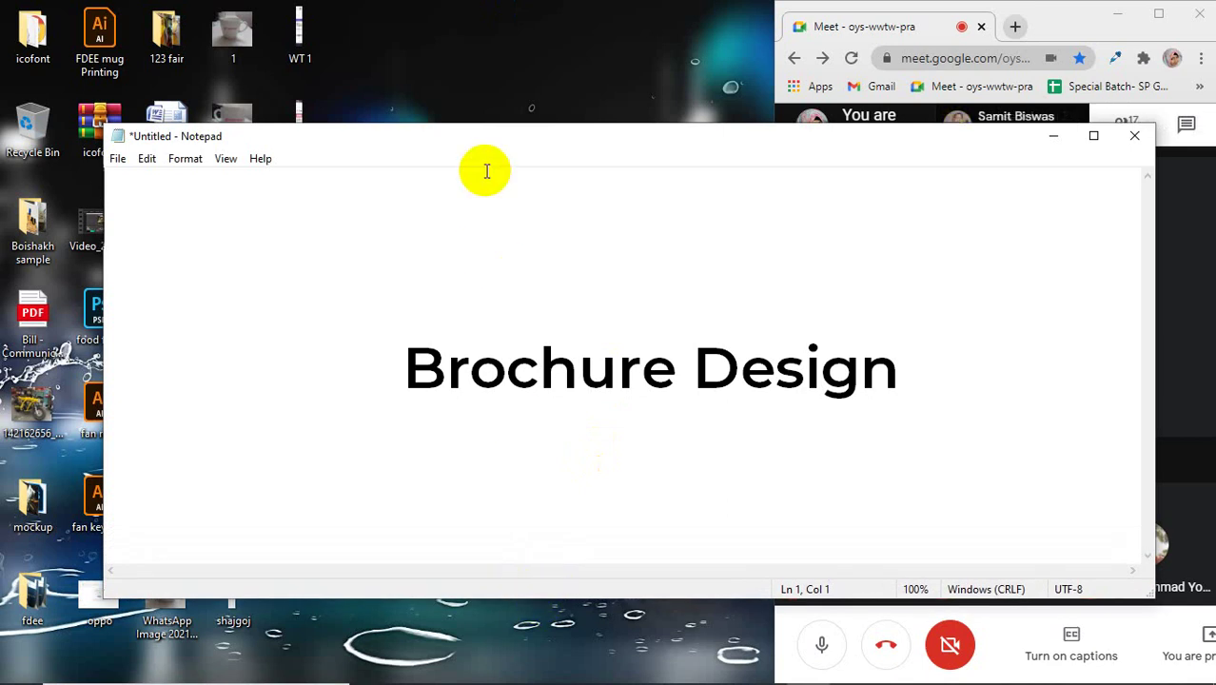
- Minimize the untitled Notepad window and refresh the desktop
click(1051, 138)
right_click(602, 169)
click(618, 219)
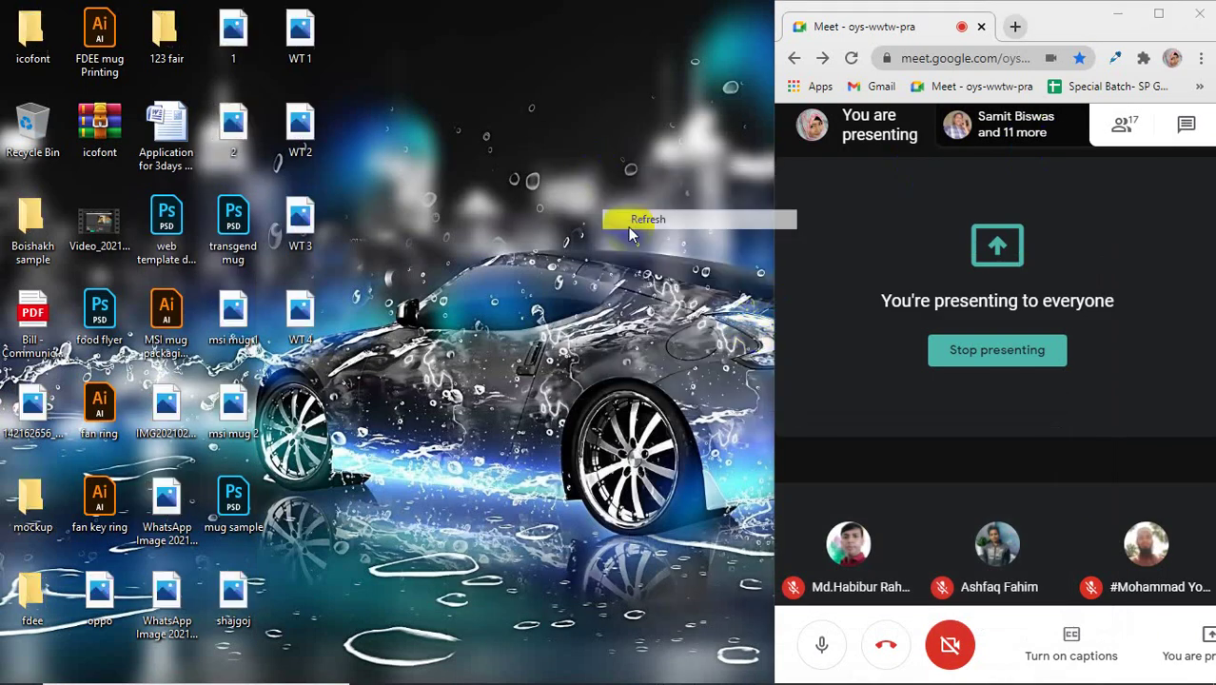
- Switch to the Chrome window with the Special Batch spreadsheets, widen it slightly, and search Google for "brochure design" in a new tab
mouse_move(704, 678)
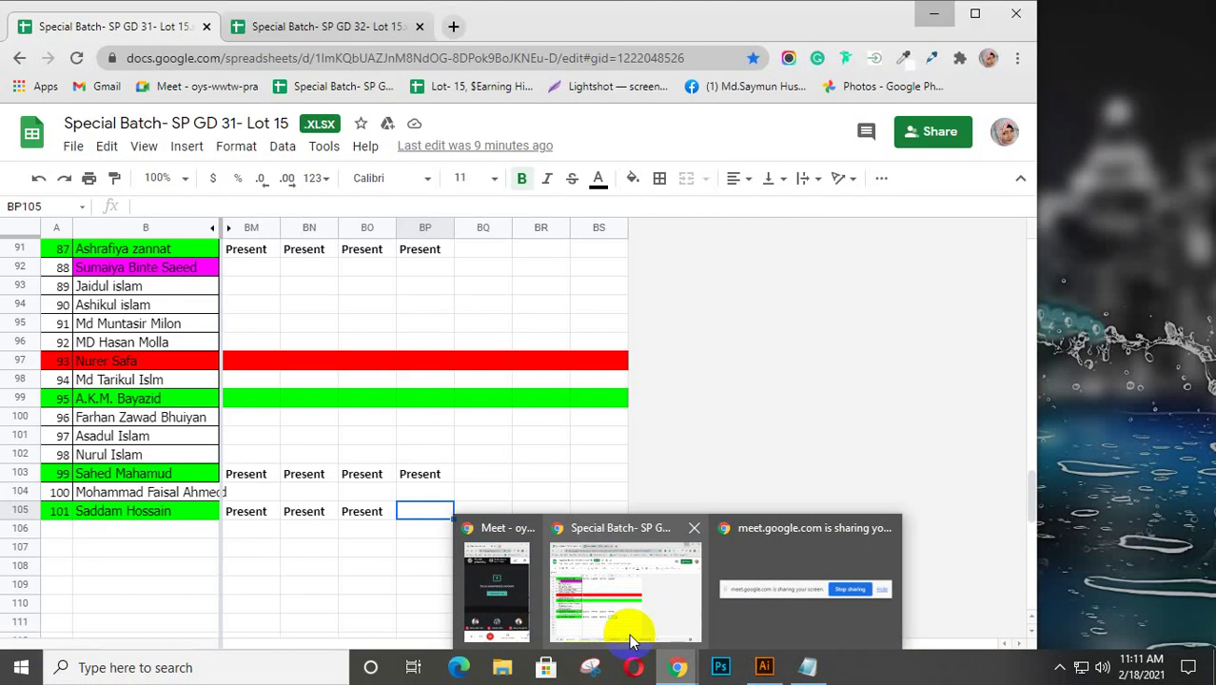
click(629, 633)
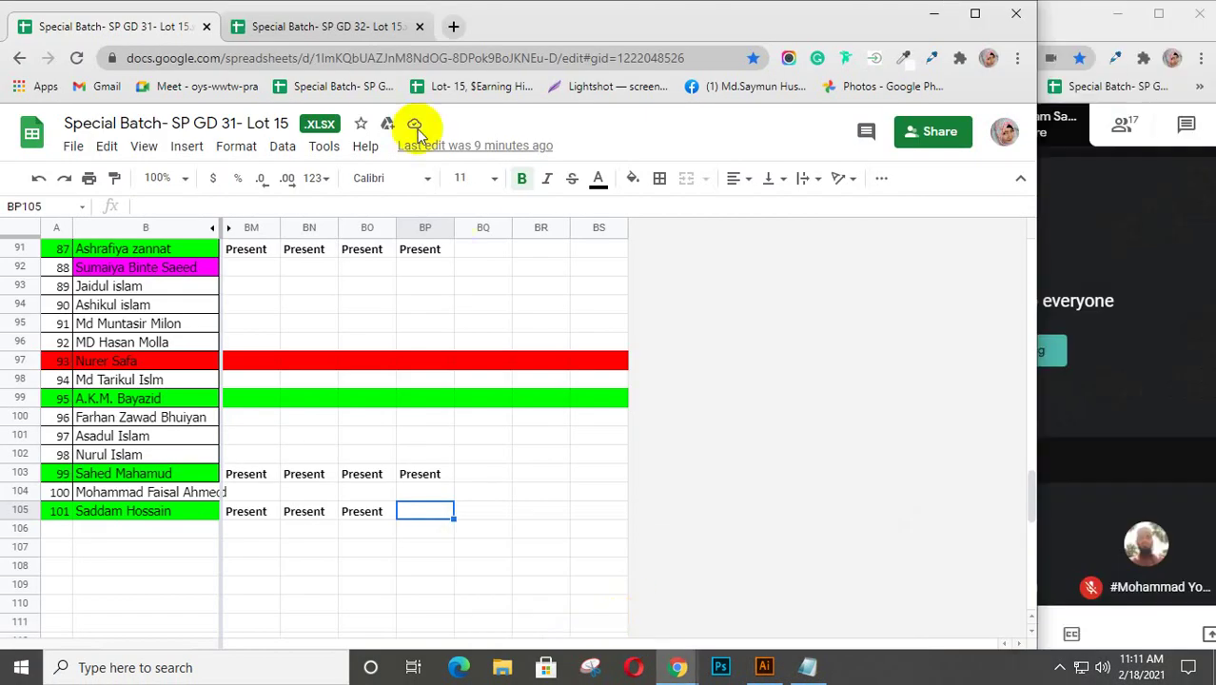
click(453, 26)
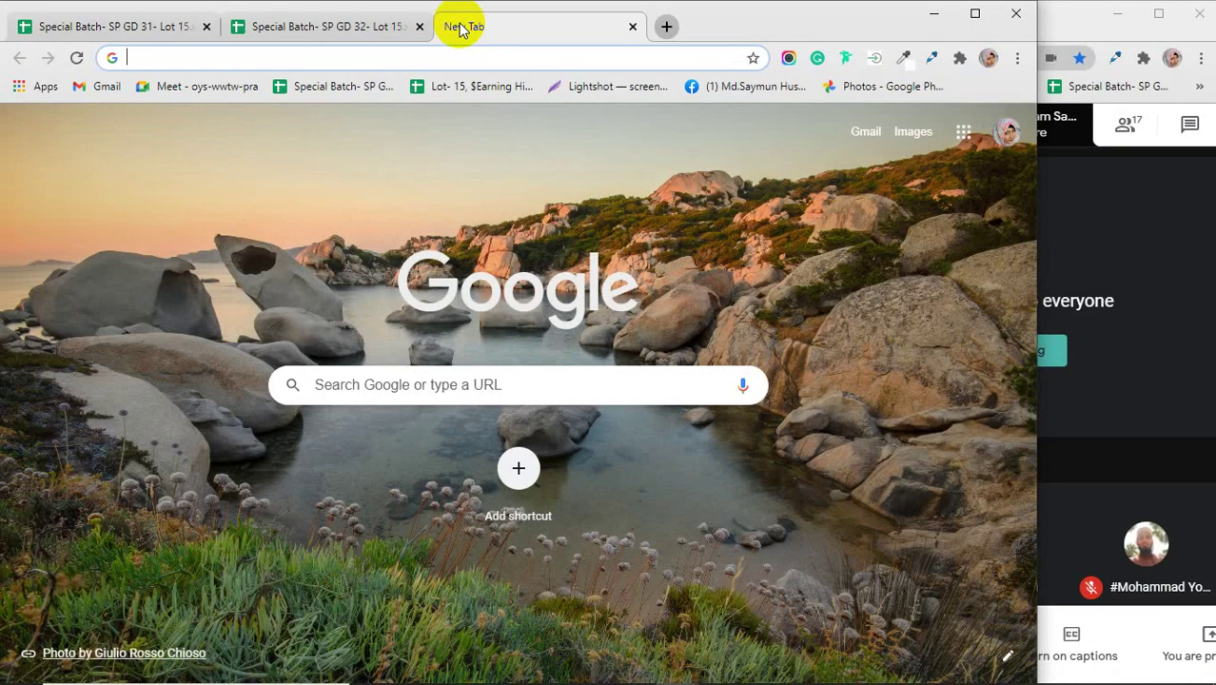
text(b)
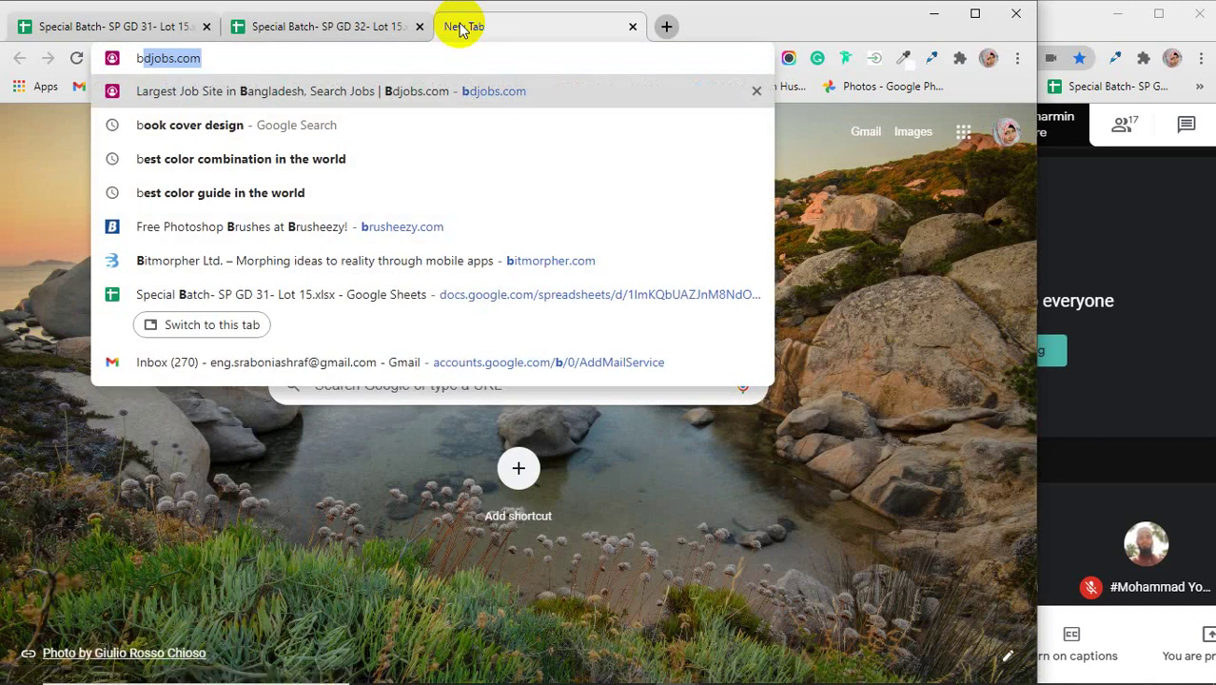
text(rochure)
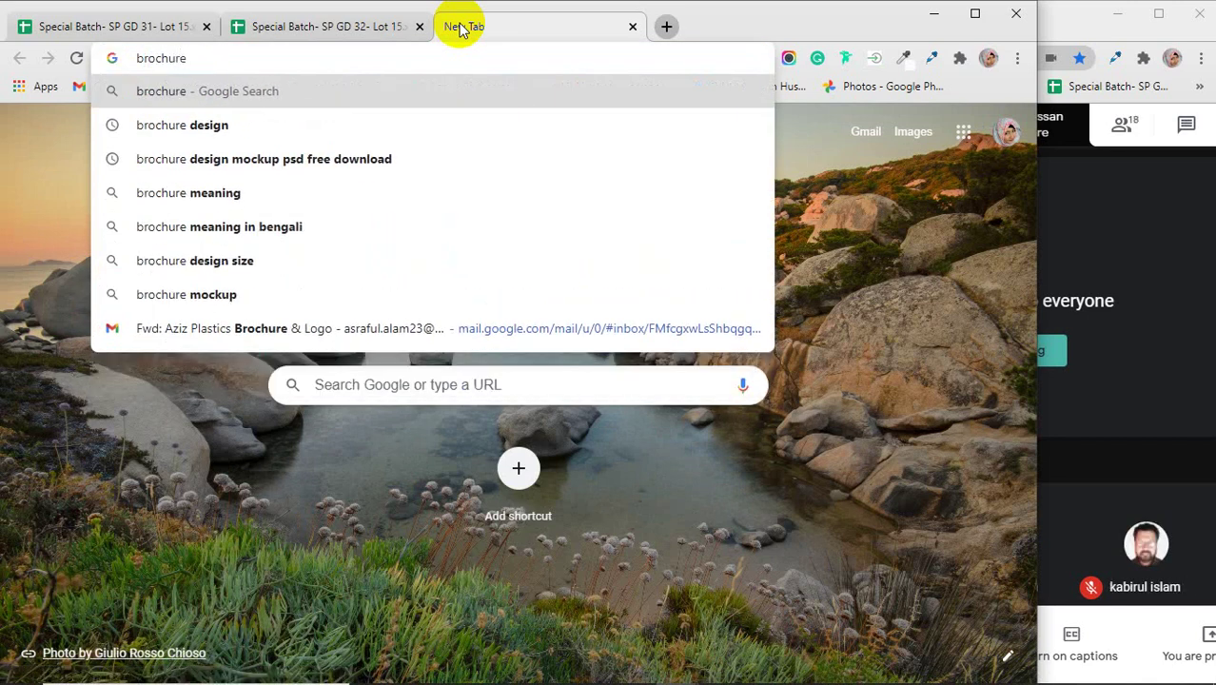
key(Down)
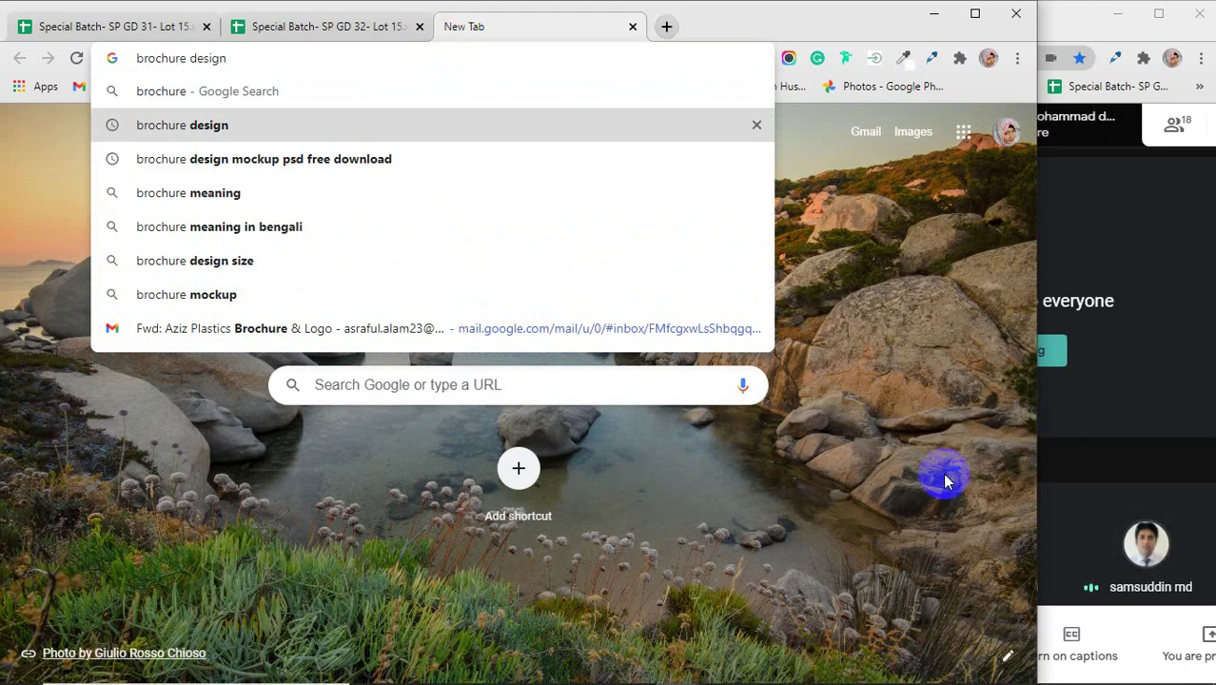
drag(1038, 448, 1113, 456)
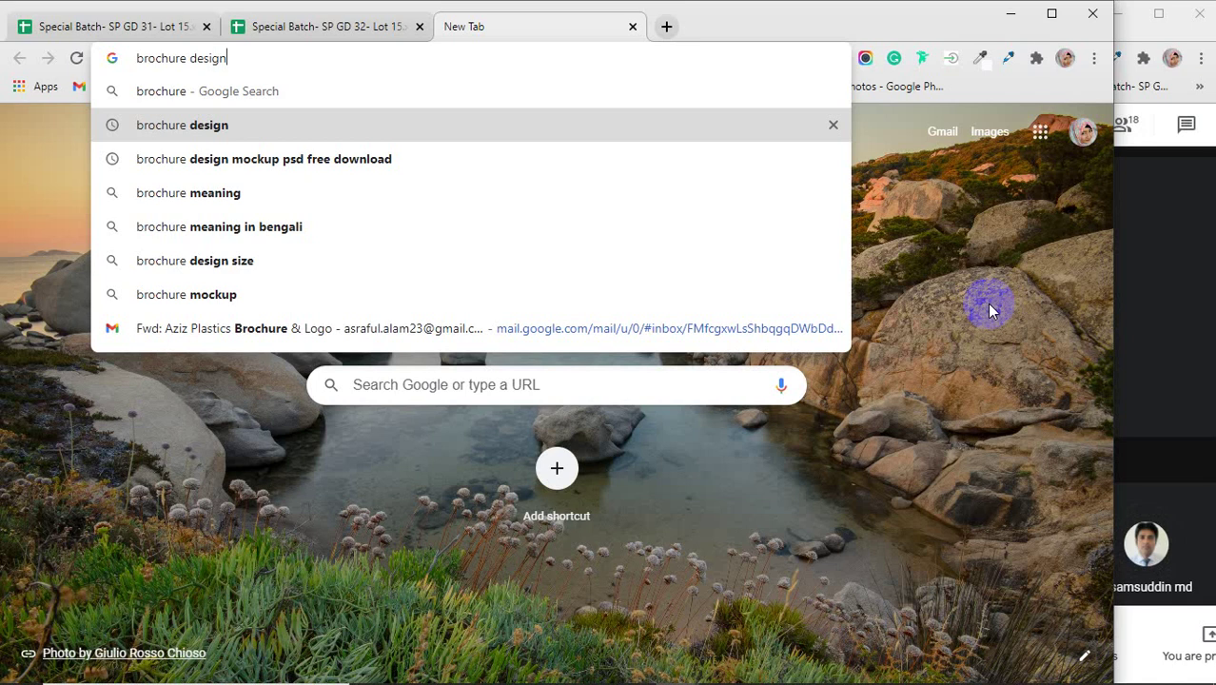
key(Return)
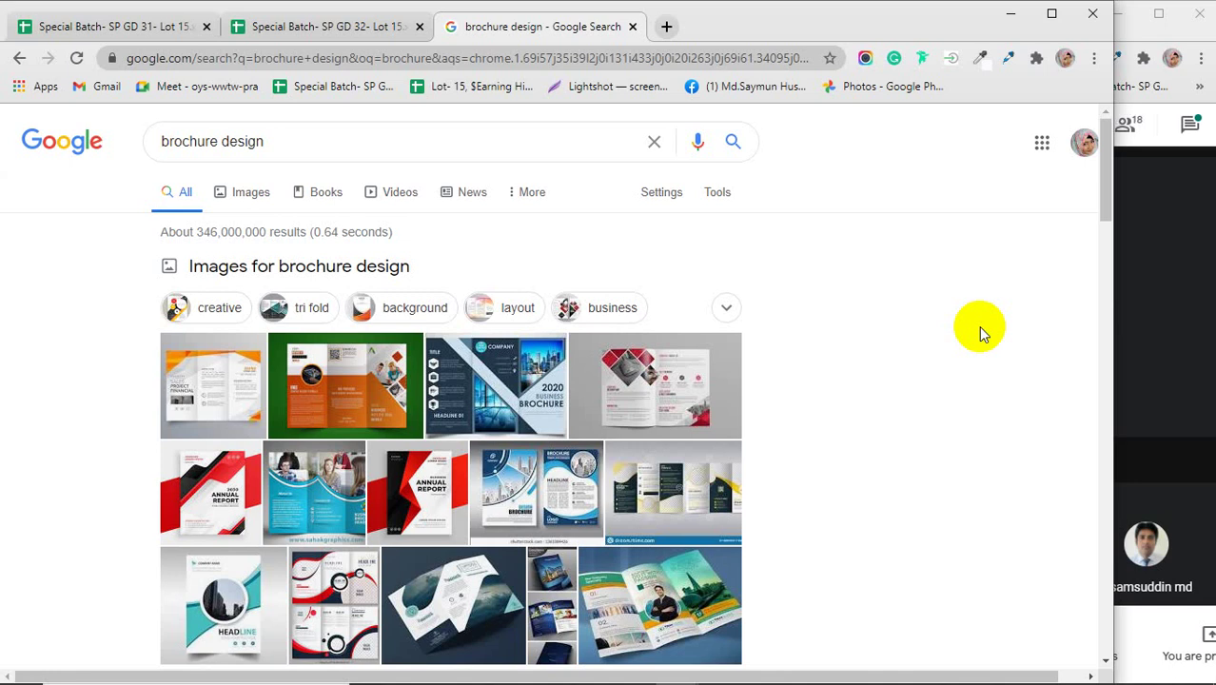
- Extend the Google query to "what is brochure design" and run the search
scroll(13, 416, down, 4)
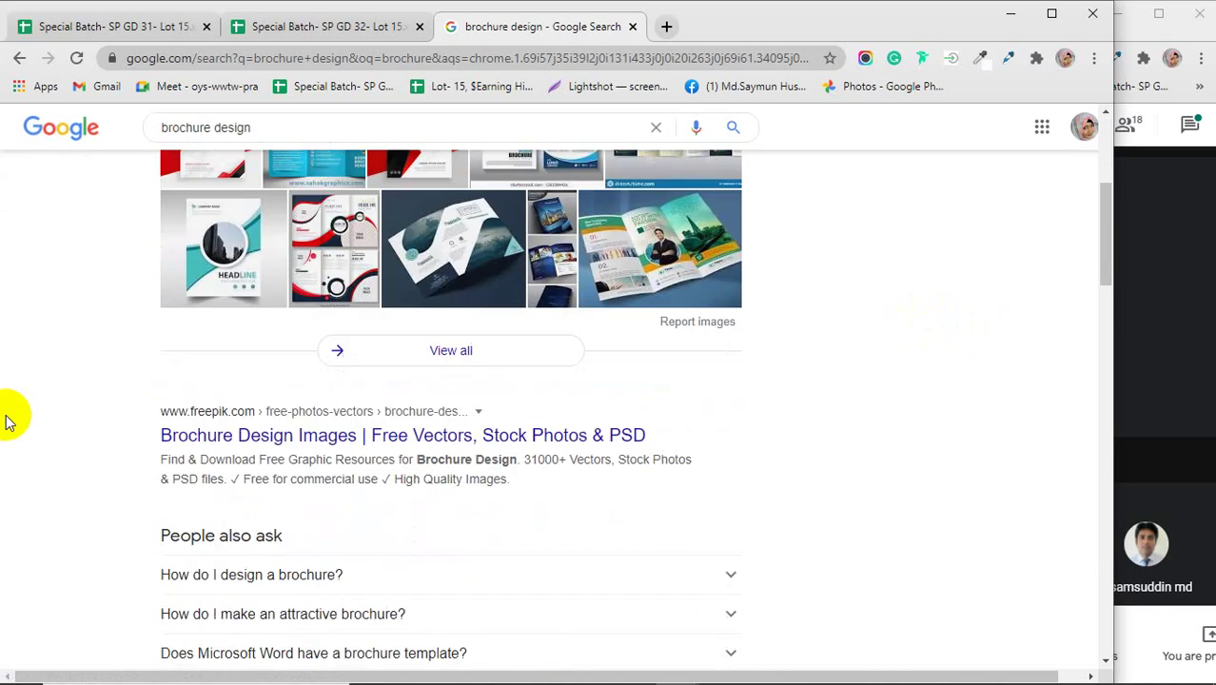
scroll(8, 418, down, 2)
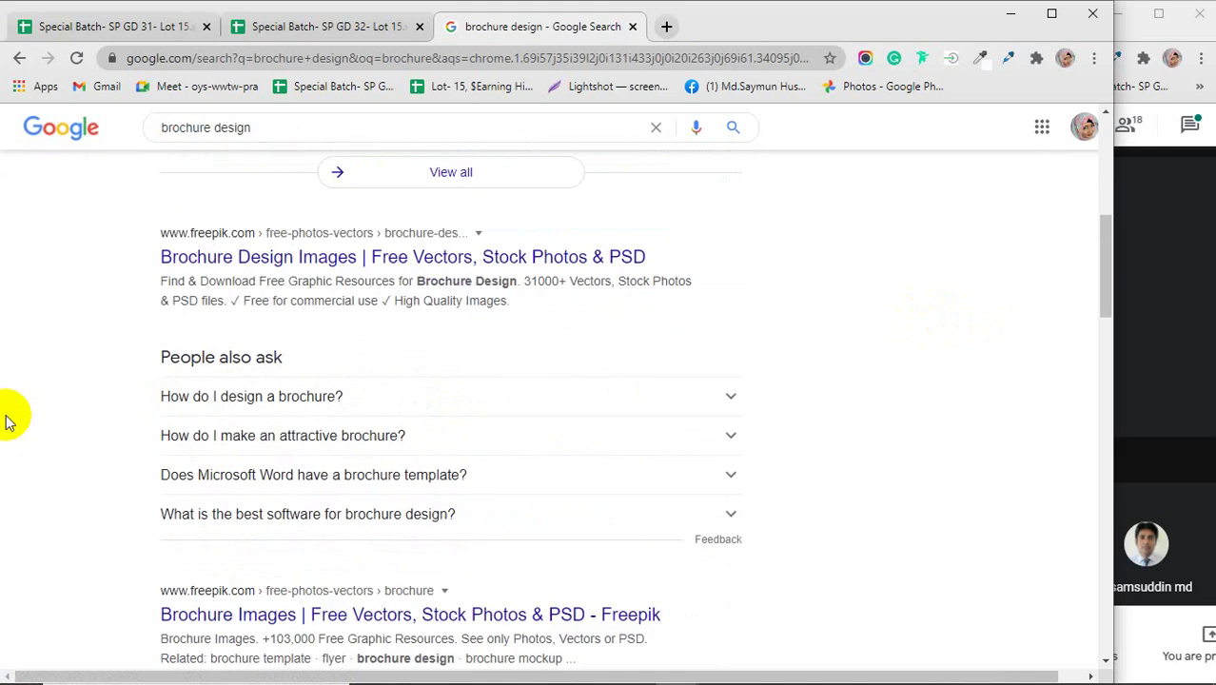
scroll(7, 418, up, 7)
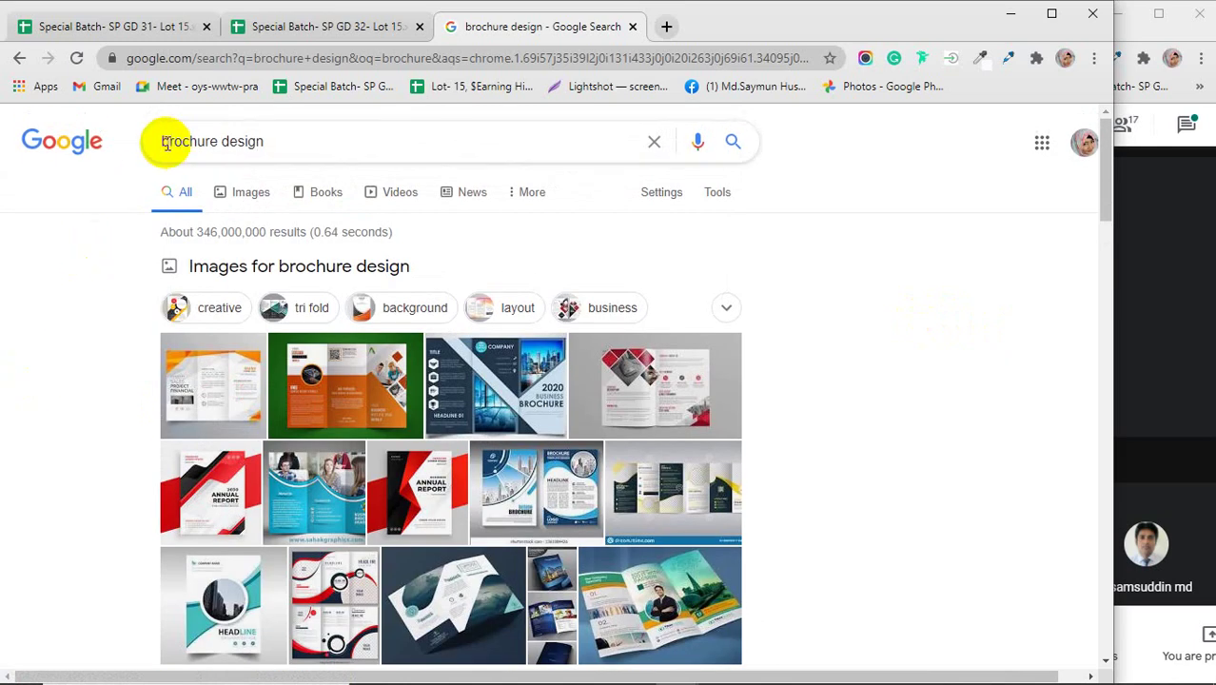
click(164, 142)
text(wha)
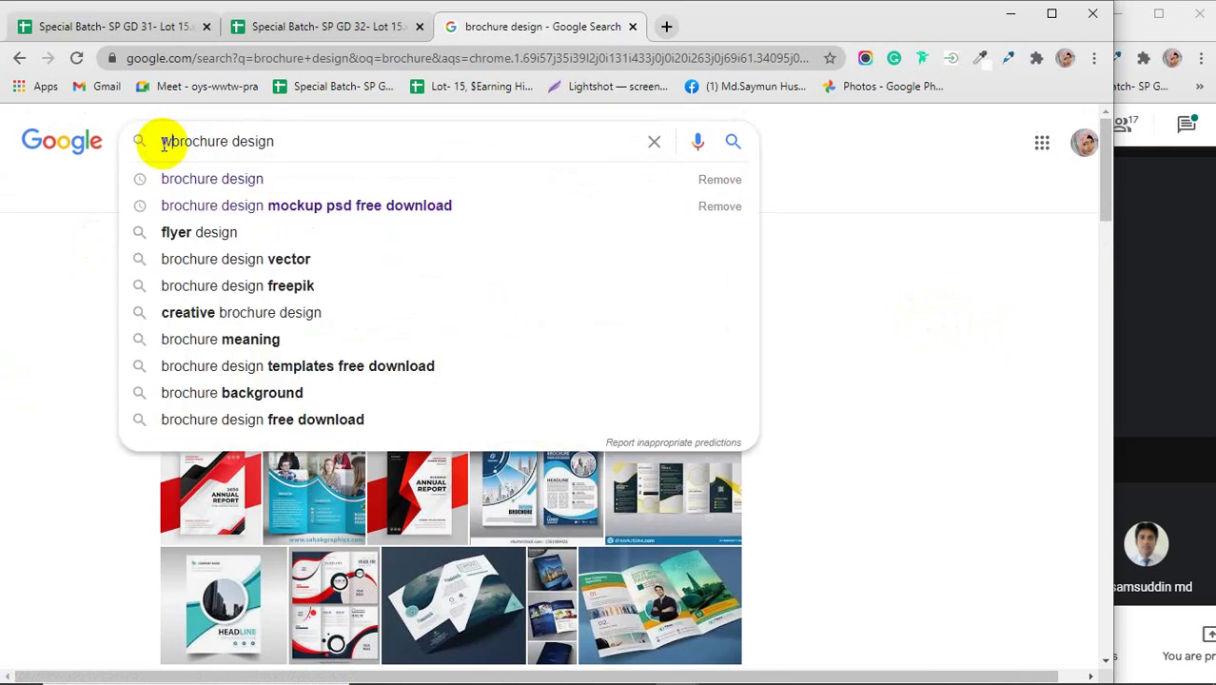
text(t)
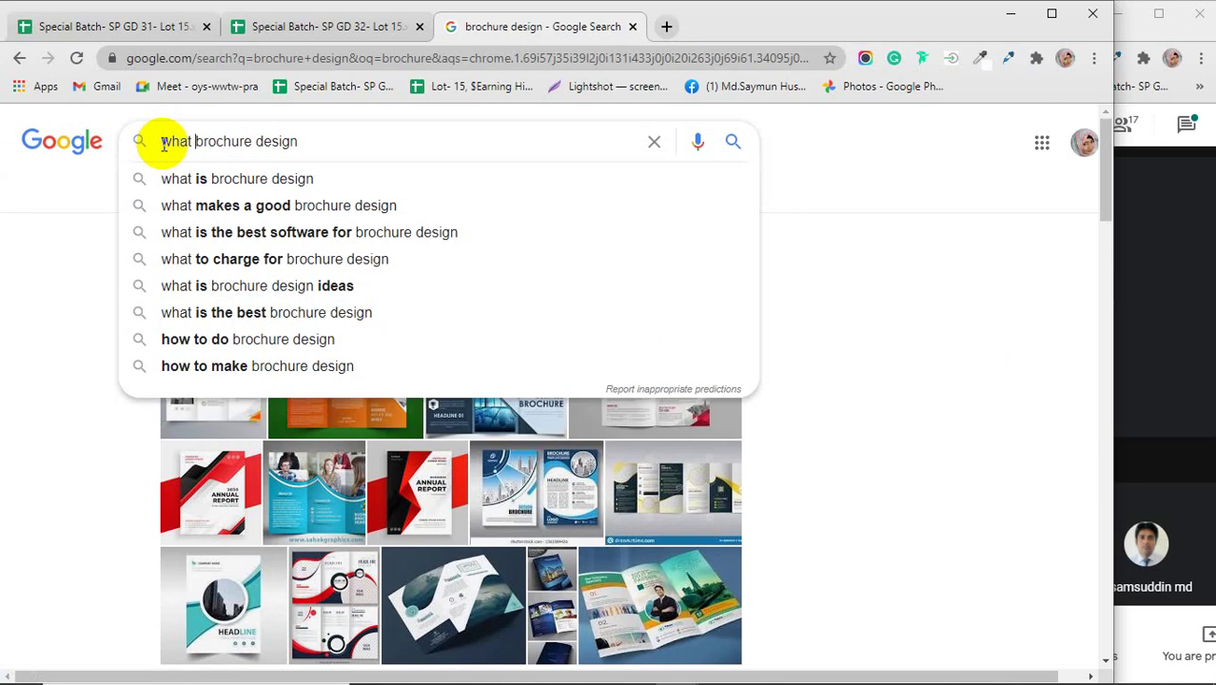
key(Down)
key(Return)
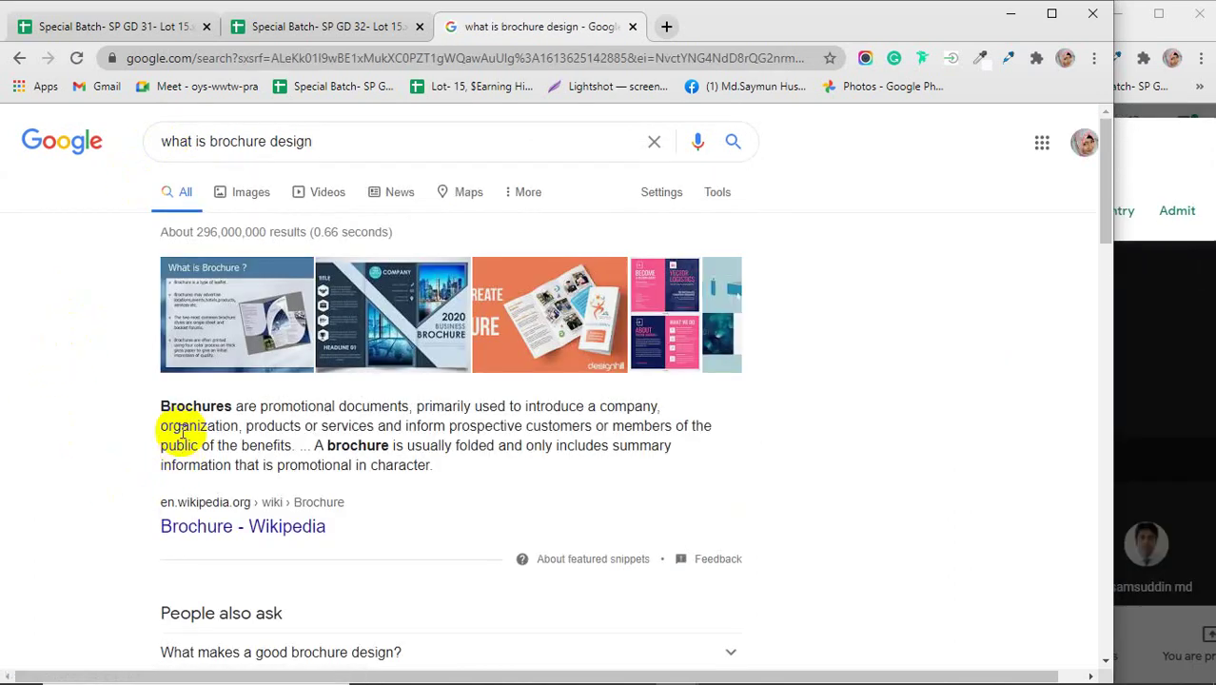
- Read through the featured Wikipedia snippet defining brochures, highlighting key phrases such as "promotional documents", "services", "folded" and "summary"
drag(162, 407, 401, 430)
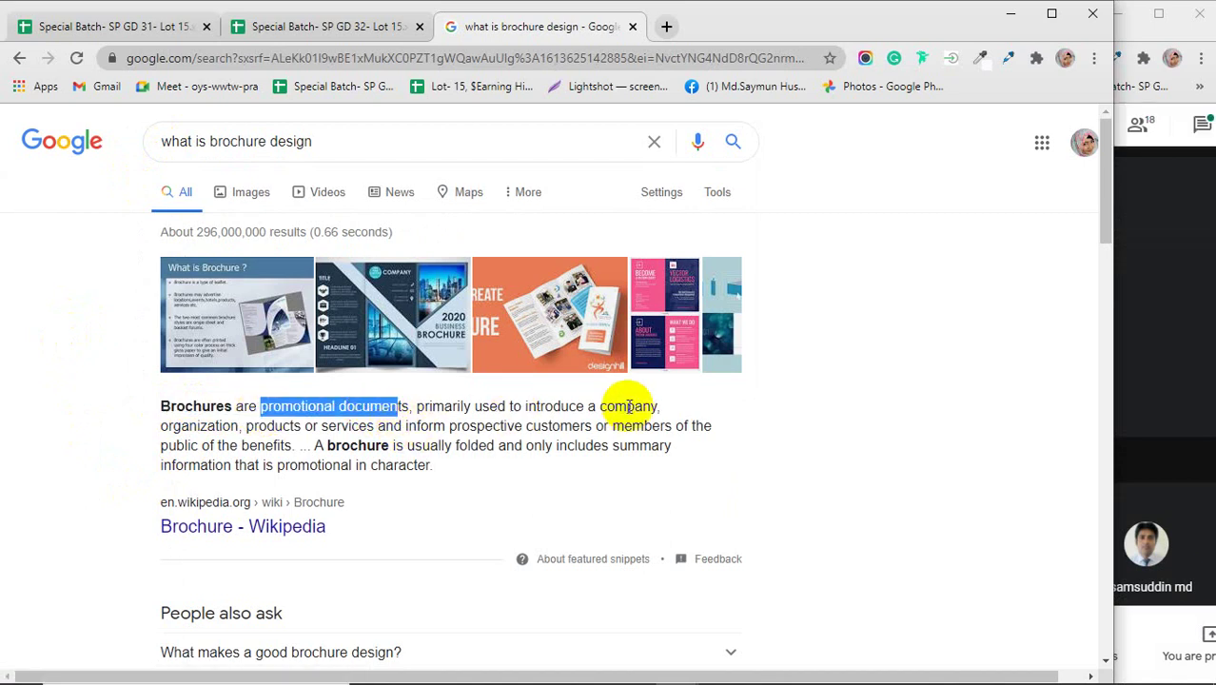
drag(605, 407, 656, 407)
drag(202, 427, 376, 428)
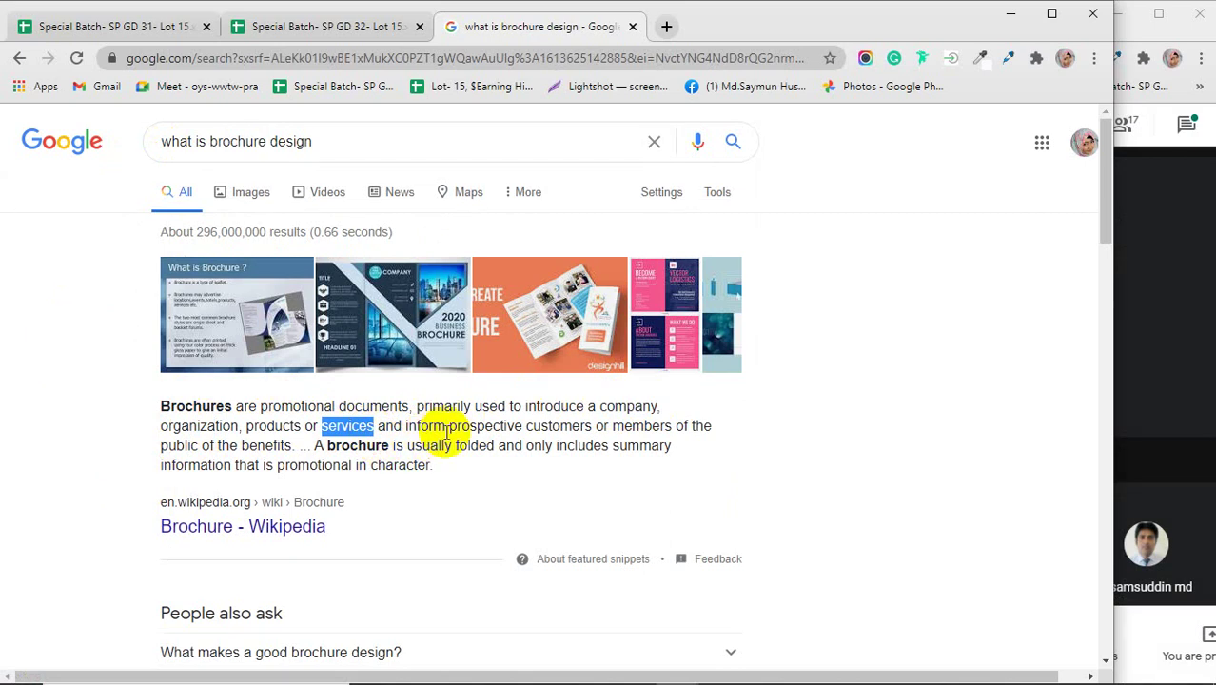
drag(540, 427, 657, 430)
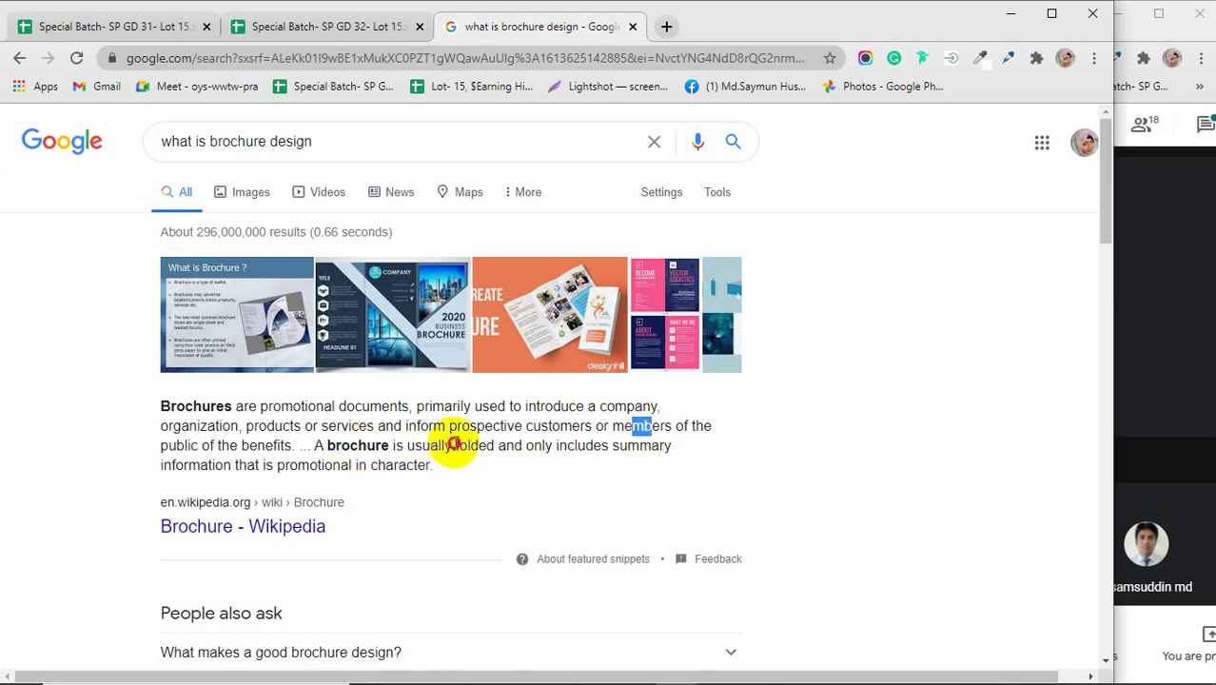
double_click(466, 445)
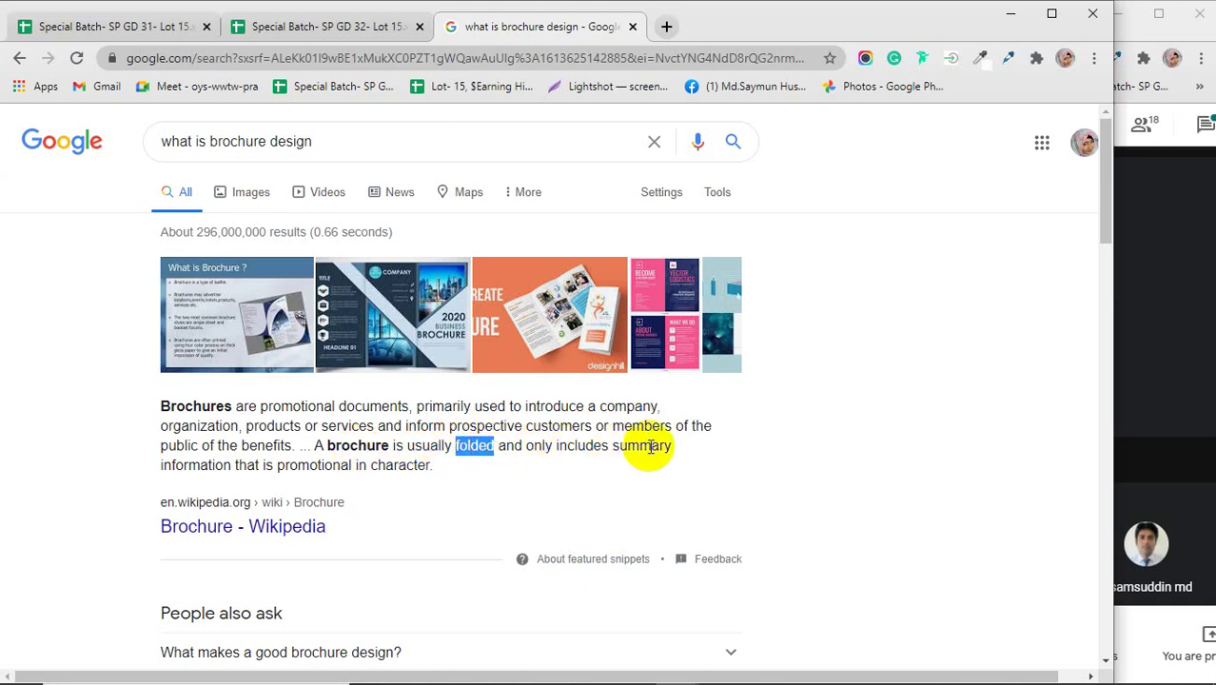
double_click(191, 464)
drag(285, 465, 416, 466)
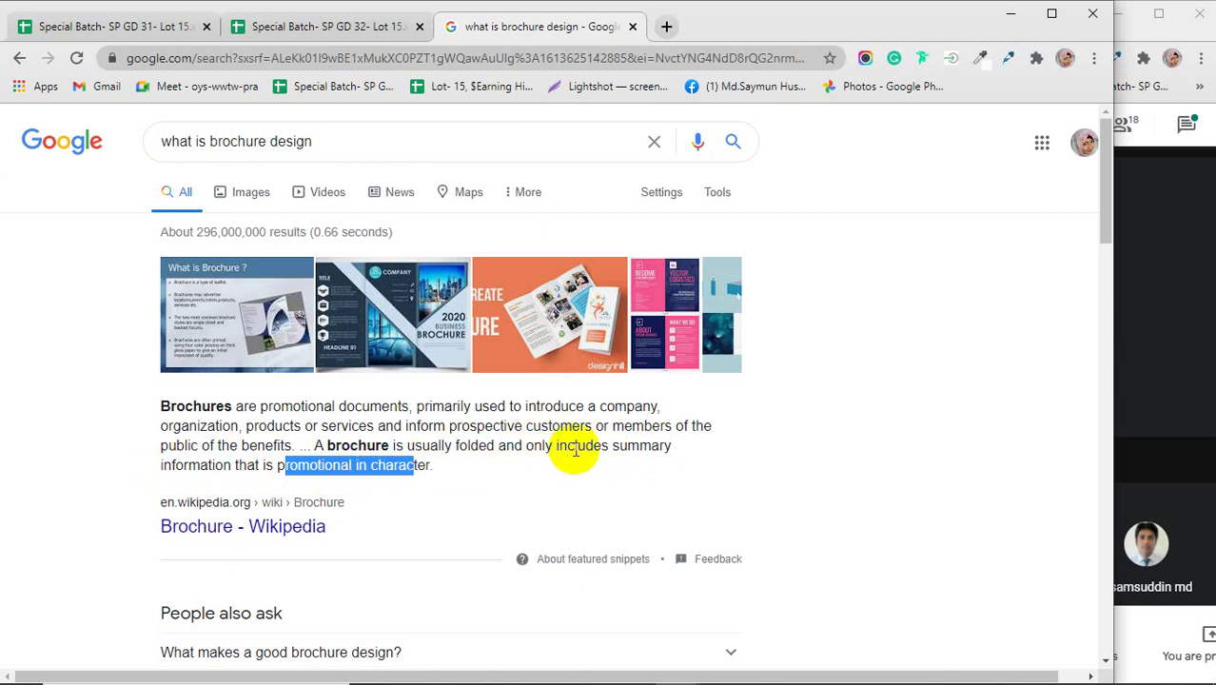
drag(558, 445, 609, 447)
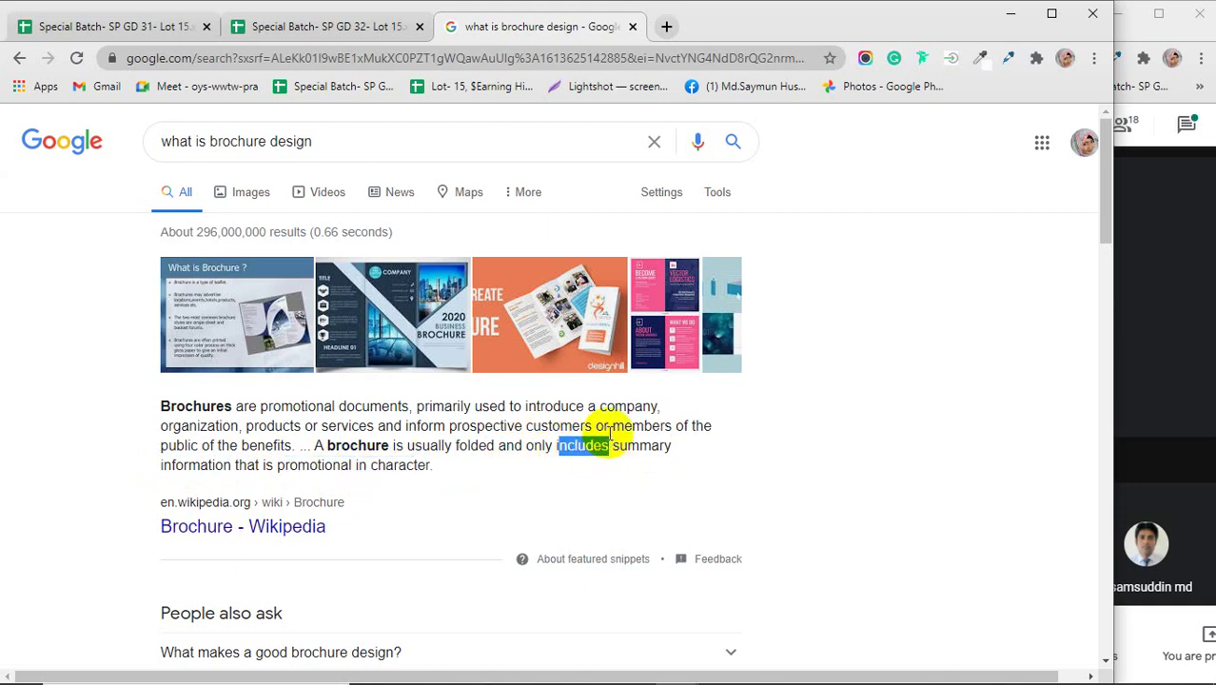
double_click(624, 446)
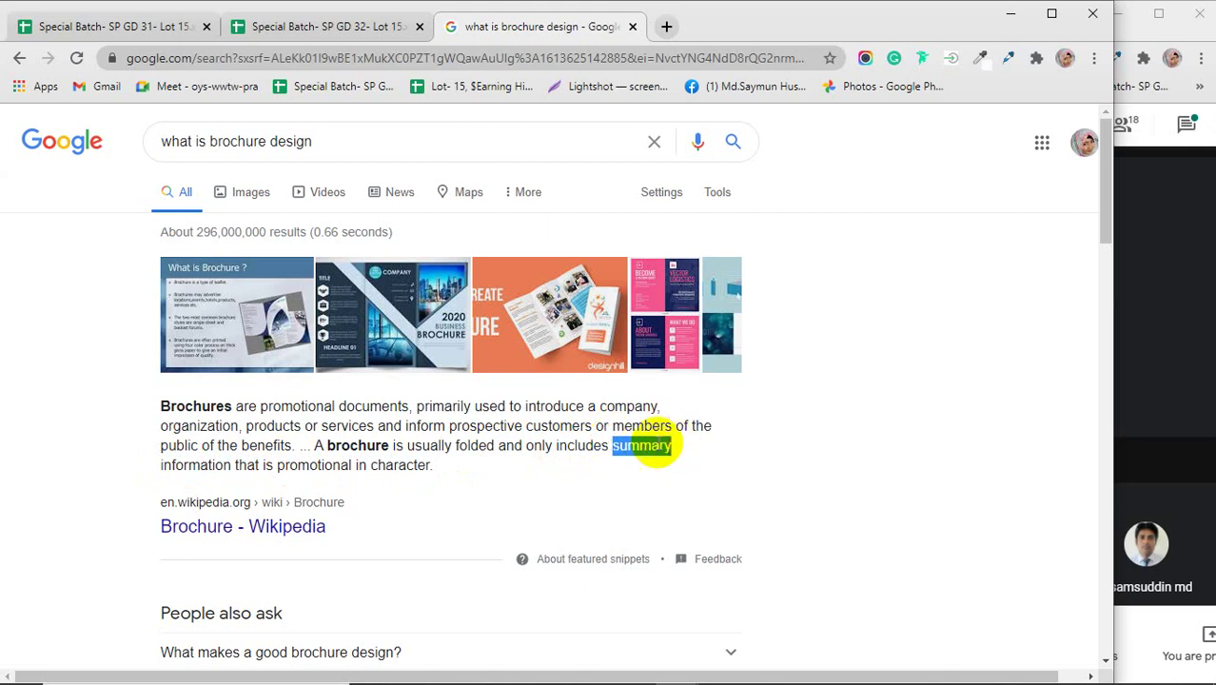
drag(189, 465, 160, 481)
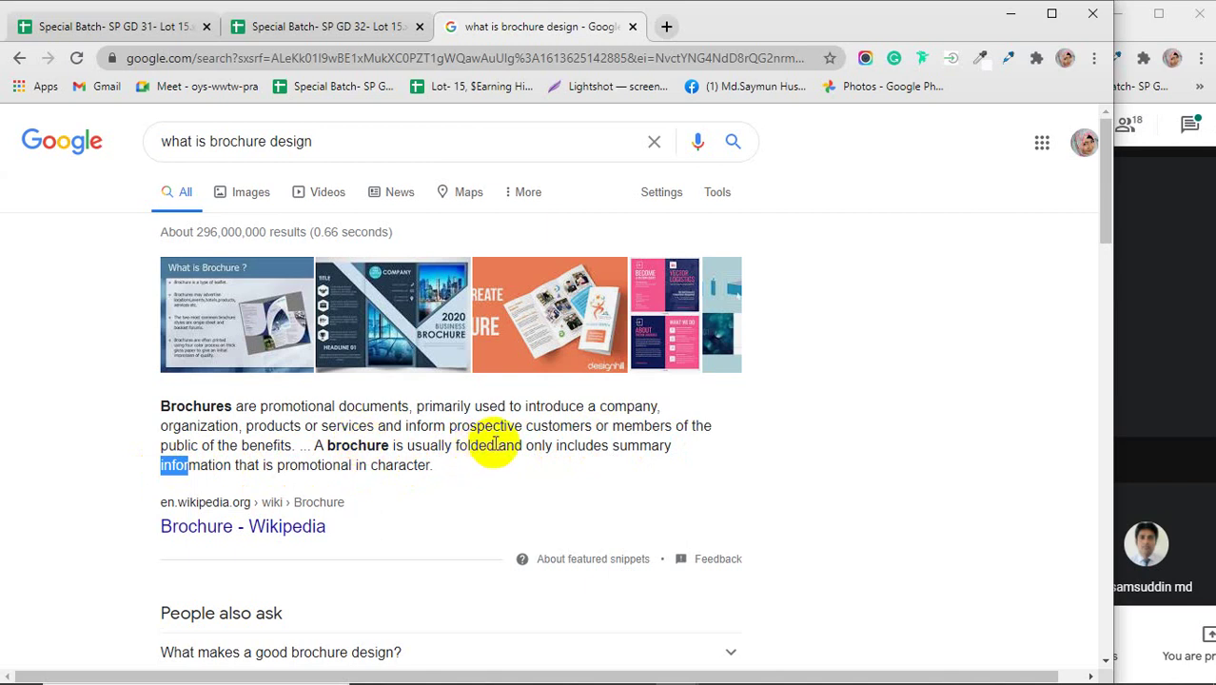
drag(493, 446, 459, 444)
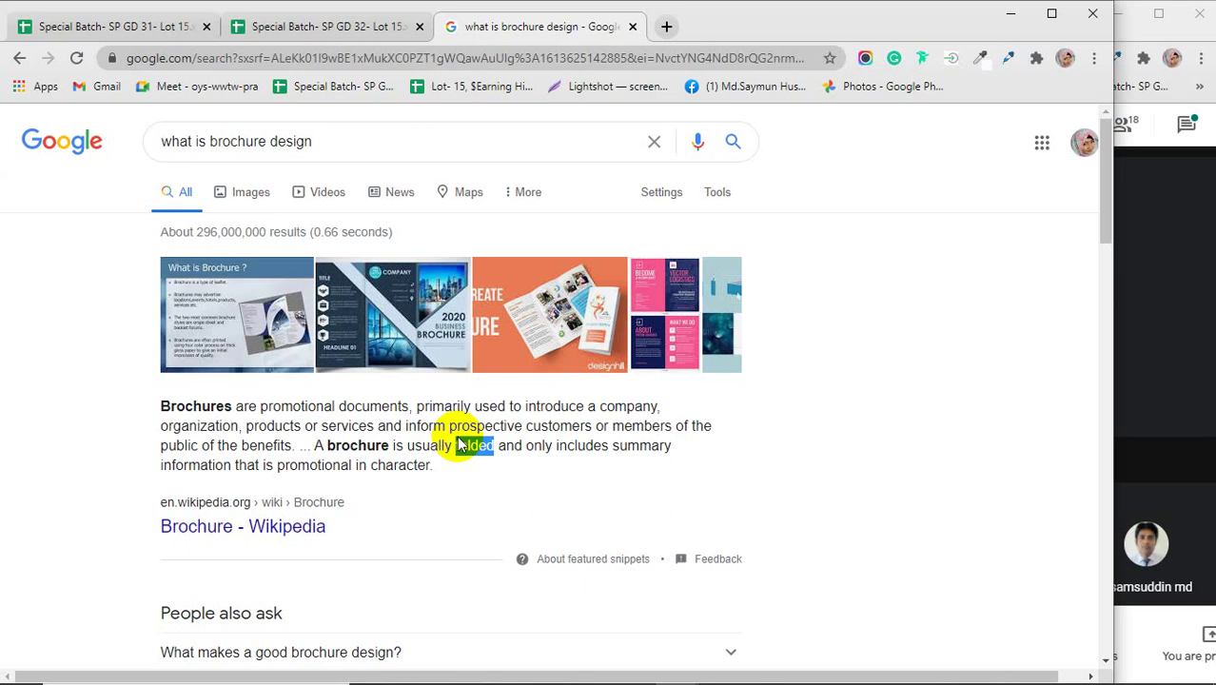
click(461, 444)
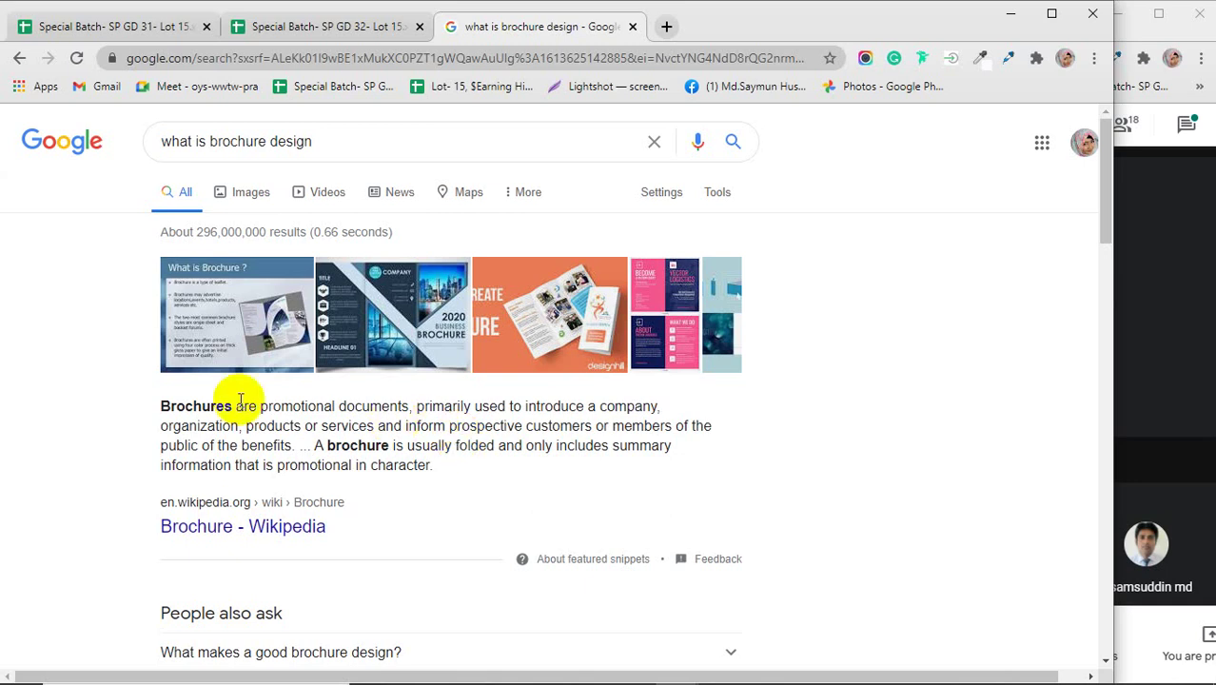
drag(175, 407, 325, 416)
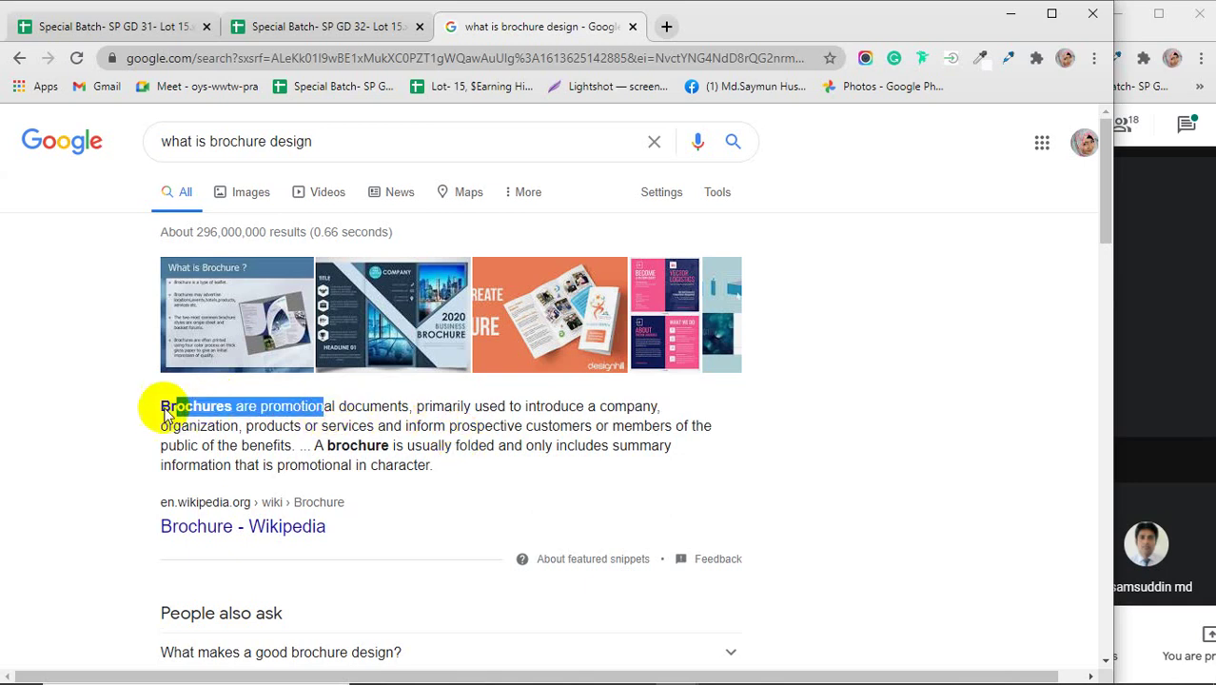
drag(157, 406, 242, 418)
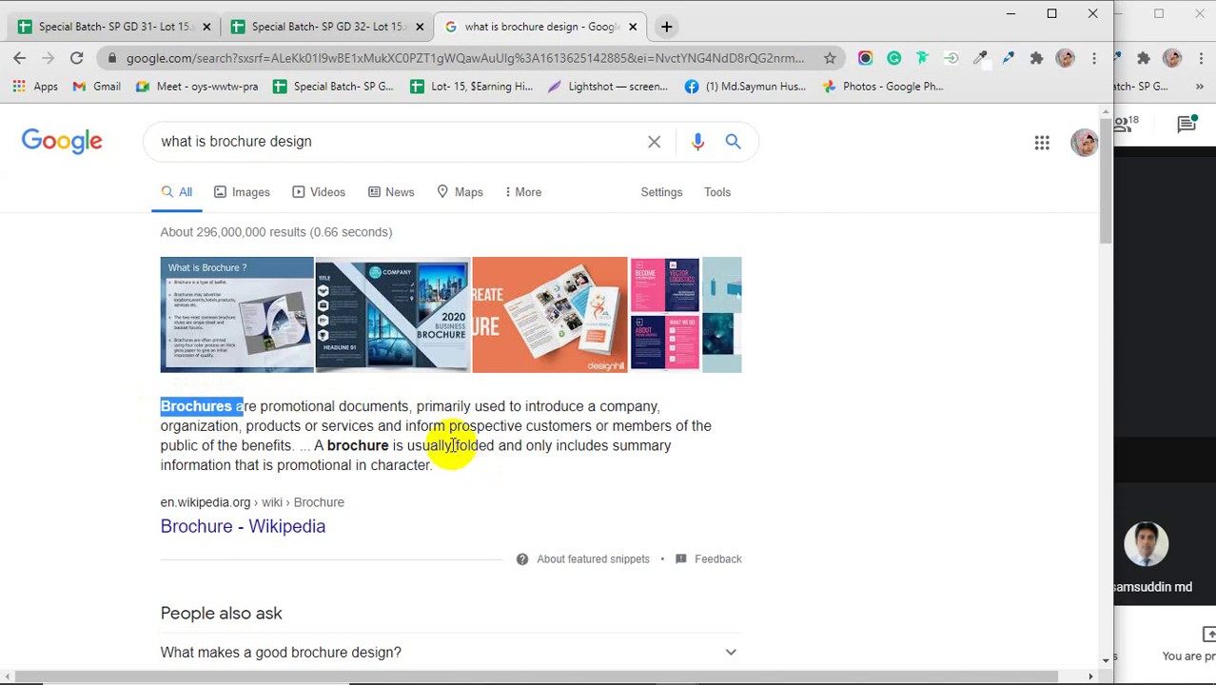
drag(451, 445, 504, 461)
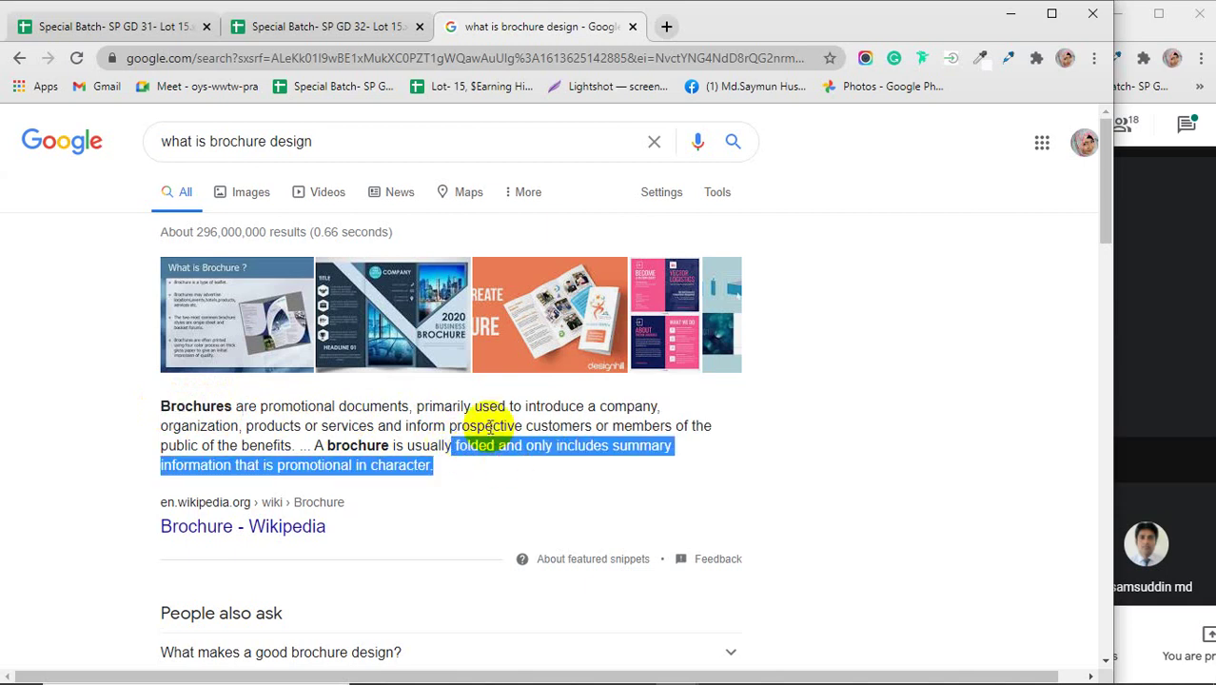
click(275, 407)
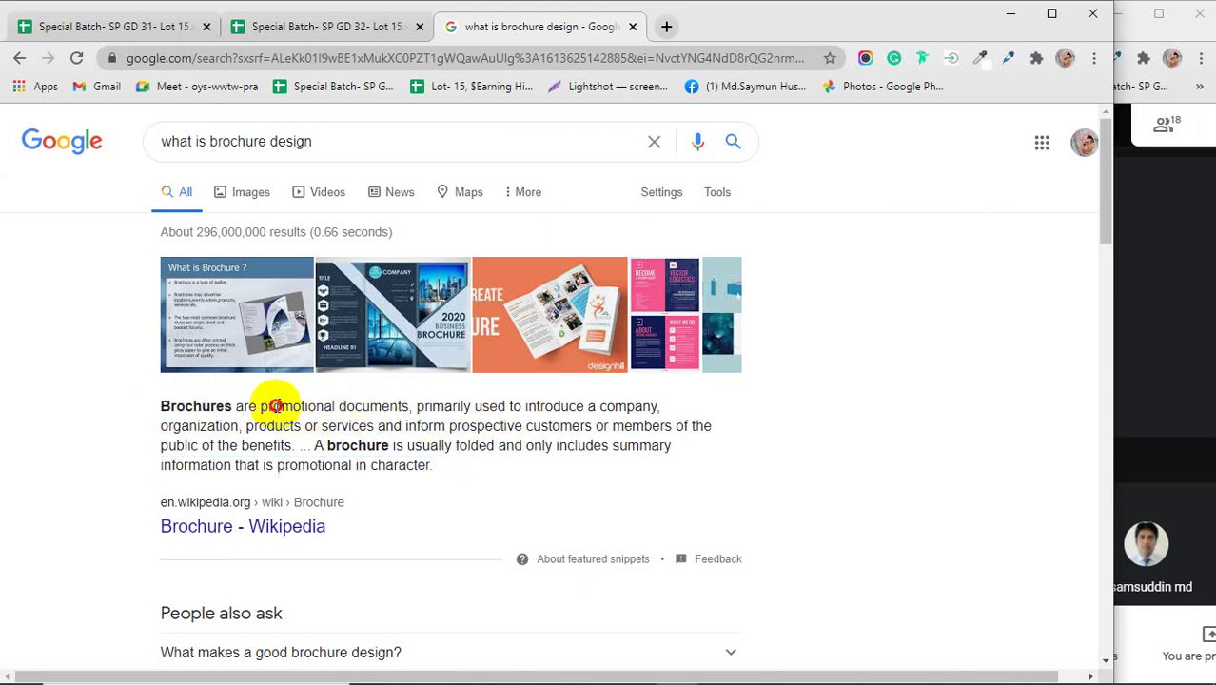
drag(275, 406, 420, 404)
click(442, 407)
drag(497, 406, 430, 406)
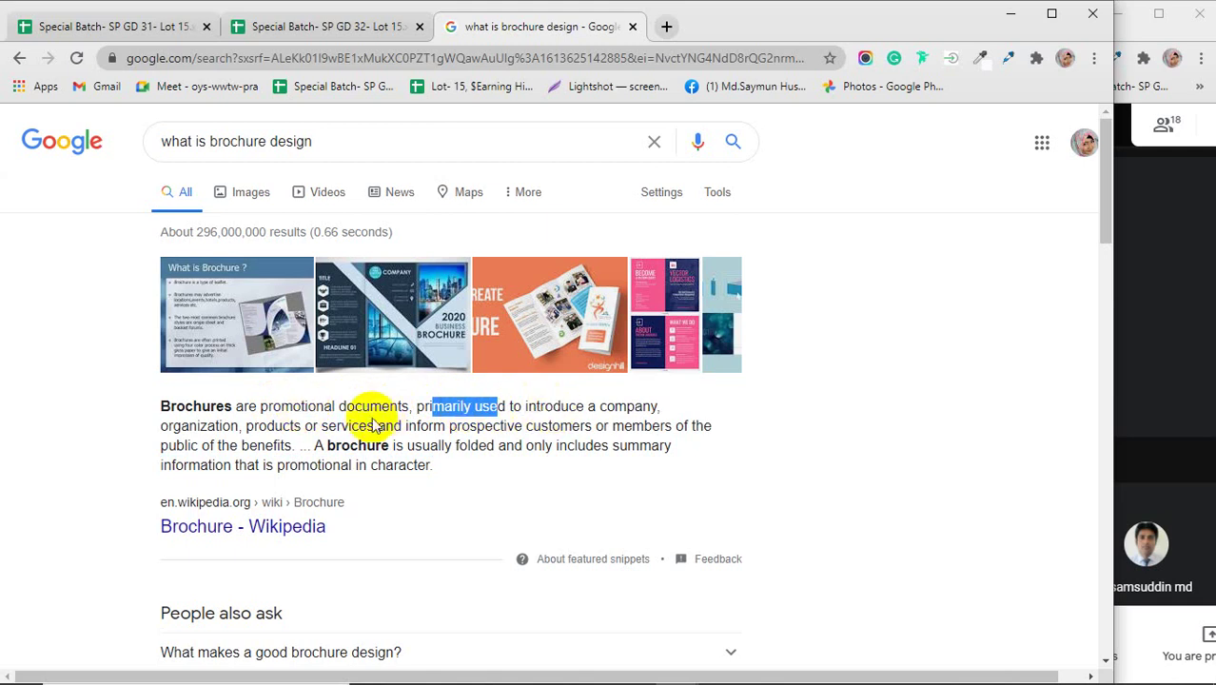
click(624, 399)
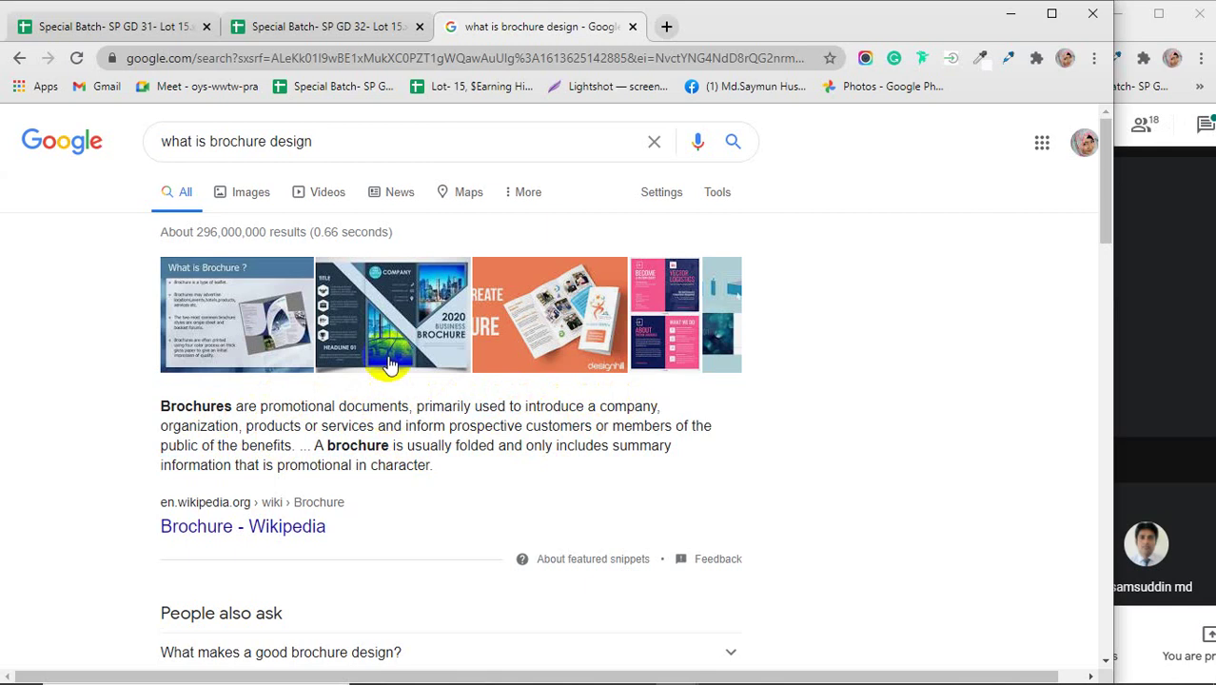
- Search Google Images for "brochure design" and preview the red and black 2030 Annual Report brochure template from Freepik
drag(209, 147, 152, 156)
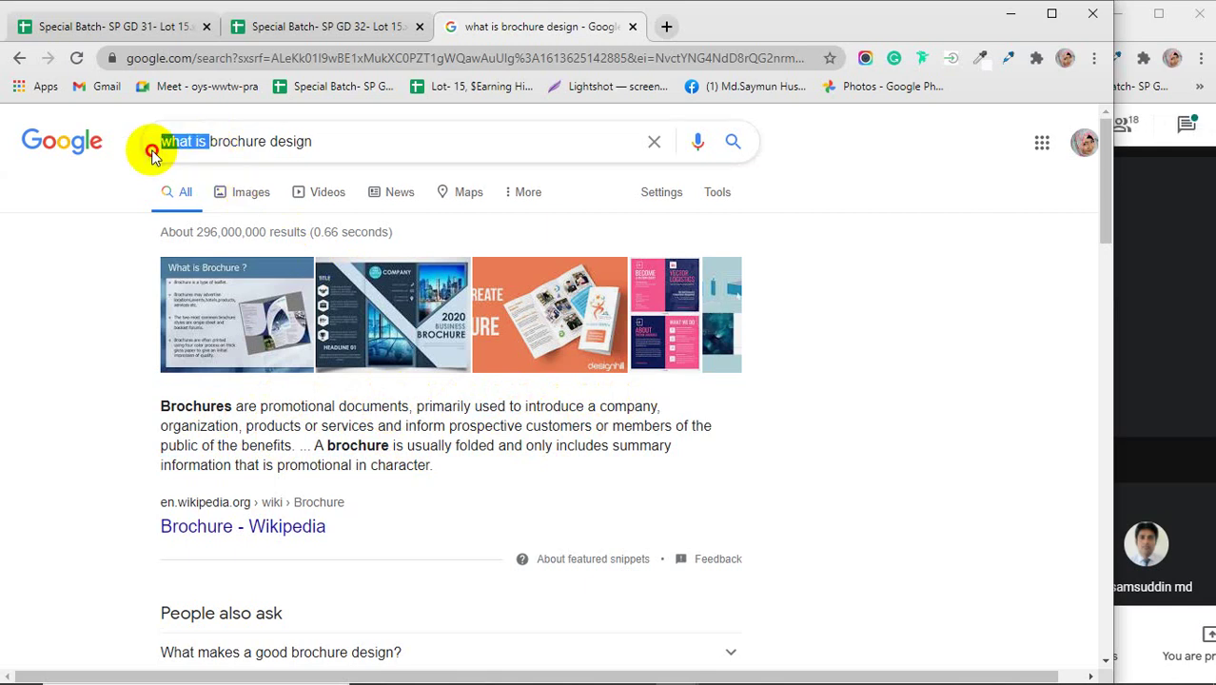
key(BackSpace)
key(Return)
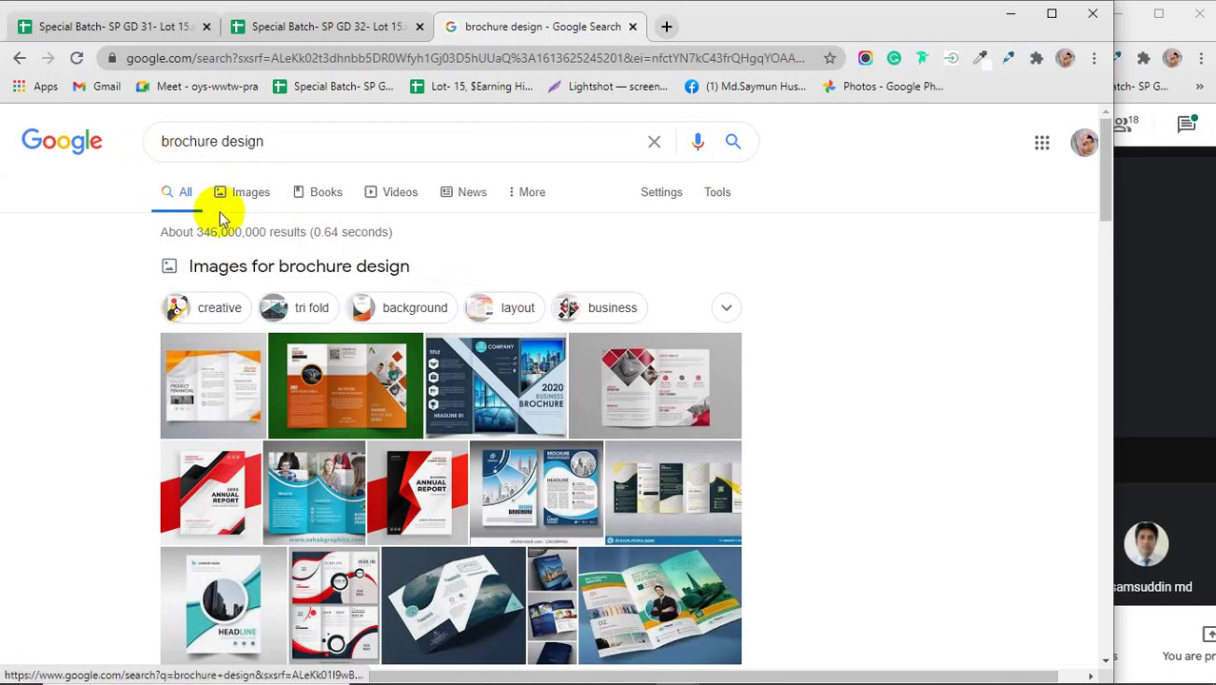
click(239, 200)
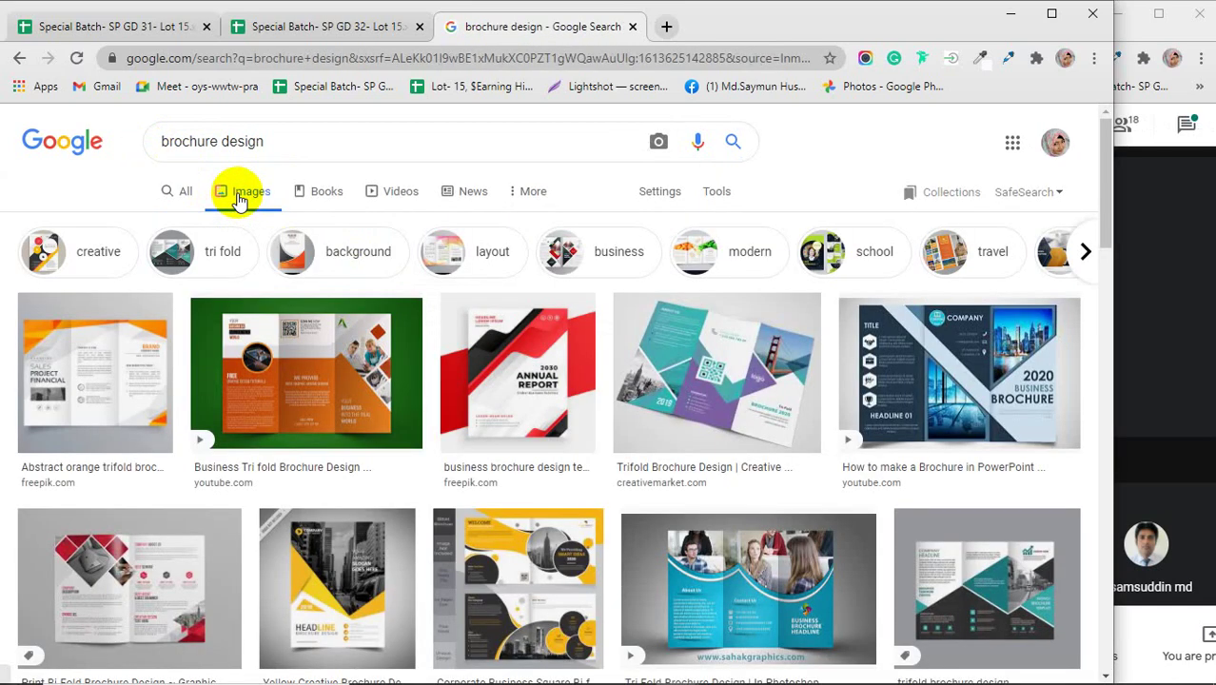
click(496, 361)
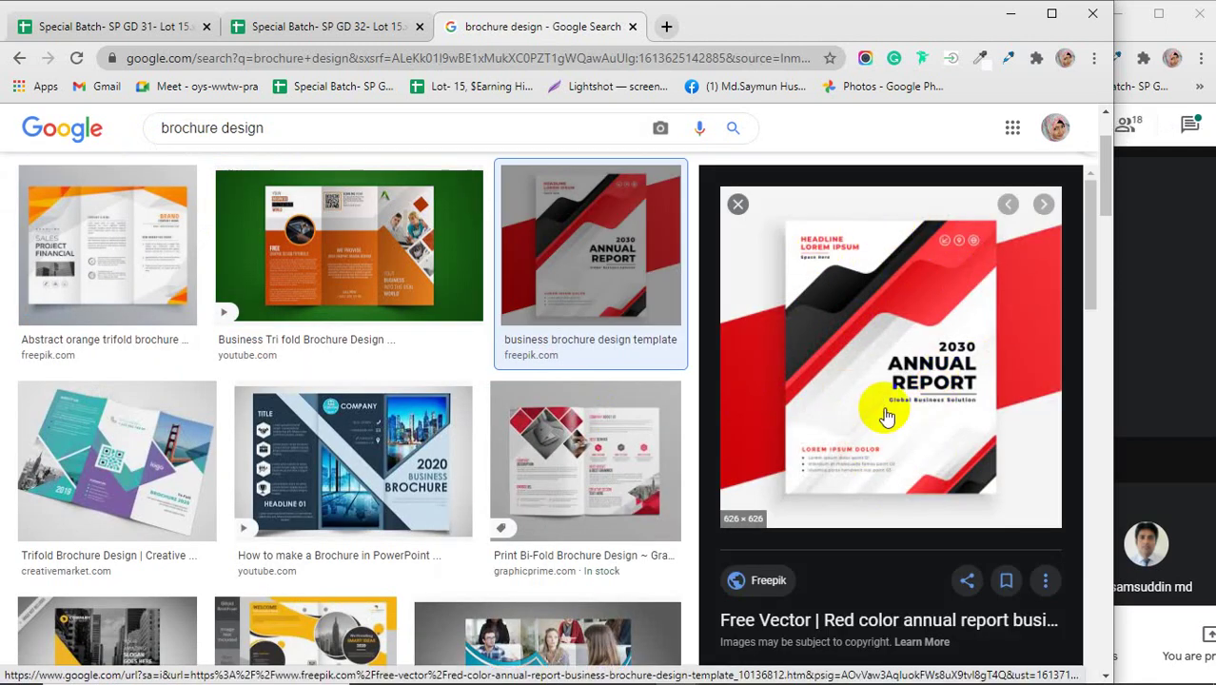
- Preview the Print Bi-Fold Brochure Design from Graphic Prime and the teal and purple Trifold Brochure Design from Creative Market
click(550, 469)
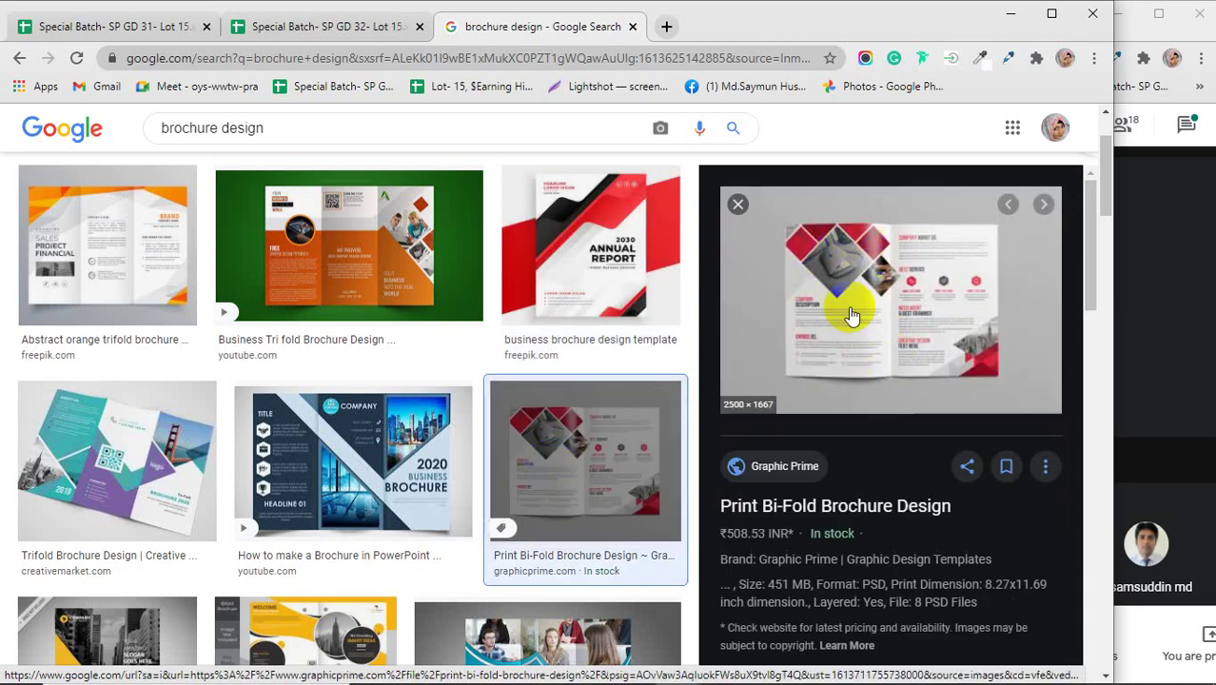
click(790, 512)
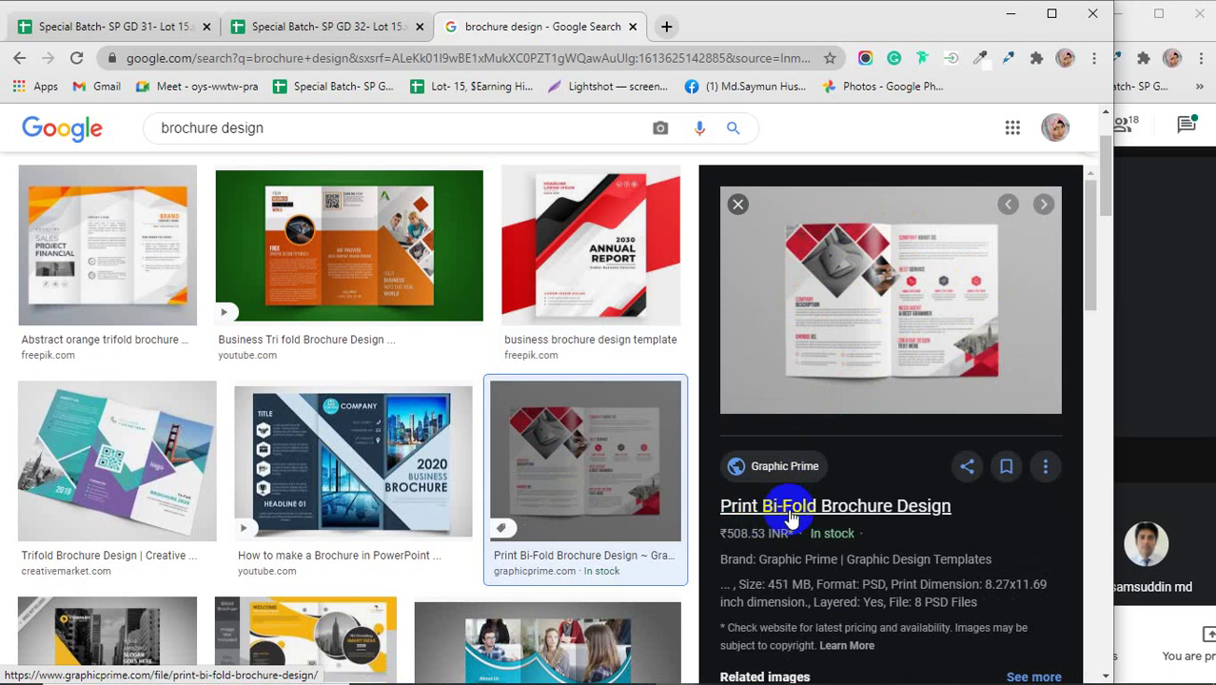
click(109, 455)
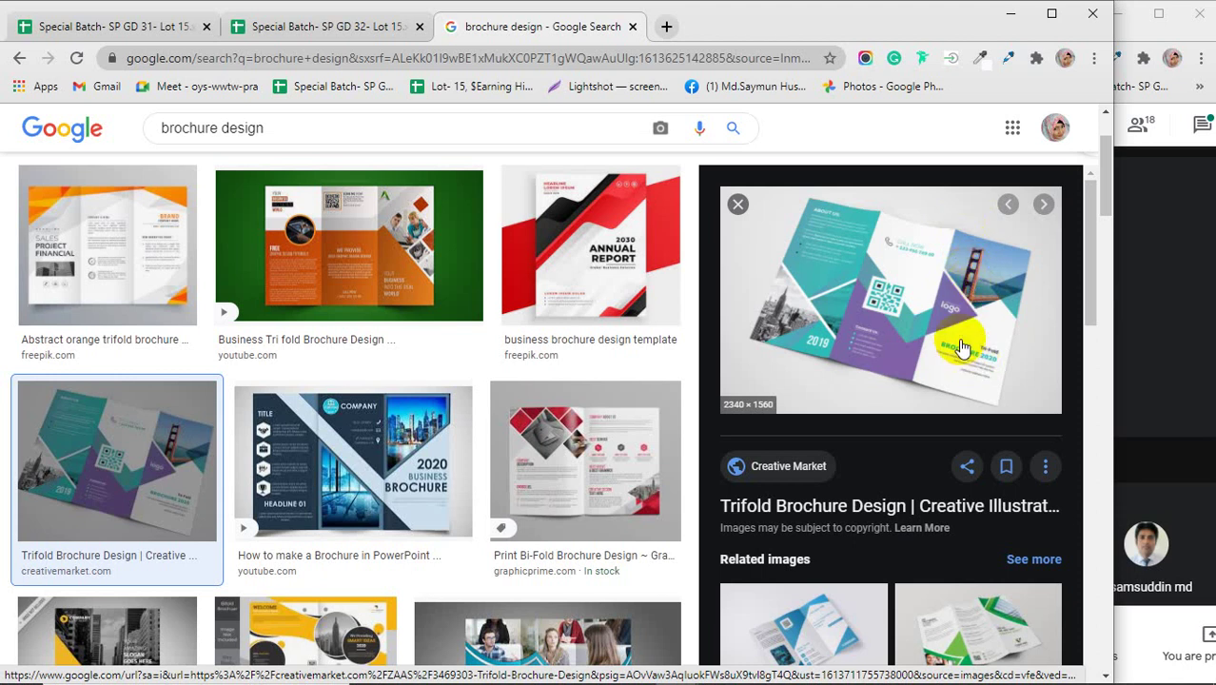
- Browse further brochure results and examine the cover and pages of the red Bifold Brochure Design Corporate Identity template from TemplateMonster
scroll(376, 485, down, 5)
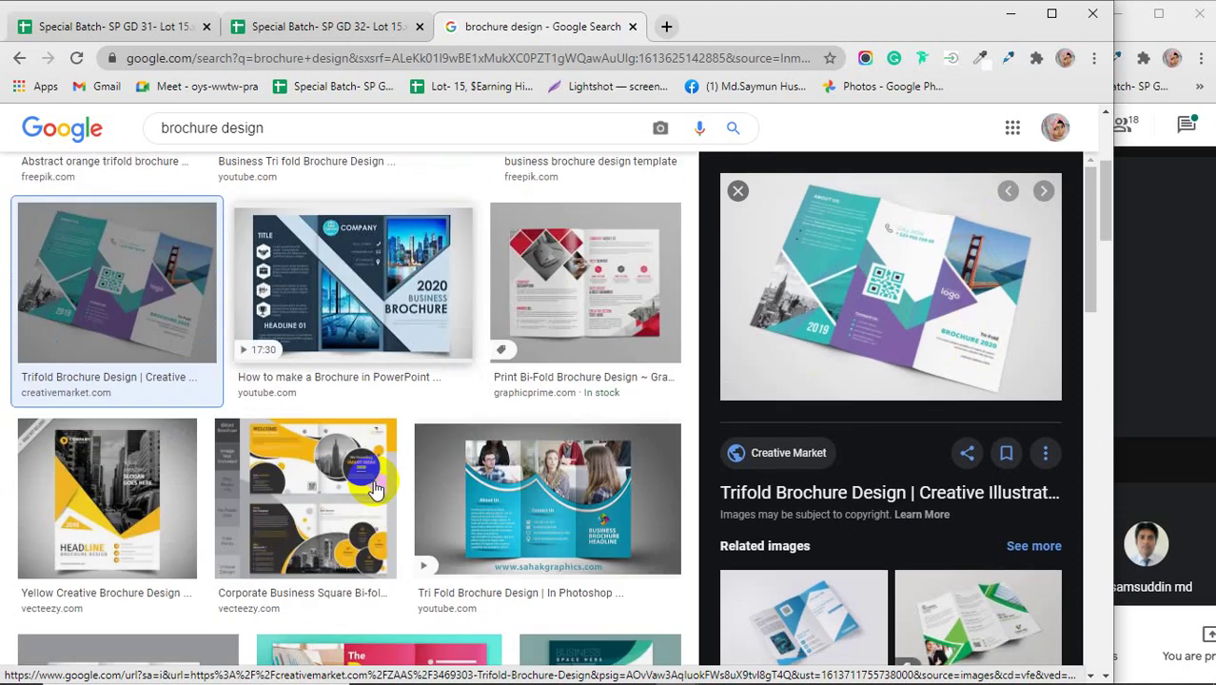
scroll(375, 490, down, 1)
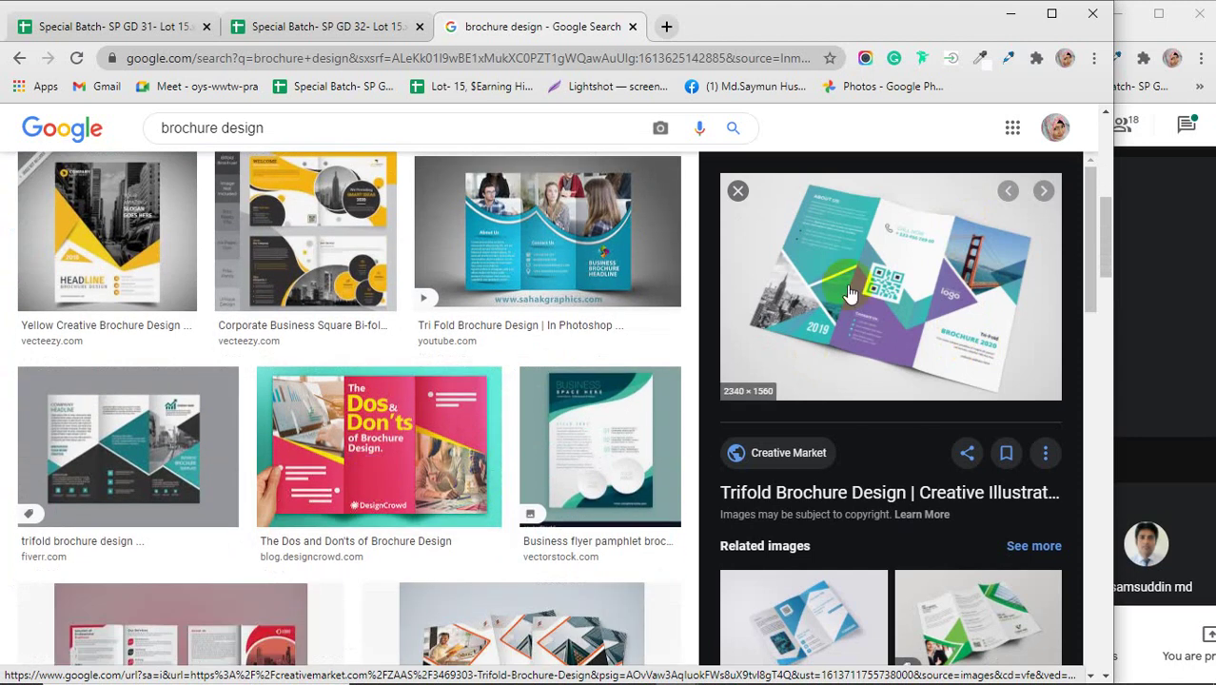
scroll(273, 520, down, 2)
scroll(273, 520, down, 2)
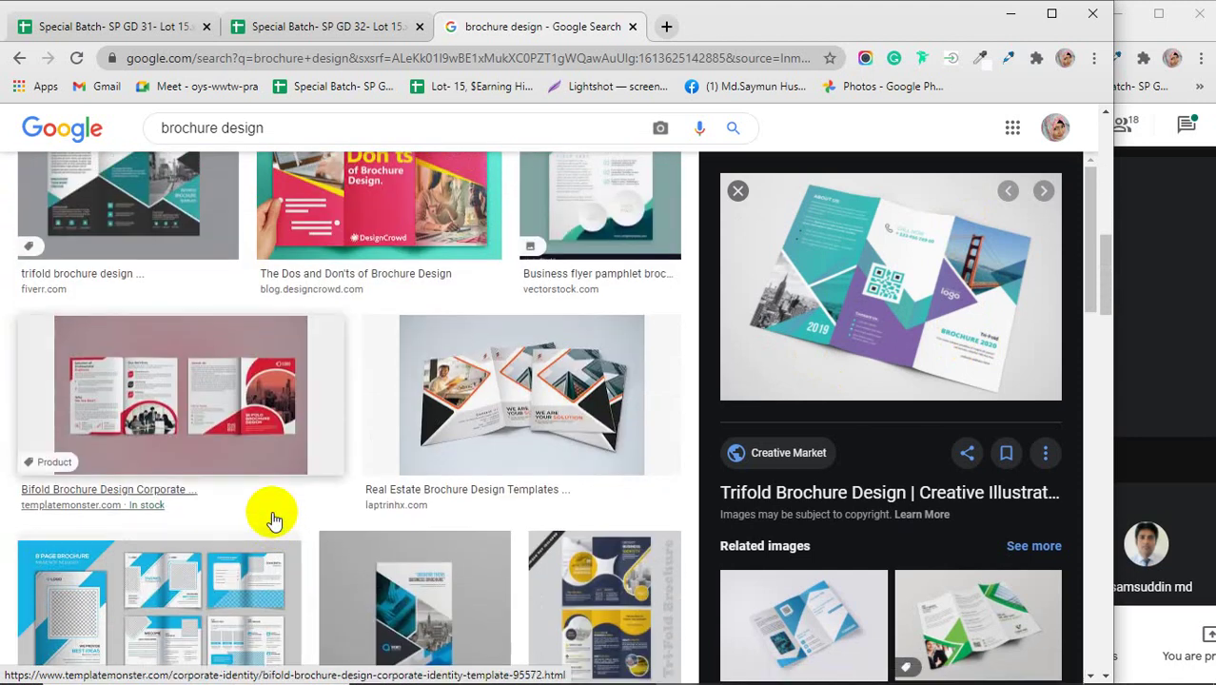
scroll(276, 514, down, 1)
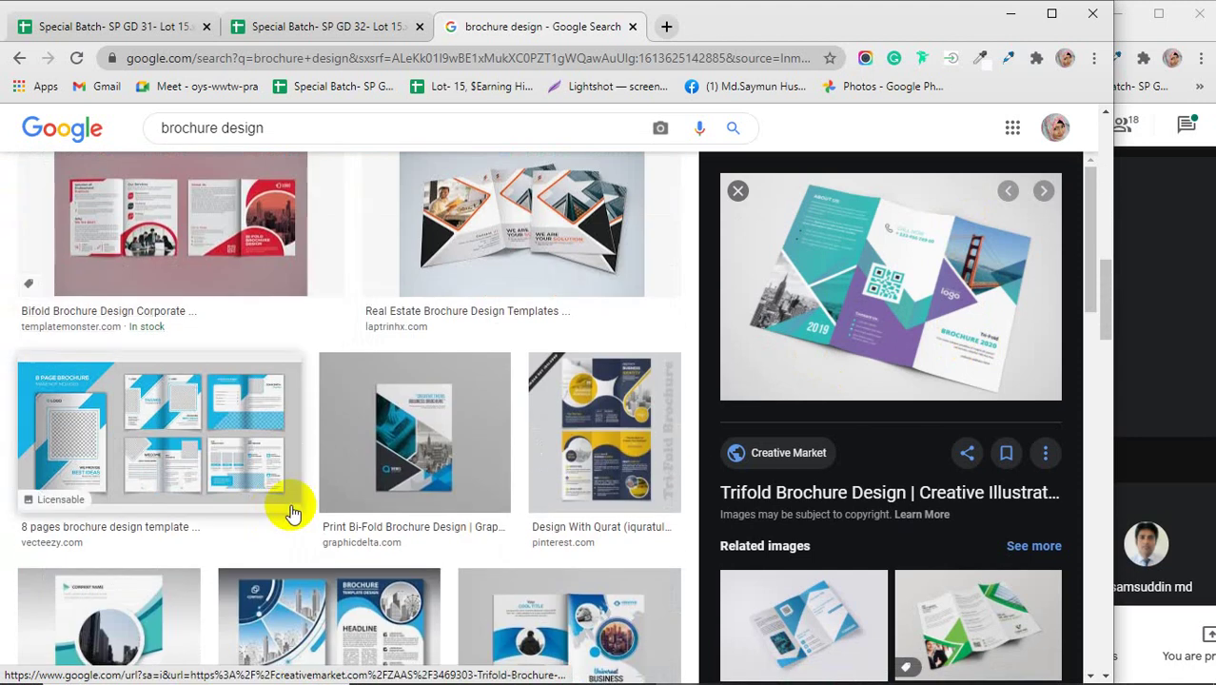
scroll(218, 438, up, 2)
click(207, 422)
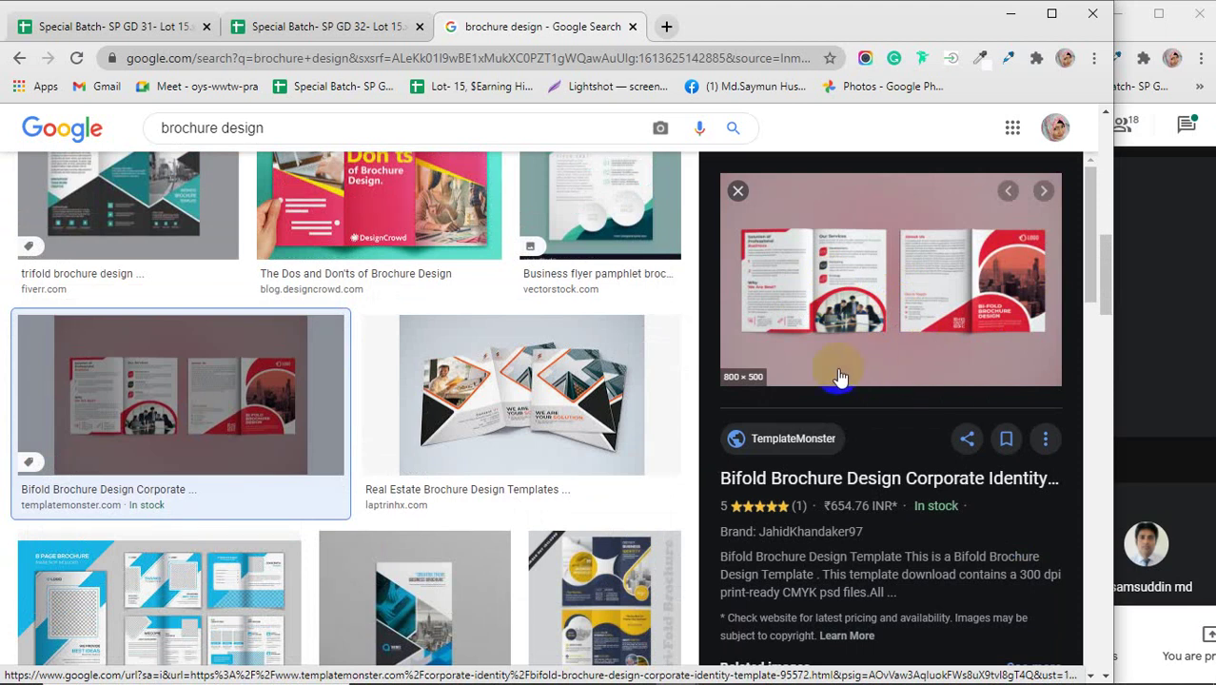
click(864, 390)
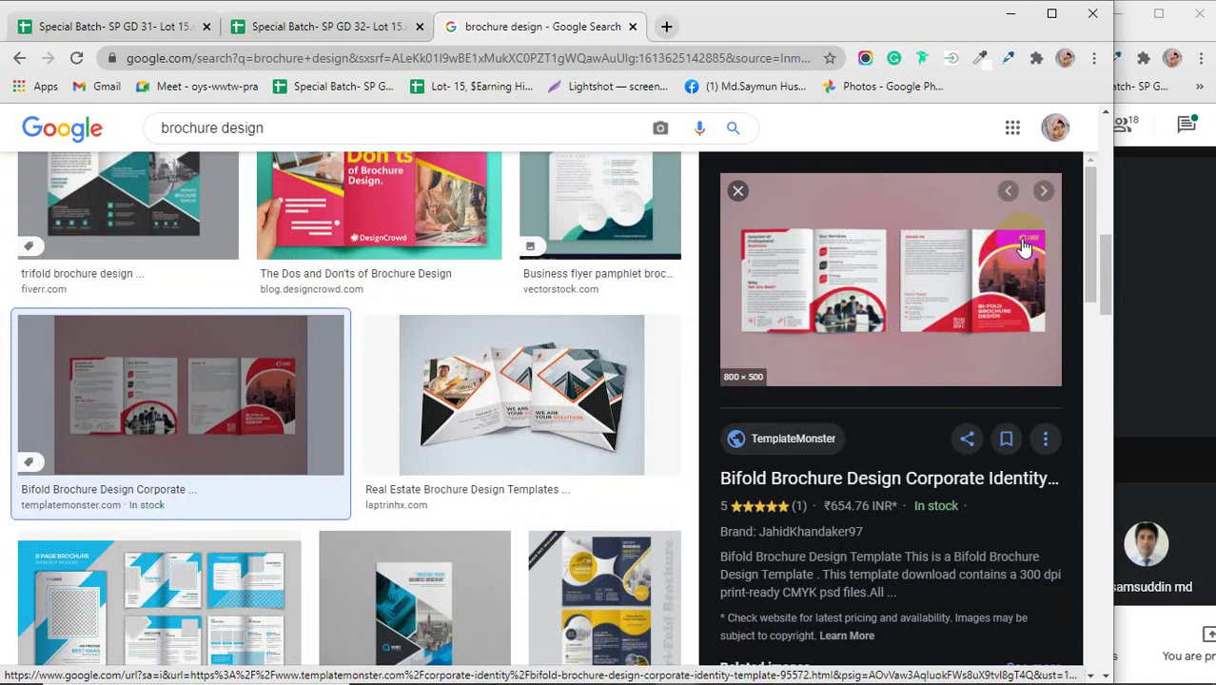
click(1052, 247)
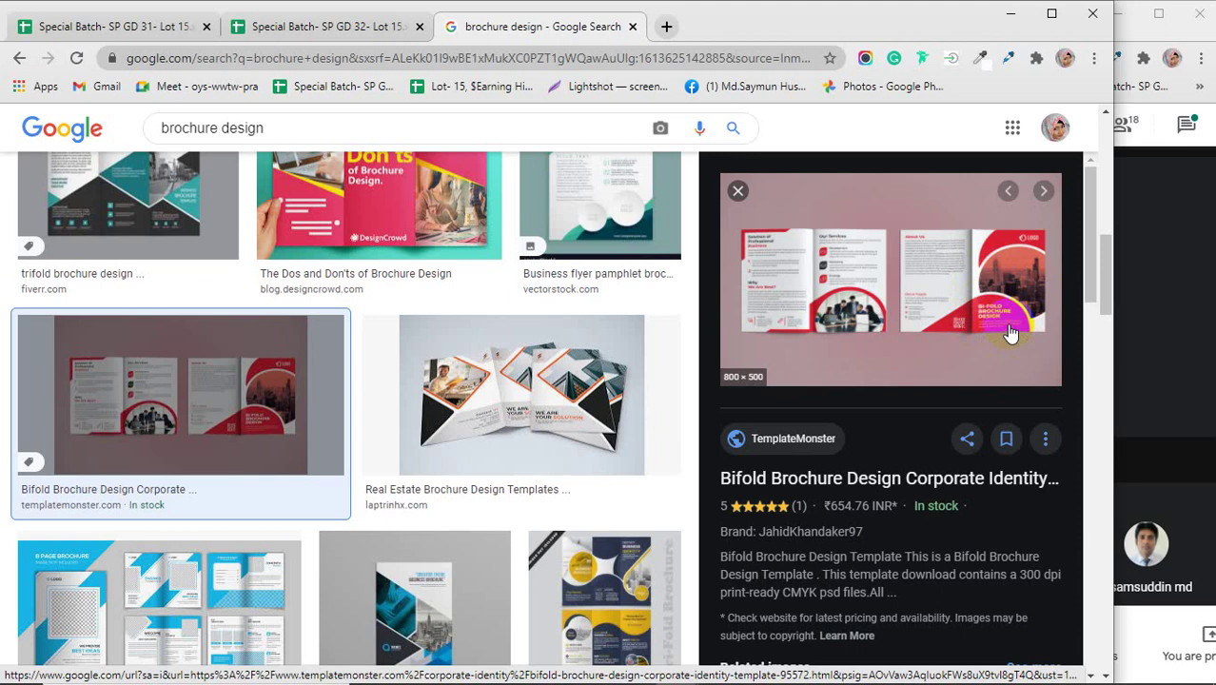
- Compare DesignCrowd's The Dos and Don'ts of Brochure Design image, the red TemplateMonster bifold and the teal Fiverr trifold brochure
scroll(457, 281, up, 1)
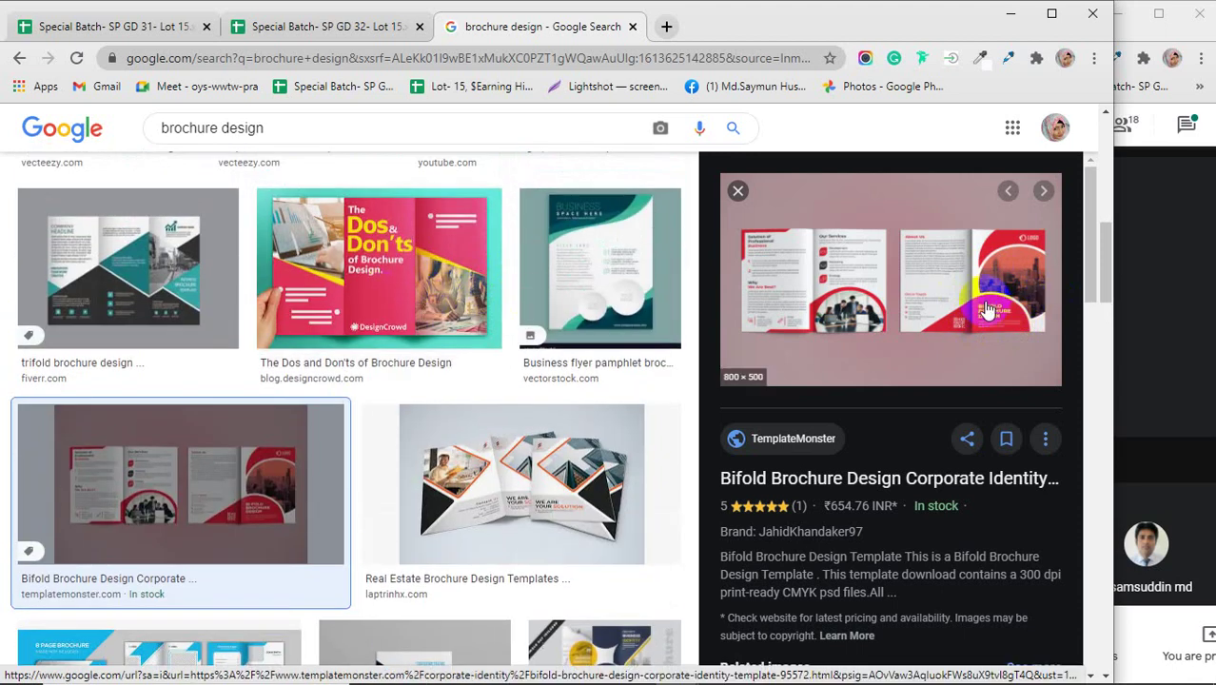
click(333, 276)
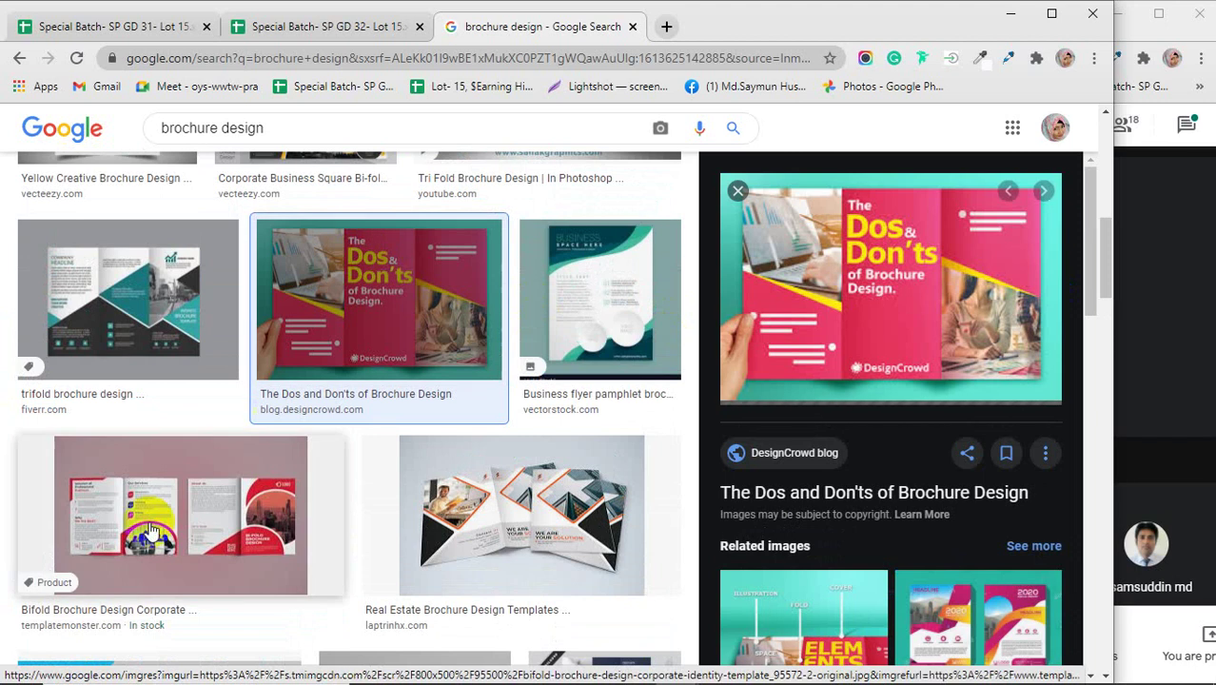
click(218, 532)
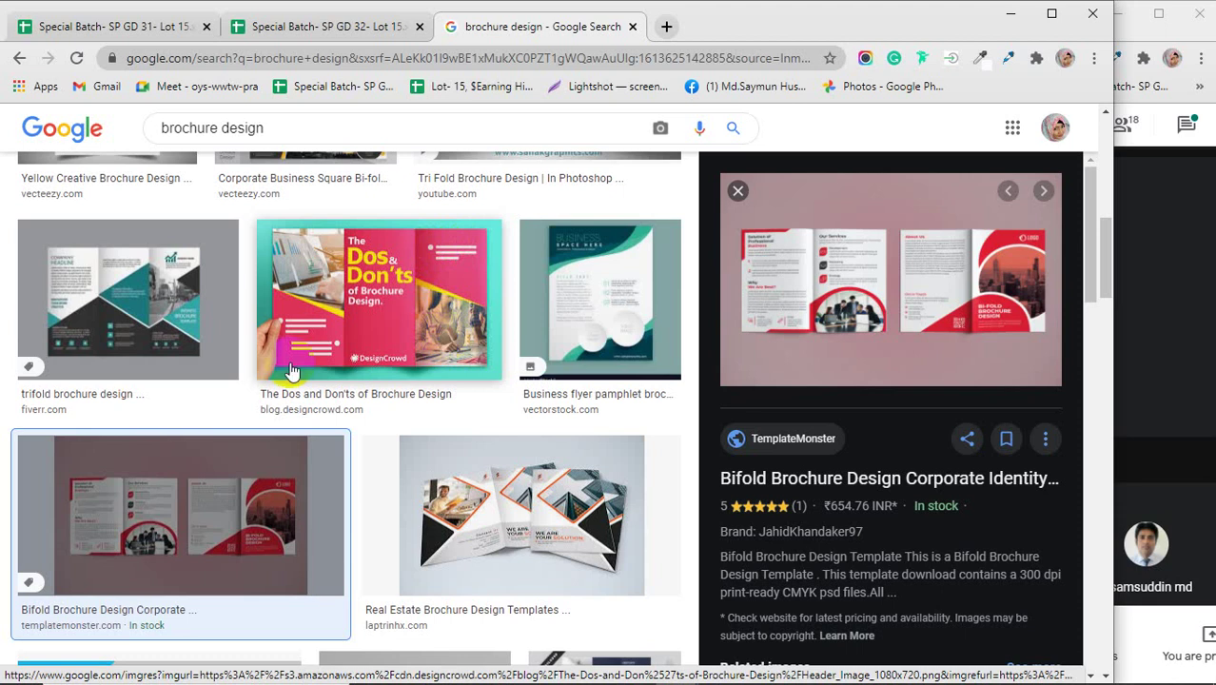
click(128, 309)
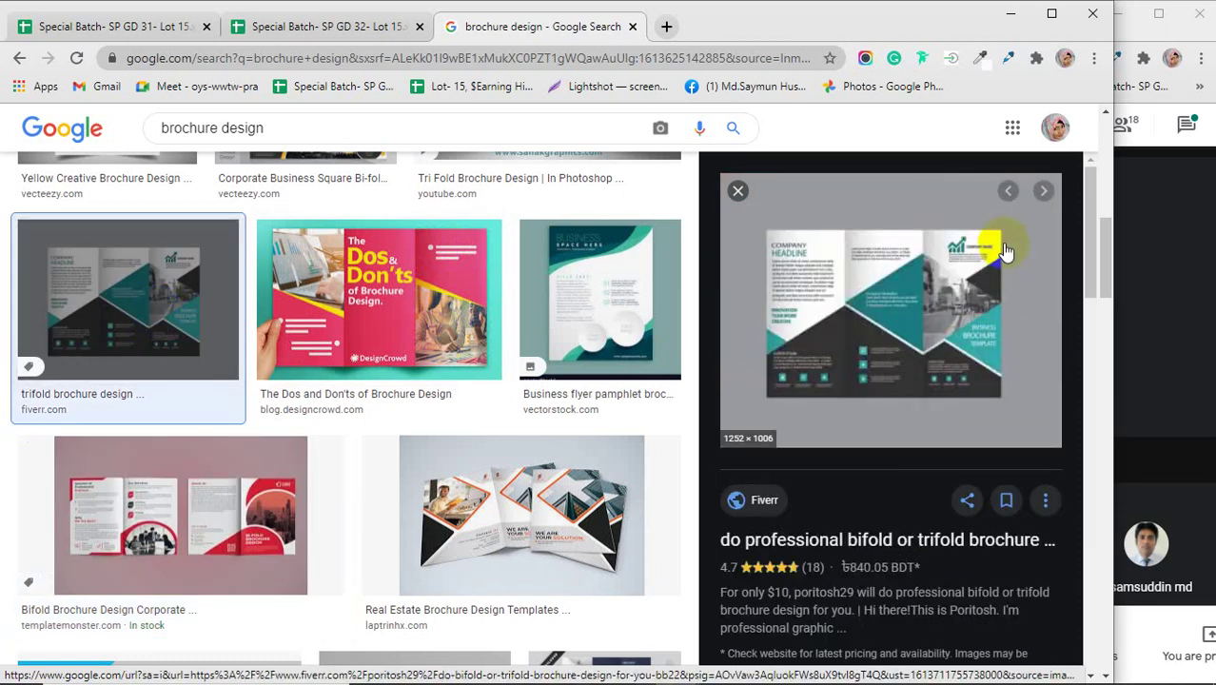
- Compare the LaptrinhX Real Estate Brochure Design Templates image with the red TemplateMonster bifold brochure
scroll(290, 409, down, 2)
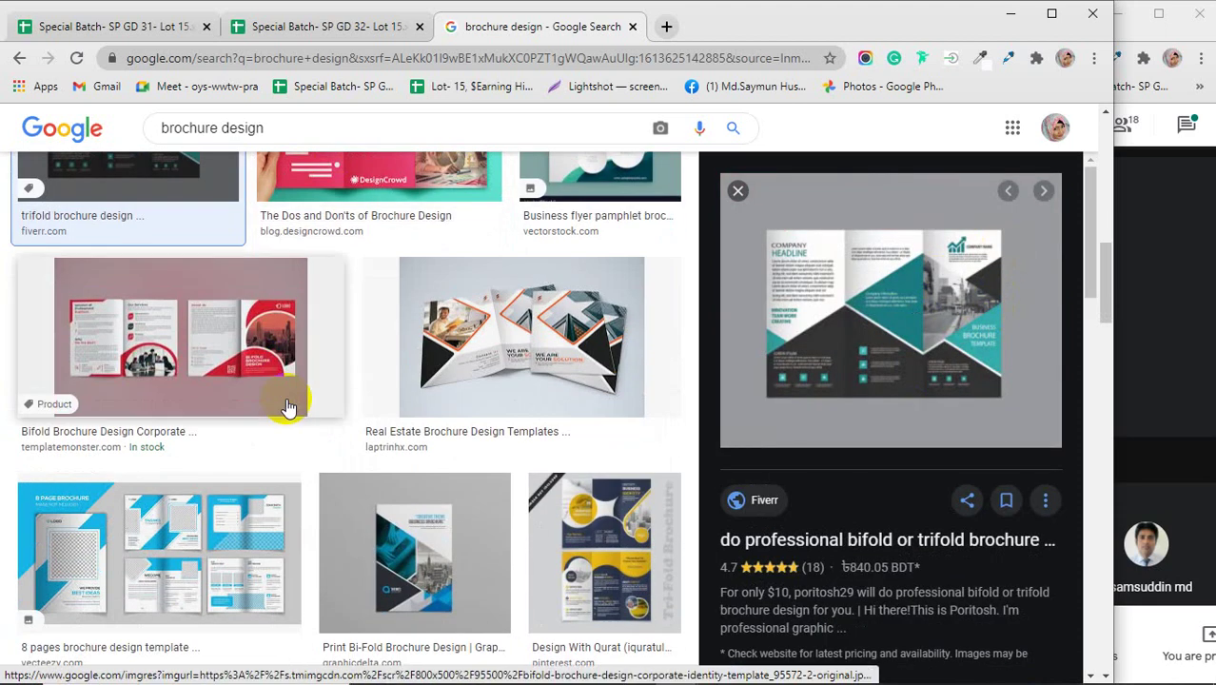
click(497, 350)
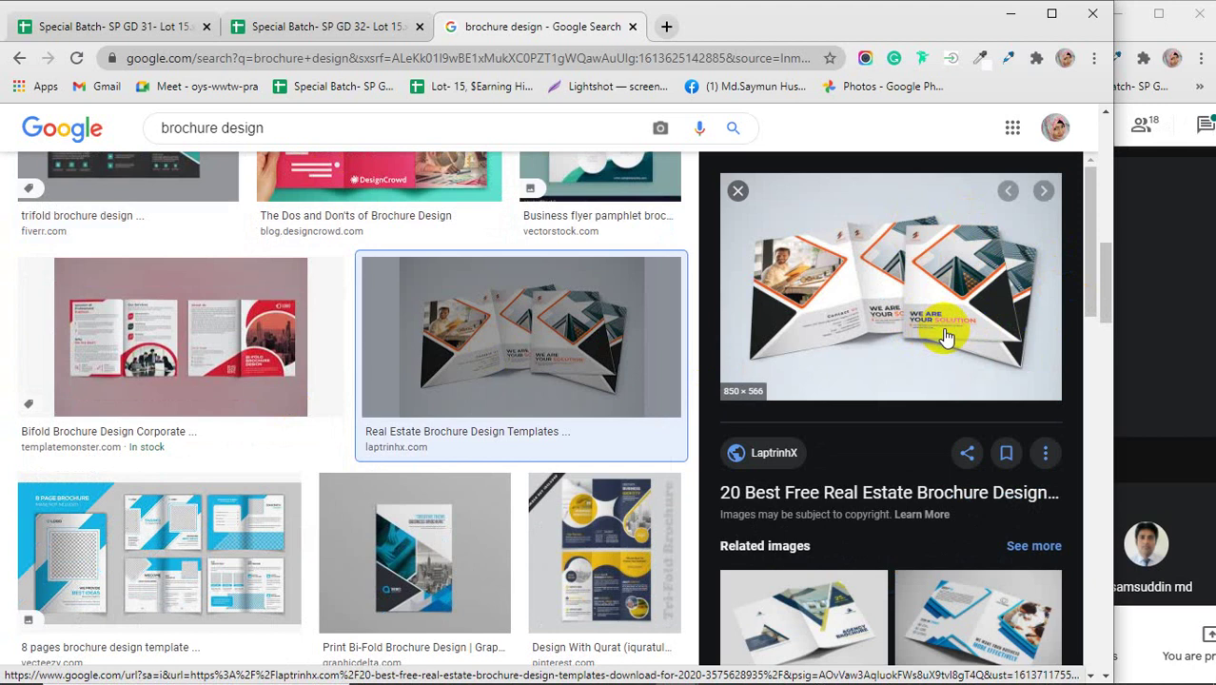
click(181, 349)
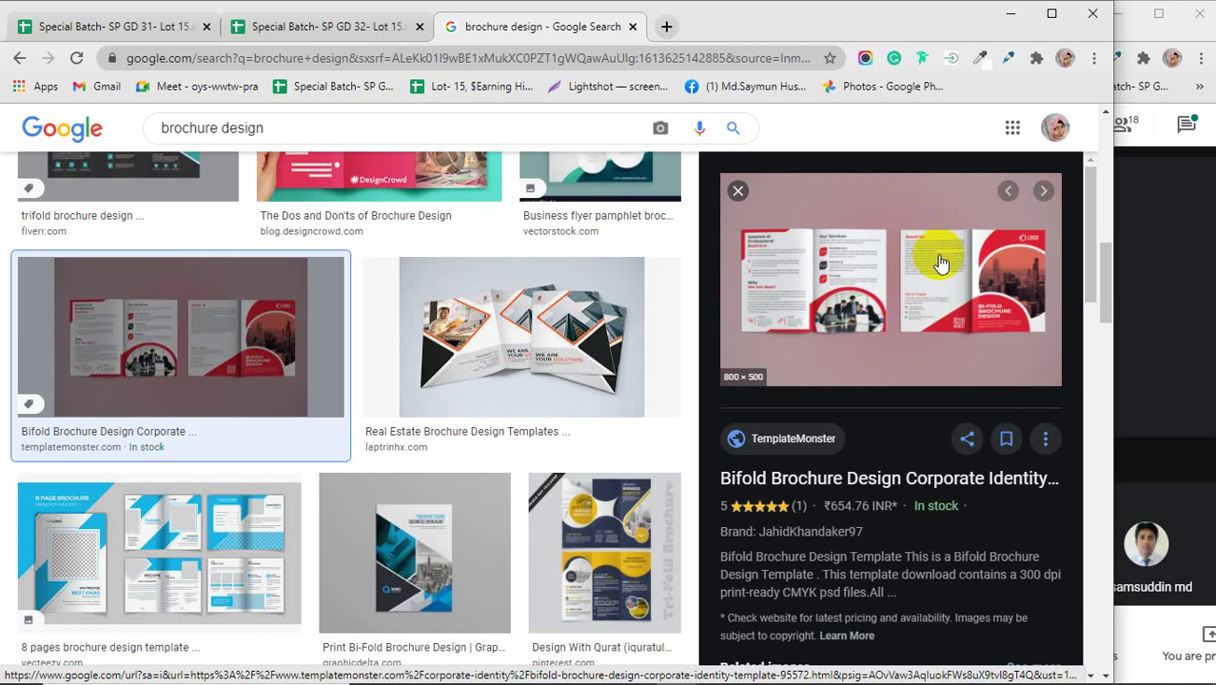
click(554, 316)
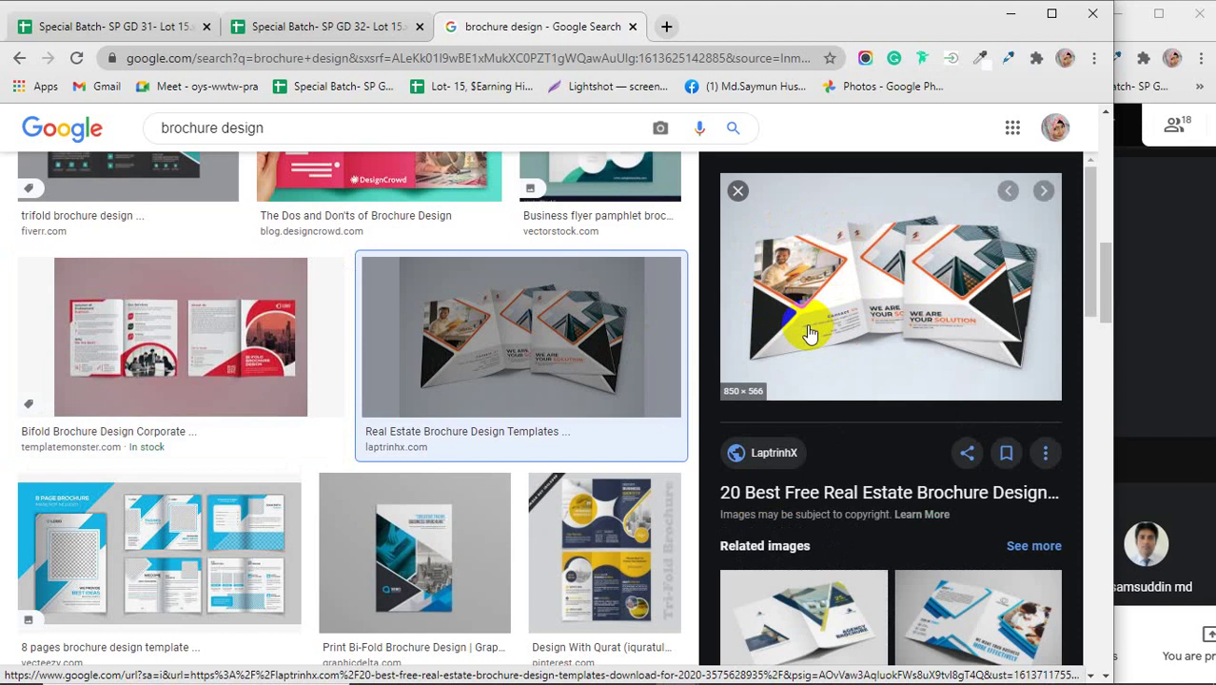
- Preview the Agency Brochure bifold and the Envato Elements bifold among the related images, and return to the red TemplateMonster bifold
scroll(814, 321, down, 2)
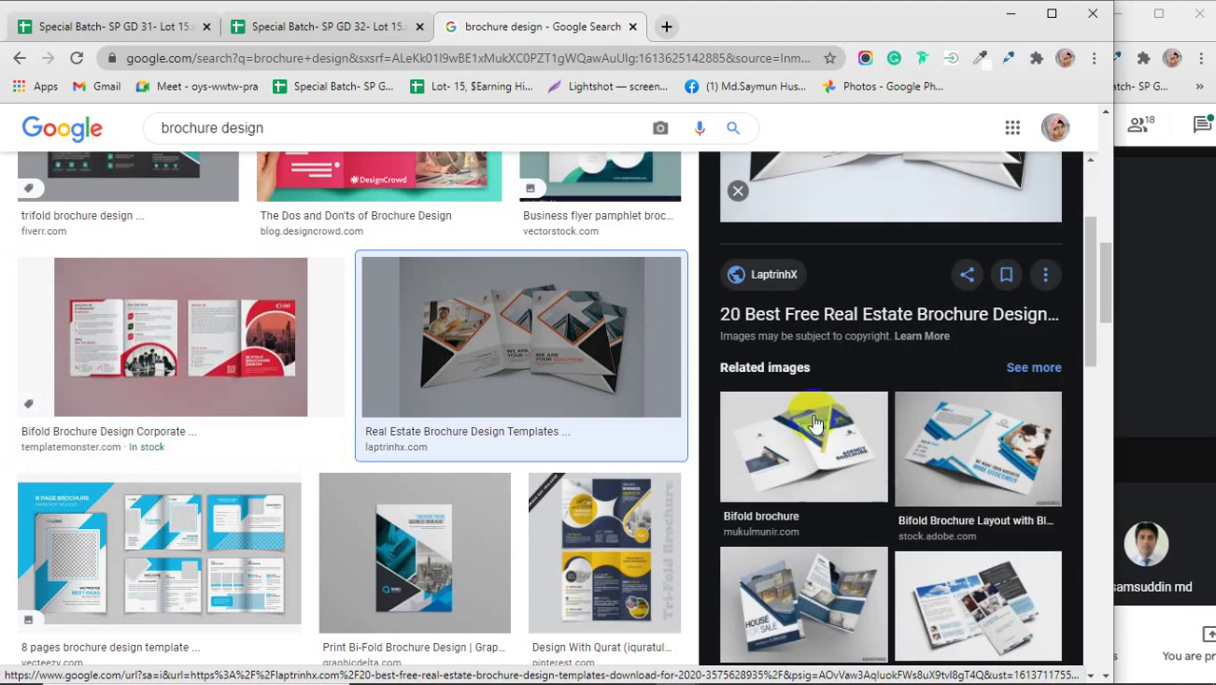
click(811, 413)
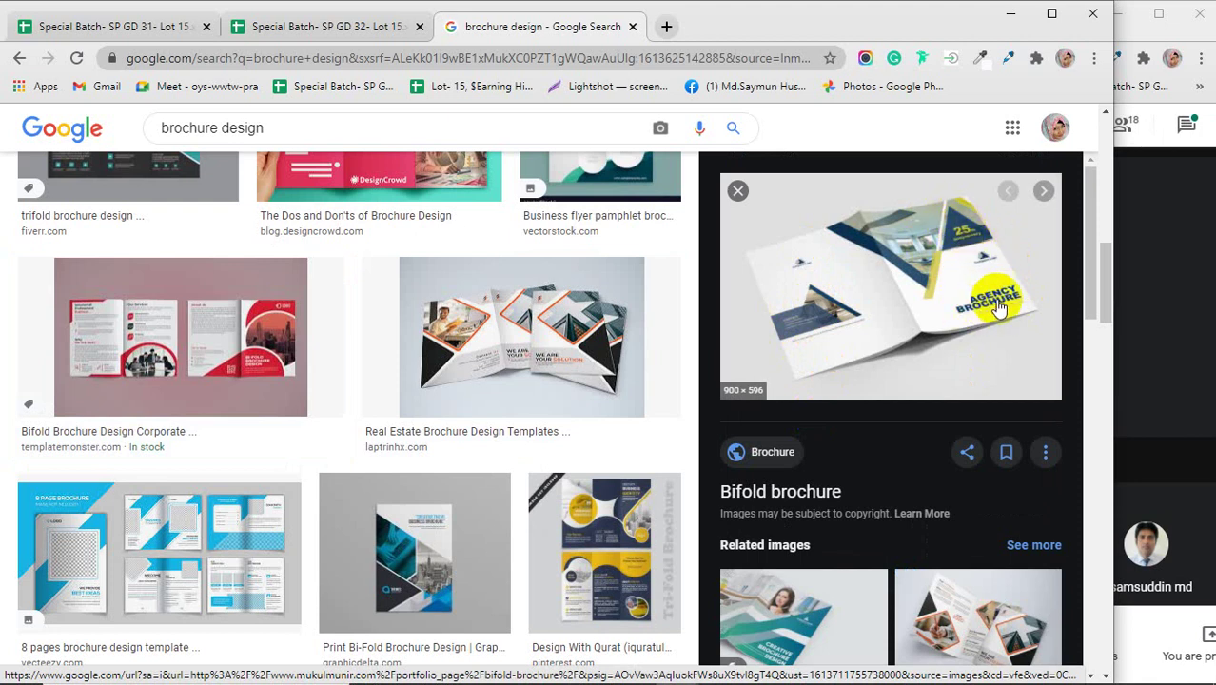
scroll(990, 305, down, 2)
scroll(997, 306, down, 2)
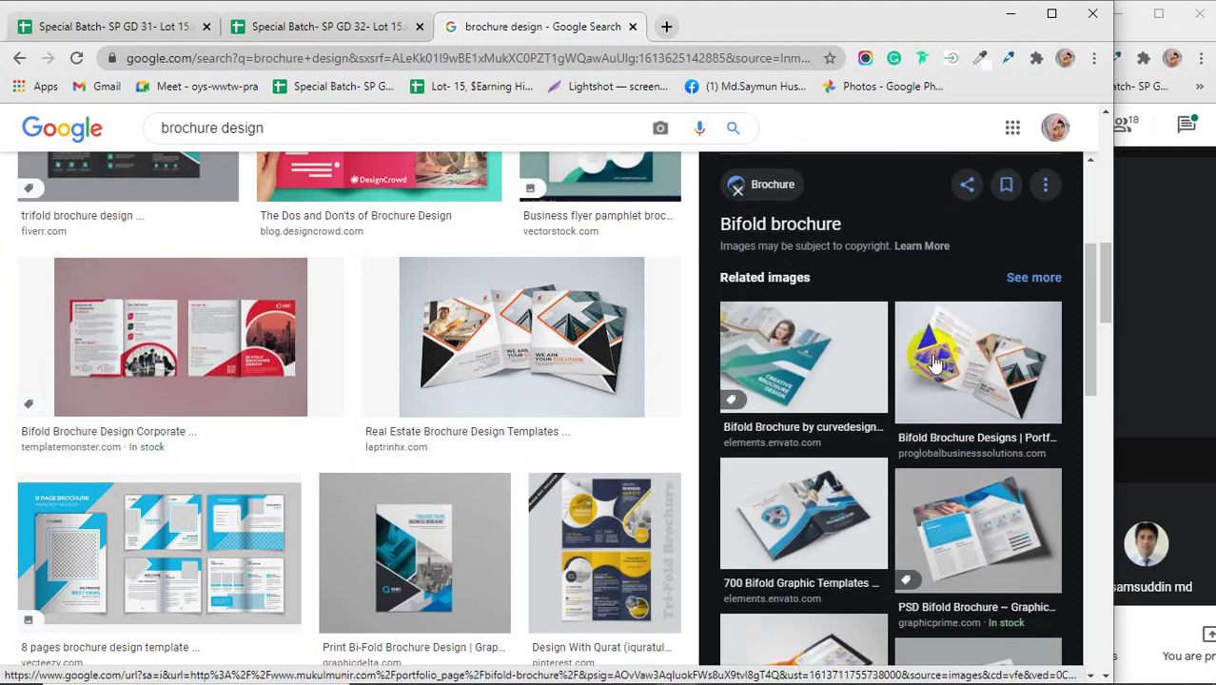
click(847, 430)
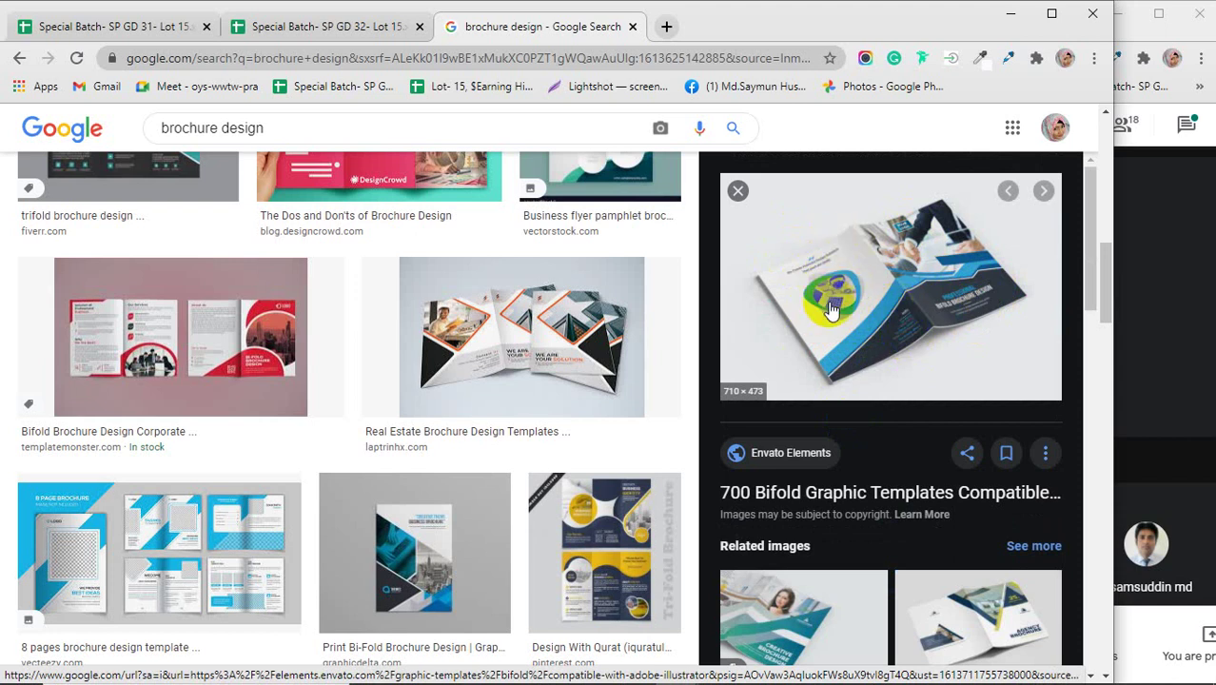
scroll(832, 290, down, 3)
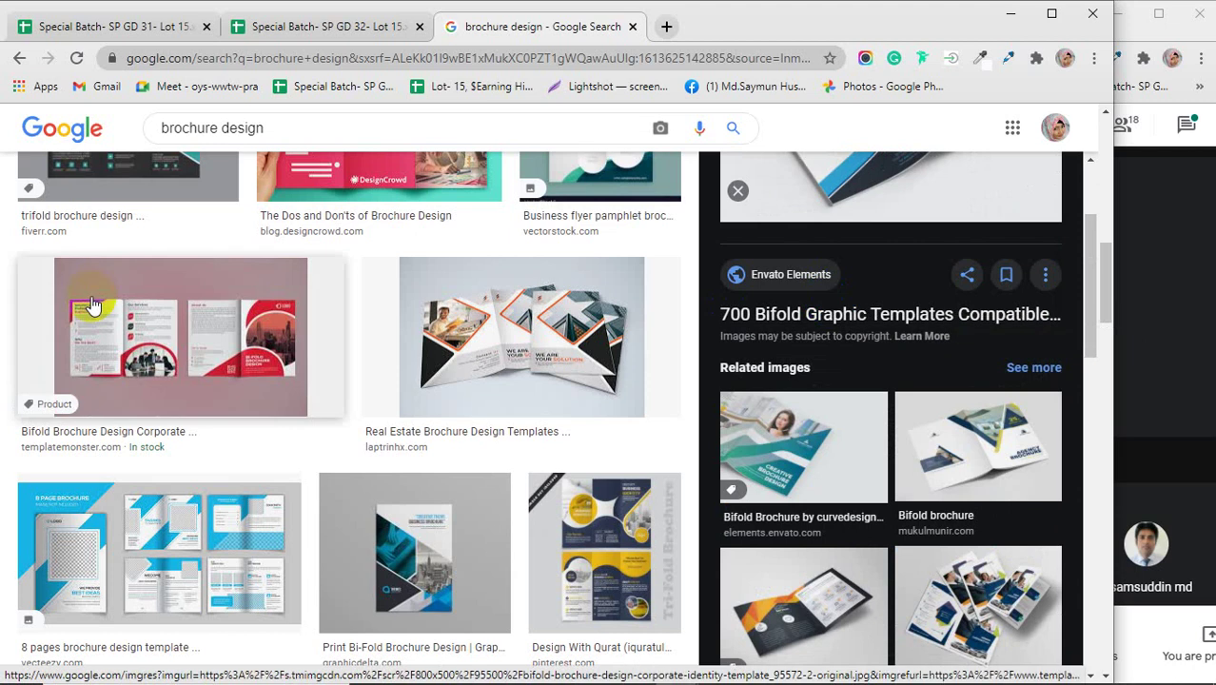
click(202, 339)
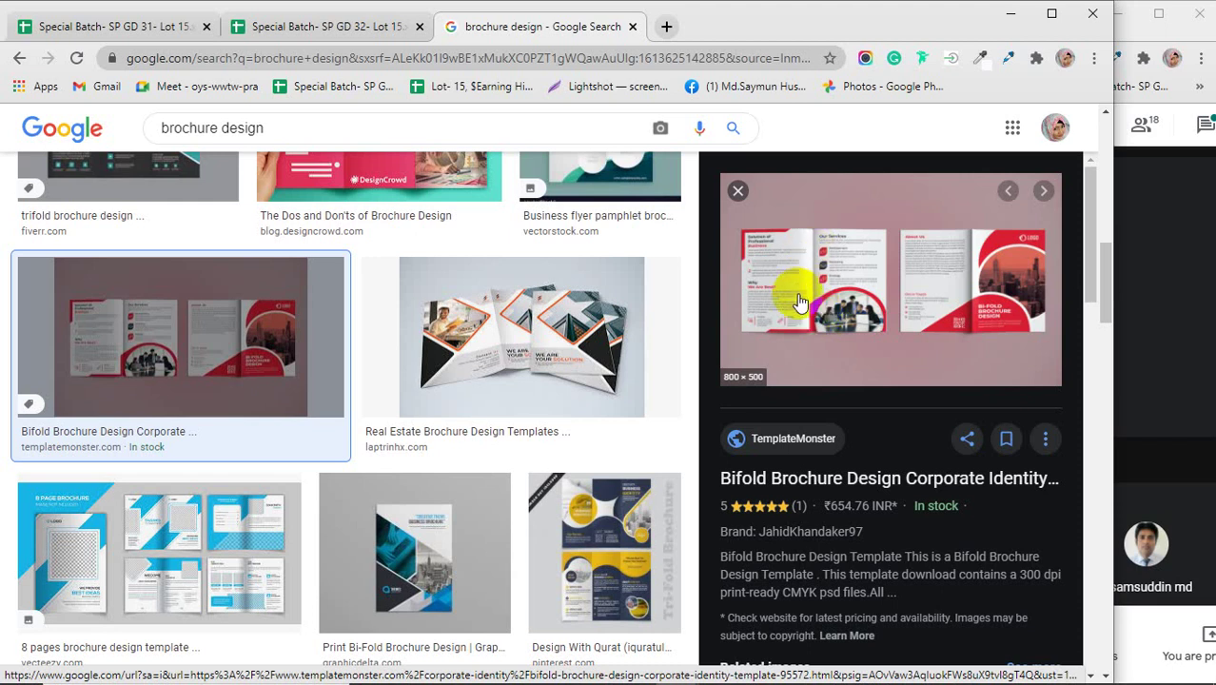
- Preview the trifold examples: Creative Market's Trifold Brochure Design, the 2020 Business Brochure made in PowerPoint and the blue Photoshop Tri Fold Brochure Design
scroll(447, 372, up, 4)
scroll(447, 373, up, 2)
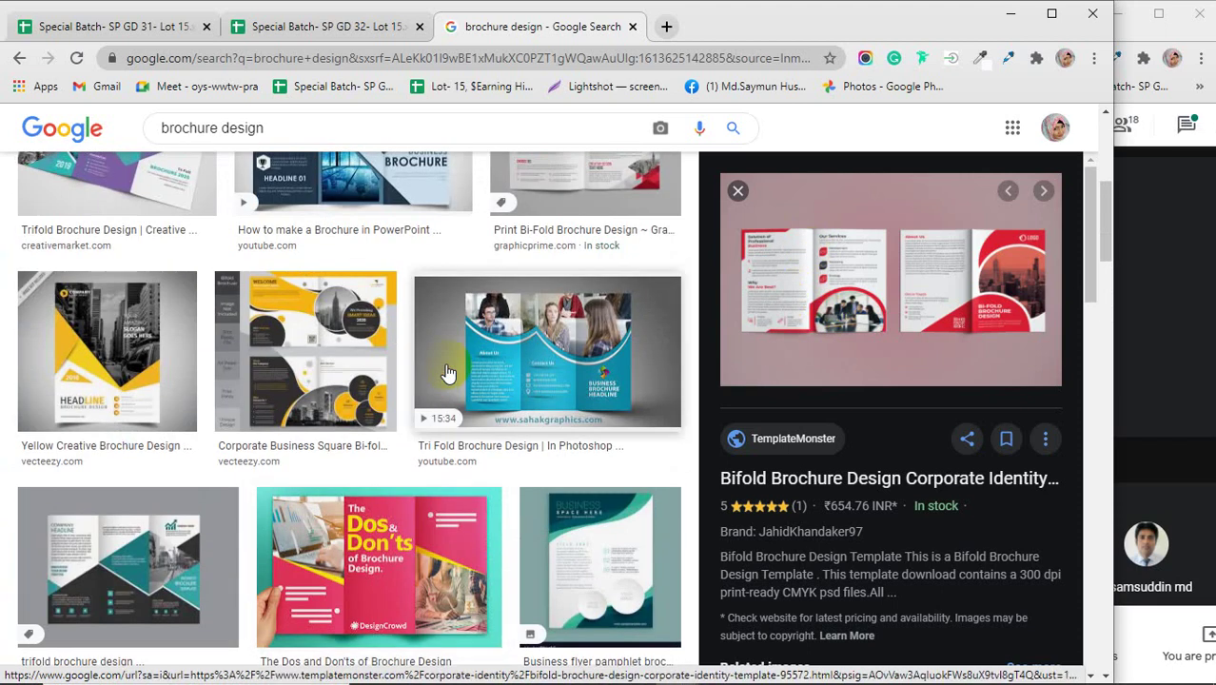
scroll(475, 342, up, 1)
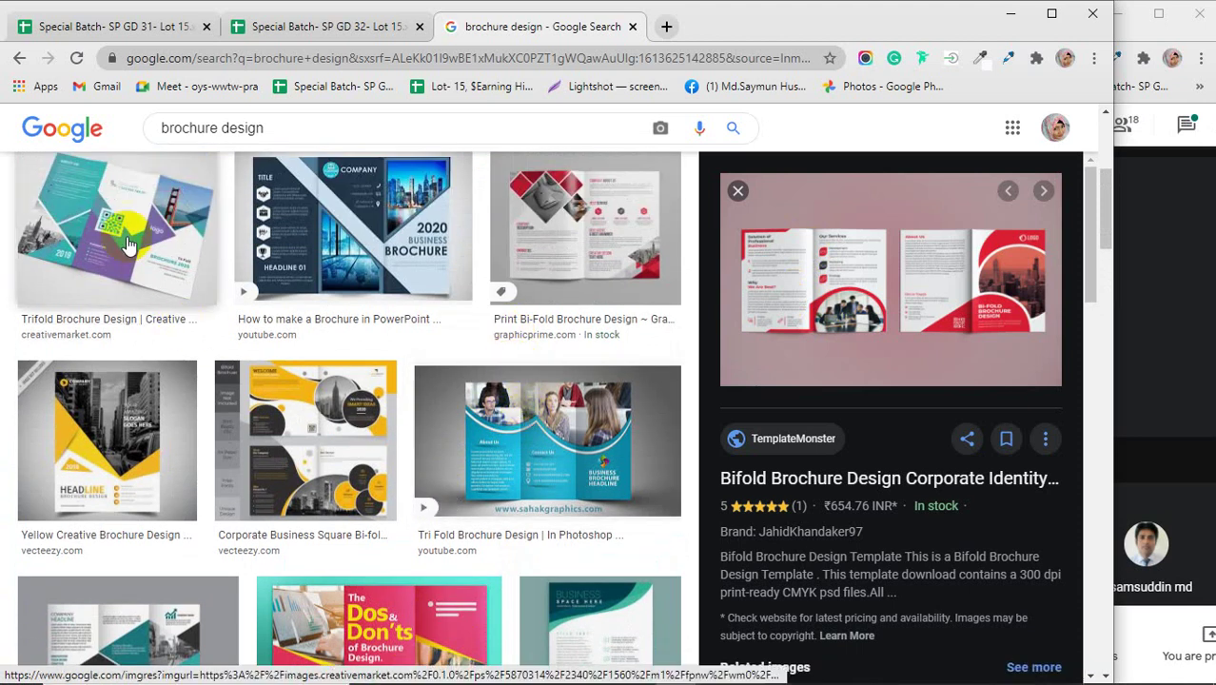
click(142, 286)
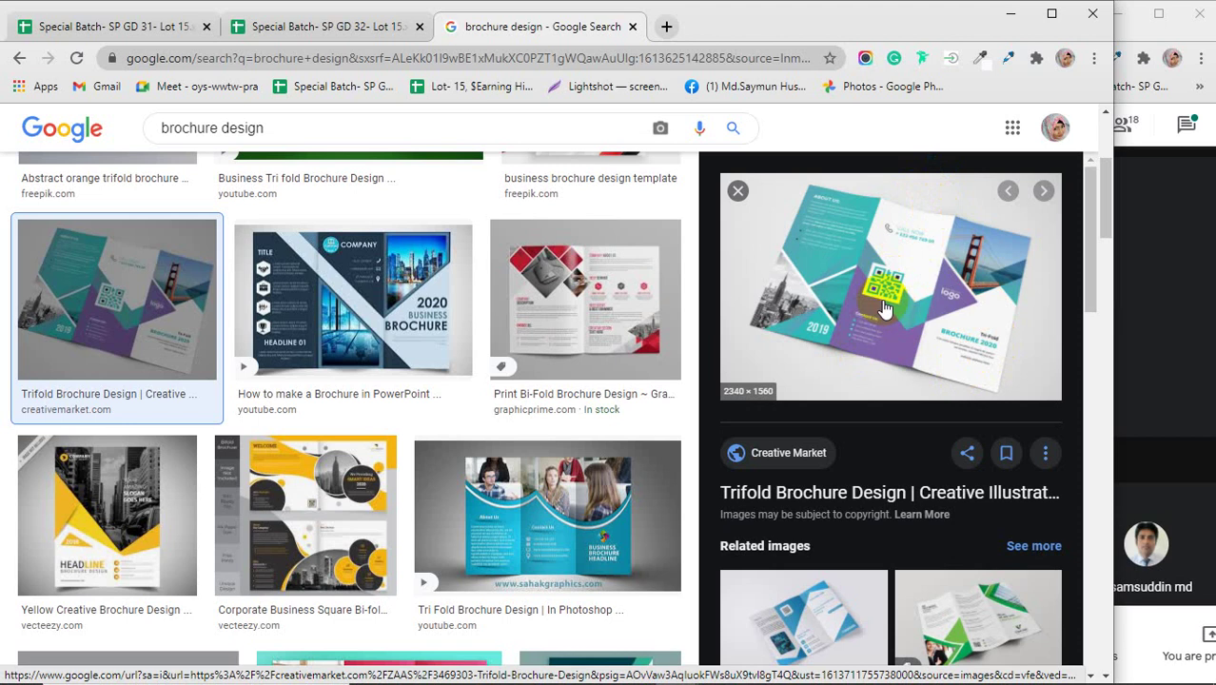
click(440, 303)
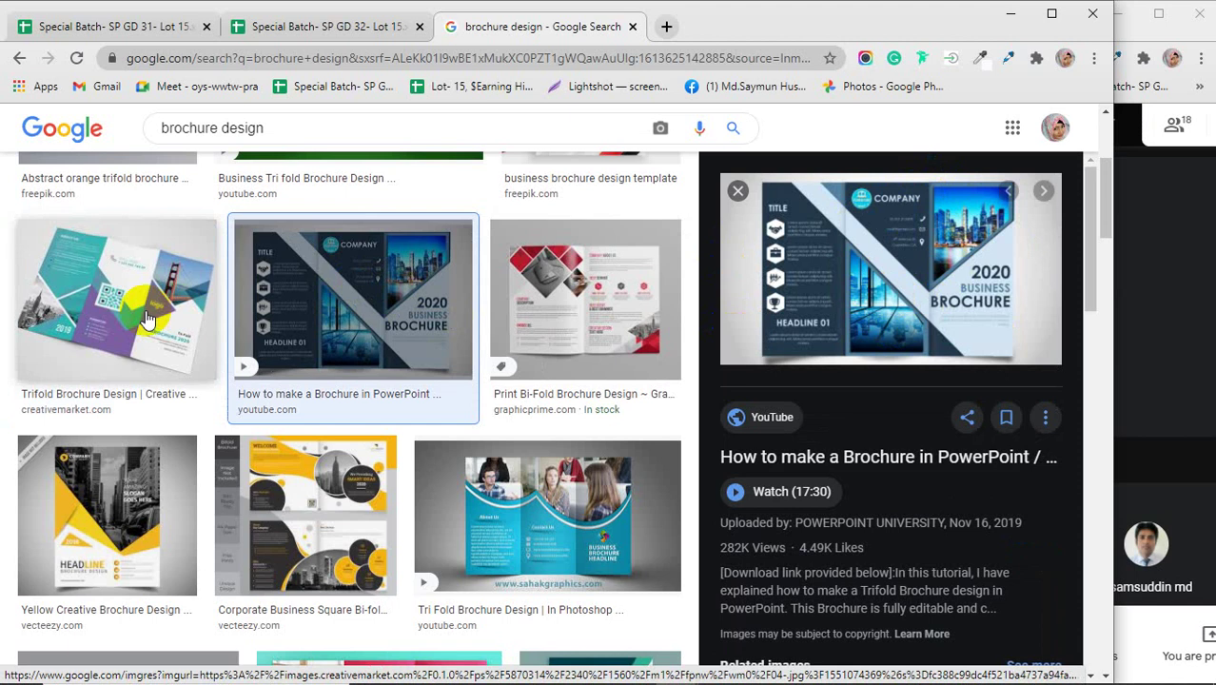
click(542, 504)
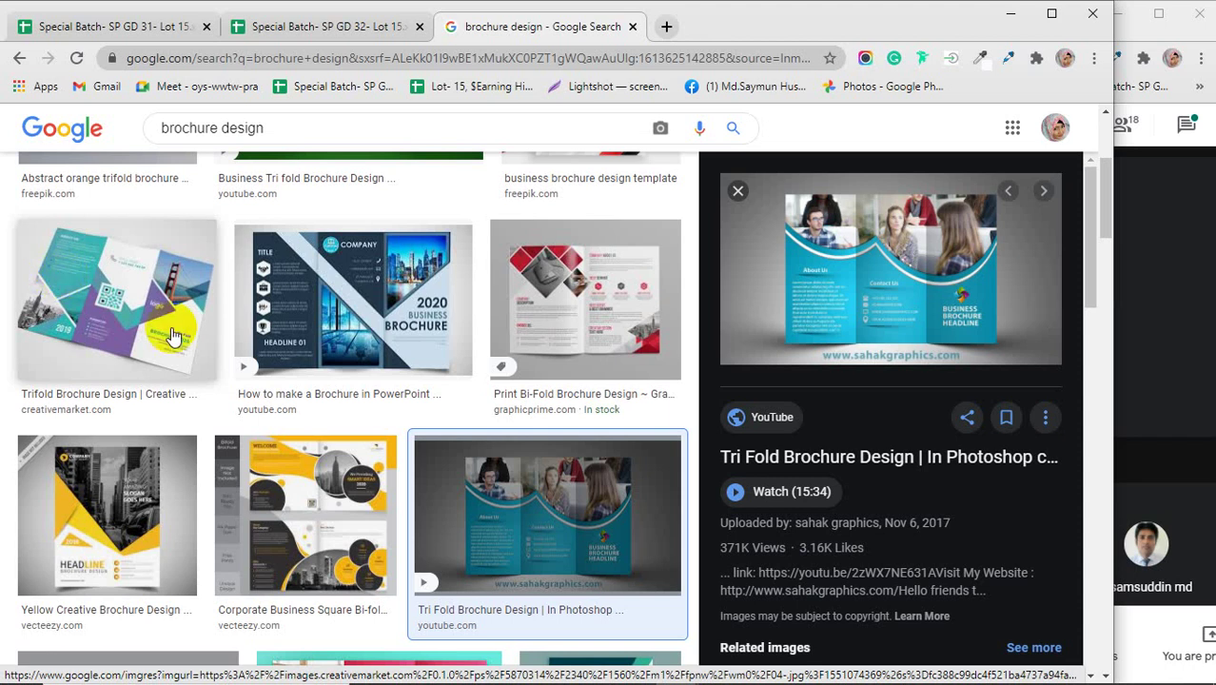
- Preview the teal and black trifold brochure from Fiverr again and look over the results below it
scroll(171, 331, down, 2)
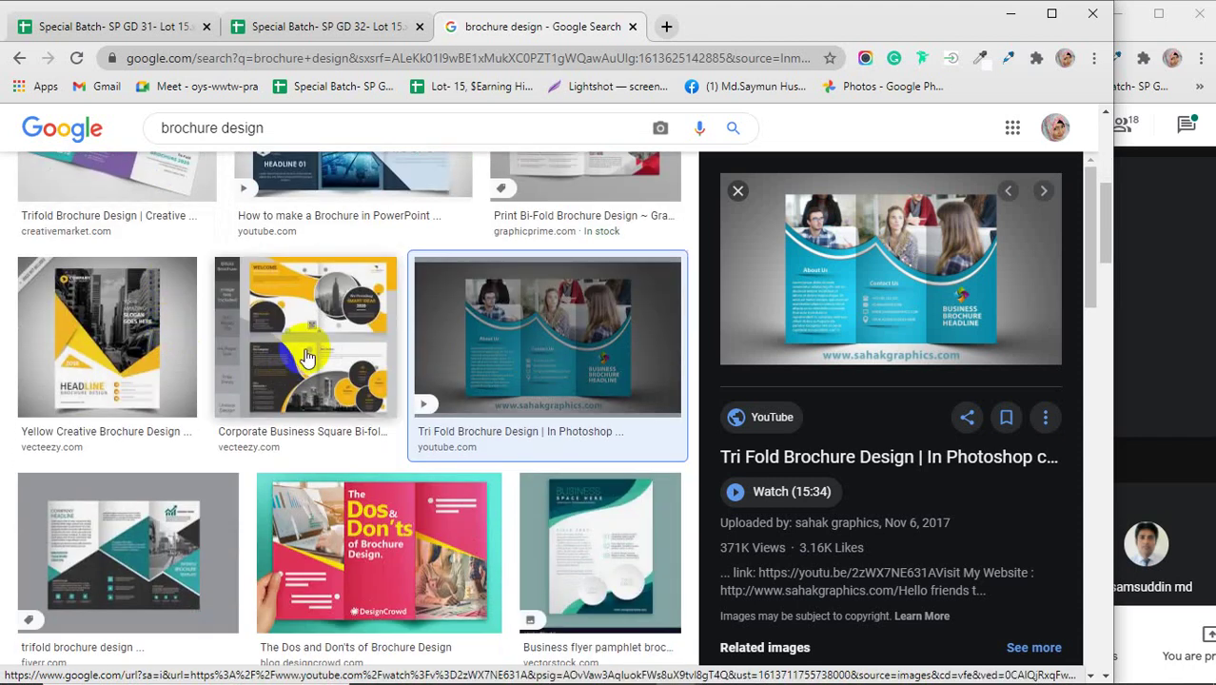
scroll(306, 358, down, 2)
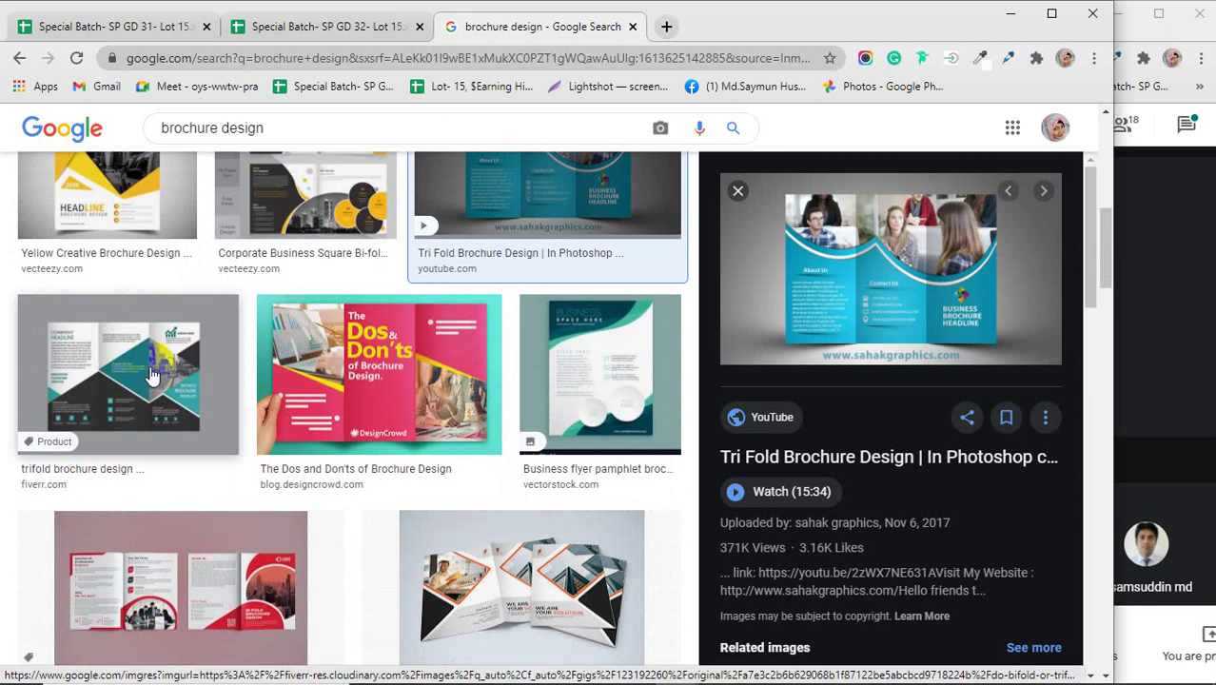
click(152, 376)
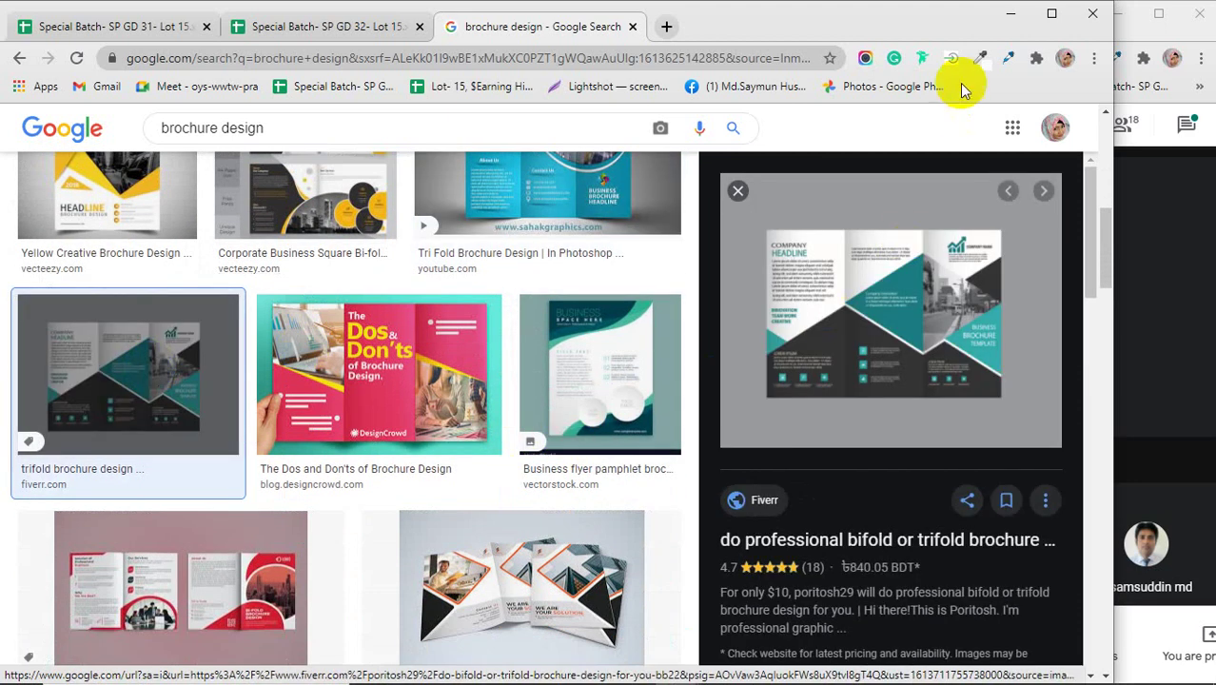
scroll(275, 418, down, 3)
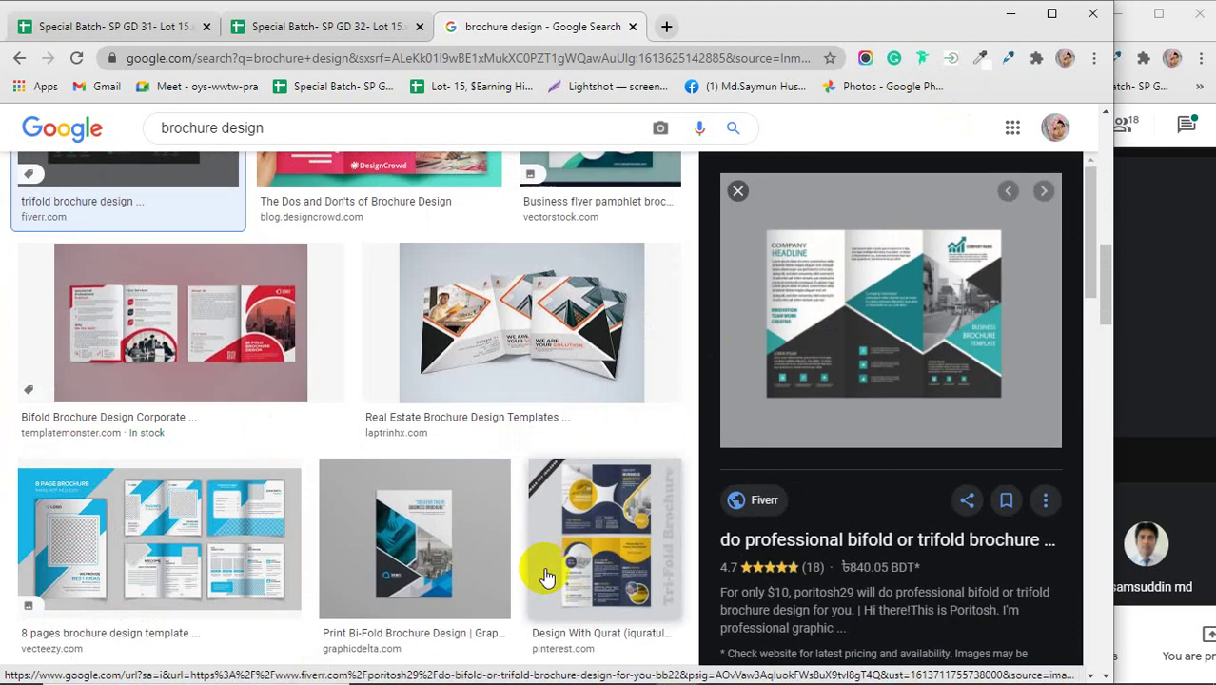
- Minimize the window with the brochure search results and refresh the desktop
click(1010, 13)
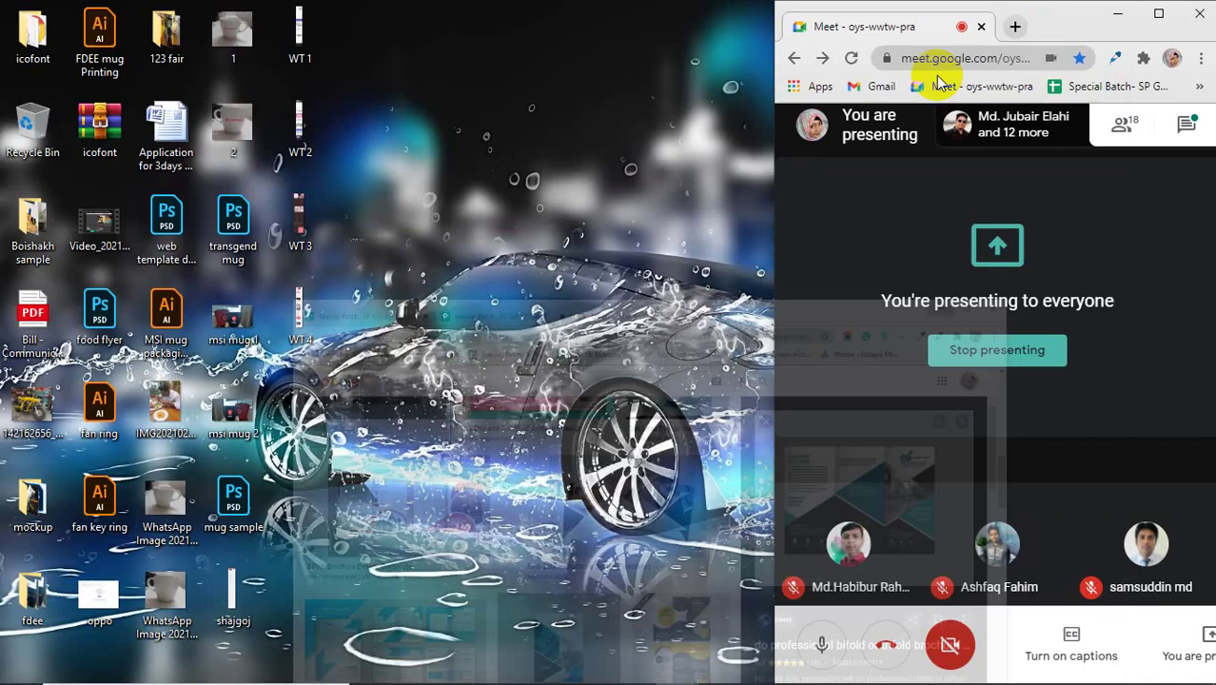
right_click(398, 224)
click(411, 272)
right_click(421, 224)
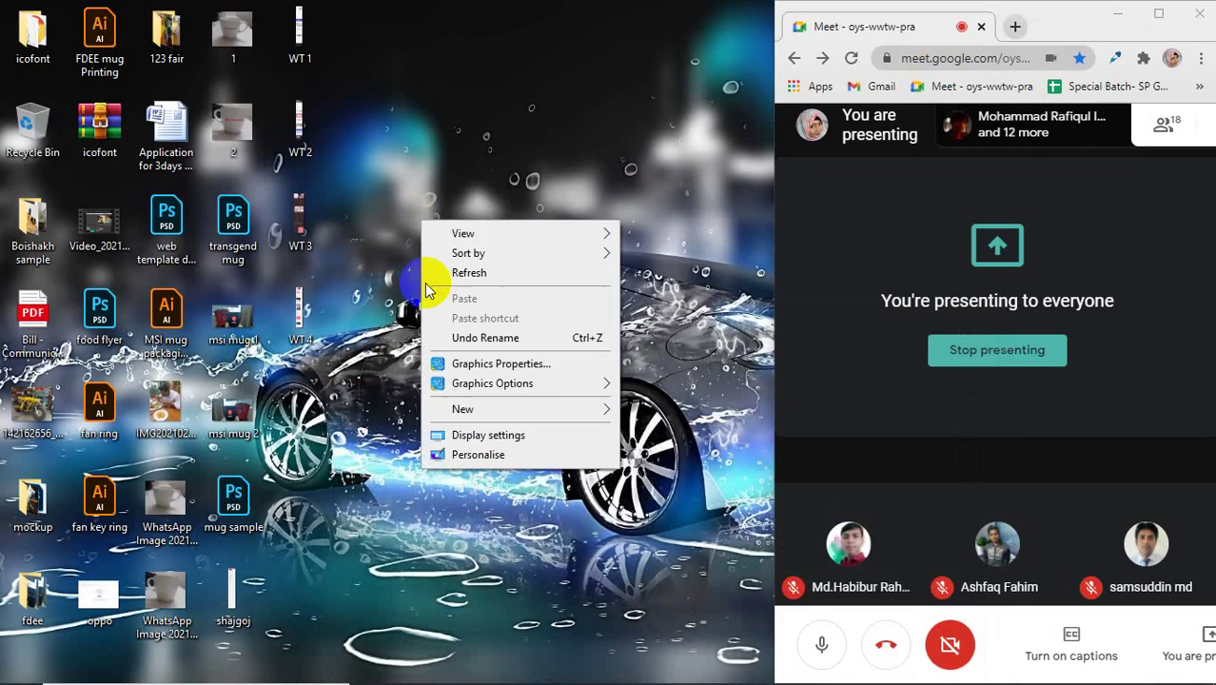
click(447, 274)
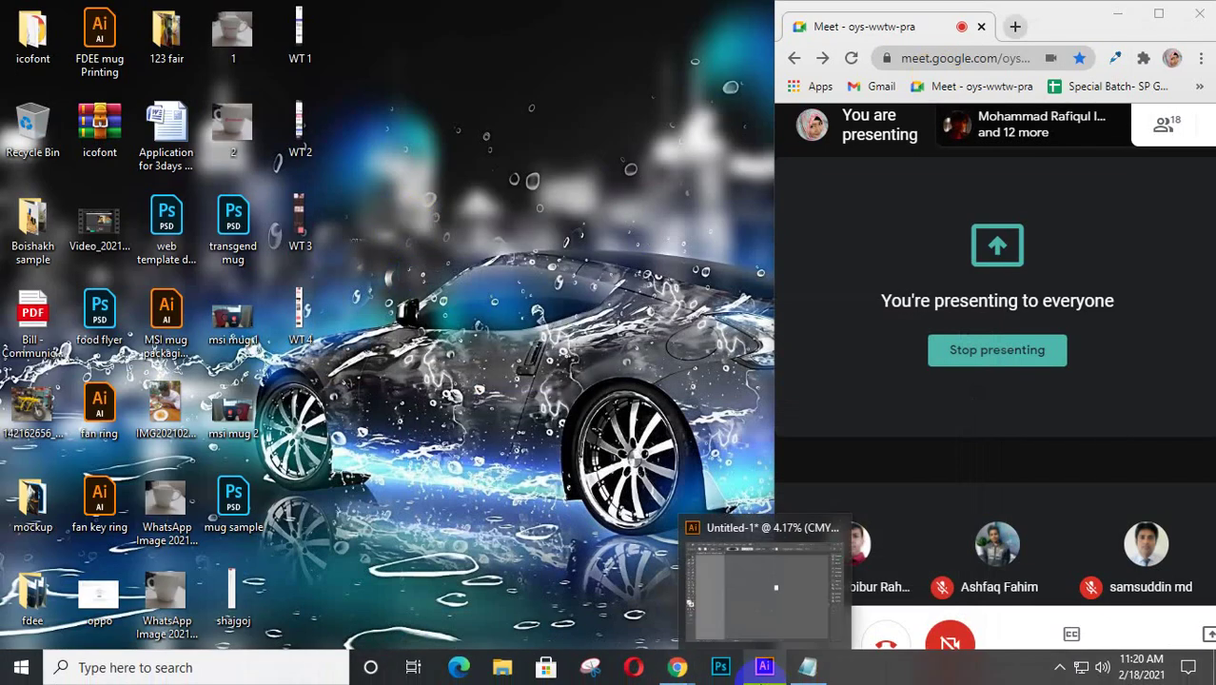
- Switch to Illustrator, close the Untitled-1 document without saving and create a new 7 x 5 in landscape document
click(766, 669)
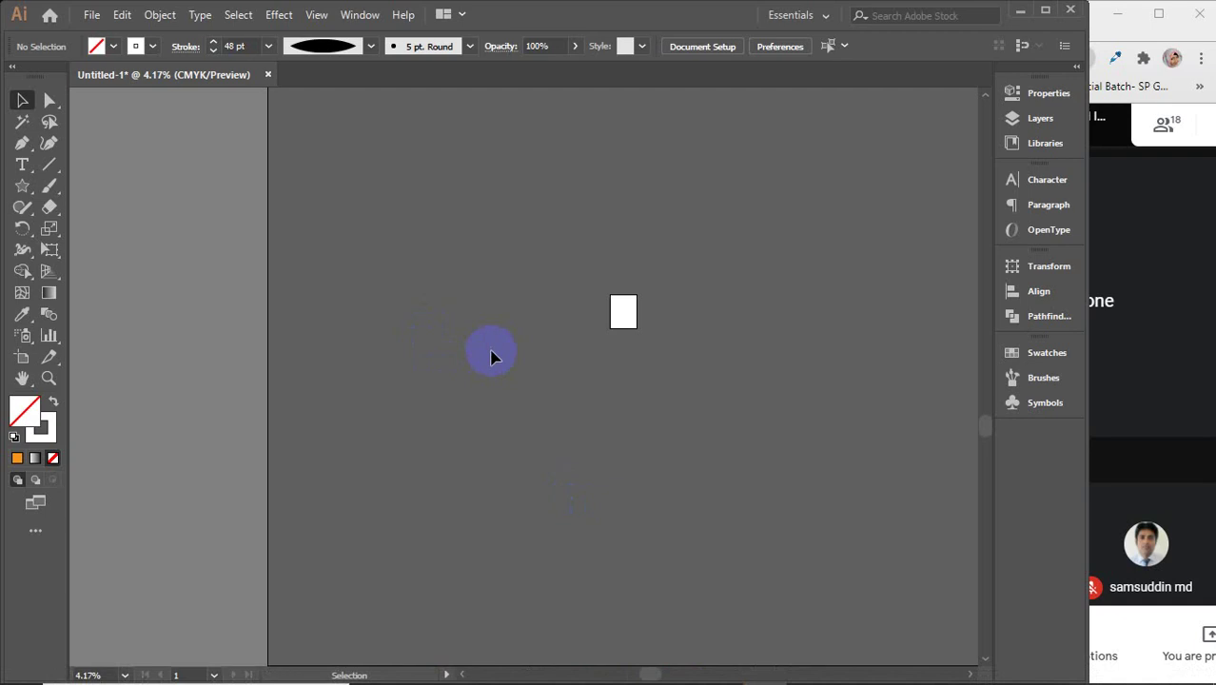
click(267, 74)
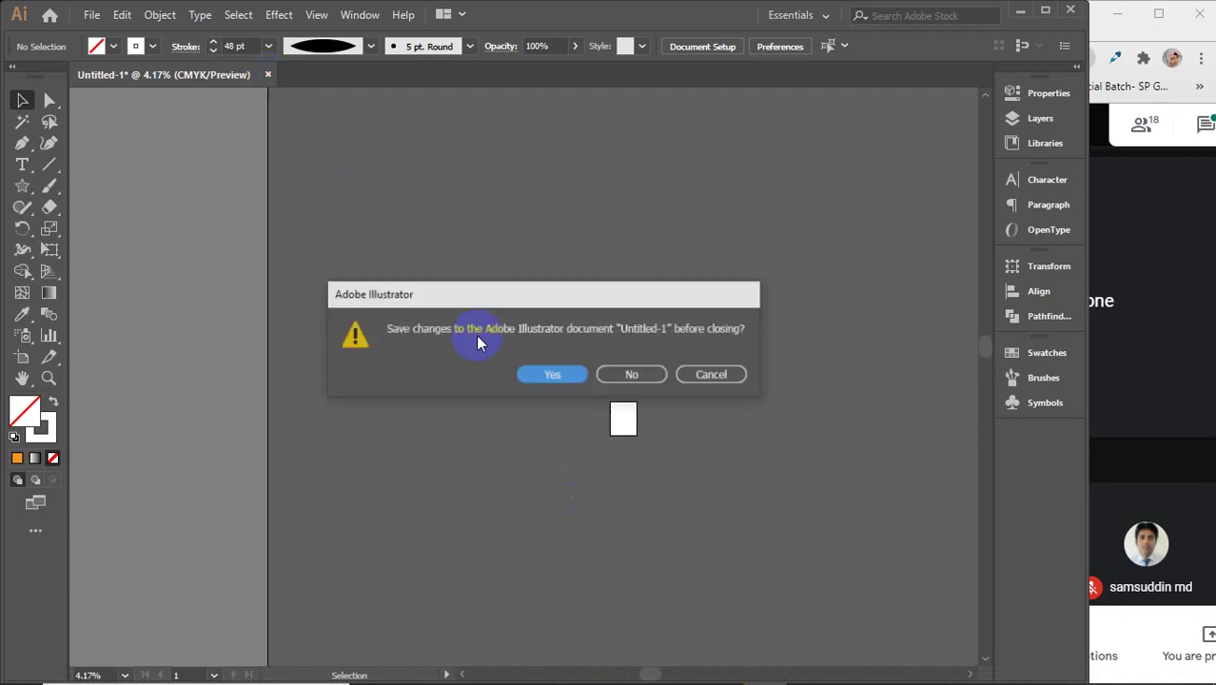
click(618, 376)
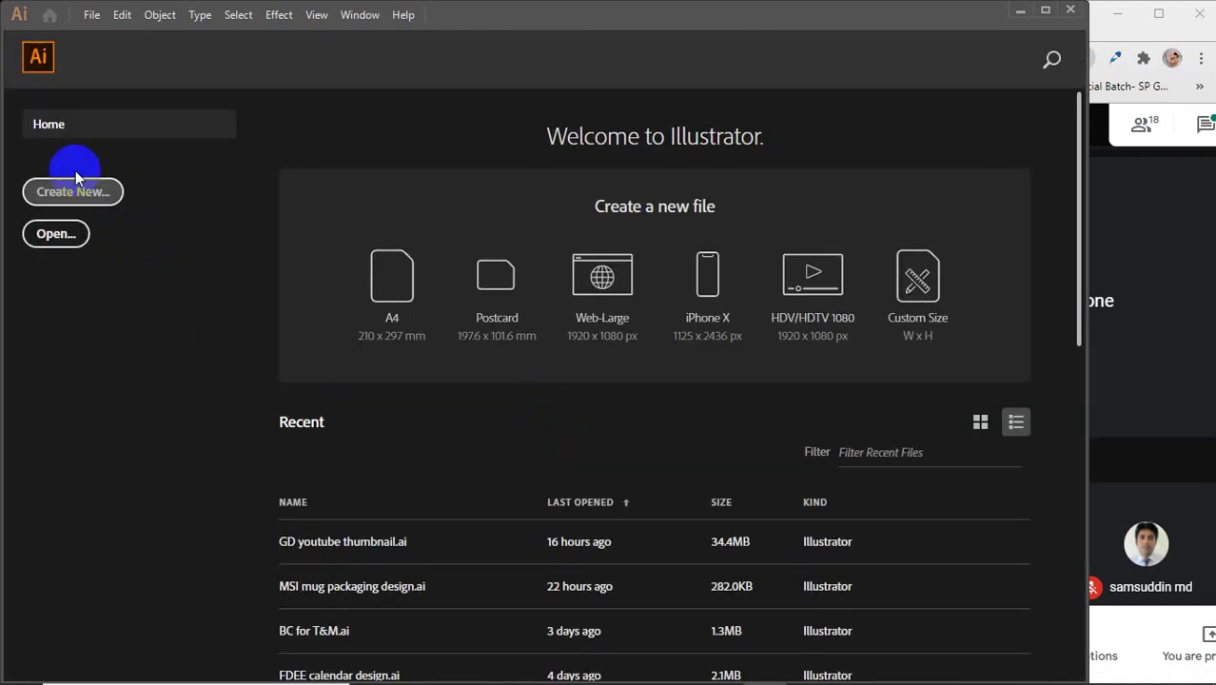
click(75, 174)
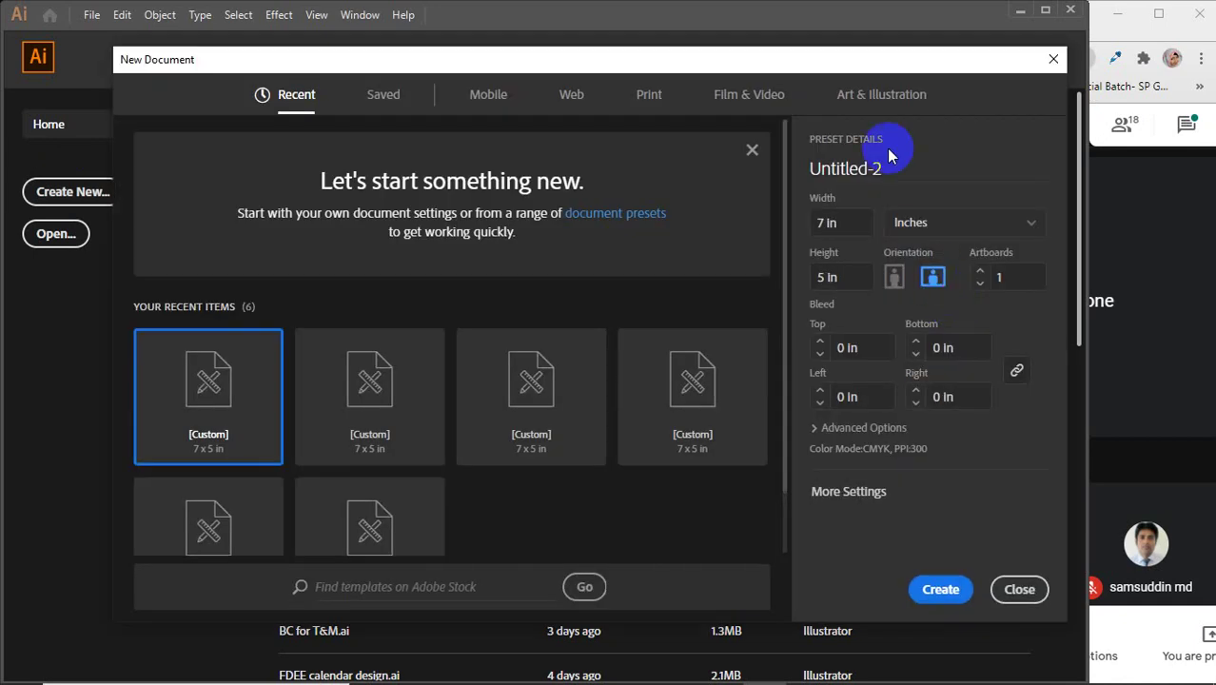
click(934, 590)
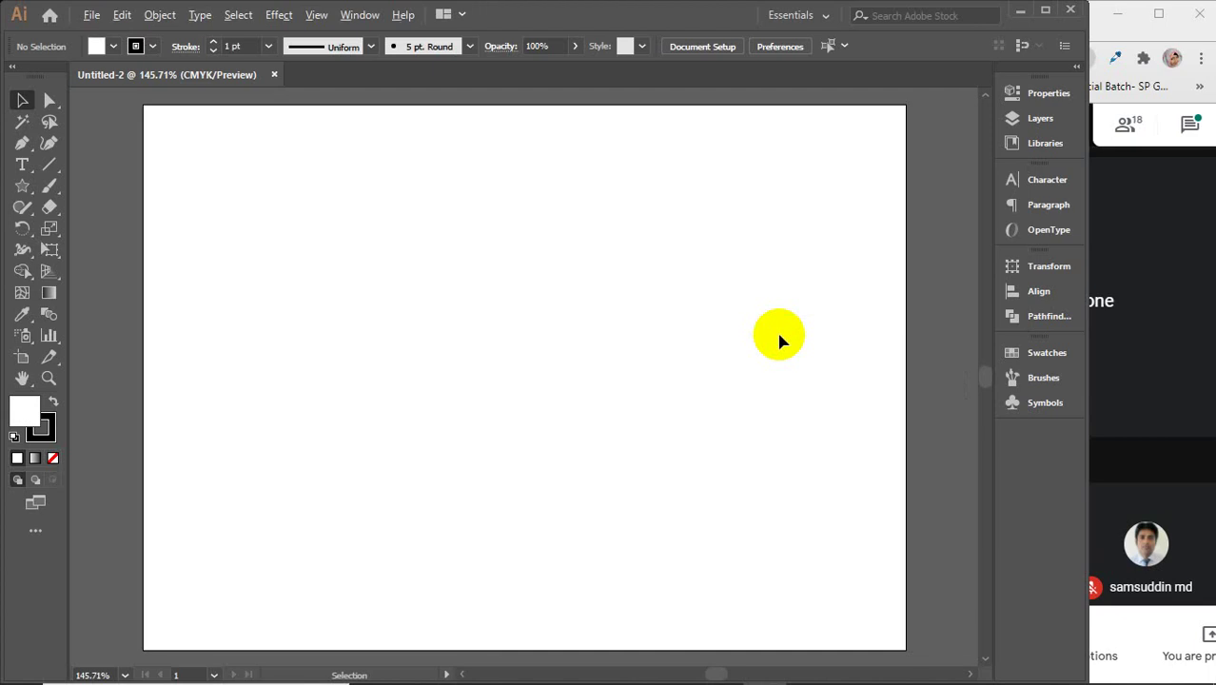
- Create a rectangle 8.5 in wide and 11 in high on the empty canvas outside the artboard
scroll(780, 341, down, 3)
drag(975, 446, 162, 400)
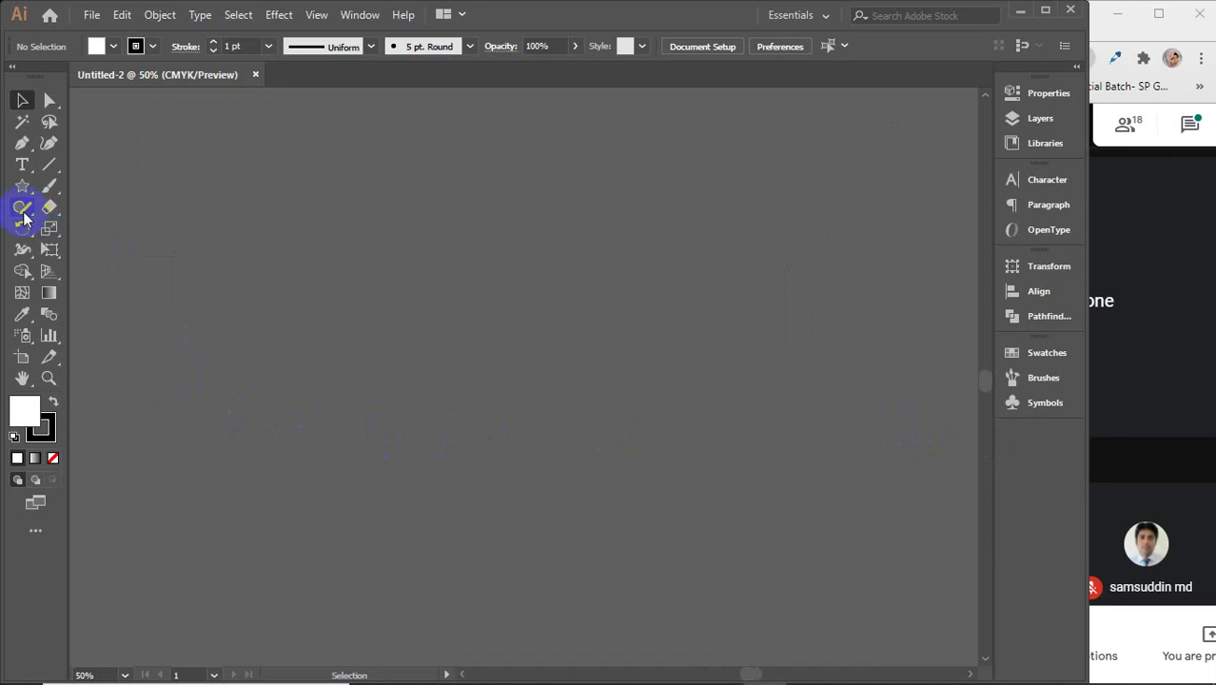
drag(22, 186, 103, 194)
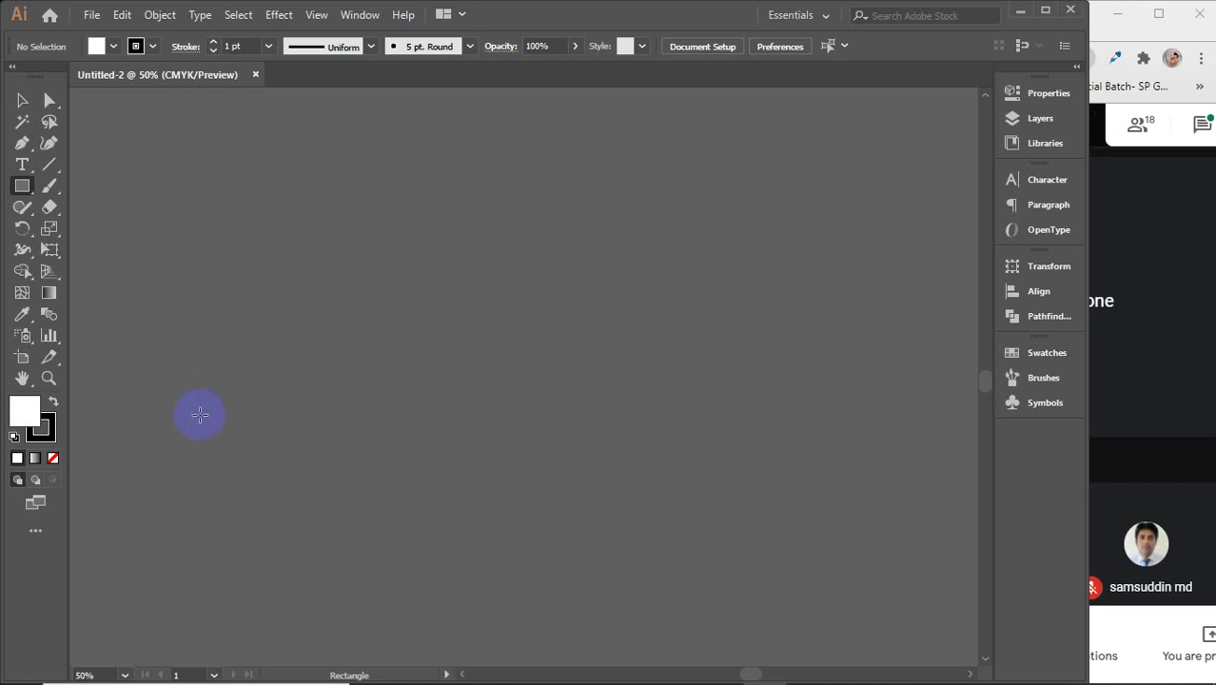
click(418, 283)
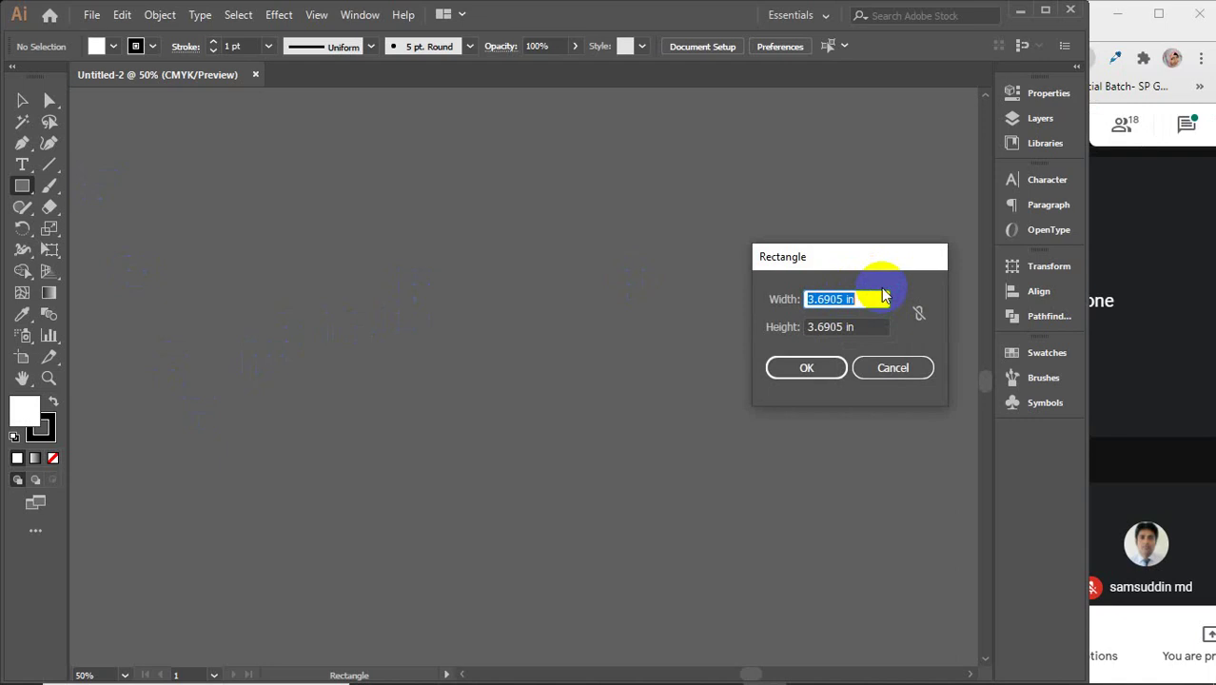
text(8.5)
key(Tab)
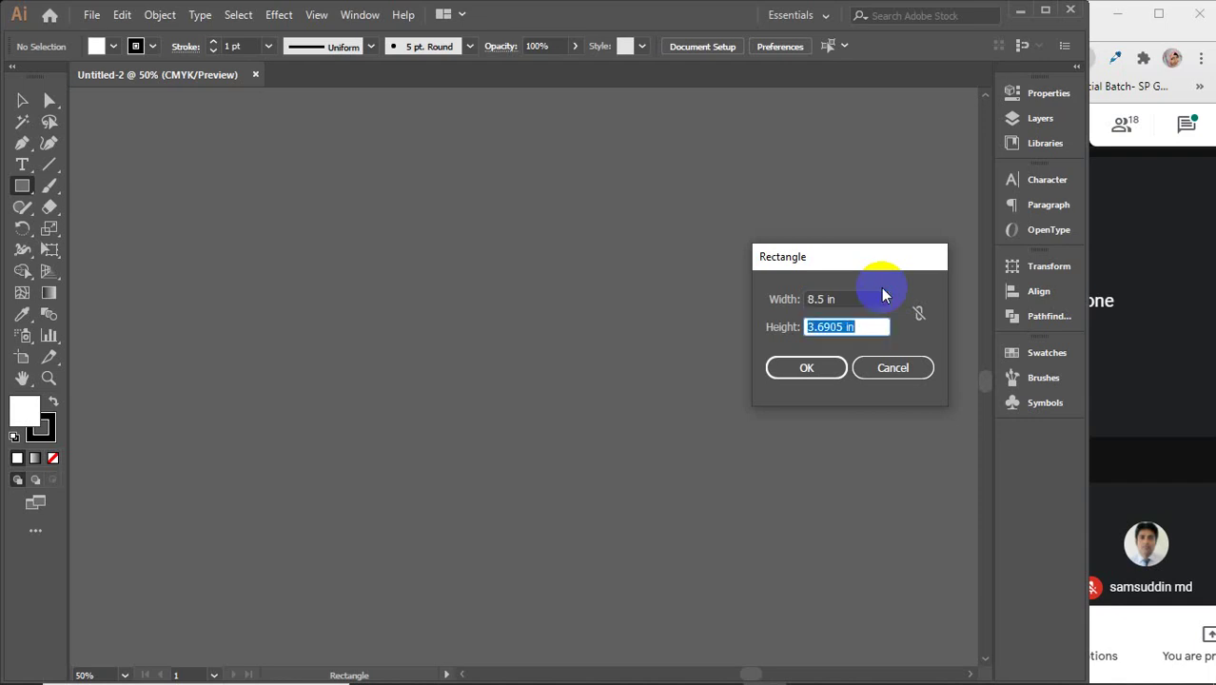
text(11)
key(Return)
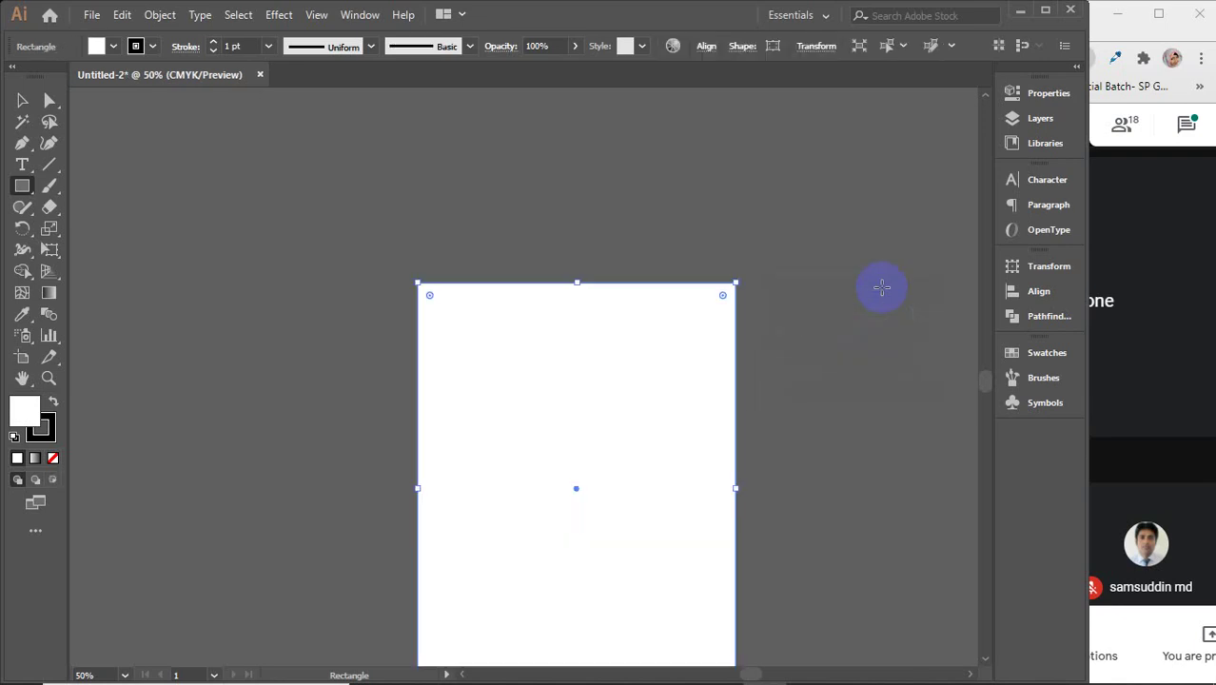
- Move the rectangle clear of the artboard and rotate it 90 degrees into landscape orientation
key(v)
scroll(656, 352, down, 2)
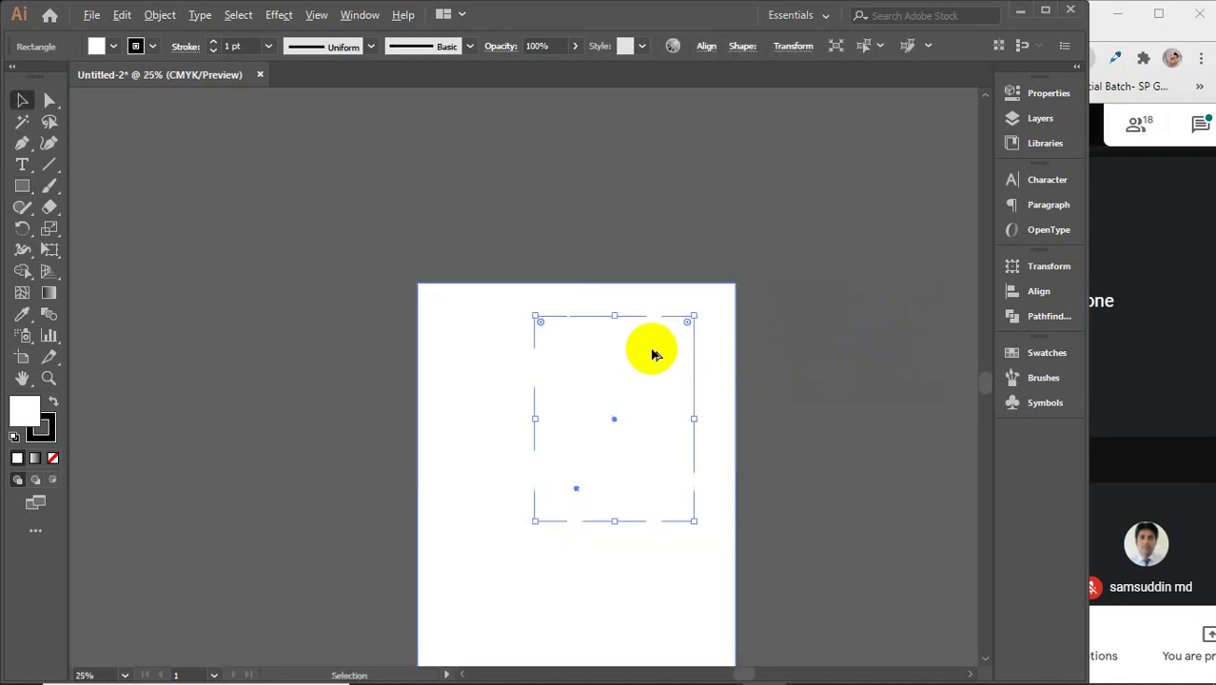
drag(642, 478, 584, 421)
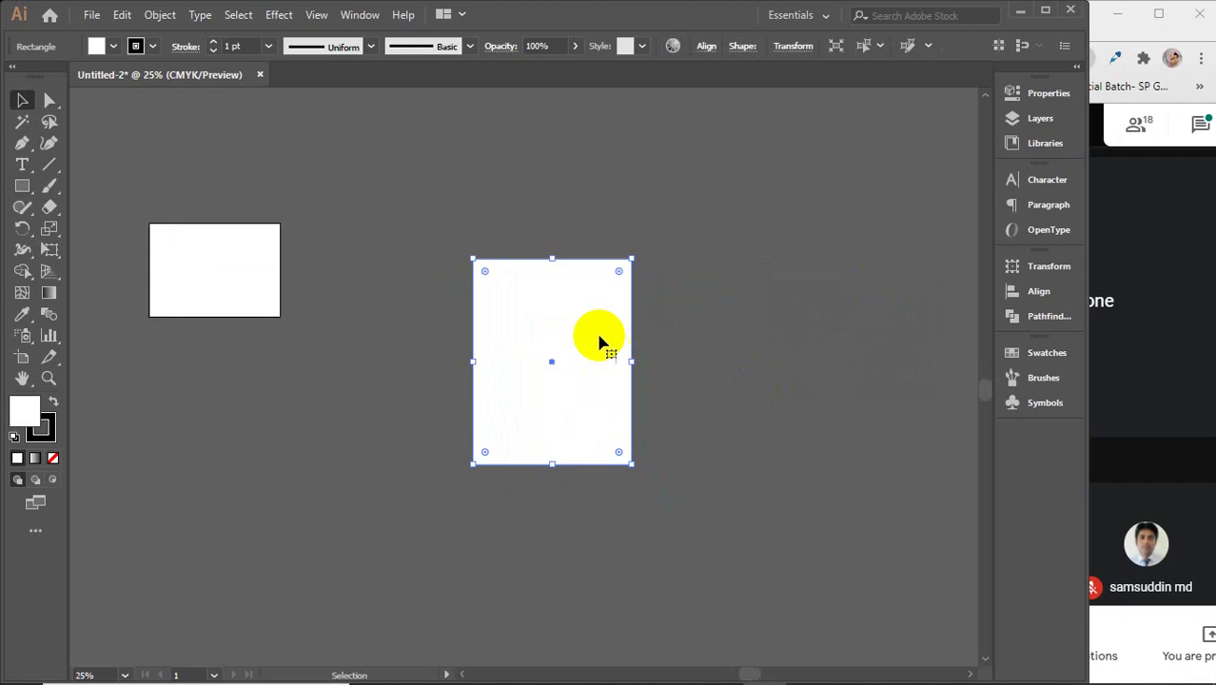
drag(593, 327, 673, 244)
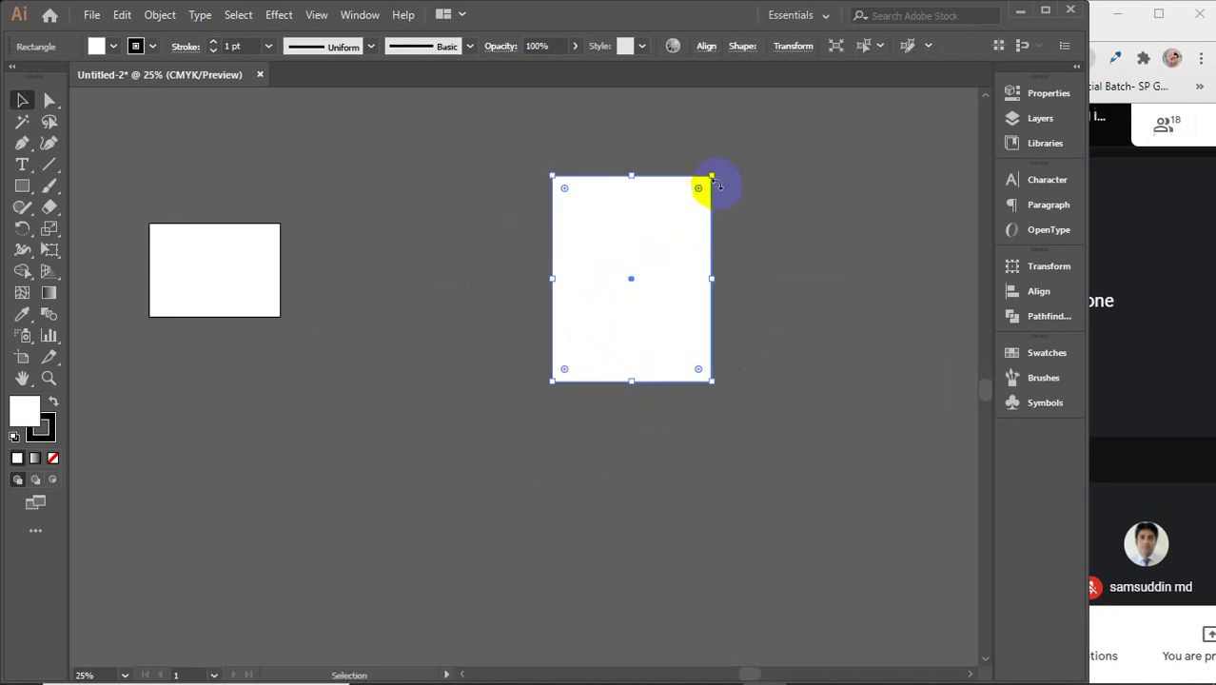
drag(717, 168, 762, 373)
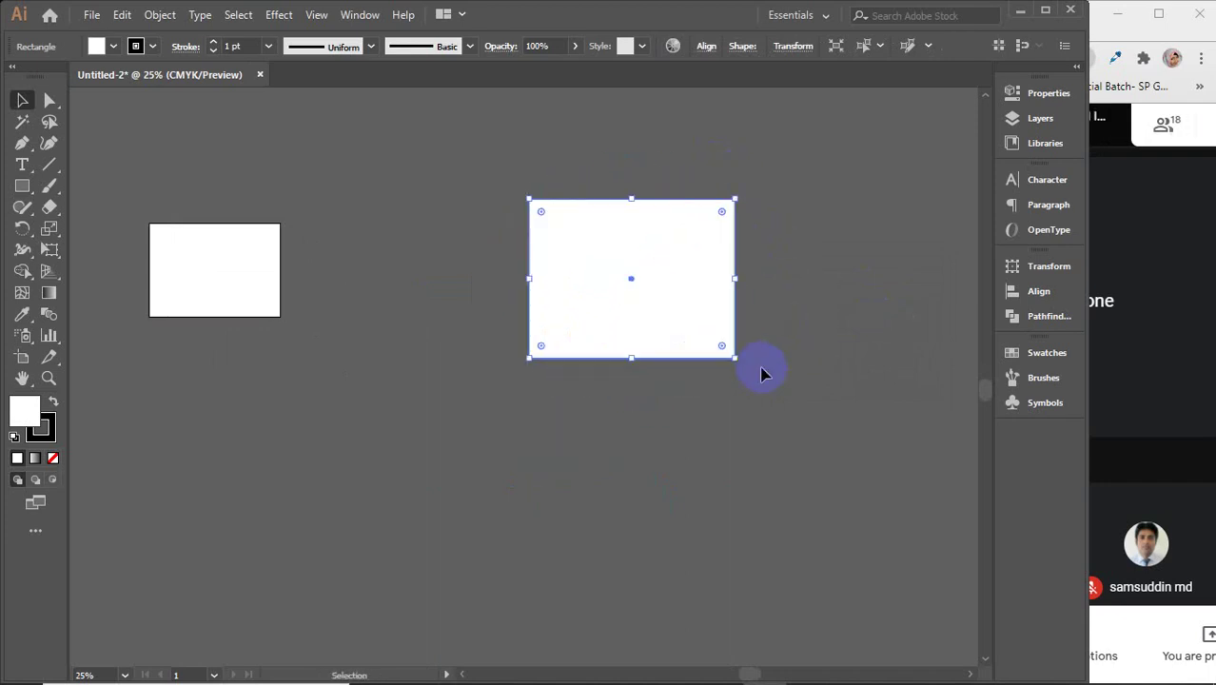
scroll(716, 278, up, 1)
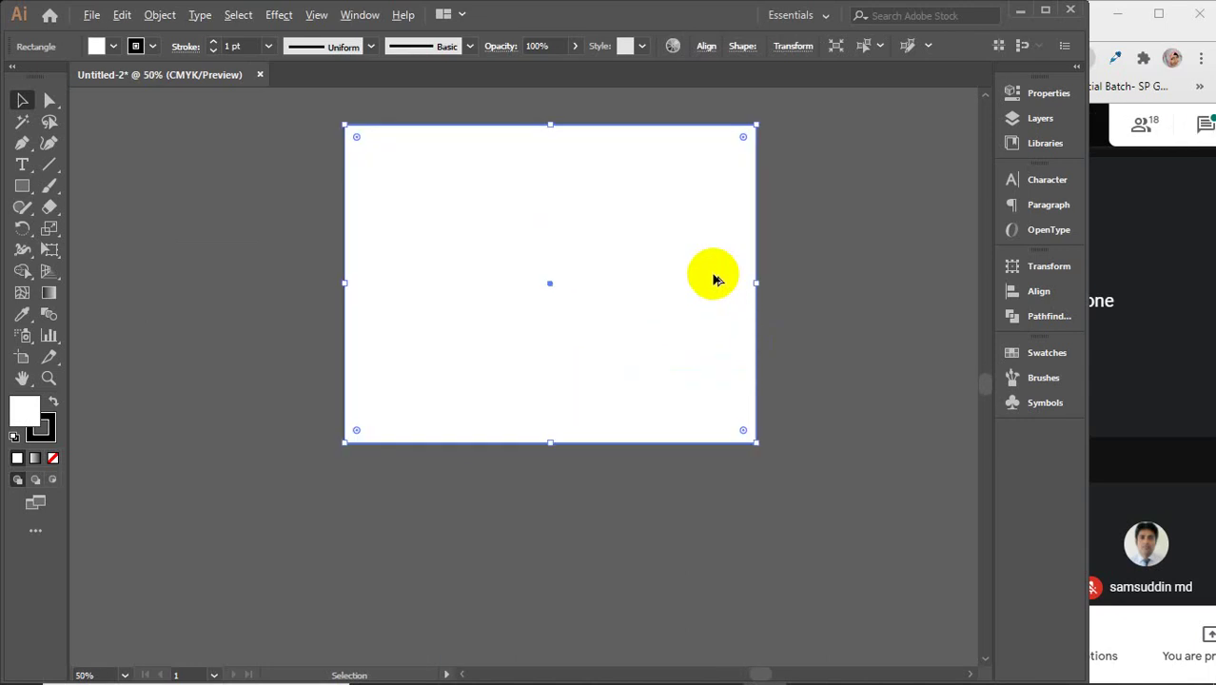
drag(656, 242, 665, 295)
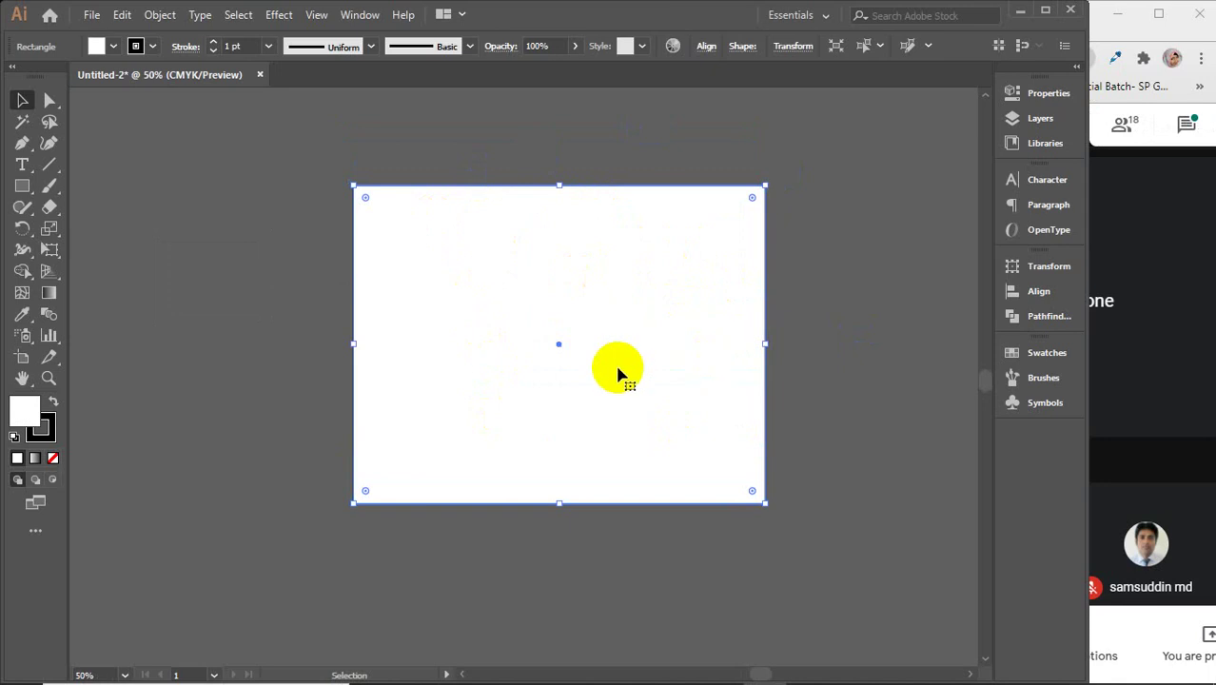
- Offset the landscape rectangle's path outward by 0.125 in with miter joins
click(157, 14)
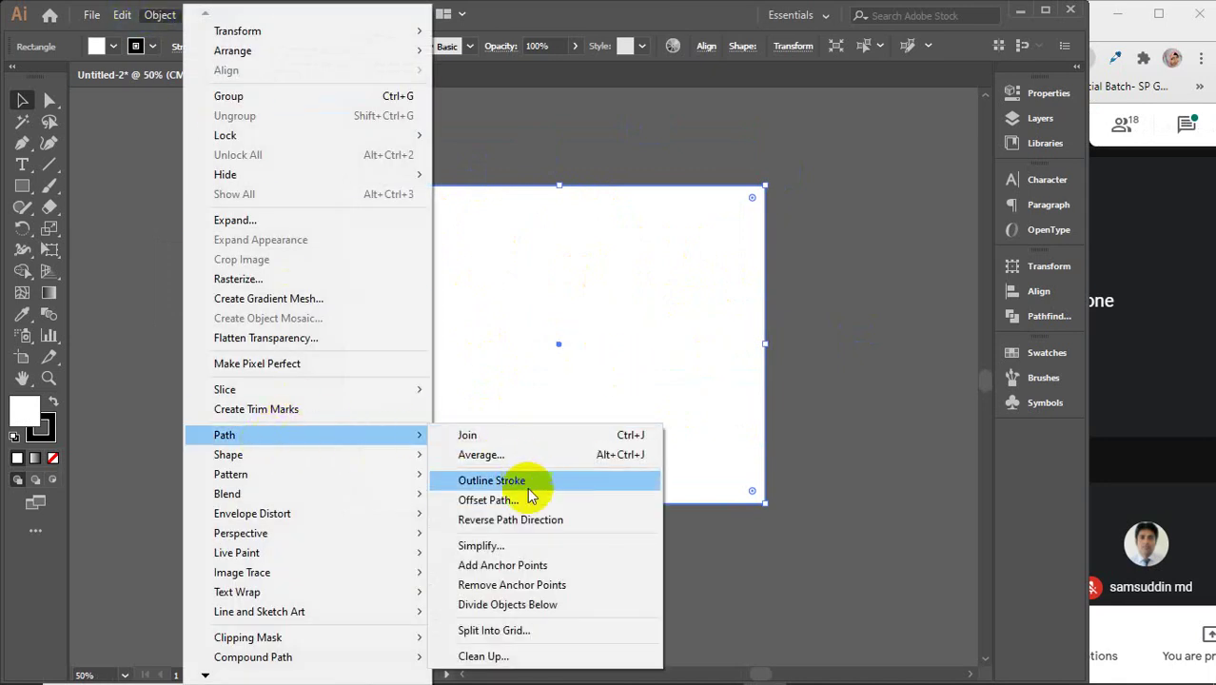
click(492, 500)
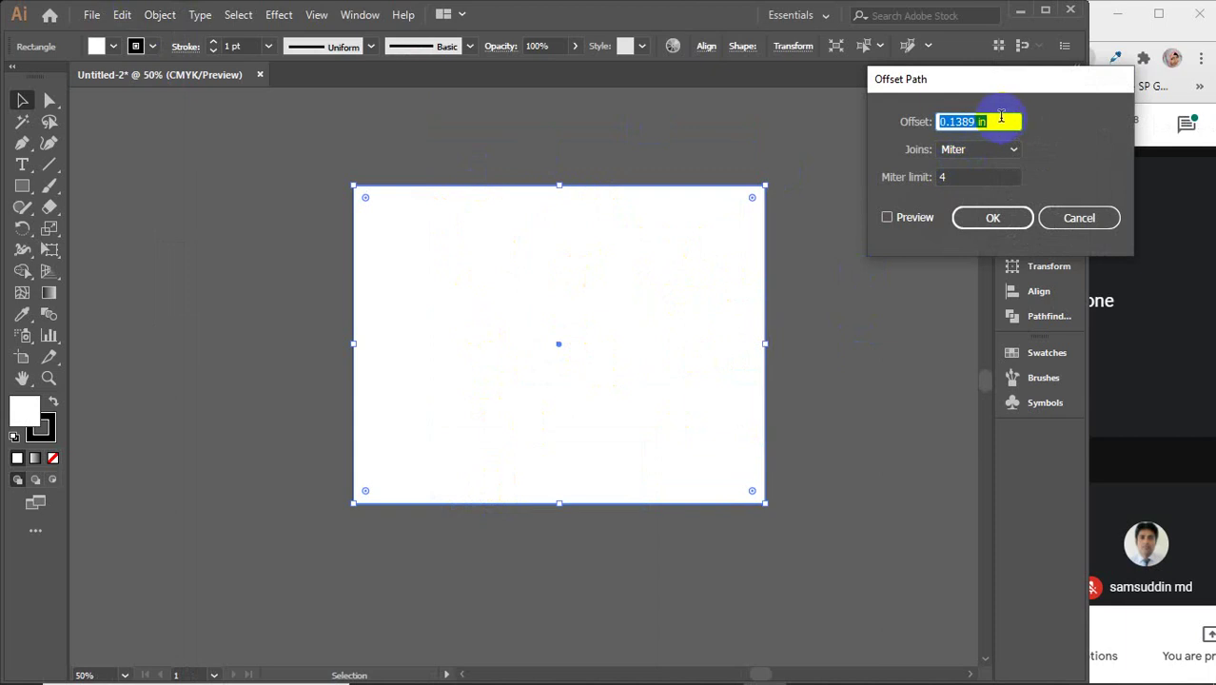
text(.125)
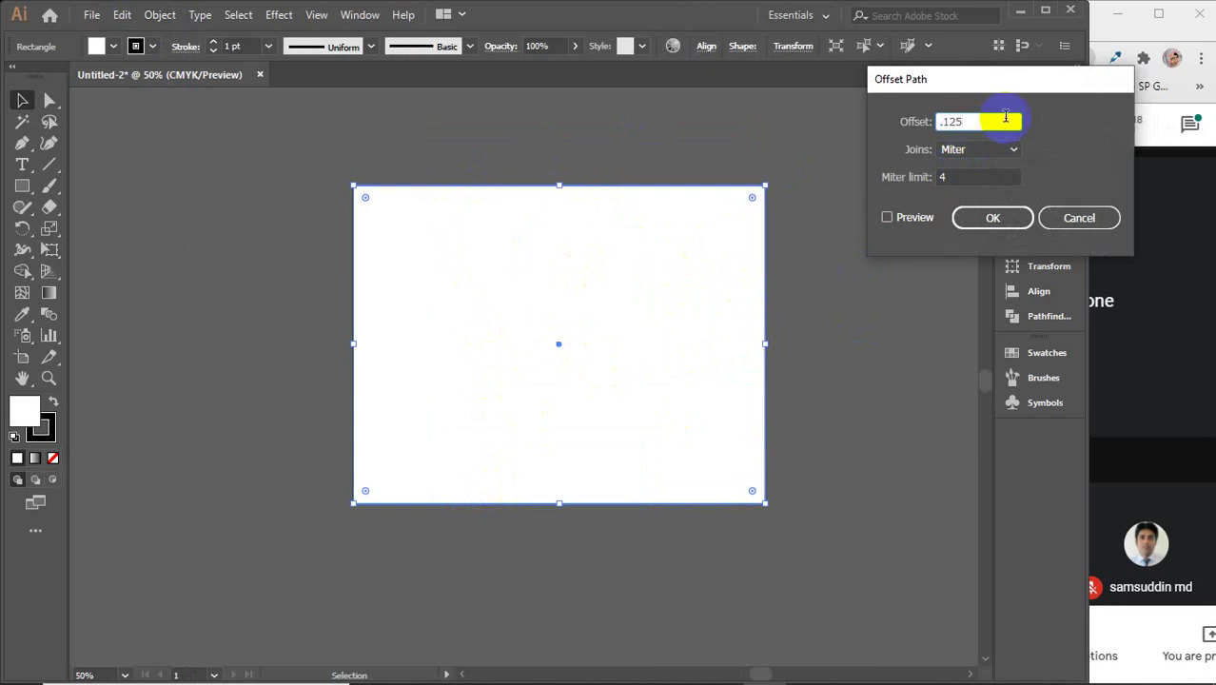
click(915, 218)
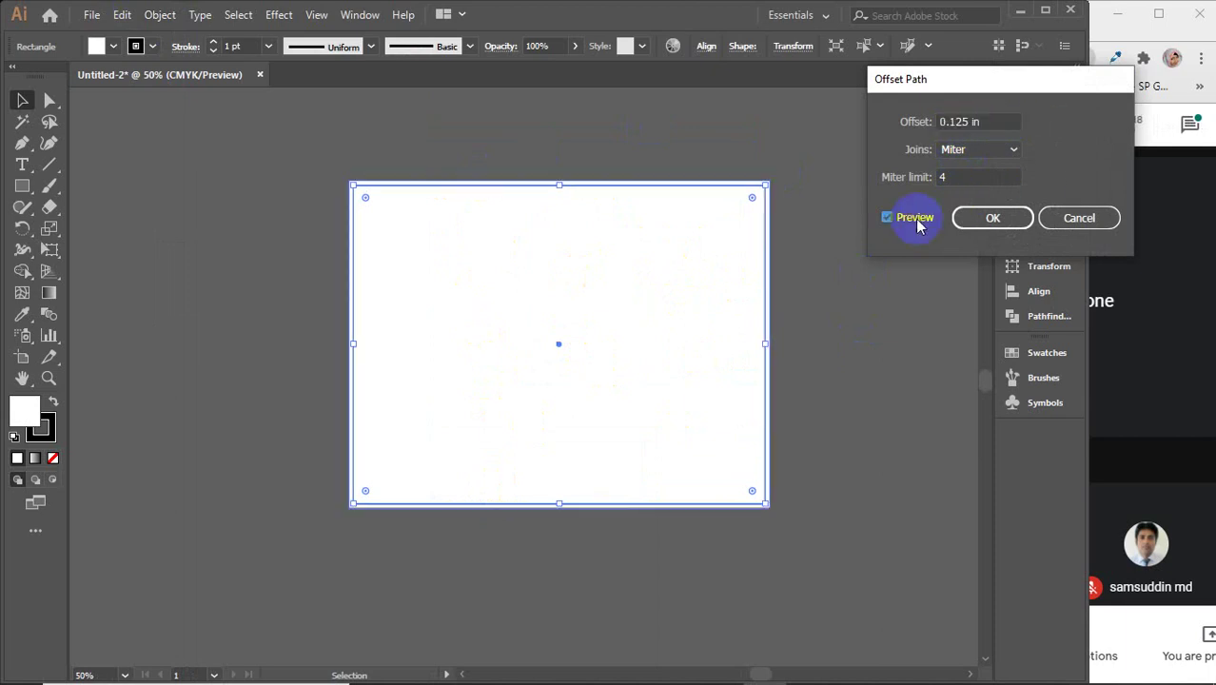
click(993, 218)
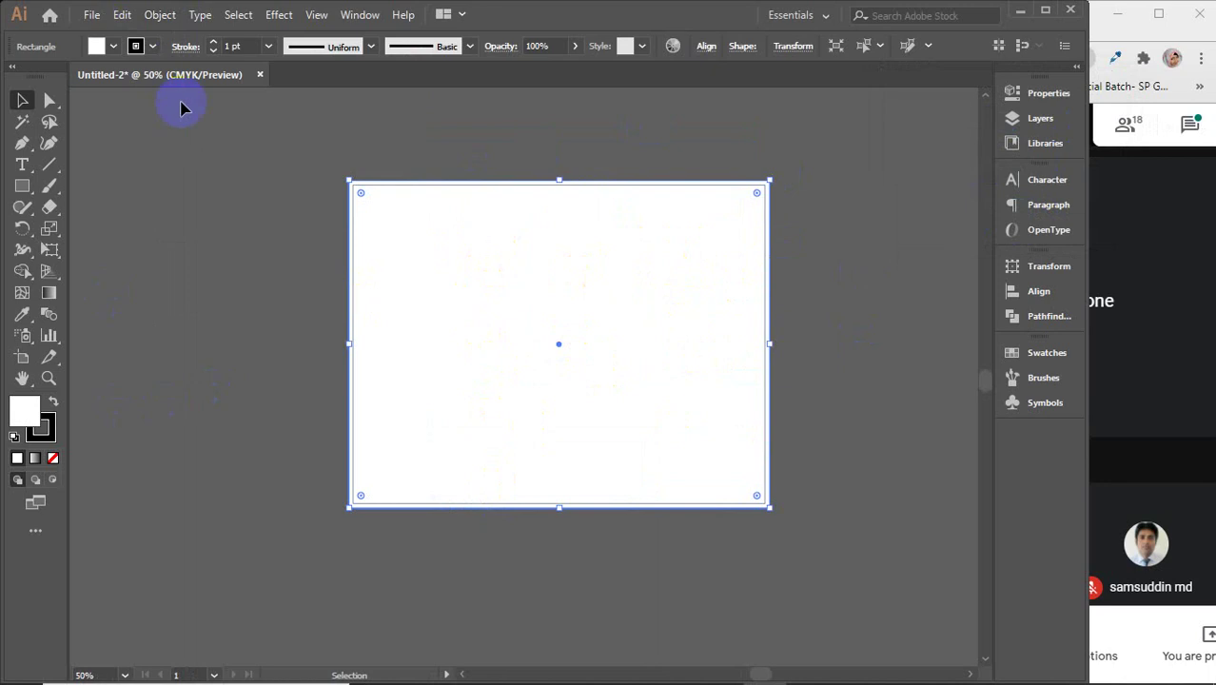
- Try a yellow fill and a pink fill on the outer offset rectangle
click(113, 47)
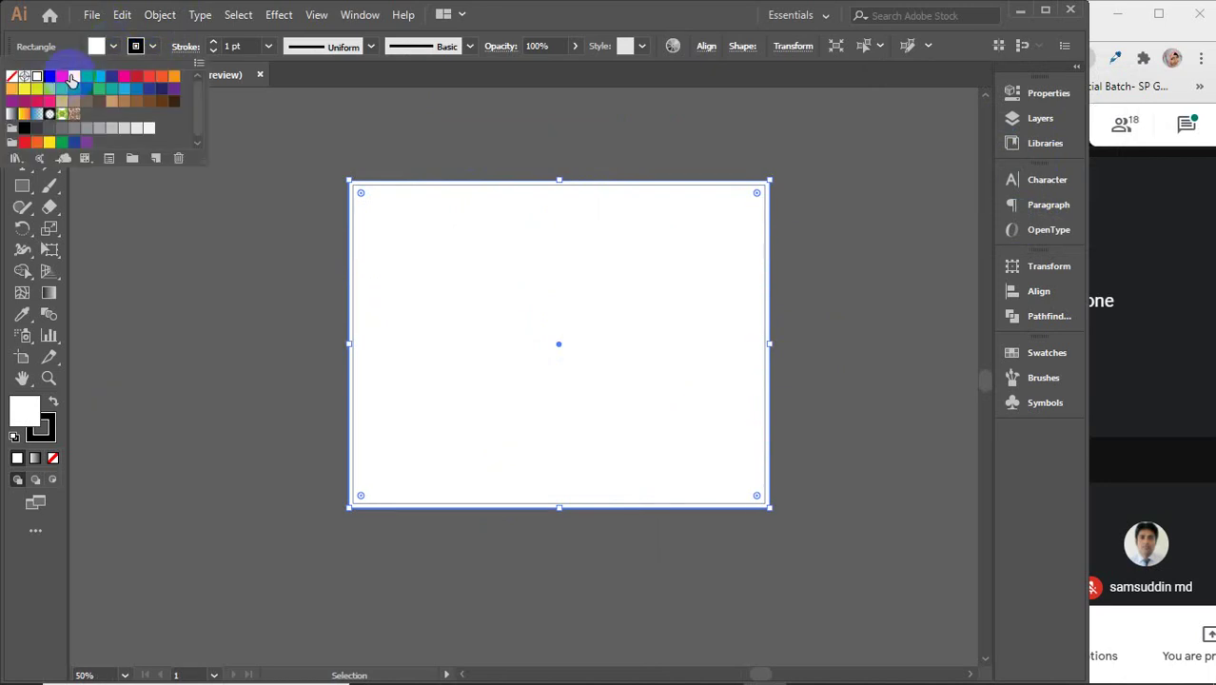
click(74, 76)
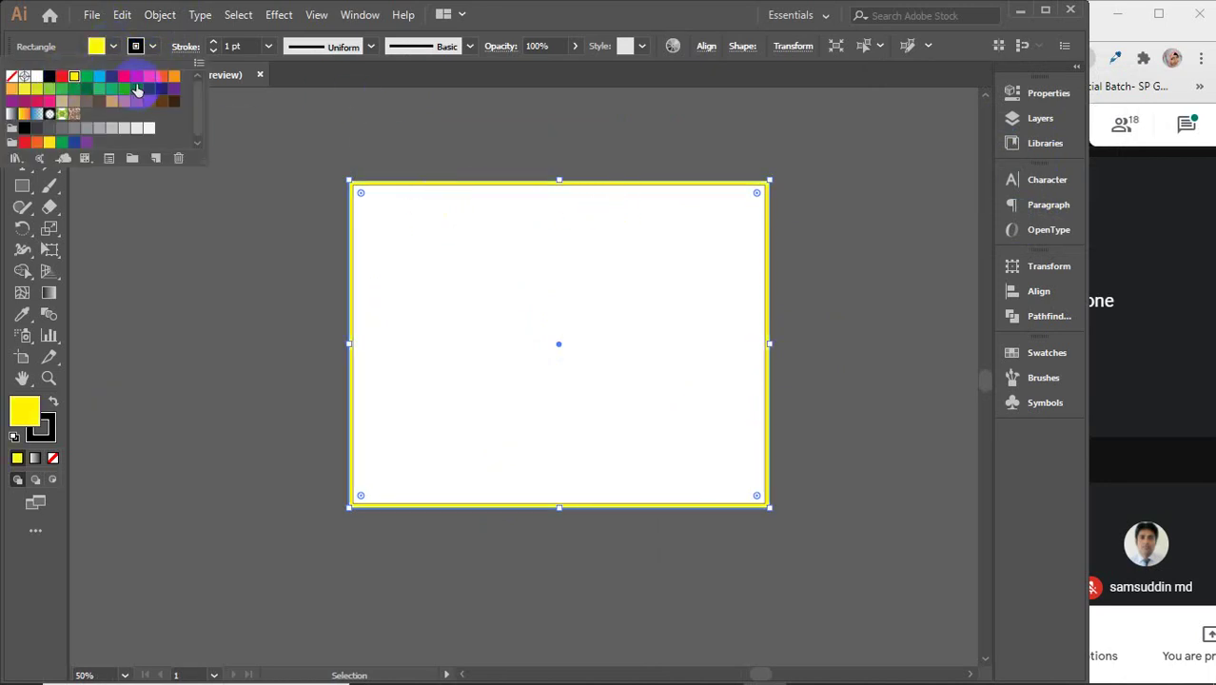
click(50, 101)
click(446, 155)
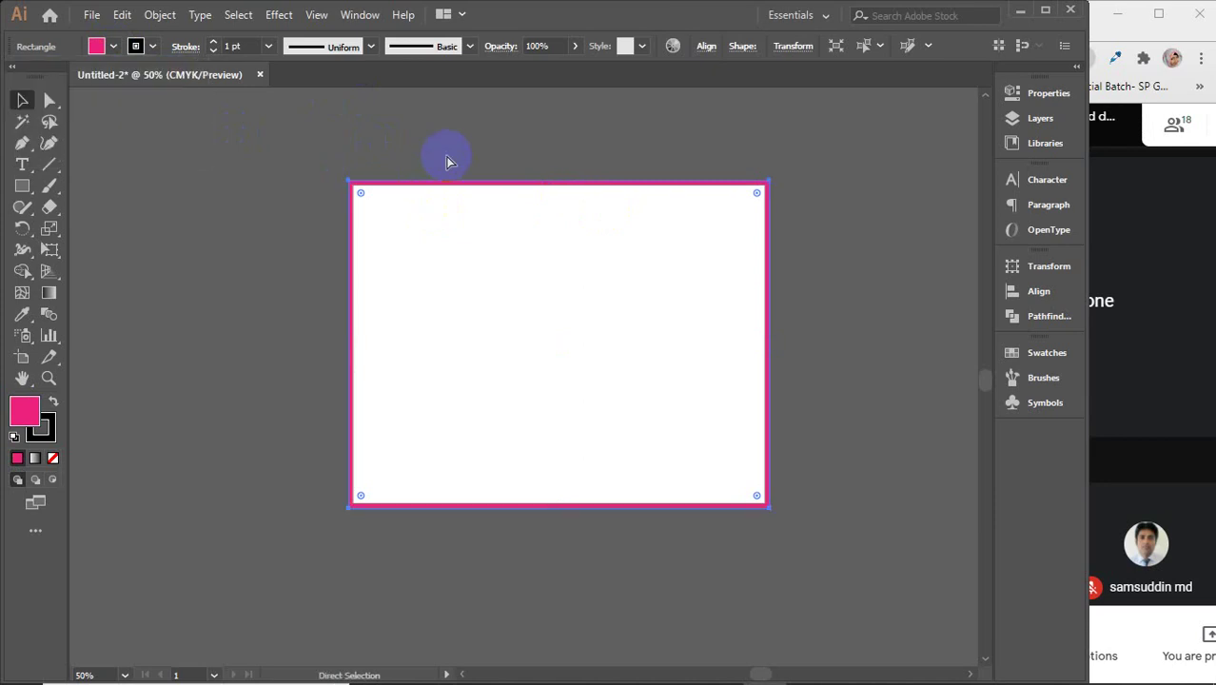
click(448, 159)
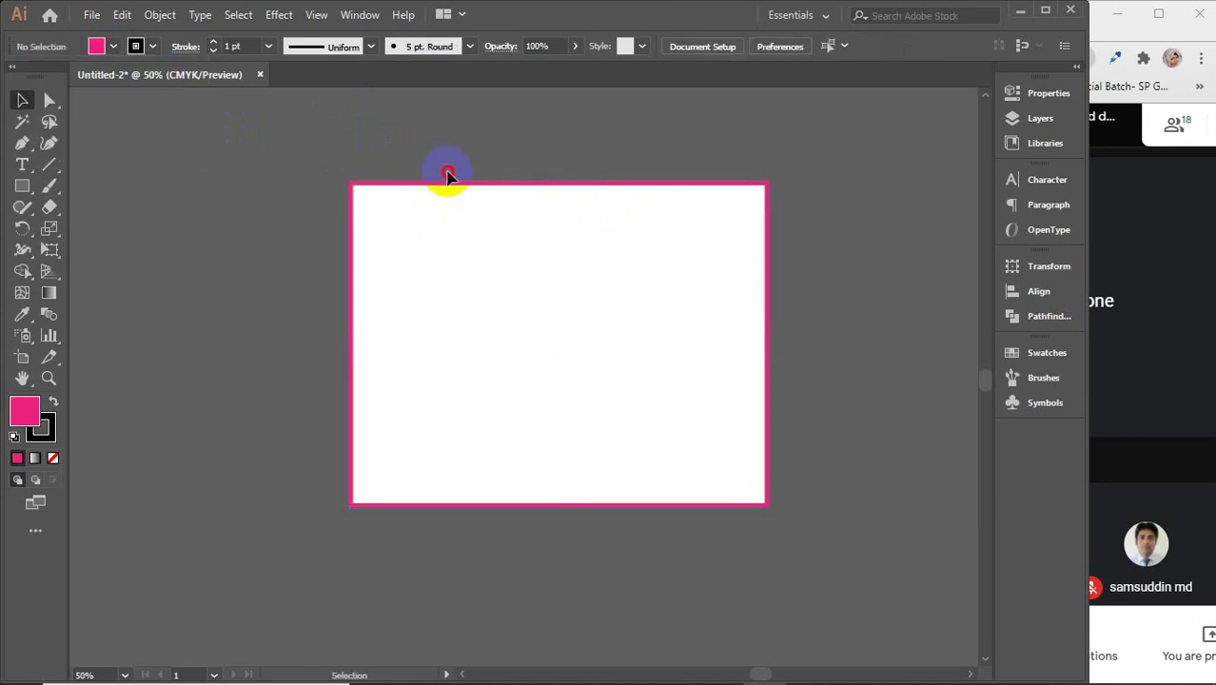
click(475, 190)
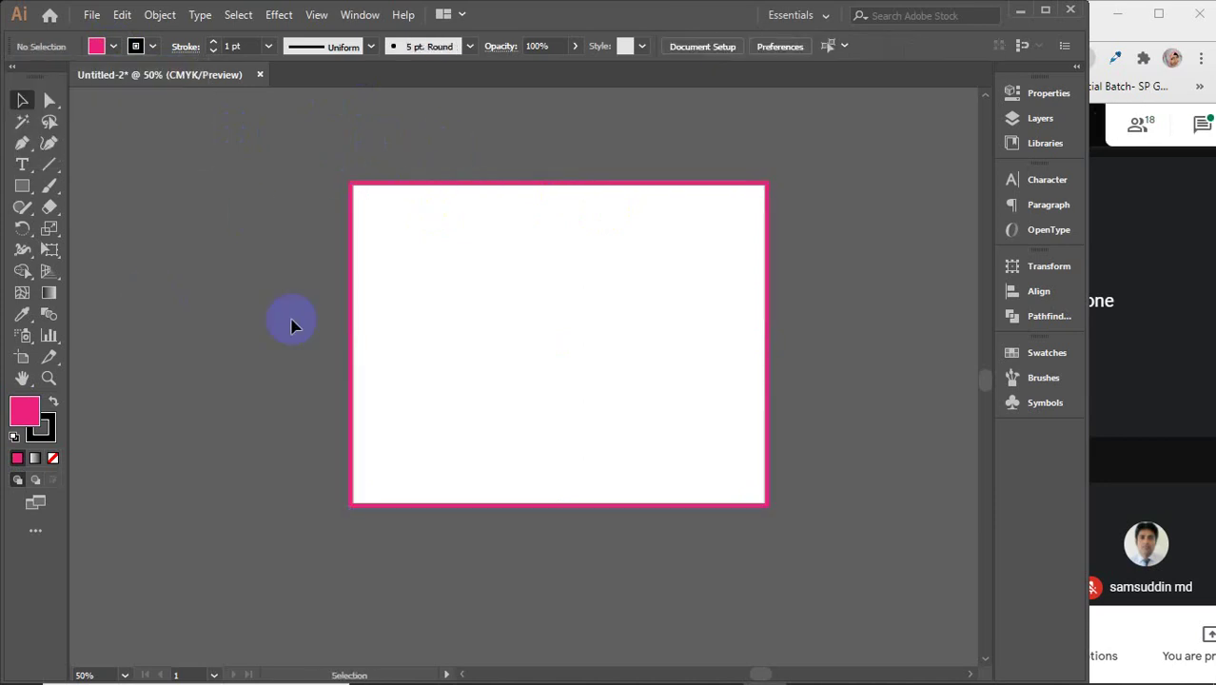
- Select the outer offset rectangle and set its fill to yellow
click(504, 329)
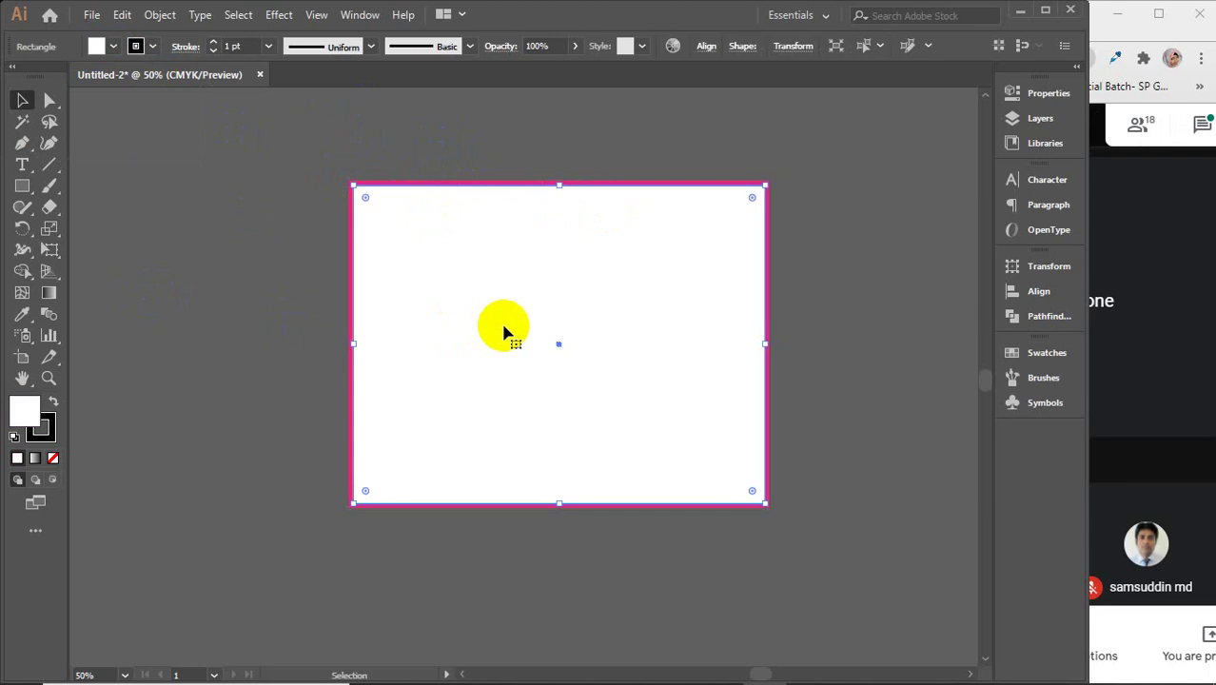
key(a)
key(v)
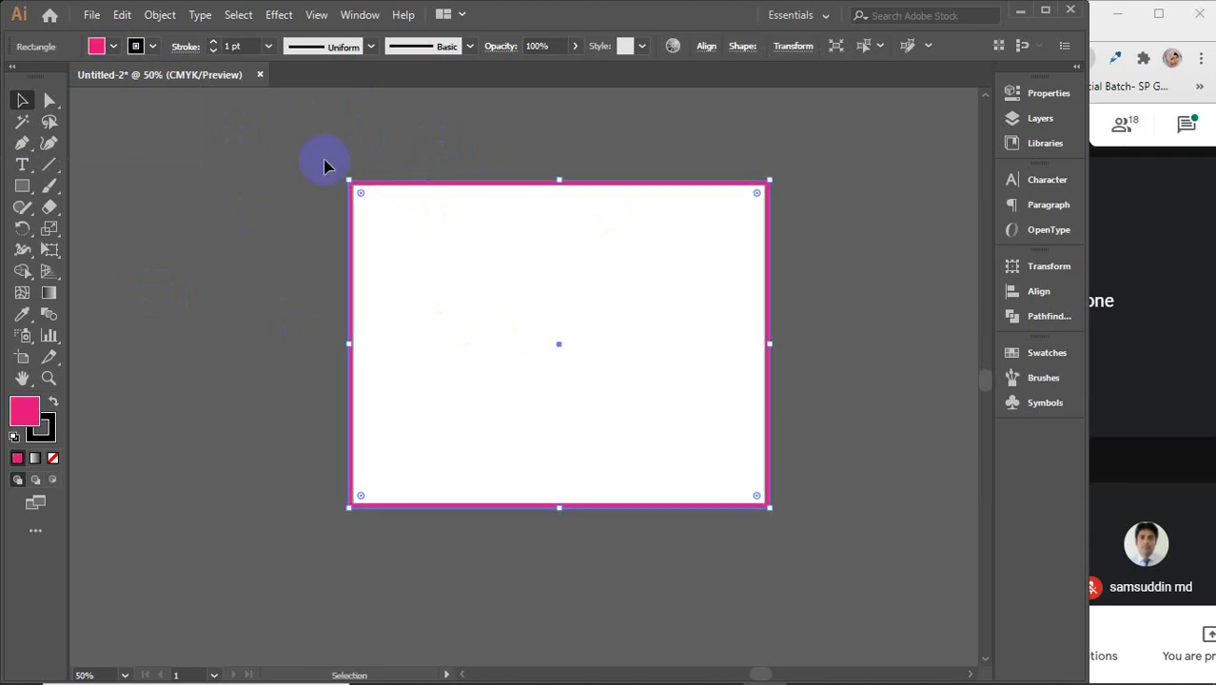
click(109, 46)
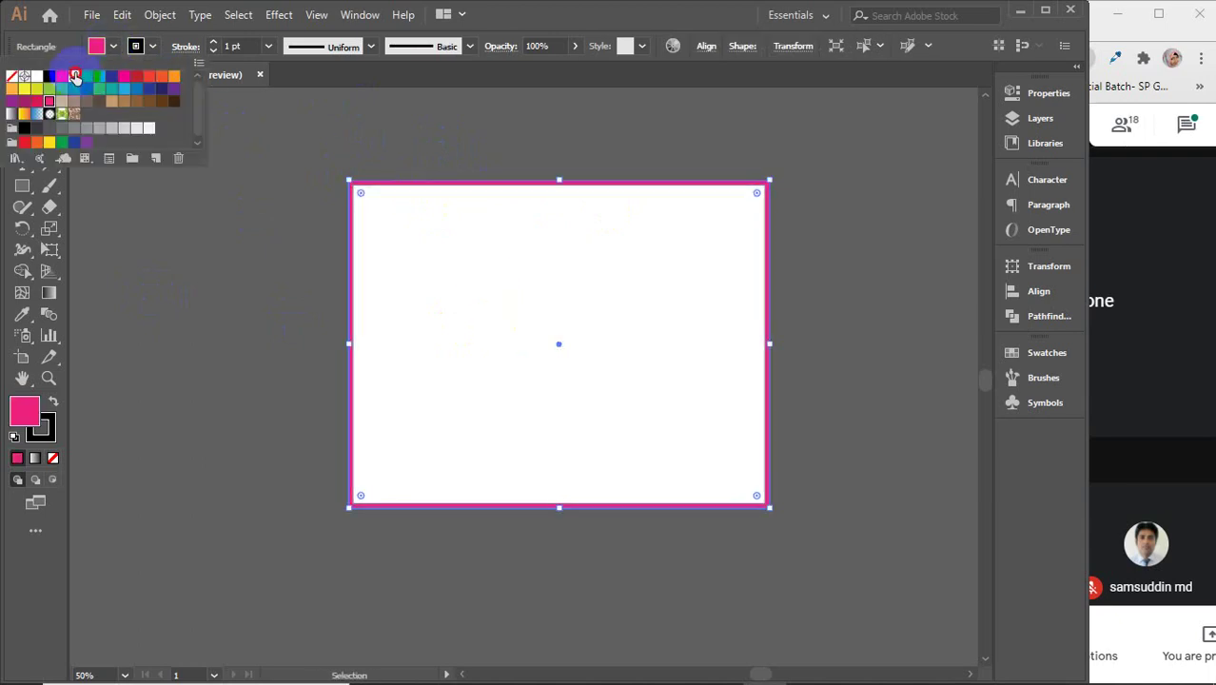
click(74, 76)
click(283, 219)
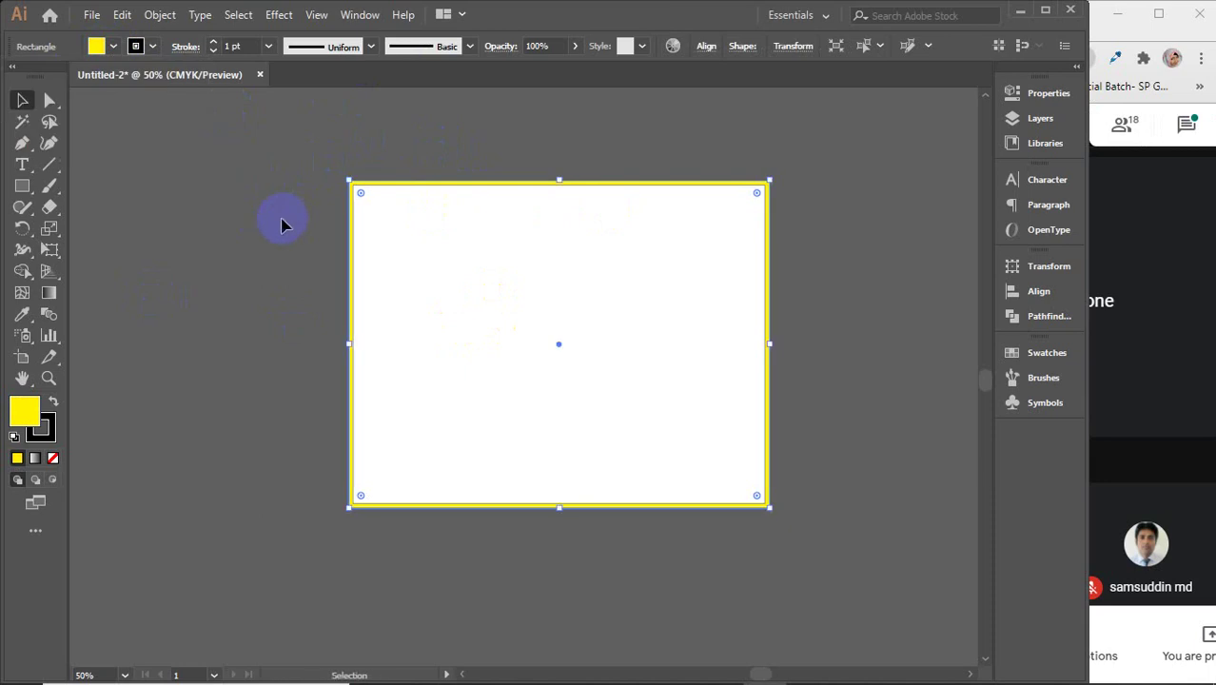
- Select the inner white rectangle and start Split Into Grid on it with the preview on
click(493, 236)
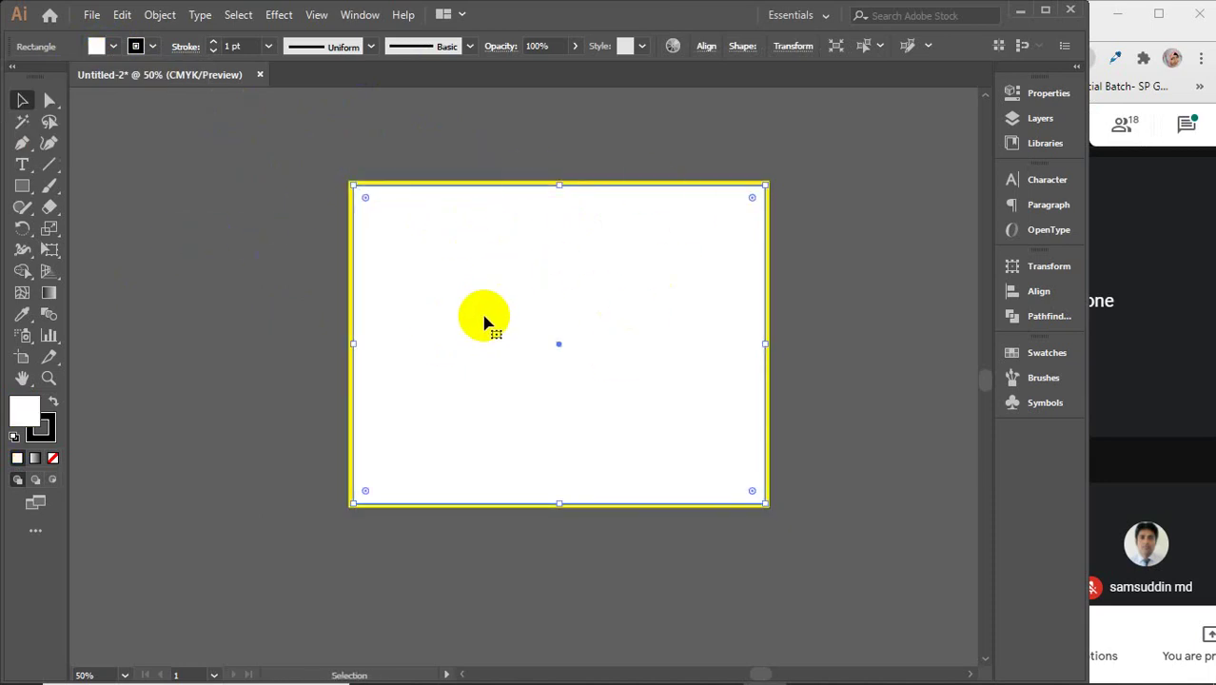
click(160, 15)
mouse_move(267, 435)
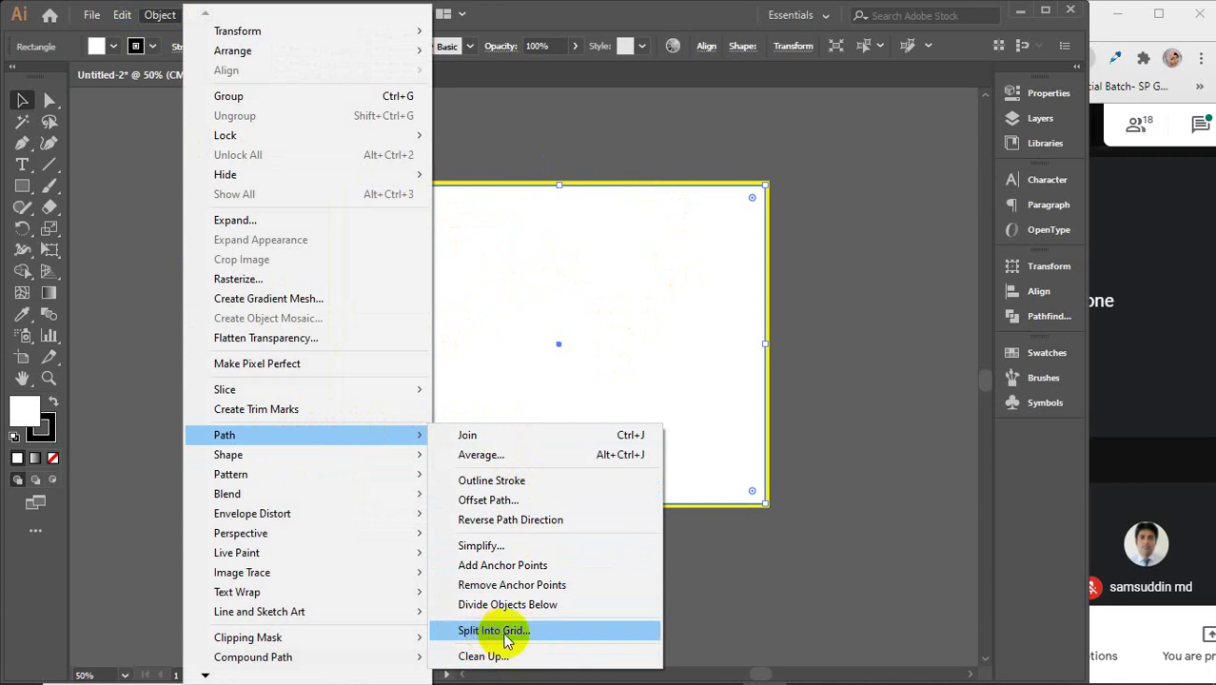
click(499, 636)
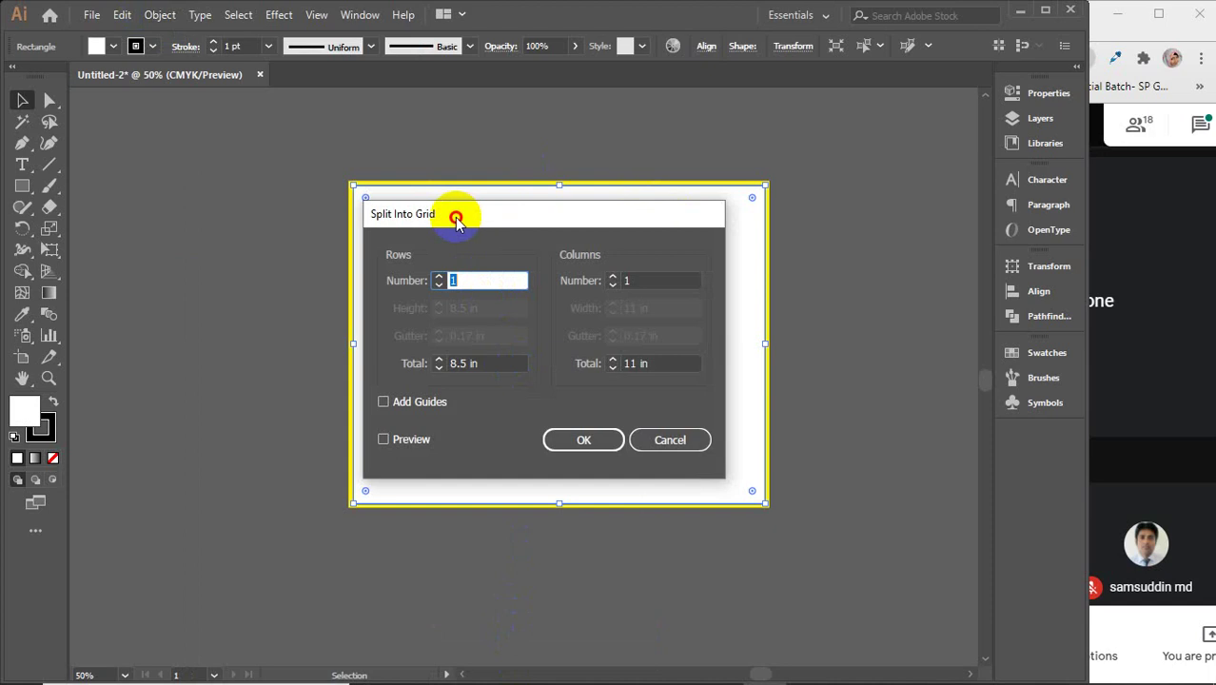
drag(455, 219, 902, 86)
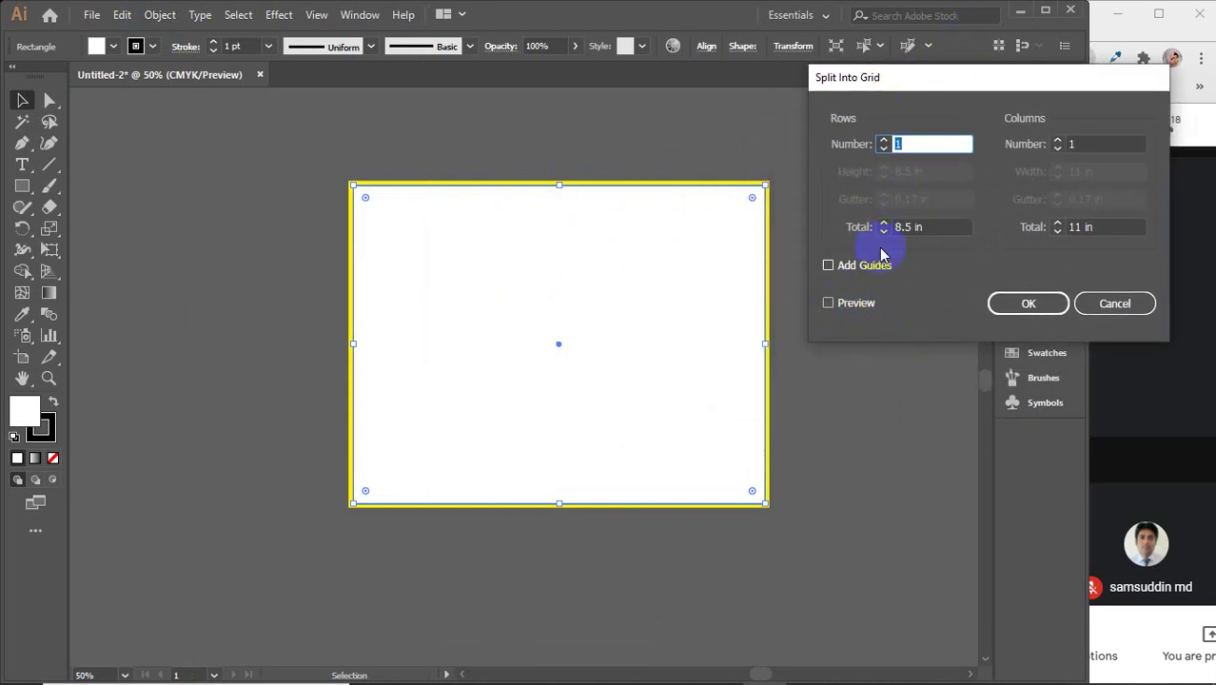
click(841, 306)
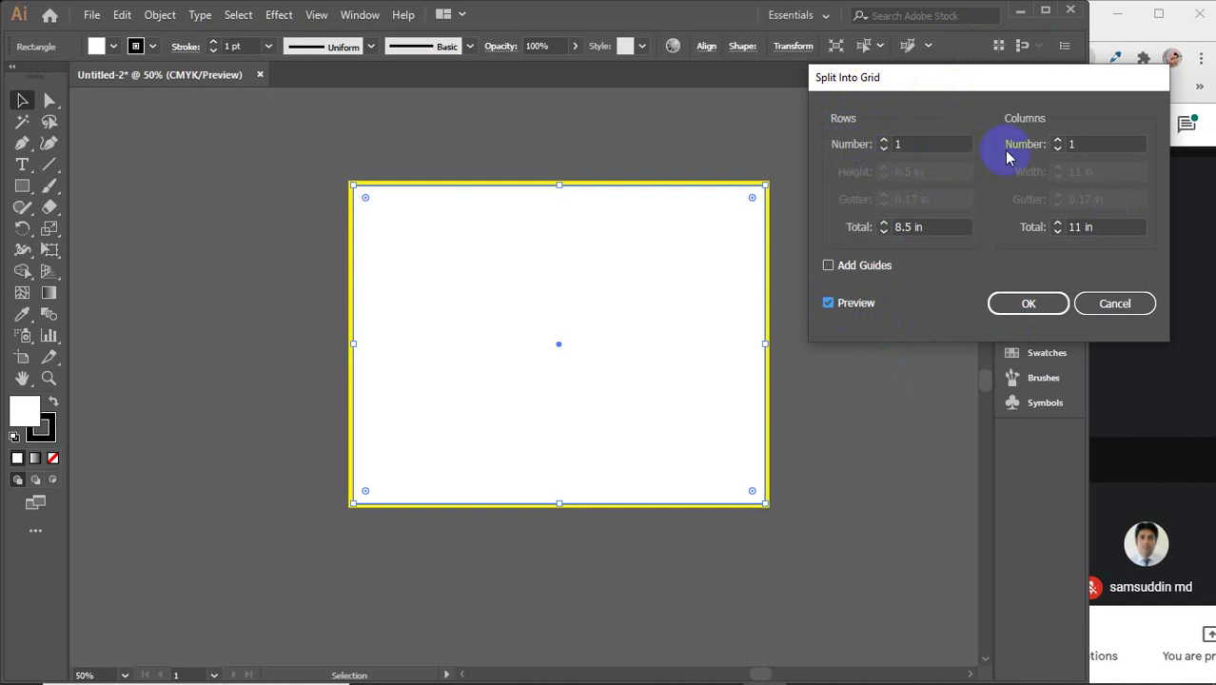
- Try higher row counts for the grid and return the number of rows to 1
click(931, 144)
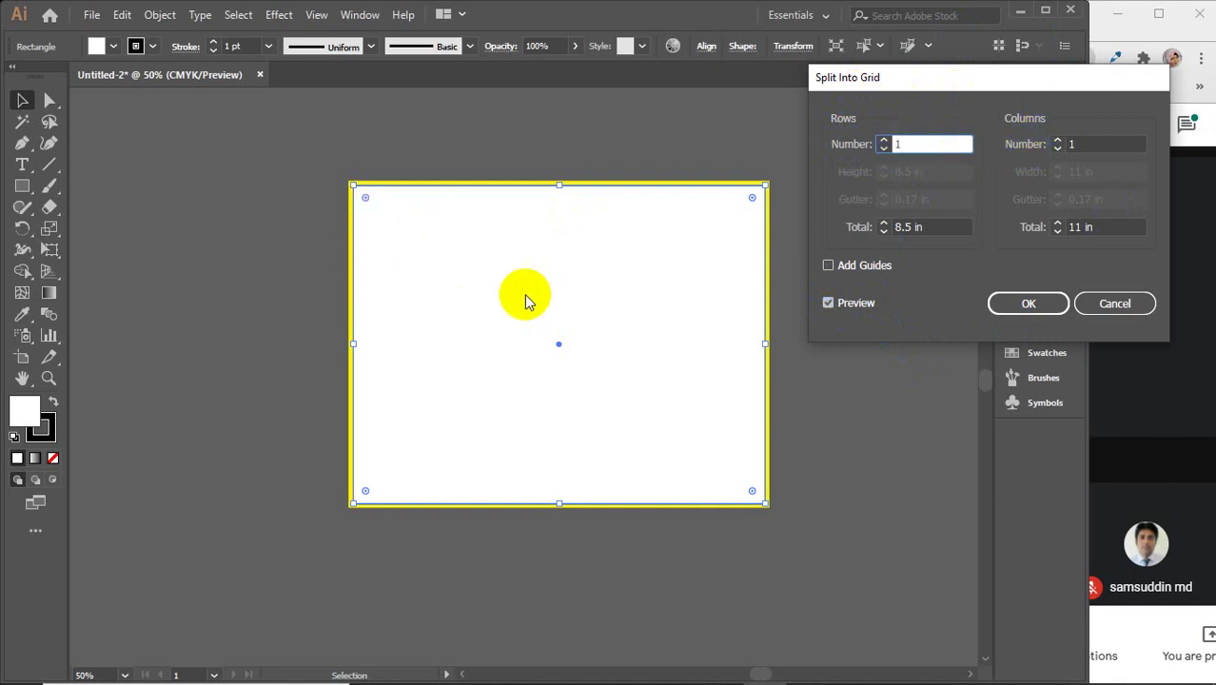
double_click(904, 144)
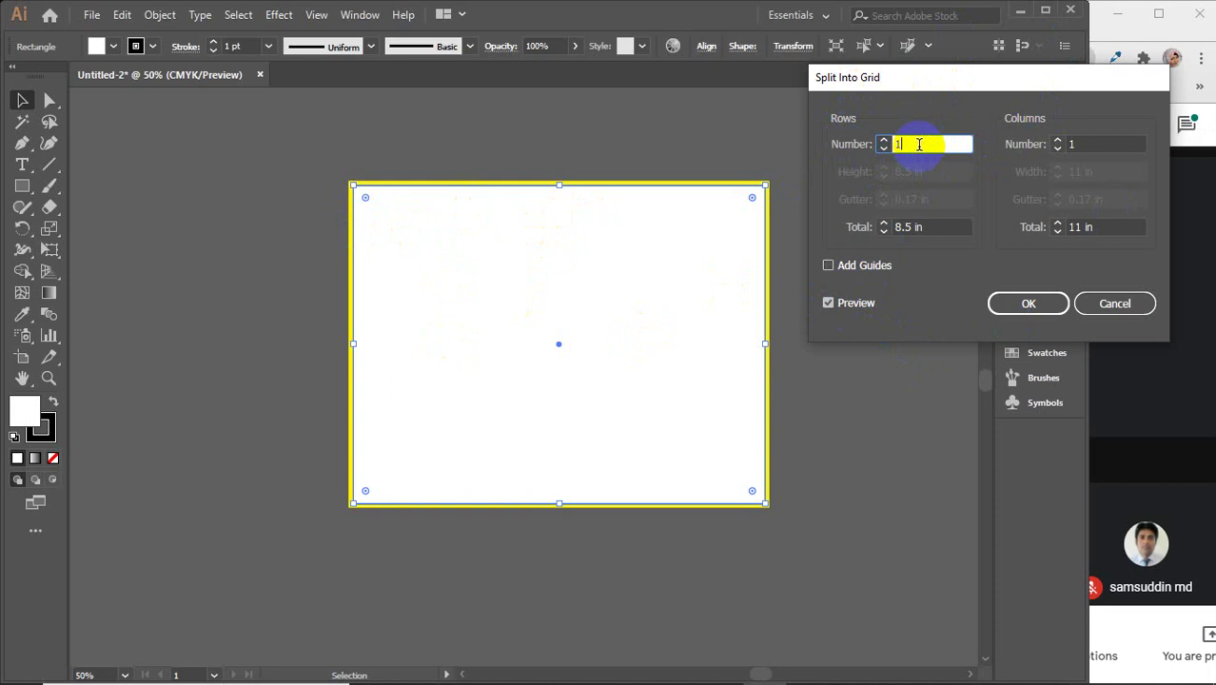
key(Up)
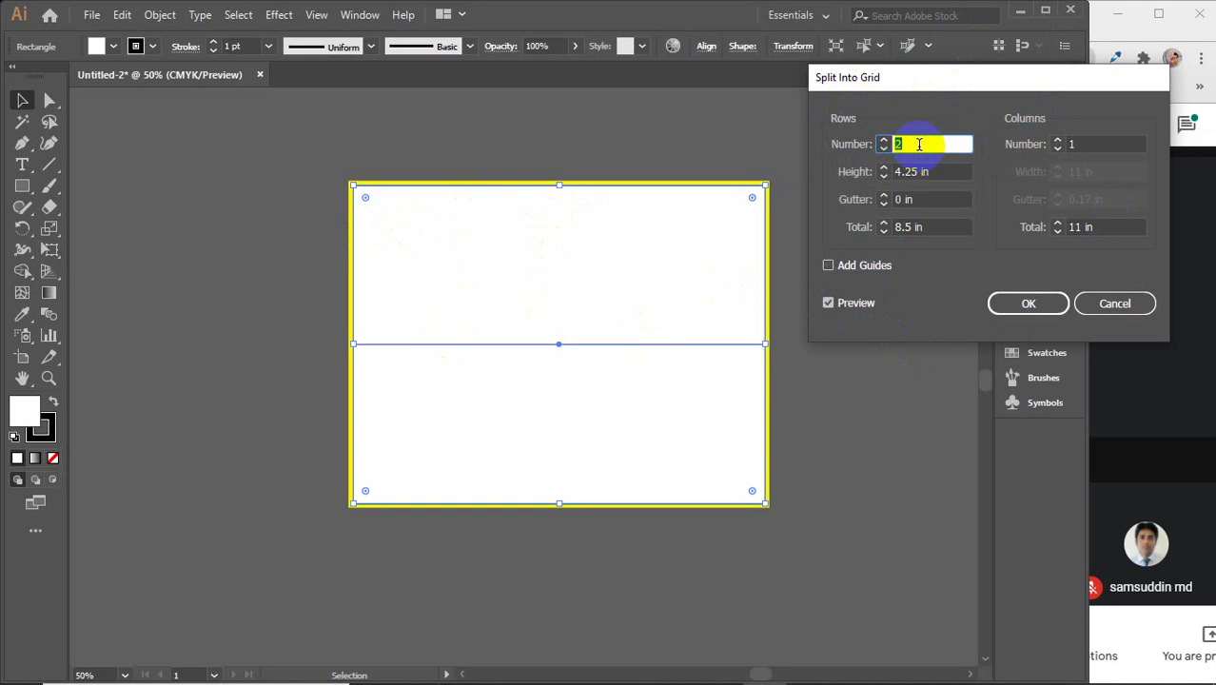
key(Up)
key(Up)
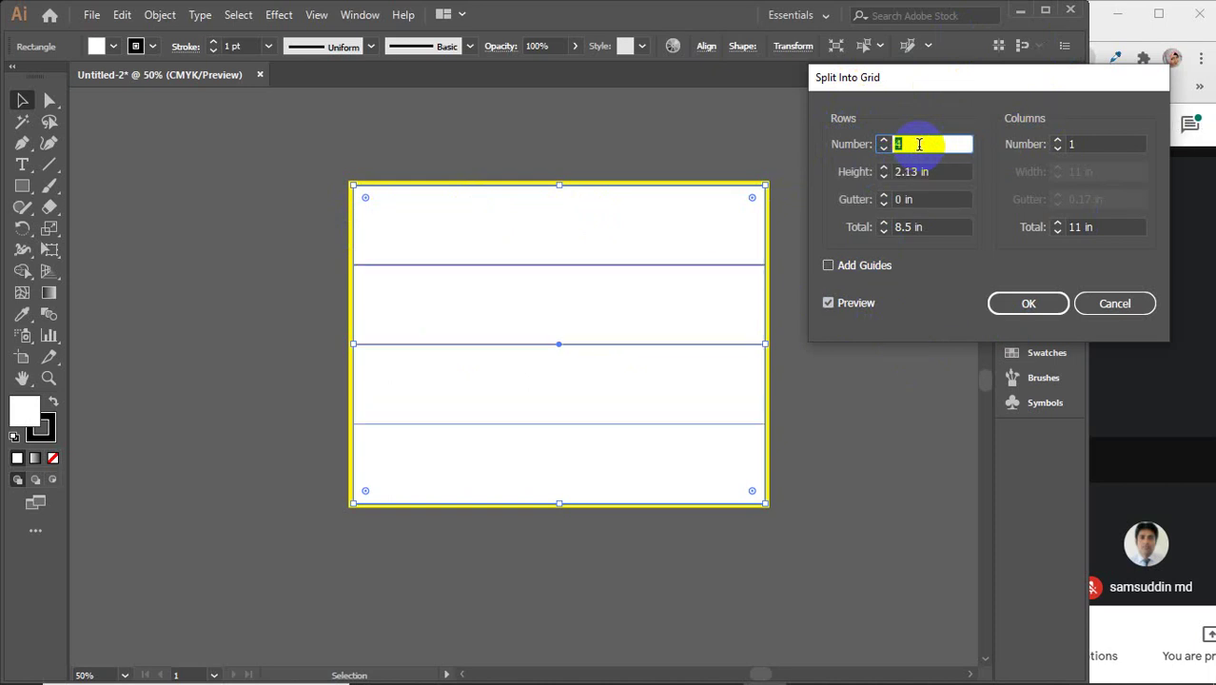
key(Up)
key(Down)
key(Down)
key(Down)
key(Down)
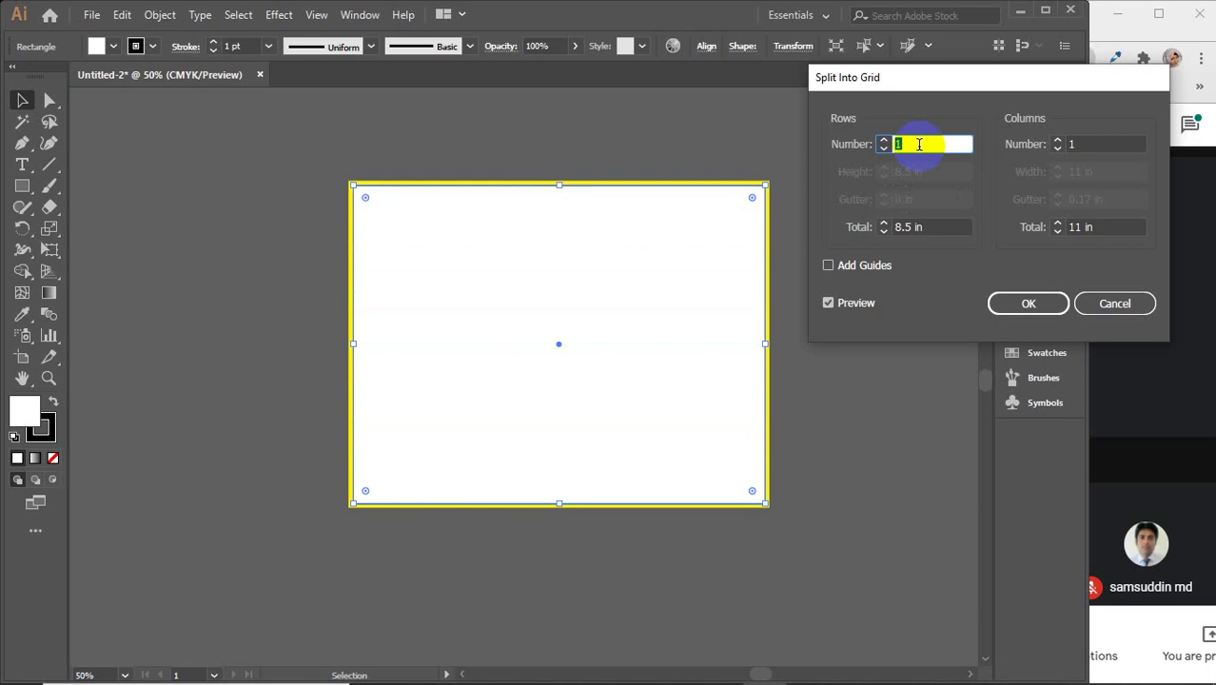
- Set the grid to 2 columns for the white rectangle
click(1096, 143)
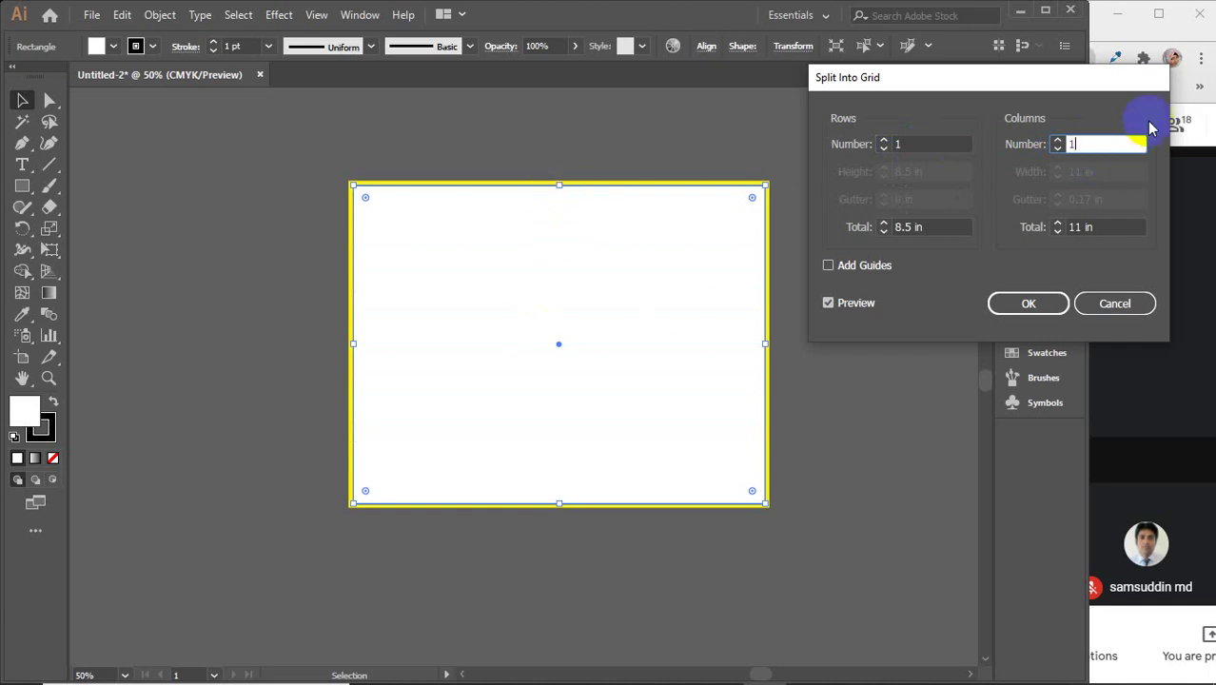
key(Up)
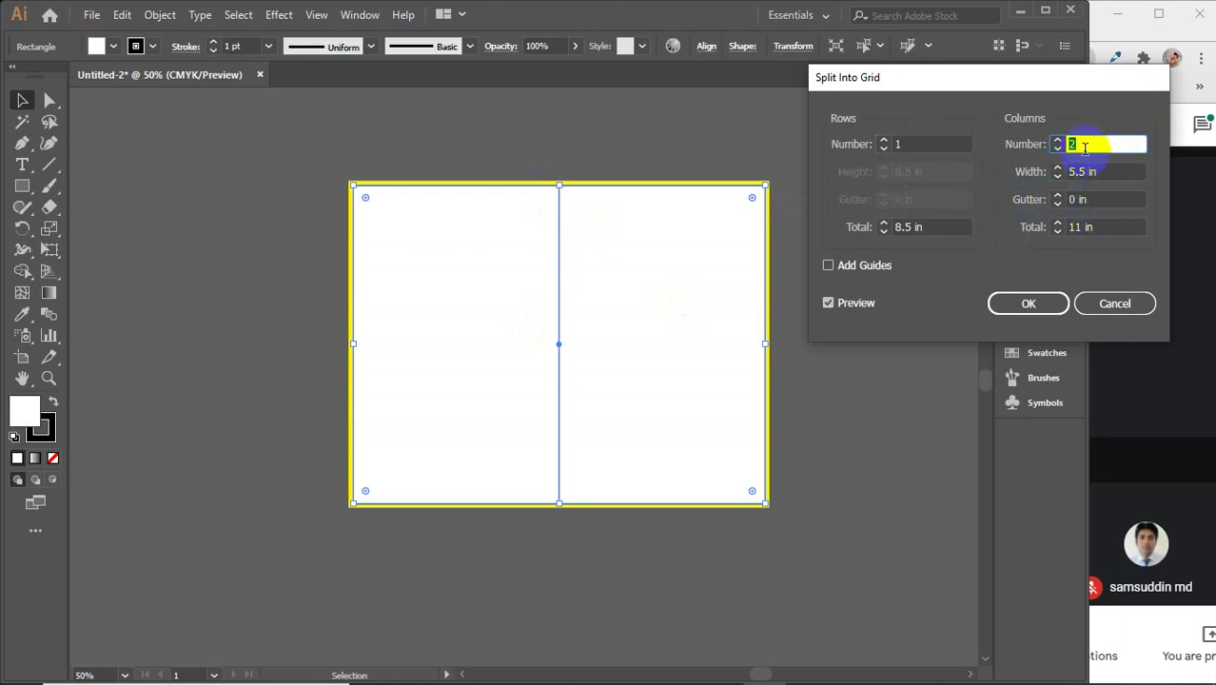
key(Down)
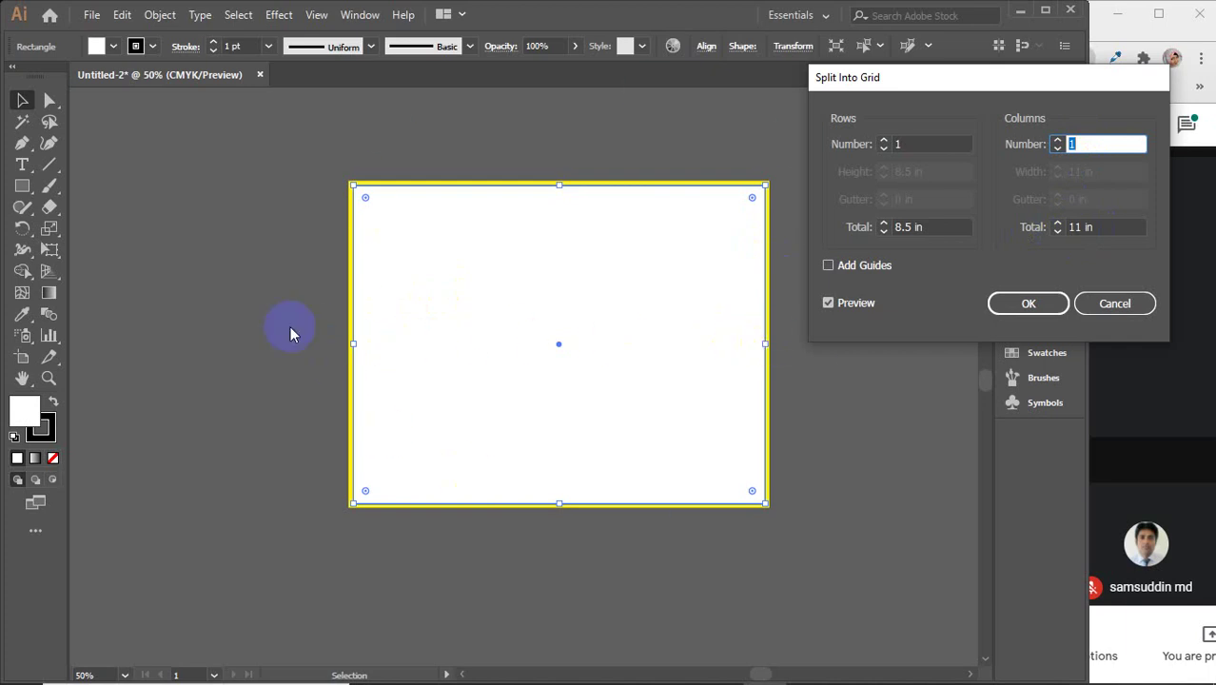
click(1124, 227)
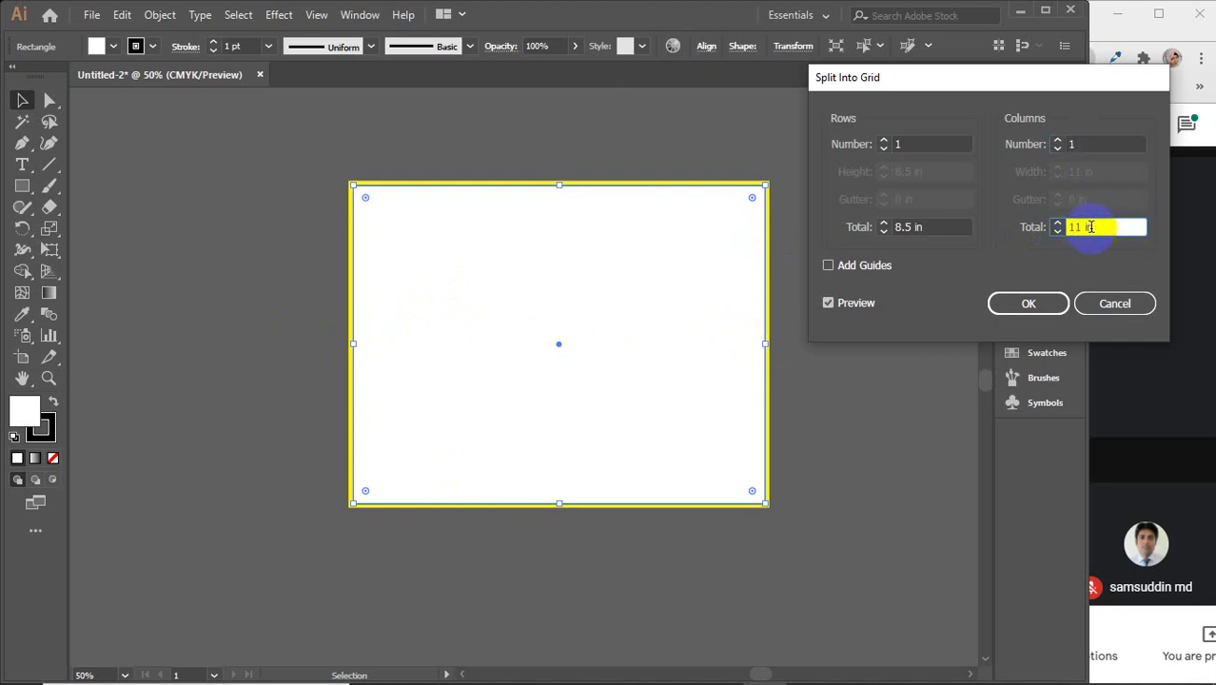
click(1097, 144)
key(Up)
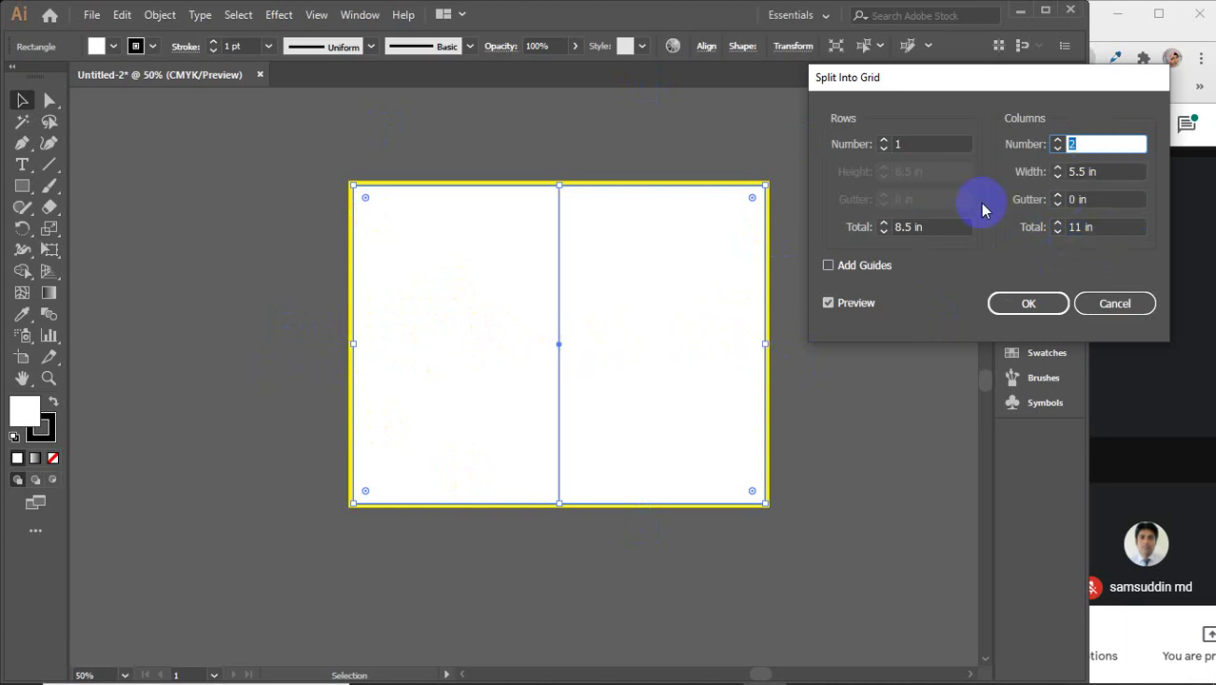
click(1103, 171)
click(1120, 171)
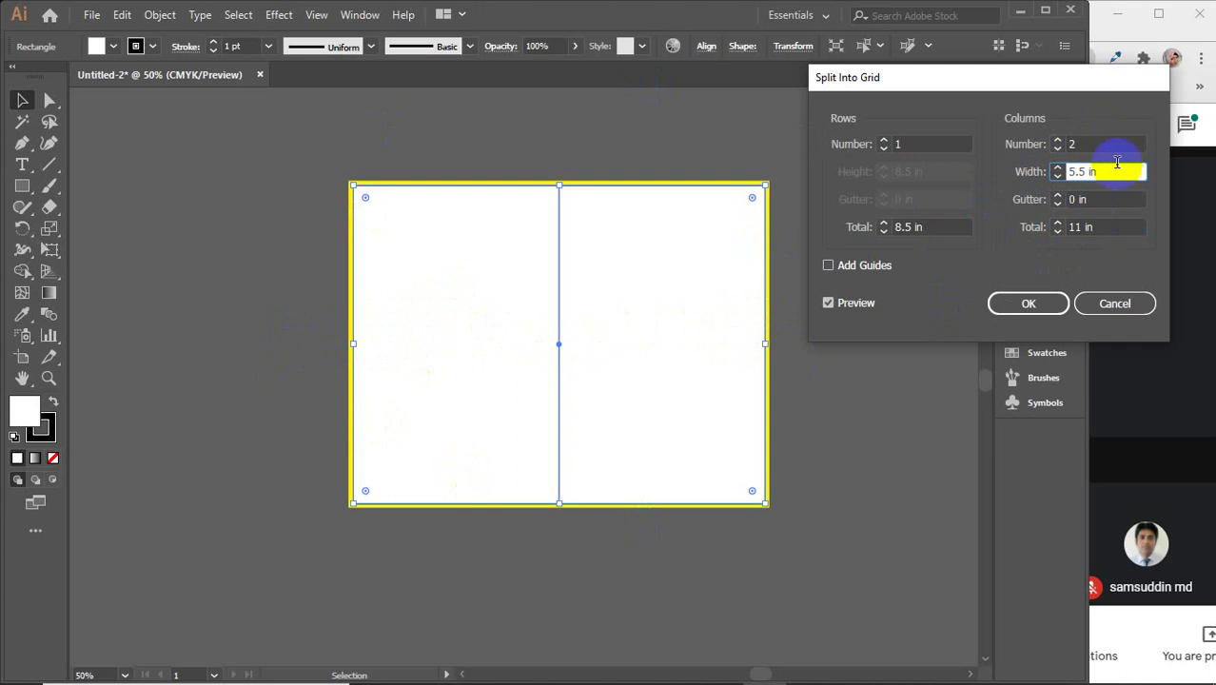
- Try wider gutters between the two columns and return the column gutter to 0 in
click(1092, 200)
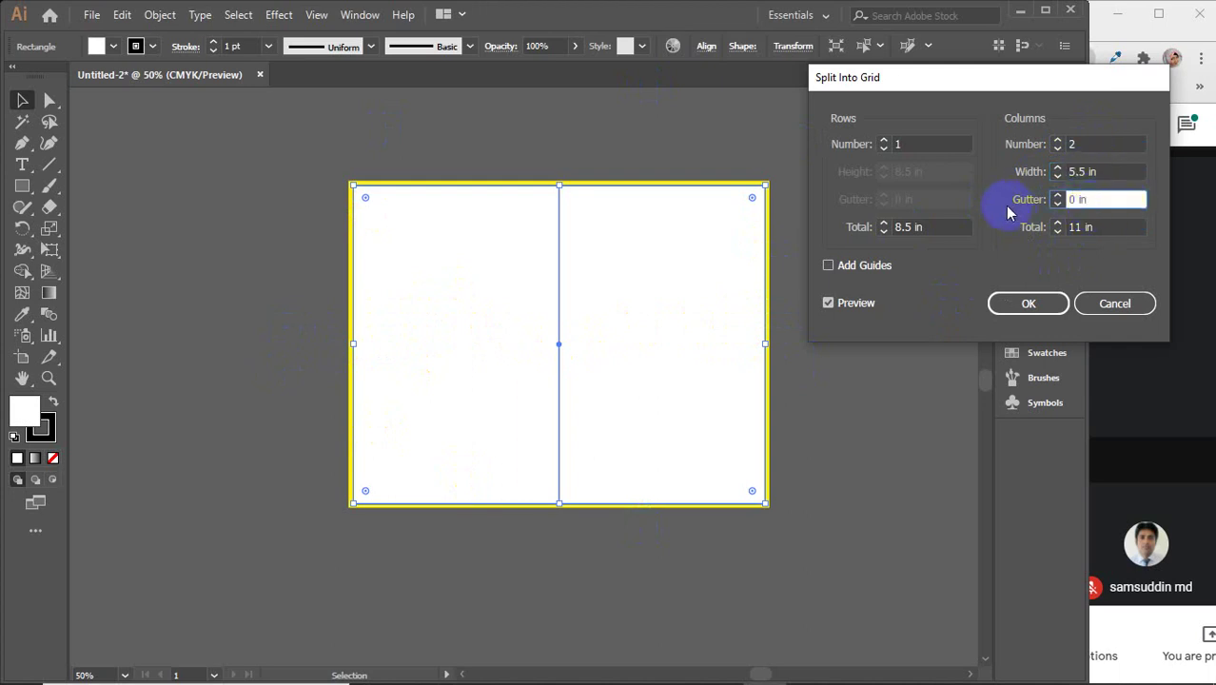
click(1067, 197)
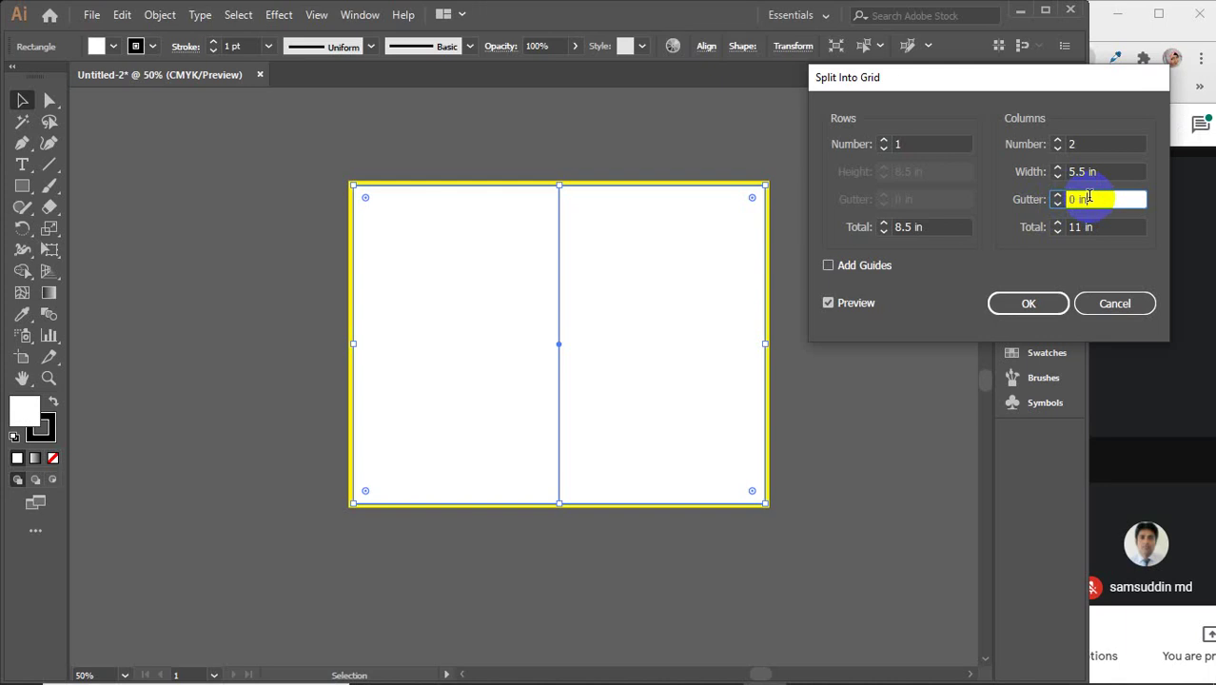
click(1102, 198)
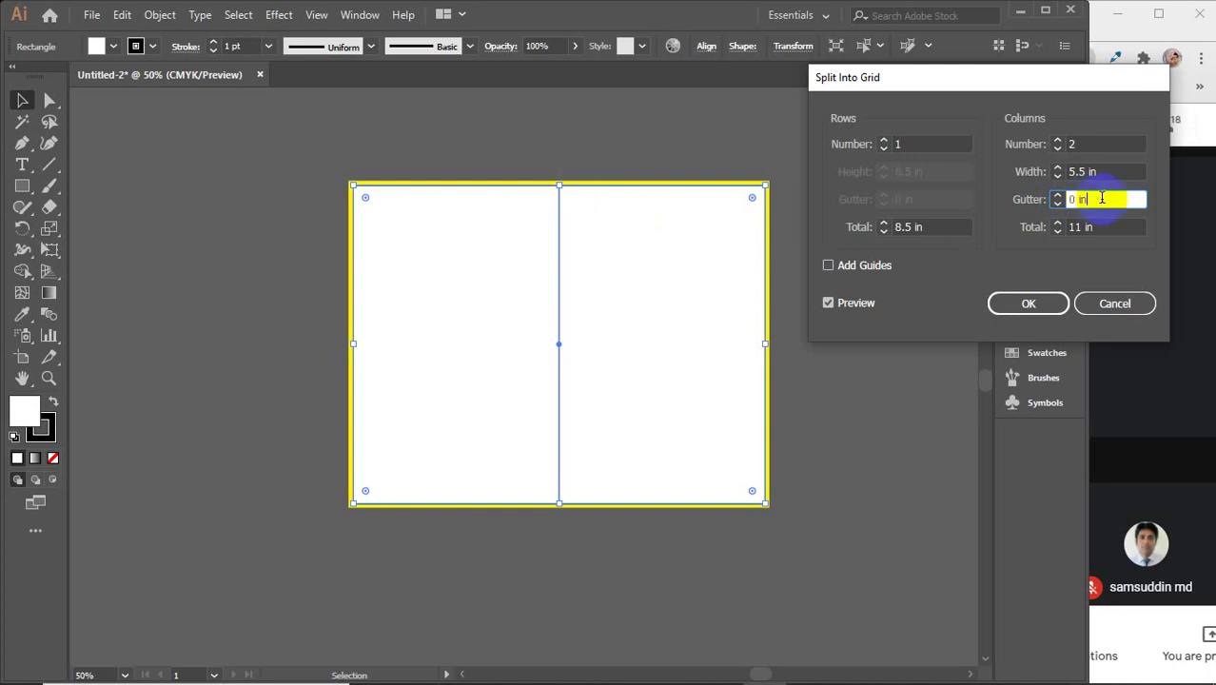
key(Up)
key(Up)
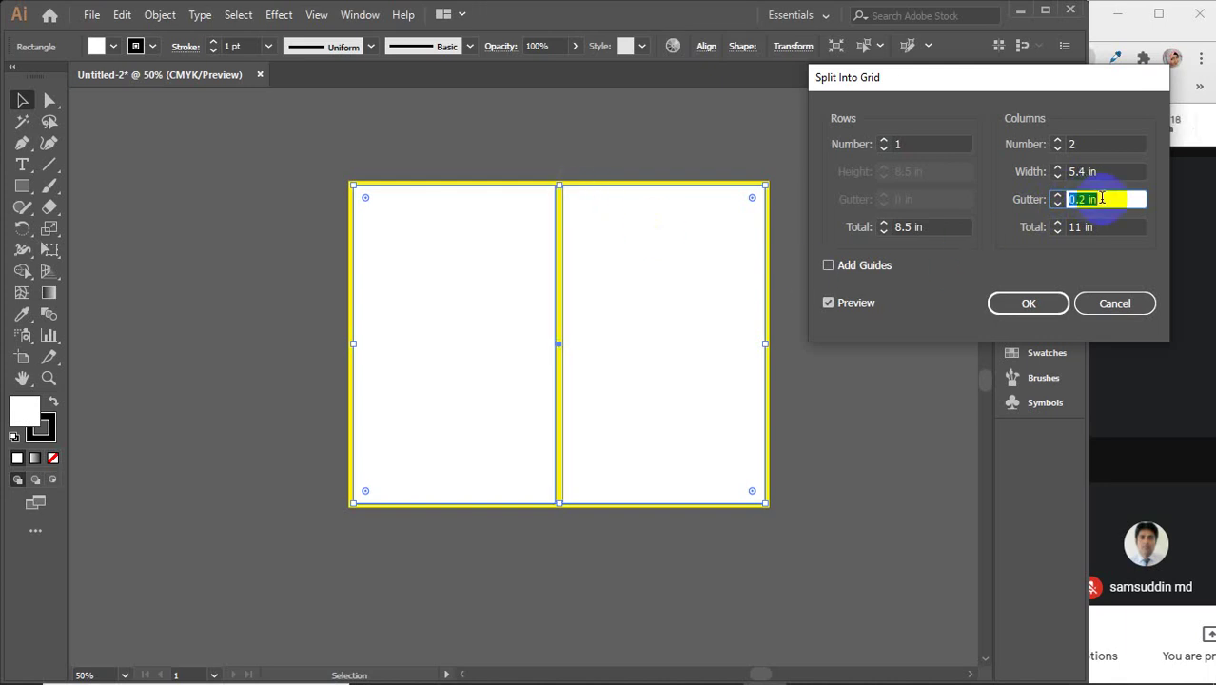
key(Up)
key(Up)
key(Down)
key(Down)
key(Down)
key(Down)
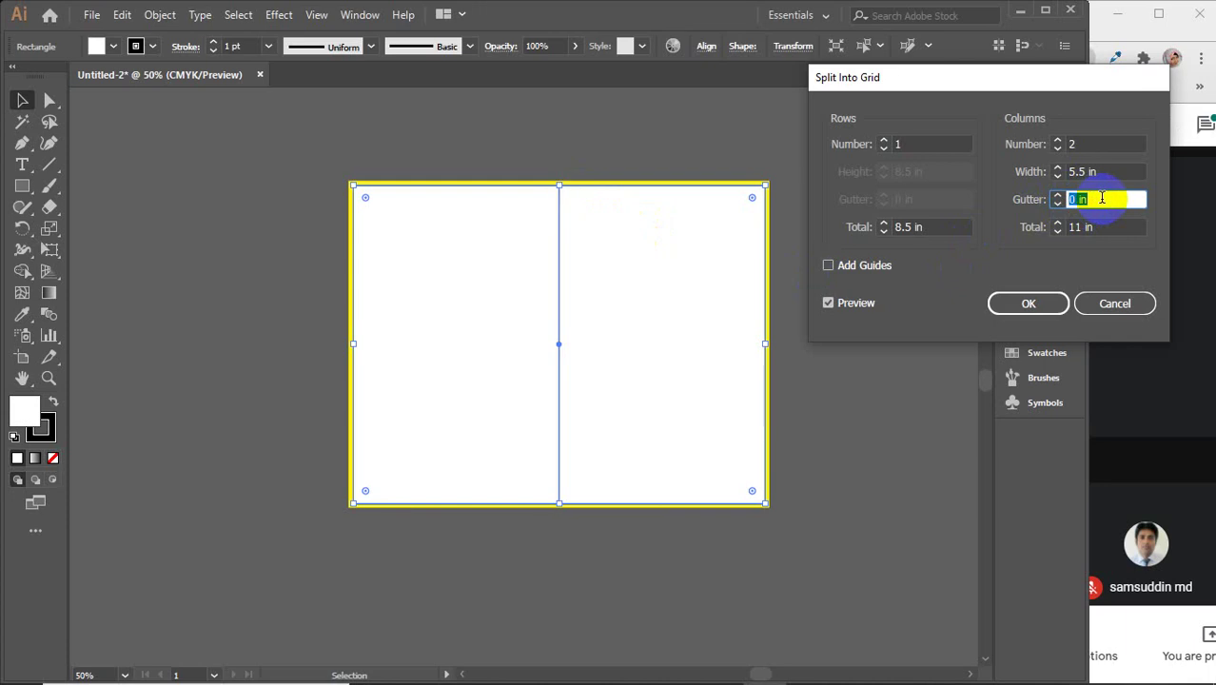
- Apply the two-column split to the rectangle and deselect the resulting panels
click(1029, 306)
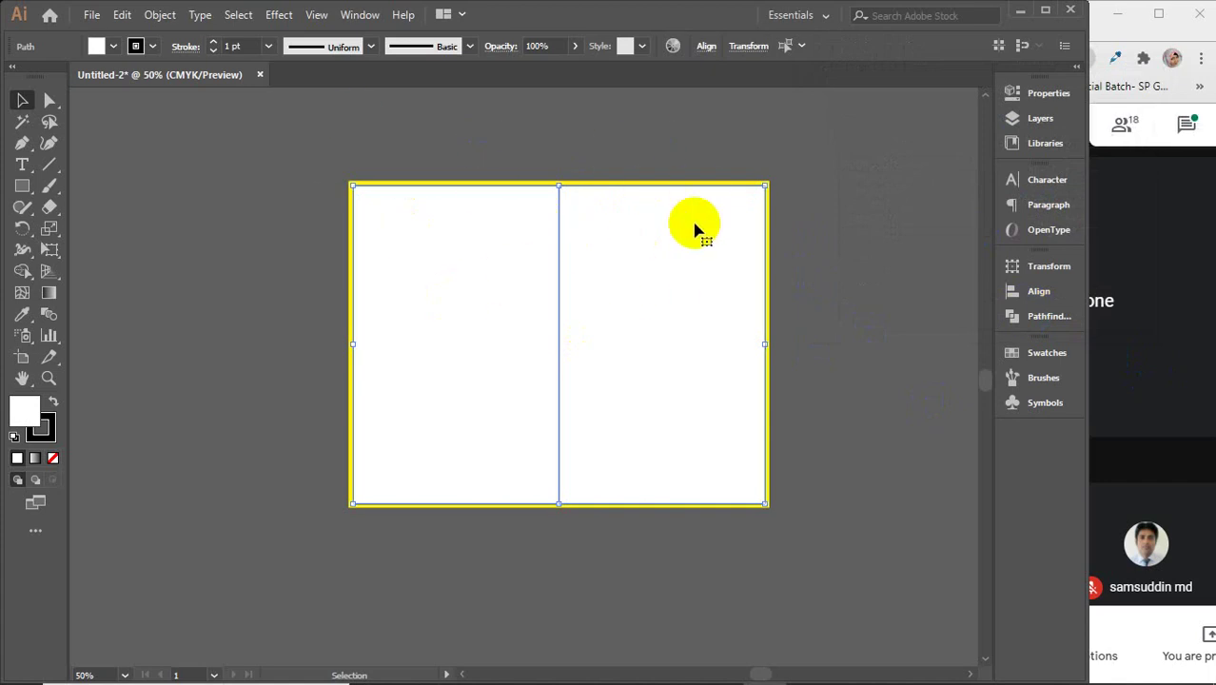
click(858, 283)
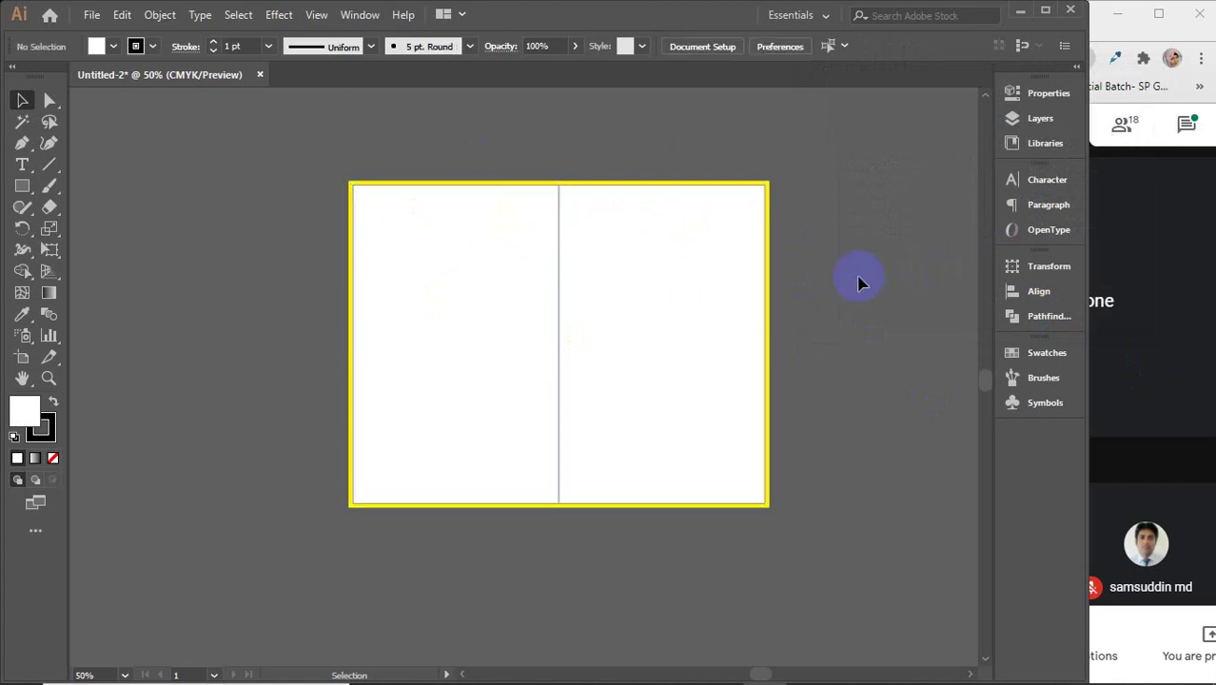
- Move the two white panels apart to check that they are separate shapes, and undo the moves
drag(657, 324, 817, 285)
drag(456, 352, 423, 412)
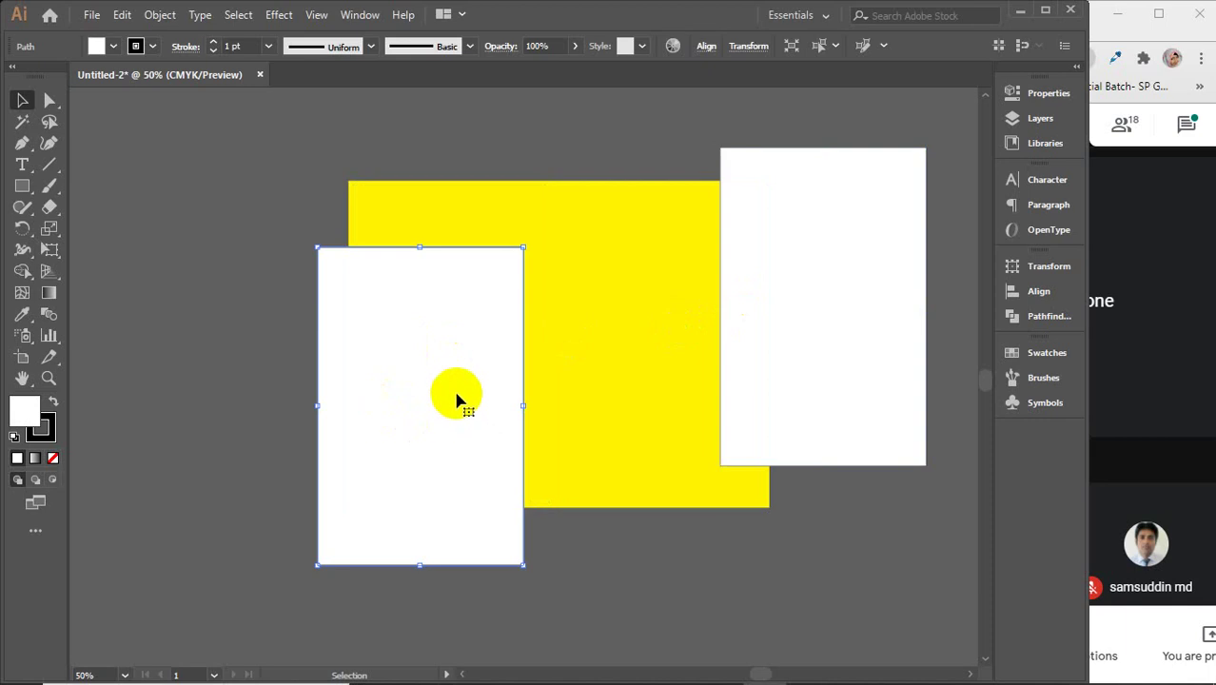
key(ctrl+z)
key(ctrl+z)
key(ctrl+z)
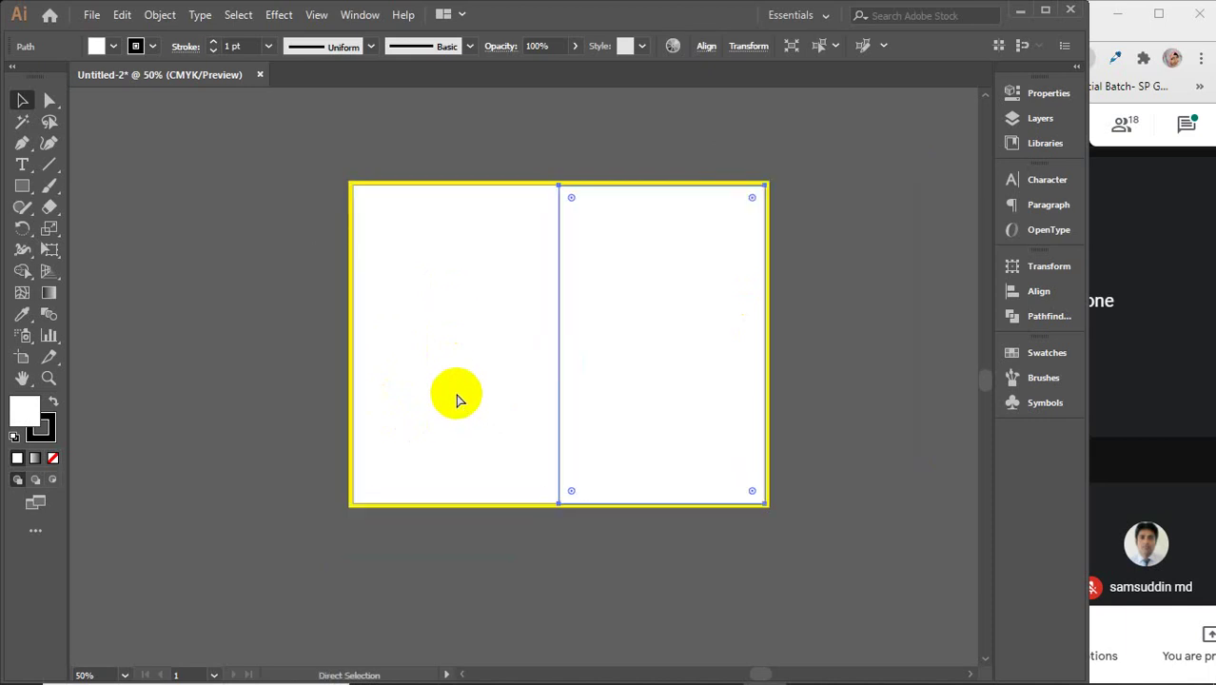
key(ctrl+z)
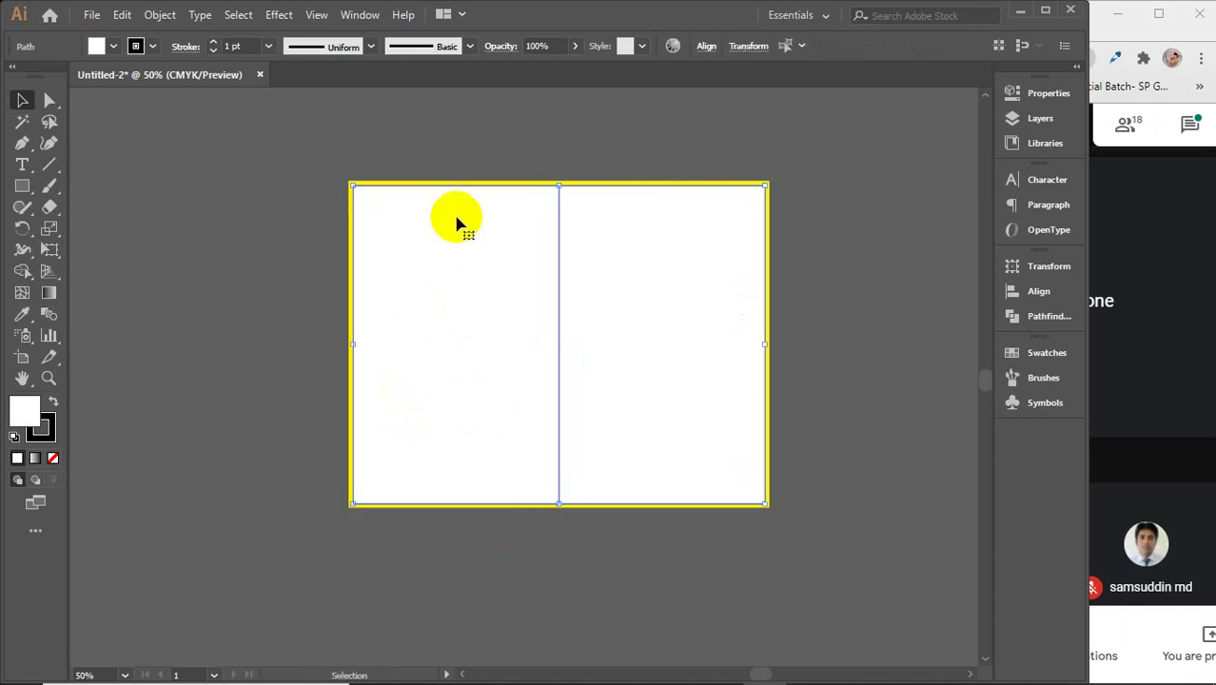
- Start an Offset Path on both panels with an offset of -0.25 in and the preview on
click(153, 16)
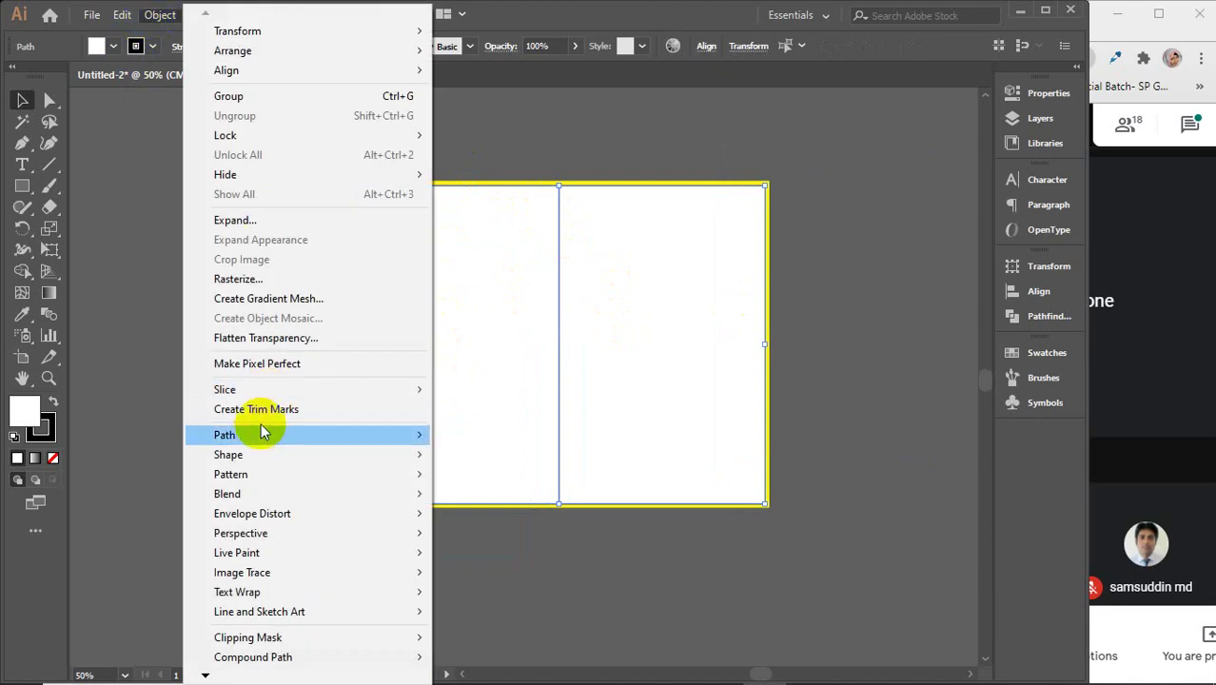
mouse_move(255, 437)
click(487, 501)
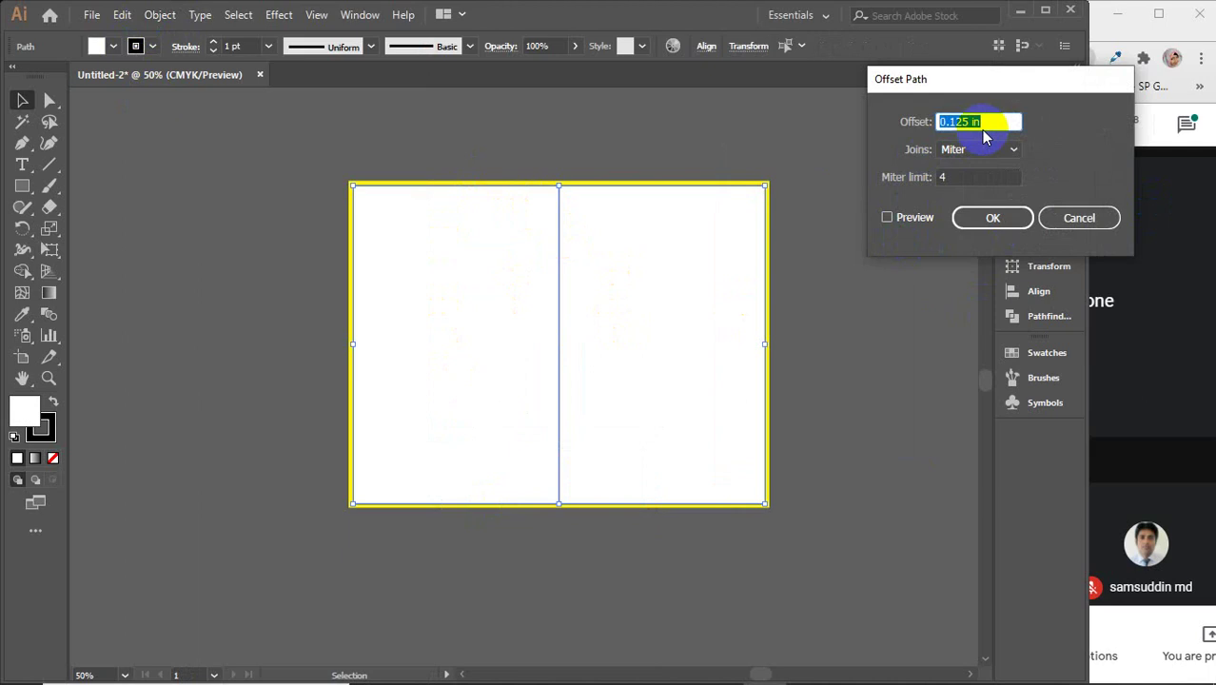
text(-.25)
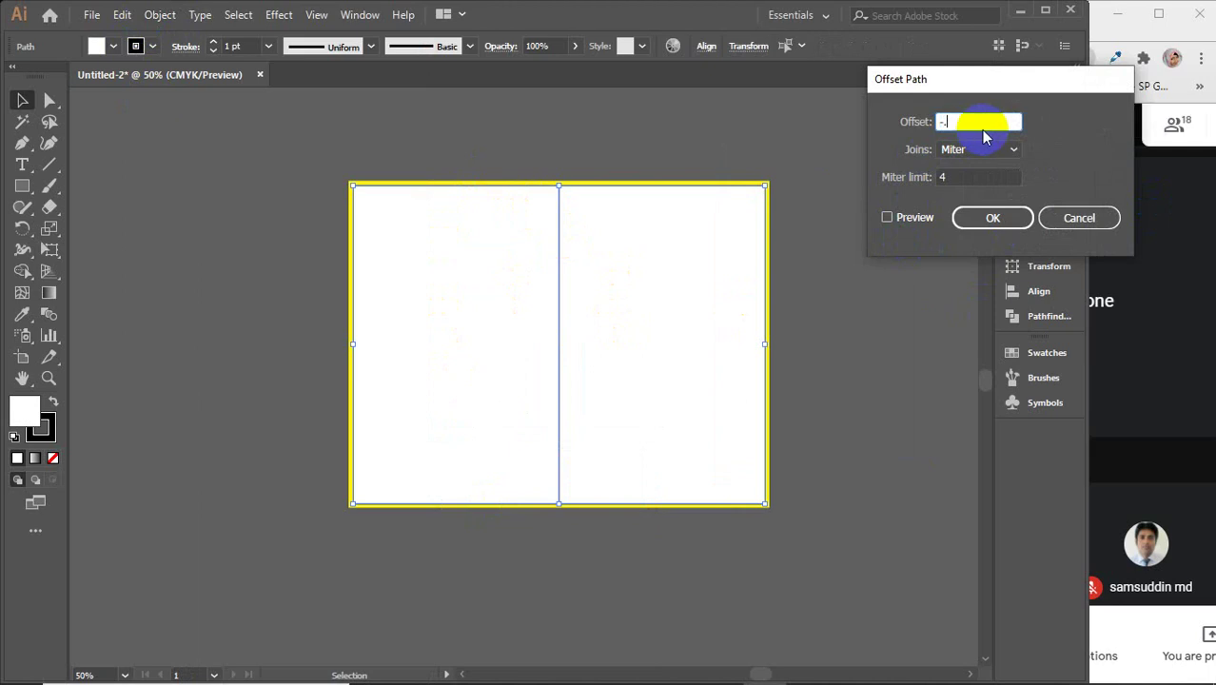
click(887, 213)
click(890, 215)
click(890, 215)
click(890, 215)
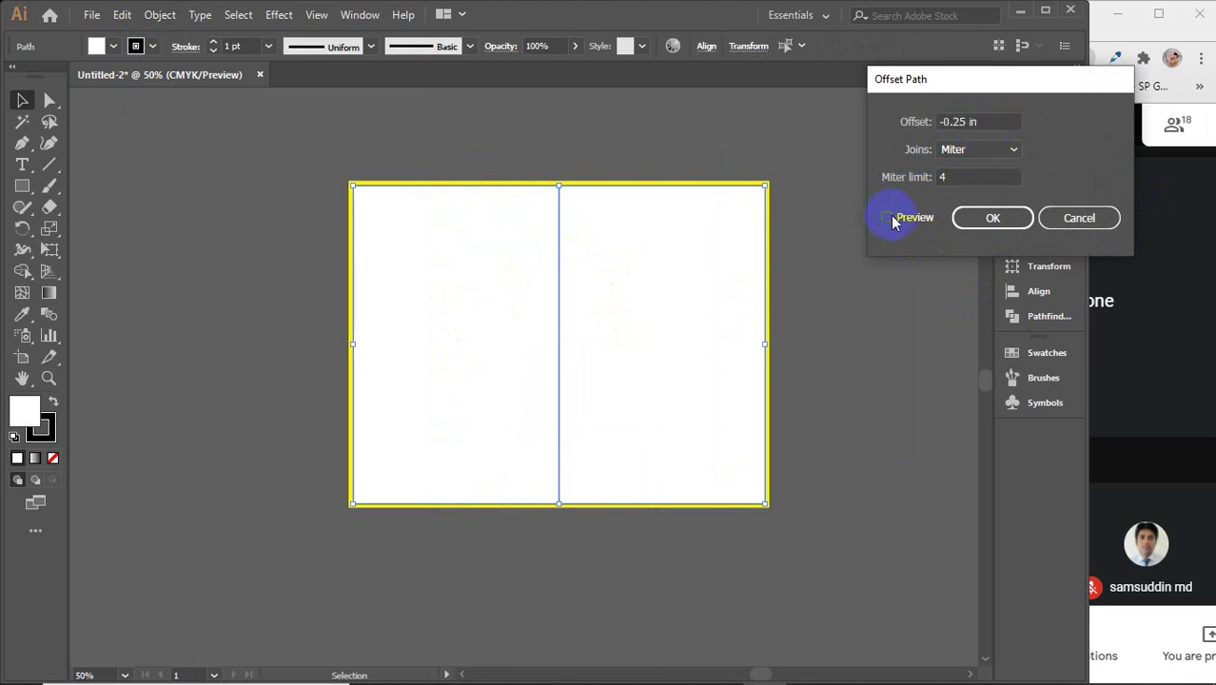
click(890, 218)
click(891, 220)
click(890, 219)
click(890, 220)
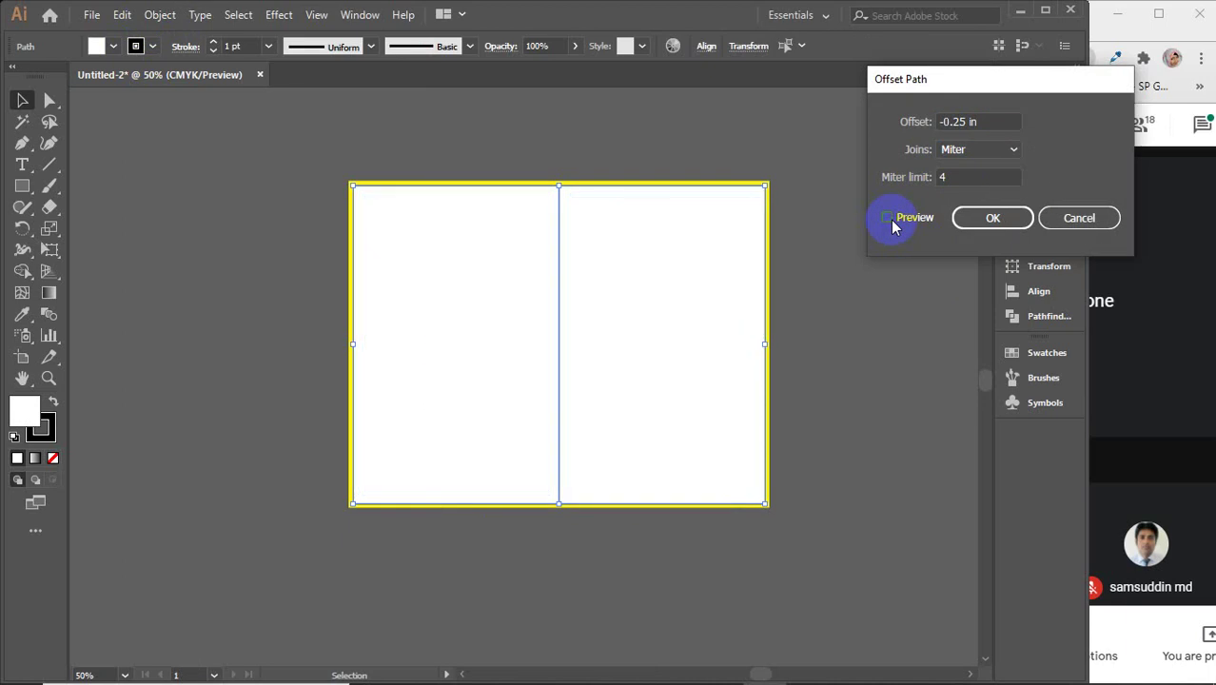
click(890, 220)
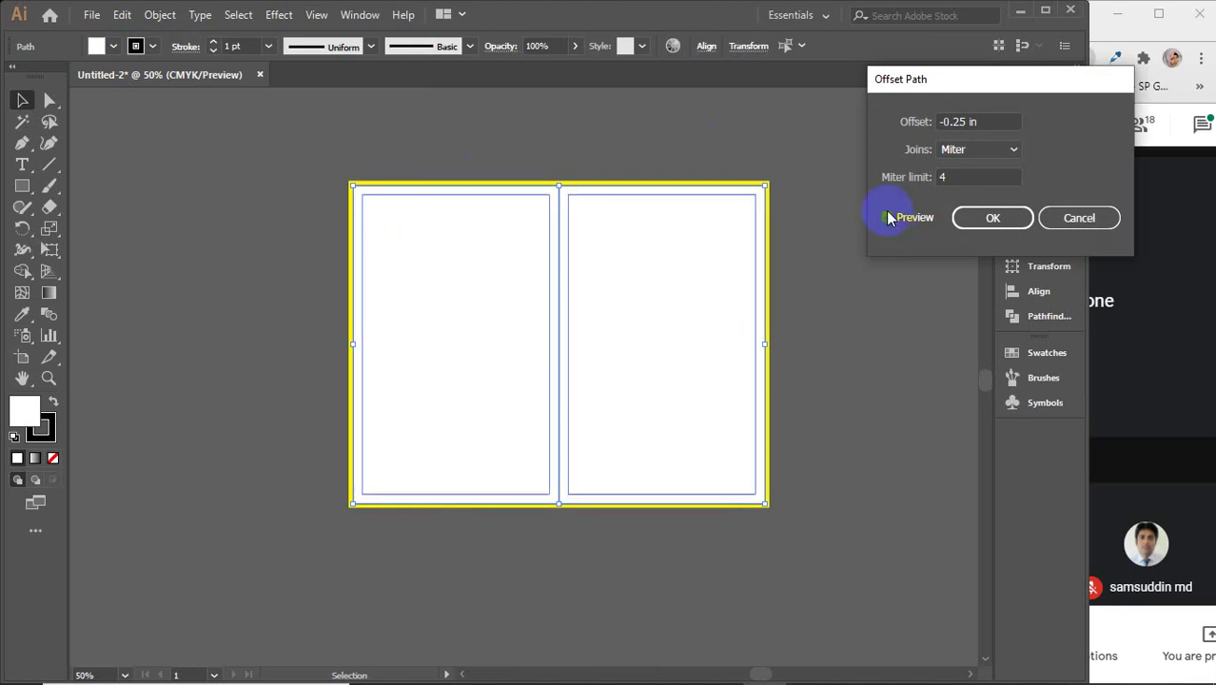
- Try offsets down to -0.5 in for the panel margins, and apply the Offset Path at -0.25 in
click(979, 121)
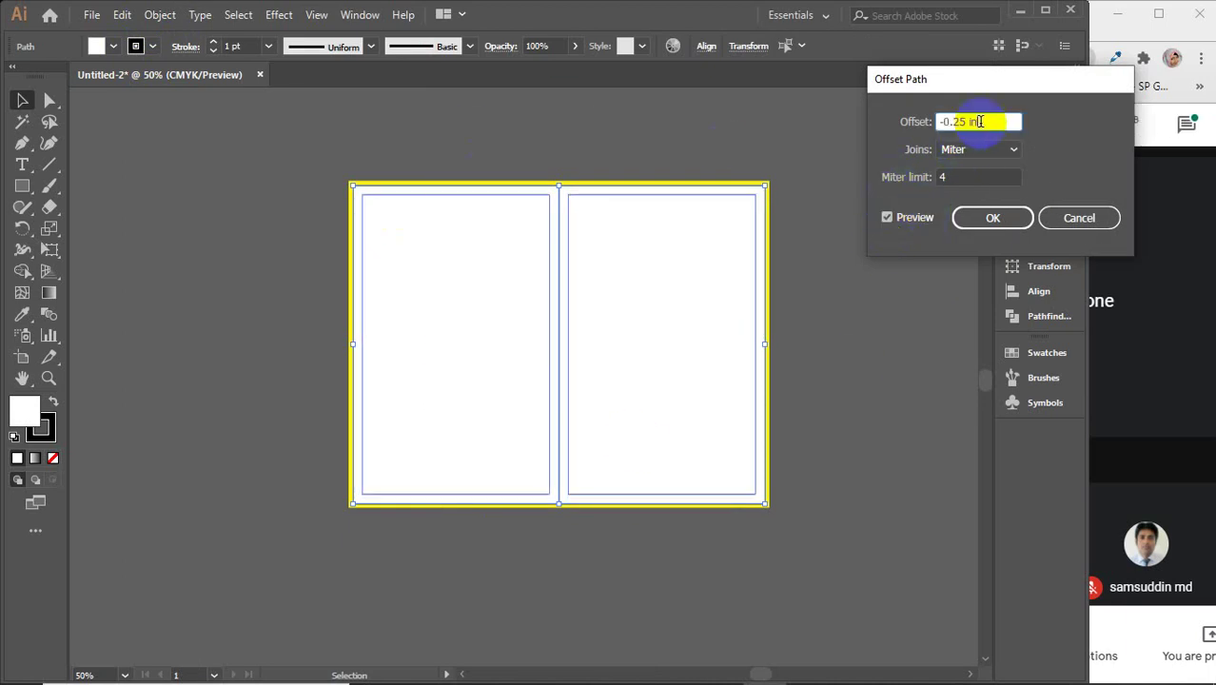
key(Down)
key(Down)
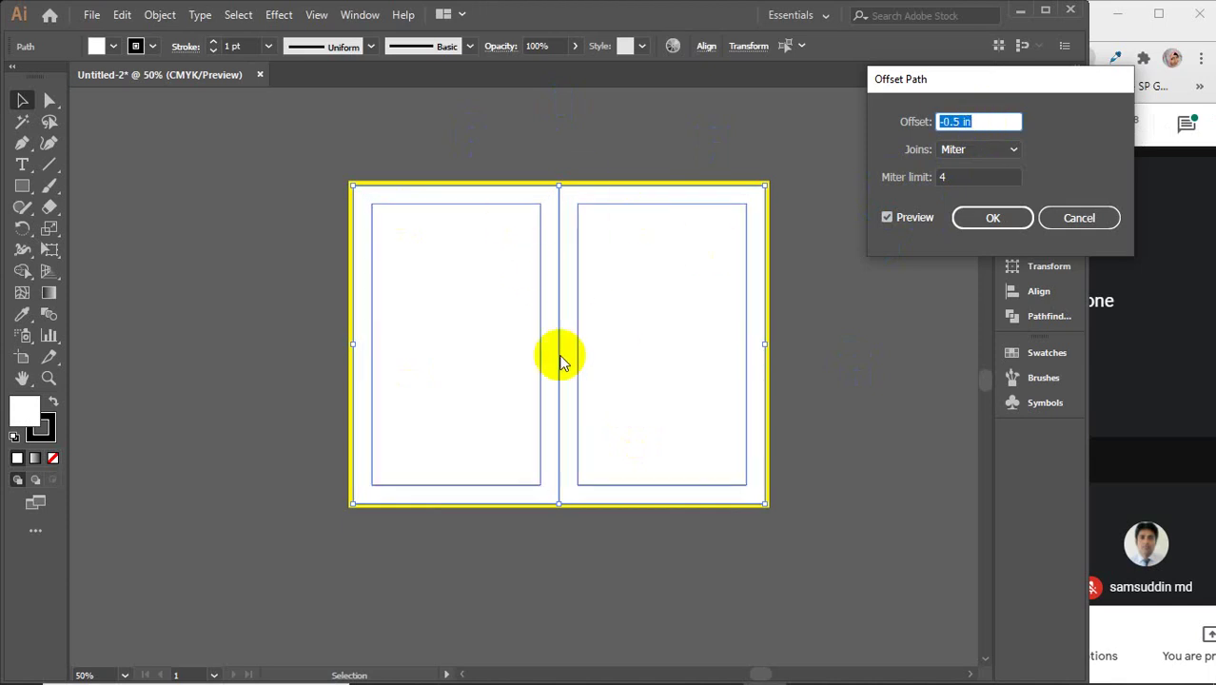
key(Up)
key(Up)
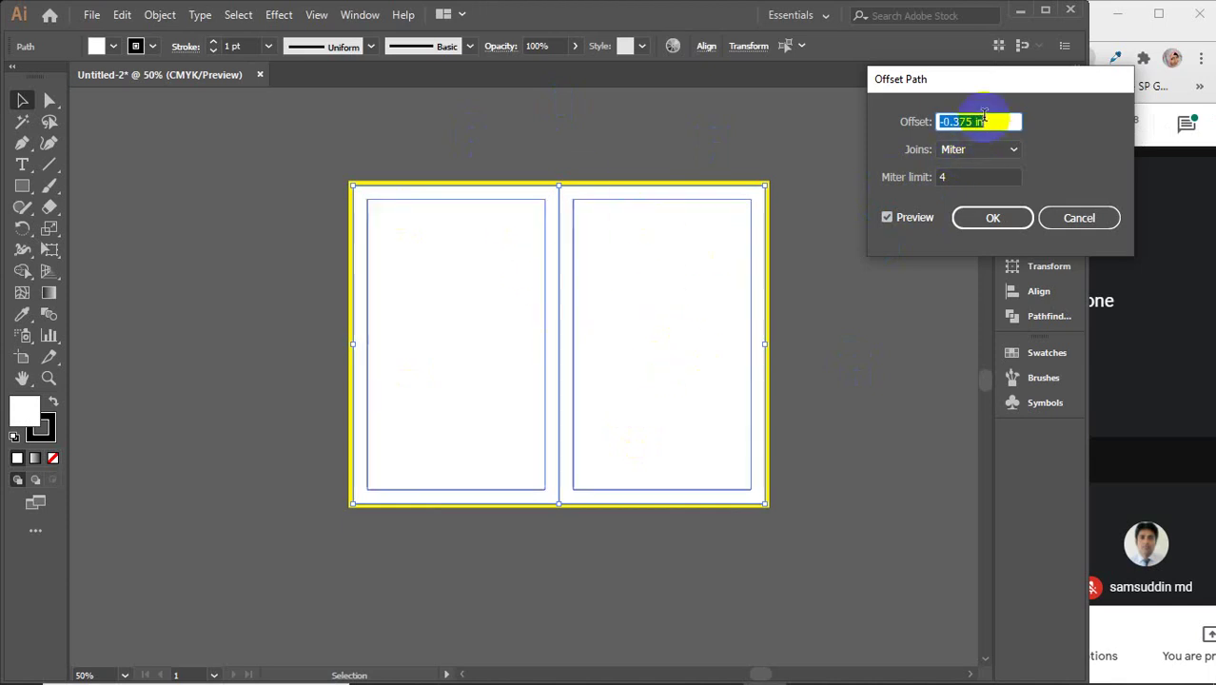
click(978, 224)
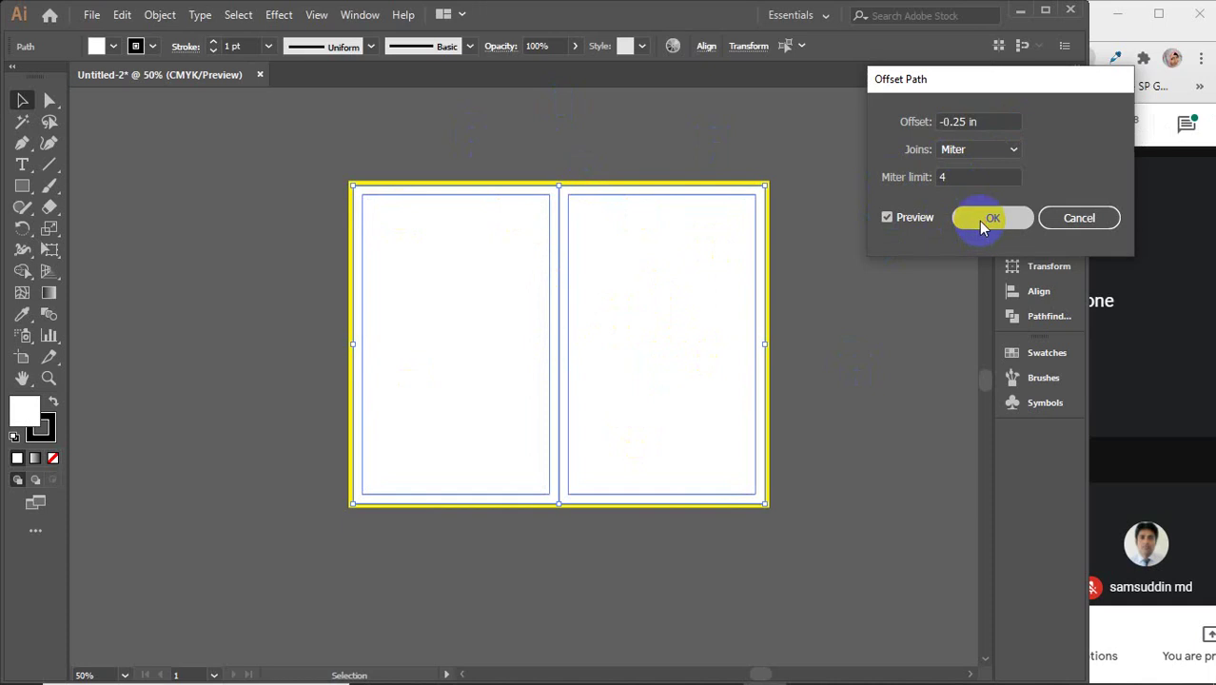
- Convert the two inner offset outlines into guides and deselect them
right_click(645, 298)
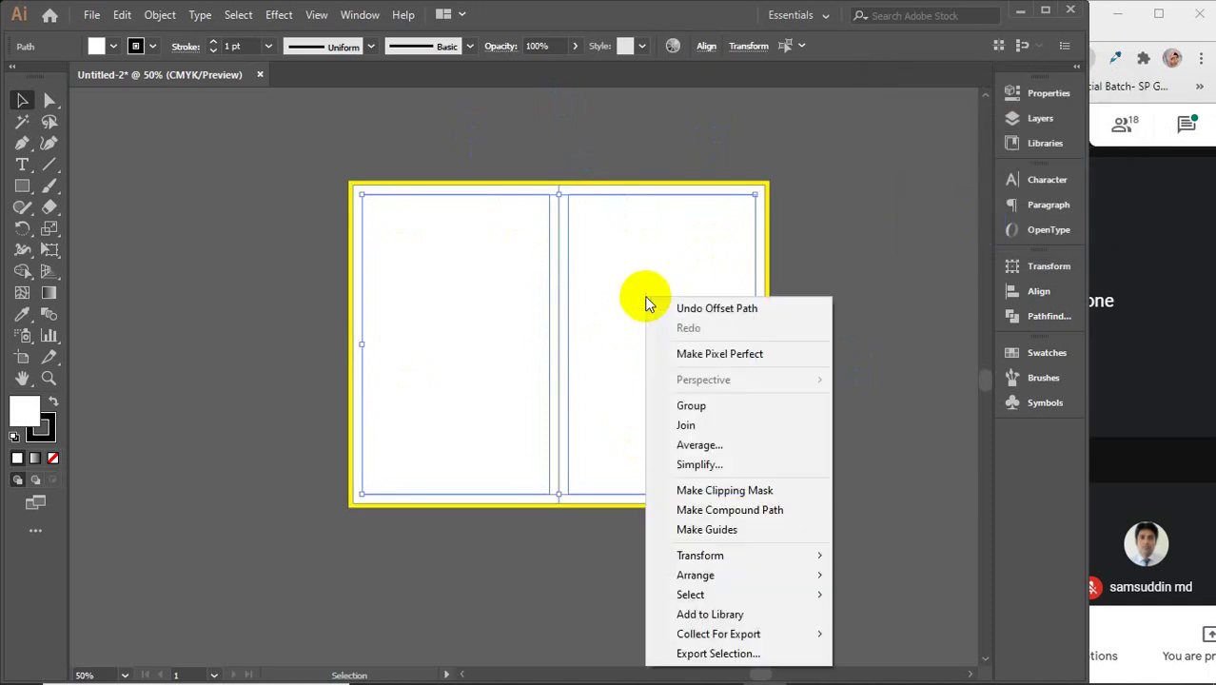
click(705, 539)
click(850, 268)
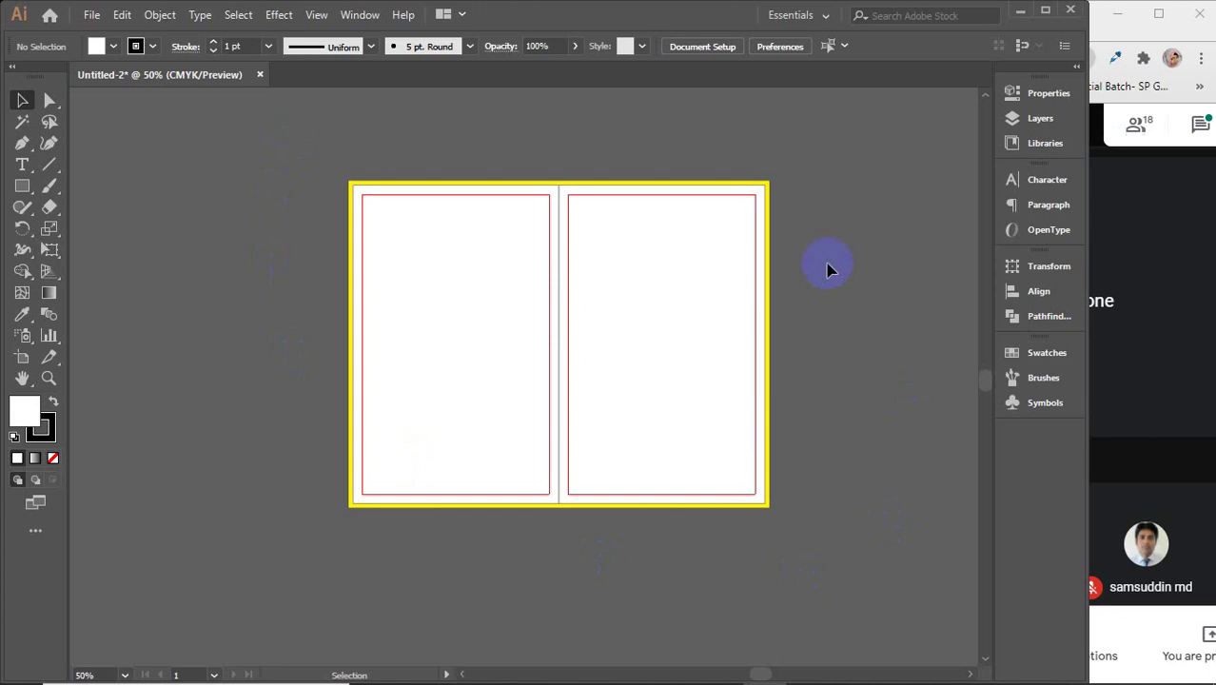
- Duplicate the whole two-panel layout with its bleed and margin guides directly below the original, and deselect it
drag(299, 165, 805, 551)
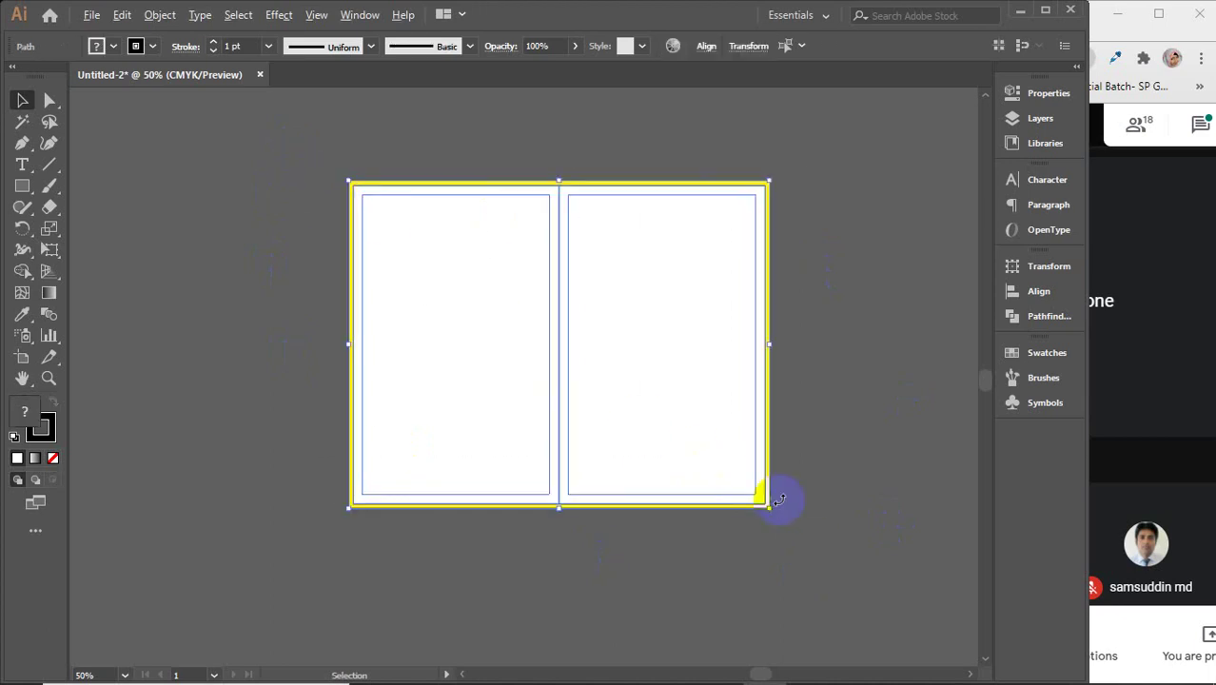
scroll(778, 499, down, 1)
drag(785, 499, 476, 371)
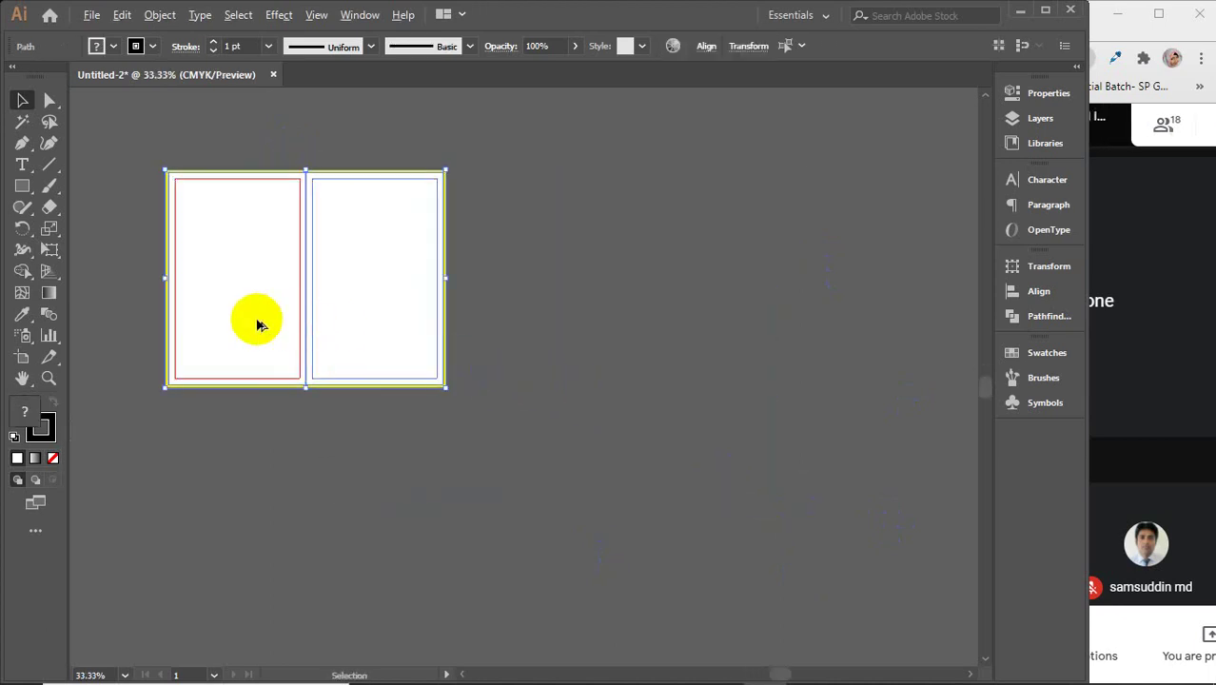
drag(259, 325, 318, 564)
drag(515, 477, 694, 428)
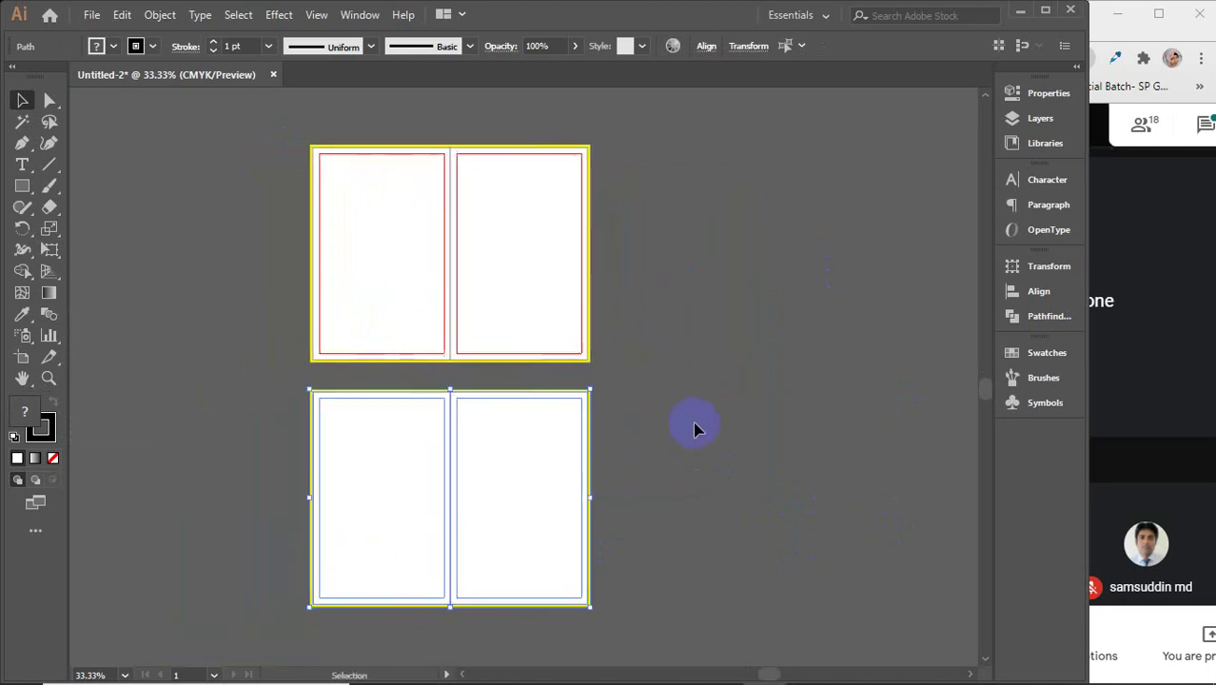
click(730, 376)
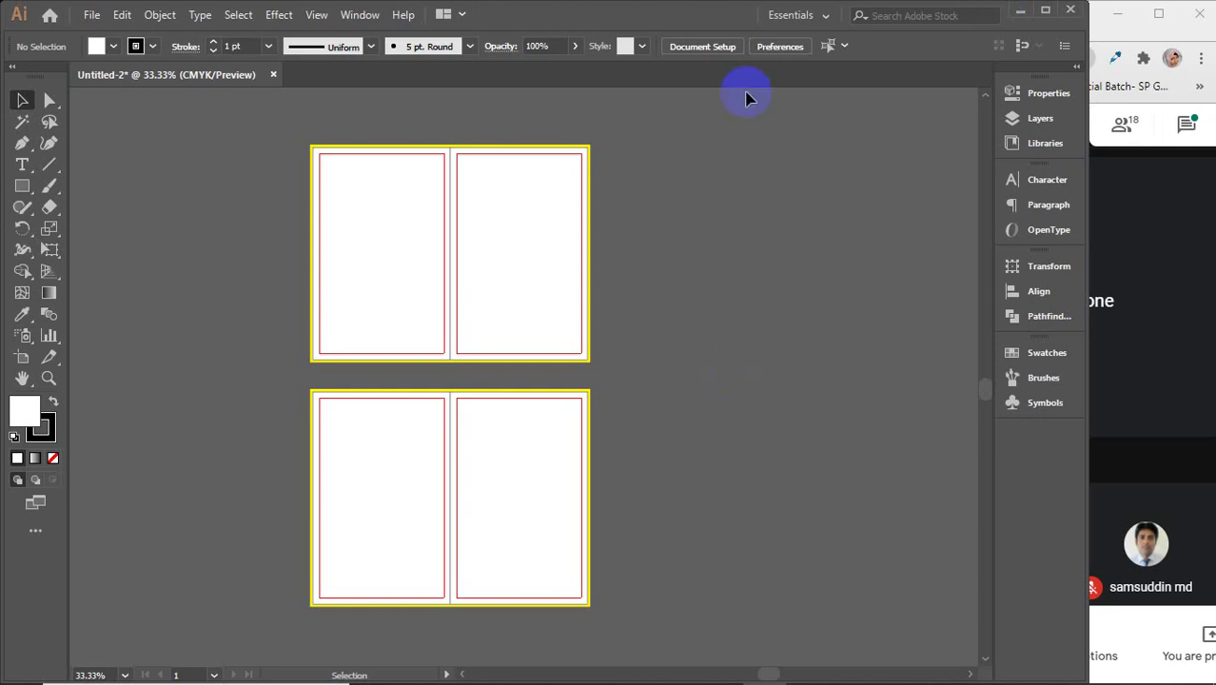
drag(249, 156, 638, 519)
click(651, 344)
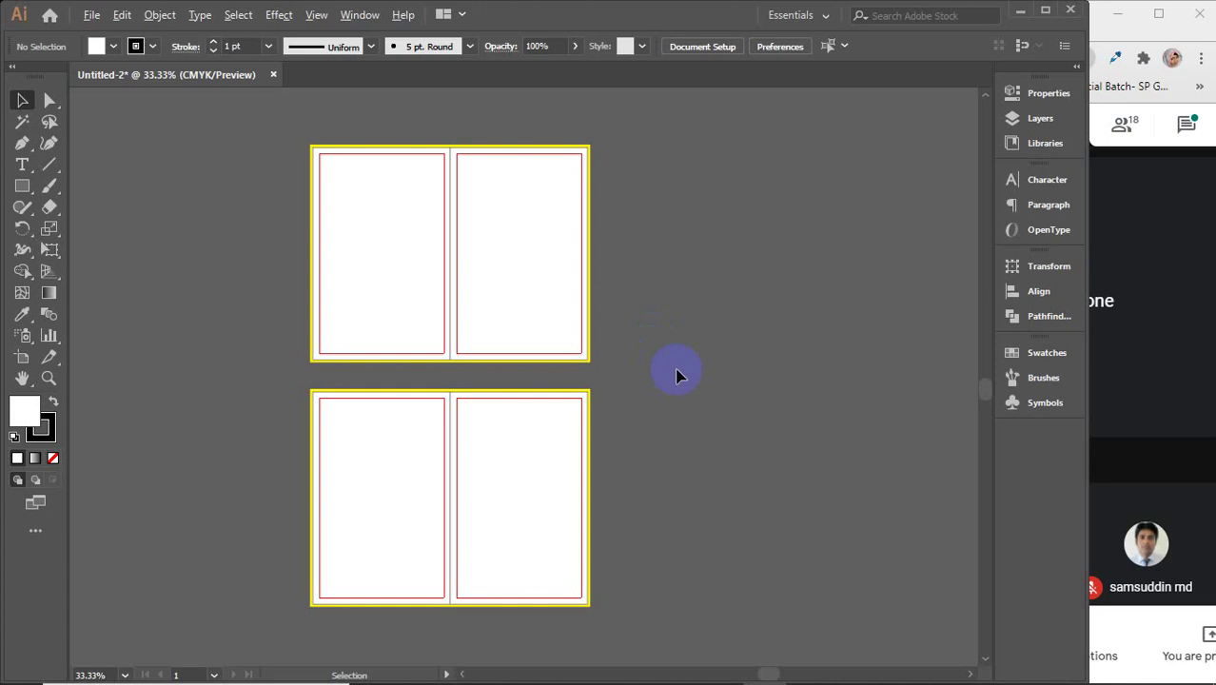
- Create an 8.5 x 11 in rectangle in the empty area beside the two-panel layouts and rotate it to landscape
key(space)
drag(706, 388, 176, 347)
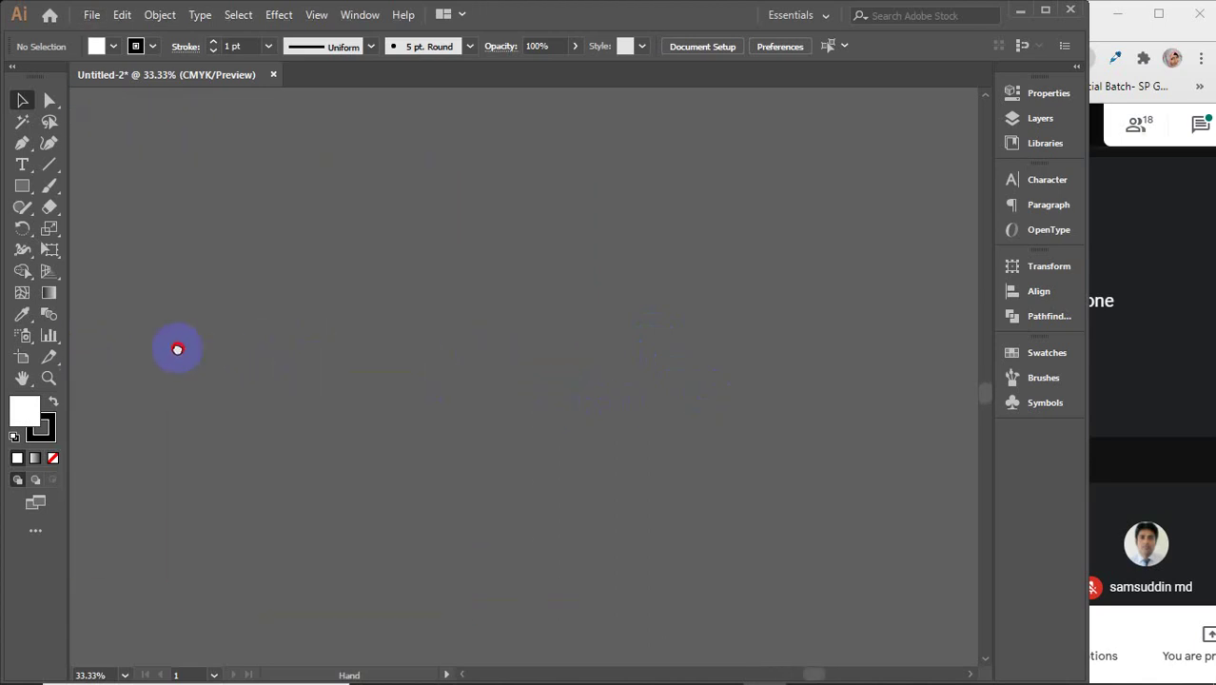
click(23, 187)
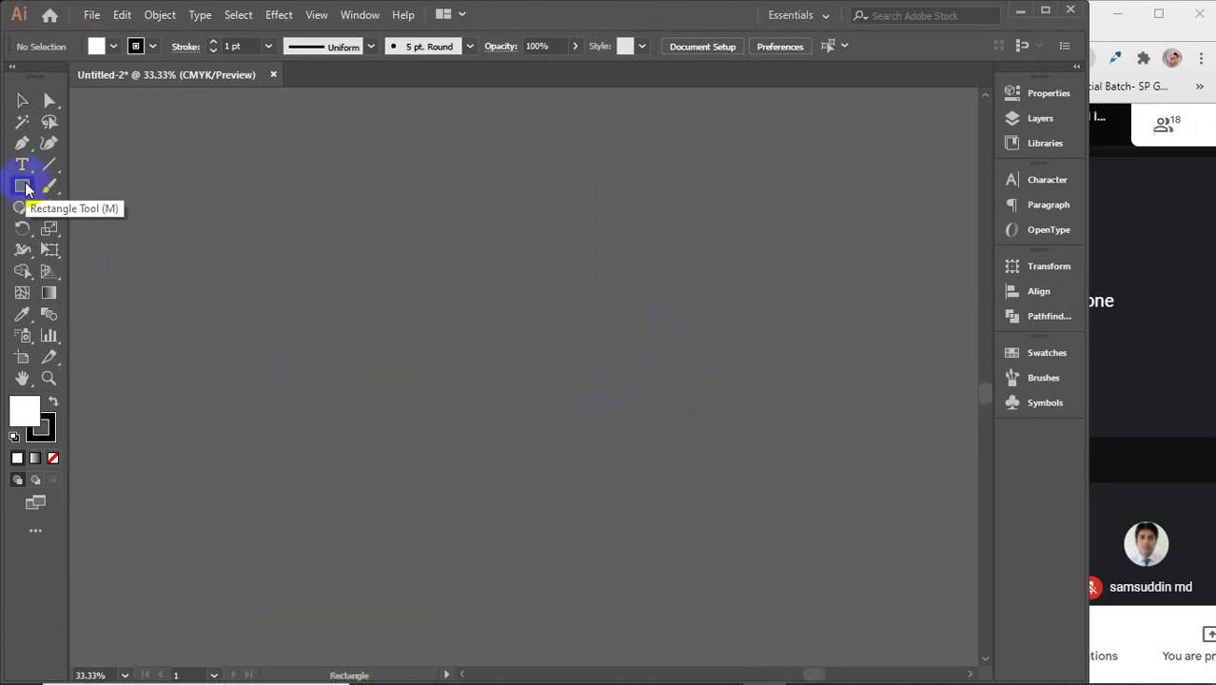
click(377, 274)
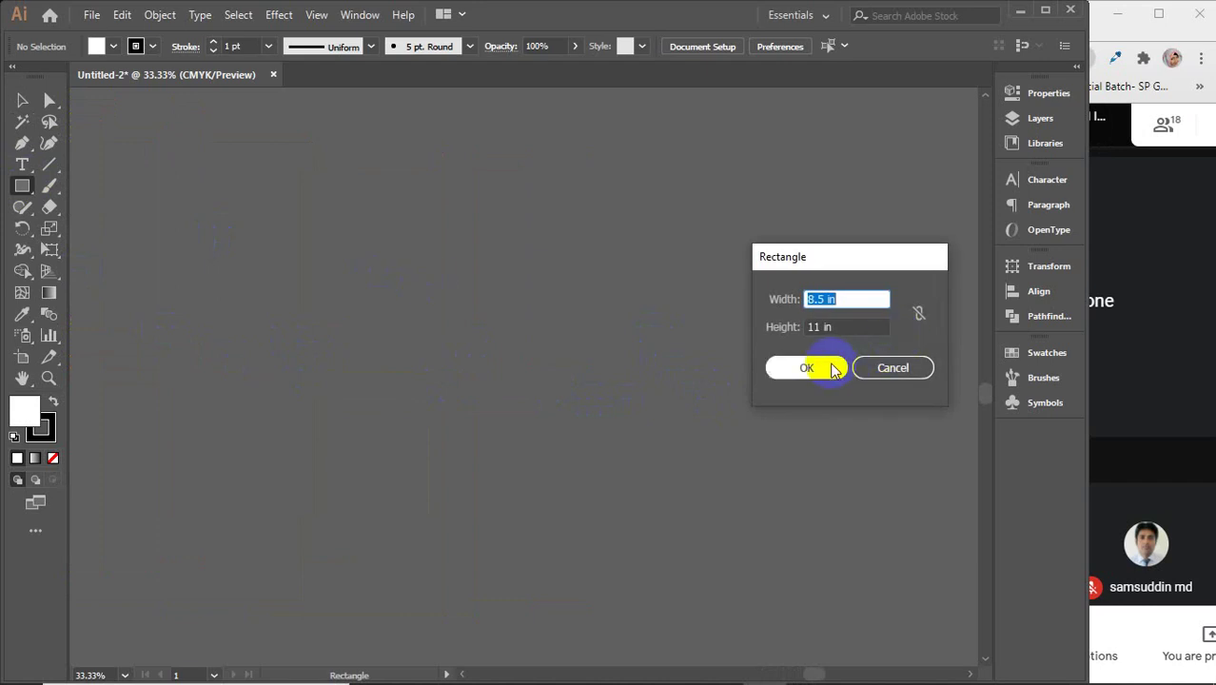
click(824, 367)
key(v)
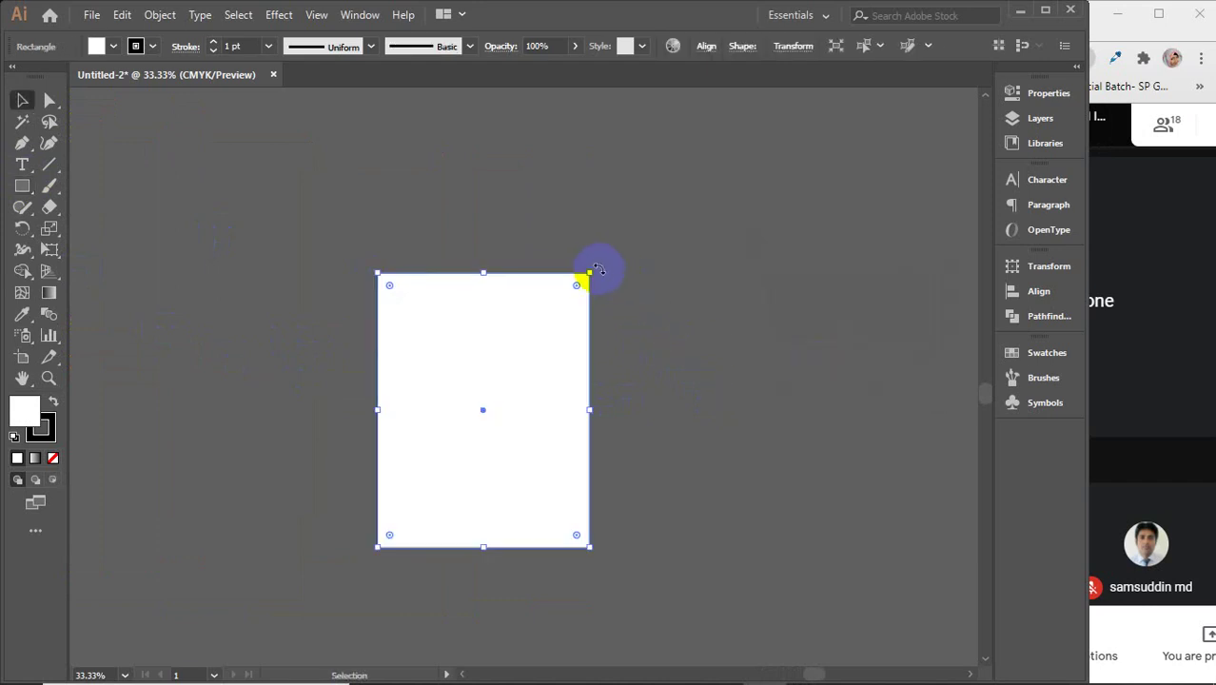
drag(594, 270, 646, 530)
drag(556, 453, 546, 433)
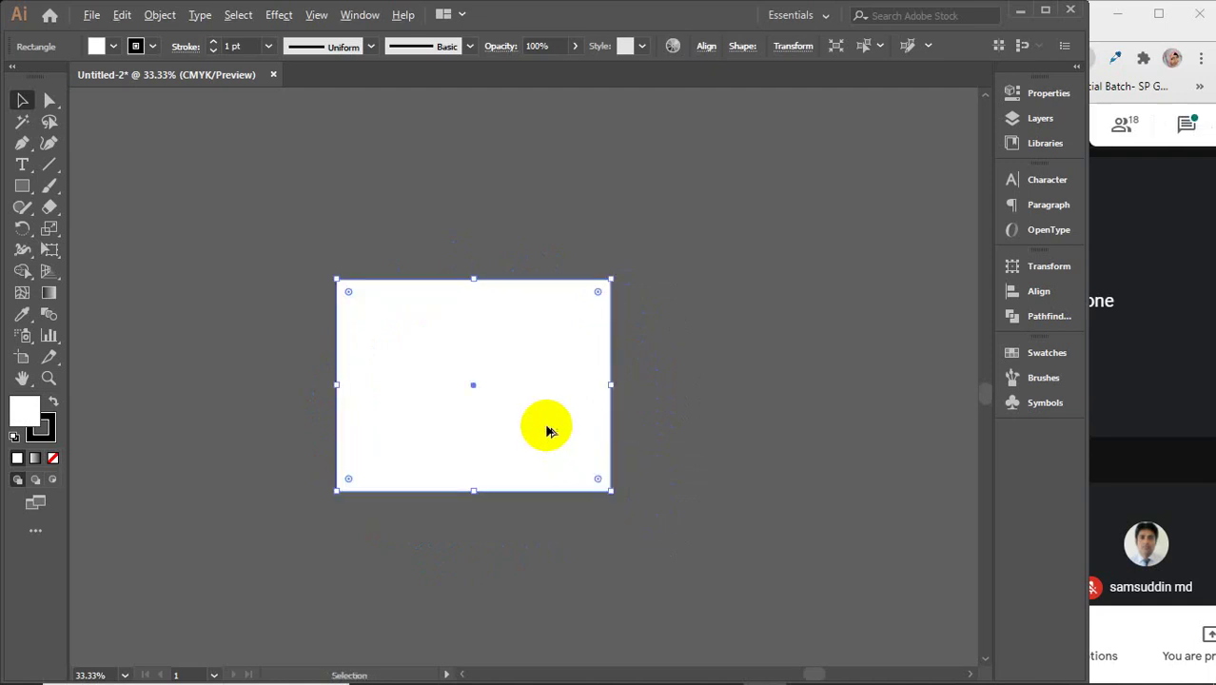
- Offset the landscape rectangle's path outward by 0.125 in for the bleed, keeping miter joins
scroll(547, 432, up, 1)
drag(538, 382, 677, 397)
key(space)
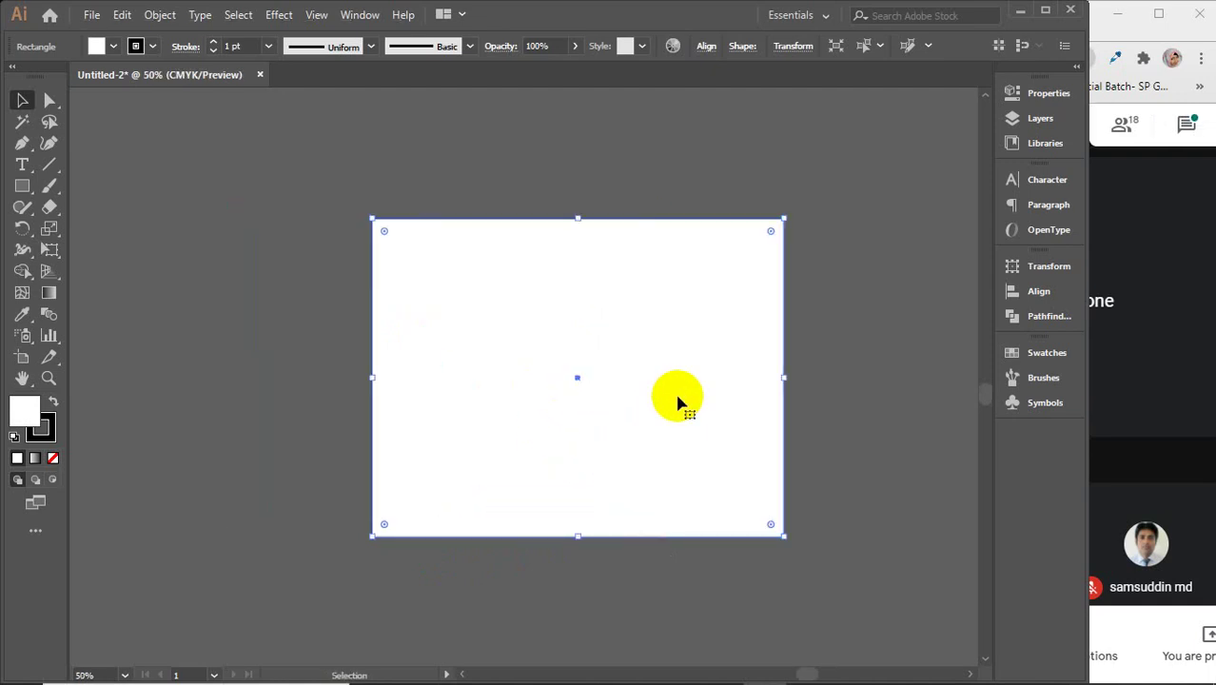
click(169, 17)
mouse_move(271, 435)
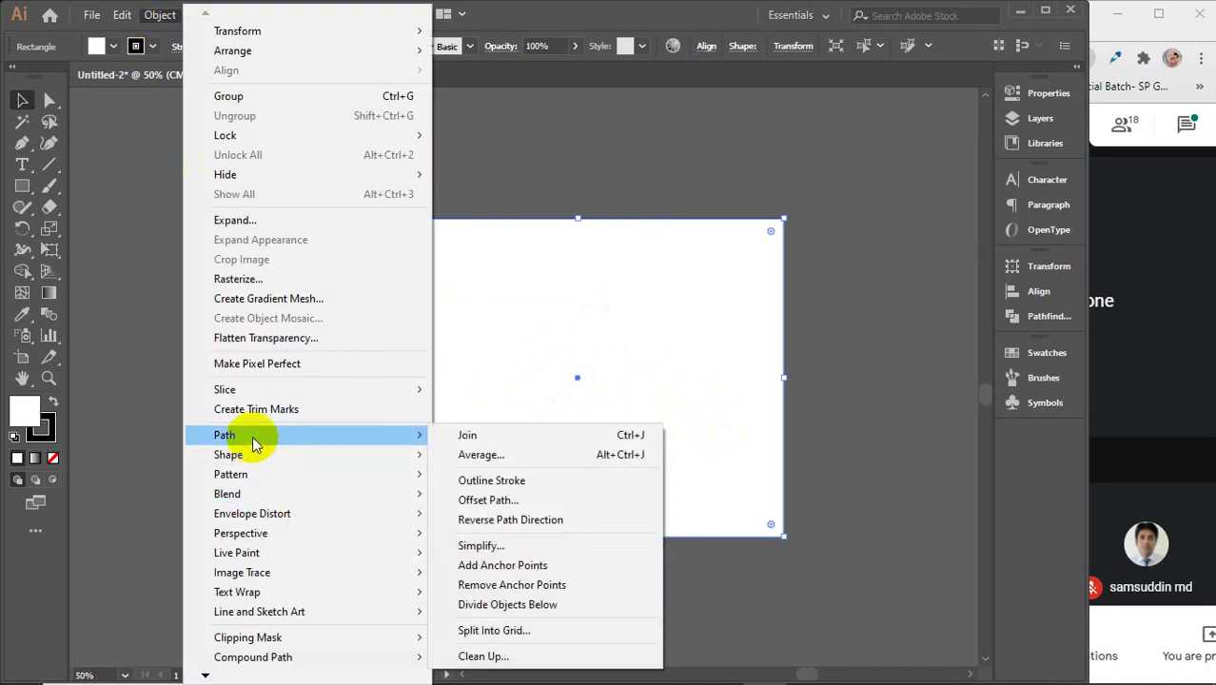
click(538, 500)
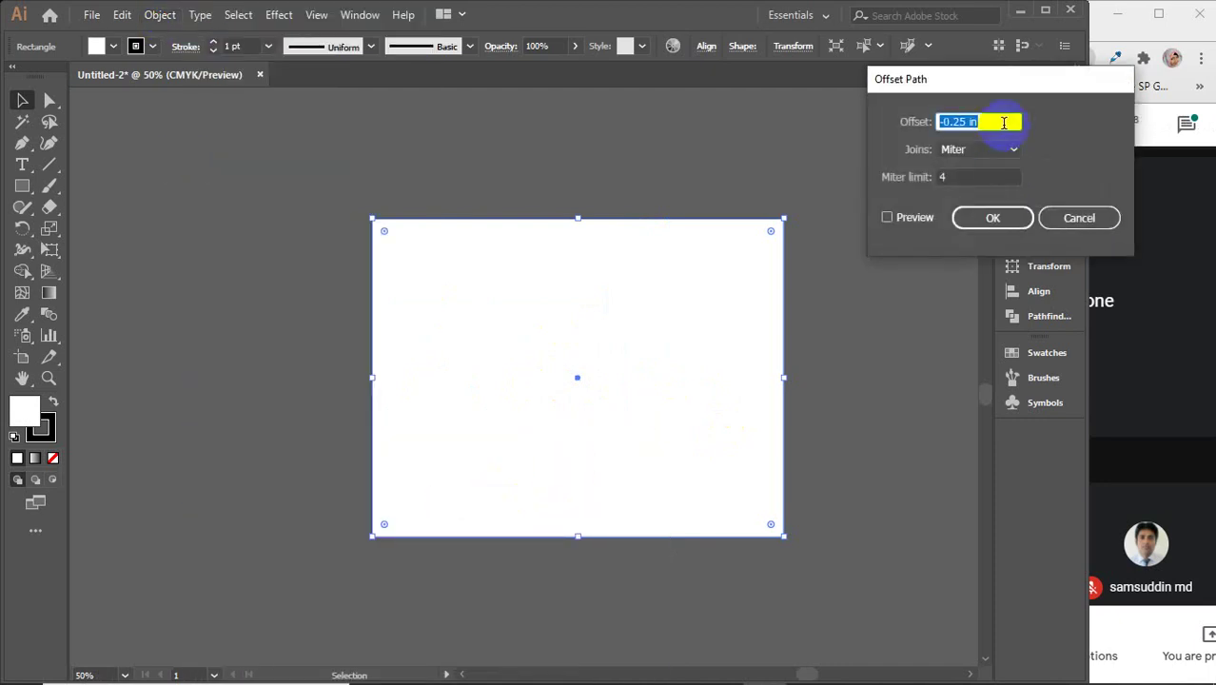
drag(939, 122, 980, 121)
text(.125)
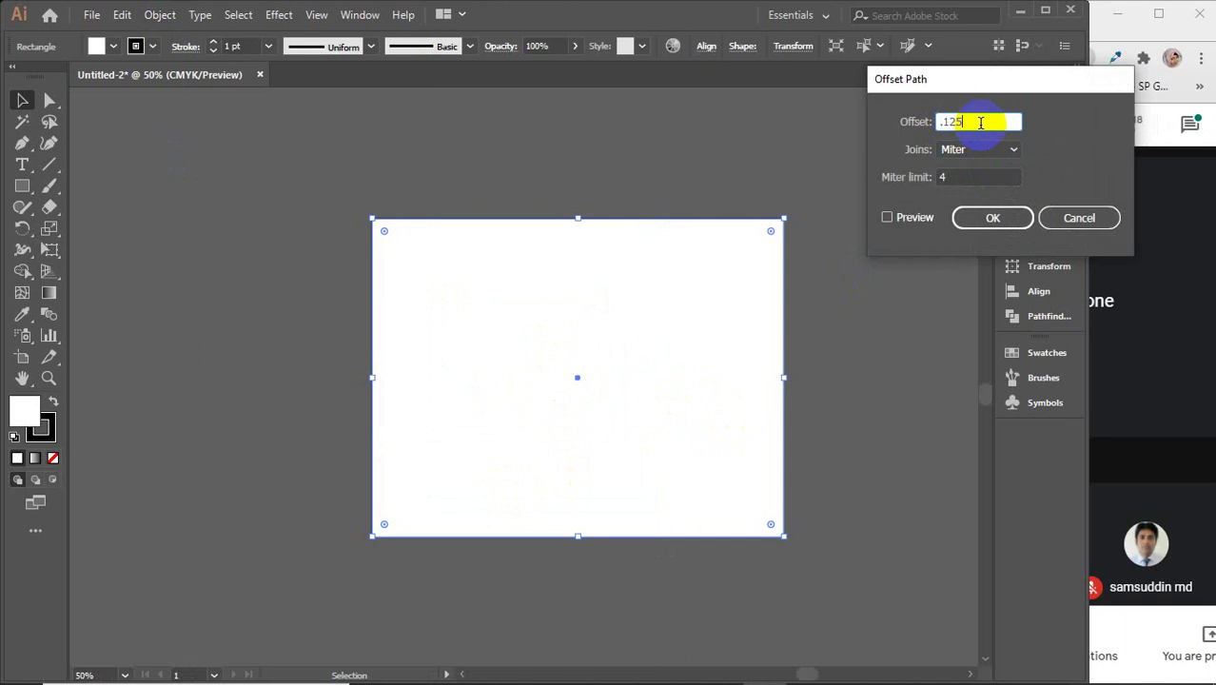
click(959, 180)
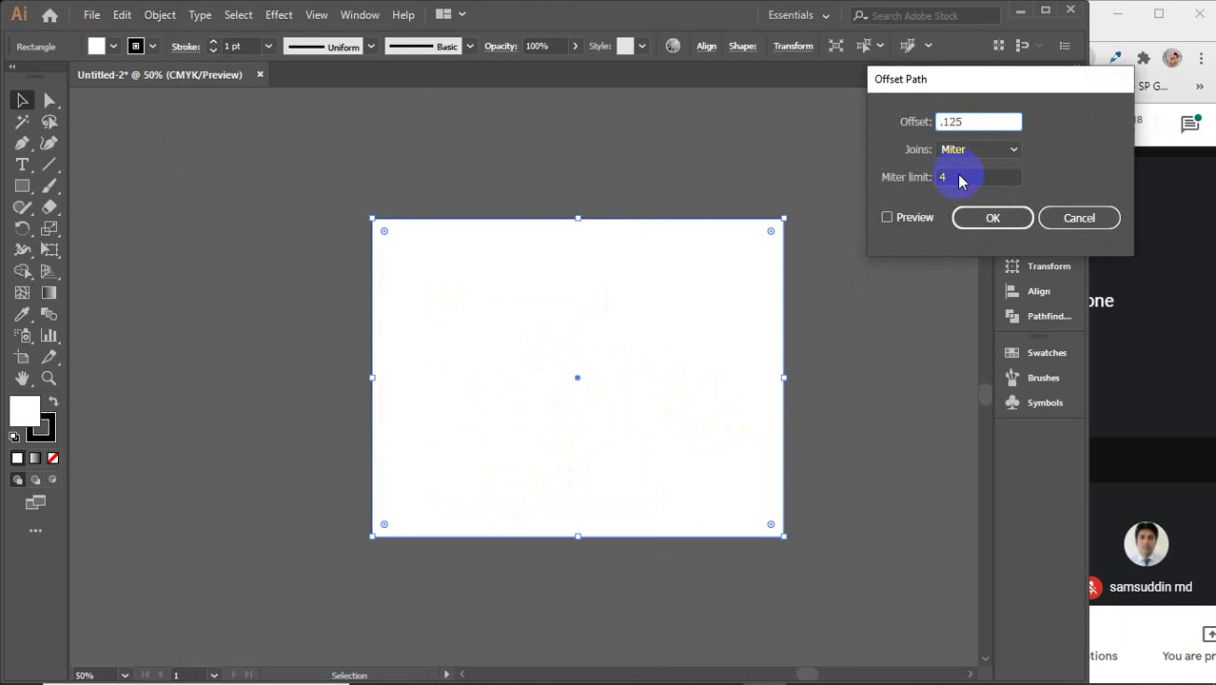
click(906, 216)
click(905, 217)
click(985, 218)
- Fill the outer bleed rectangle with yellow and select the inner white rectangle
click(540, 244)
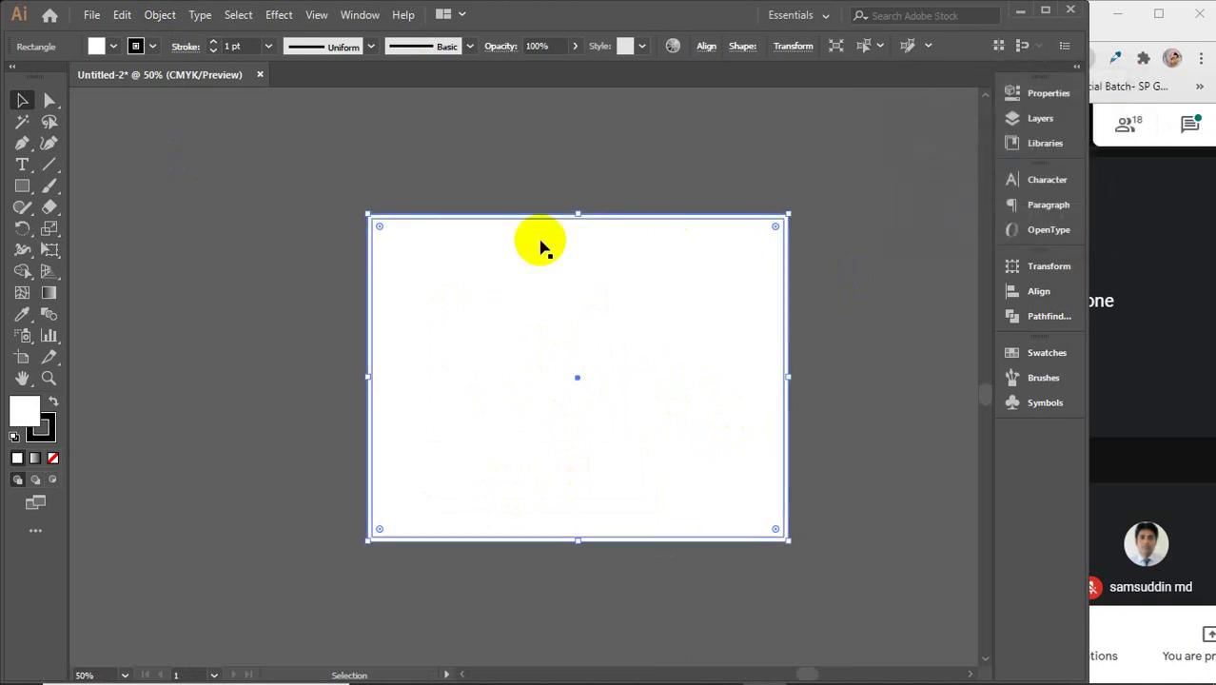
click(113, 45)
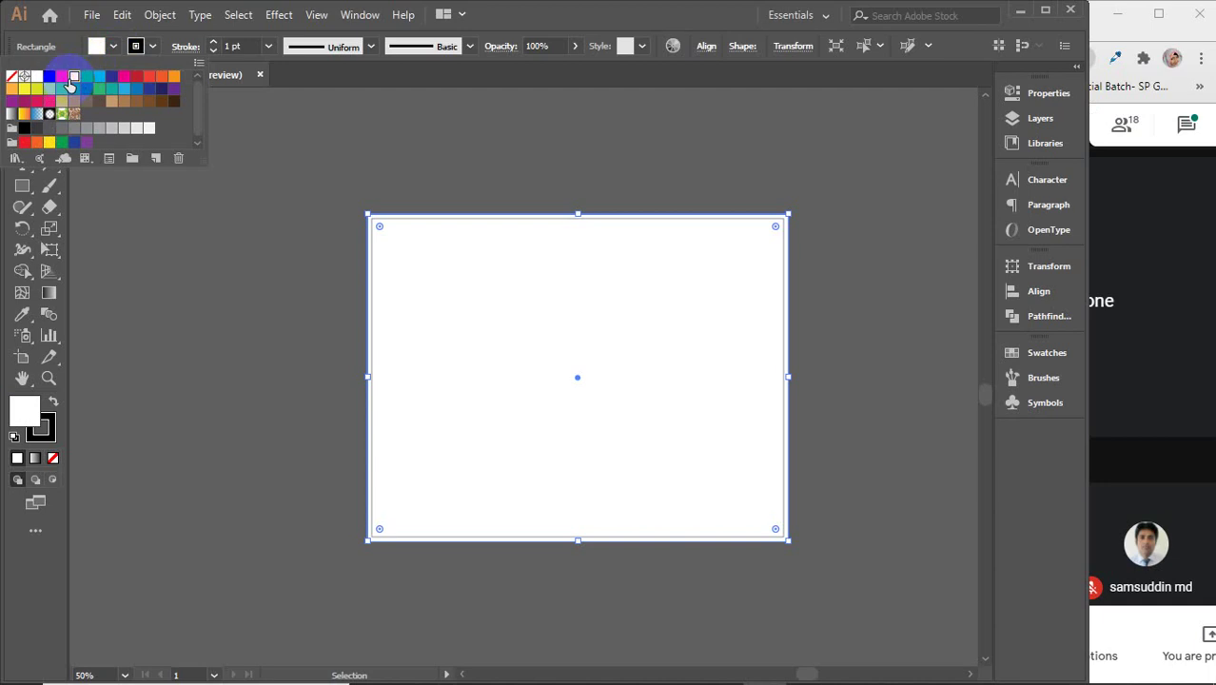
click(36, 88)
key(a)
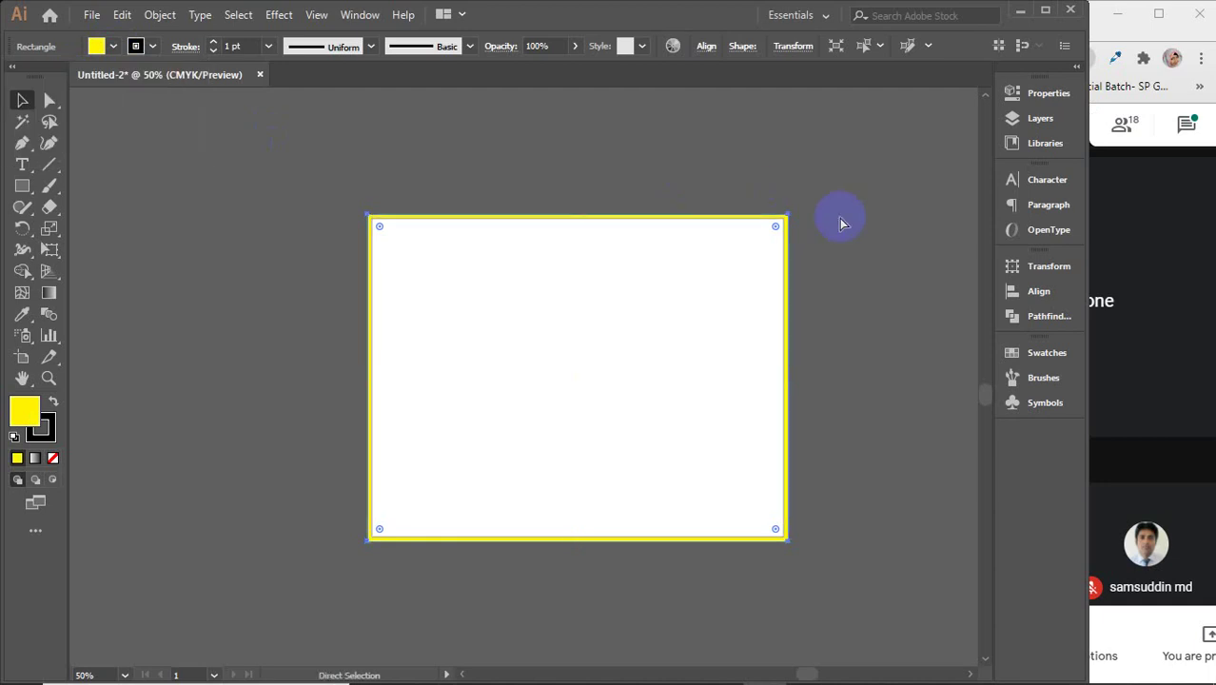
click(839, 224)
key(v)
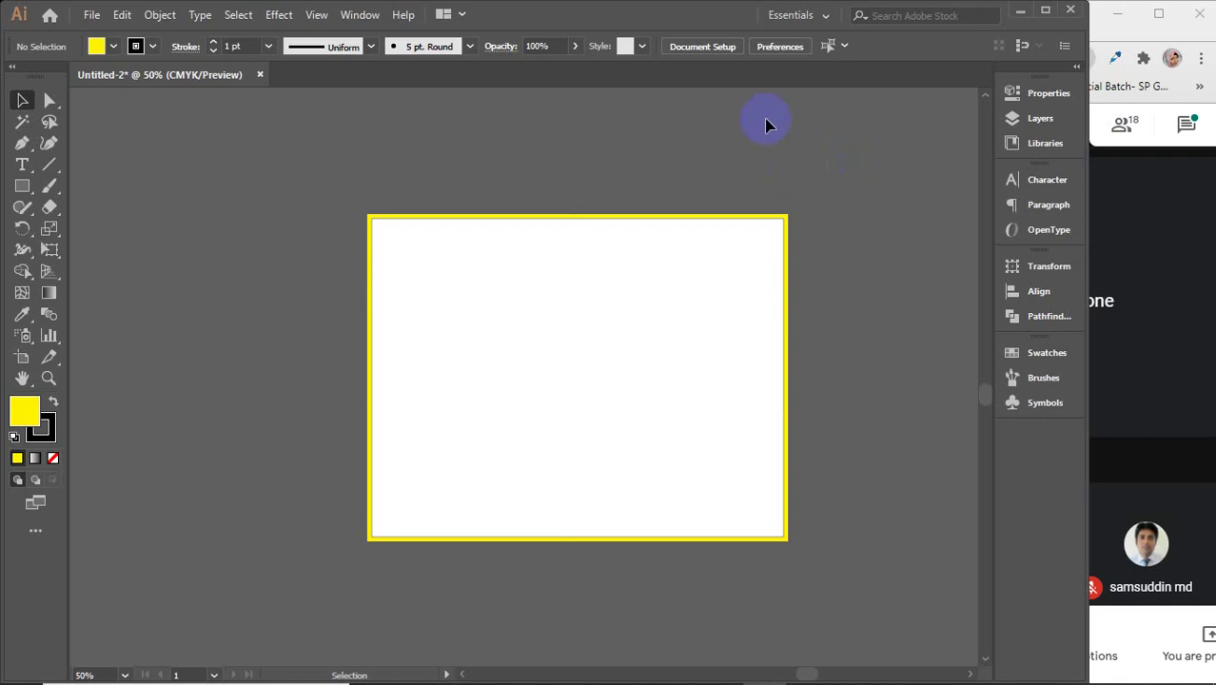
click(538, 275)
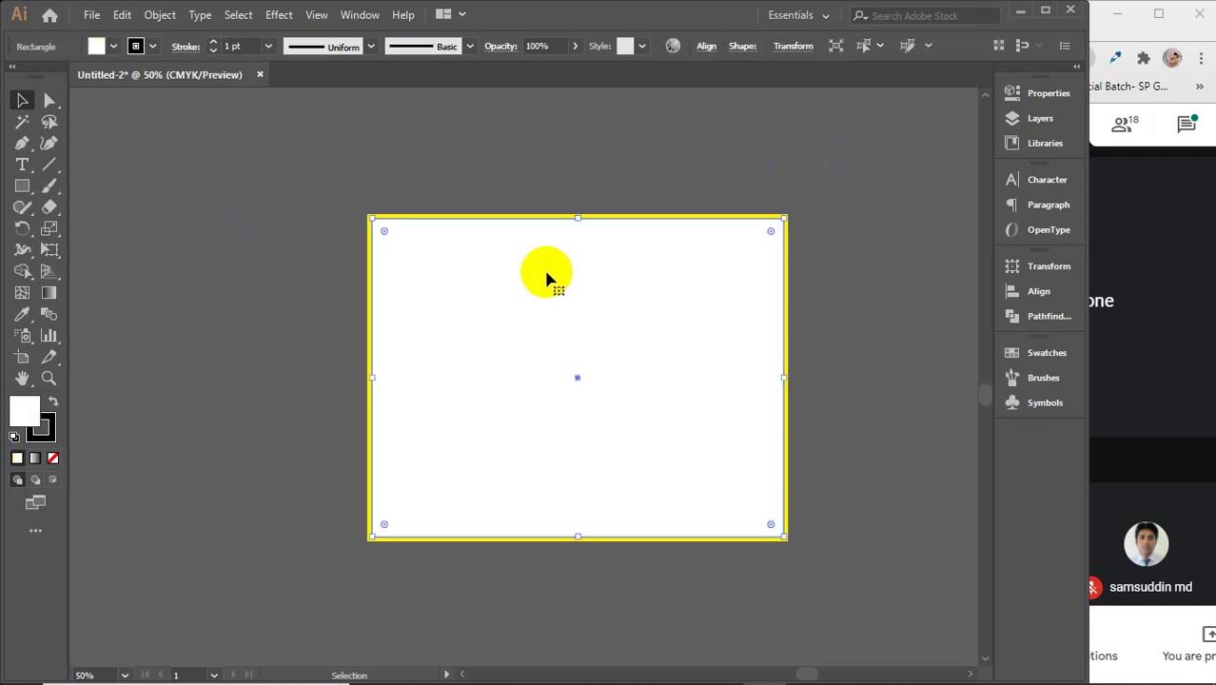
click(163, 16)
mouse_move(275, 437)
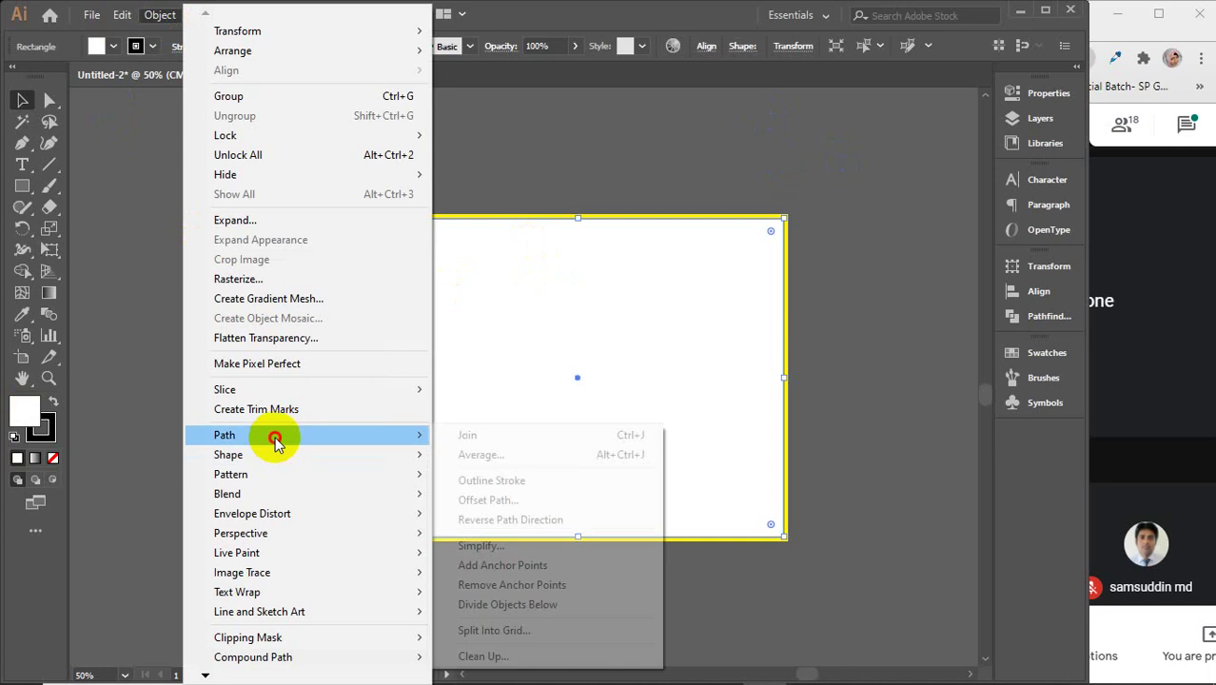
click(1113, 513)
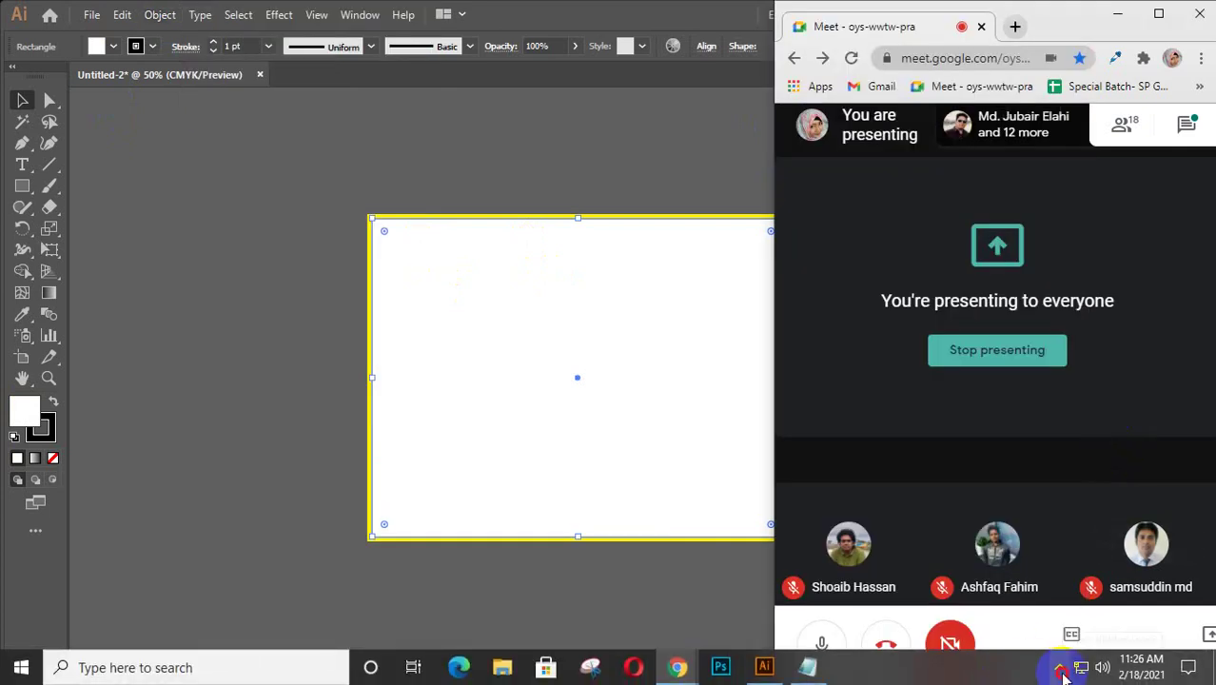
click(195, 92)
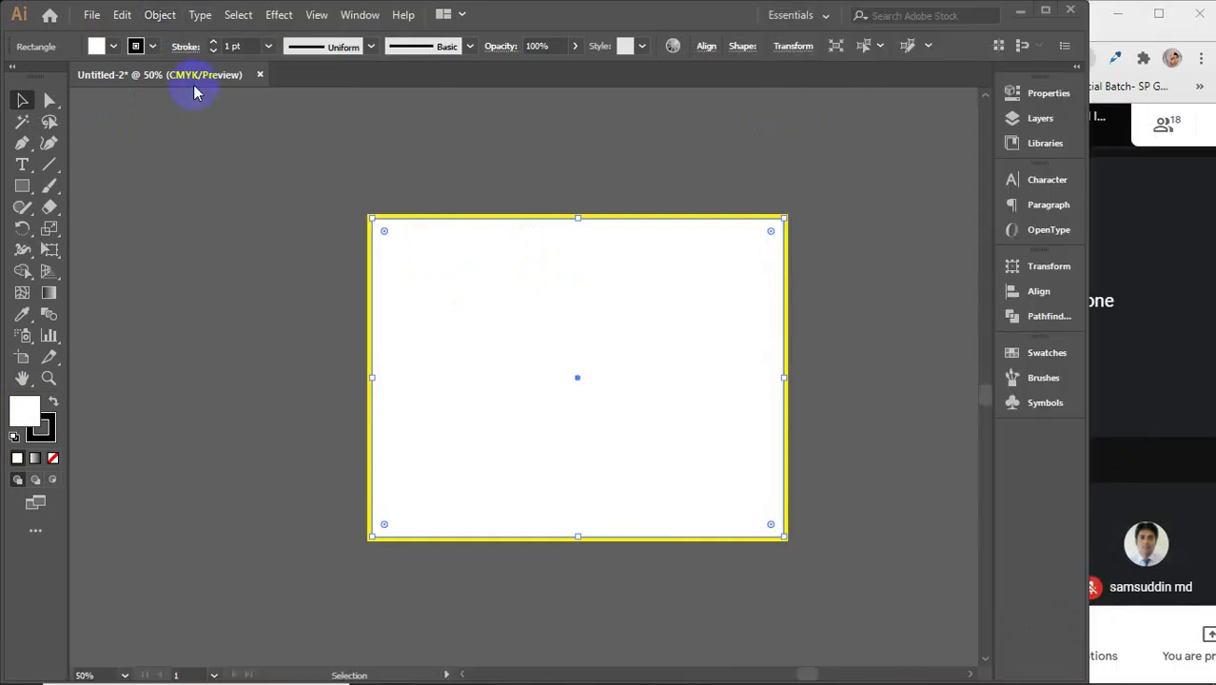
- Split the inner white rectangle into a grid of one row and three equal columns with a 0 in gutter
click(154, 17)
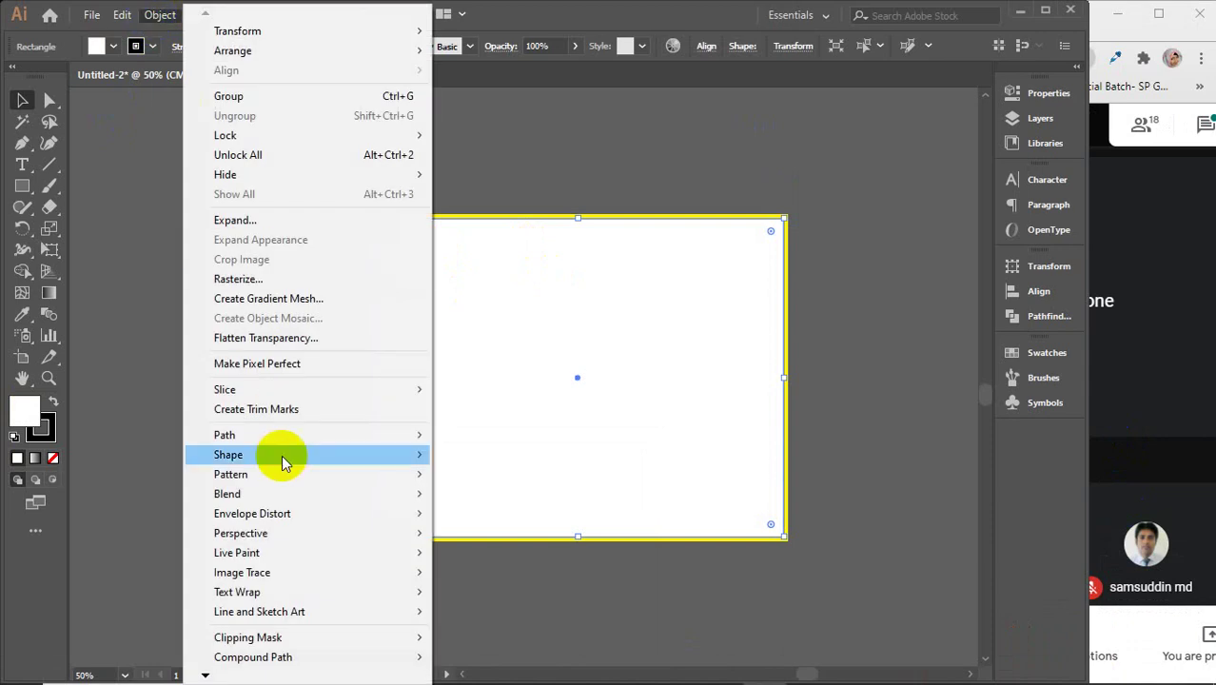
mouse_move(258, 435)
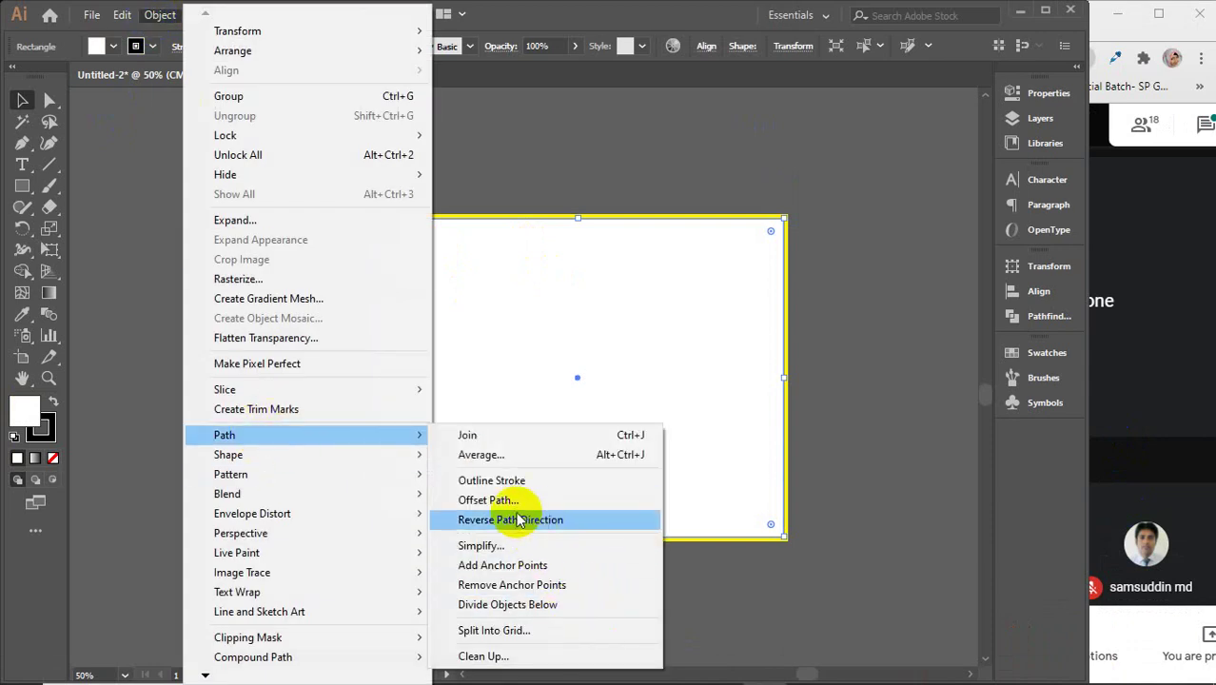
click(493, 631)
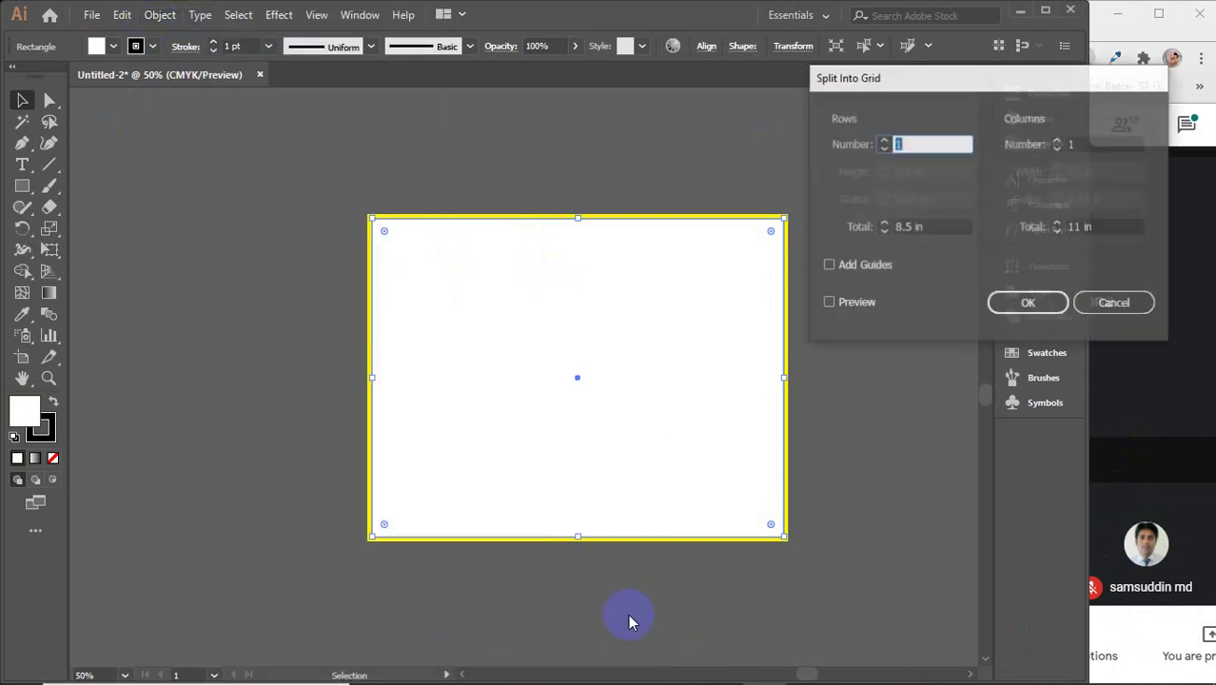
click(853, 313)
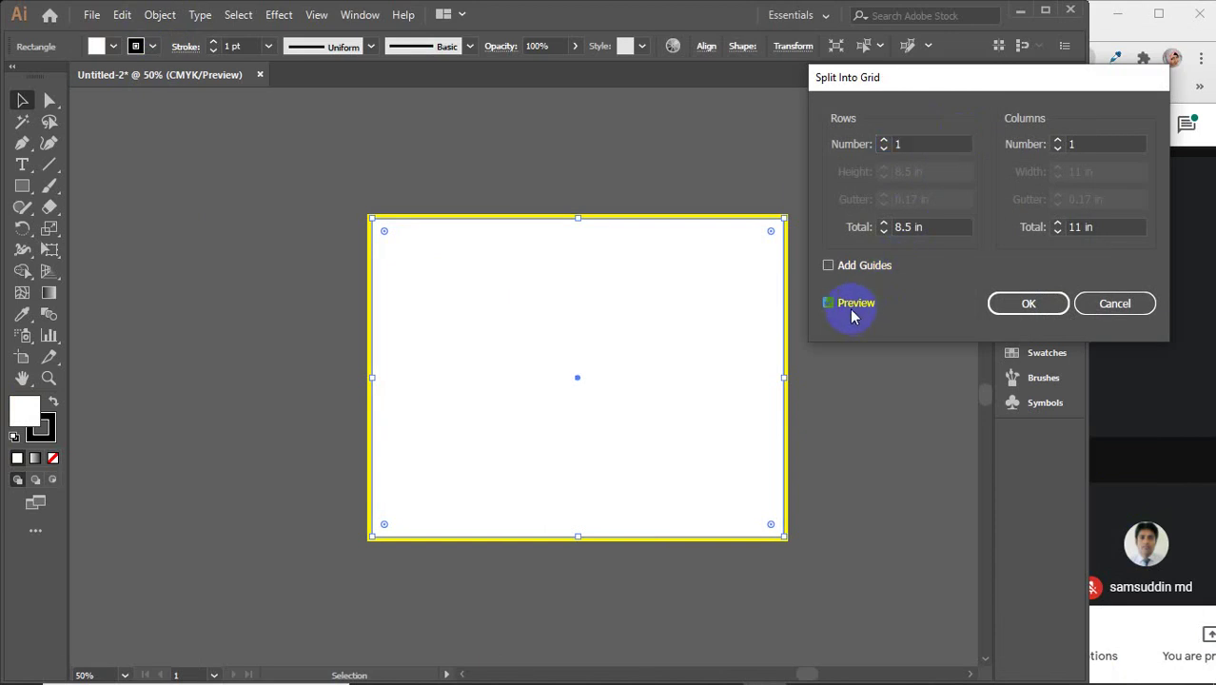
click(1101, 144)
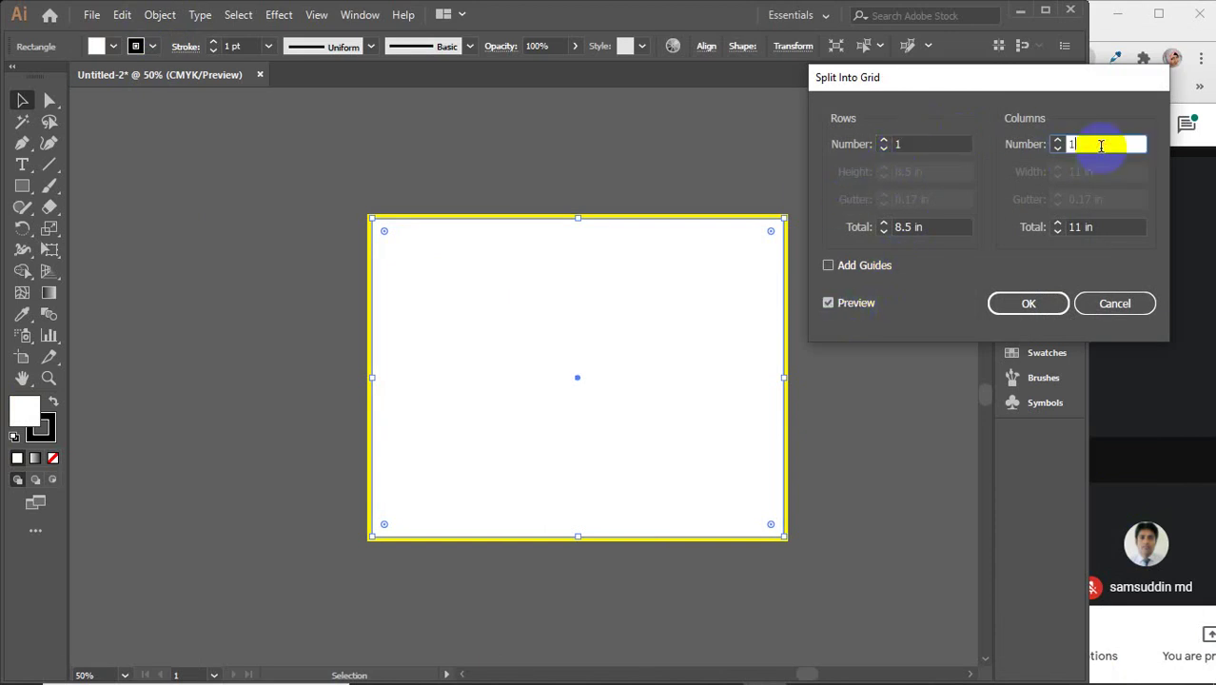
key(Up)
key(Up)
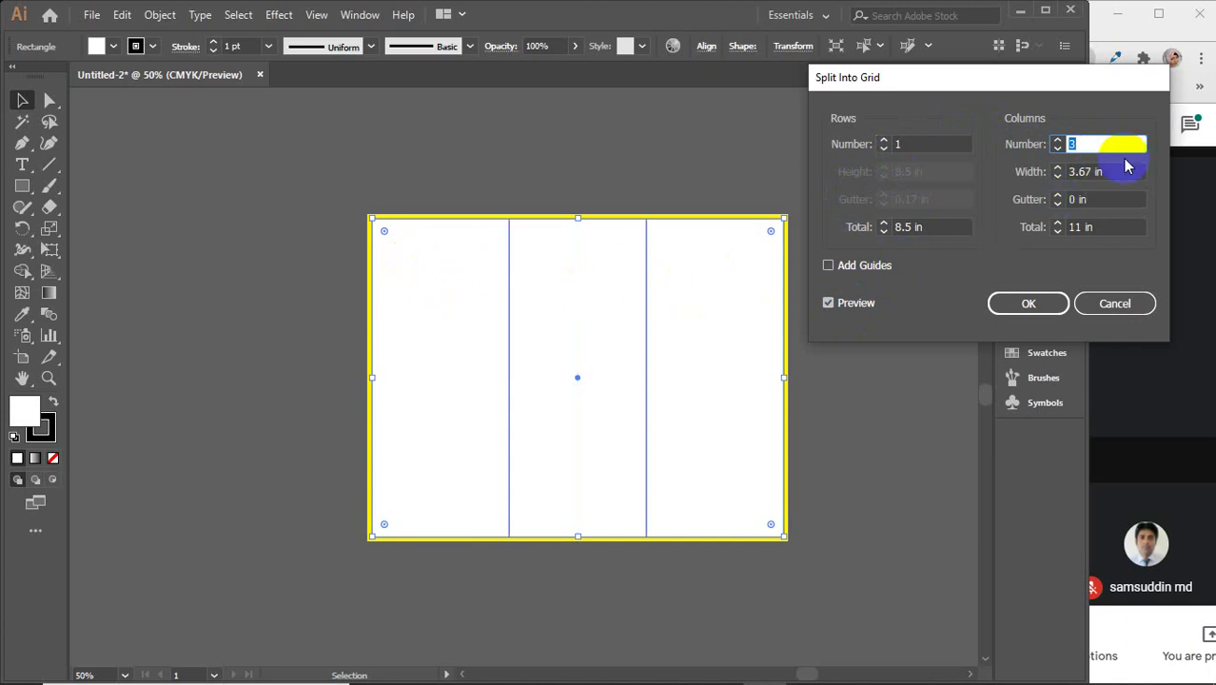
click(1041, 309)
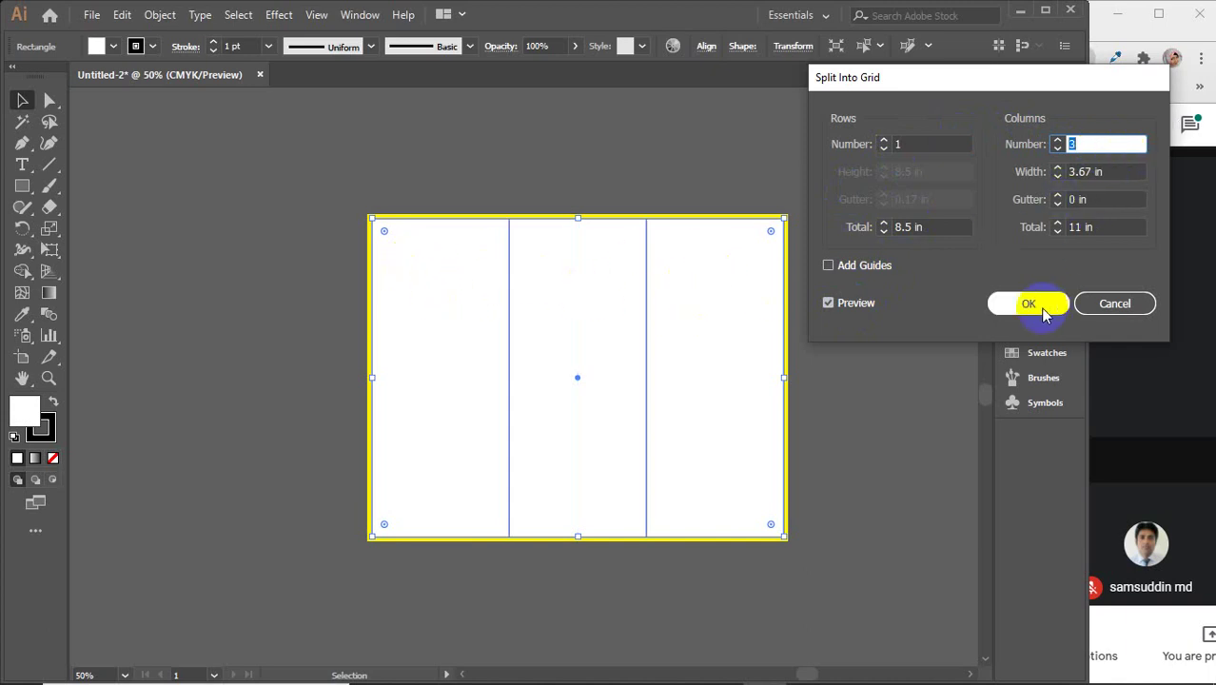
click(1031, 304)
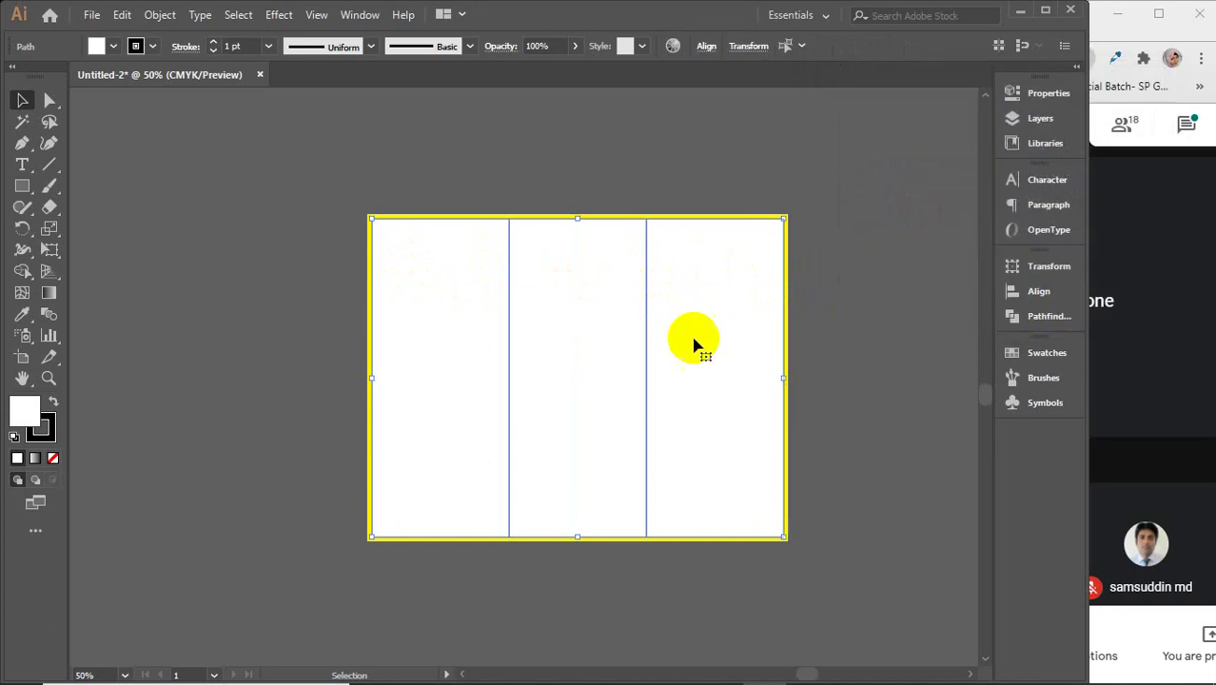
- Begin an inward path offset of -0.125 in on the three panels, with miter joins and the preview turned on
click(159, 14)
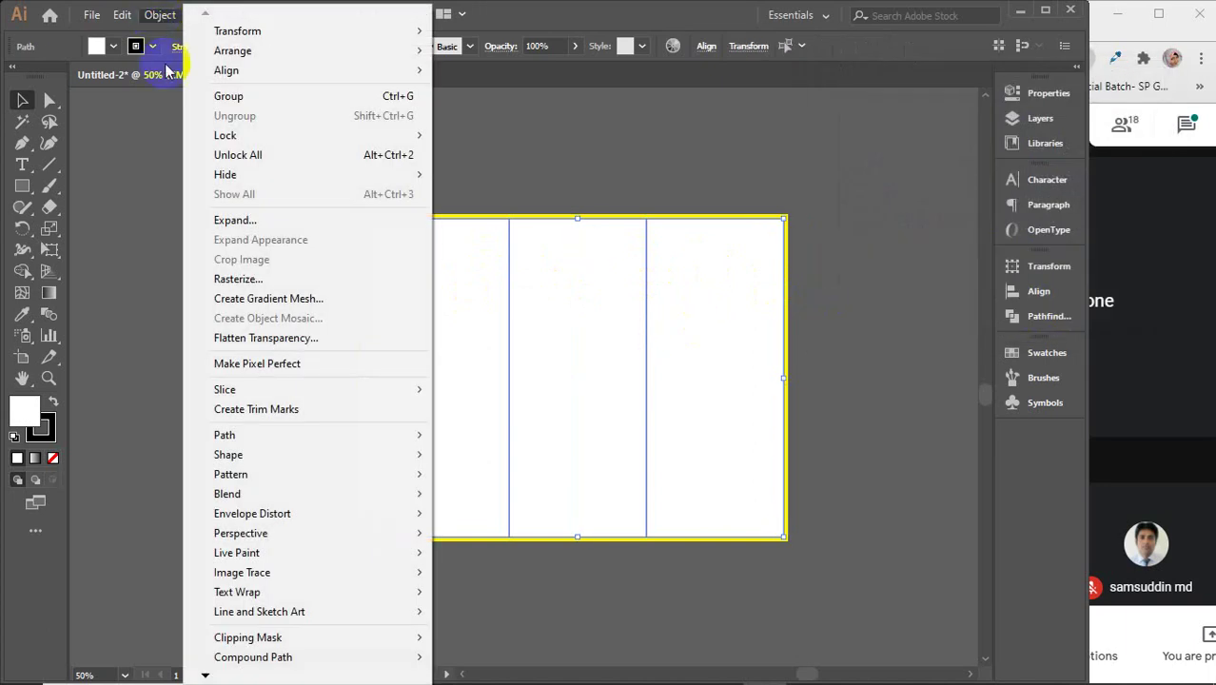
mouse_move(245, 435)
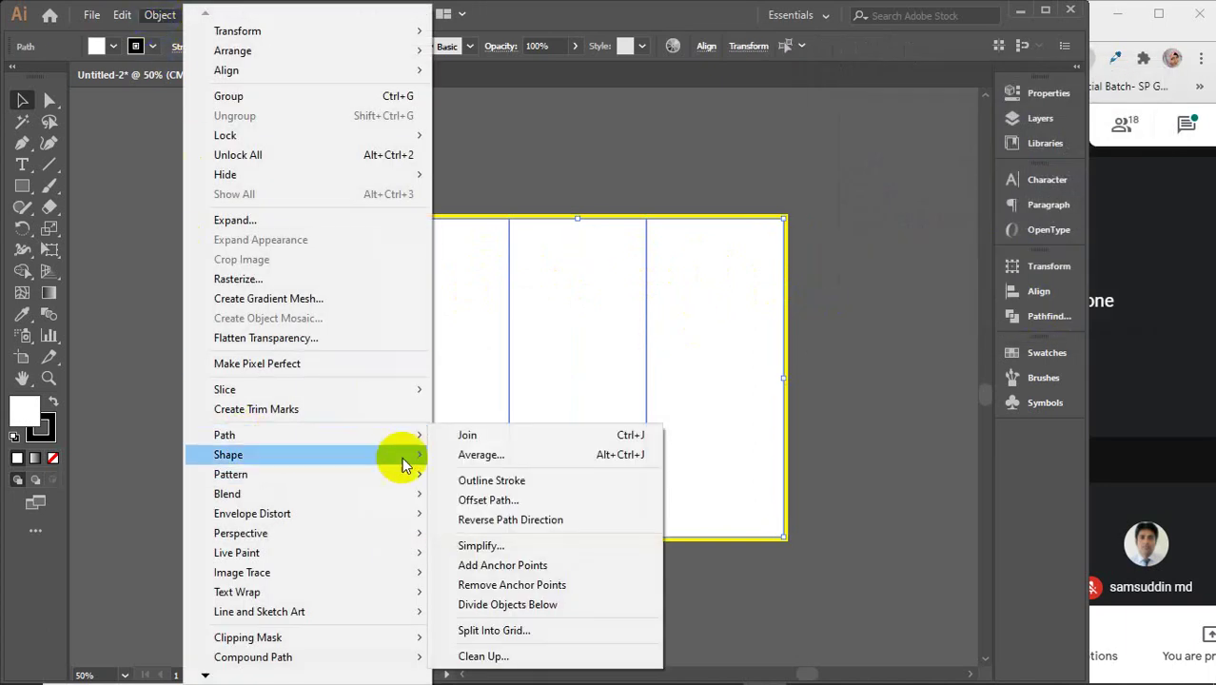
click(524, 500)
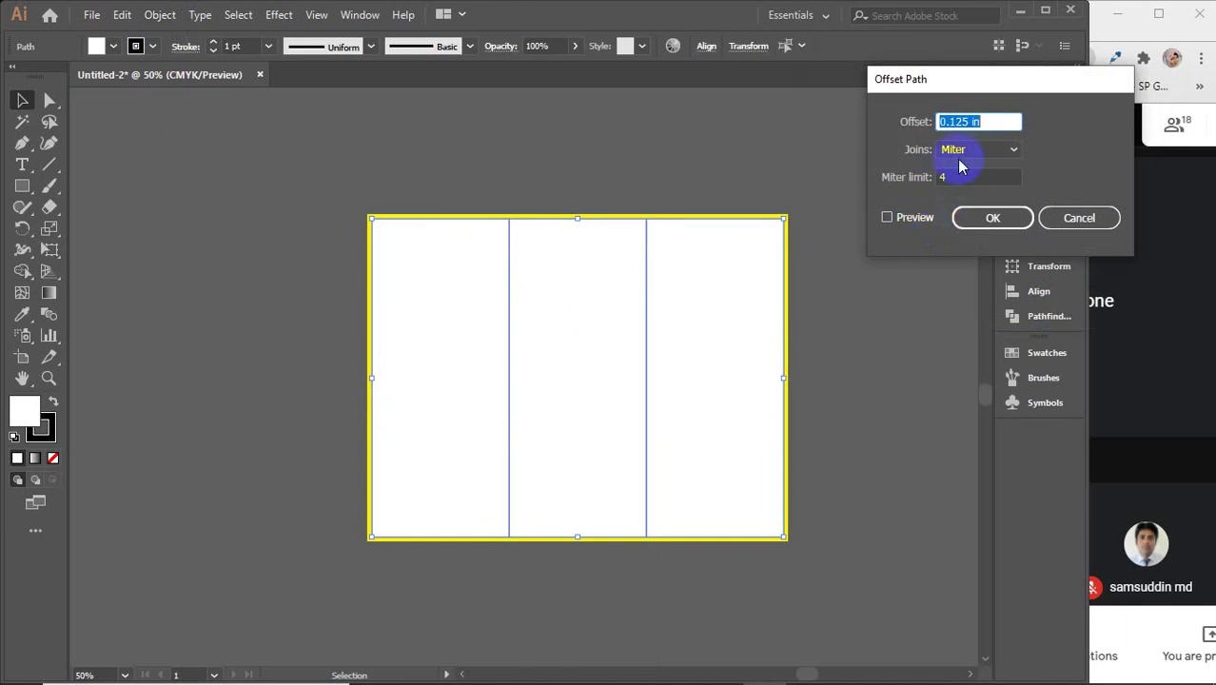
click(941, 122)
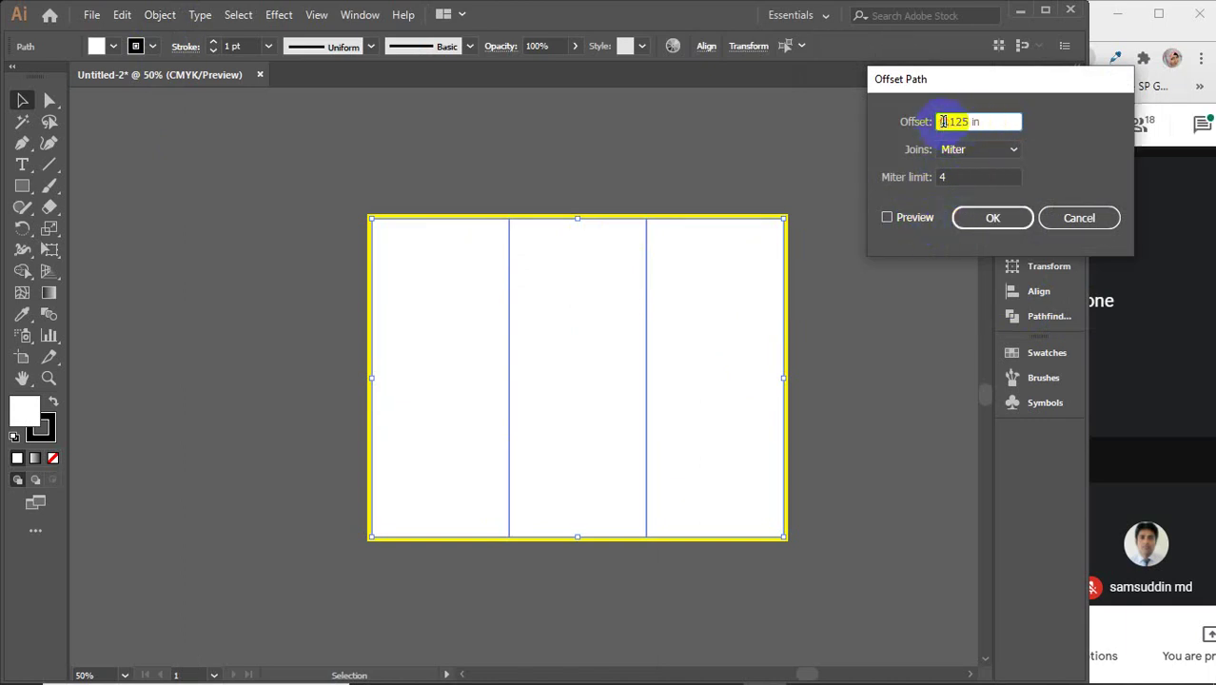
text(-)
click(904, 220)
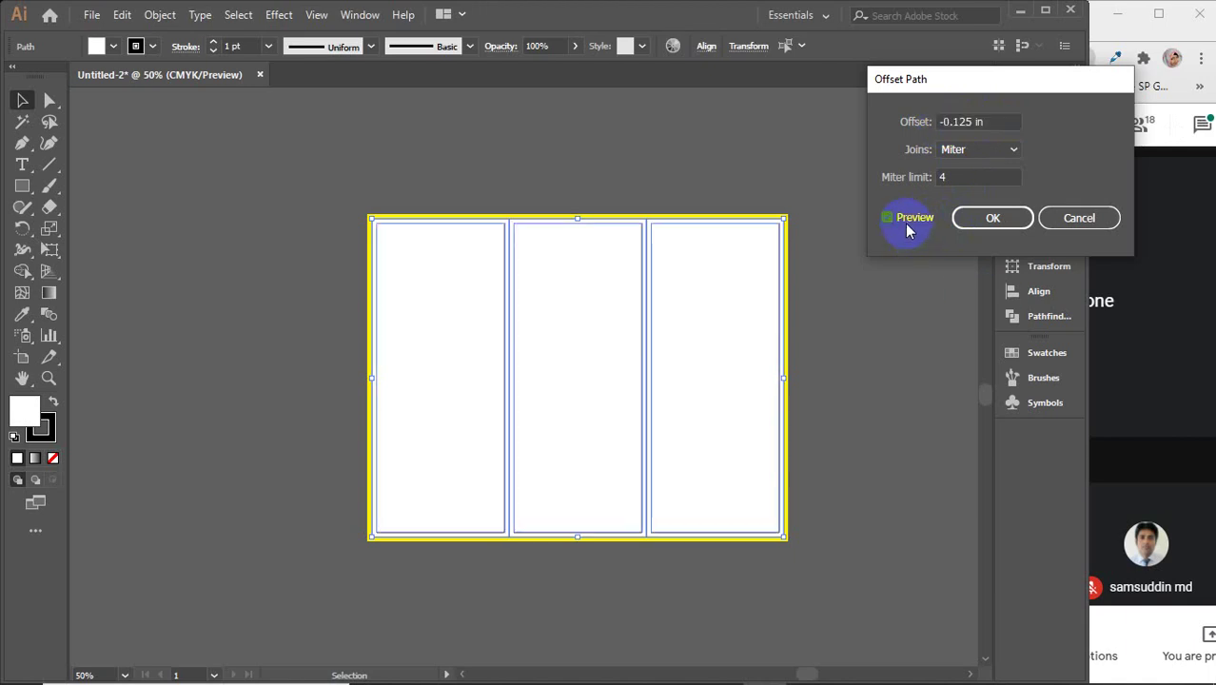
- Try offsets of -0.25 in and -0.5 in on the three panels, and return the value to -0.125 in
click(994, 122)
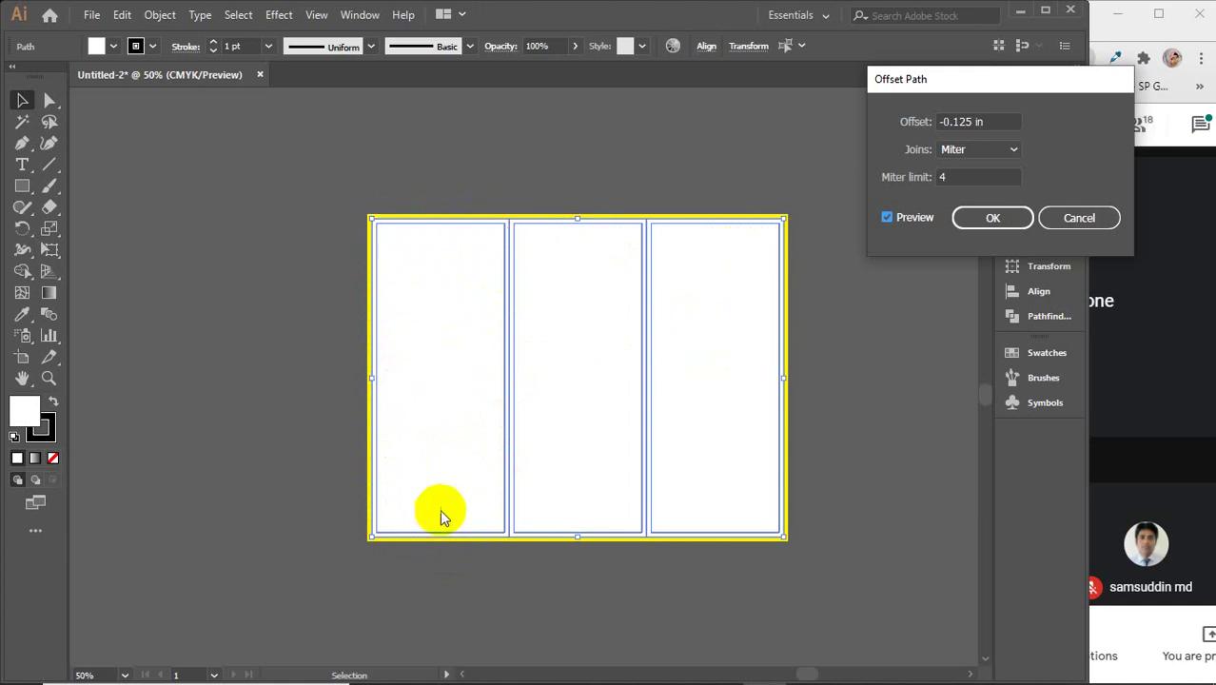
click(996, 122)
key(Down)
key(Down)
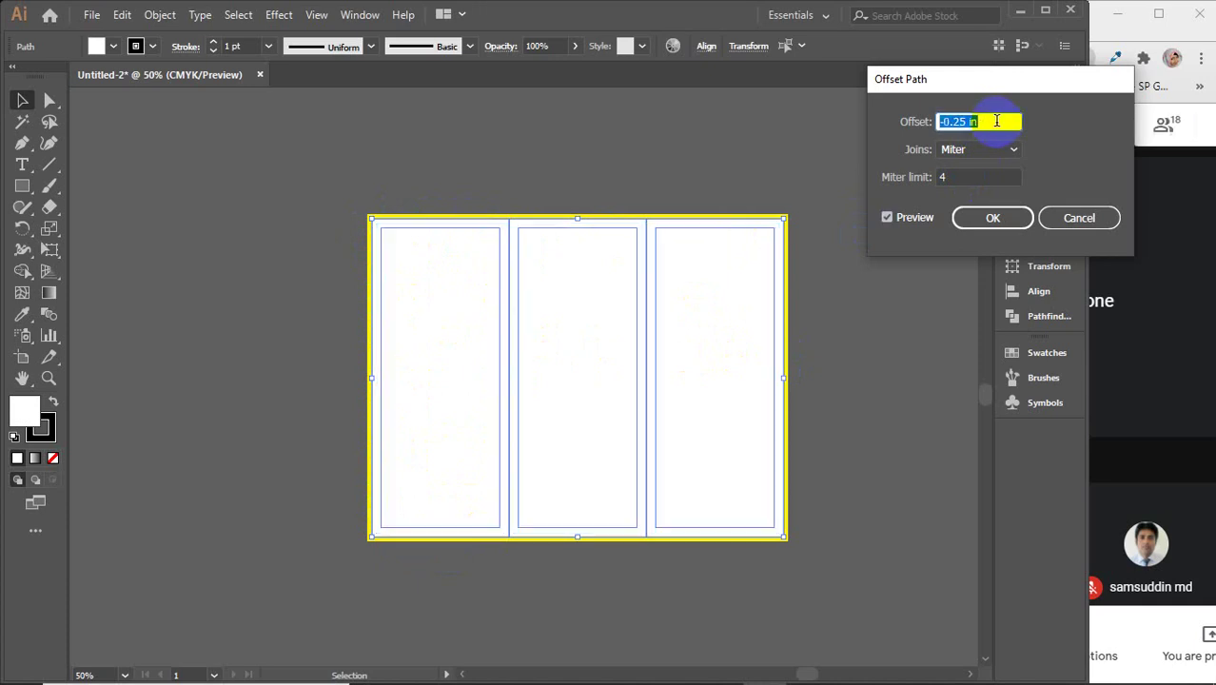
key(Down)
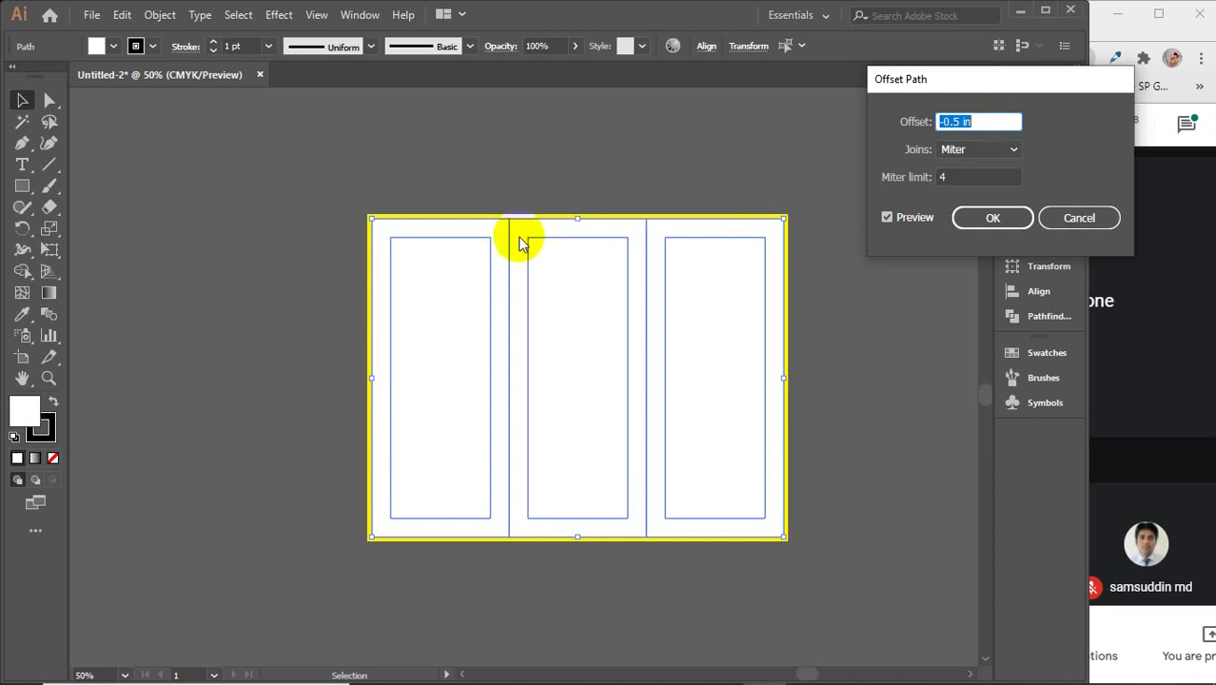
click(989, 121)
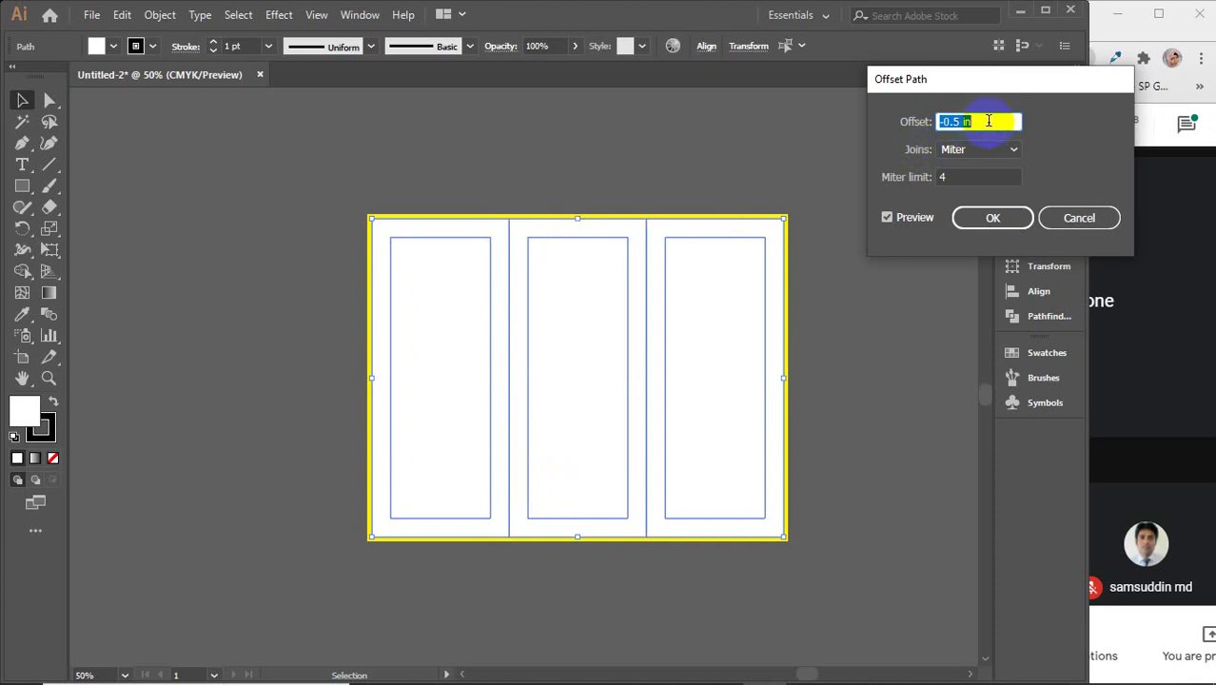
key(Up)
key(Up)
key(Up)
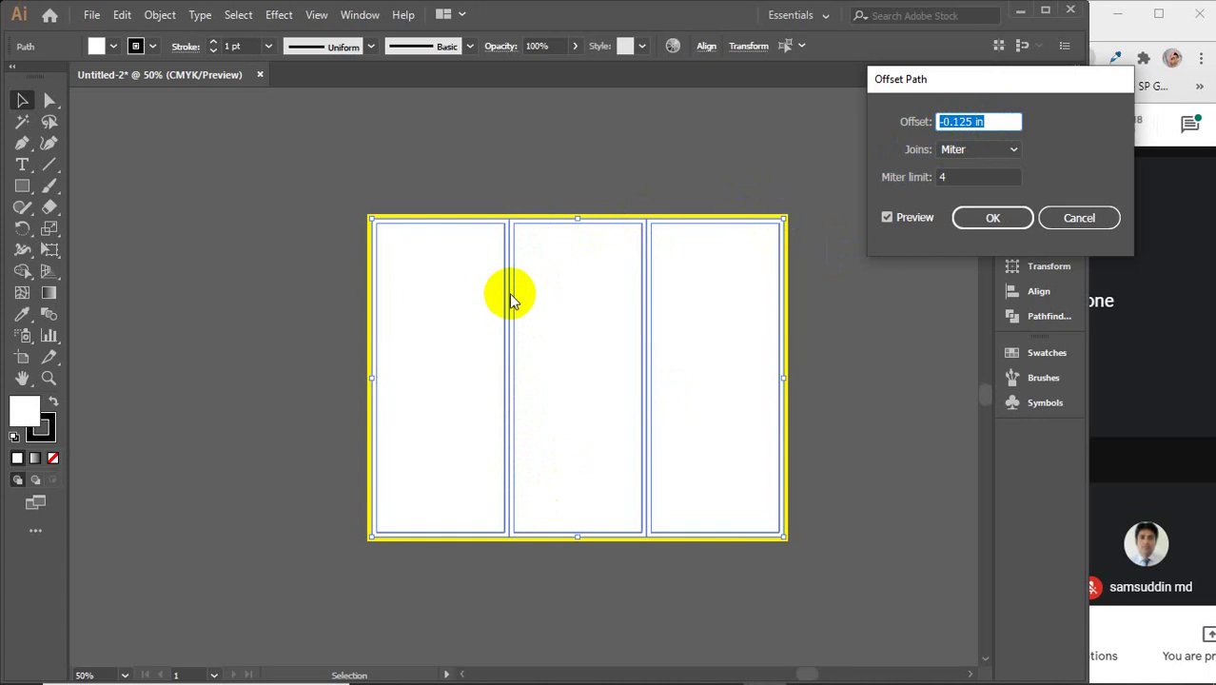
- Apply a -0.25 in offset to the three panels and convert the resulting inset paths into margin guides
text(-0.25)
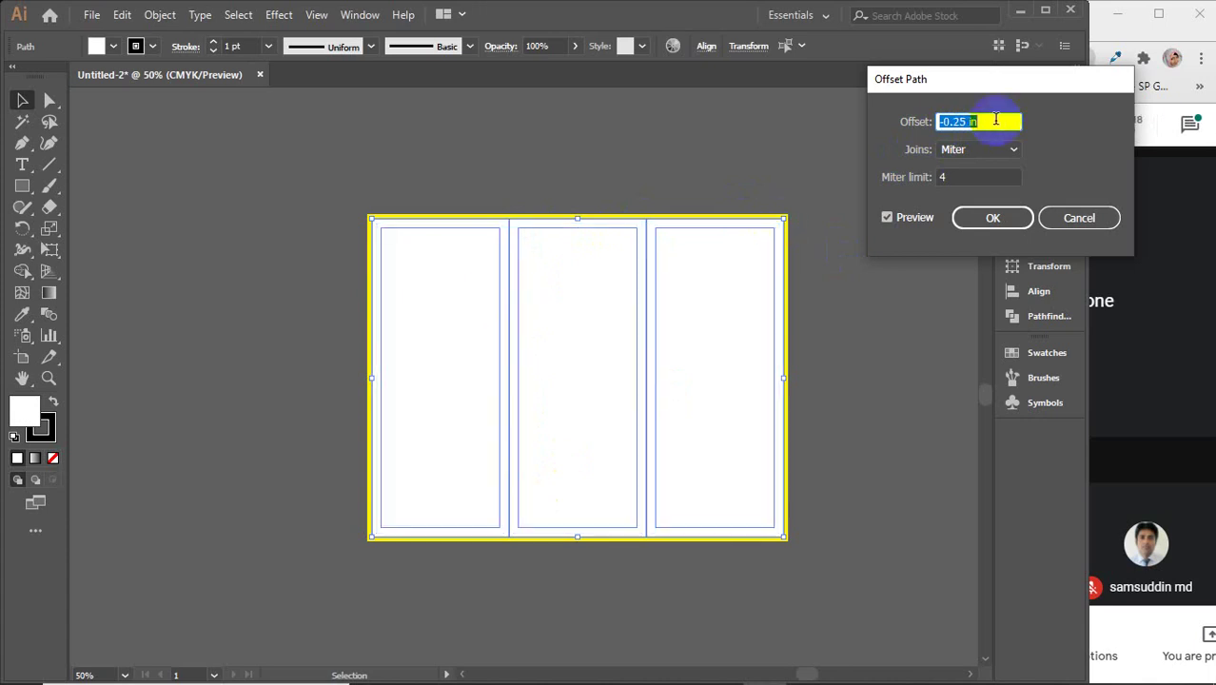
click(984, 220)
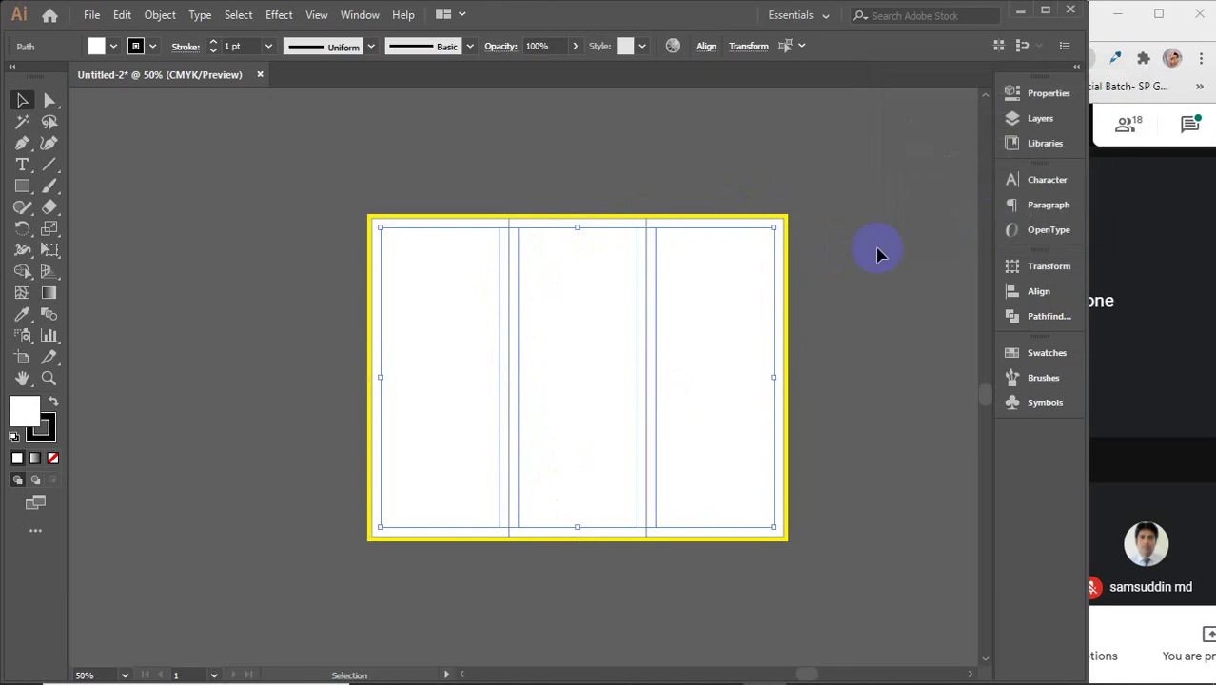
right_click(711, 297)
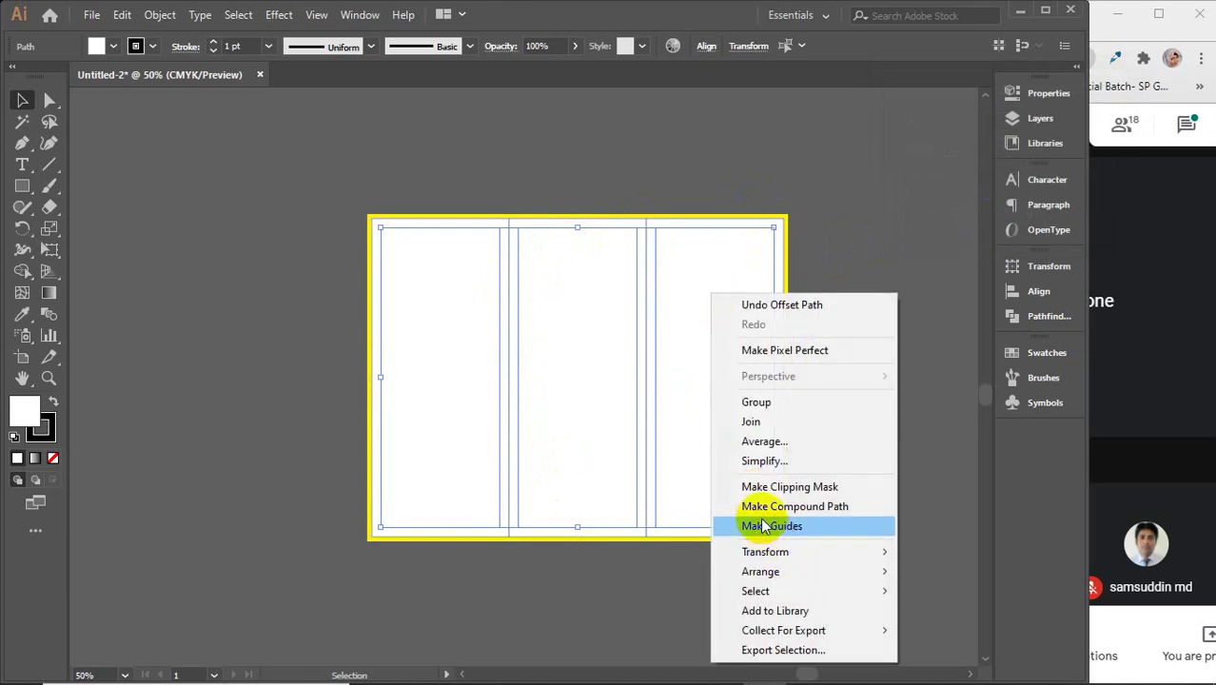
click(758, 526)
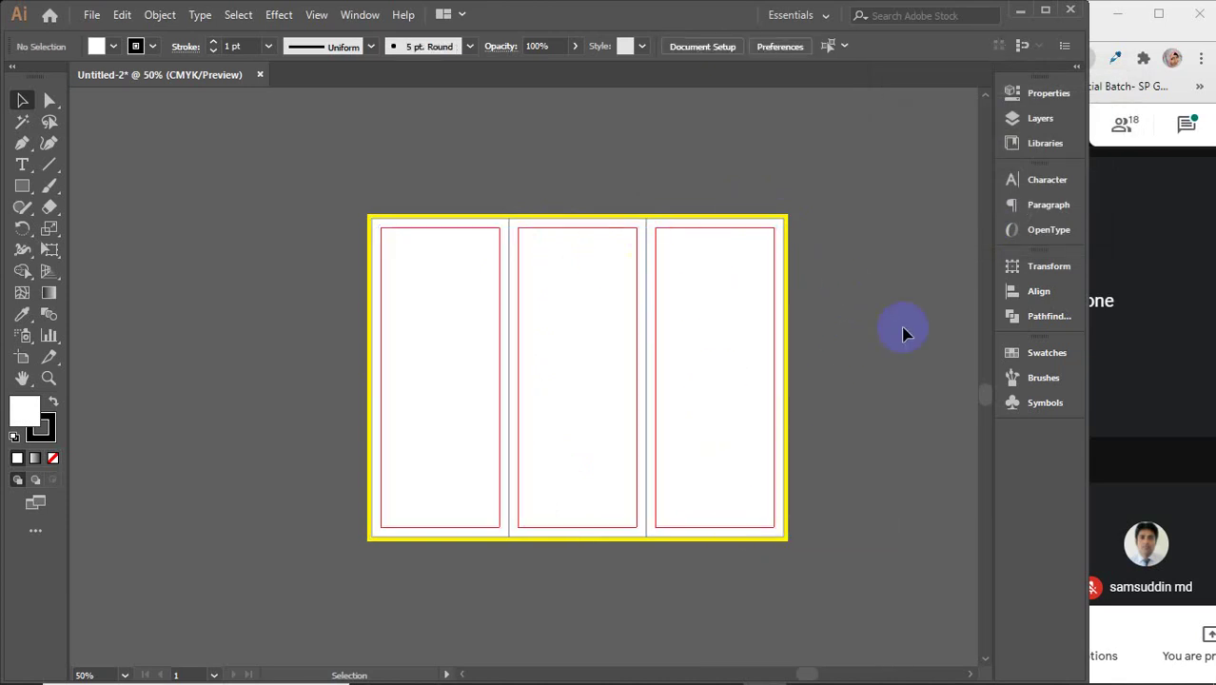
- Duplicate the whole three-panel layout with its bleed and margin guides directly below the original
key(ctrl+a)
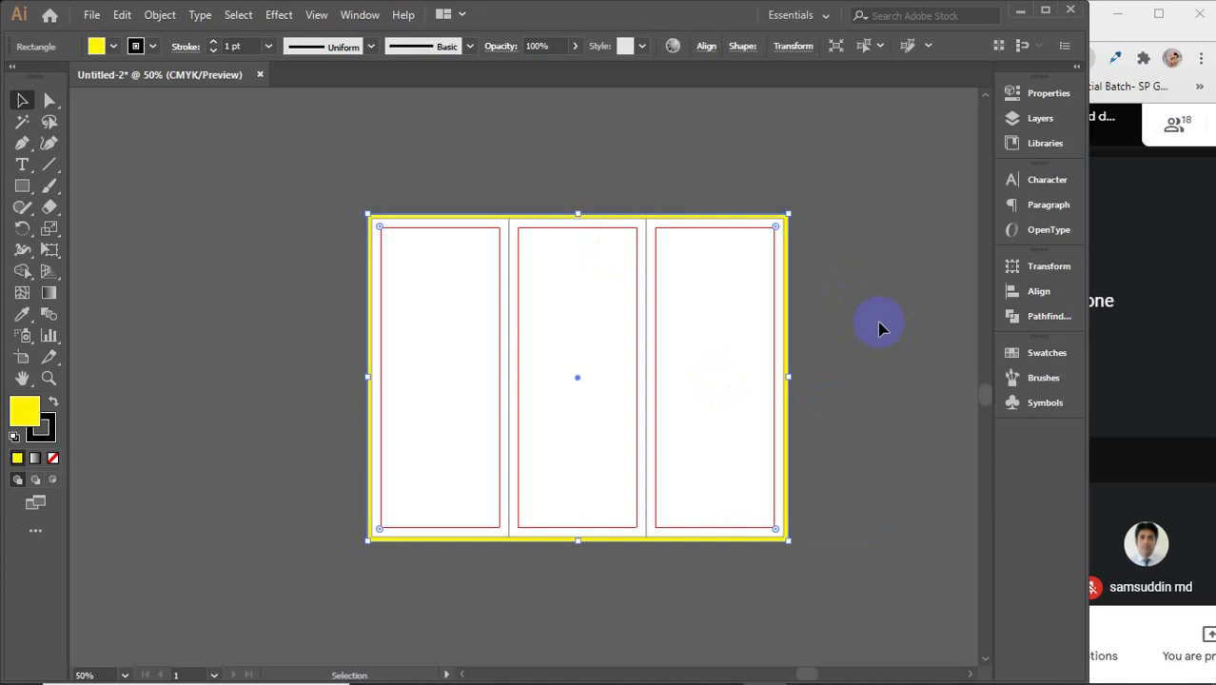
scroll(878, 325, down, 1)
drag(879, 372, 767, 333)
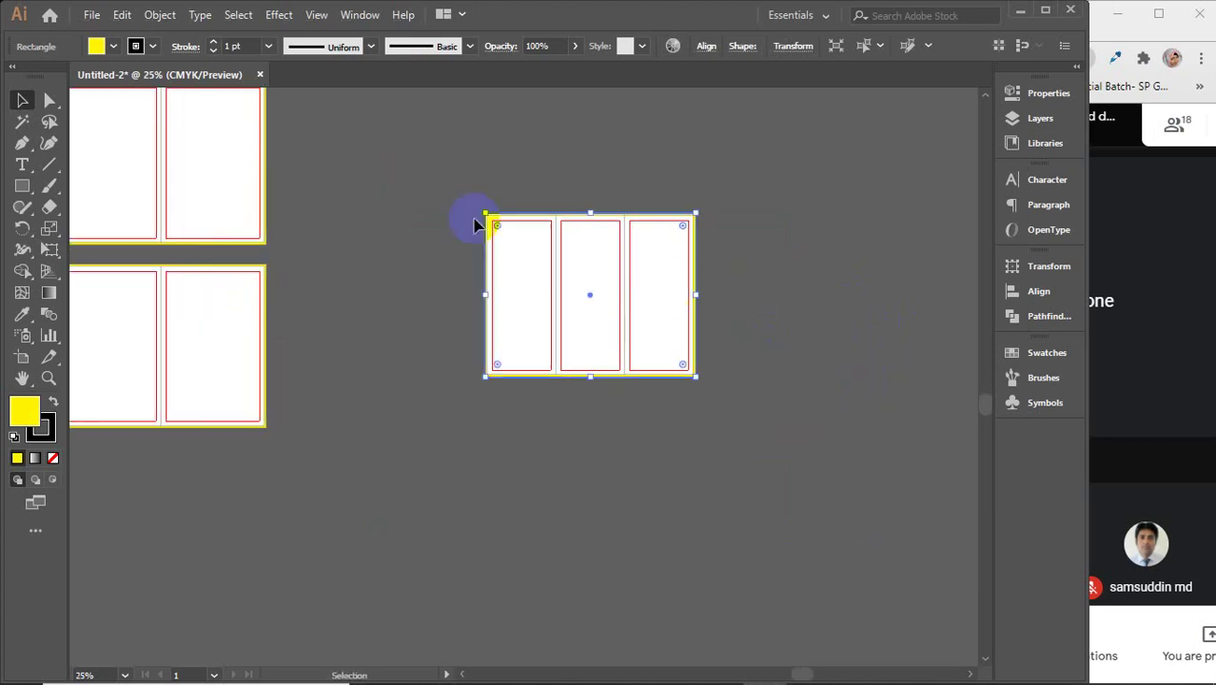
drag(448, 190, 745, 466)
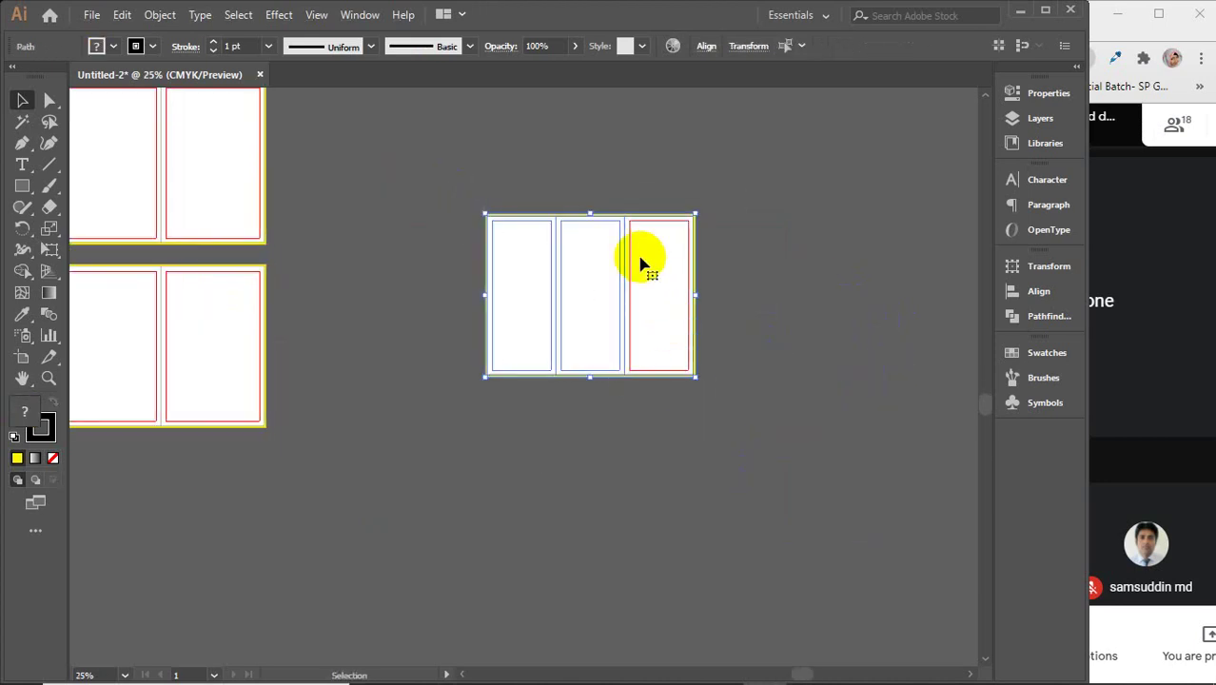
drag(638, 259, 635, 465)
- Move both three-panel layouts together upward and slightly left, beside the two-panel layouts, and deselect them
drag(784, 530, 495, 307)
shift+click(551, 308)
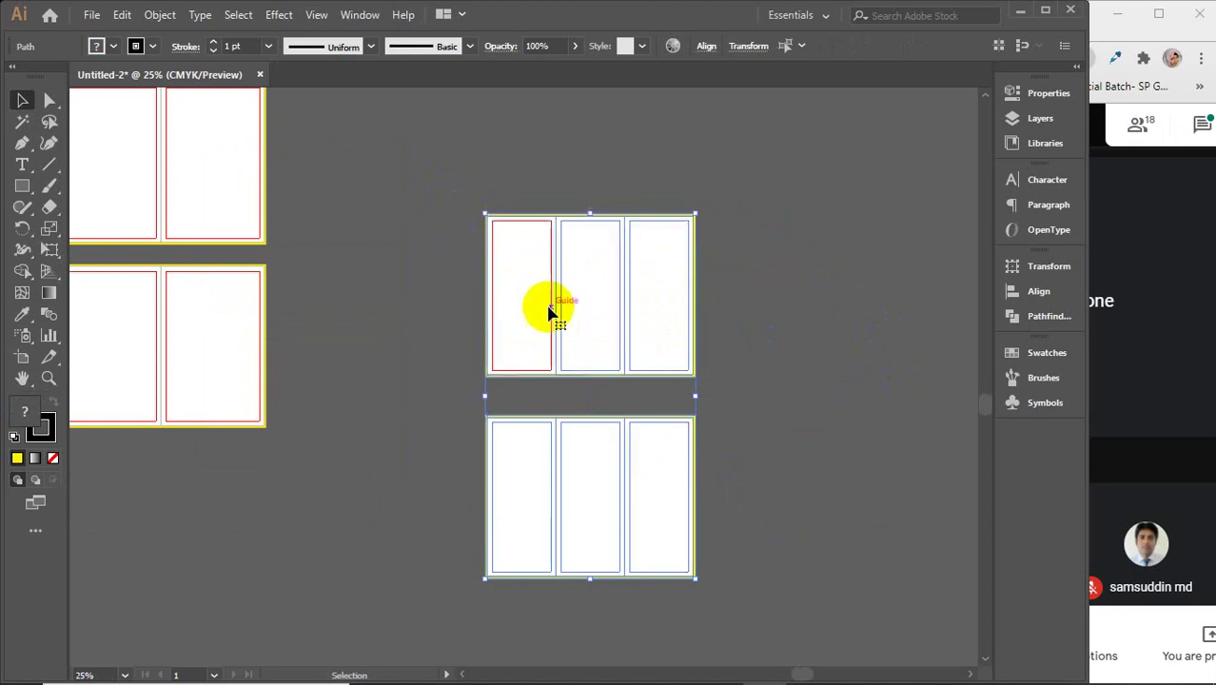
drag(551, 308, 512, 157)
click(808, 287)
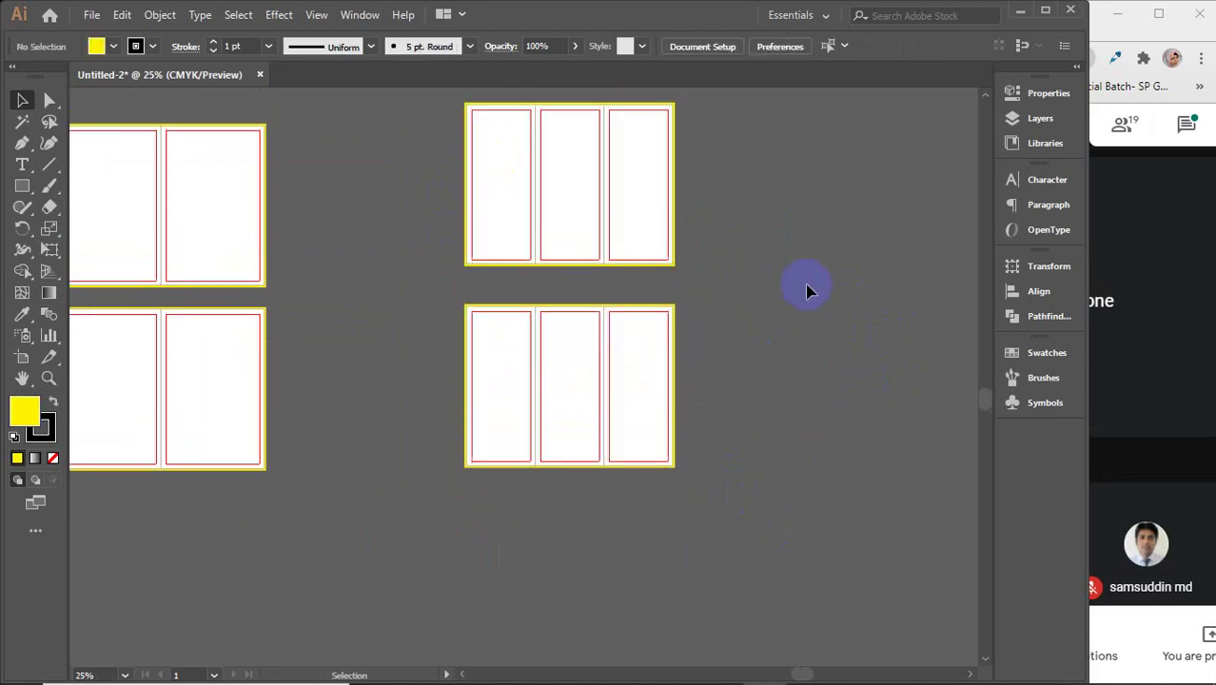
scroll(807, 289, up, 1)
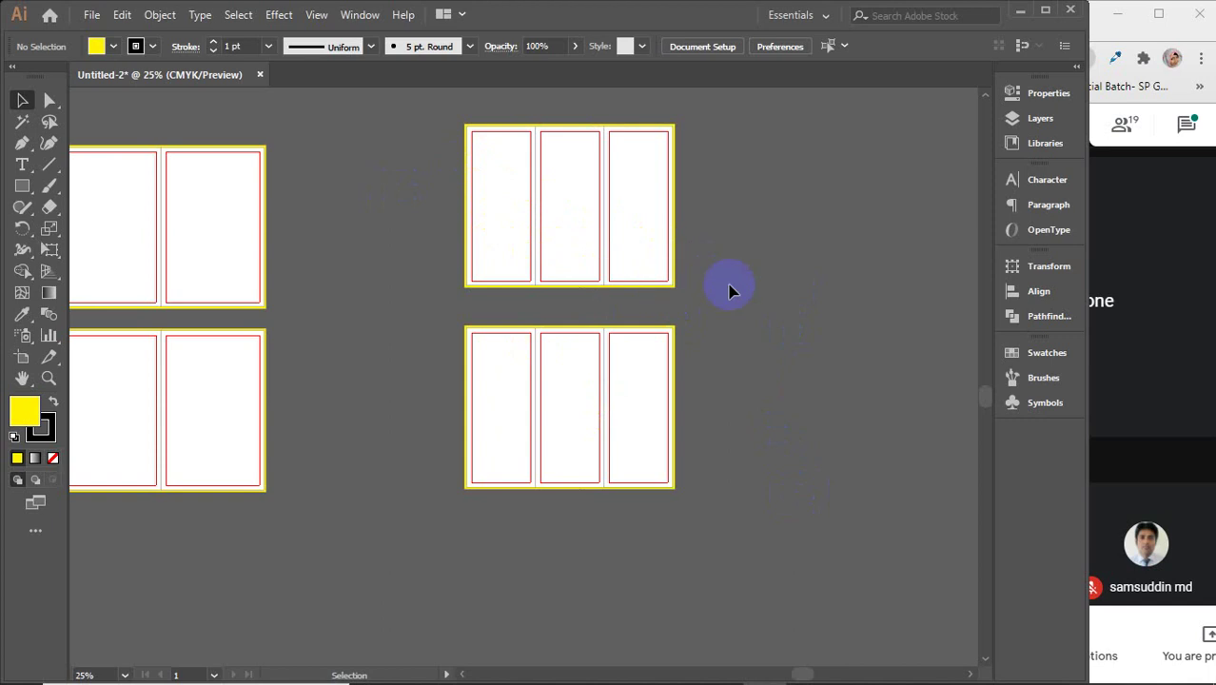
- Check the meeting chat in Google Meet, close it, and return to the Illustrator document
click(1186, 124)
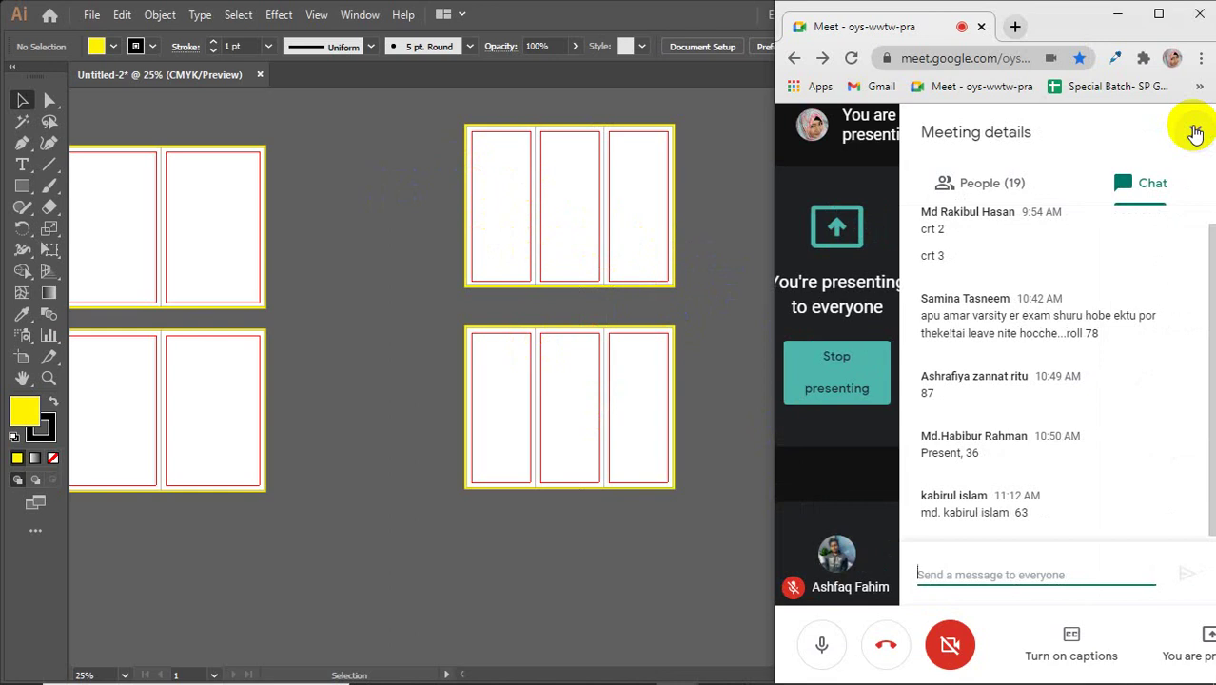
click(1193, 131)
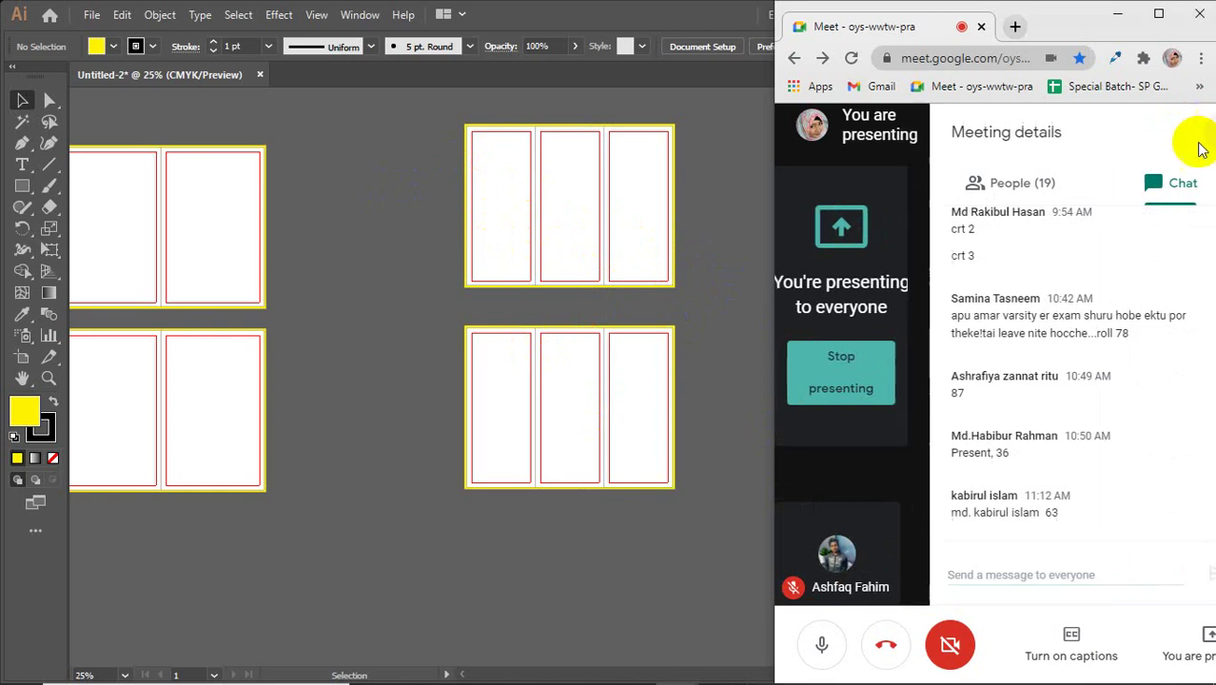
click(547, 592)
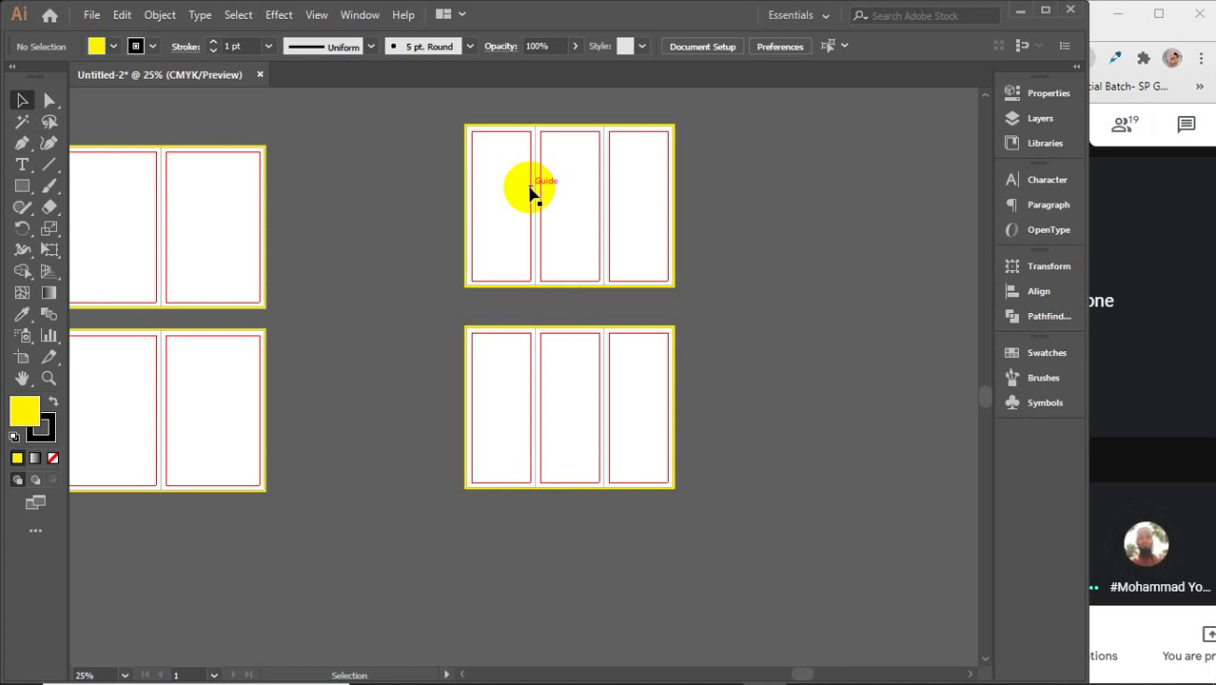
scroll(531, 190, up, 3)
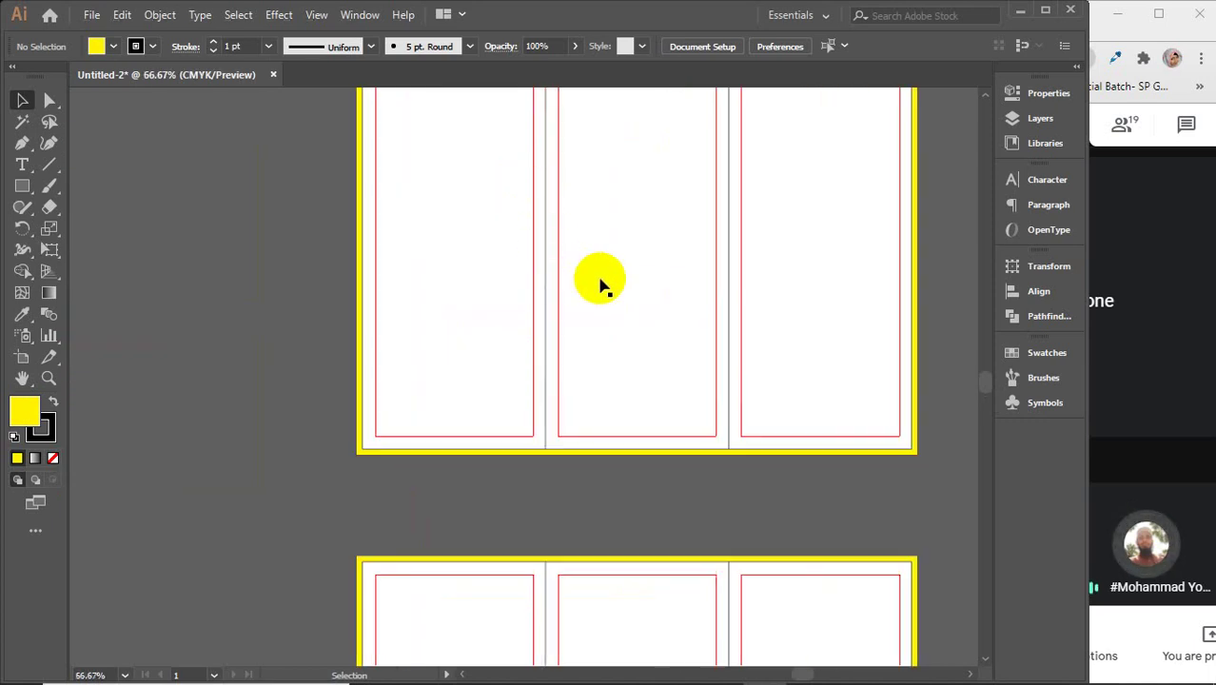
drag(599, 280, 584, 376)
click(442, 244)
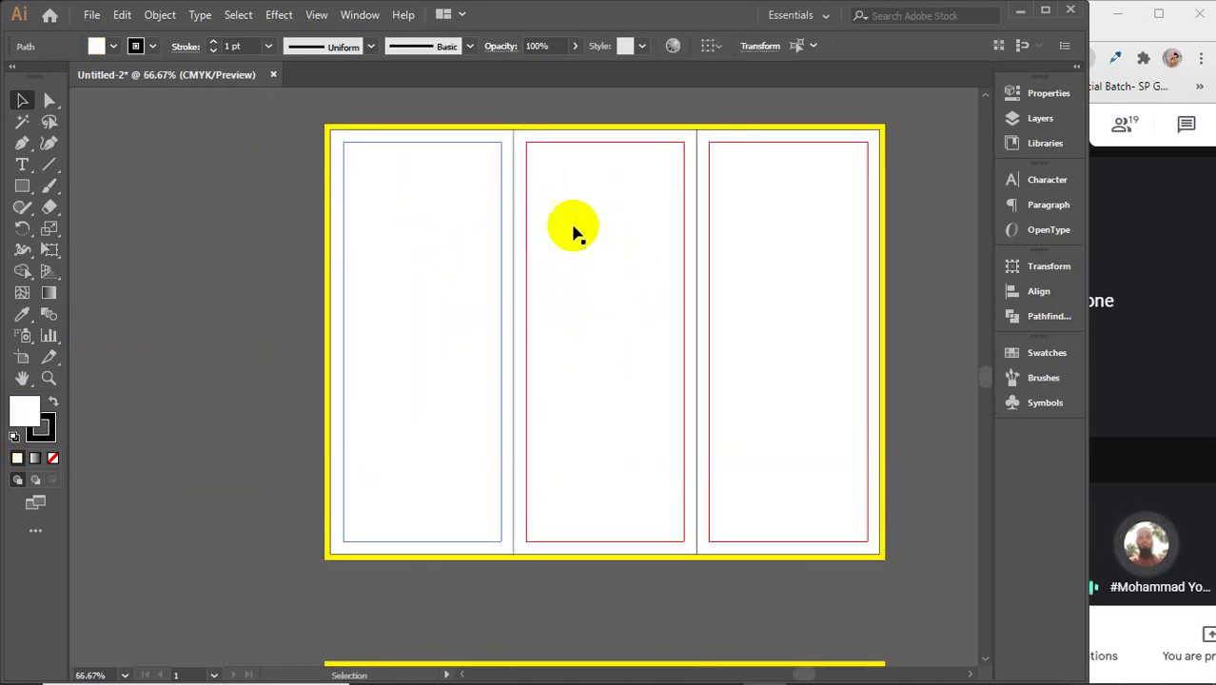
scroll(747, 271, down, 2)
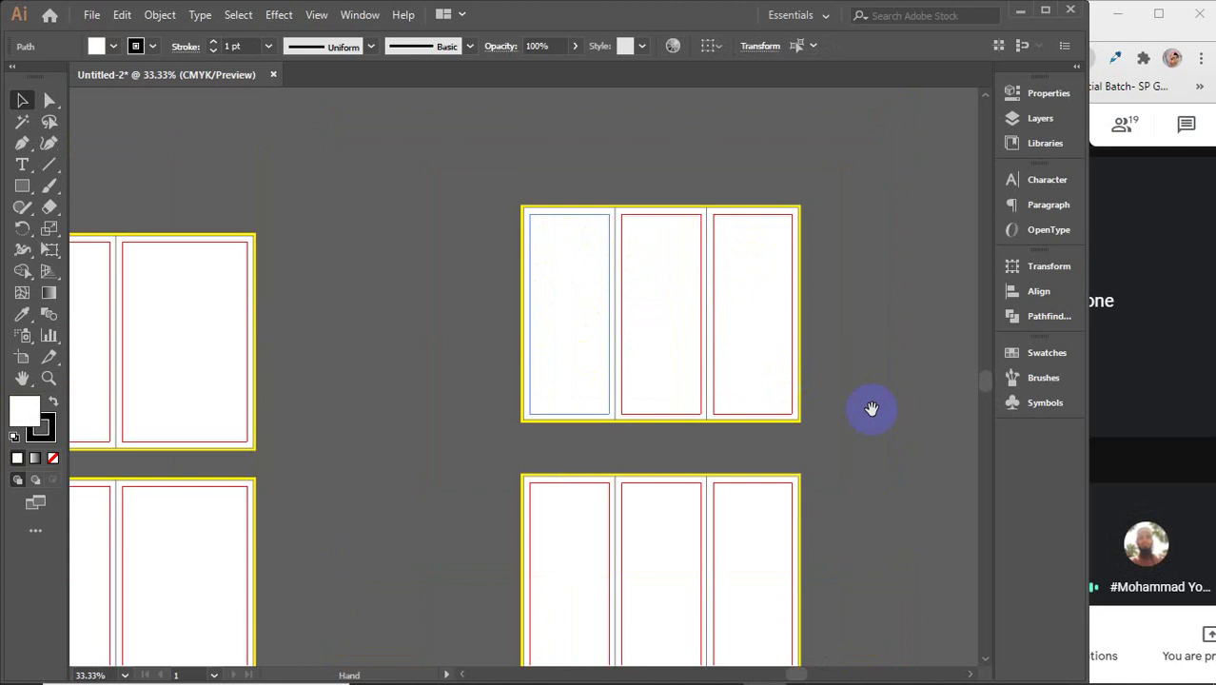
drag(868, 407, 195, 325)
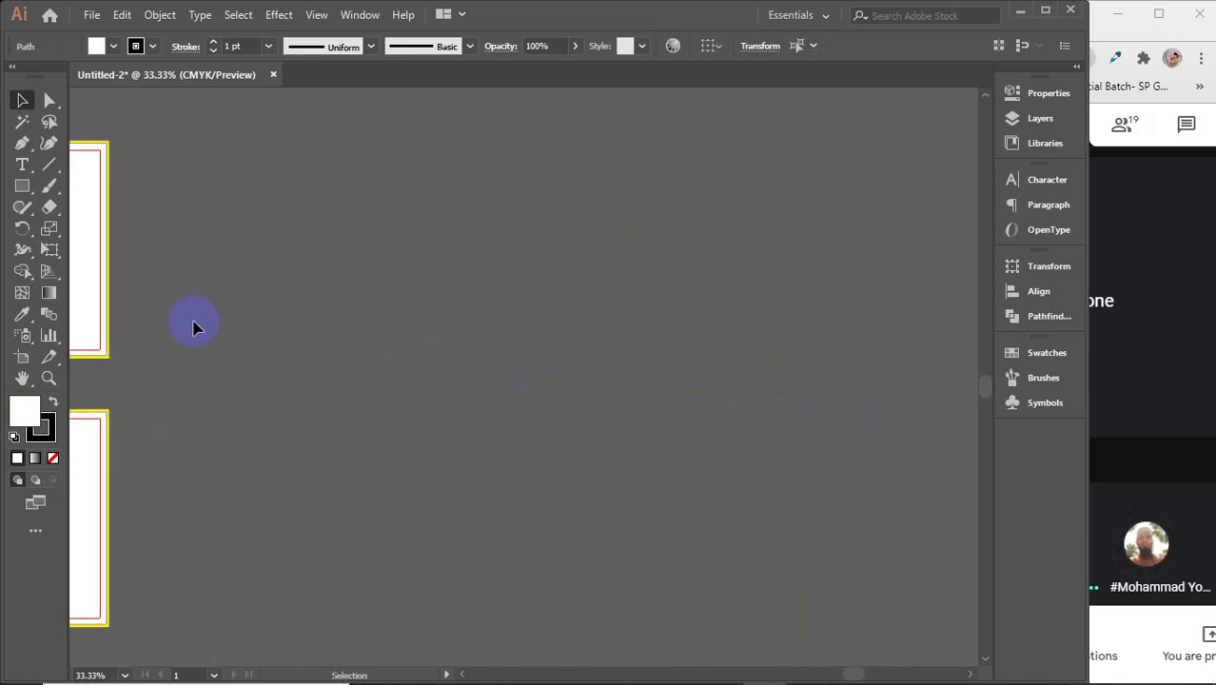
- Draw an 8.5 x 11 in rectangle in the empty area beside the three-panel layouts and rotate it to landscape
click(22, 186)
click(519, 328)
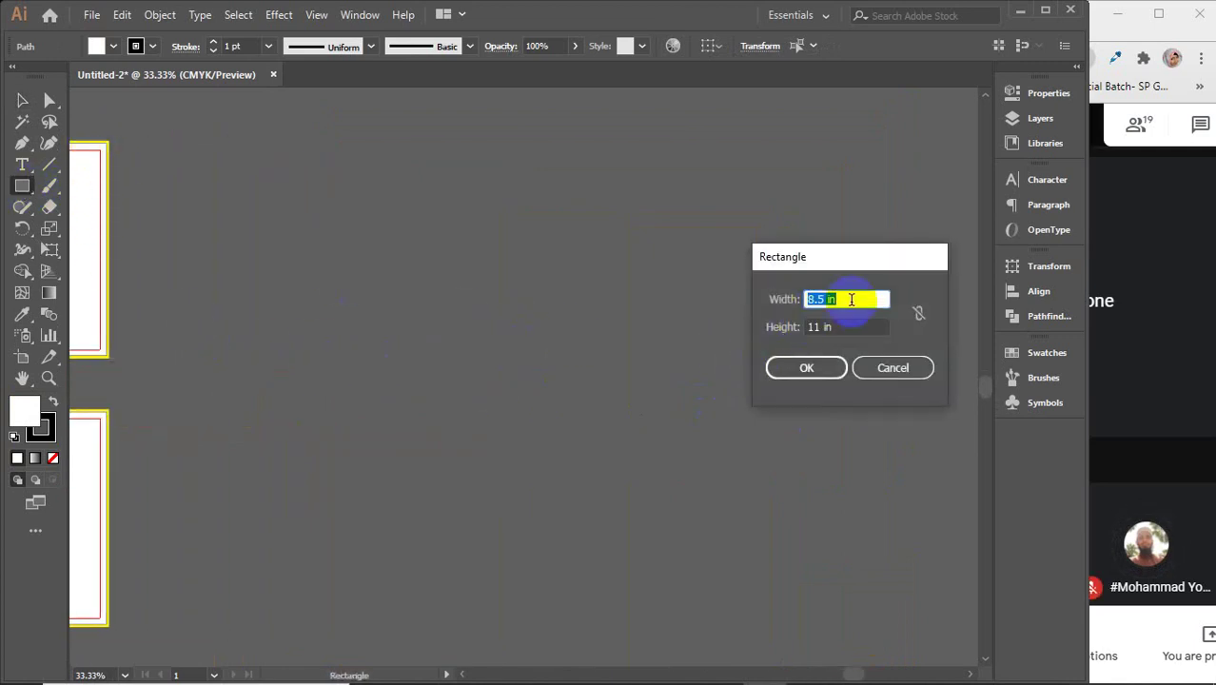
click(826, 365)
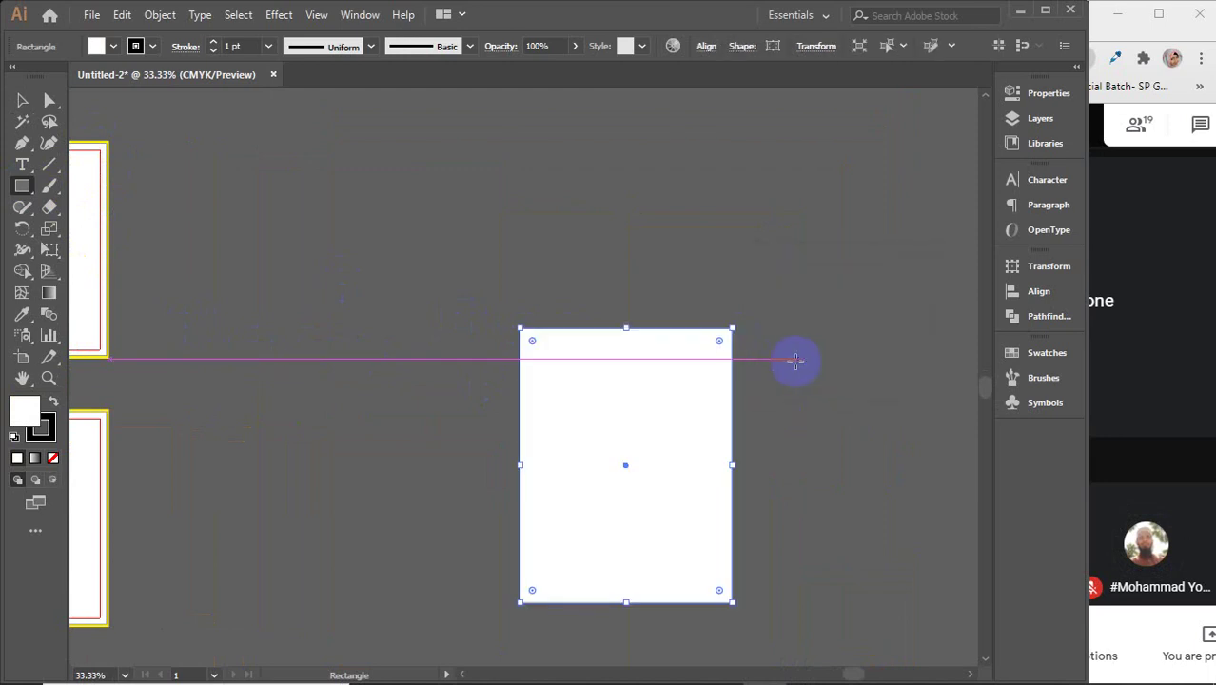
key(v)
drag(738, 324, 789, 593)
drag(695, 509, 677, 417)
- Set the stroke weight of the upper three-panel layout's rightmost panel to 0.1 pt and deselect it
drag(217, 318, 618, 369)
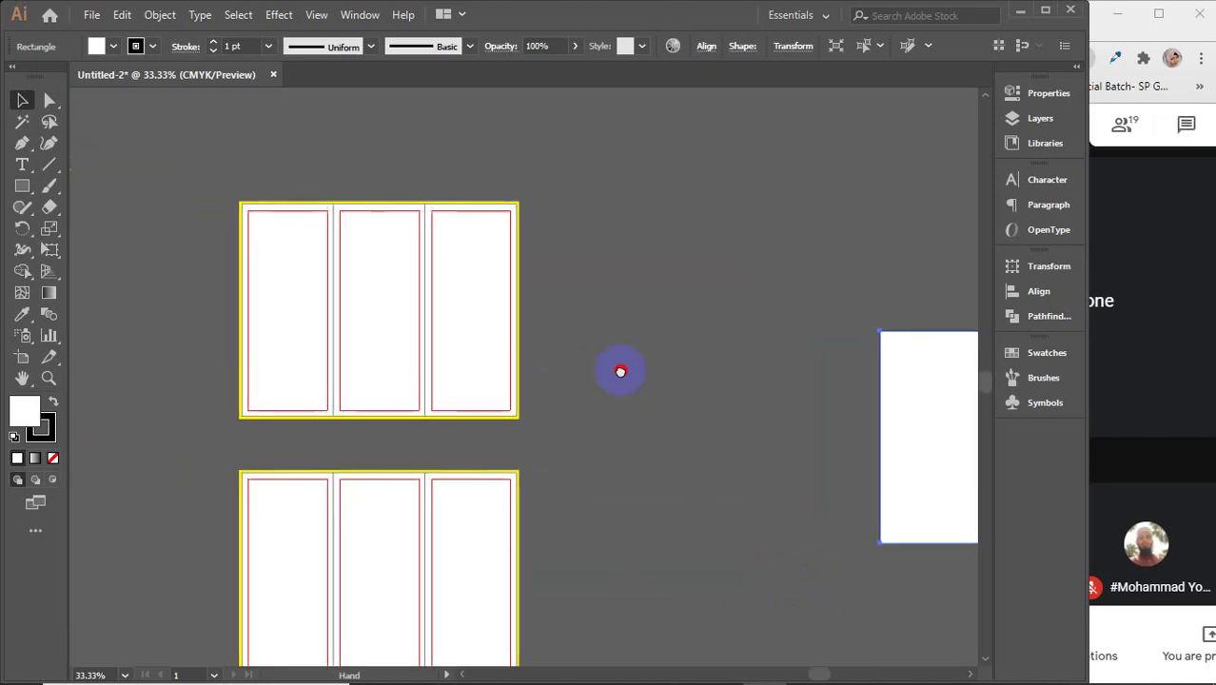
mouse_move(321, 182)
mouse_down()
mouse_move(266, 185)
mouse_move(333, 184)
mouse_up()
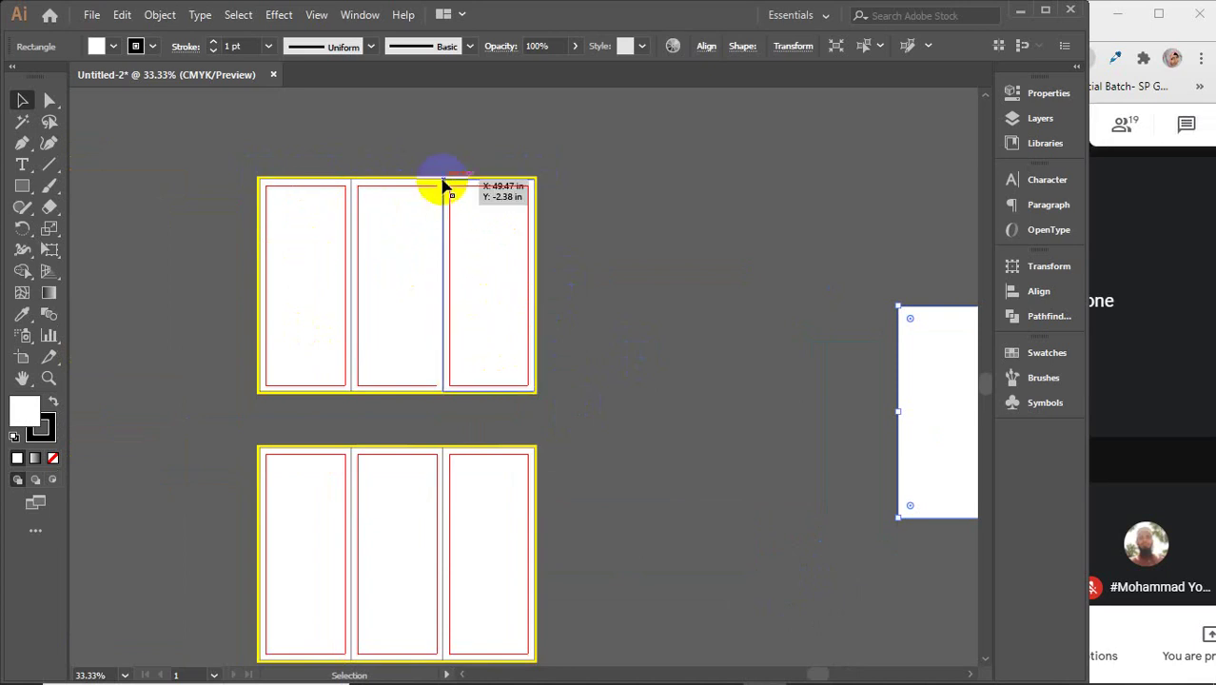
scroll(443, 291, up, 2)
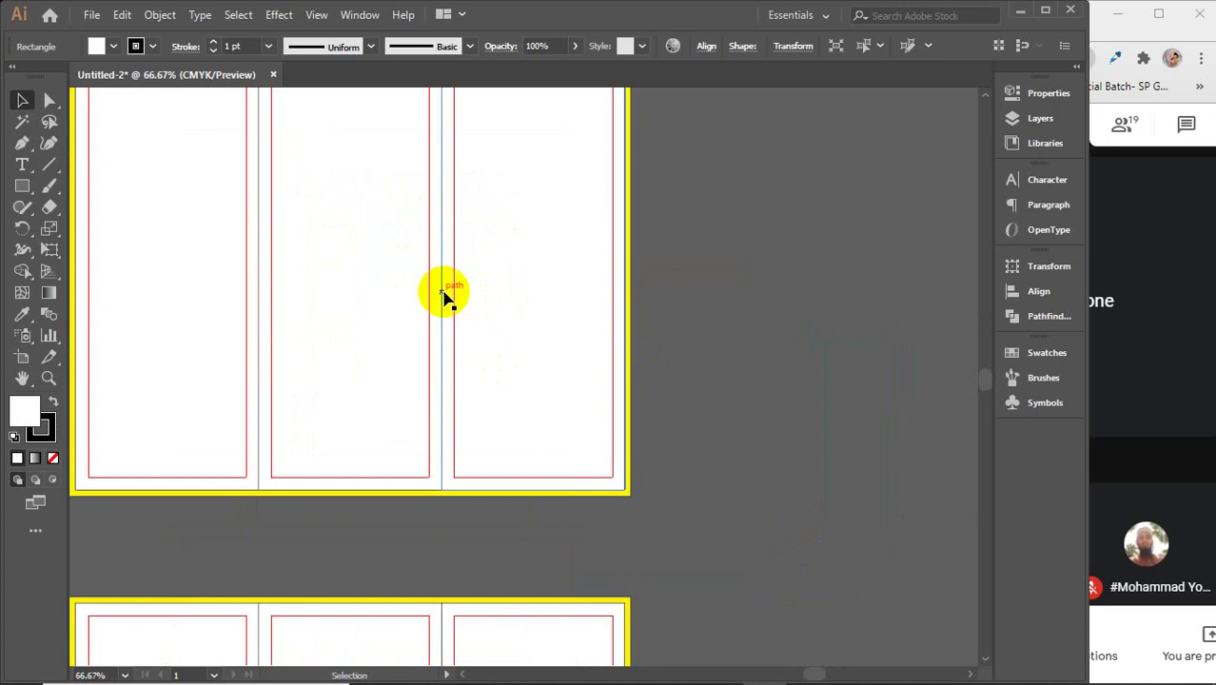
scroll(443, 295, down, 2)
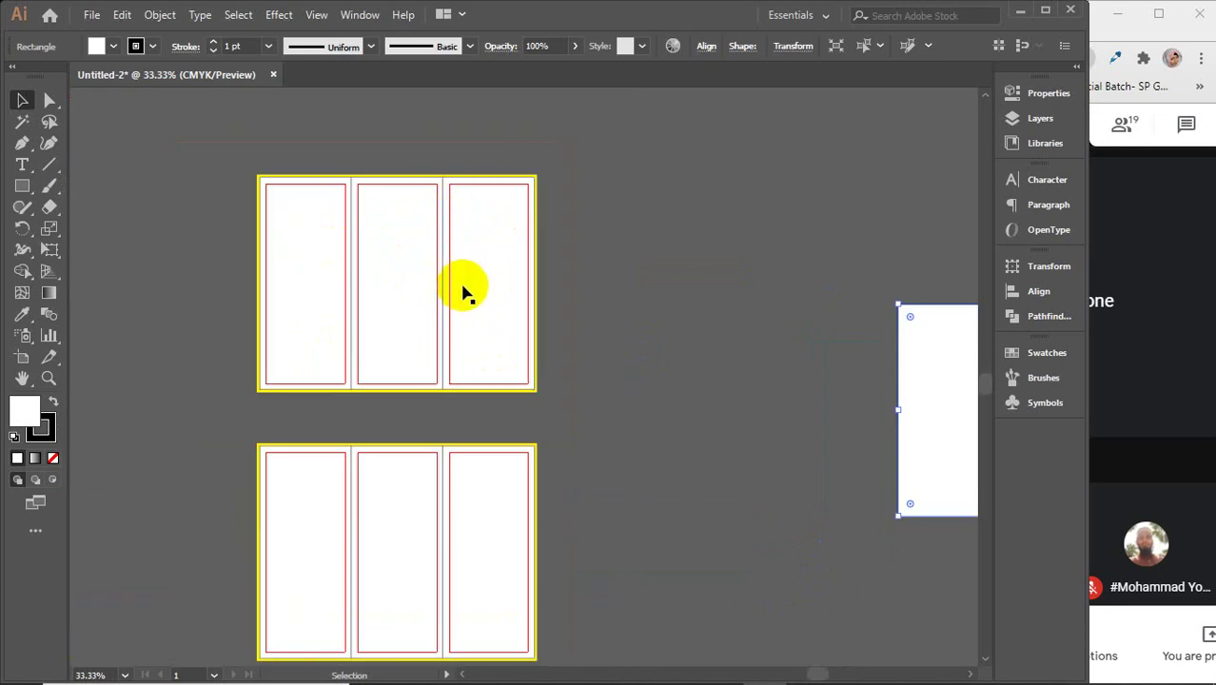
click(440, 203)
click(236, 46)
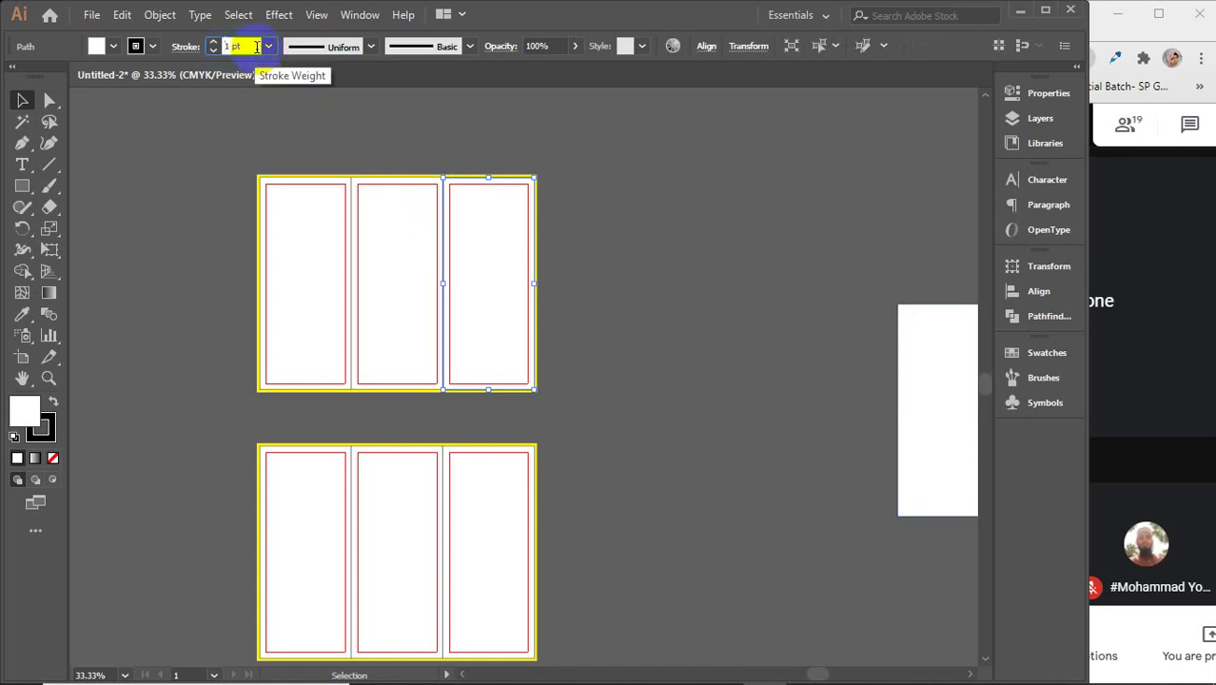
text(0.1)
key(Return)
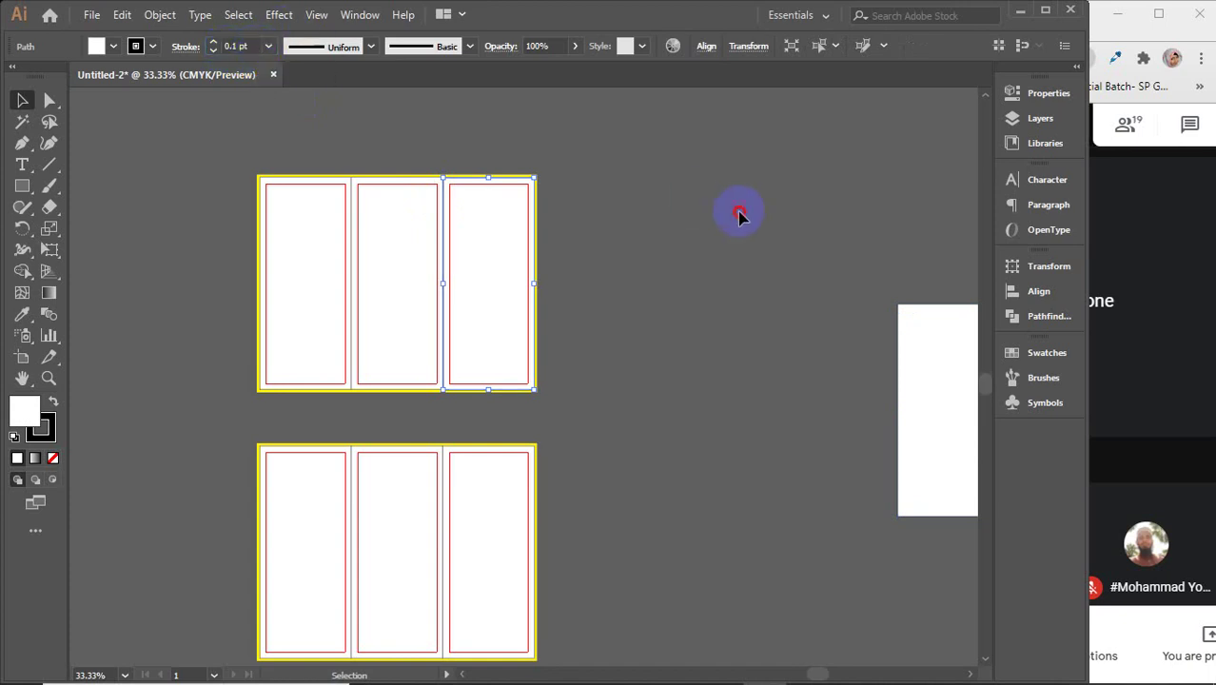
click(740, 217)
alt+scroll(450, 245, up, 4)
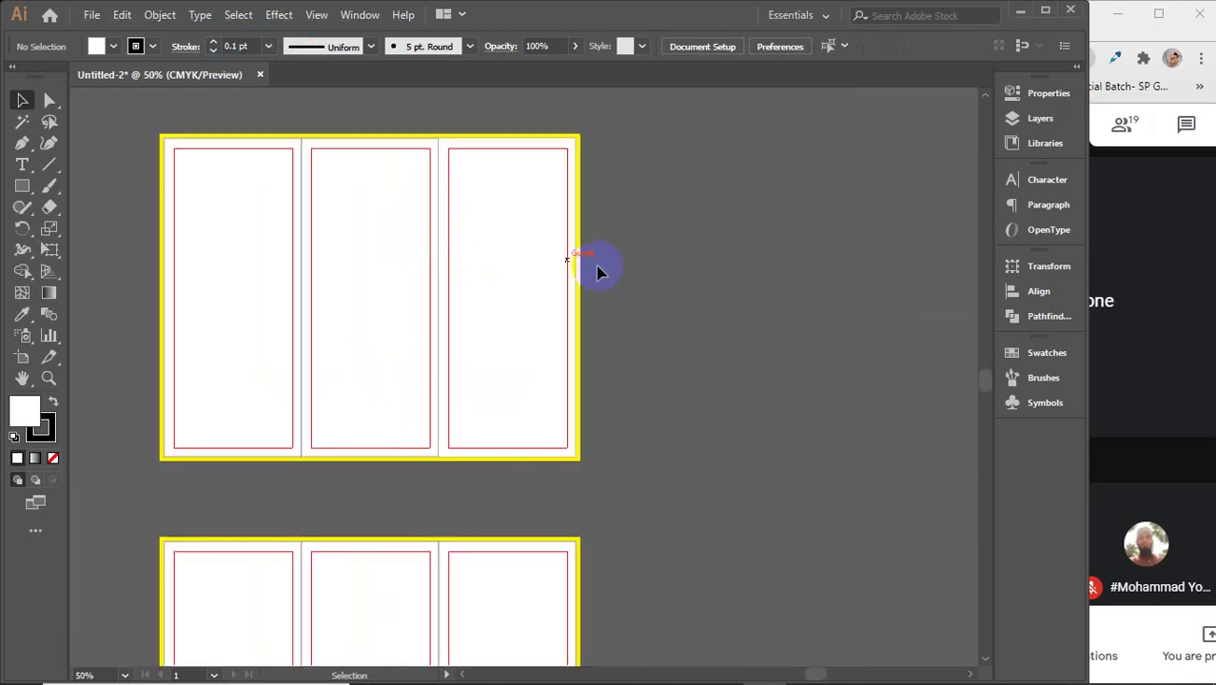
- Offset the landscape rectangle's path by 0.125 in and fill the resulting bleed rectangle with yellow
key(ctrl+a)
mouse_move(937, 429)
mouse_down()
mouse_move(542, 429)
mouse_move(293, 157)
mouse_move(336, 264)
mouse_up()
click(379, 263)
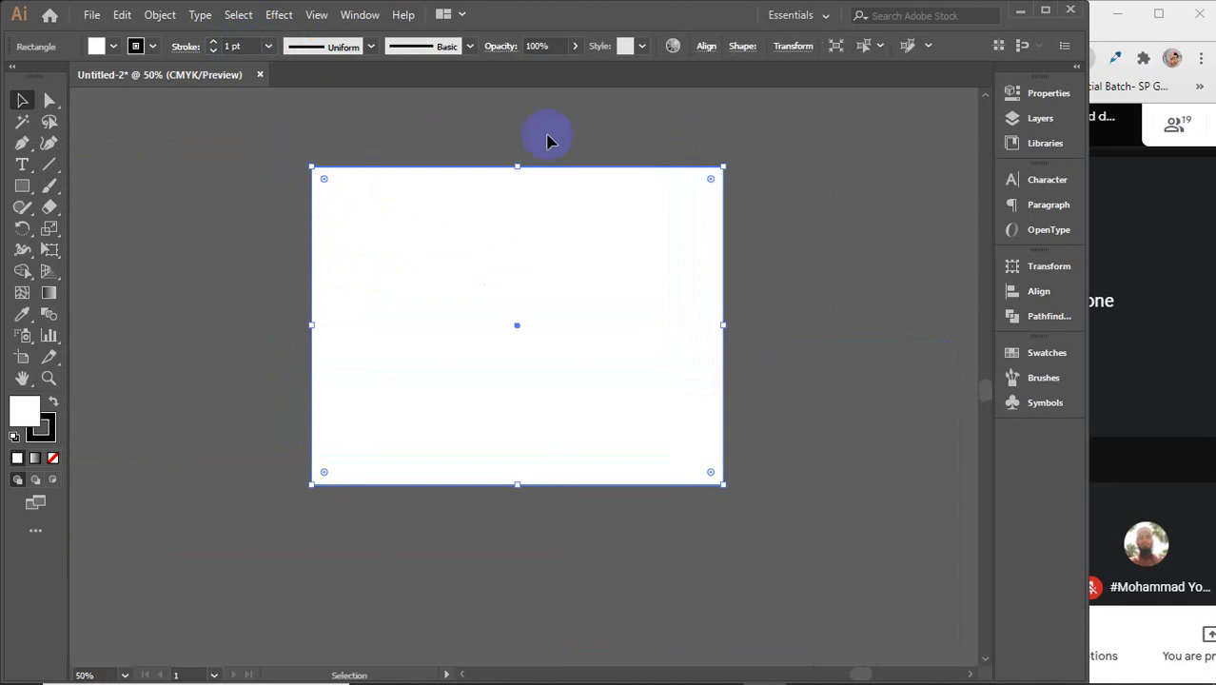
click(159, 19)
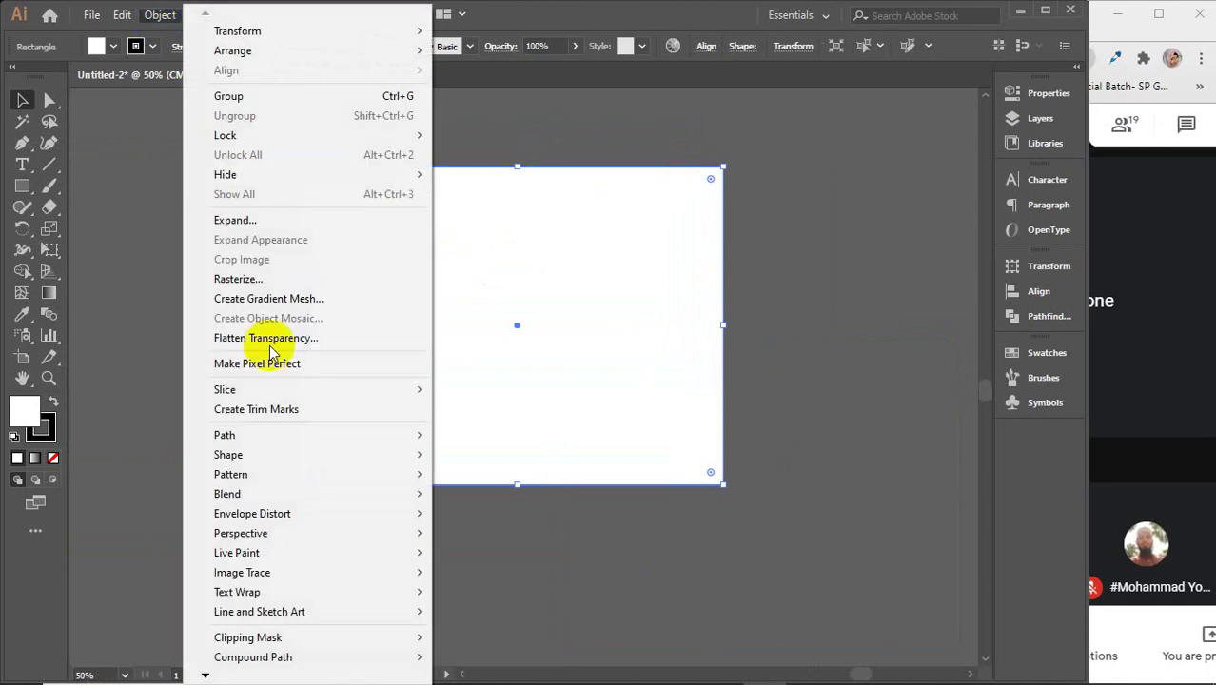
mouse_move(244, 432)
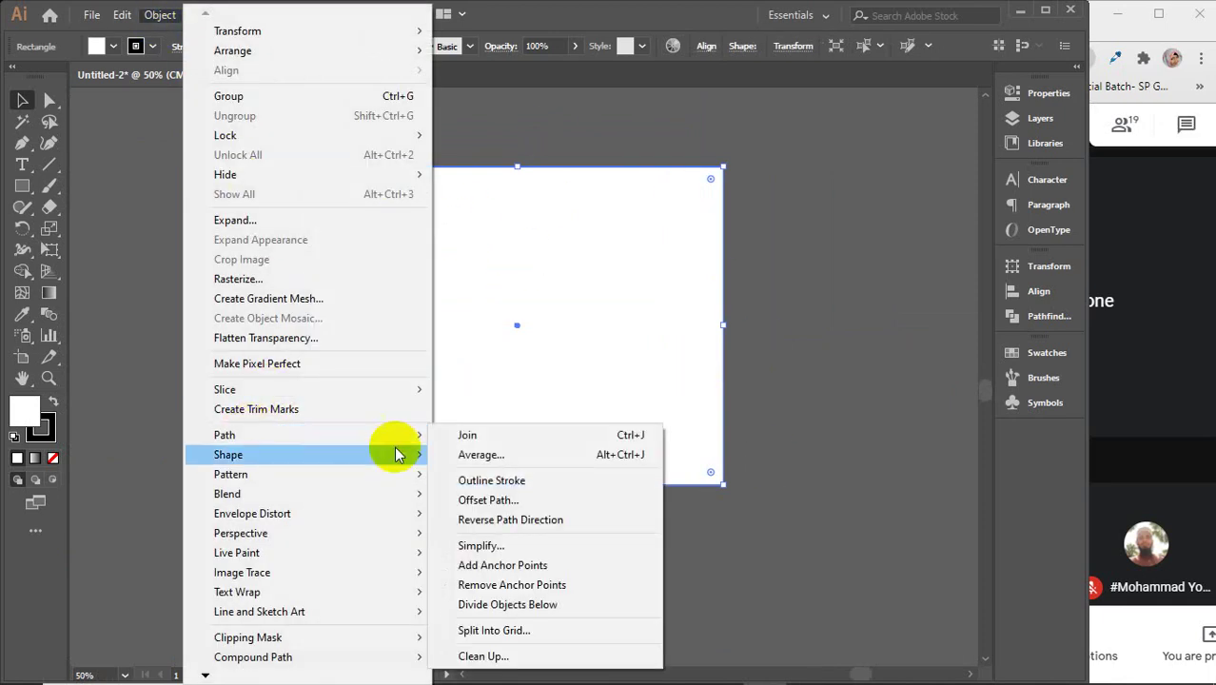
click(487, 500)
key(BackSpace)
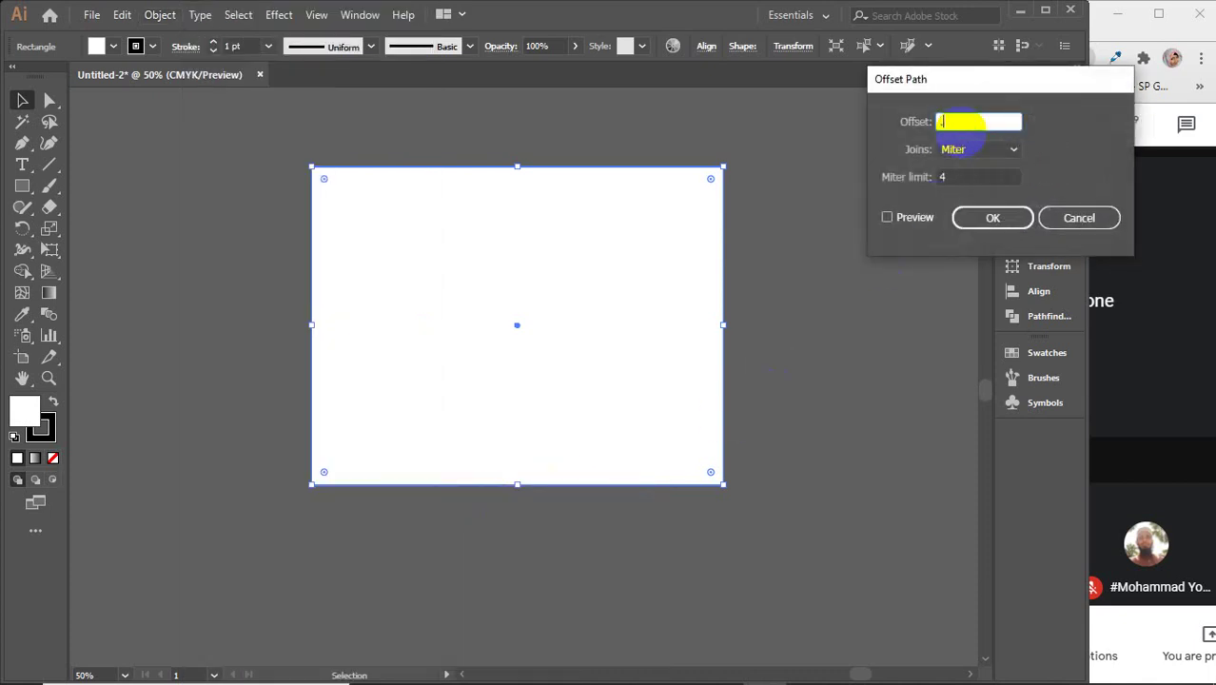
text(0.125)
key(Return)
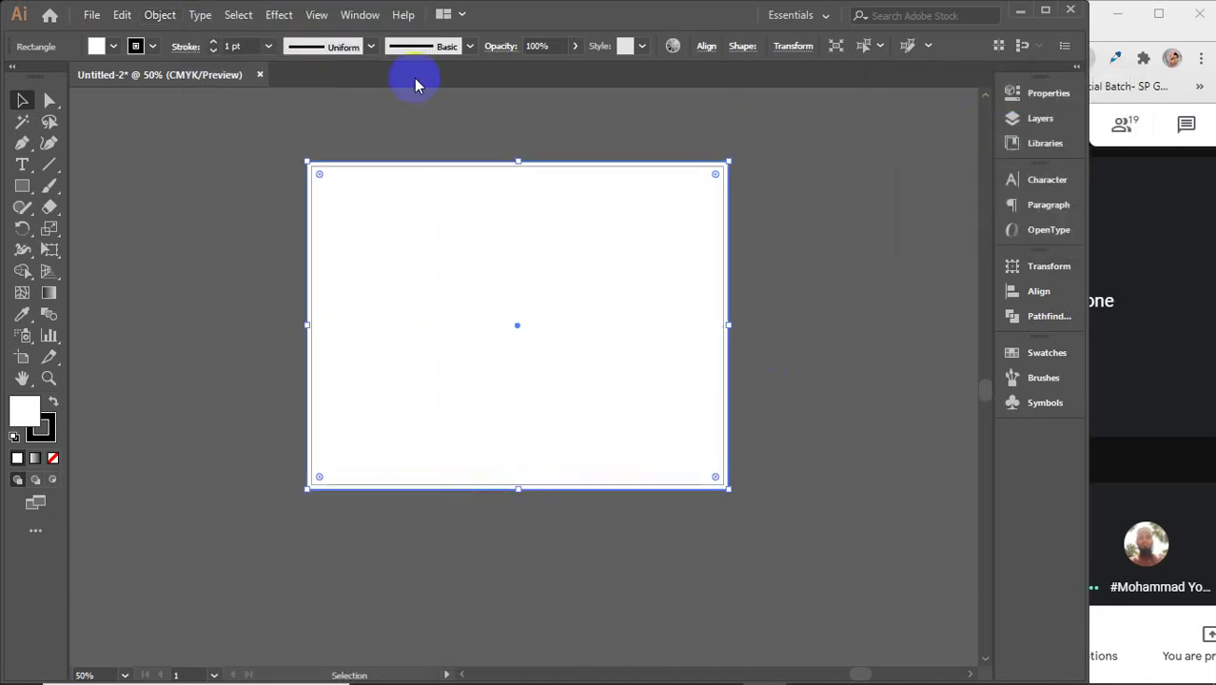
click(114, 46)
click(23, 88)
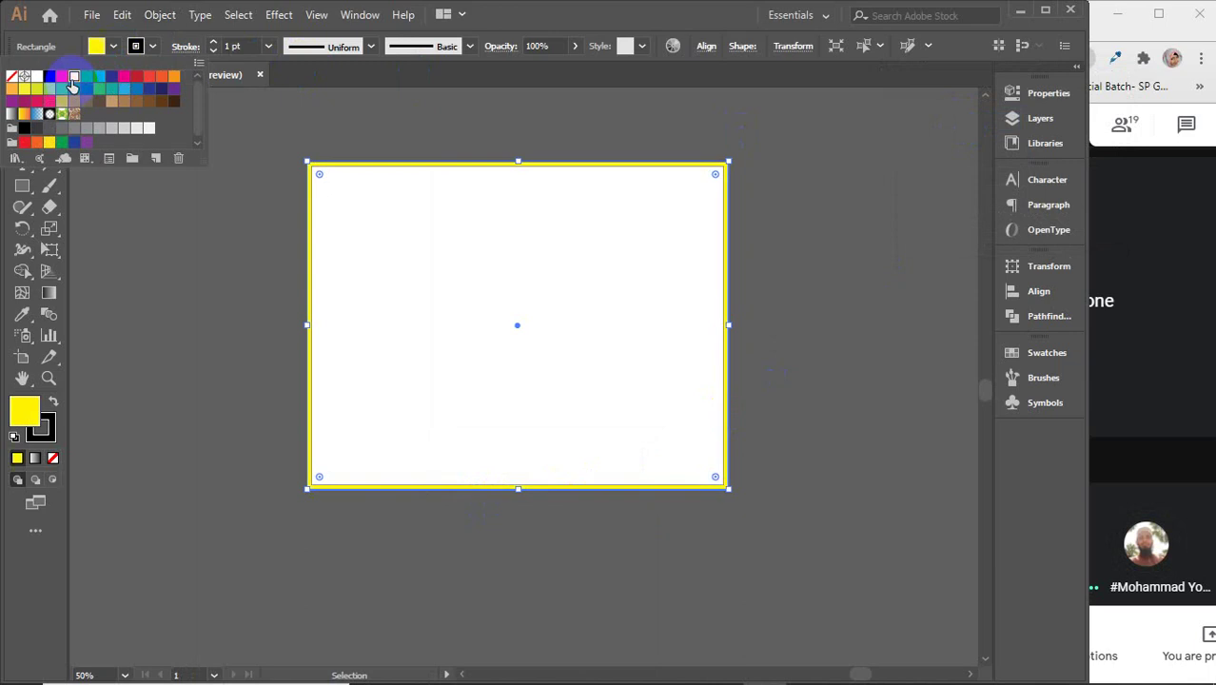
- Split the white landscape rectangle into a grid of 1 row and 3 columns
click(542, 258)
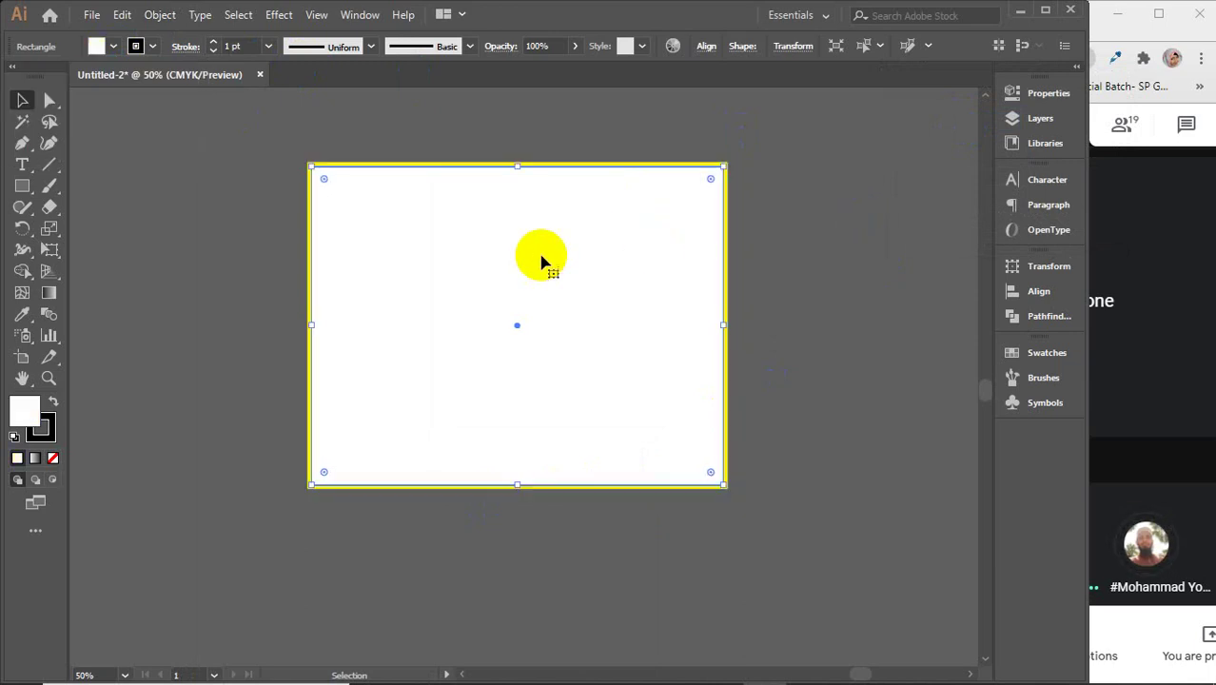
click(158, 14)
mouse_move(231, 435)
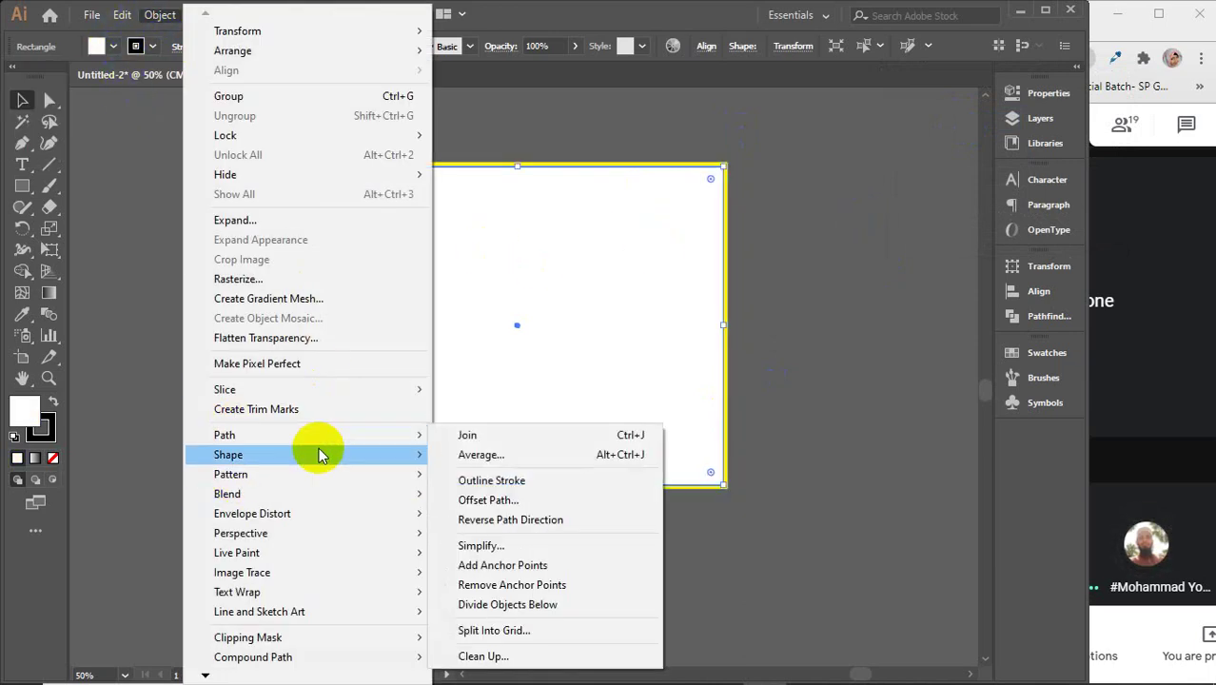
click(508, 628)
double_click(1078, 143)
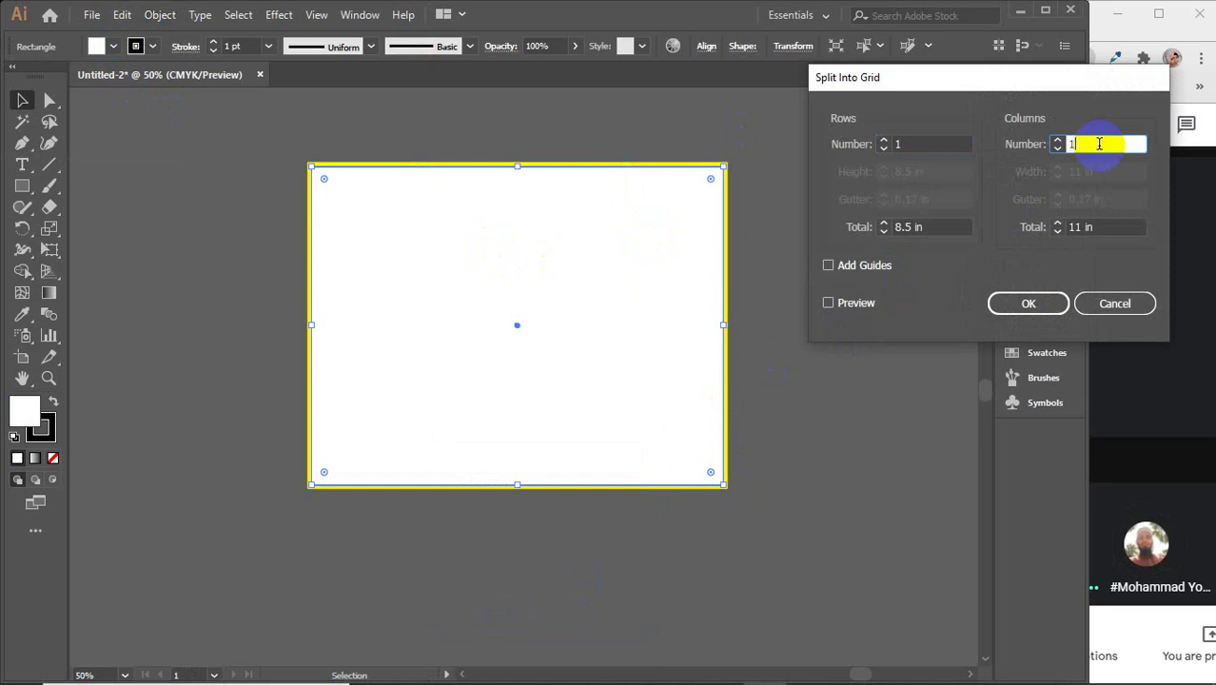
text(3)
click(1028, 304)
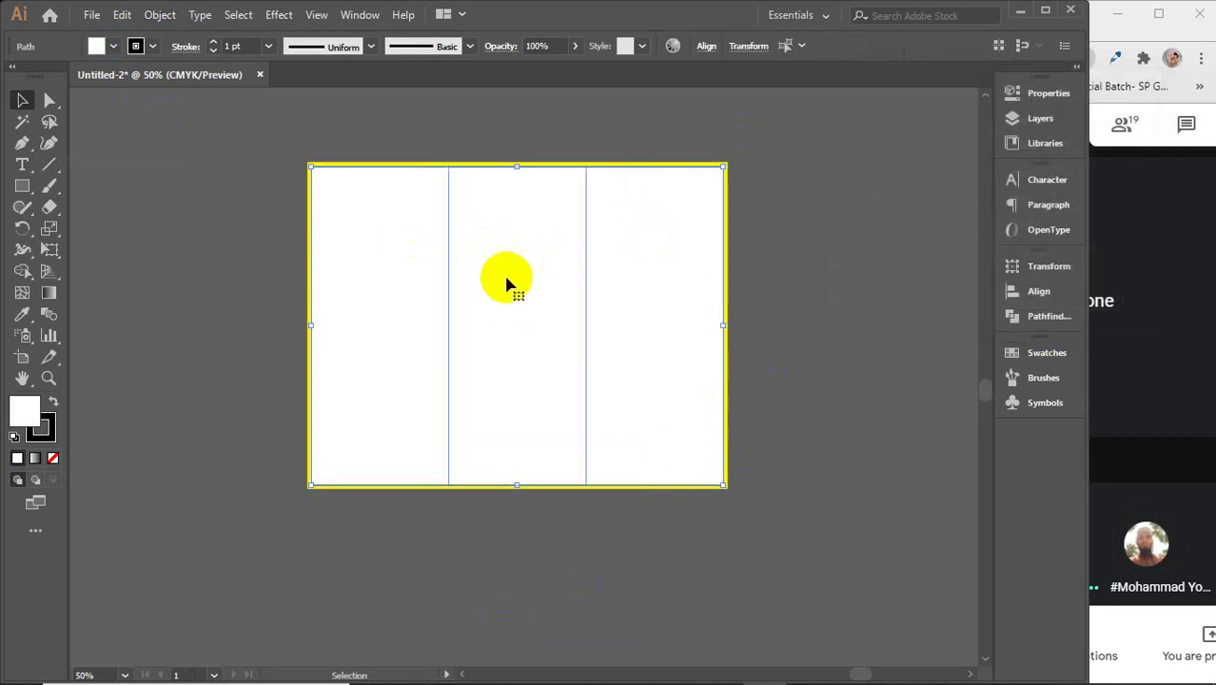
- Offset the paths of the three new panels by -0.25 in
click(158, 14)
mouse_move(267, 443)
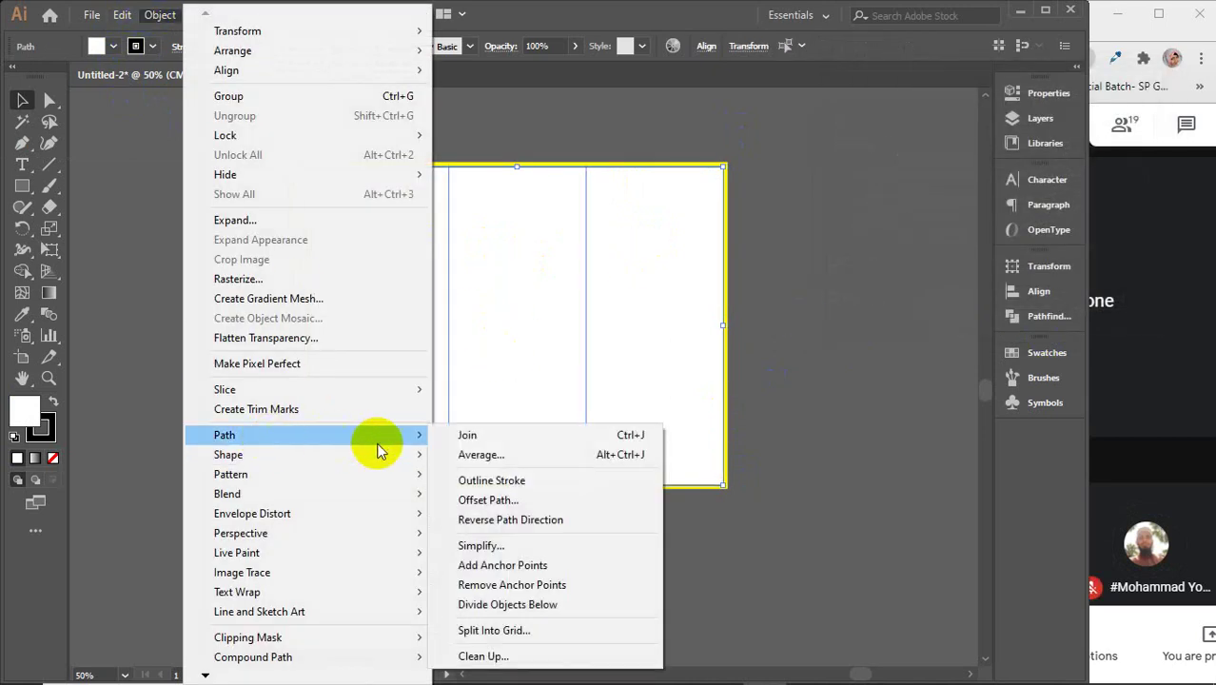
click(538, 504)
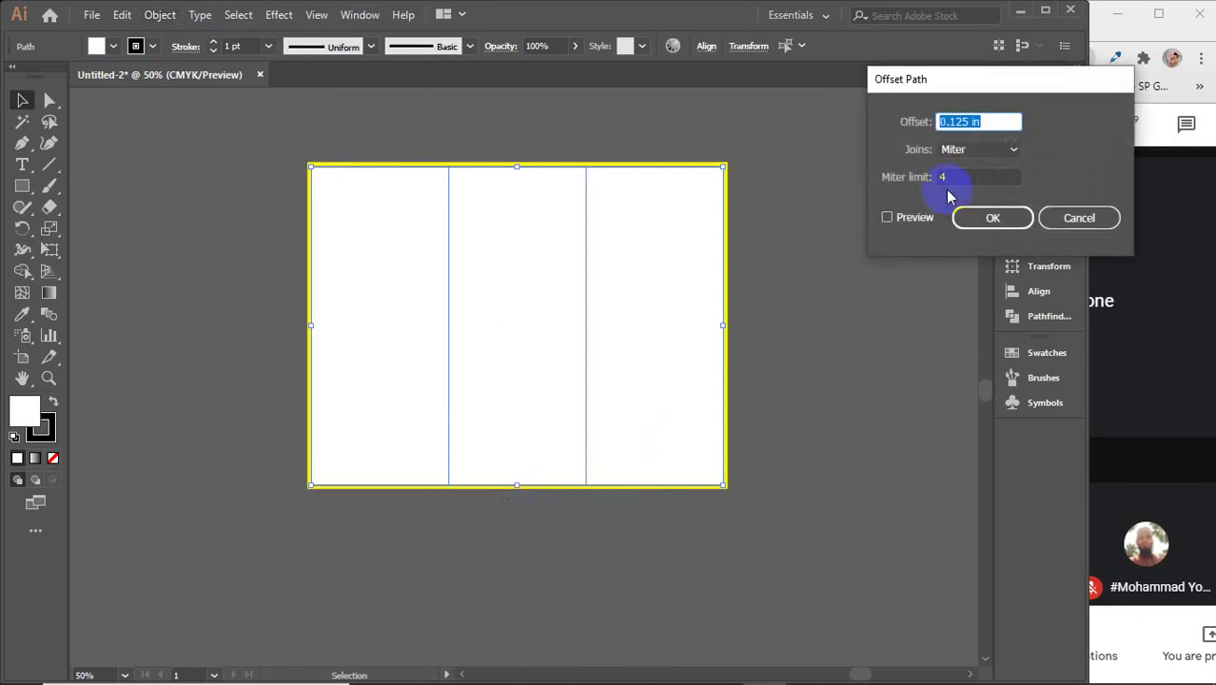
text(-.25)
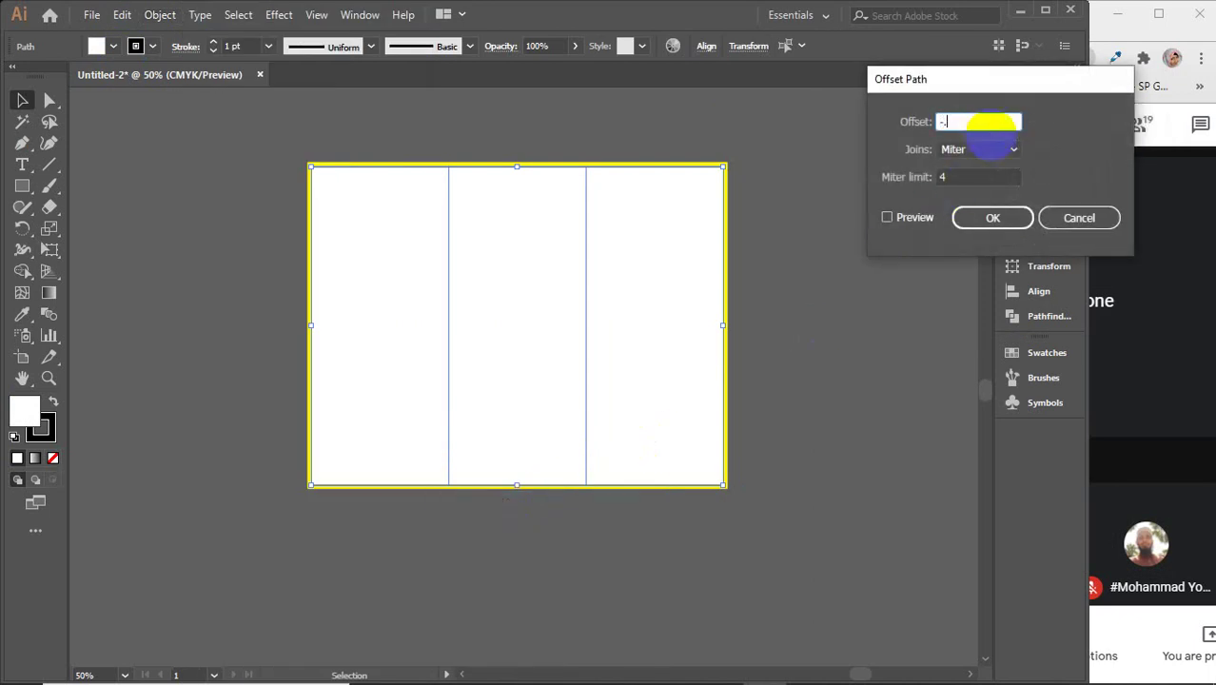
click(904, 224)
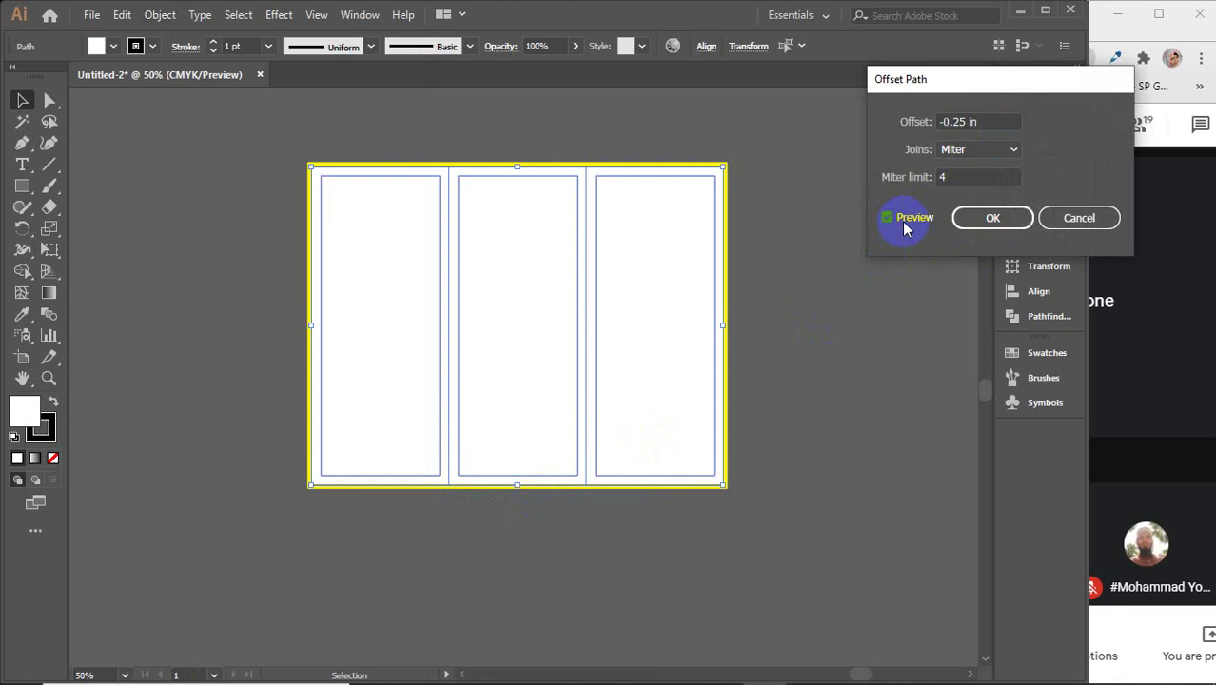
click(972, 229)
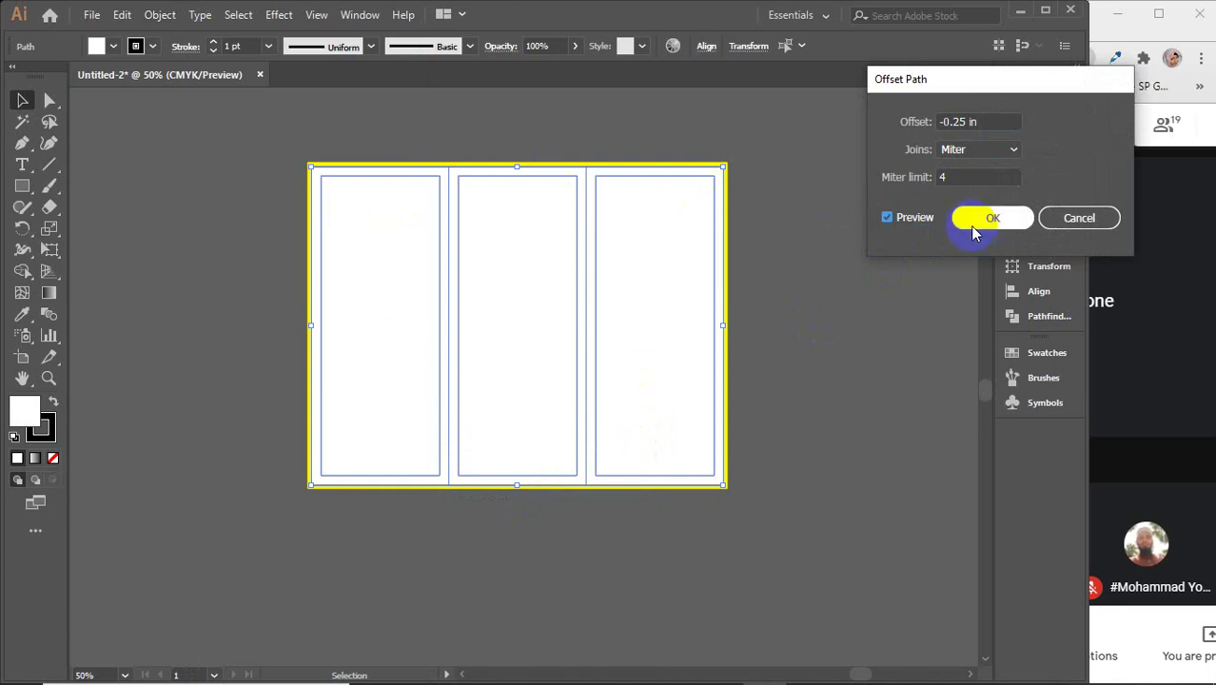
- Convert the three inset paths of the new layout into margin guides and deselect them
drag(638, 244, 820, 438)
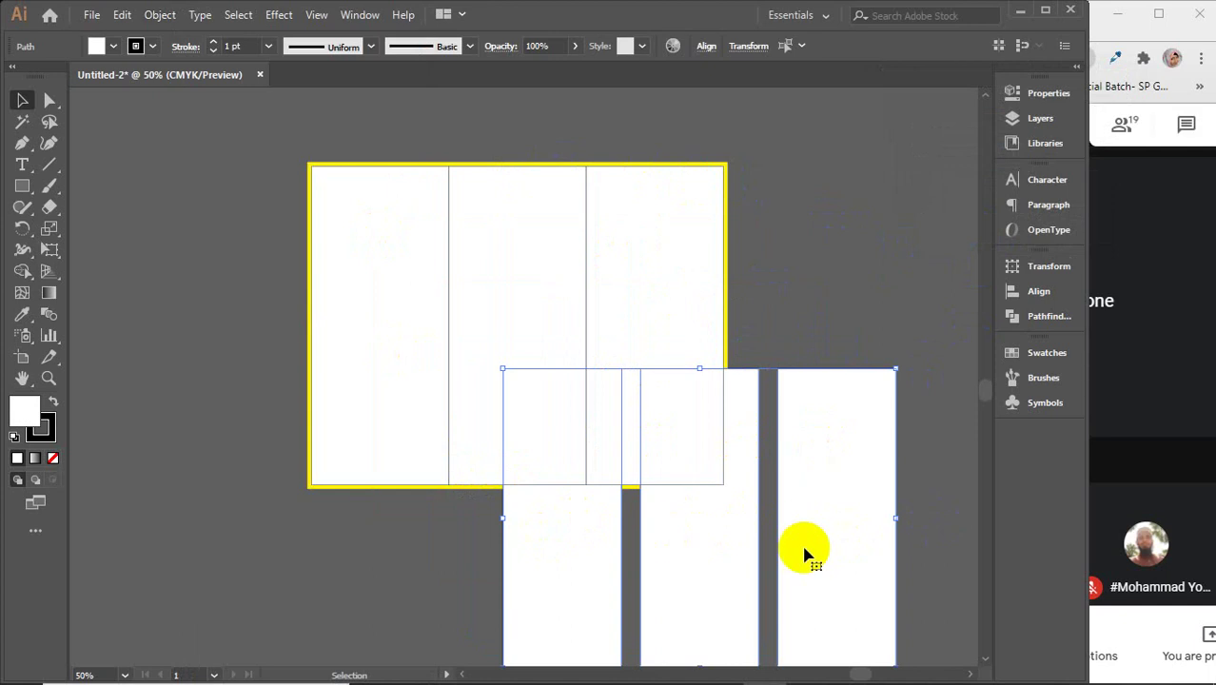
key(ctrl+z)
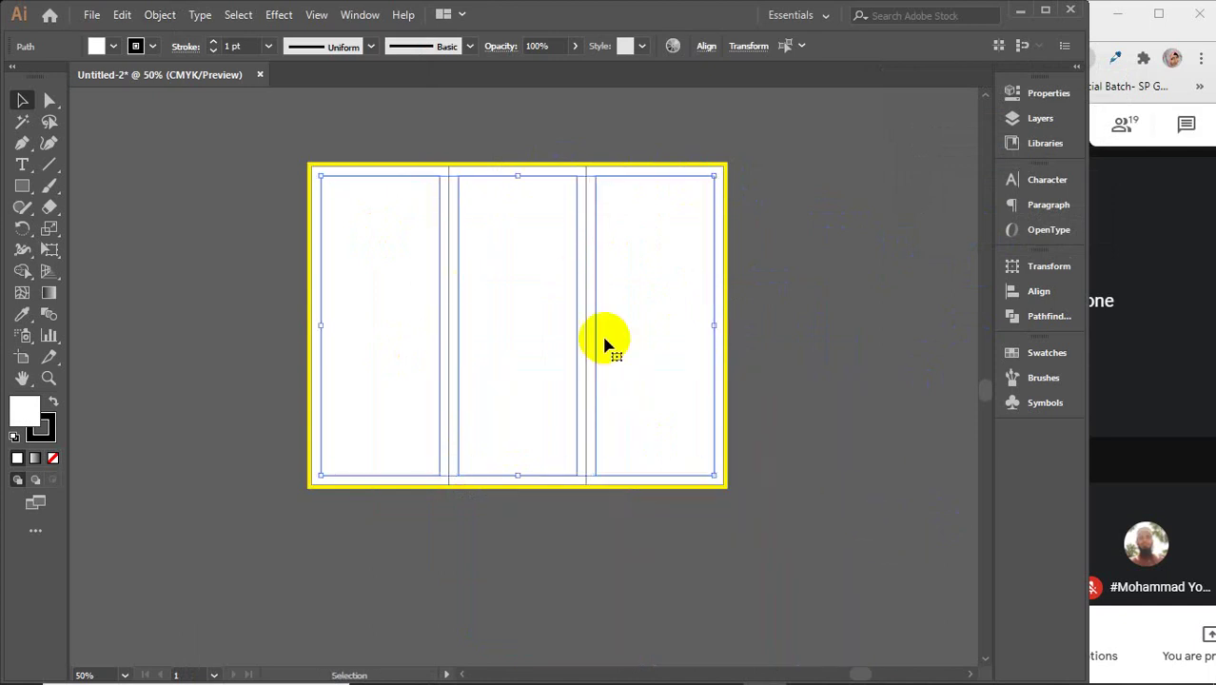
right_click(630, 238)
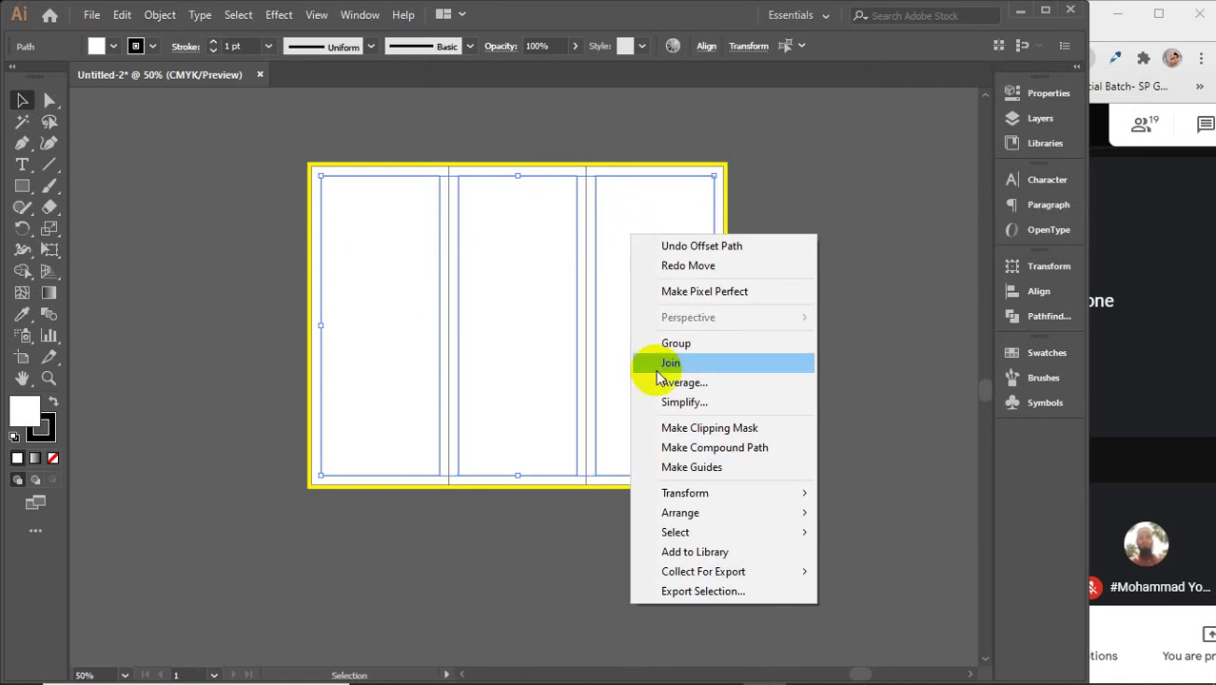
click(716, 467)
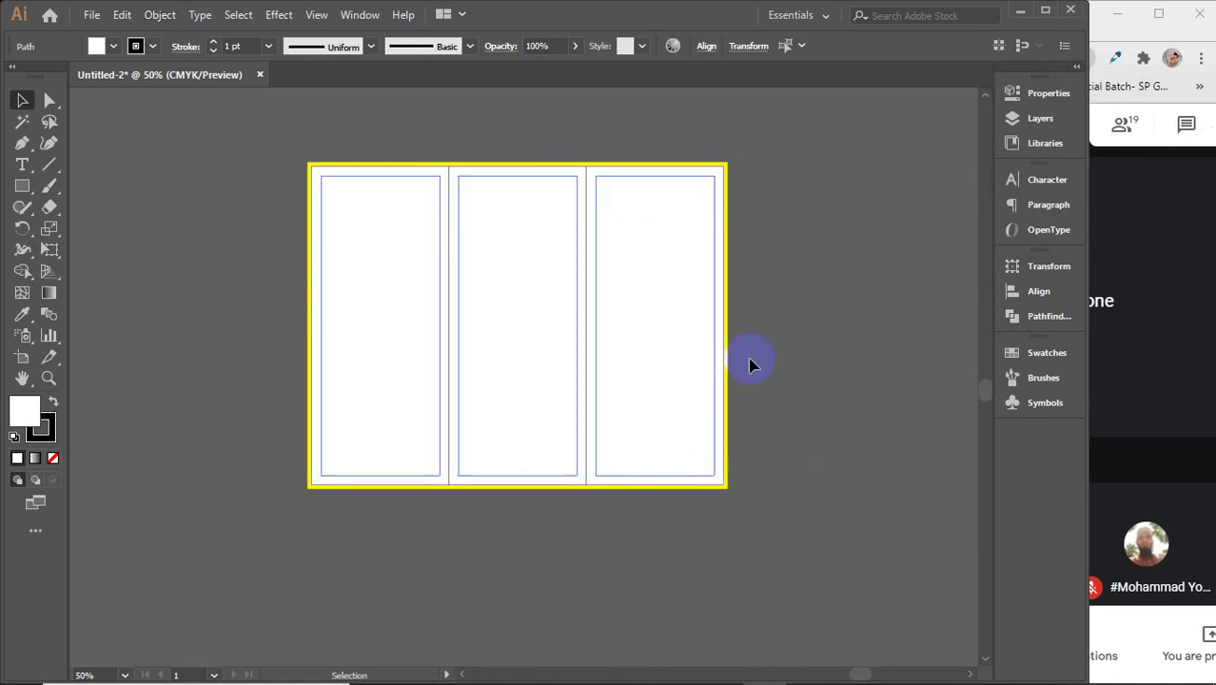
click(776, 338)
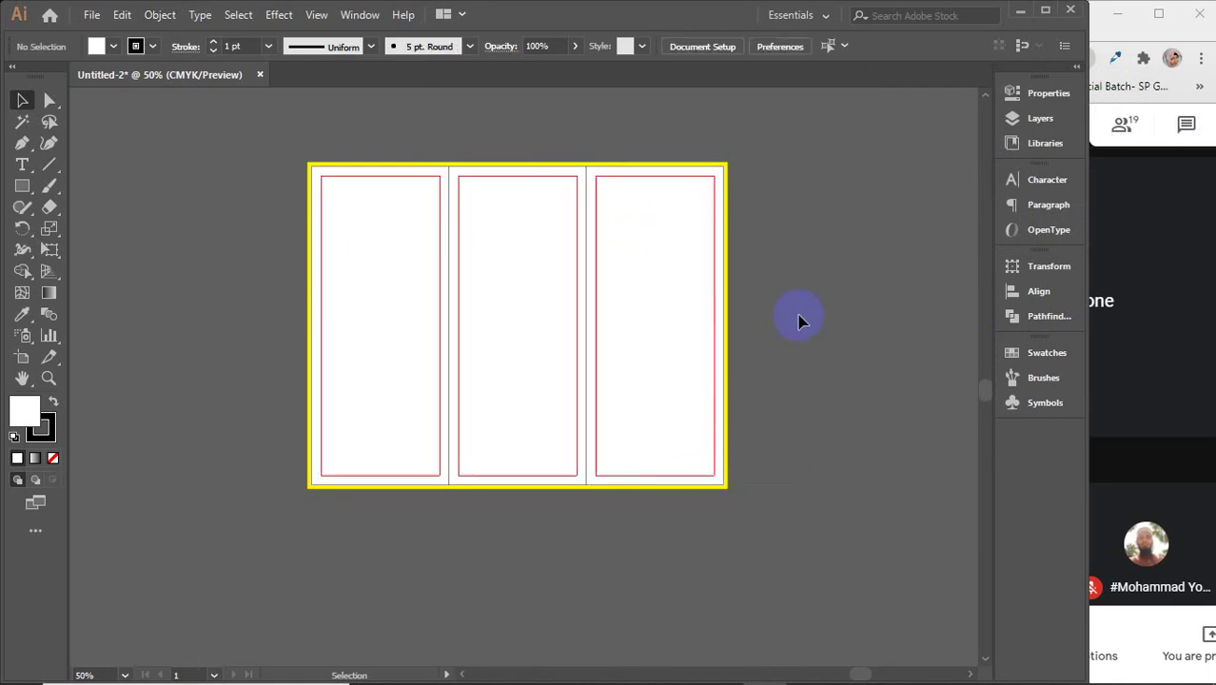
- Delete the whole newly built three-panel layout, including its bleed rectangle and margin guides
click(711, 308)
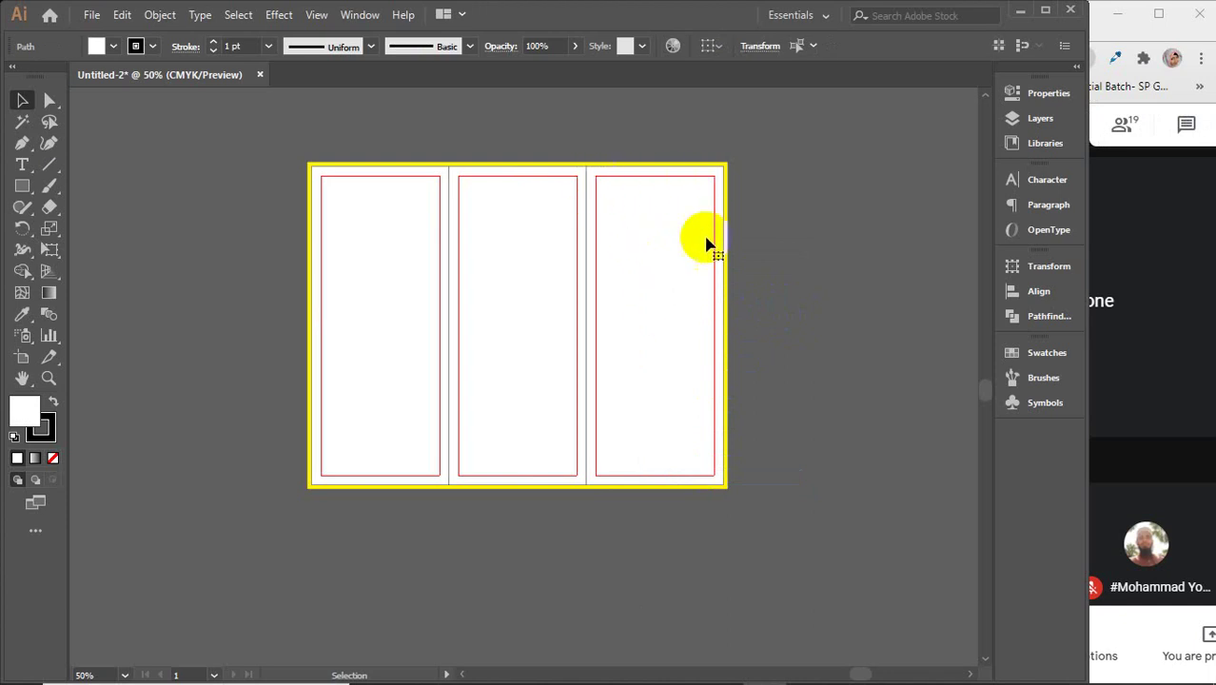
click(639, 398)
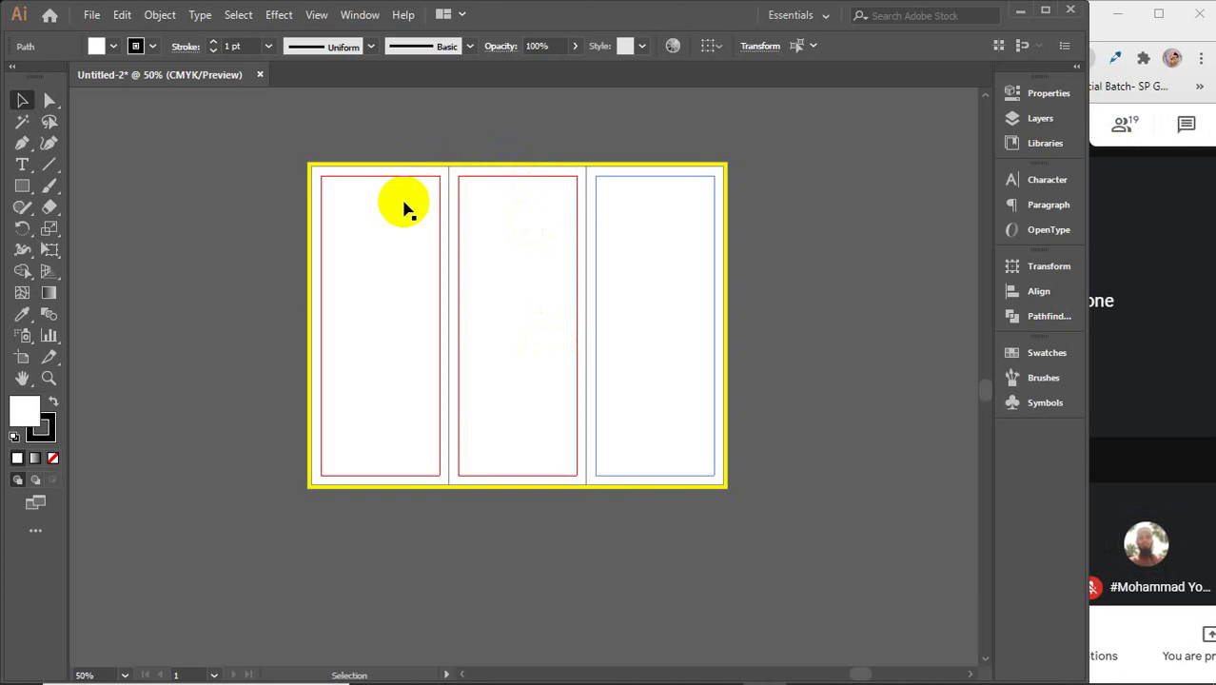
drag(268, 155, 761, 461)
click(761, 461)
- Review the two-panel and three-panel layouts together, check the Google Meet window, and return to the Illustrator document
key(ctrl+minus)
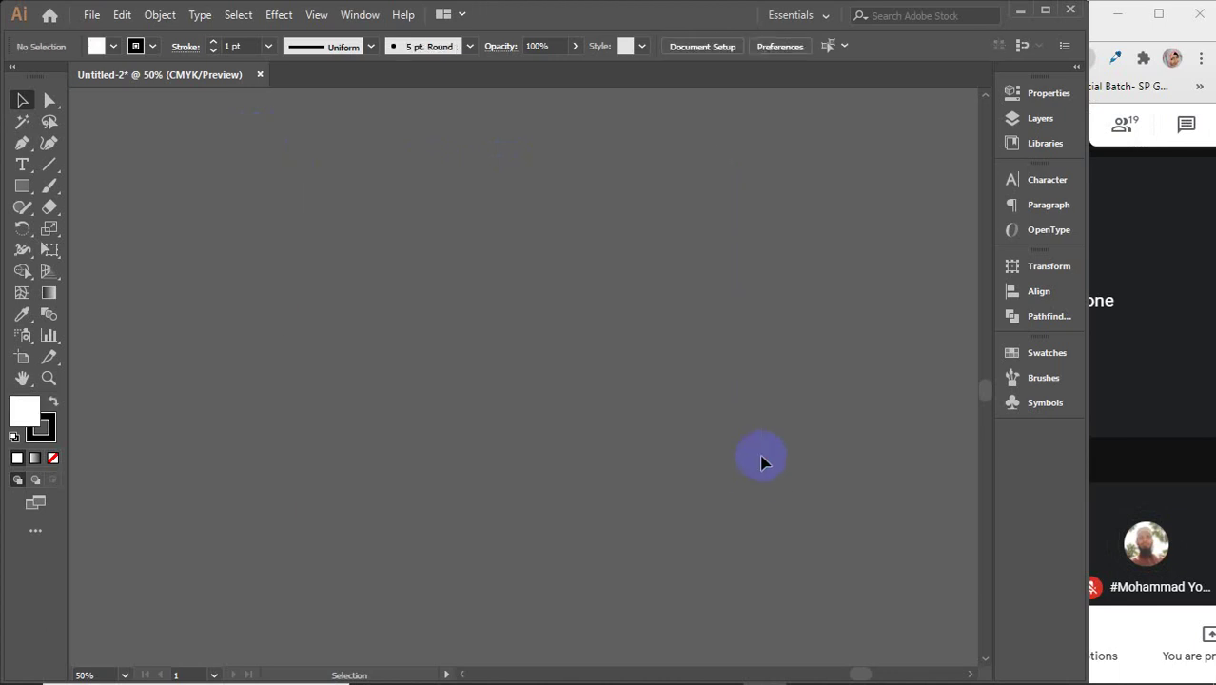
drag(365, 411, 507, 343)
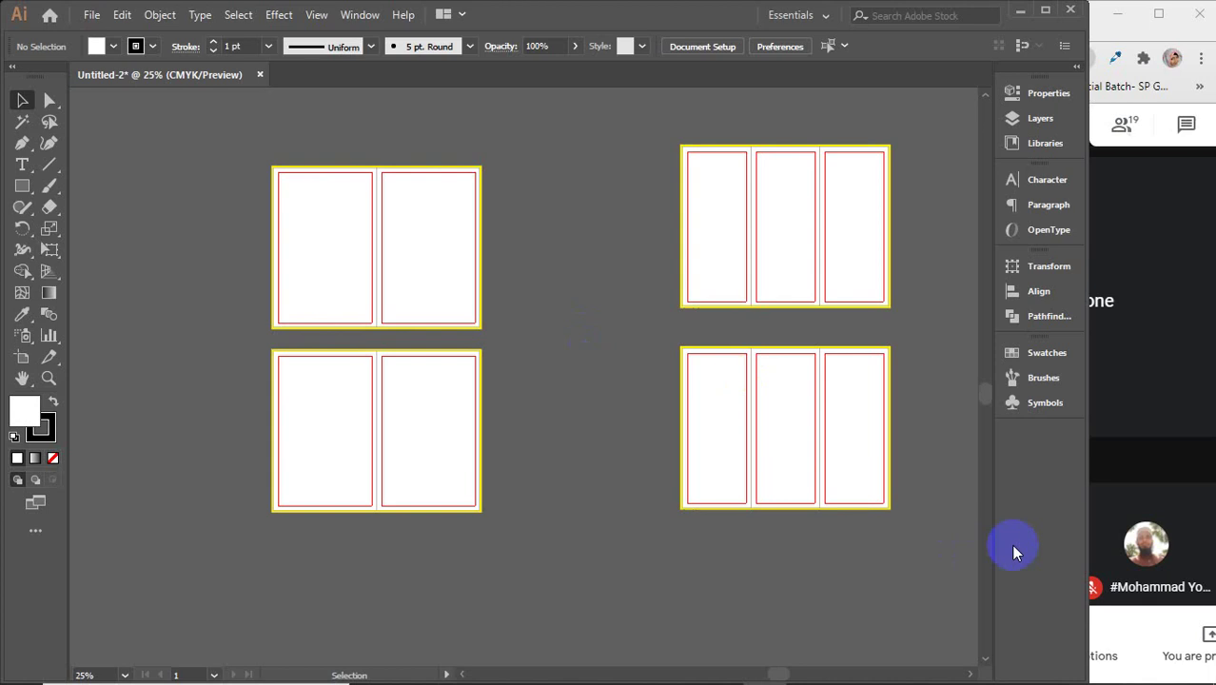
click(1197, 383)
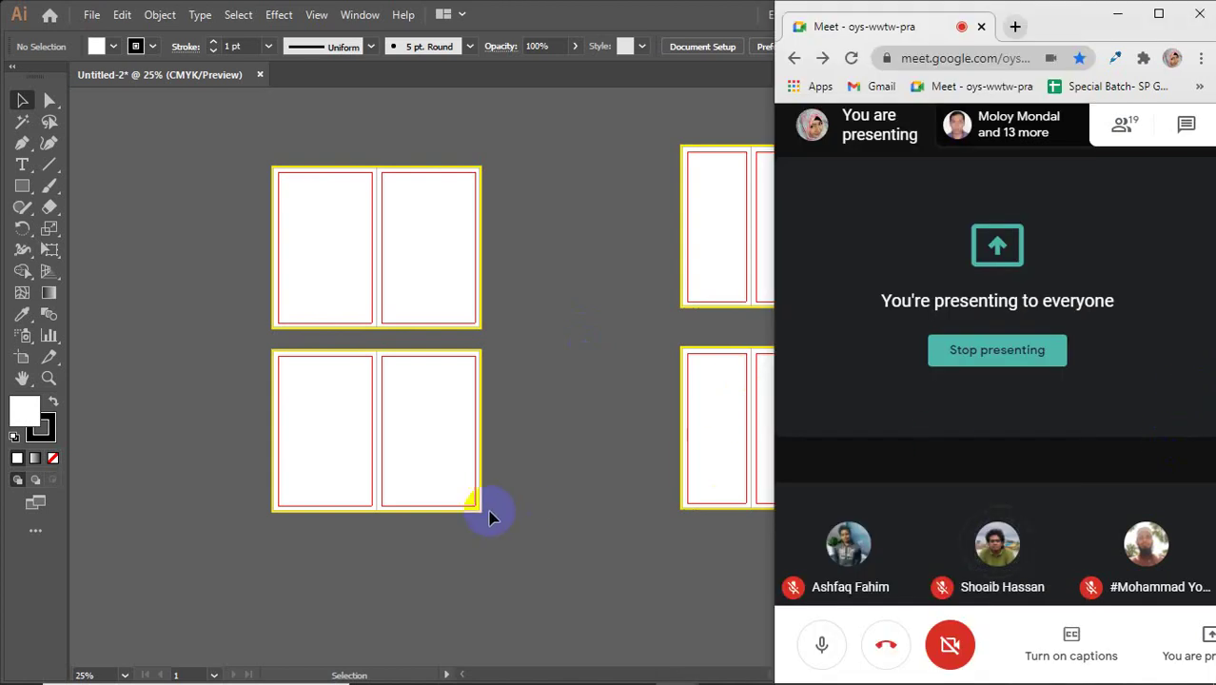
click(614, 514)
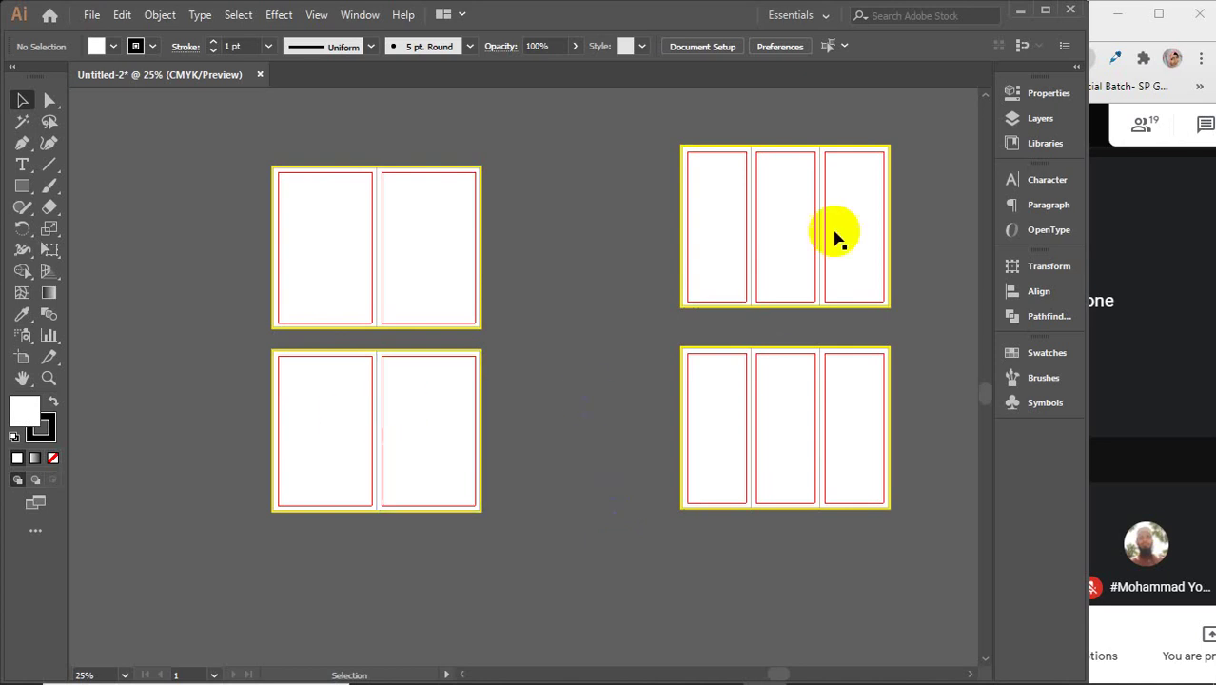
- Switch to the Google Meet window, maximize it, and turn on the camera with your own video pinned
click(1125, 178)
click(1157, 13)
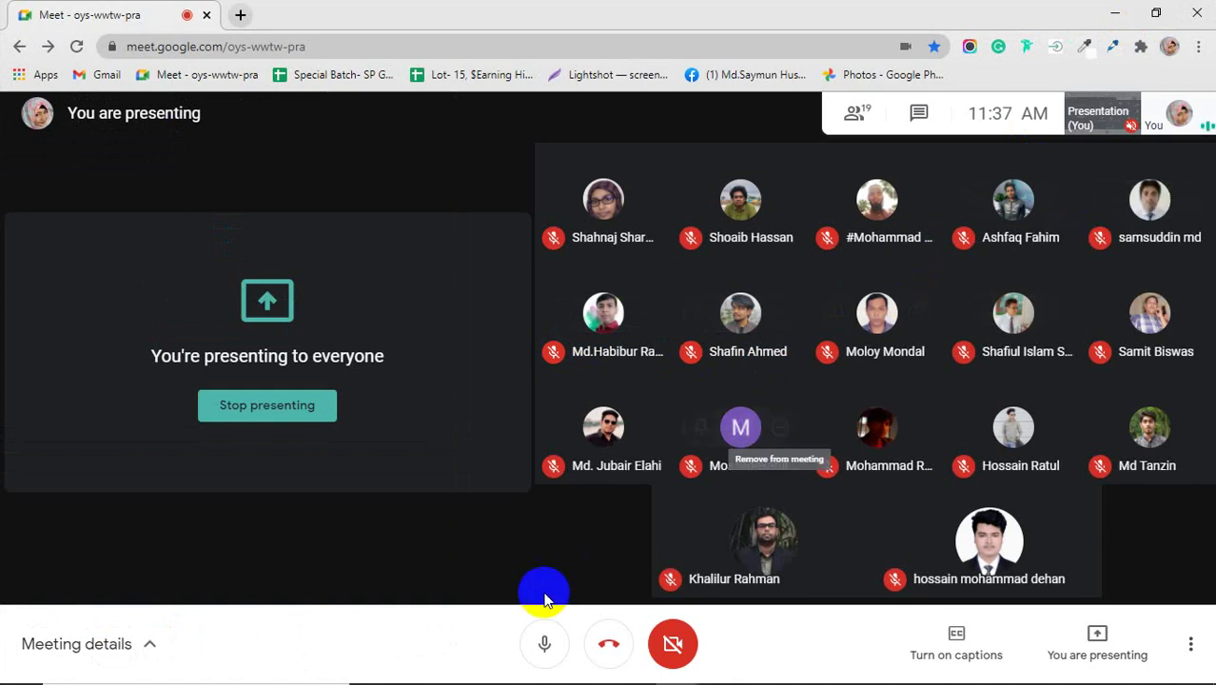
click(675, 644)
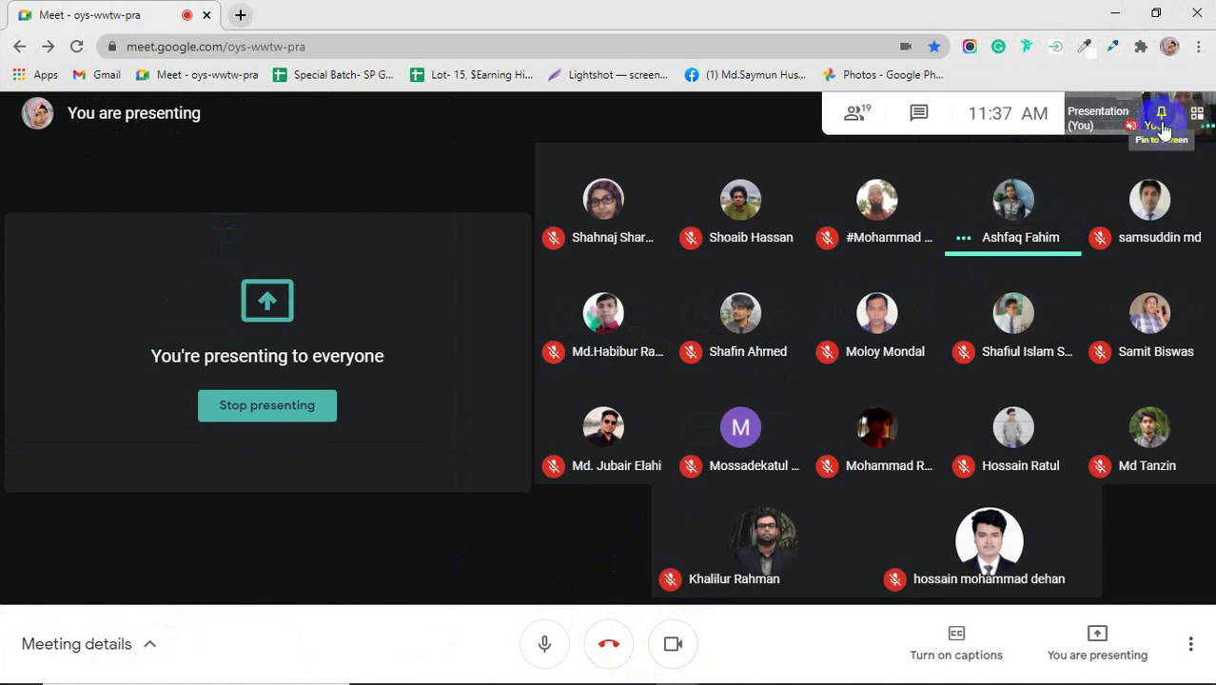
click(1160, 115)
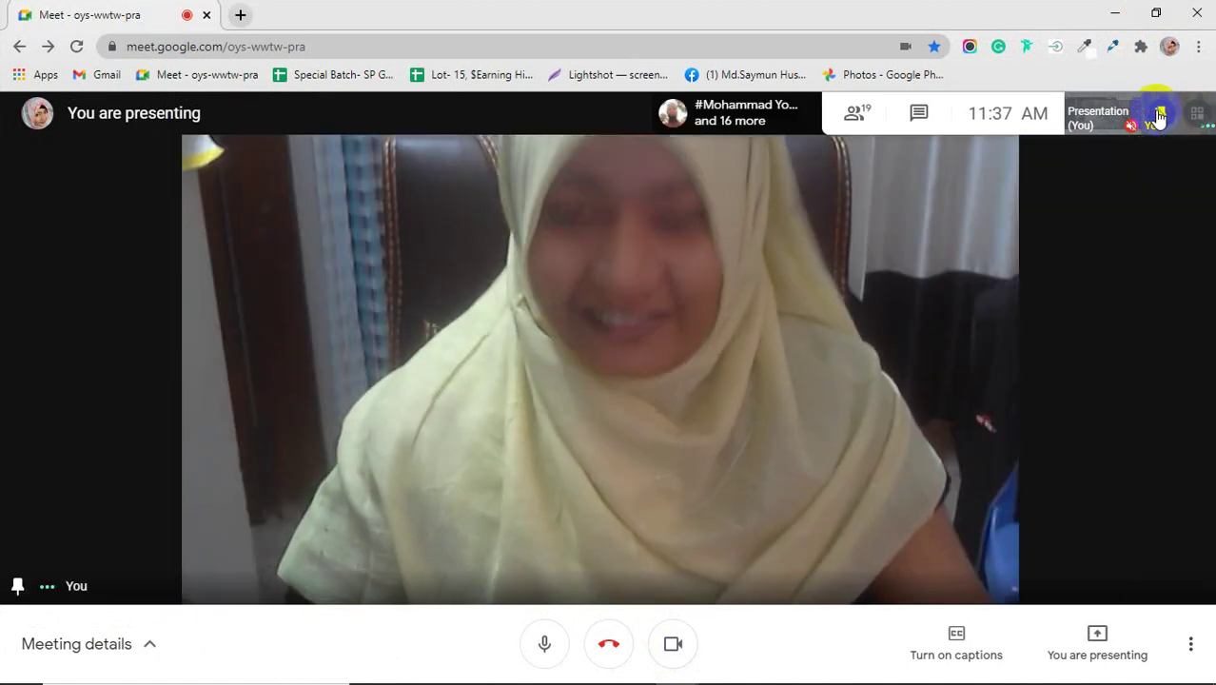
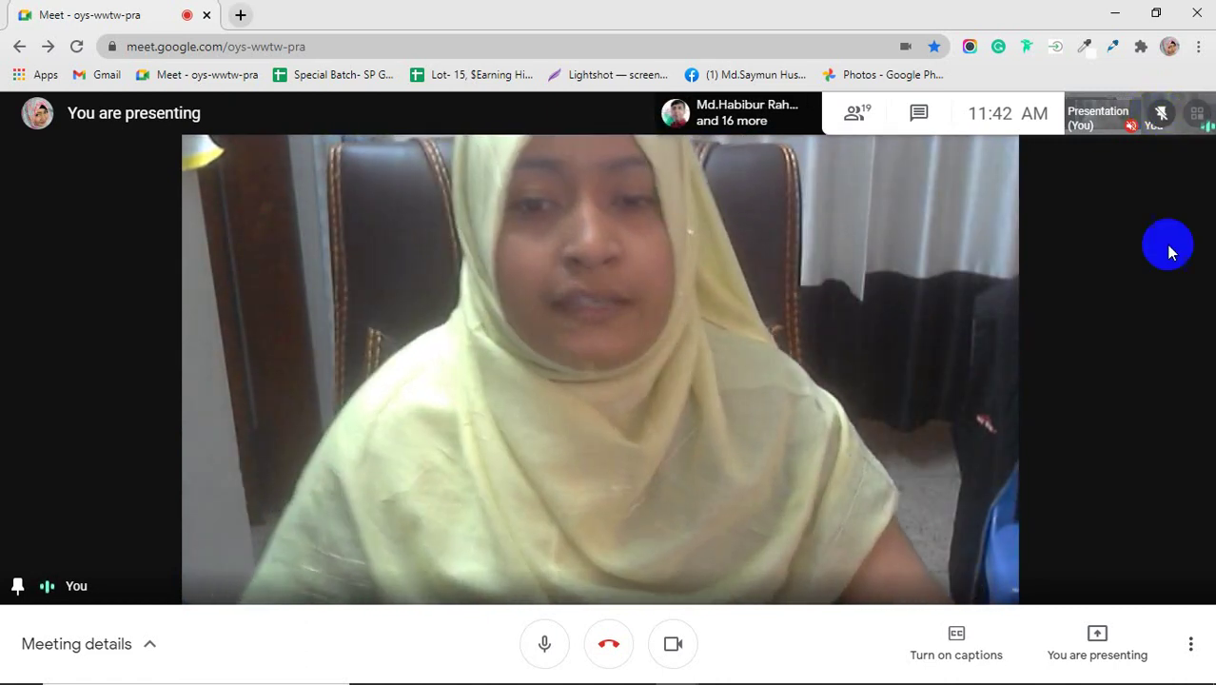
- Turn off the camera, restore the Meet window to its smaller size, and pin your presentation instead of your video
click(668, 643)
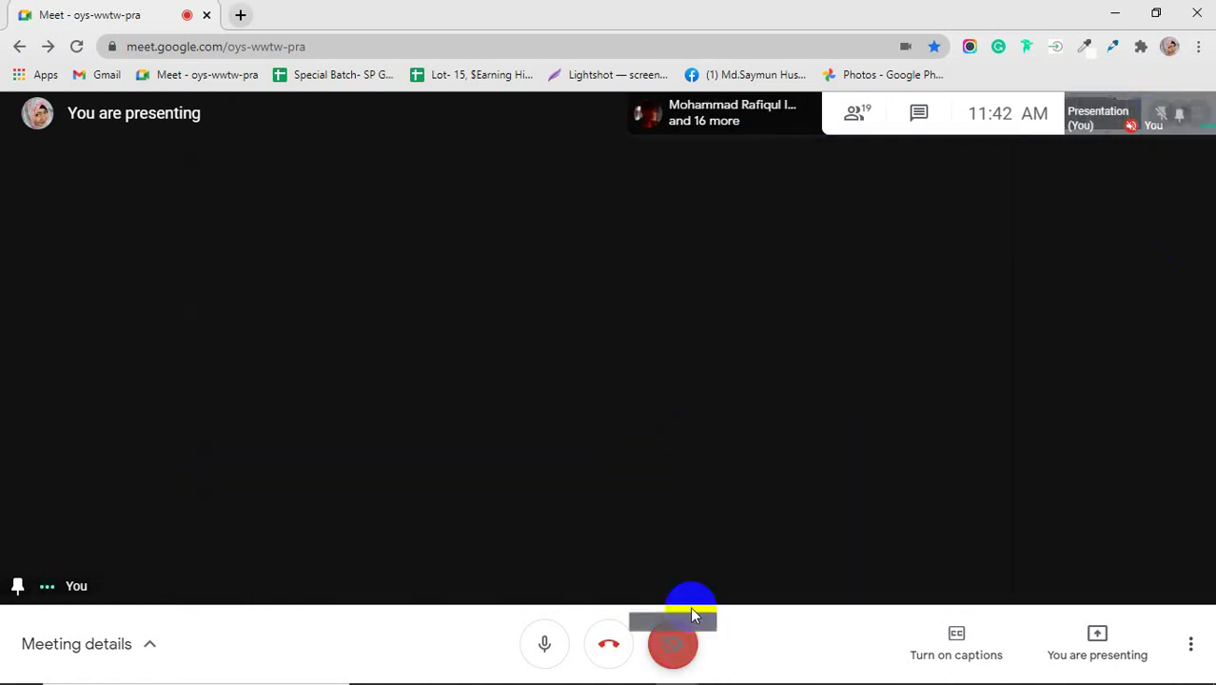
click(1162, 19)
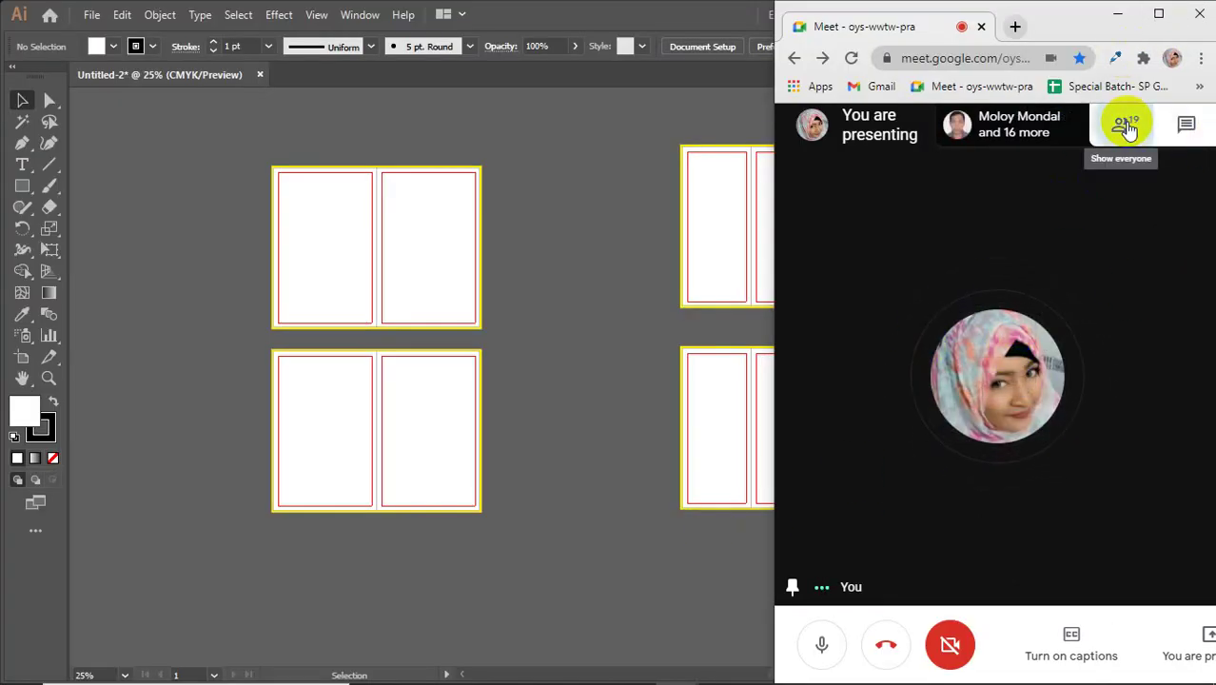
click(1125, 127)
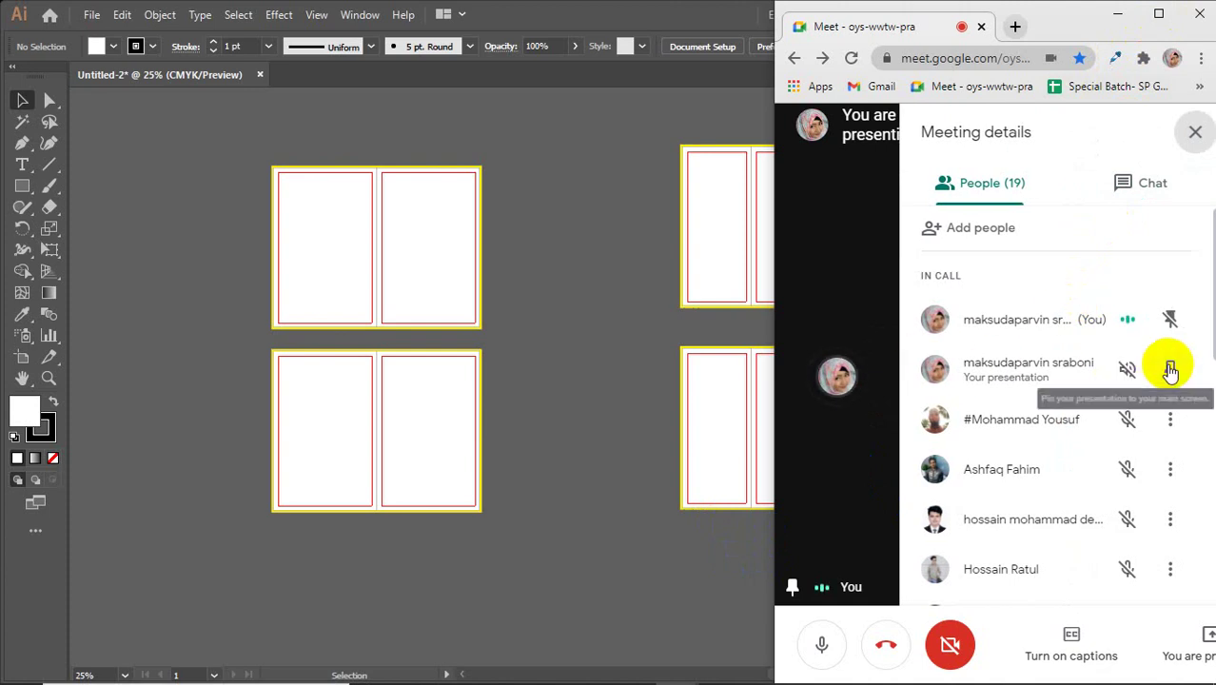
click(1170, 369)
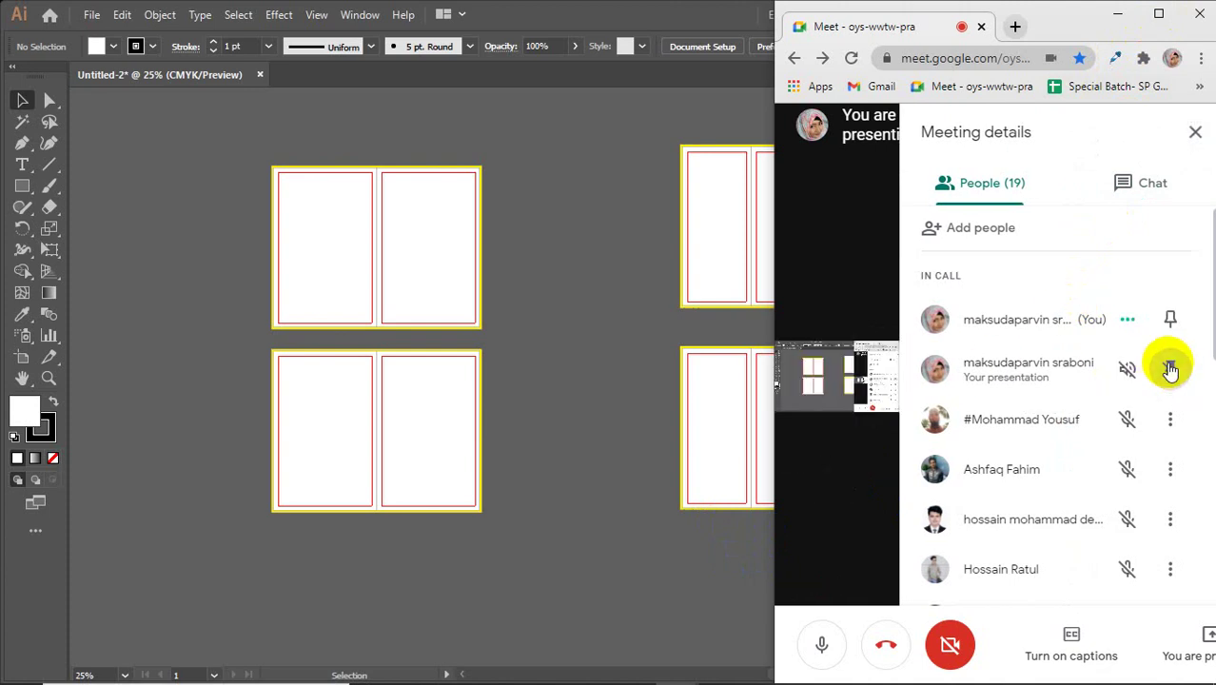
click(1195, 132)
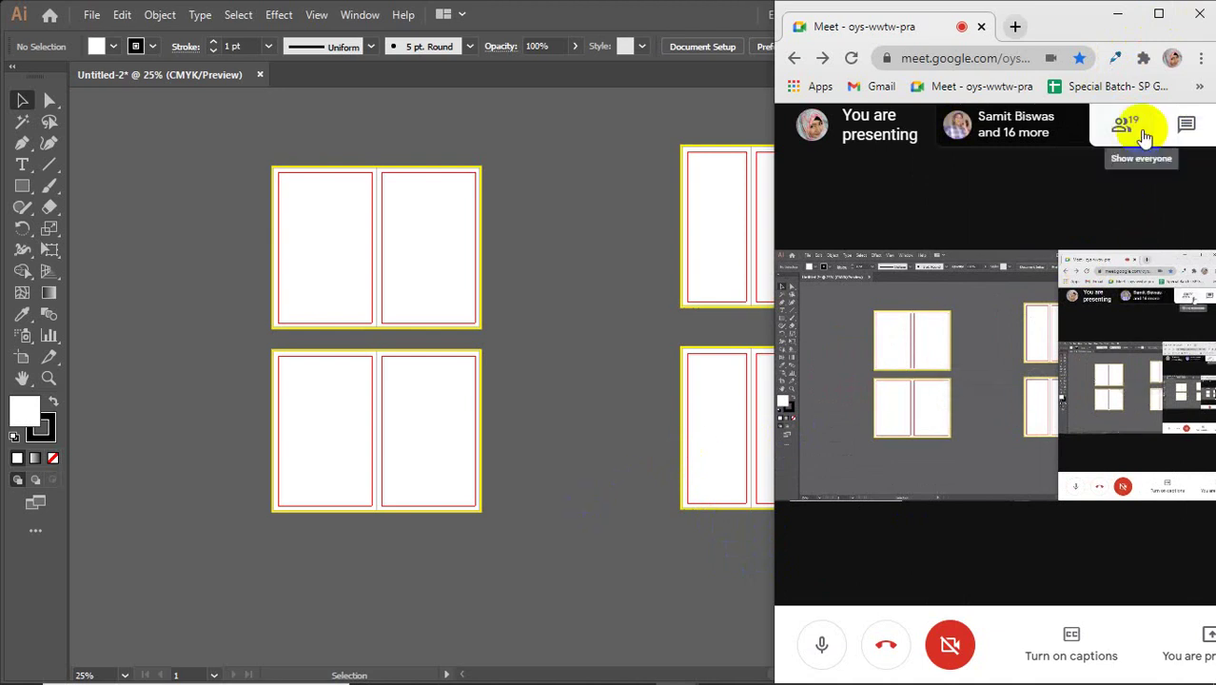
- Unpin your presentation in the meeting's participant list and return to the Illustrator document
click(1126, 119)
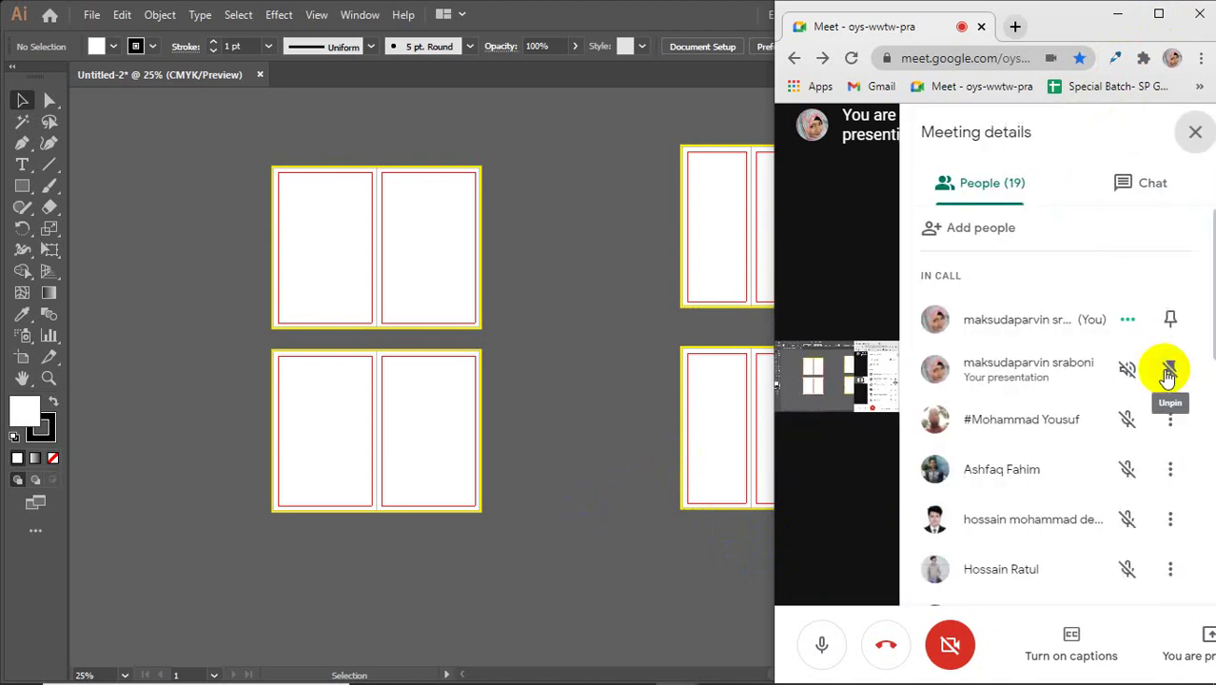
click(1170, 371)
click(1194, 133)
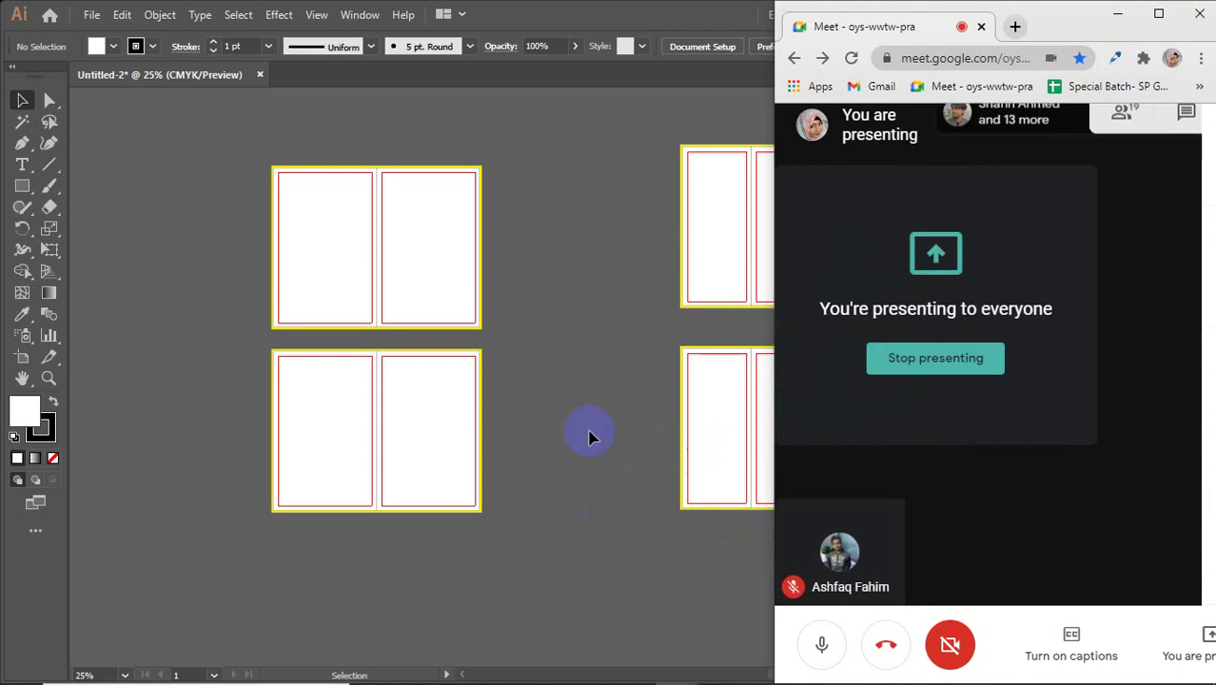
click(584, 419)
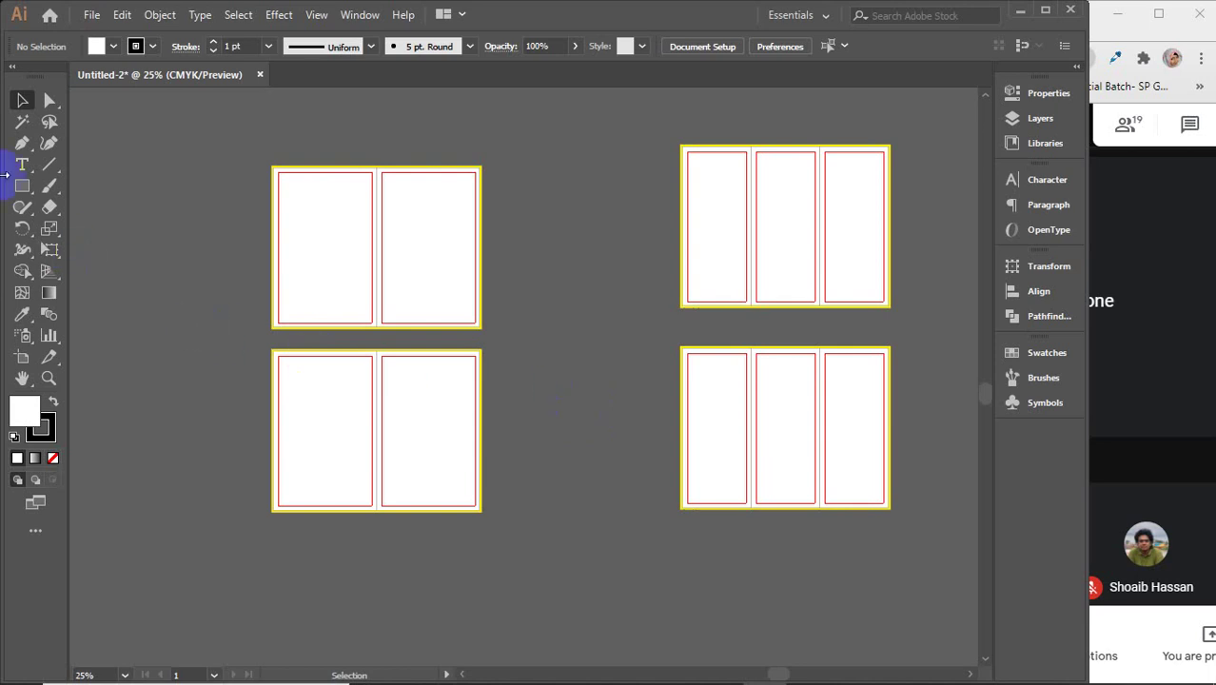
- Add the number 1 as text below the layouts and set its font size to 70 pt
click(22, 163)
click(527, 572)
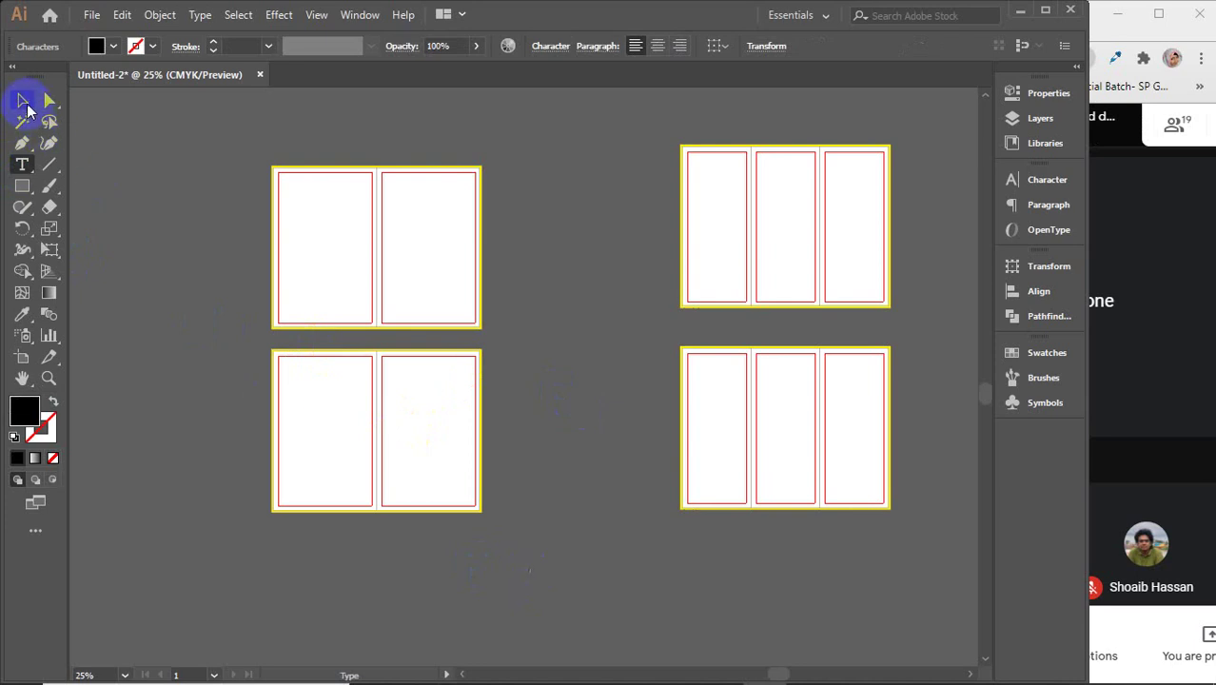
click(22, 101)
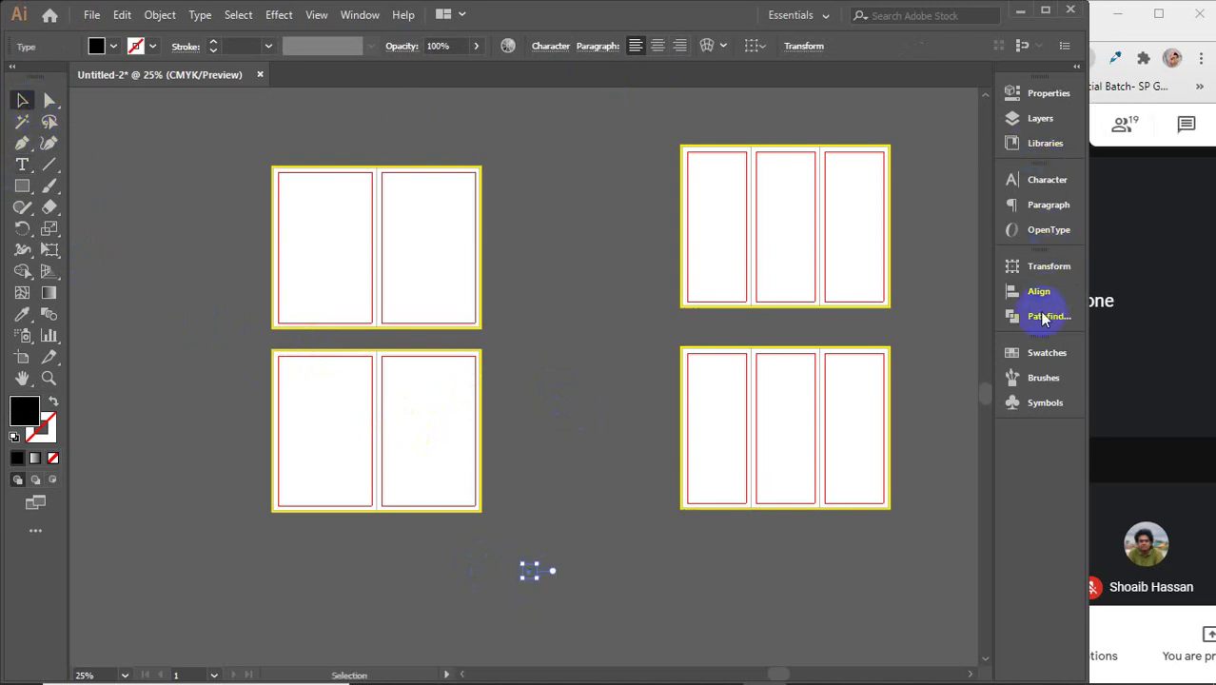
click(1046, 179)
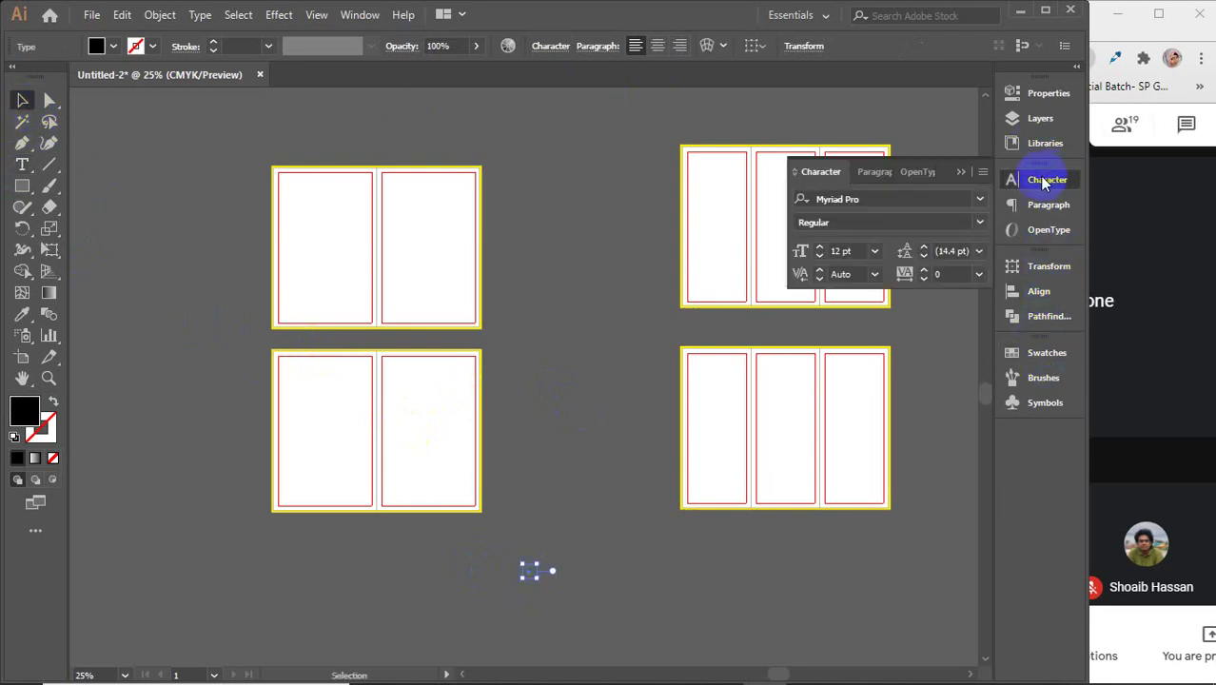
click(849, 250)
text(20)
key(Return)
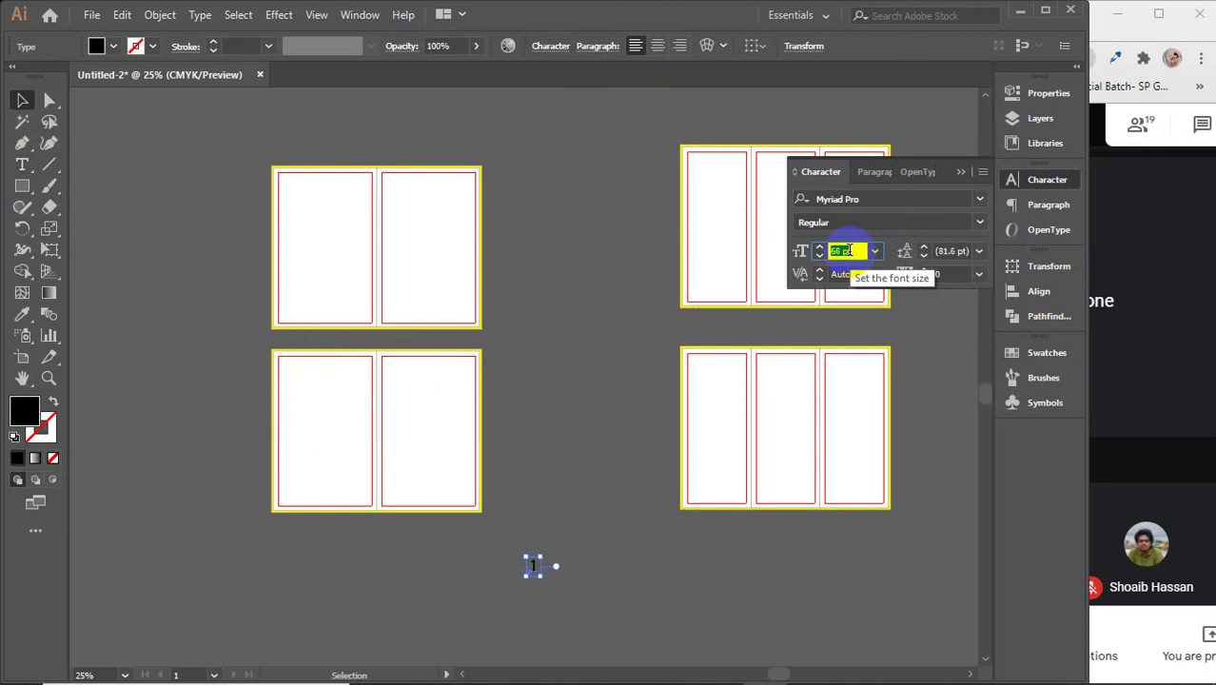
key(Up)
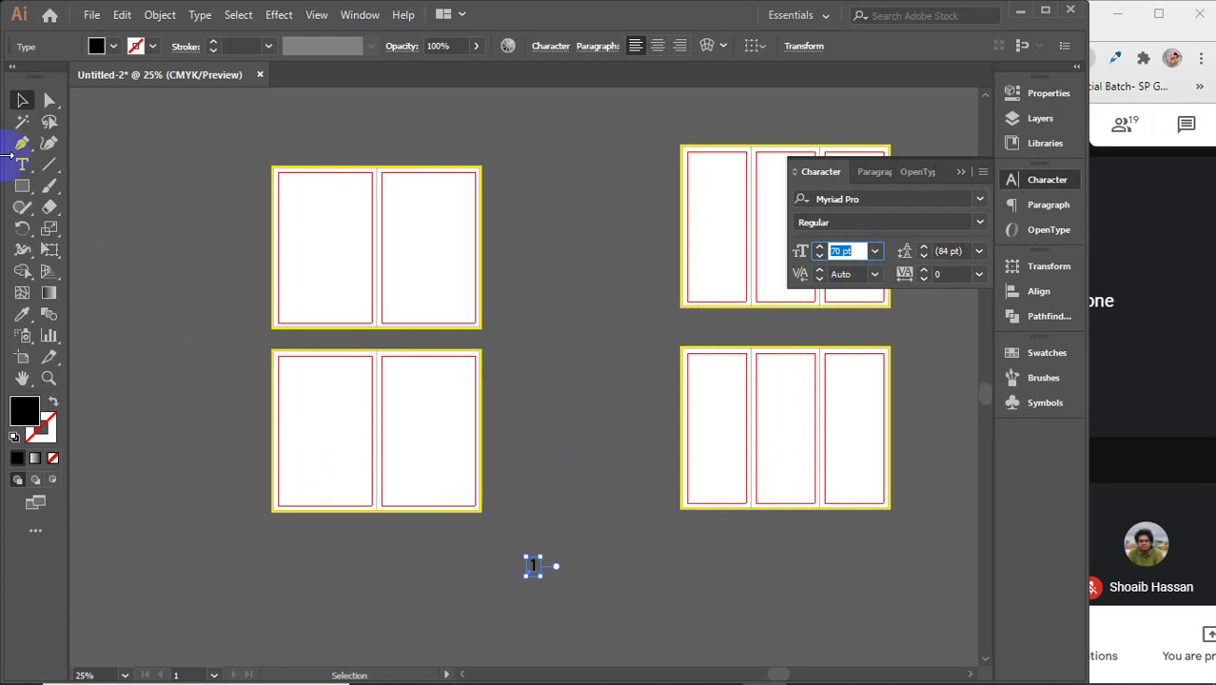
- Fill the number 1 with white and move it above the right panel of the upper two-panel layout
click(113, 46)
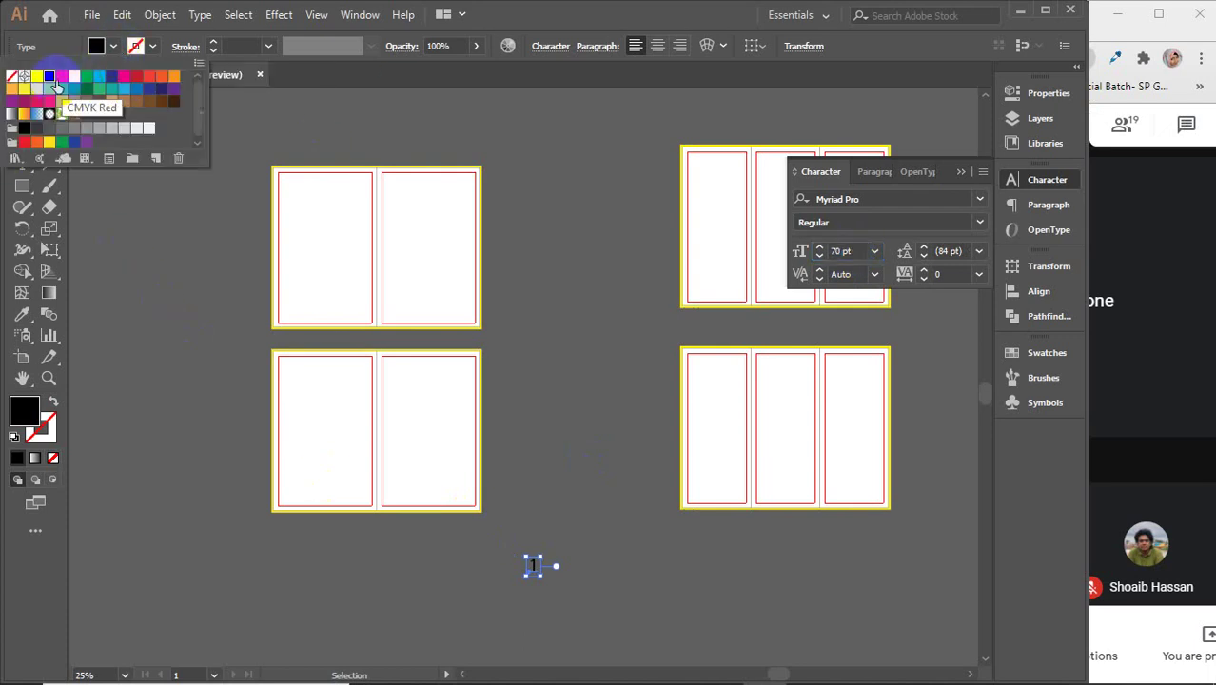
click(37, 75)
key(Escape)
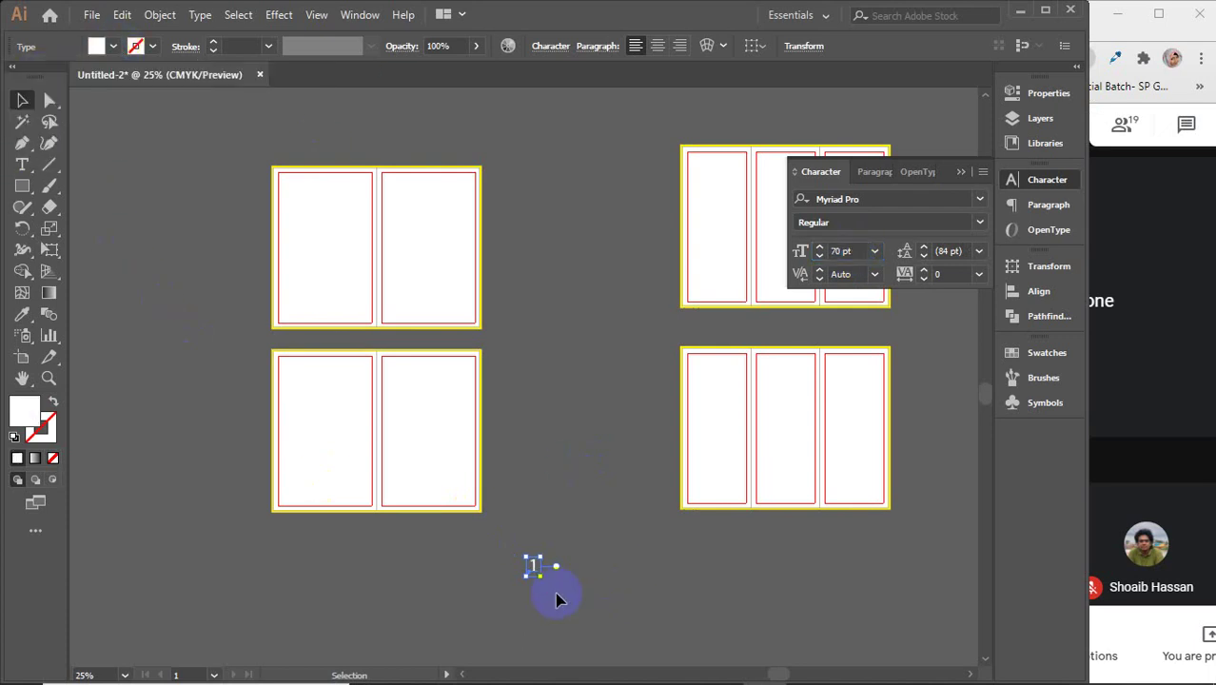
click(558, 518)
drag(532, 568, 427, 153)
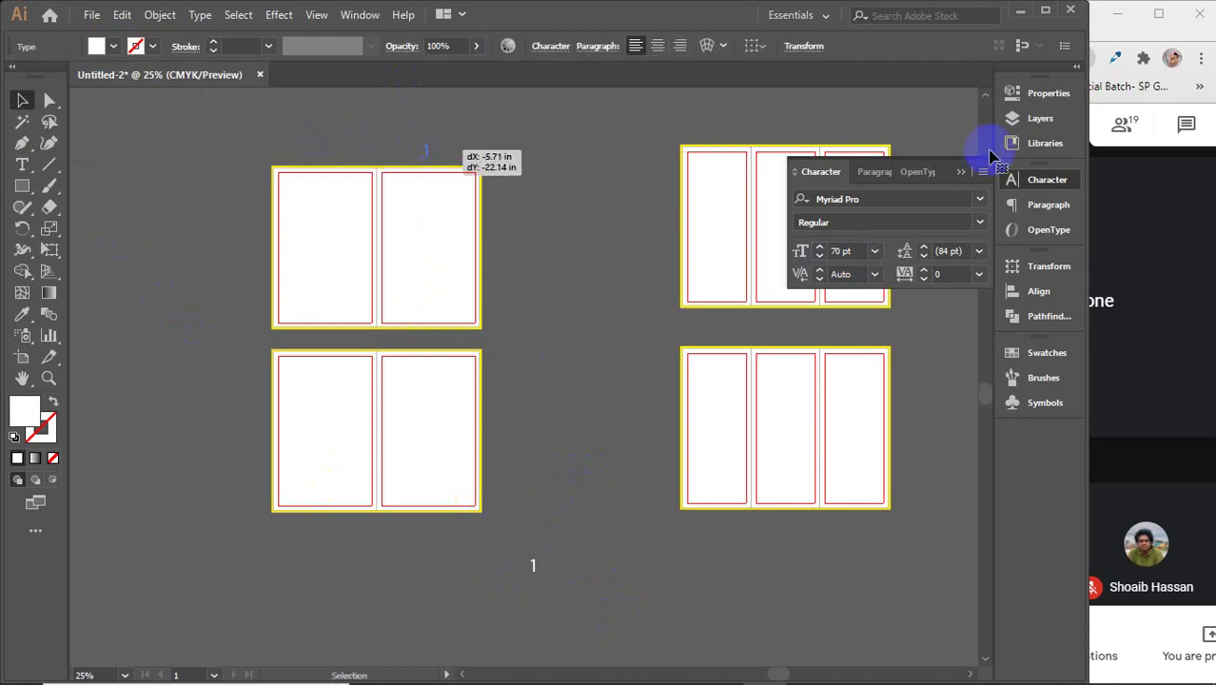
click(959, 174)
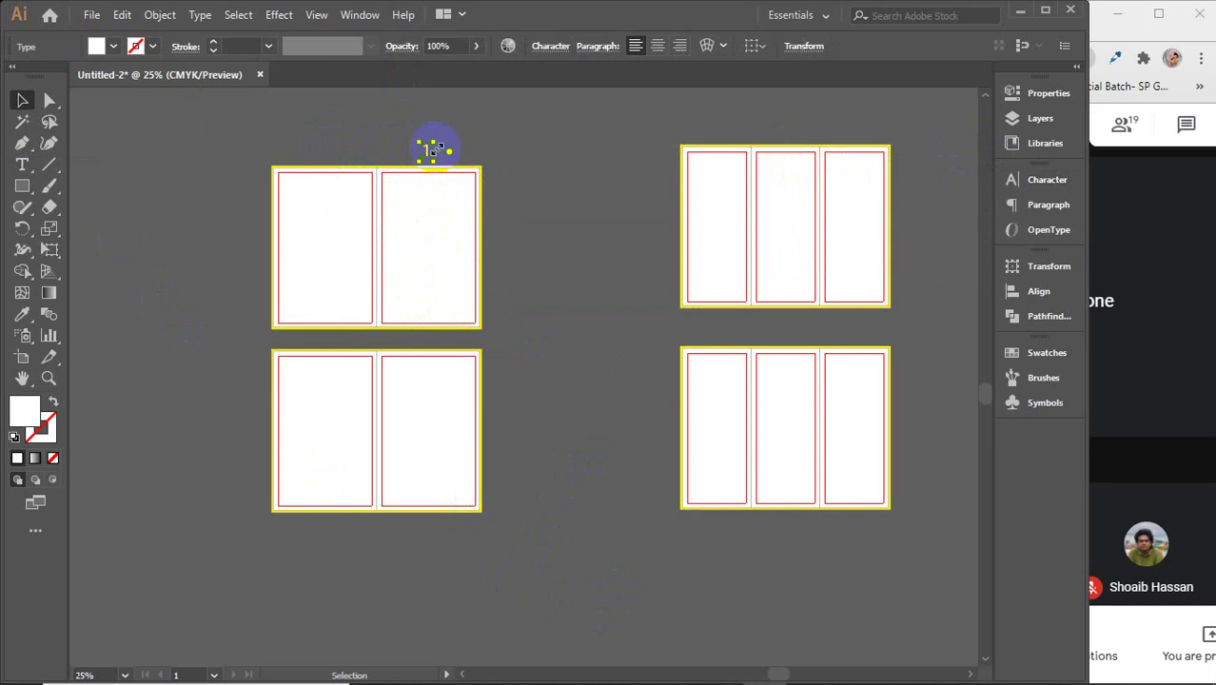
- Copy the number above the left panel of the upper two-panel layout and change the copy to 4
scroll(433, 150, up, 2)
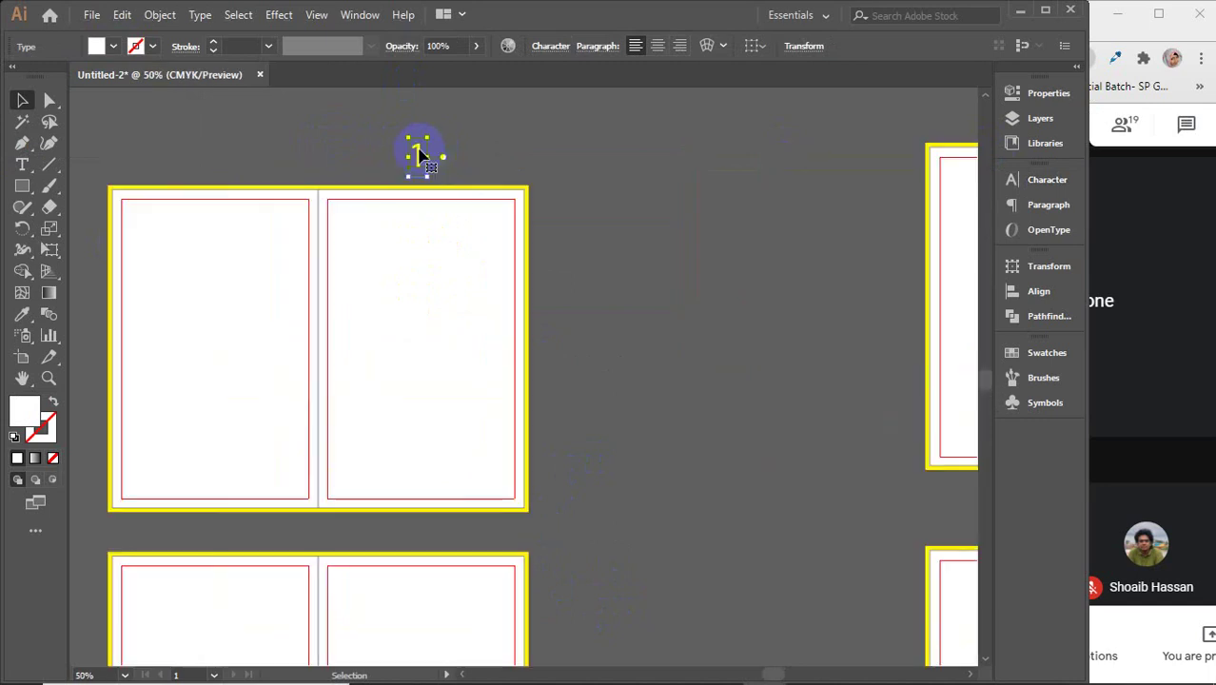
drag(419, 152, 206, 155)
key(t)
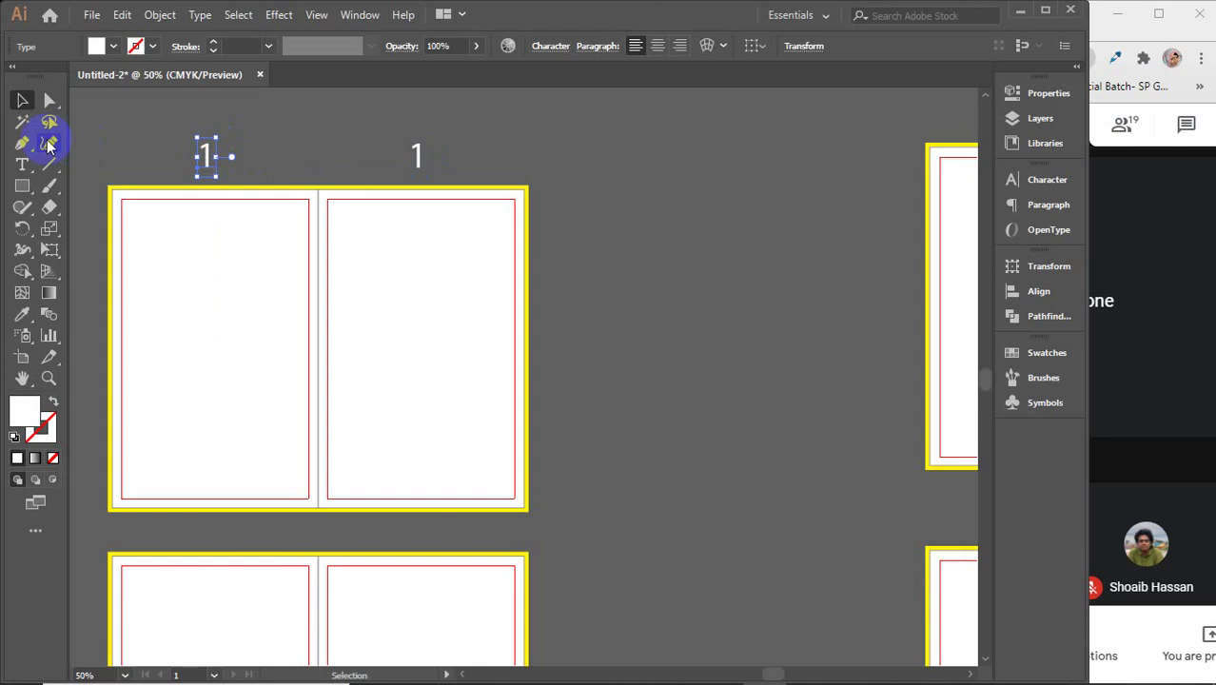
double_click(208, 155)
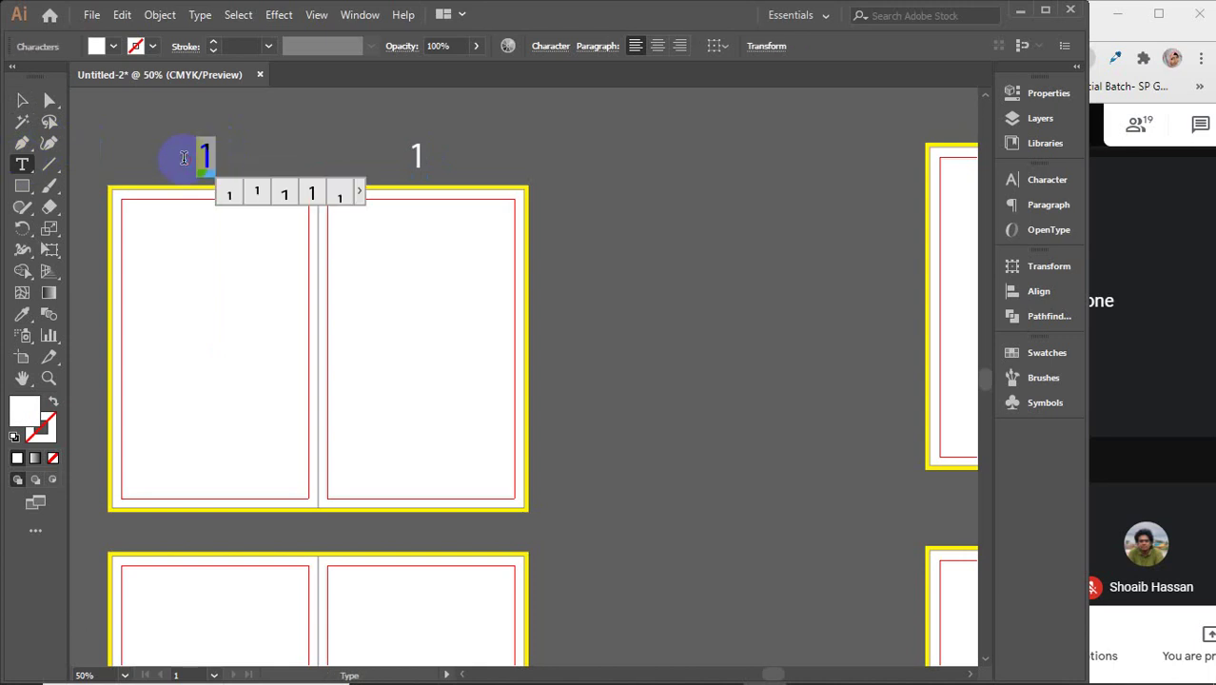
text(4)
click(22, 100)
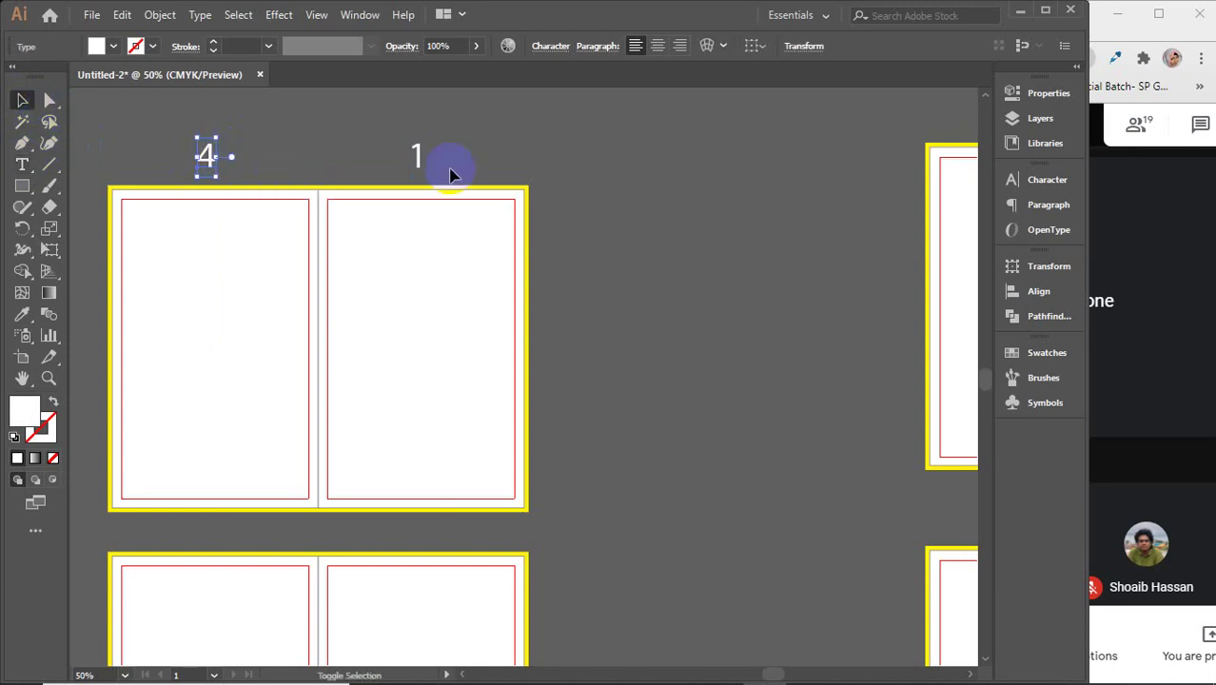
- Copy the 4 and 1 labels below the lower two-panel layout and change the copies to 2 and 3
shift+click(425, 156)
scroll(425, 156, down, 2)
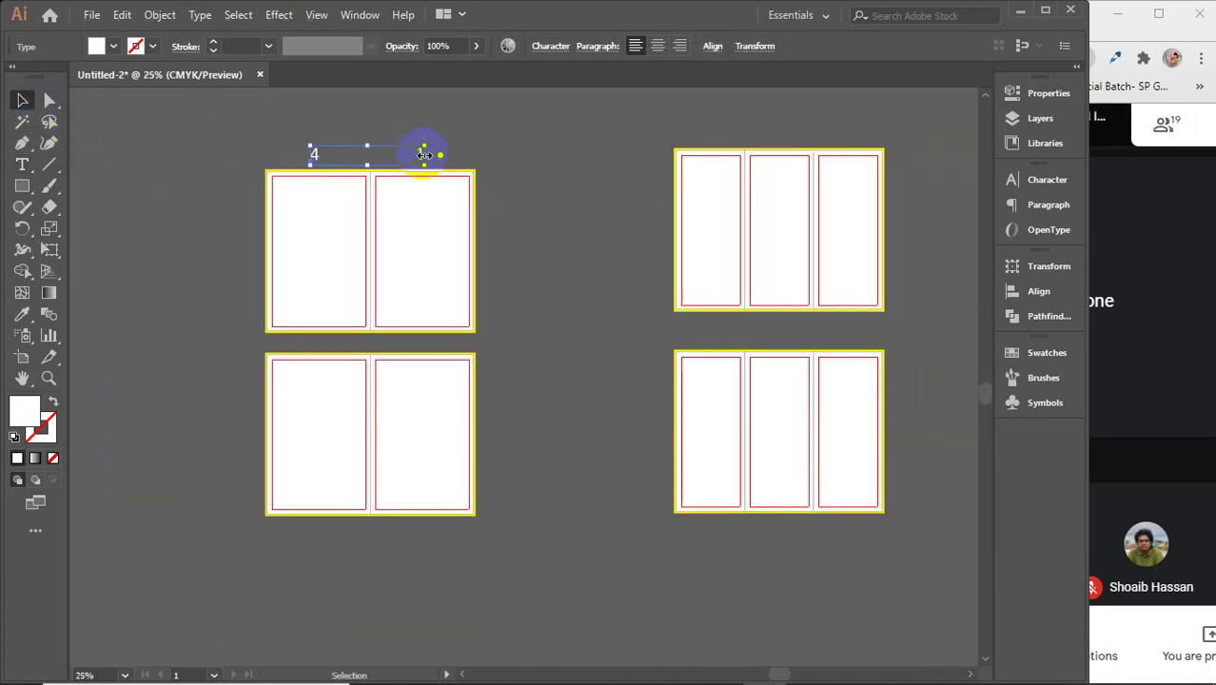
drag(419, 157, 414, 540)
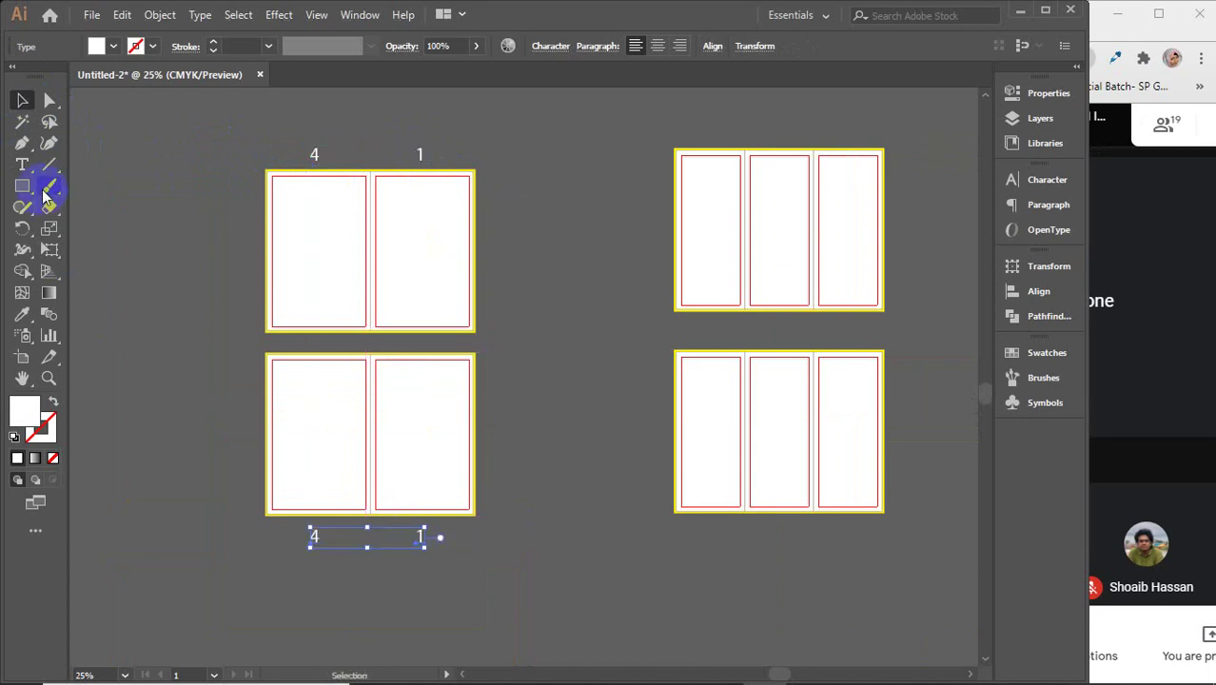
click(22, 163)
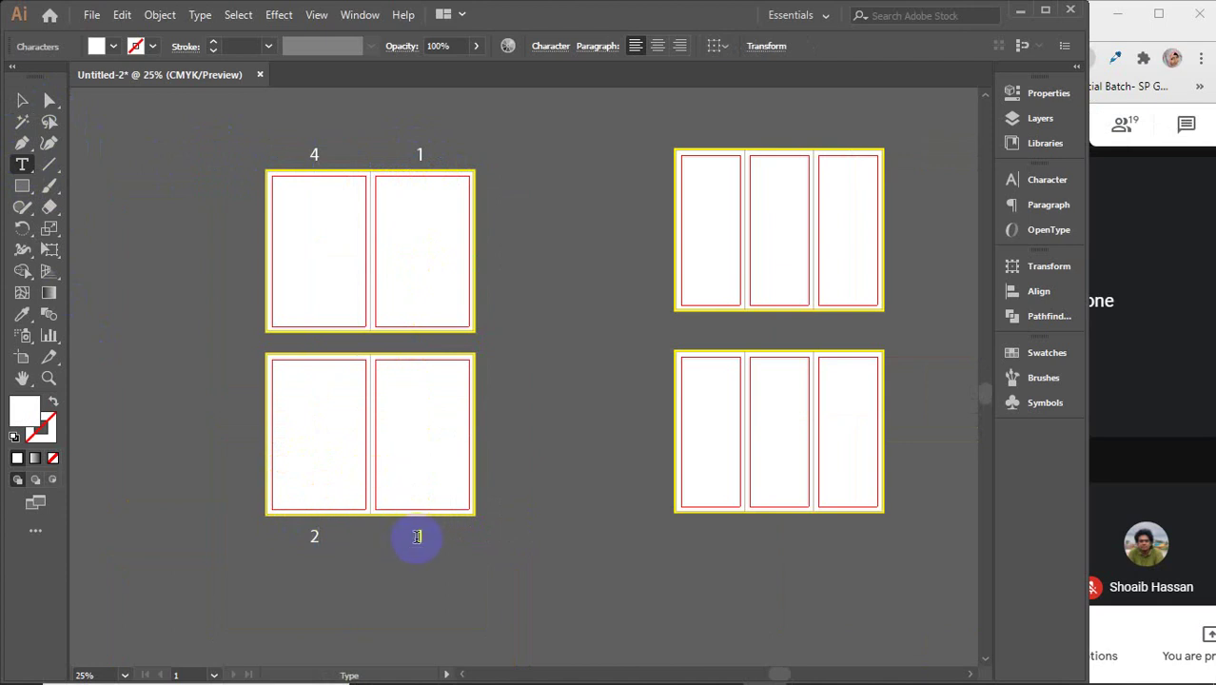
text(3)
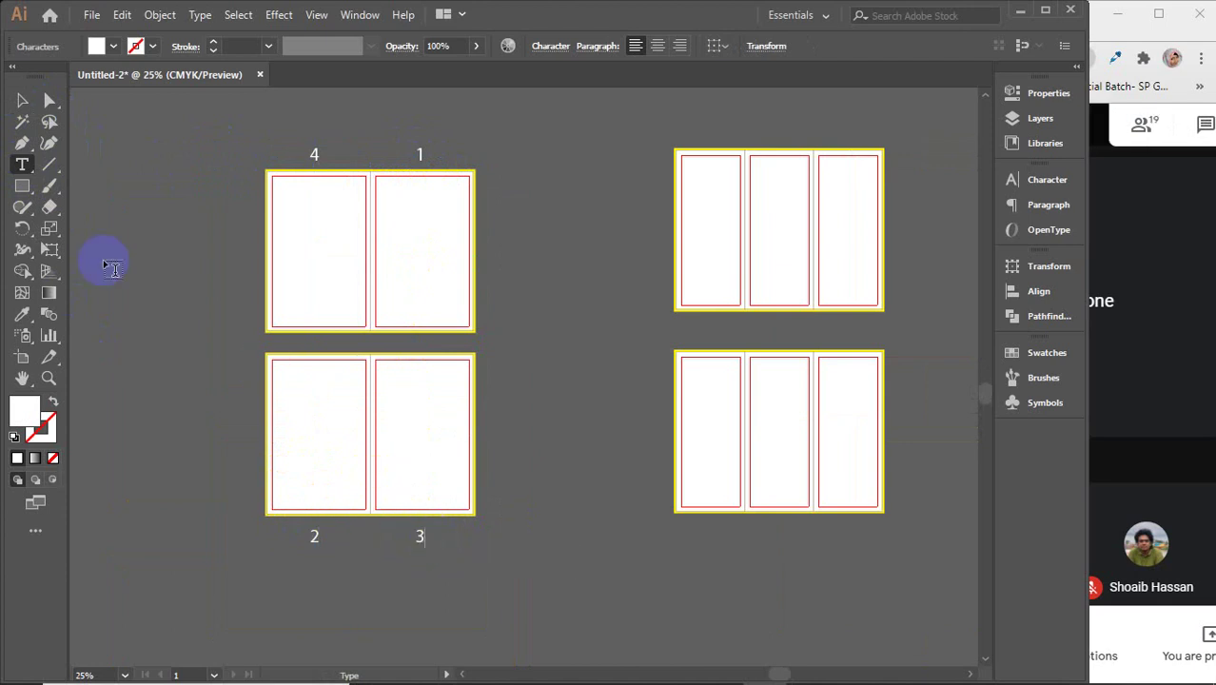
click(880, 219)
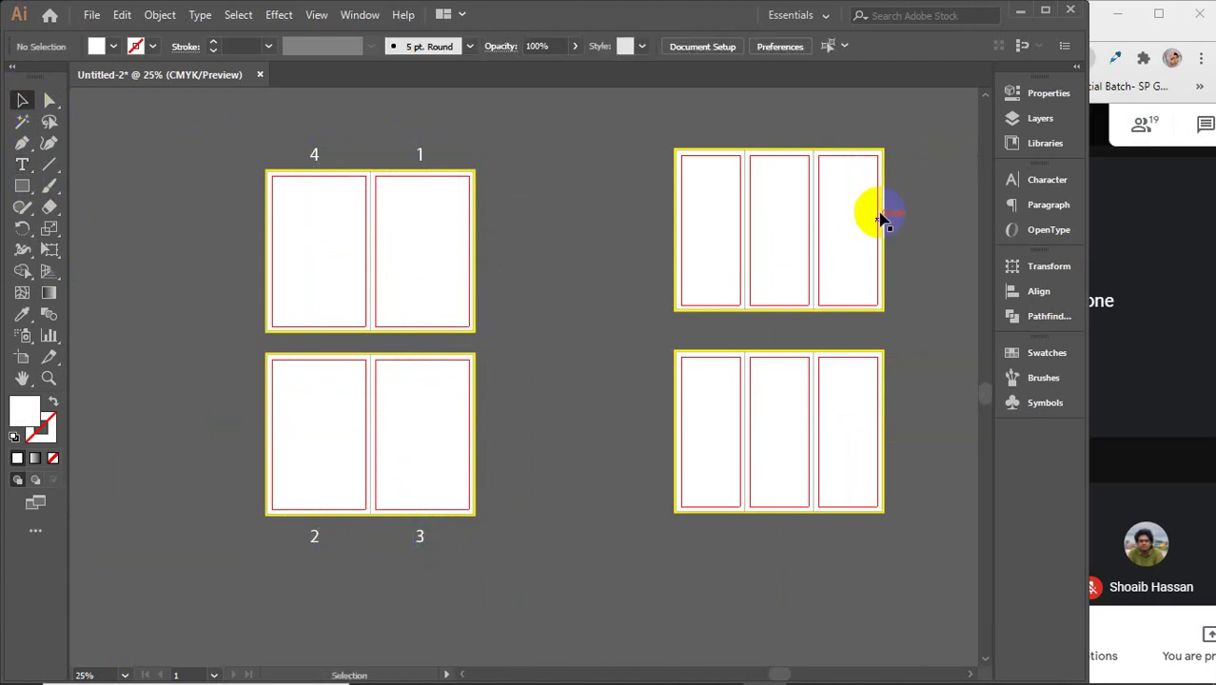
- Copy label 1 above the upper three-panel layout's right panel, and labels 2 and 3 below the lower one's left and middle panels
click(420, 155)
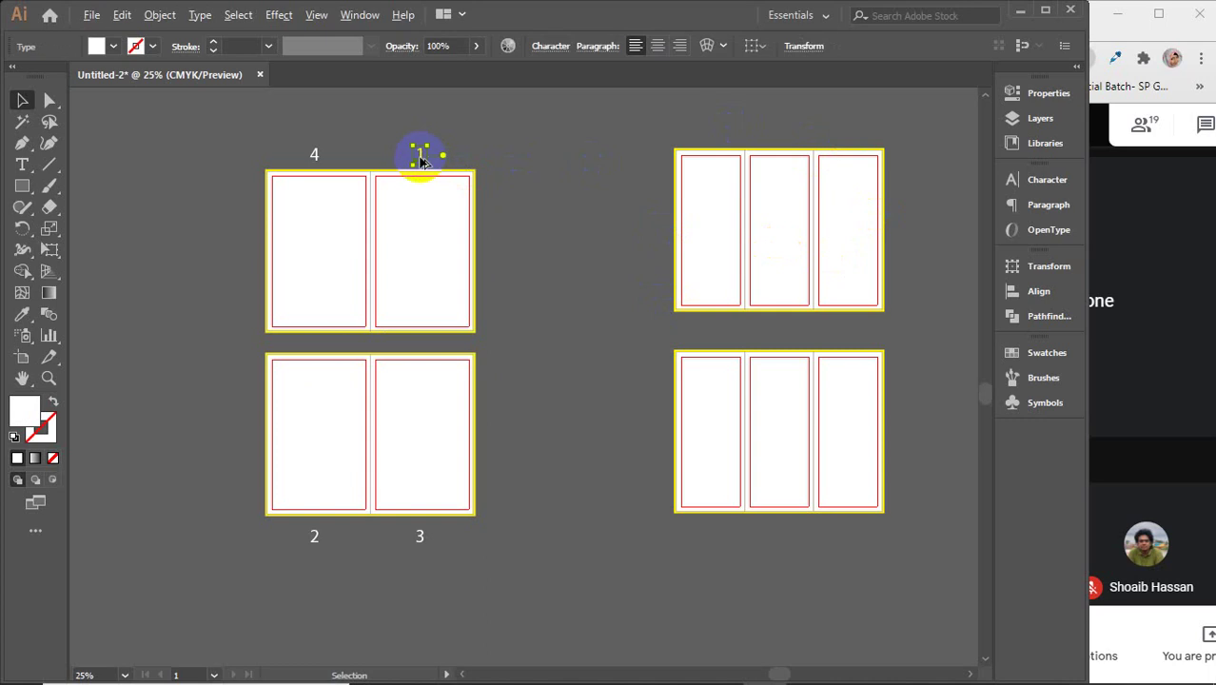
drag(421, 160, 842, 140)
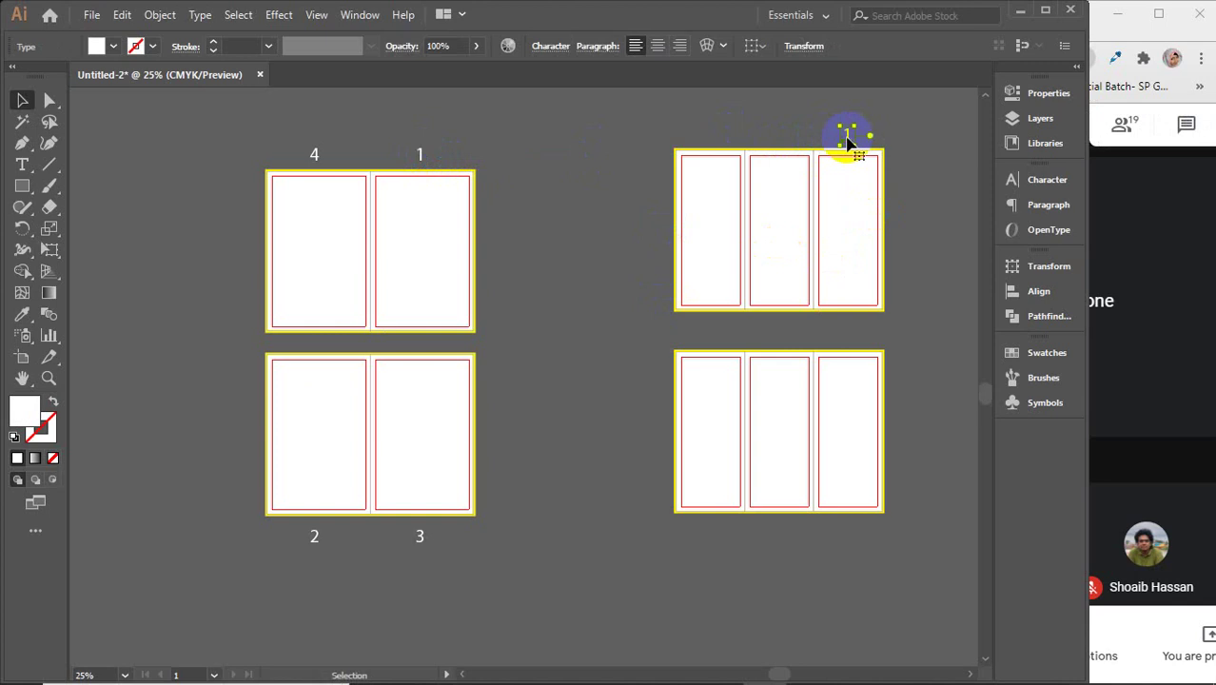
drag(849, 143, 849, 142)
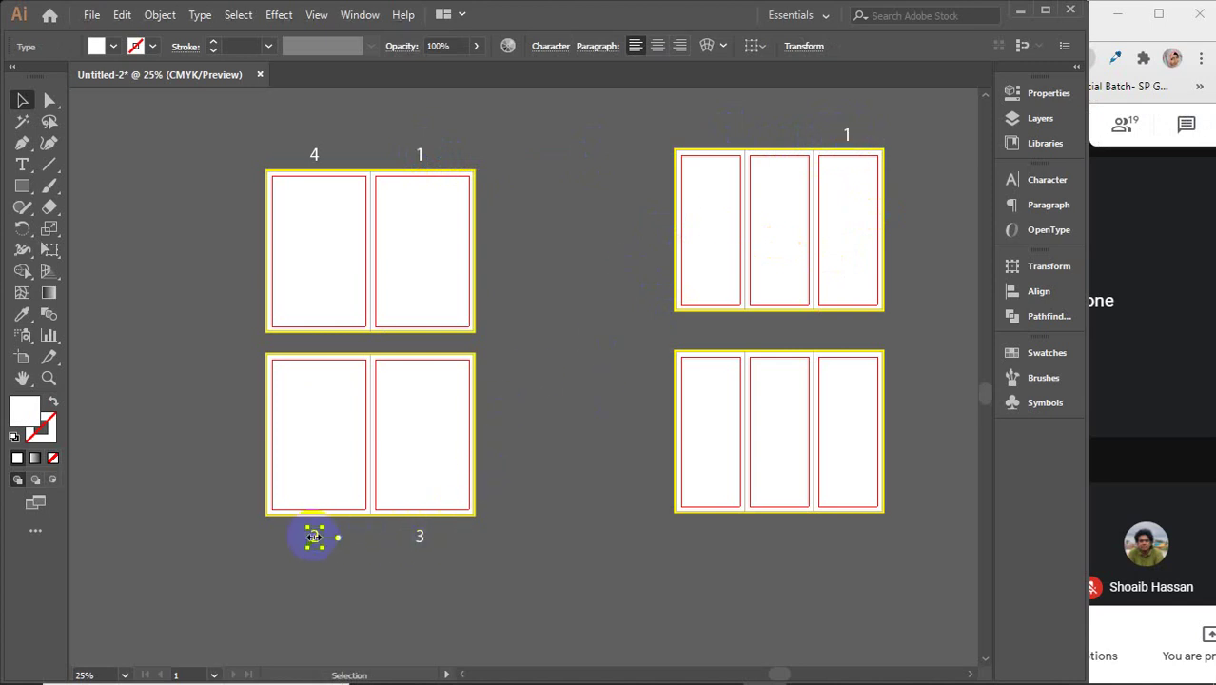
drag(316, 540, 707, 534)
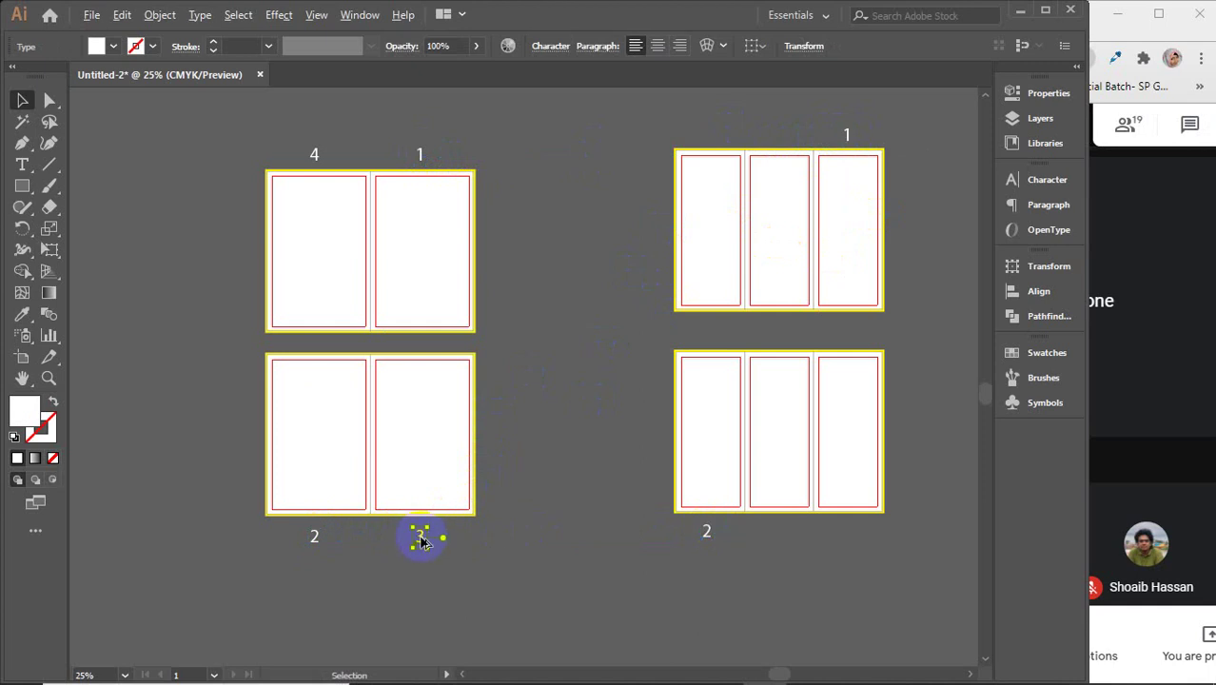
drag(421, 540, 778, 536)
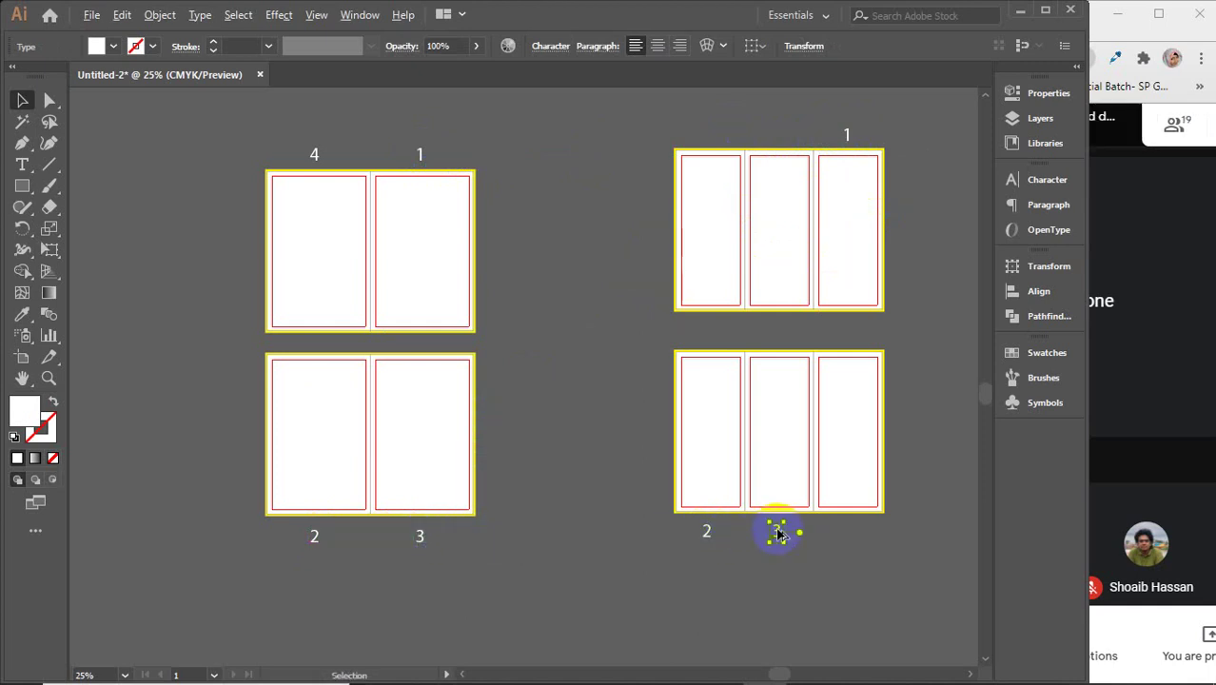
- Copy label 4 below the lower three-panel layout's right panel, and label 1 above the upper layout's middle and left panels
click(314, 155)
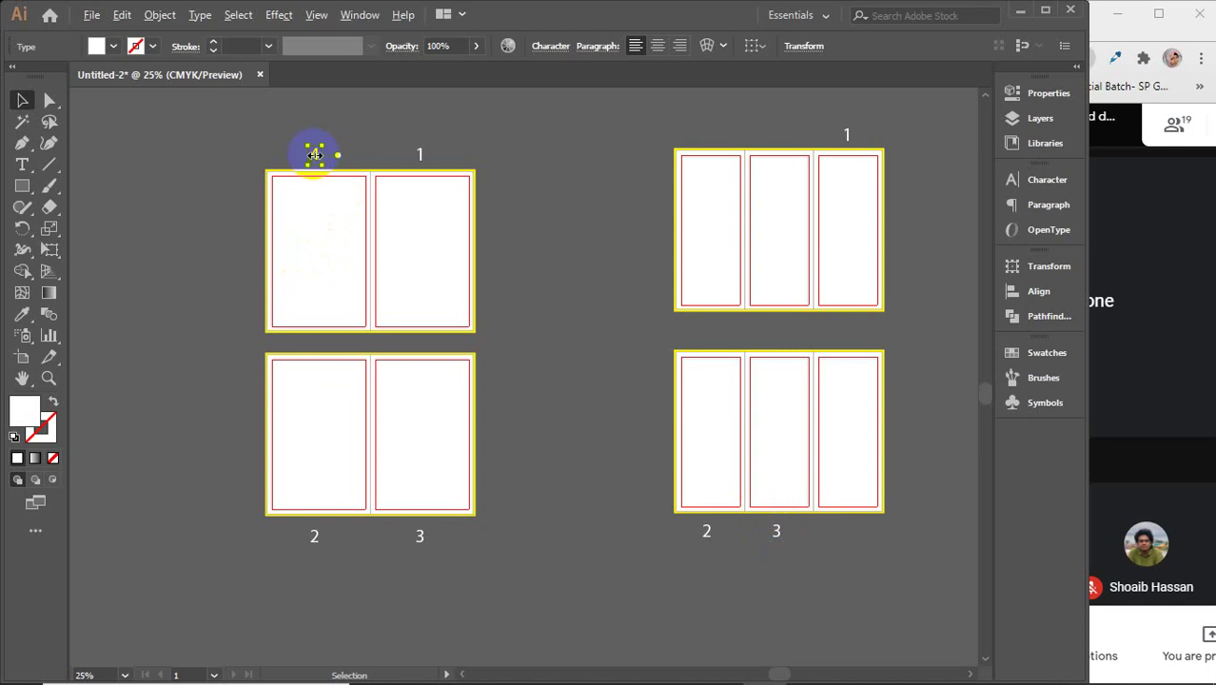
drag(314, 154, 853, 534)
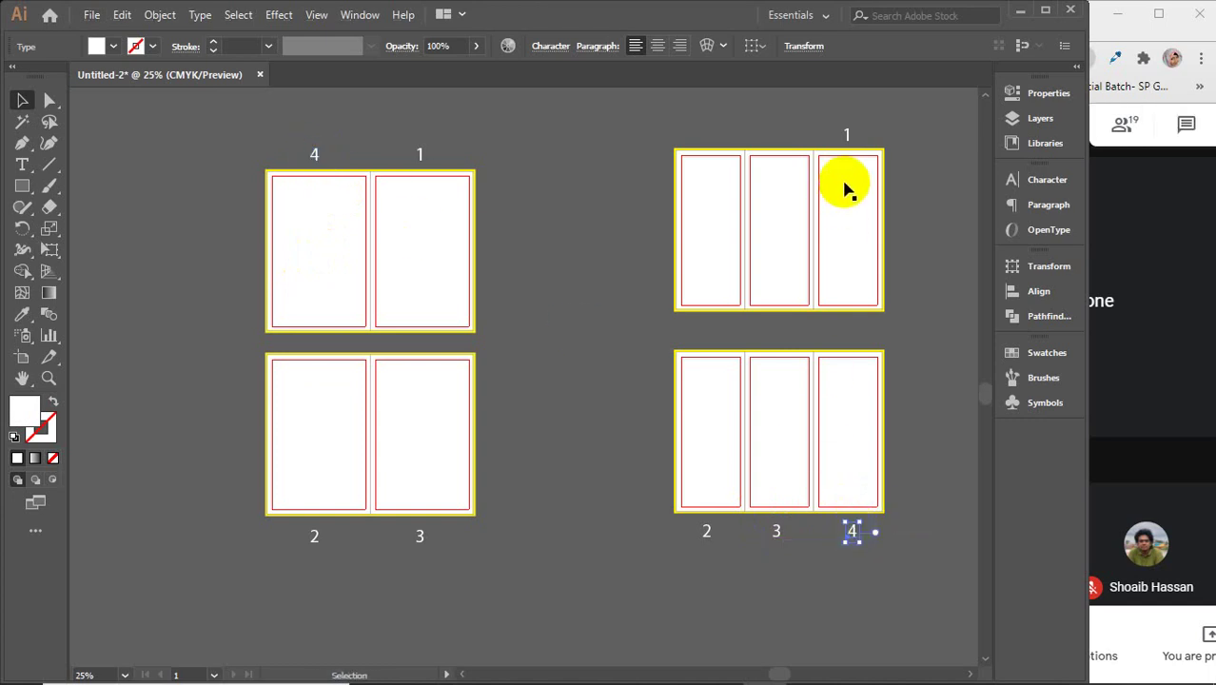
scroll(841, 190, up, 2)
click(848, 204)
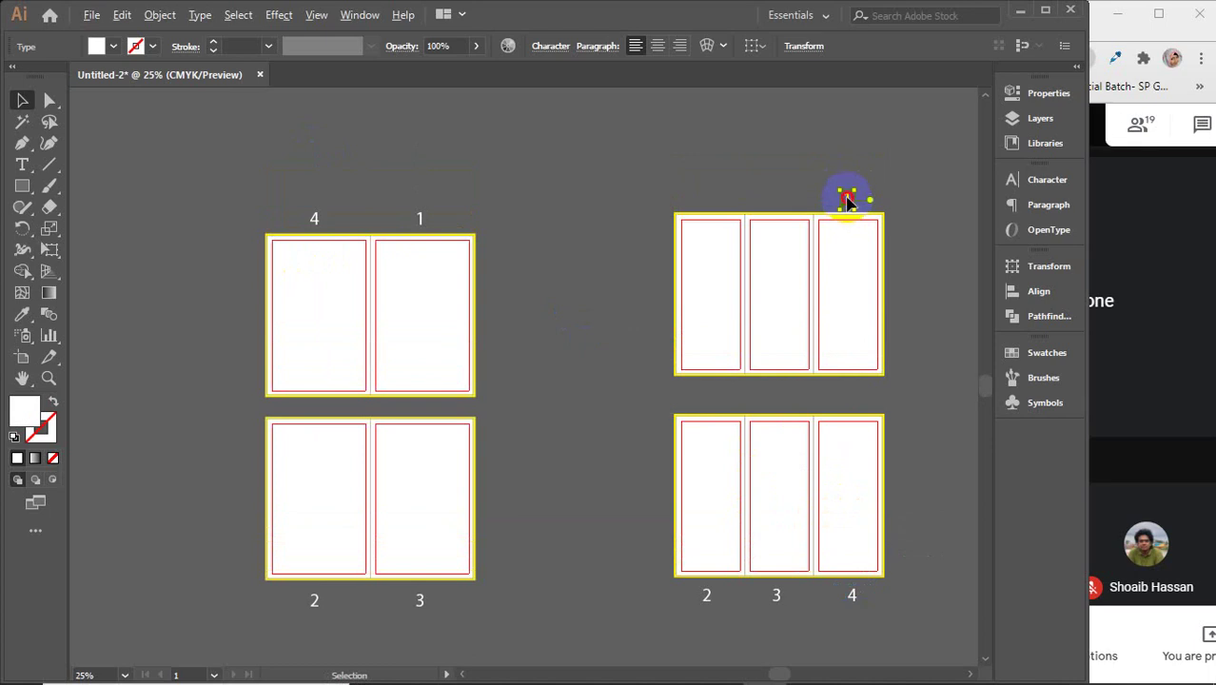
drag(847, 204, 778, 201)
- Change the labels above the upper three-panel layout's left and middle panels to 5 and 6
click(22, 165)
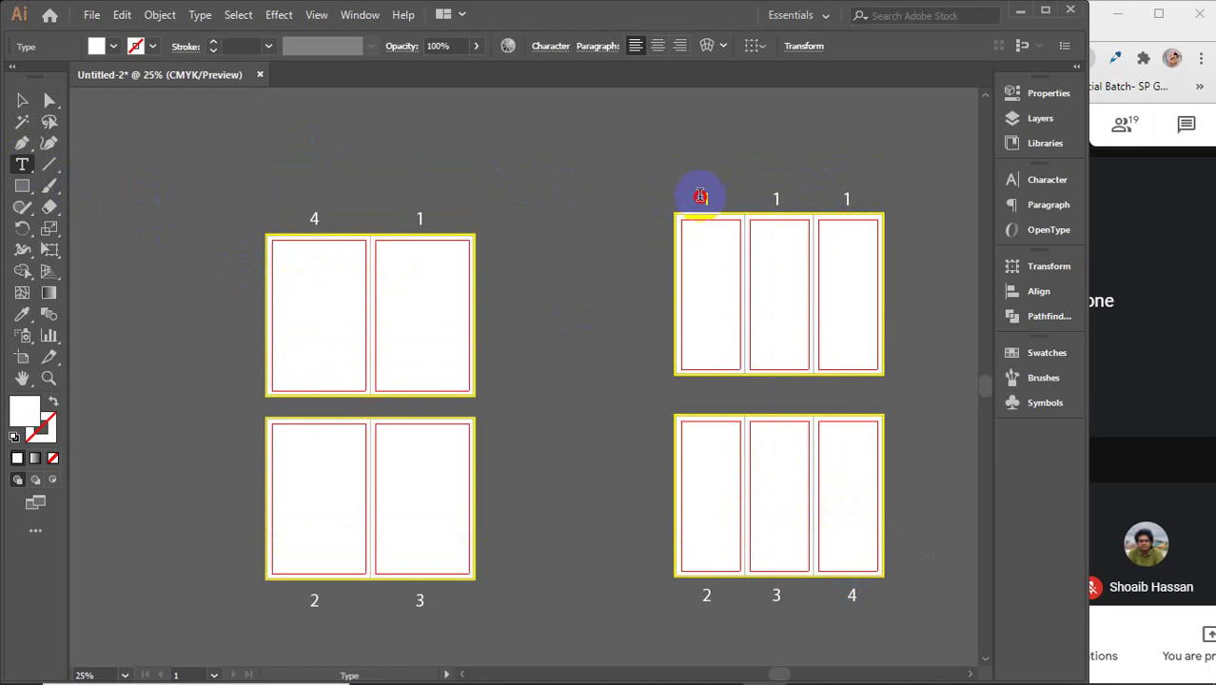
double_click(706, 198)
text(5)
double_click(776, 197)
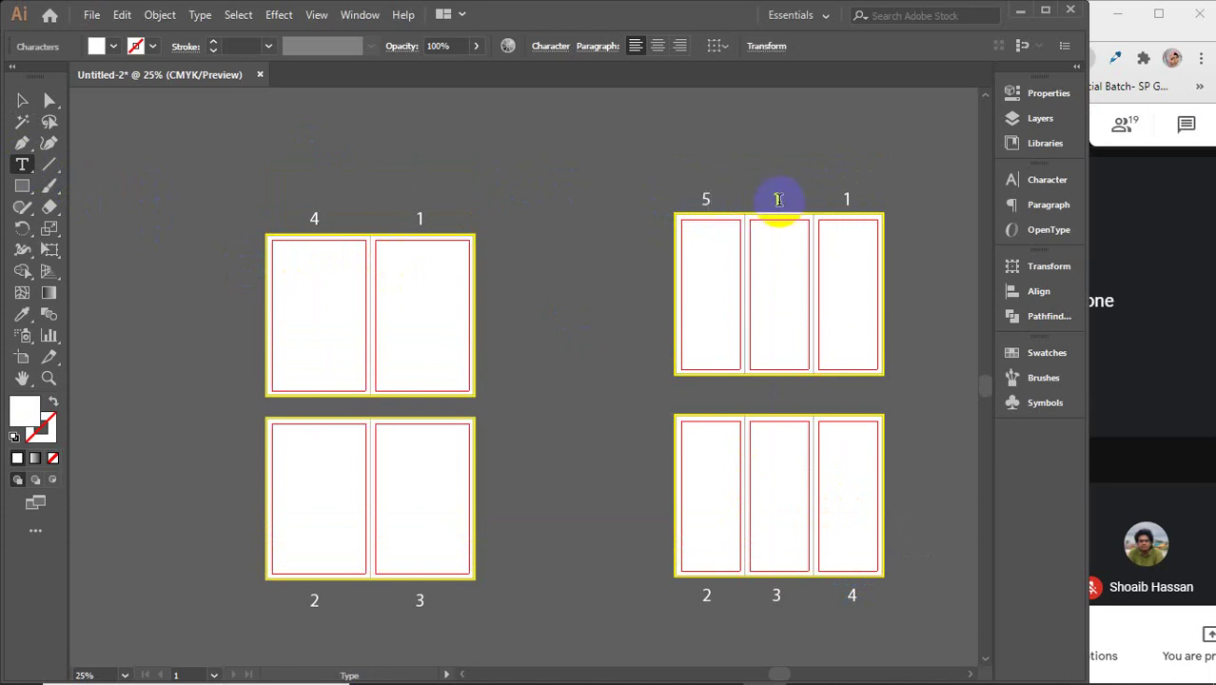
text(6)
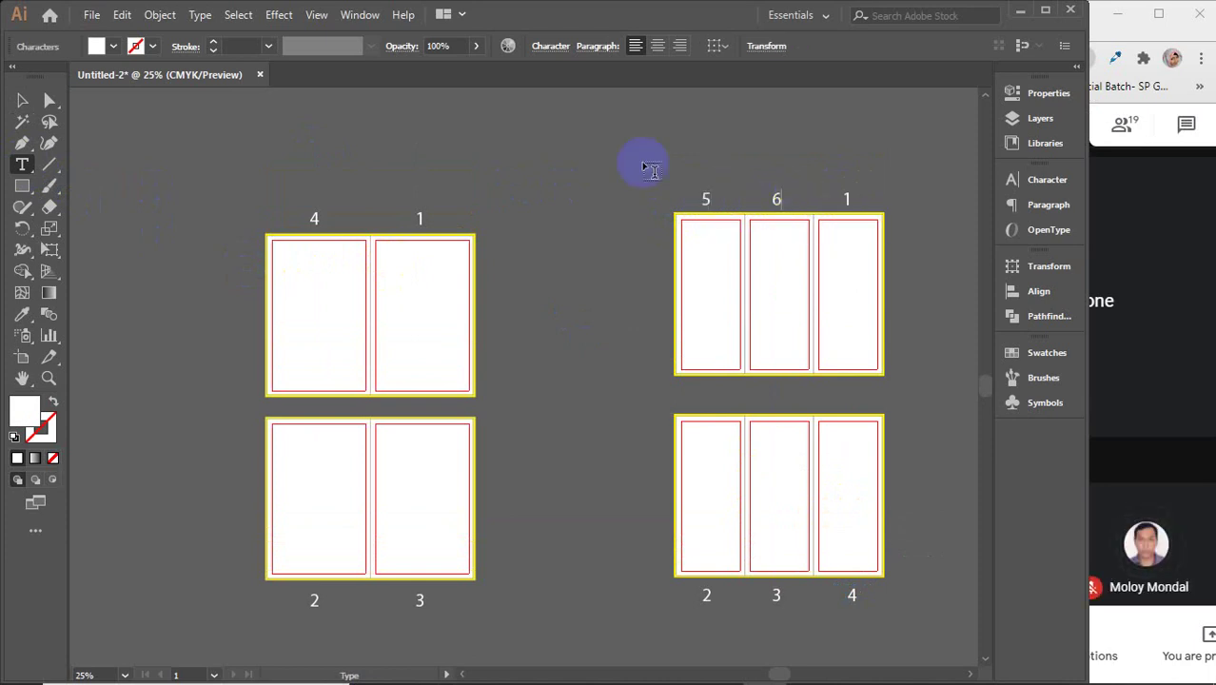
click(23, 99)
click(557, 176)
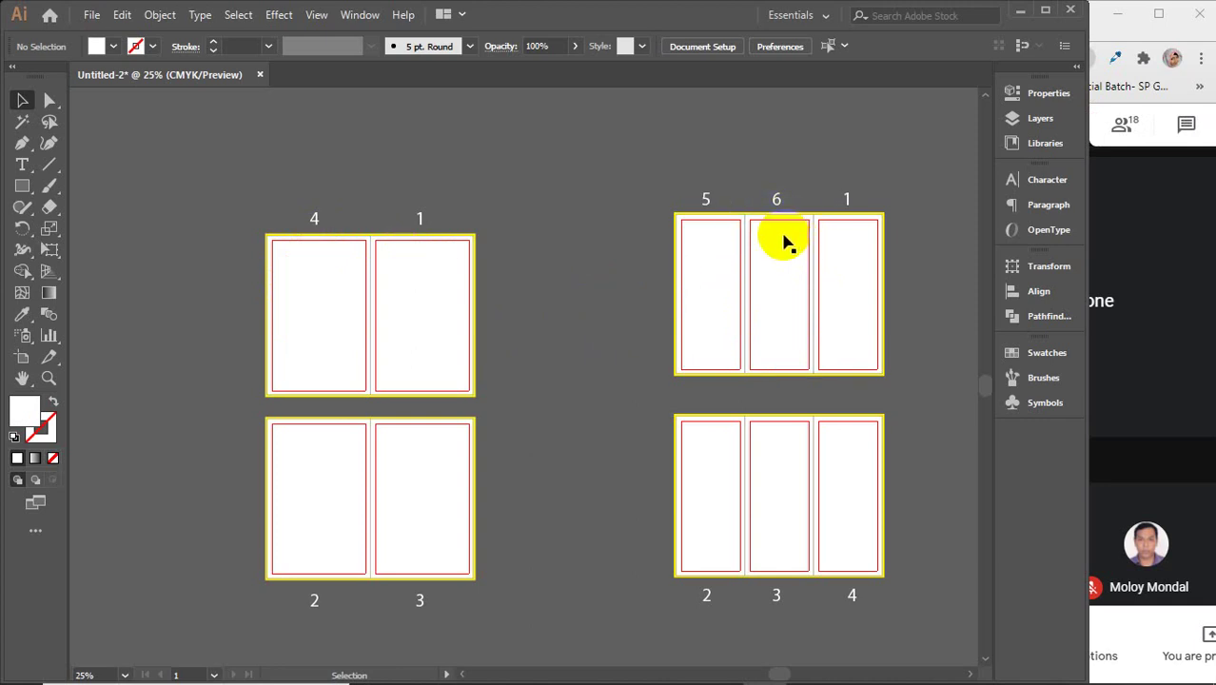
- Switch to the brochure design image results in Chrome and preview the navy and yellow tri-fold brochure from Pinterest
mouse_move(678, 679)
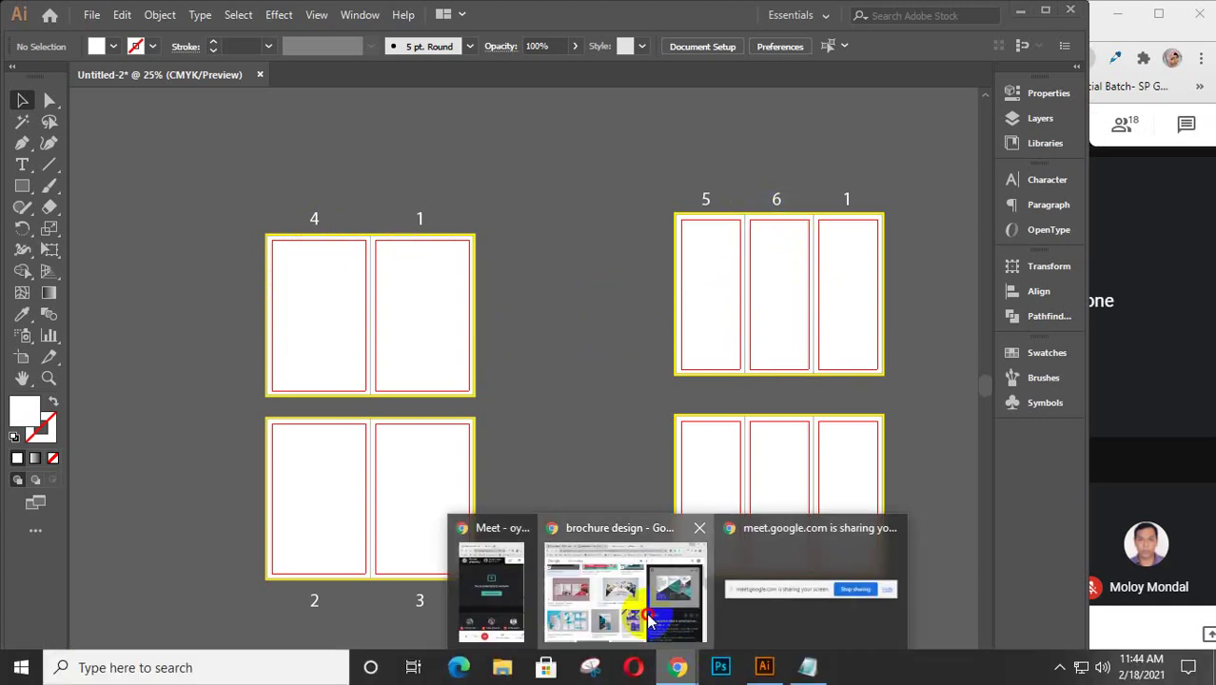
click(666, 595)
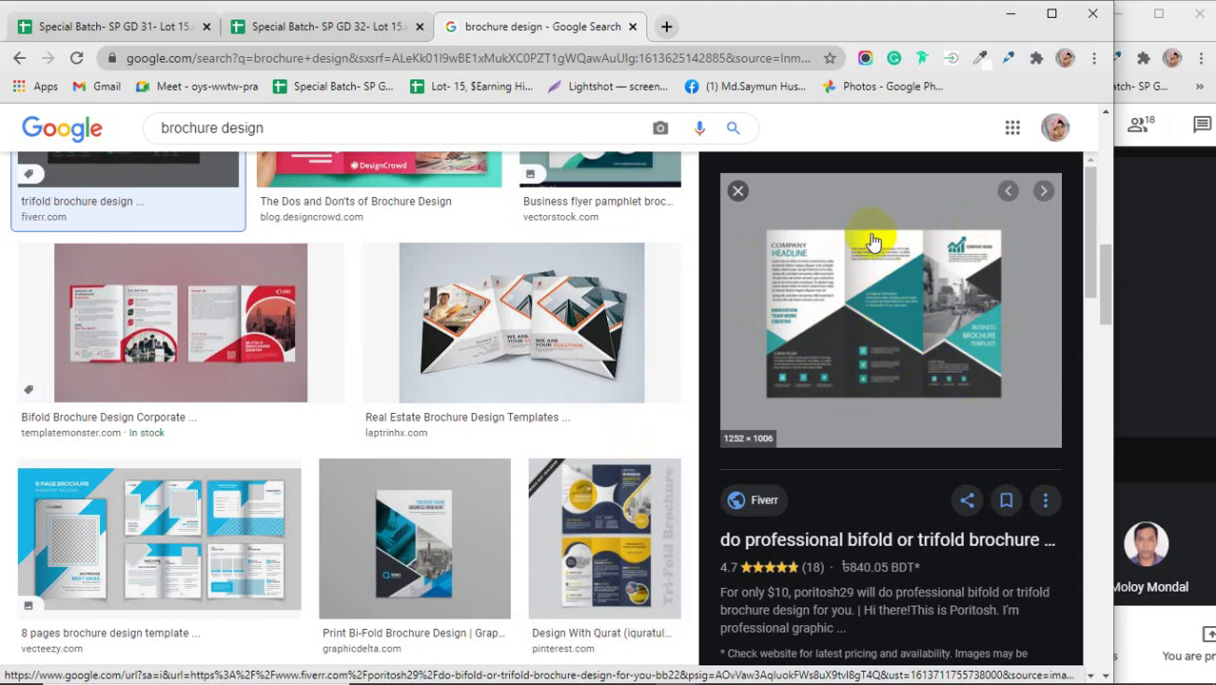
scroll(540, 333, down, 1)
scroll(539, 333, down, 2)
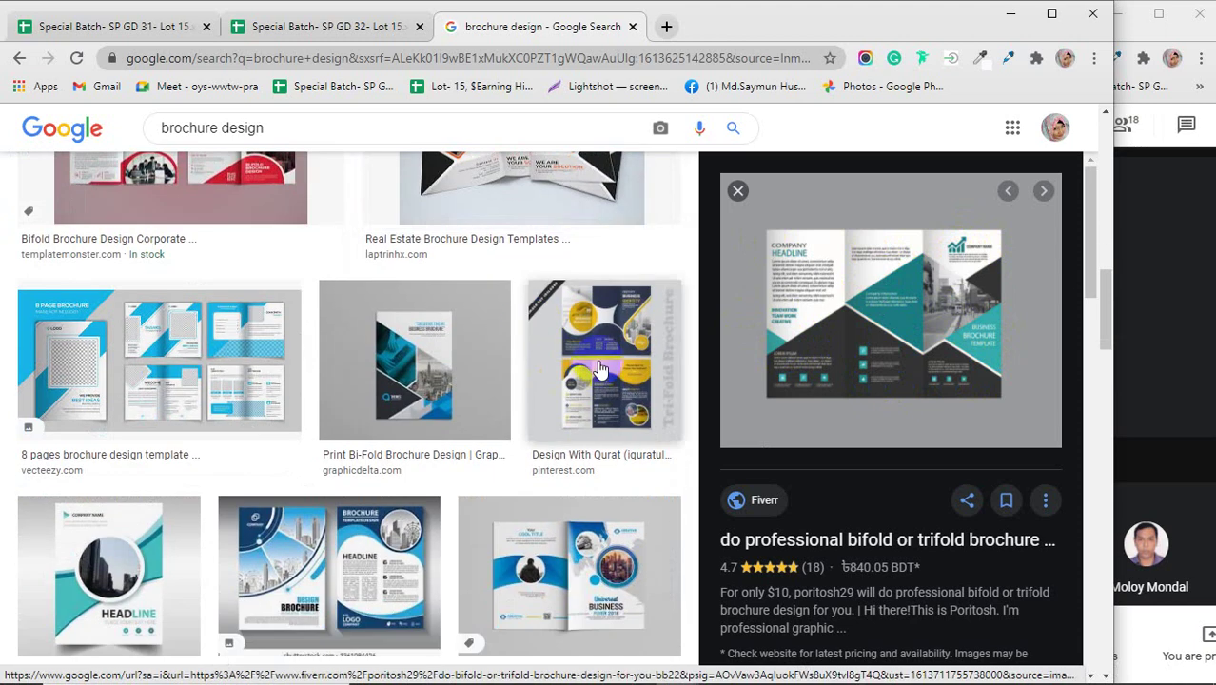
click(666, 357)
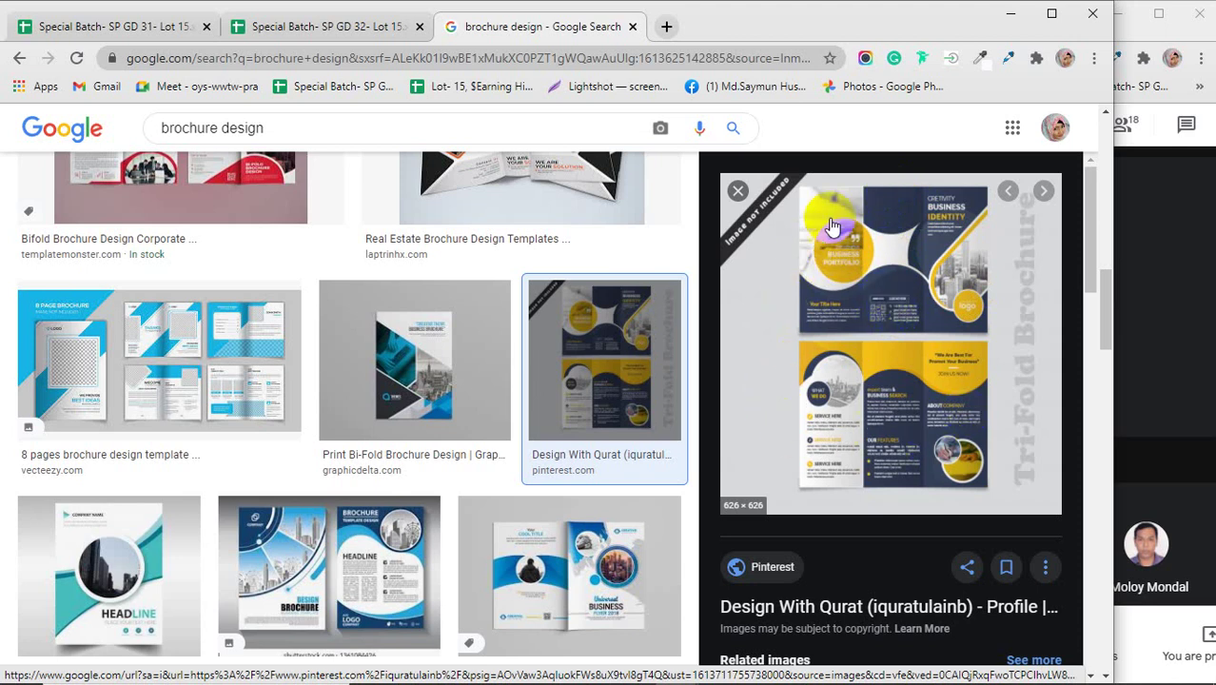
- Browse further down the image results and preview the Brochure Design Services tri-fold from proglobalbusinesssolutions.com
scroll(561, 452, down, 3)
scroll(556, 447, down, 3)
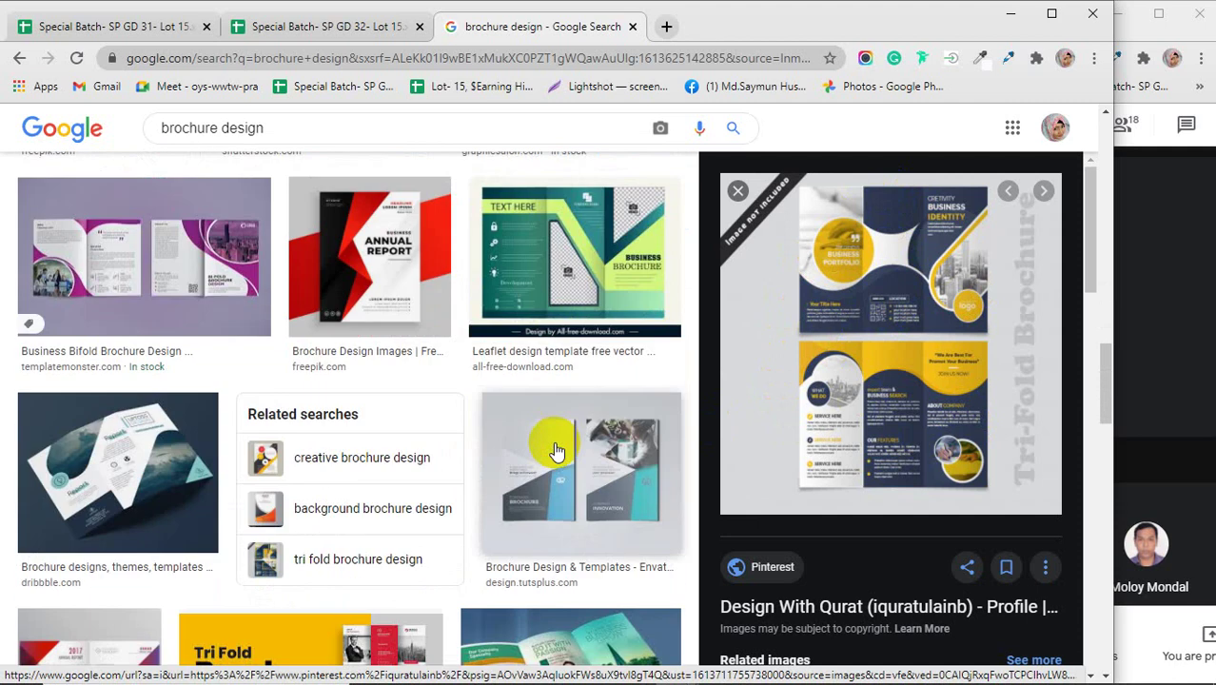
scroll(556, 449, down, 1)
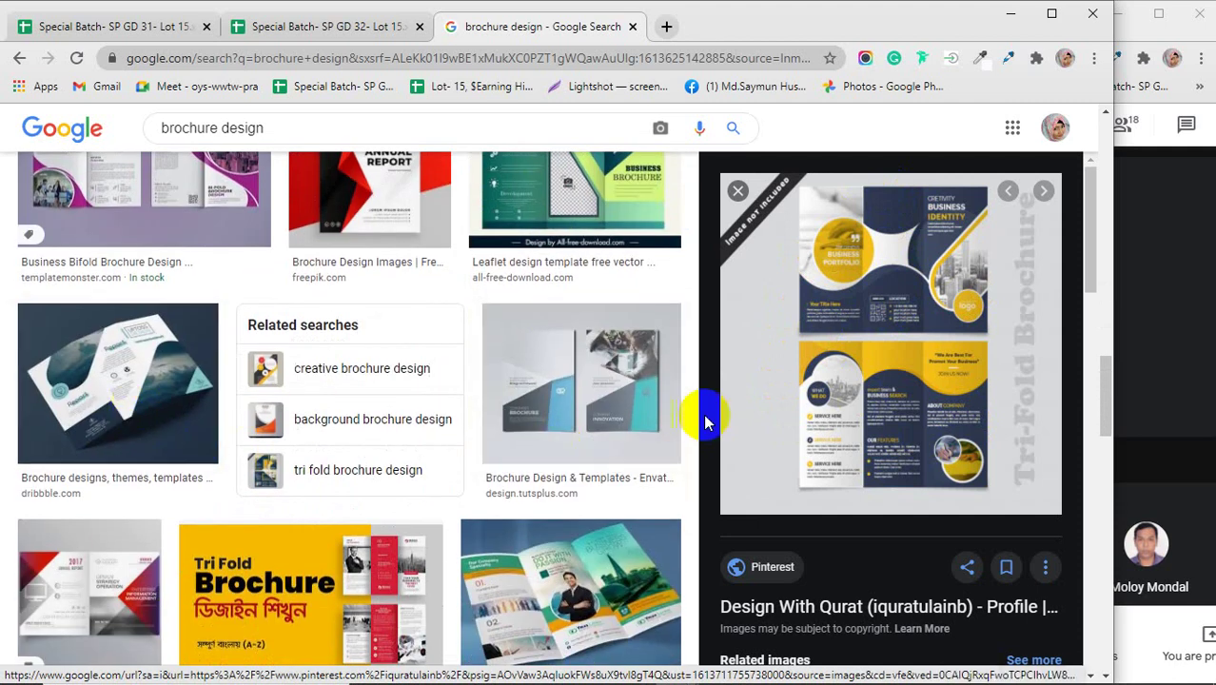
scroll(366, 430, down, 2)
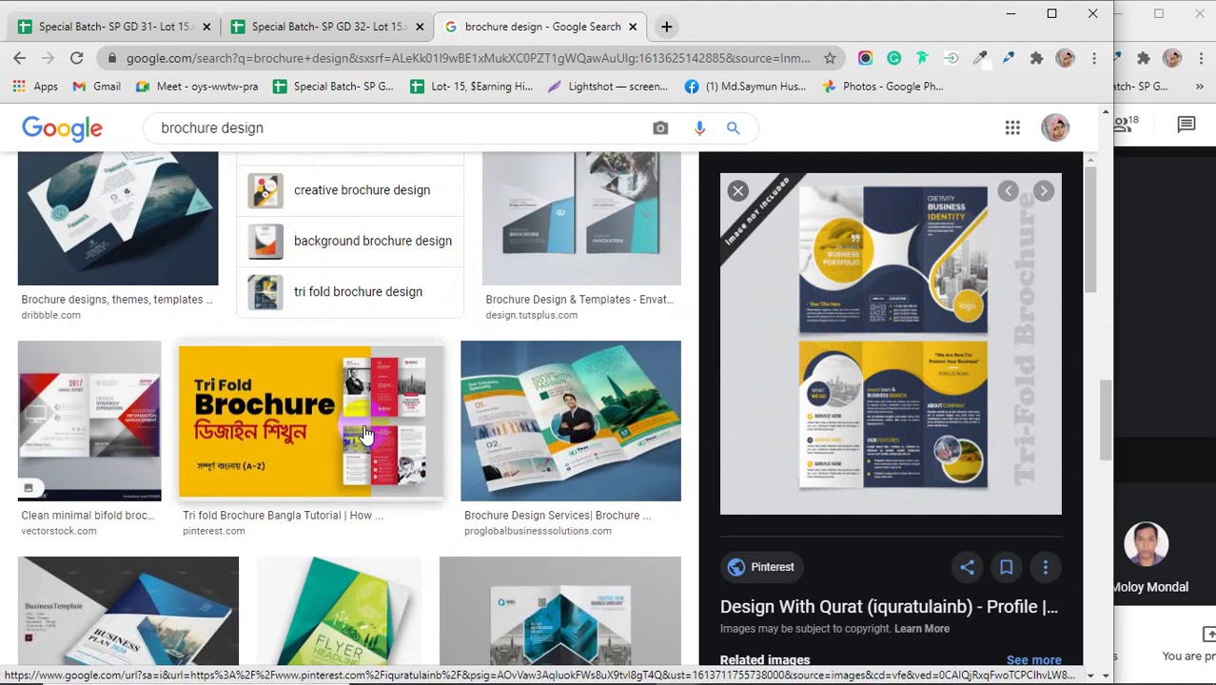
click(562, 425)
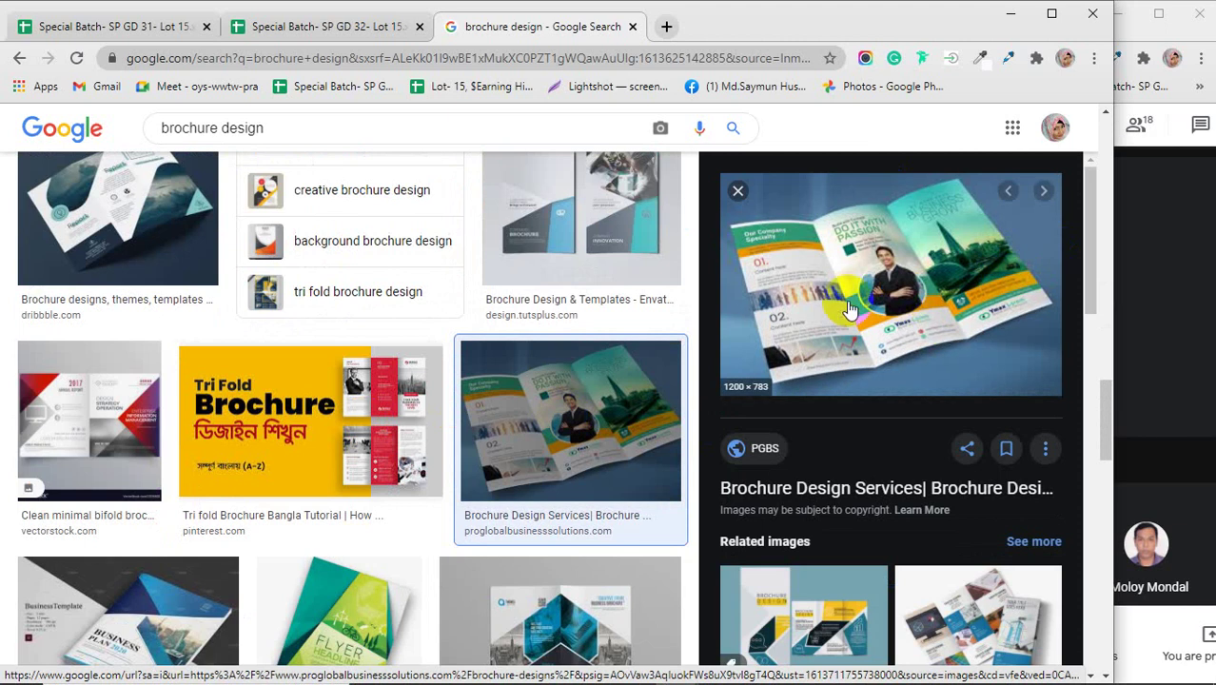
- Preview the related Brochures - Graphic Design image from creativerocket.org and the red square trifold Creative Brochure result from Freepik
scroll(908, 306, down, 1)
scroll(908, 306, down, 1)
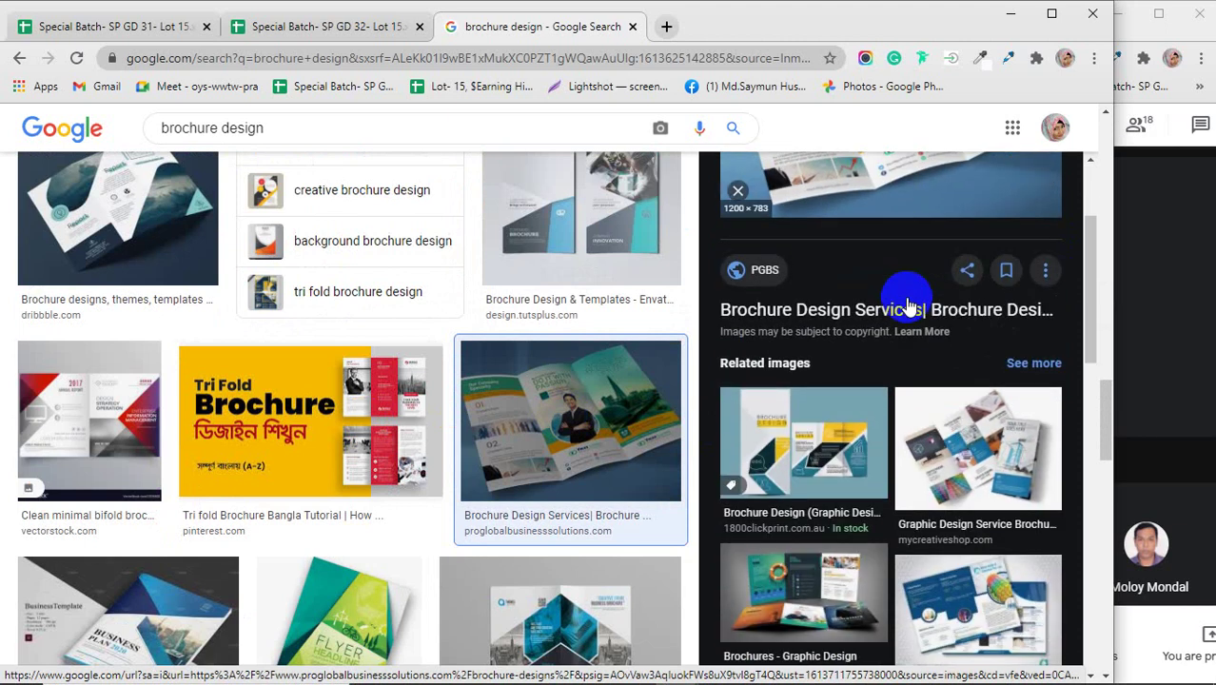
scroll(858, 438, down, 1)
scroll(859, 447, down, 1)
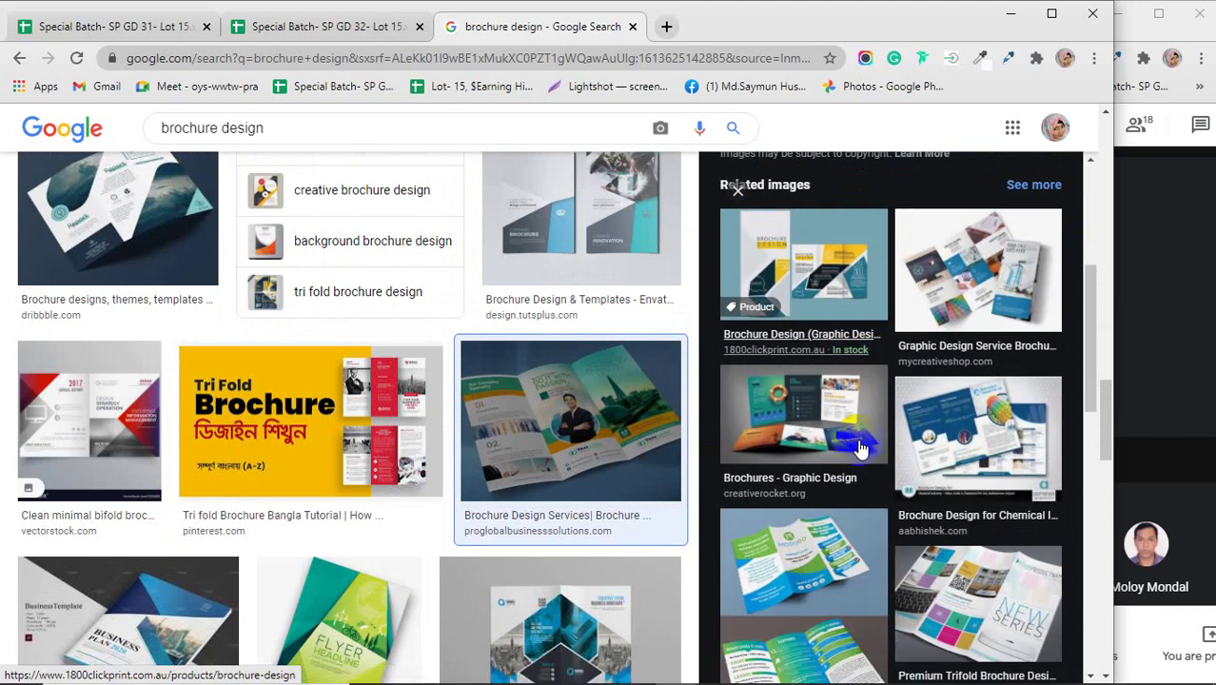
click(842, 433)
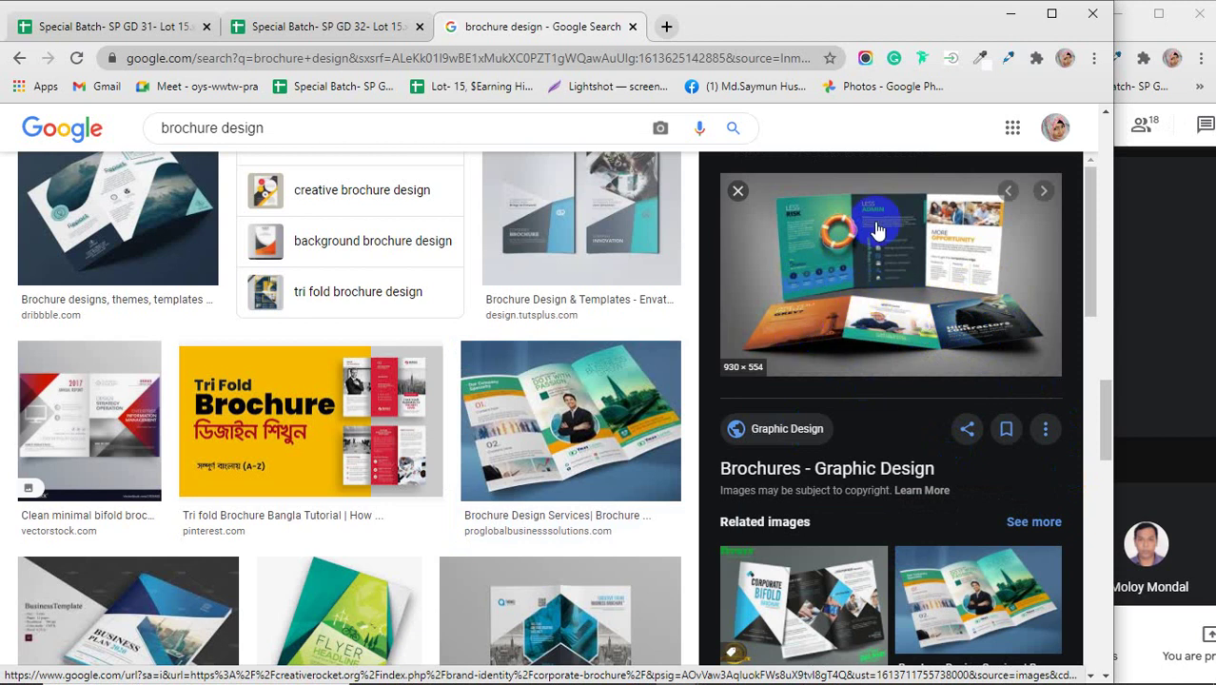
scroll(495, 399, down, 4)
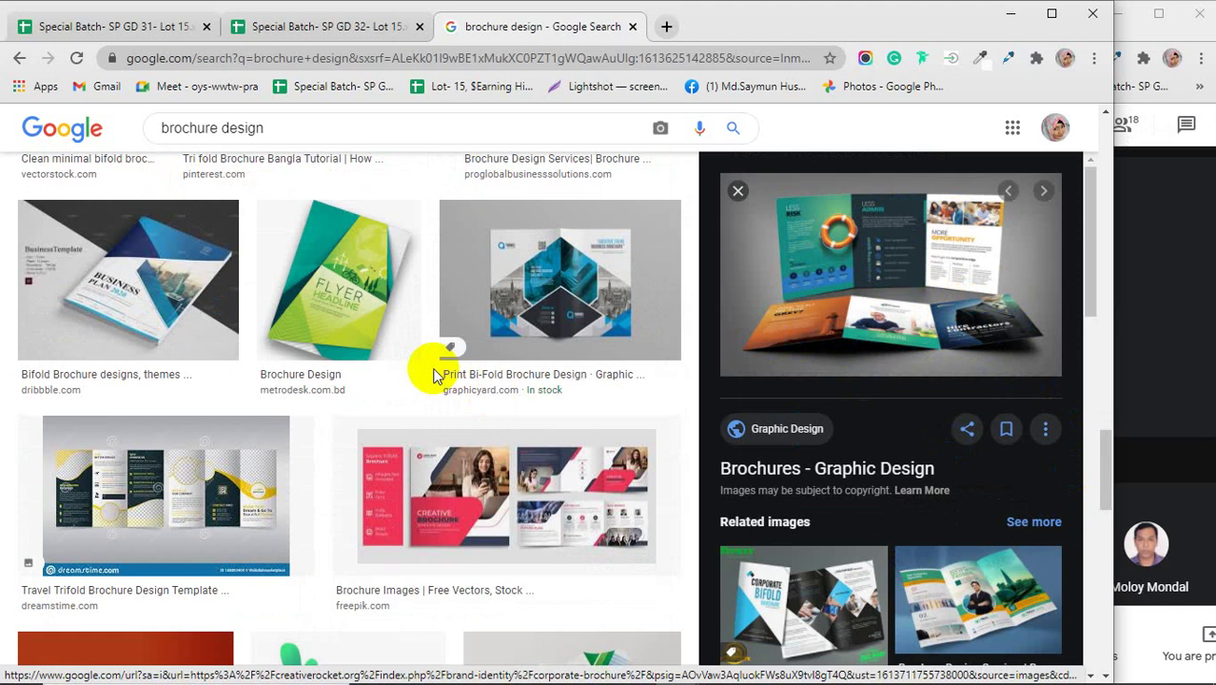
click(537, 513)
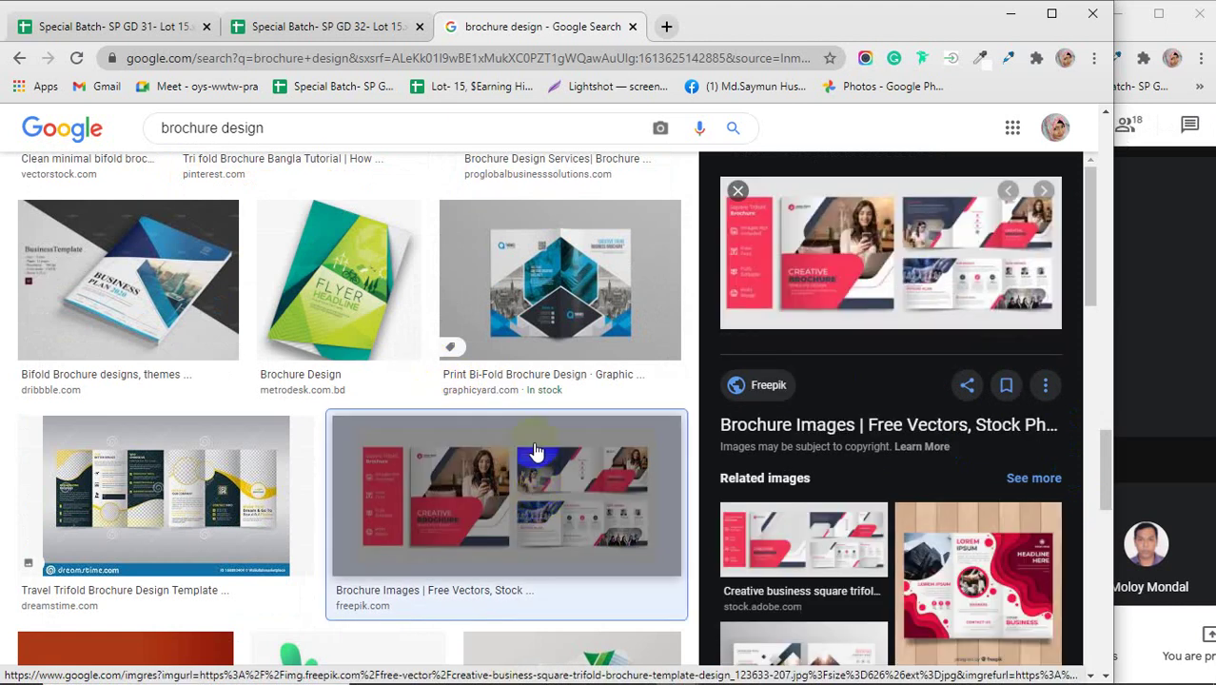
- Search Google Images for "customized brochure design"
click(162, 126)
text(Cust)
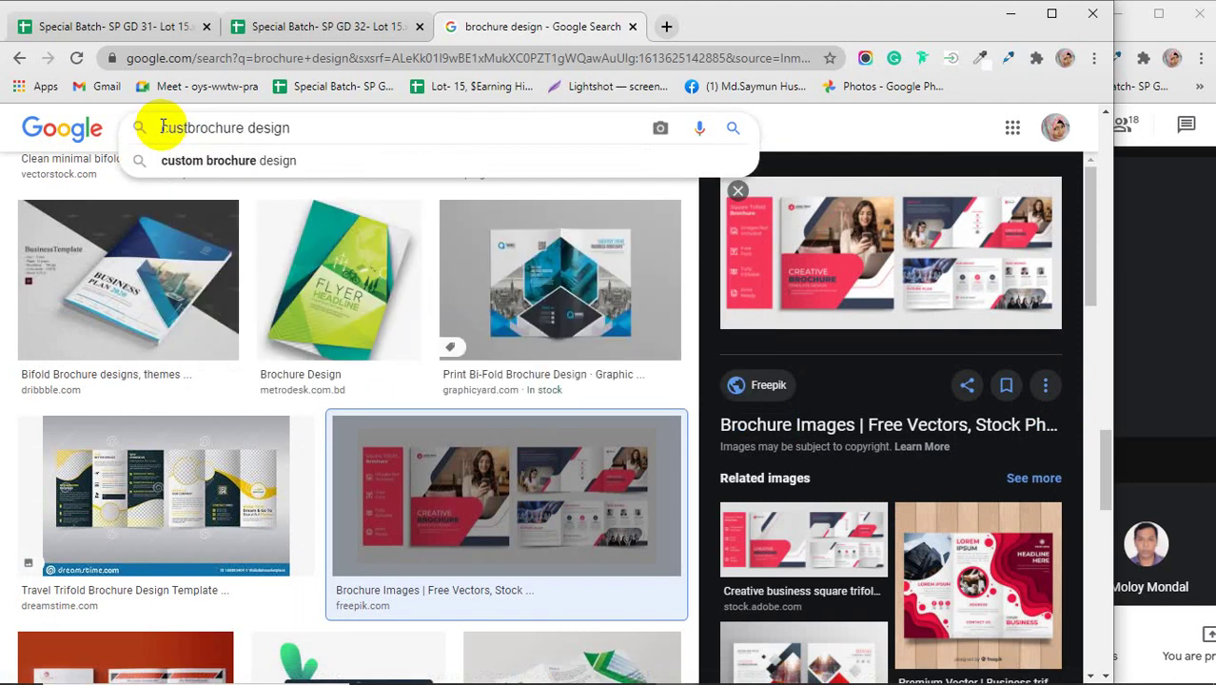
text(omi)
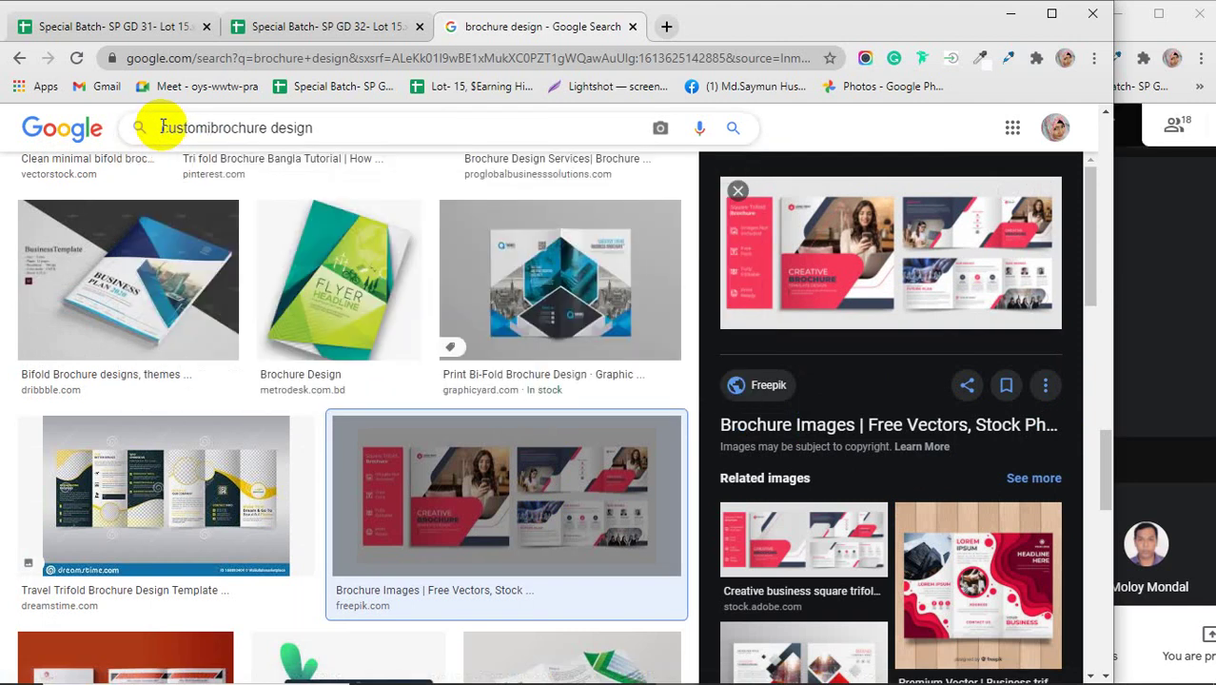
text( zed)
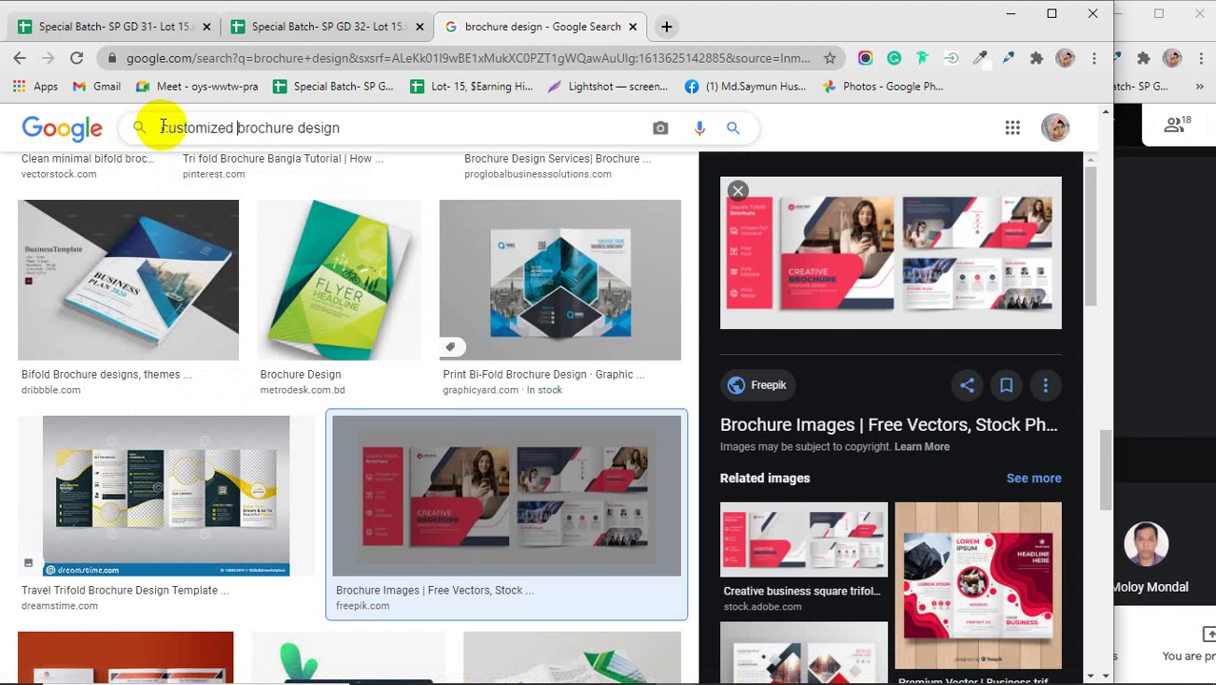
key(Return)
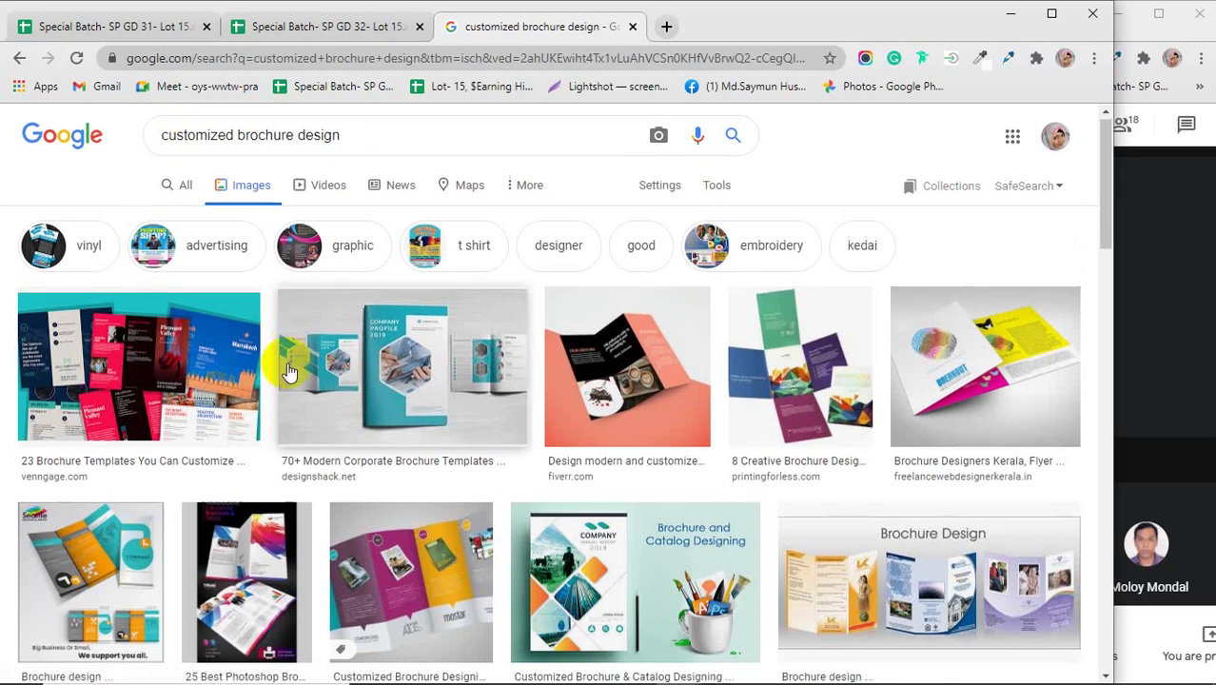
- Preview the Customized Brochure Designing Services result from indiamart.com and look through its related images and the other results
scroll(291, 390, down, 1)
click(418, 494)
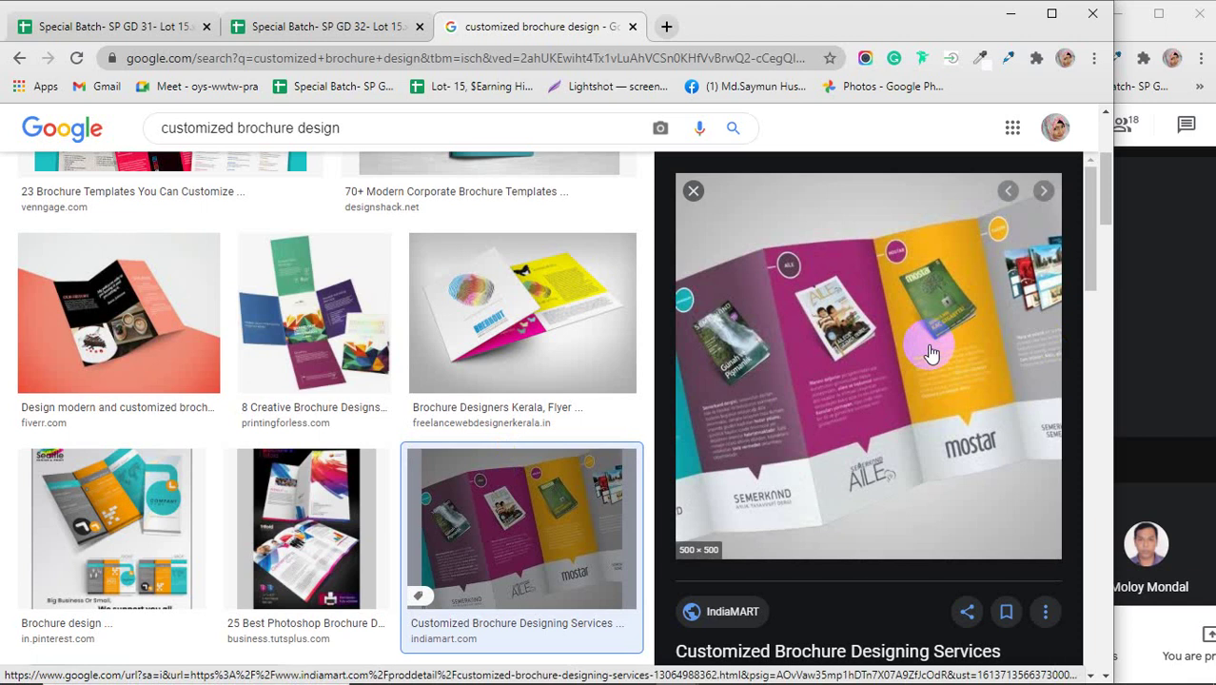
scroll(932, 353, down, 5)
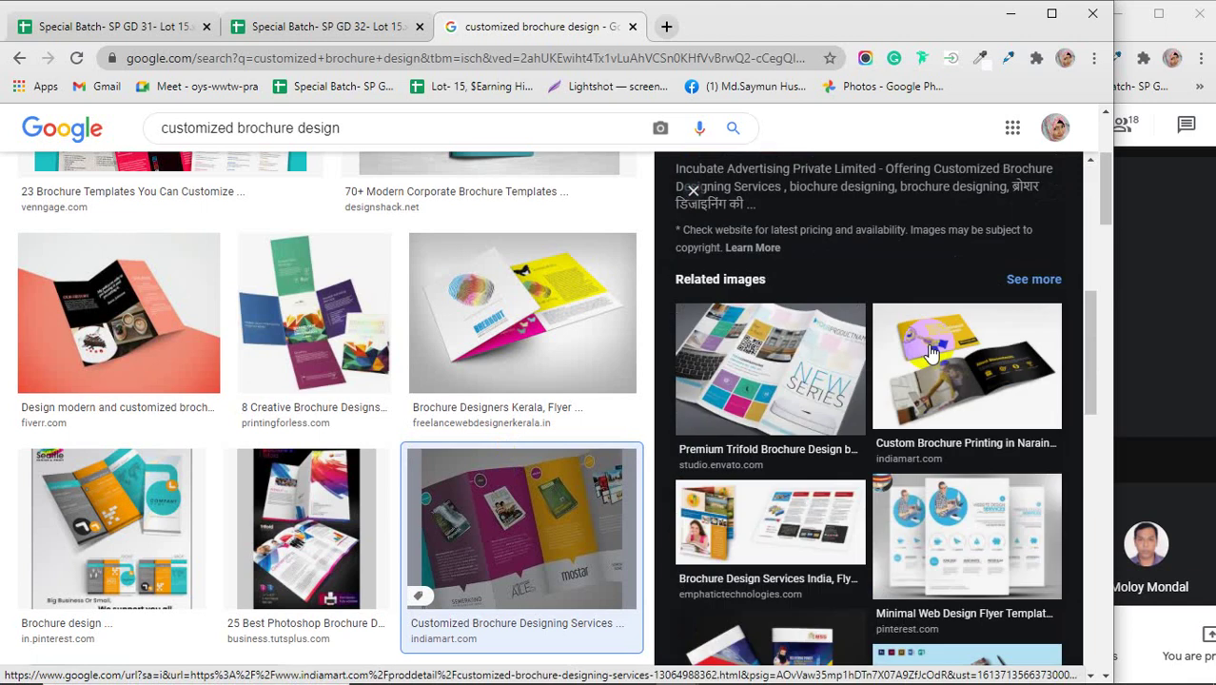
scroll(931, 353, down, 3)
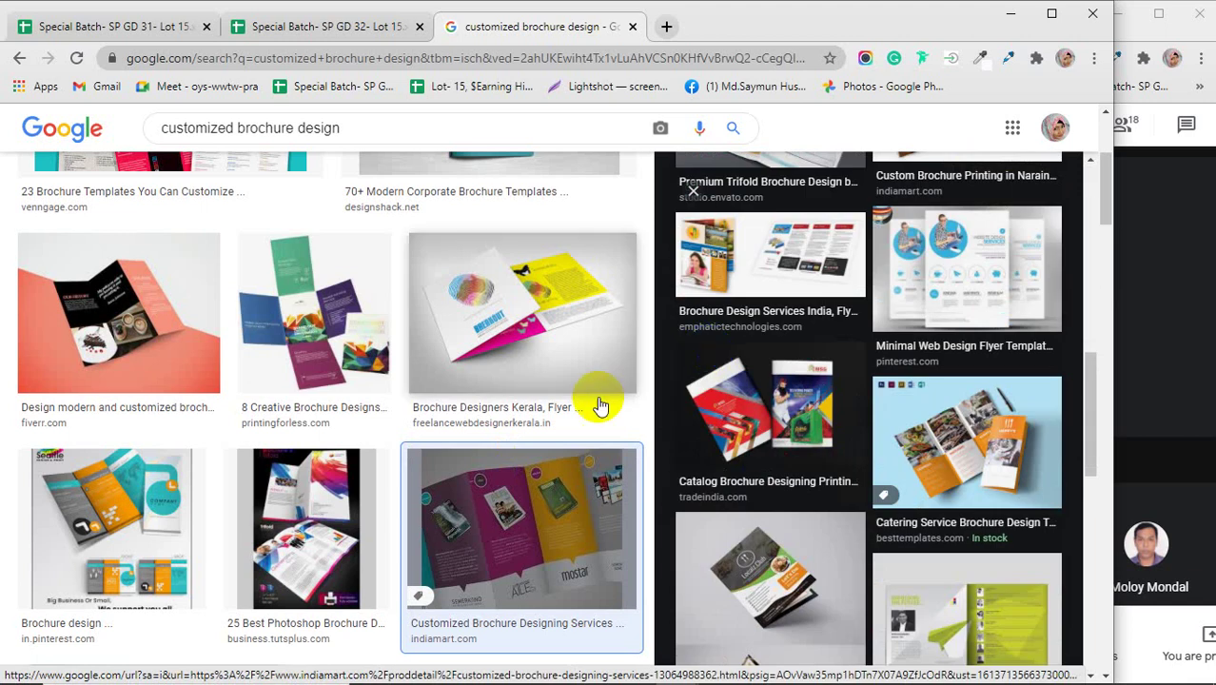
scroll(243, 431, down, 5)
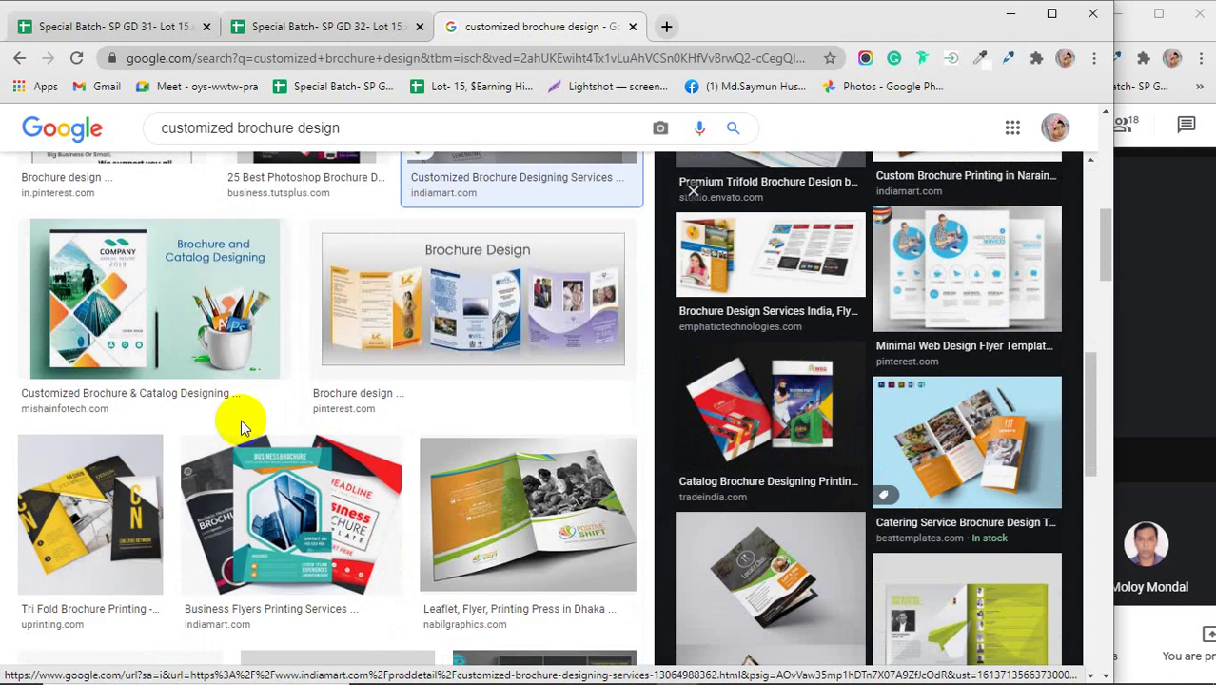
scroll(241, 426, down, 3)
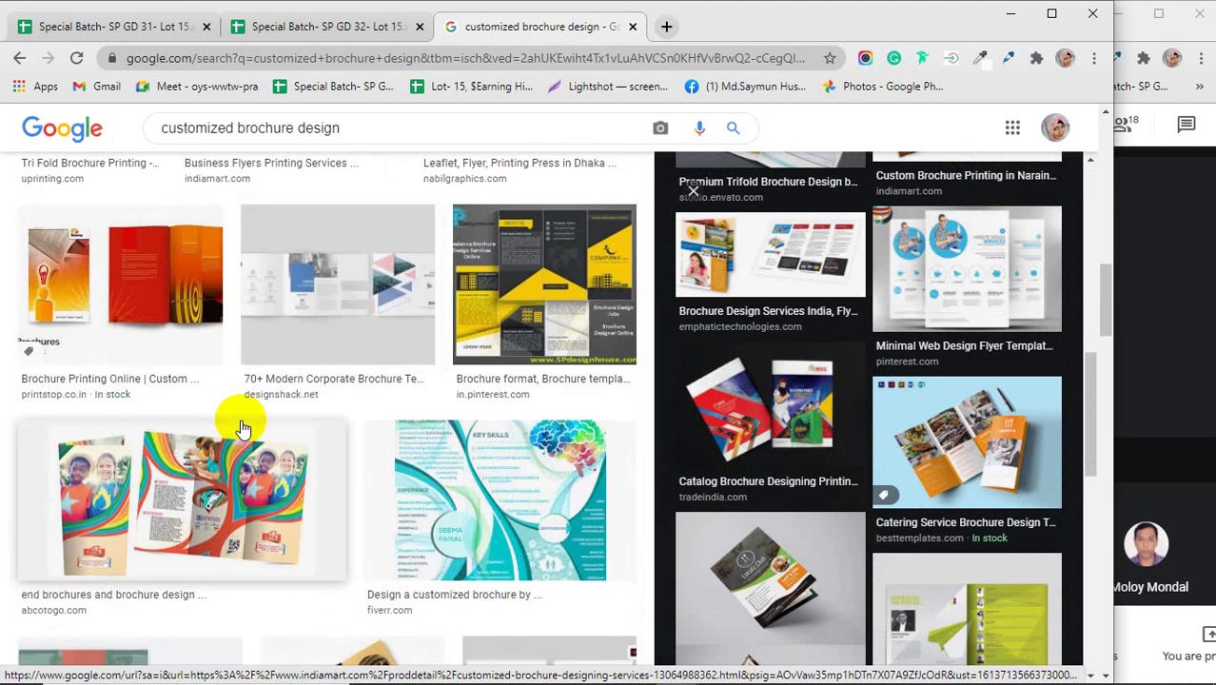
scroll(242, 419, up, 10)
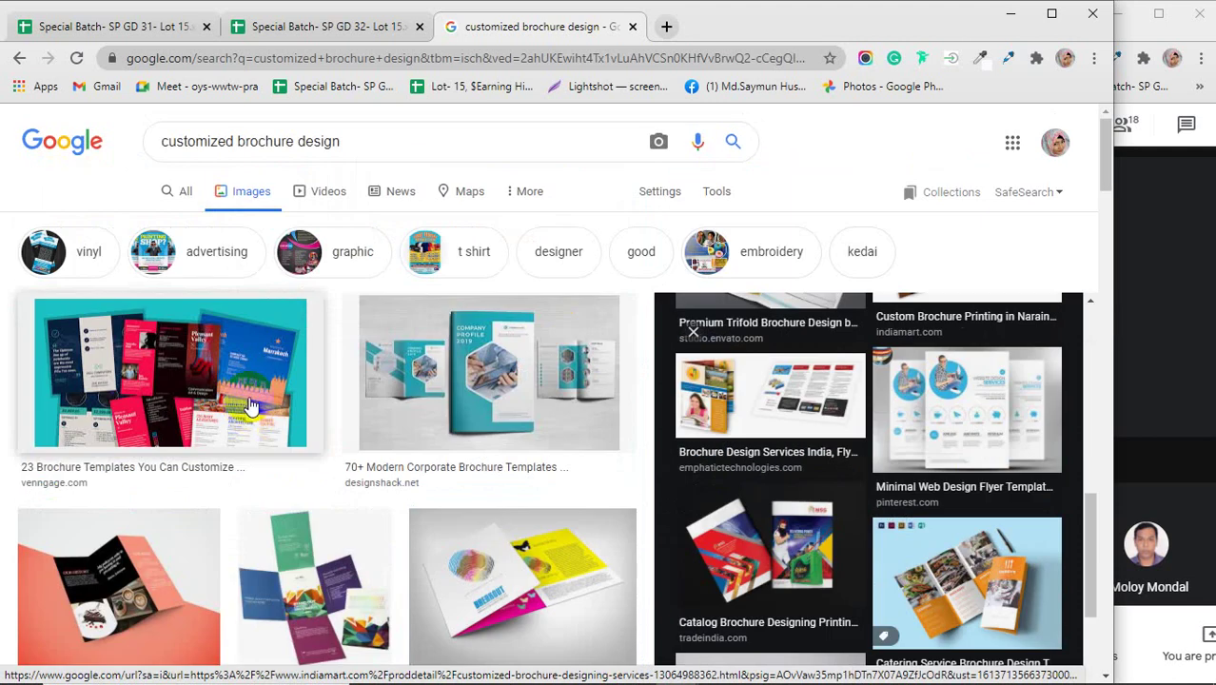
- Preview the cross-shaped brochure from printingforless.com and its related round-flap "double complementary colors" image from Pinterest
click(321, 573)
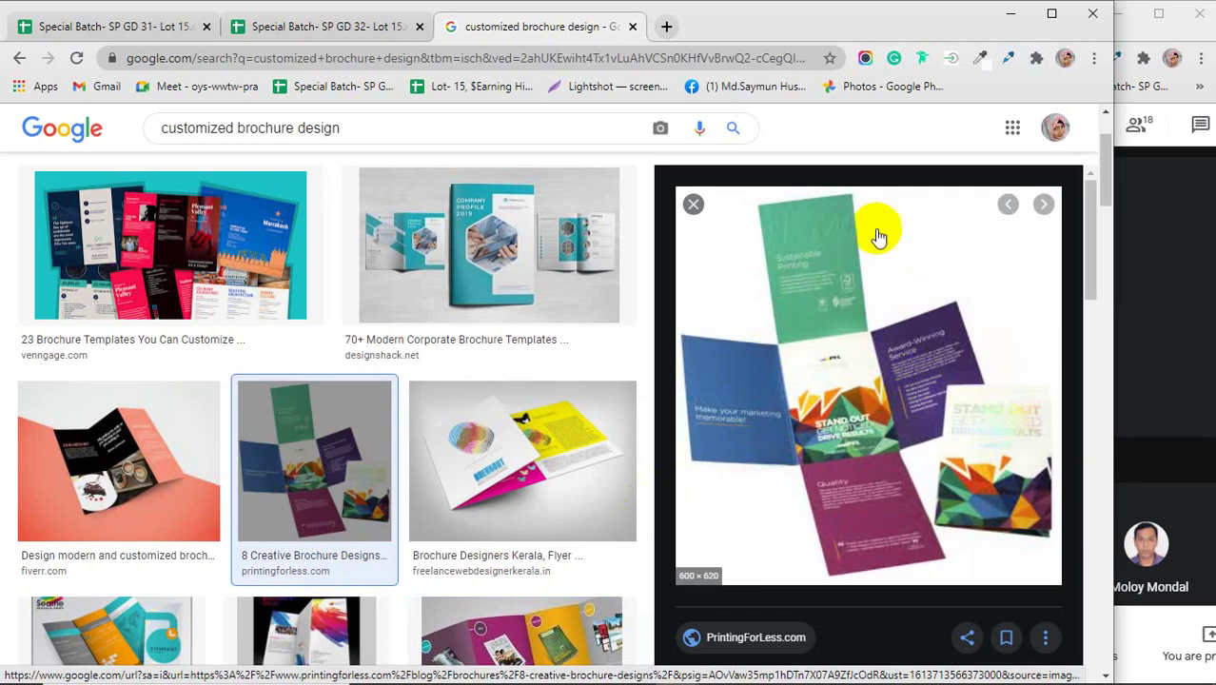
scroll(906, 359, down, 2)
scroll(906, 359, down, 6)
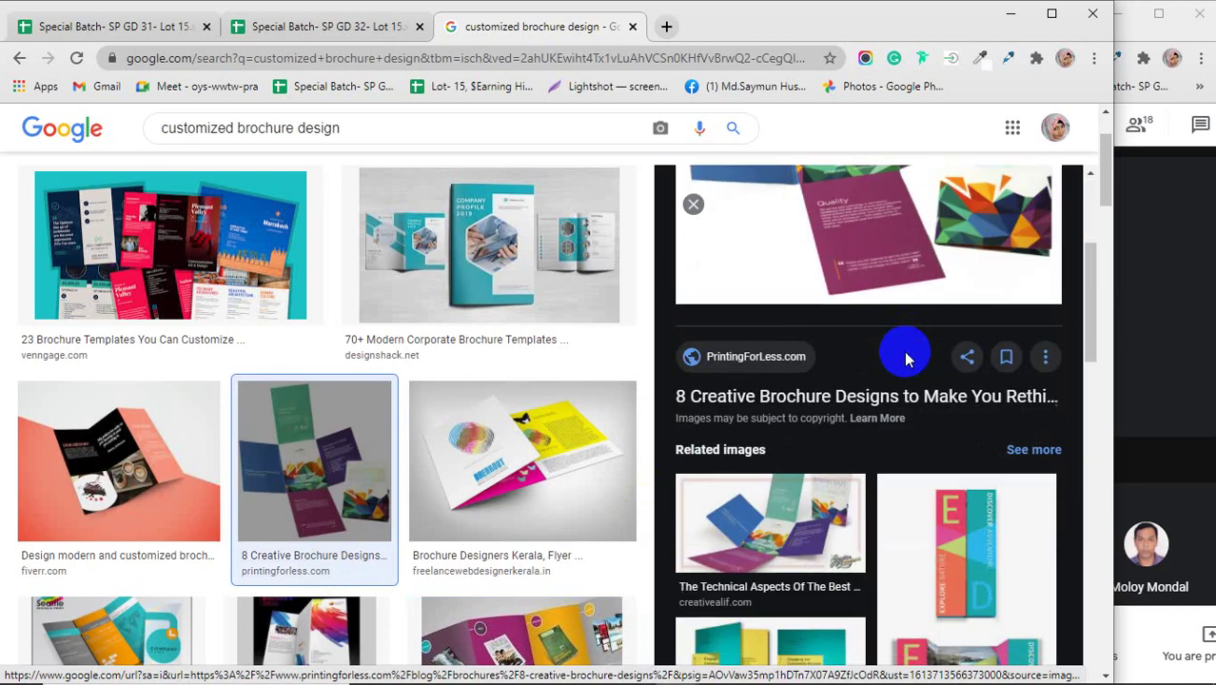
scroll(906, 360, up, 1)
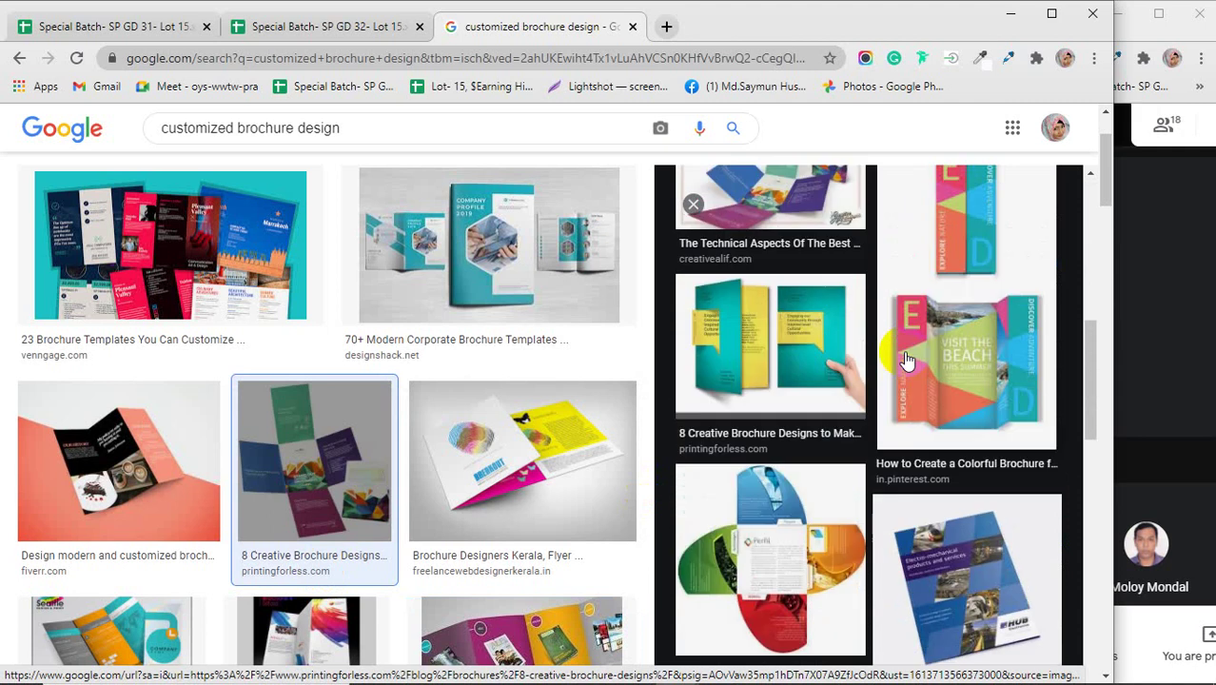
scroll(775, 342, down, 3)
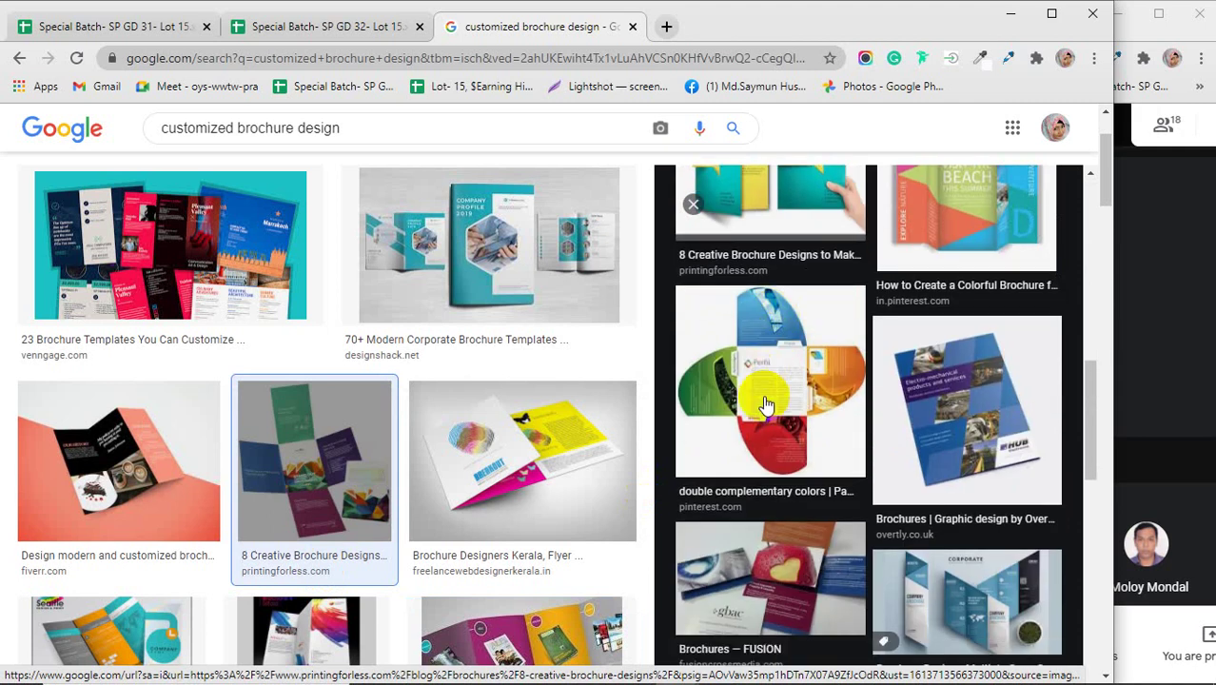
click(764, 397)
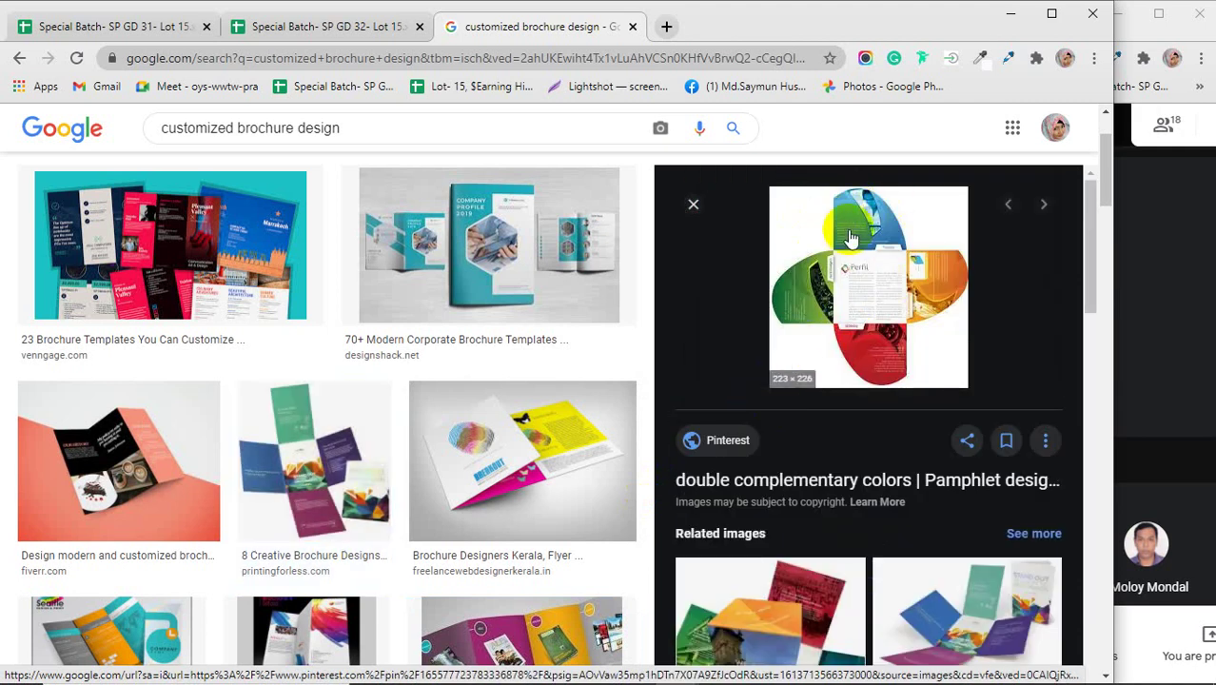
- Browse the related images of the round-flap brochure and preview Pinterest's "Traveling Iron Cross by Cedar Graphics" image
scroll(849, 238, down, 5)
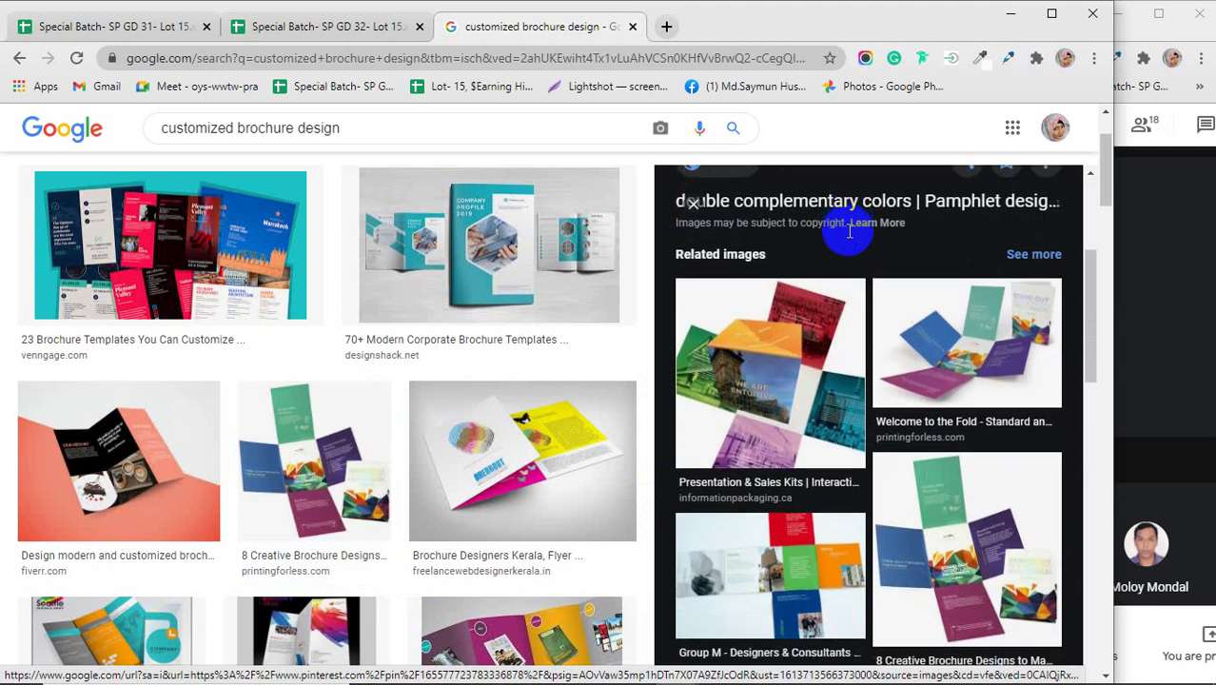
scroll(849, 238, down, 4)
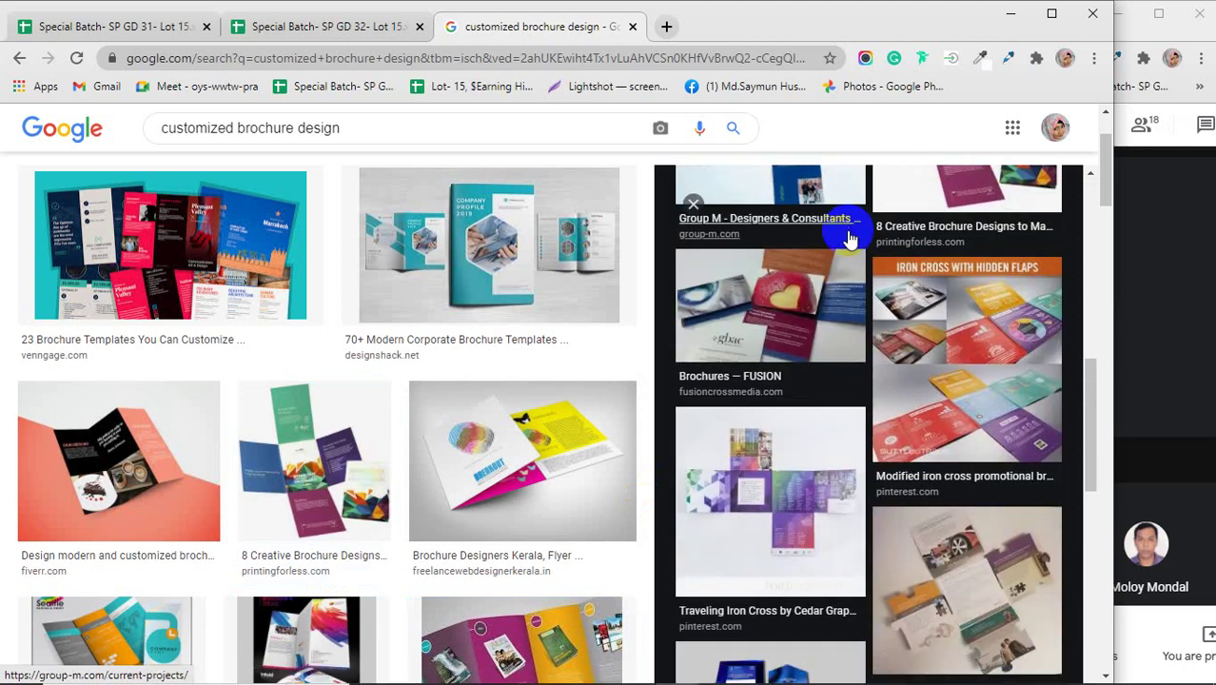
click(820, 419)
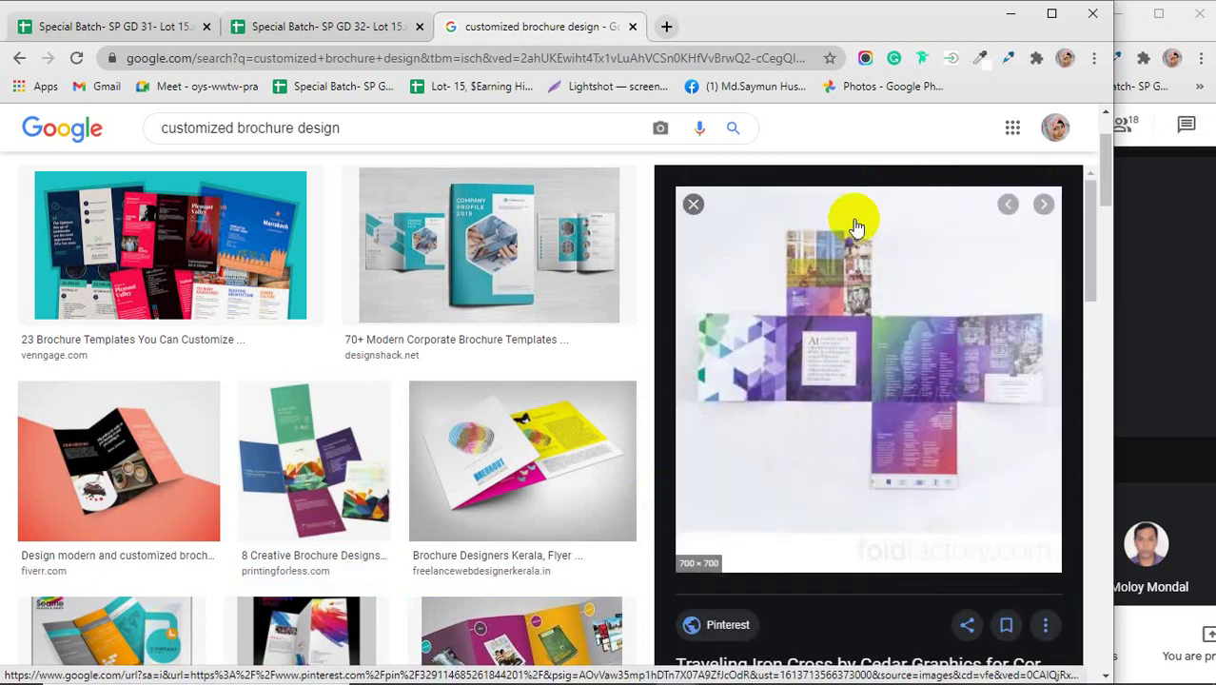
- Preview the related Group M - Designers & Consultants cross-fold brochure and look through its related iron cross designs
scroll(902, 388, down, 5)
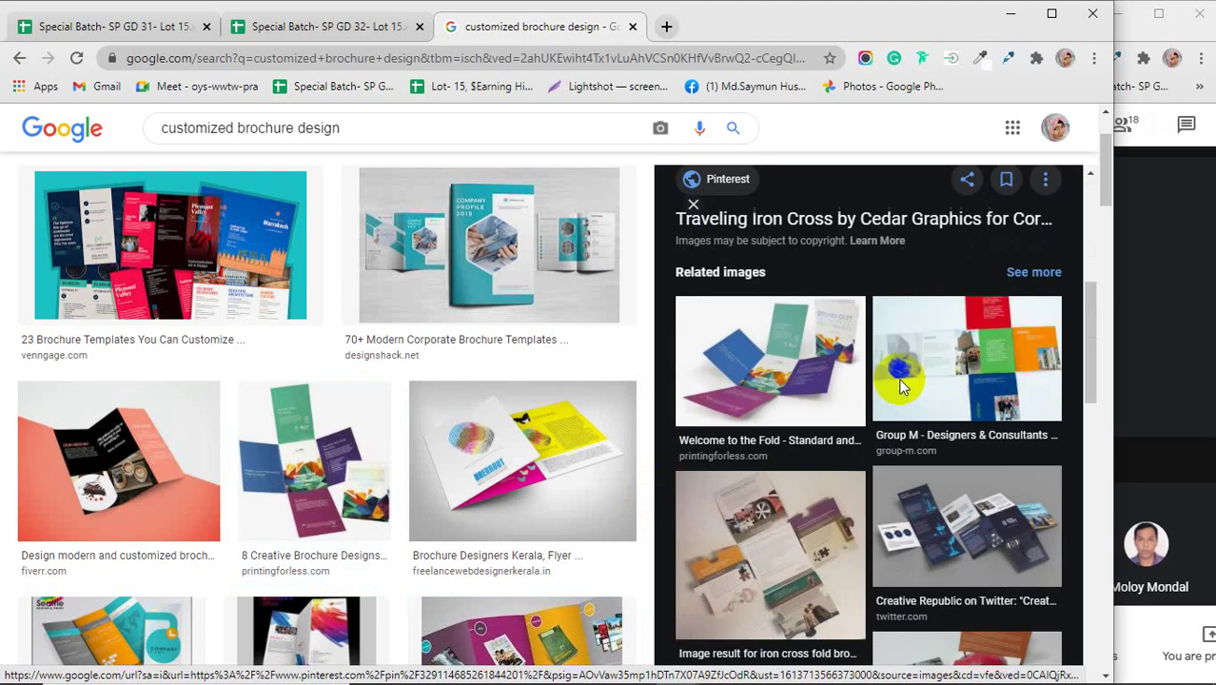
click(902, 388)
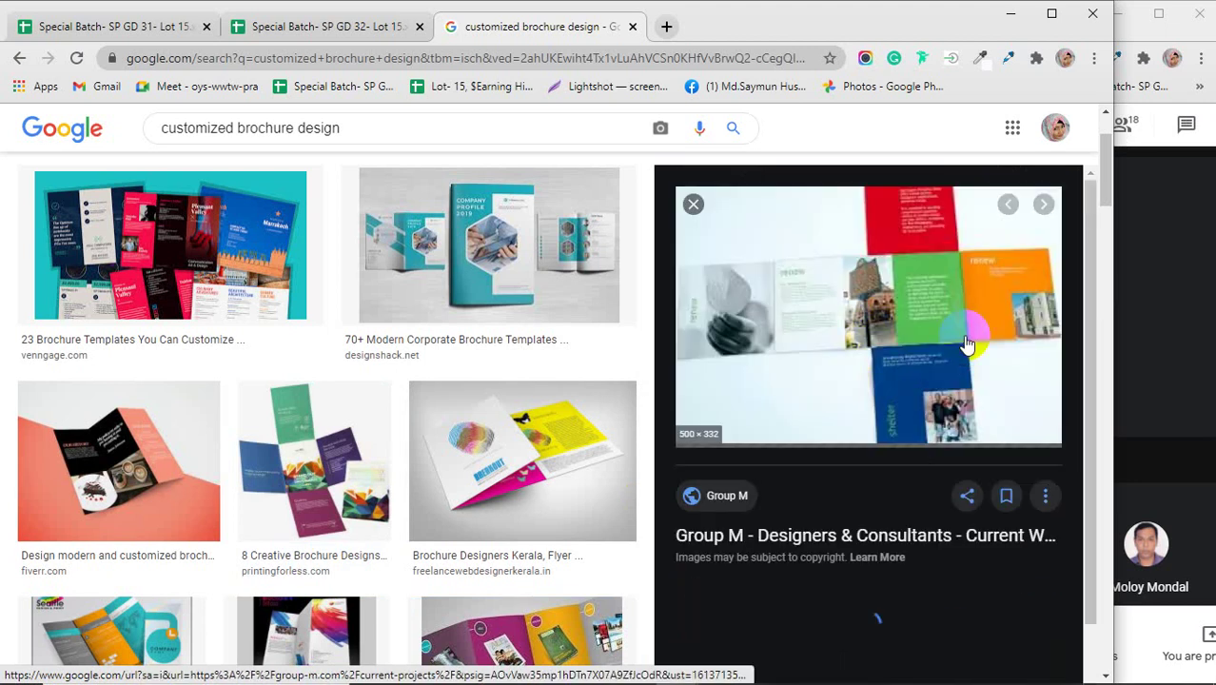
scroll(892, 330, down, 1)
scroll(891, 330, down, 9)
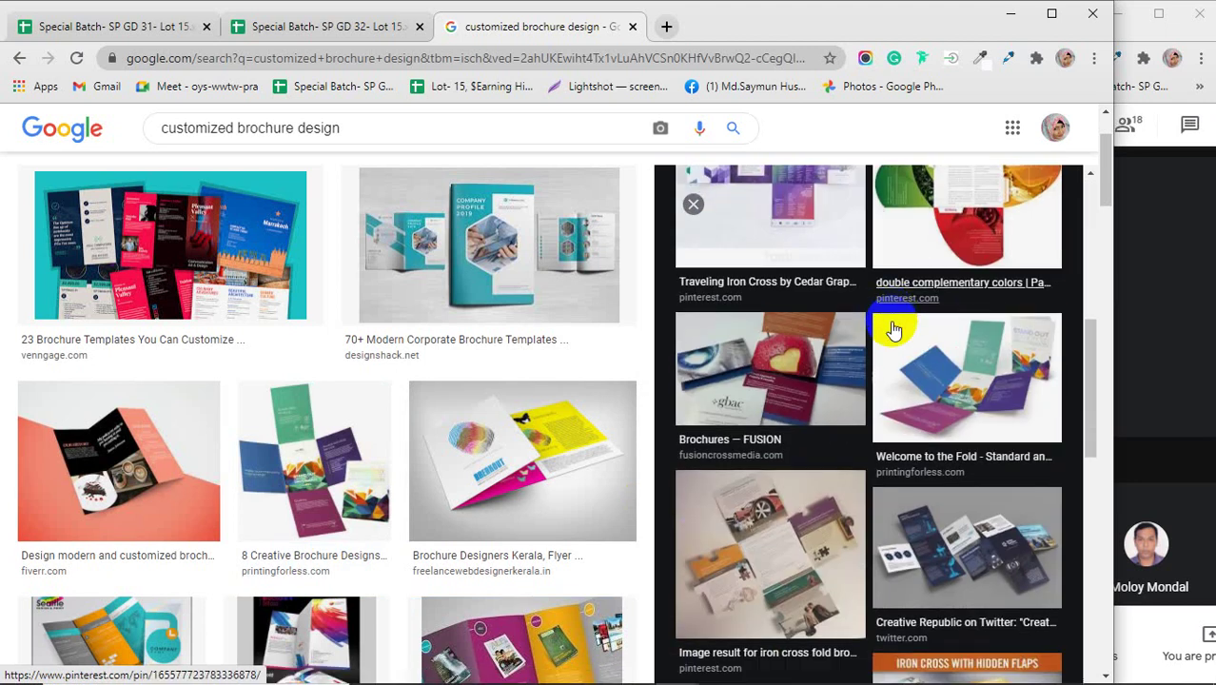
scroll(892, 330, down, 3)
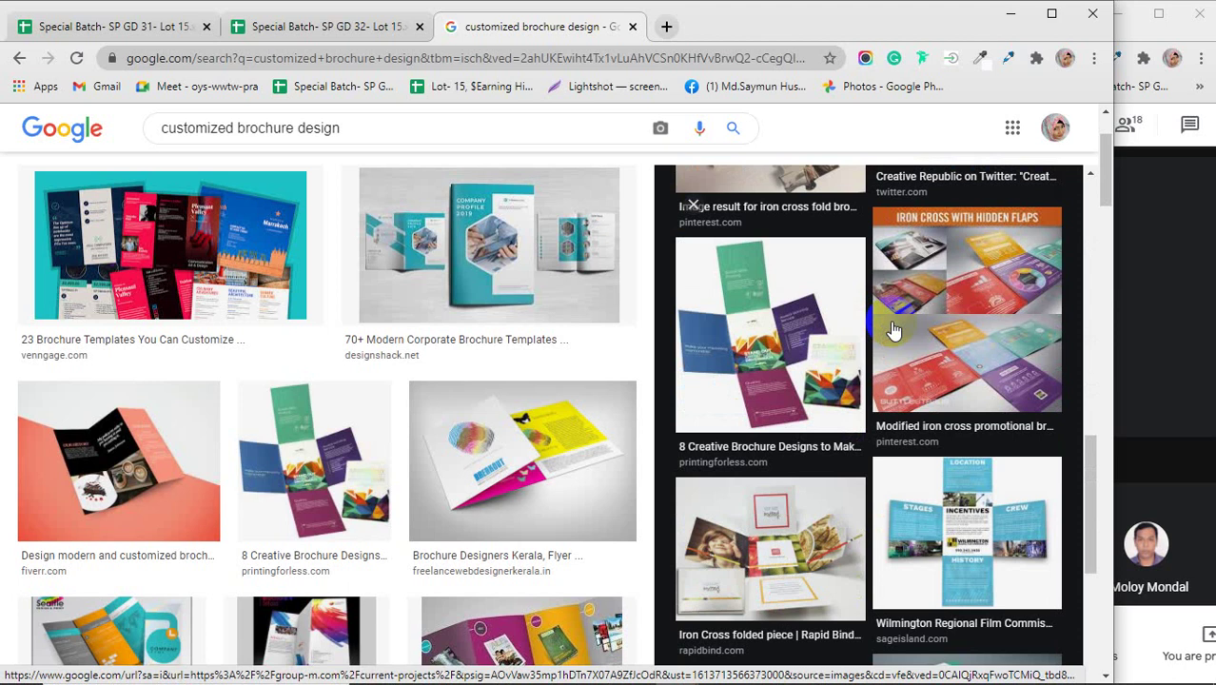
scroll(892, 330, down, 1)
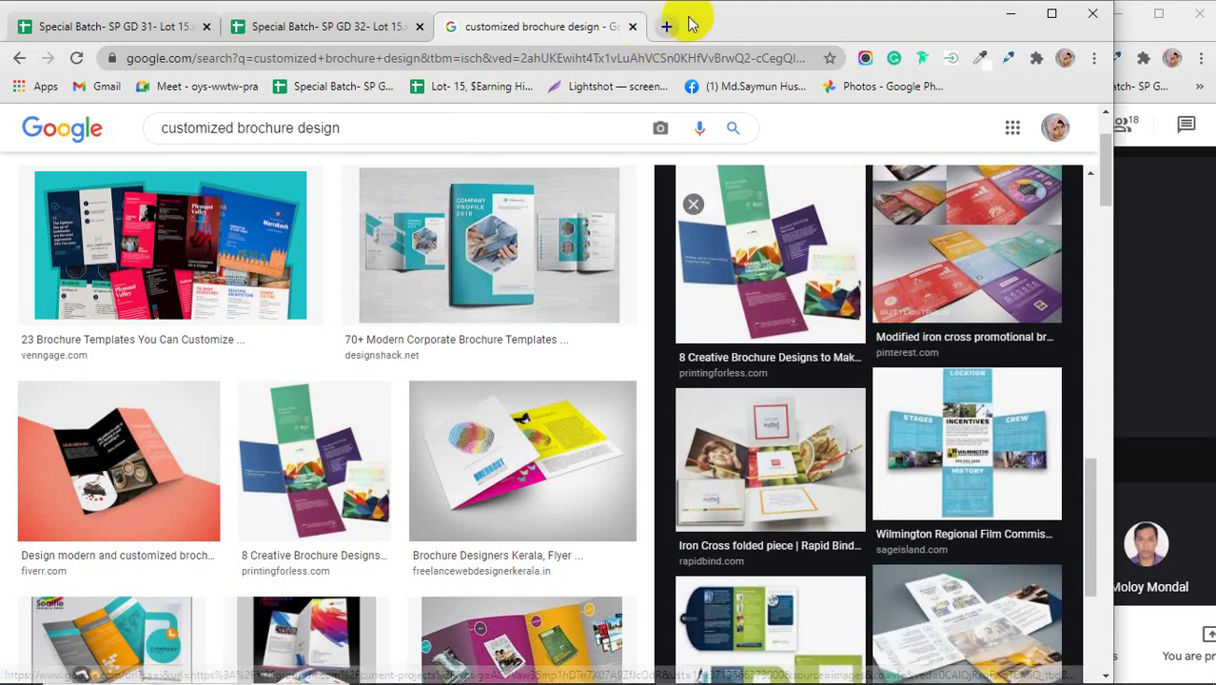
- Reuse the "customized brochure design" query in a new browser tab and change it to a Google Images search for "round brochure design"
drag(380, 136, 133, 133)
key(ctrl+c)
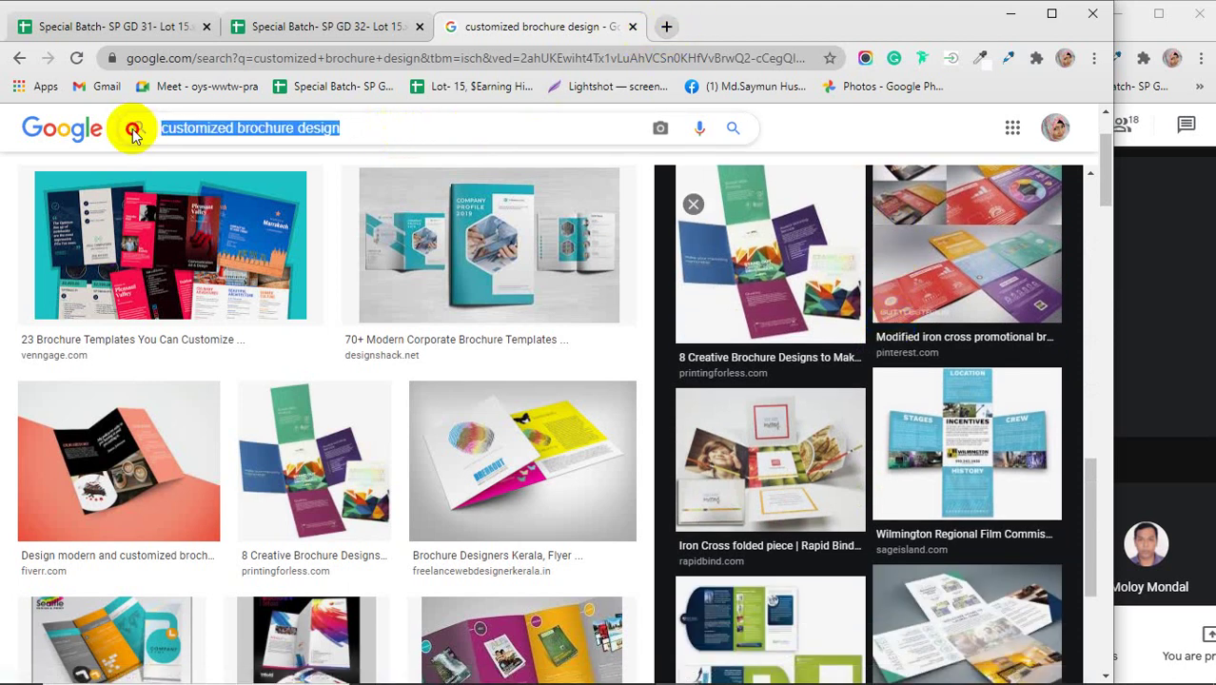
click(665, 27)
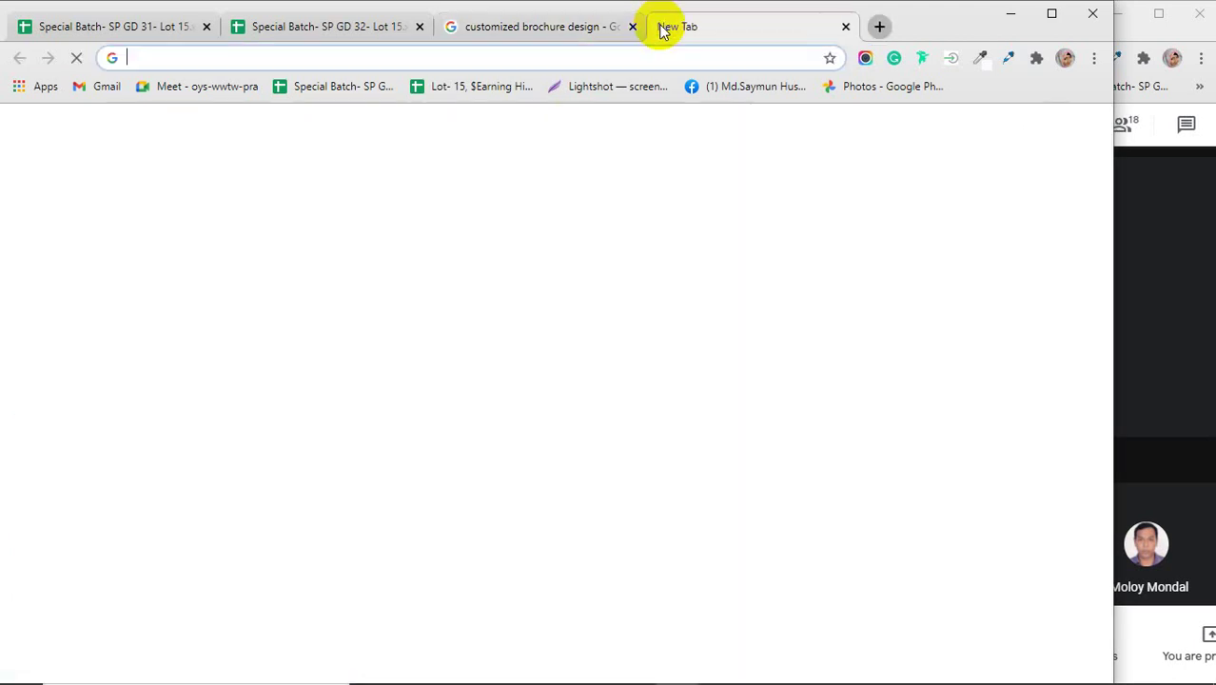
key(ctrl+v)
key(Return)
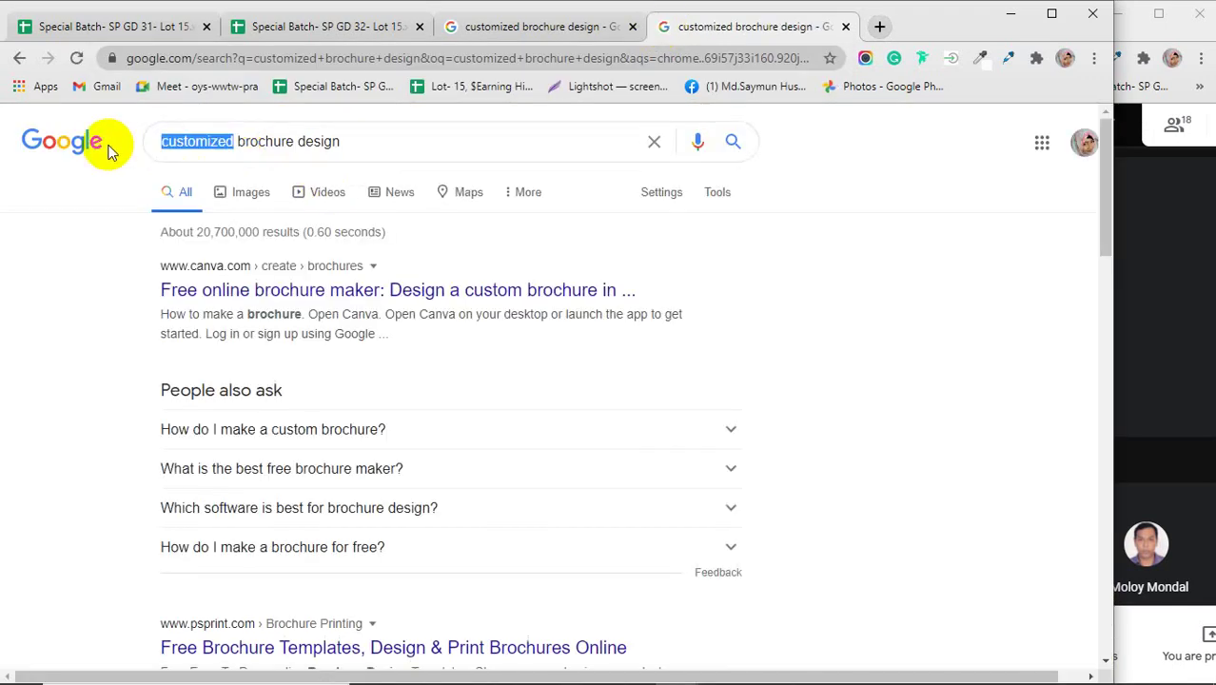
text(round)
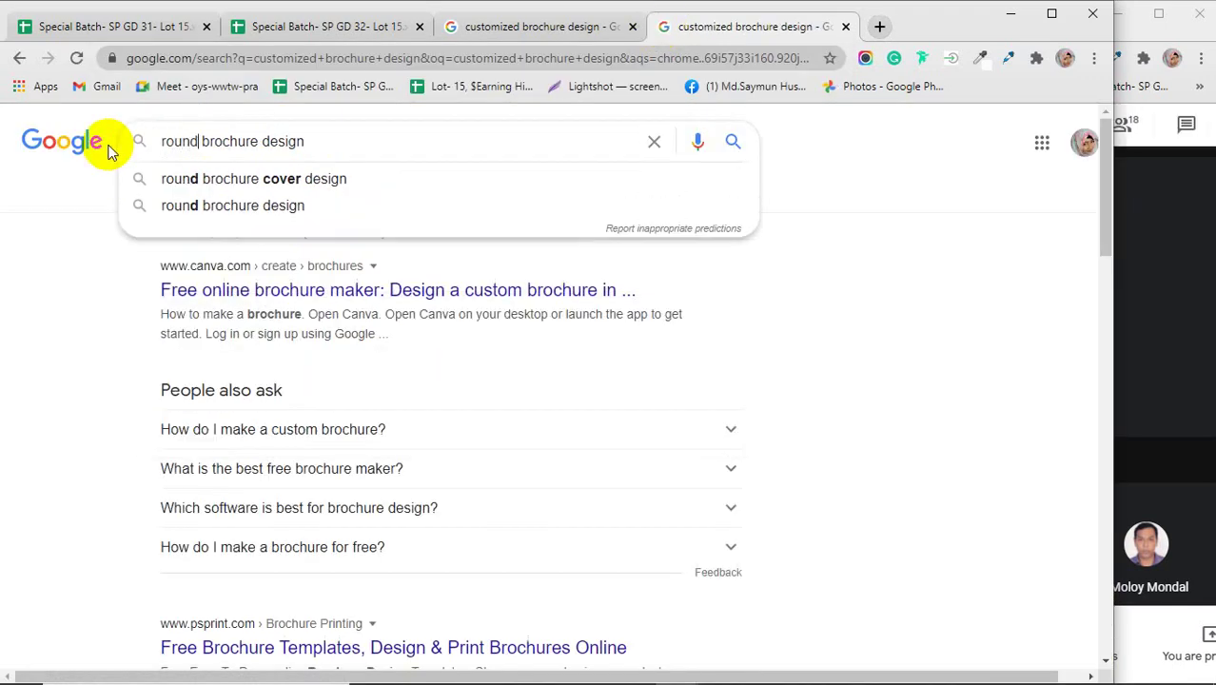
key(Return)
click(255, 191)
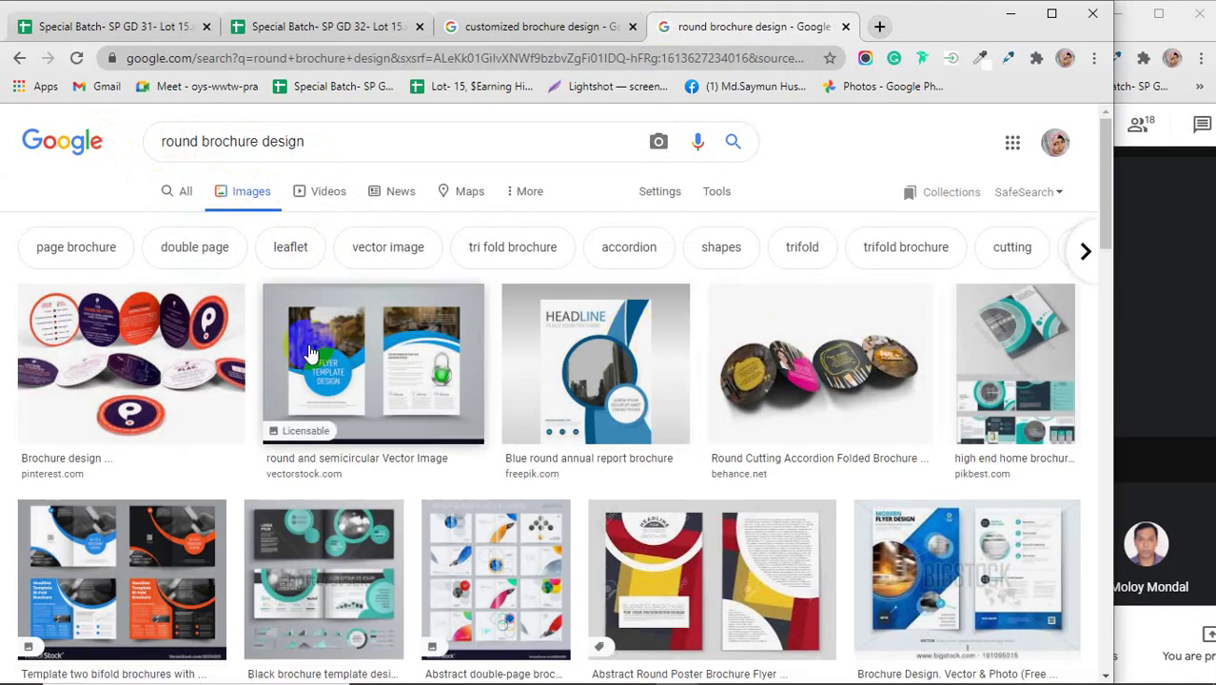
- Preview the round brochures from Pinterest and Behance, and the related Adidas circular-flap brochure from DeviantArt
click(428, 381)
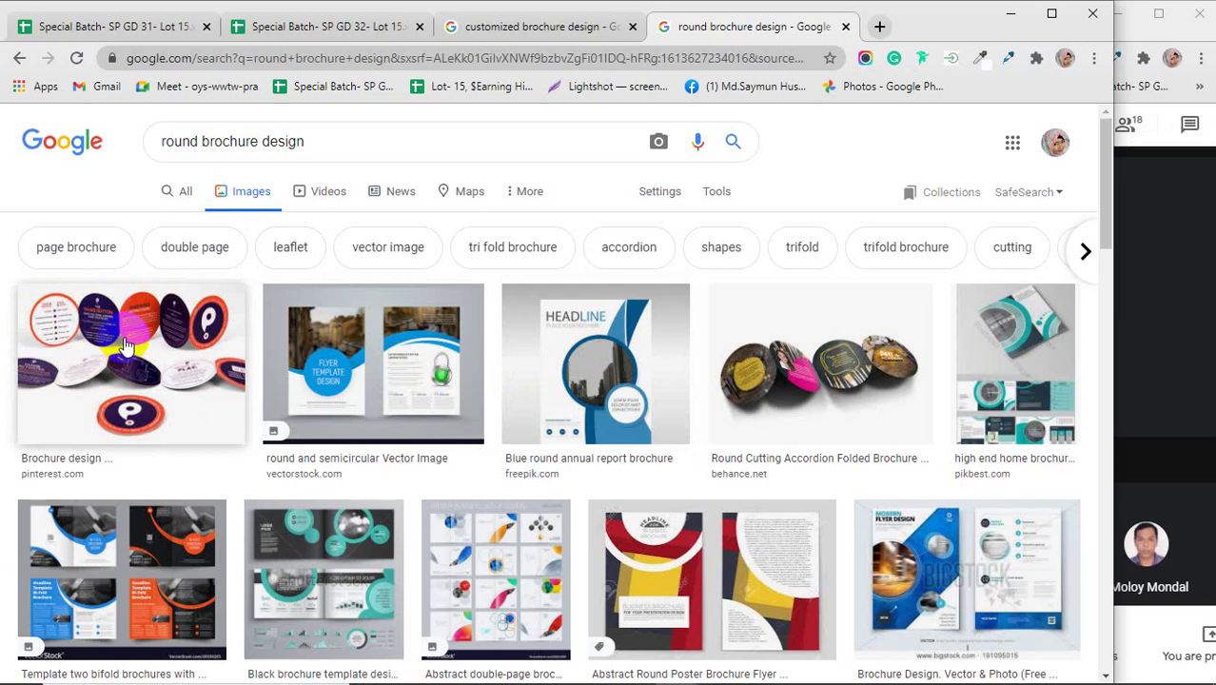
click(125, 346)
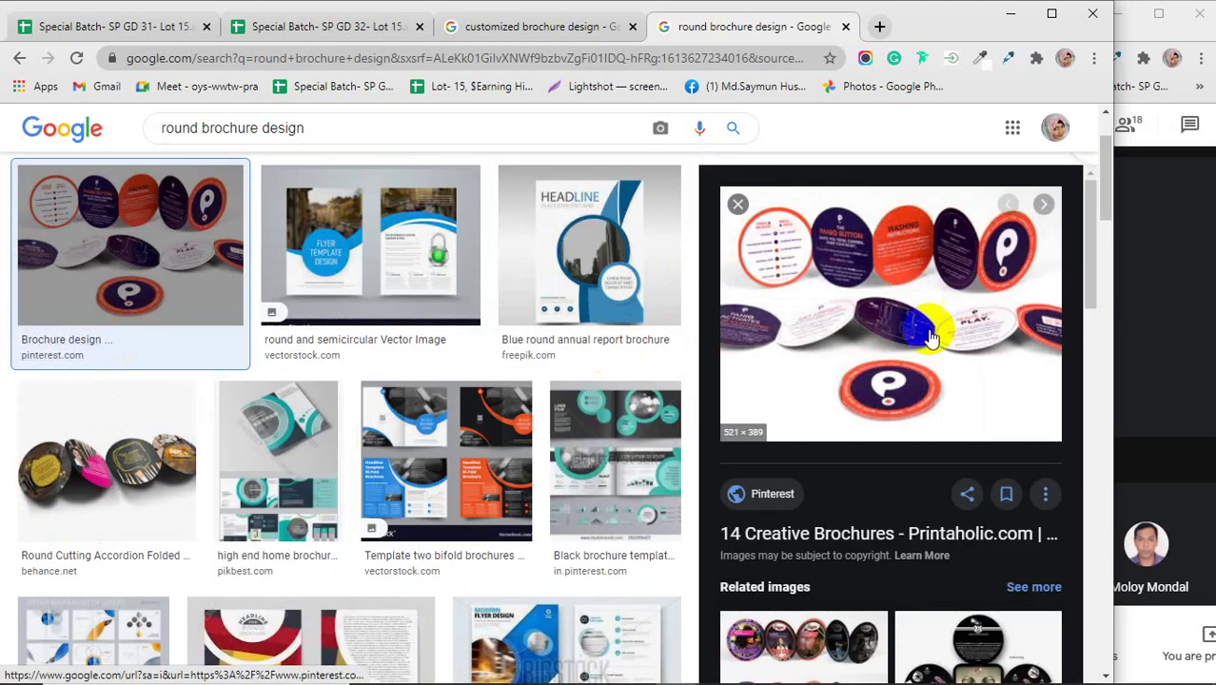
click(150, 456)
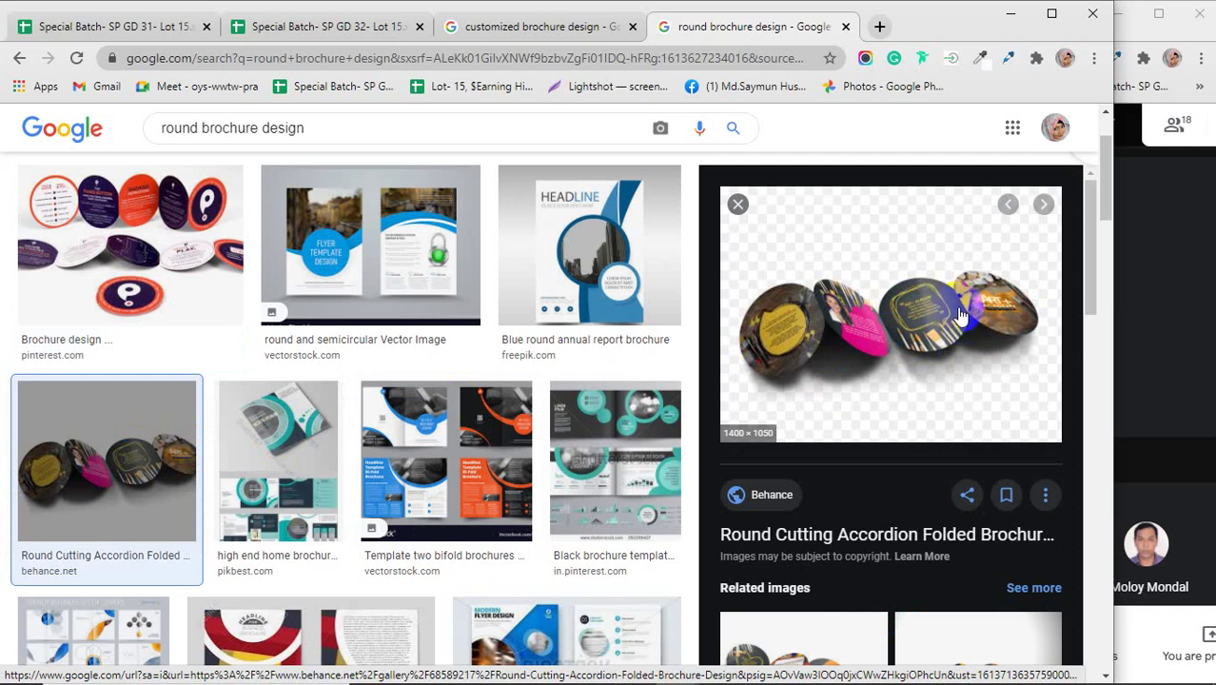
click(159, 233)
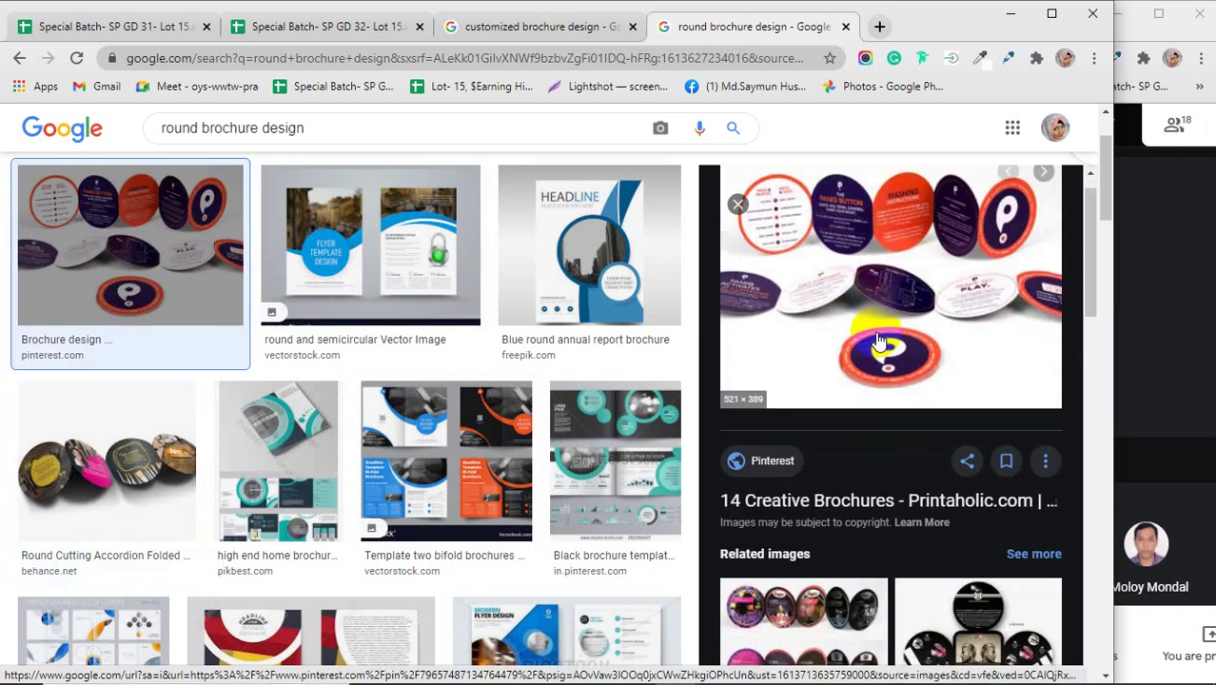
scroll(880, 343, down, 4)
click(992, 344)
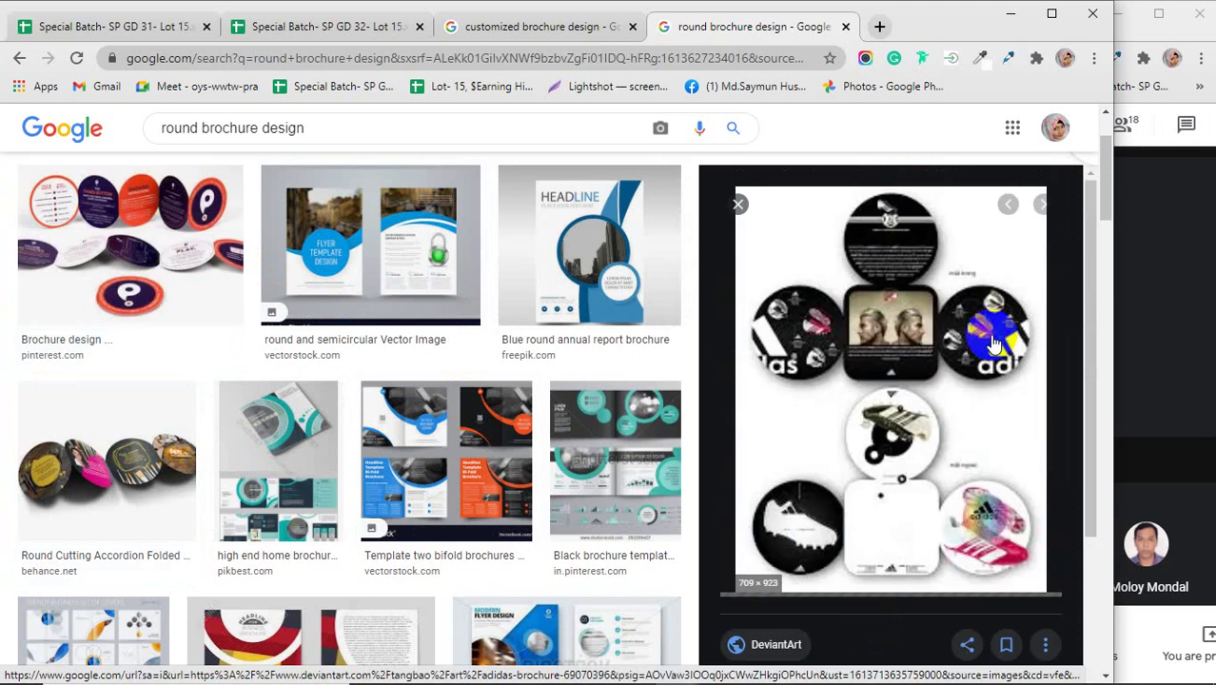
- Compare the cross-shaped brochures in the customized brochure results with the Adidas circular-flap brochure preview
click(518, 25)
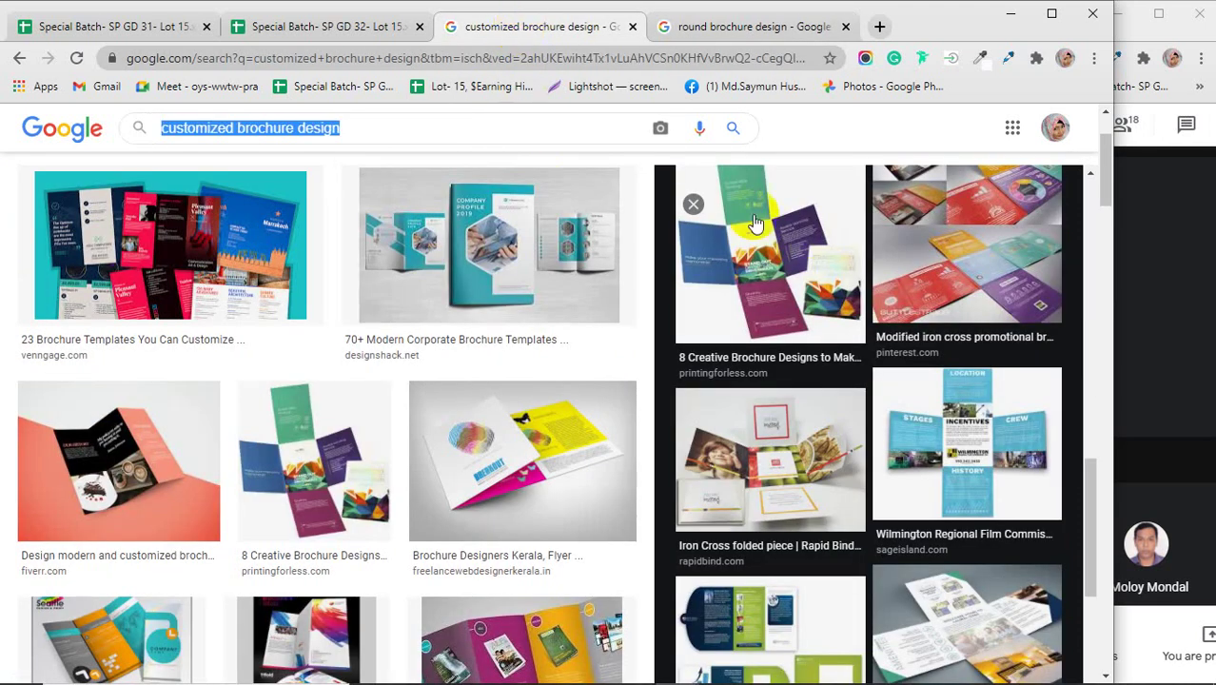
click(723, 25)
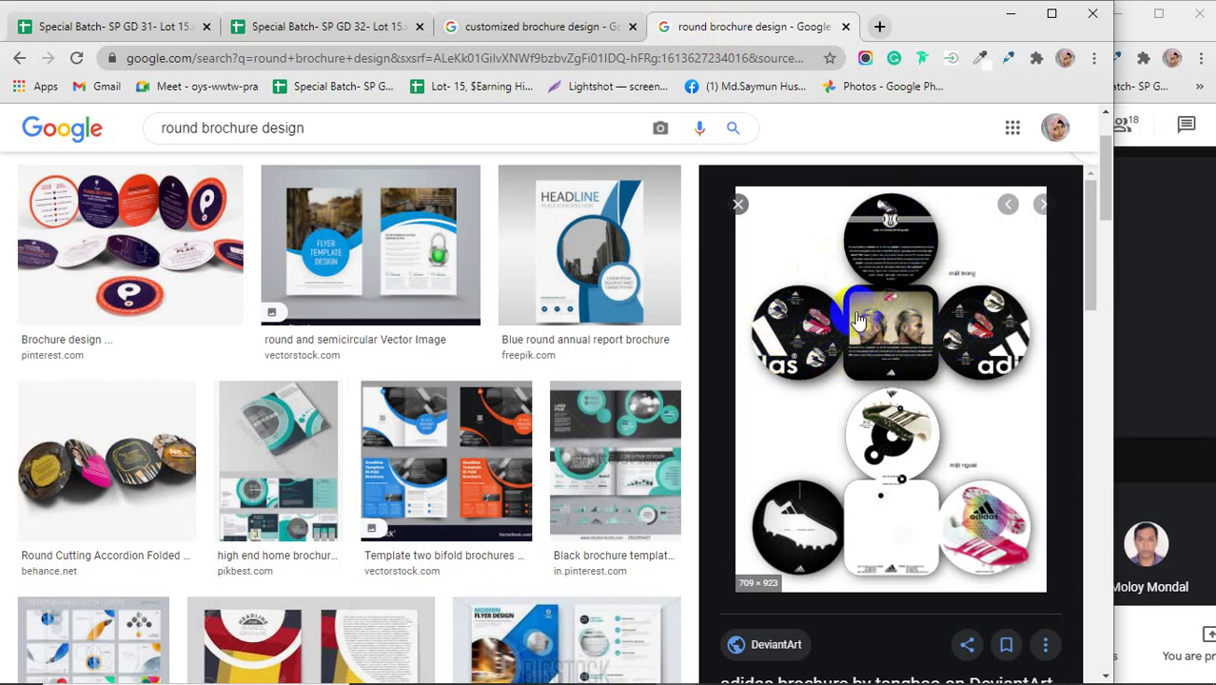
scroll(884, 328, down, 2)
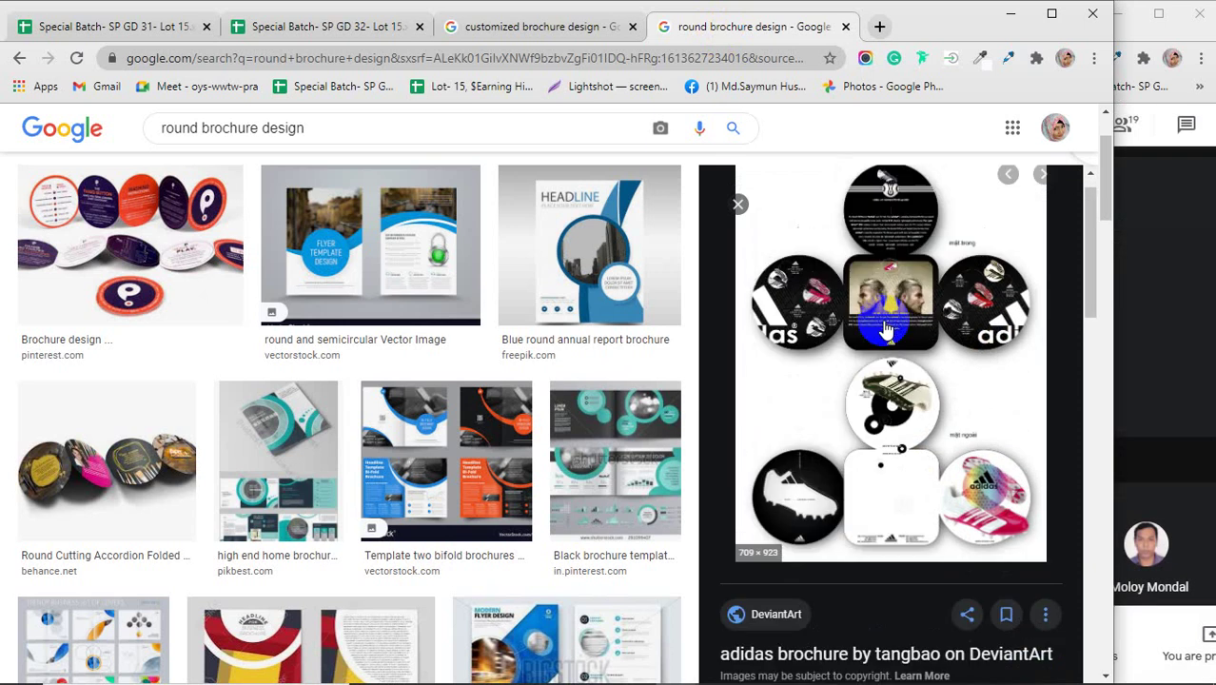
scroll(884, 328, up, 1)
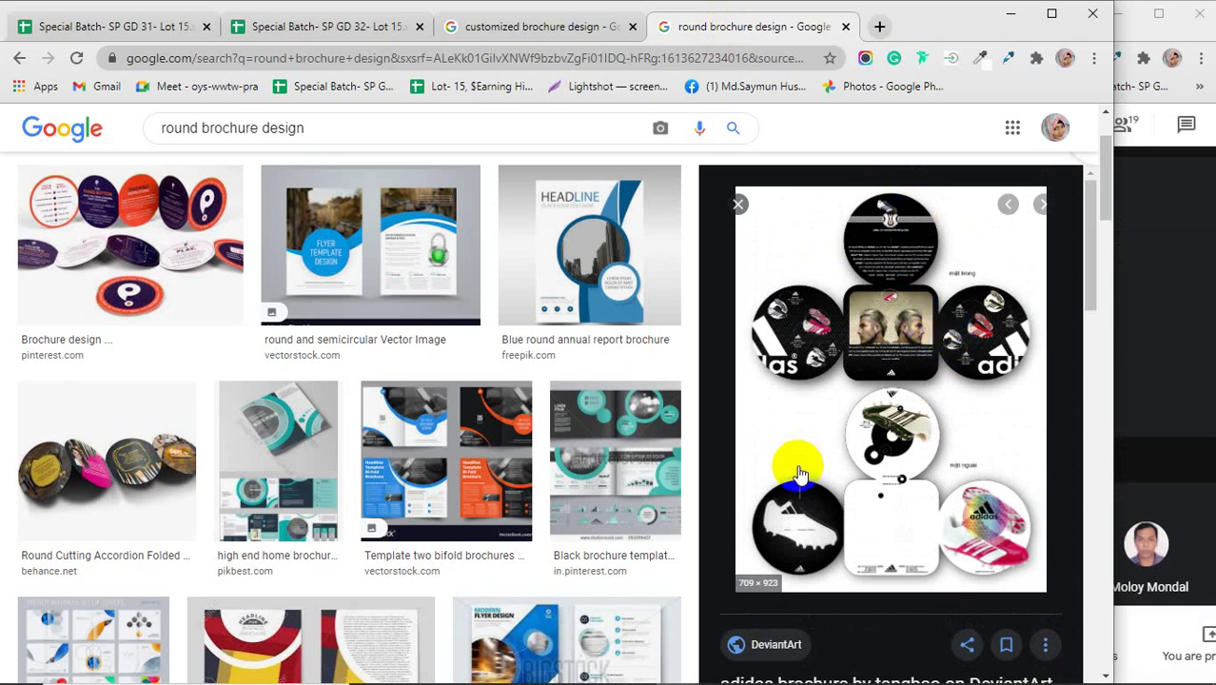
- Look further through the round brochure results and preview Pinterest's black "free round style brochure psd" image
scroll(532, 447, down, 4)
scroll(530, 449, down, 3)
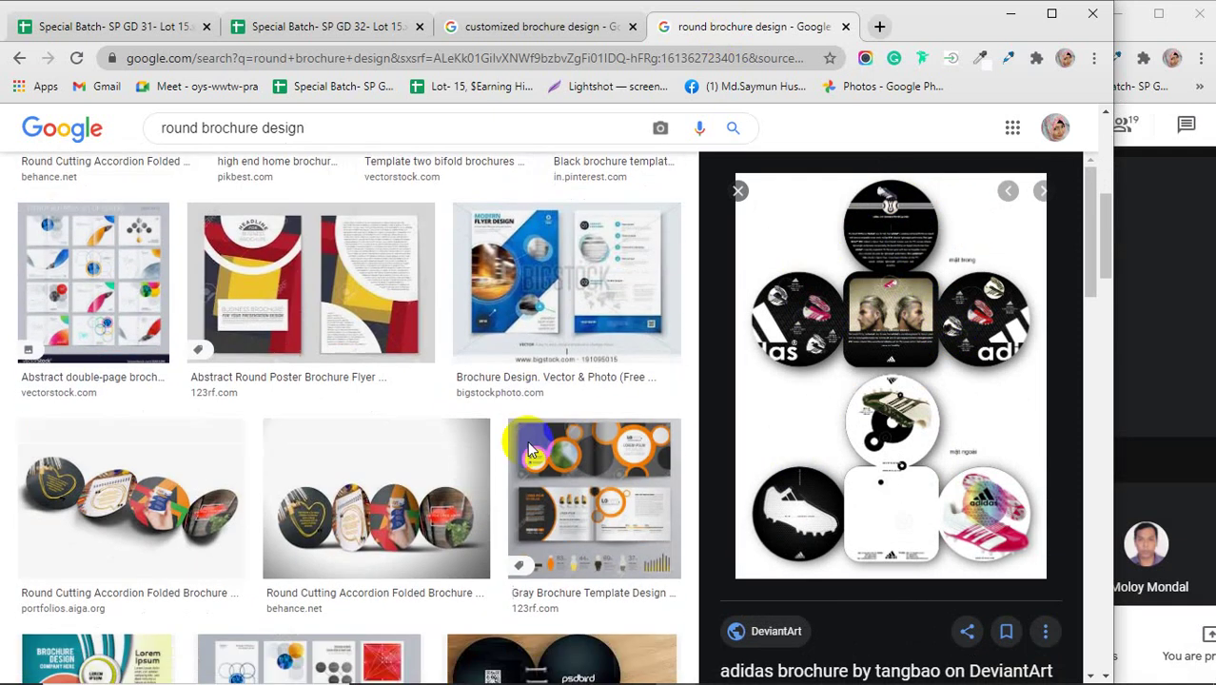
scroll(533, 449, down, 1)
click(540, 429)
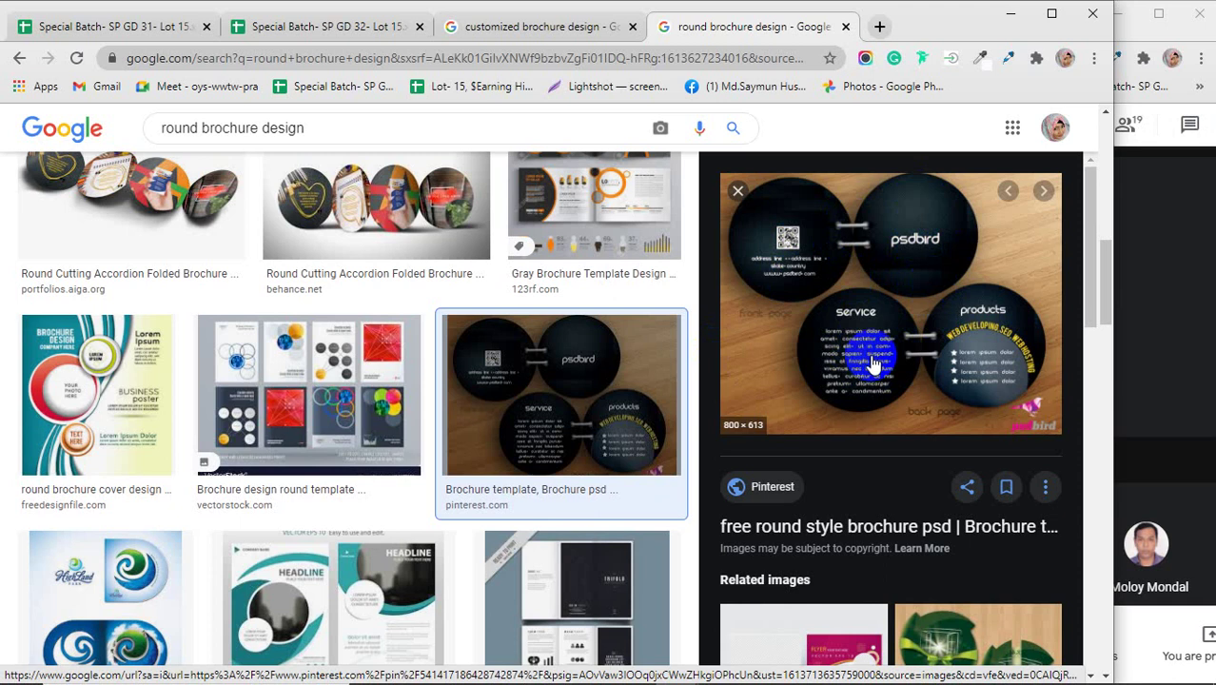
- Review the numbered two- and three-panel layouts in Illustrator, and return to the browser to view the round psd brochure's related images
mouse_move(442, 675)
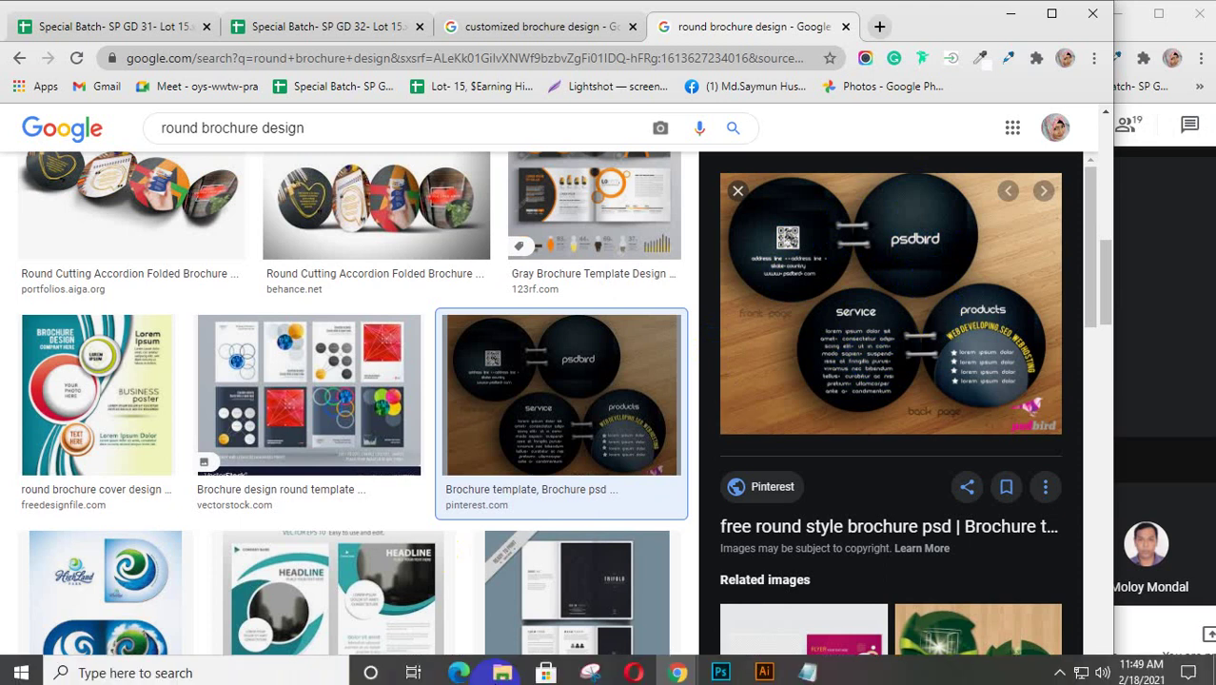
click(765, 667)
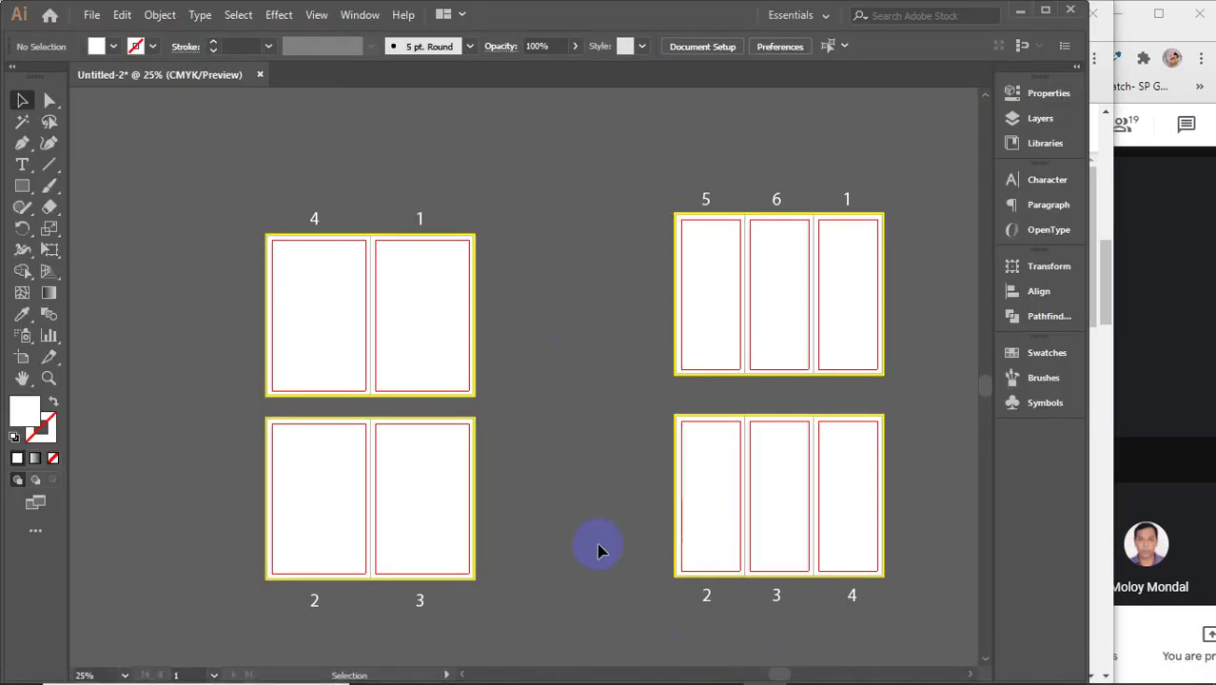
scroll(600, 550, down, 1)
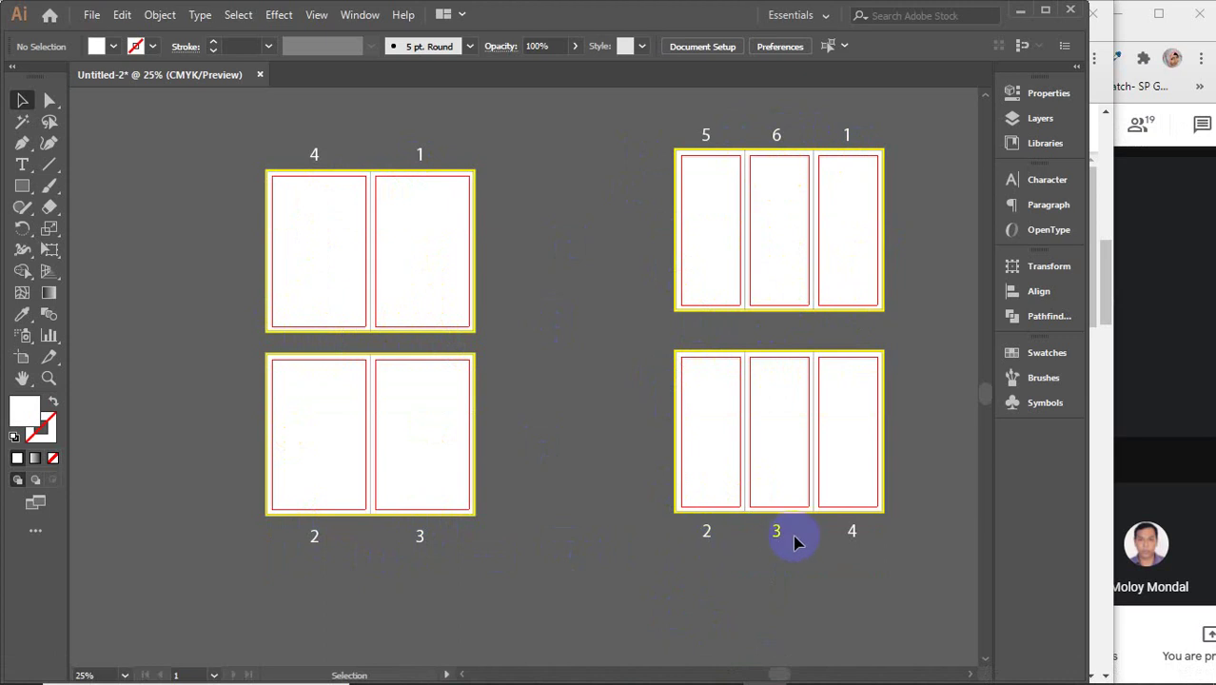
click(1015, 11)
scroll(968, 361, down, 3)
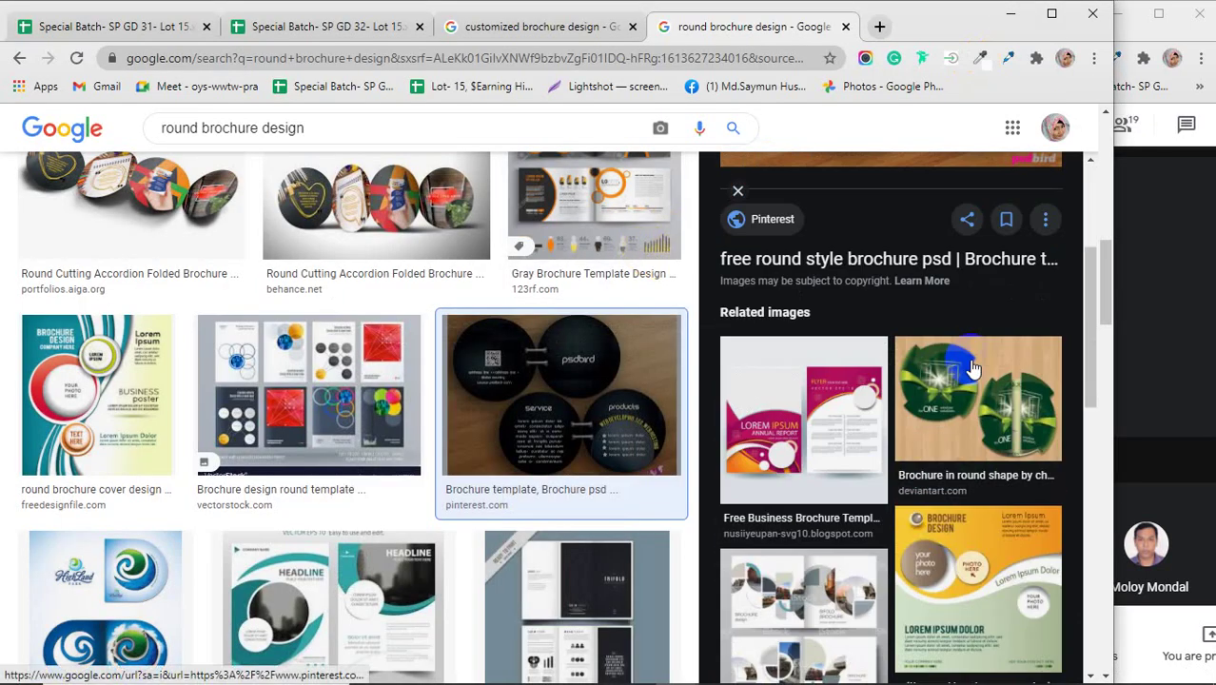
- Browse the round brochure design image results and the related images of the selected brochure for example layouts
scroll(951, 361, down, 8)
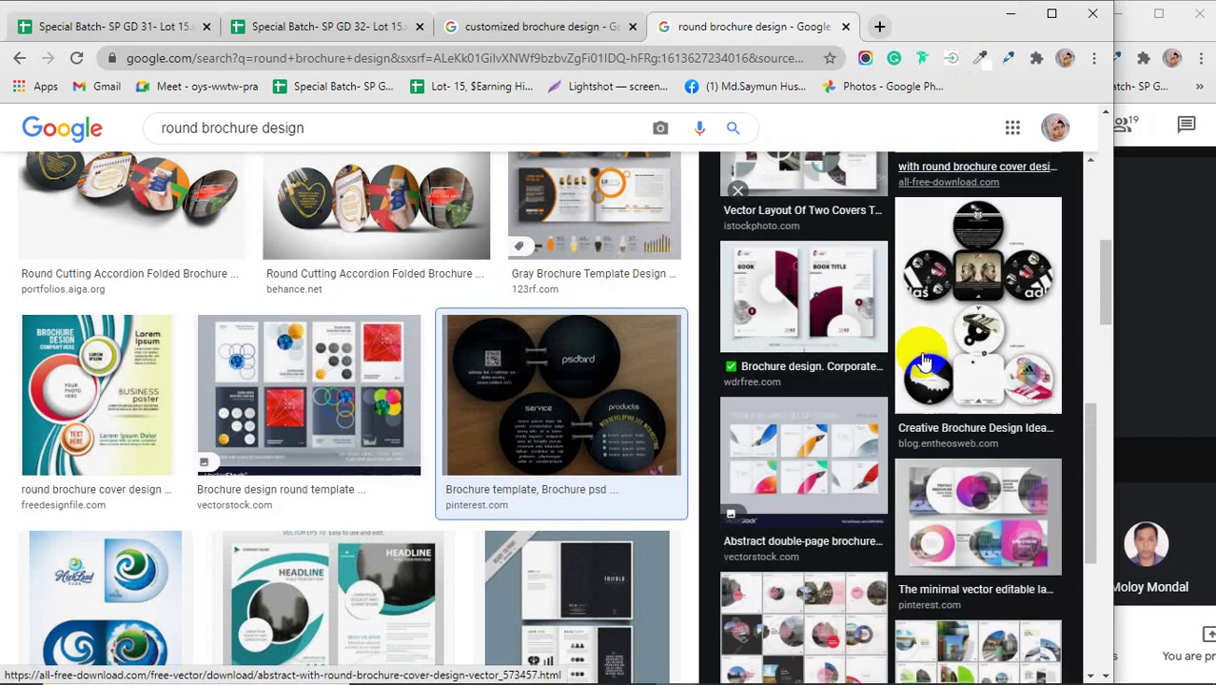
scroll(923, 361, down, 4)
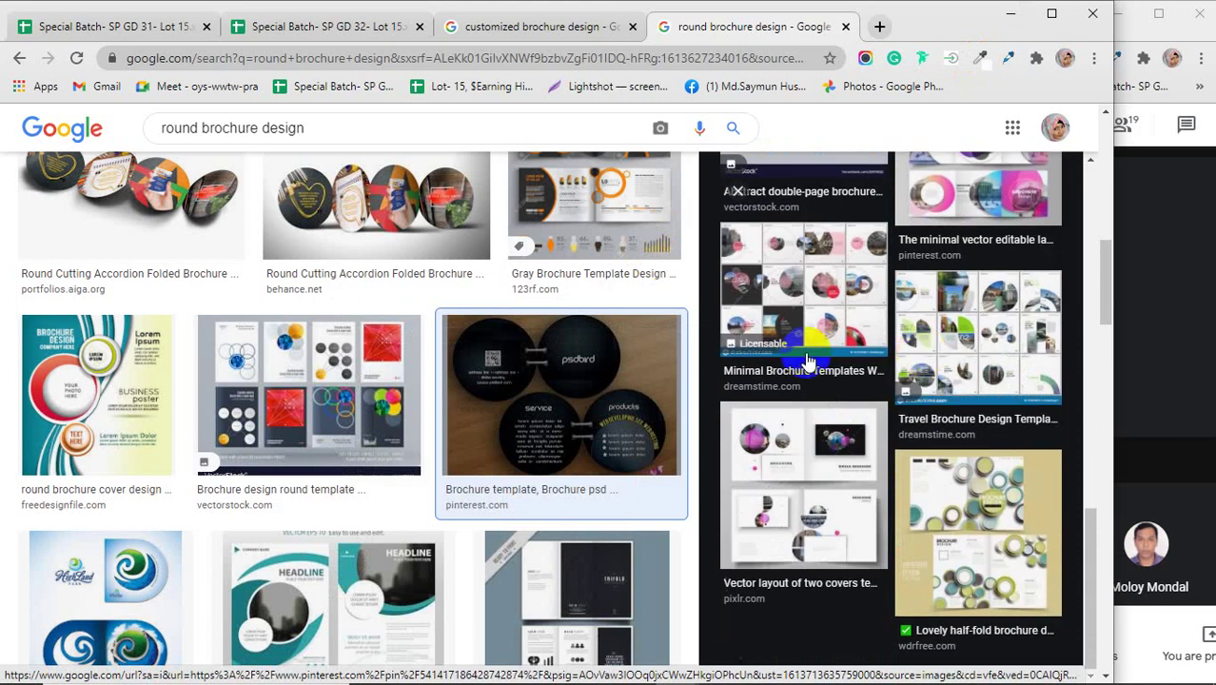
scroll(389, 369, down, 4)
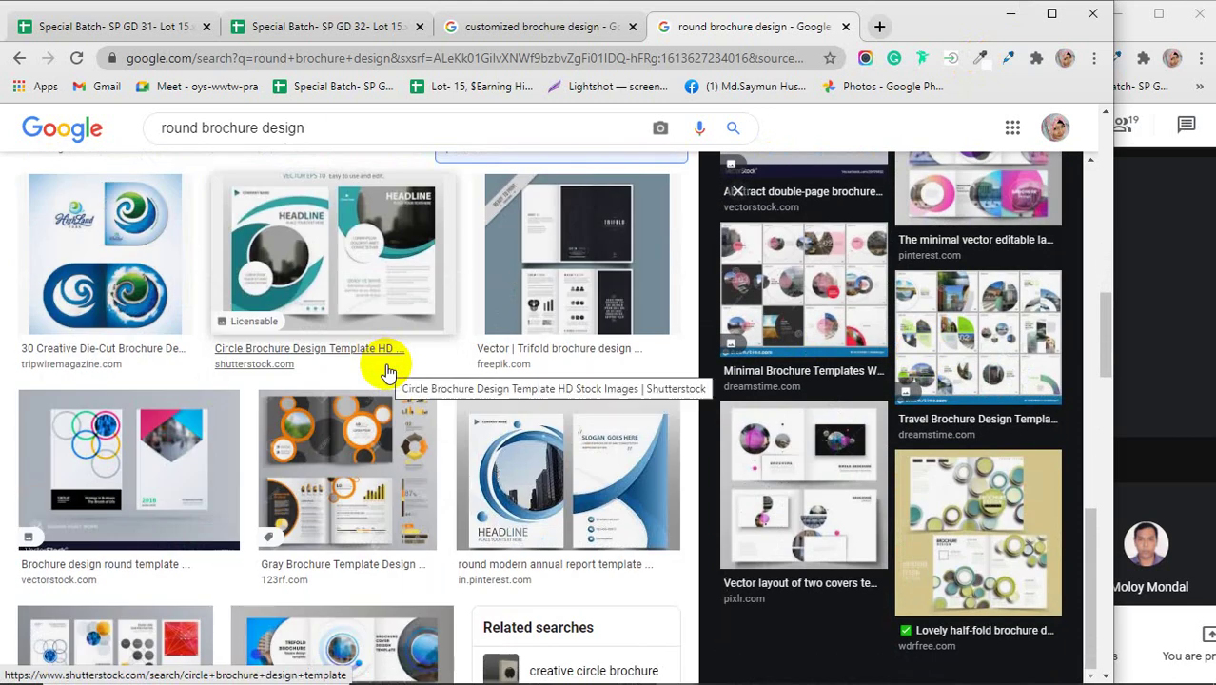
scroll(388, 371, up, 1)
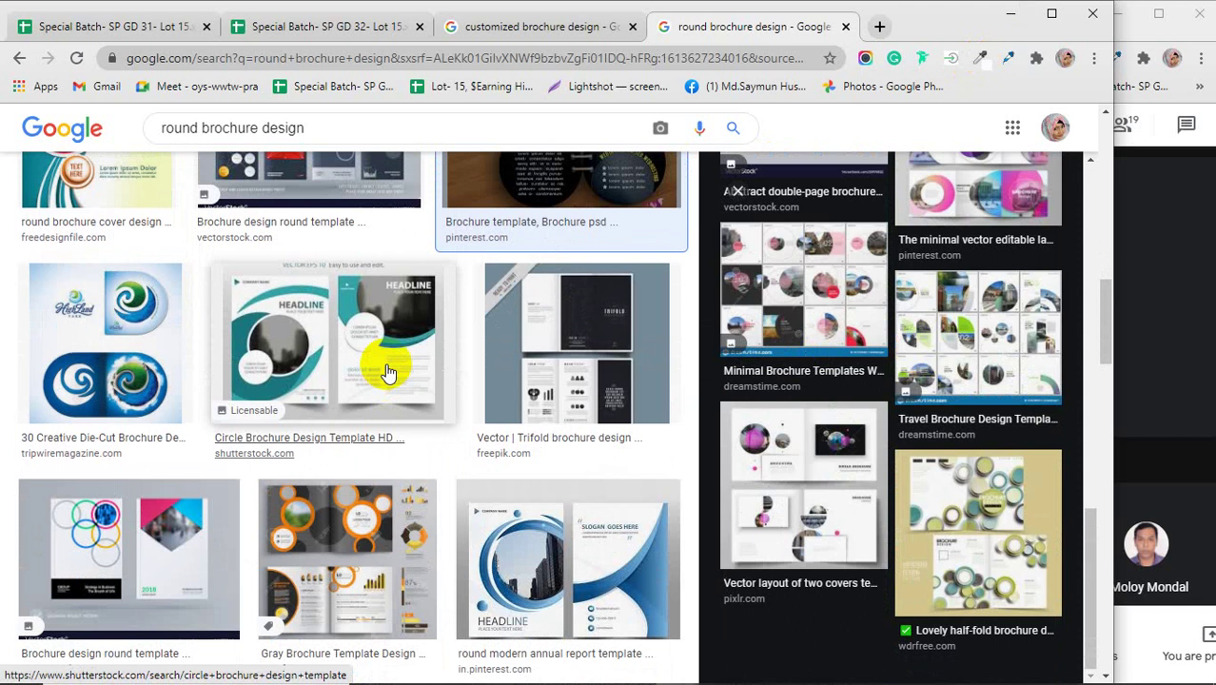
scroll(388, 371, down, 2)
scroll(388, 371, down, 3)
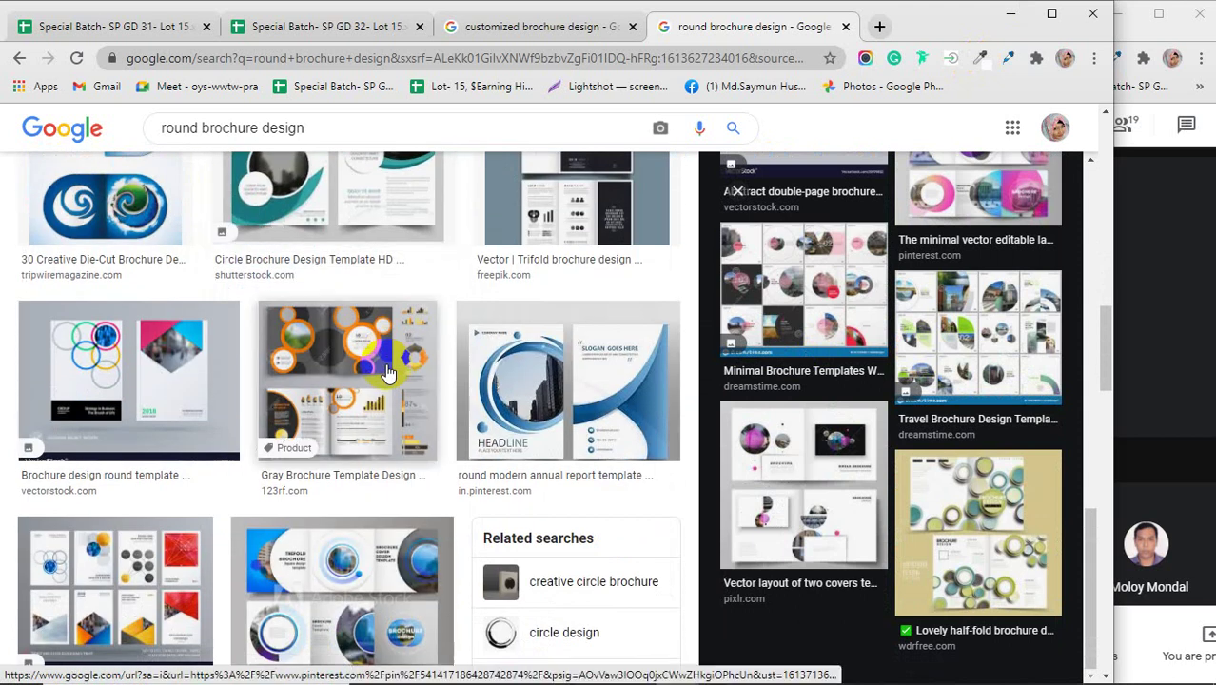
scroll(388, 374, down, 1)
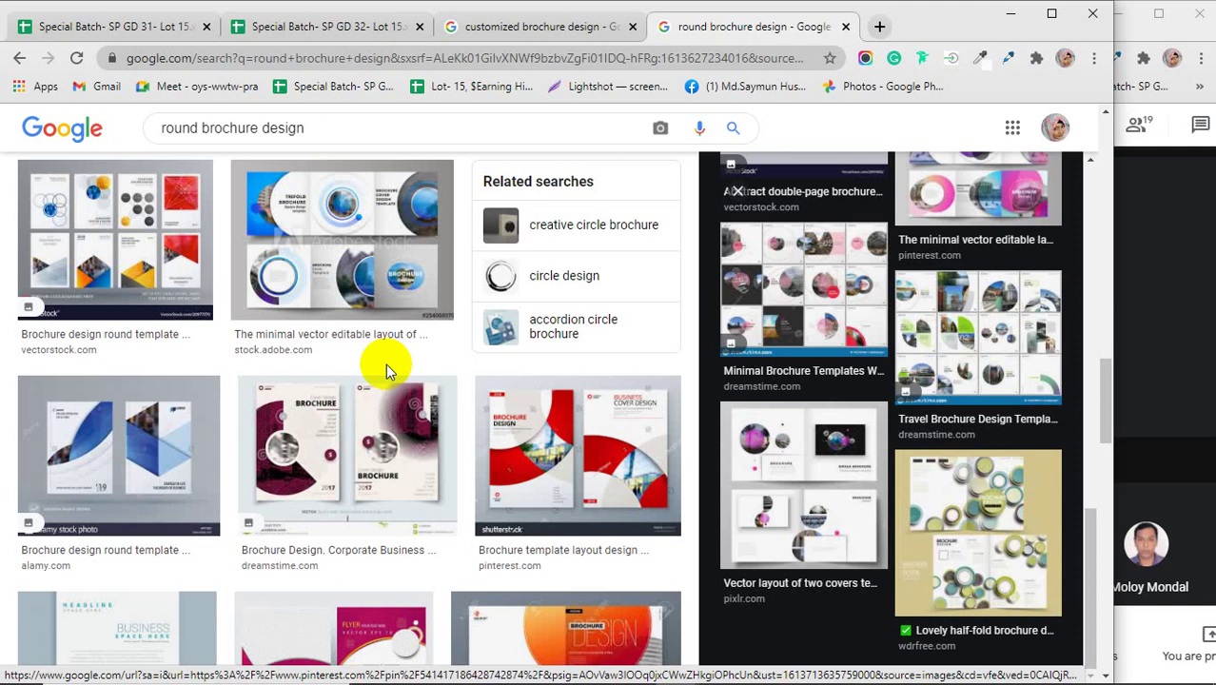
- Switch to the Google Meet window, maximize it and pin your own camera video as the main view
click(1140, 290)
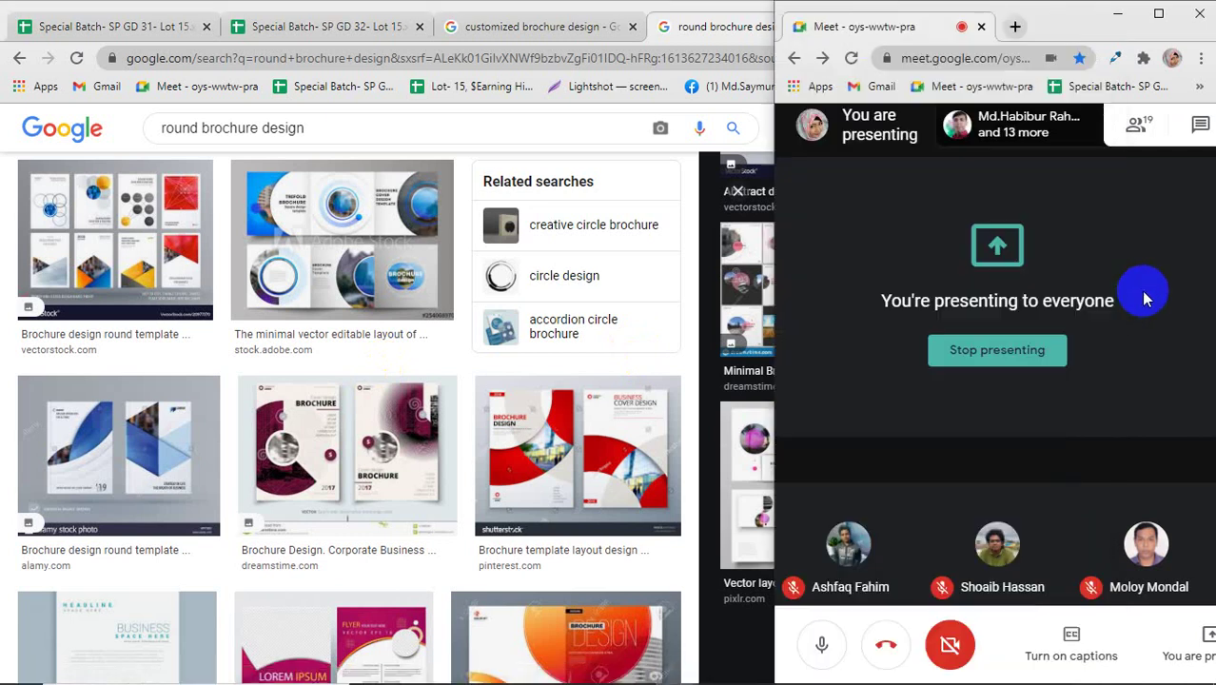
click(1157, 14)
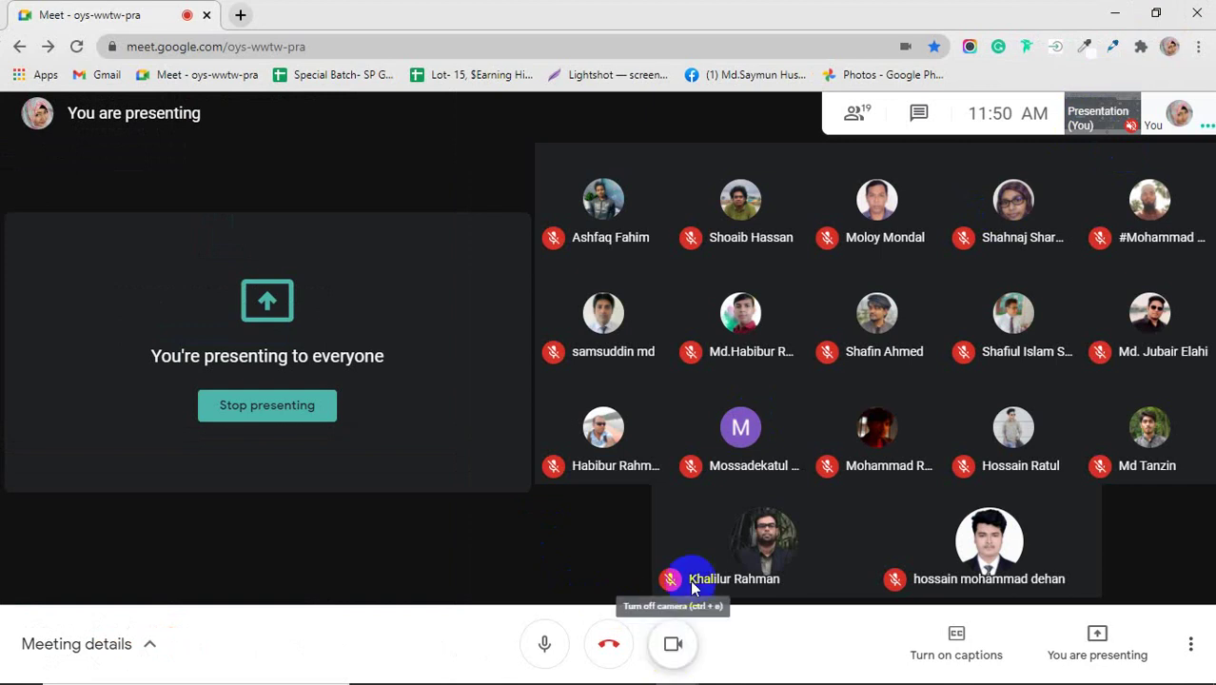
click(1162, 115)
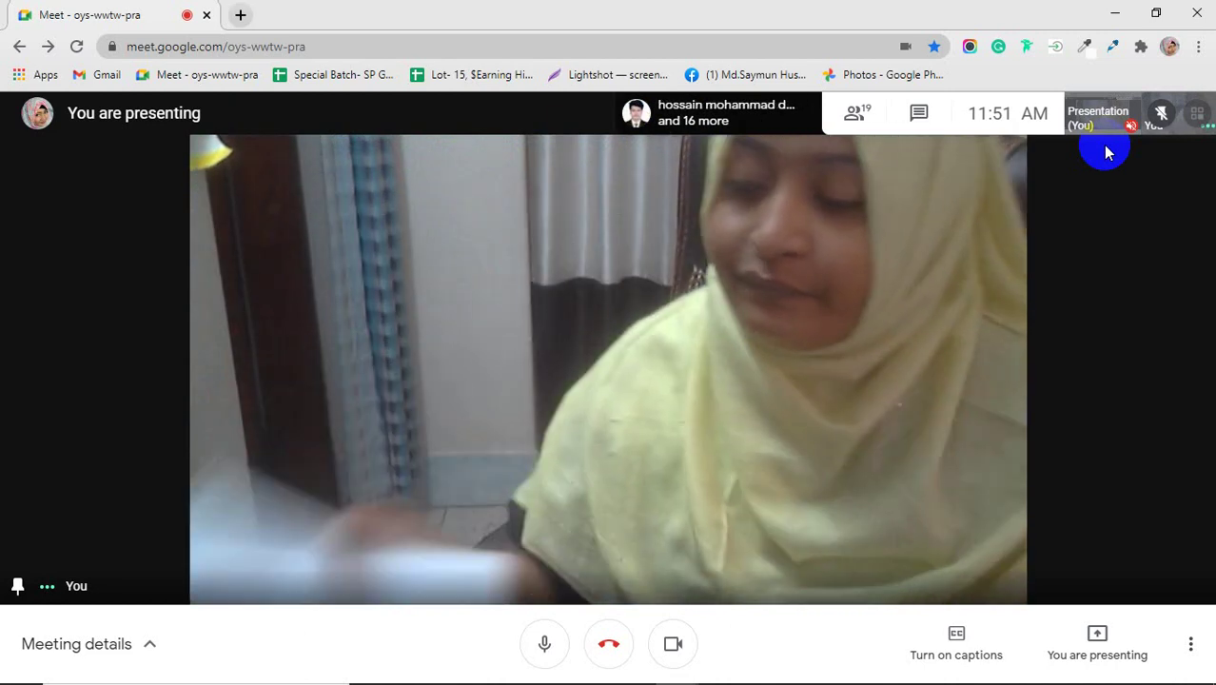
- Turn off the camera, unpin your own video, and return from the reduced Meet window to the round brochure design results
click(673, 635)
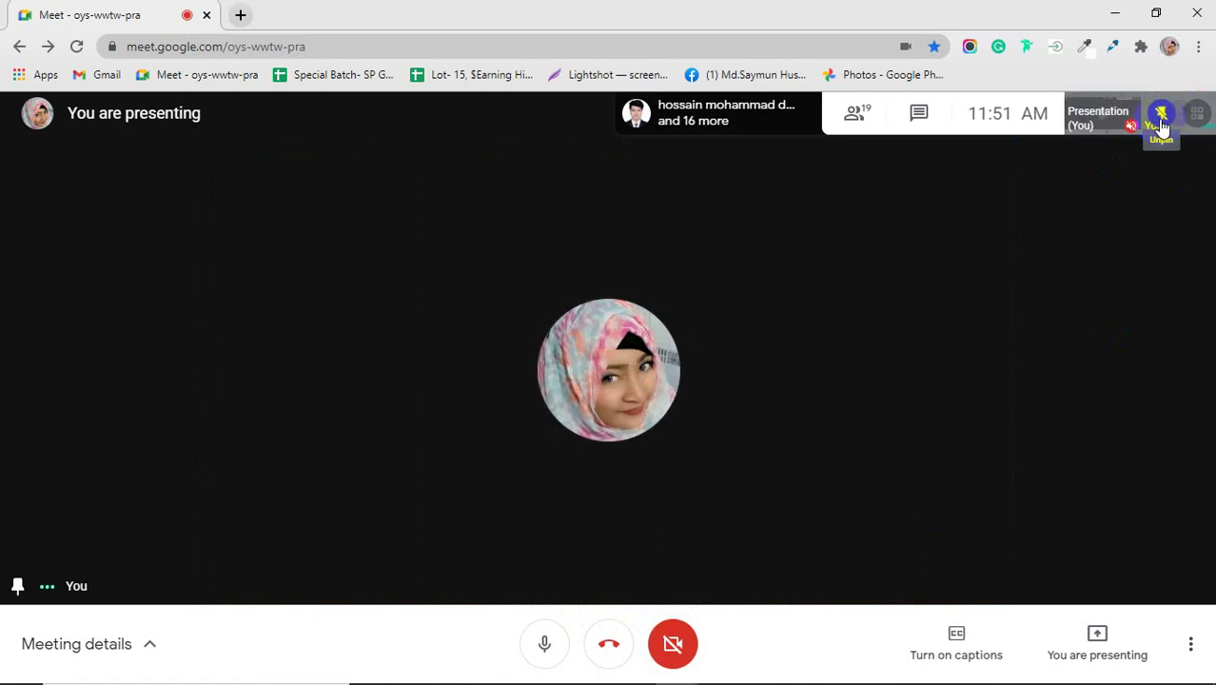
click(1160, 119)
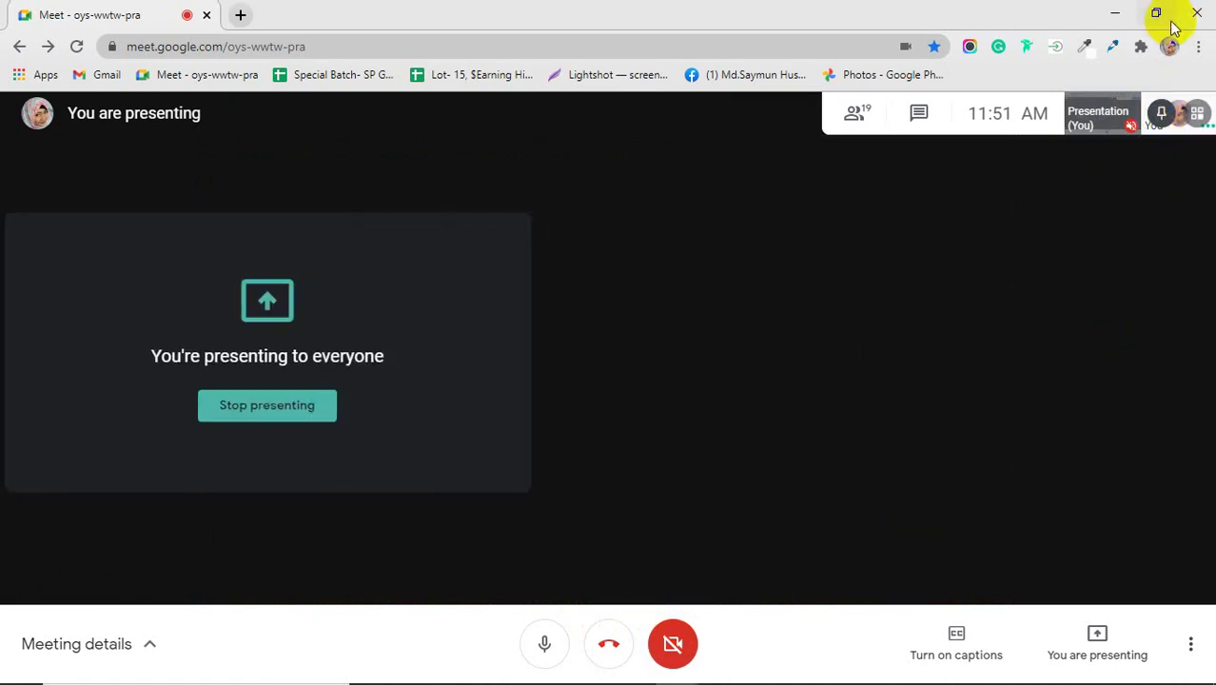
click(1155, 14)
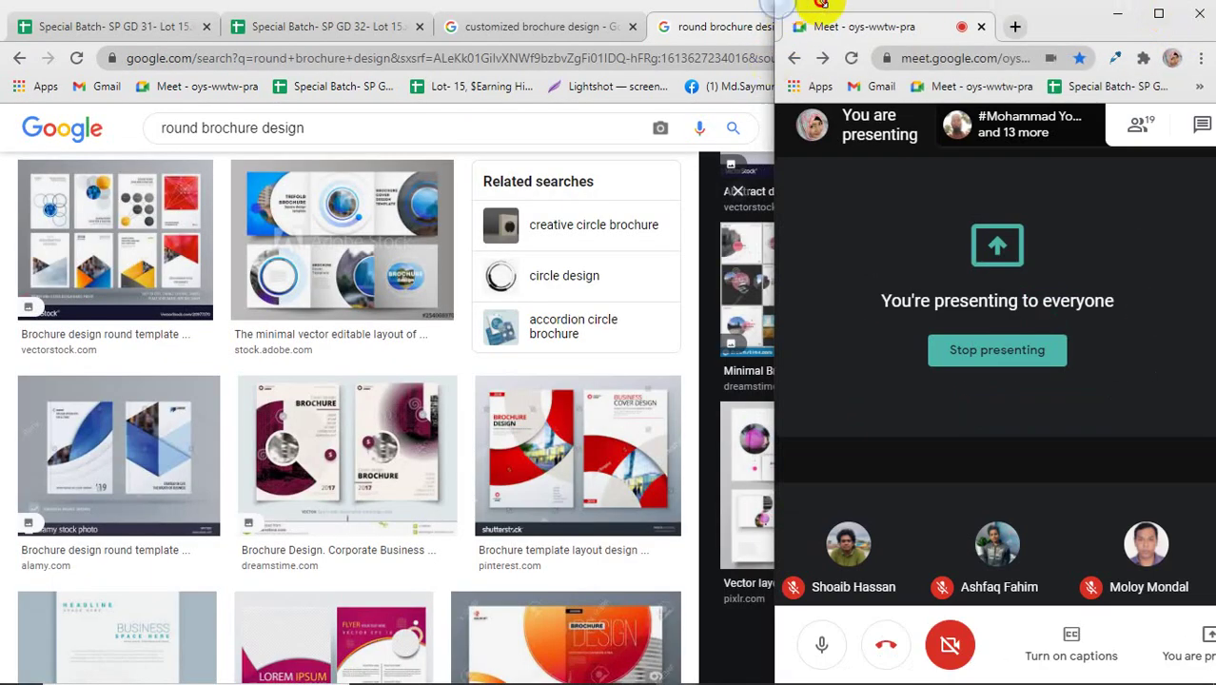
click(704, 22)
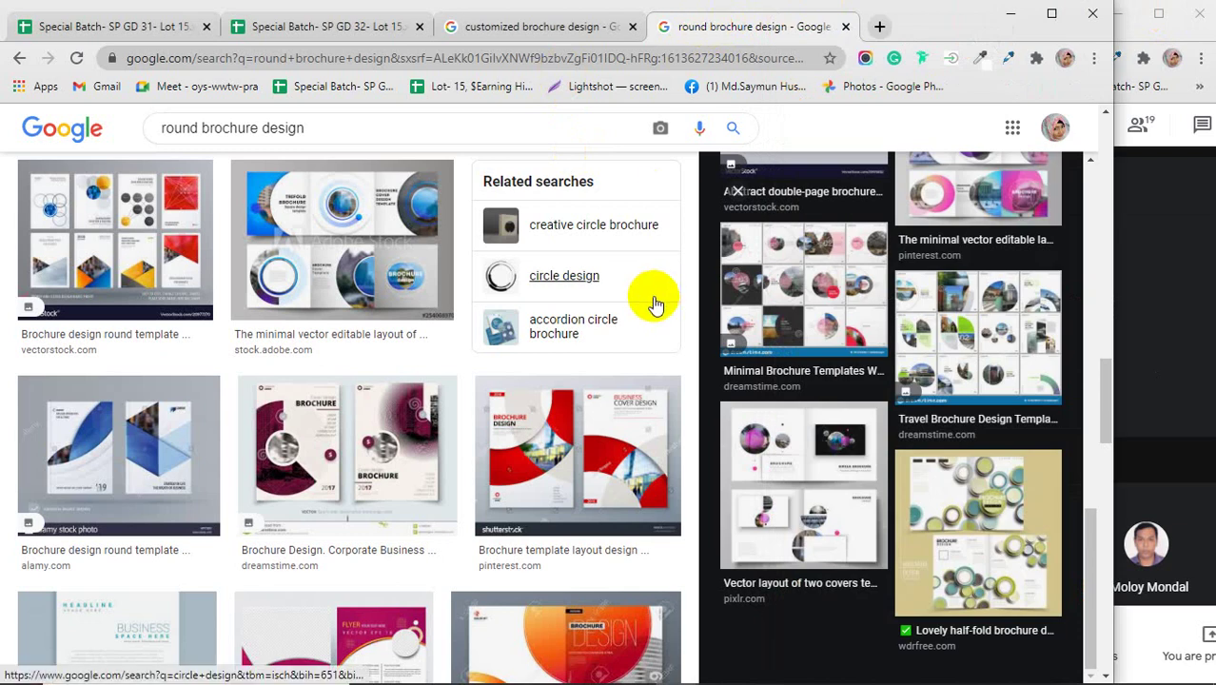
- Look further through the round brochure design image results for die-cut and circular brochure examples
scroll(651, 299, down, 5)
scroll(570, 467, down, 2)
scroll(467, 412, down, 6)
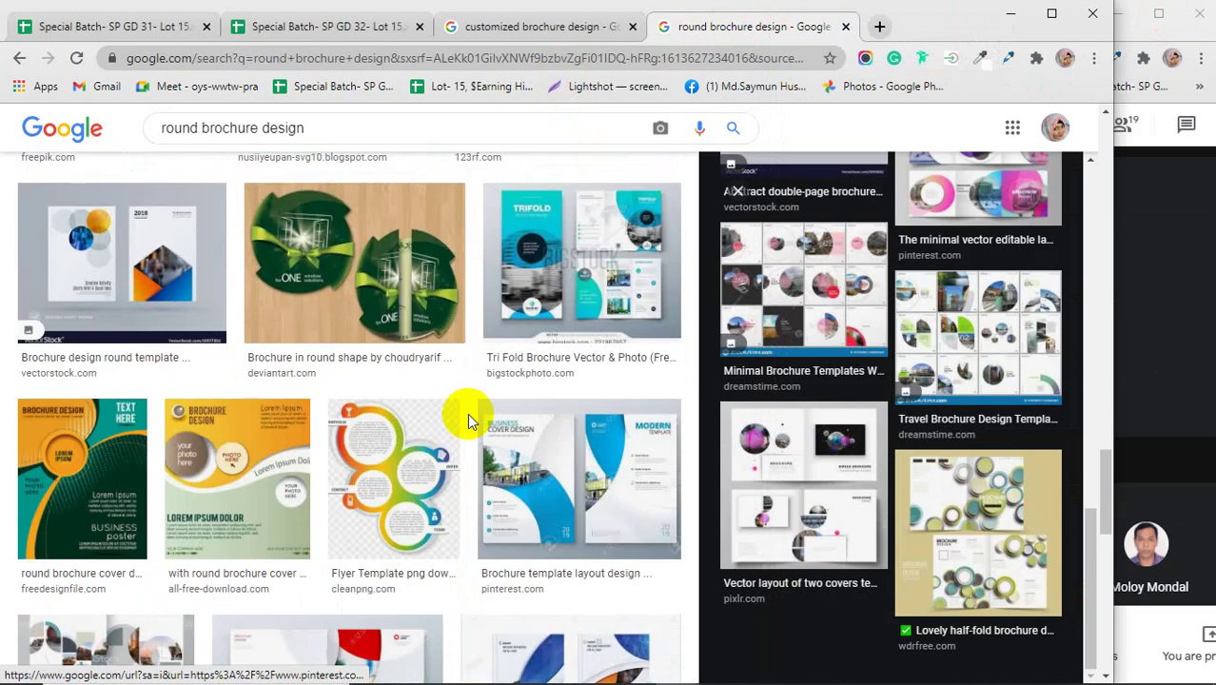
scroll(467, 415, down, 3)
scroll(467, 419, down, 10)
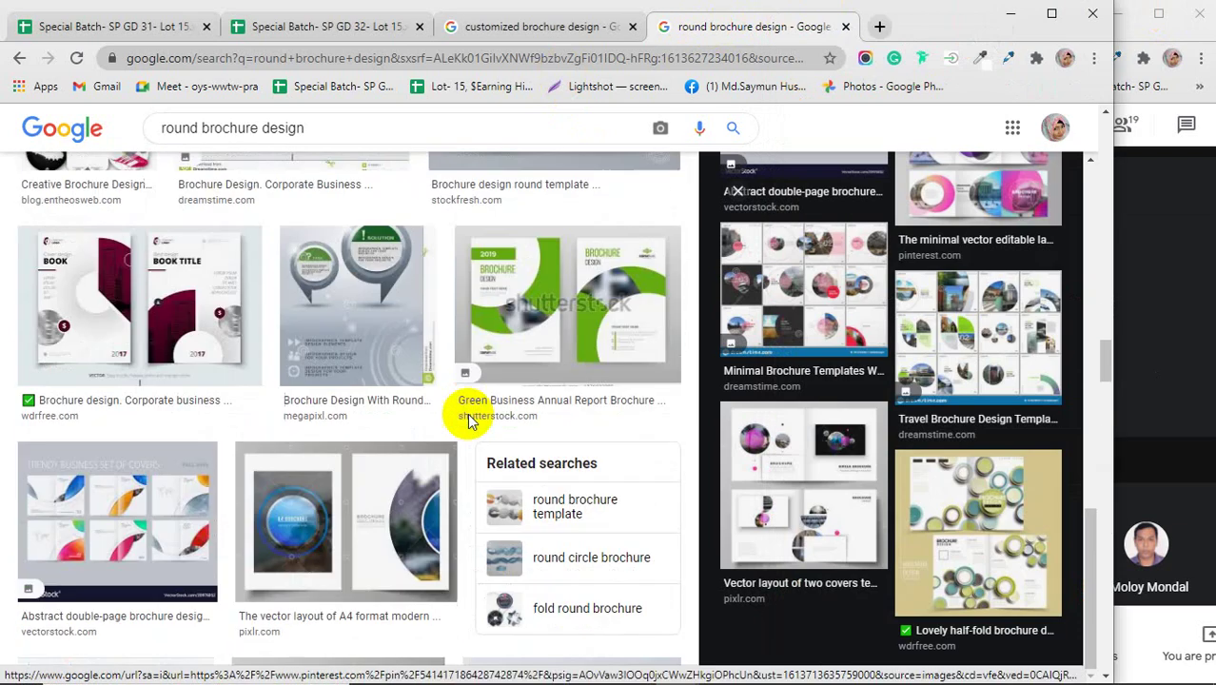
scroll(467, 413, down, 3)
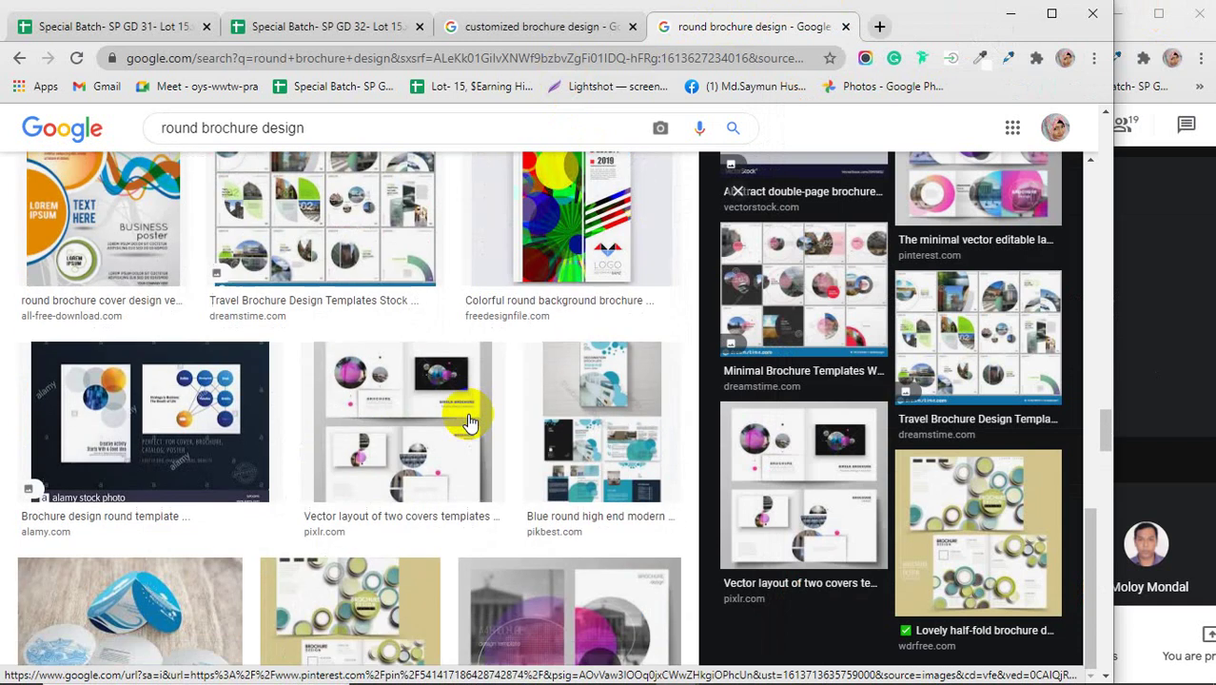
scroll(467, 413, up, 5)
- Go to the customized brochure design image results and change the search to "customize brochure design"
click(475, 27)
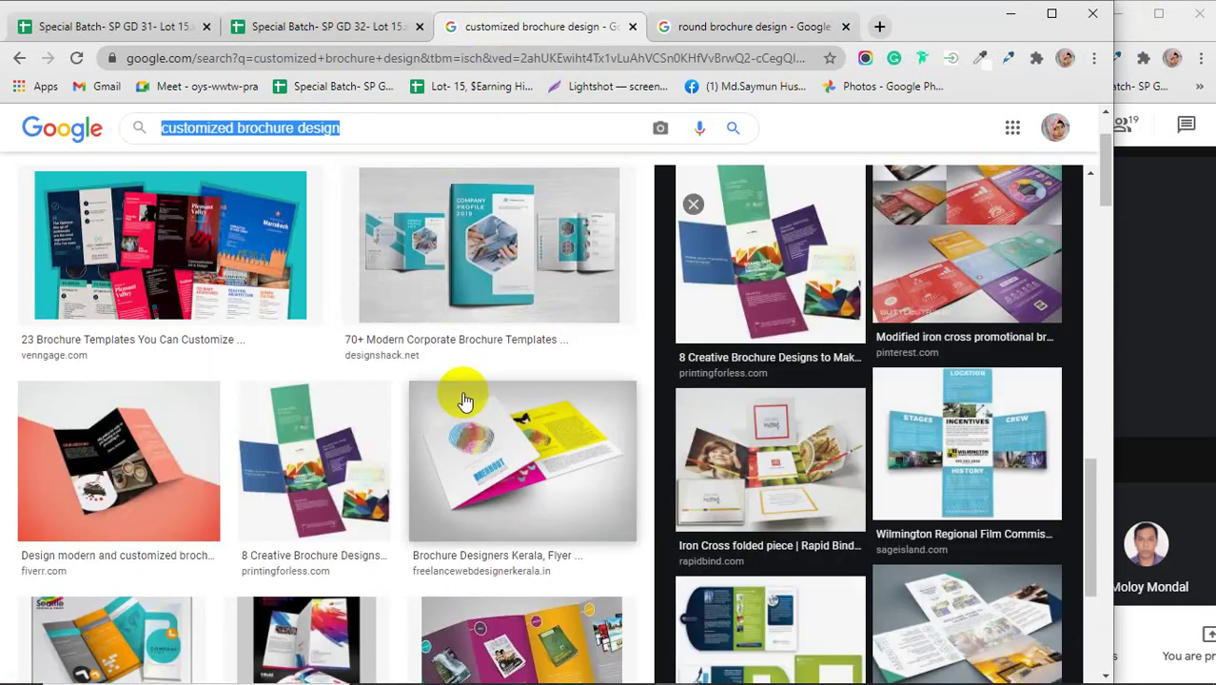
scroll(467, 402, down, 10)
scroll(464, 401, down, 10)
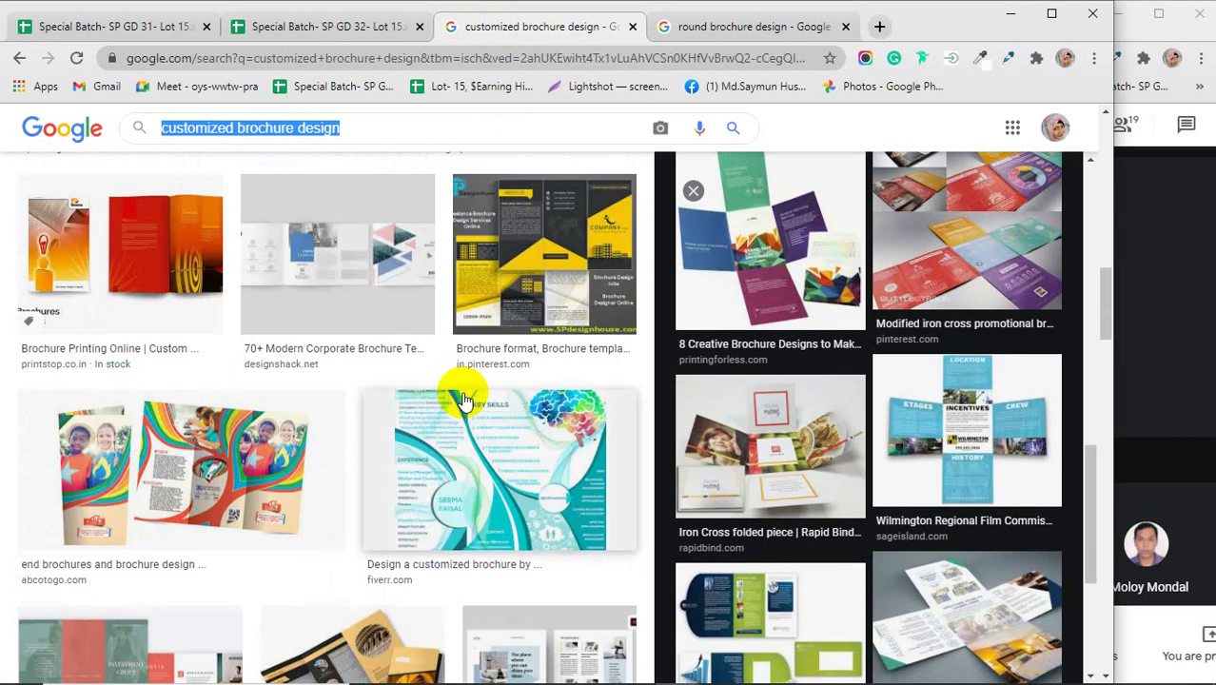
scroll(464, 401, up, 3)
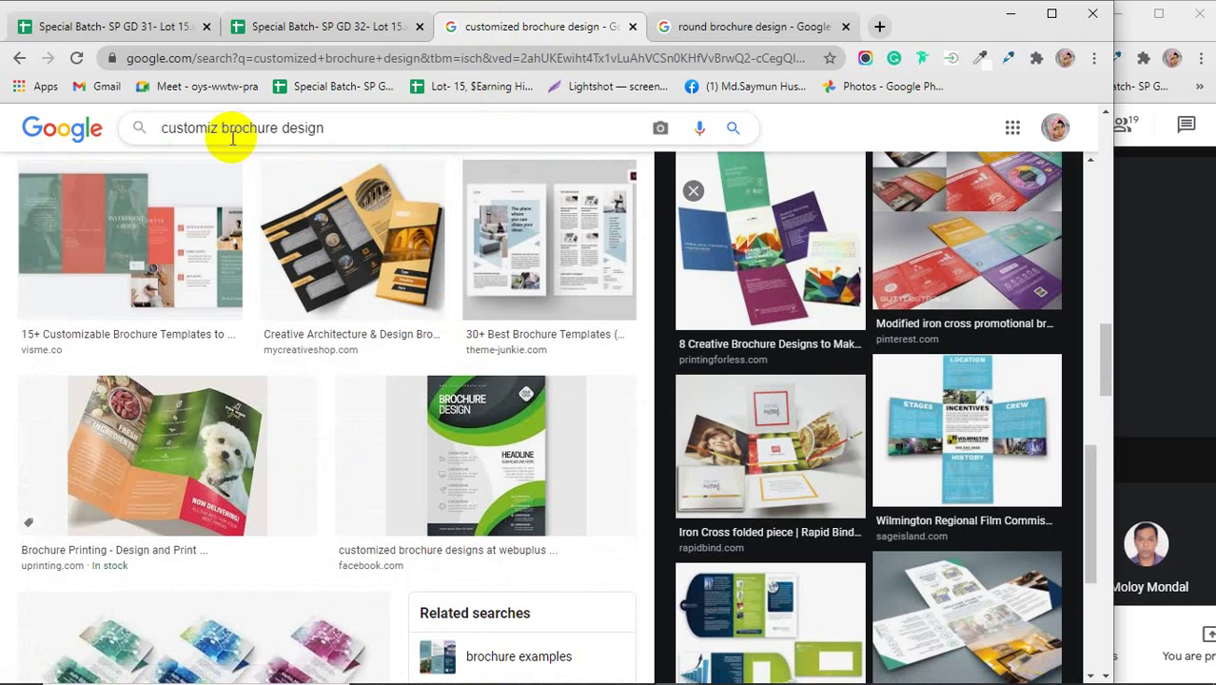
text(e)
key(Return)
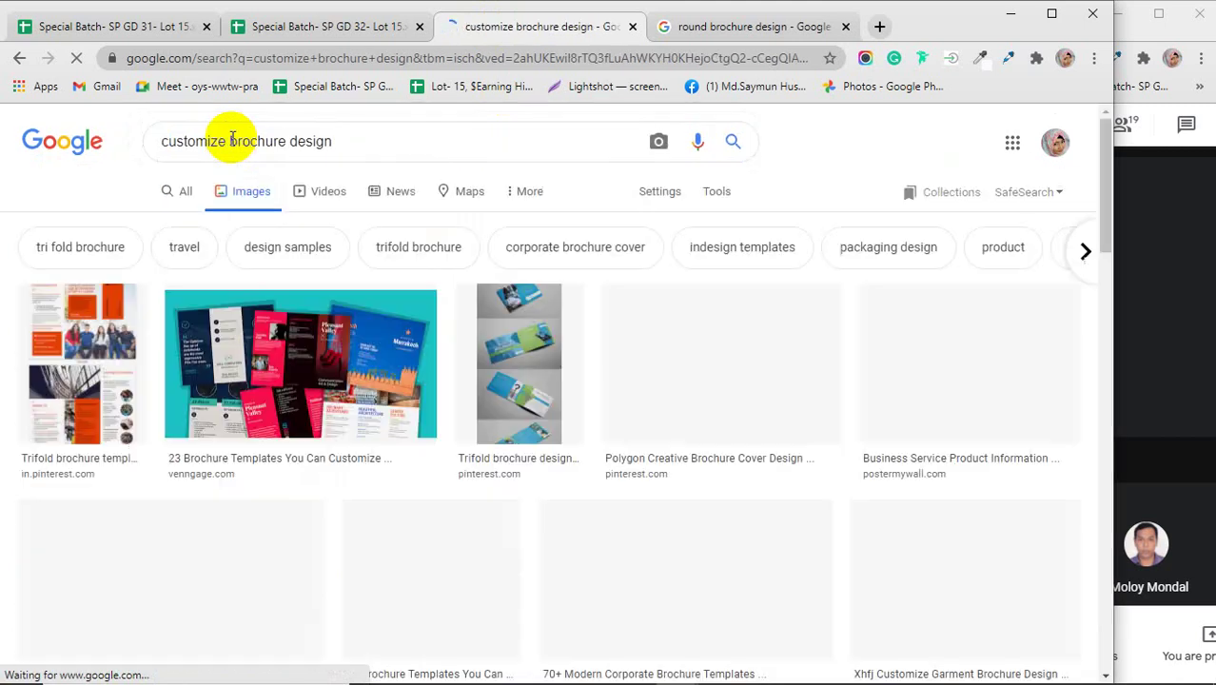
- Examine the image results for customize brochure design, then go back to the start of the list
scroll(325, 399, down, 1)
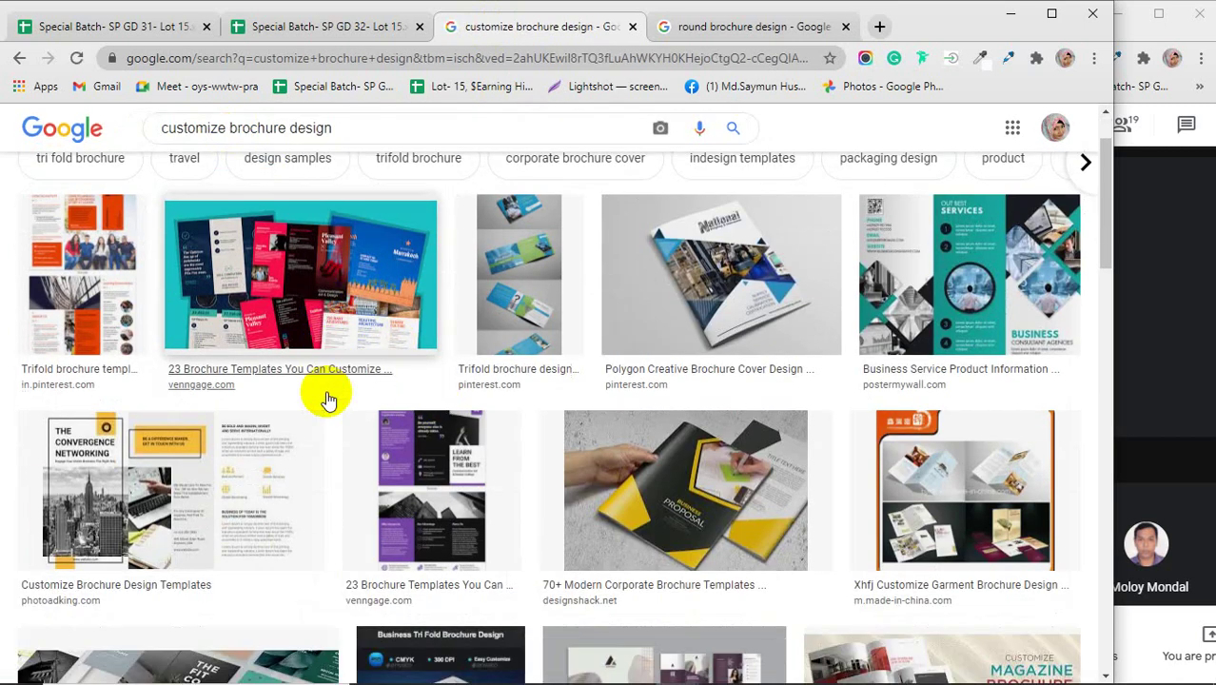
scroll(326, 399, down, 3)
scroll(326, 400, down, 3)
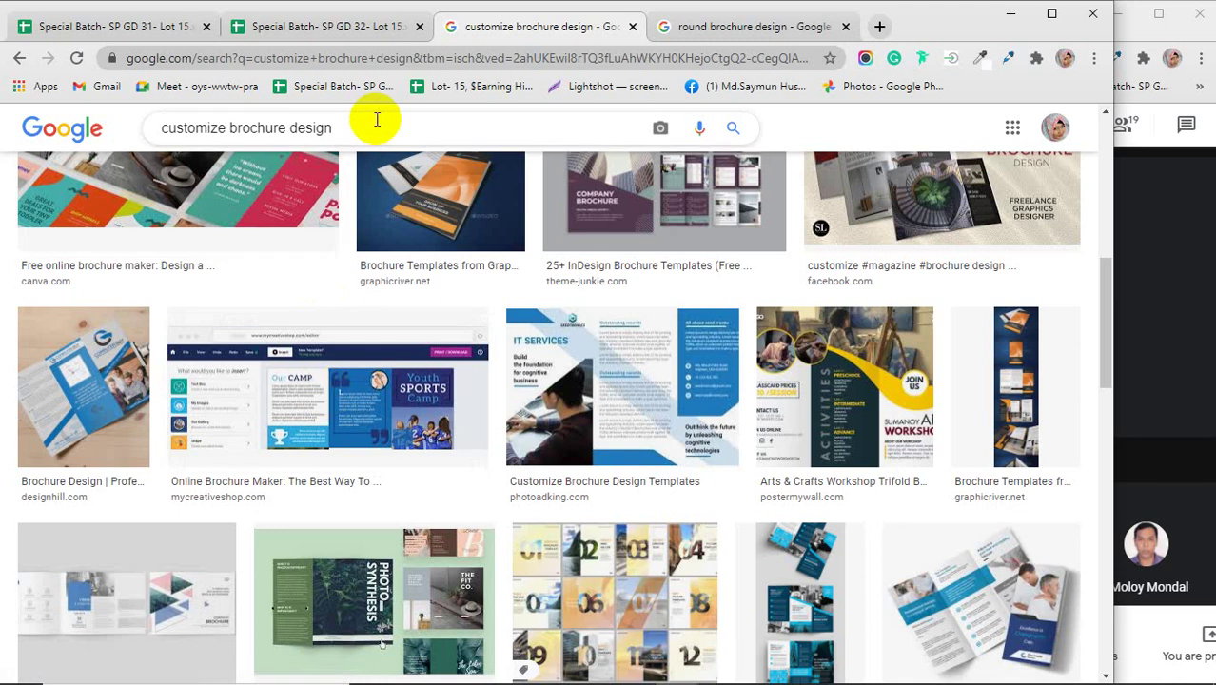
scroll(350, 390, down, 6)
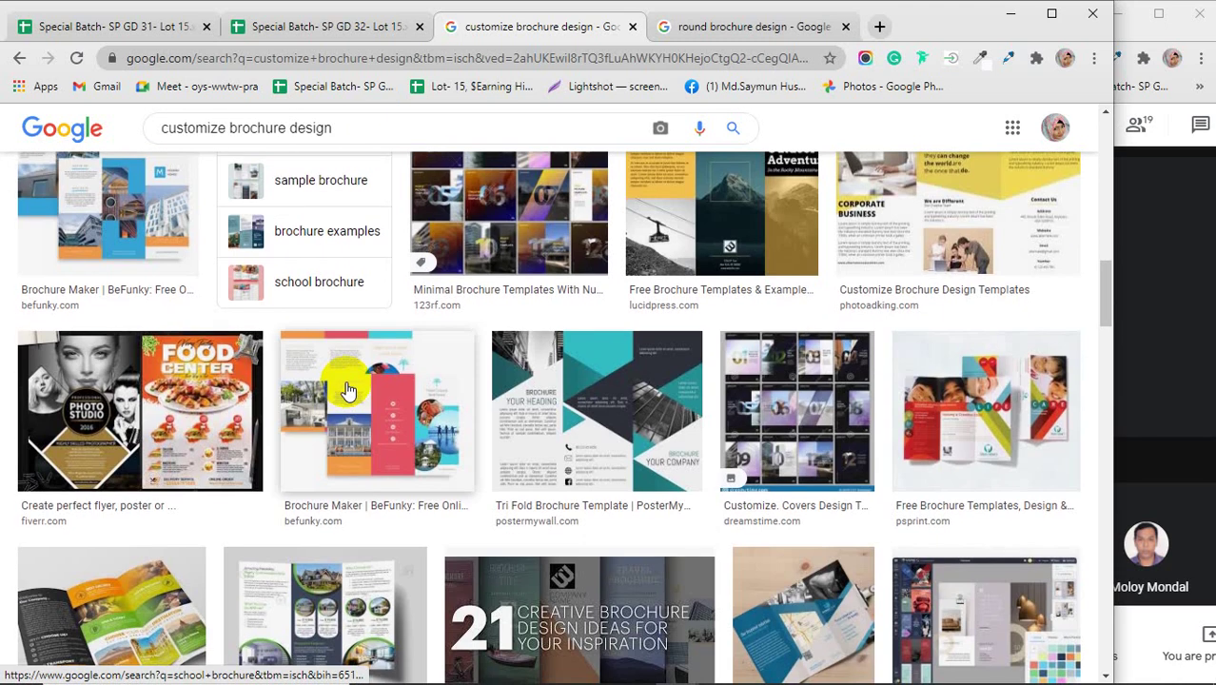
scroll(347, 390, down, 5)
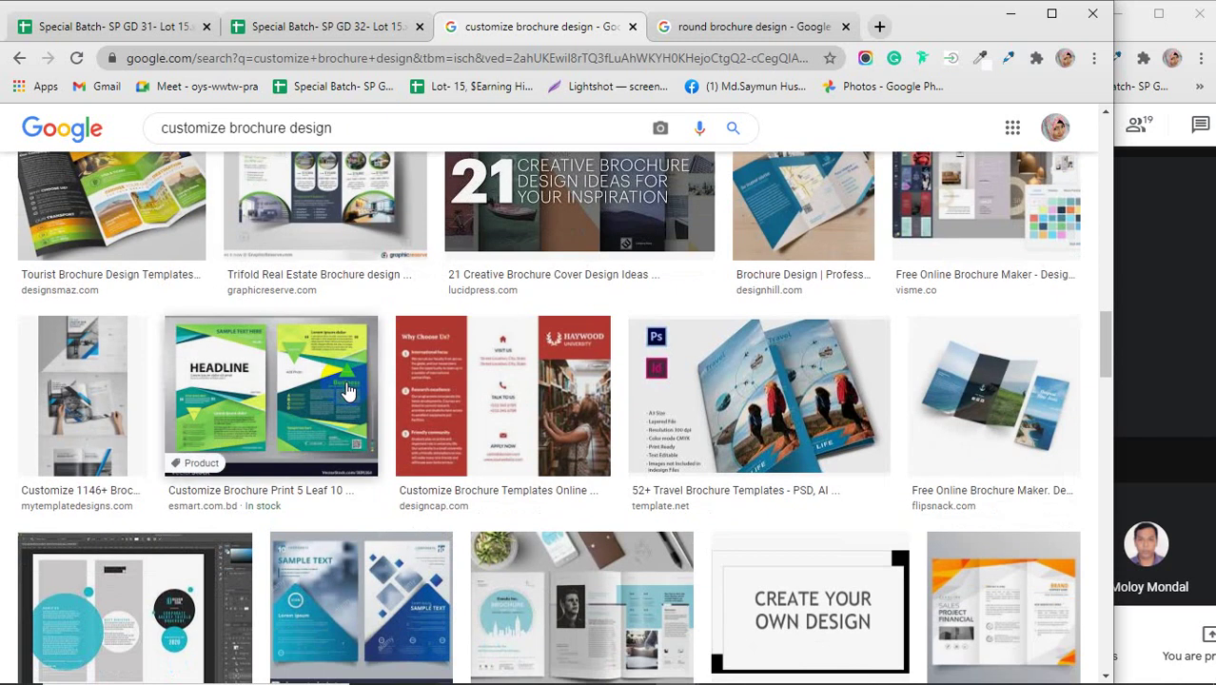
scroll(348, 390, down, 3)
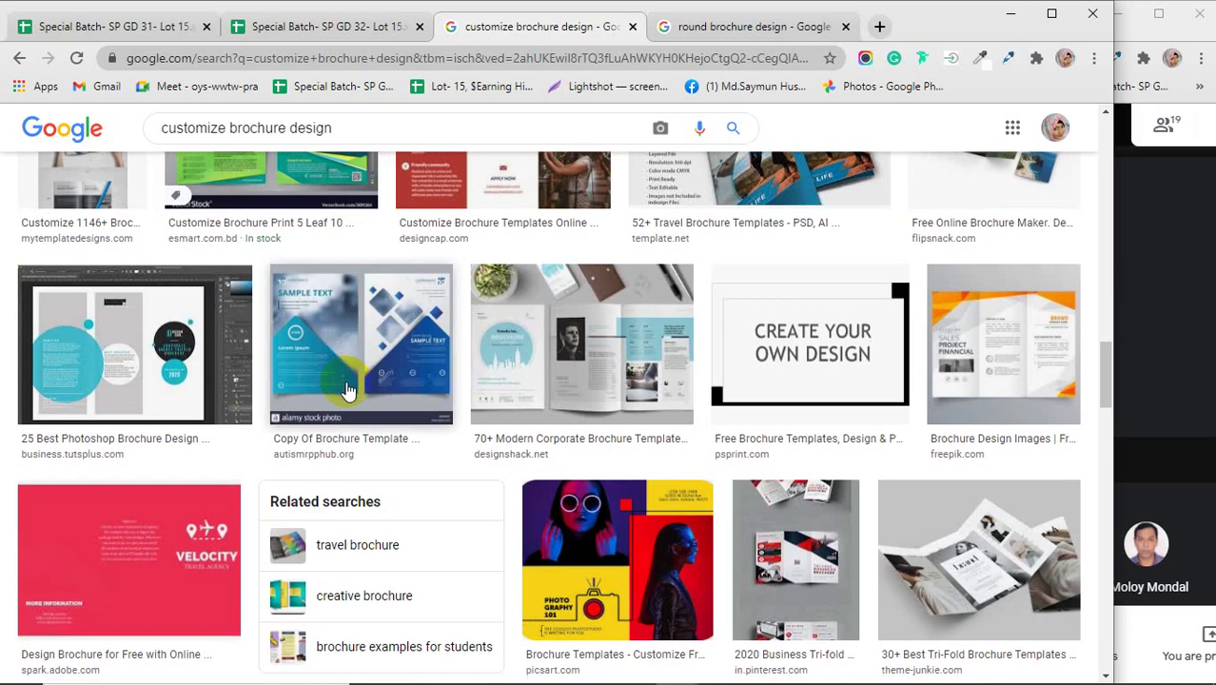
scroll(348, 390, down, 2)
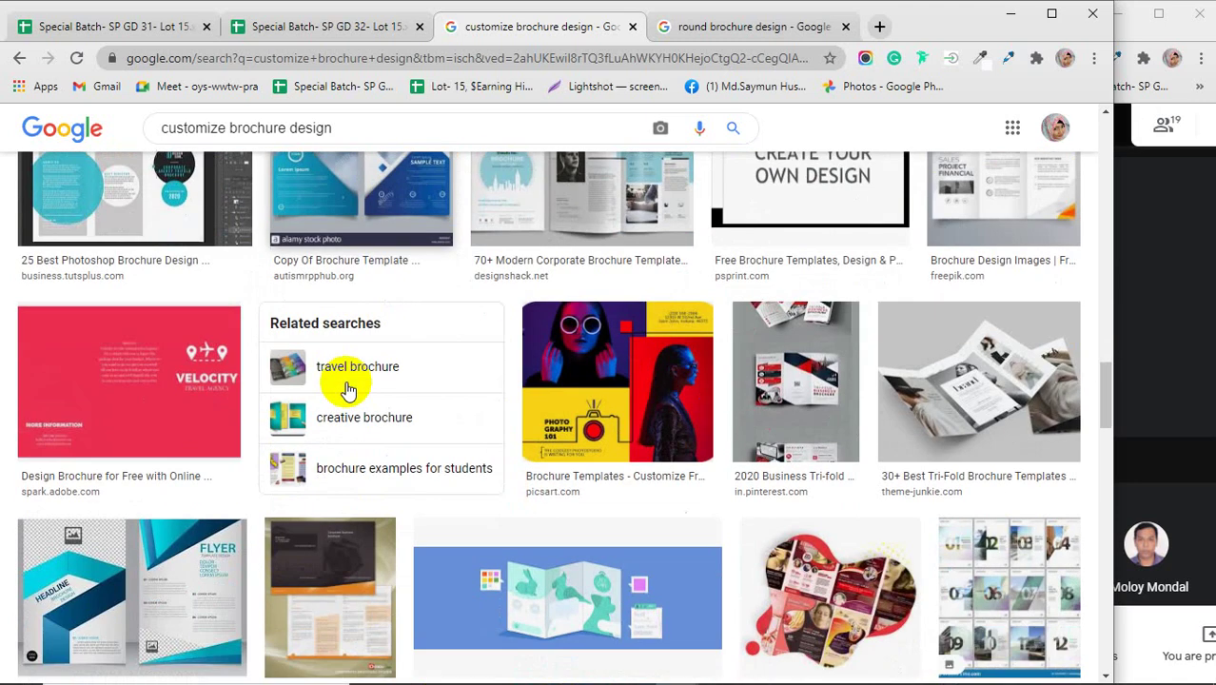
scroll(348, 390, down, 2)
scroll(348, 390, down, 4)
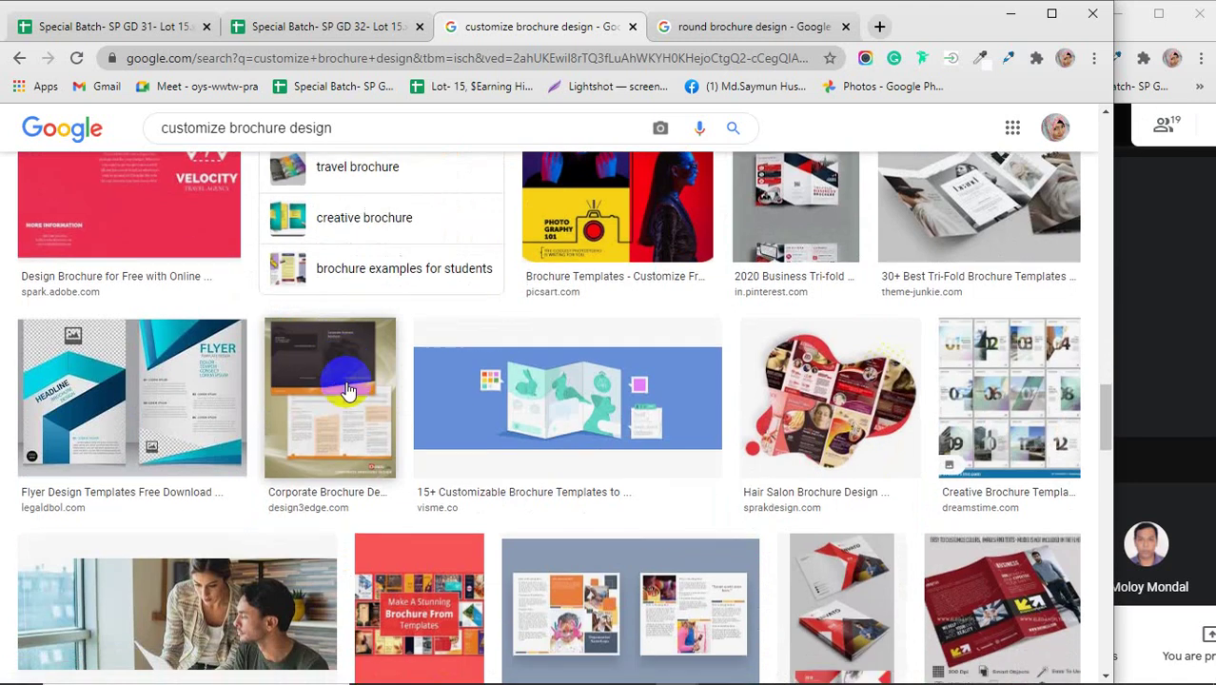
scroll(349, 390, down, 4)
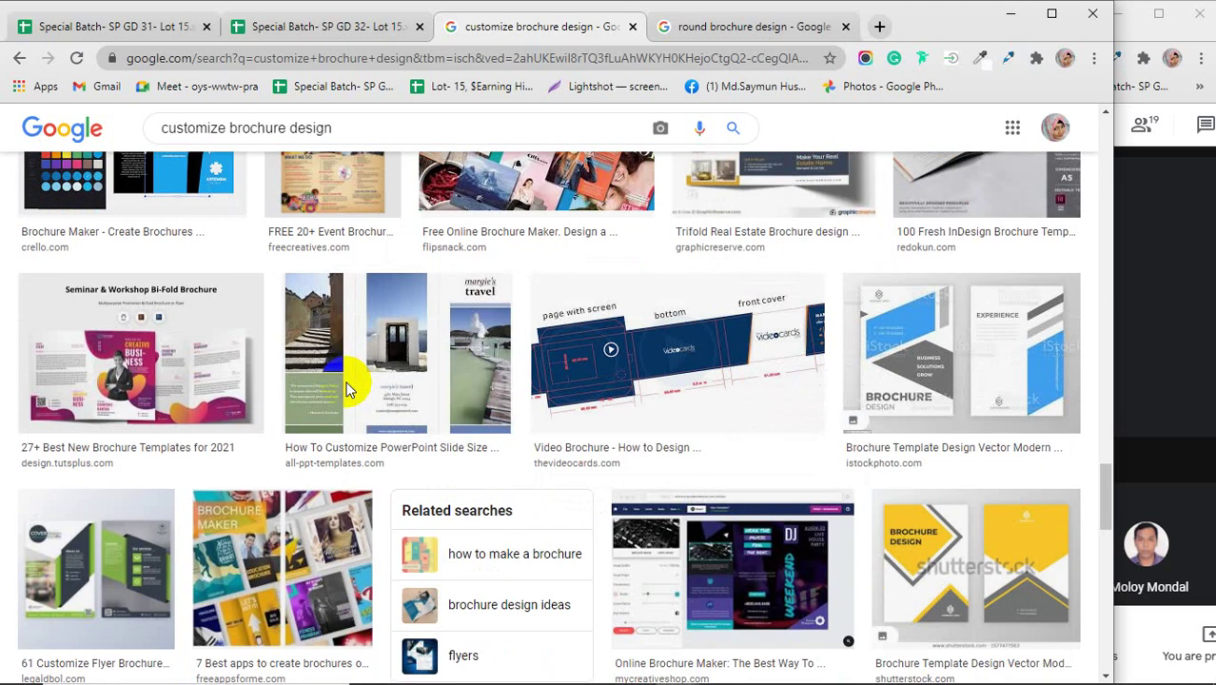
scroll(349, 390, down, 4)
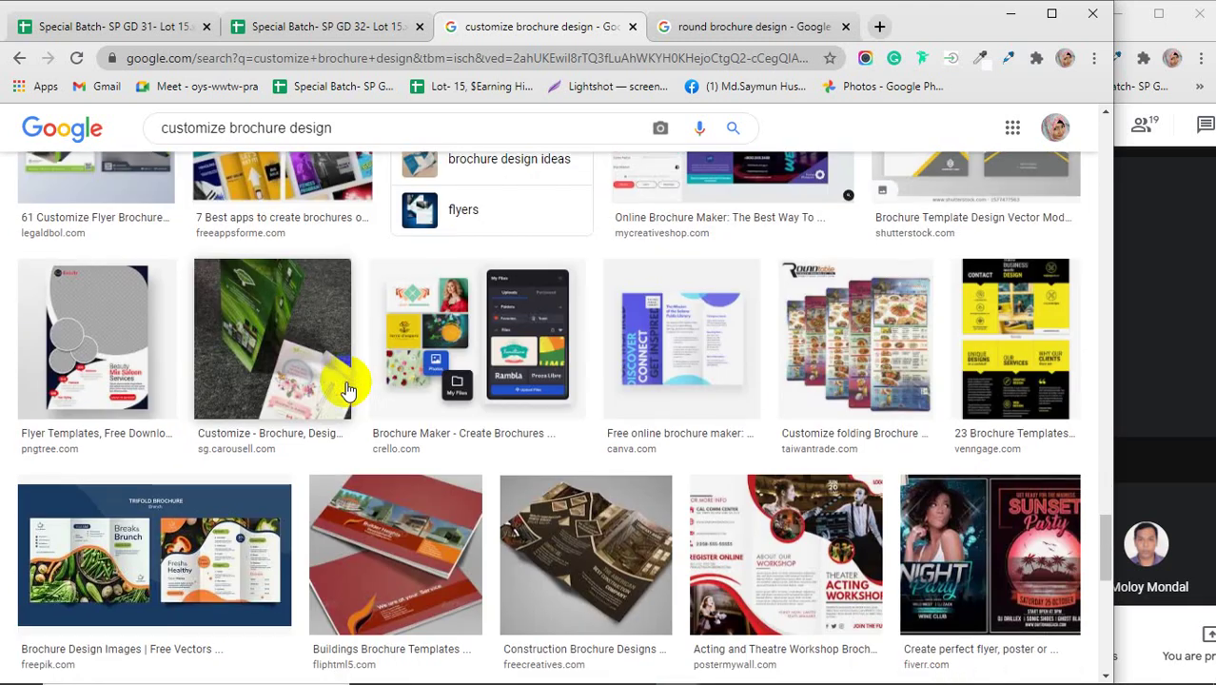
scroll(348, 390, down, 3)
scroll(348, 390, down, 5)
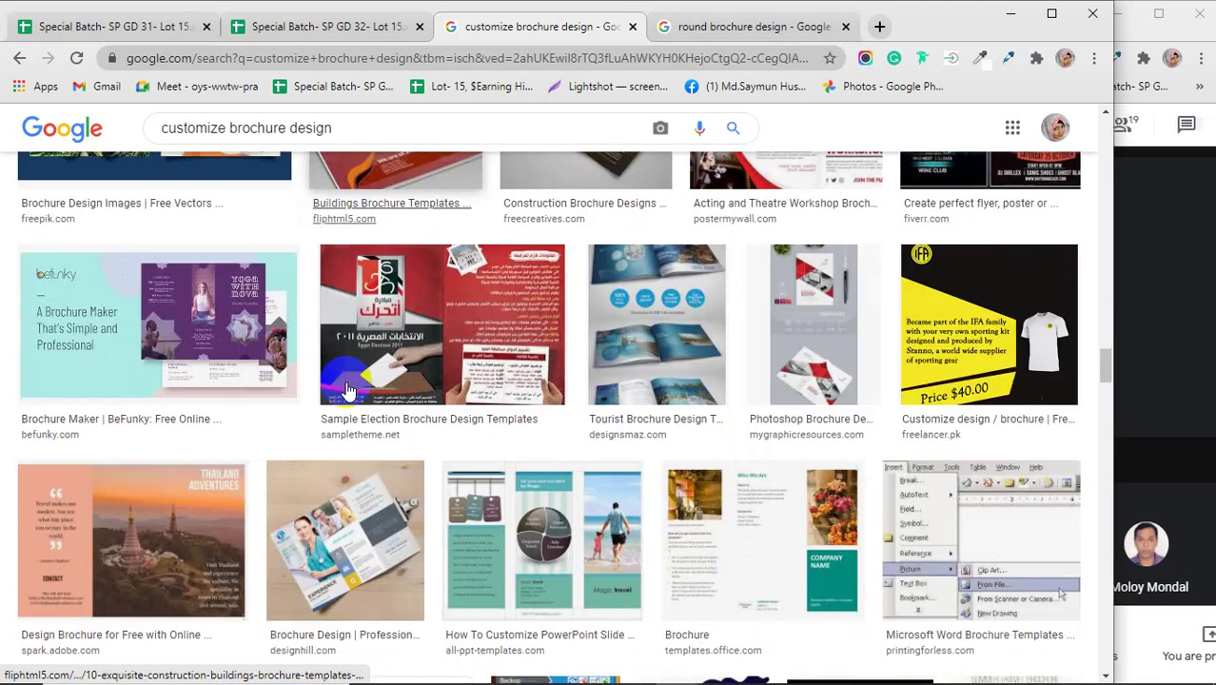
scroll(348, 390, down, 8)
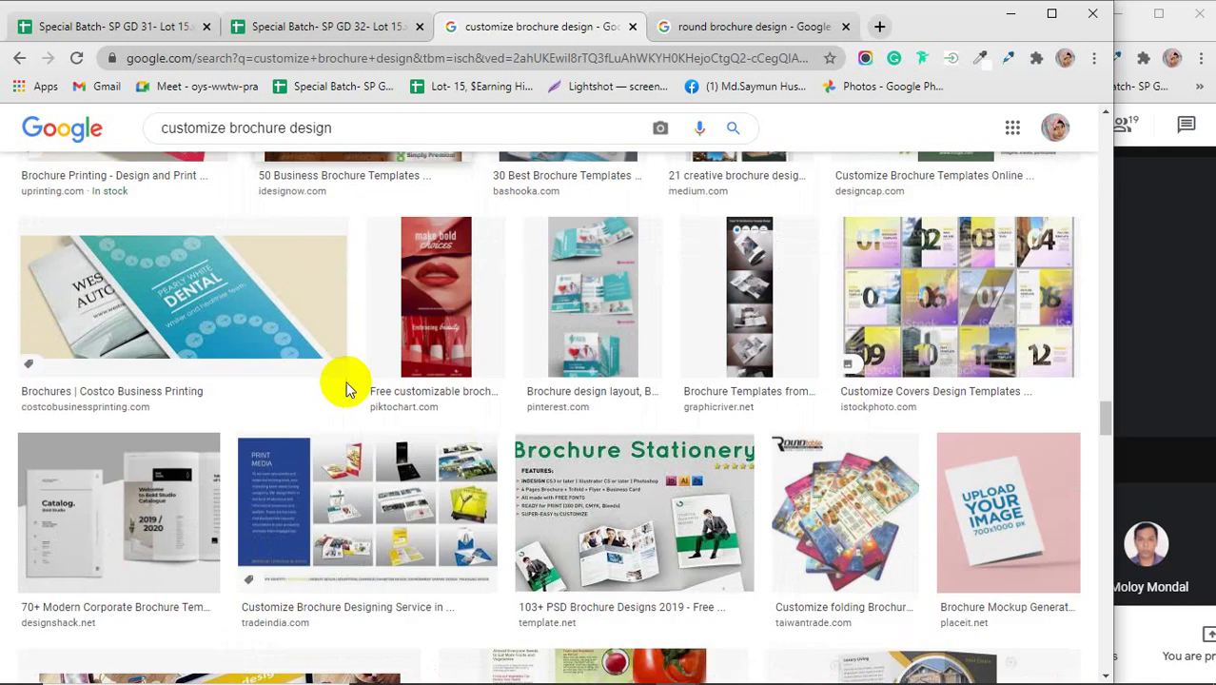
scroll(349, 390, up, 7)
scroll(348, 390, down, 15)
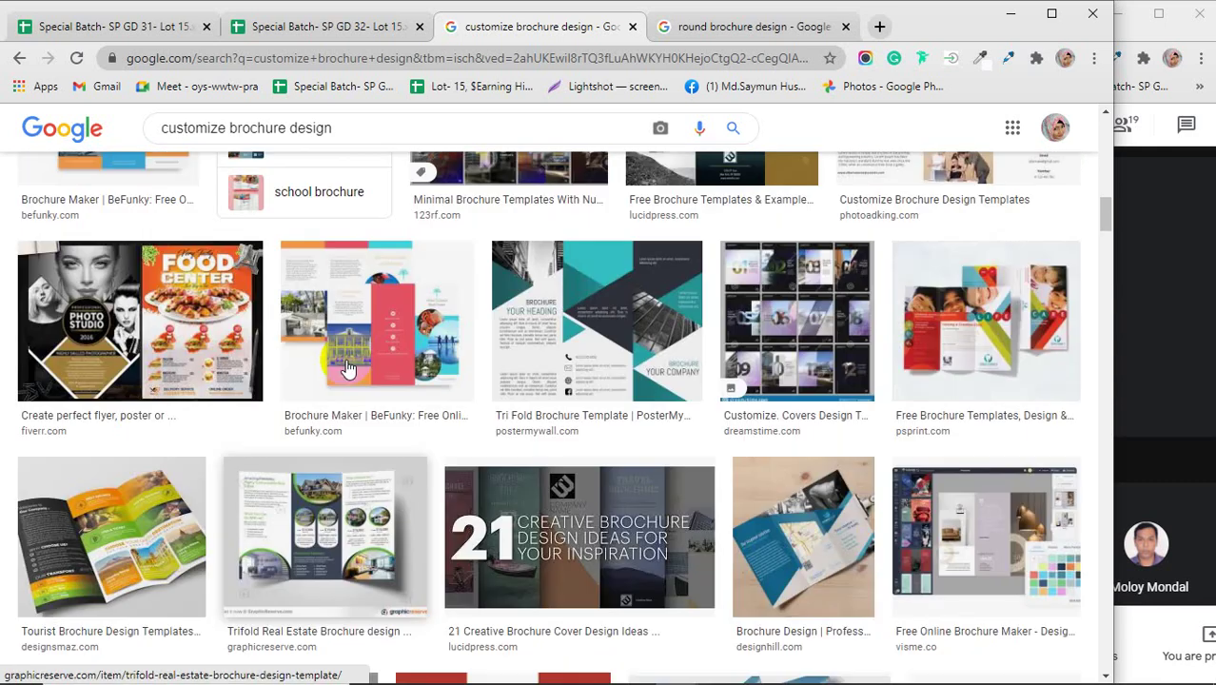
scroll(348, 352, up, 15)
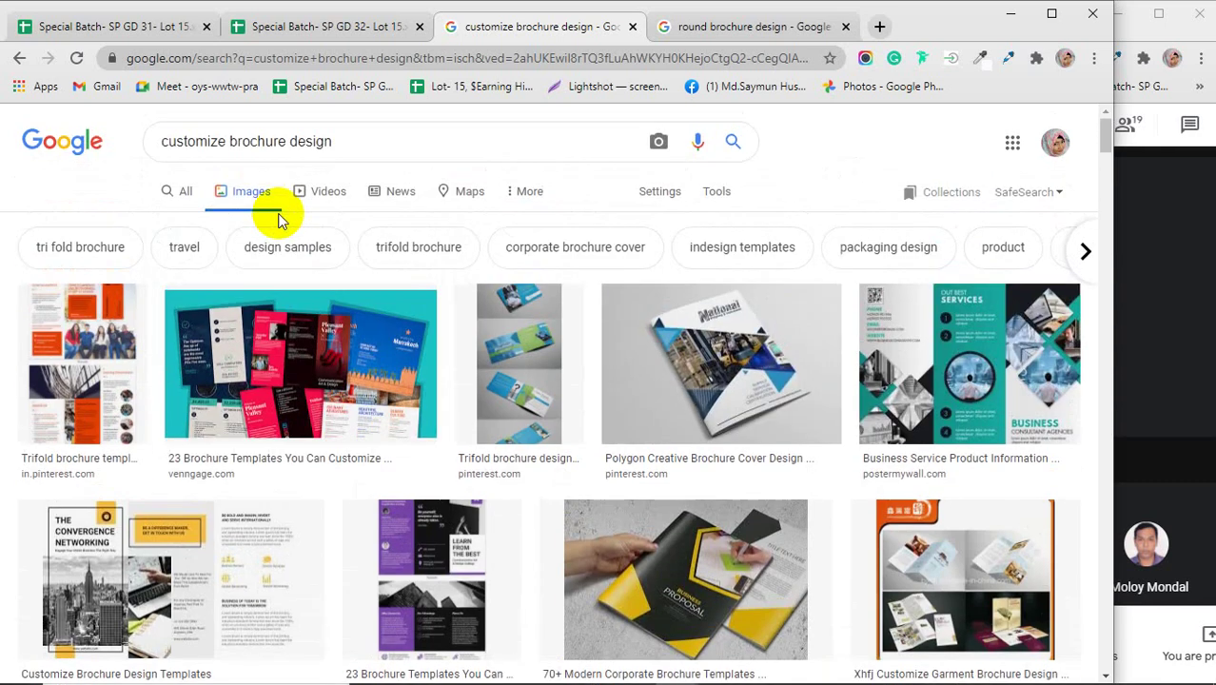
- Correct the image search wording to "customized brochure design" and run it again
click(225, 141)
key(BackSpace)
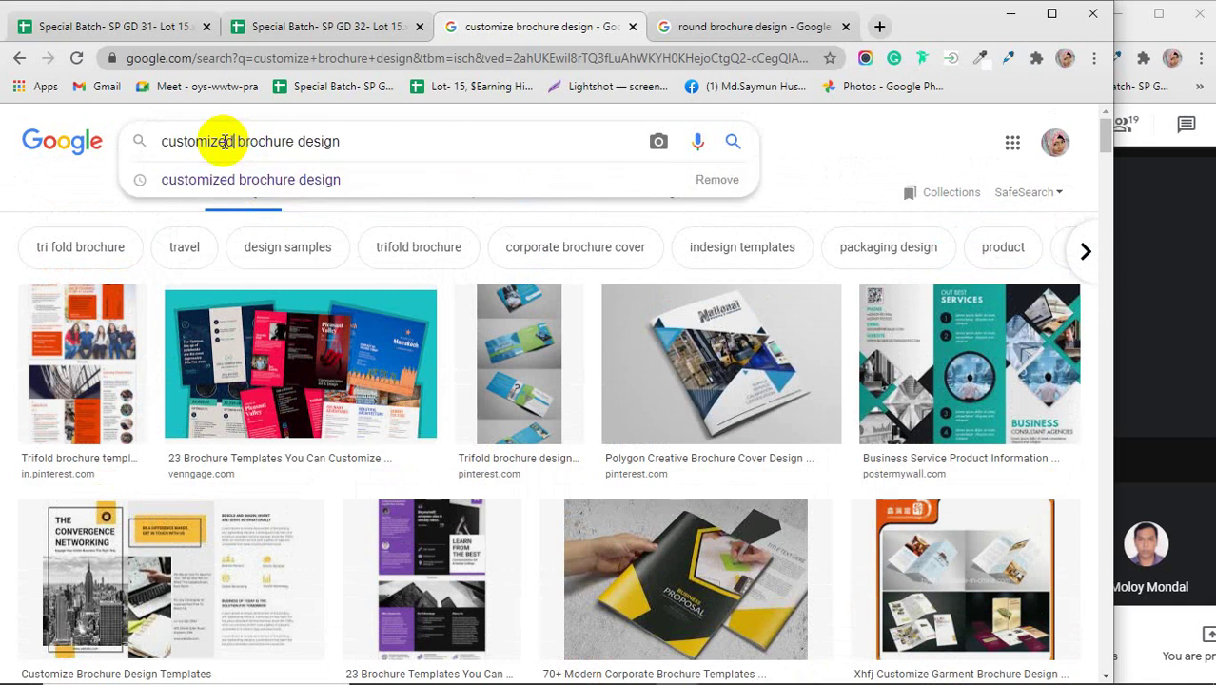
text(d)
key(Return)
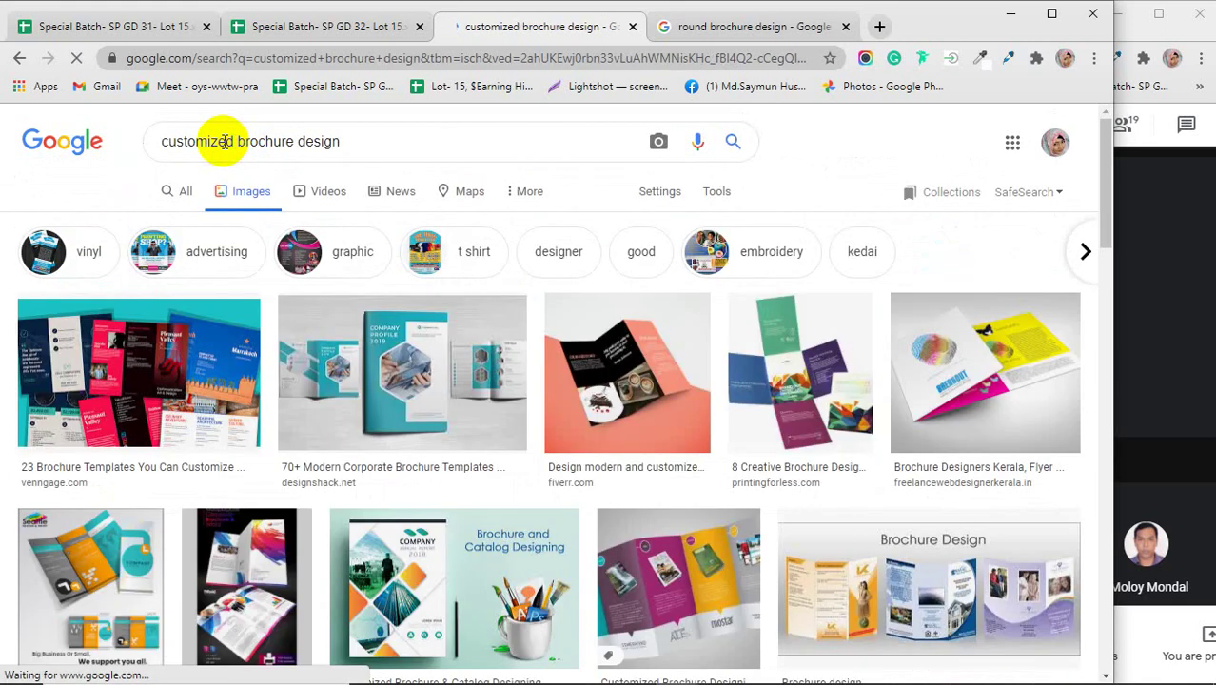
- Preview the cross-shaped fold-out brochure from printingforless.com in the customized brochure design results and look through its related images
scroll(369, 449, down, 5)
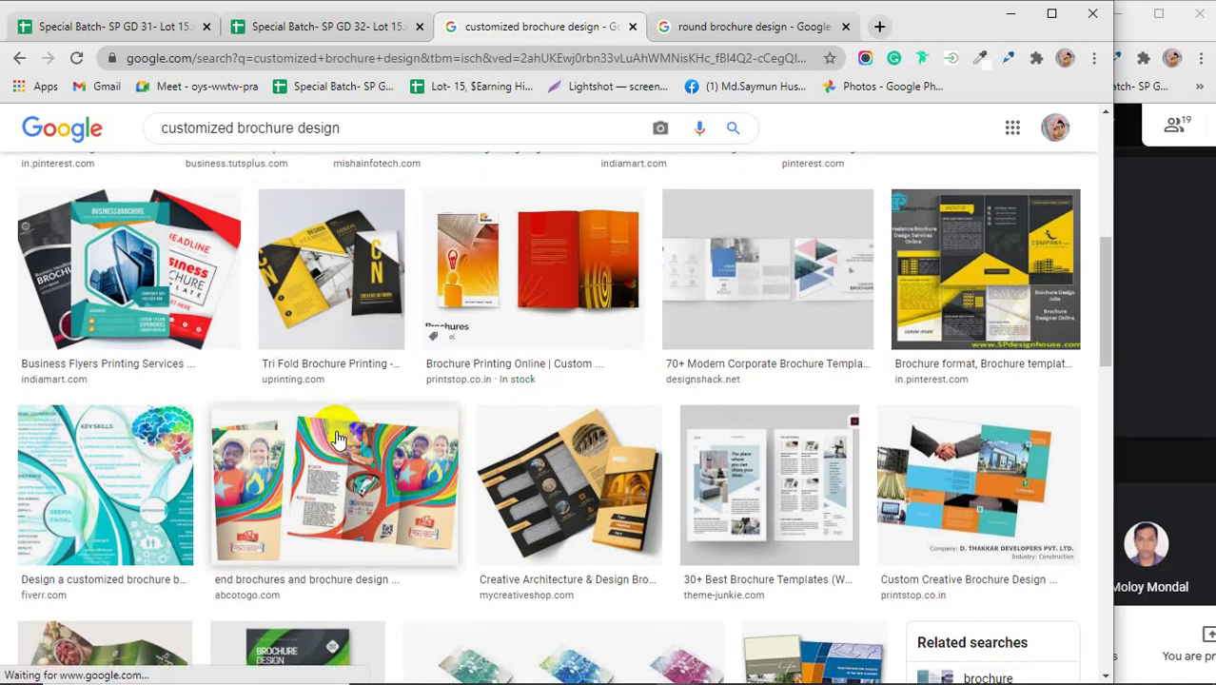
scroll(333, 428, up, 5)
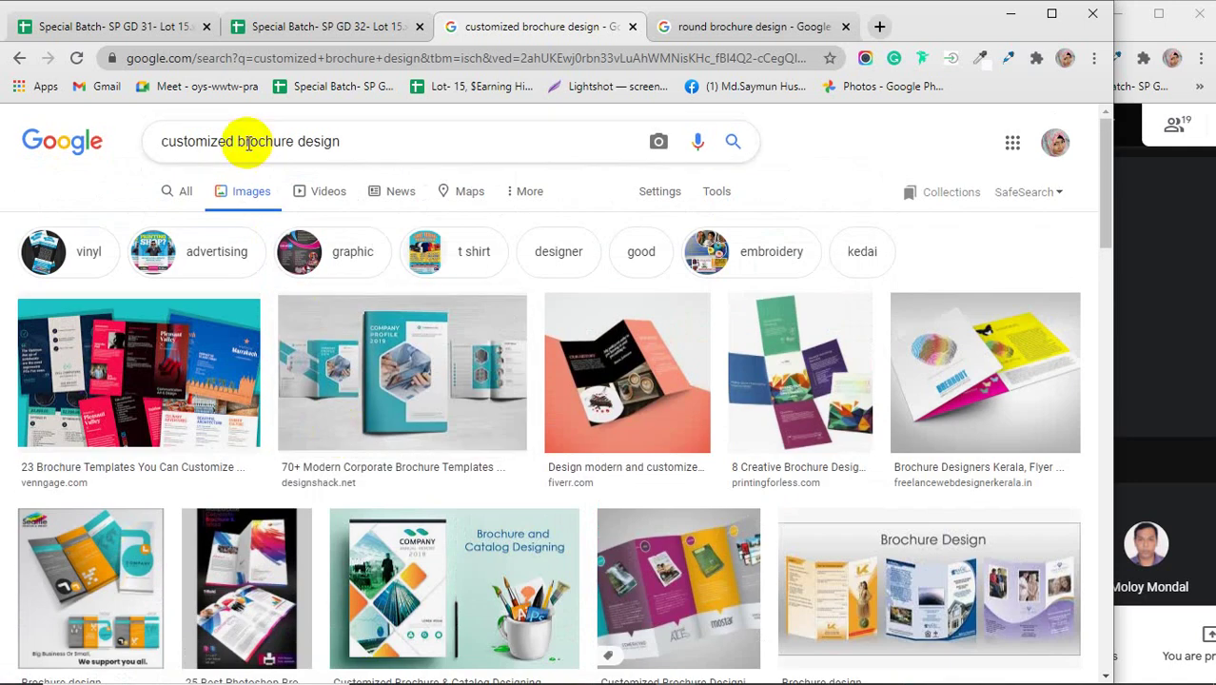
click(799, 366)
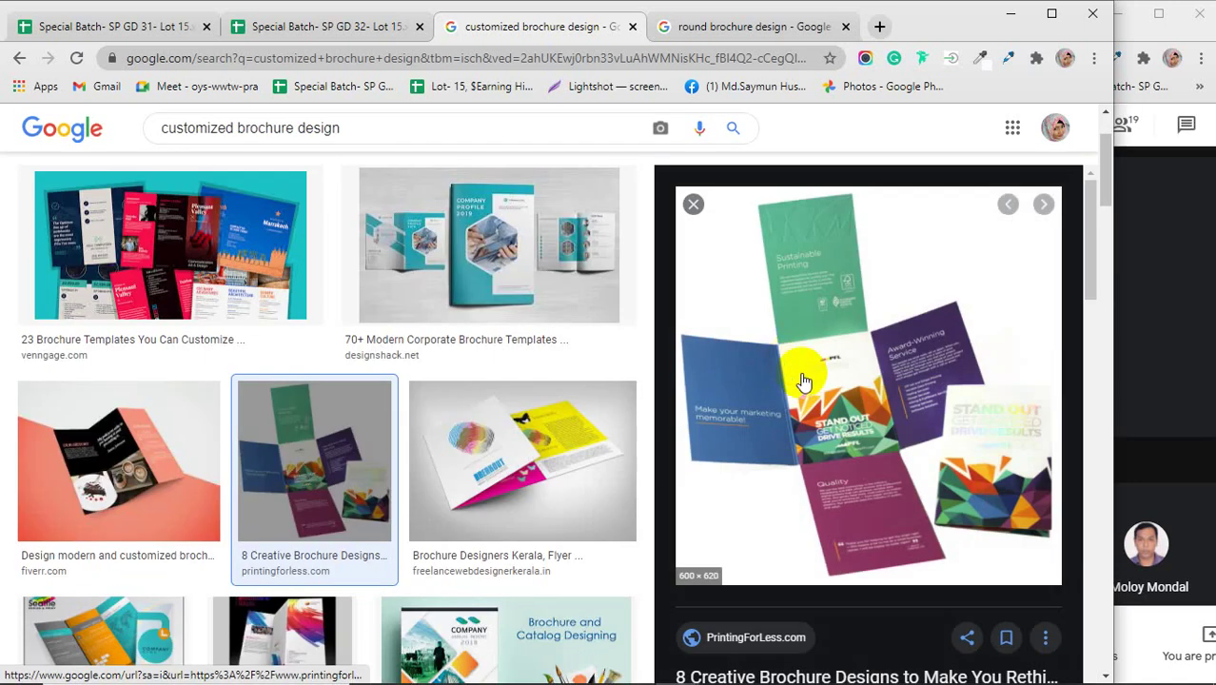
scroll(804, 380, down, 6)
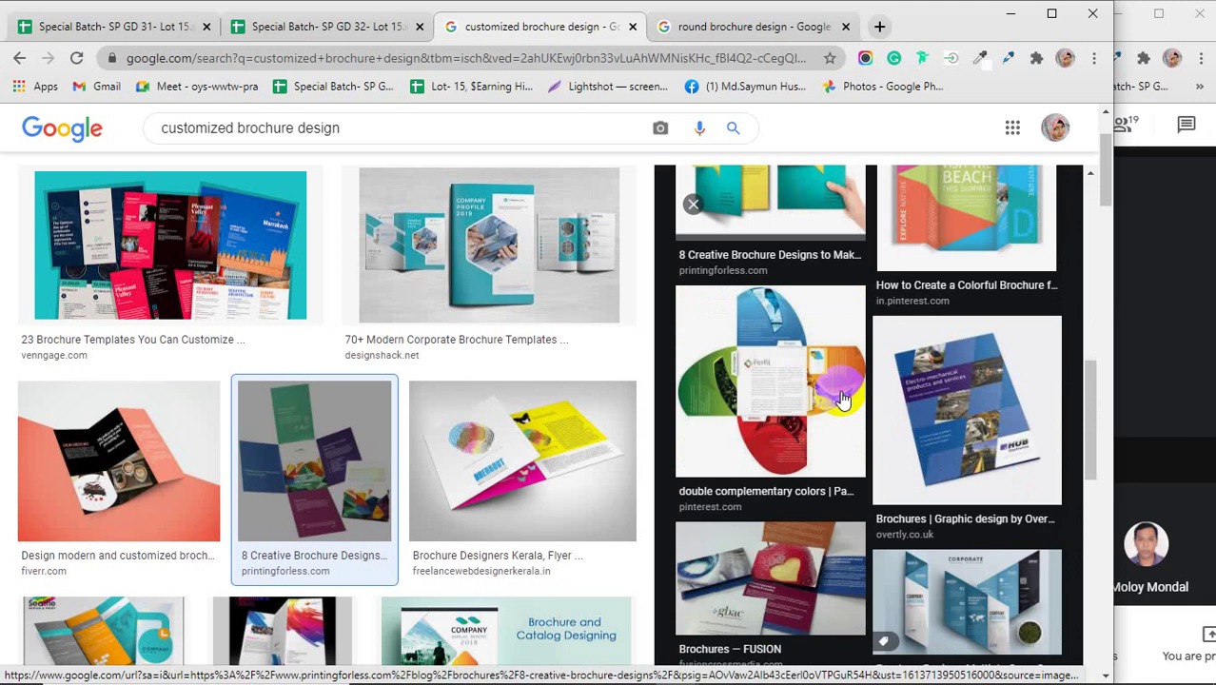
scroll(841, 397, down, 3)
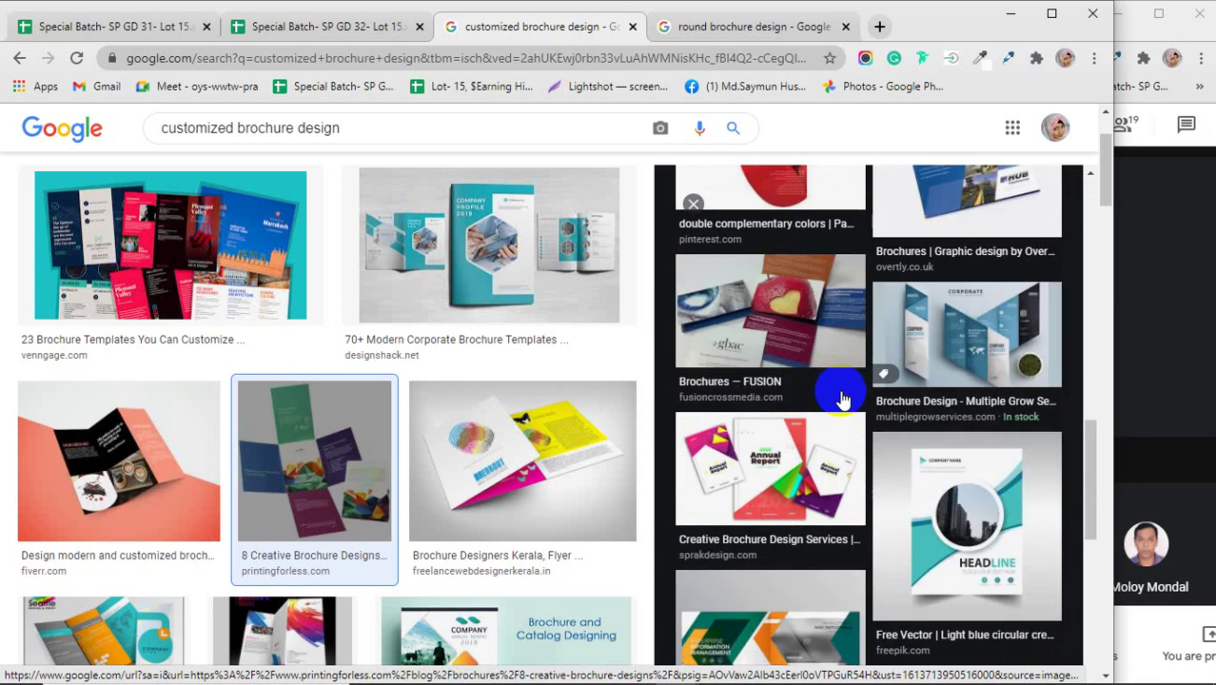
- Preview the angular blue corporate brochure from Multiple Grow Services and examine it along with its related images
click(971, 333)
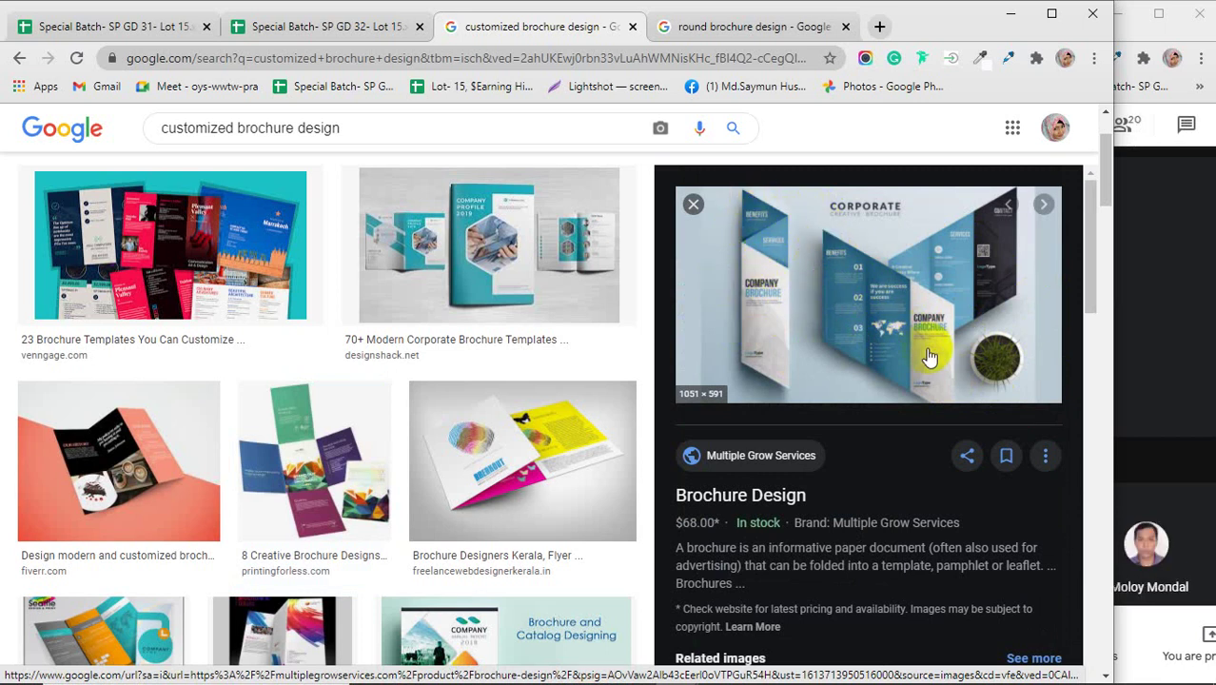
scroll(844, 264, down, 7)
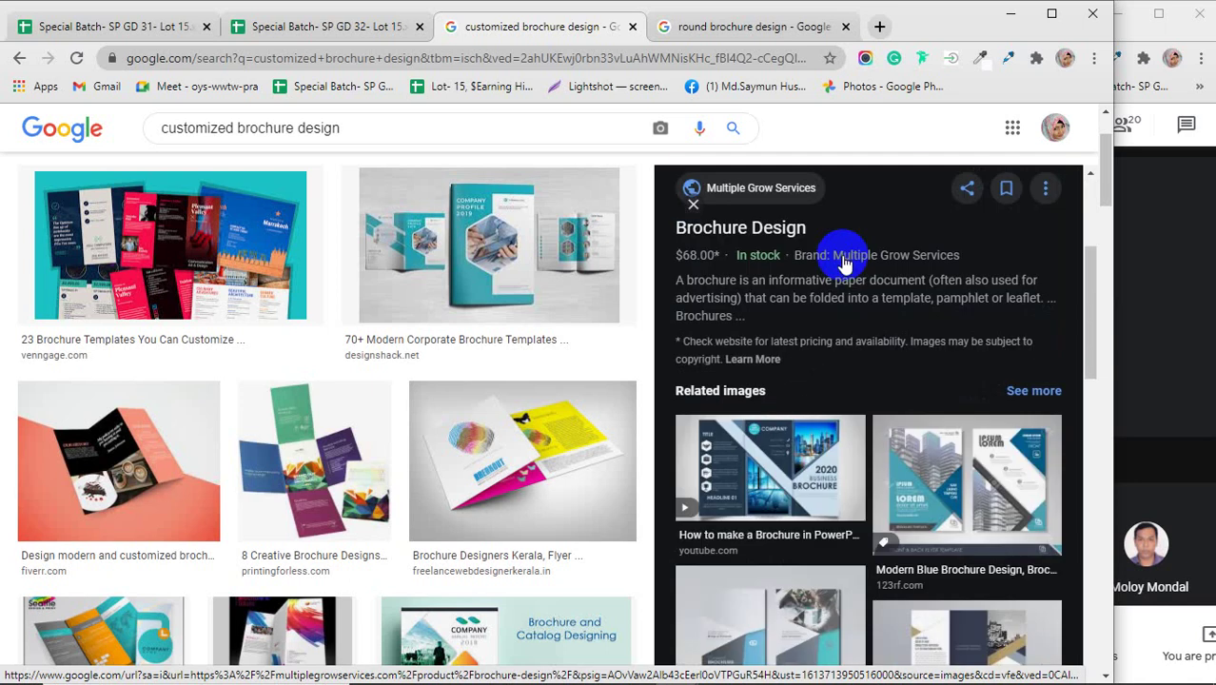
scroll(844, 265, up, 7)
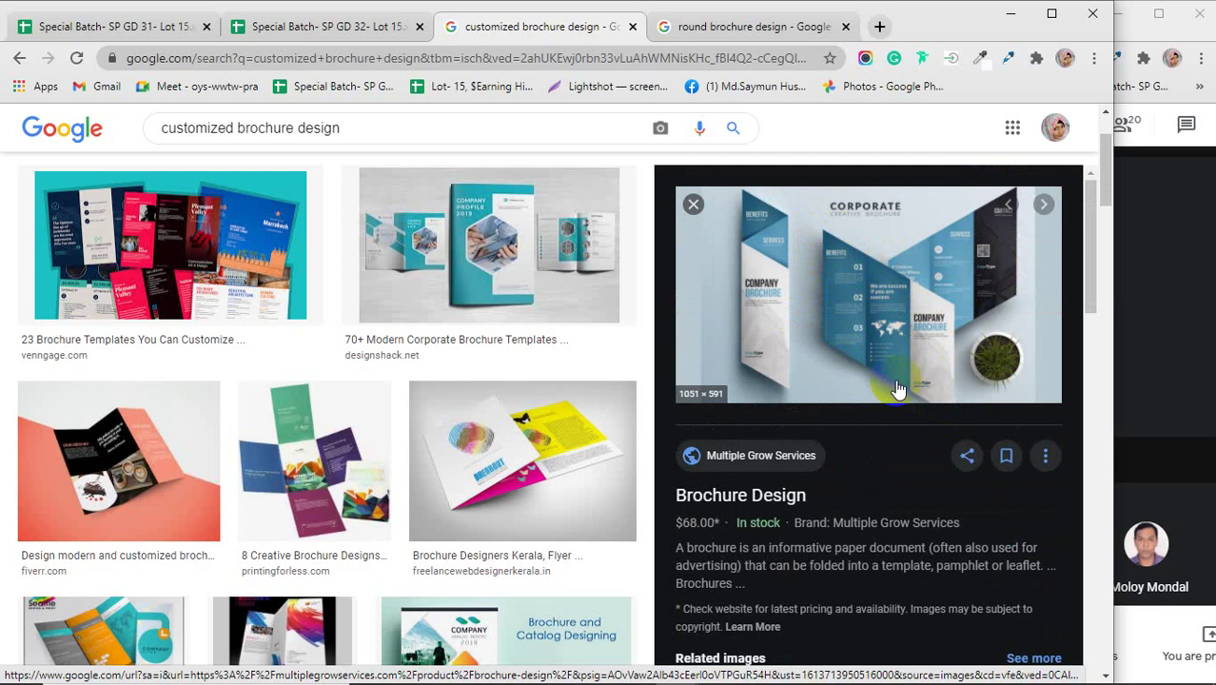
scroll(894, 357, down, 10)
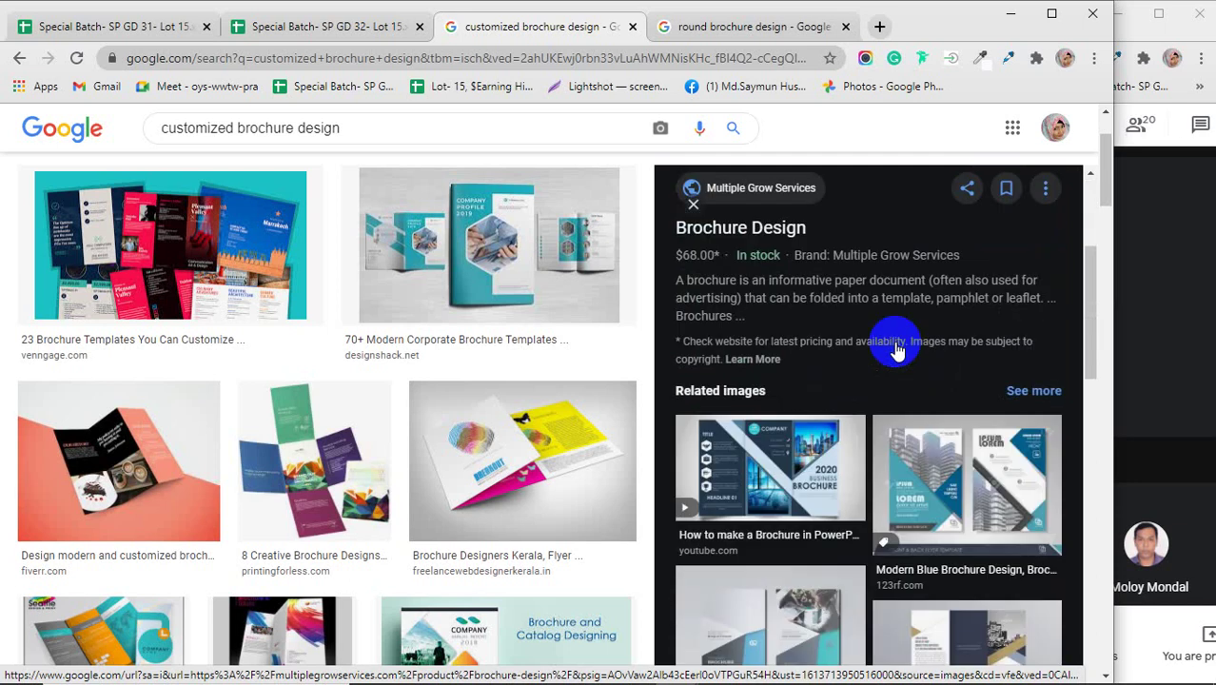
scroll(894, 350, down, 2)
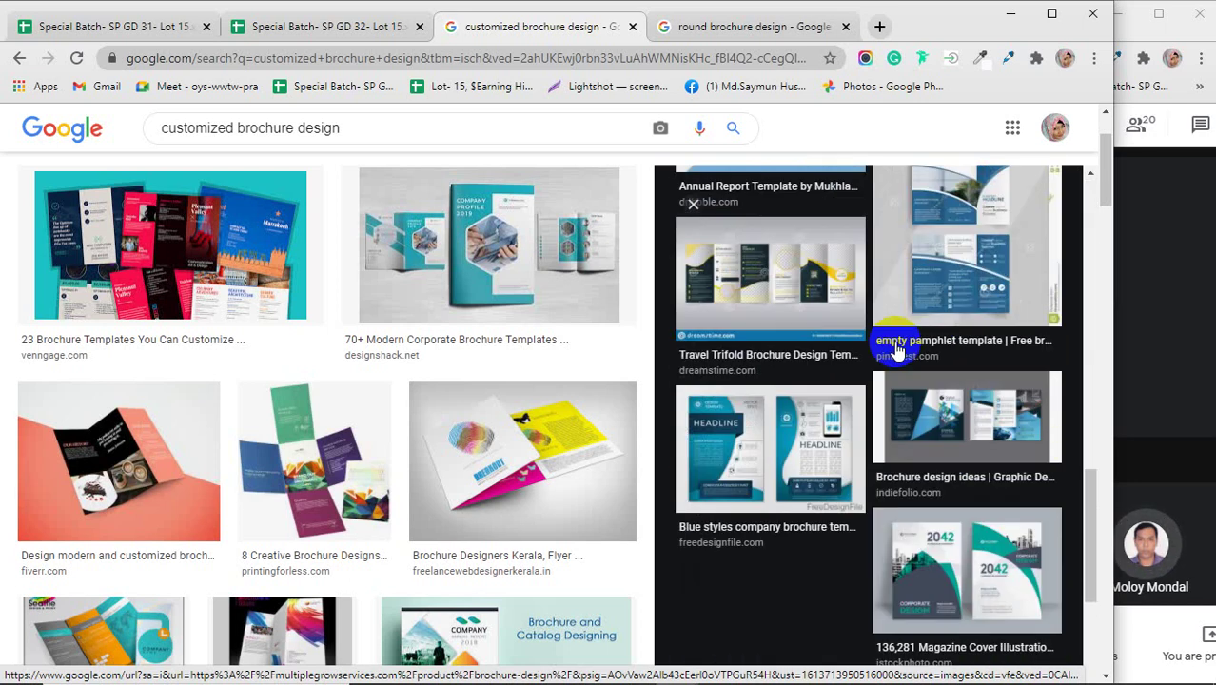
scroll(896, 350, up, 8)
scroll(896, 350, up, 1)
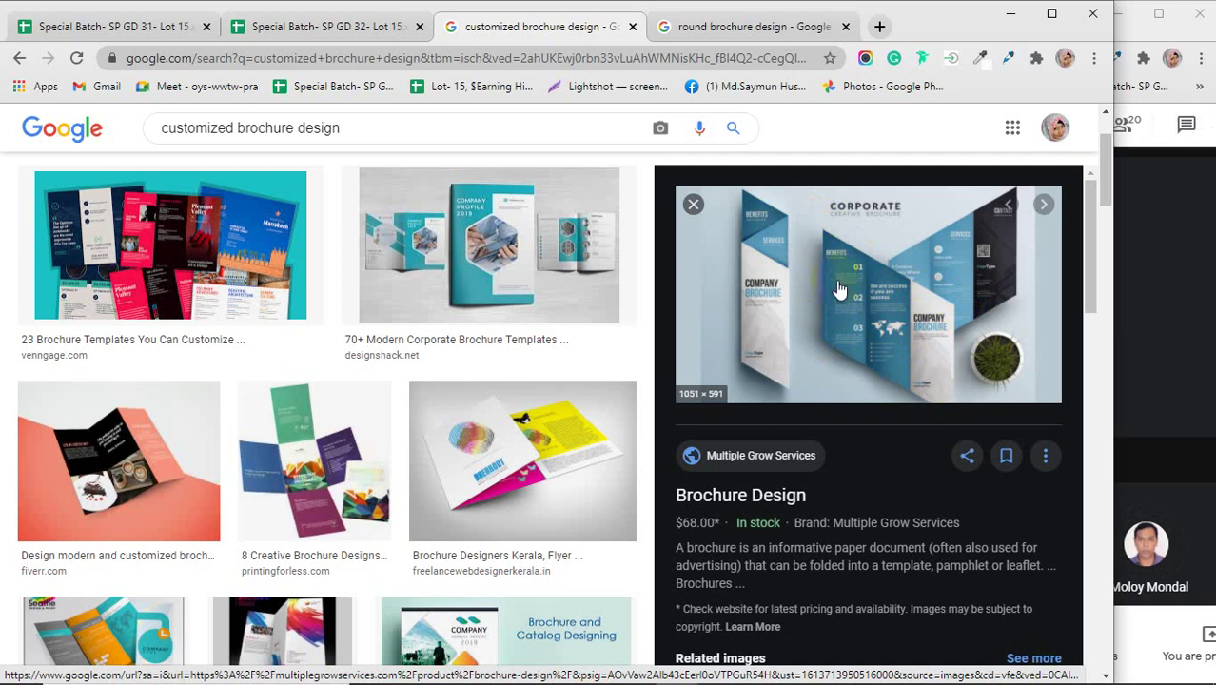
- Look further through the customized brochure design image results for unusual brochure shapes and folds
scroll(488, 375, down, 10)
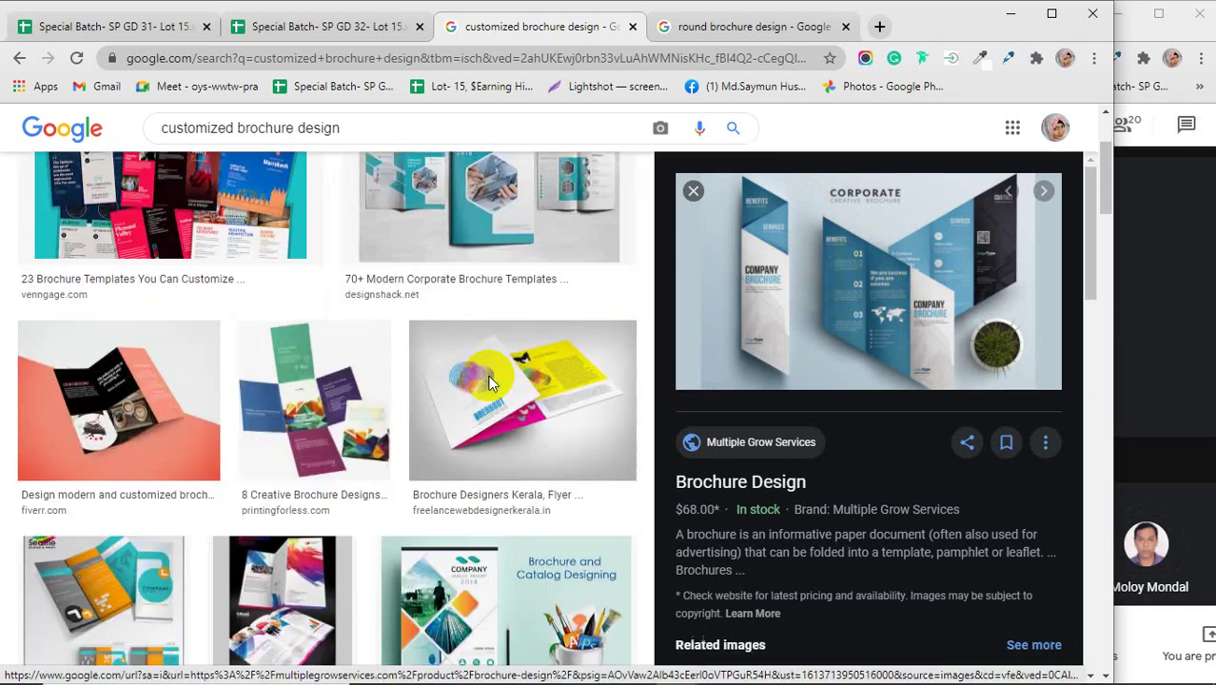
scroll(488, 383, down, 1)
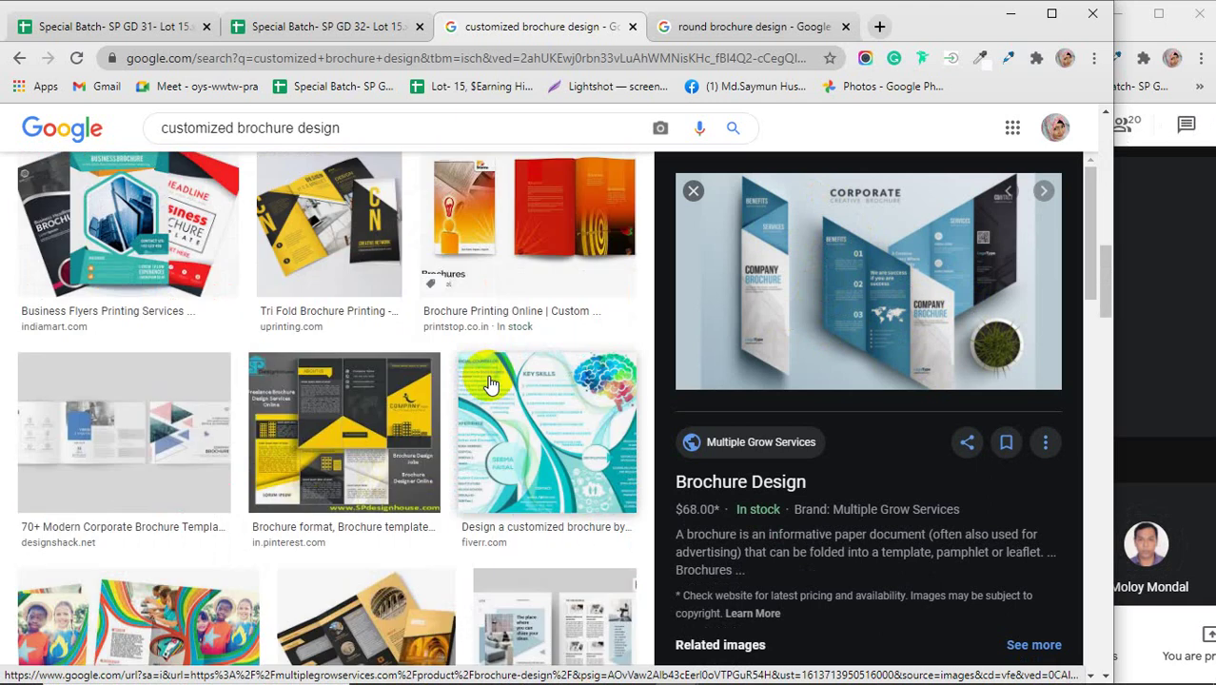
scroll(488, 382, down, 7)
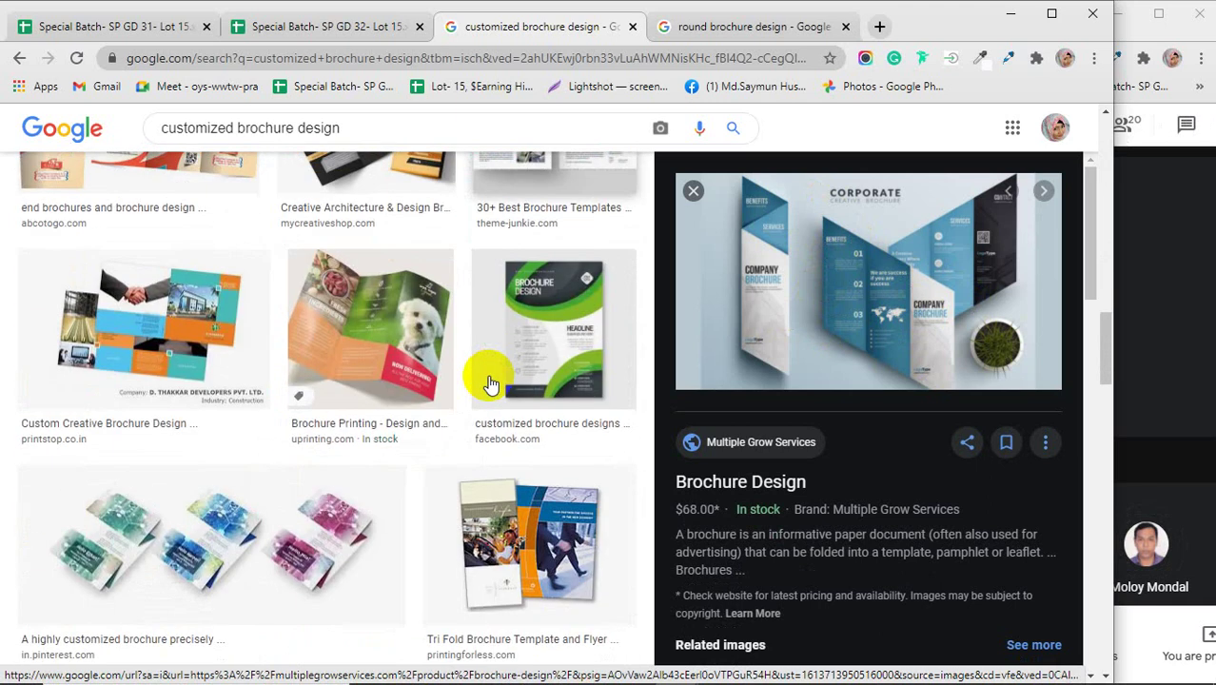
scroll(488, 383, down, 6)
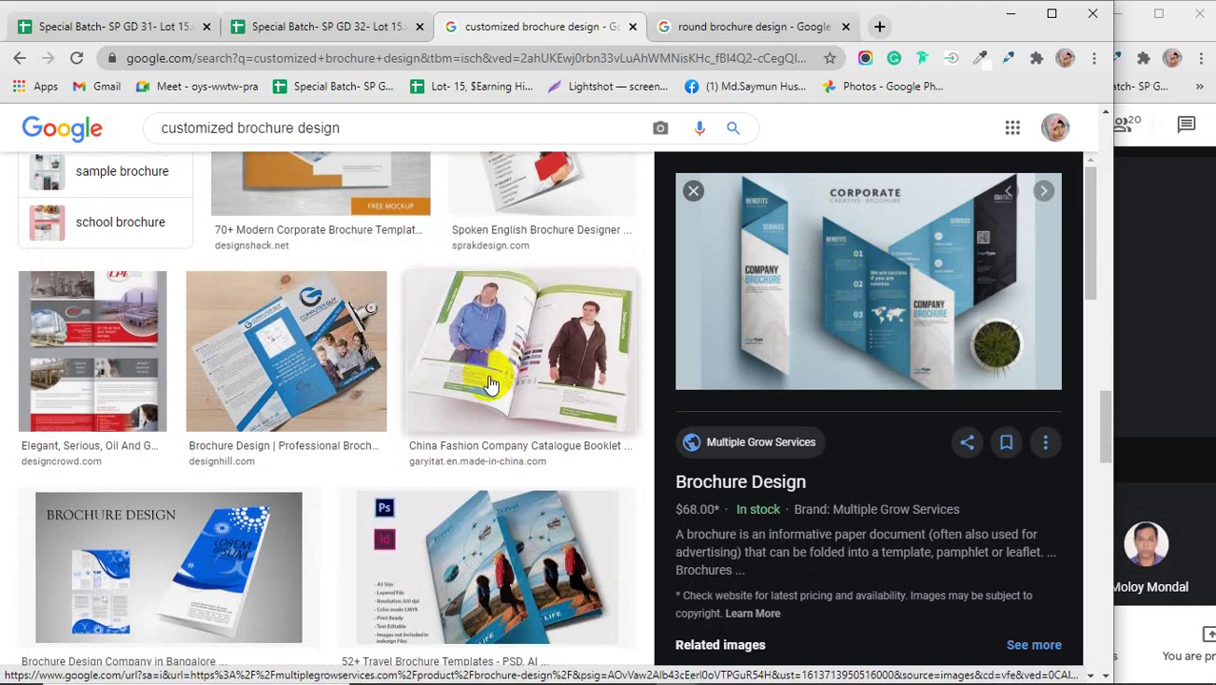
scroll(488, 382, down, 9)
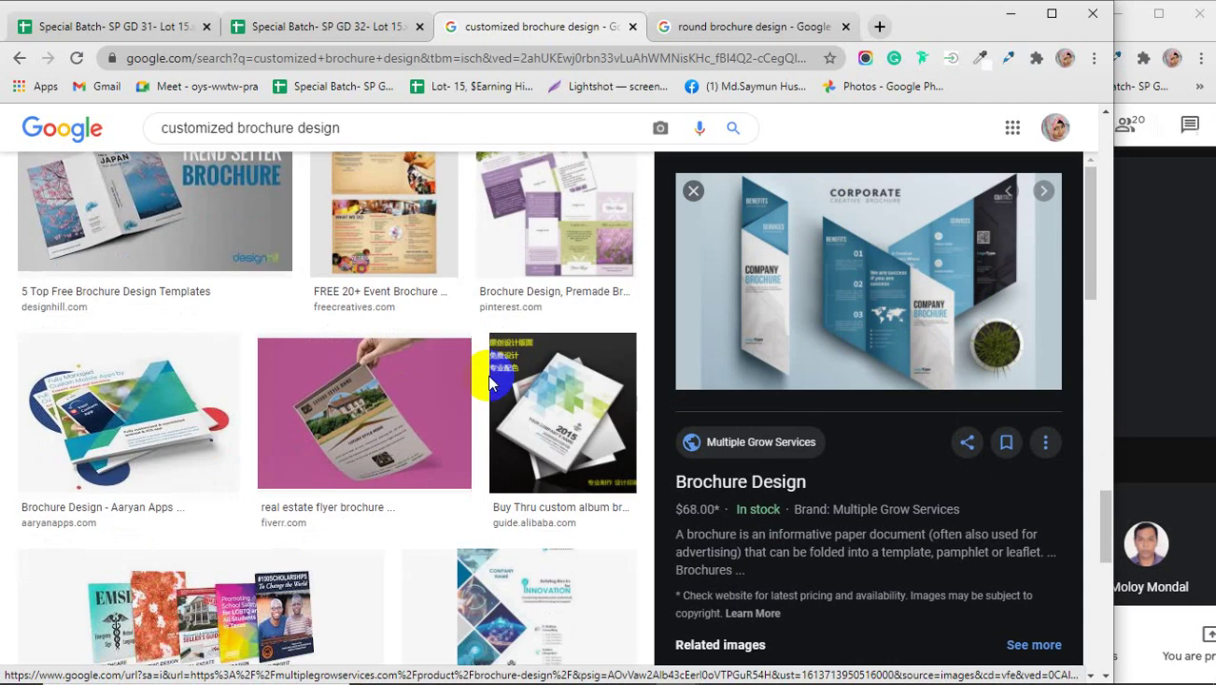
scroll(488, 382, down, 12)
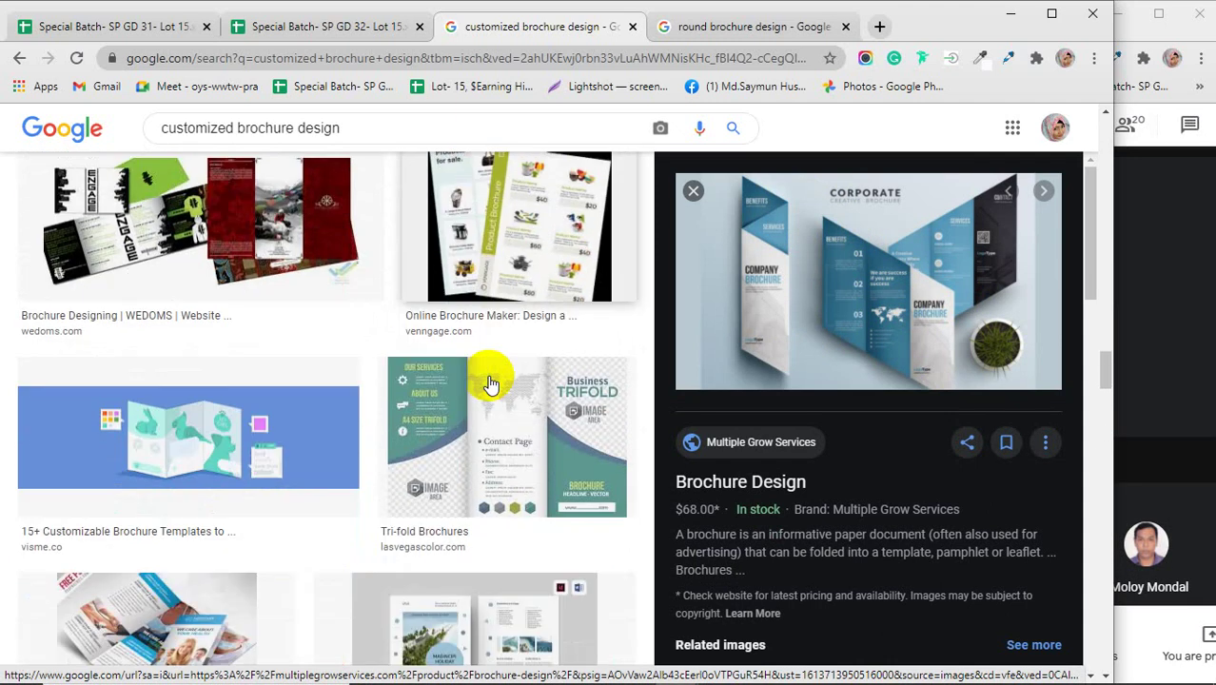
scroll(488, 382, down, 6)
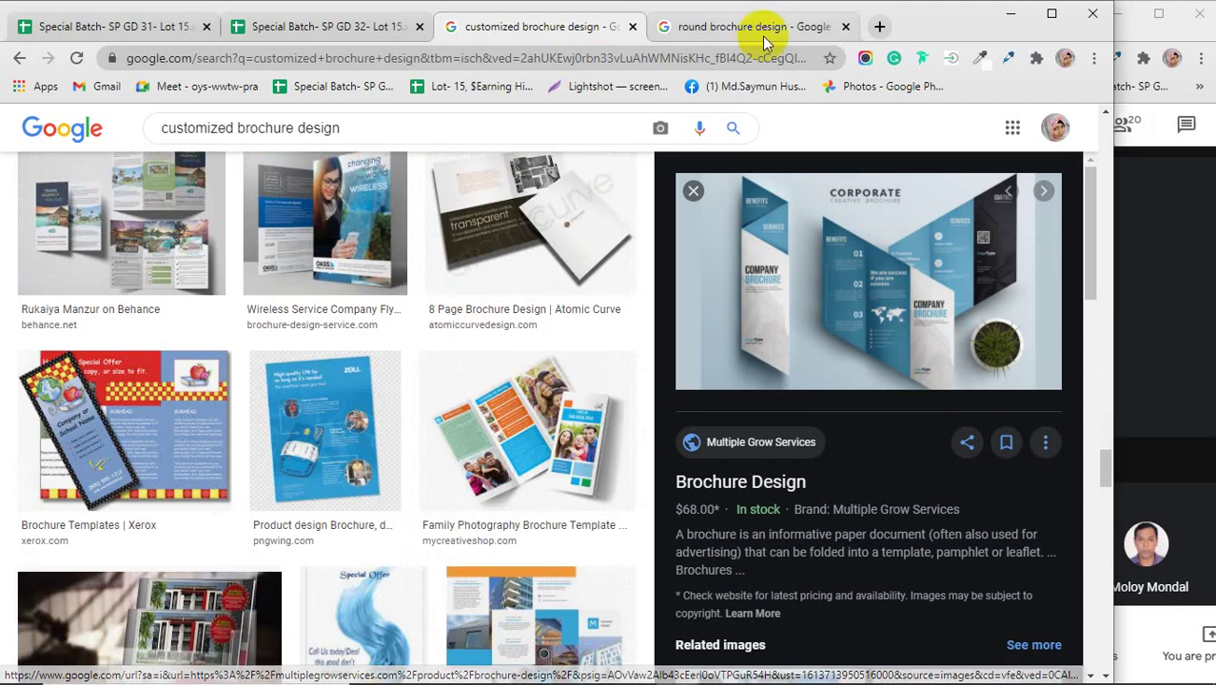
- Go back to the round brochure design image results and look further down for brochures cut in a round shape
click(764, 36)
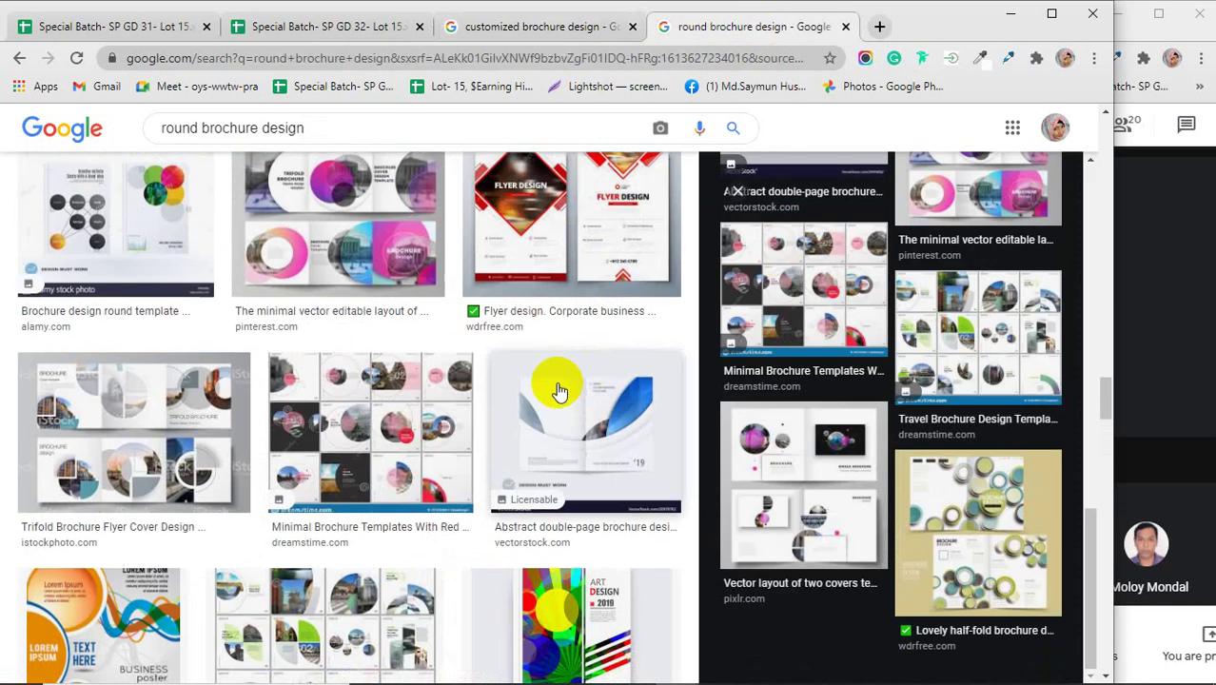
scroll(557, 391, down, 8)
scroll(558, 390, down, 8)
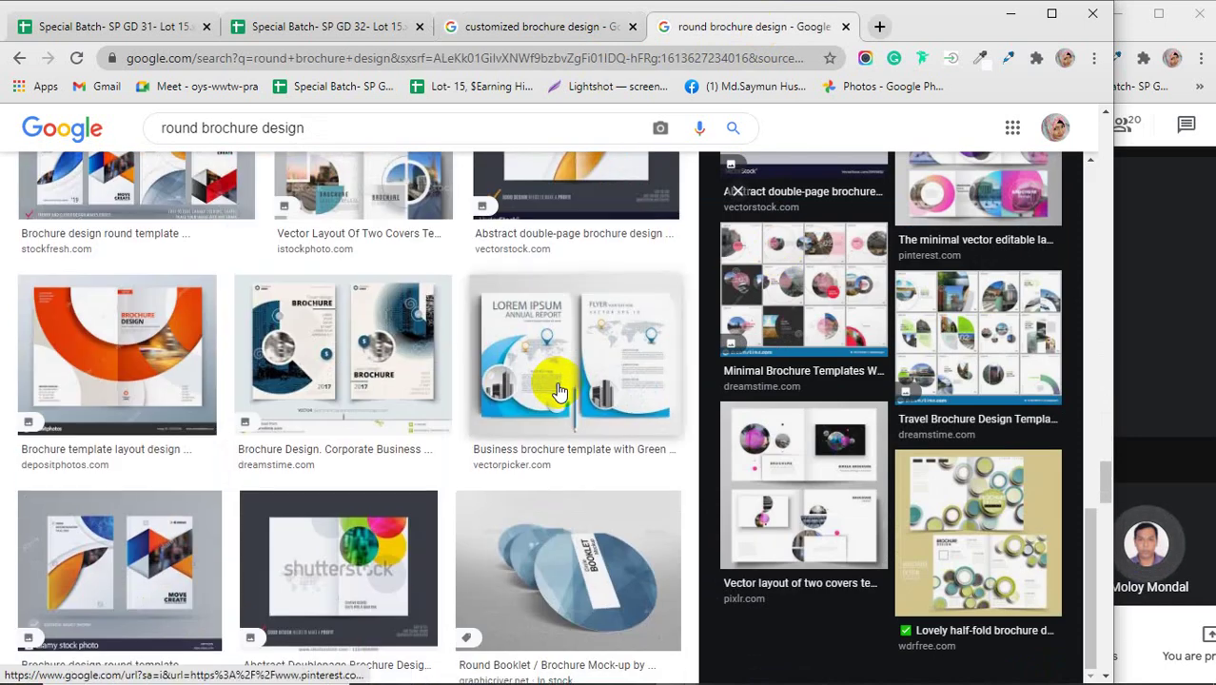
scroll(558, 389, down, 6)
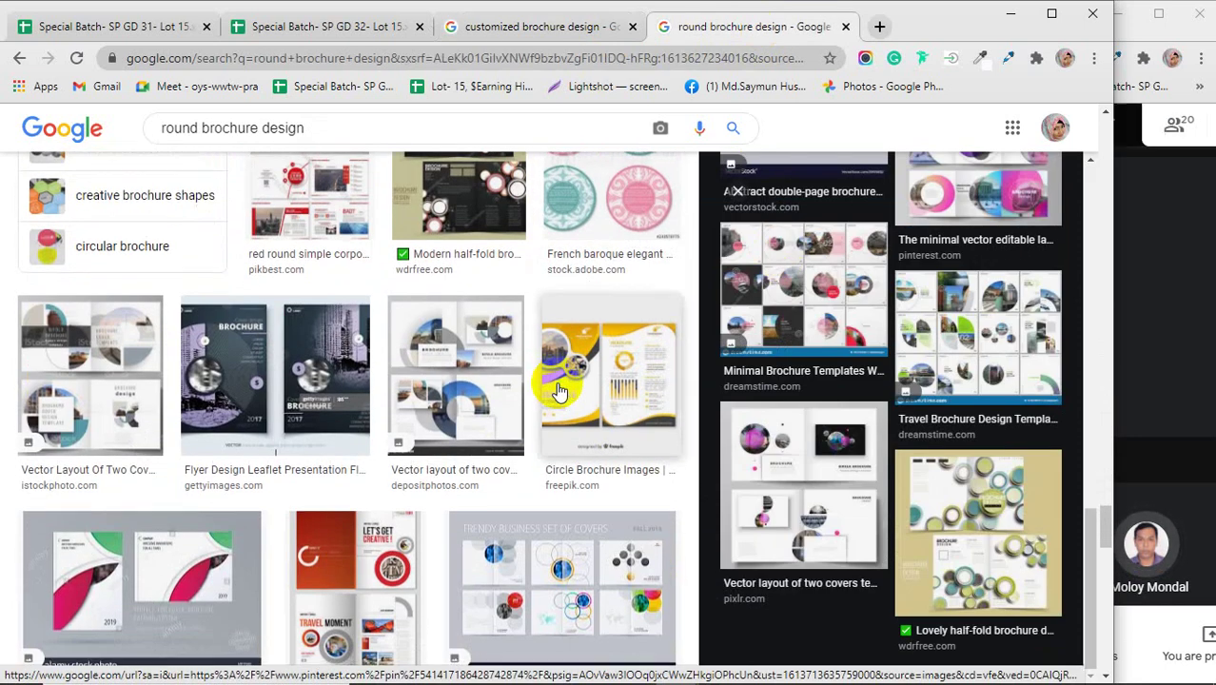
scroll(559, 390, down, 10)
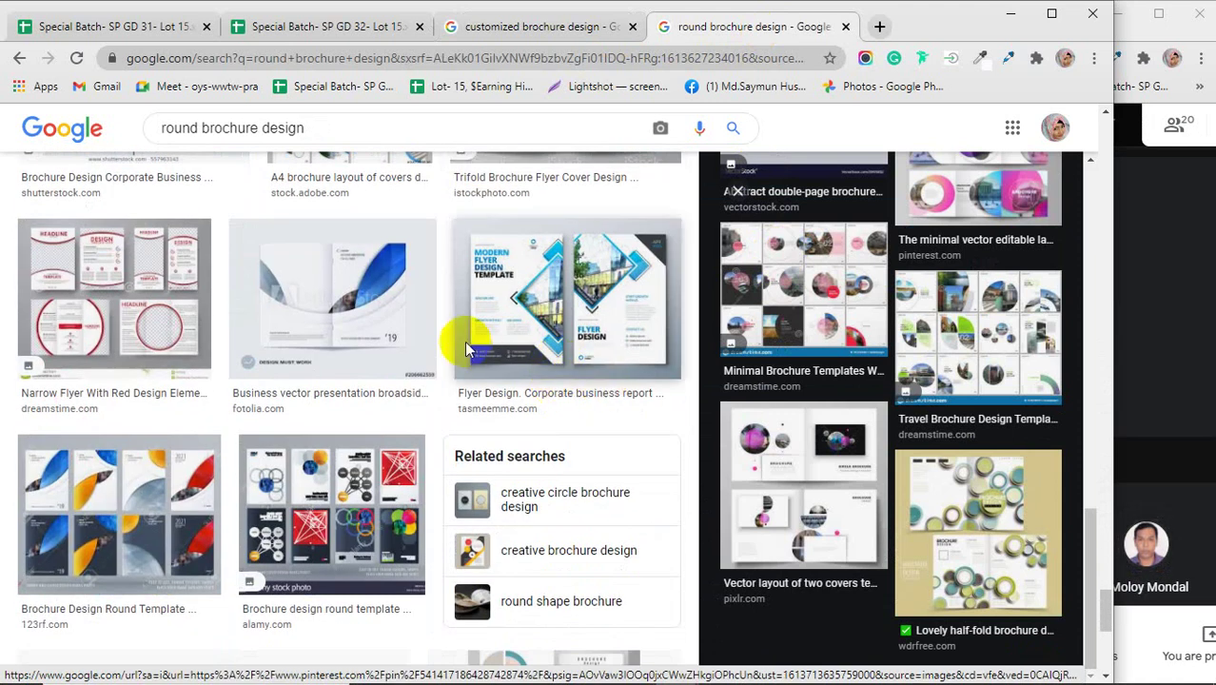
scroll(471, 342, down, 6)
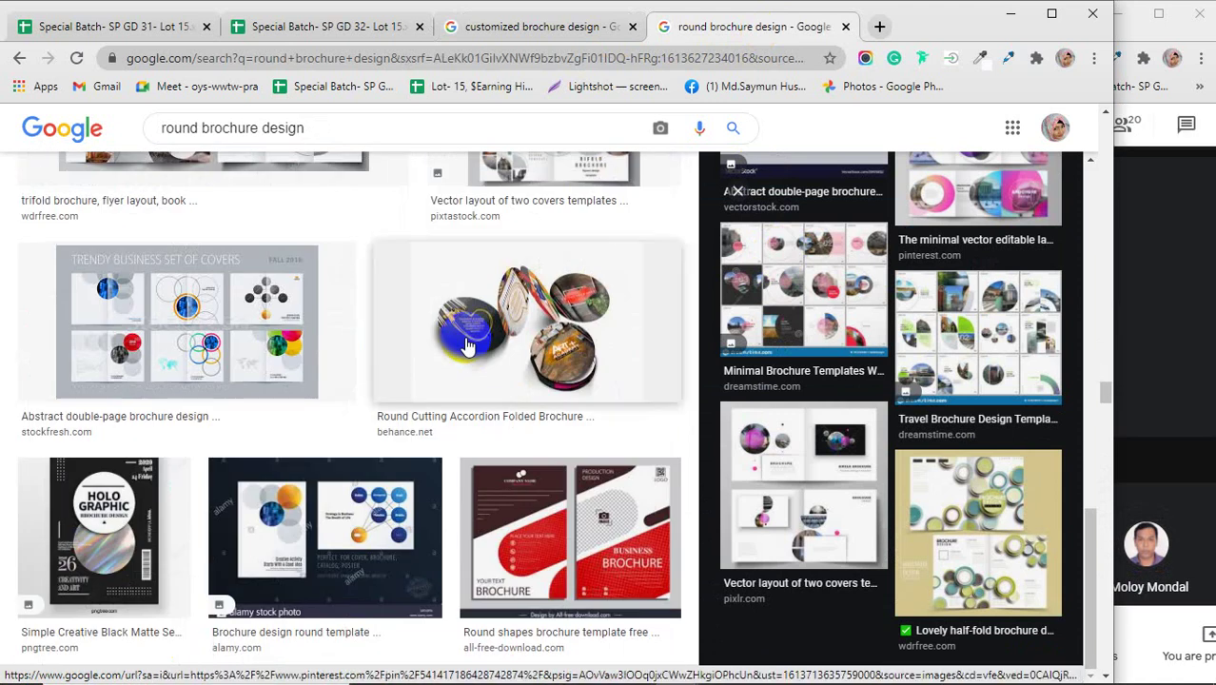
scroll(467, 326, down, 2)
scroll(467, 340, up, 2)
scroll(467, 340, down, 3)
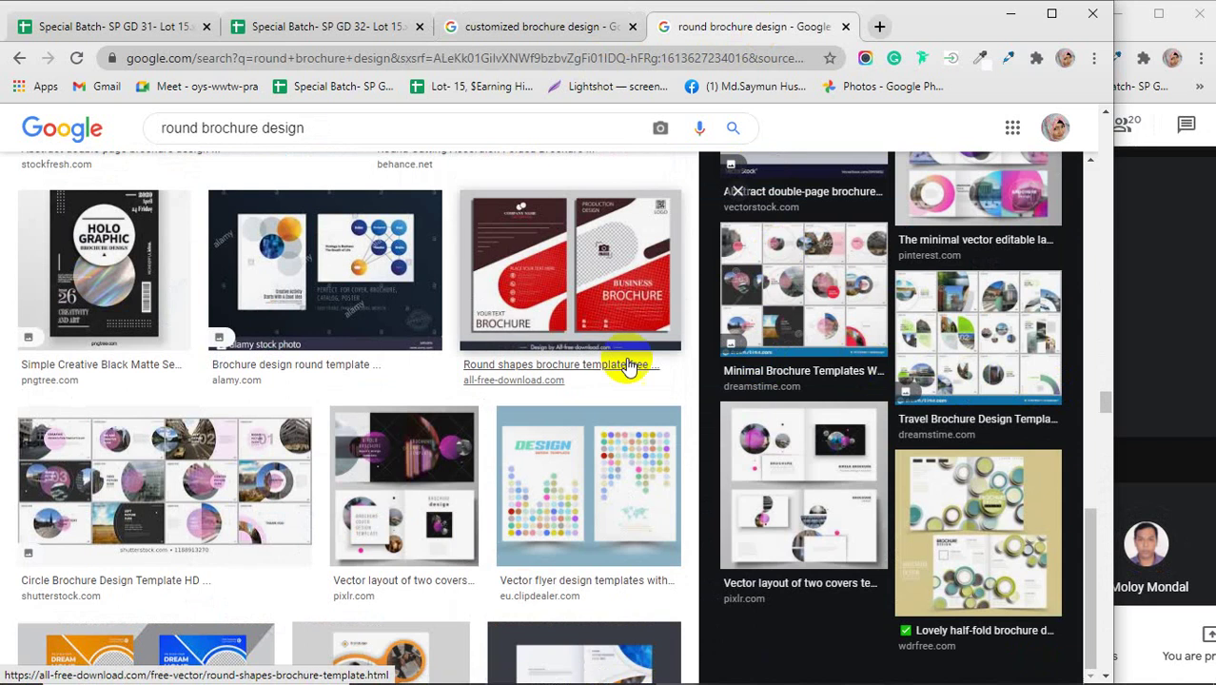
- Preview the Round Cutting Accordion Folded Brochure from Behance and look through its related images
scroll(624, 361, up, 3)
click(618, 352)
scroll(905, 314, down, 10)
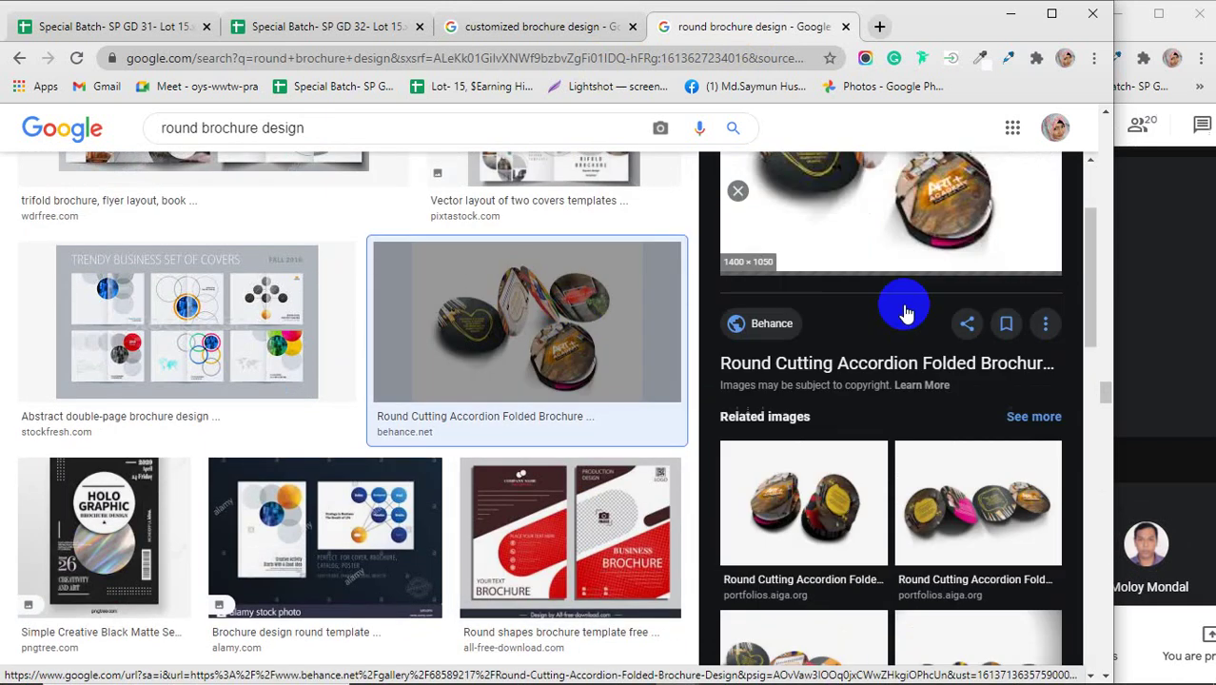
scroll(906, 313, down, 3)
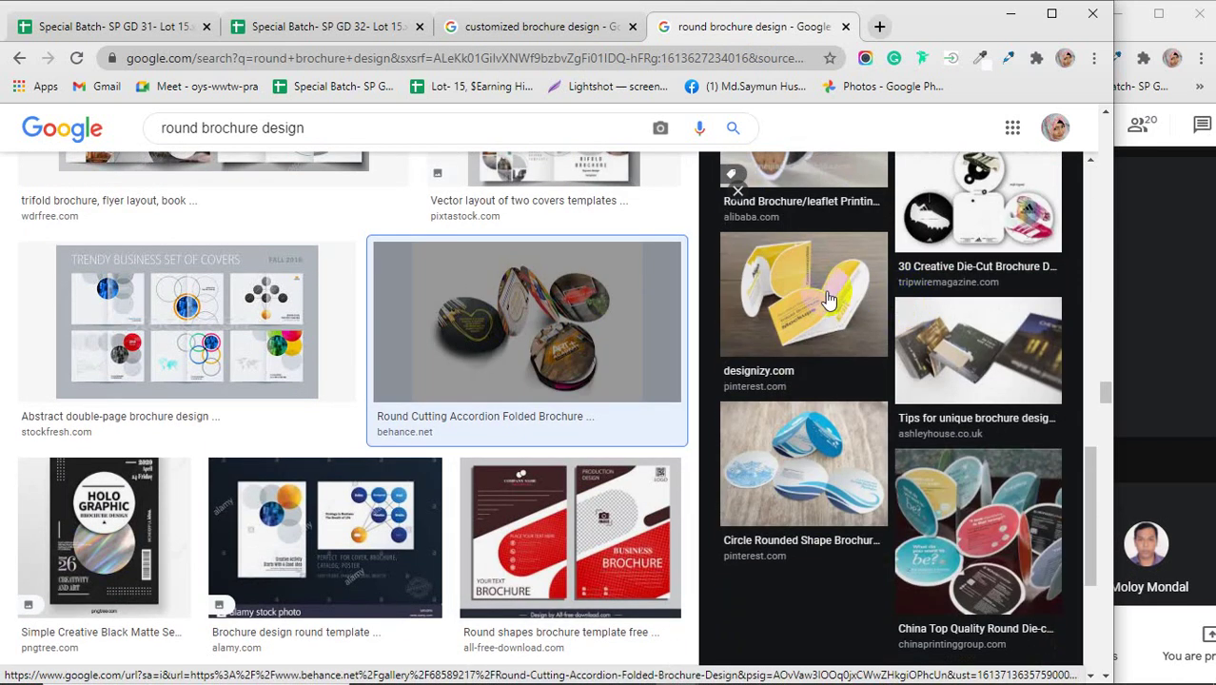
- Preview the yellow rounded square trifold mockup from designizy.com and look through its related images
click(808, 290)
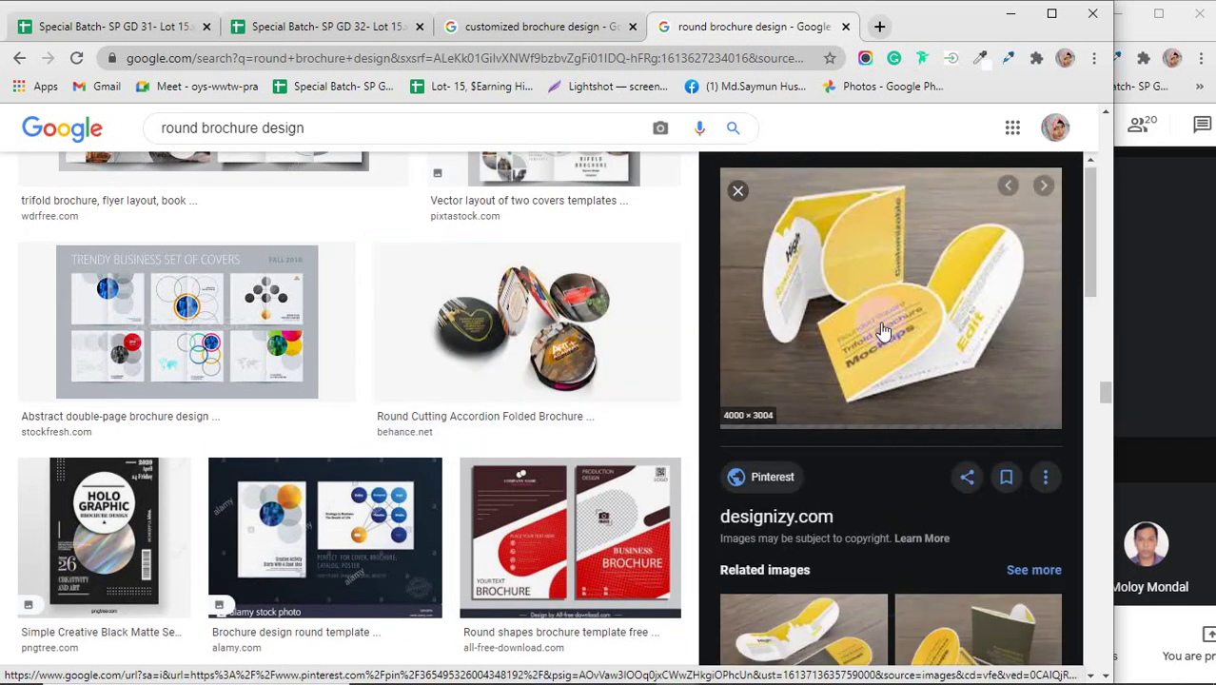
scroll(880, 322, down, 6)
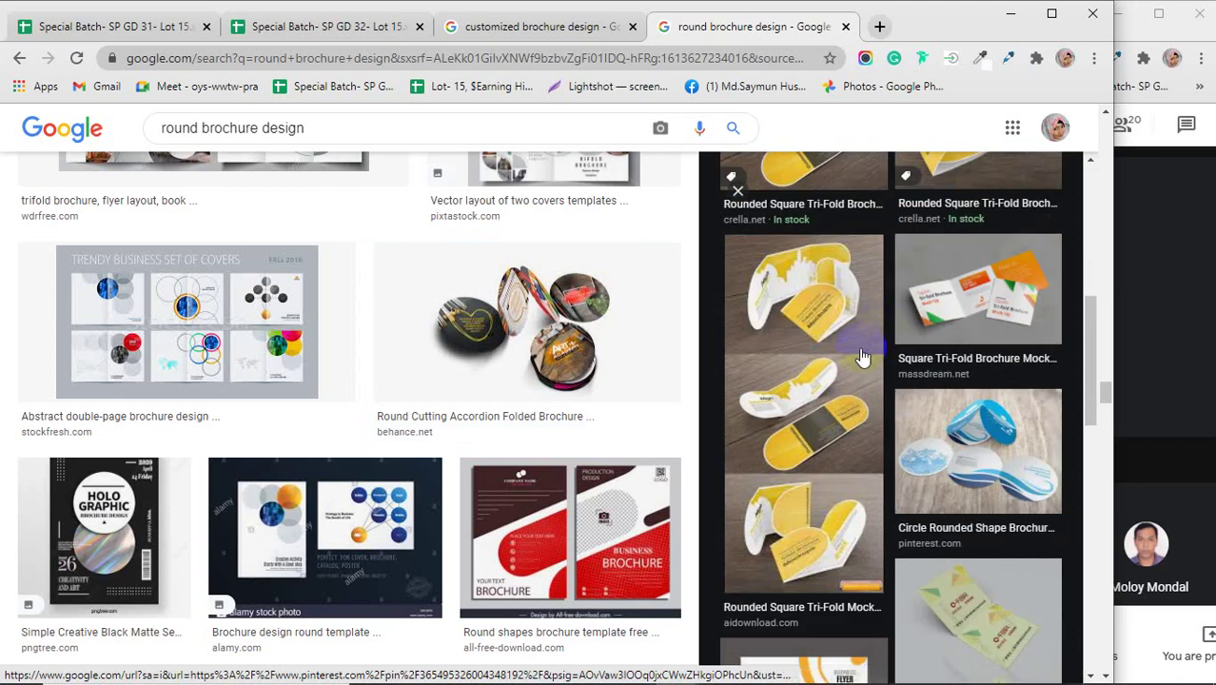
scroll(876, 343, down, 5)
scroll(861, 356, down, 2)
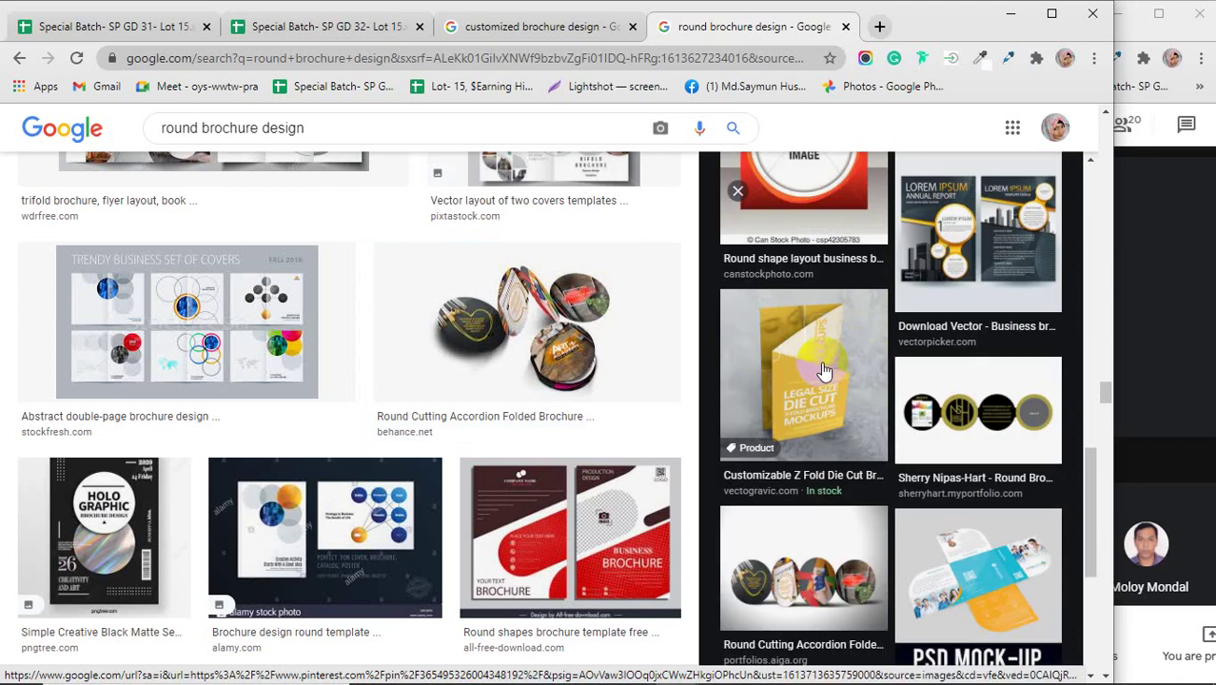
- Preview the yellow legal size die-cut Z-fold brochure mockup from Vectogravic Design and view its related images
click(820, 356)
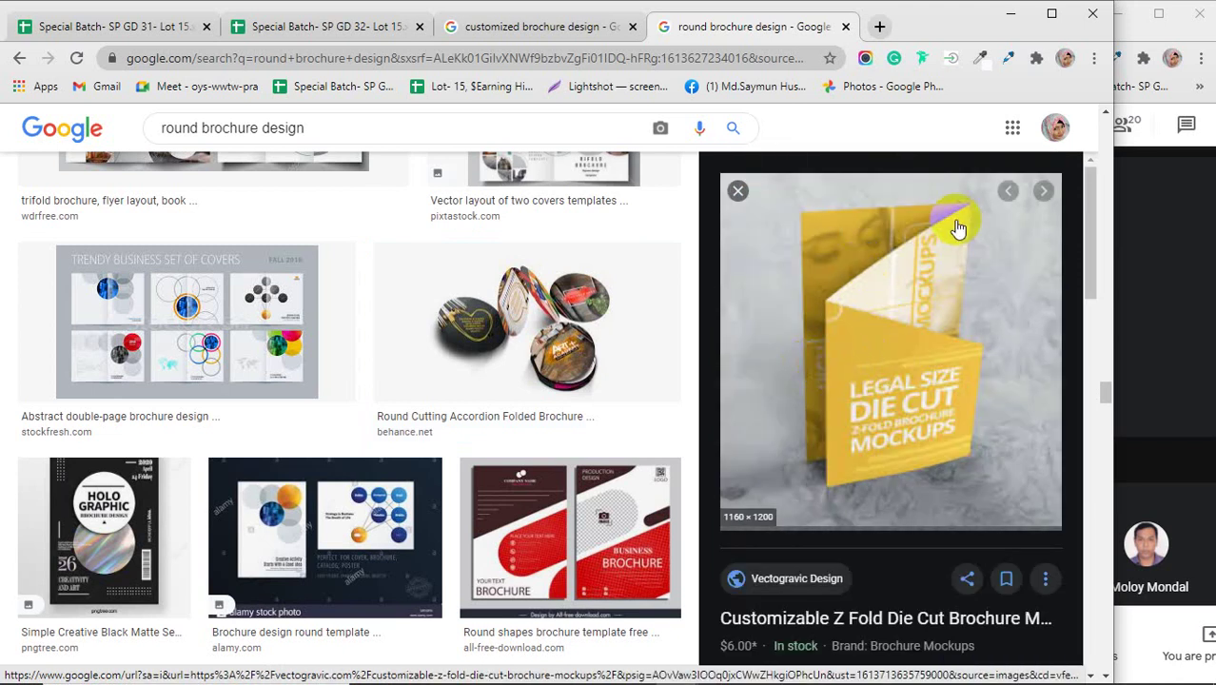
click(901, 388)
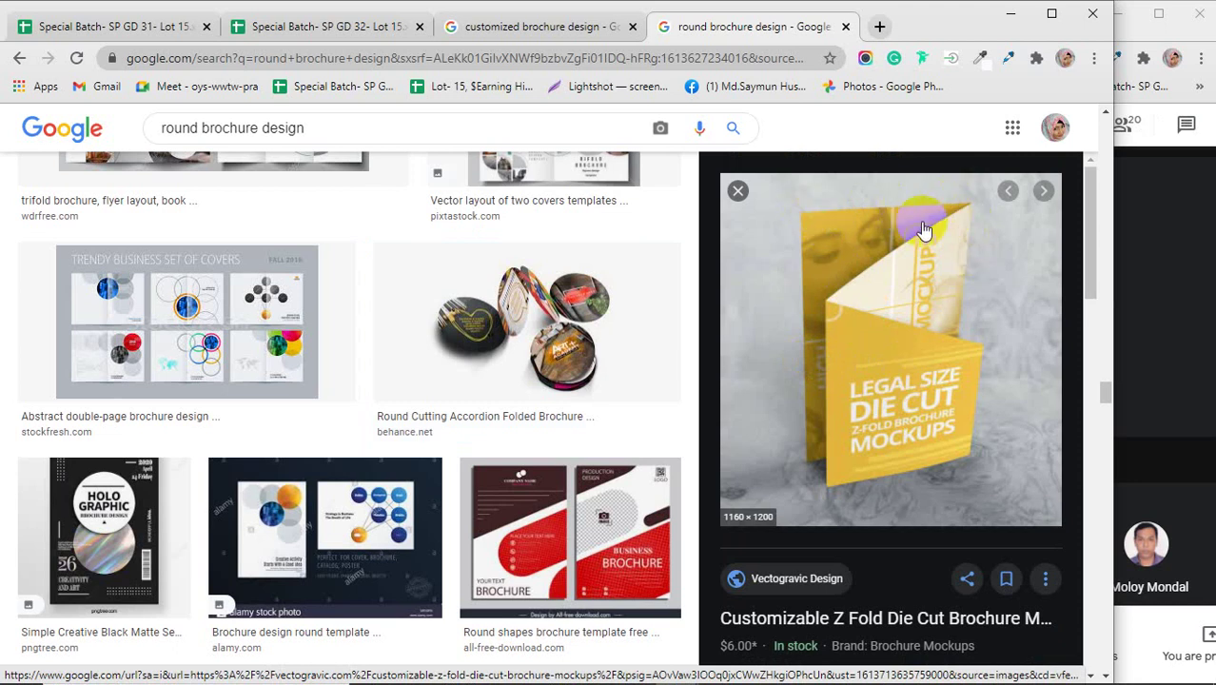
scroll(970, 348, down, 3)
scroll(942, 347, down, 3)
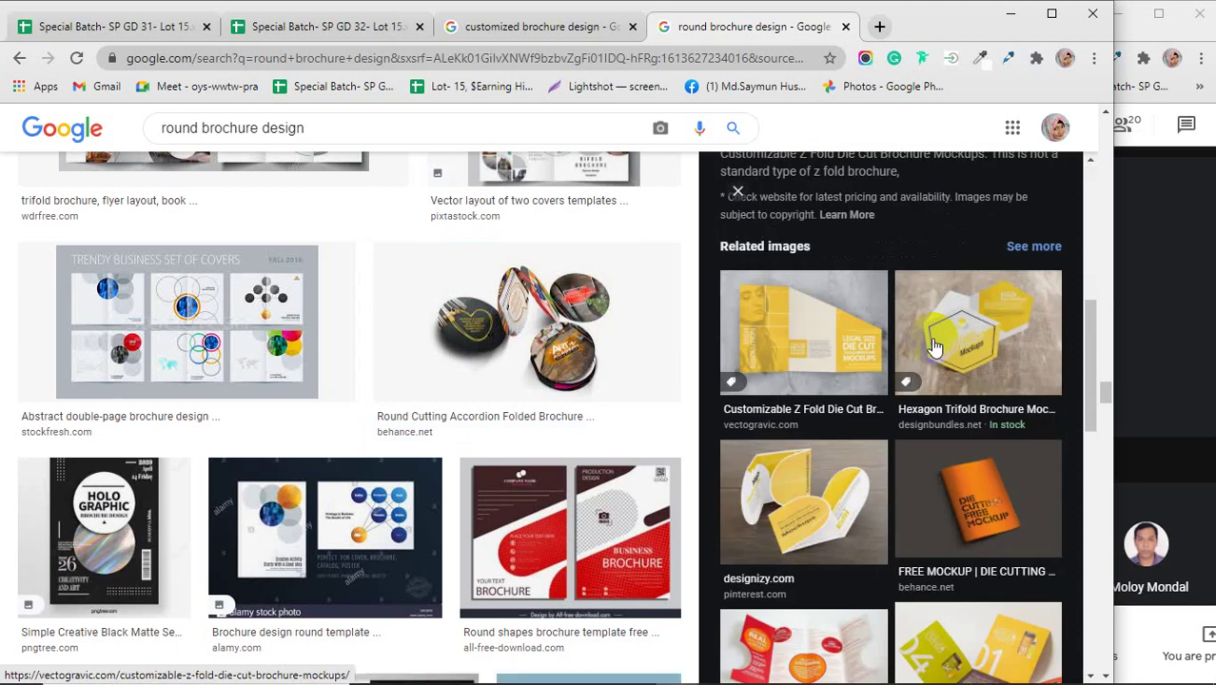
- Preview the unfolded view of the Z-fold die-cut brochure mockup and look through its related die-cut examples
click(790, 331)
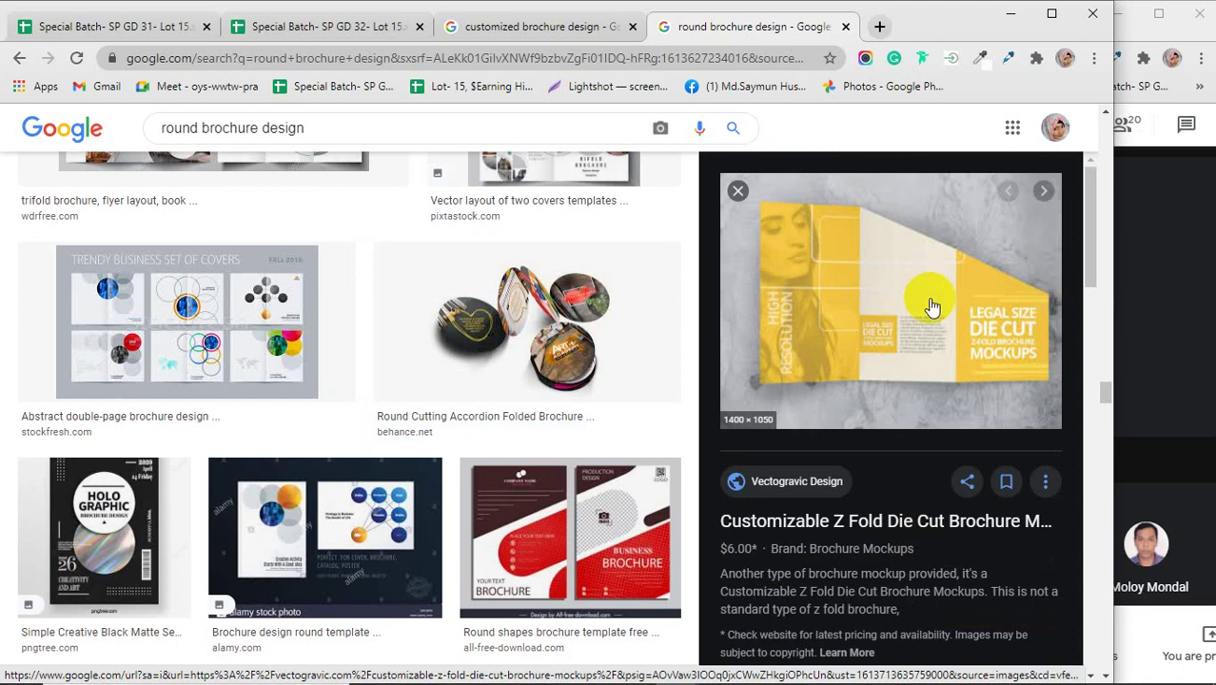
scroll(932, 306, down, 10)
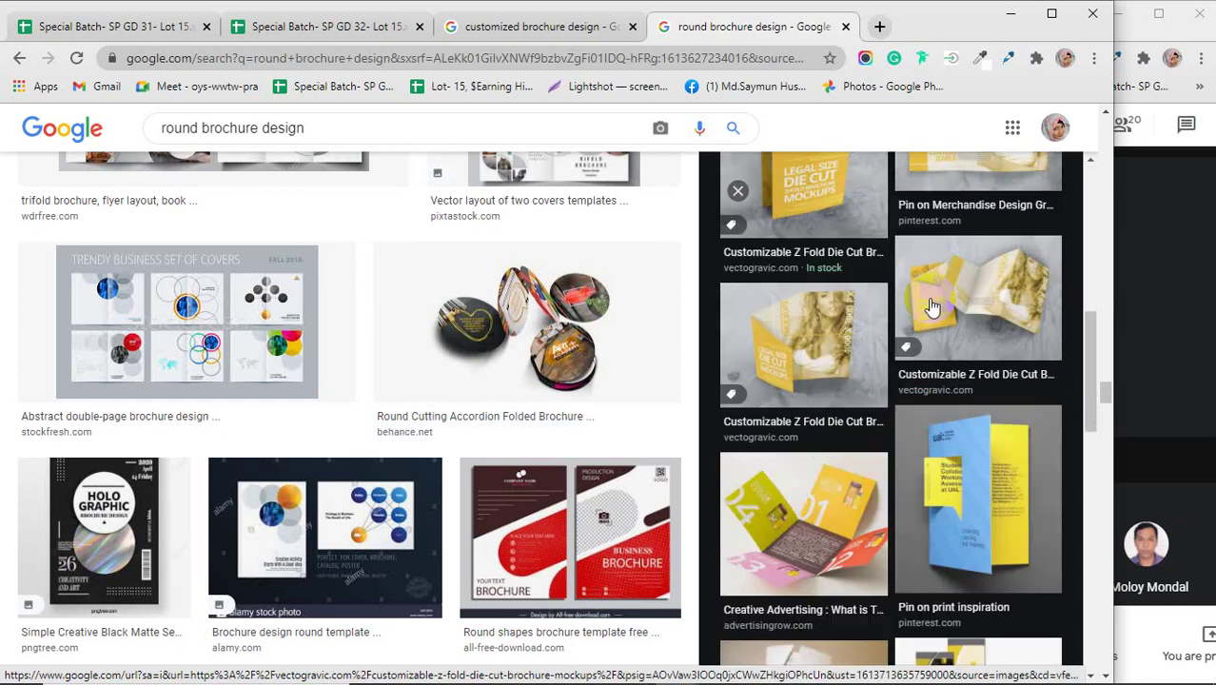
scroll(932, 306, down, 8)
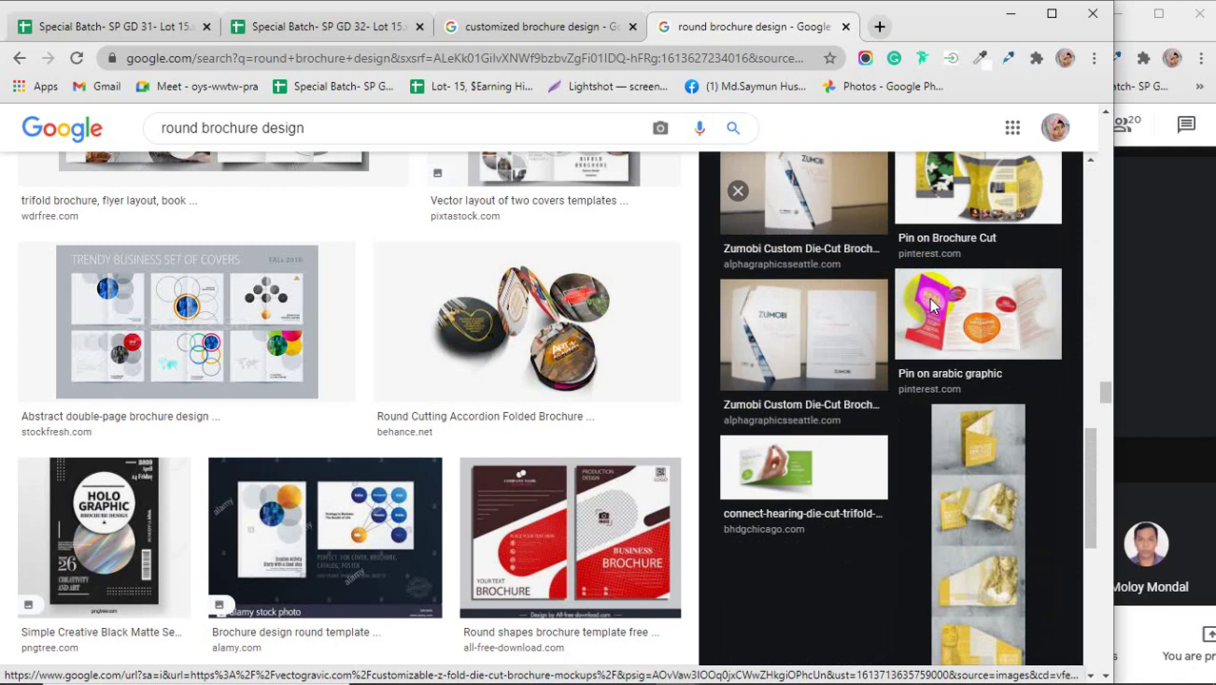
- Leave the brochure image results and switch to the open brochure layout document in Adobe Illustrator
scroll(933, 307, down, 2)
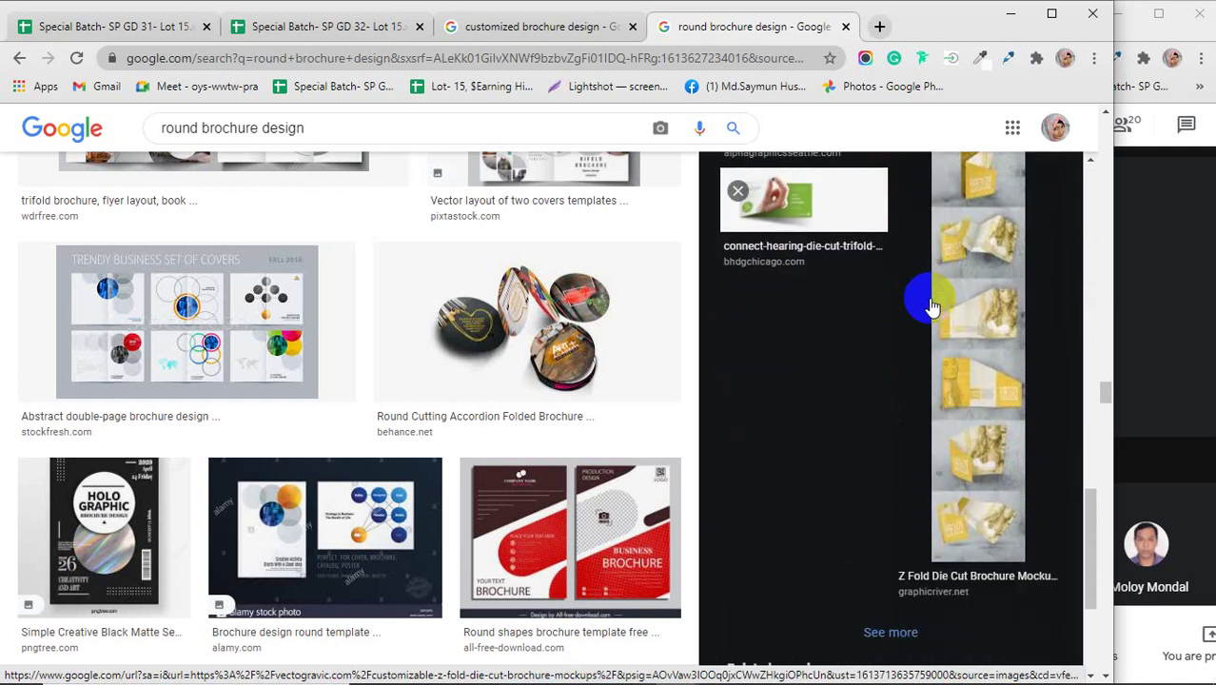
click(1010, 14)
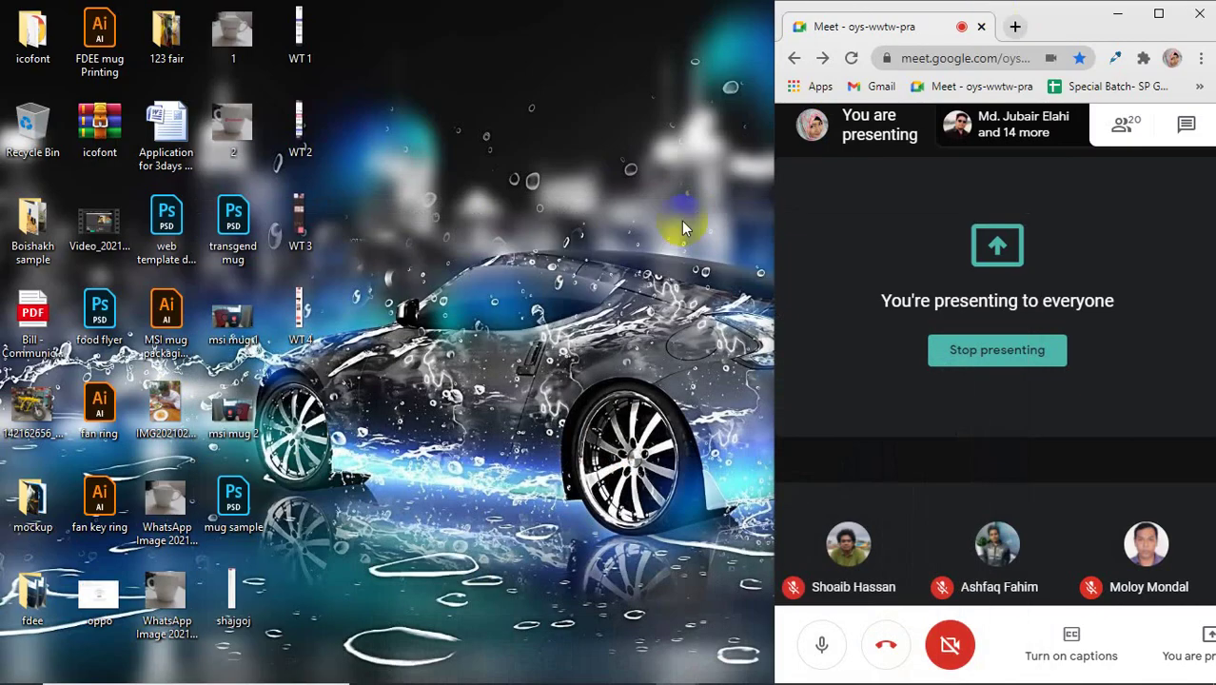
right_click(463, 213)
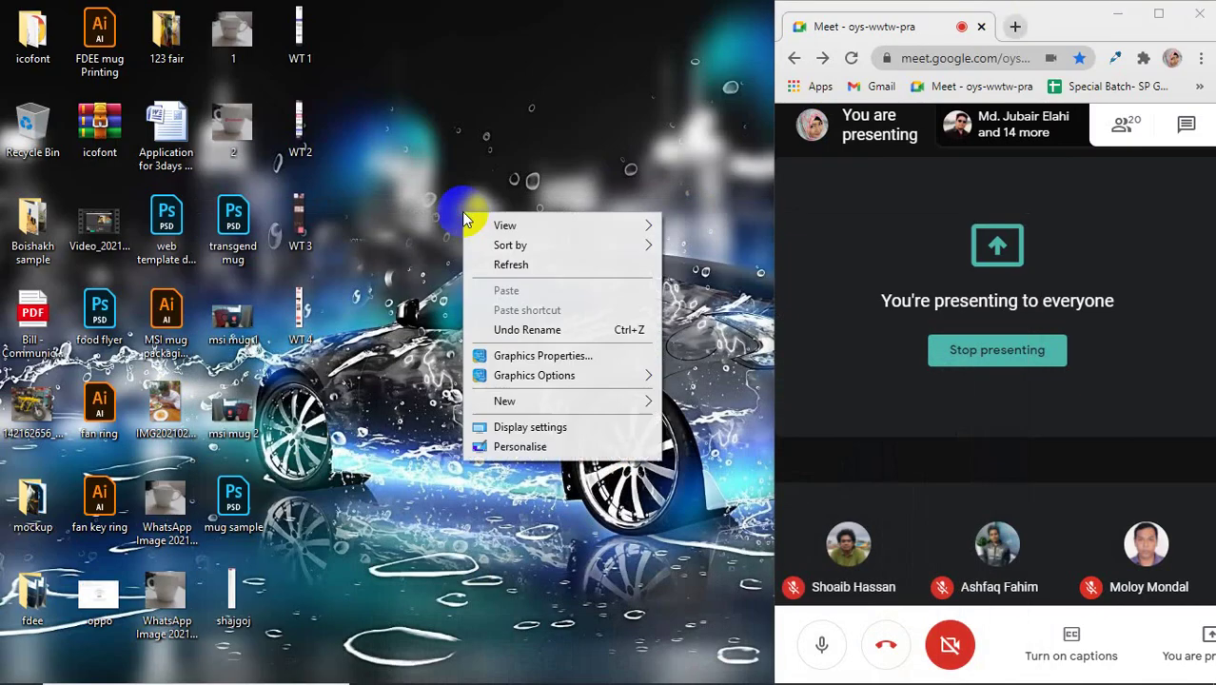
click(526, 271)
right_click(469, 164)
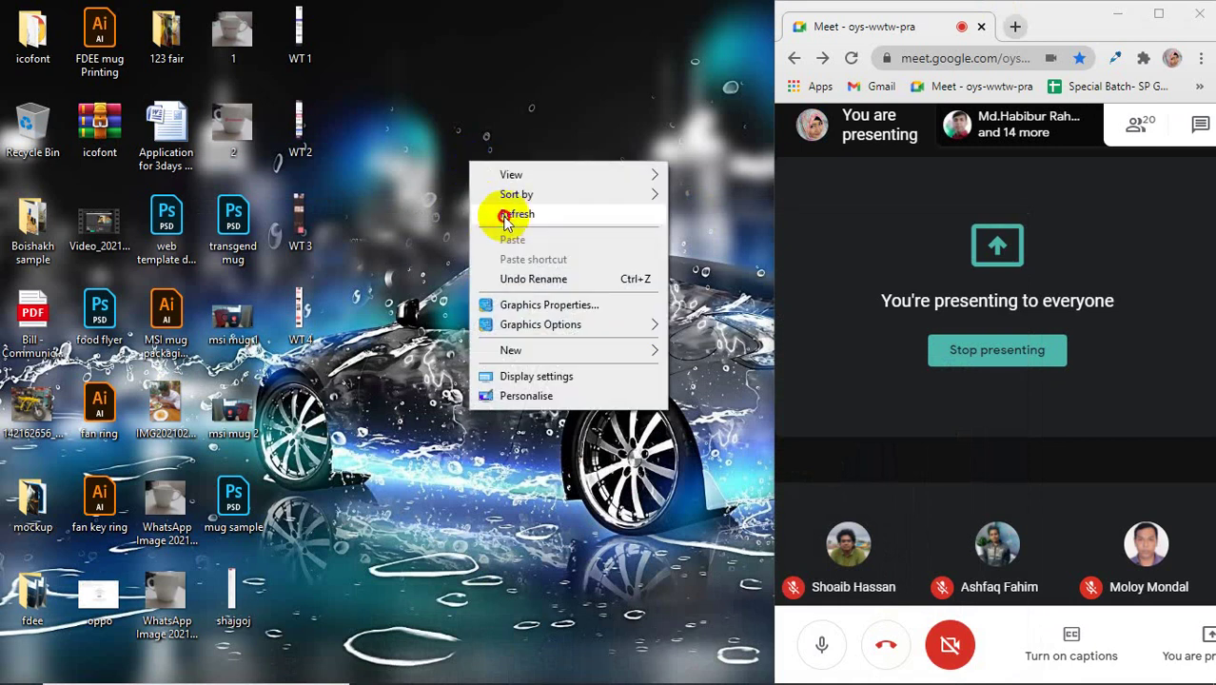
click(505, 218)
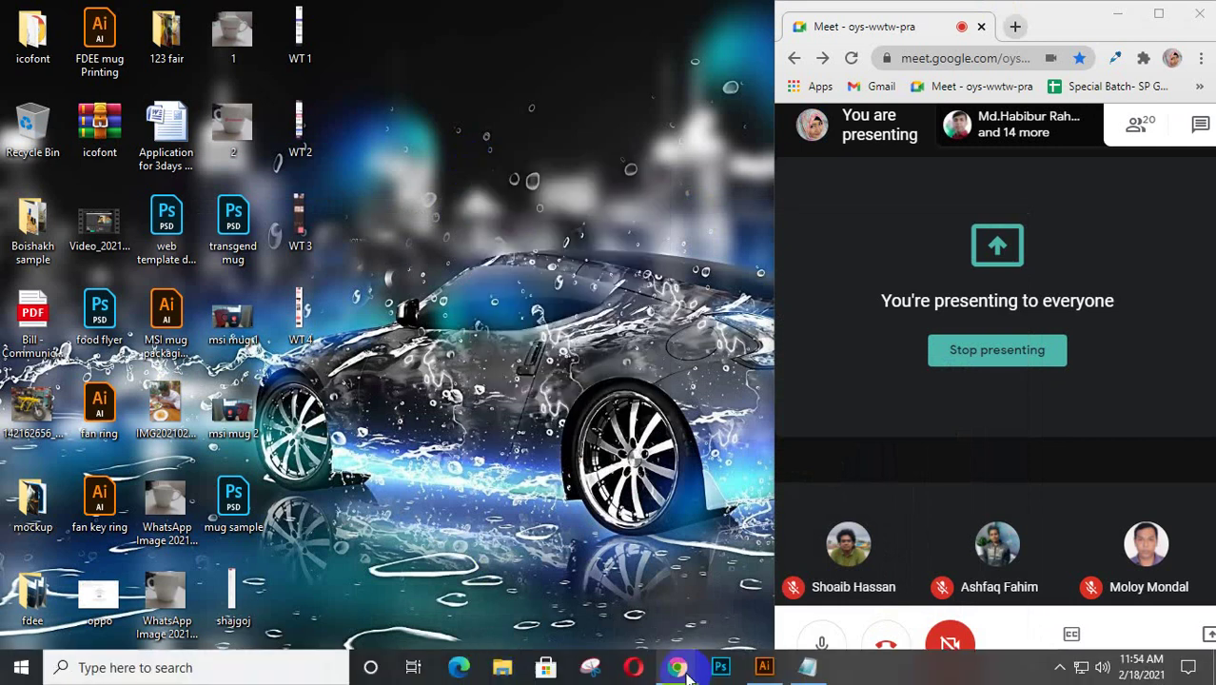
click(763, 667)
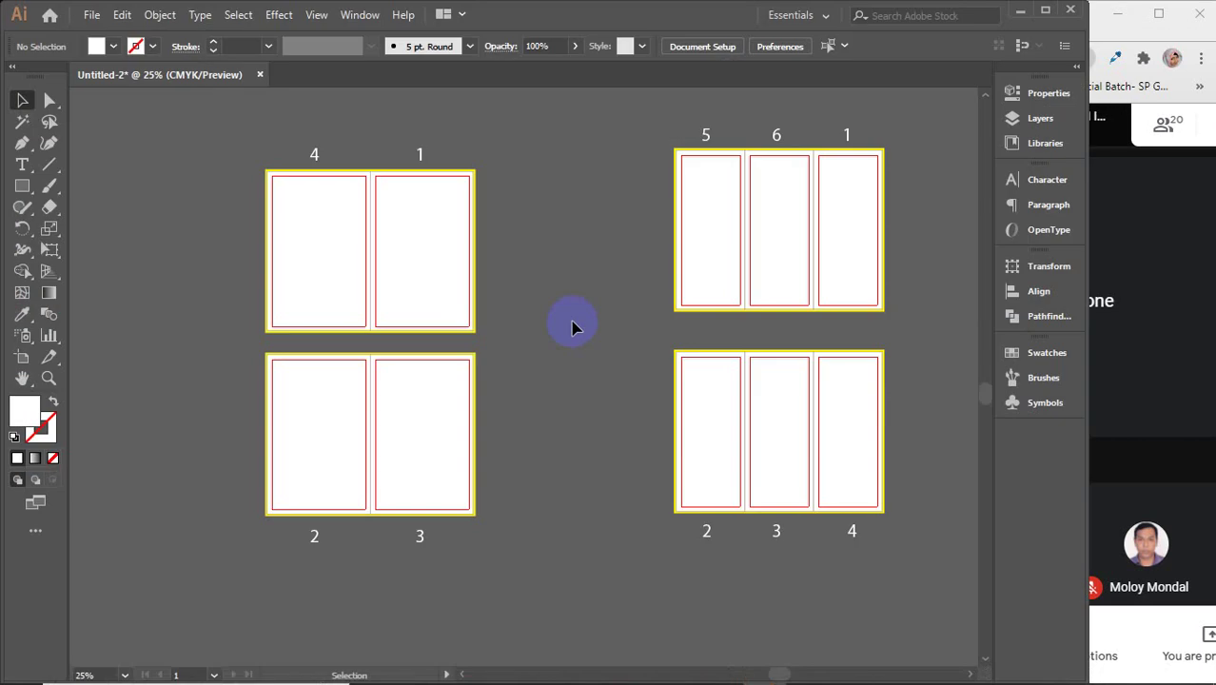
- Draw a rectangle 5 in wide and 5 in high in the empty area below the existing brochure layouts
scroll(572, 326, down, 1)
scroll(572, 326, down, 2)
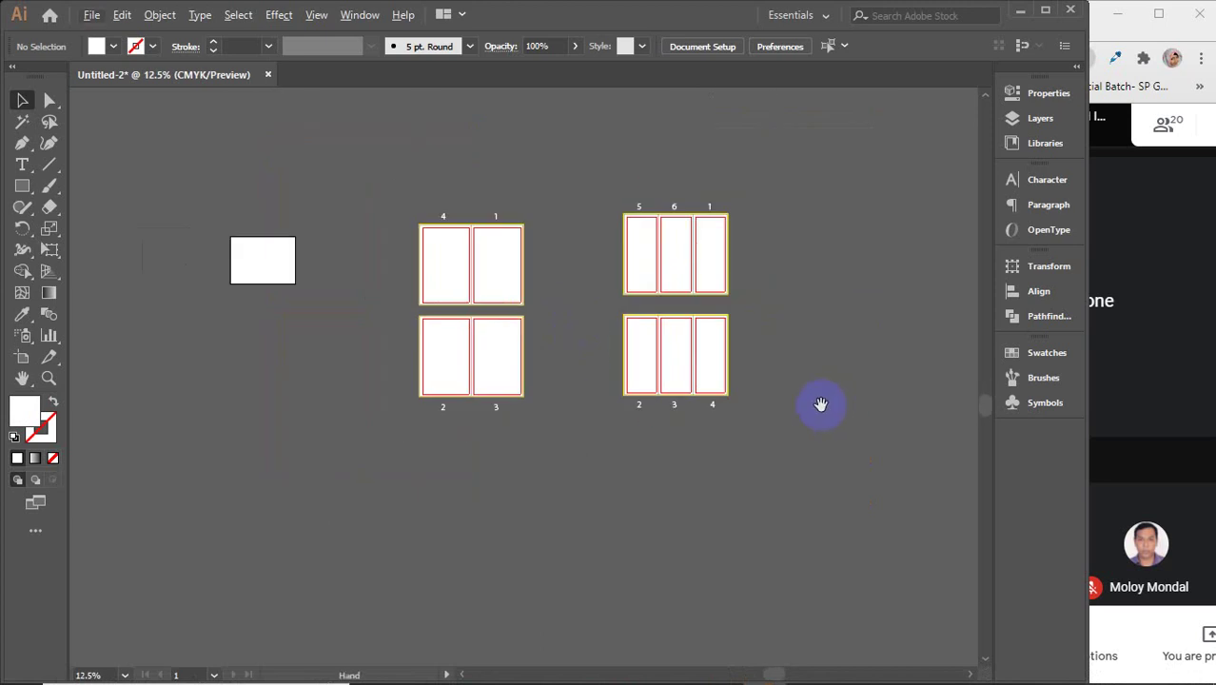
drag(820, 404, 909, 268)
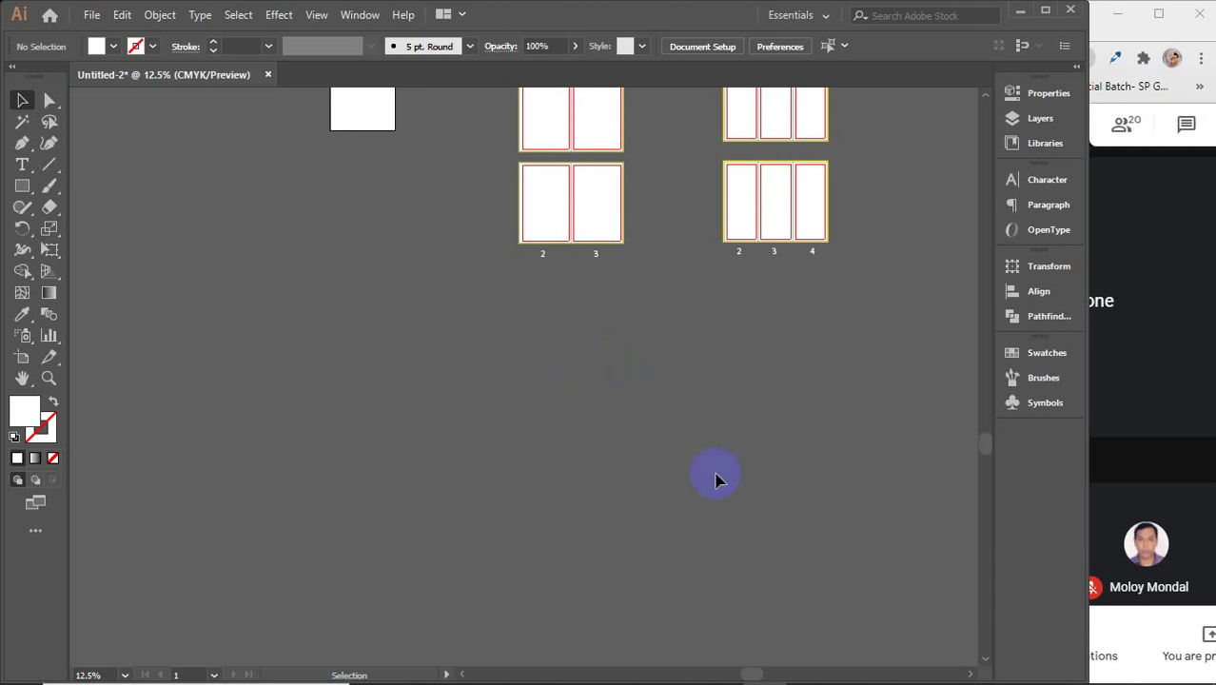
scroll(718, 476, up, 2)
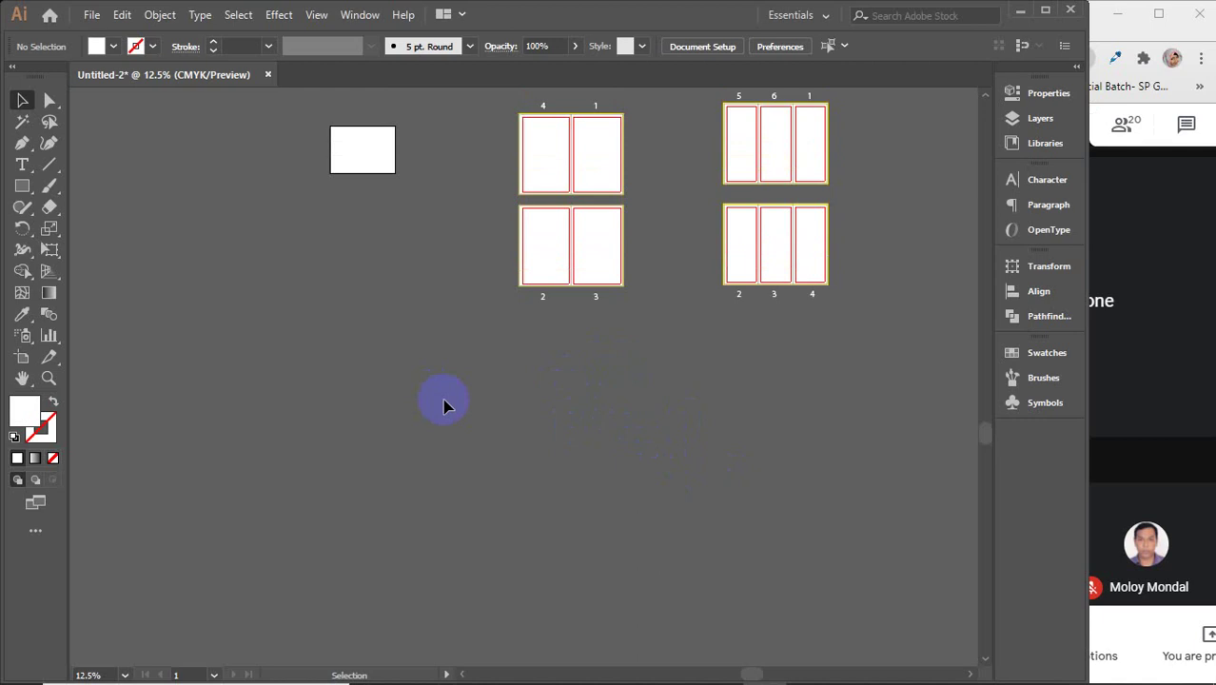
click(23, 188)
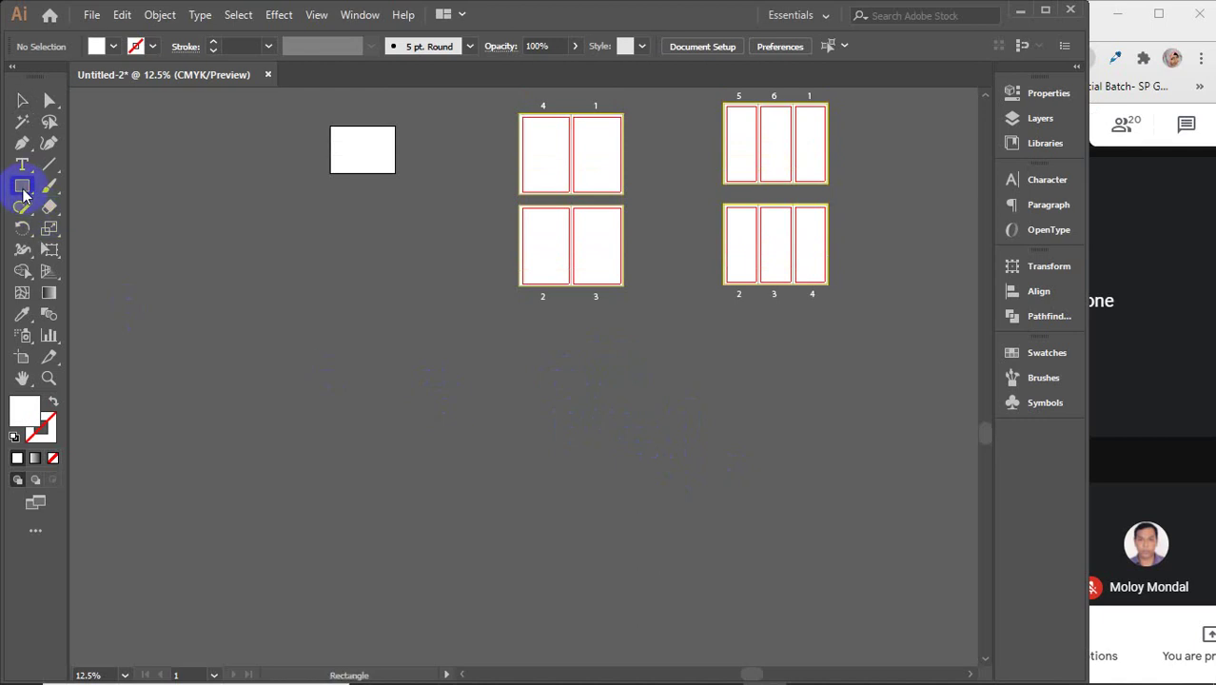
drag(24, 195, 112, 187)
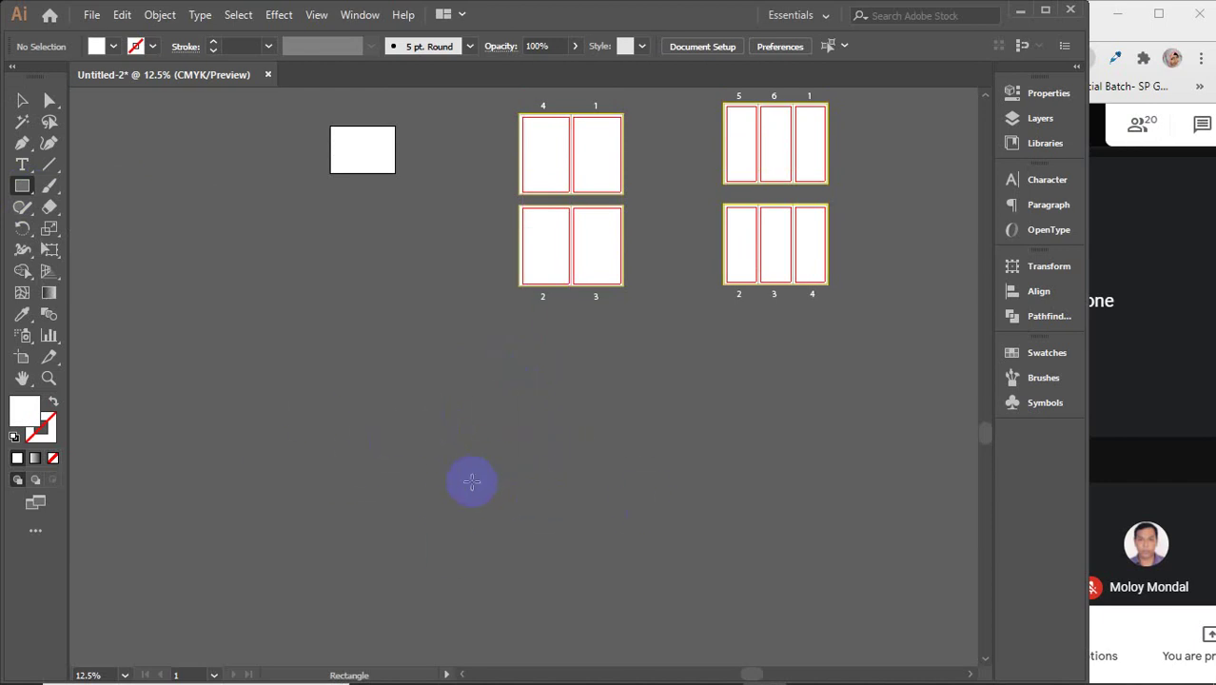
click(456, 473)
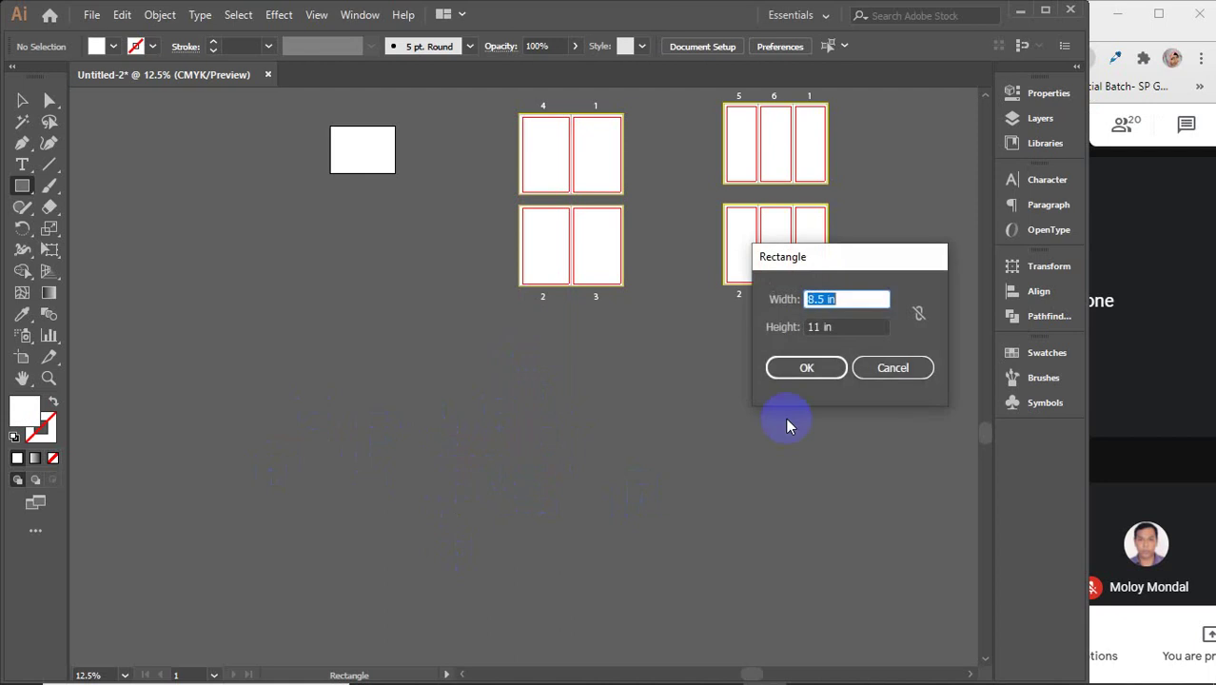
key(Tab)
text(5)
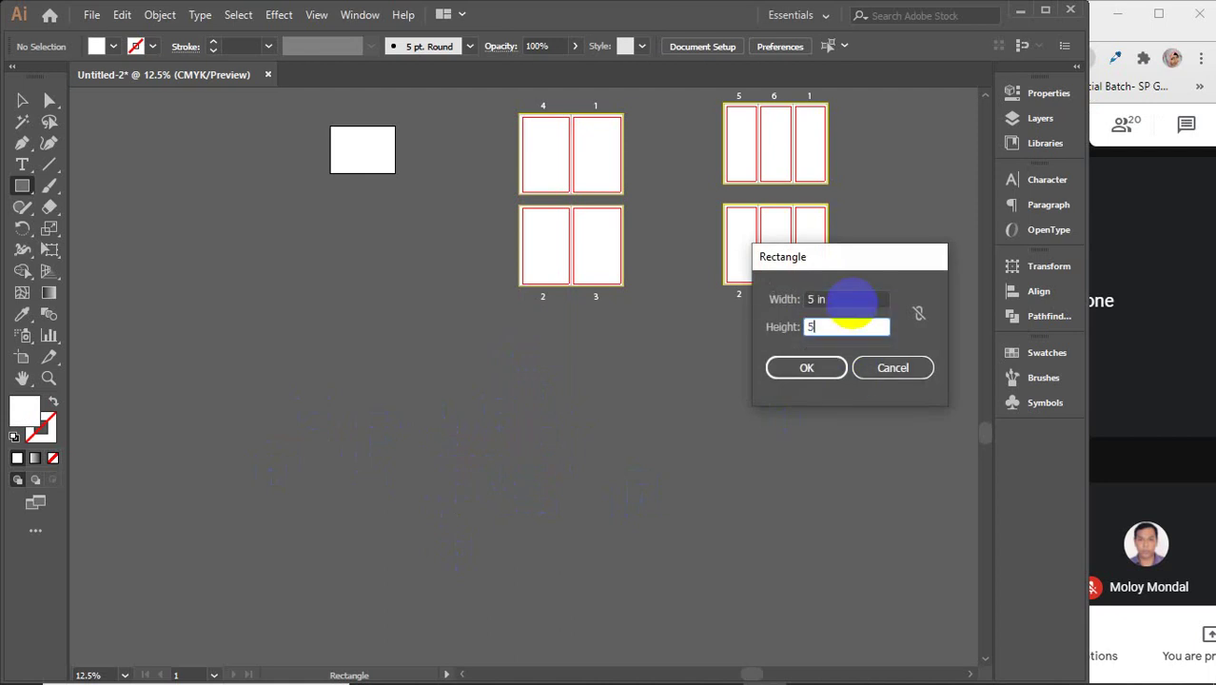
key(Return)
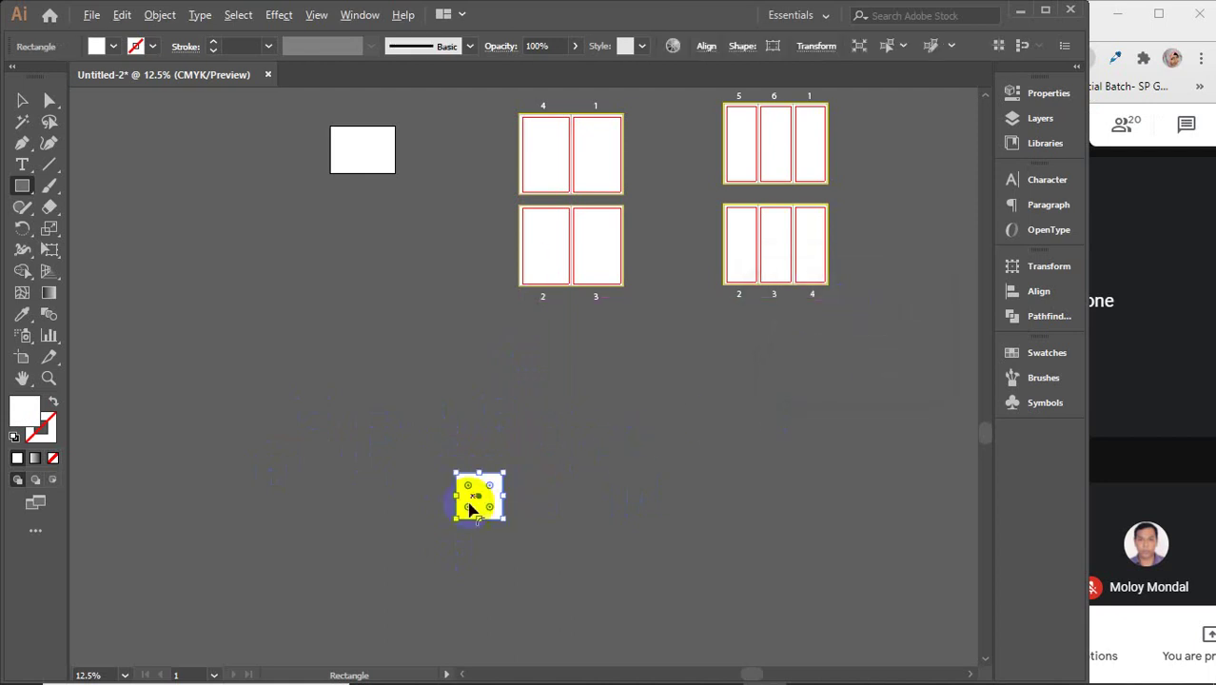
scroll(472, 498, up, 3)
key(v)
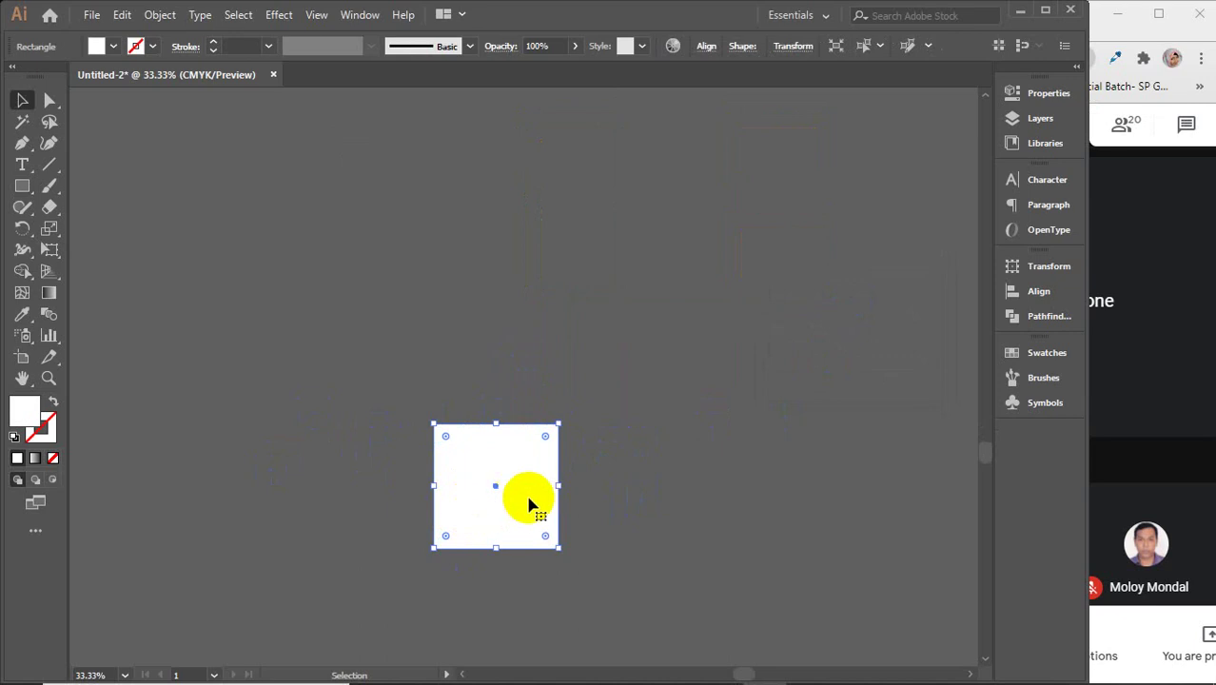
- Offset the square's path by -0.25 in with miter joins and turn the inner path into a guide
key(space)
drag(569, 553, 526, 443)
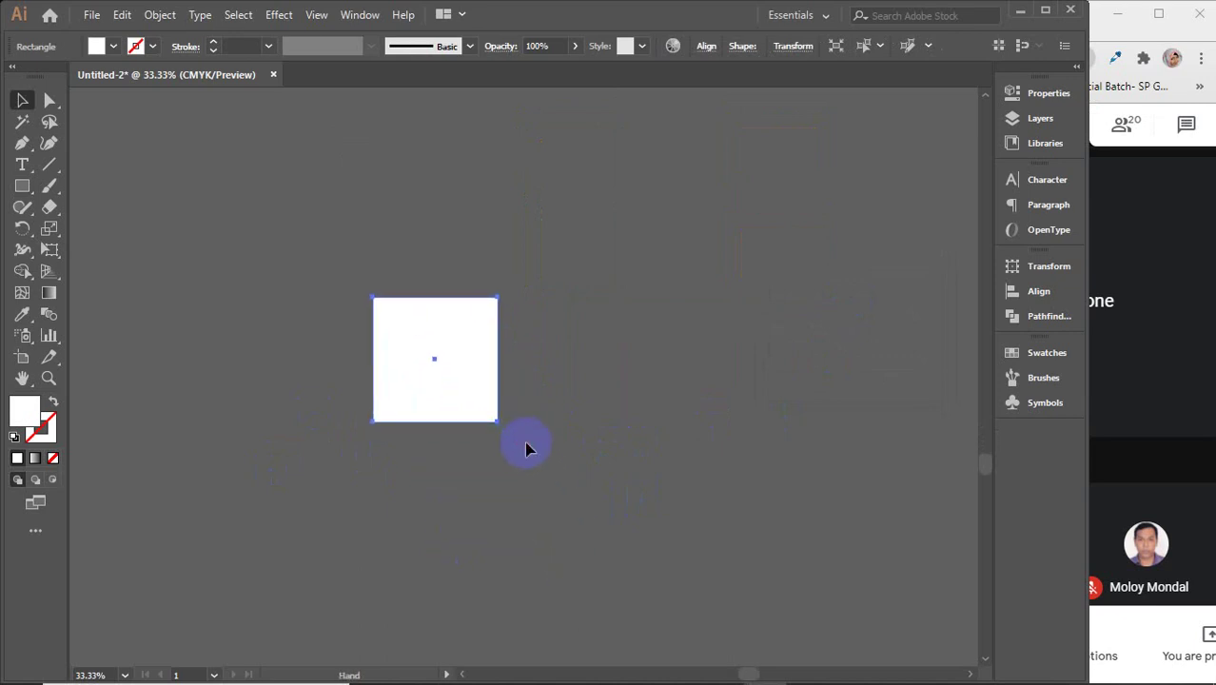
click(470, 372)
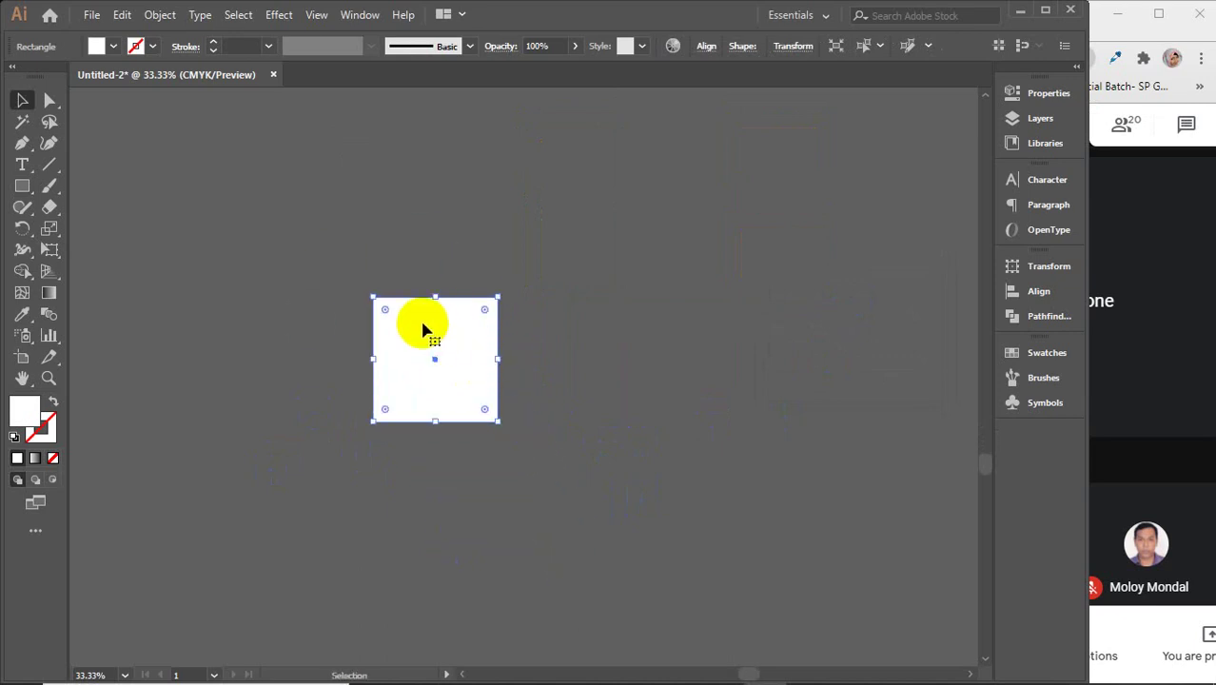
click(475, 340)
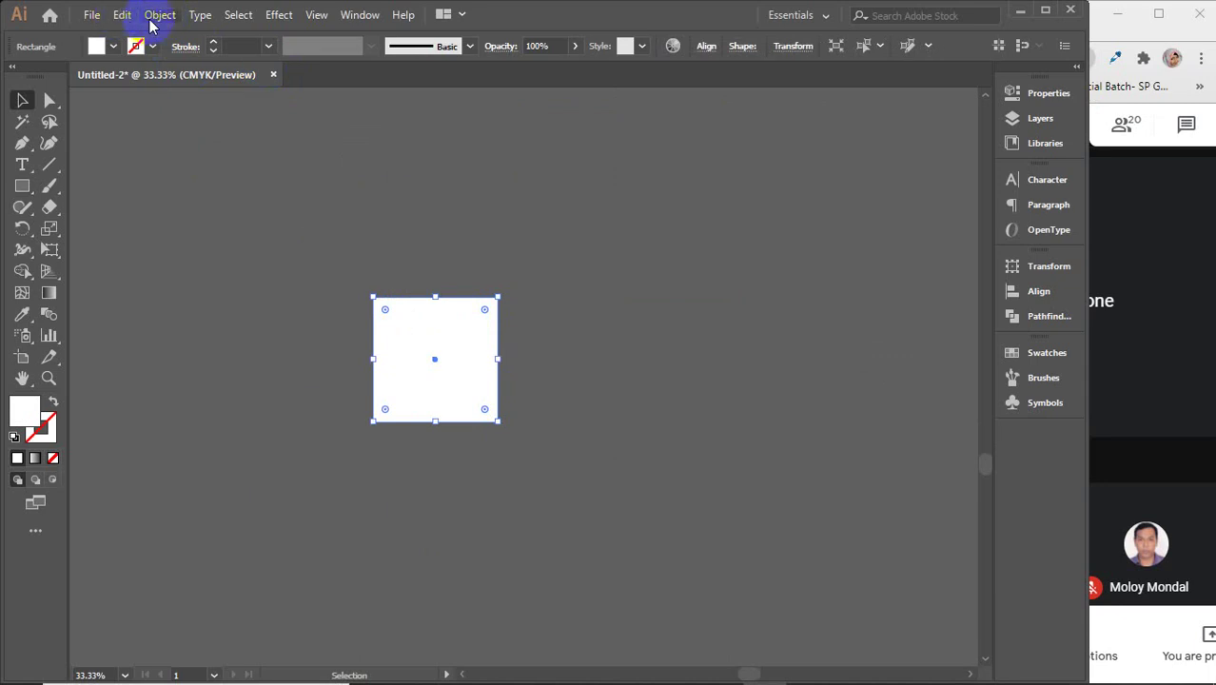
click(435, 353)
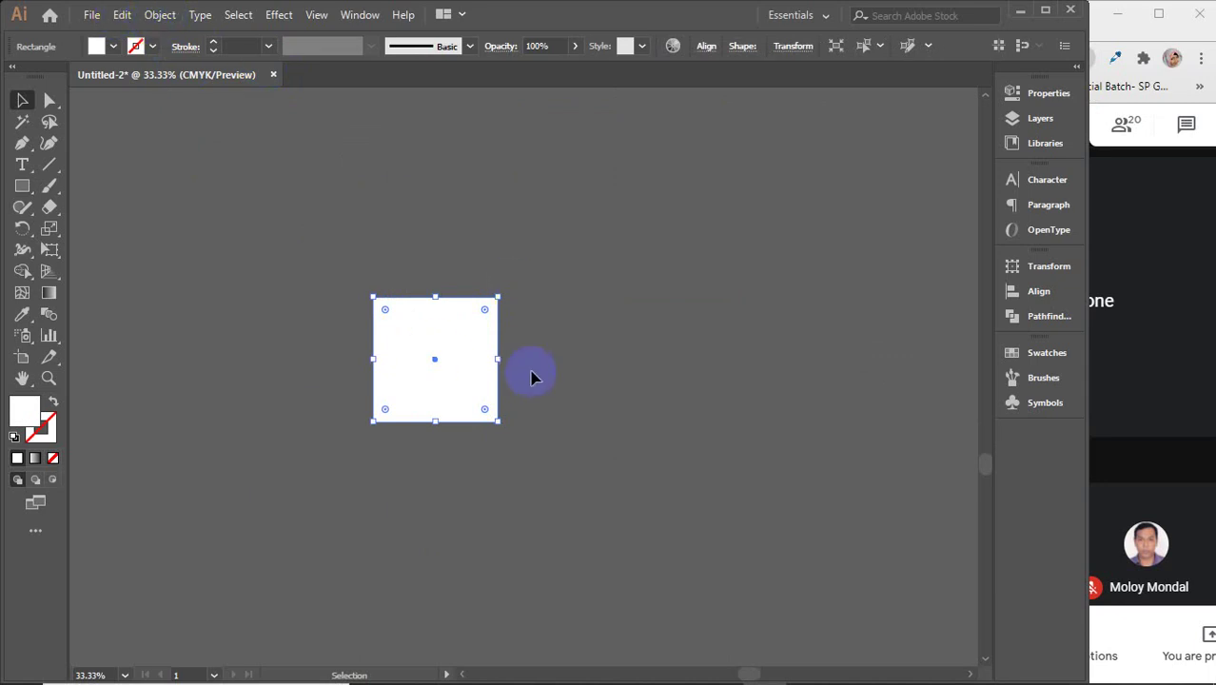
click(380, 384)
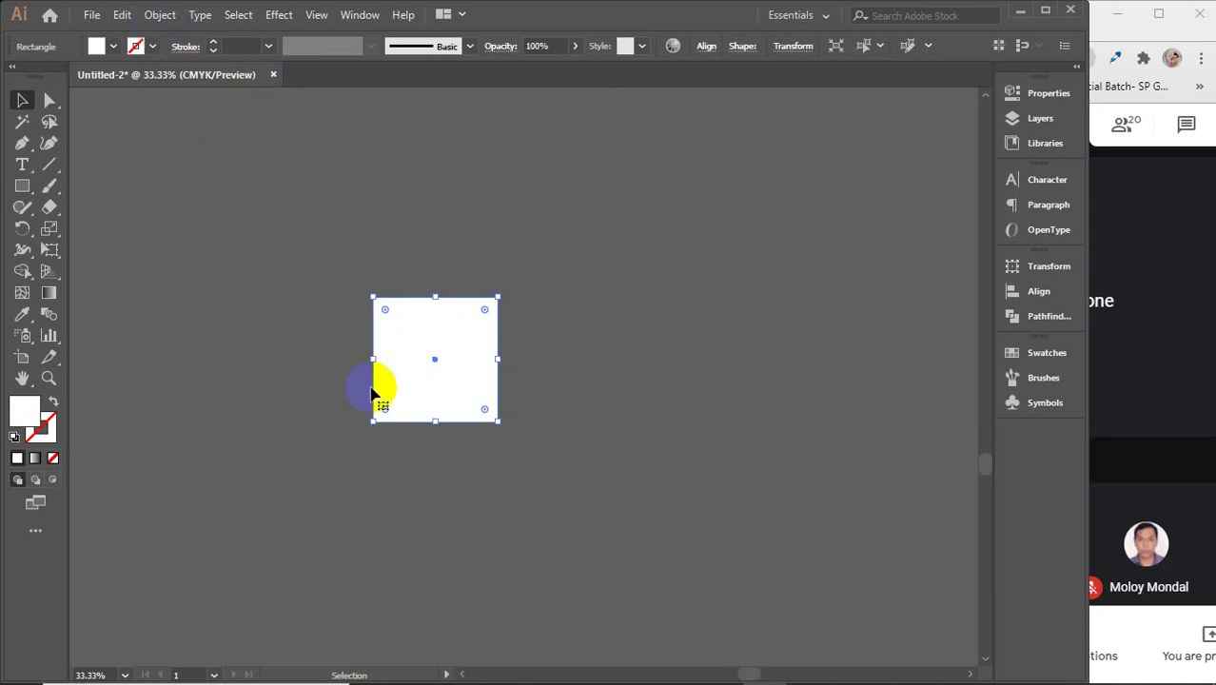
click(158, 15)
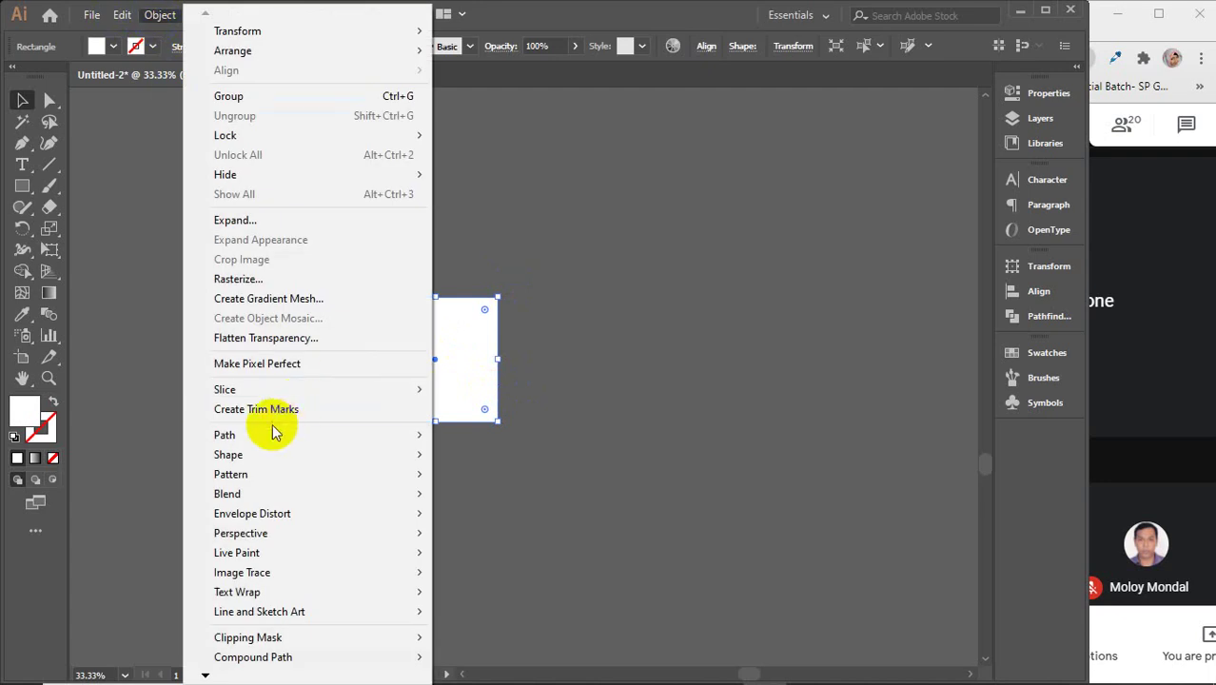
mouse_move(253, 434)
click(466, 500)
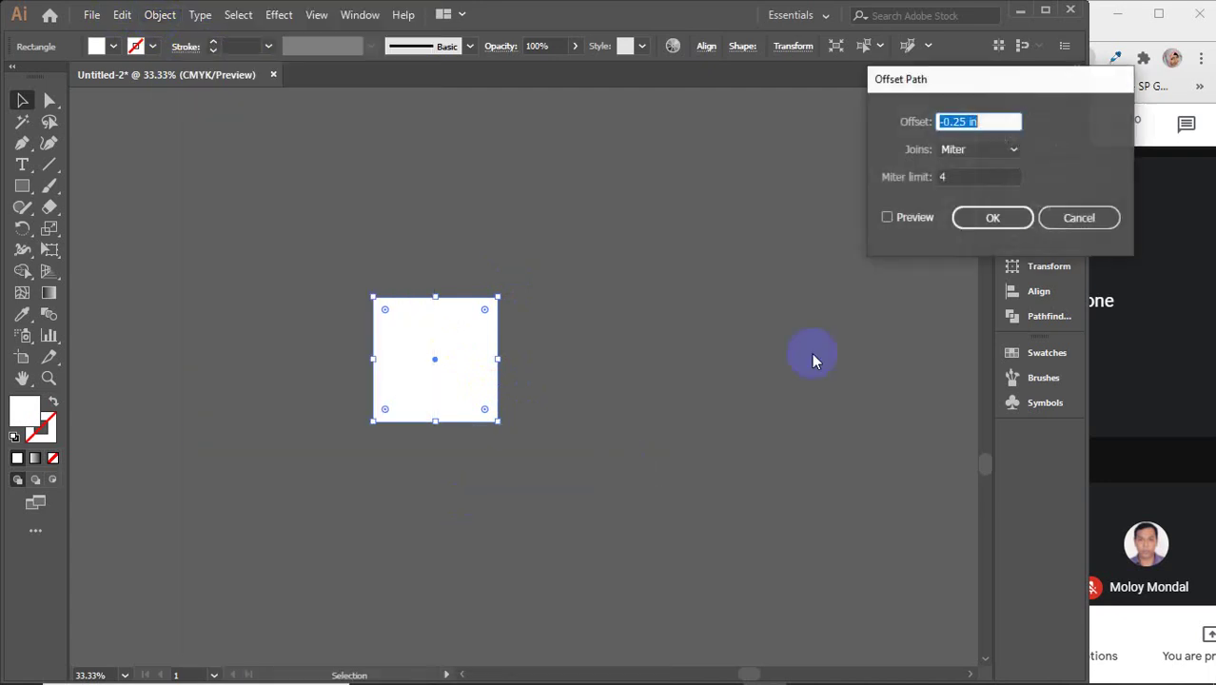
click(962, 121)
click(919, 221)
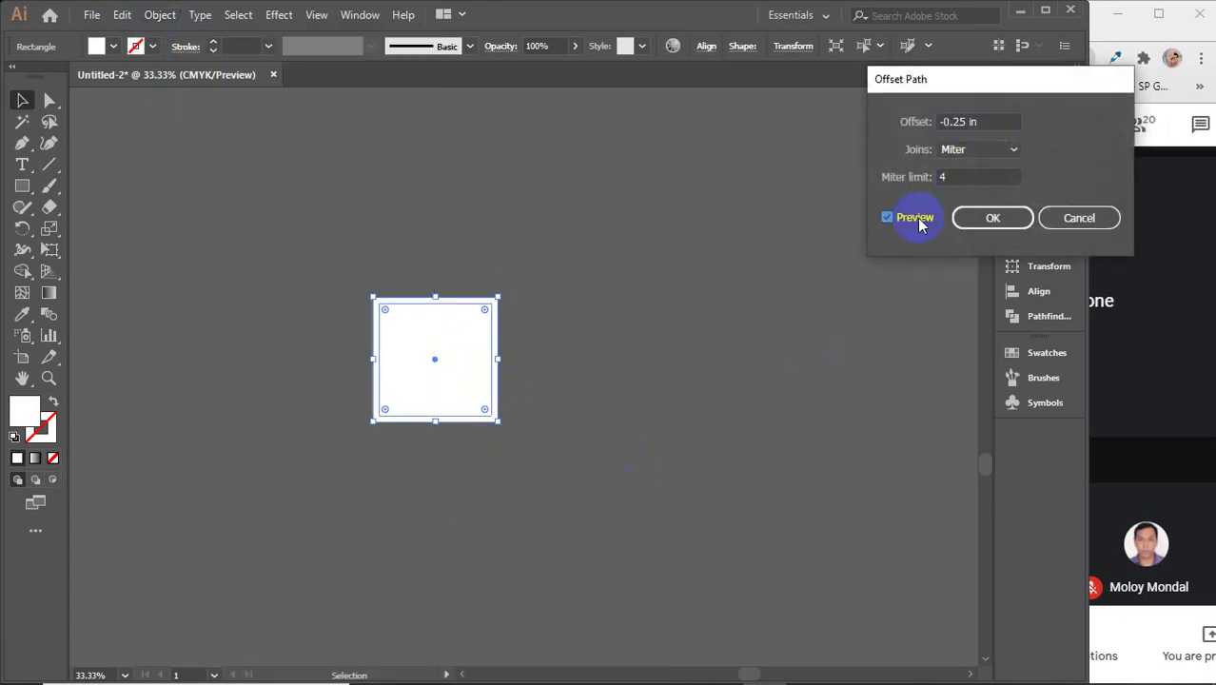
click(919, 221)
click(919, 220)
click(972, 217)
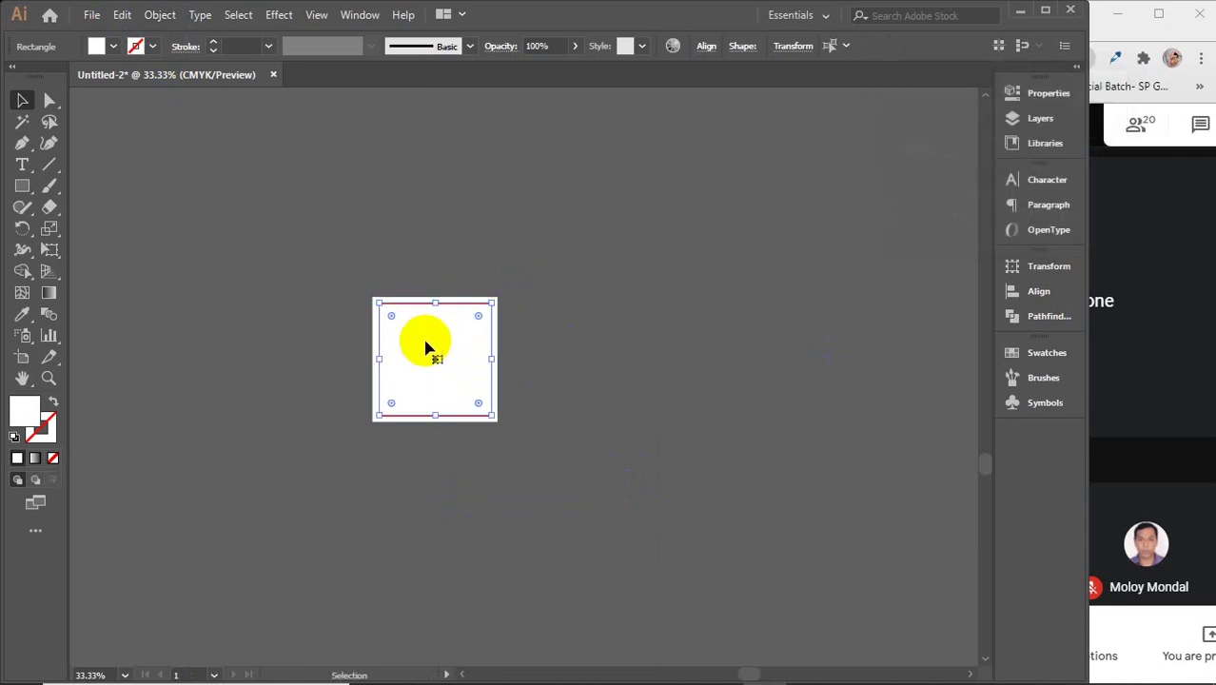
- Group the square with its inner guide and duplicate the group into five adjoining panels forming a cross
click(590, 306)
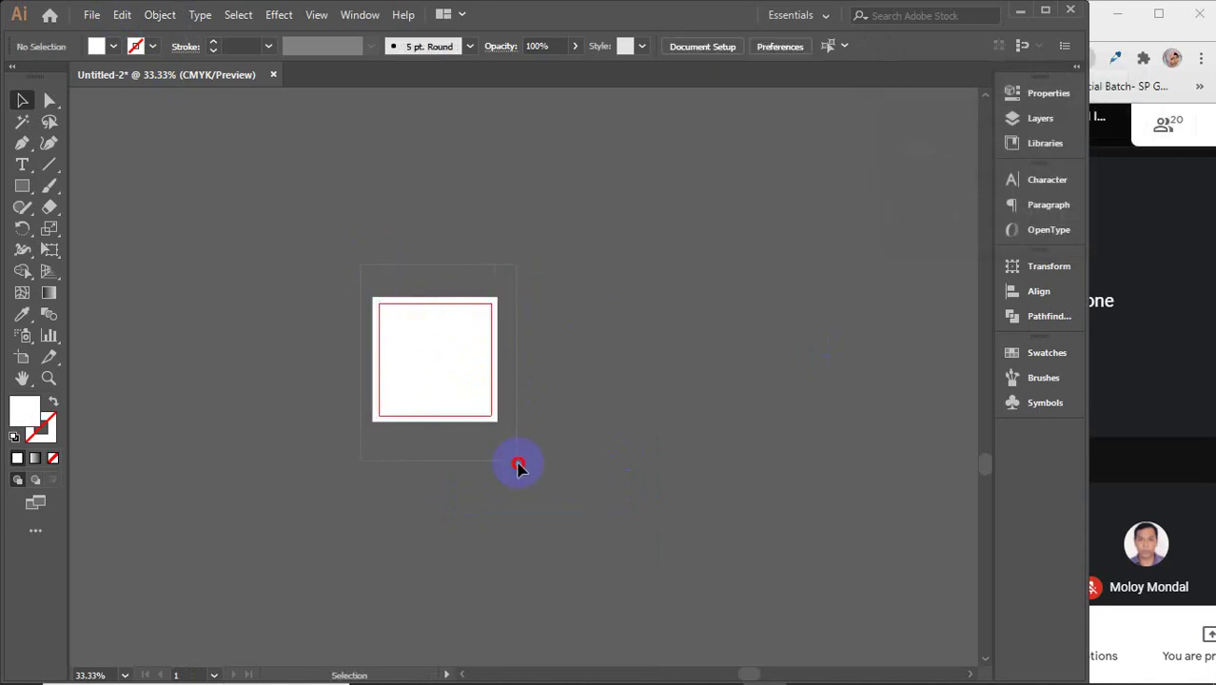
click(487, 411)
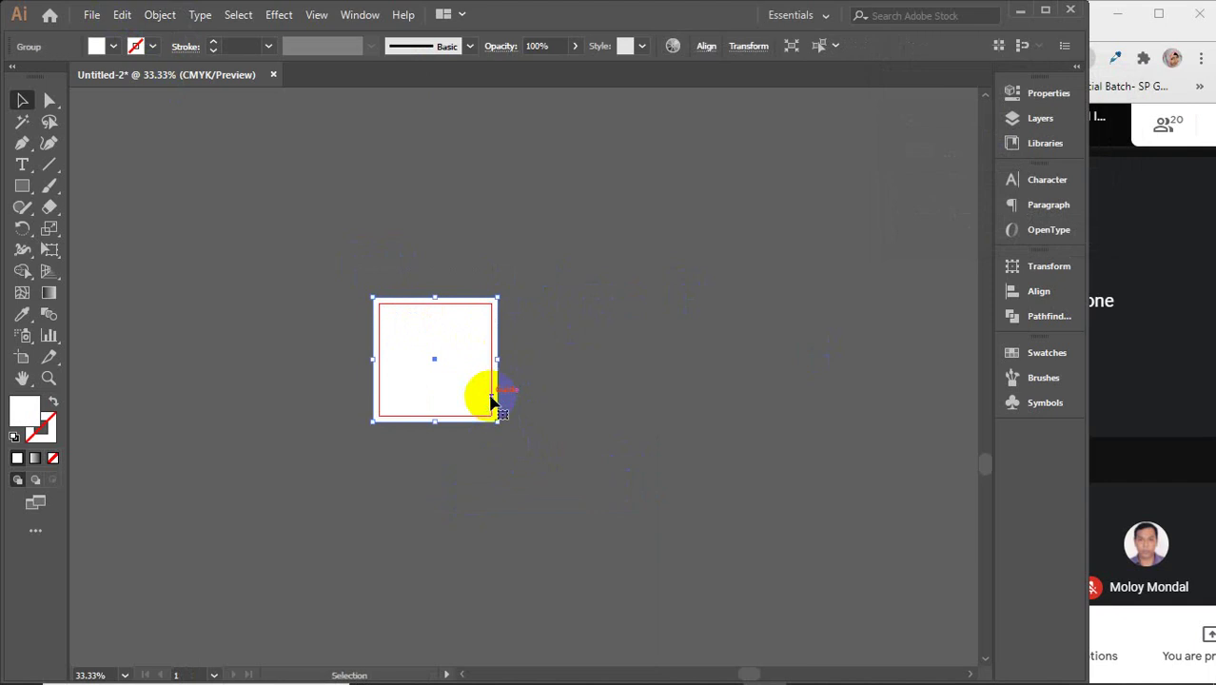
drag(459, 350, 457, 481)
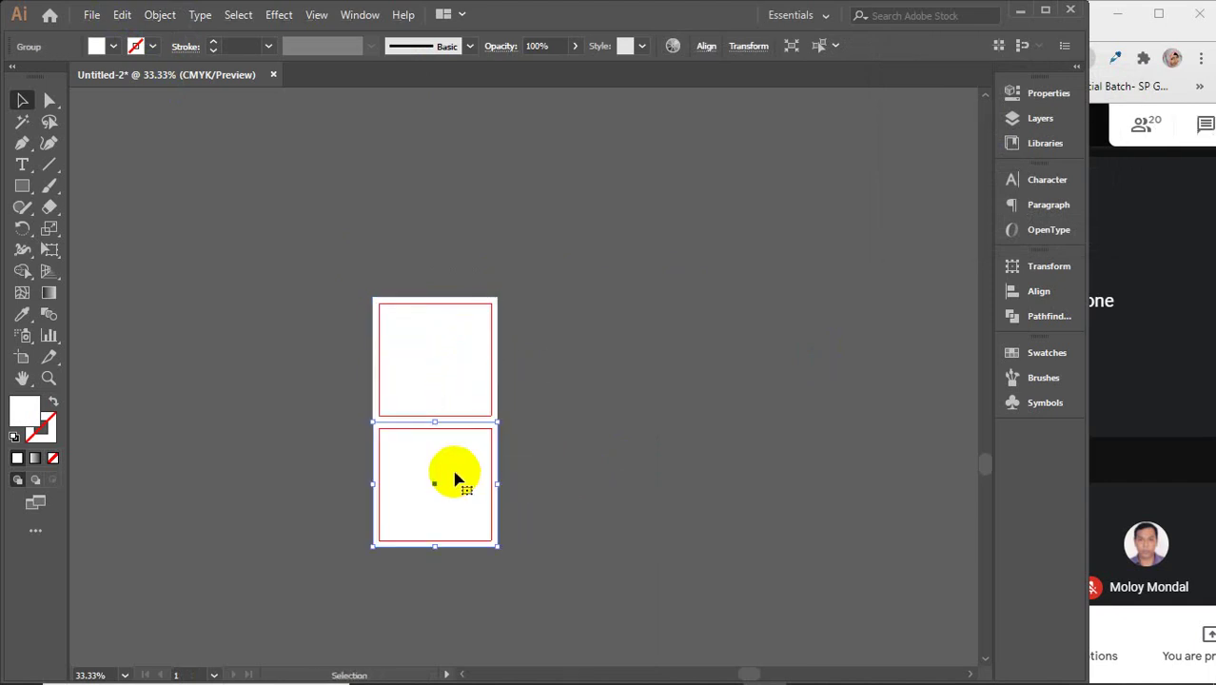
scroll(456, 478, down, 2)
drag(449, 416, 441, 533)
drag(447, 435, 284, 436)
click(692, 347)
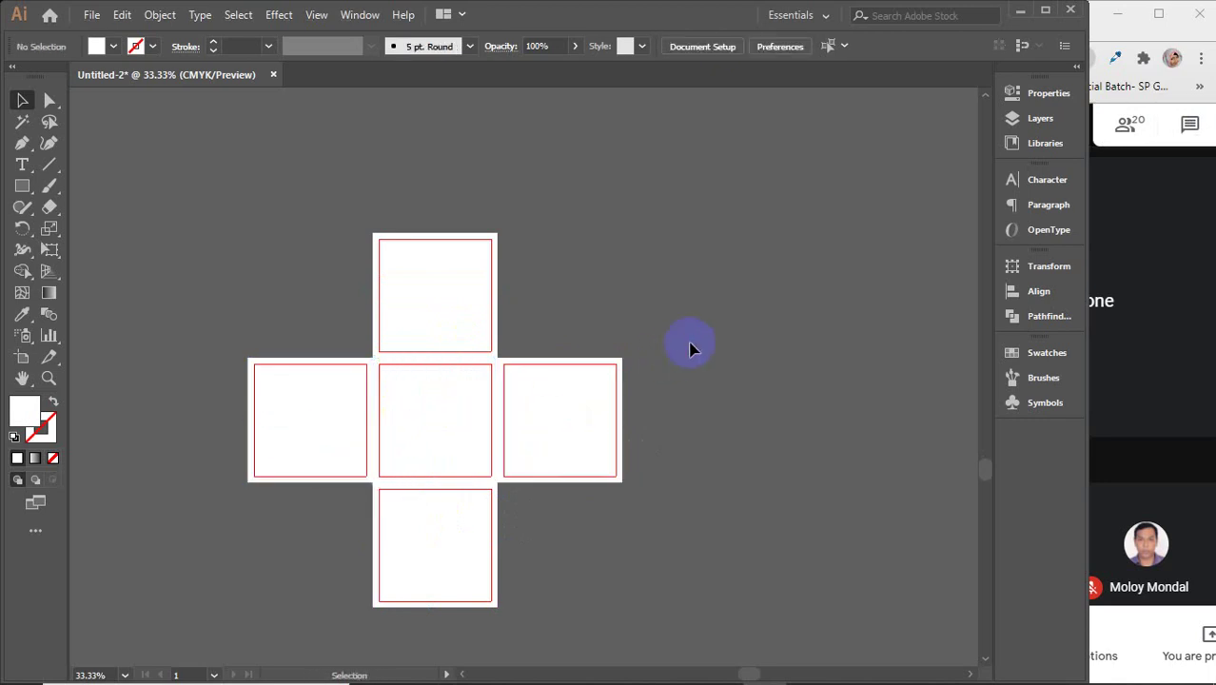
- Cut all five panels of the cross and paste them in front at the same place
drag(326, 330, 656, 591)
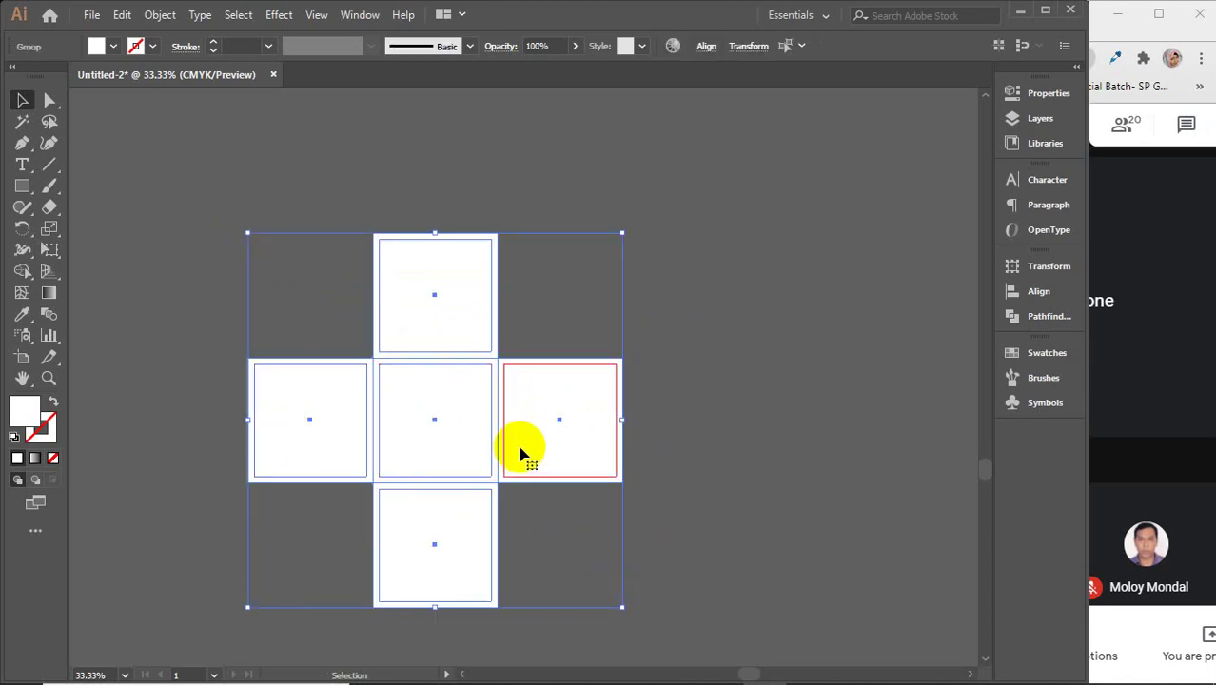
scroll(518, 452, down, 1)
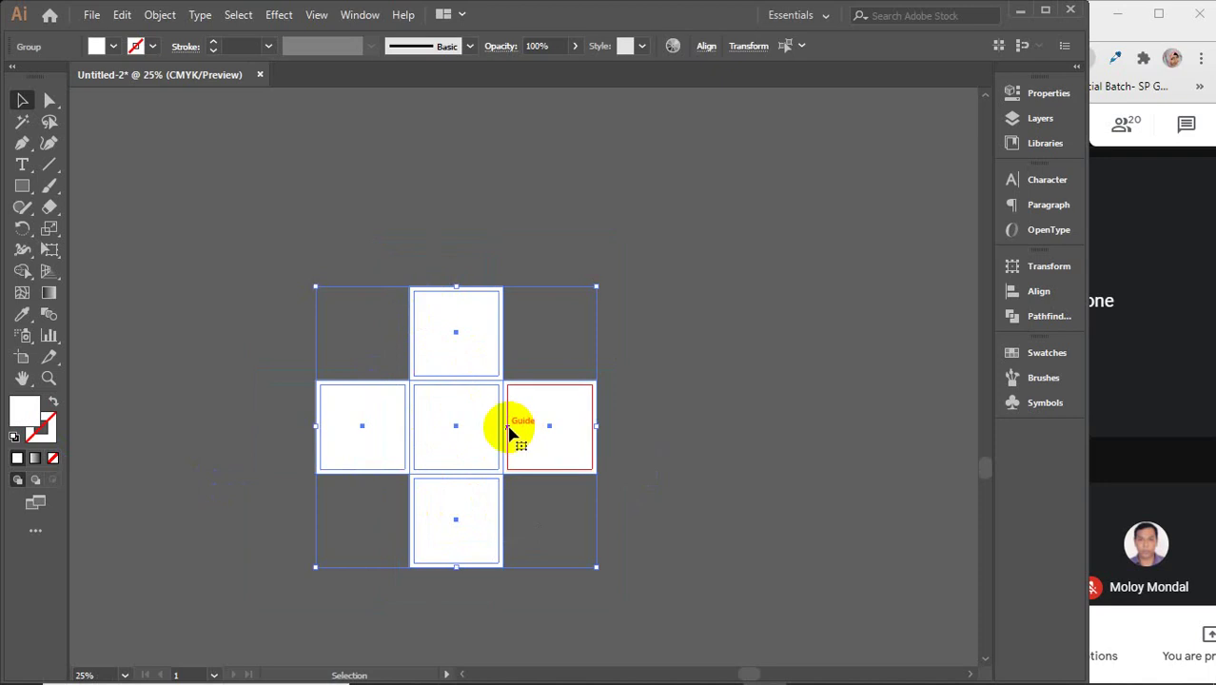
key(ctrl)
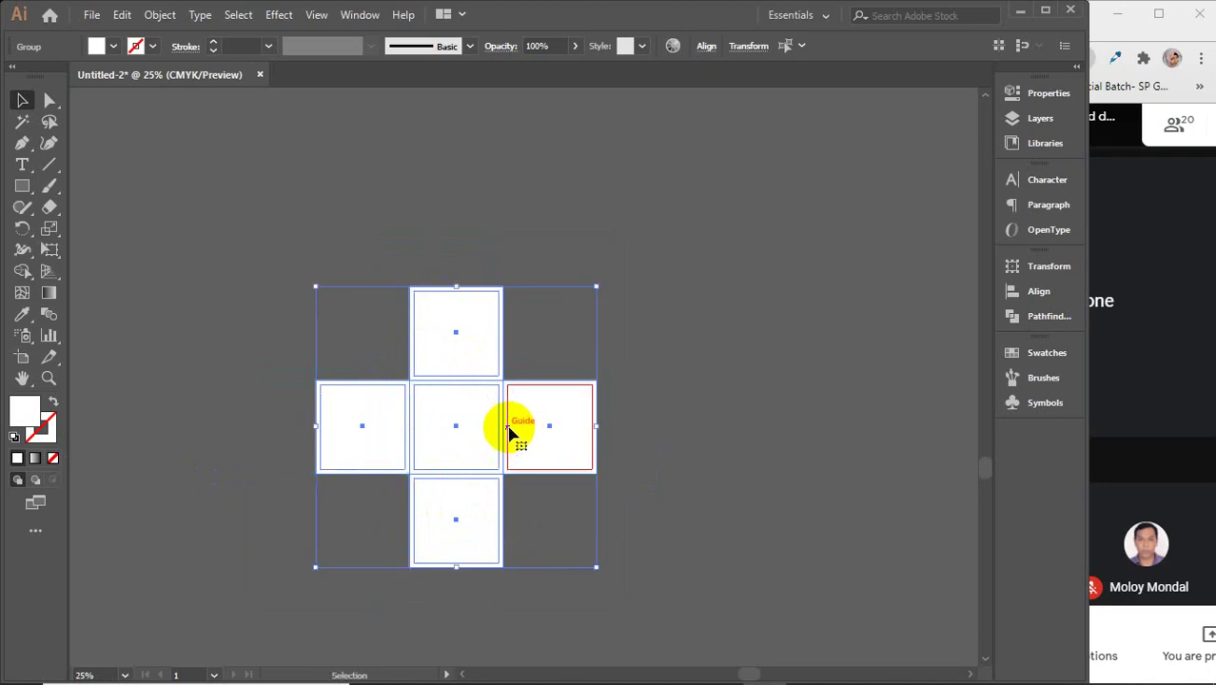
key(ctrl+x)
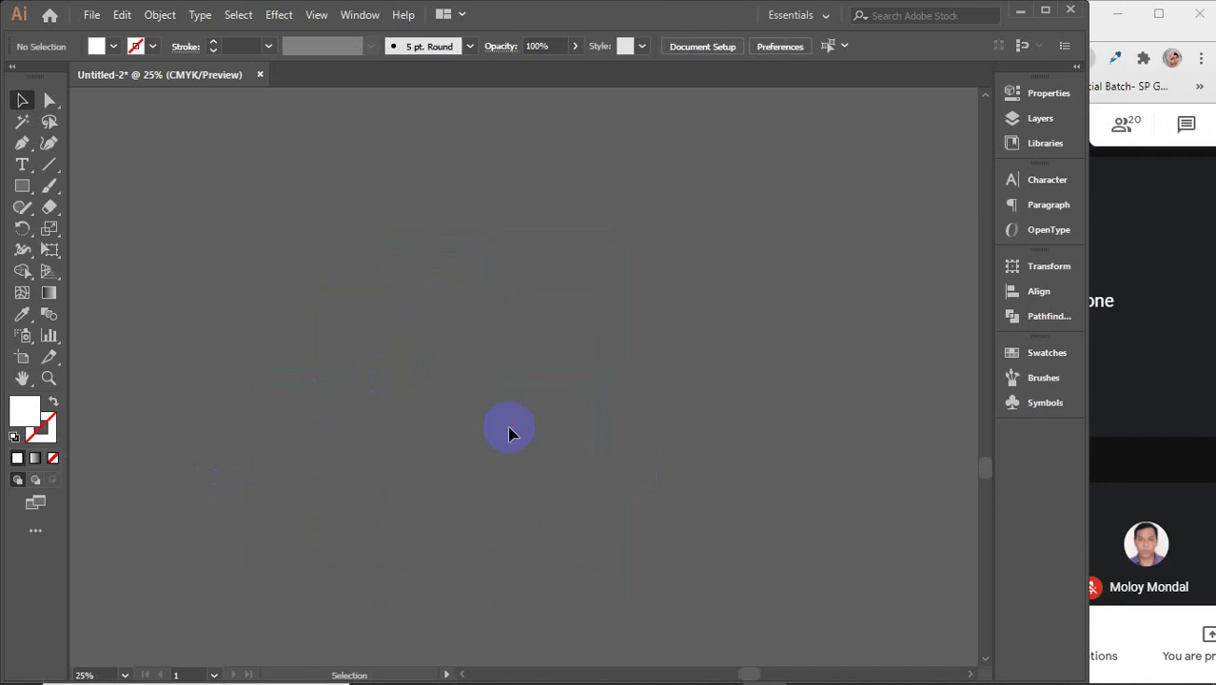
key(ctrl+f)
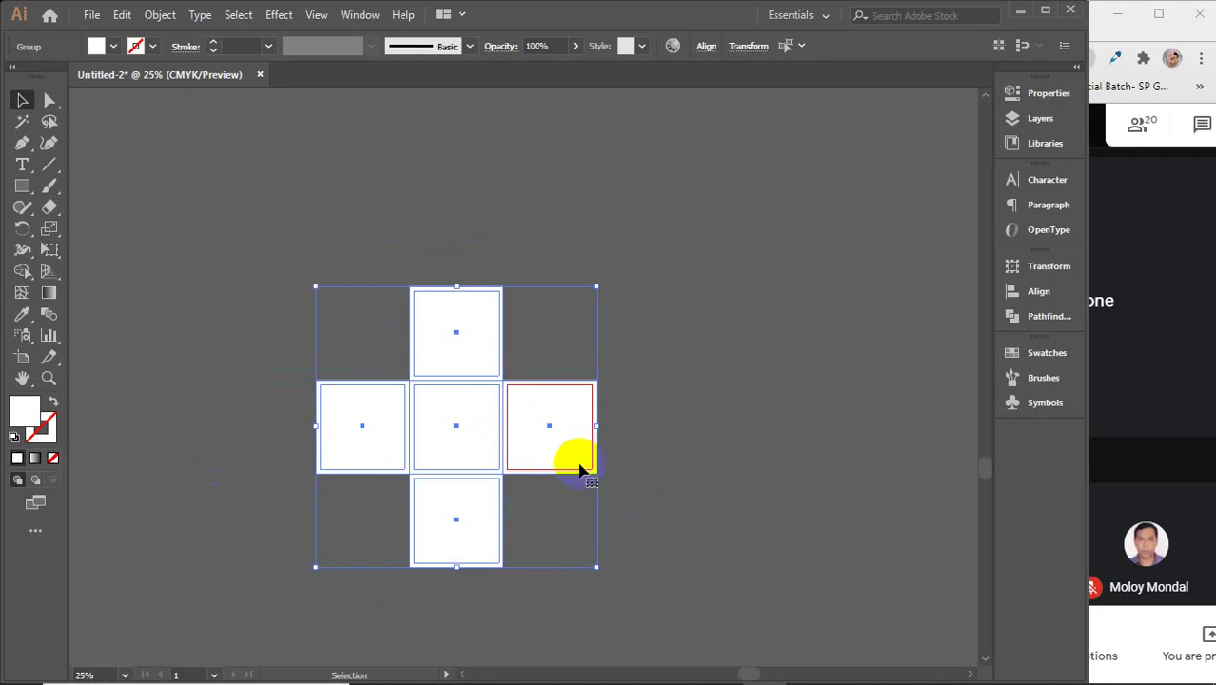
- Ungroup the five cross panels and select the inner guide of the upper panel
right_click(426, 330)
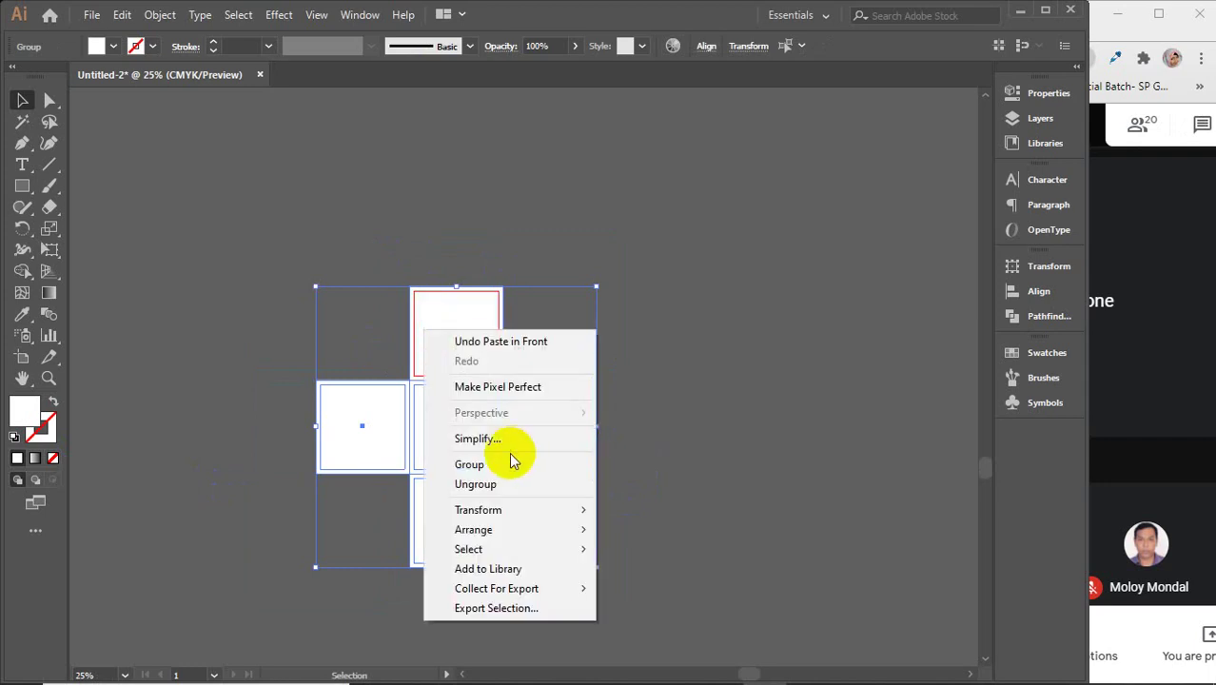
click(481, 487)
click(669, 412)
click(468, 347)
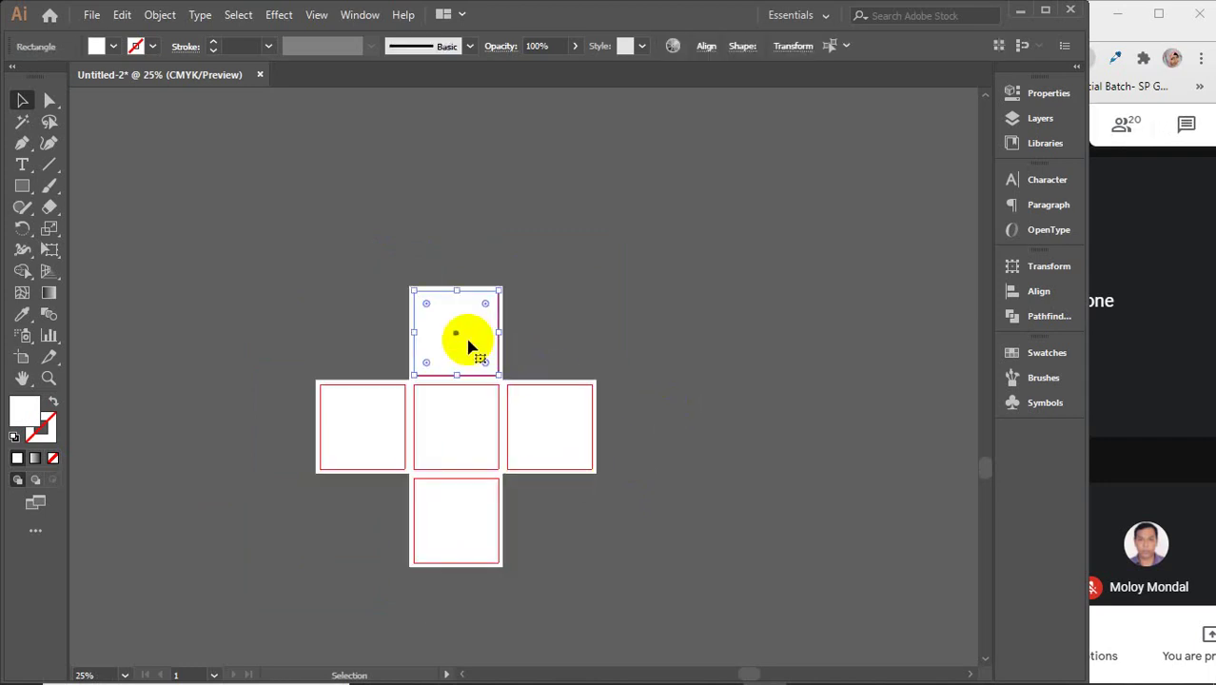
- Delete the inner guides from all panels of the cross, leaving only the plain squares
key(Delete)
click(554, 421)
key(Delete)
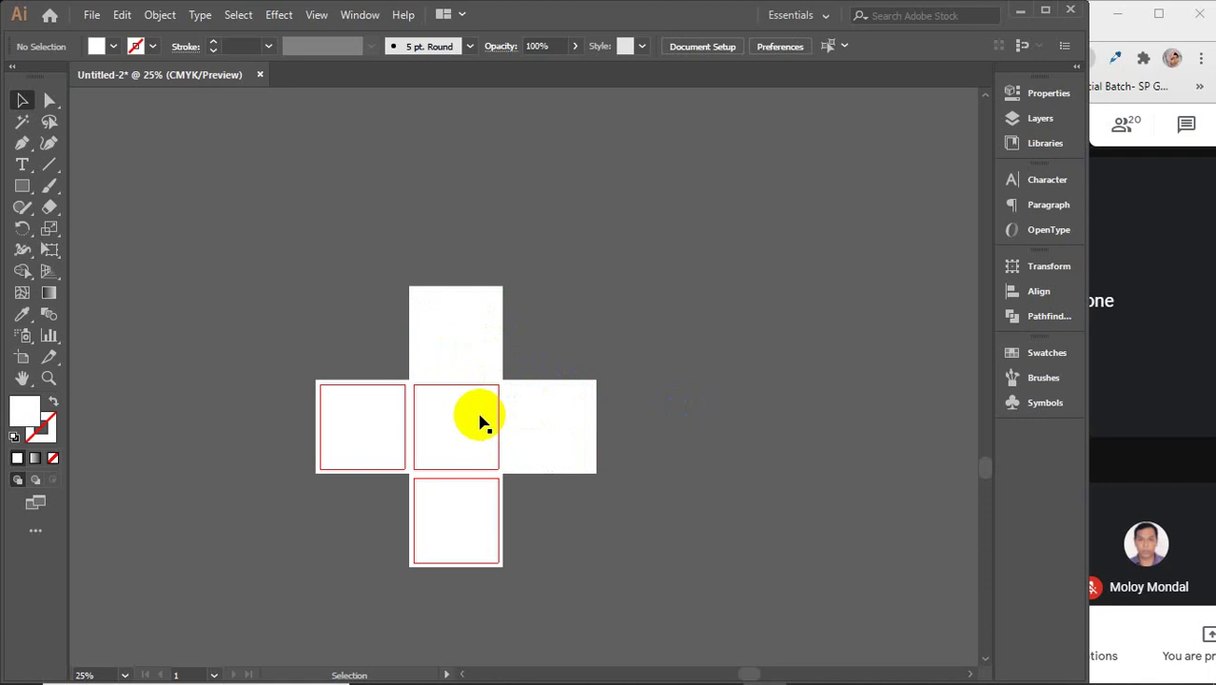
click(380, 425)
key(Delete)
click(437, 514)
key(Delete)
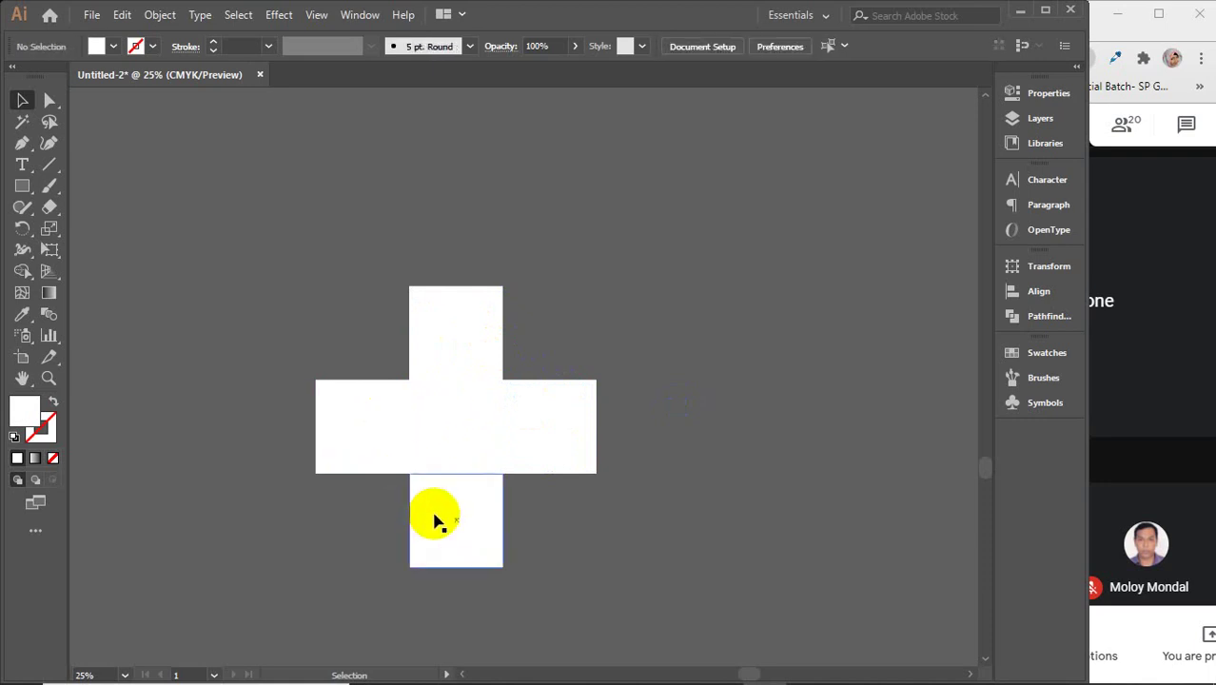
- Merge the five squares into a single cross shape with the Shape Builder
drag(302, 283, 599, 571)
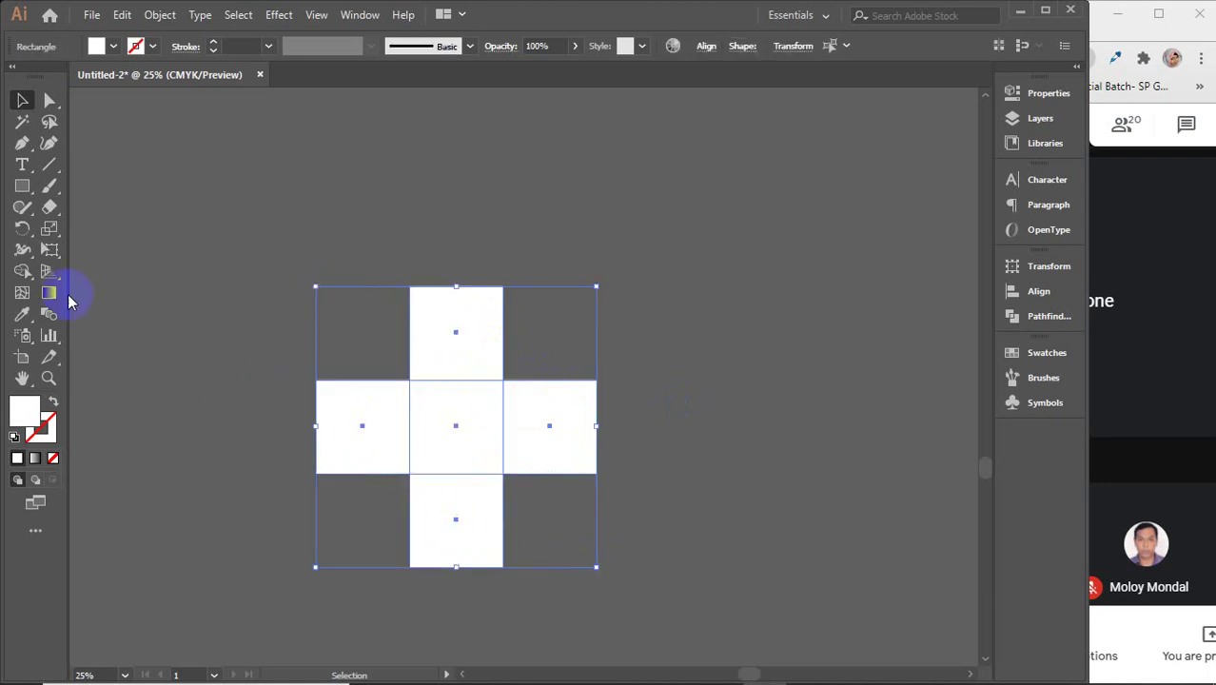
click(24, 271)
mouse_move(466, 354)
mouse_down()
mouse_move(414, 409)
mouse_move(380, 414)
mouse_move(453, 471)
mouse_move(452, 517)
mouse_move(520, 449)
mouse_move(563, 449)
mouse_up()
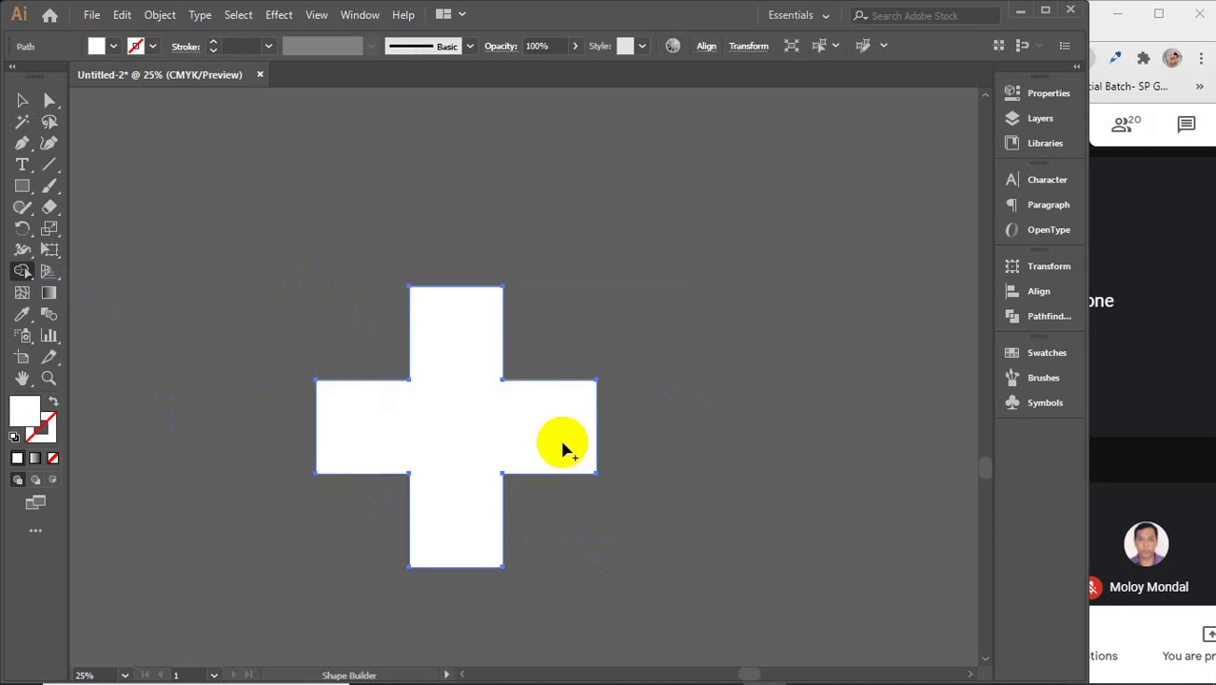
key(v)
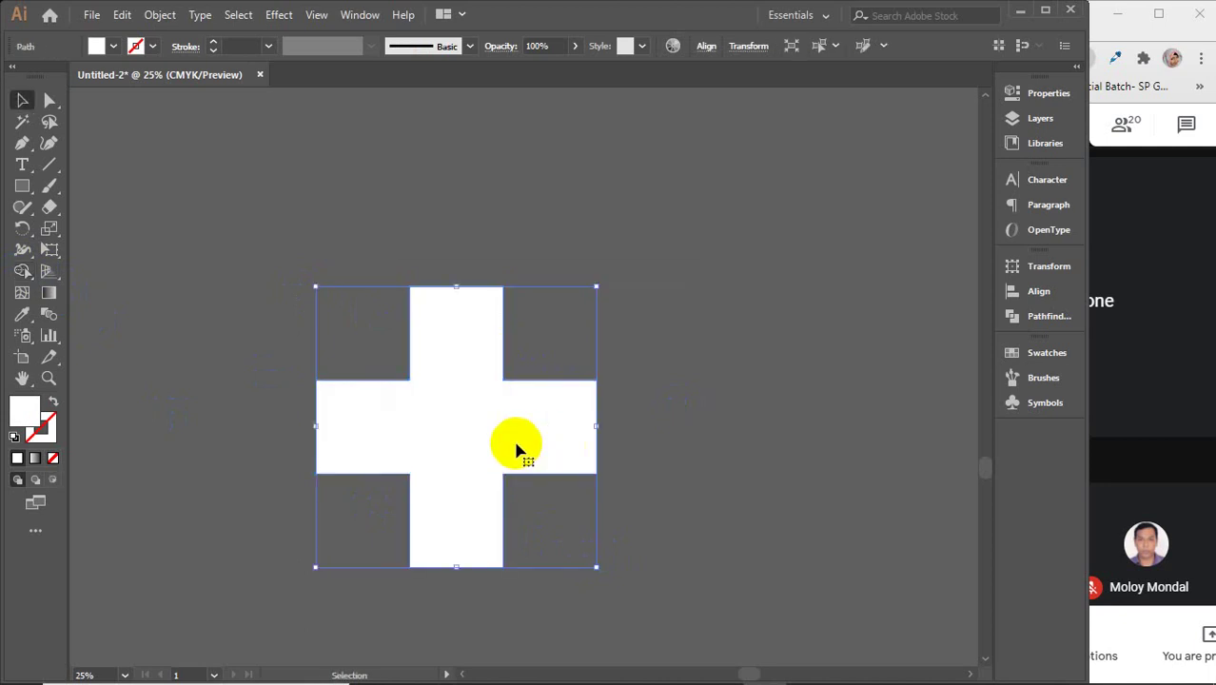
- Offset the merged cross's path outward by 0.125 in with miter joins and a miter limit of 4
click(159, 16)
mouse_move(271, 435)
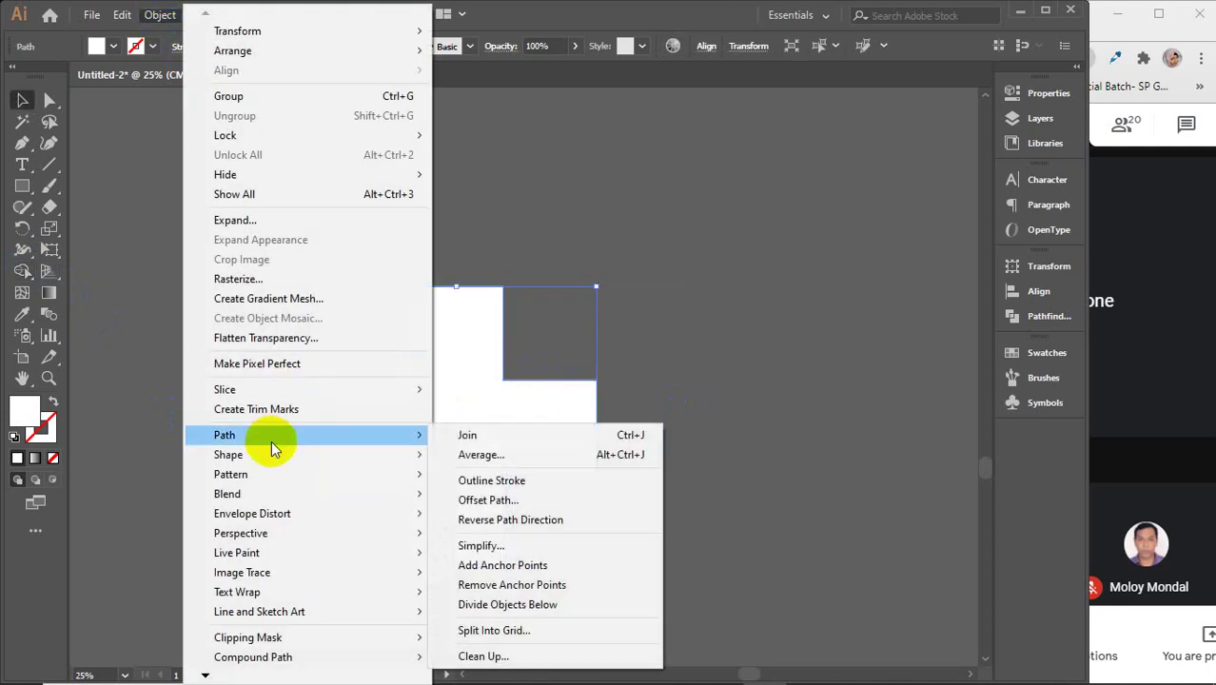
click(507, 498)
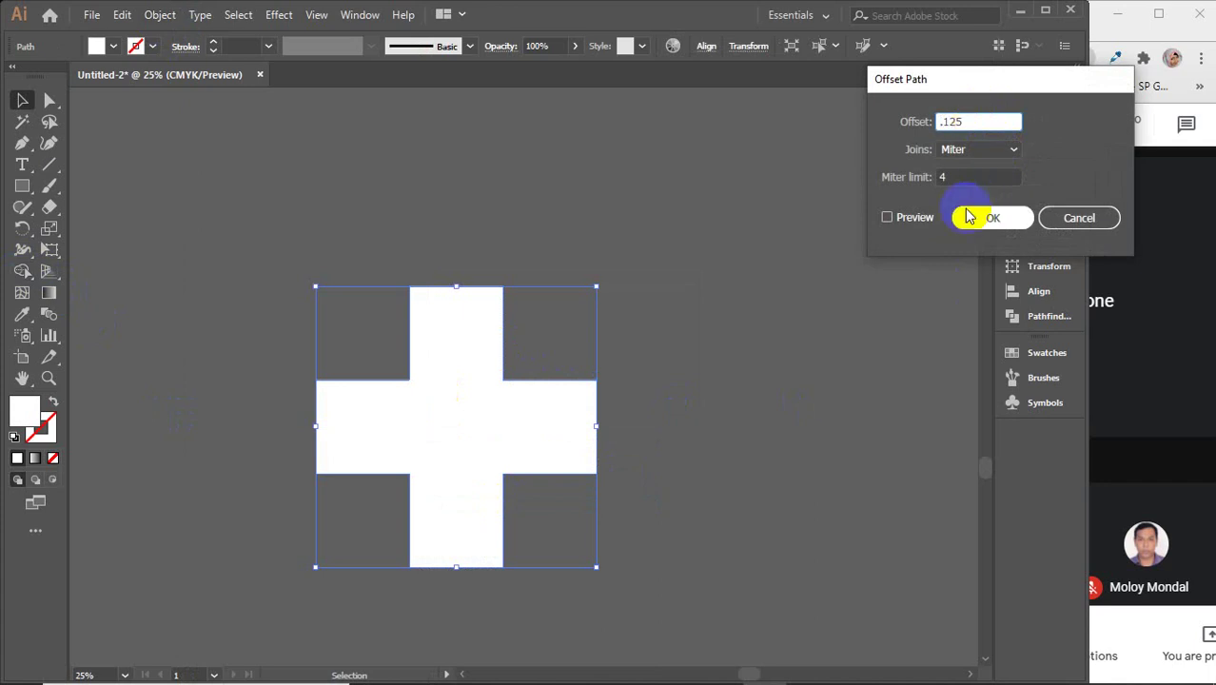
click(908, 218)
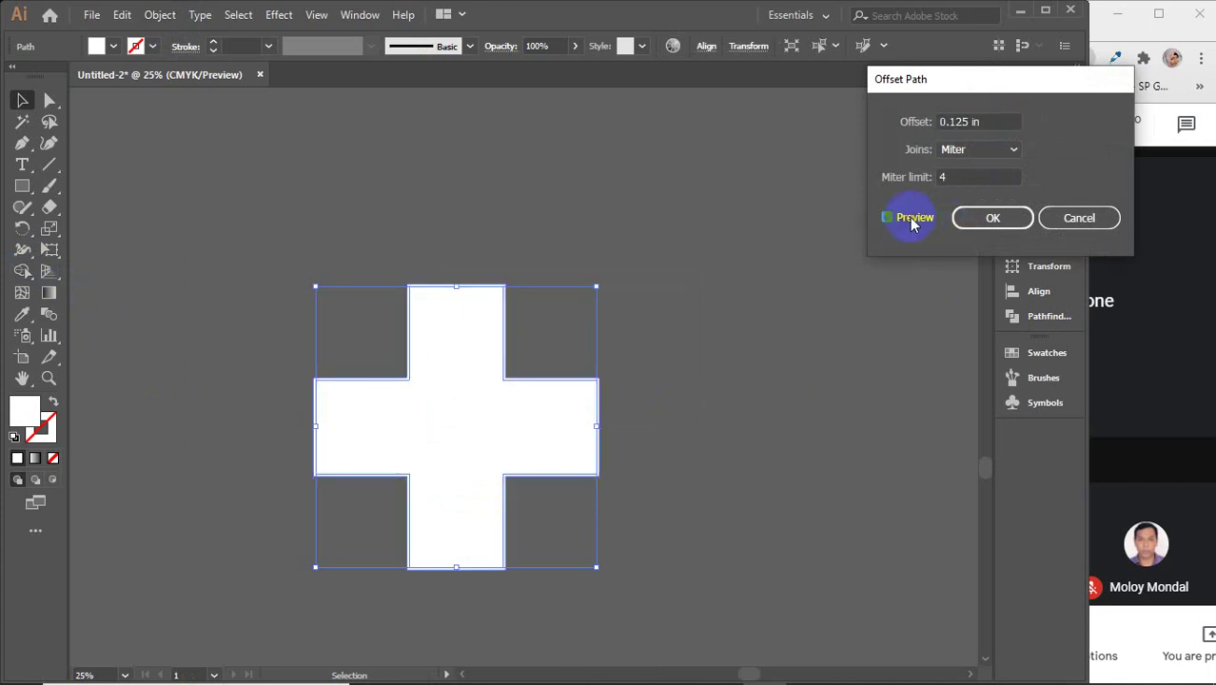
click(1001, 219)
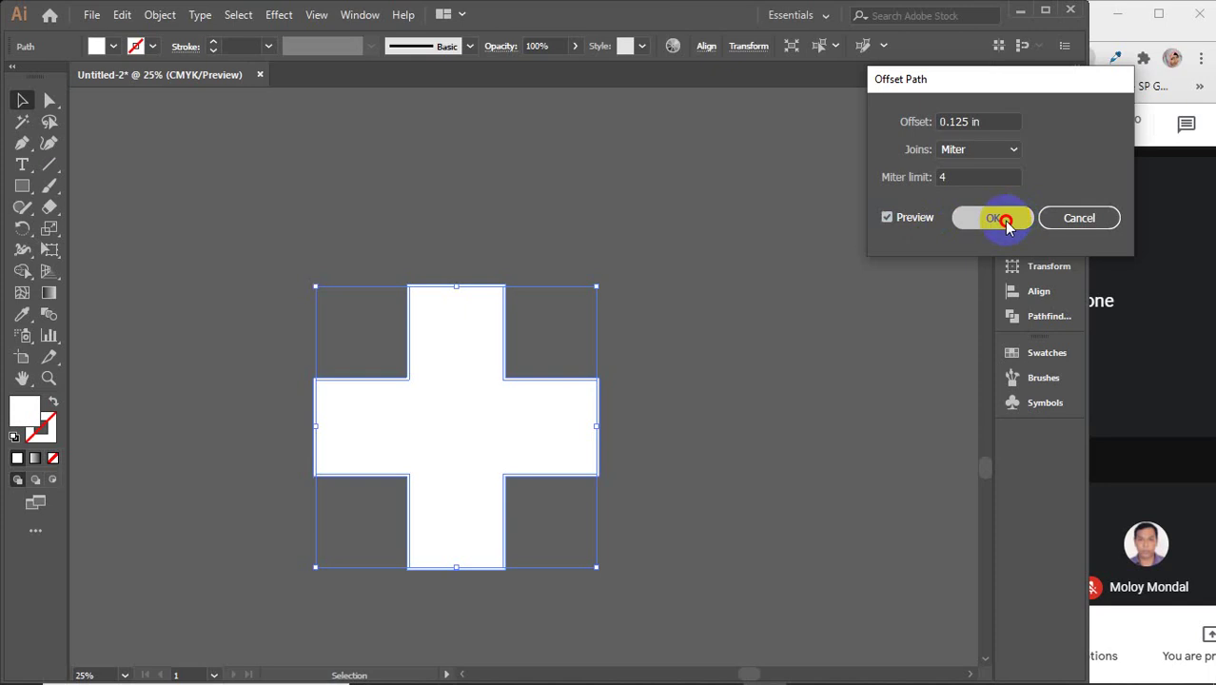
- Fill the offset cross with yellow and delete the white cross lying on it
click(96, 45)
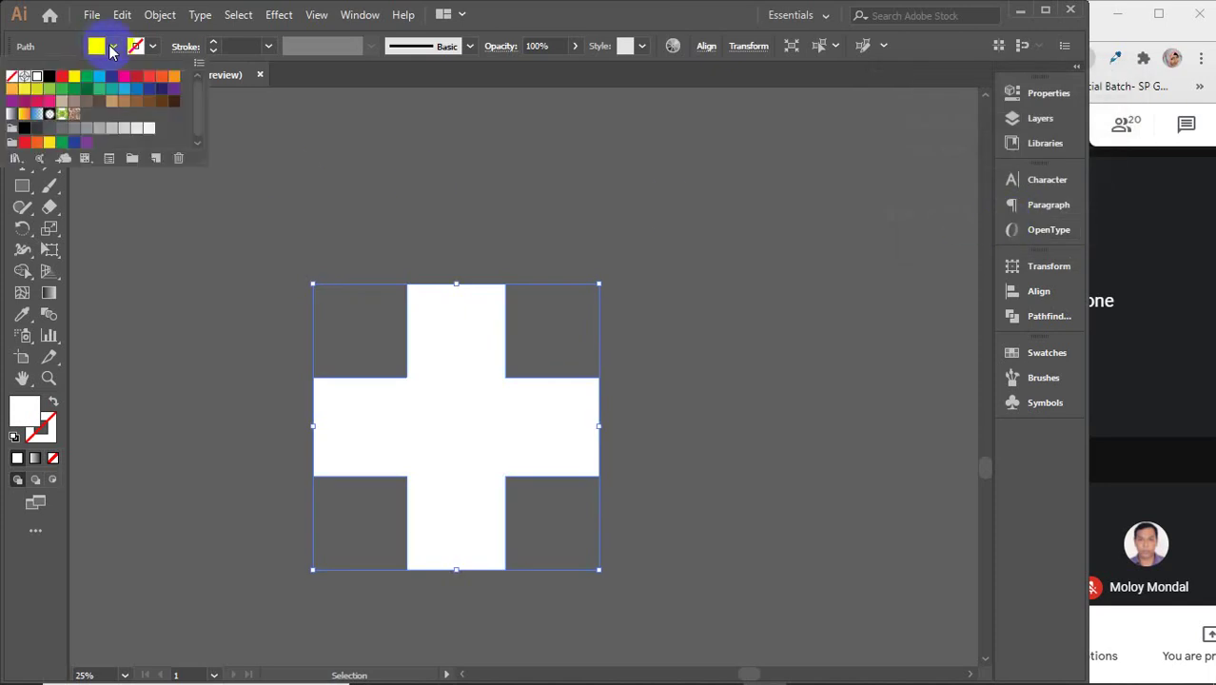
click(76, 76)
click(720, 315)
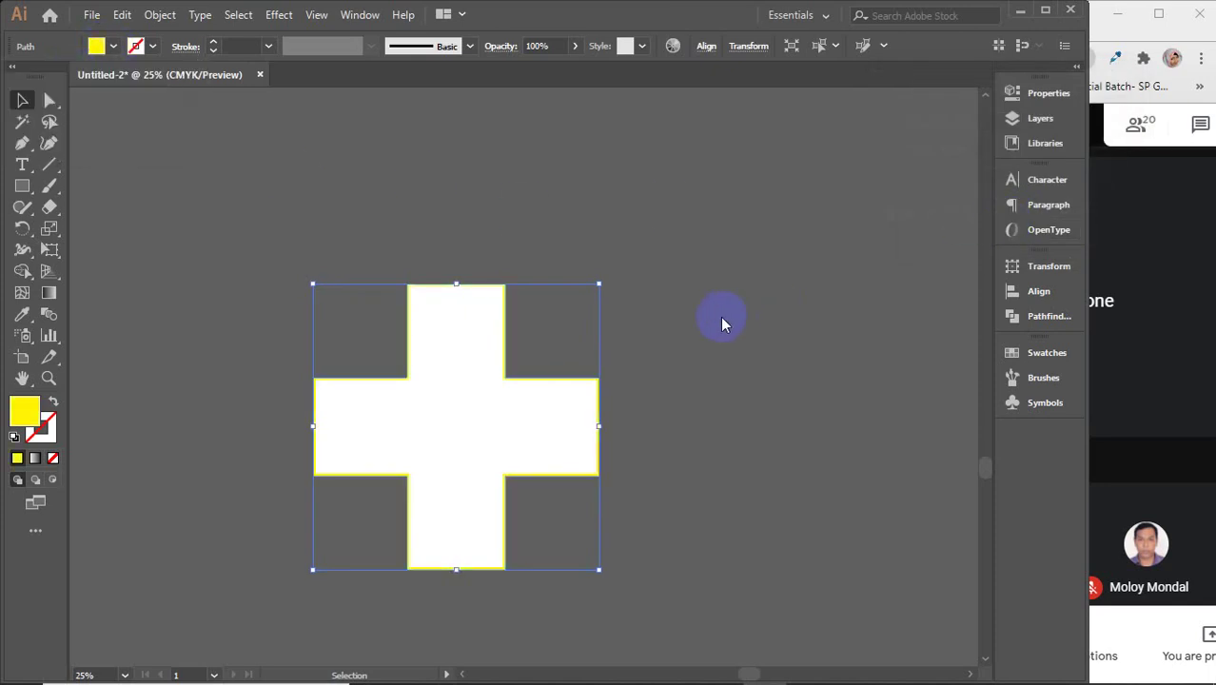
click(440, 445)
key(Delete)
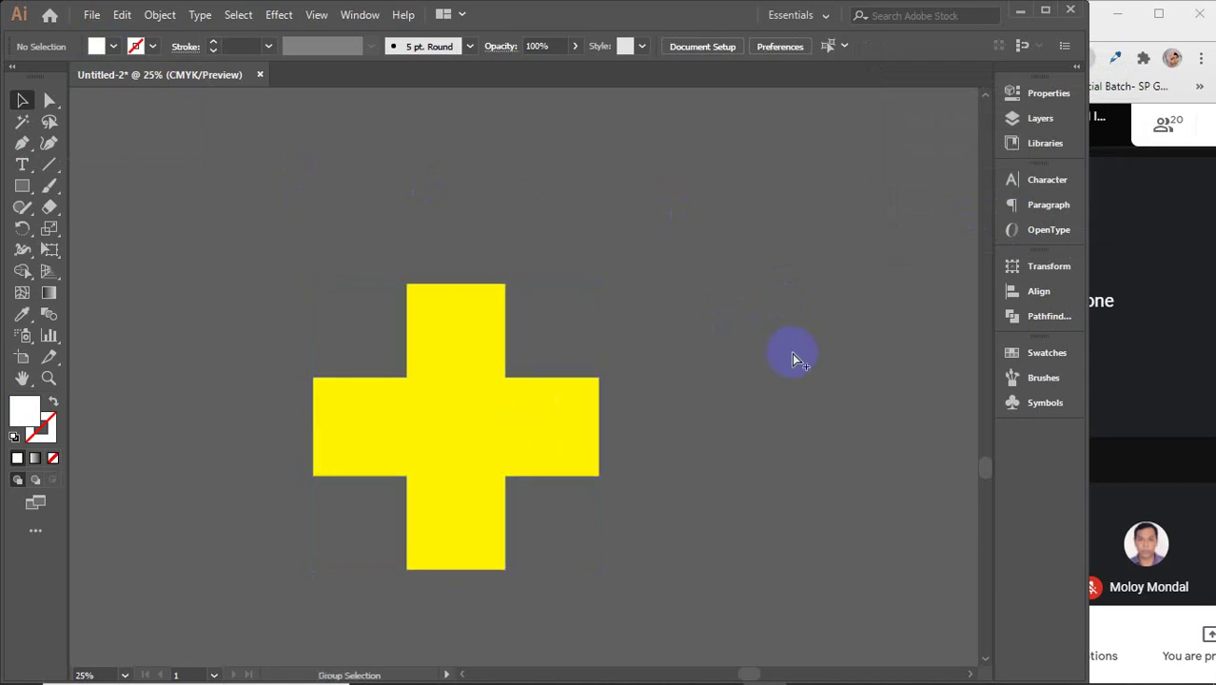
- Show the hidden panels with their guides and bring them in front of the yellow cross
key(ctrl+alt+3)
key(v)
right_click(561, 412)
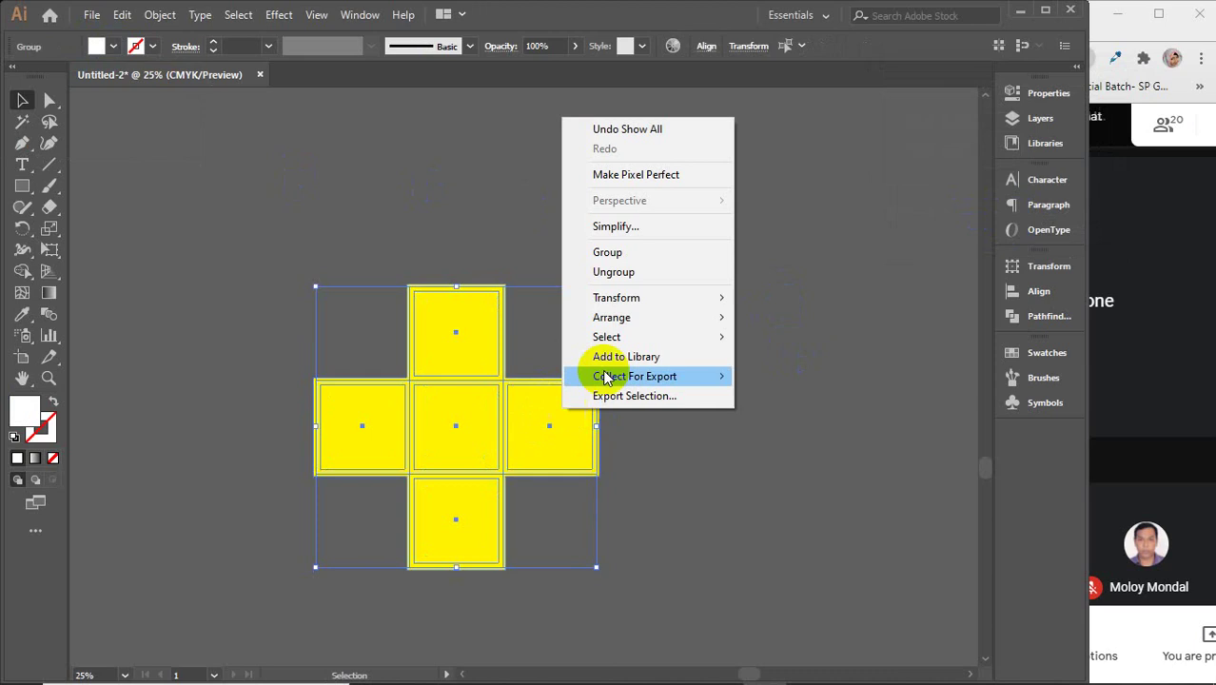
mouse_move(614, 317)
click(765, 324)
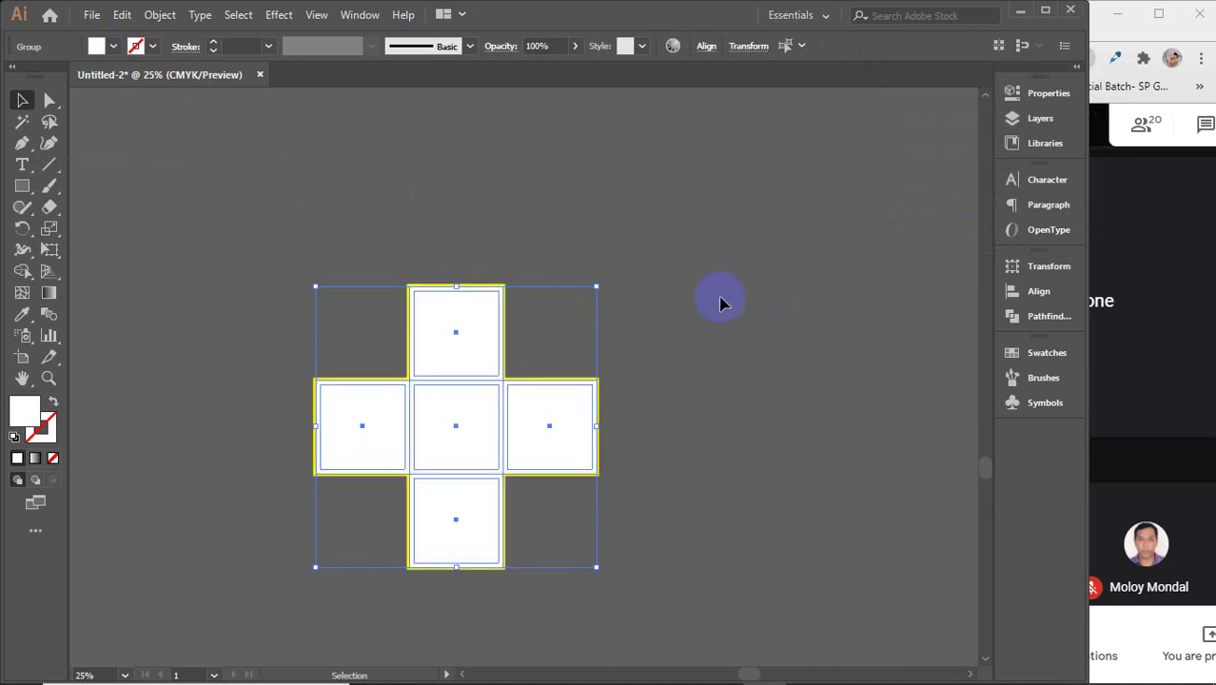
click(722, 299)
- Duplicate the complete cross template and place the copy beside the original
scroll(535, 371, up, 1)
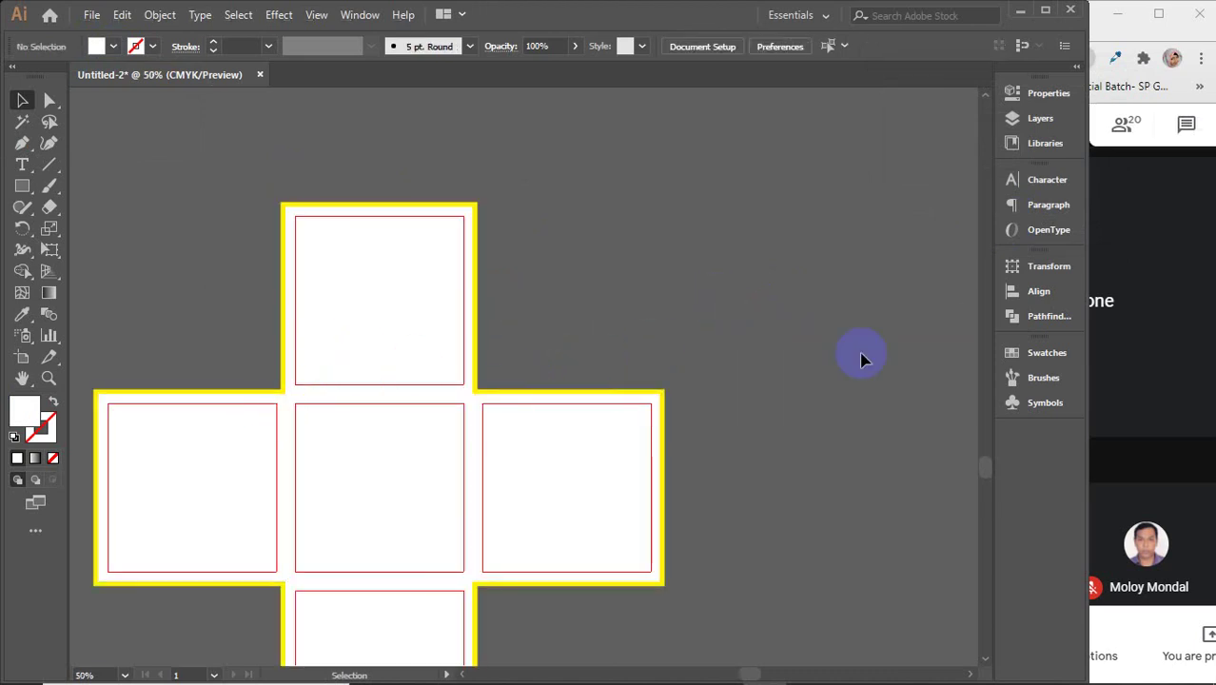
scroll(612, 329, down, 2)
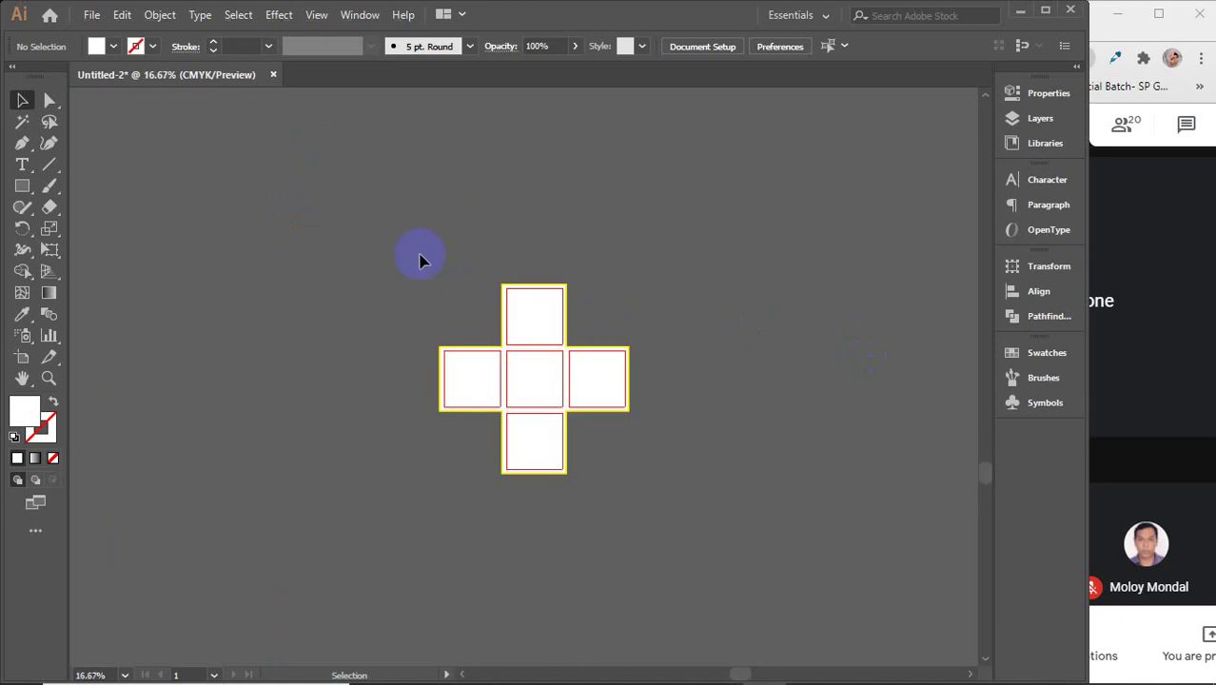
drag(422, 261, 624, 476)
drag(524, 401, 728, 412)
drag(673, 474, 584, 485)
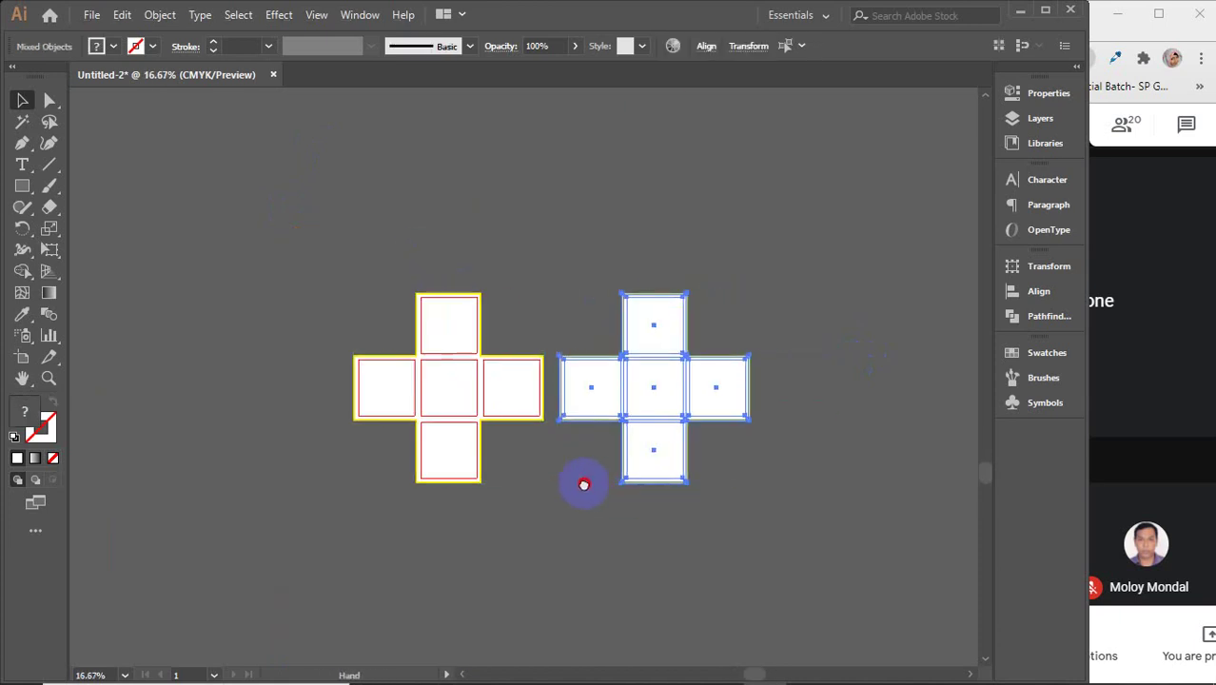
click(476, 227)
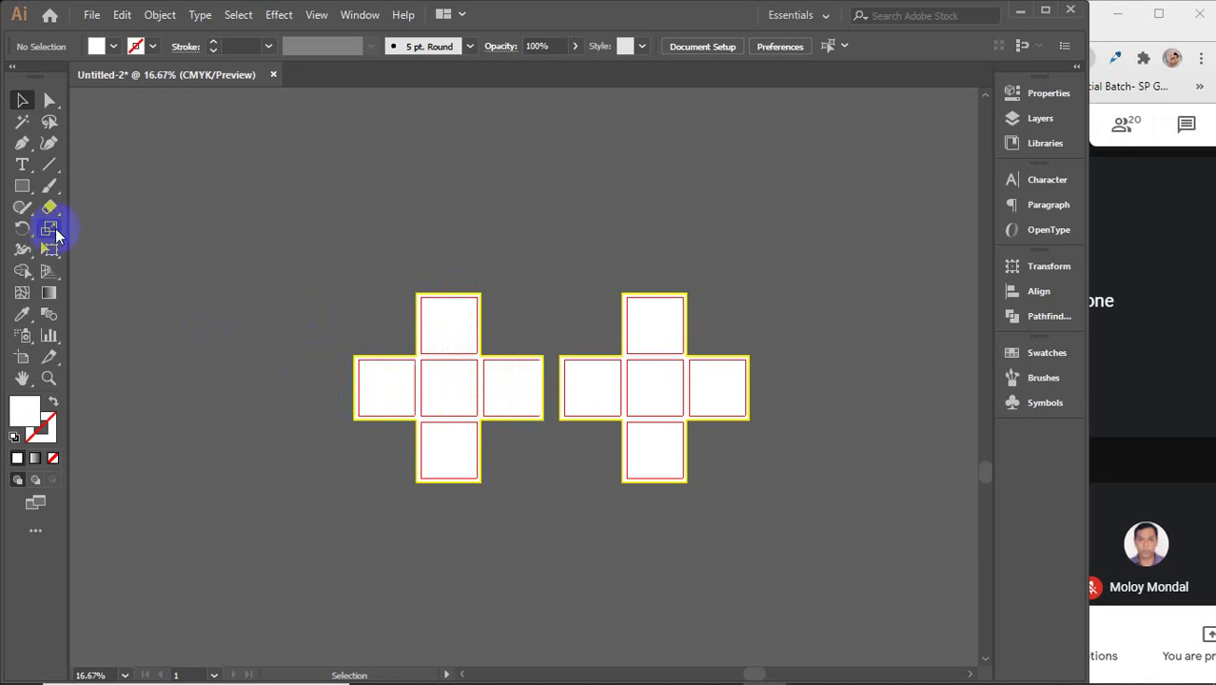
- Add the text "1" above the original cross and enlarge it
click(21, 167)
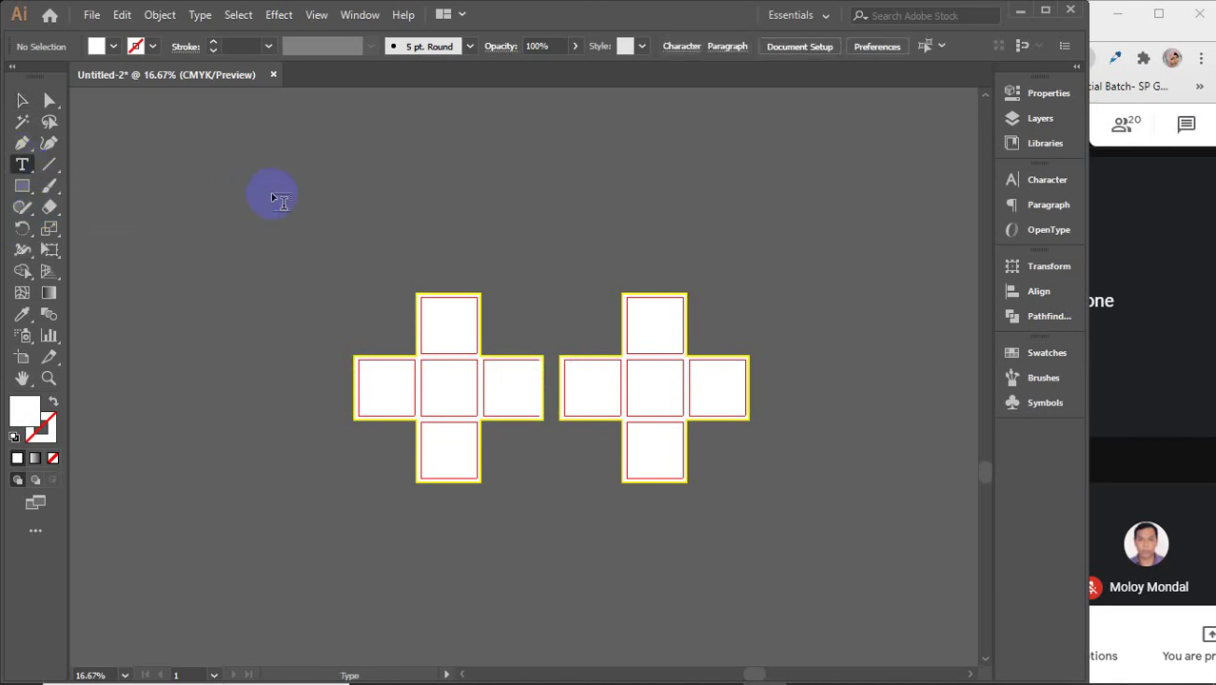
click(308, 230)
key(BackSpace)
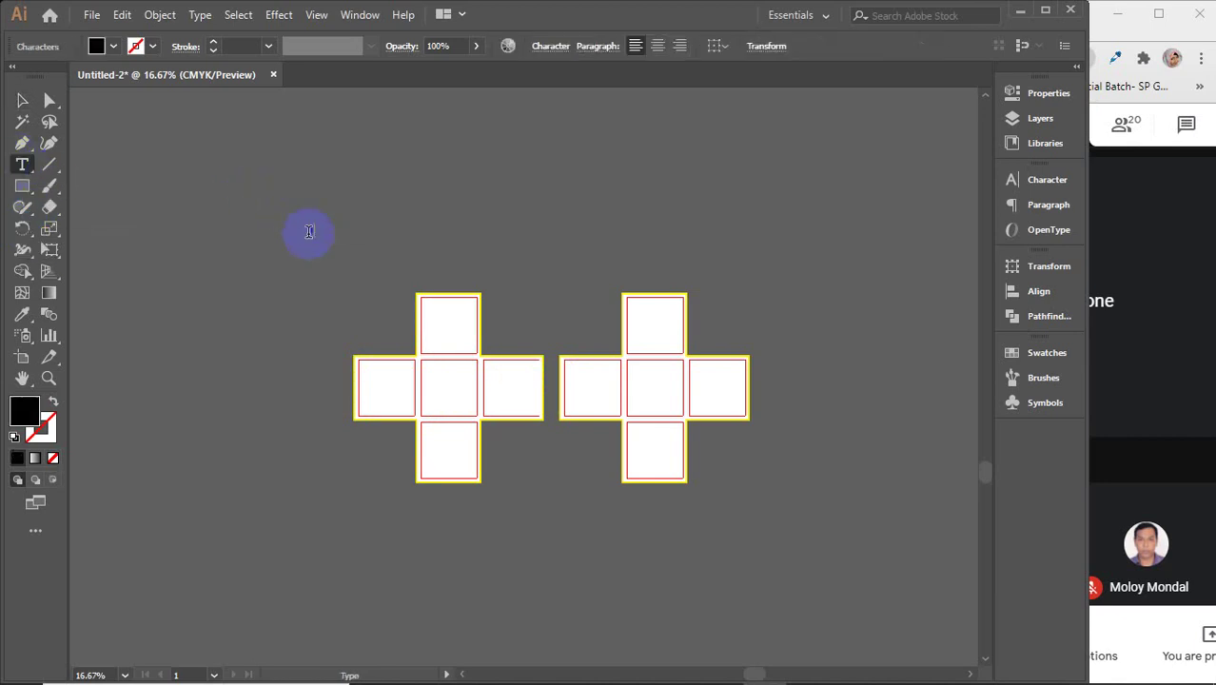
text(1)
click(22, 101)
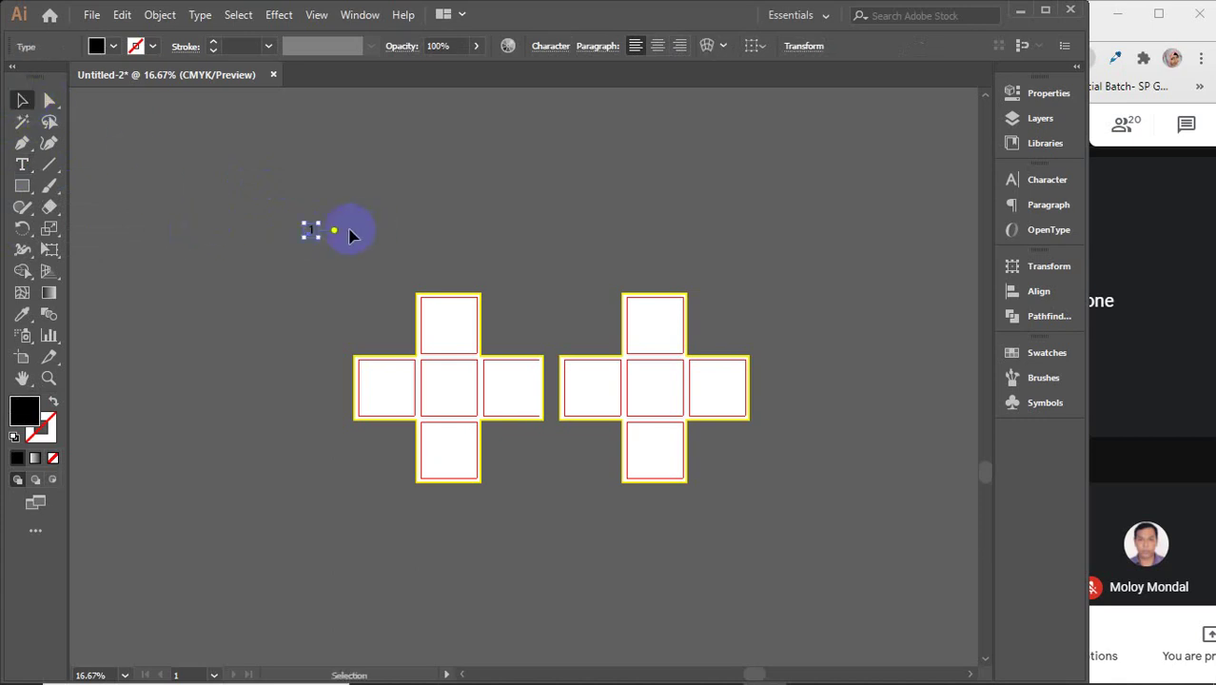
mouse_move(321, 241)
mouse_down()
mouse_move(361, 271)
mouse_move(329, 250)
mouse_up()
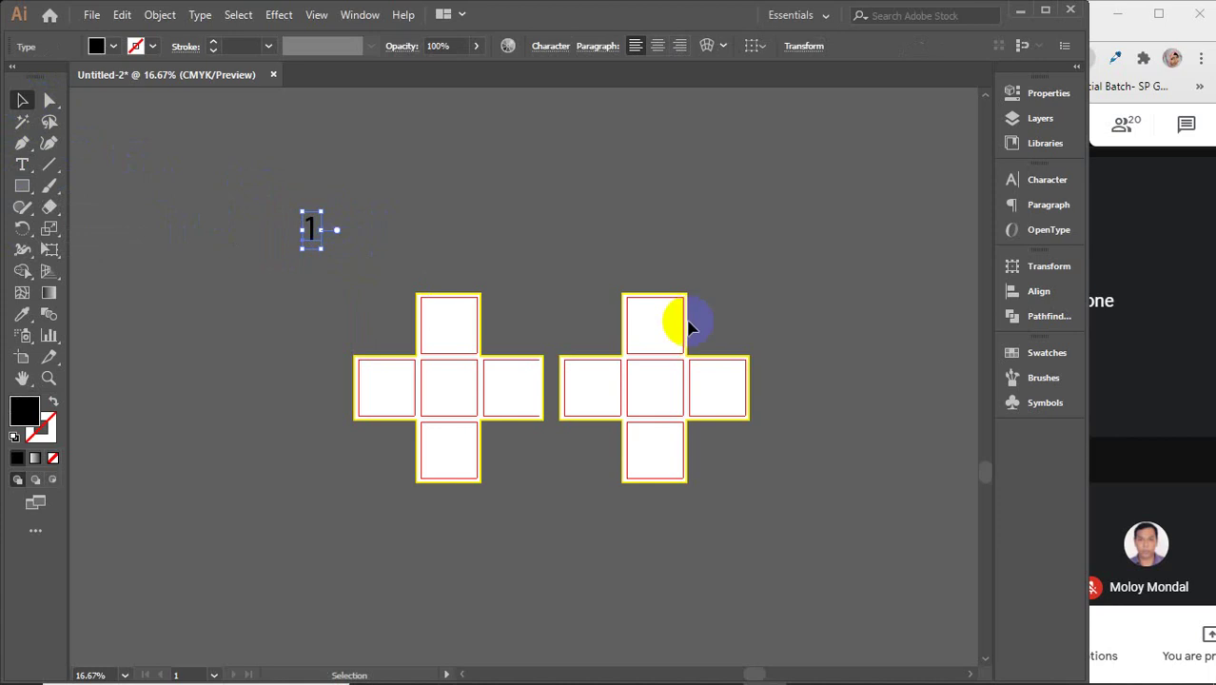
- Set the number label's fill to white and deselect it
click(114, 45)
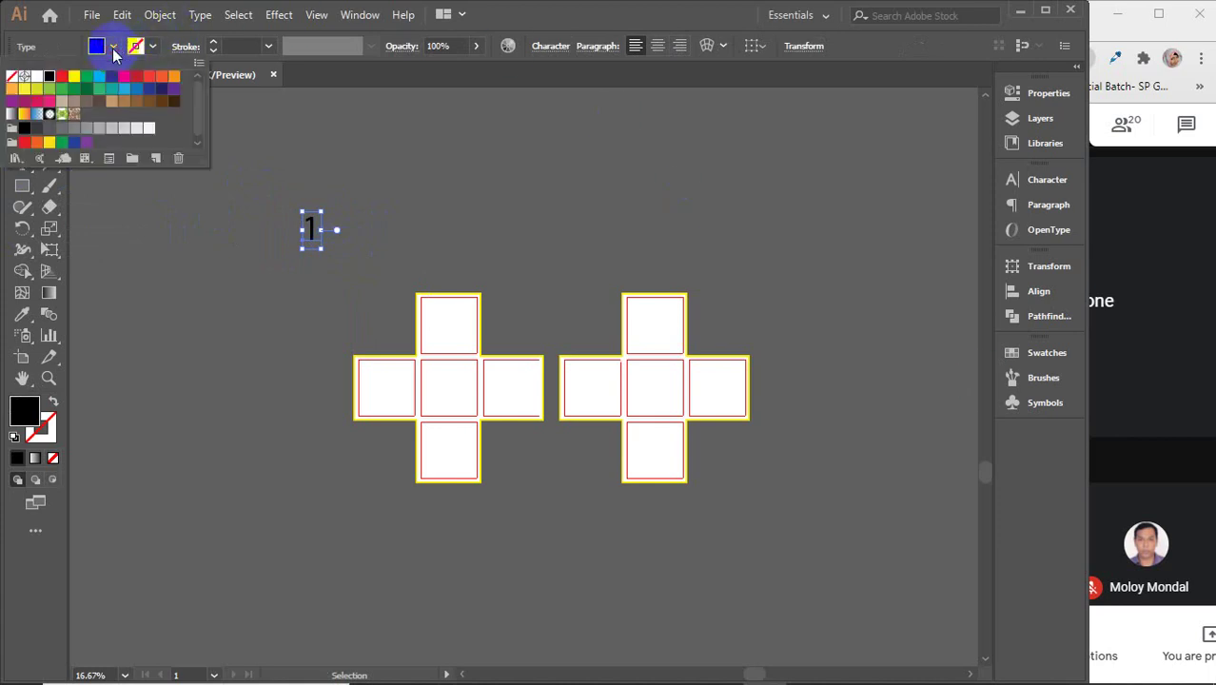
click(36, 76)
click(357, 193)
click(356, 190)
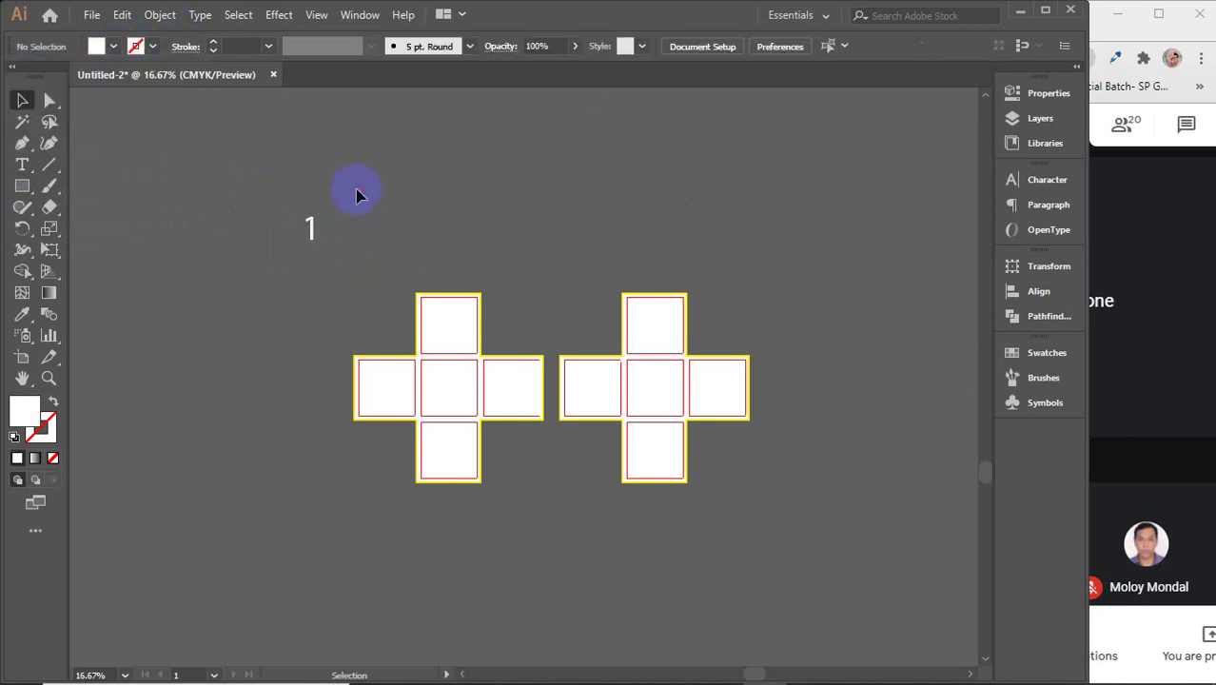
- Group all parts of the original cross, and group all parts of its copy separately
click(437, 302)
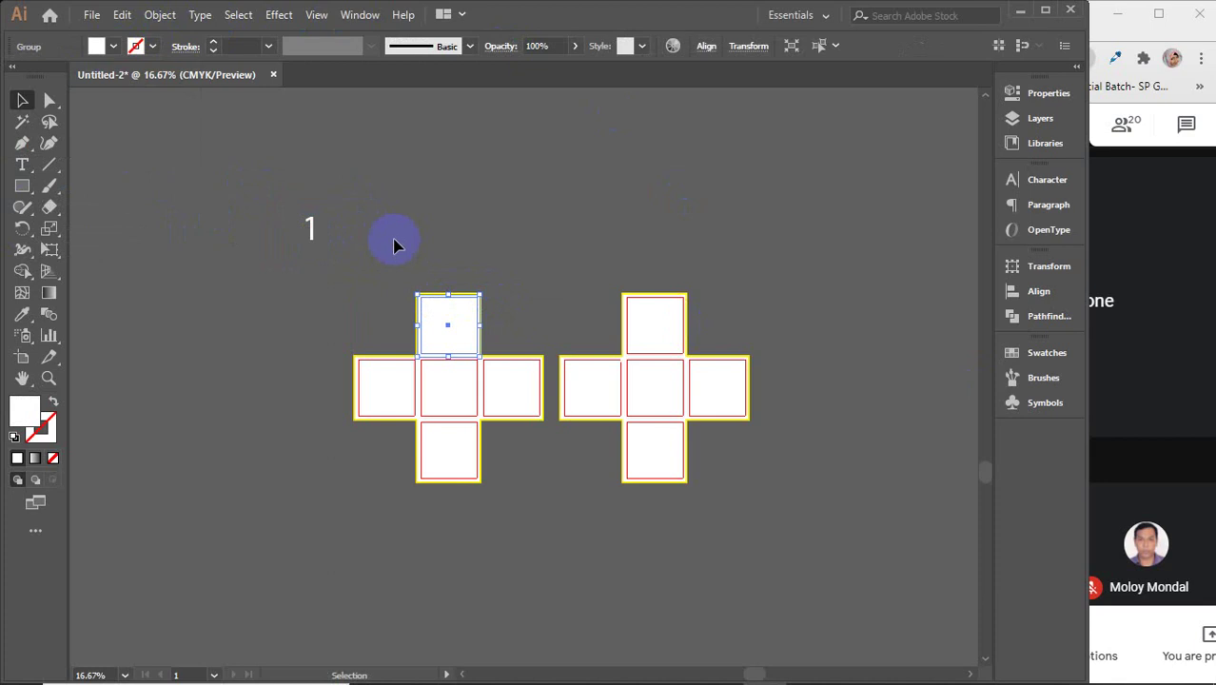
drag(396, 244, 474, 514)
click(637, 314)
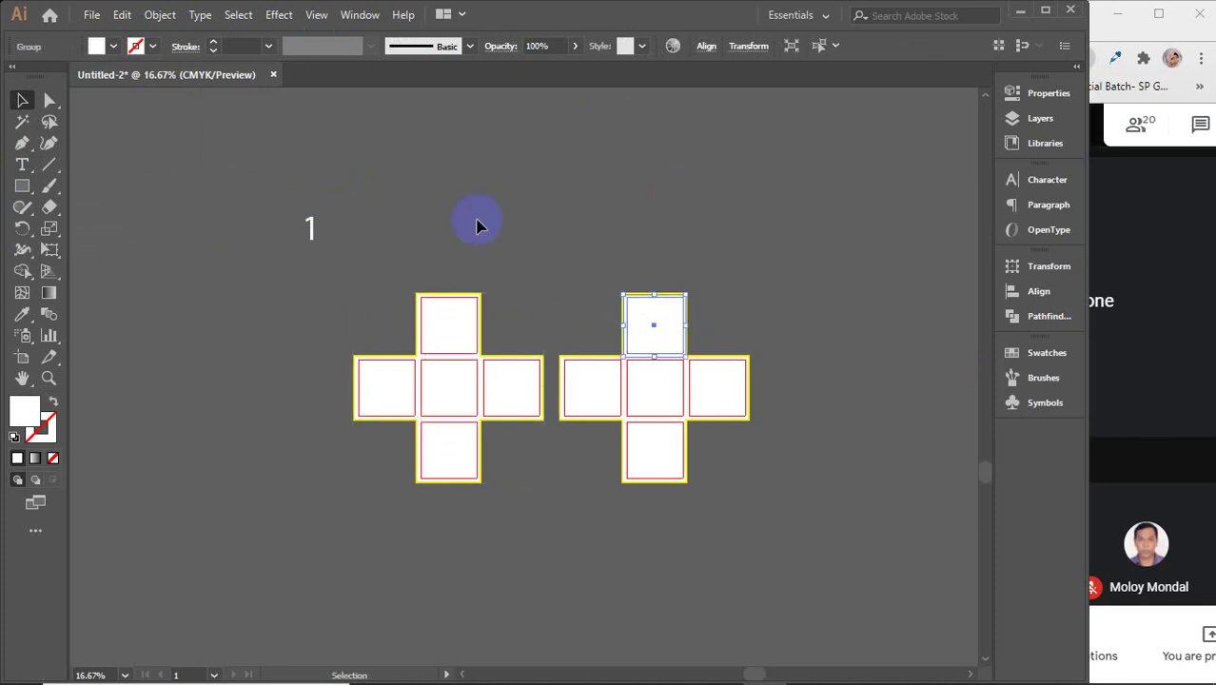
drag(371, 257, 524, 530)
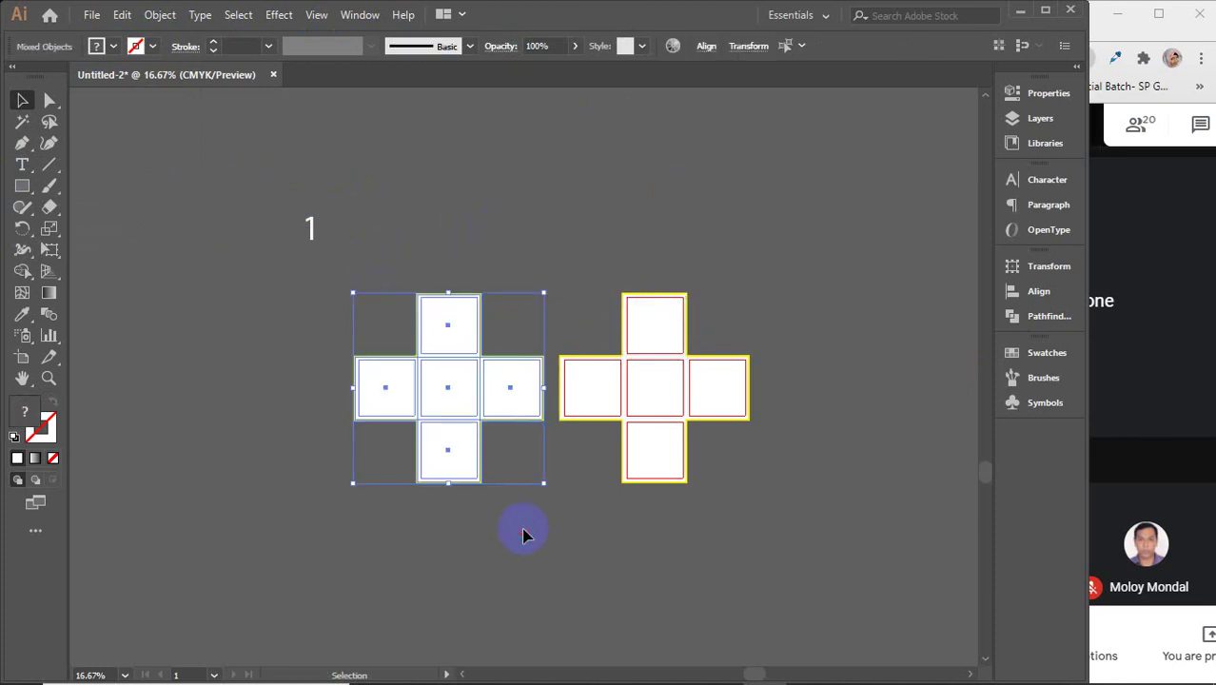
key(v)
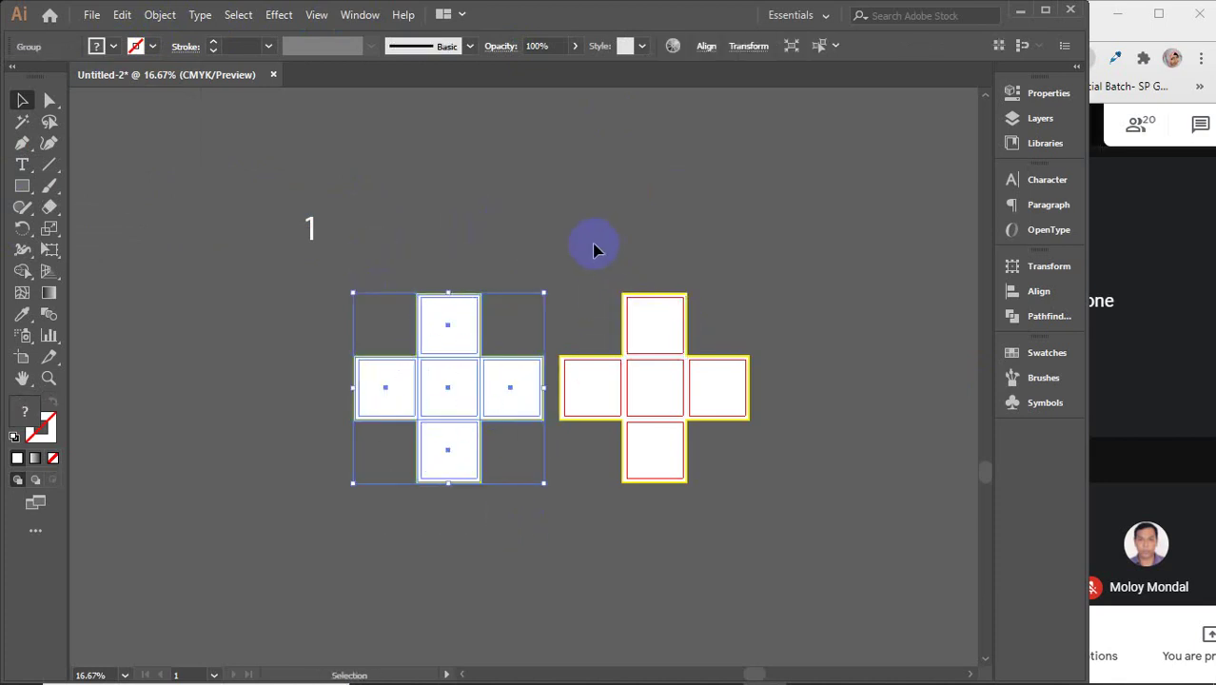
drag(591, 247, 756, 587)
key(a)
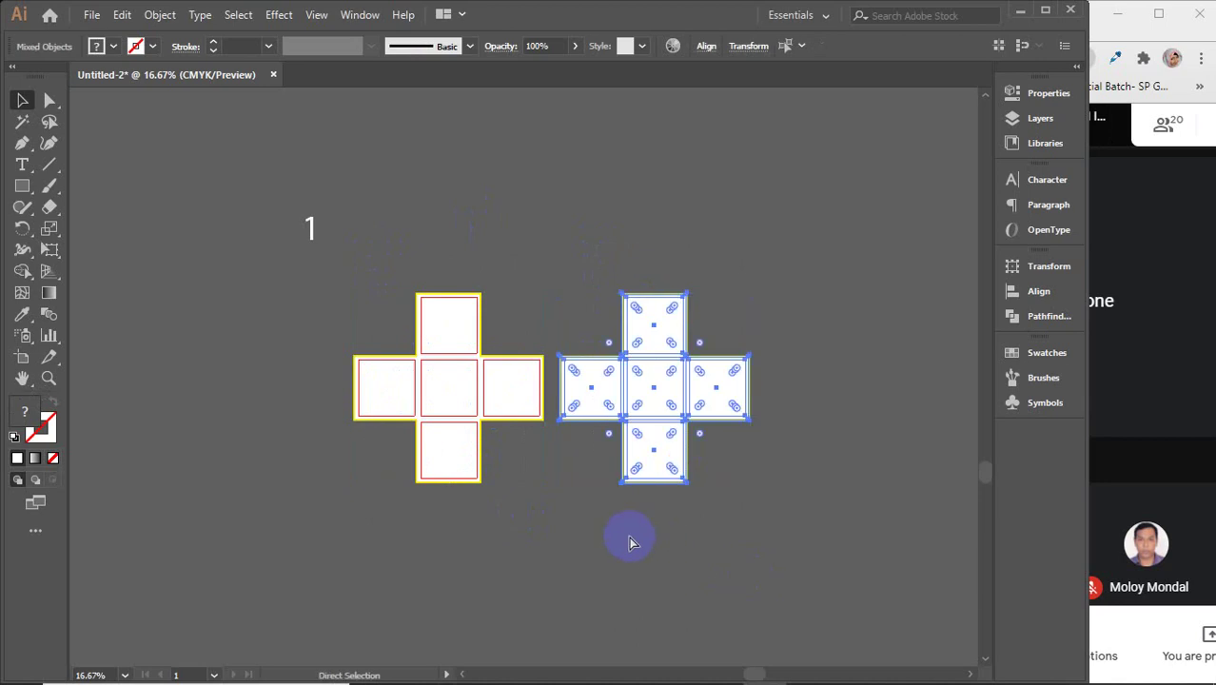
key(v)
click(356, 255)
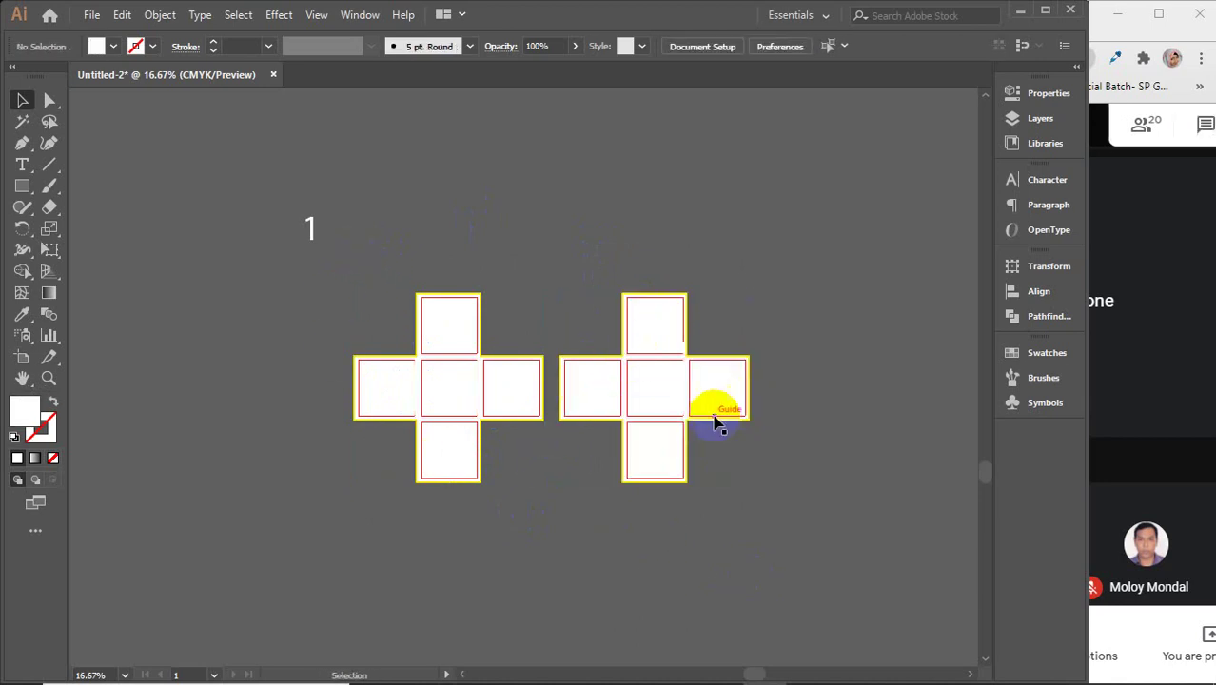
- Move the original cross group a little farther from its copy, keeping the two level
click(439, 388)
drag(439, 388, 344, 396)
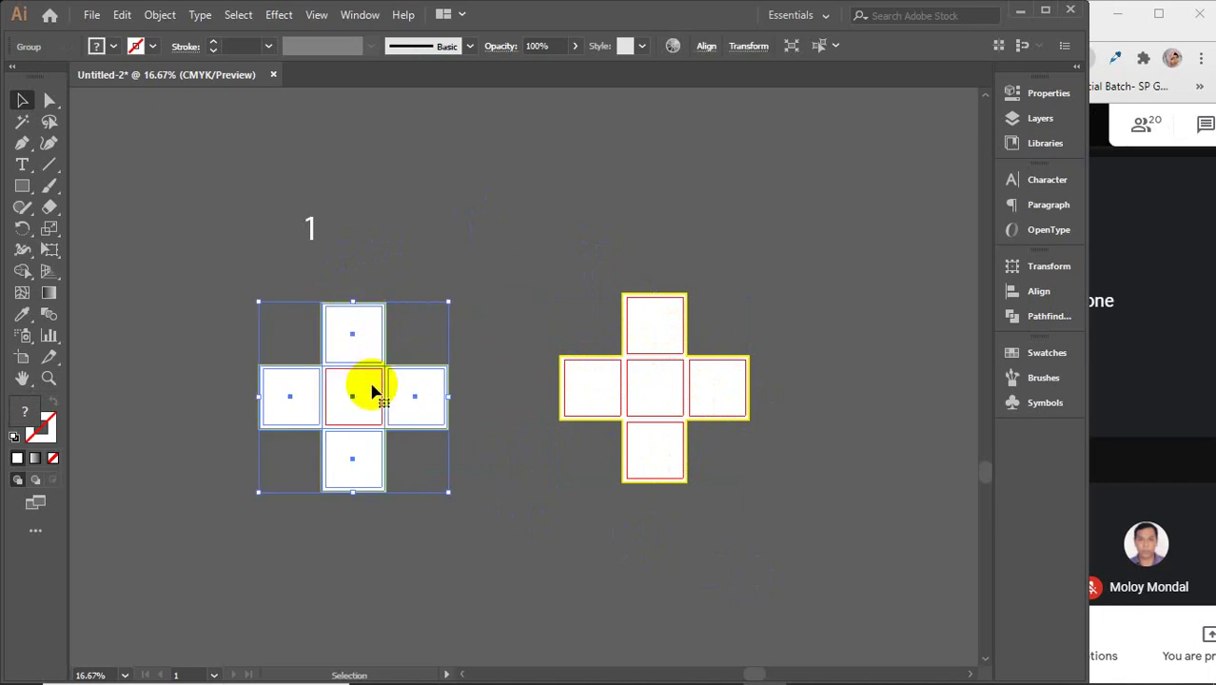
click(637, 404)
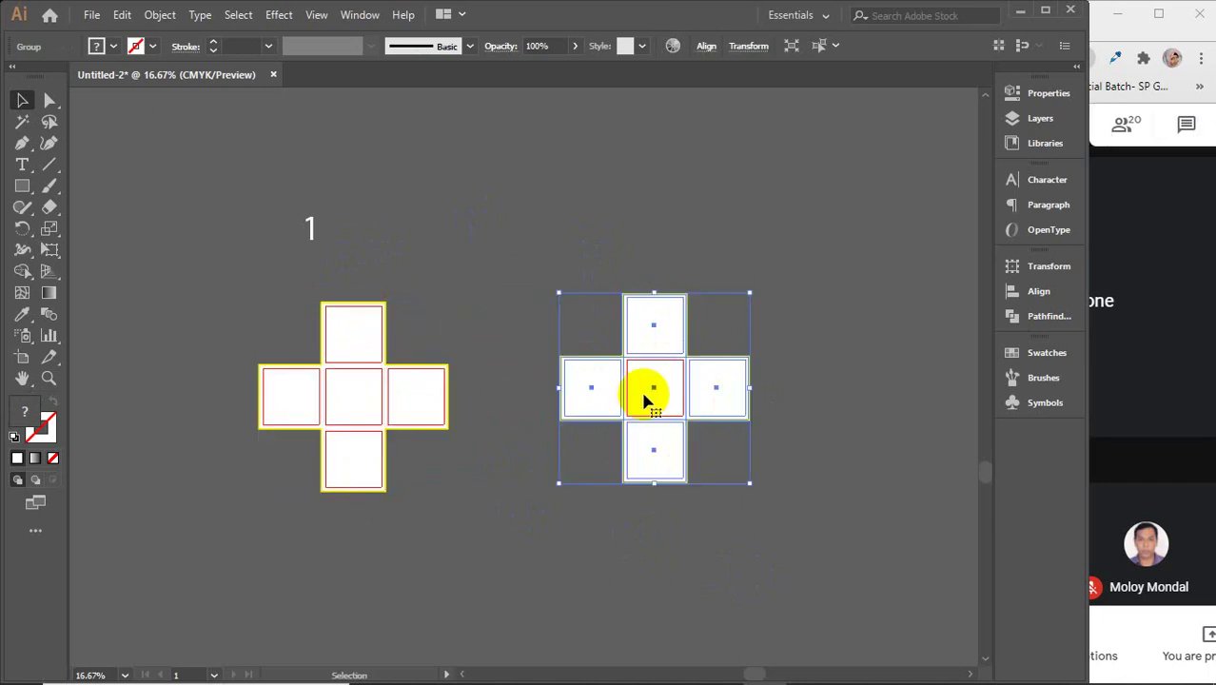
drag(391, 397, 453, 388)
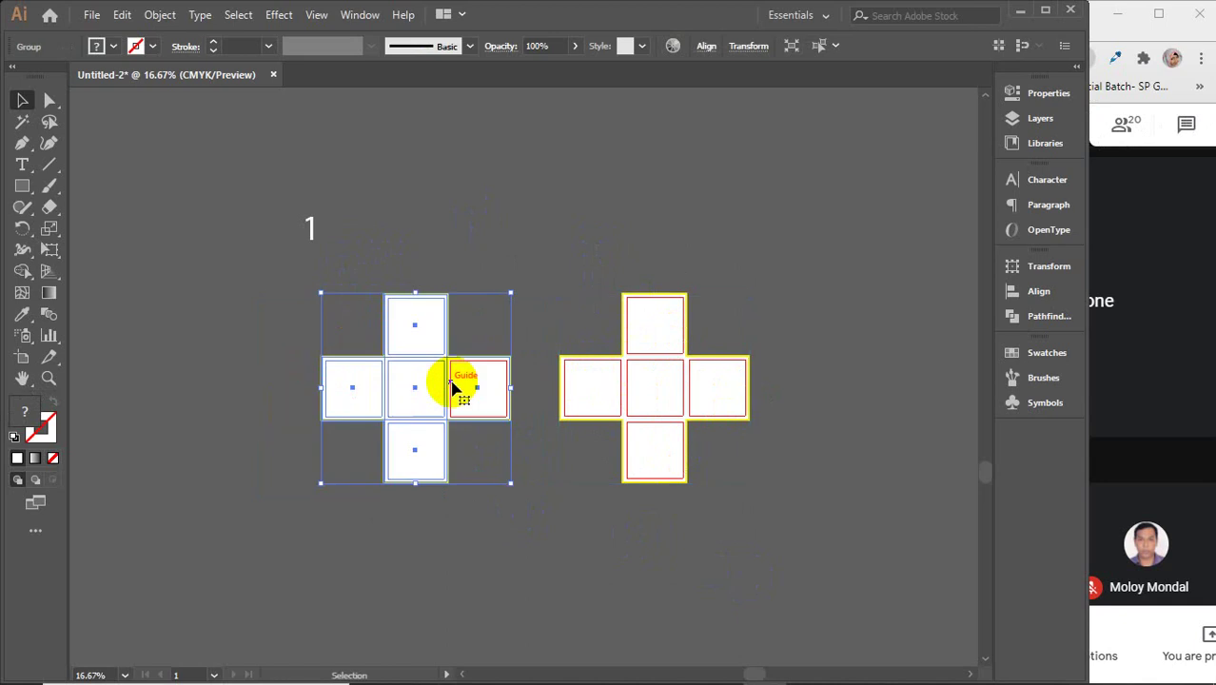
- Examine the page numbering and panel layout of the earlier two-panel brochure template above the crosses
scroll(494, 347, up, 8)
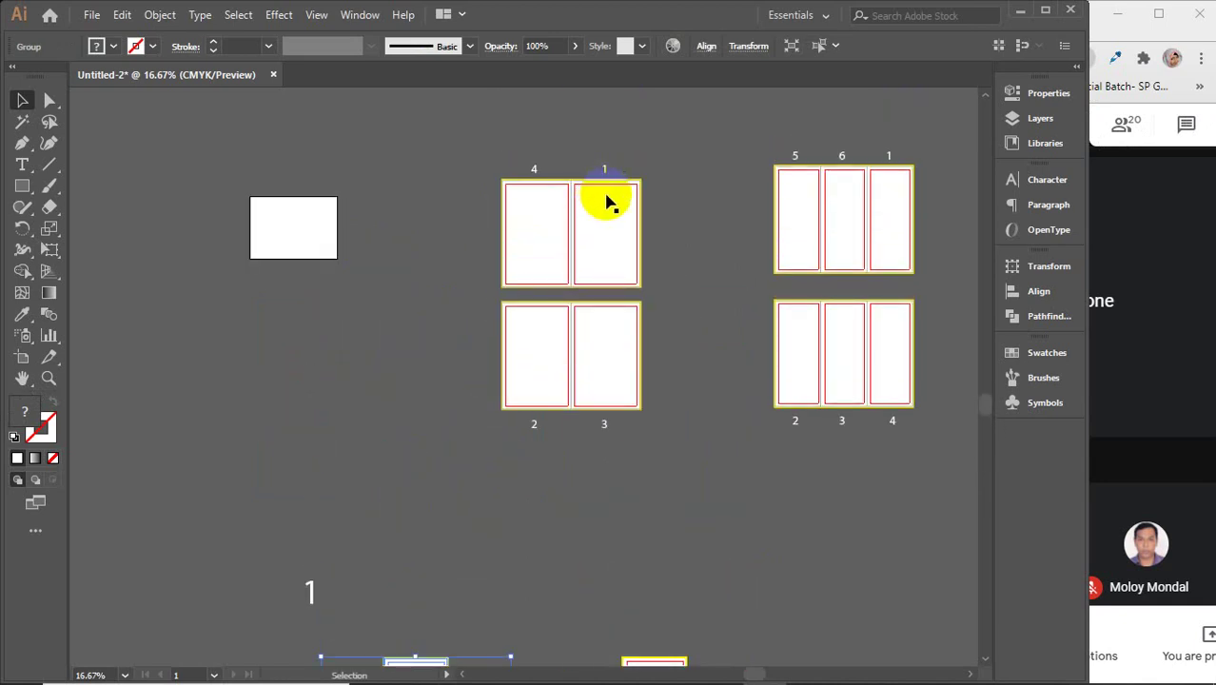
click(609, 202)
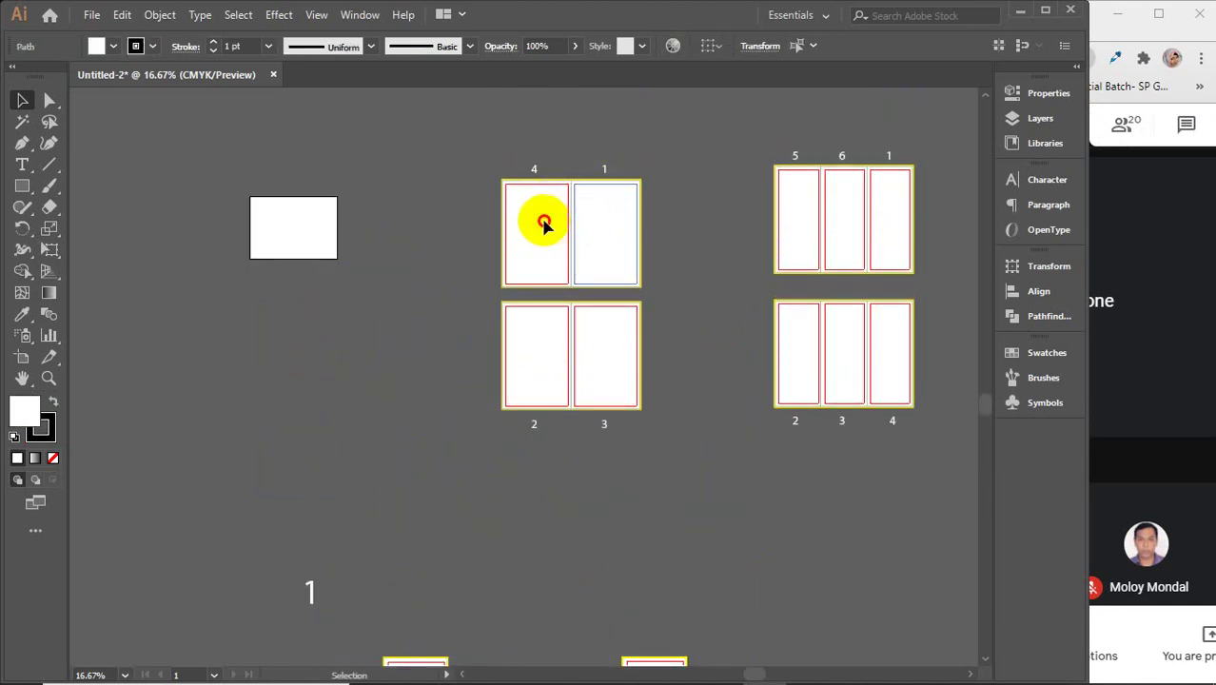
click(544, 222)
shift+click(578, 241)
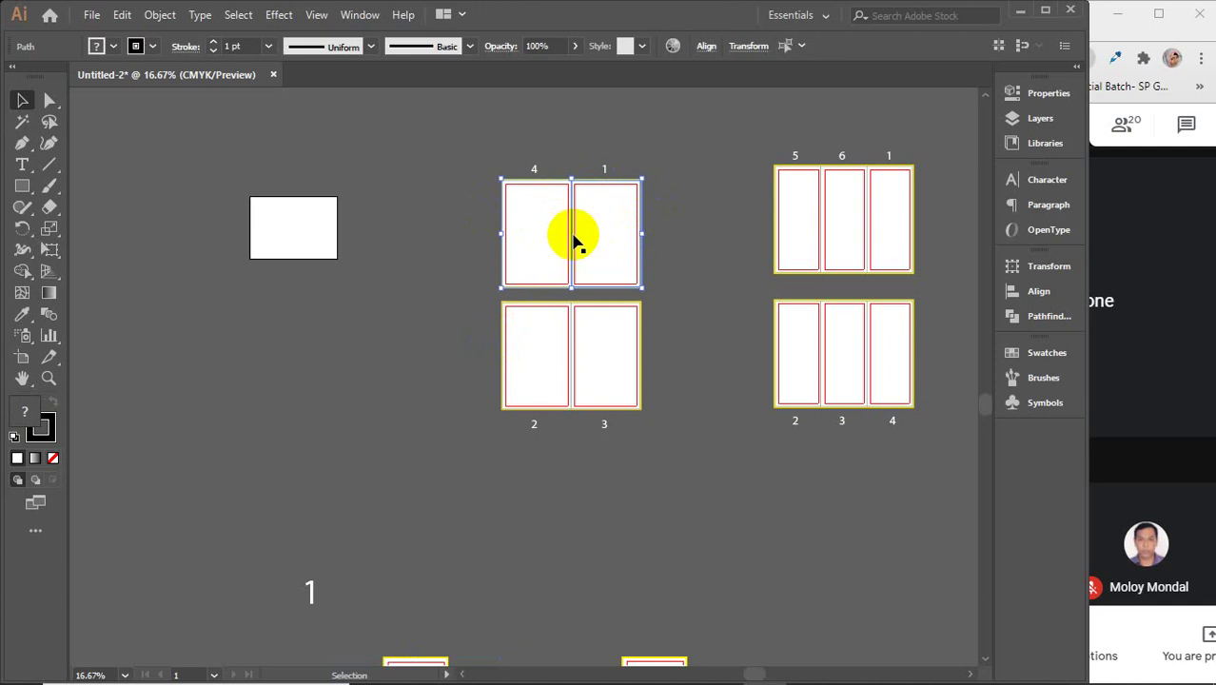
click(543, 236)
click(537, 181)
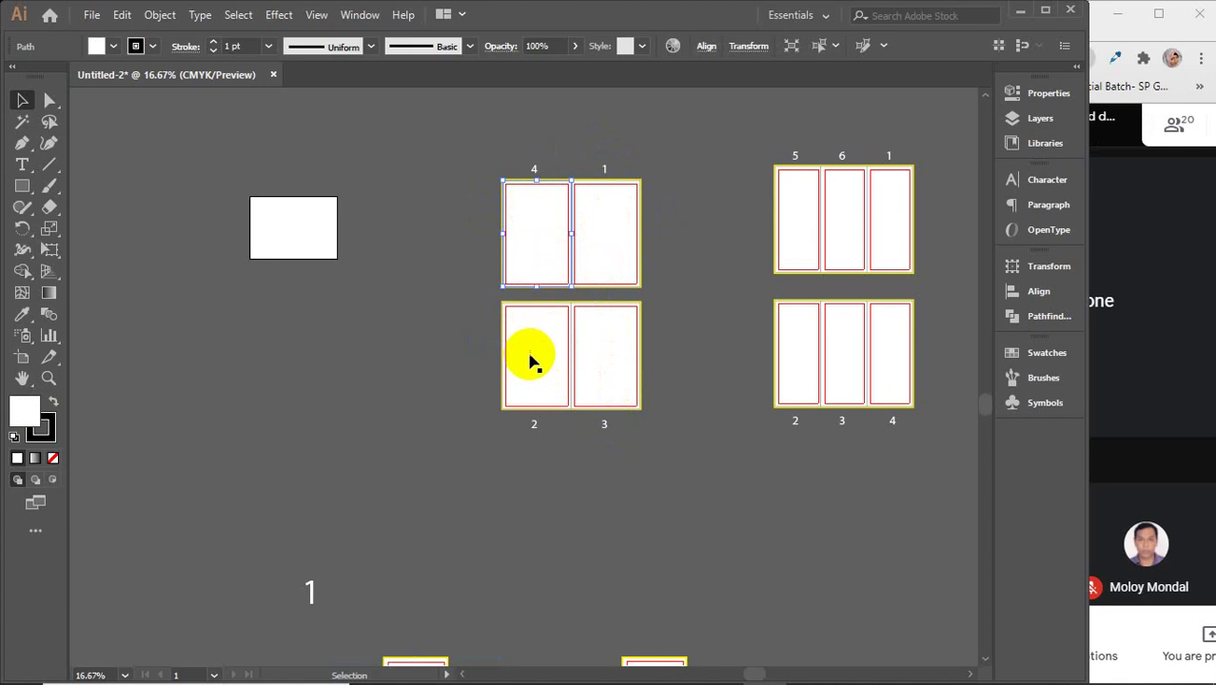
click(480, 377)
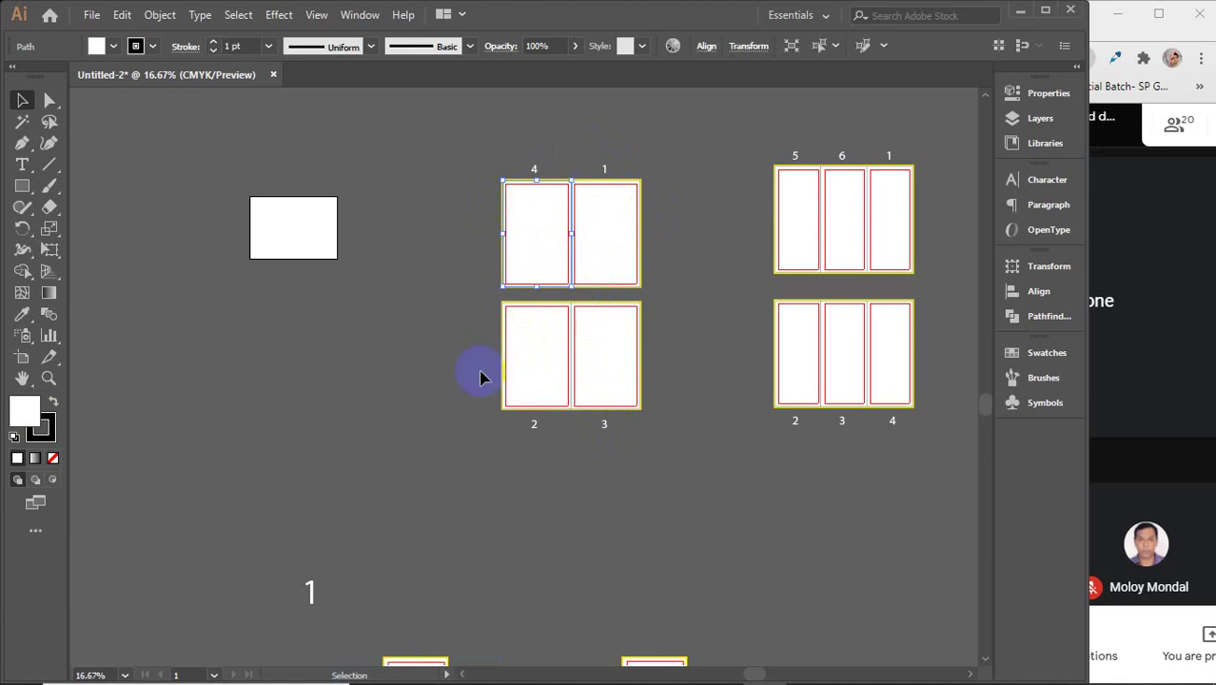
scroll(465, 470, down, 5)
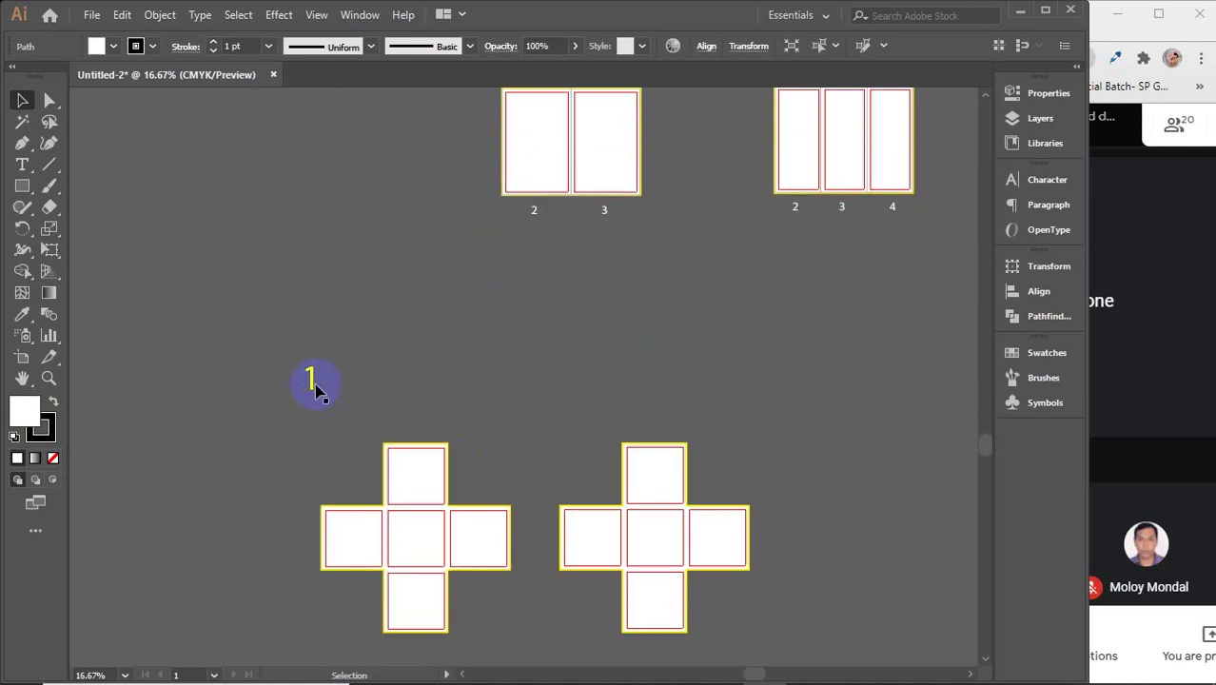
- Duplicate the number label "1" sideways and repeat the copy to form an evenly spaced row of thirteen labels above the crosses
click(315, 388)
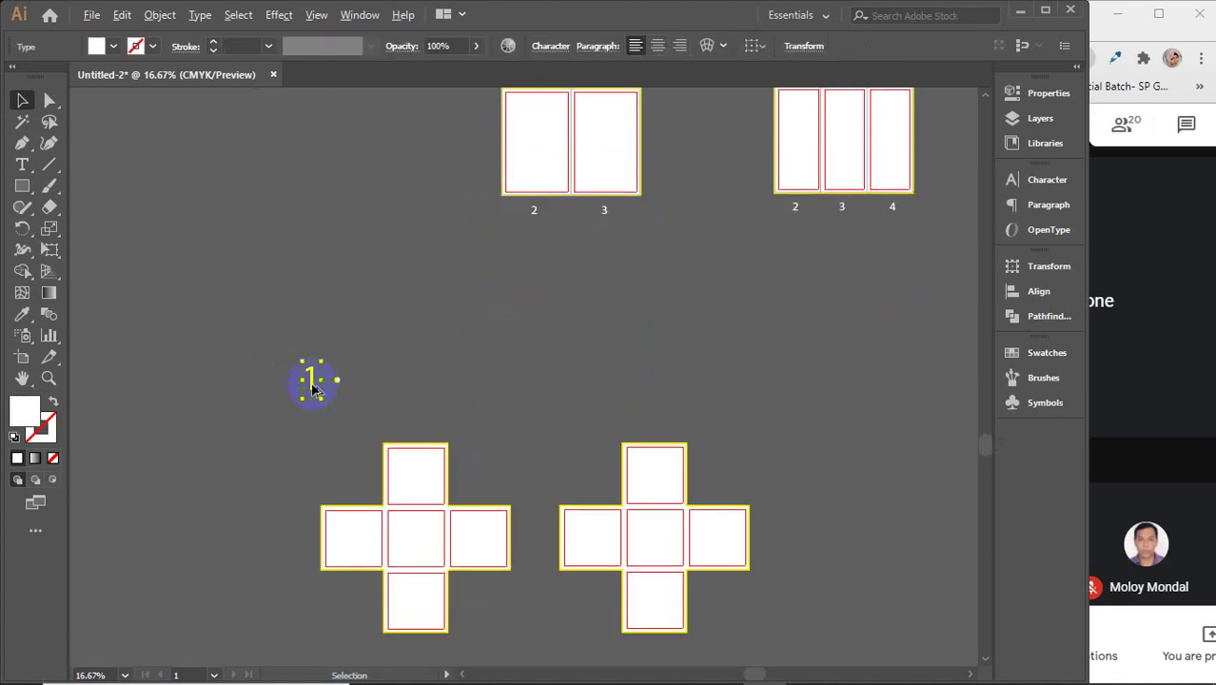
drag(315, 389, 348, 390)
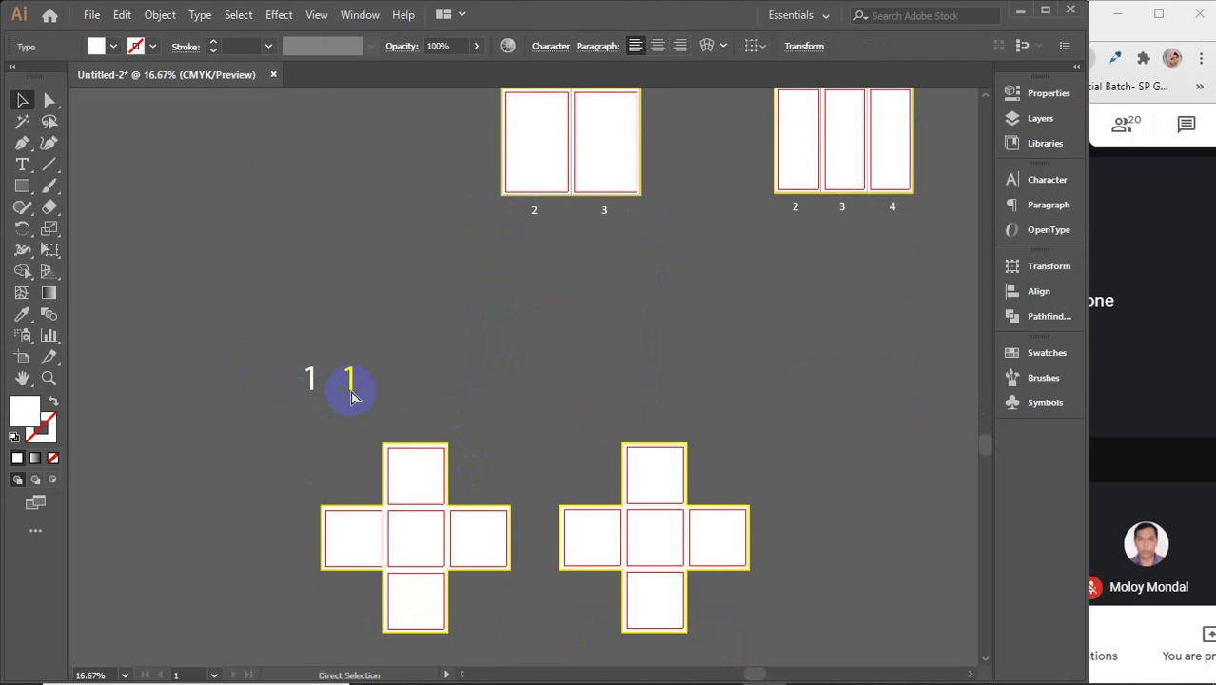
key(ctrl+d)
key(ctrl+d)
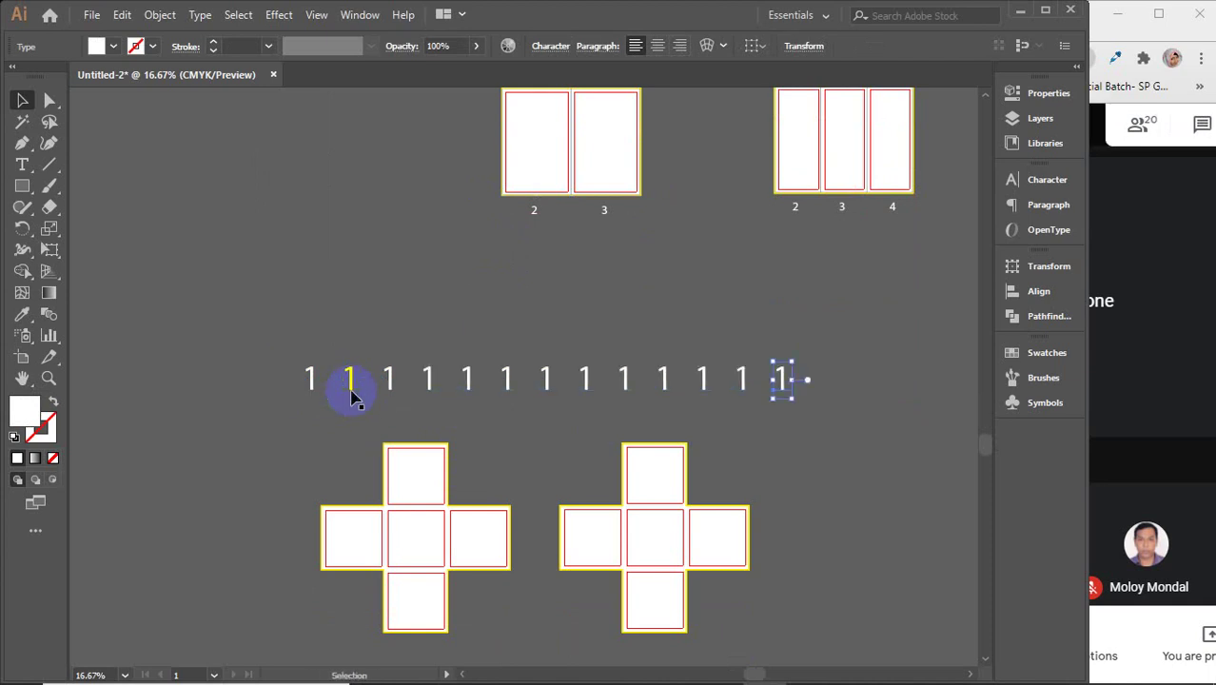
- Change the second to sixth labels in the row to 2, 3, 4, 5 and 6
click(22, 165)
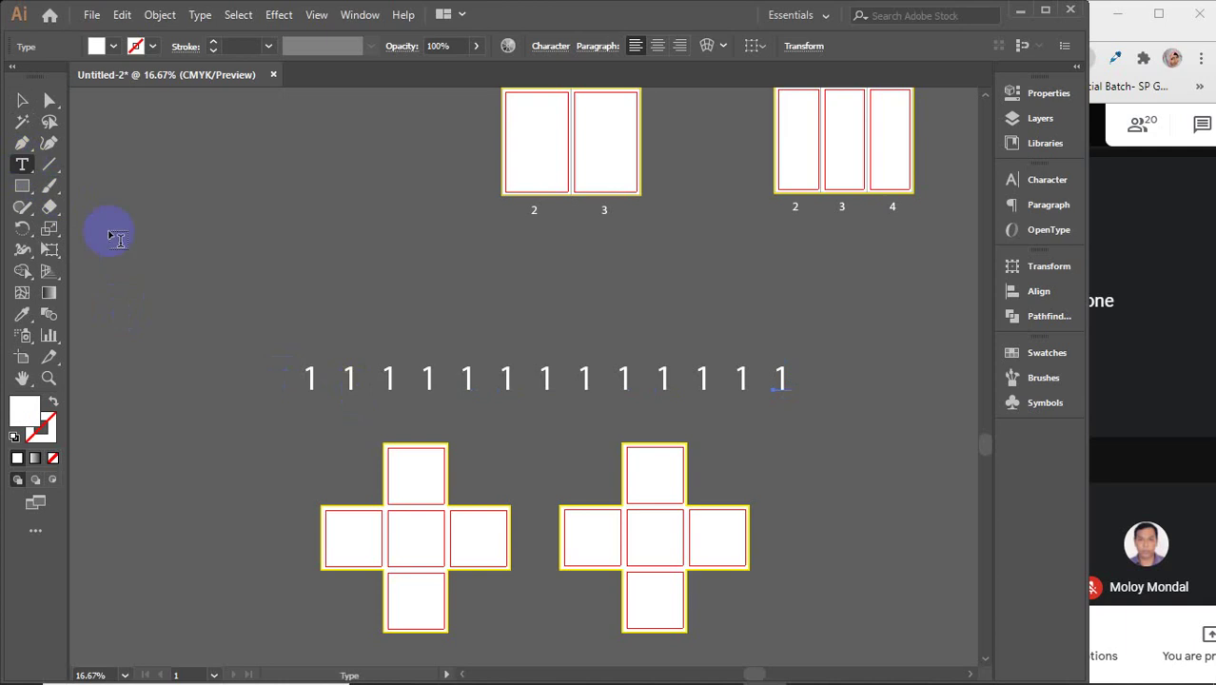
double_click(348, 379)
text(2)
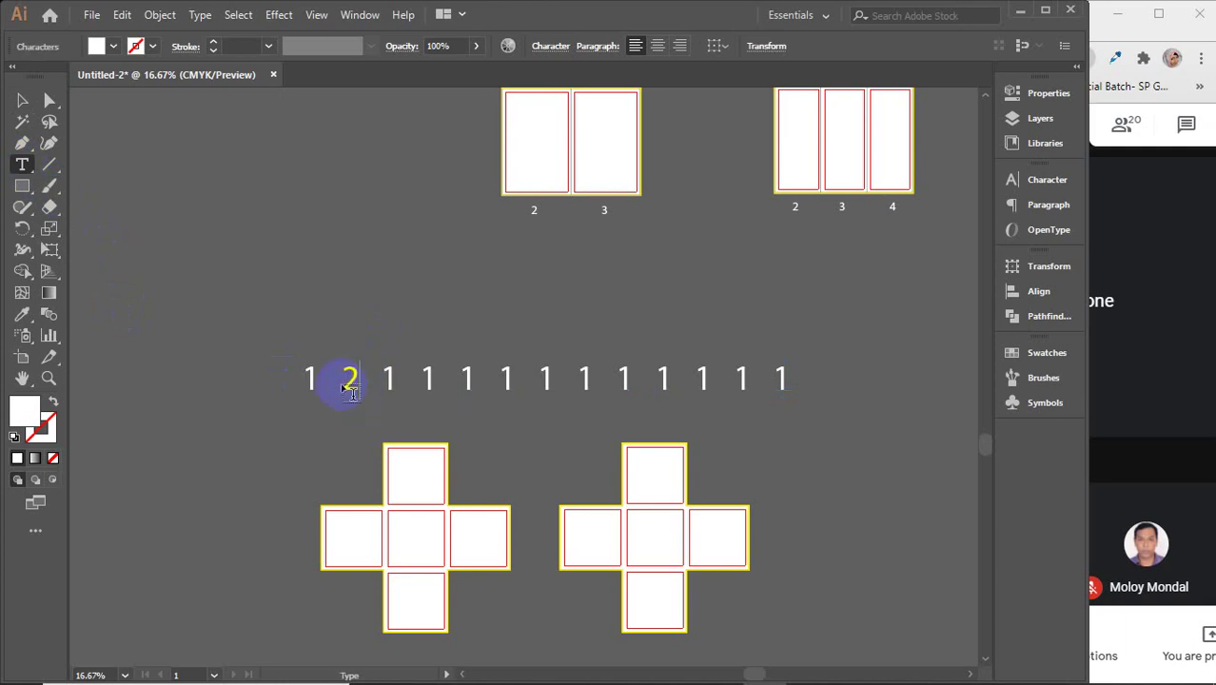
double_click(381, 379)
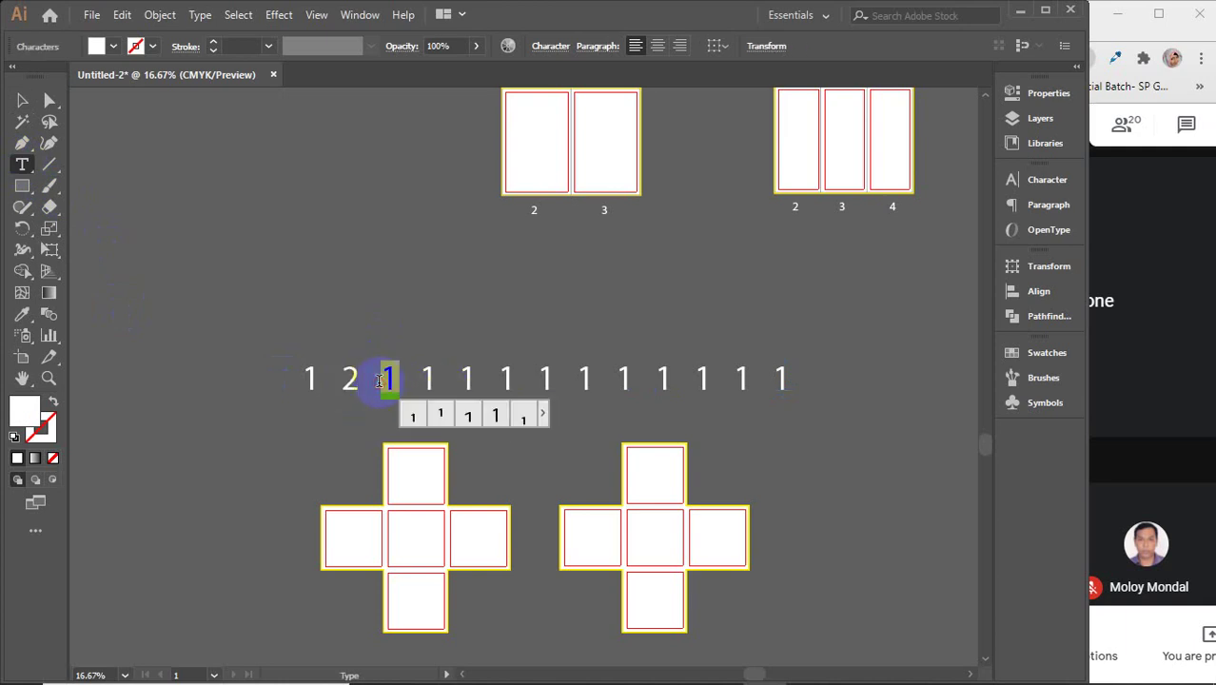
text(3)
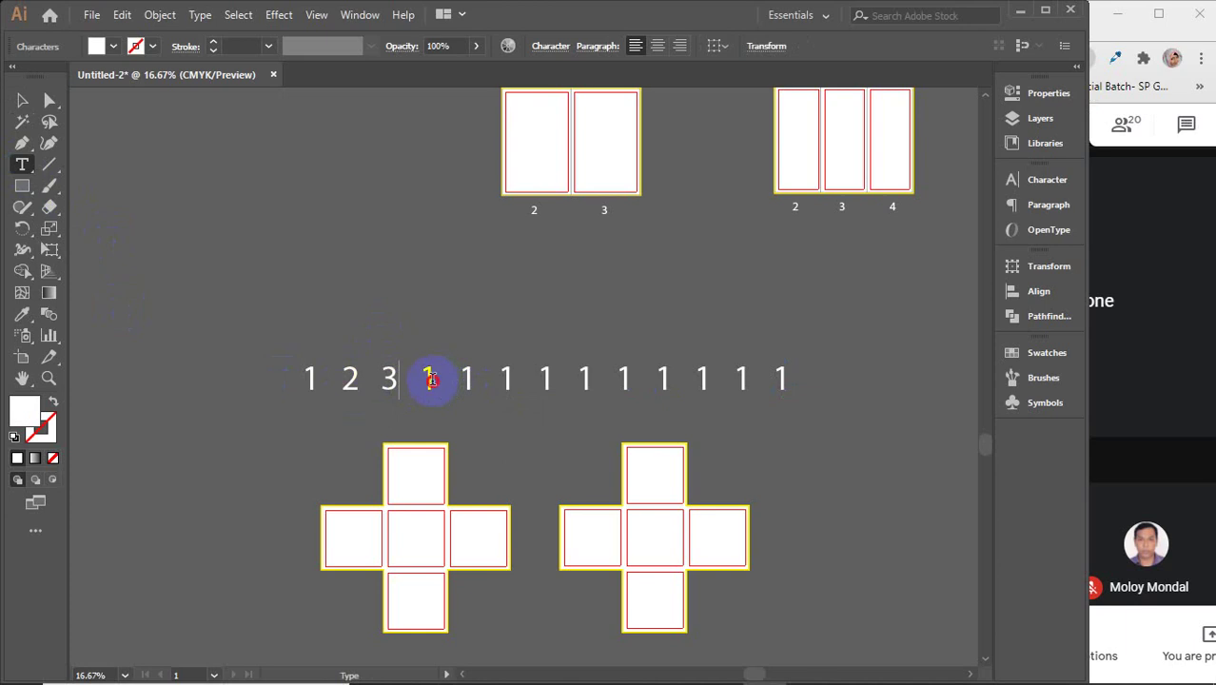
double_click(426, 380)
text(4)
double_click(463, 378)
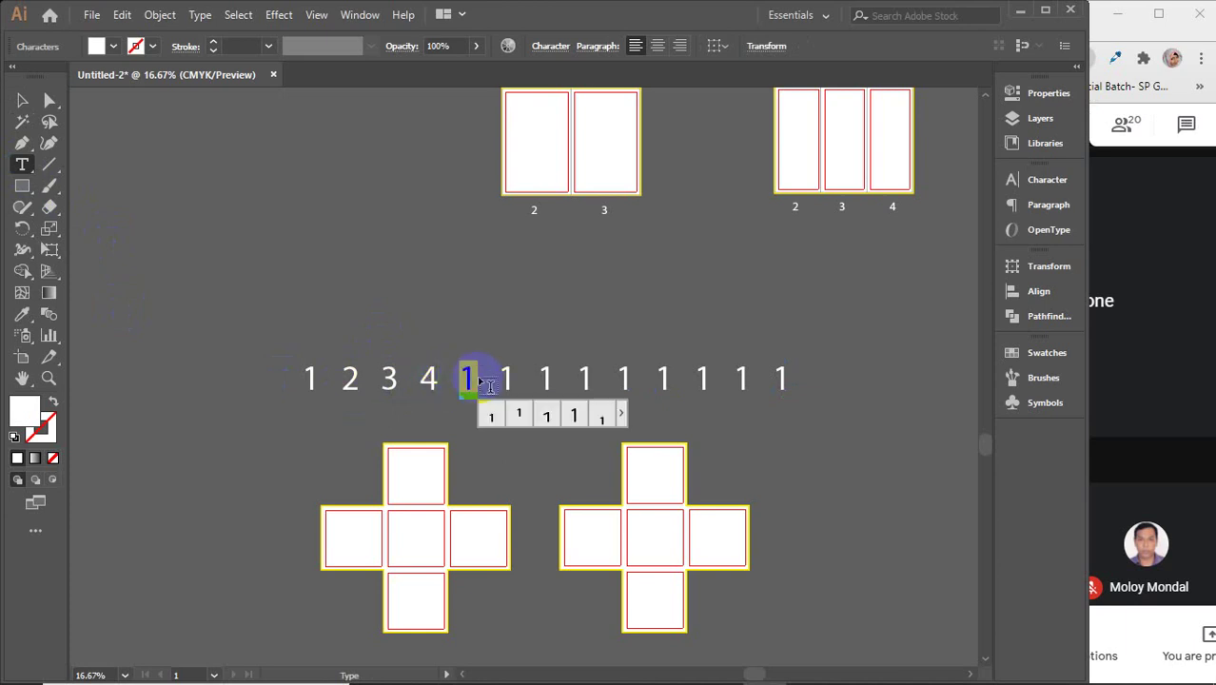
text(5)
double_click(507, 380)
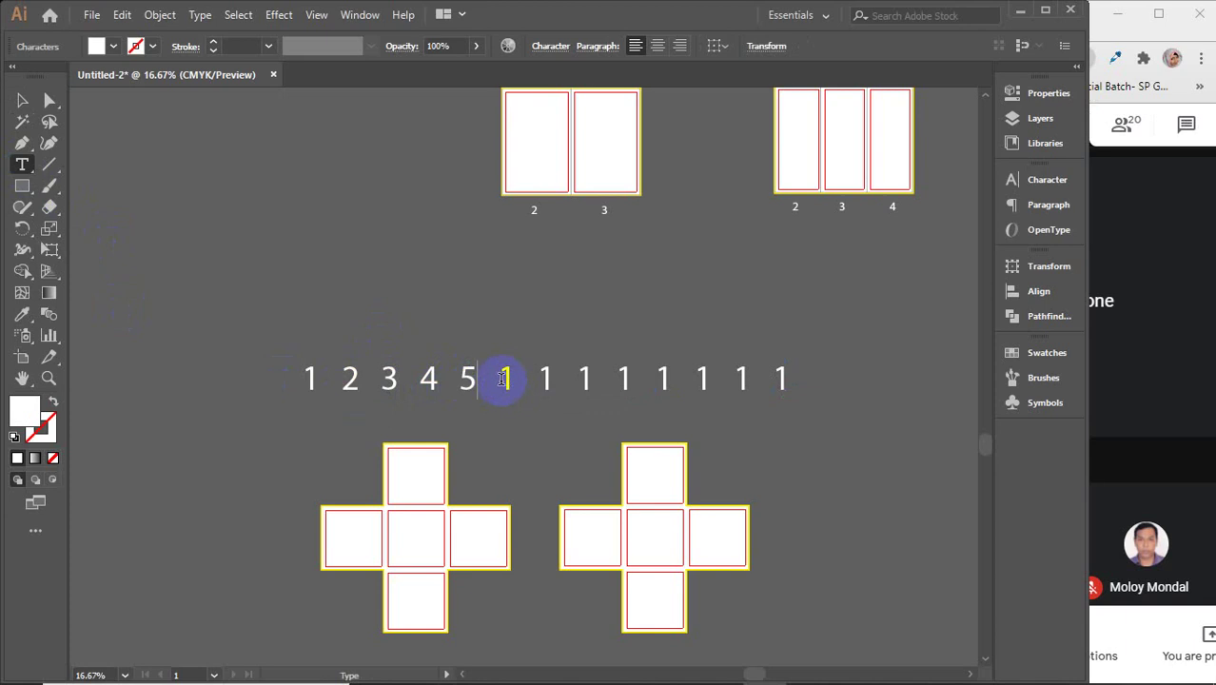
text(6)
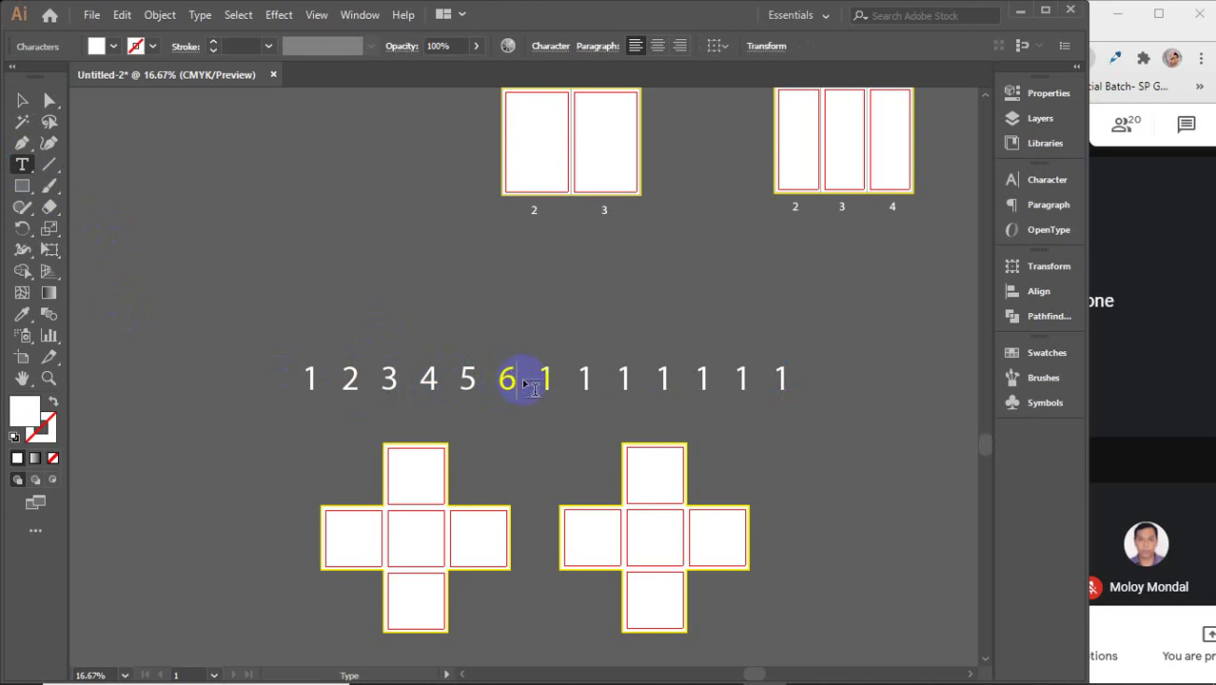
- Change the seventh to twelfth labels in the row to 7, 8, 9, 10, 11 and 12
double_click(545, 379)
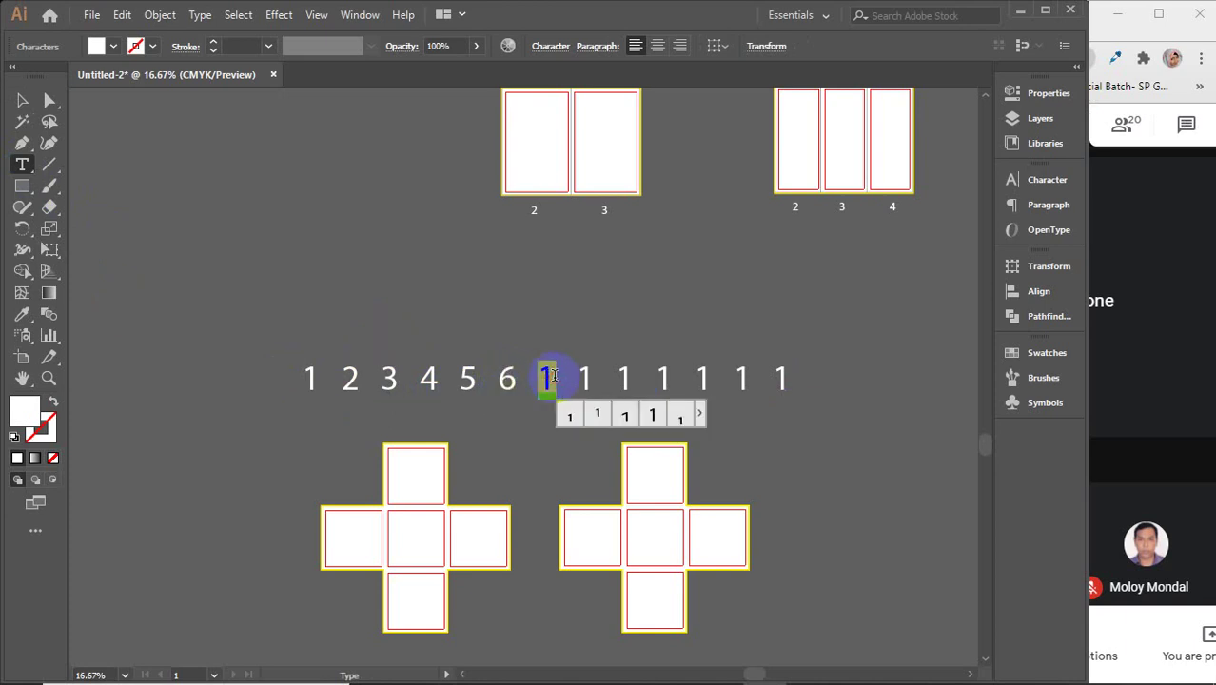
text(7)
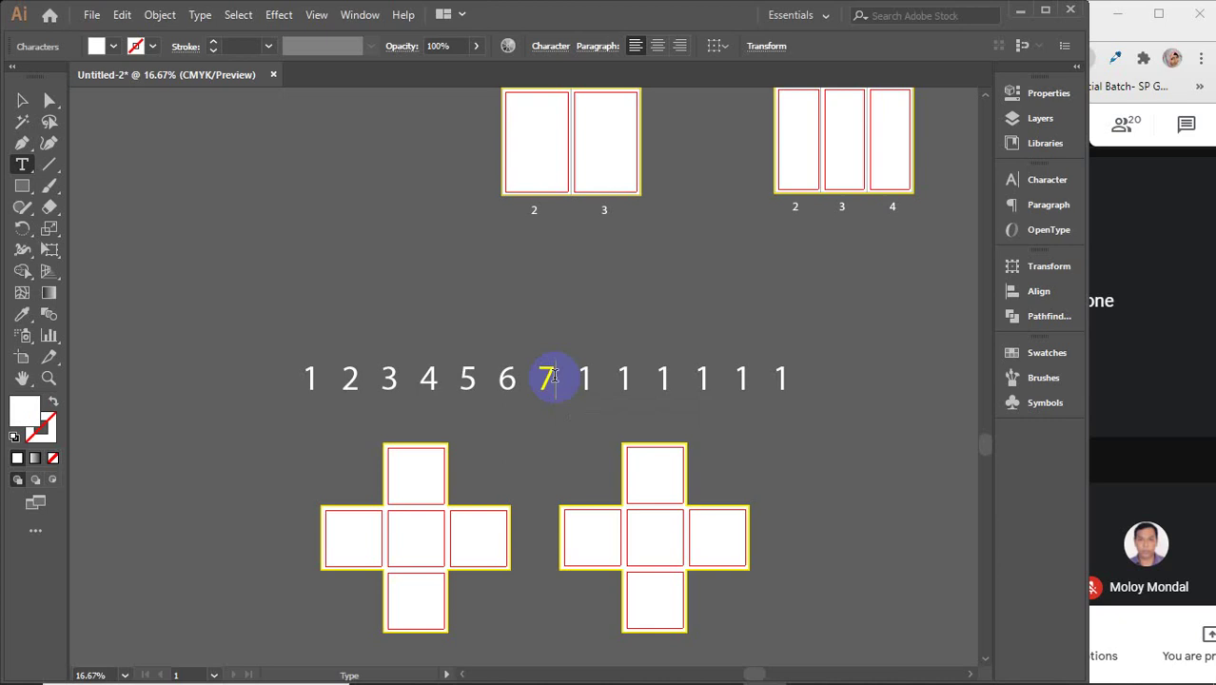
double_click(591, 369)
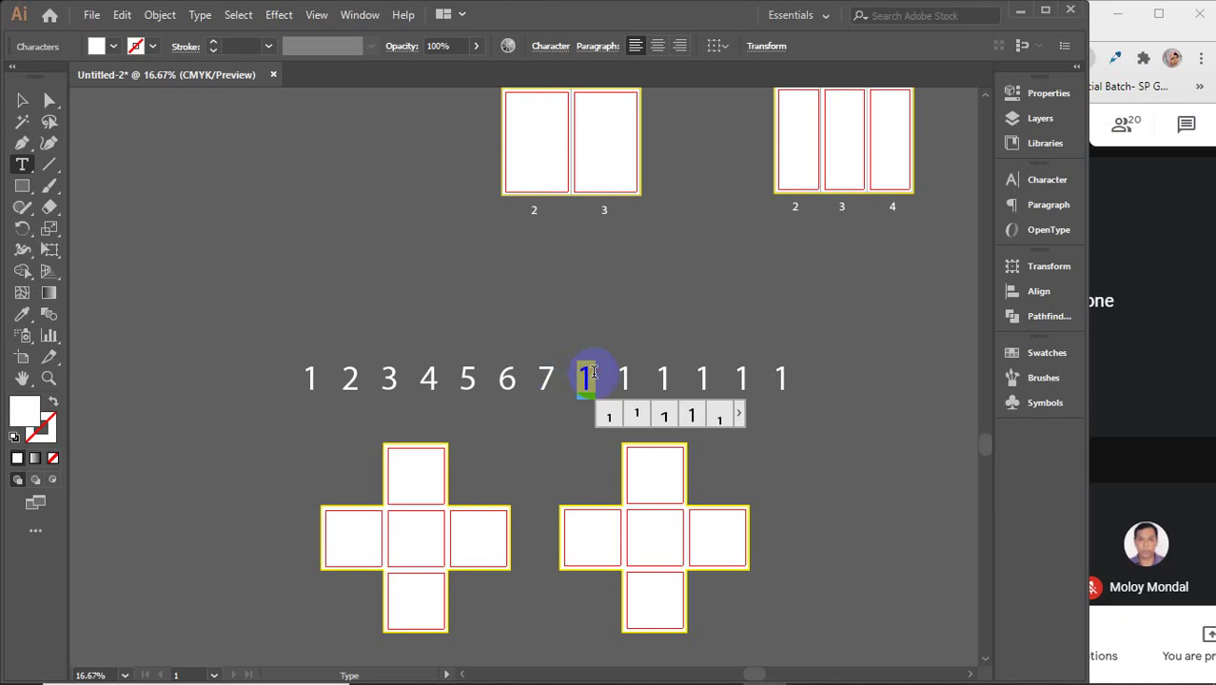
text(8)
double_click(627, 373)
text(8)
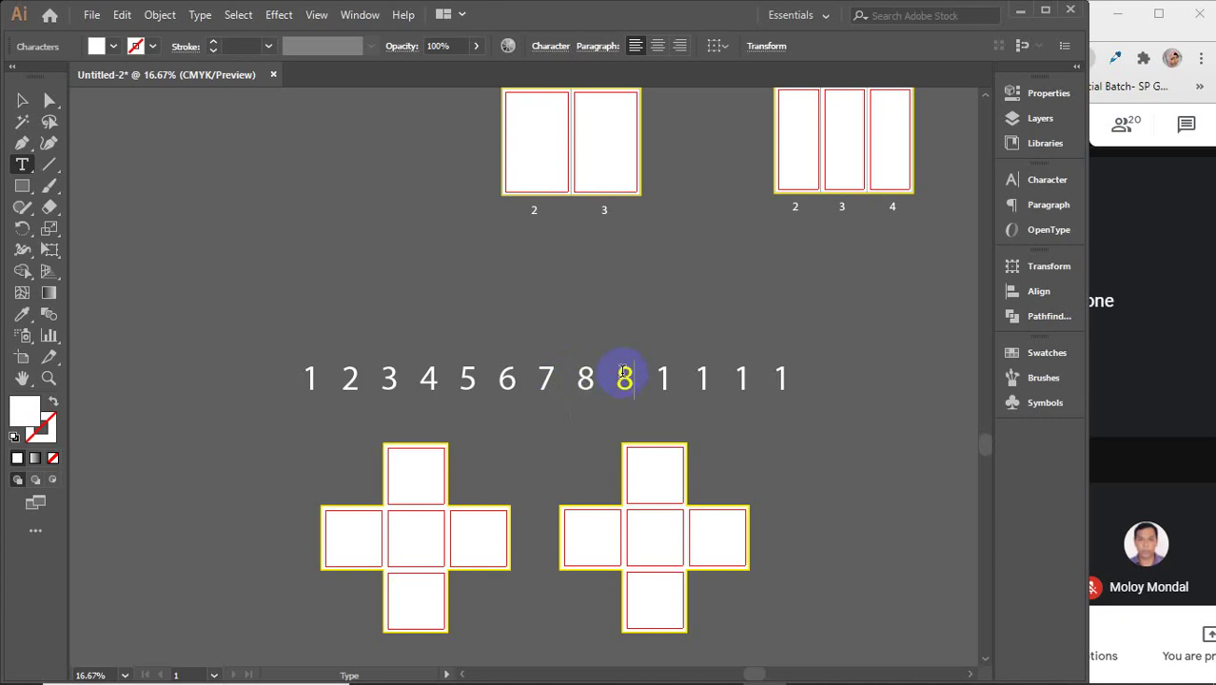
text(9)
double_click(663, 379)
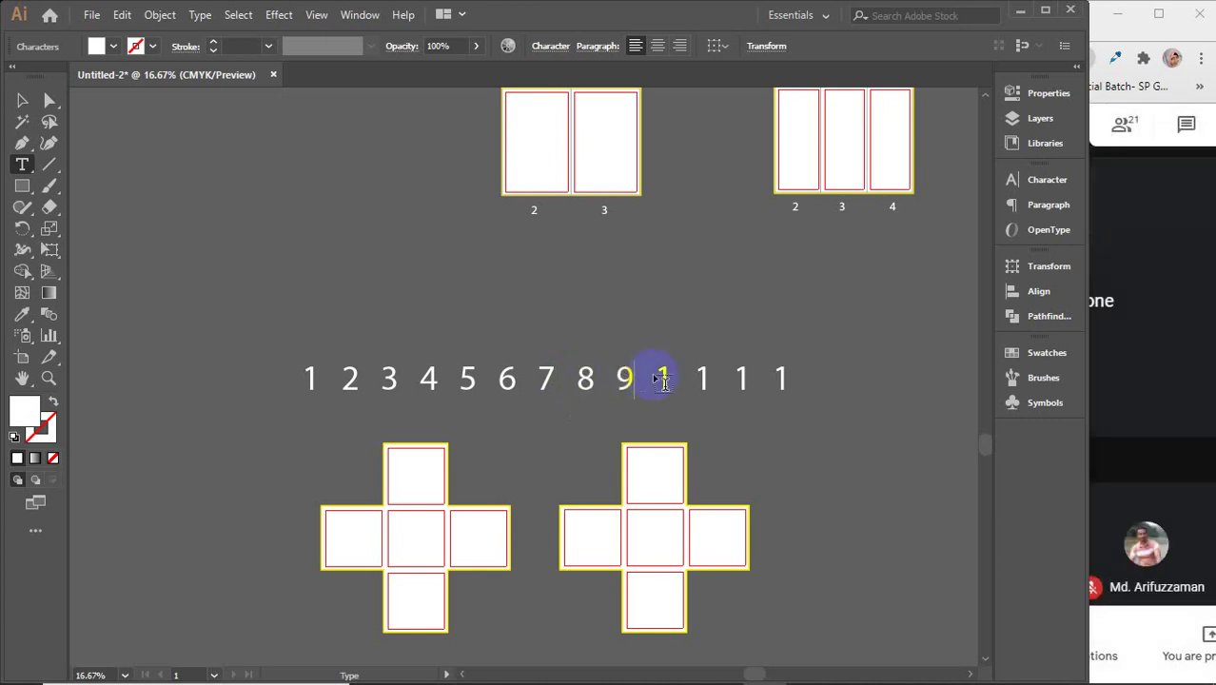
text(10)
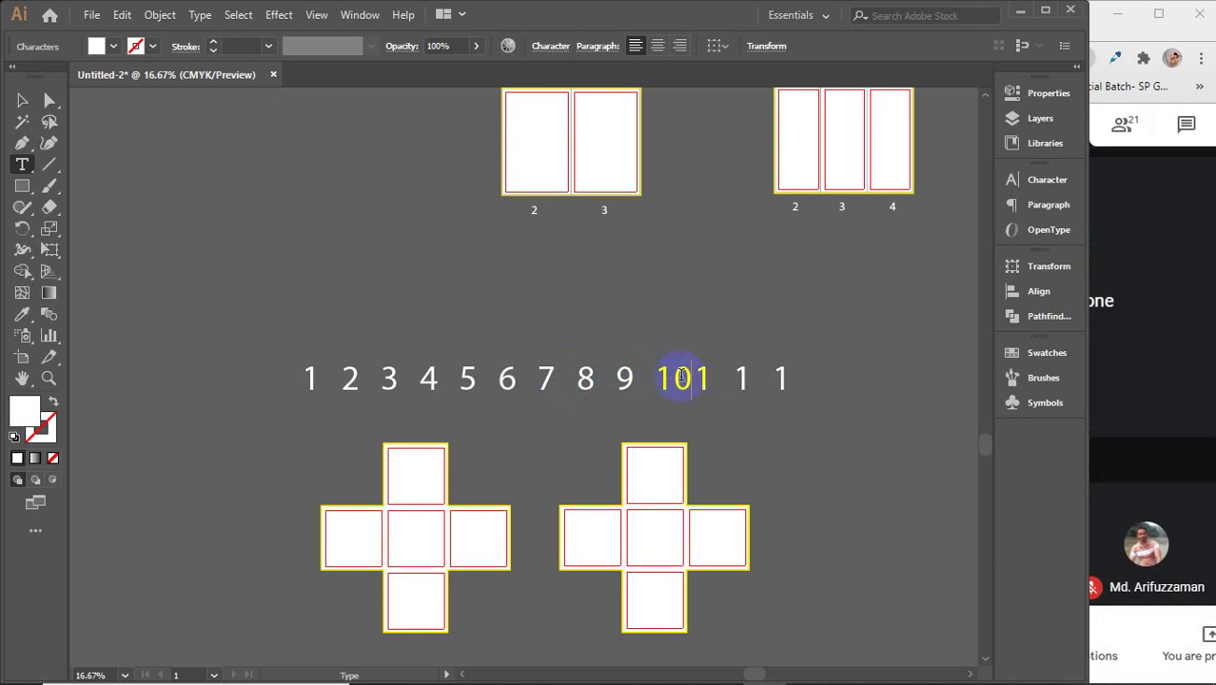
text(11)
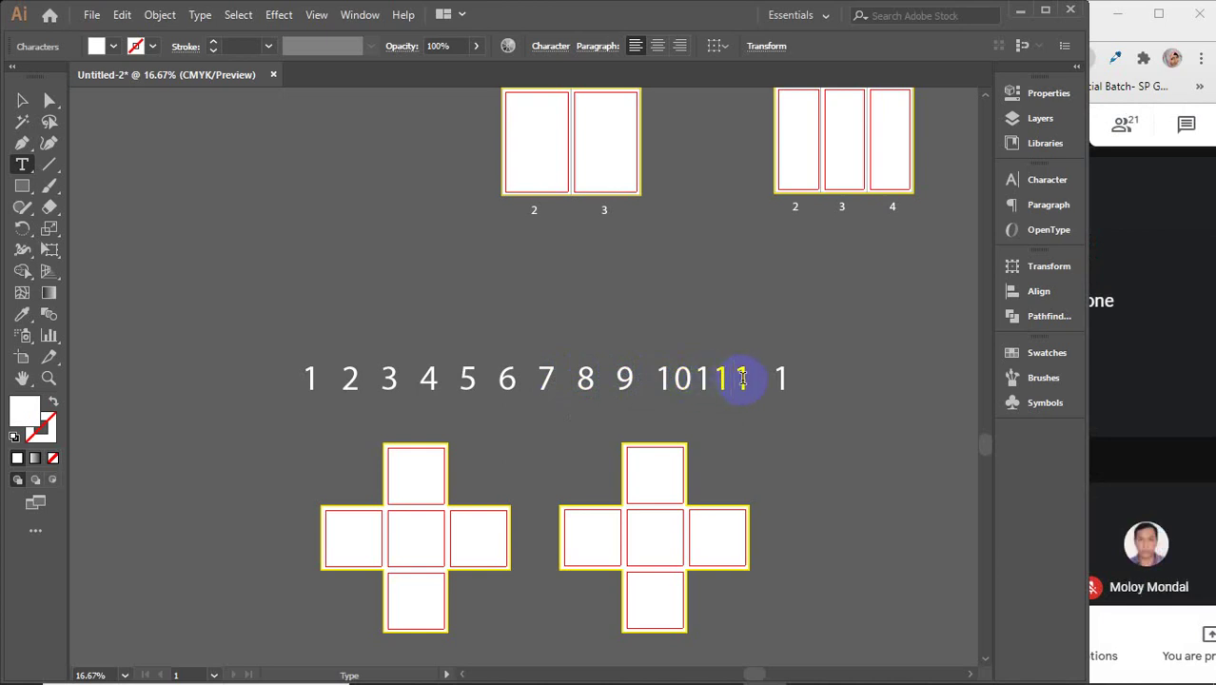
text(12)
- Delete the text of the surplus "1" label after the 12 and deselect it
double_click(799, 386)
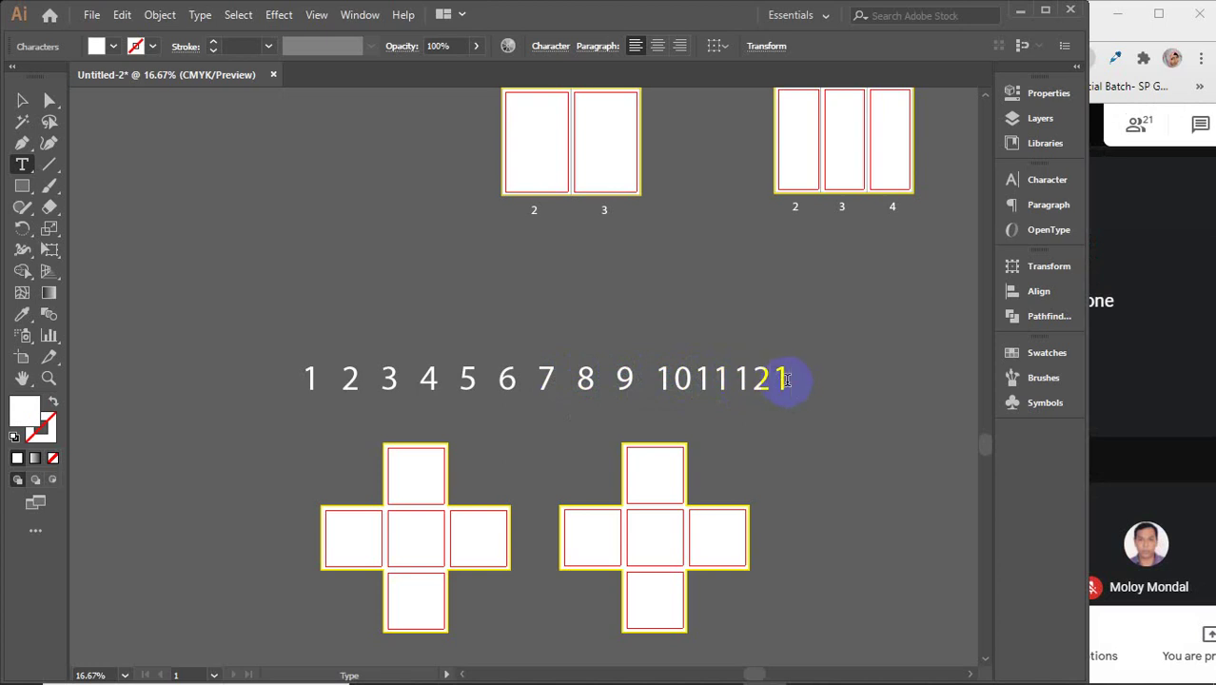
key(BackSpace)
click(22, 99)
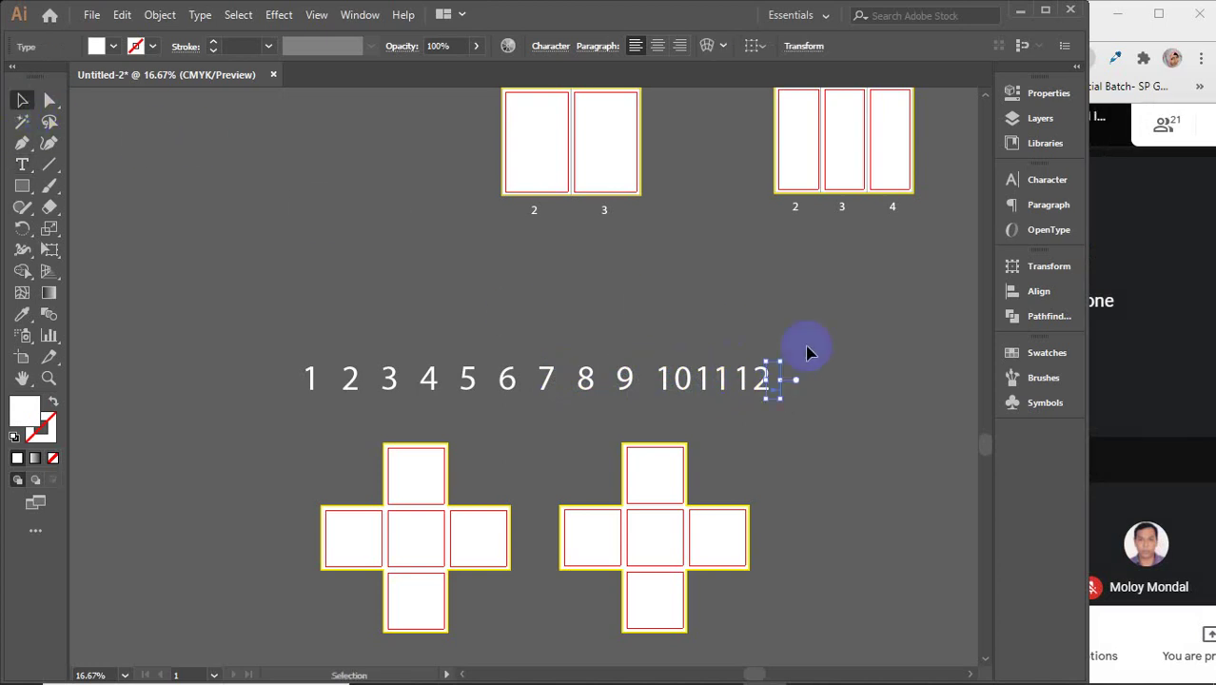
click(903, 374)
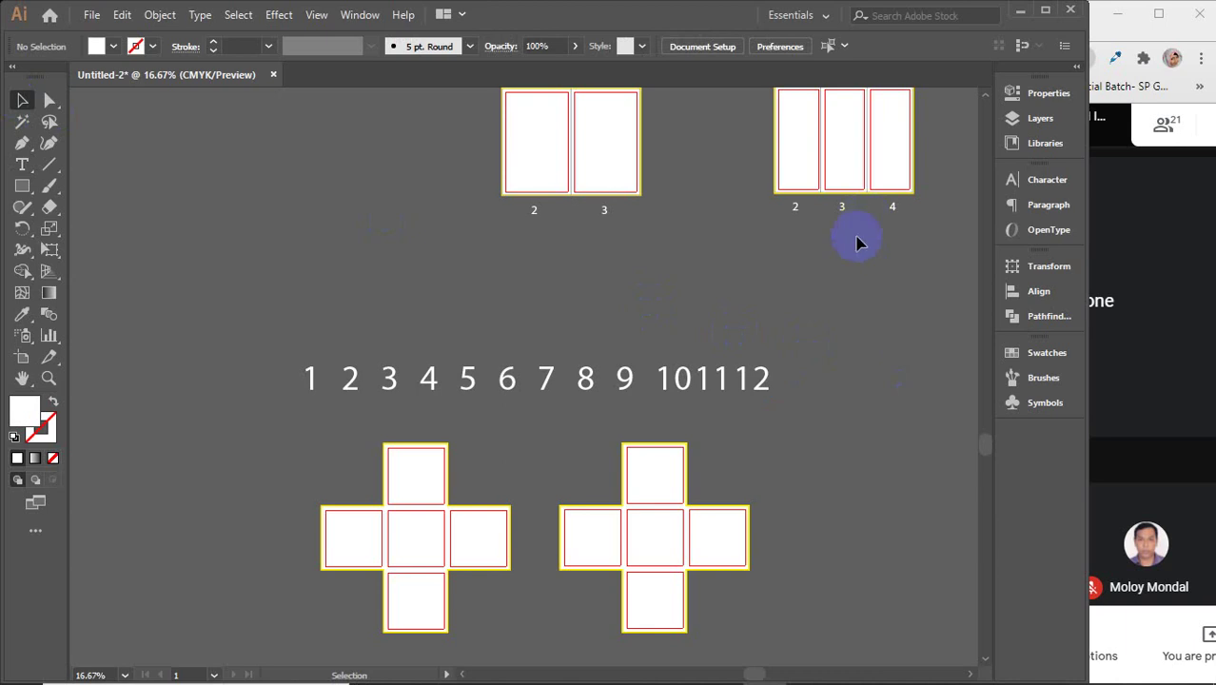
- Set the fill of all number labels from 1 to 12 to black, and select the original cross group
drag(238, 298, 870, 403)
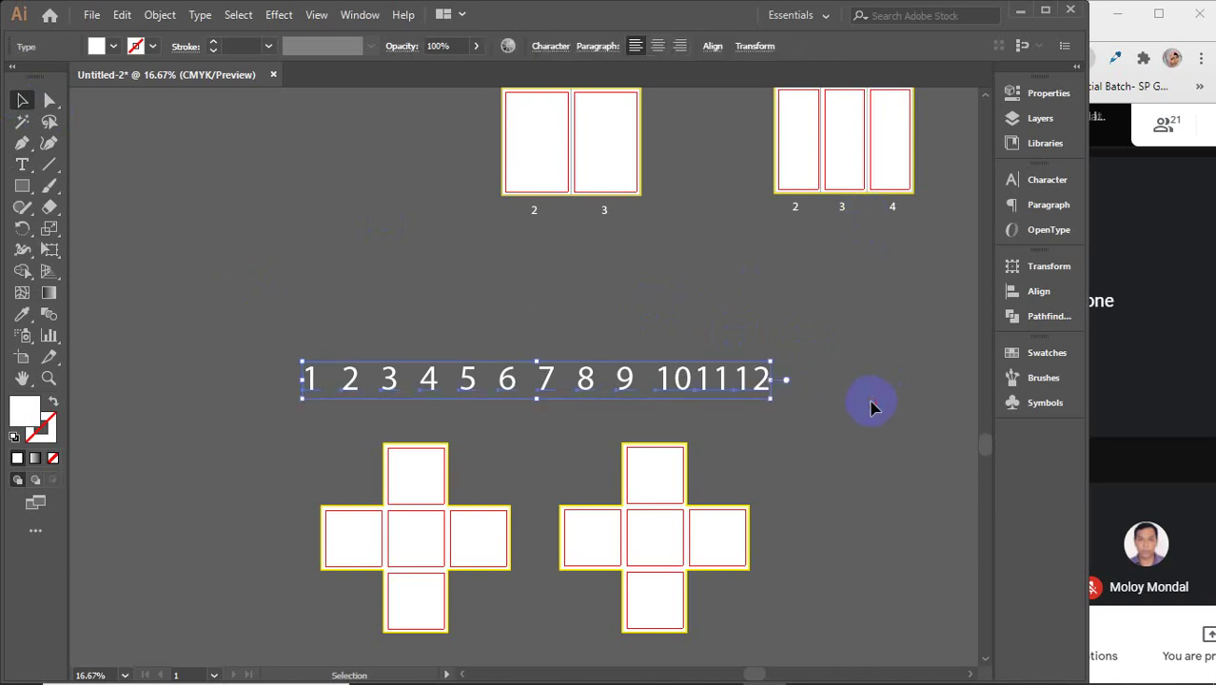
click(114, 45)
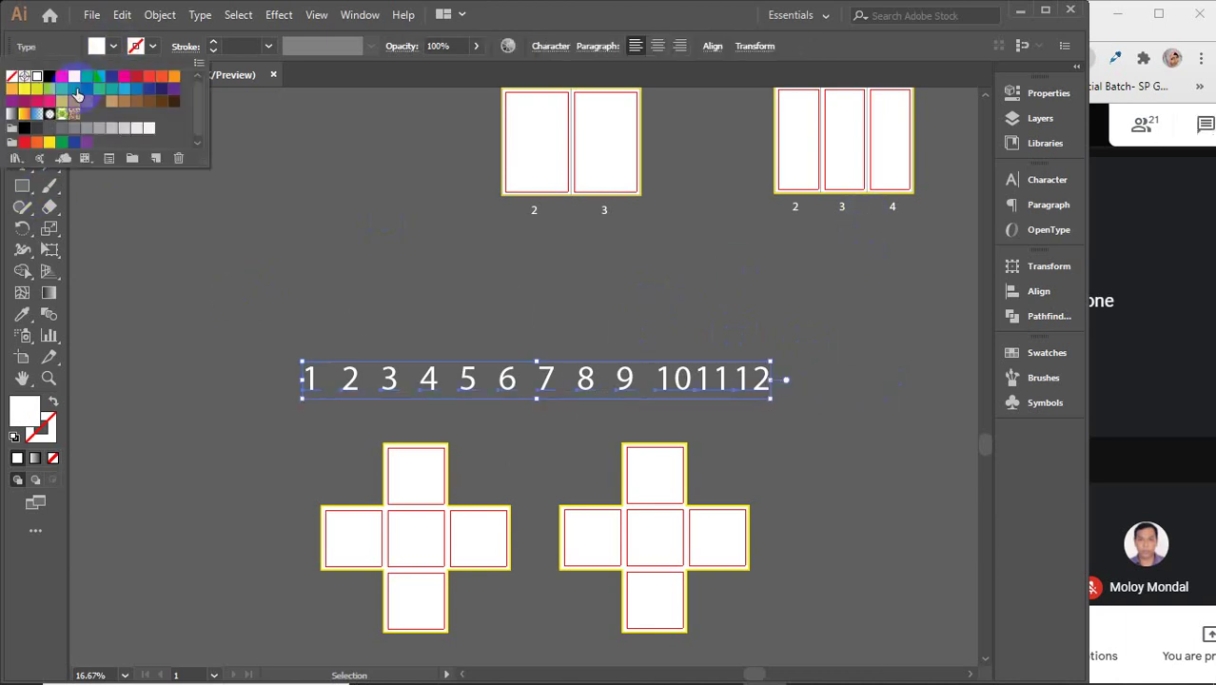
click(51, 79)
click(663, 309)
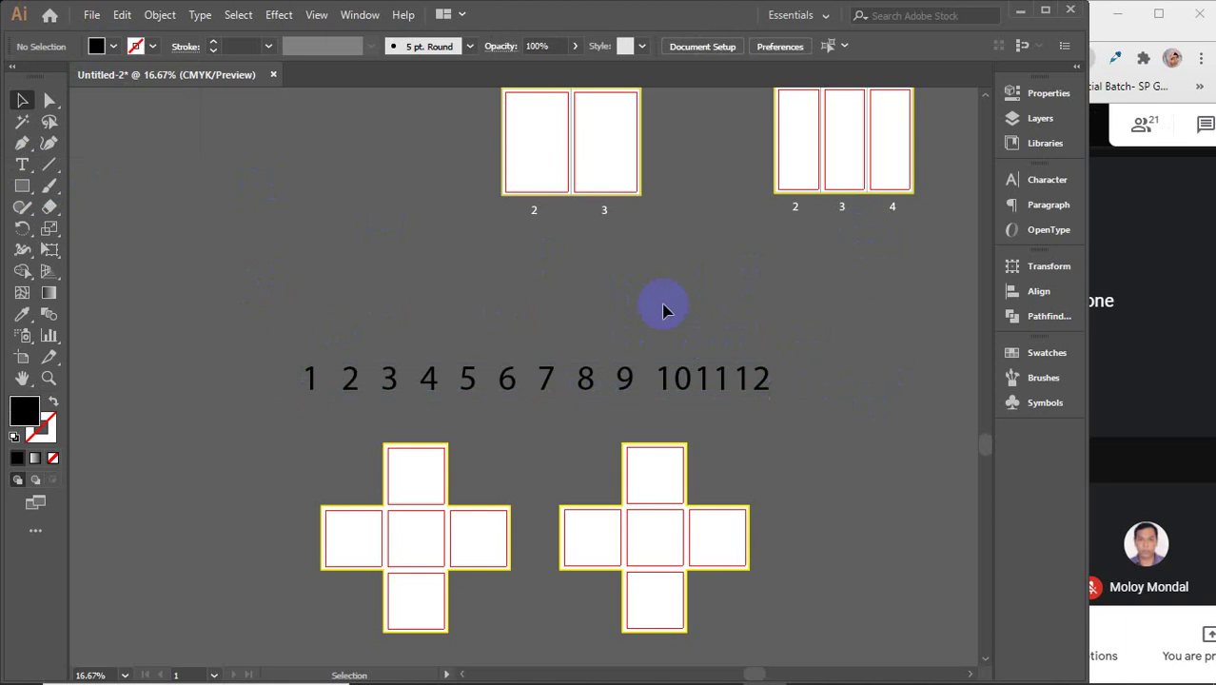
scroll(414, 428, down, 1)
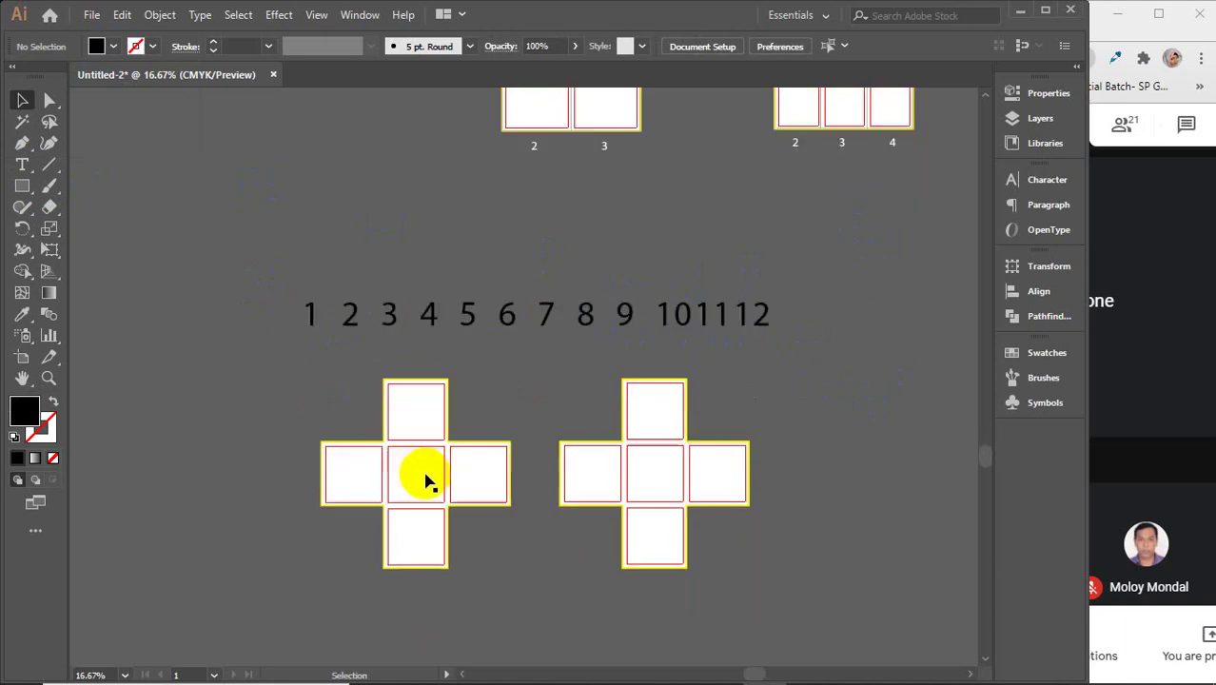
click(405, 419)
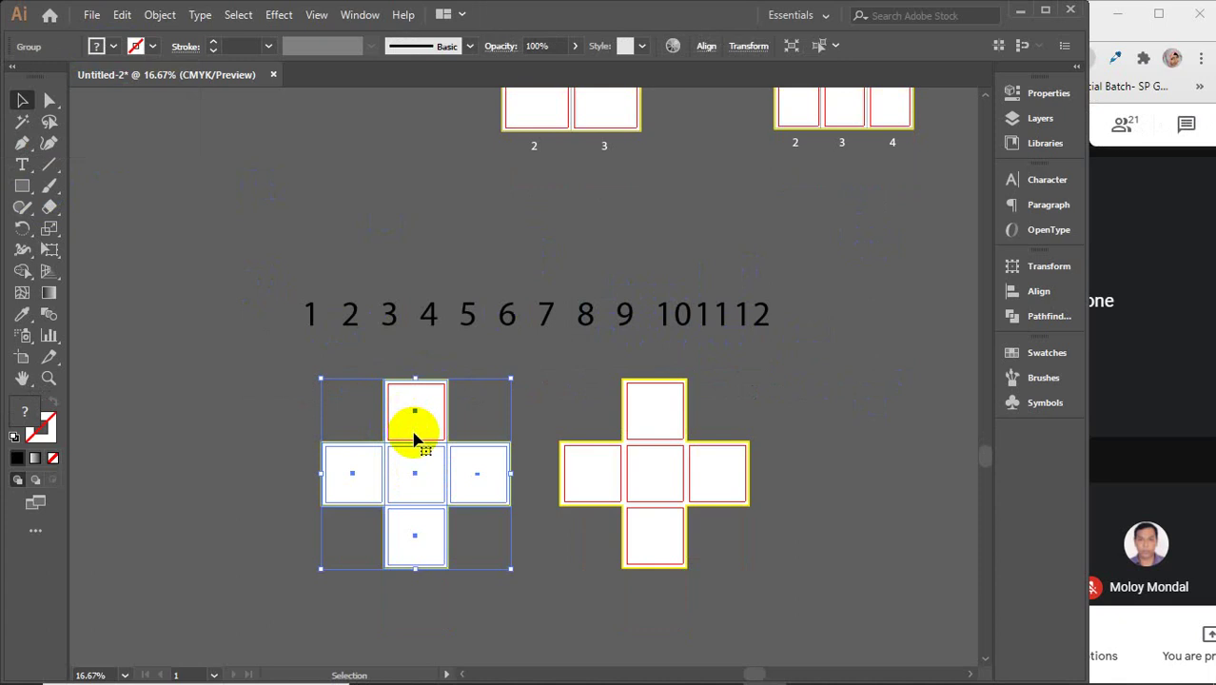
- Switch to the Google Meet call, turn on the camera, and pin the own presentation to the main screen
click(1172, 327)
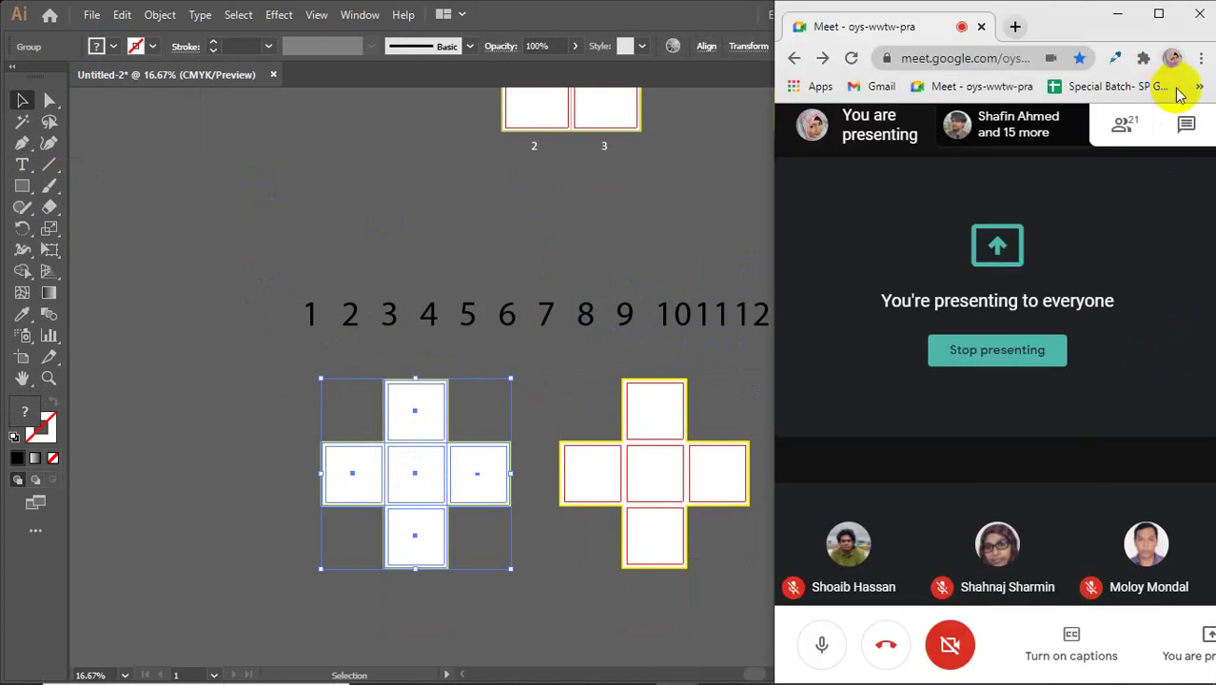
click(946, 650)
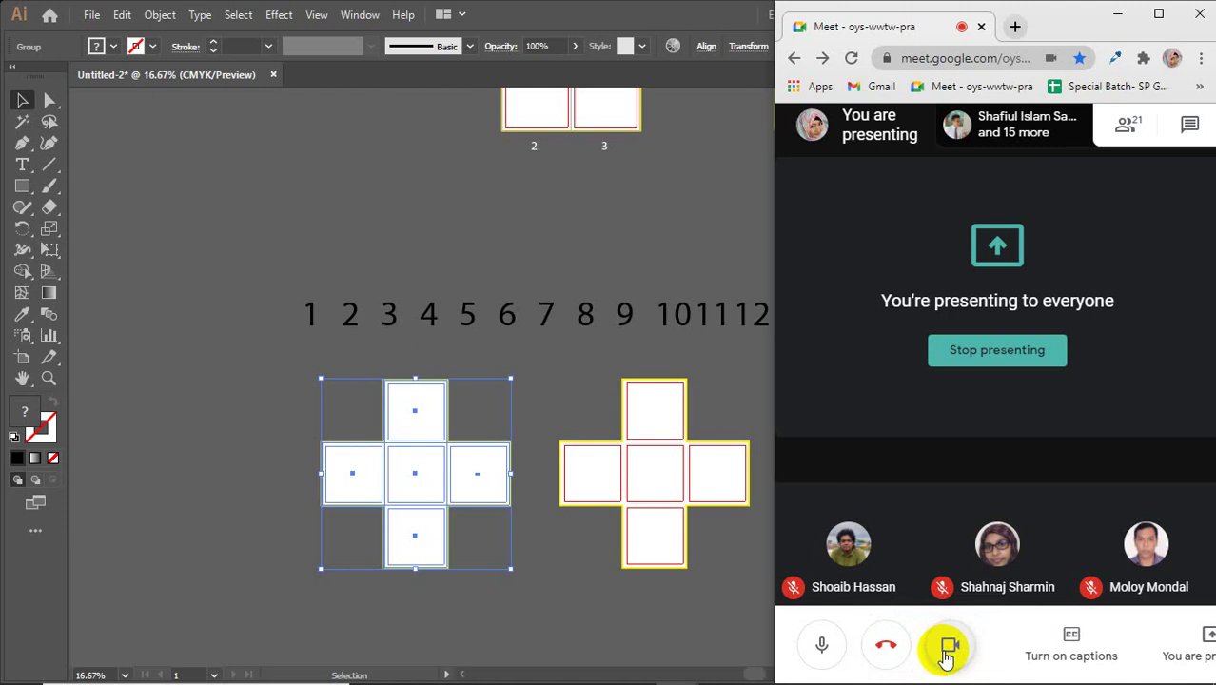
click(1126, 127)
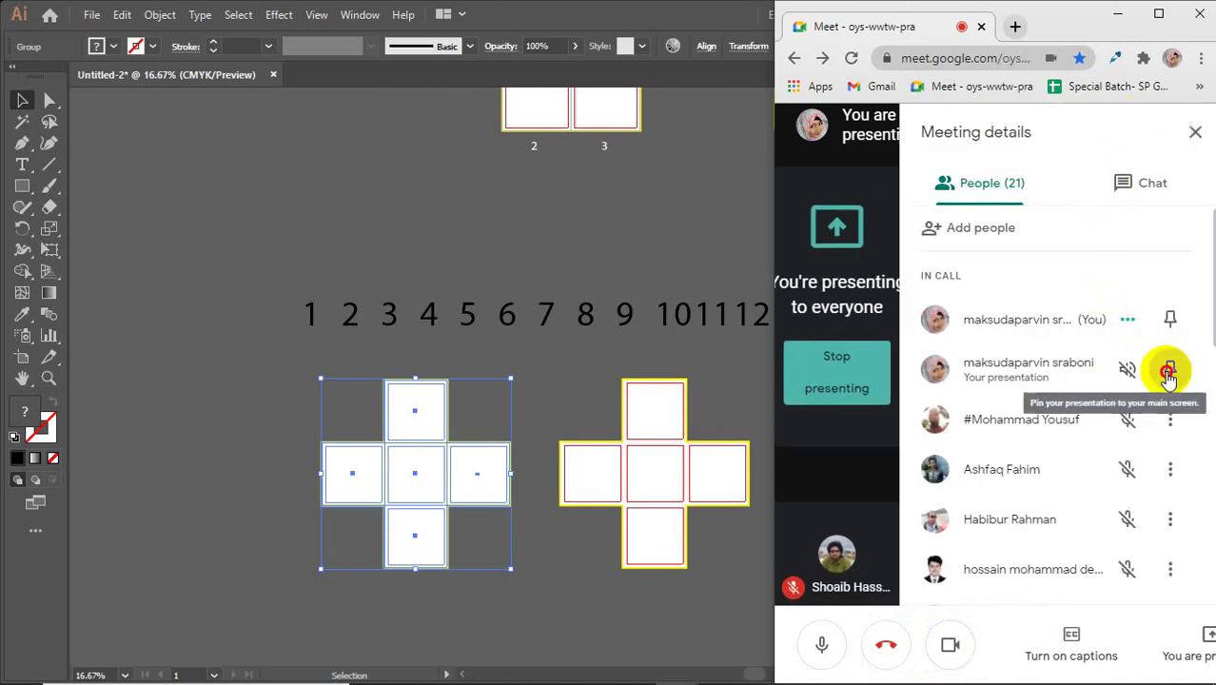
click(1168, 373)
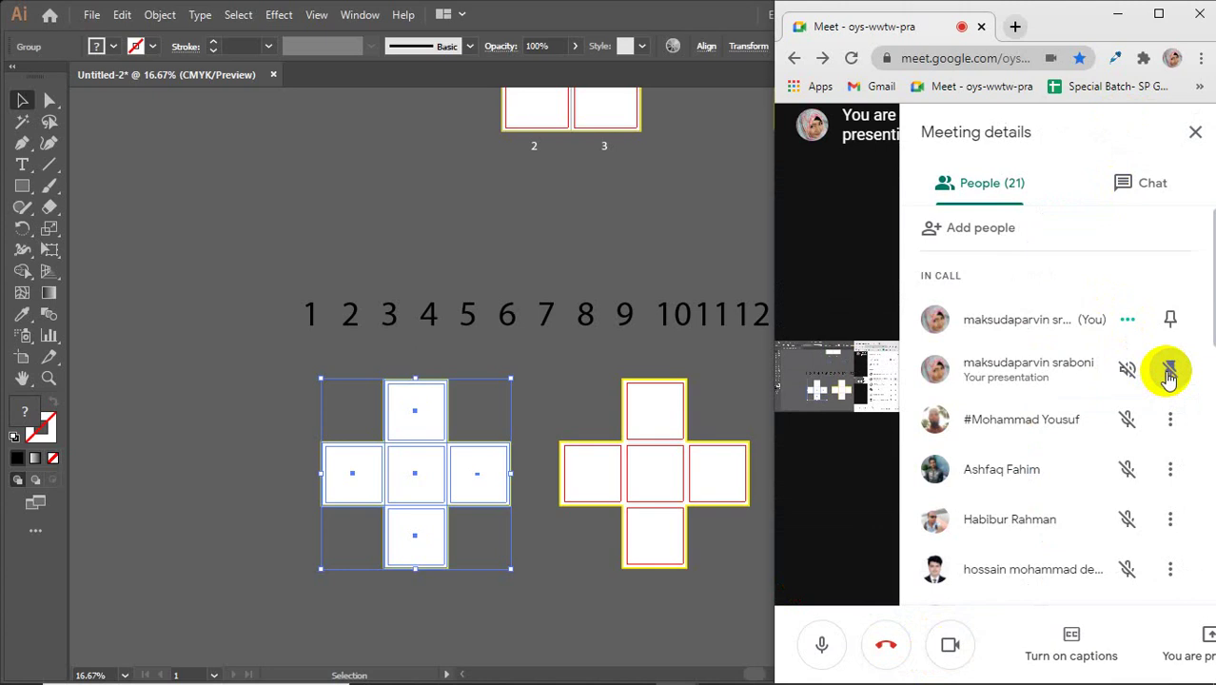
- Pin the own camera video to the main screen of the call and close the meeting details
click(1169, 321)
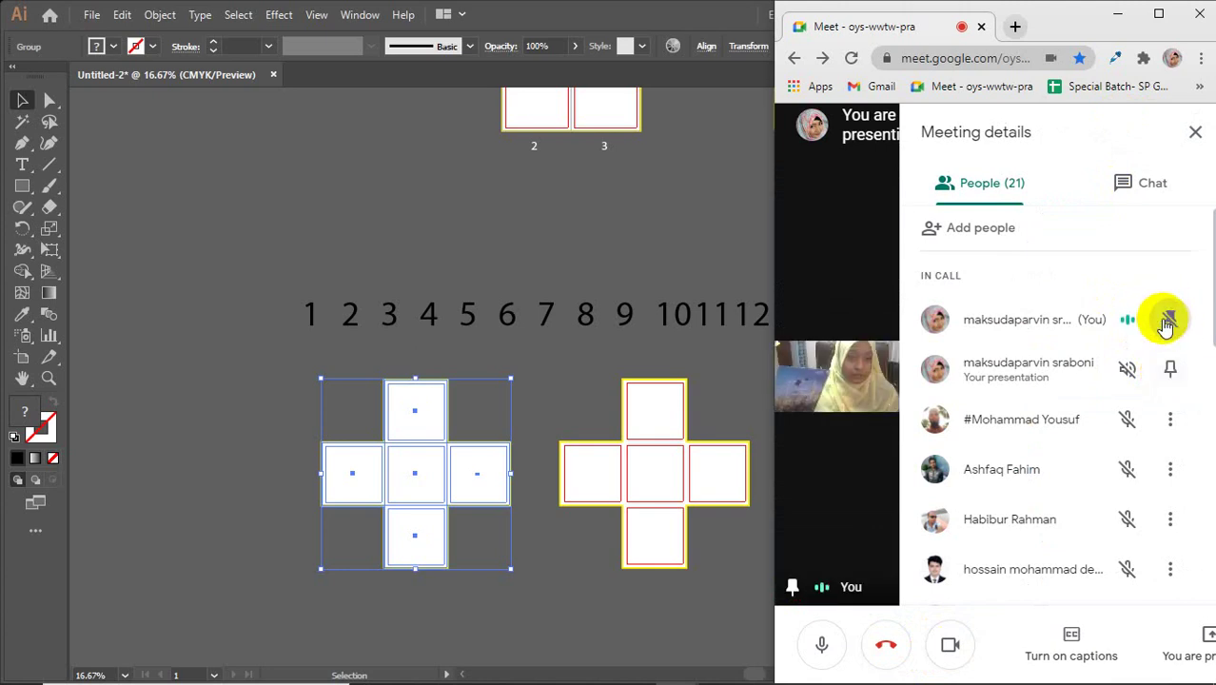
click(1195, 131)
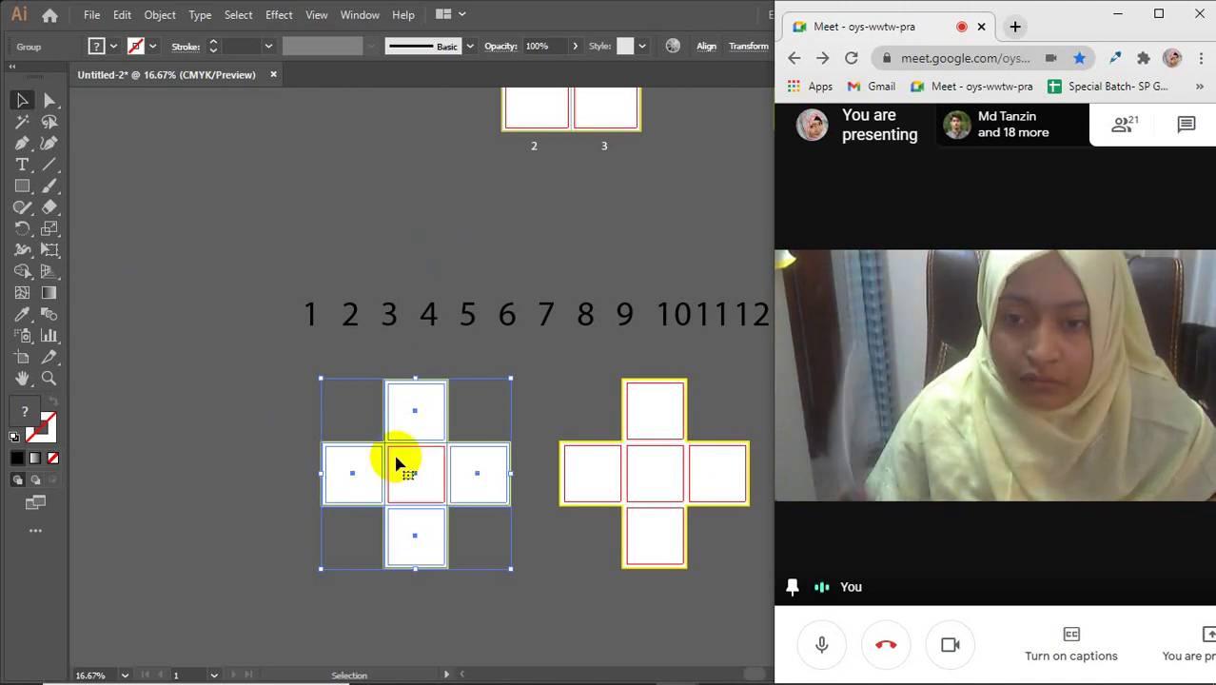
- Switch to Illustrator, move both crosses slightly to the left below the number row, and deselect them
click(407, 428)
drag(402, 423, 360, 423)
drag(654, 446, 617, 453)
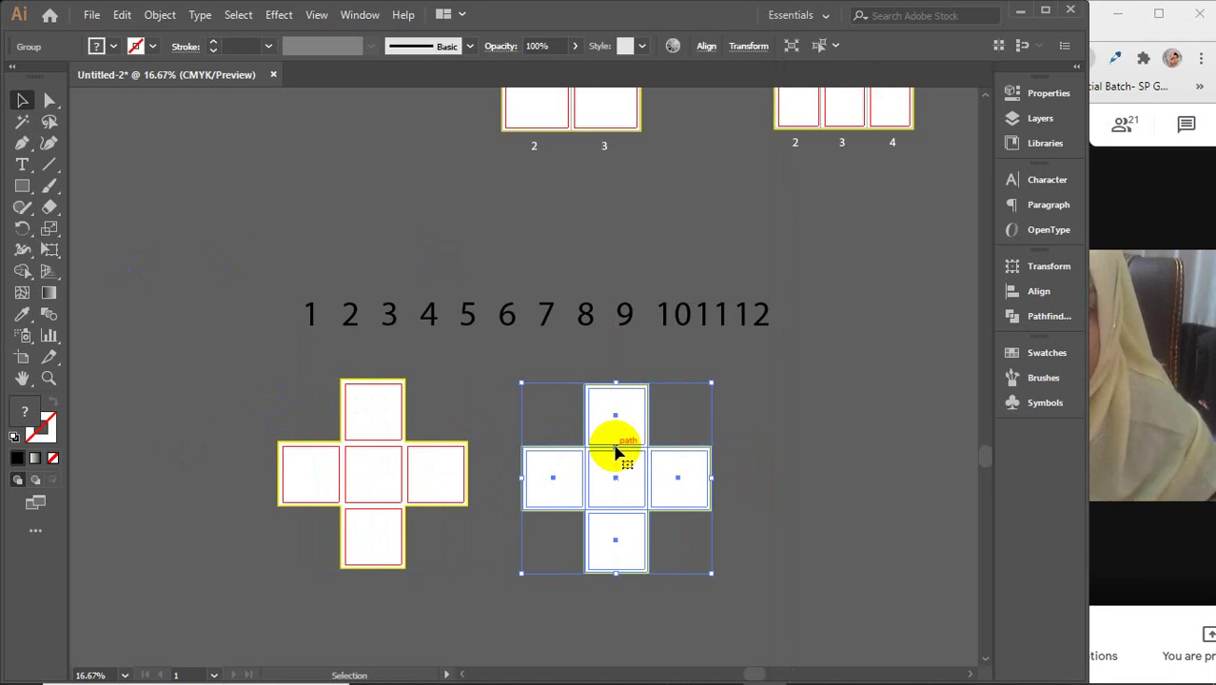
click(787, 431)
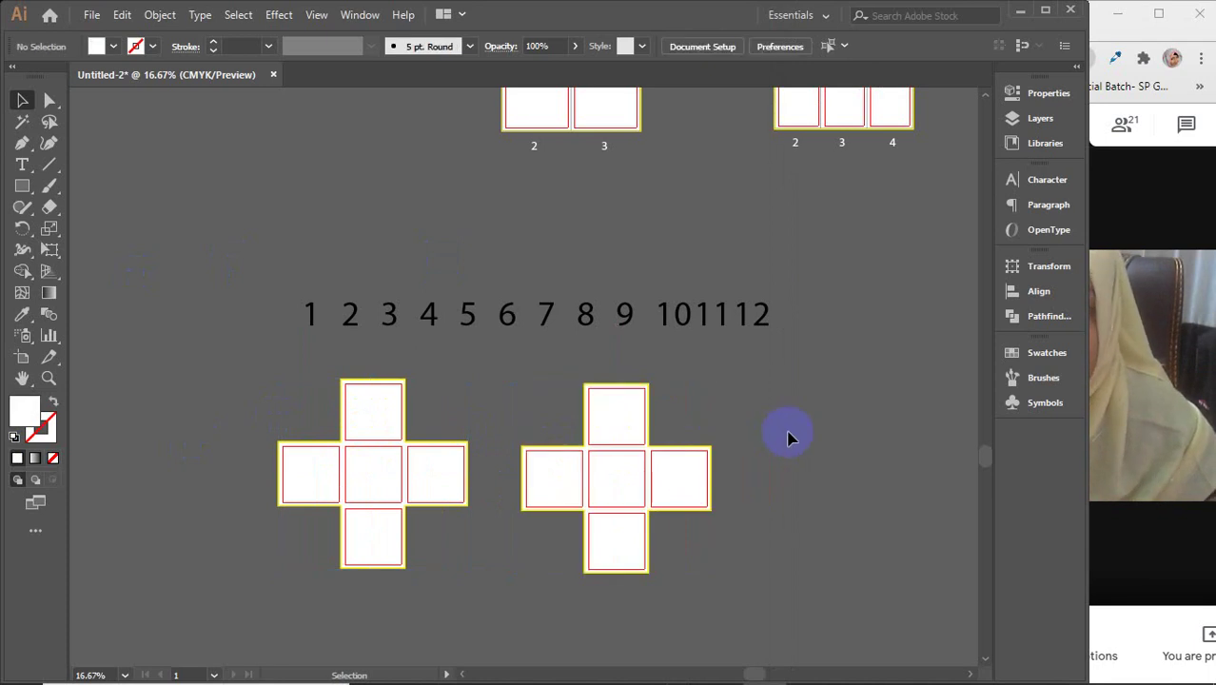
click(607, 405)
click(608, 425)
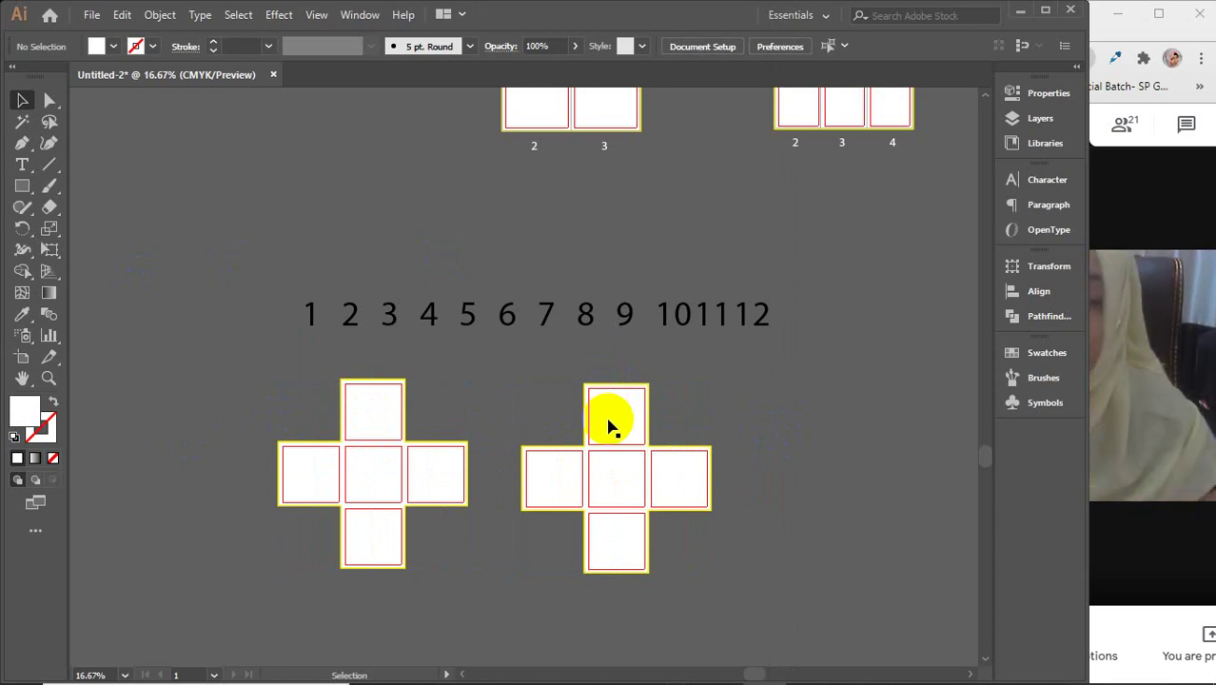
- Switch to the Google Meet call, unpin the own video and turn off the camera, and return to Illustrator
click(1178, 384)
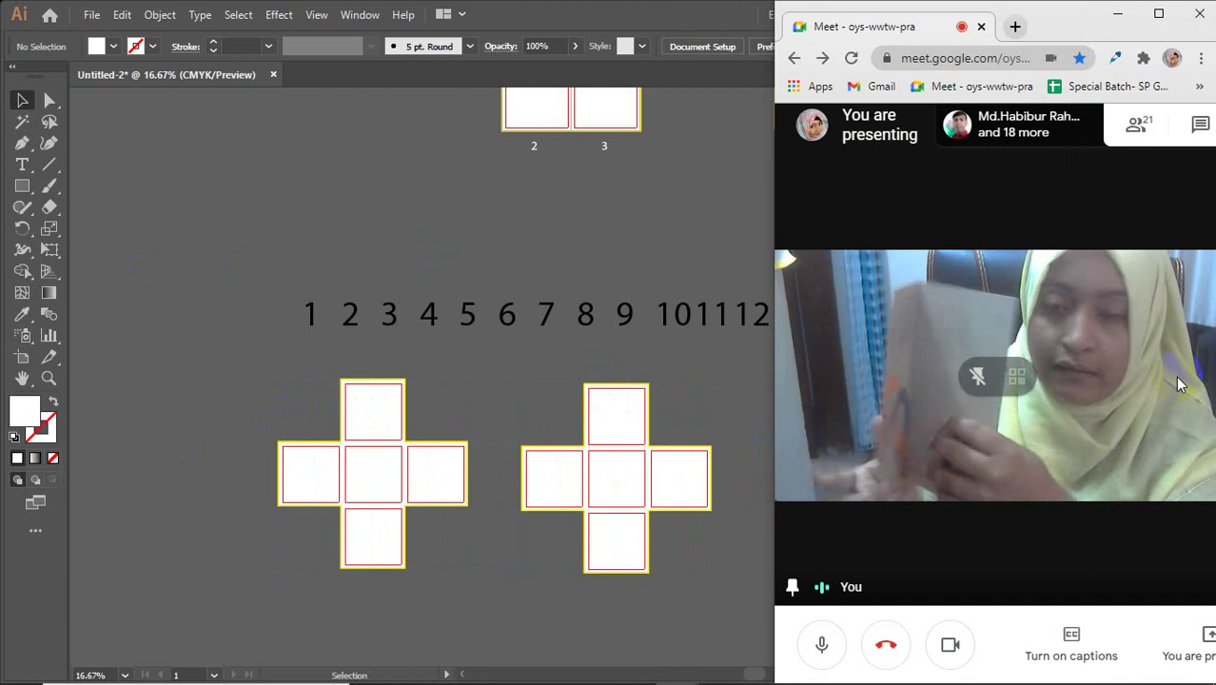
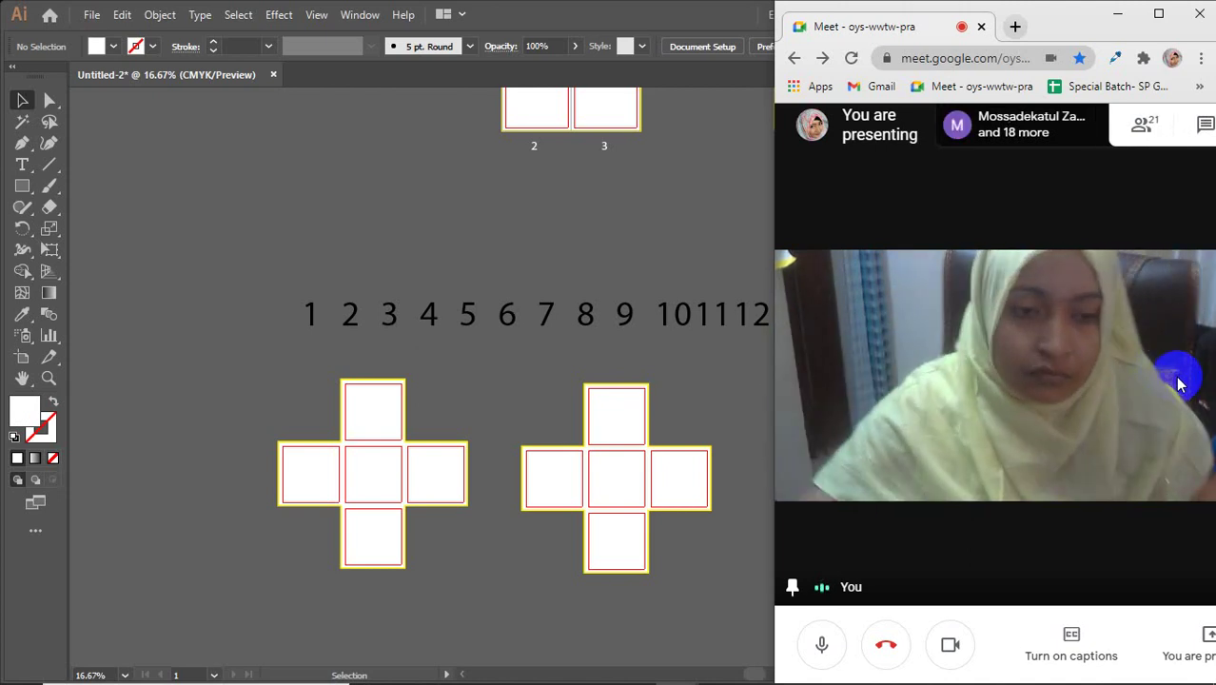
mouse_move(1022, 398)
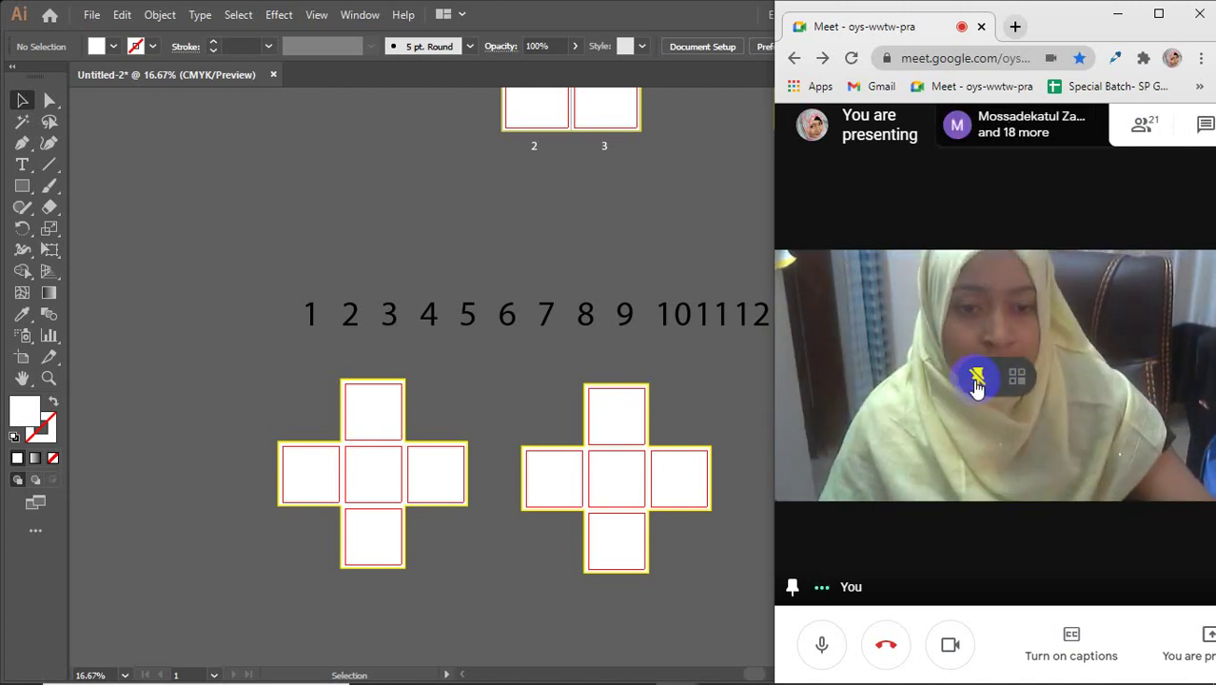
click(976, 377)
click(951, 654)
click(620, 260)
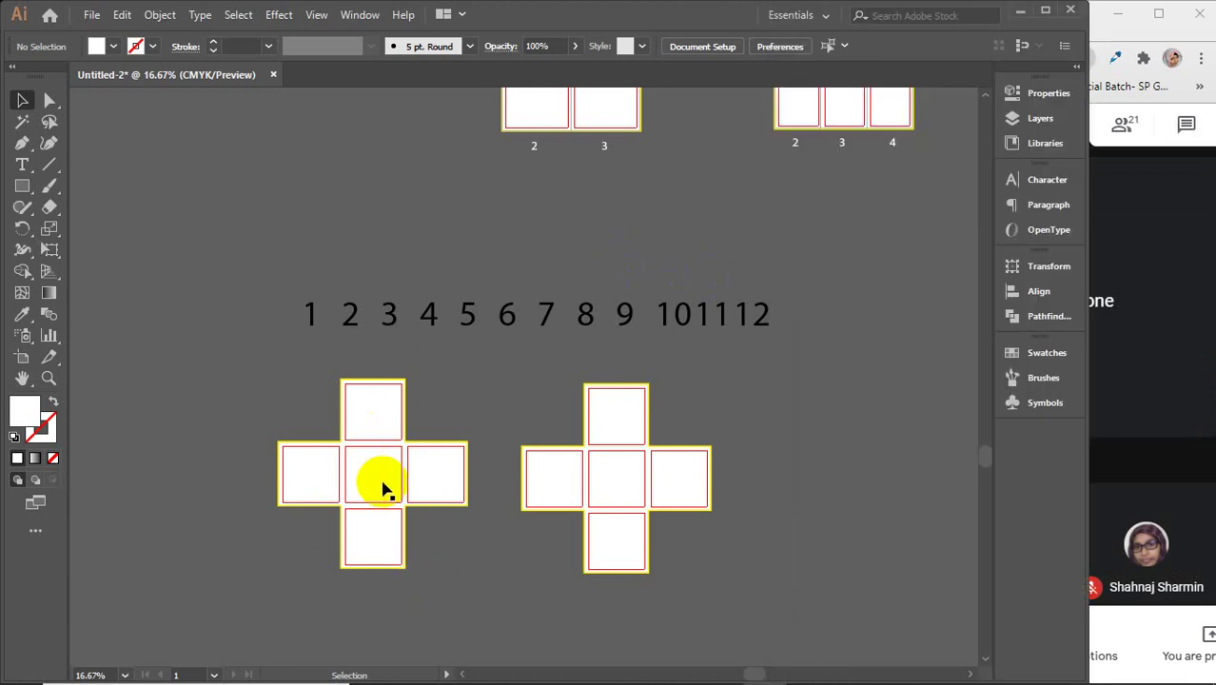
- Examine the panel layout of the two crosses side by side at 25% zoom
click(457, 446)
scroll(448, 481, up, 1)
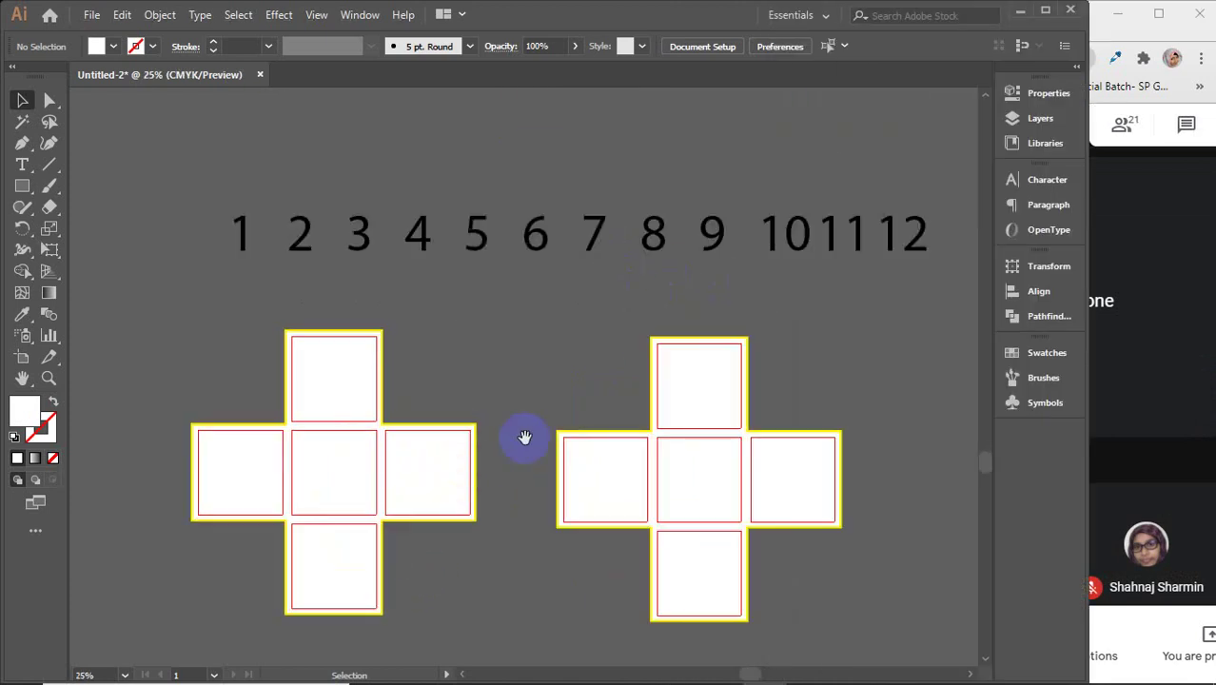
drag(524, 440, 578, 372)
drag(186, 247, 558, 613)
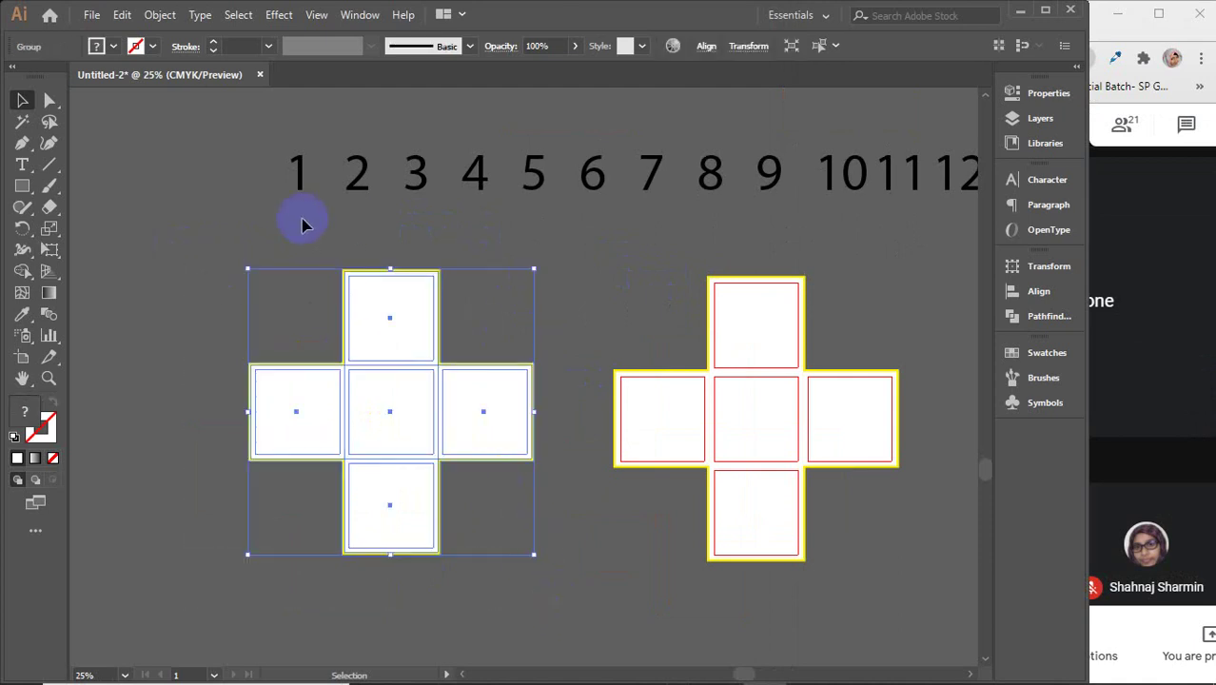
click(533, 351)
click(565, 311)
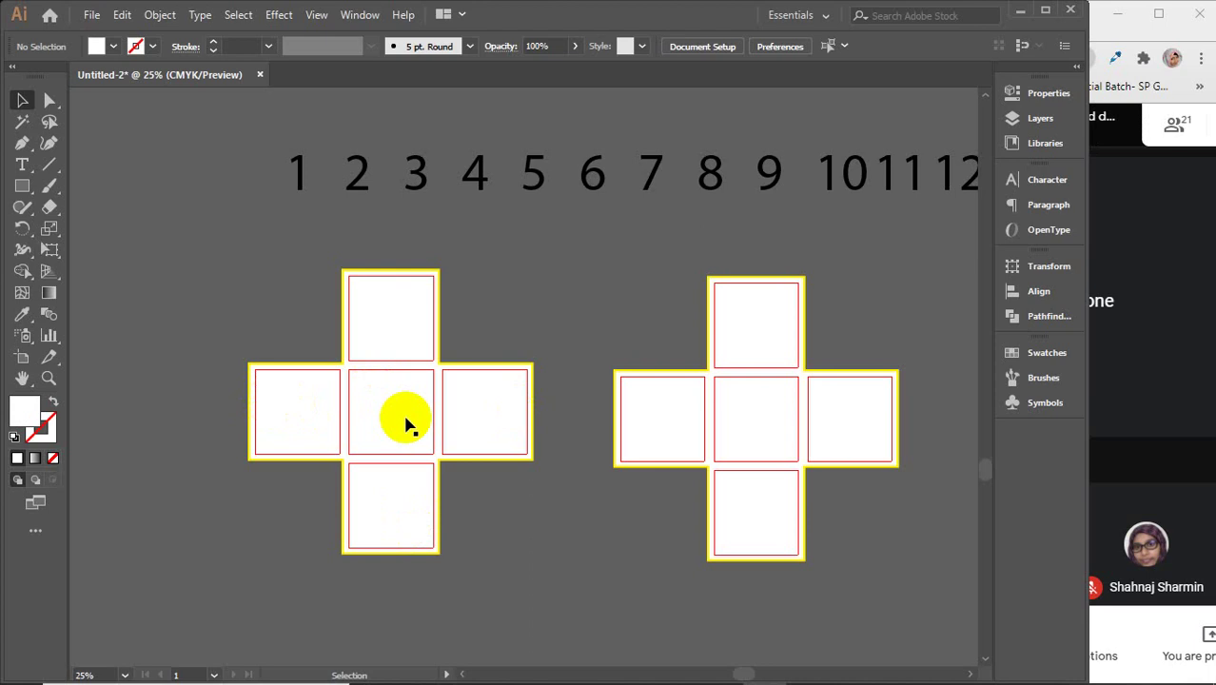
click(244, 415)
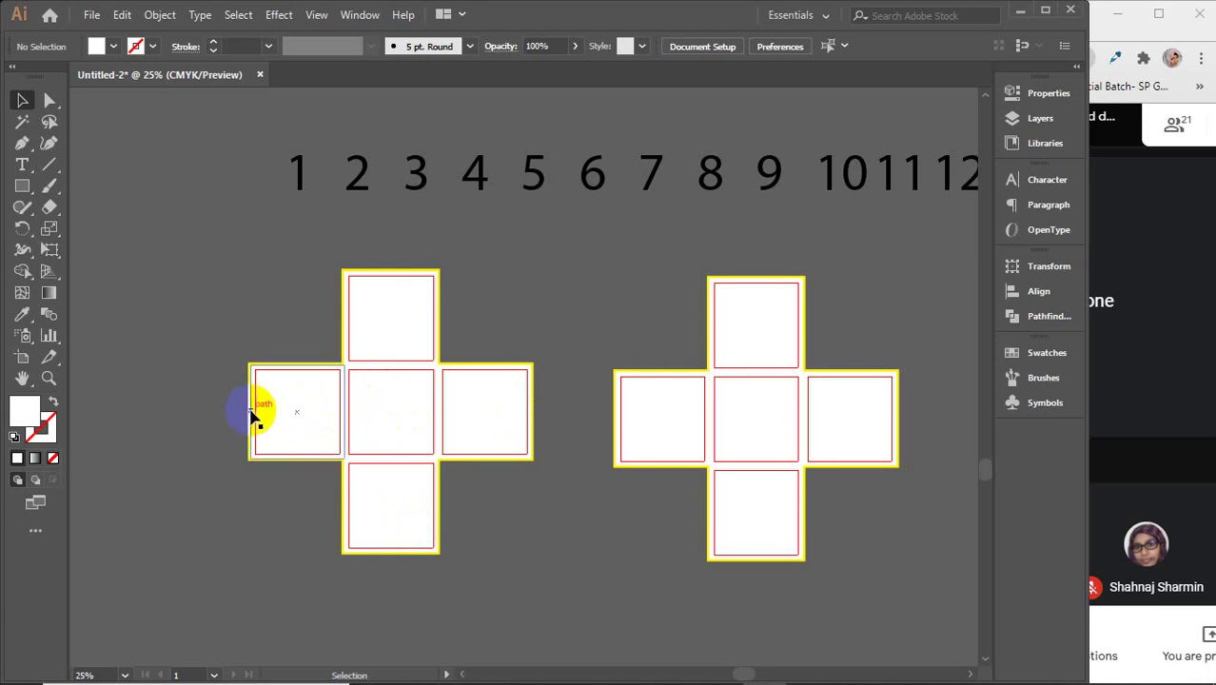
mouse_move(247, 415)
mouse_down()
mouse_move(293, 394)
mouse_move(421, 401)
mouse_move(347, 371)
mouse_up()
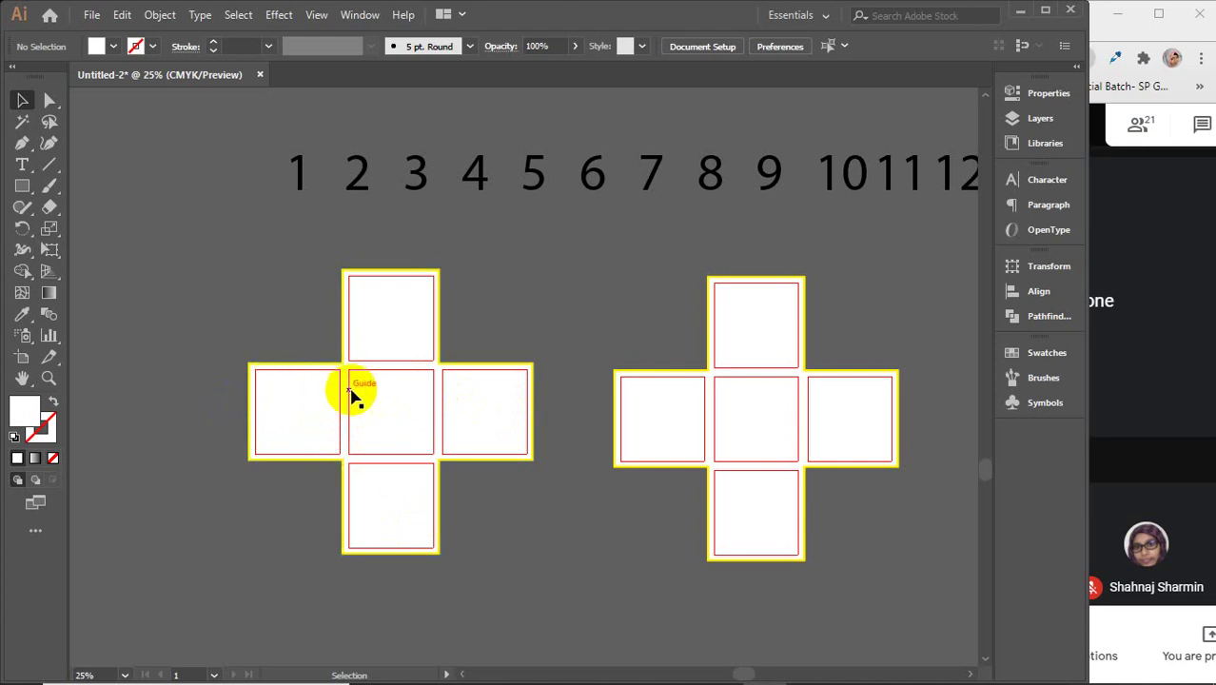
click(861, 409)
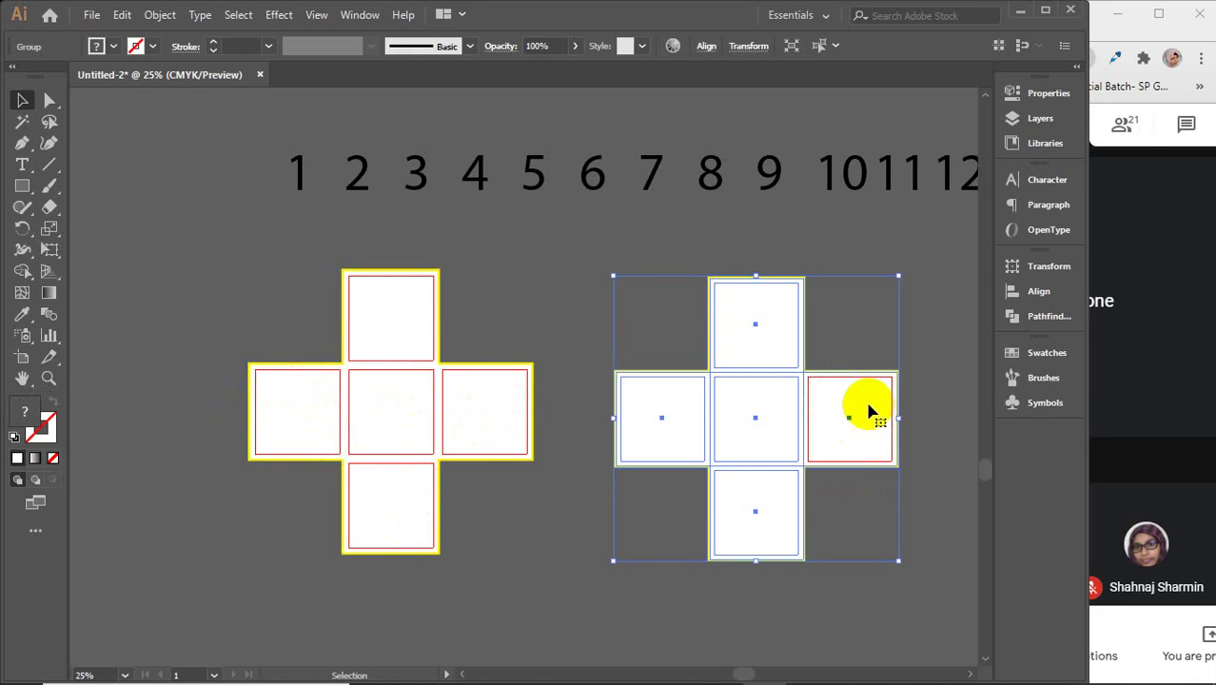
click(533, 295)
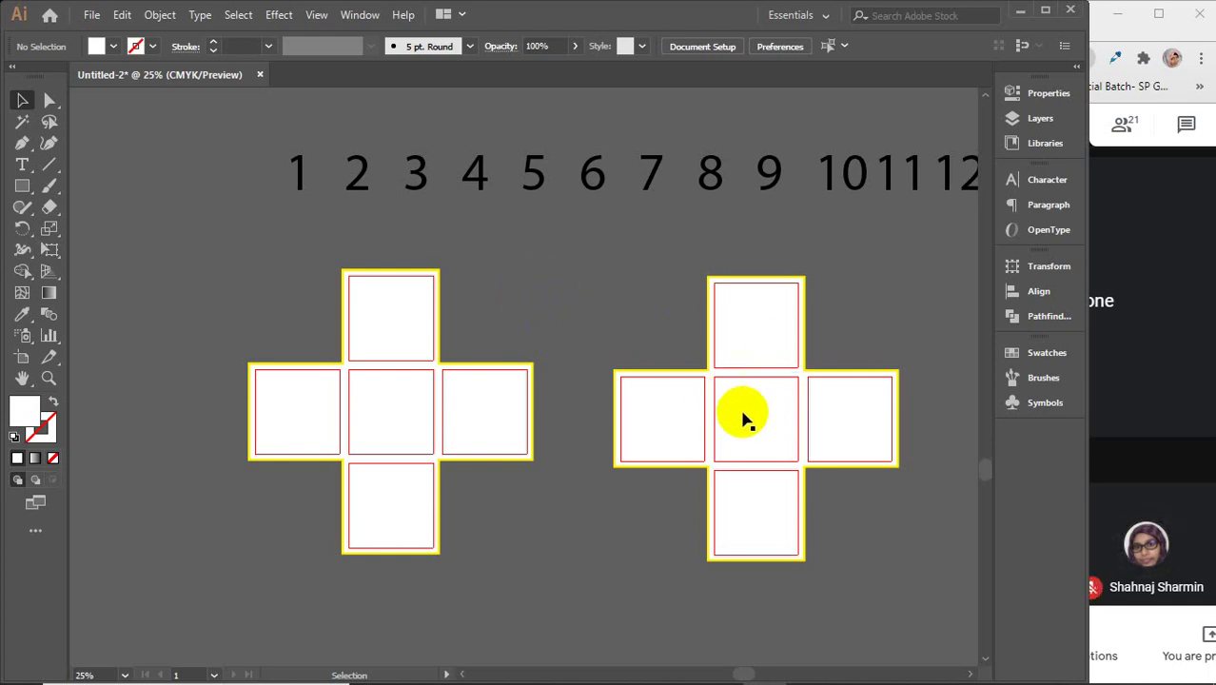
click(407, 325)
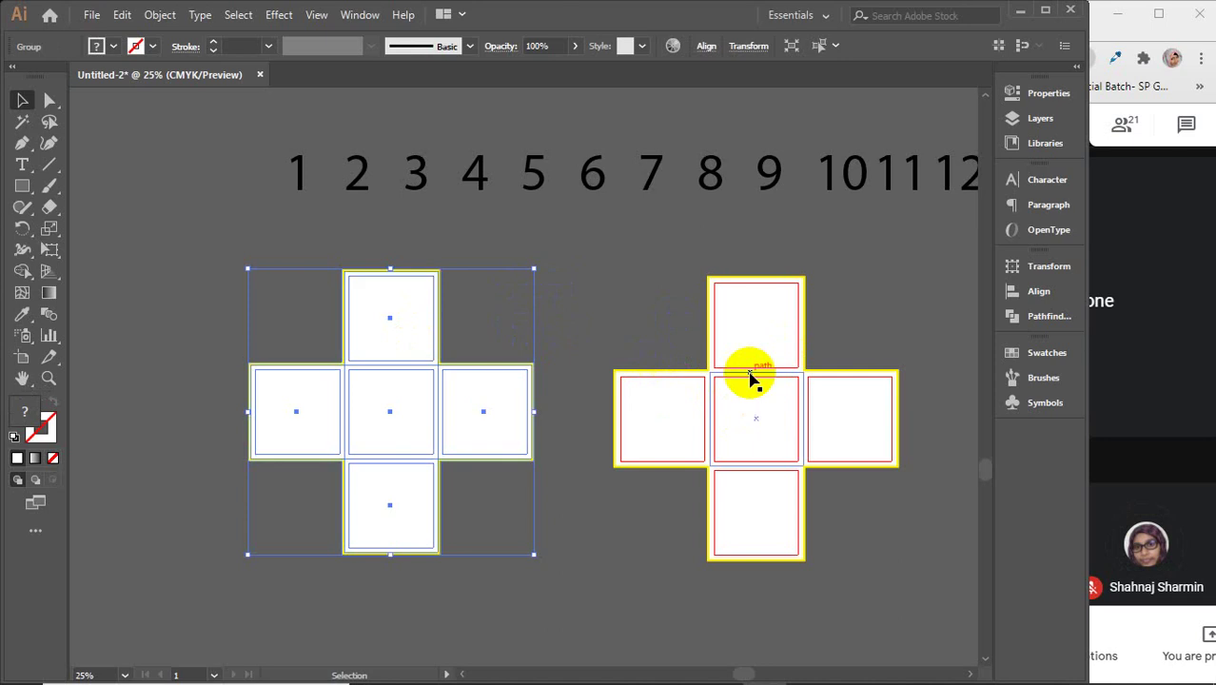
- Delete the second cross on the right, keeping only the original cross
click(593, 338)
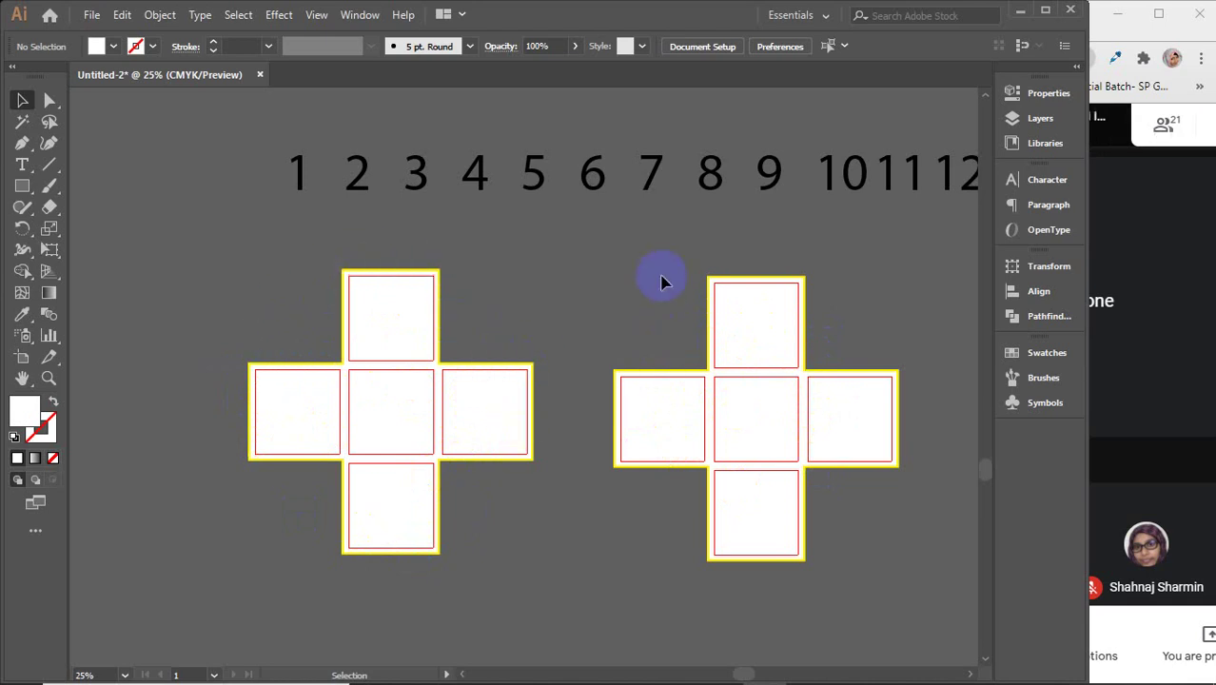
drag(651, 278, 890, 567)
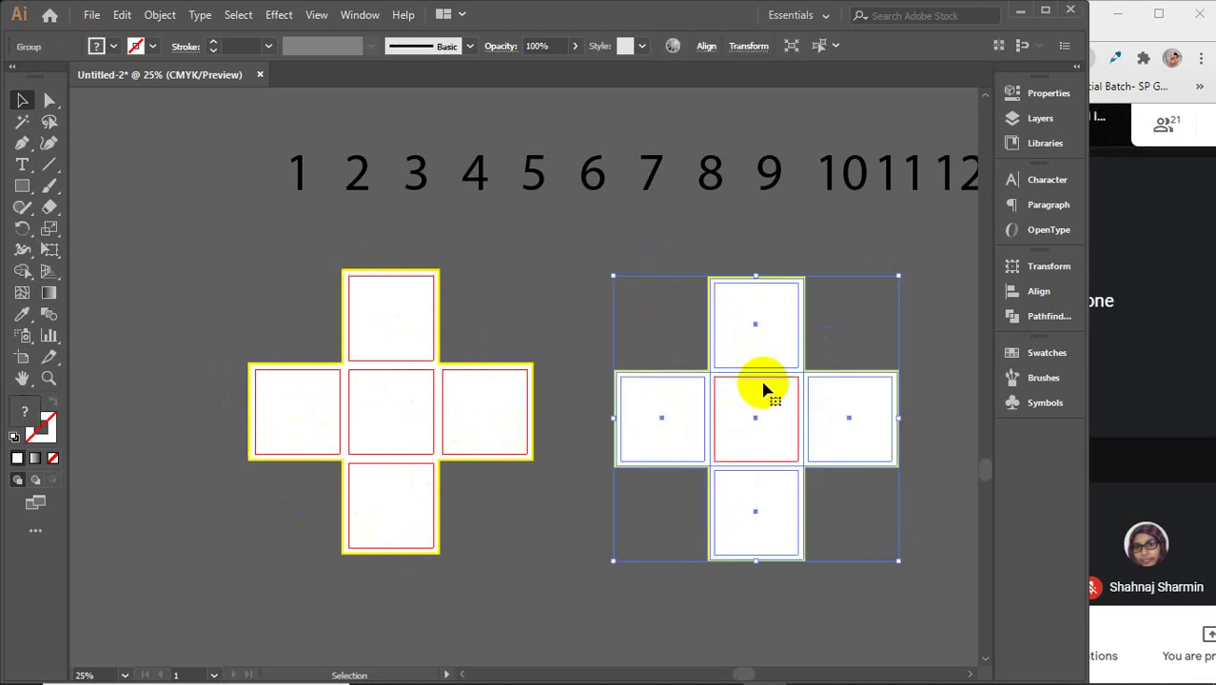
key(Delete)
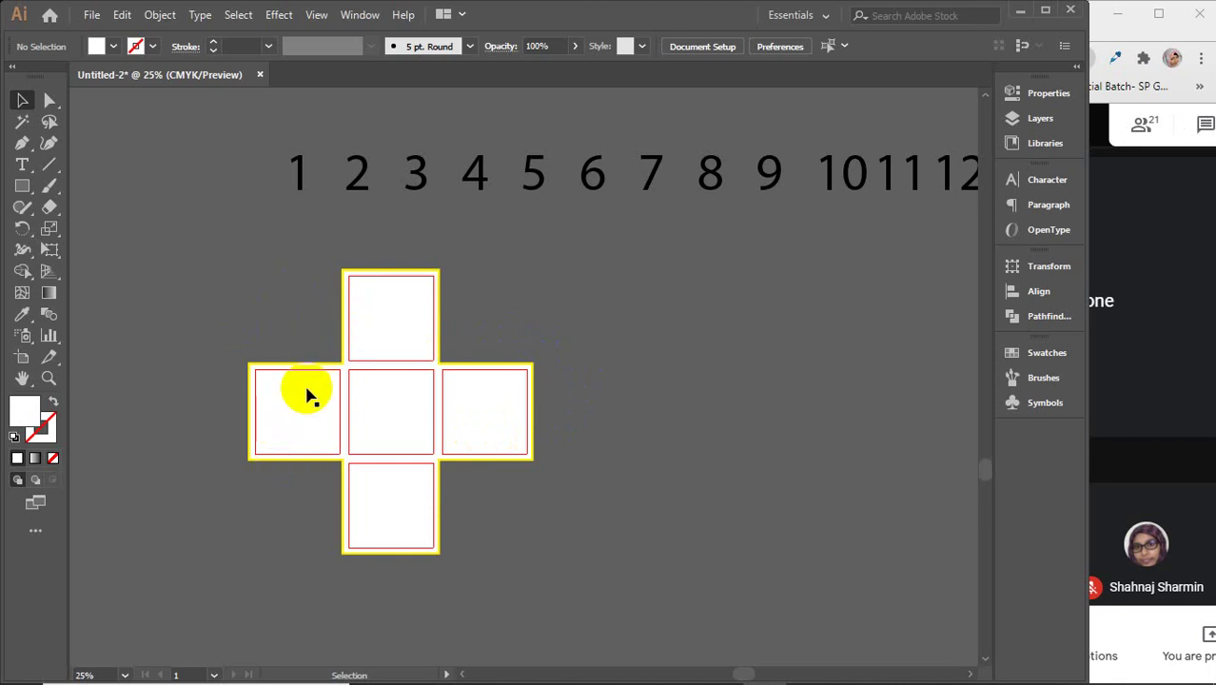
- Place the numbers 2, 3, 4, 5 and 6 in the cross's left, bottom, right, top and centre panels respectively
click(368, 187)
drag(366, 178, 288, 407)
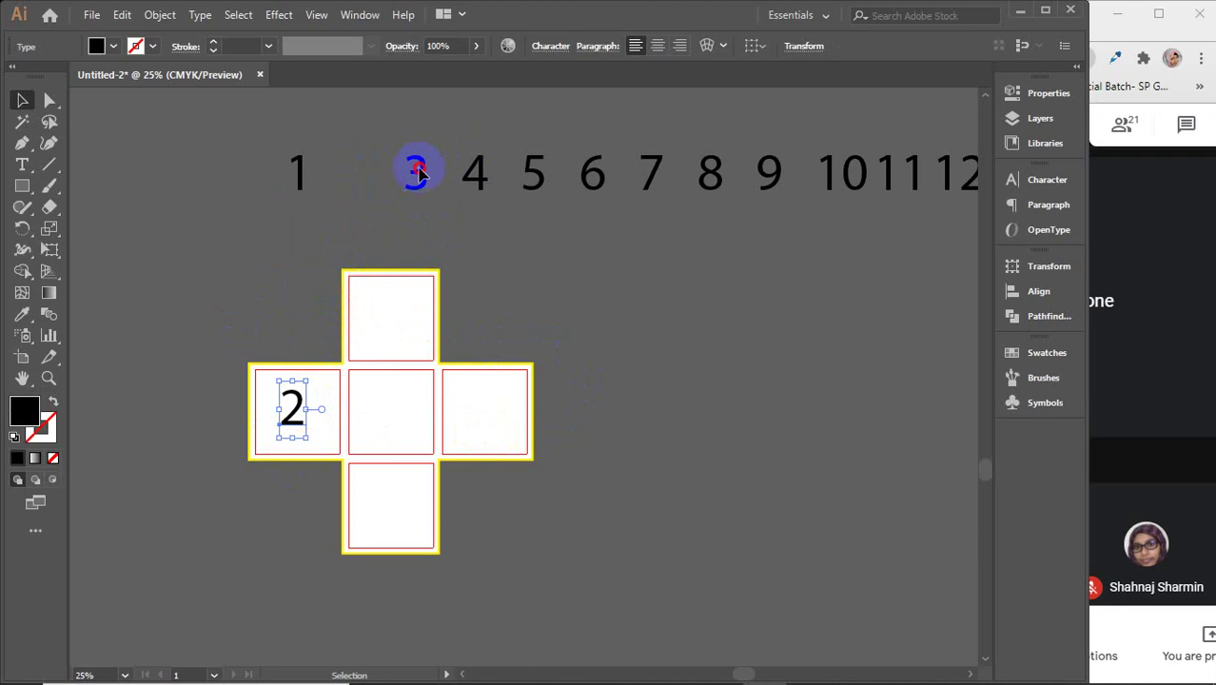
drag(418, 171, 393, 504)
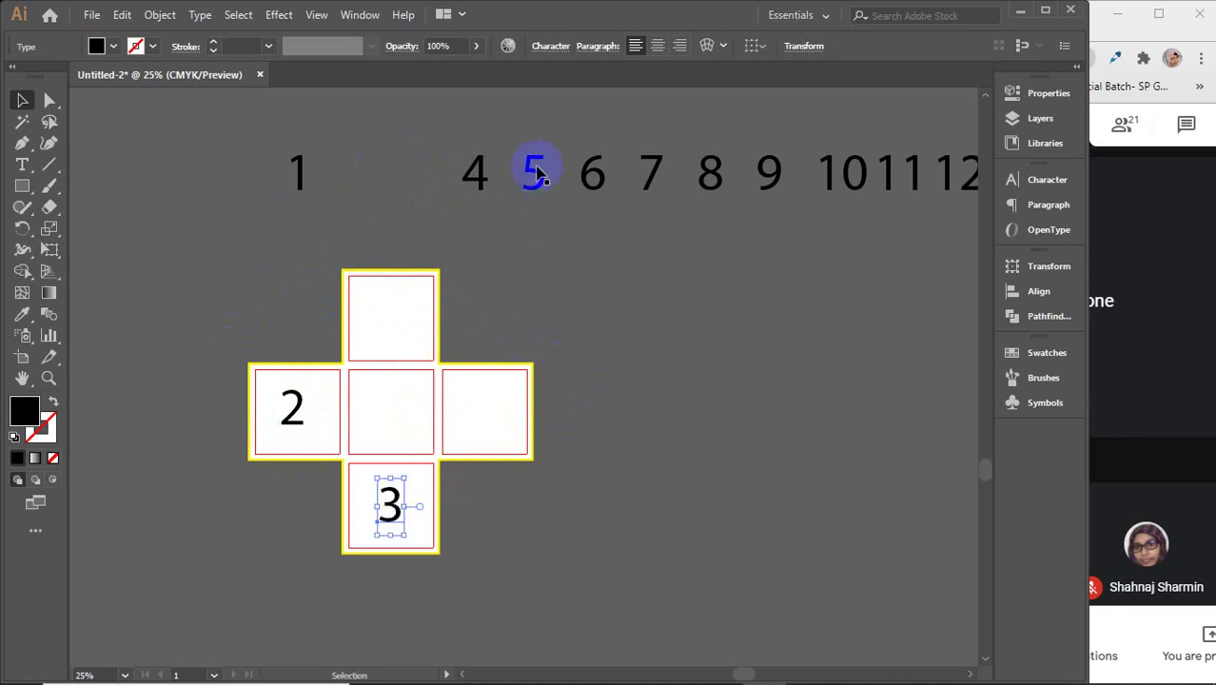
drag(484, 184, 489, 415)
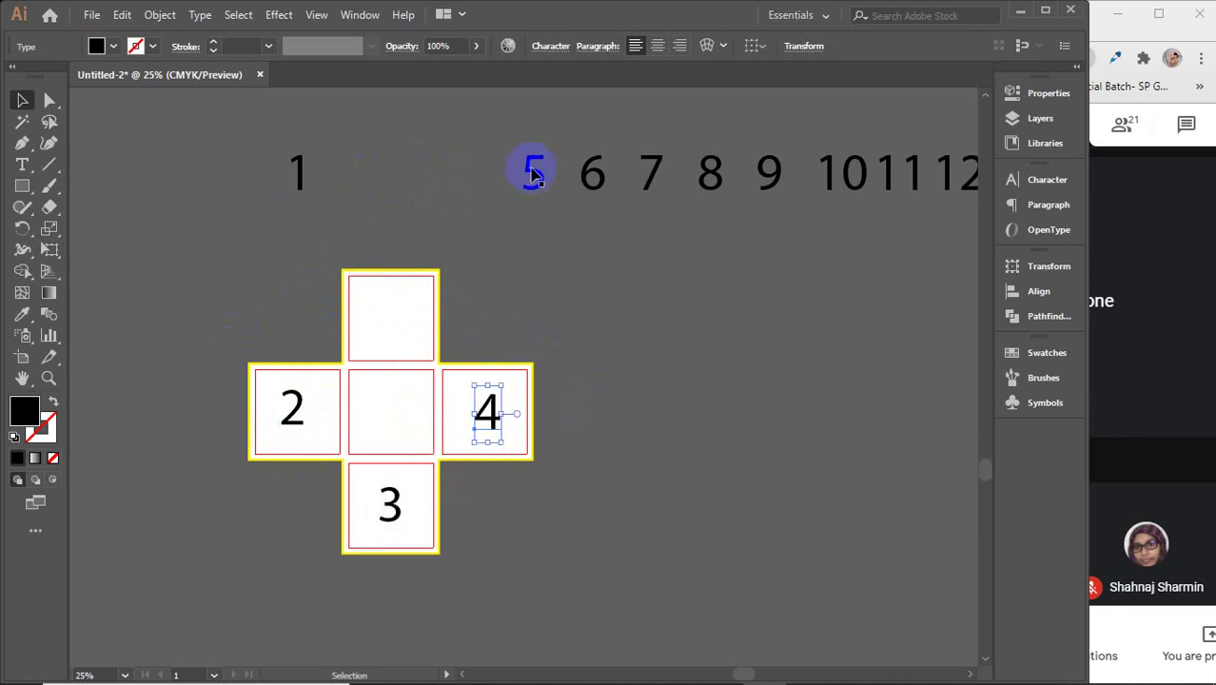
drag(532, 171, 390, 317)
drag(583, 179, 390, 409)
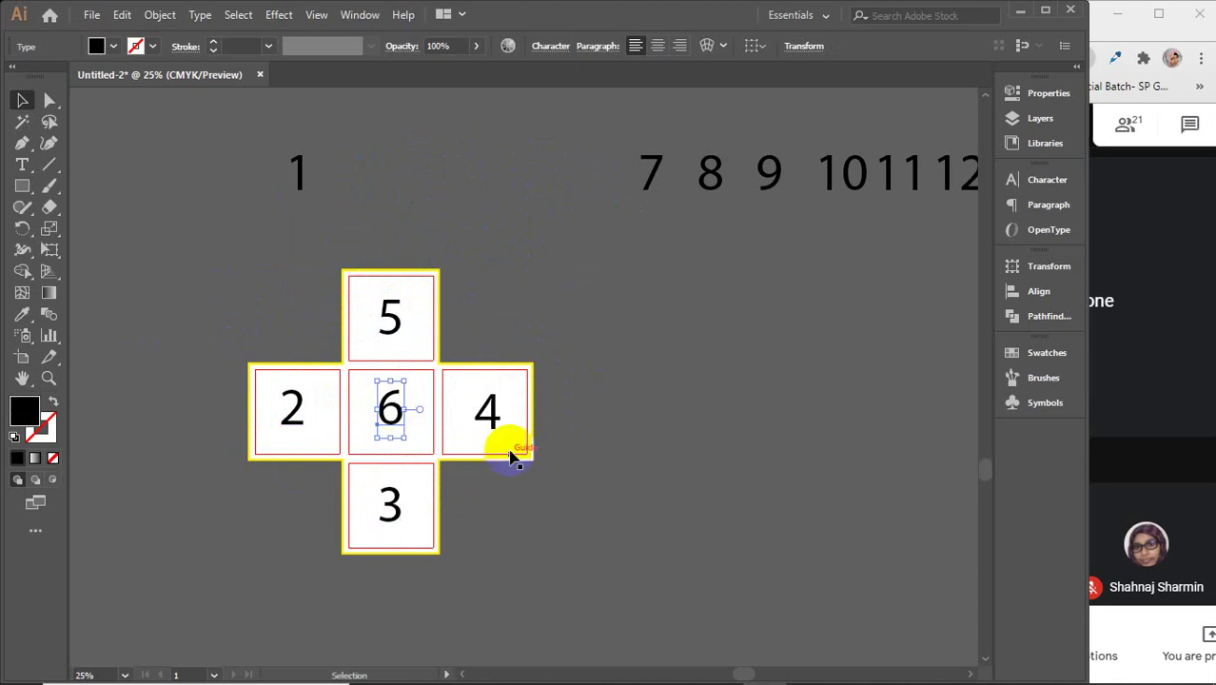
click(628, 466)
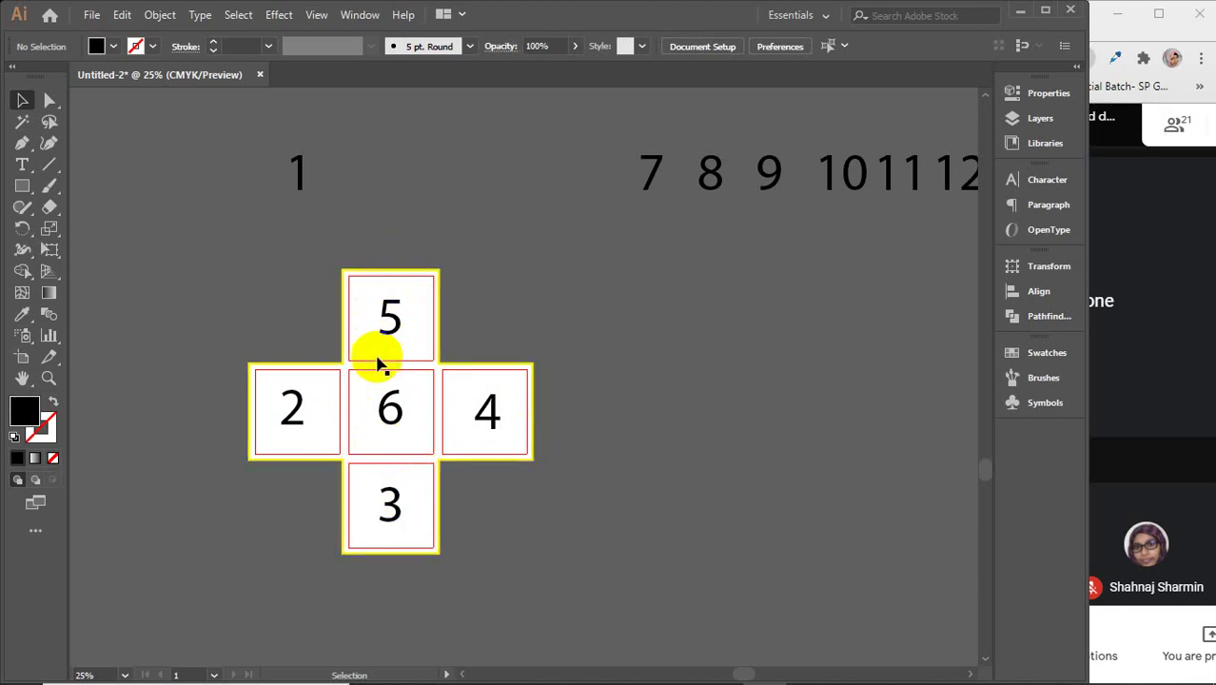
click(389, 267)
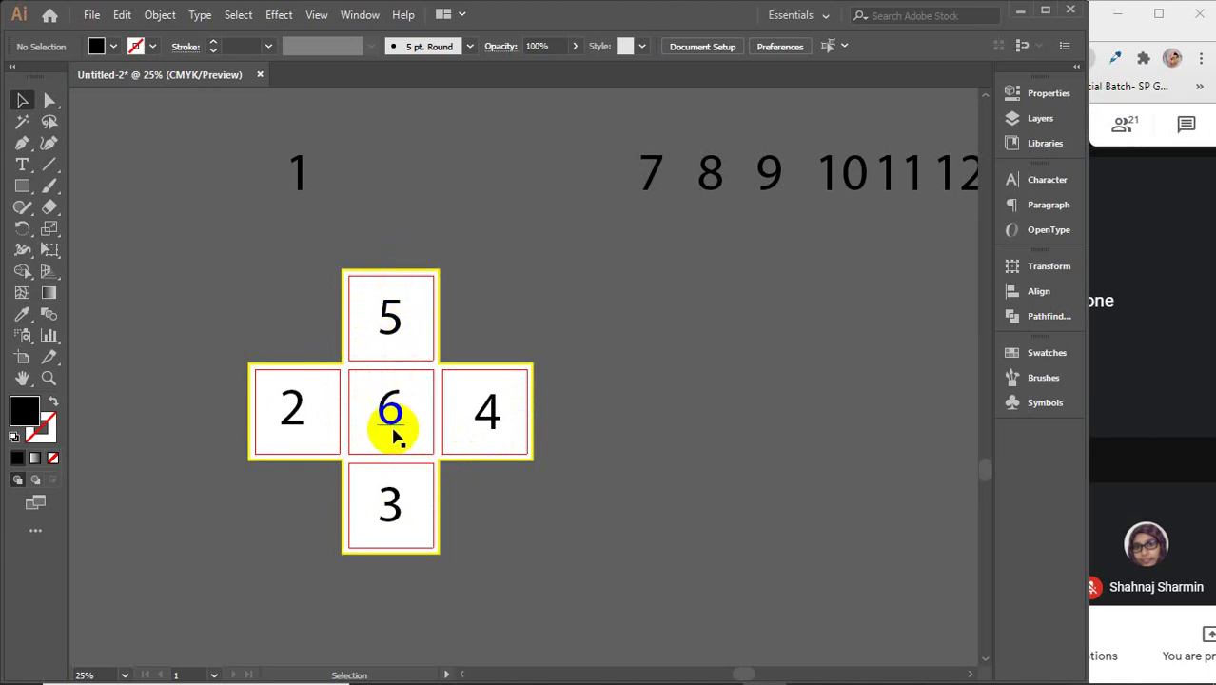
click(539, 418)
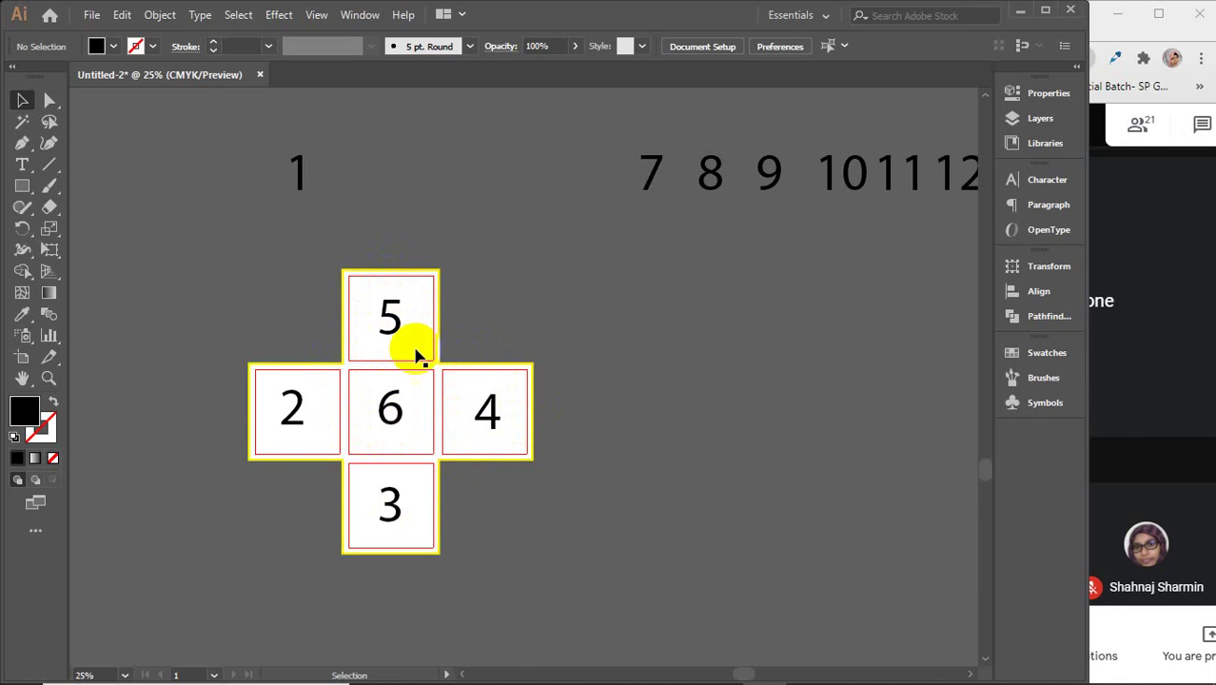
click(426, 563)
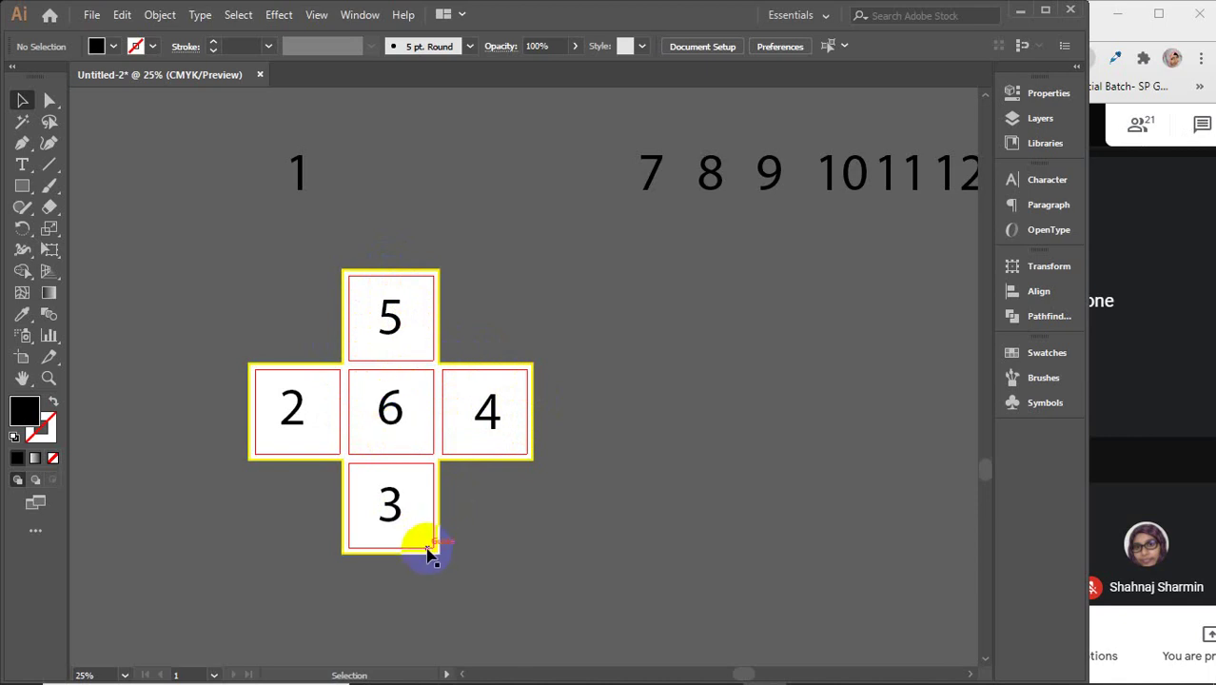
click(263, 371)
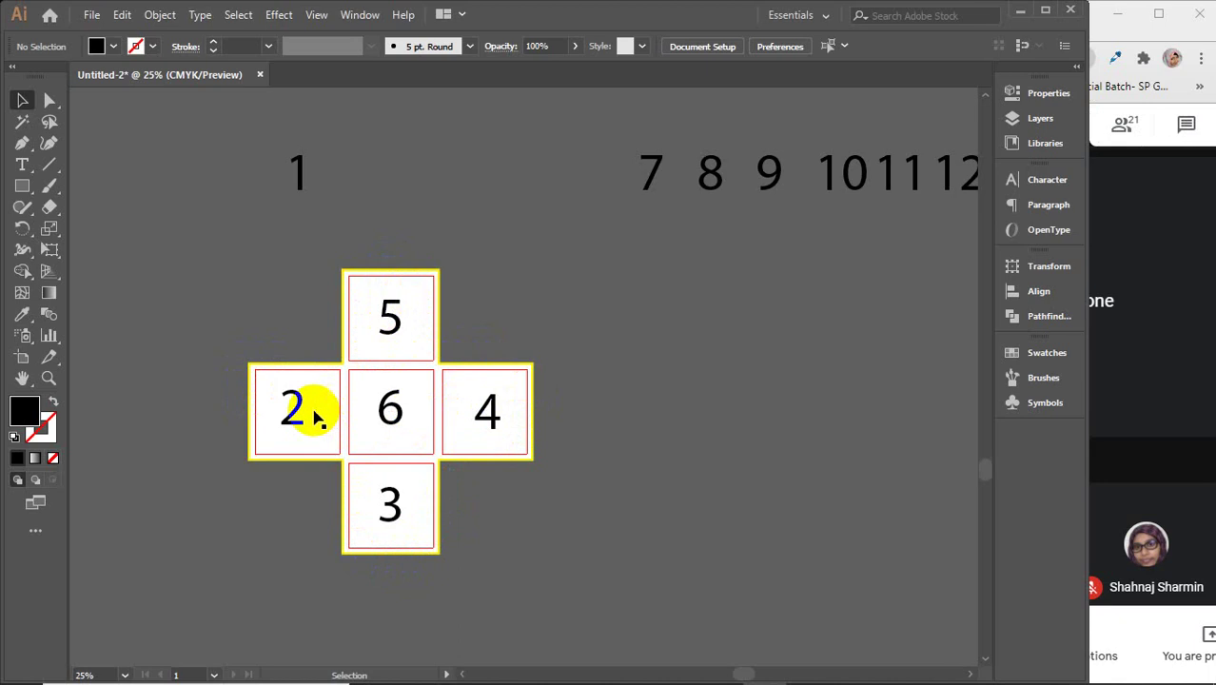
- Replace the number 2 in the cross's left panel with the number 1 from the row
drag(301, 190, 228, 425)
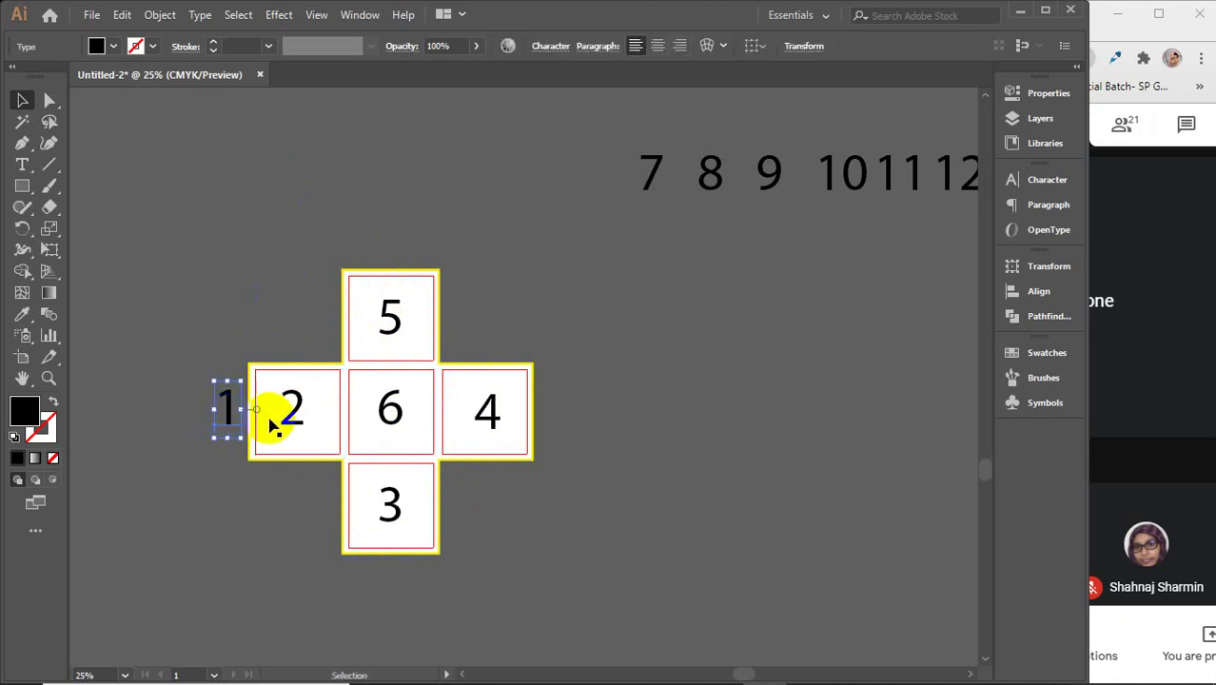
mouse_move(296, 415)
mouse_down()
mouse_move(313, 415)
mouse_move(274, 409)
mouse_move(293, 415)
mouse_up()
key(Delete)
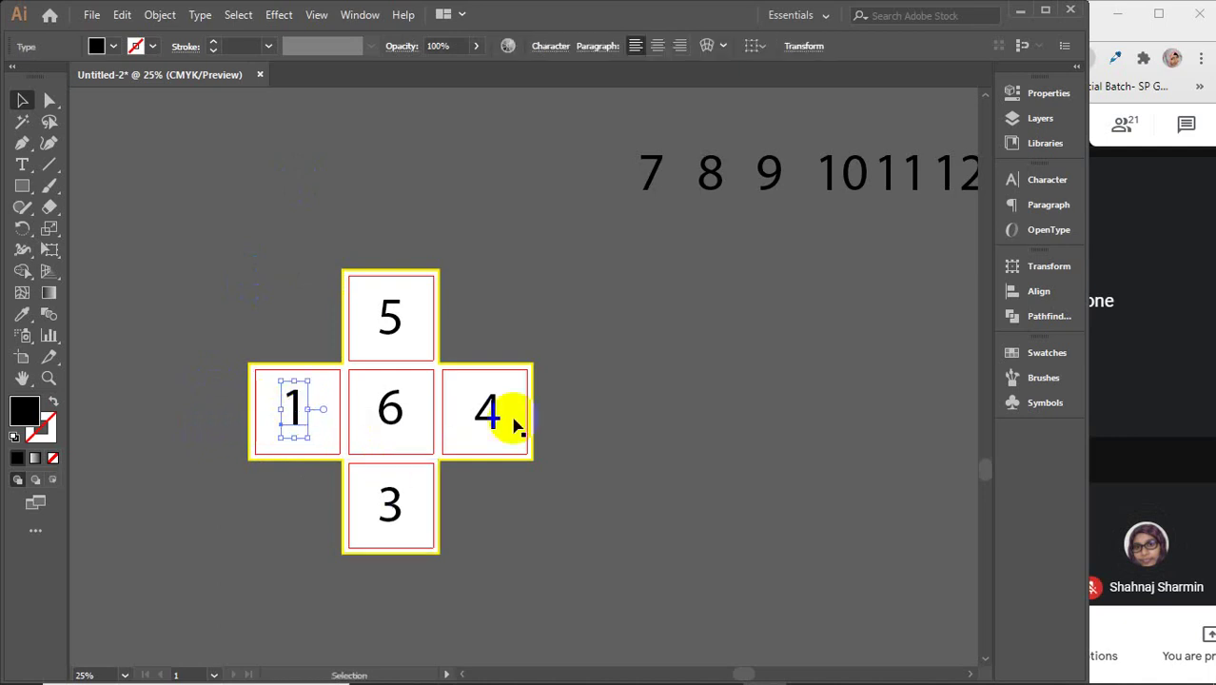
click(849, 242)
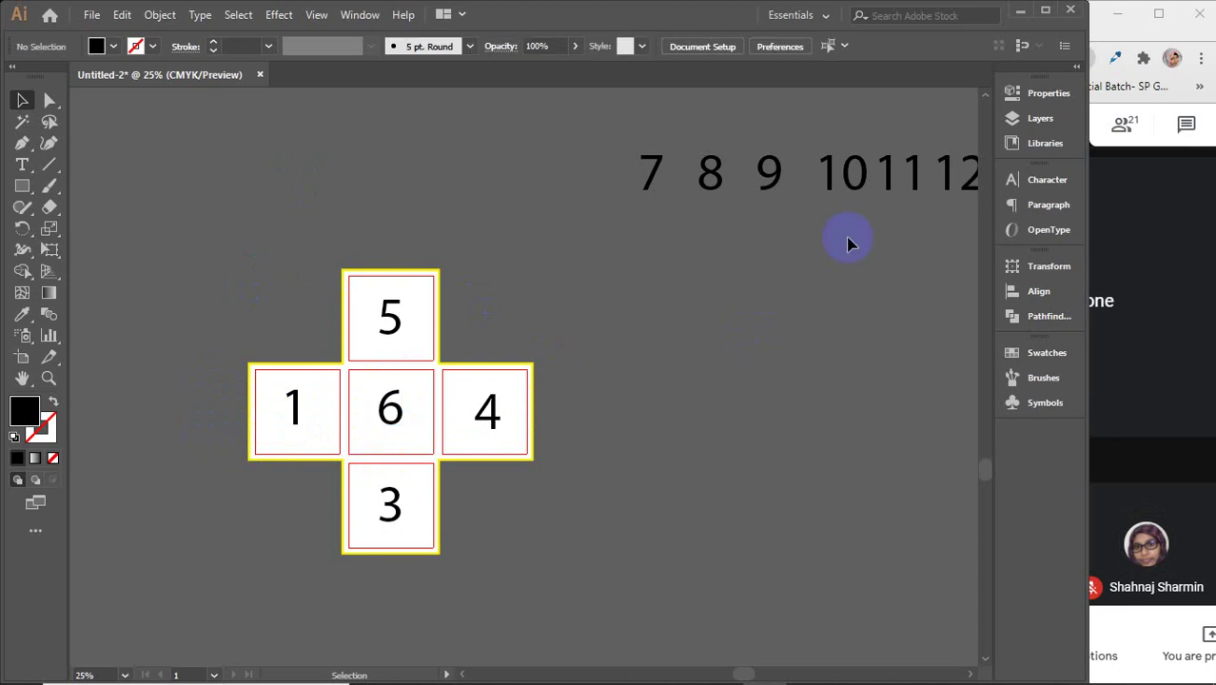
- Replace the number 6 in the cross's centre panel with the number 10 from the row
drag(853, 190, 553, 302)
click(393, 409)
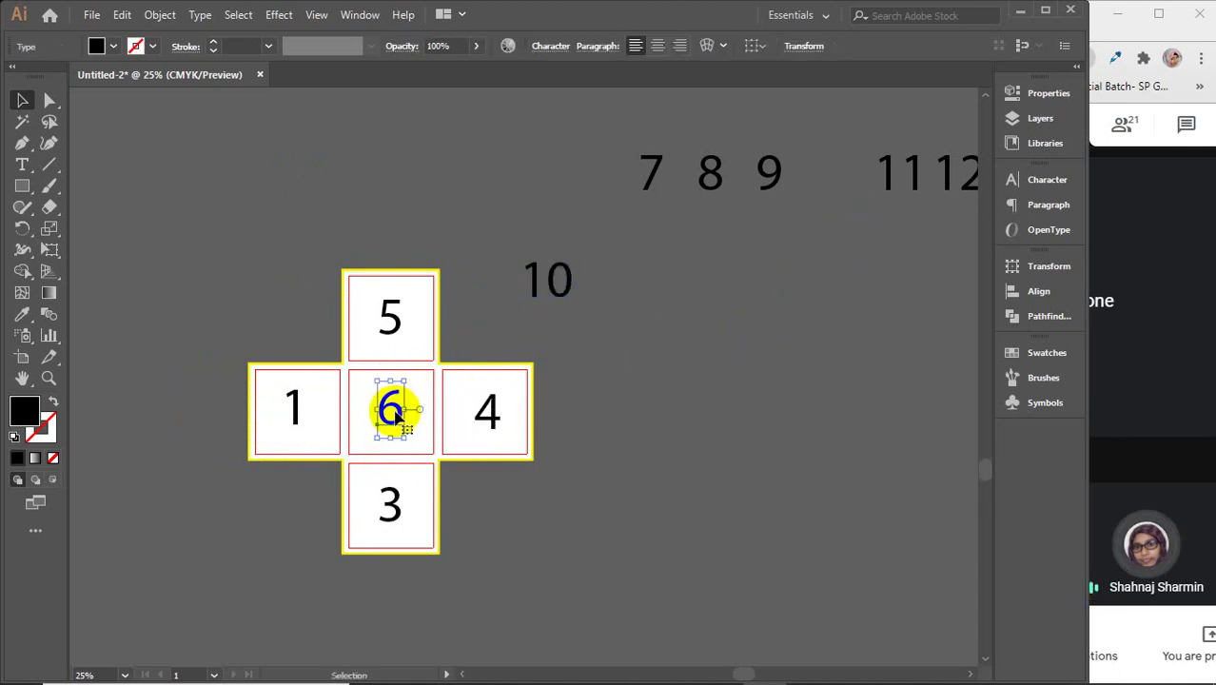
key(Delete)
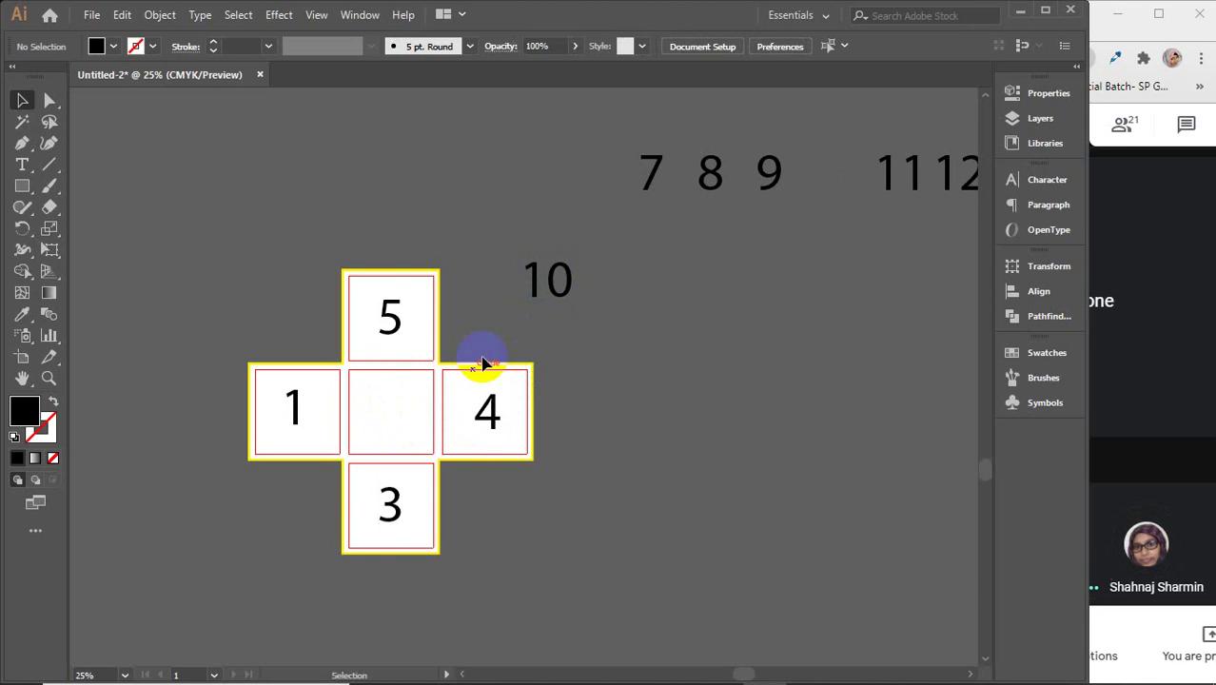
drag(554, 289, 390, 408)
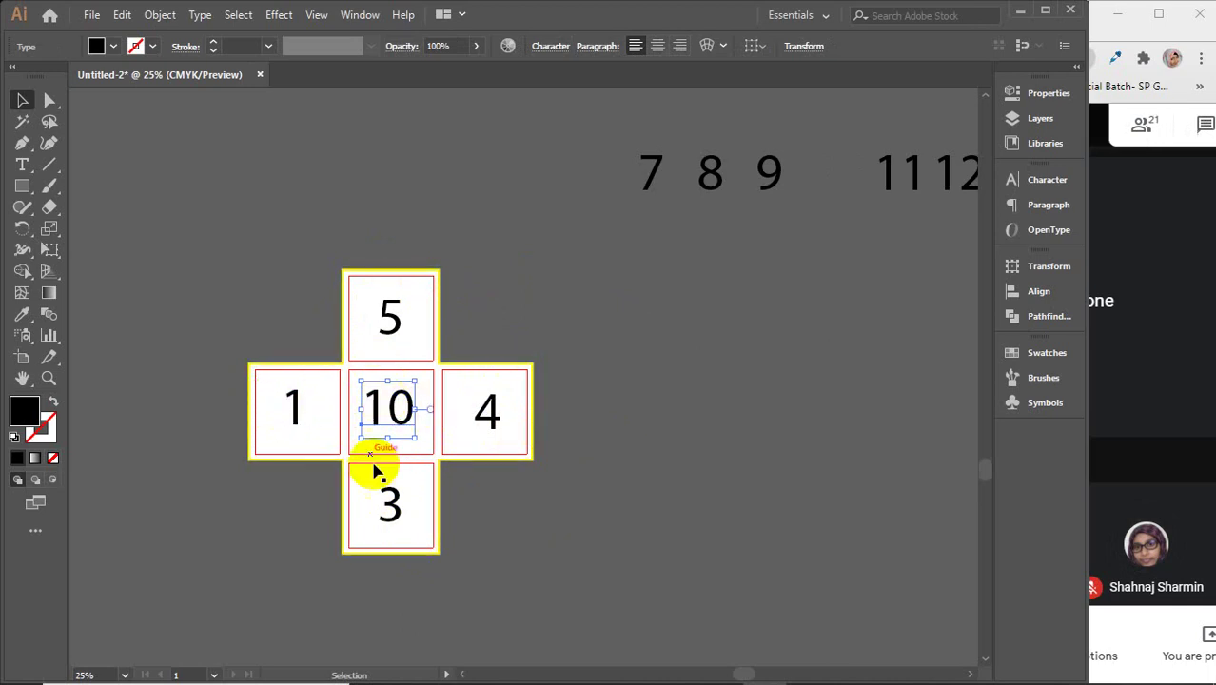
- Replace the numbers 3, 4 and 5 in the cross's bottom, right and top panels with 7, 8 and 9 from the row
click(397, 510)
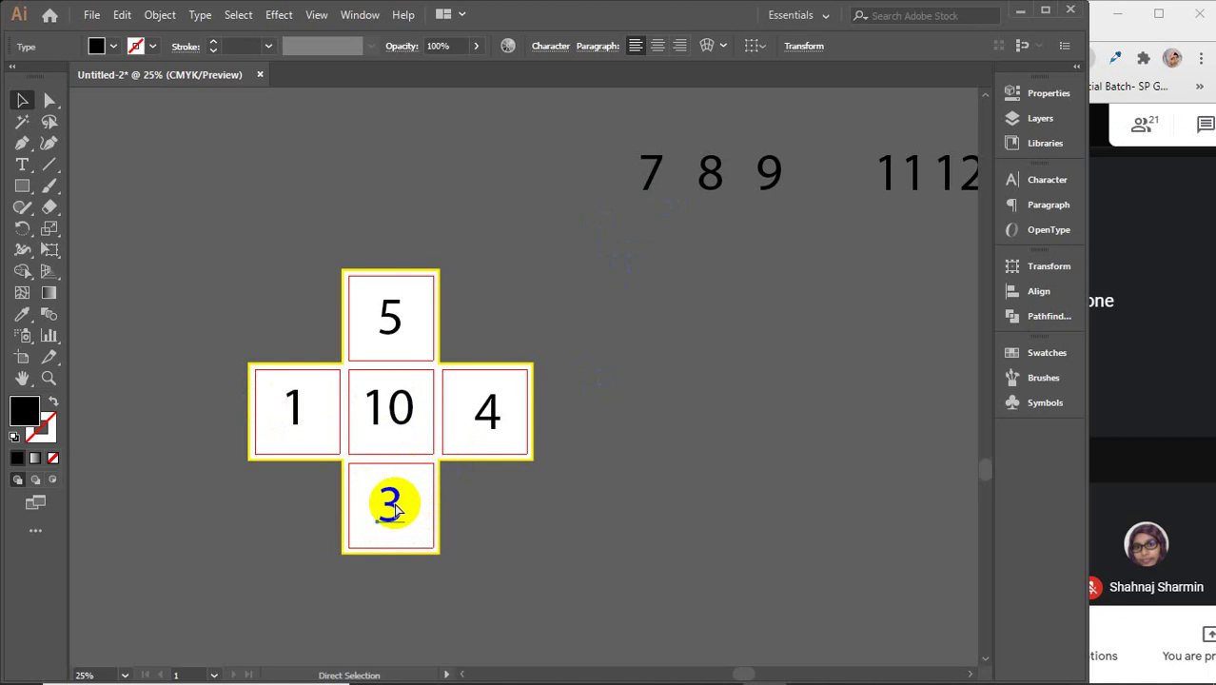
key(Delete)
drag(649, 193, 390, 521)
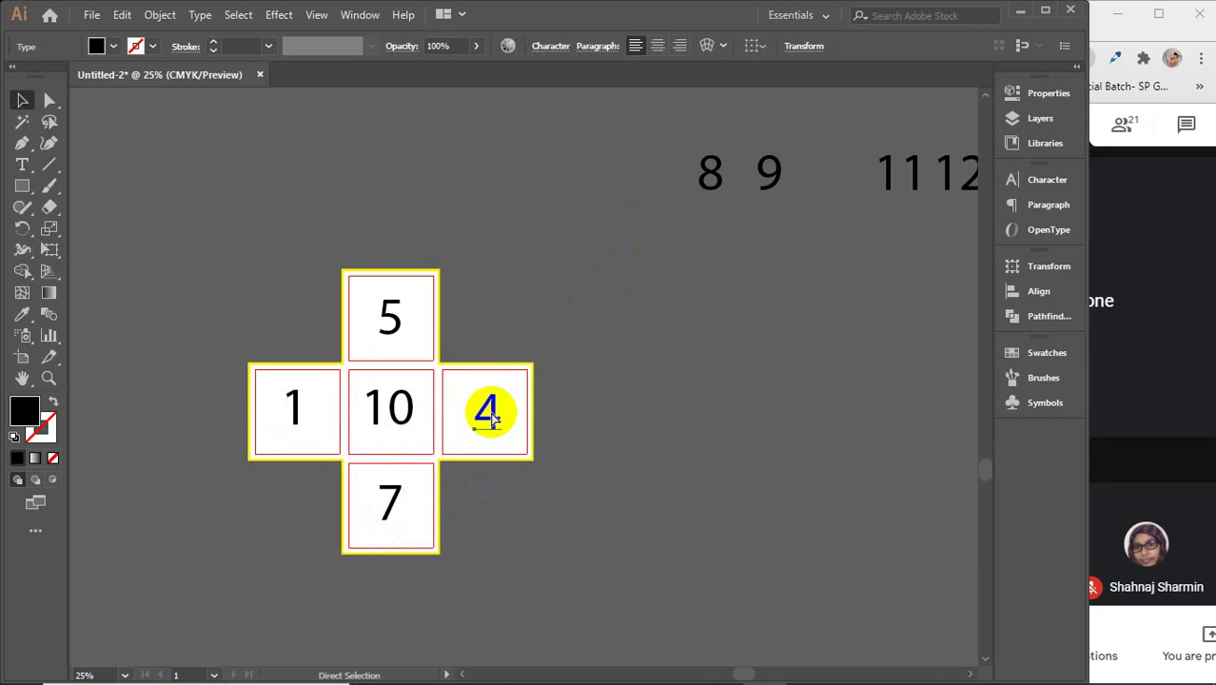
key(Delete)
drag(708, 179, 476, 422)
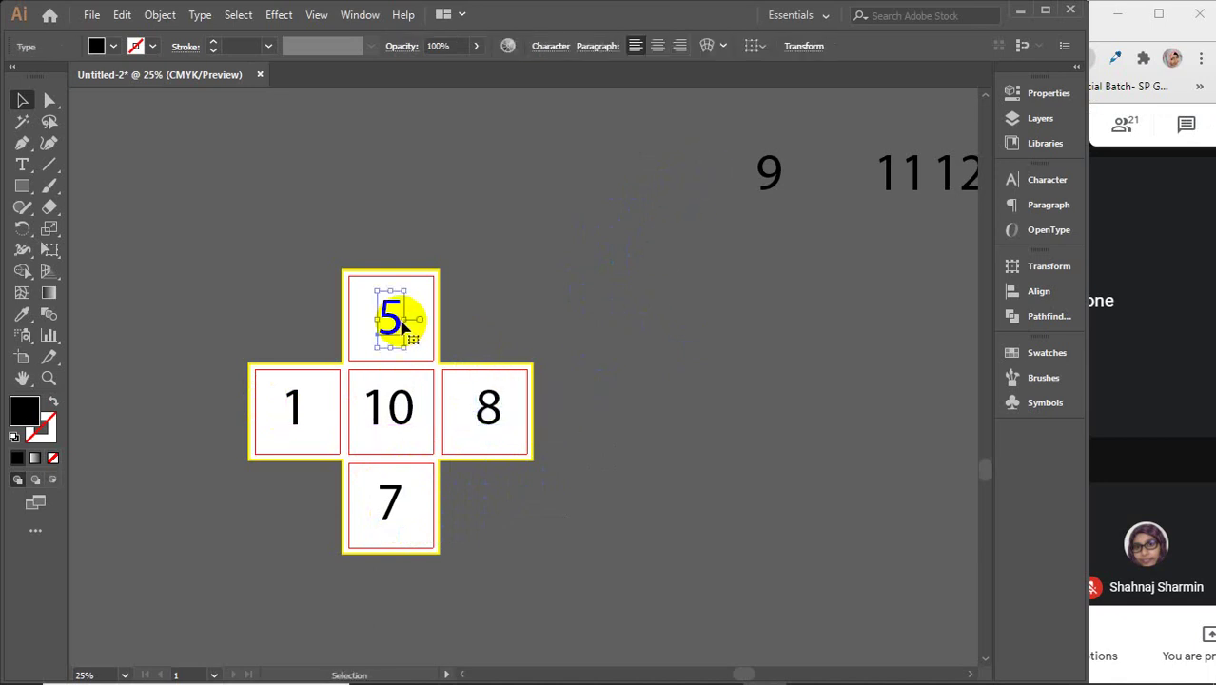
key(Delete)
drag(778, 179, 399, 318)
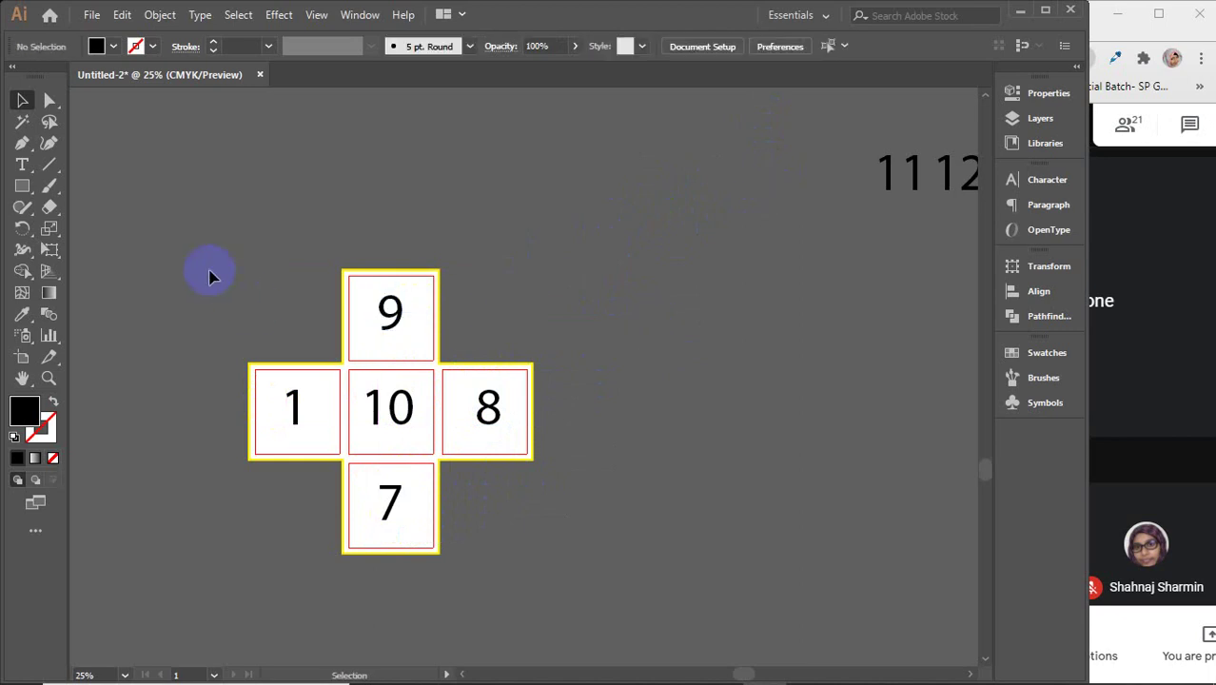
- Duplicate the whole numbered cross and place the copy to the right, level with the original
drag(207, 271, 504, 558)
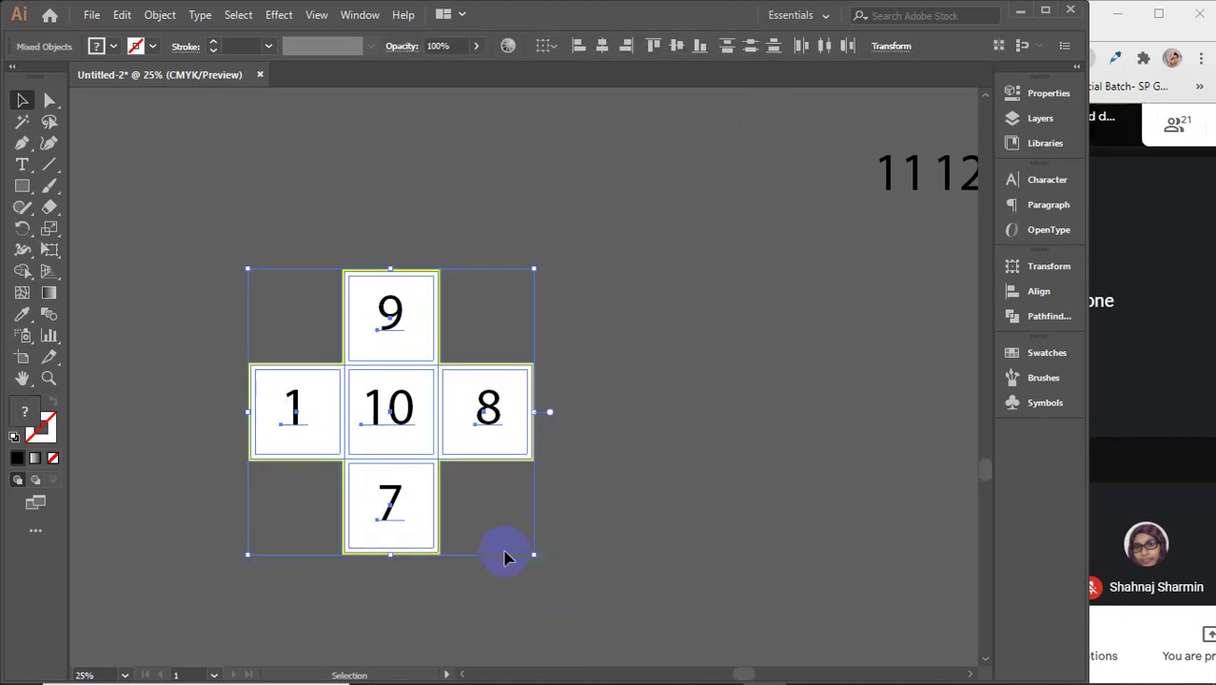
click(383, 443)
drag(381, 445, 836, 462)
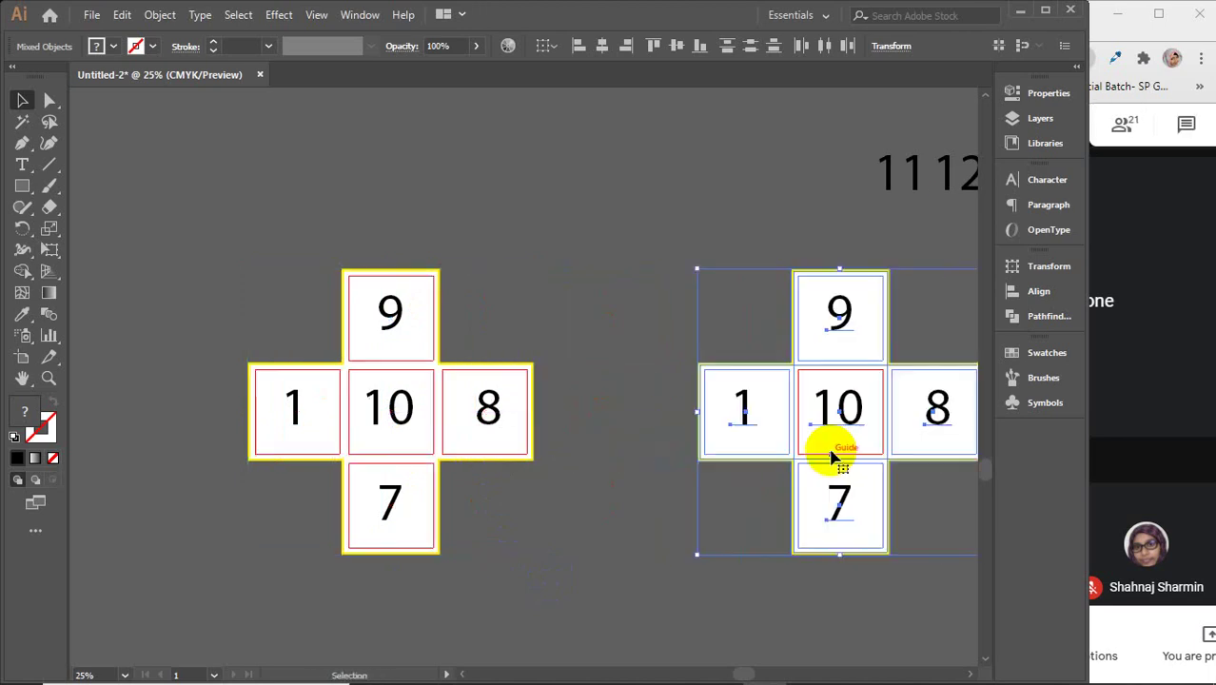
- Delete the numbers 1, 9, 10, 8 and 7 from the panels of the original cross
click(295, 411)
key(Delete)
click(391, 321)
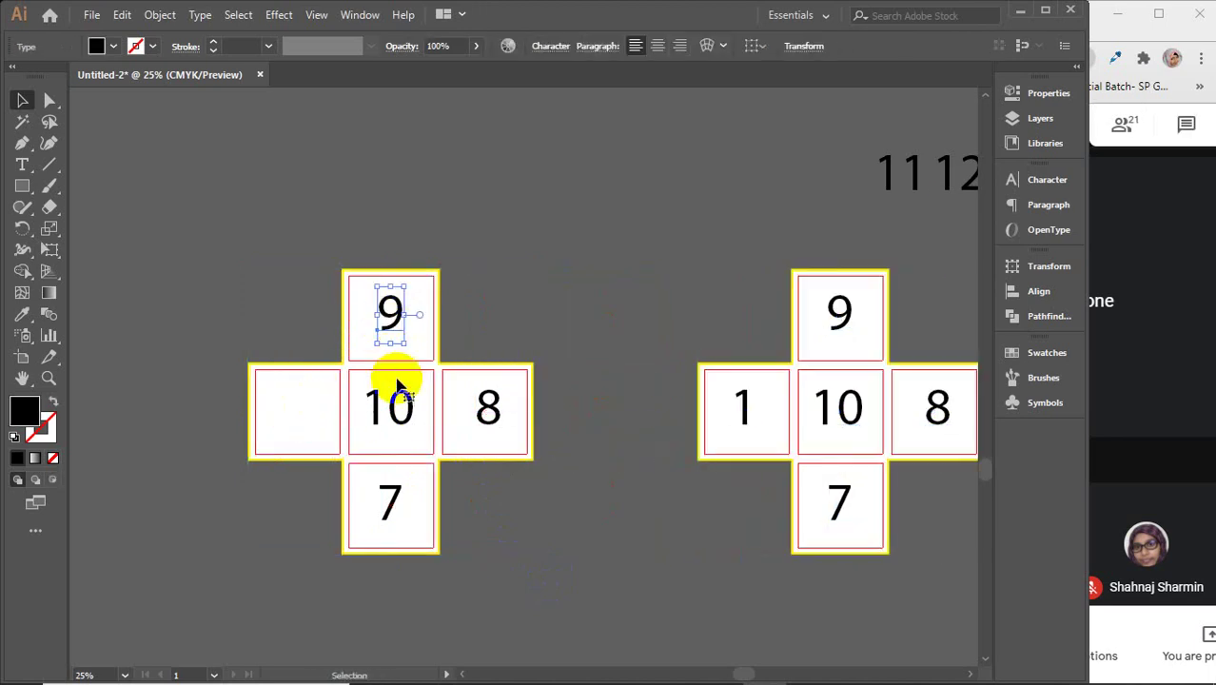
key(Delete)
click(395, 404)
key(Delete)
click(487, 411)
key(Delete)
click(390, 495)
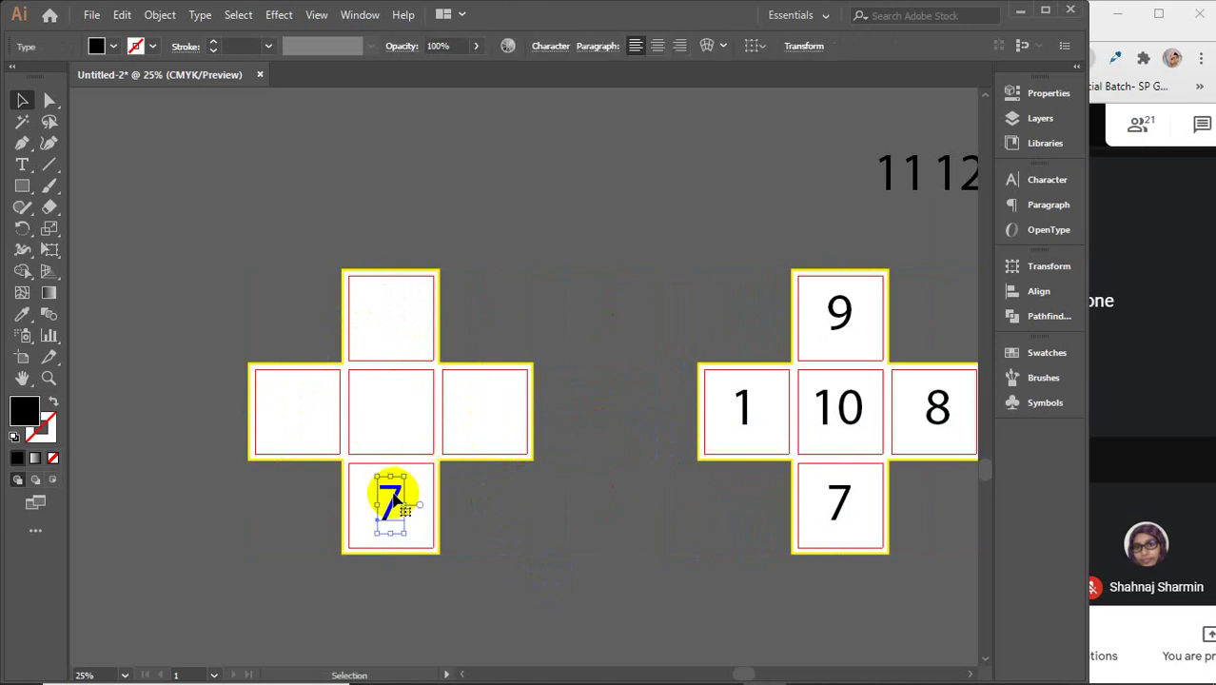
key(Delete)
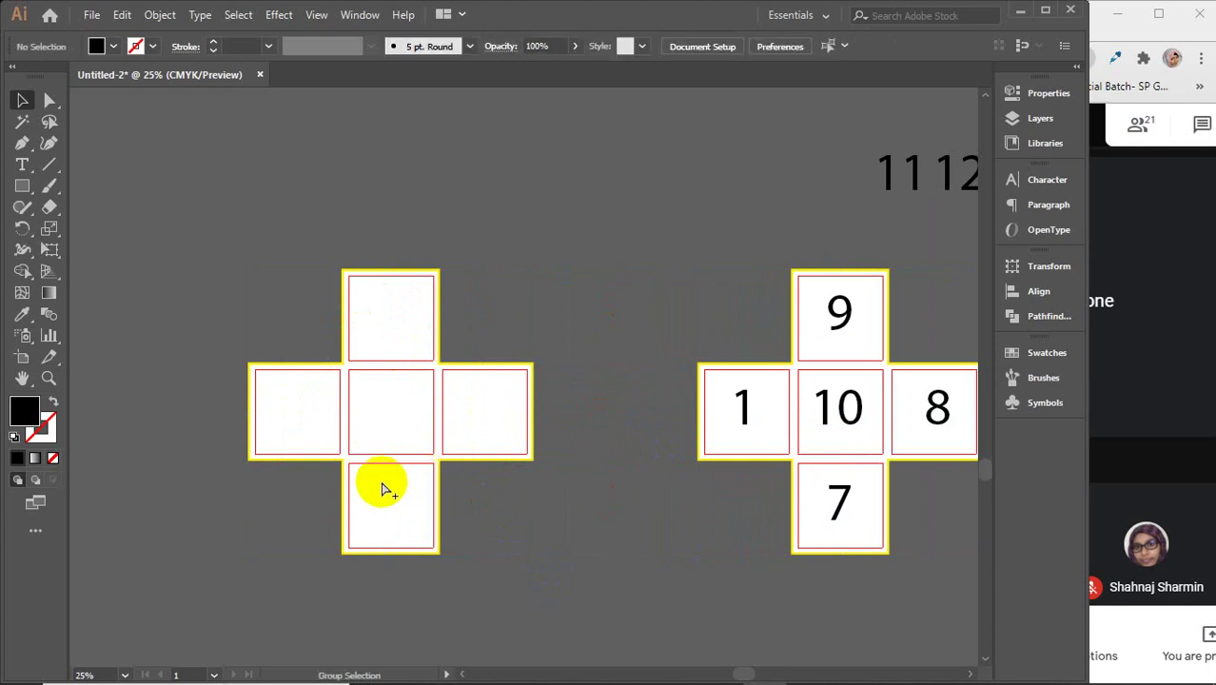
- Paste the copied page numbers 2 to 6 into the original cross and delete the stray blank cross overlapping the duplicate
key(ctrl+v)
scroll(603, 524, right, 5)
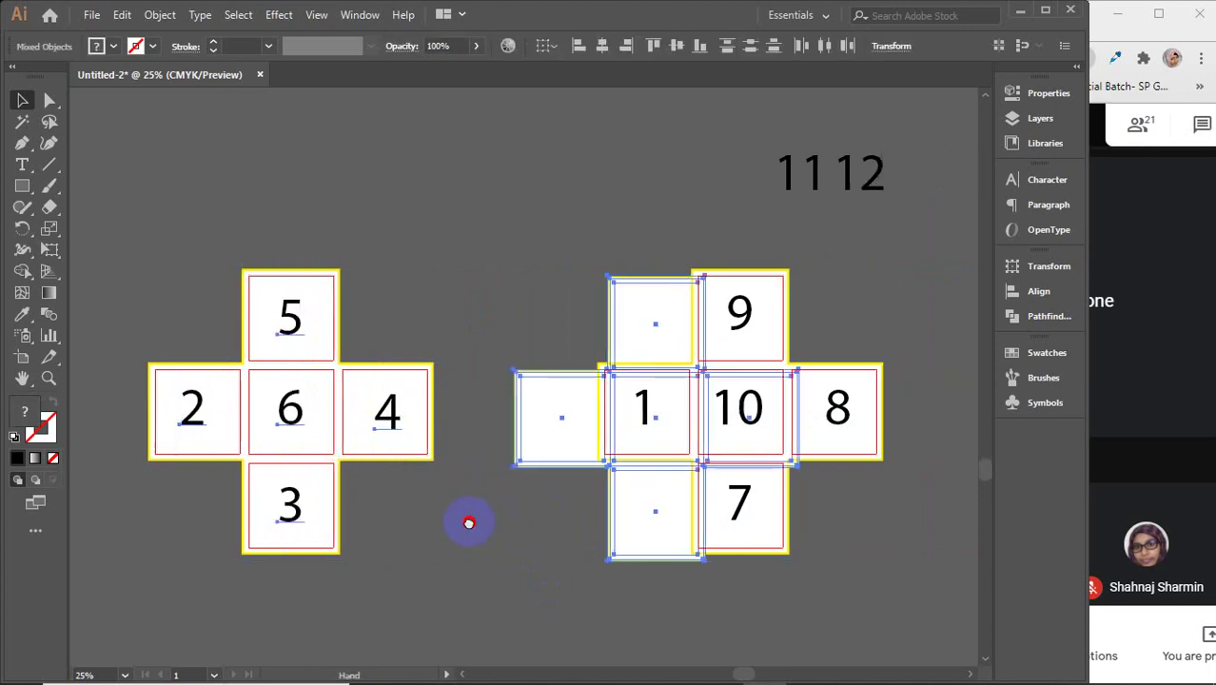
click(438, 301)
click(486, 323)
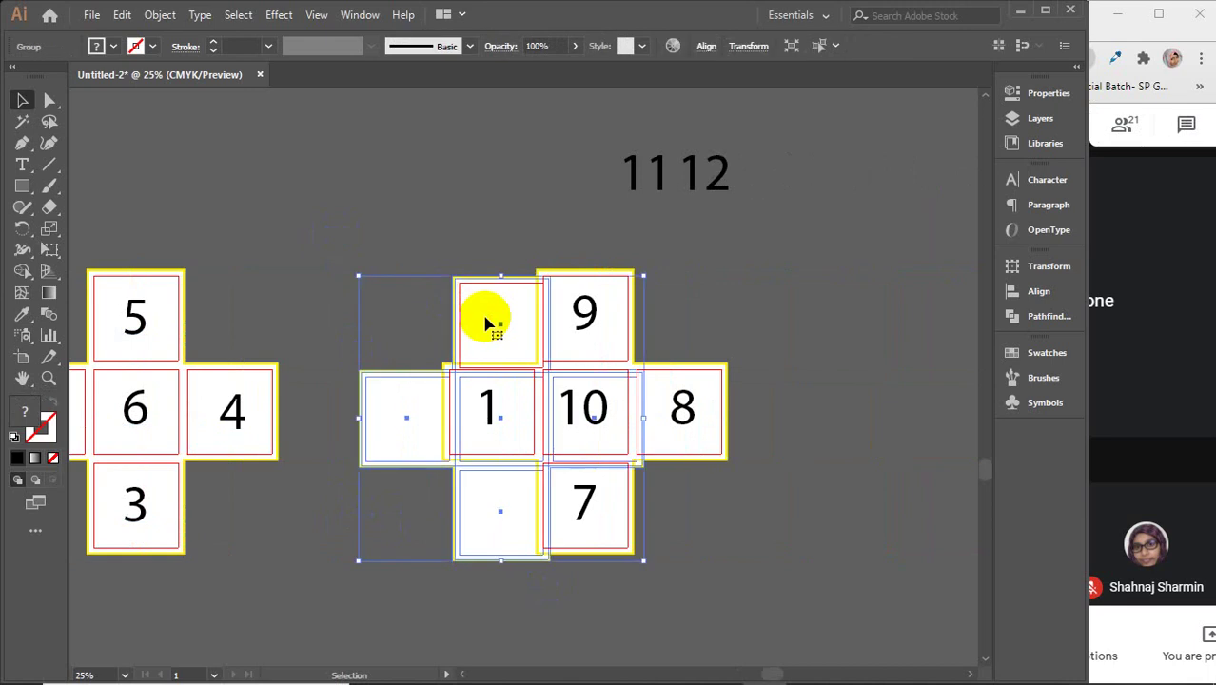
key(Delete)
- Reflect the duplicate cross with its numbers 1, 7, 8, 9 and 10 across the vertical axis, using the preview
drag(443, 286, 728, 557)
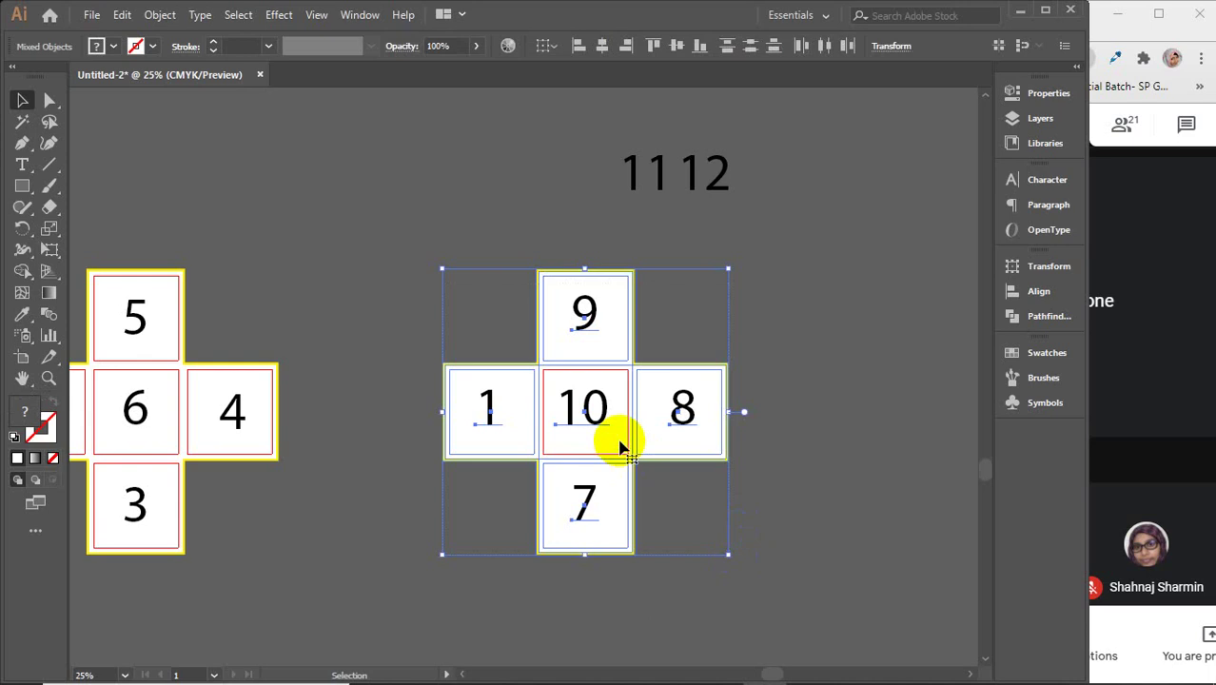
right_click(620, 447)
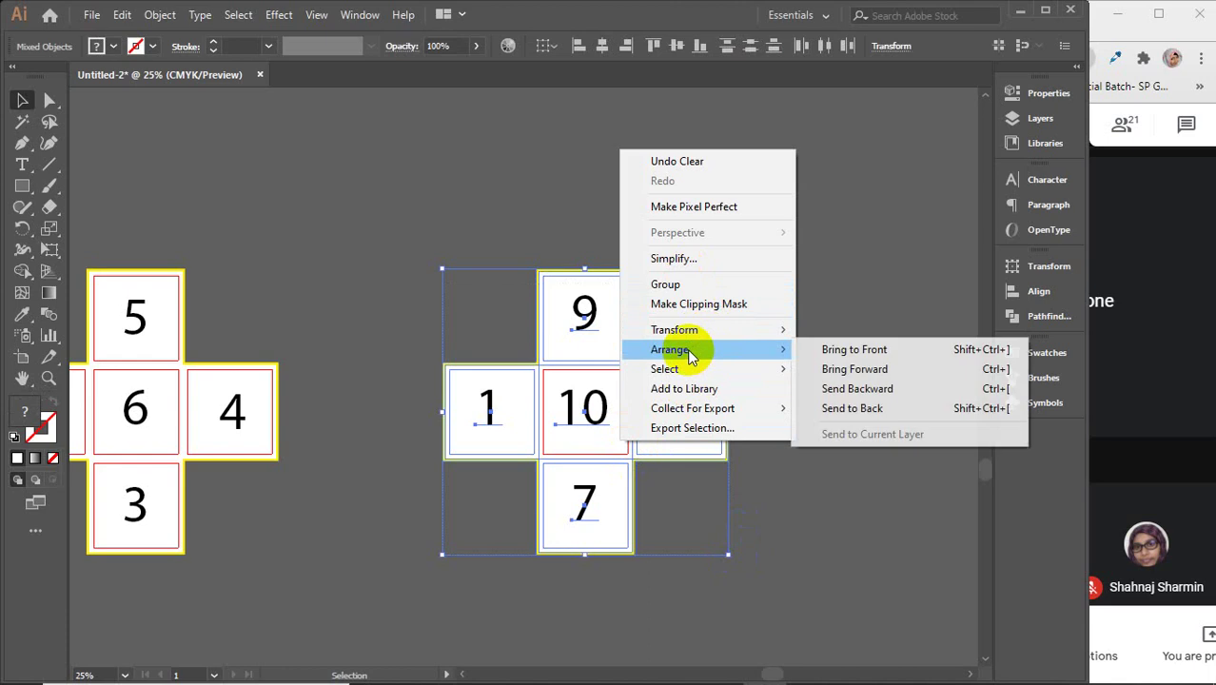
mouse_move(692, 329)
click(847, 398)
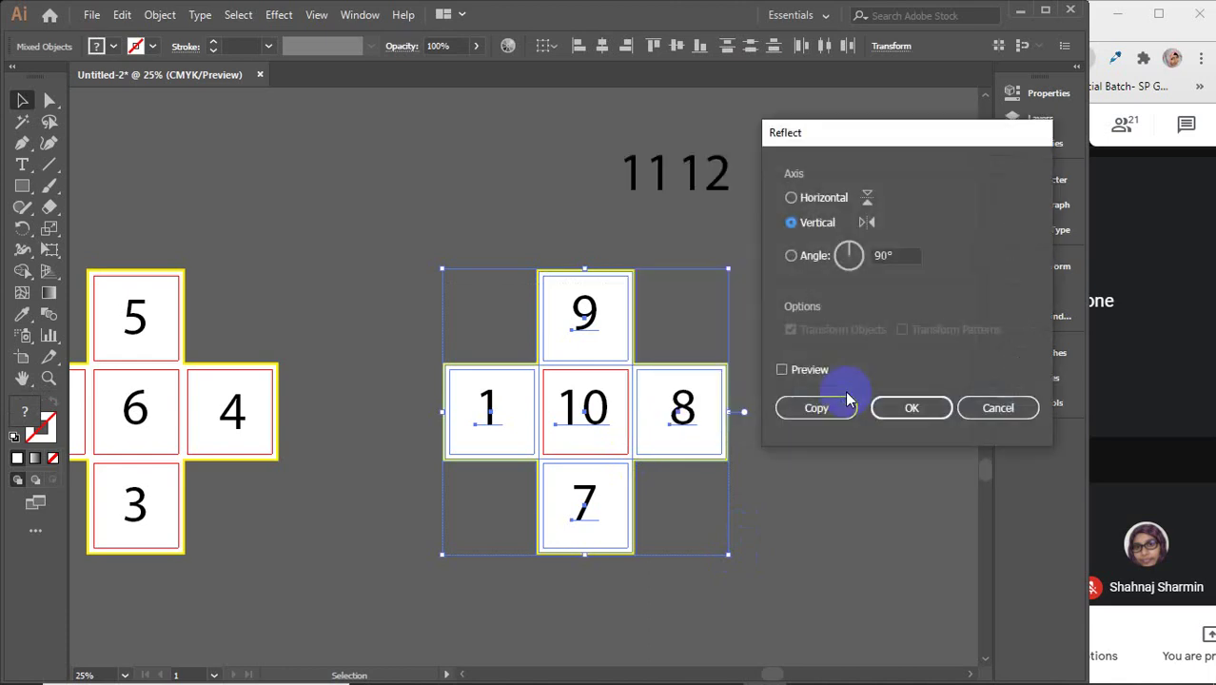
click(805, 371)
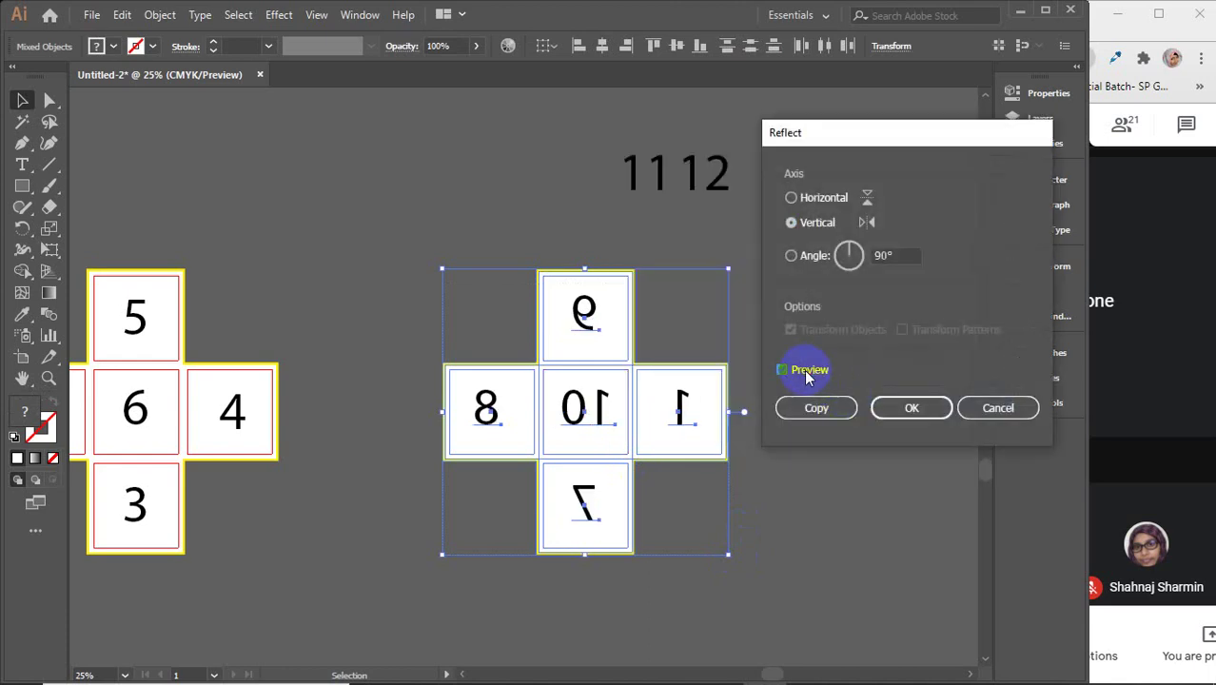
click(827, 411)
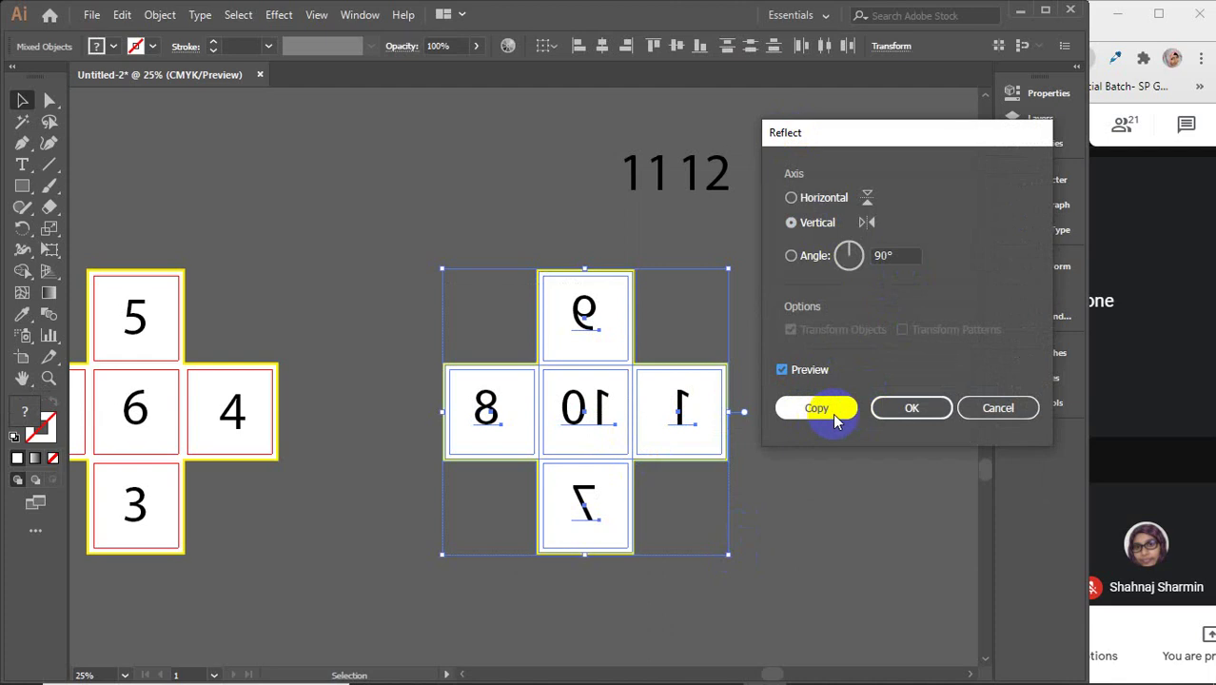
click(896, 409)
click(856, 424)
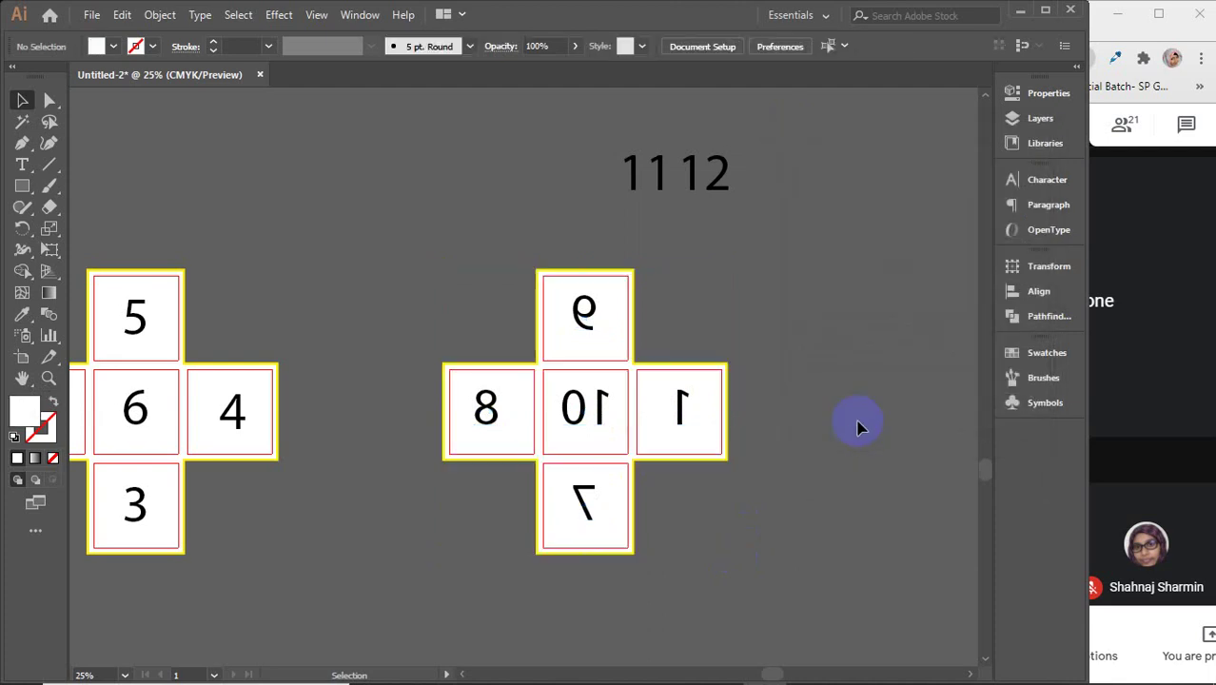
drag(347, 451, 497, 409)
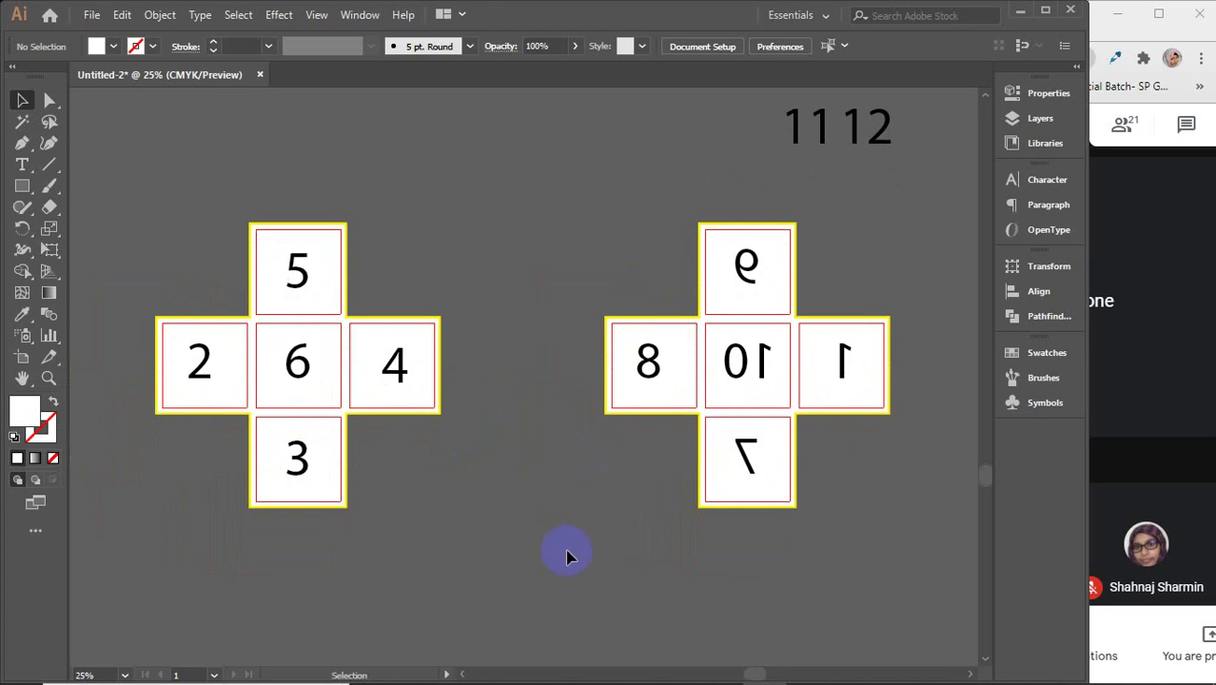
click(861, 354)
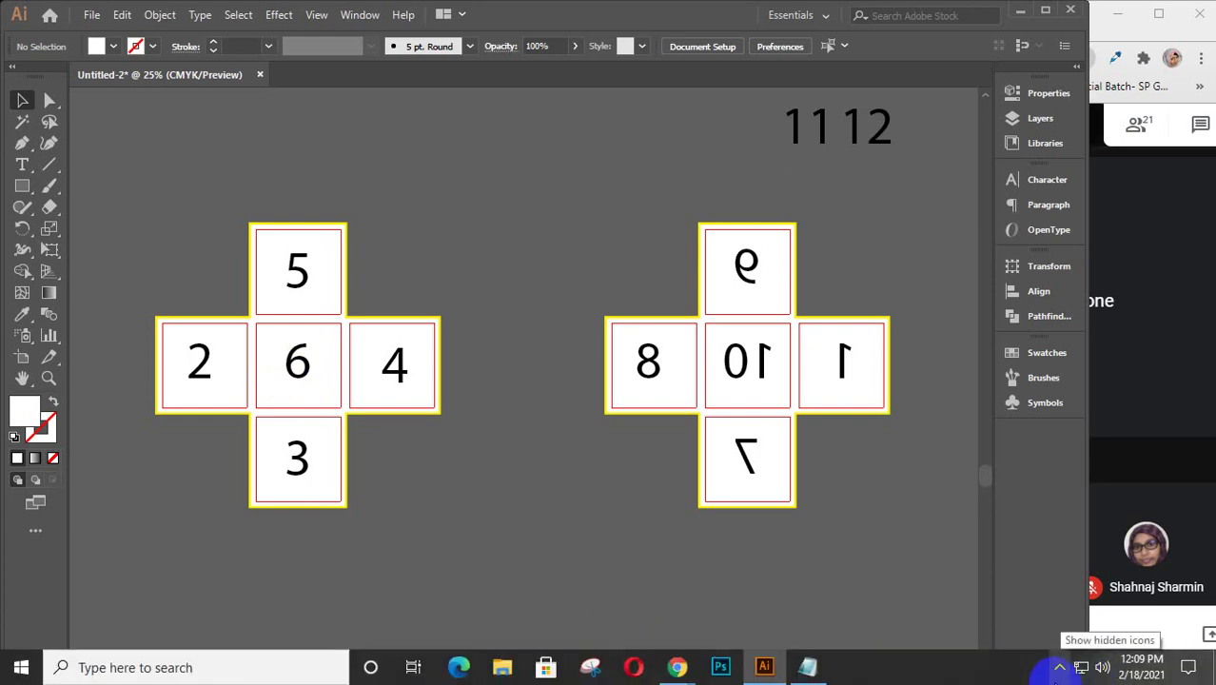
click(1060, 667)
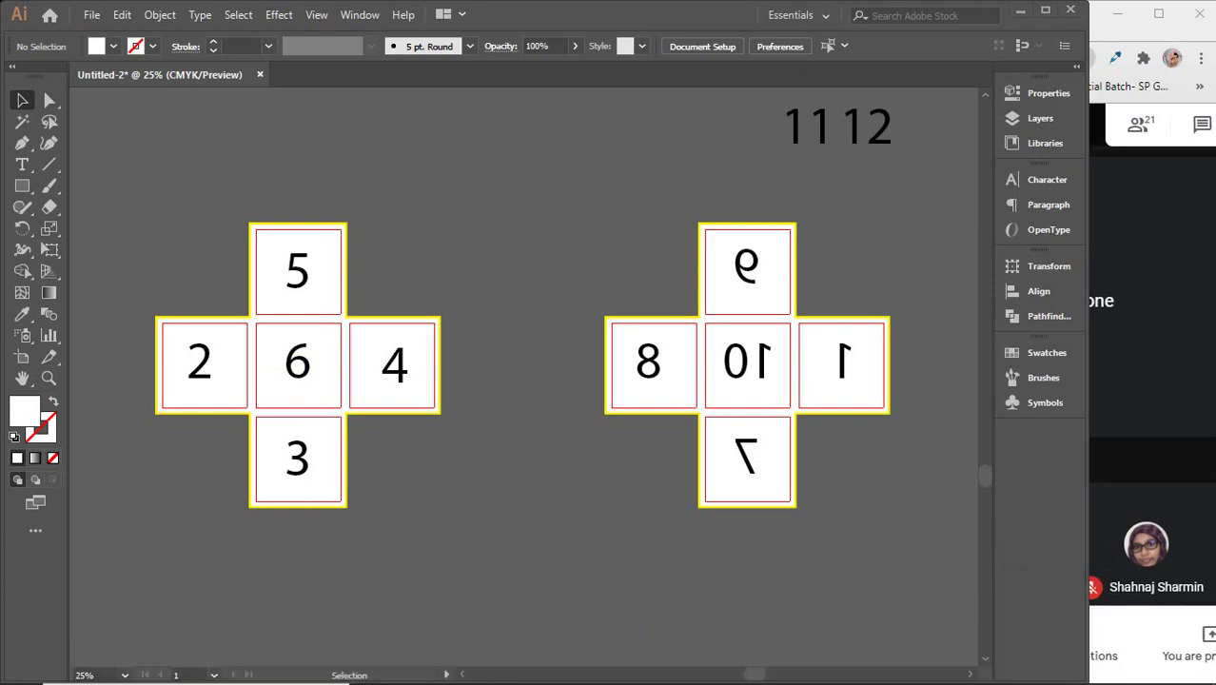
- Create a 4 × 4 in circle with the Ellipse tool in the empty area beside the crosses
scroll(515, 452, down, 1)
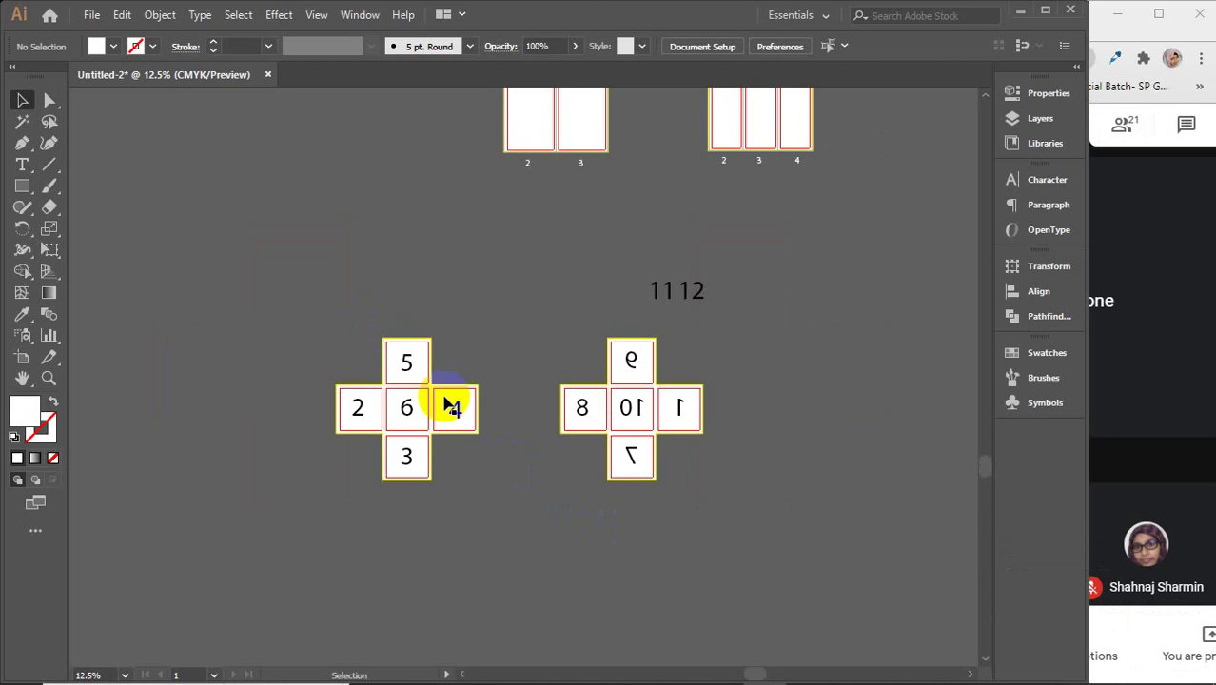
drag(570, 480, 838, 276)
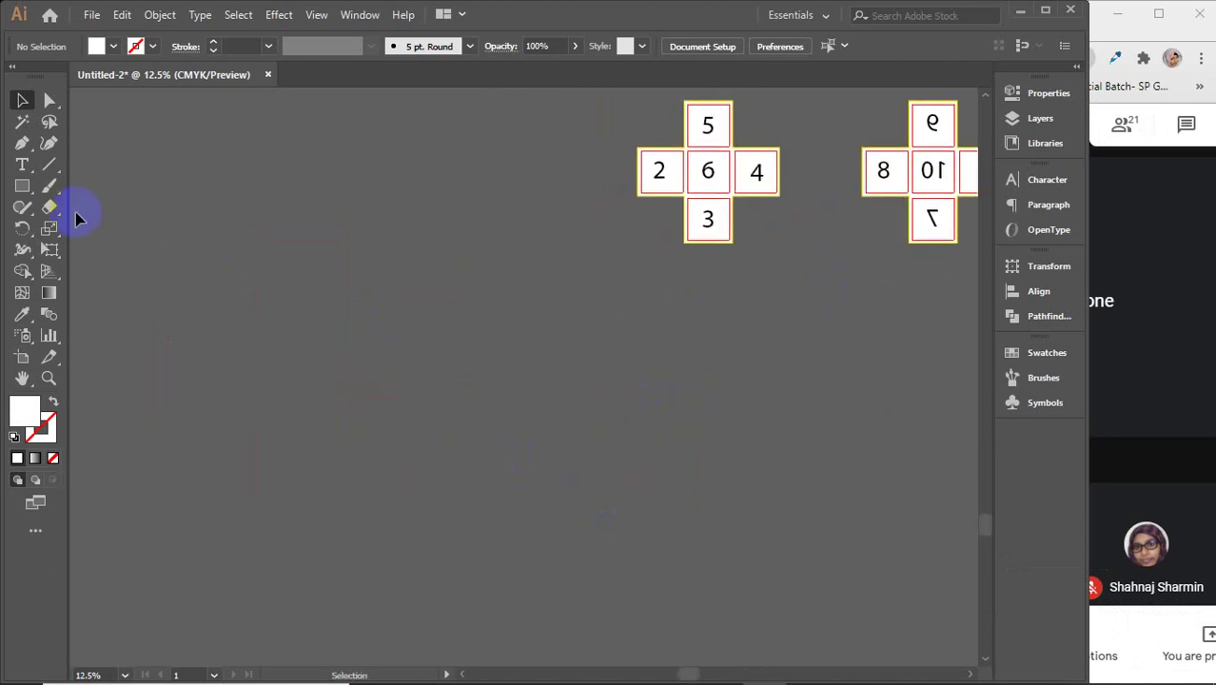
click(23, 187)
click(102, 228)
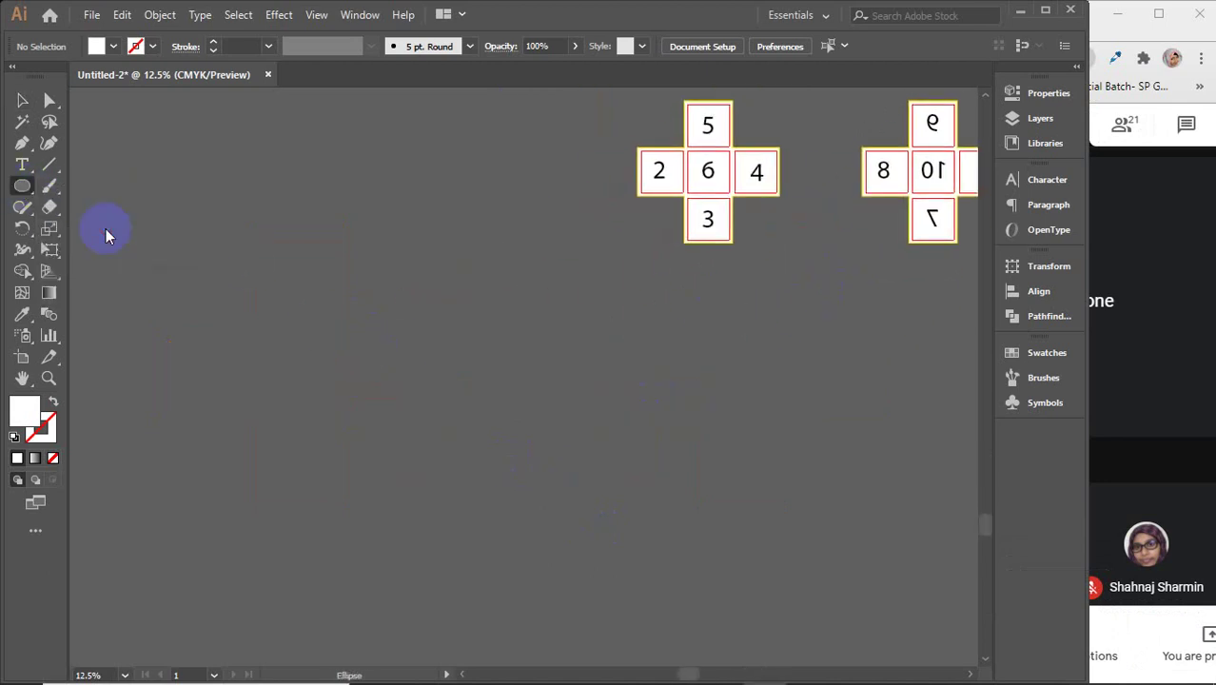
drag(299, 289, 372, 360)
key(ctrl+z)
click(374, 363)
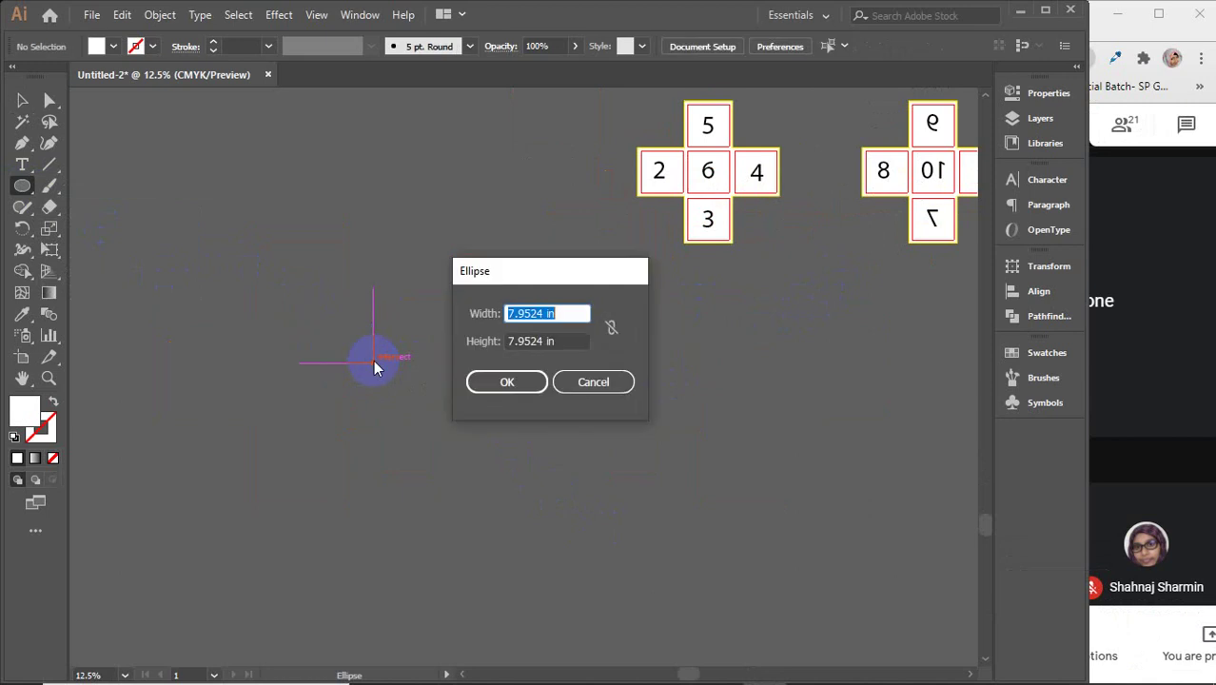
key(BackSpace)
text(4)
key(Tab)
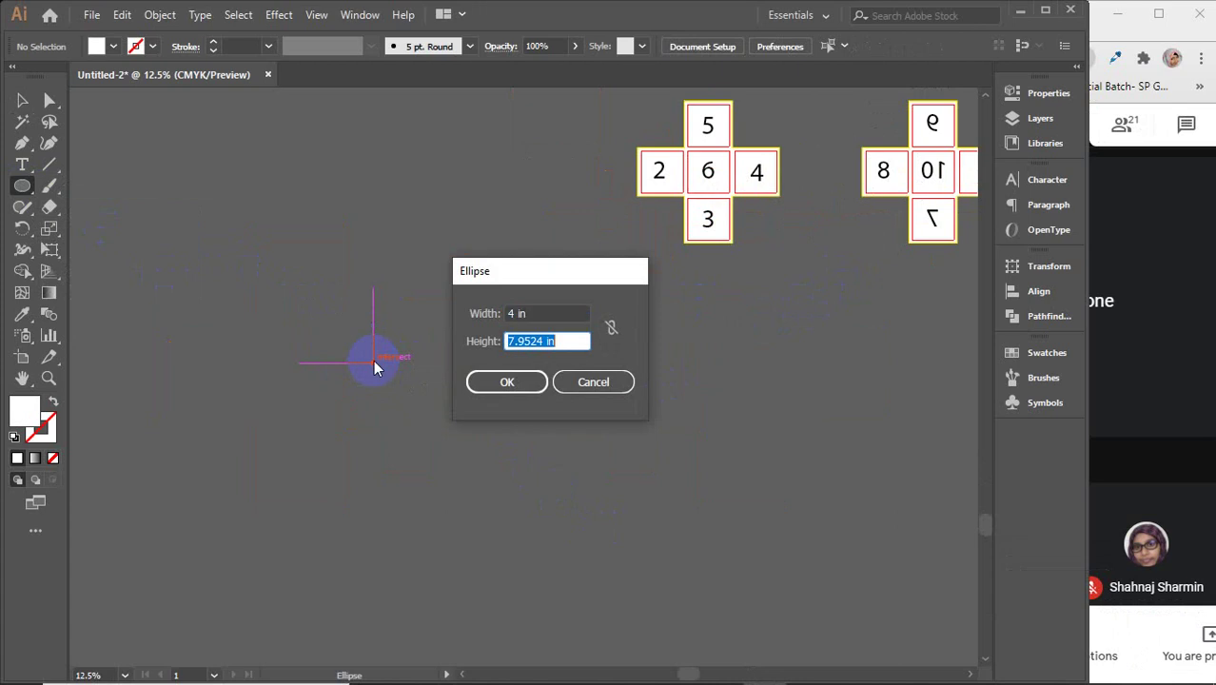
text(4)
key(Return)
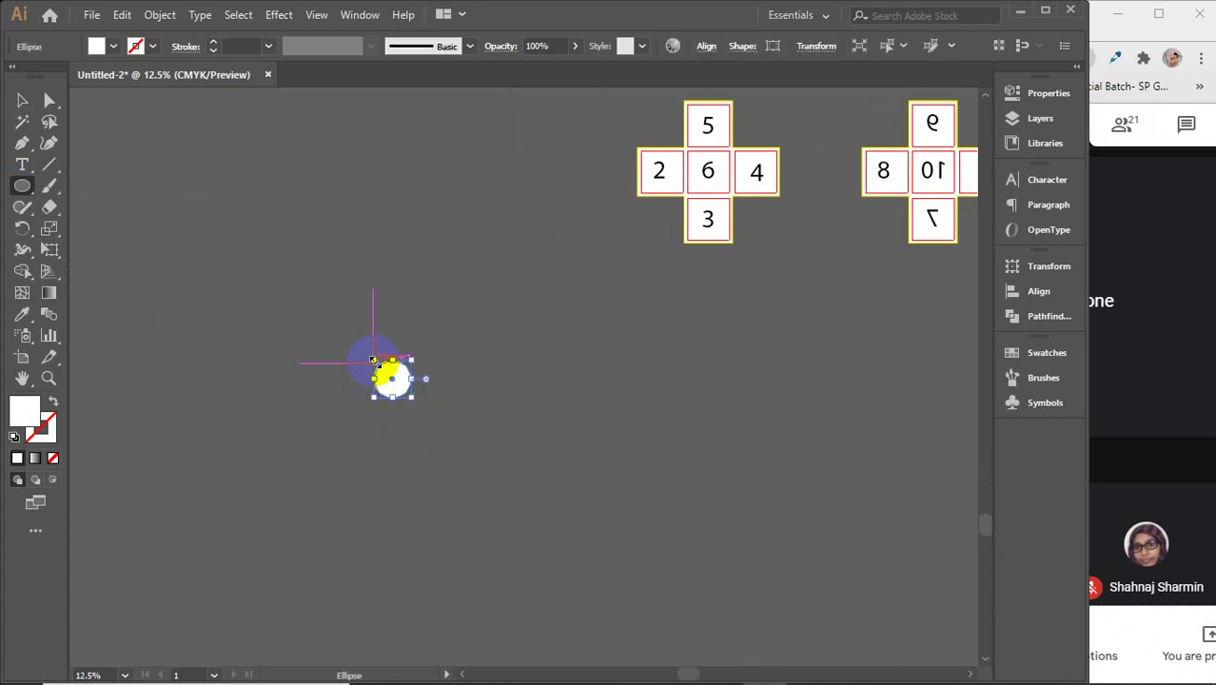
key(v)
scroll(396, 407, up, 3)
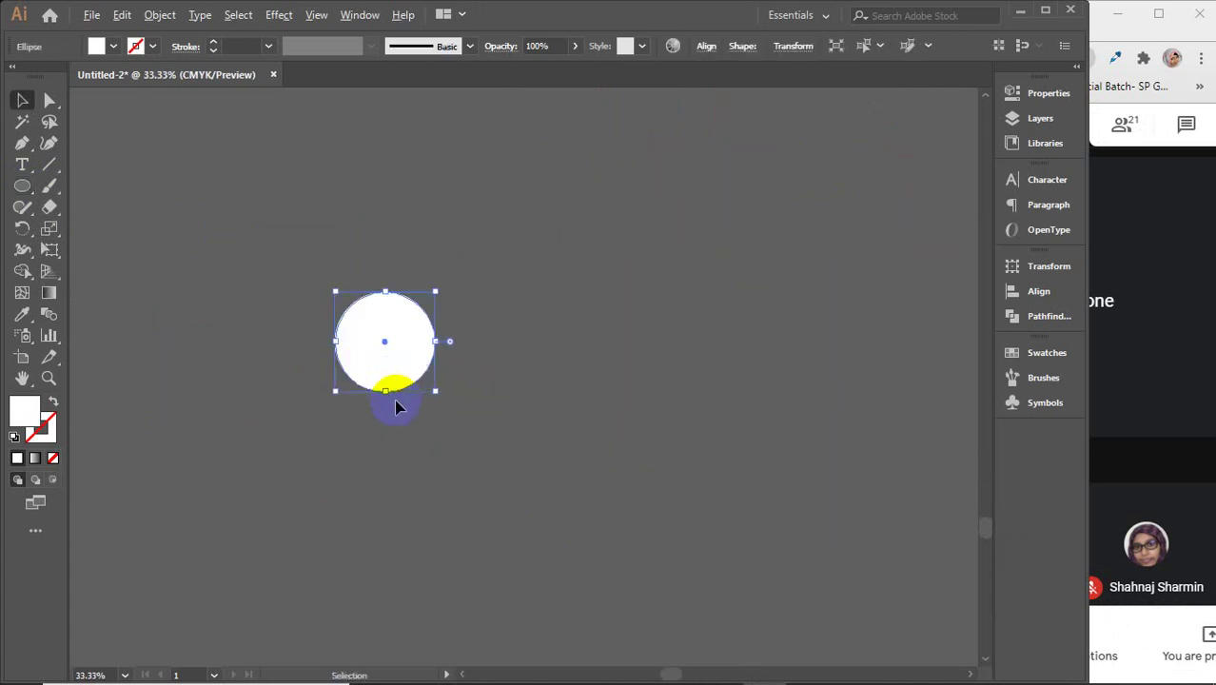
scroll(398, 362, up, 2)
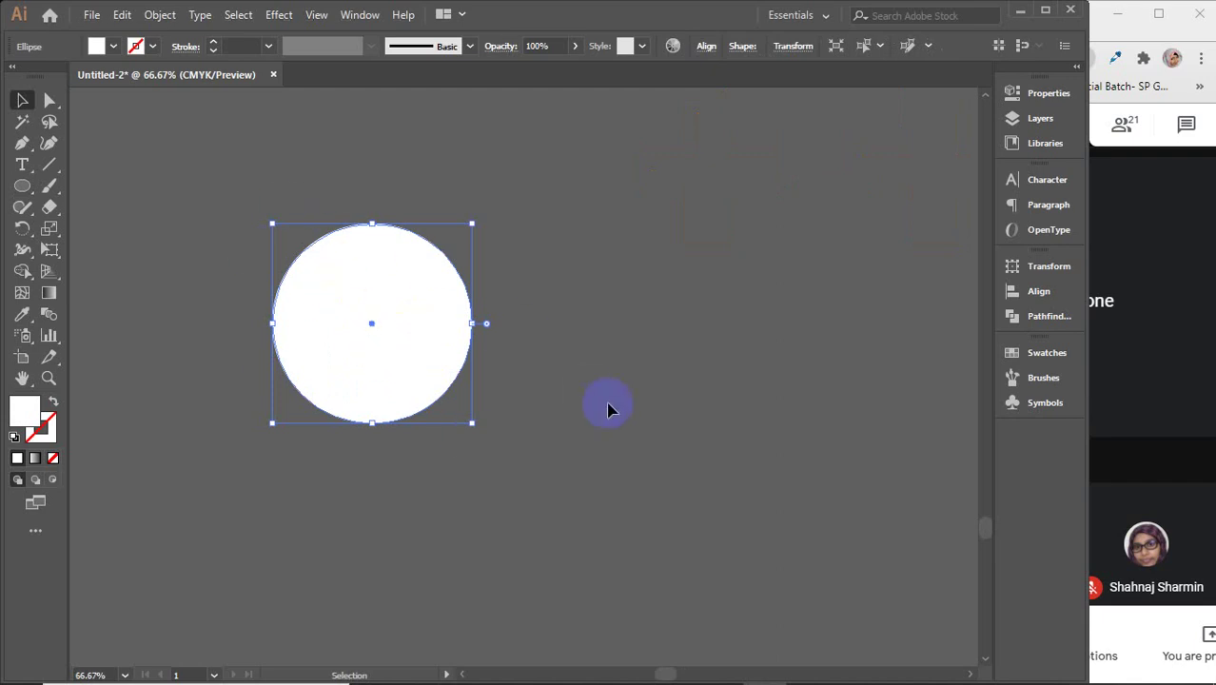
- Switch to Chrome, examine the round accordion-fold examples in the round brochure design image results, and return to Illustrator
mouse_move(671, 671)
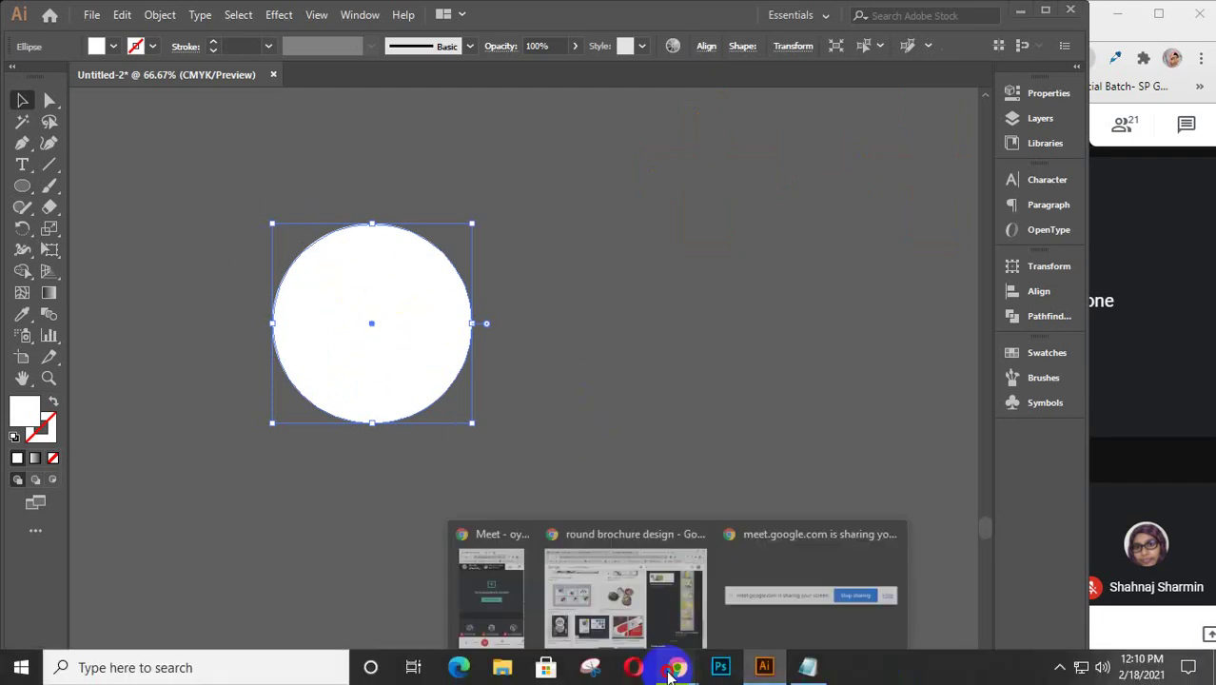
click(602, 580)
scroll(293, 293, down, 2)
scroll(297, 297, up, 2)
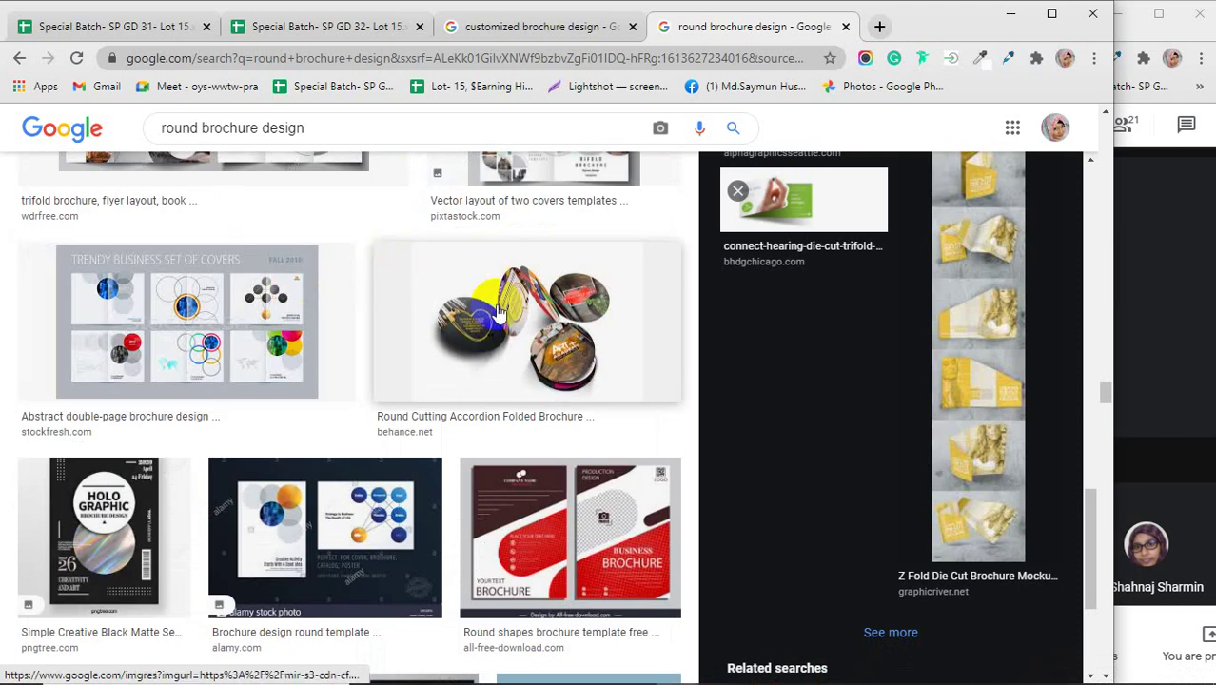
click(467, 285)
scroll(872, 331, down, 3)
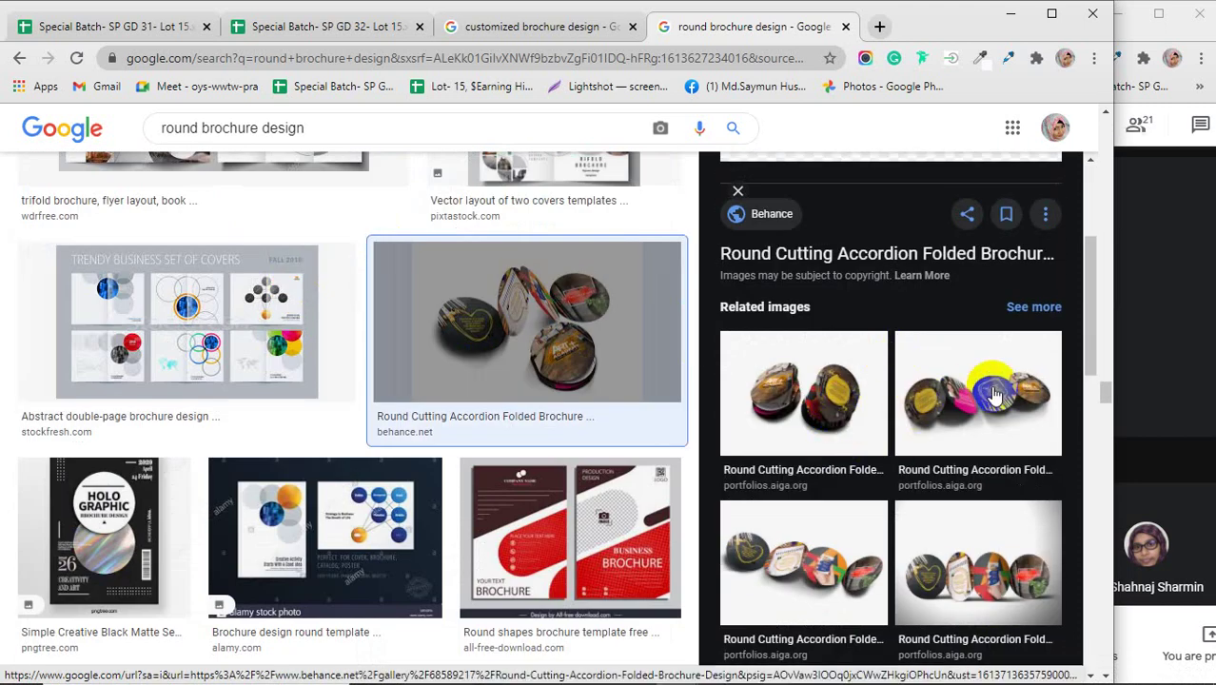
scroll(271, 400, down, 5)
scroll(271, 399, down, 10)
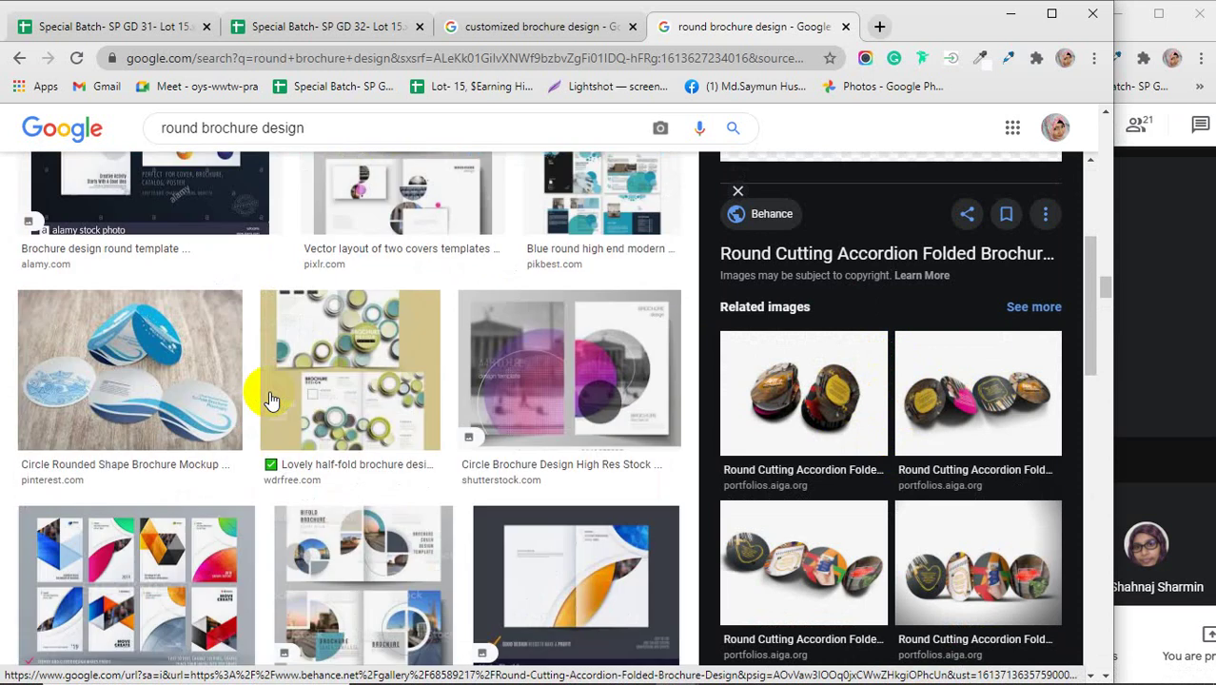
scroll(271, 399, up, 15)
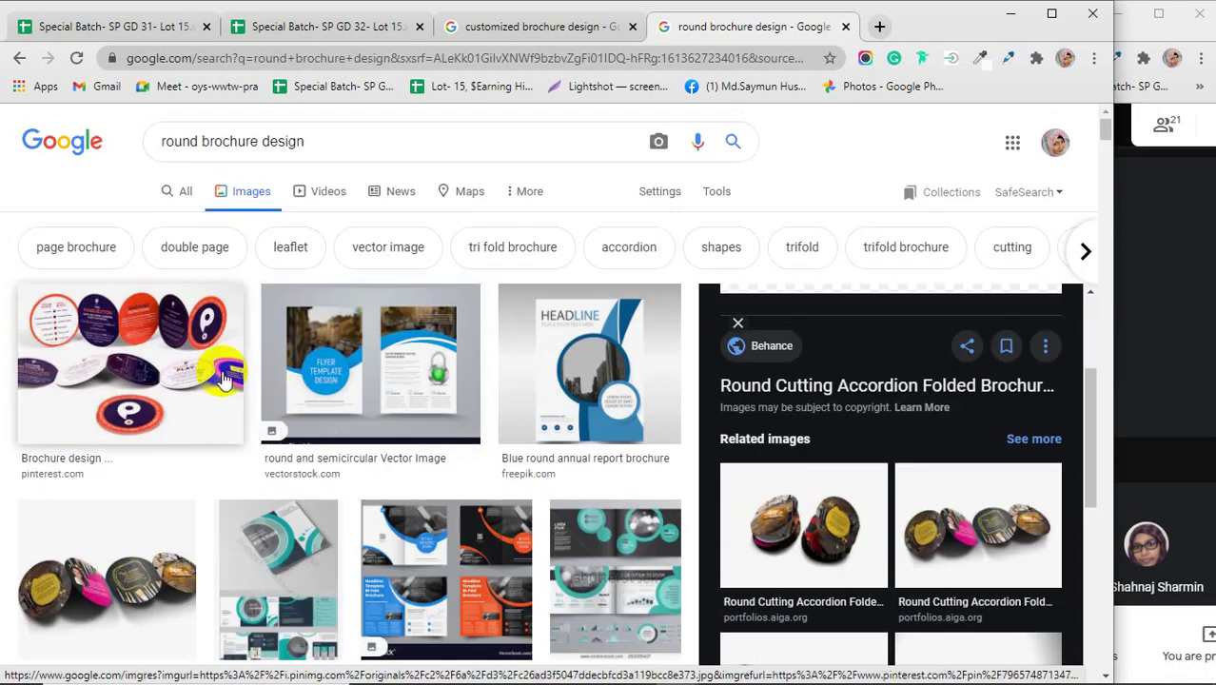
click(224, 378)
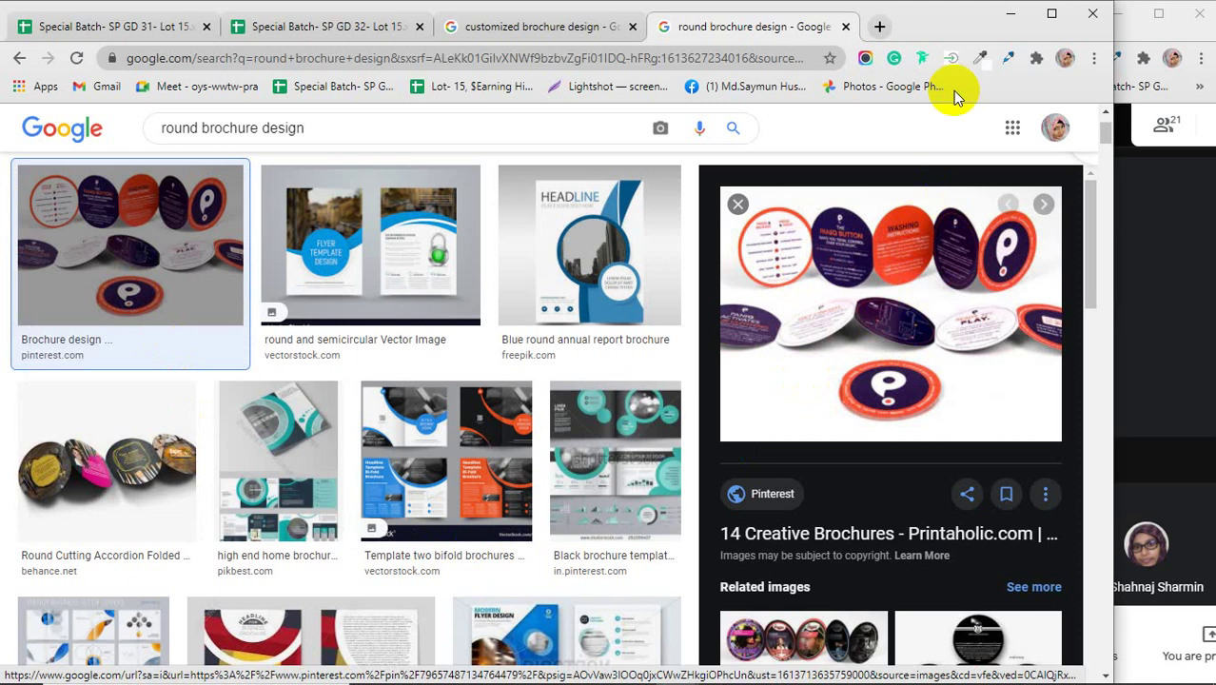
click(1010, 14)
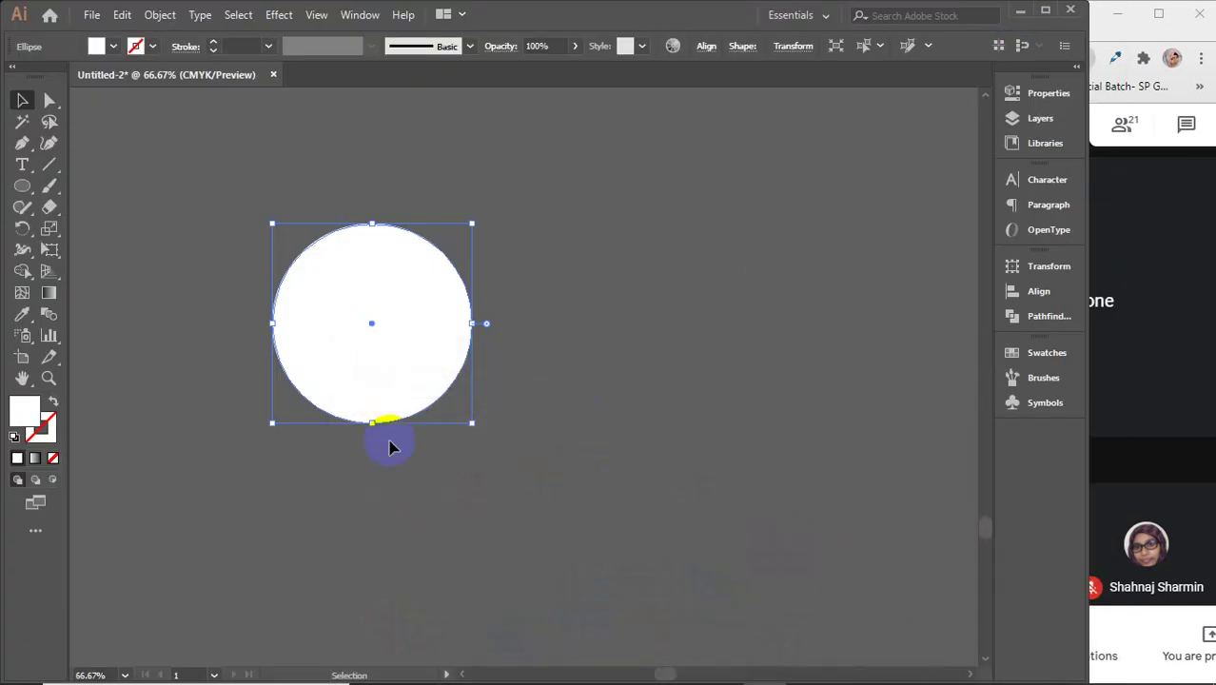
- Offset the white circle's path by -0.25 in with Miter joins and a limit of 4, using the preview
click(399, 407)
click(397, 330)
click(160, 15)
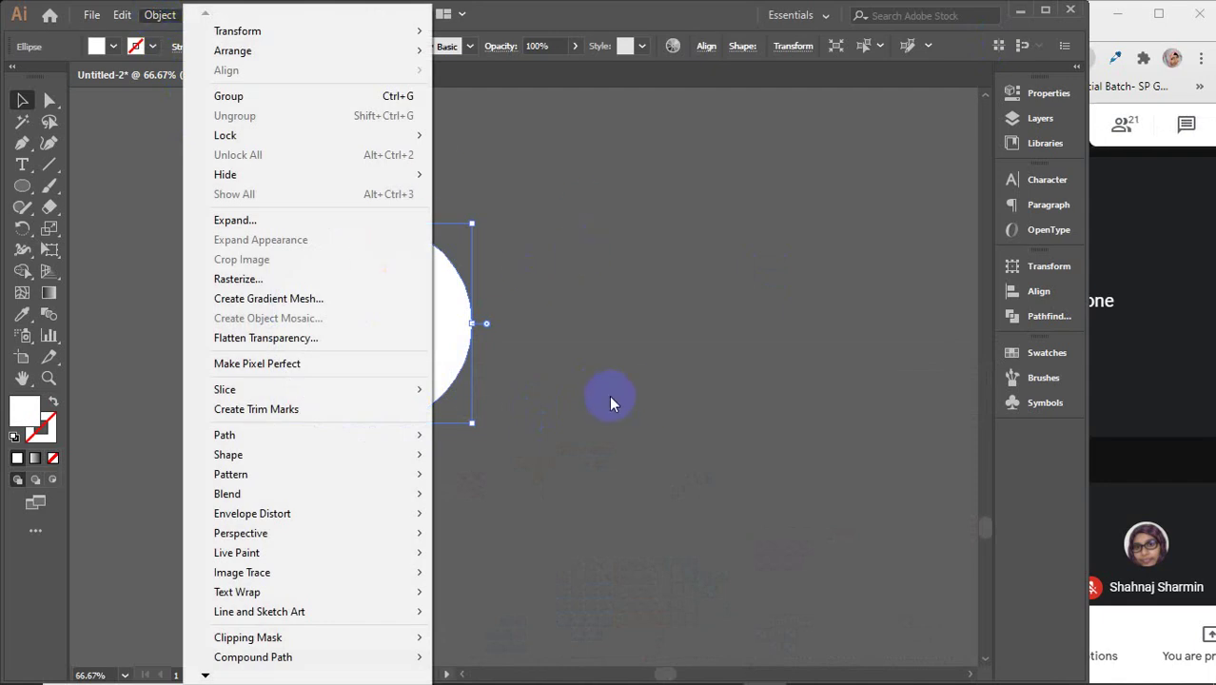
mouse_move(257, 438)
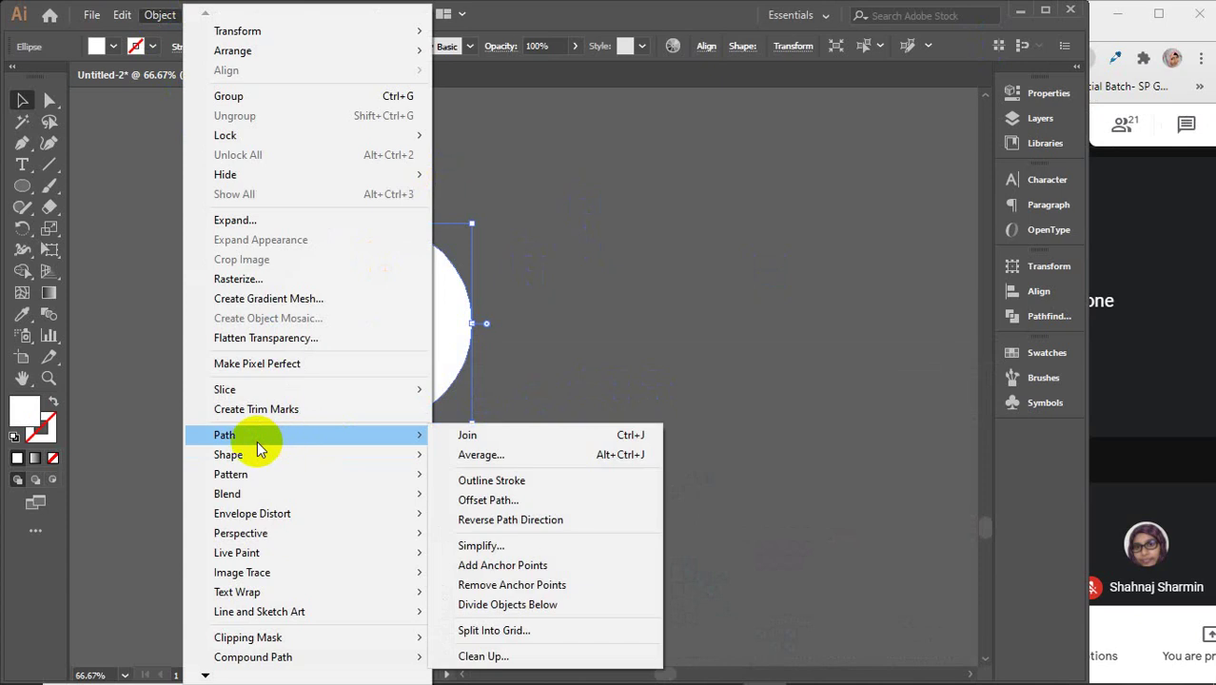
click(564, 504)
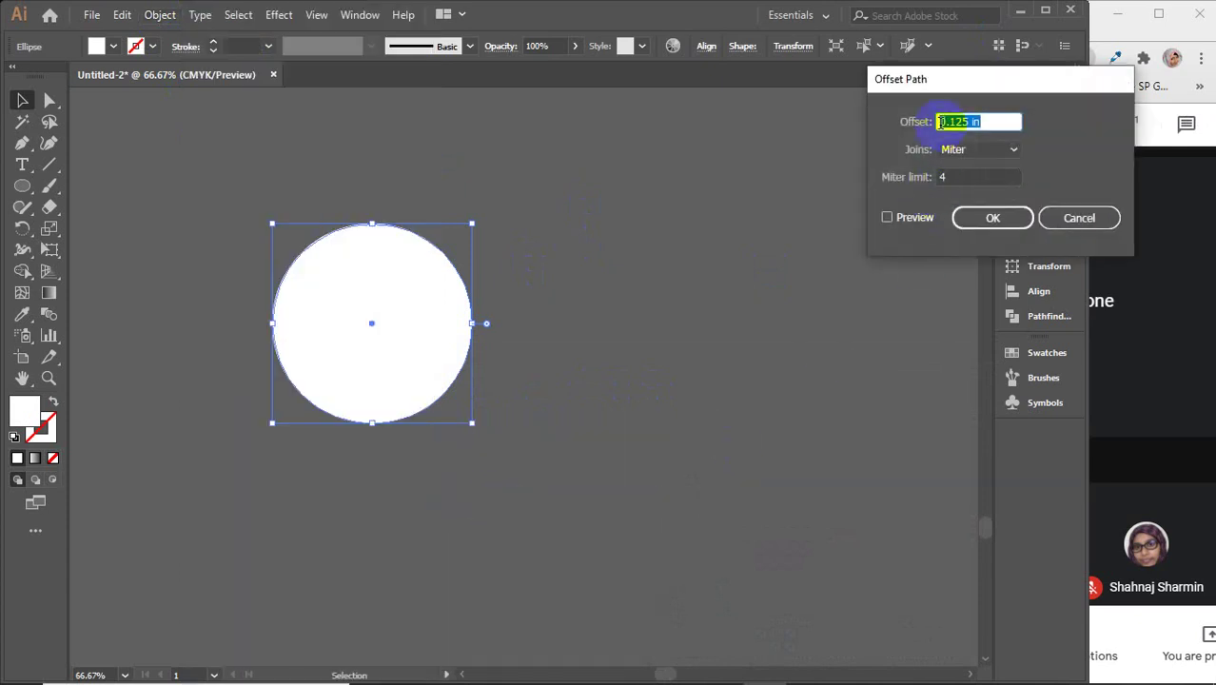
text(-2.)
key(BackSpace)
key(BackSpace)
key(BackSpace)
text(-.25)
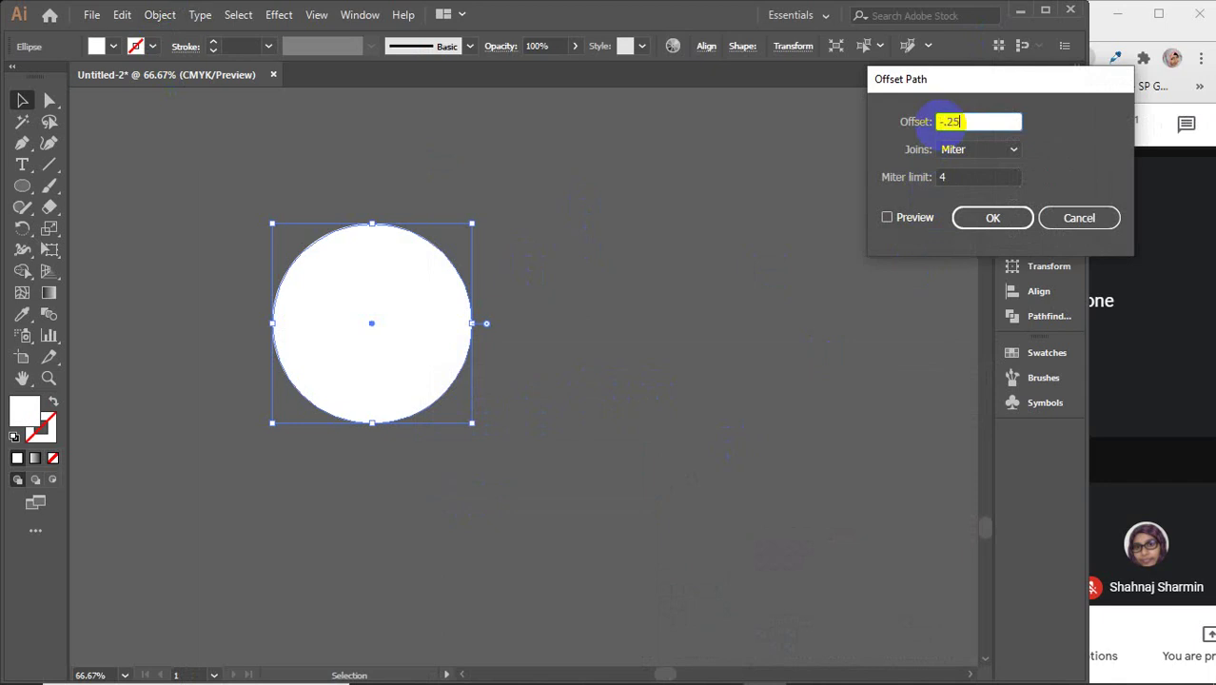
click(909, 219)
click(908, 220)
click(908, 220)
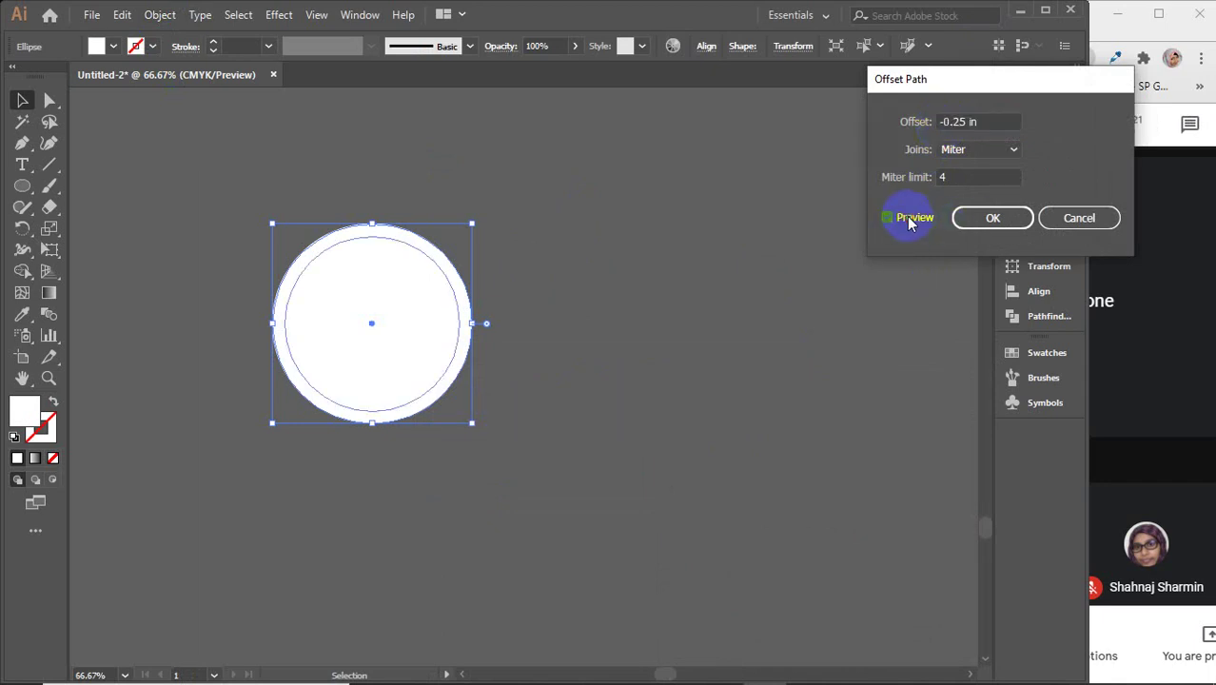
click(908, 220)
click(909, 219)
click(990, 217)
- Convert the inner offset circle into a guide and deselect it
click(381, 352)
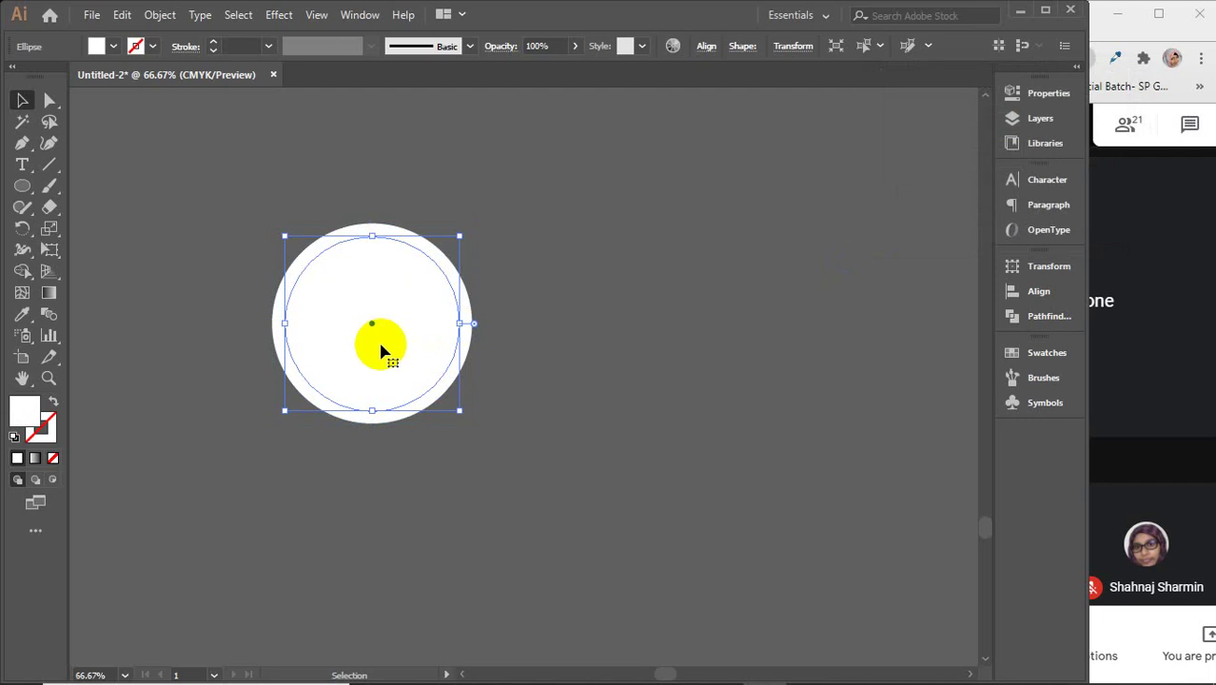
key(a)
key(v)
click(252, 211)
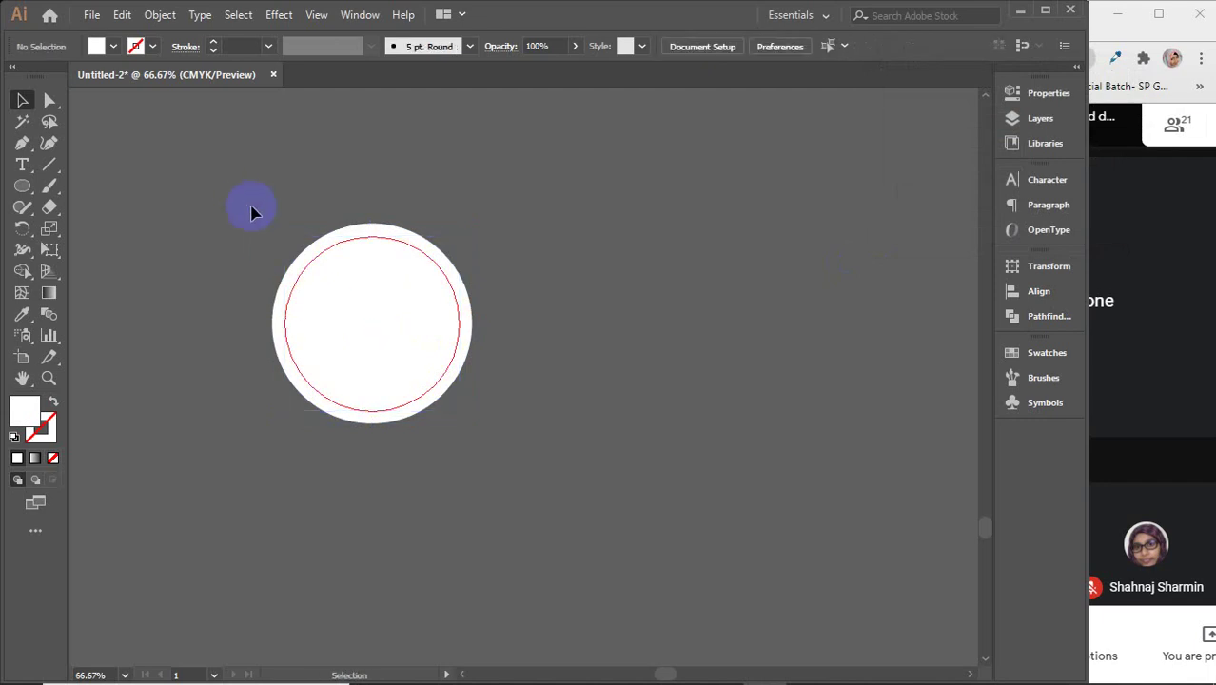
- Select the outer circle and give it a 0.01 pt black stroke
drag(243, 207, 398, 442)
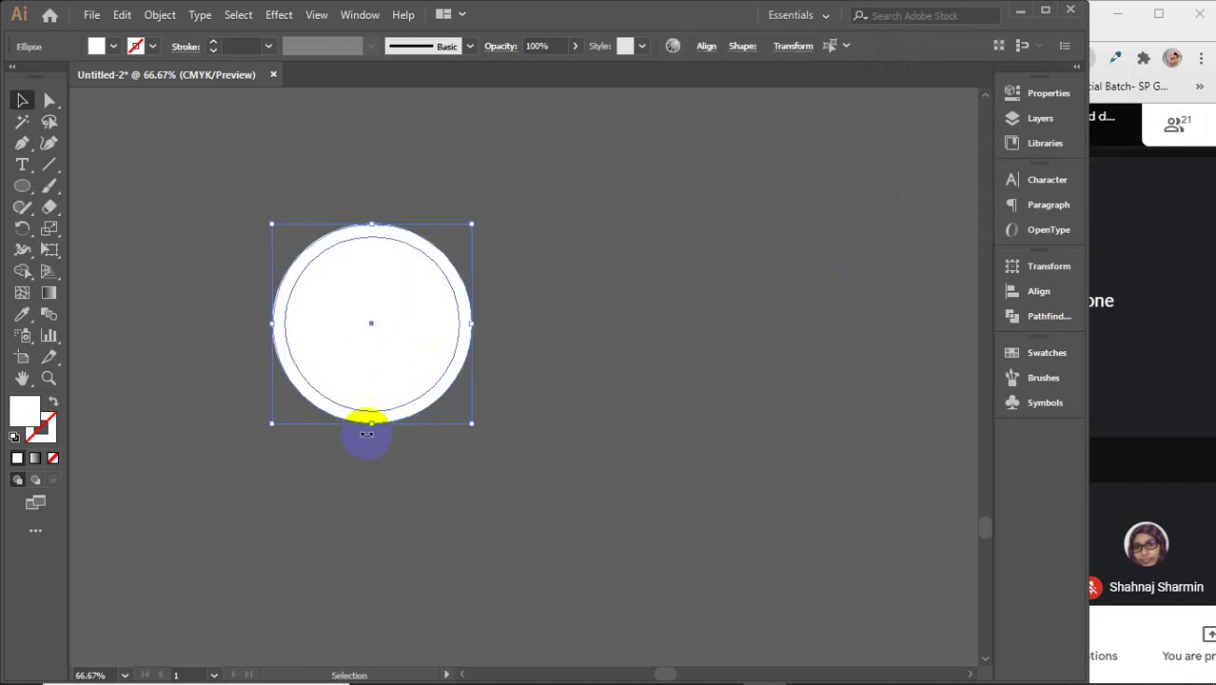
click(268, 46)
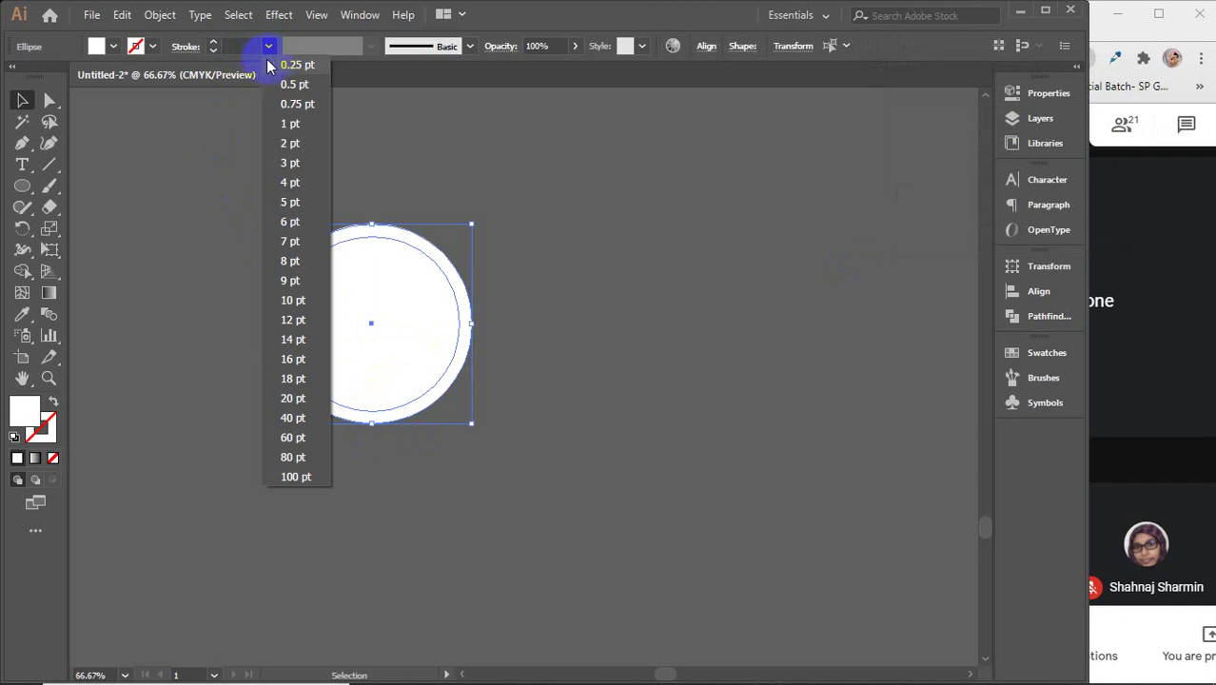
click(244, 44)
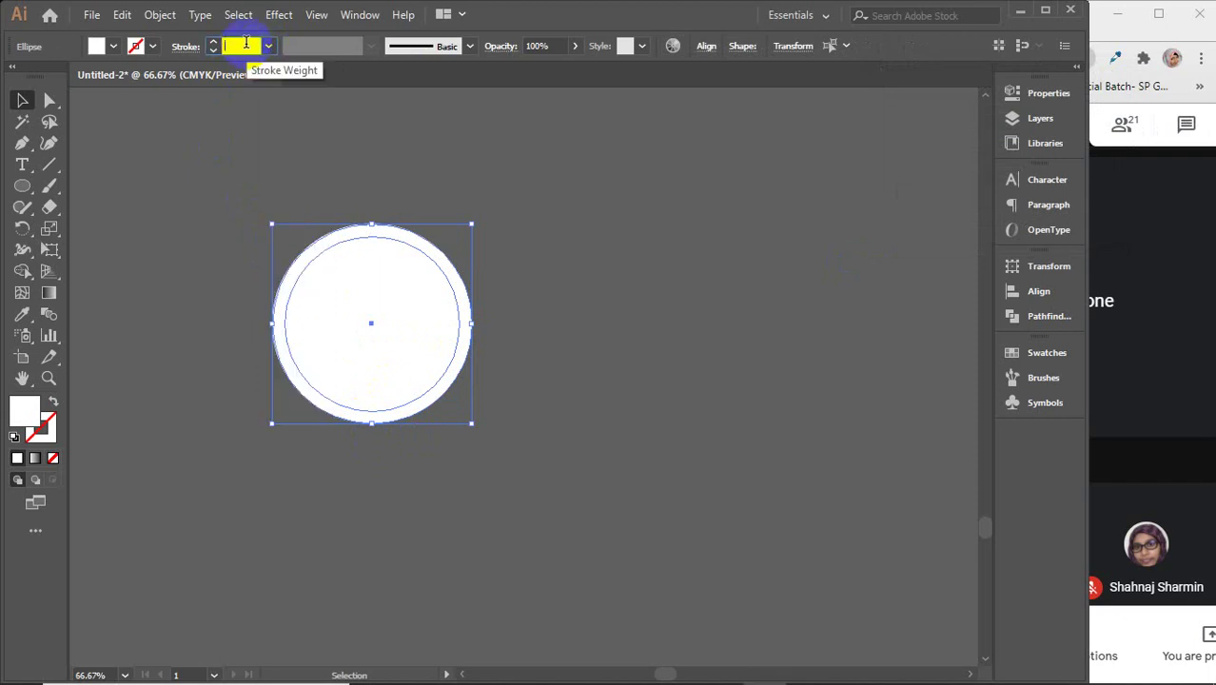
key(Return)
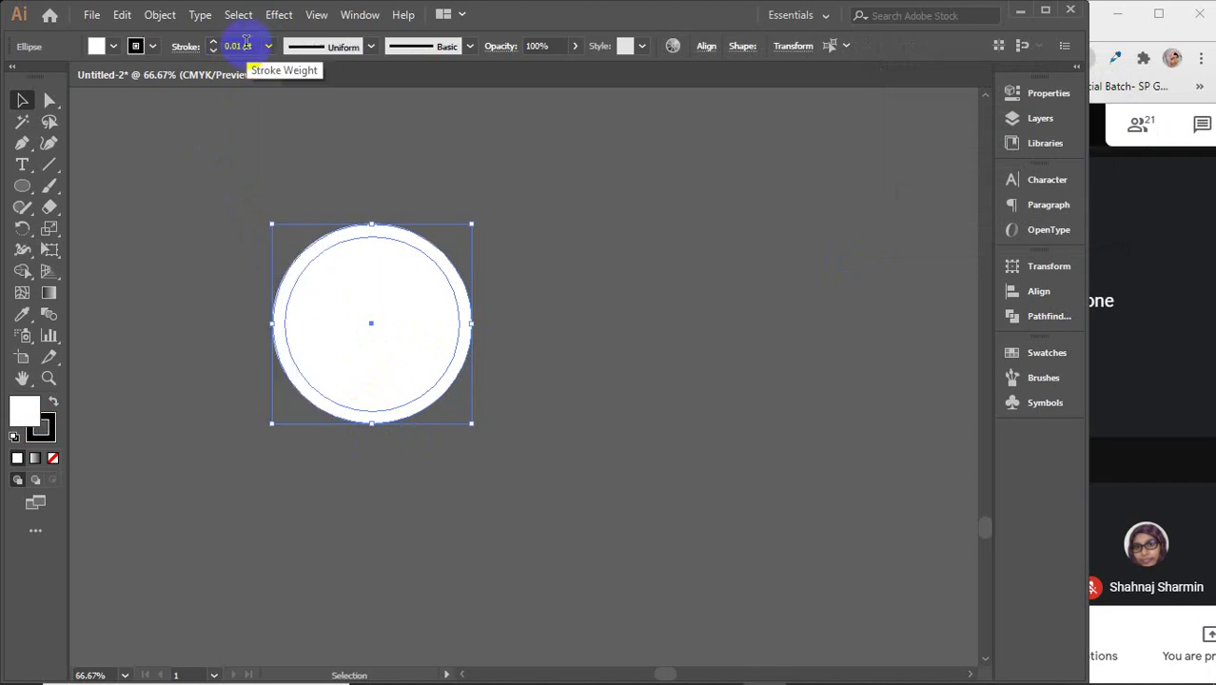
click(611, 395)
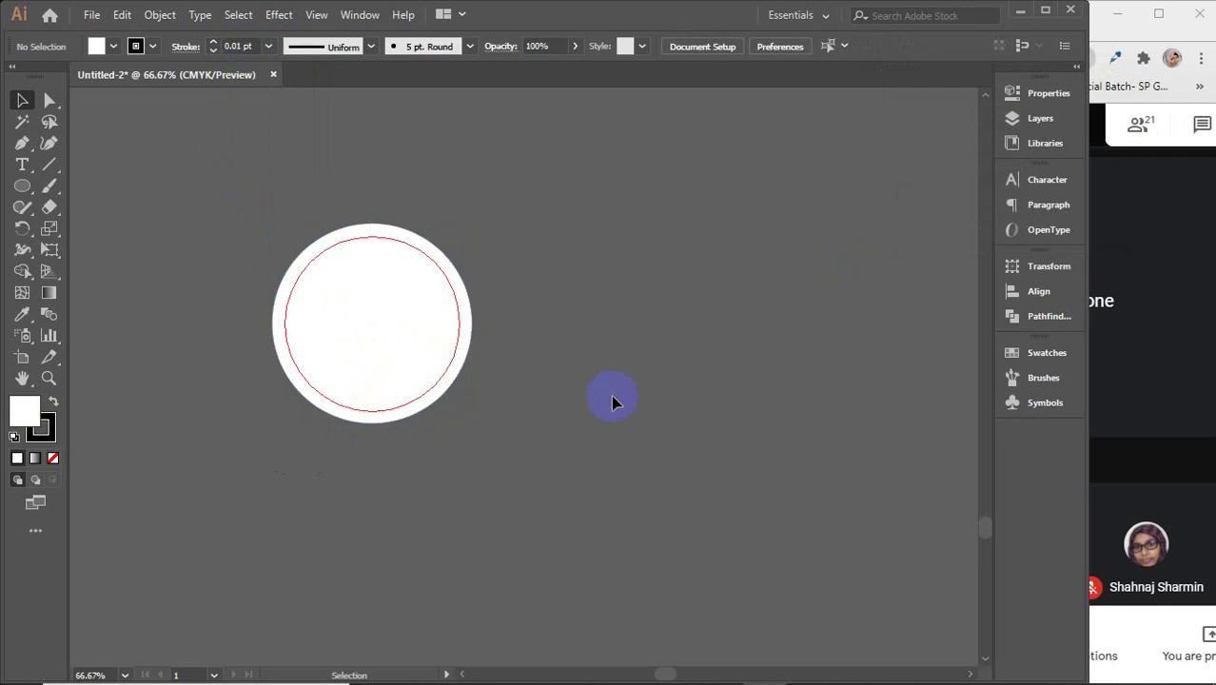
- Try a duplicate of the circle and its guide placed edge to edge beside the original, examine the contact point closely, and delete the duplicate
click(419, 369)
drag(507, 293, 395, 374)
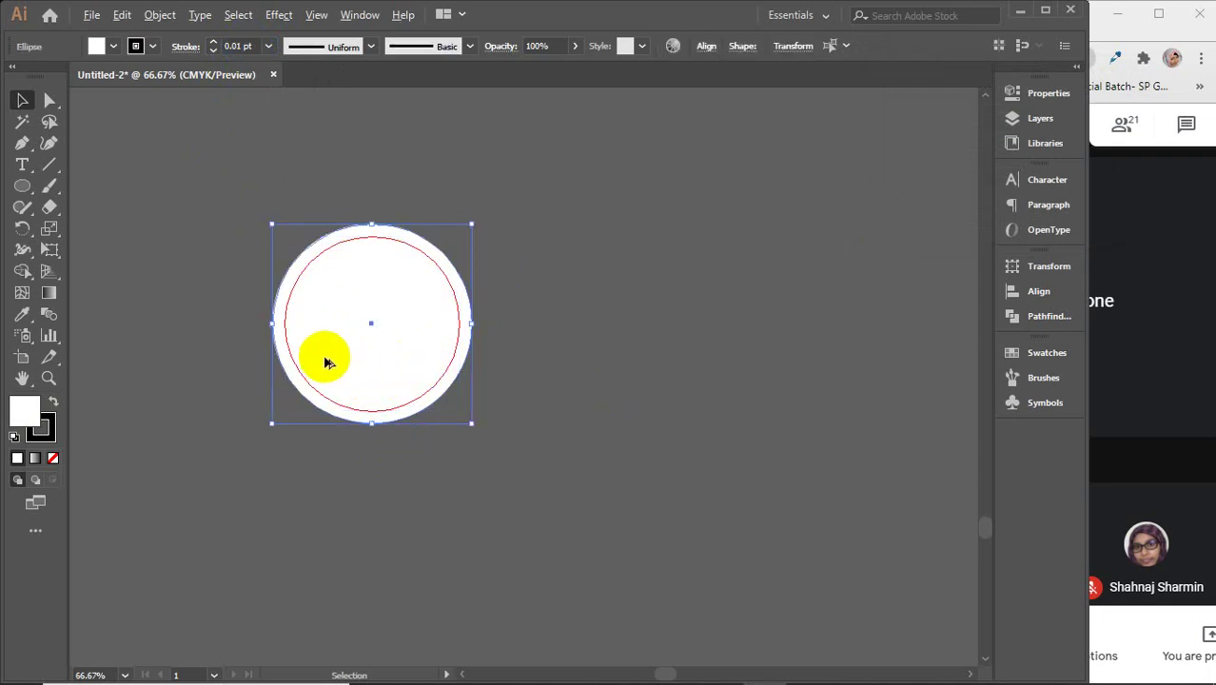
drag(325, 362, 522, 369)
scroll(474, 328, up, 4)
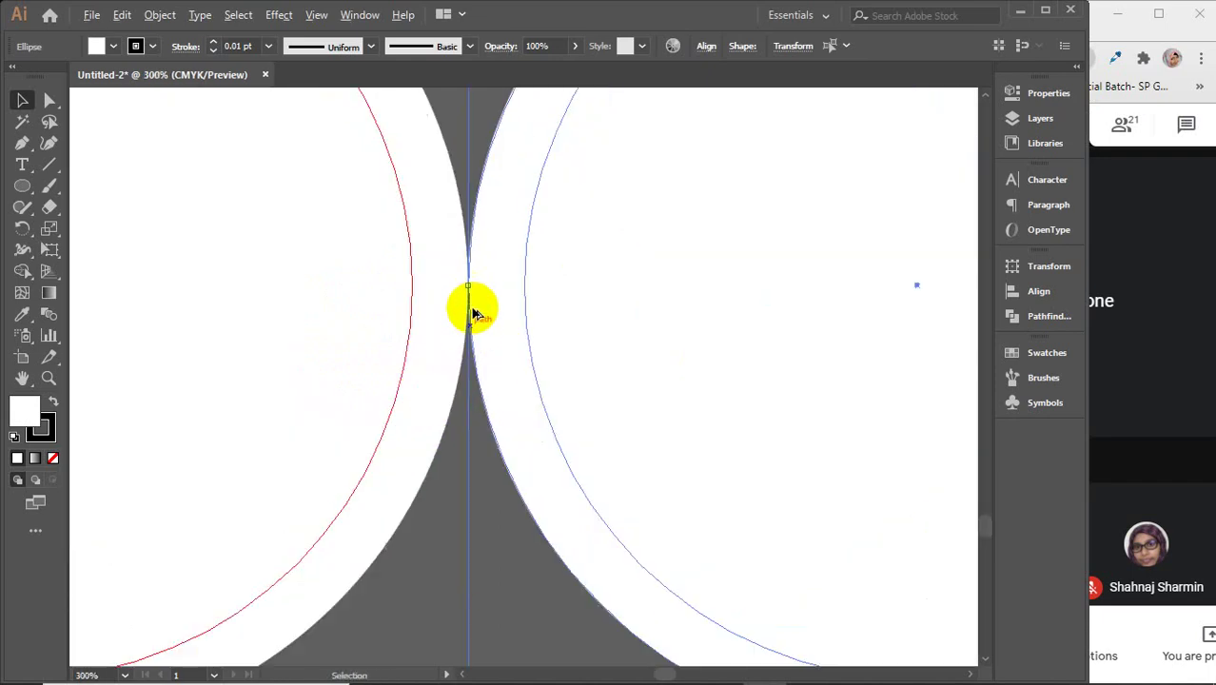
scroll(476, 291, up, 7)
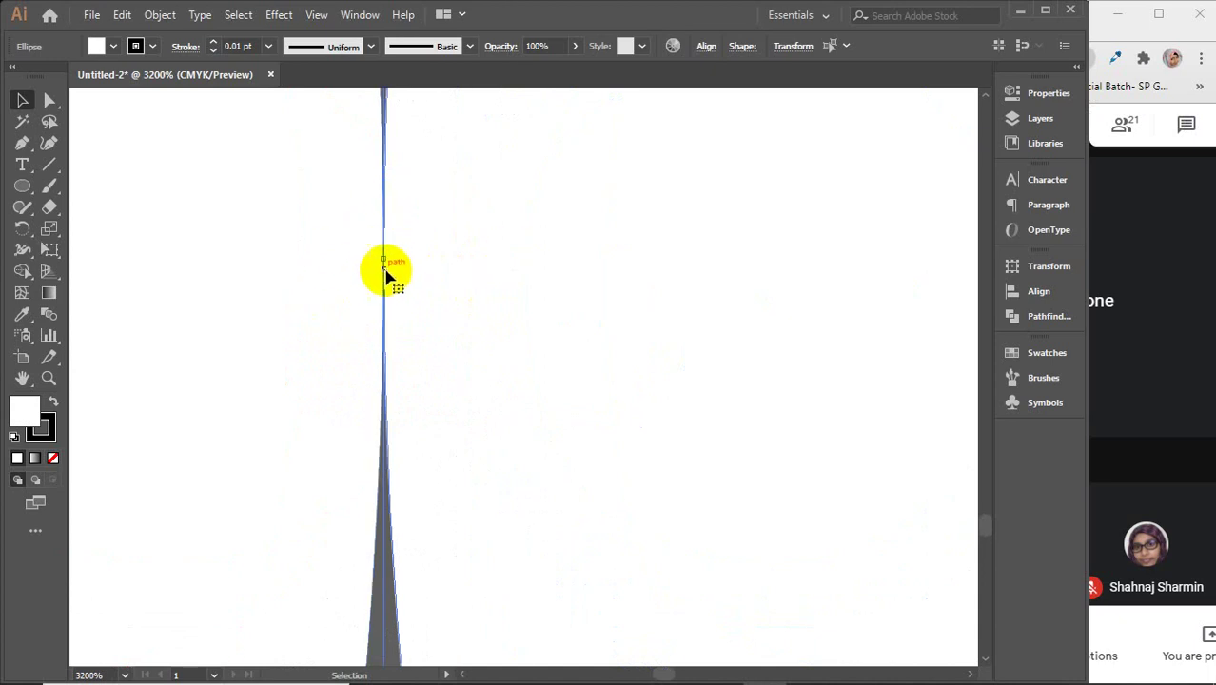
scroll(392, 276, down, 7)
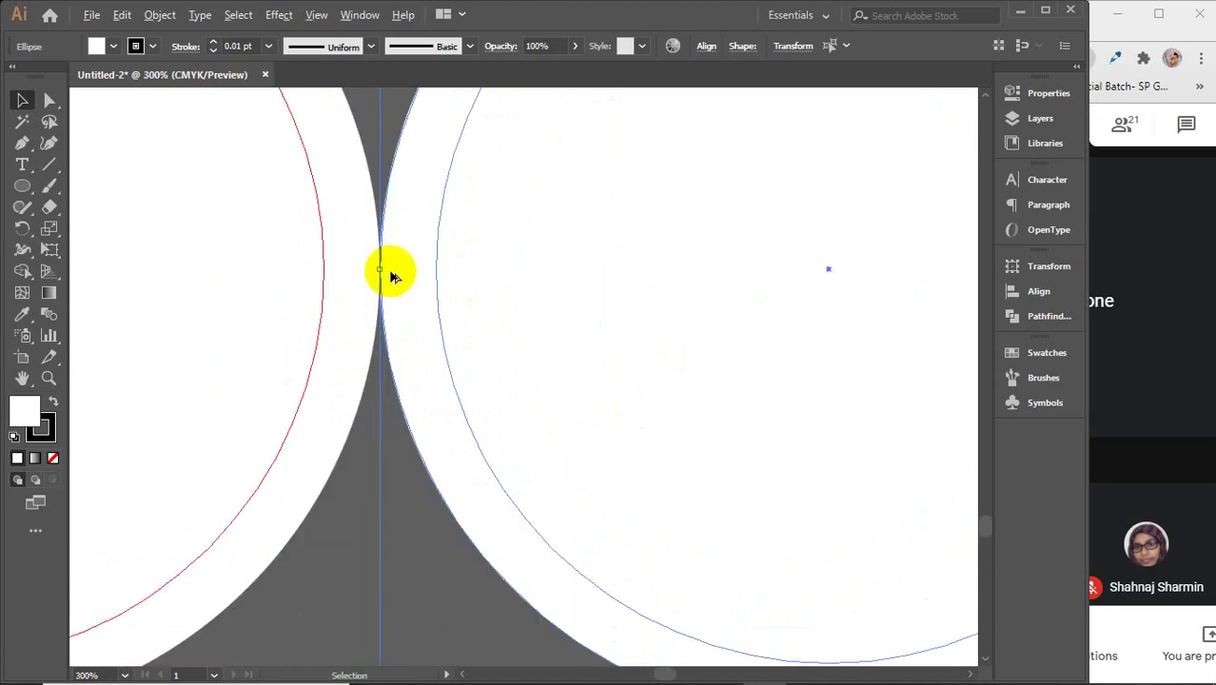
scroll(392, 275, down, 4)
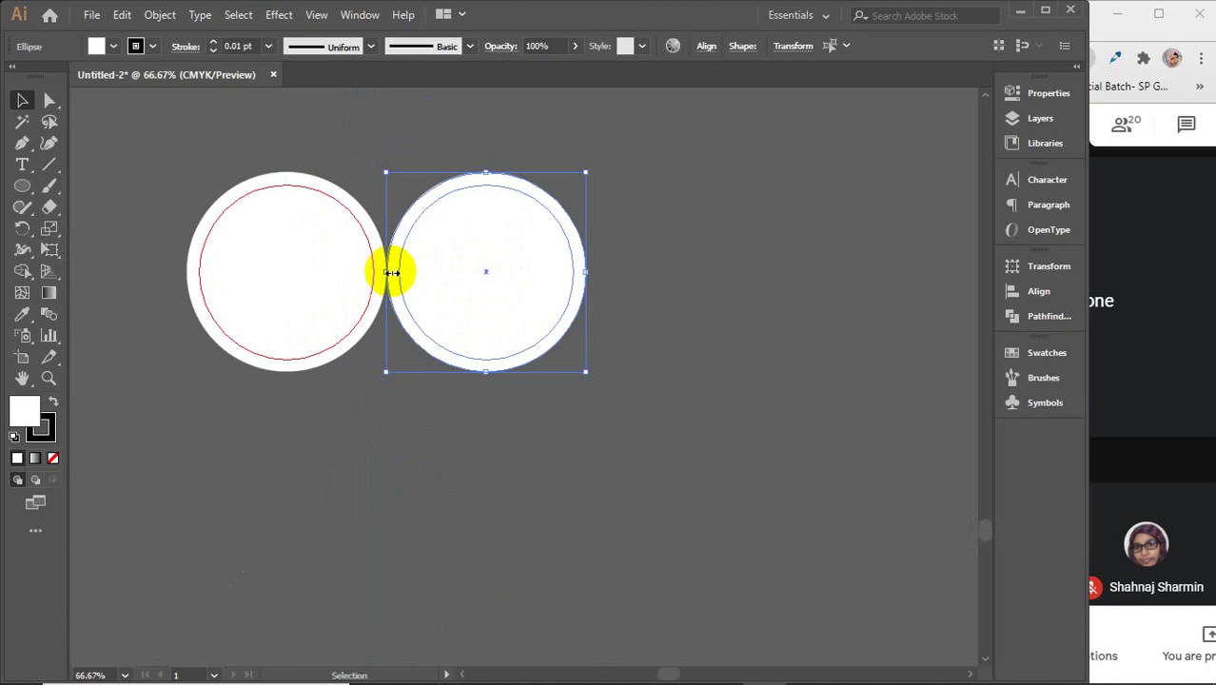
key(Delete)
- Try to duplicate the circle and its guide again at close zoom, and undo the attempt
scroll(392, 273, up, 5)
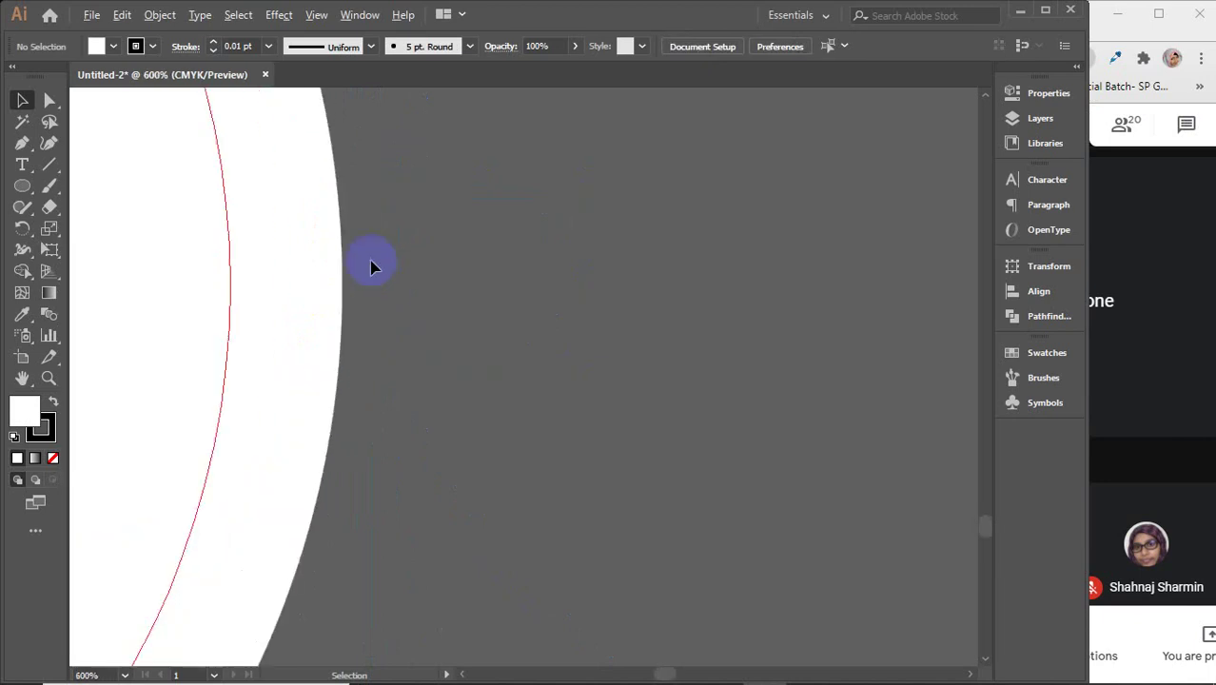
scroll(371, 267, left, 3)
click(250, 343)
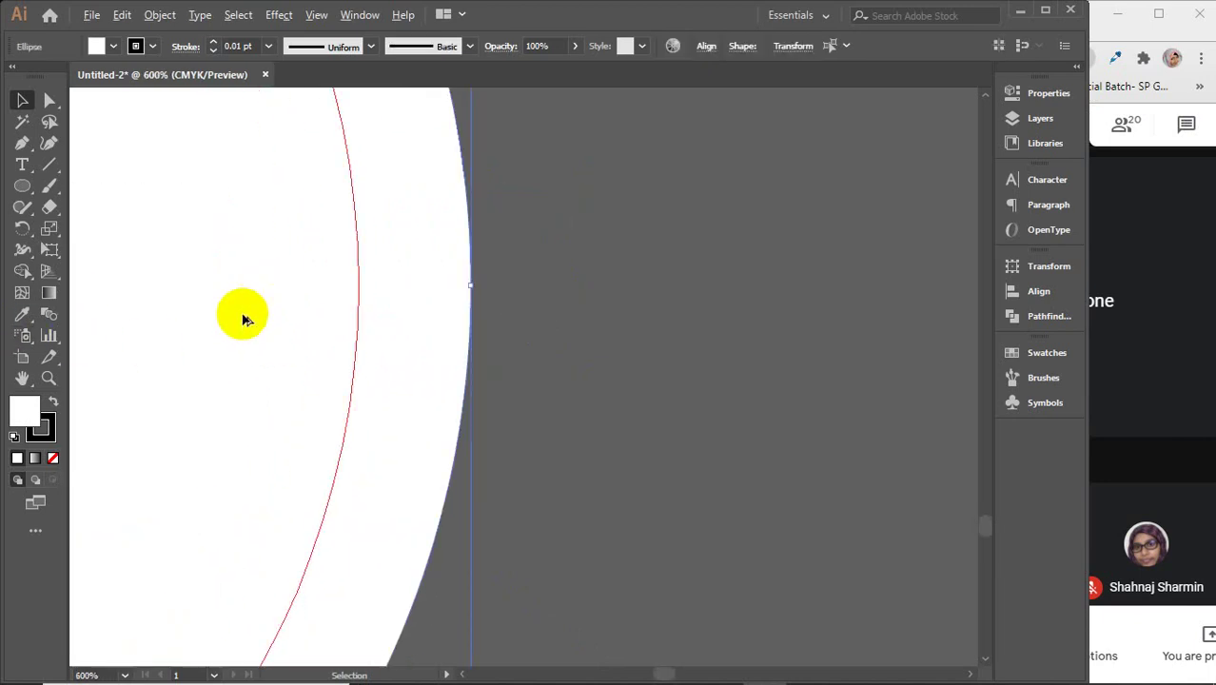
drag(123, 328, 456, 351)
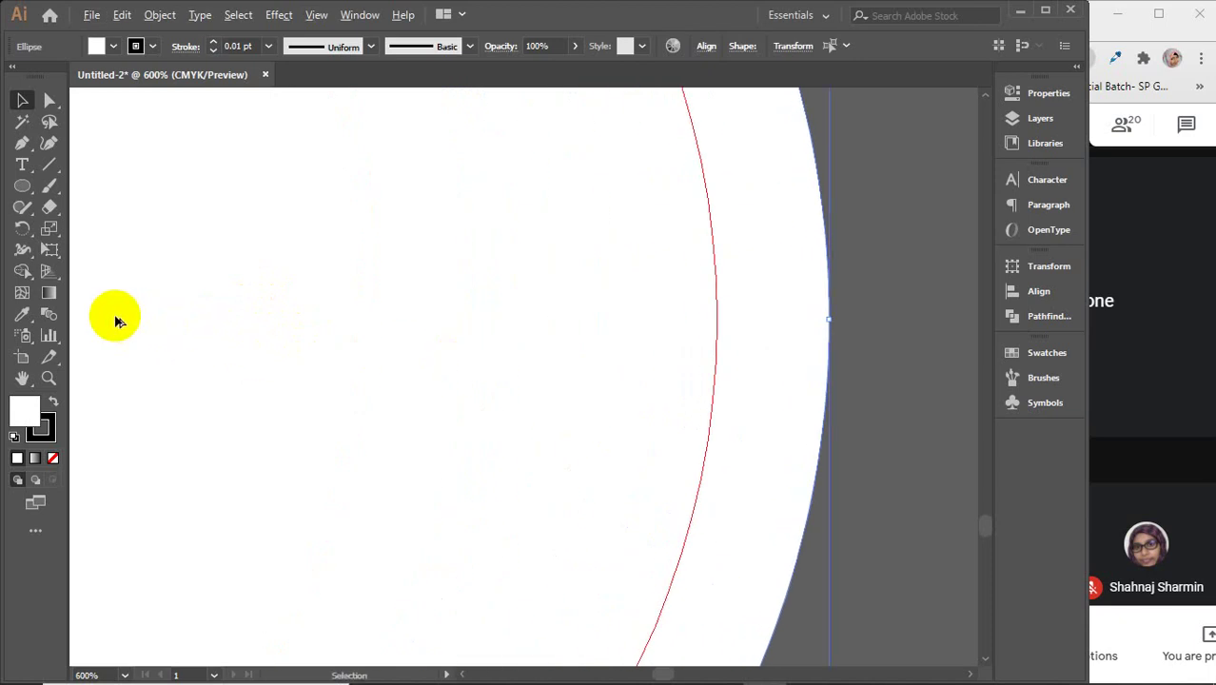
drag(89, 312, 783, 337)
key(ctrl+z)
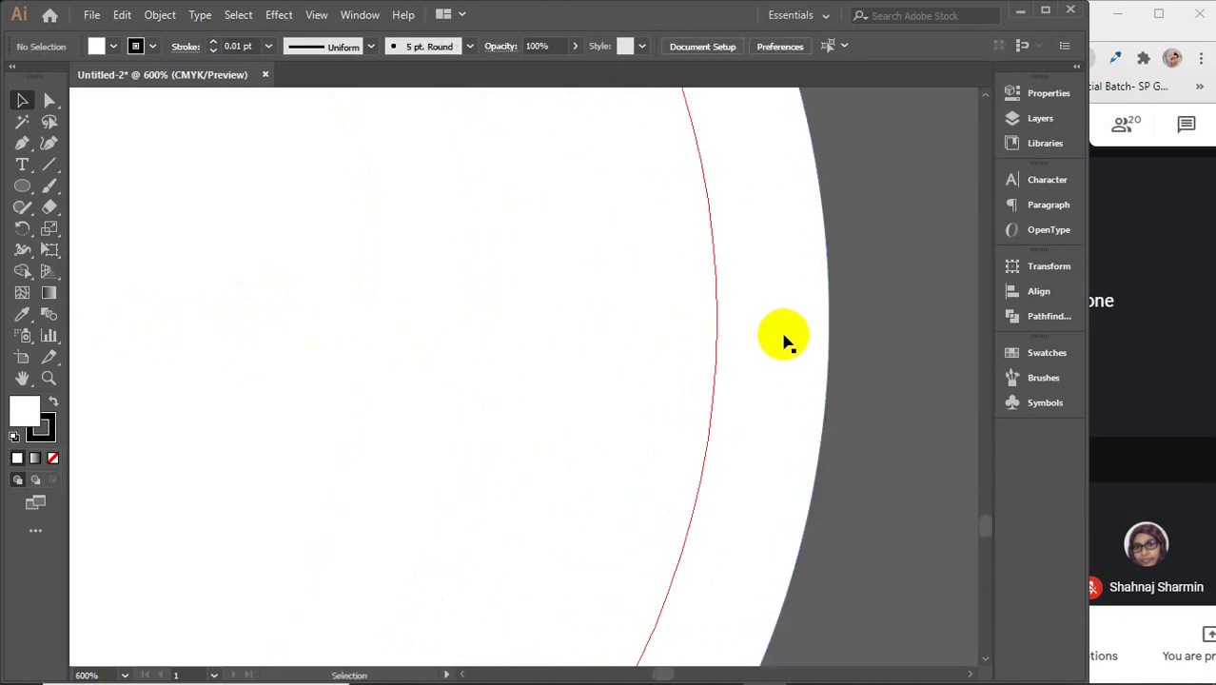
scroll(784, 340, down, 2)
drag(741, 426, 785, 445)
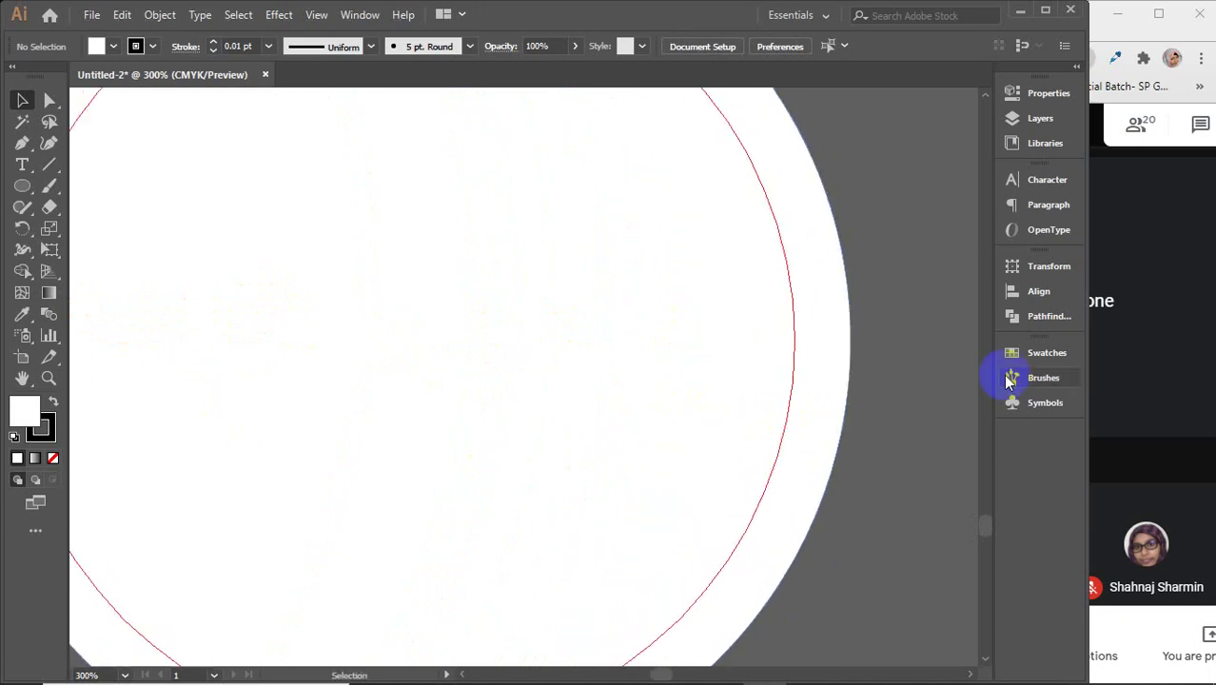
- Duplicate the circle and its guide to the right of the original, with the outer edges slightly overlapping
click(314, 438)
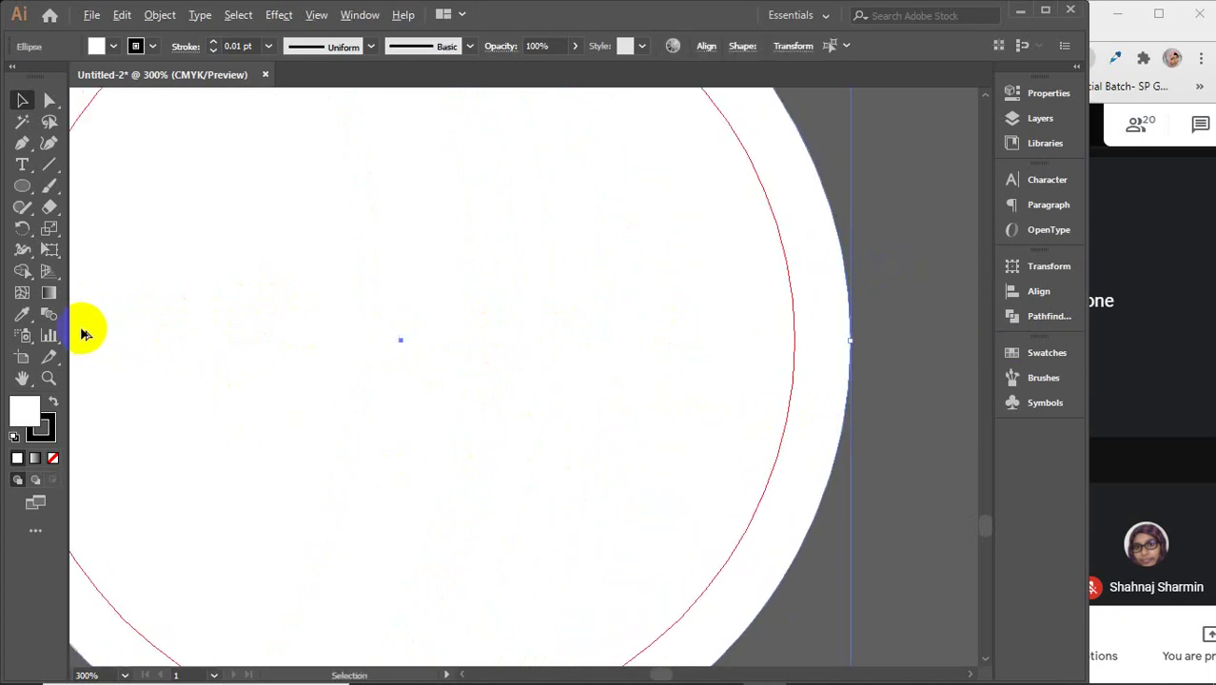
drag(83, 331, 971, 367)
scroll(971, 367, down, 1)
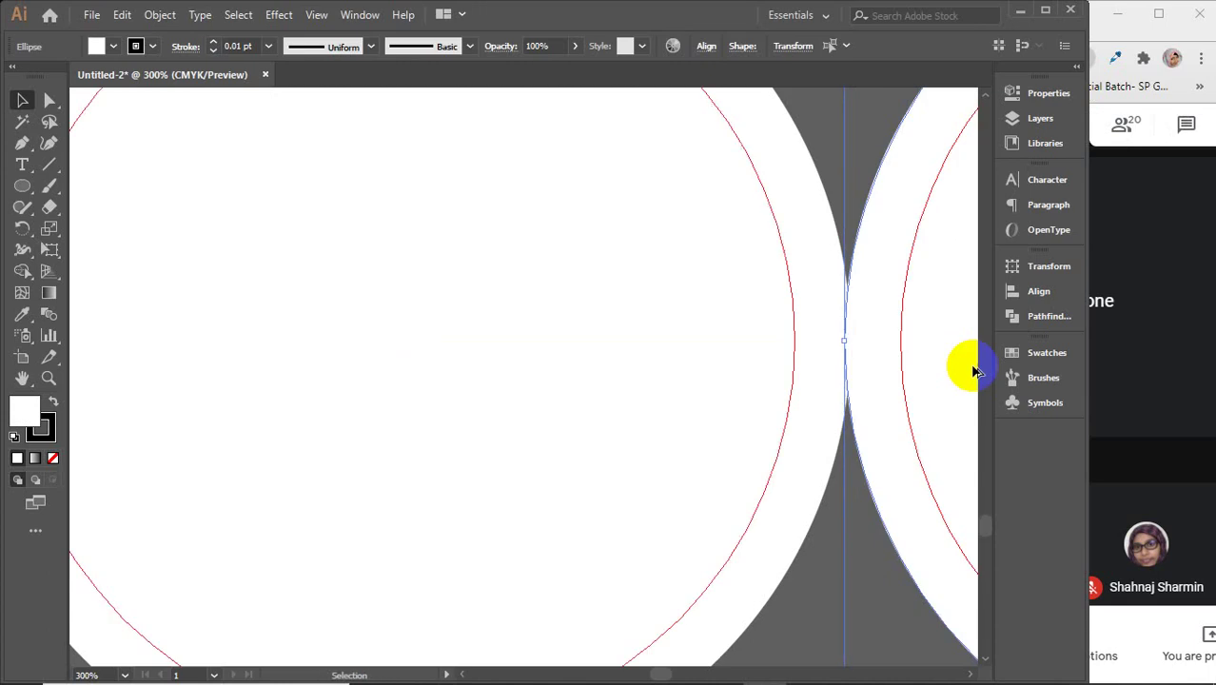
scroll(885, 366, down, 3)
drag(818, 482, 550, 481)
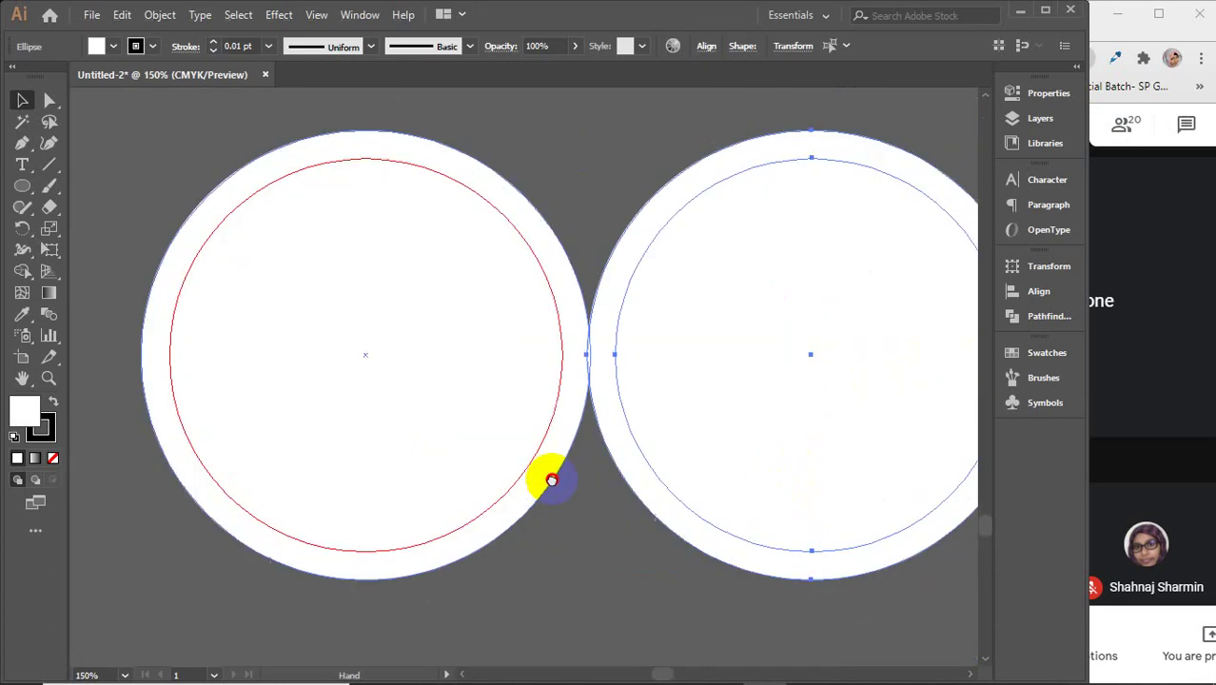
- Select both white circles and set their stroke to None
click(556, 152)
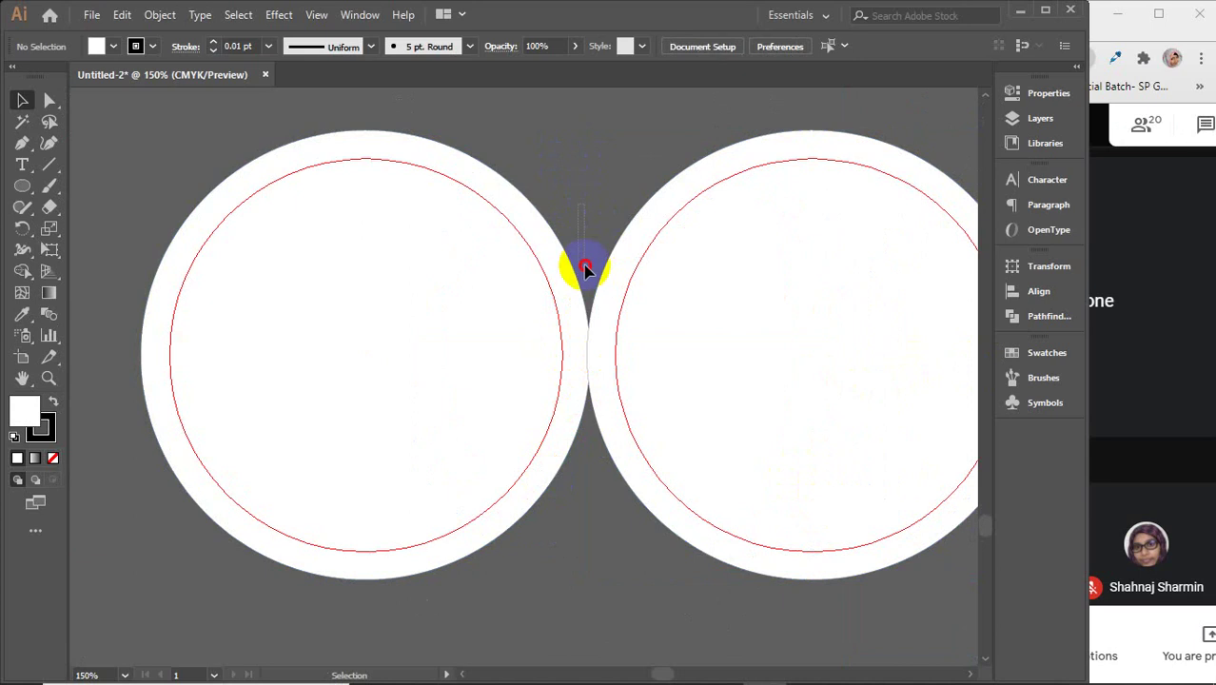
drag(585, 269, 596, 333)
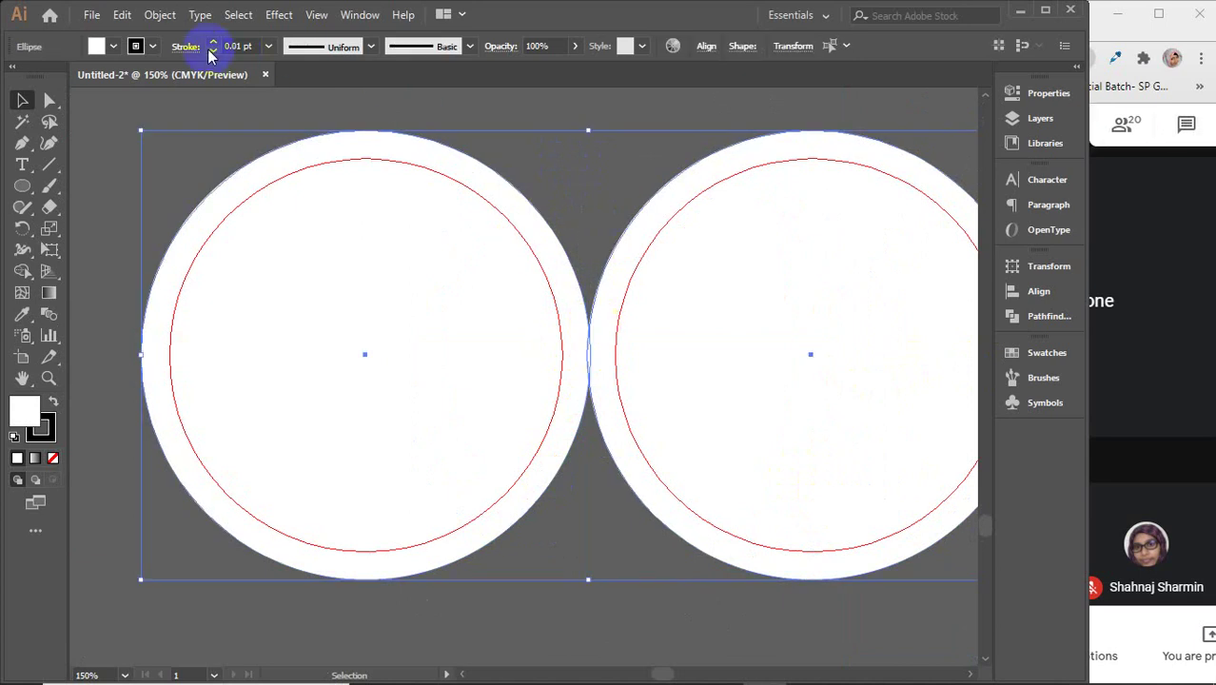
click(135, 47)
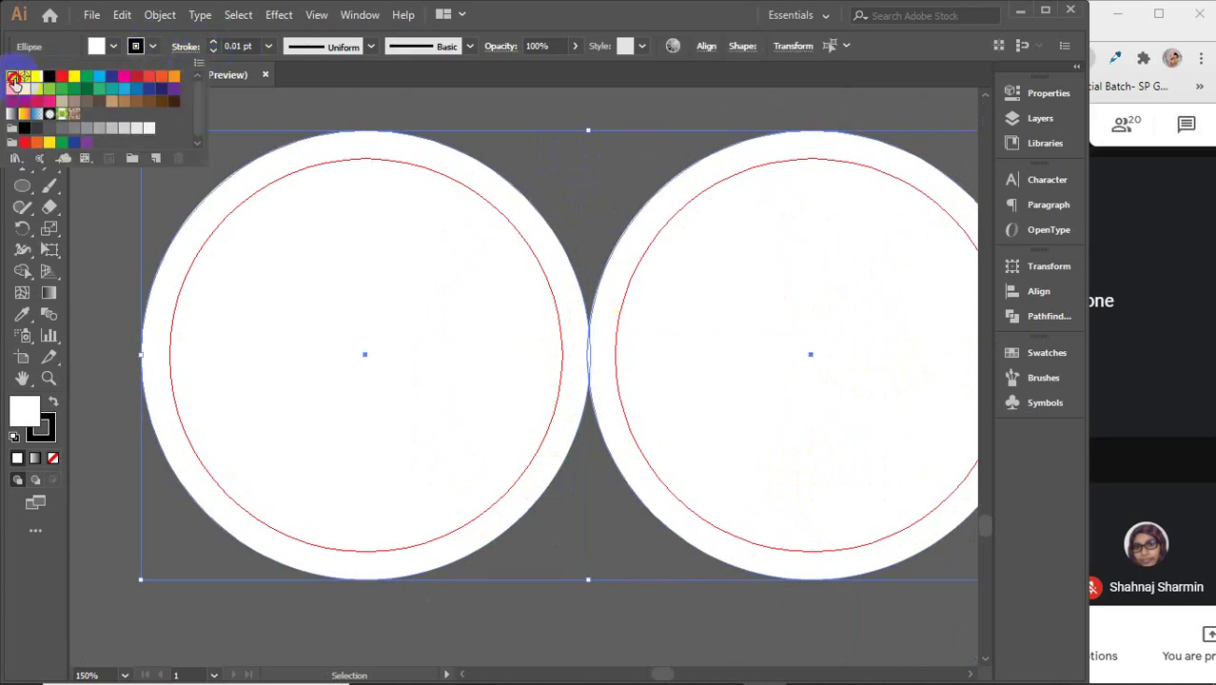
click(13, 84)
click(461, 105)
click(528, 138)
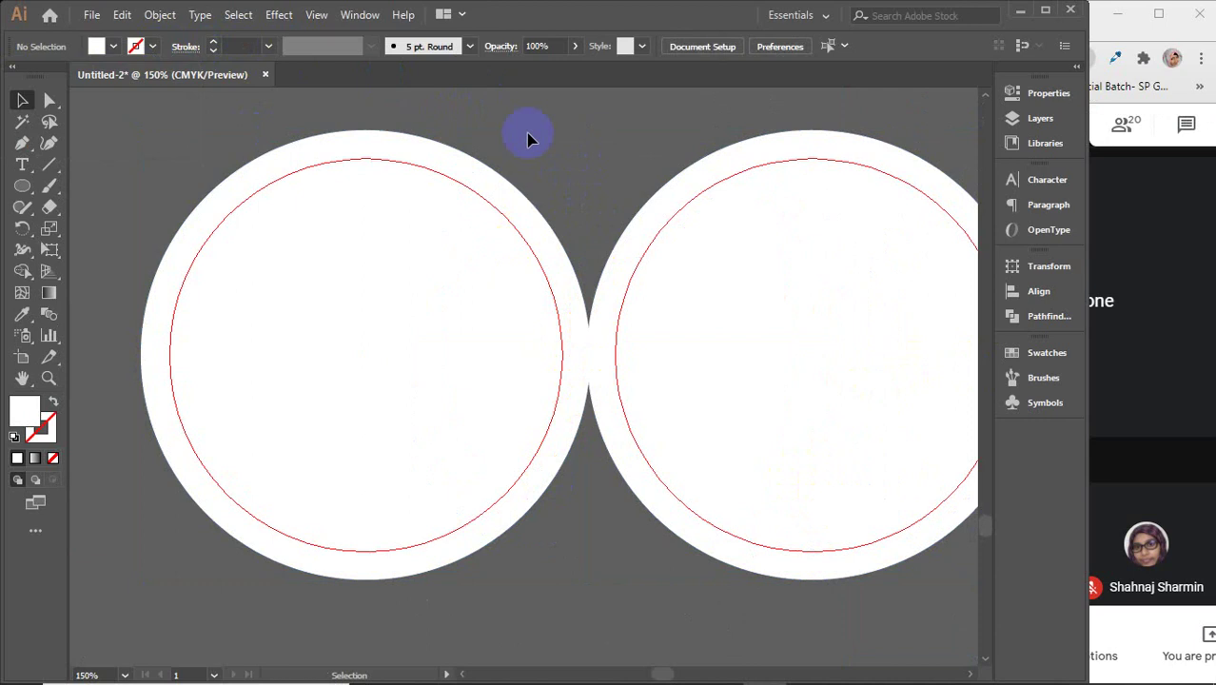
- Replace the duplicate with a new slightly overlapping copy of the circle and guide, and repeat the transformation to build a row of five
scroll(583, 366, down, 3)
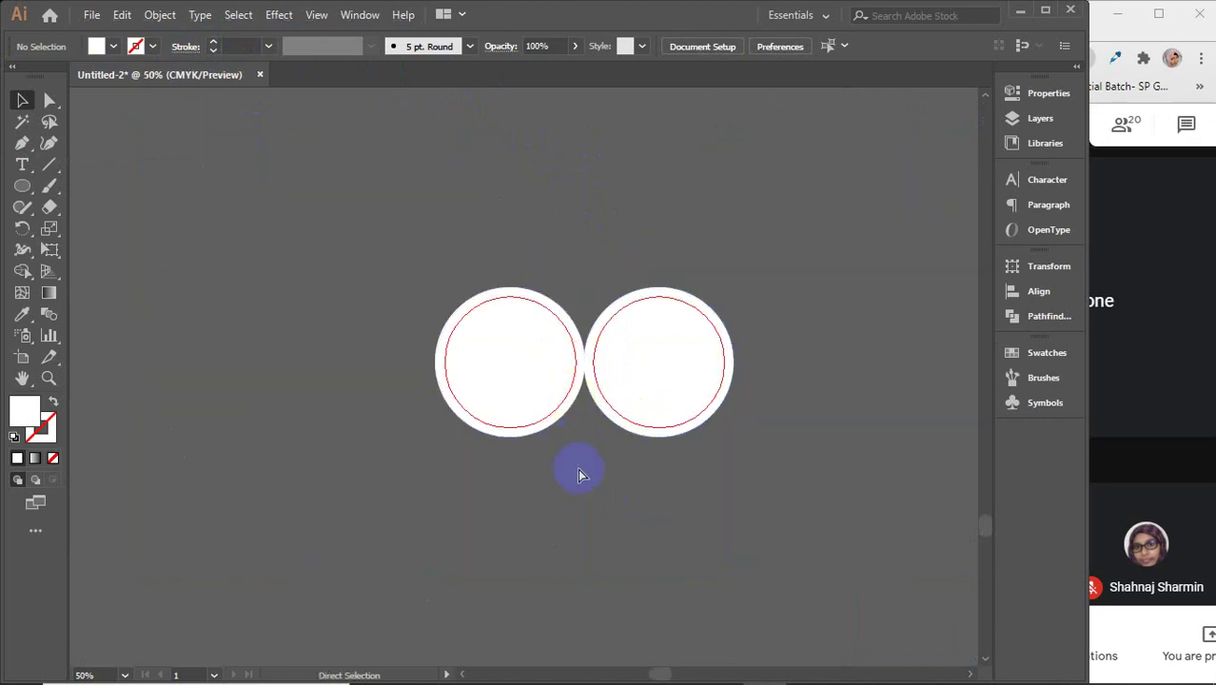
click(686, 402)
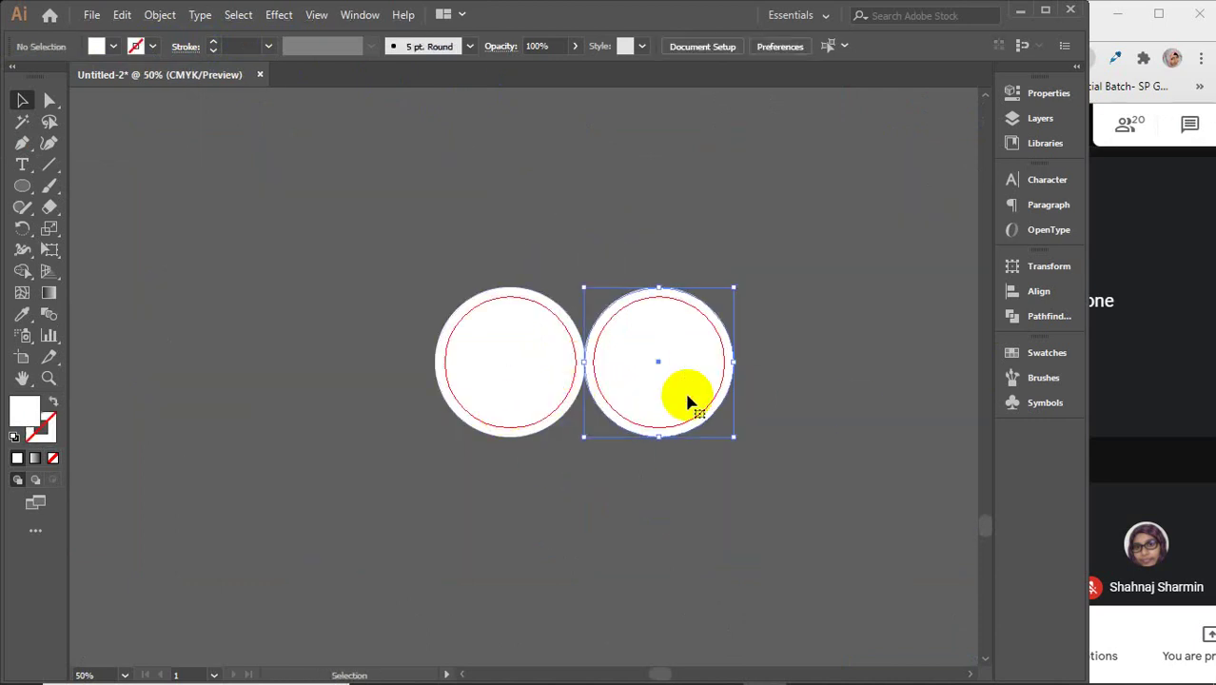
key(Delete)
click(477, 401)
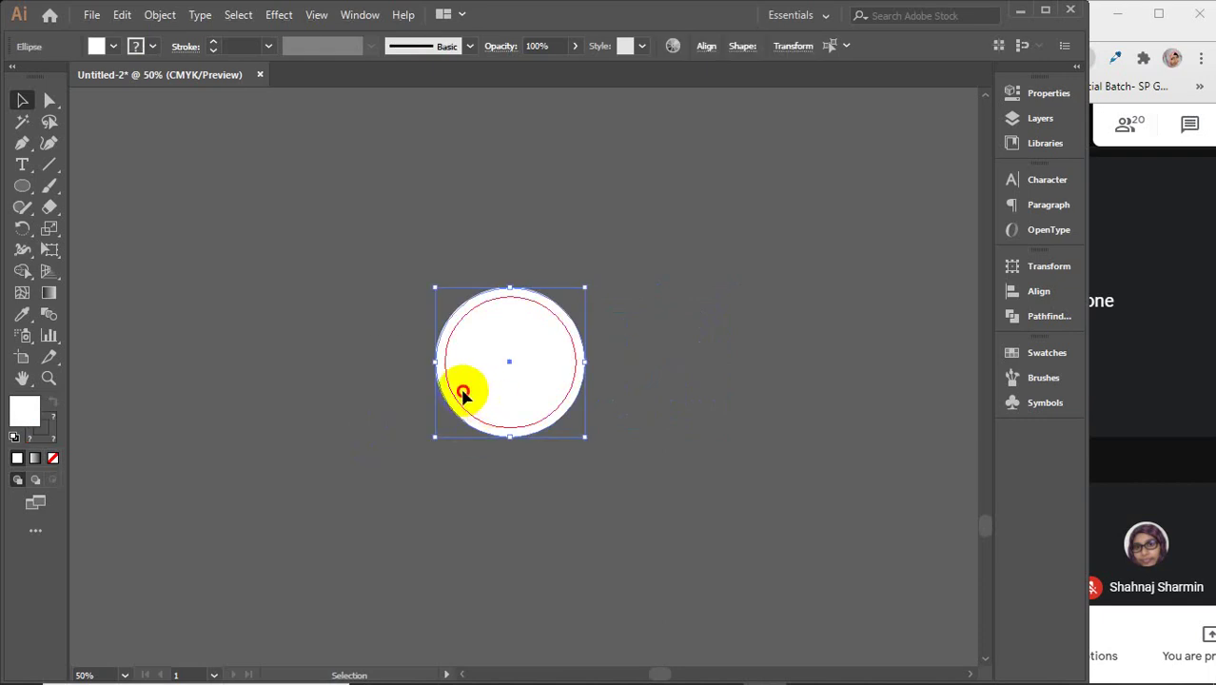
drag(464, 394, 610, 404)
key(ctrl+d)
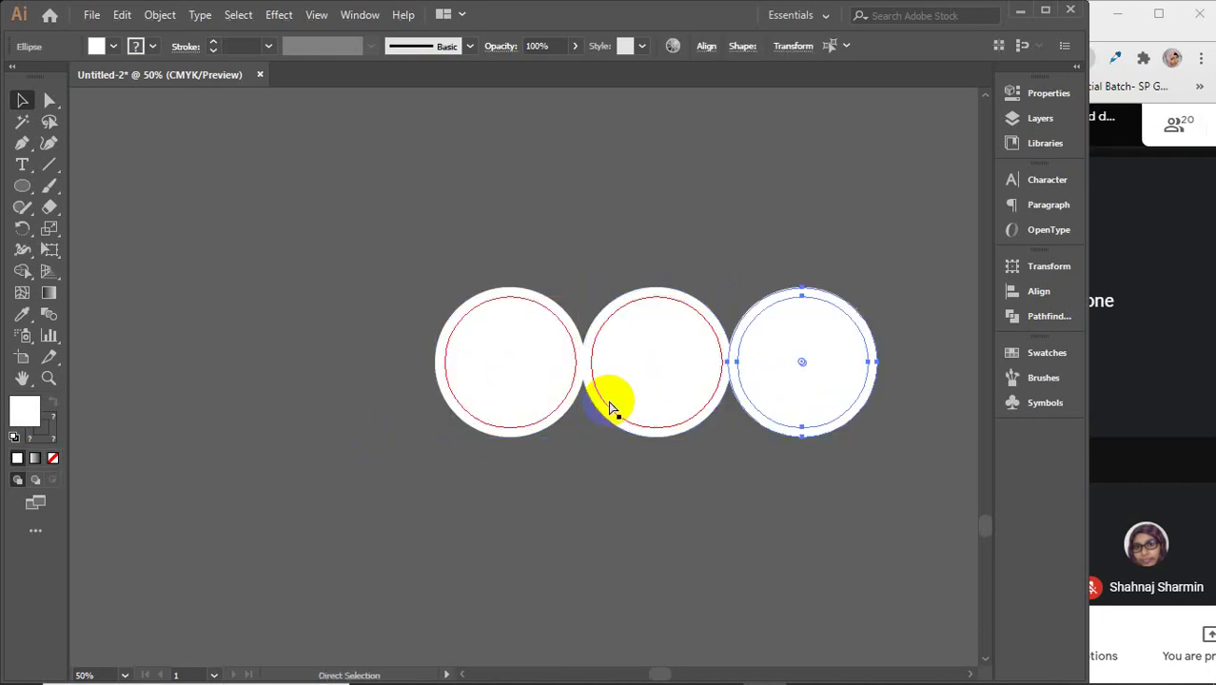
key(ctrl+d)
key(ctrl+d)
drag(727, 557, 508, 517)
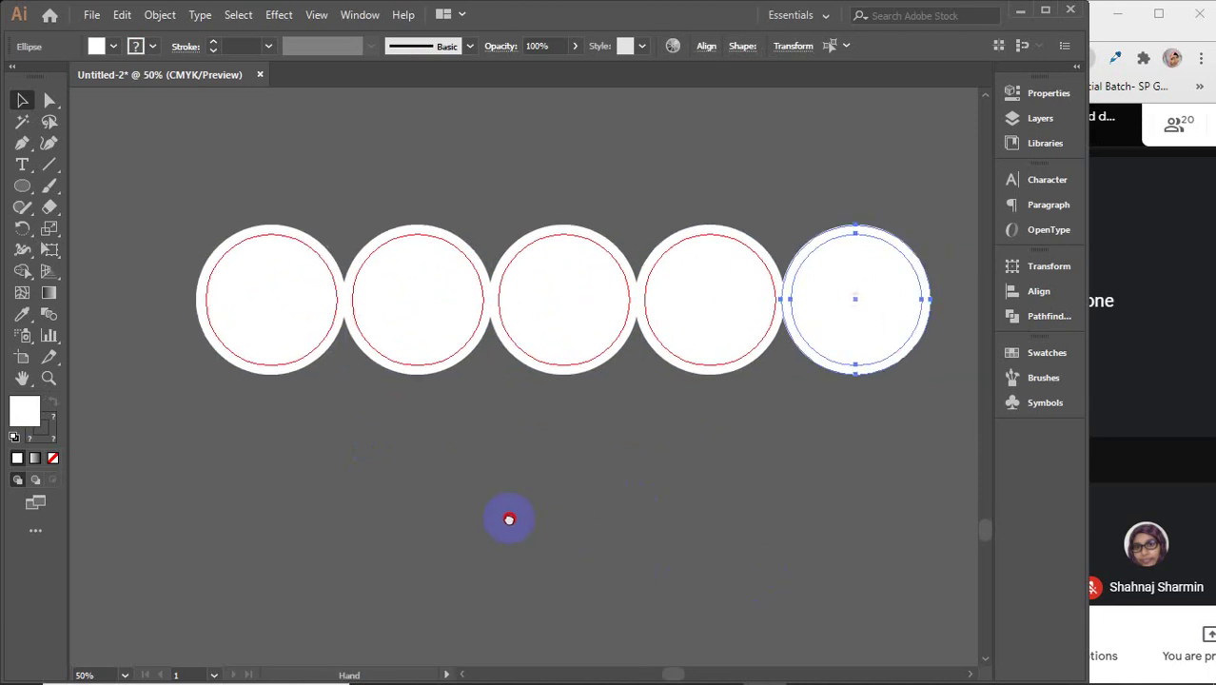
click(514, 518)
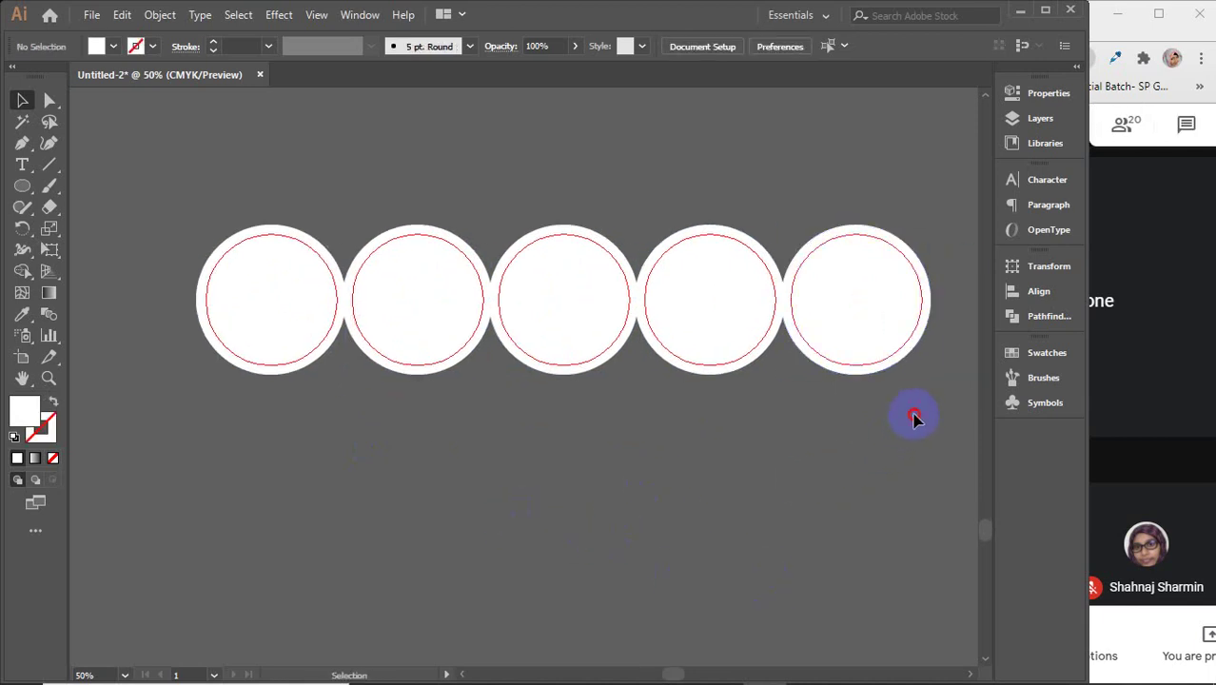
- Copy the row of five circles with their guides, hide the originals, and paste the copy in front at the same position
drag(913, 419, 242, 258)
key(ctrl)
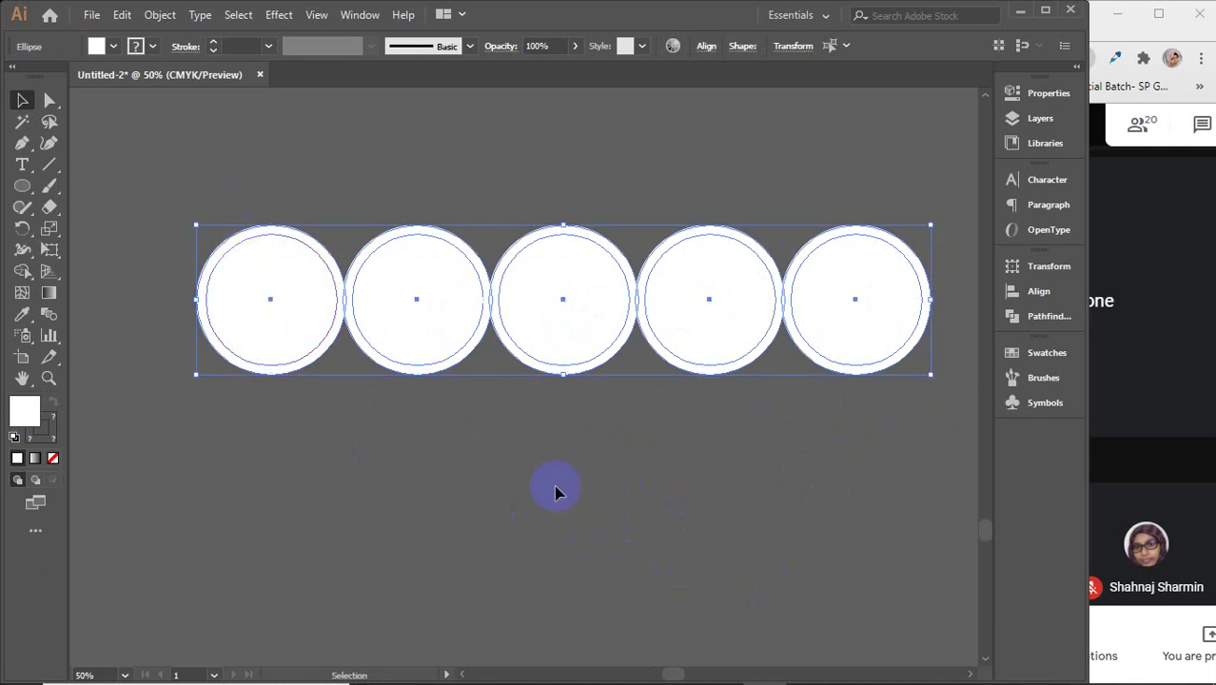
key(Delete)
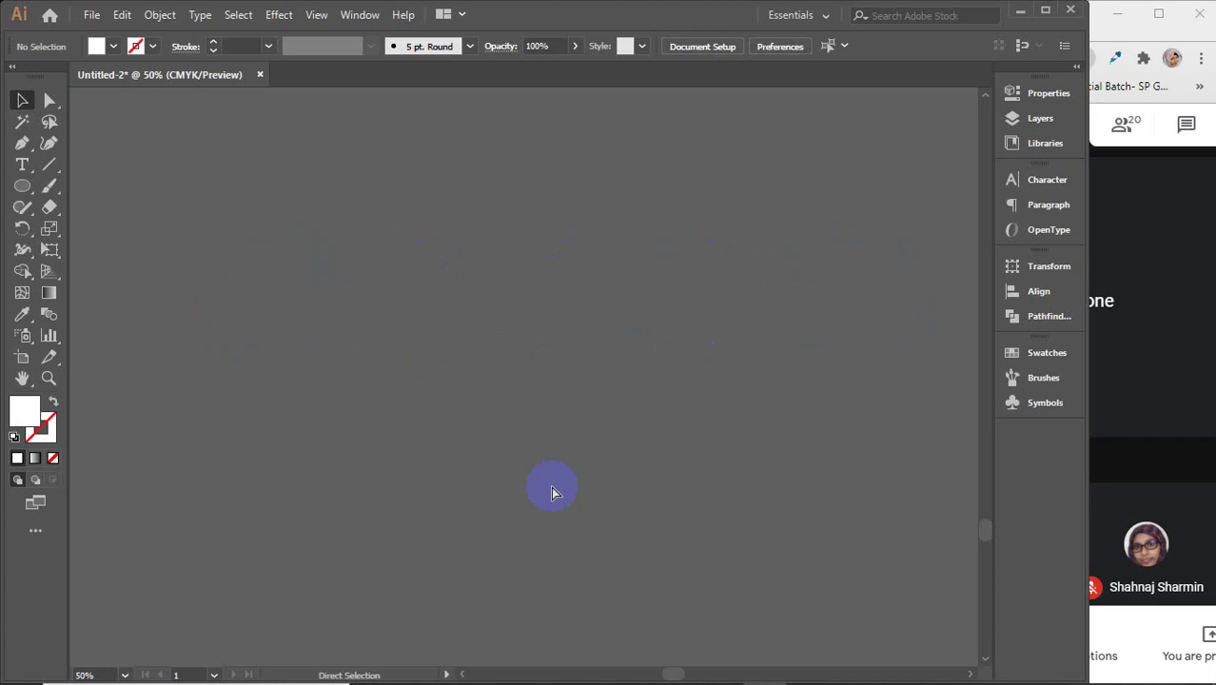
click(122, 14)
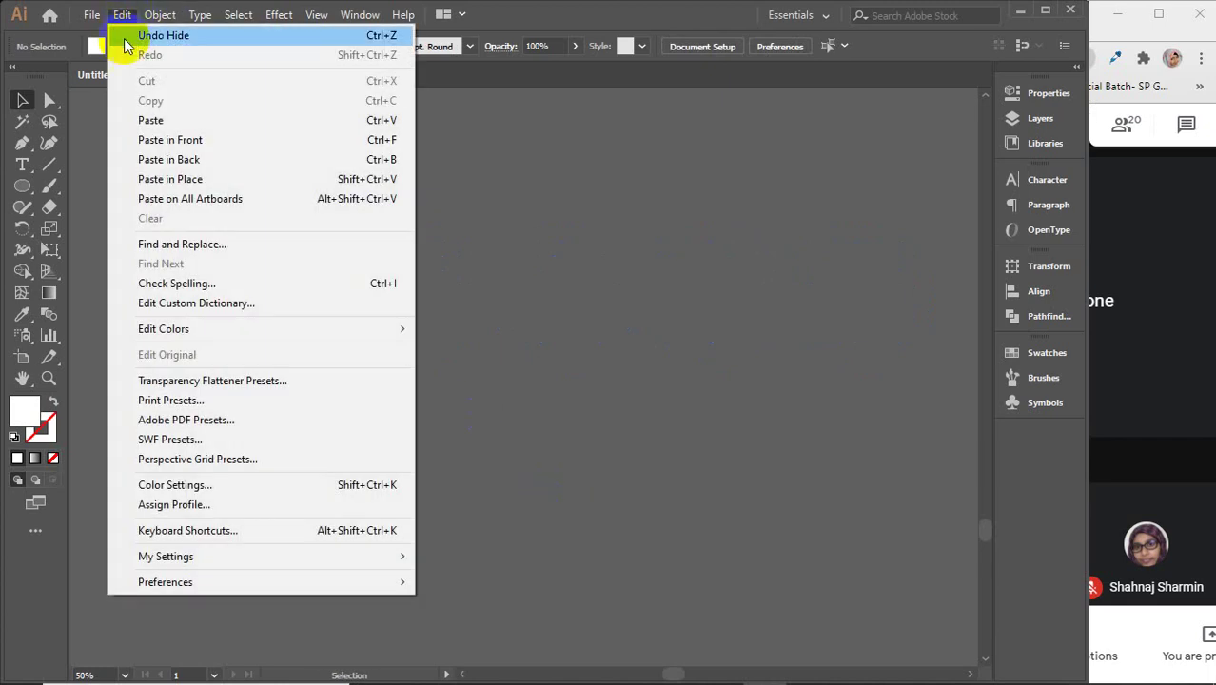
click(310, 141)
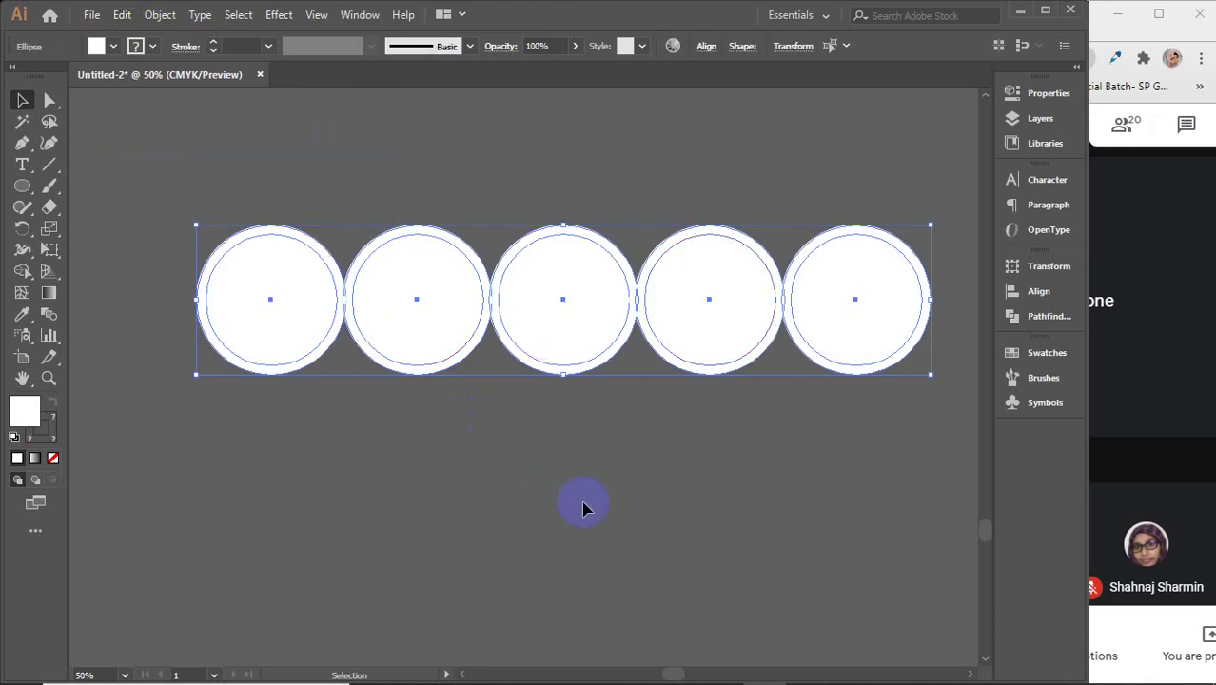
- Merge the five pasted overlapping circles into one continuous shape with the Shape Builder tool
click(22, 269)
mouse_move(258, 297)
mouse_down()
mouse_move(461, 315)
mouse_move(844, 305)
mouse_up()
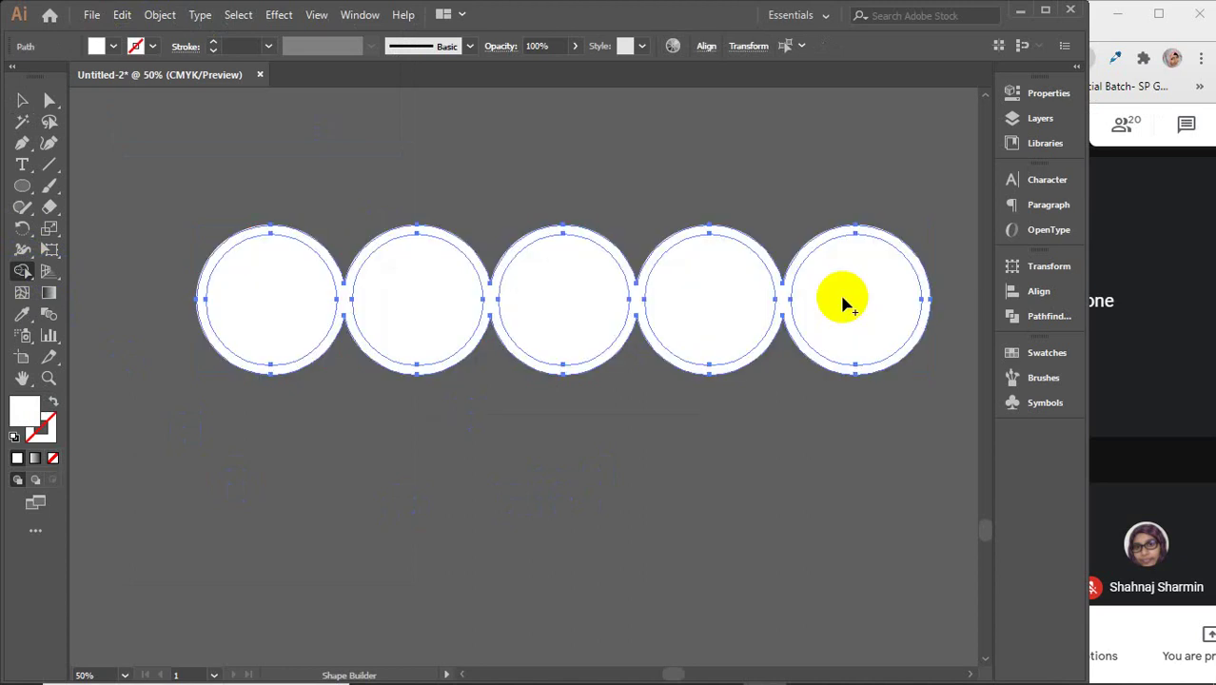
key(v)
click(558, 486)
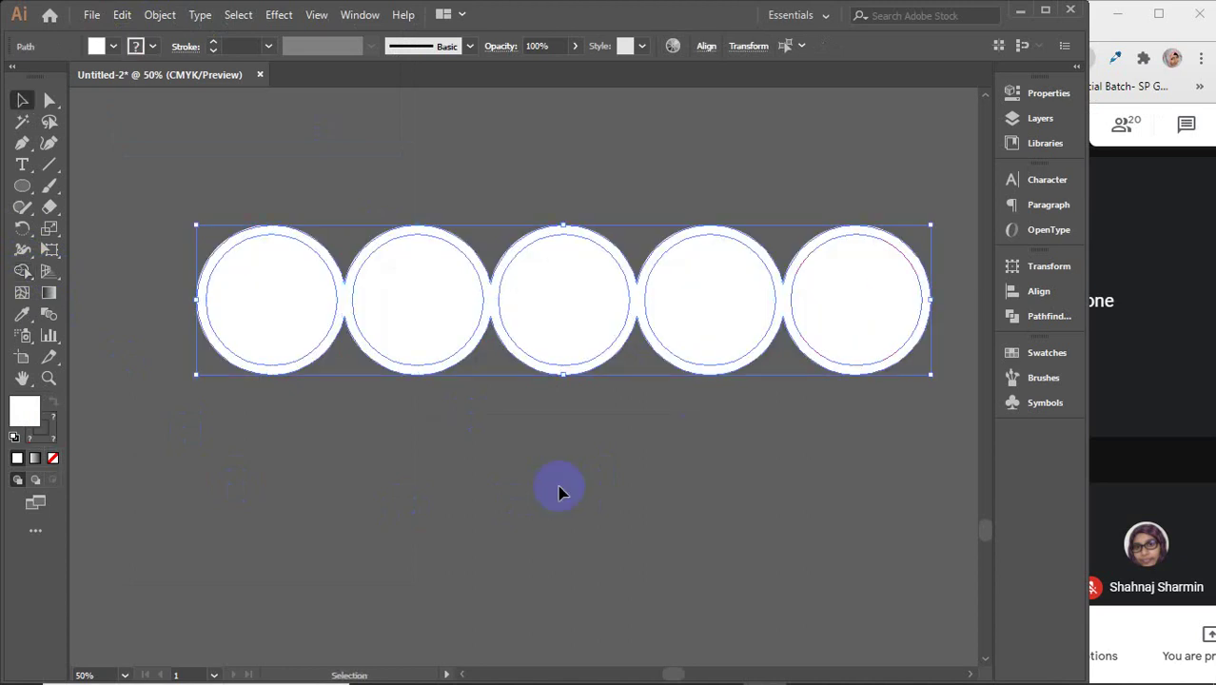
- Delete the five inner guide circles from the merged copy
click(324, 304)
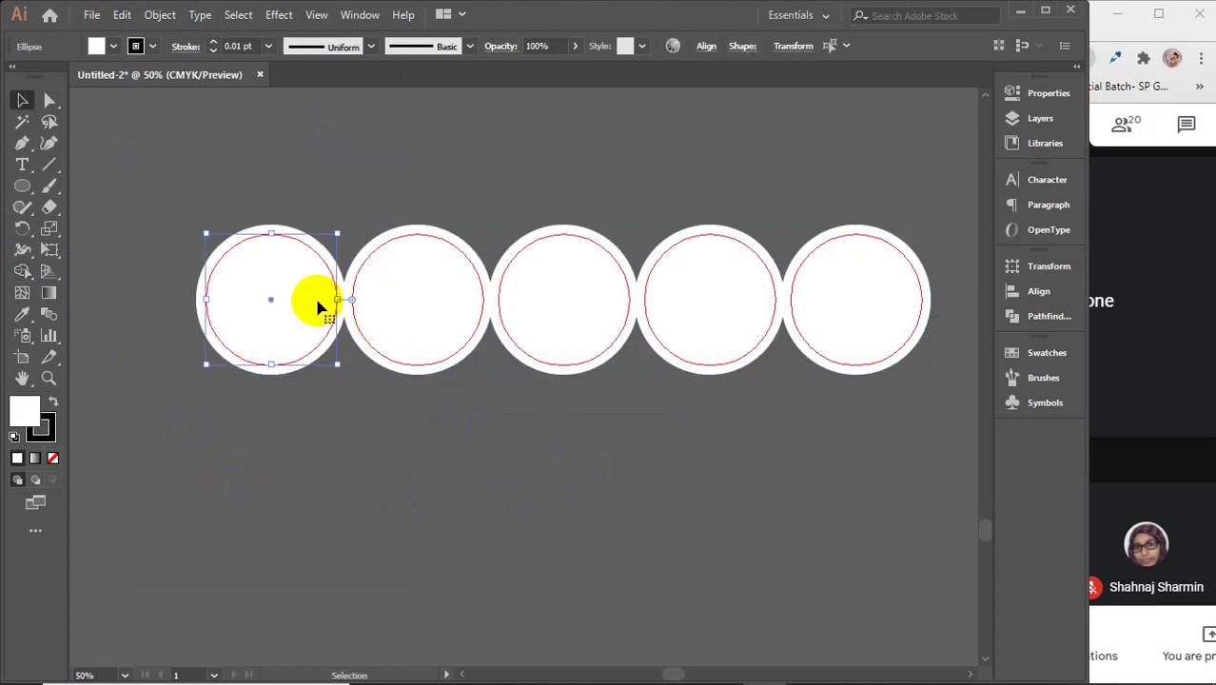
key(Delete)
click(397, 300)
key(Delete)
click(646, 299)
key(Delete)
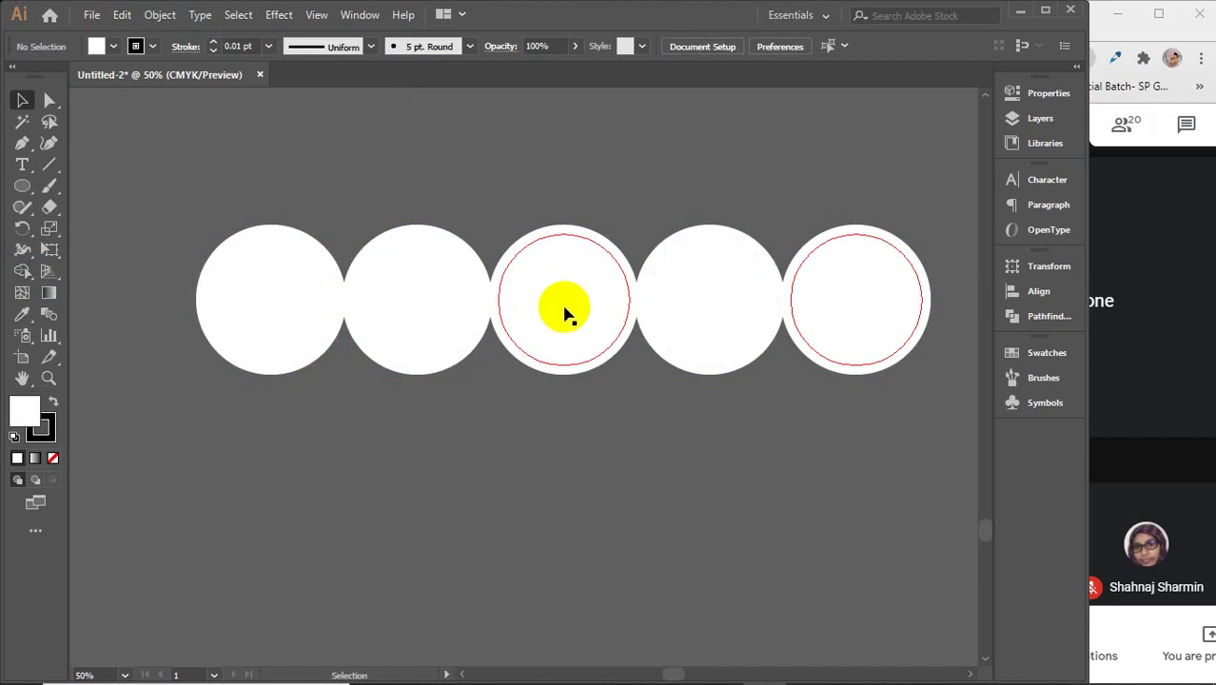
click(564, 313)
key(Delete)
click(854, 317)
key(Delete)
- Offset the merged five-circle outline outward by 0.125 in with mitered joins
click(716, 315)
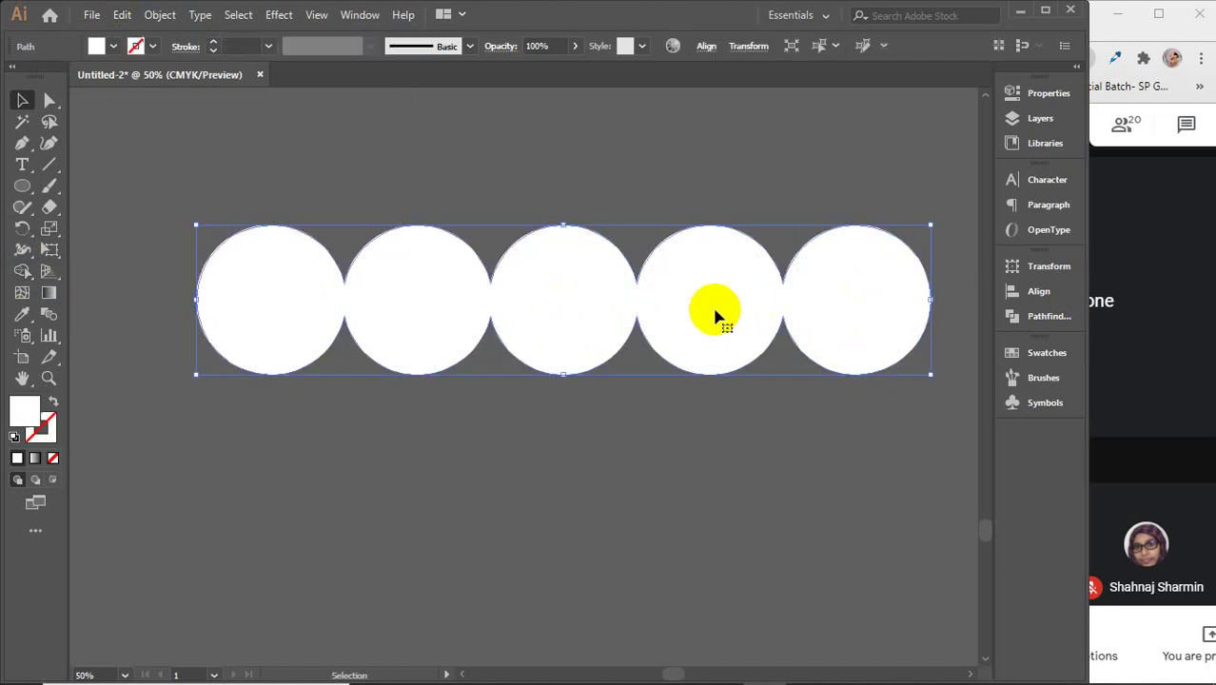
click(159, 21)
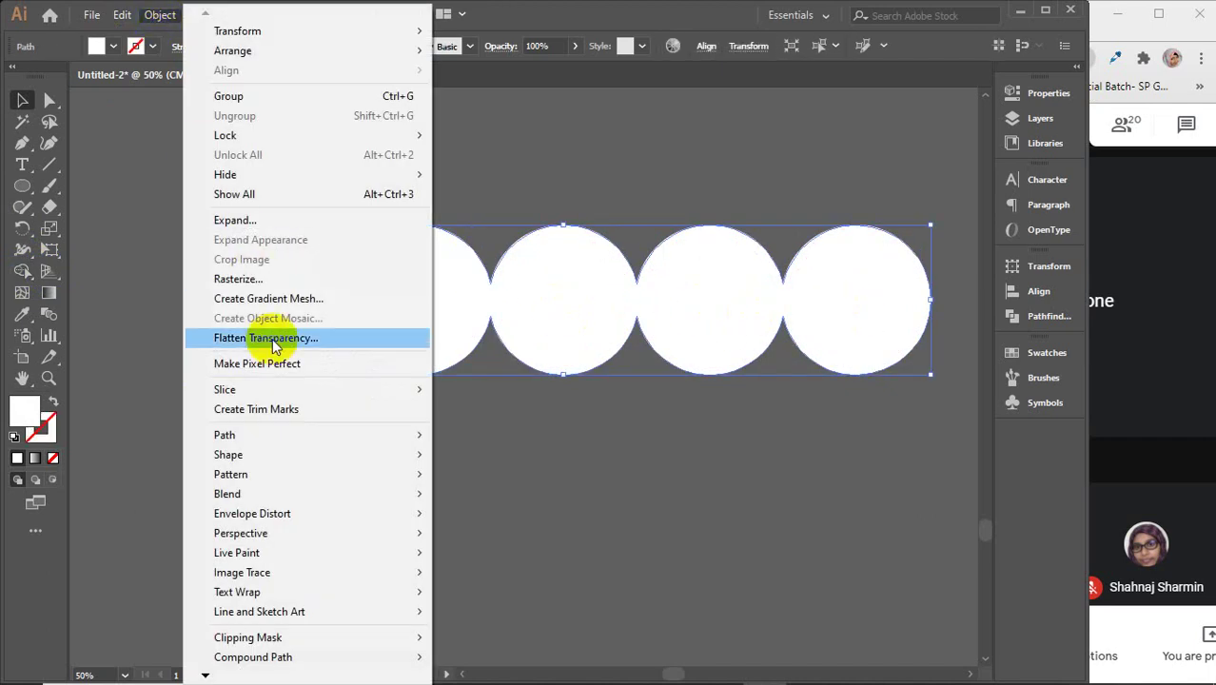
mouse_move(264, 437)
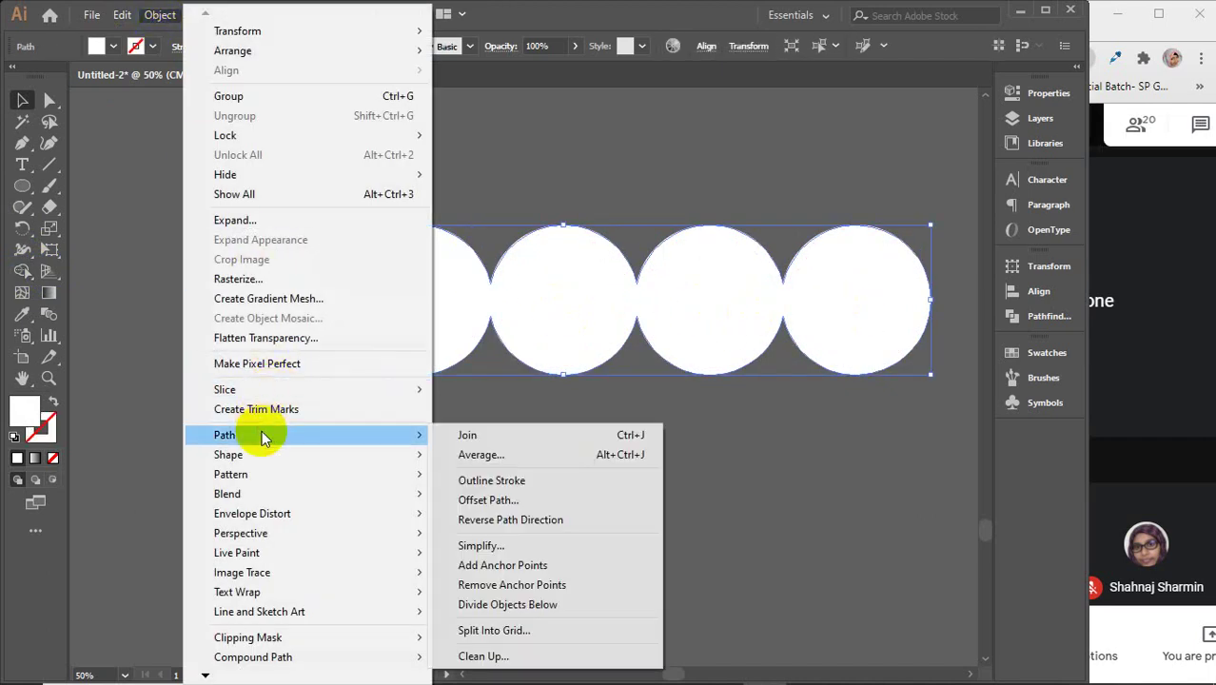
click(488, 499)
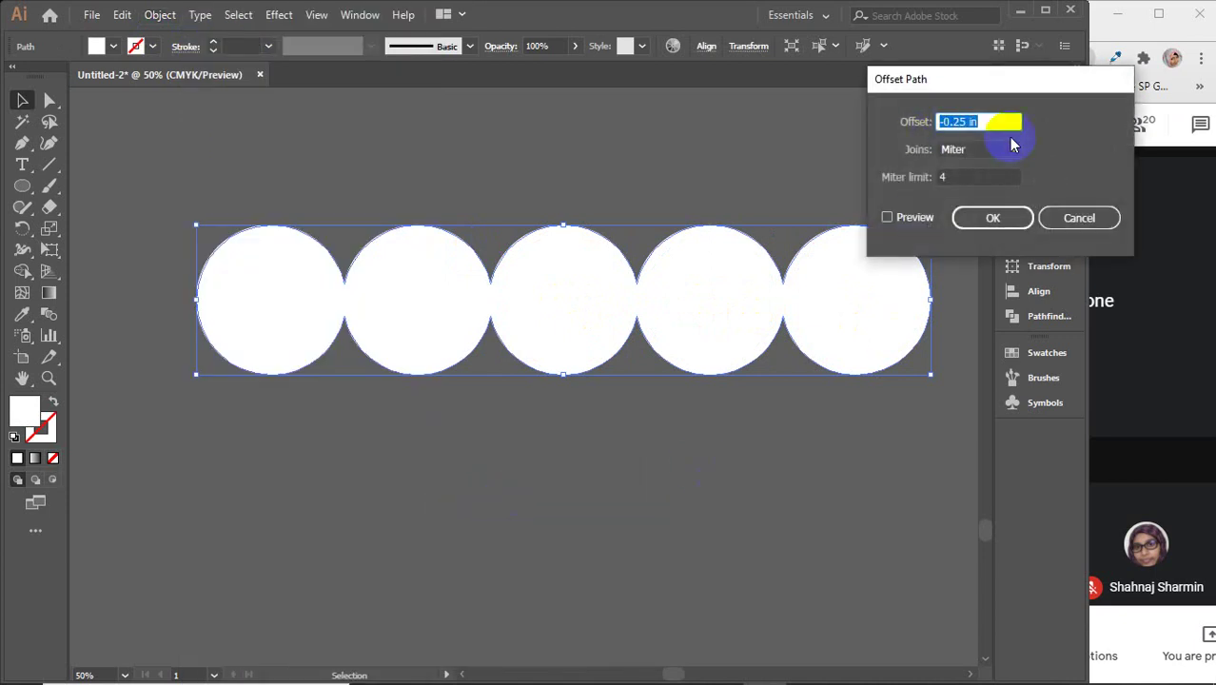
text(.125)
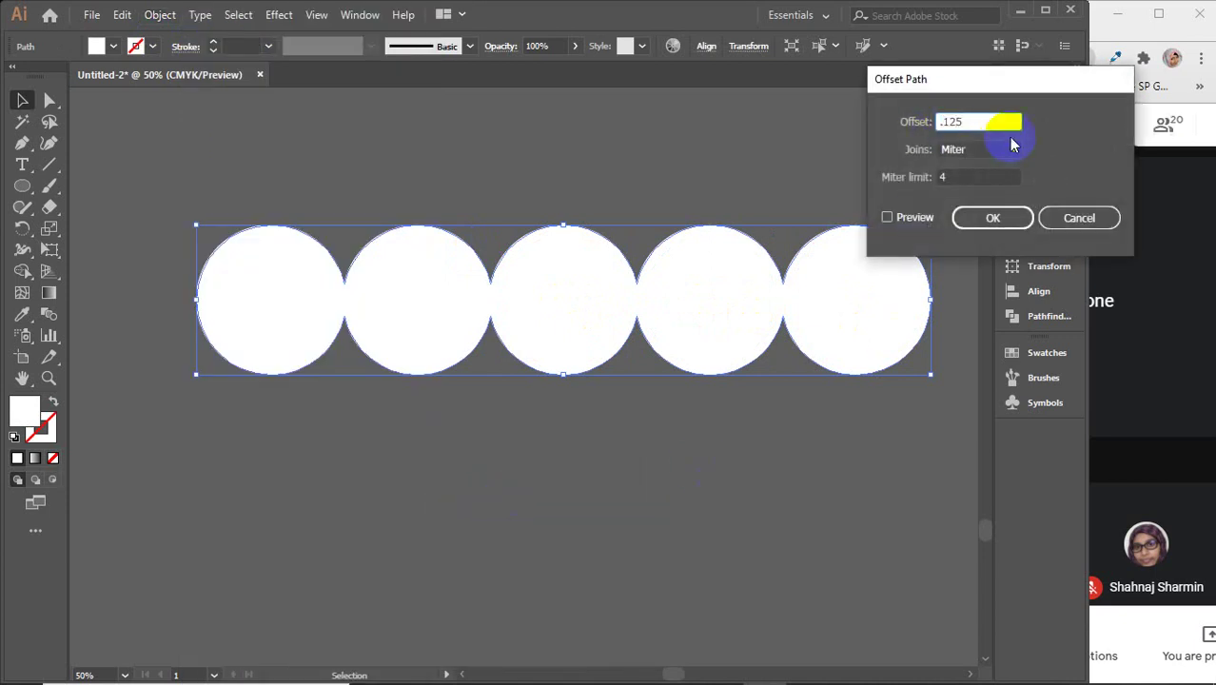
click(887, 217)
click(888, 216)
click(887, 217)
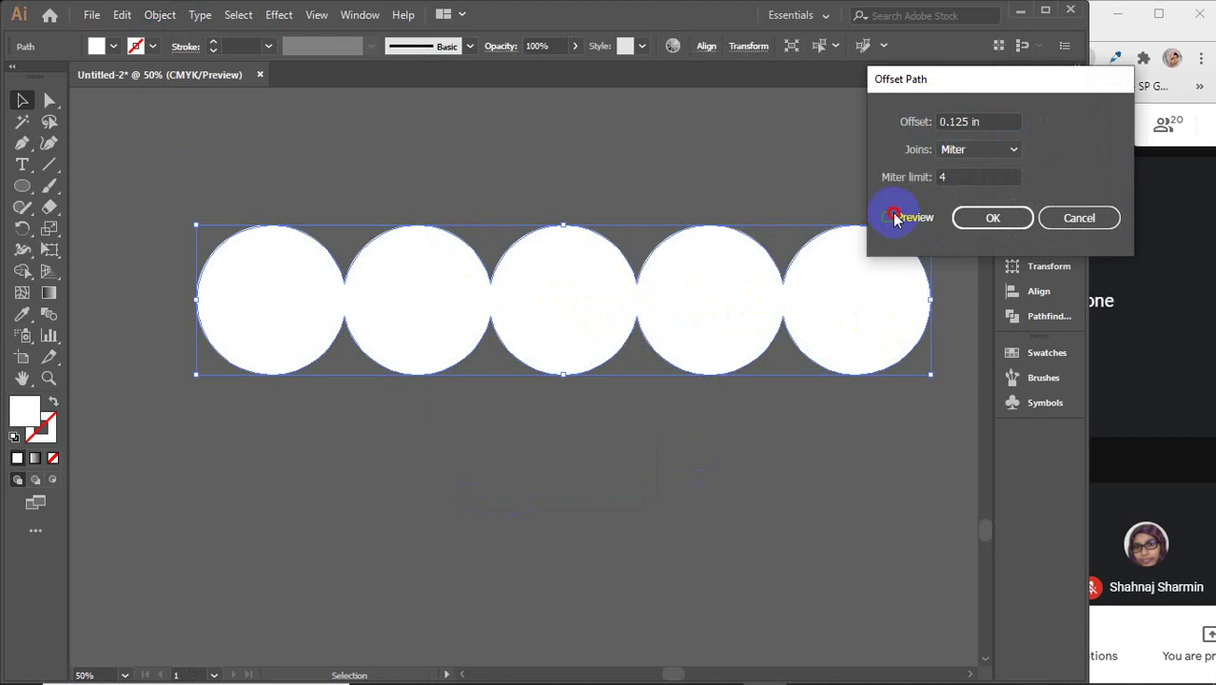
click(969, 220)
- Fill the offset shape with yellow and delete the white merged shape on top of it
click(113, 49)
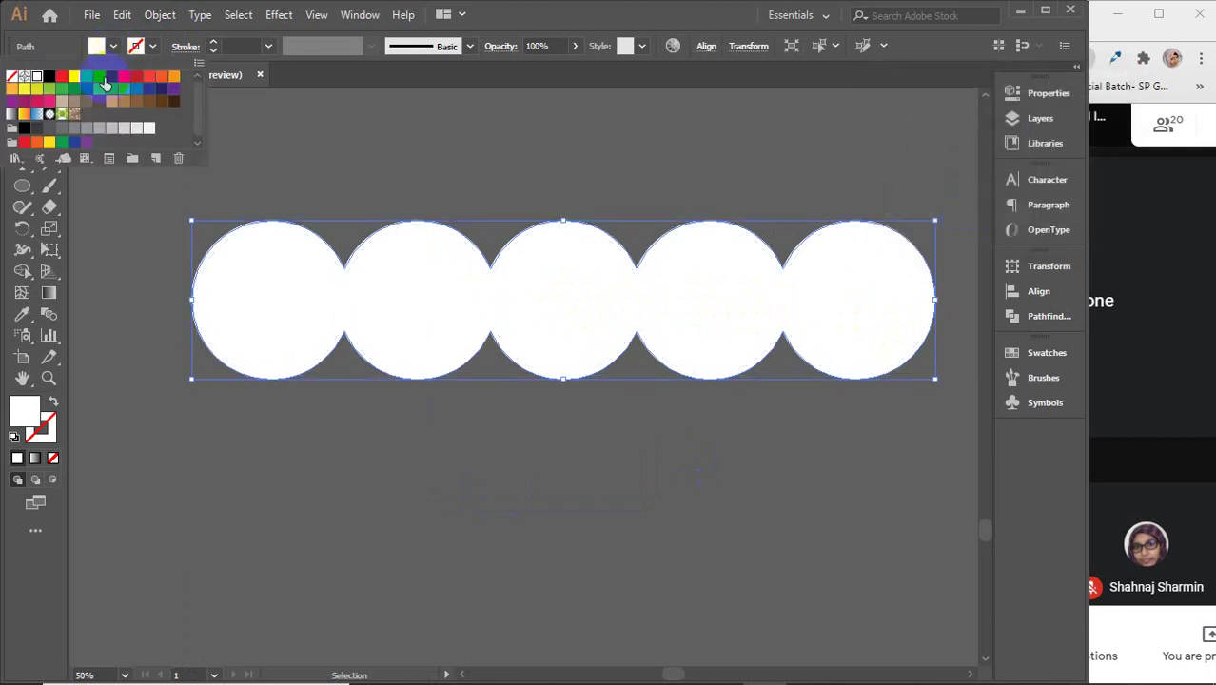
click(74, 83)
click(305, 108)
click(406, 335)
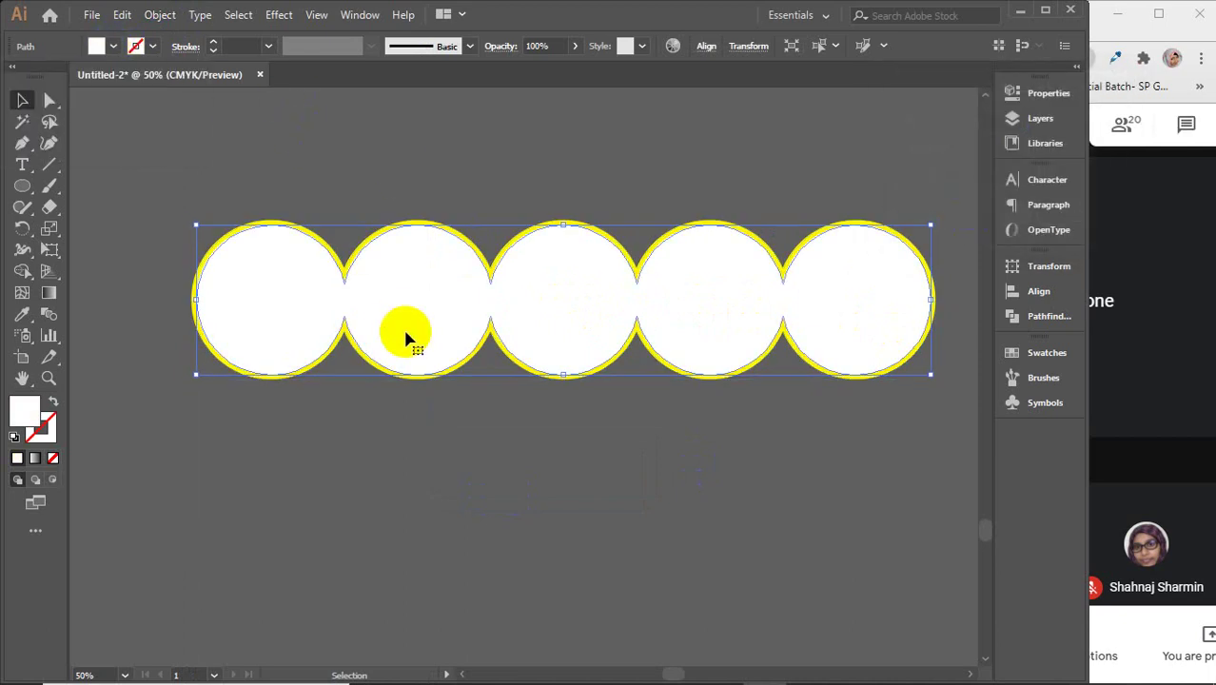
key(Delete)
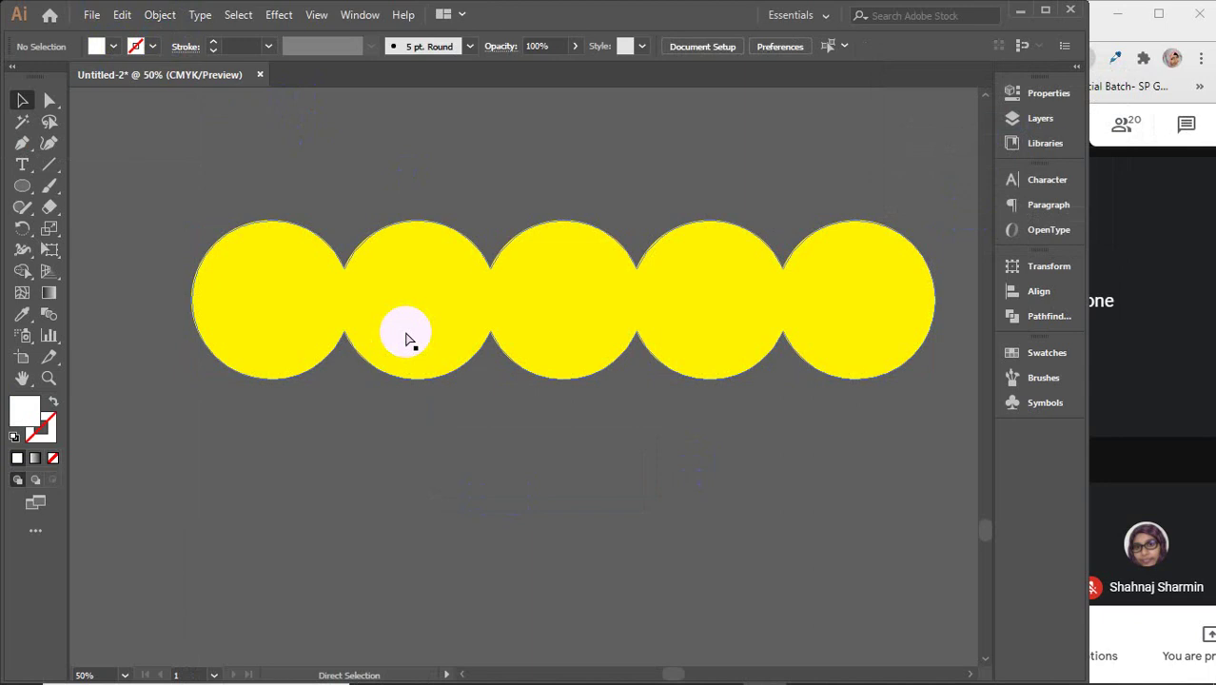
- Show the hidden circles and guides and bring them in front of the yellow bleed shape
click(406, 335)
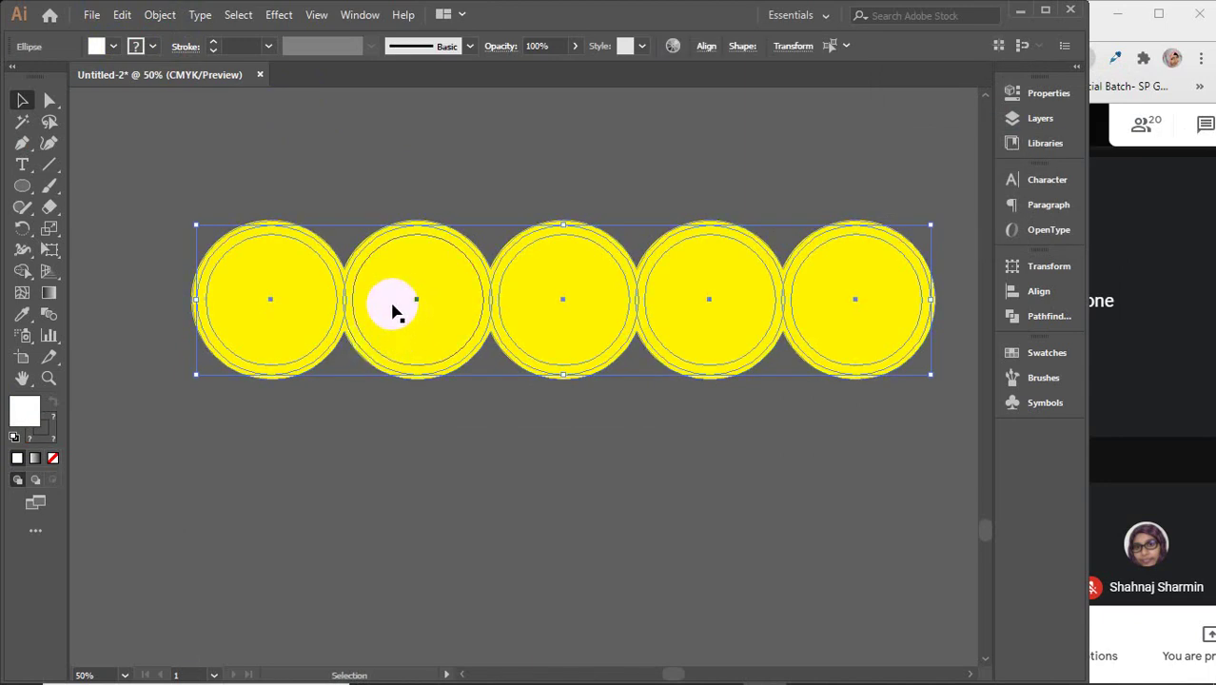
right_click(392, 304)
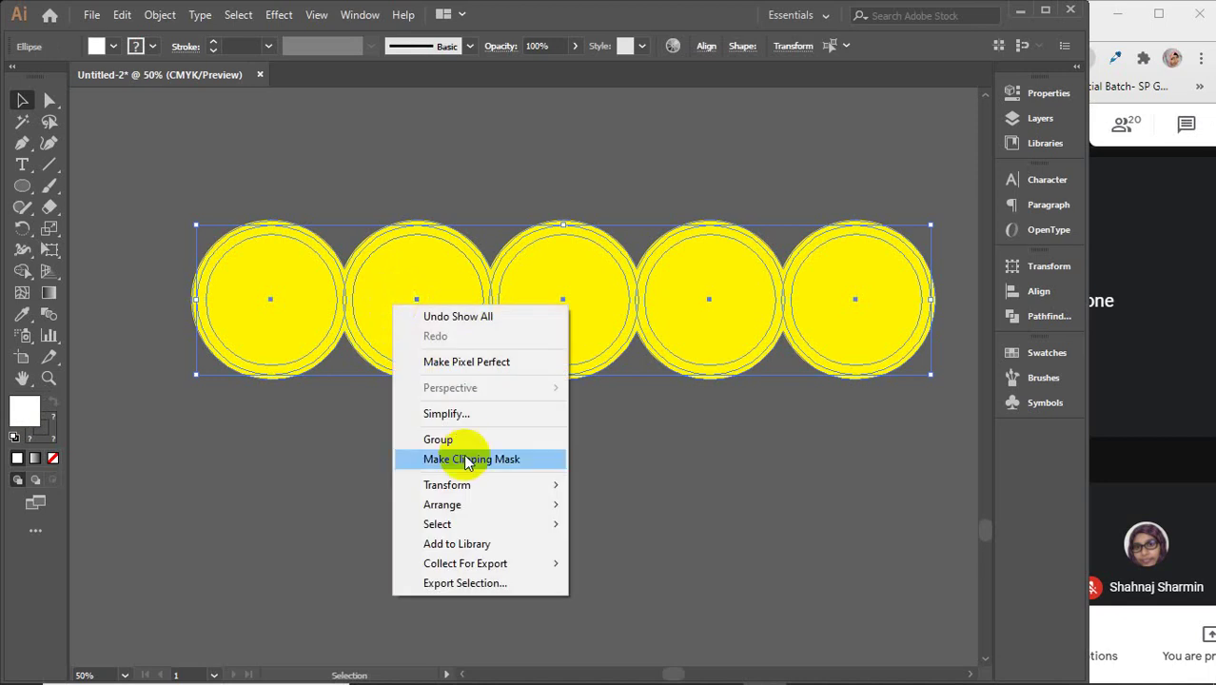
mouse_move(458, 495)
click(636, 504)
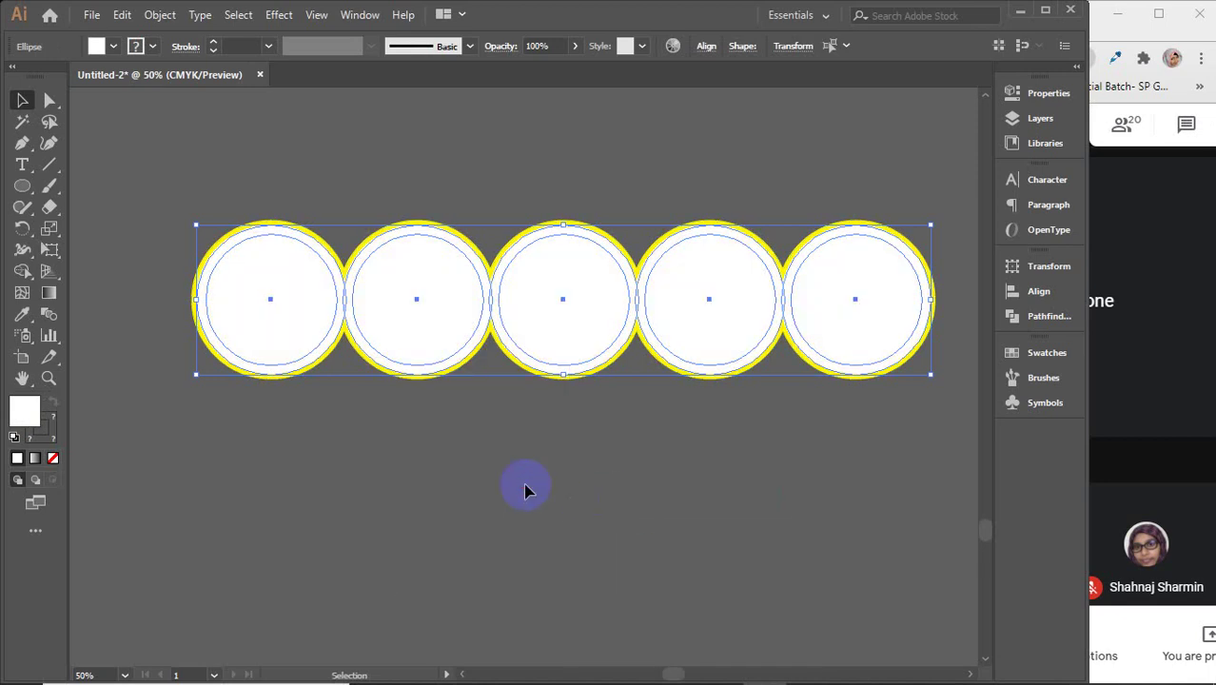
click(526, 489)
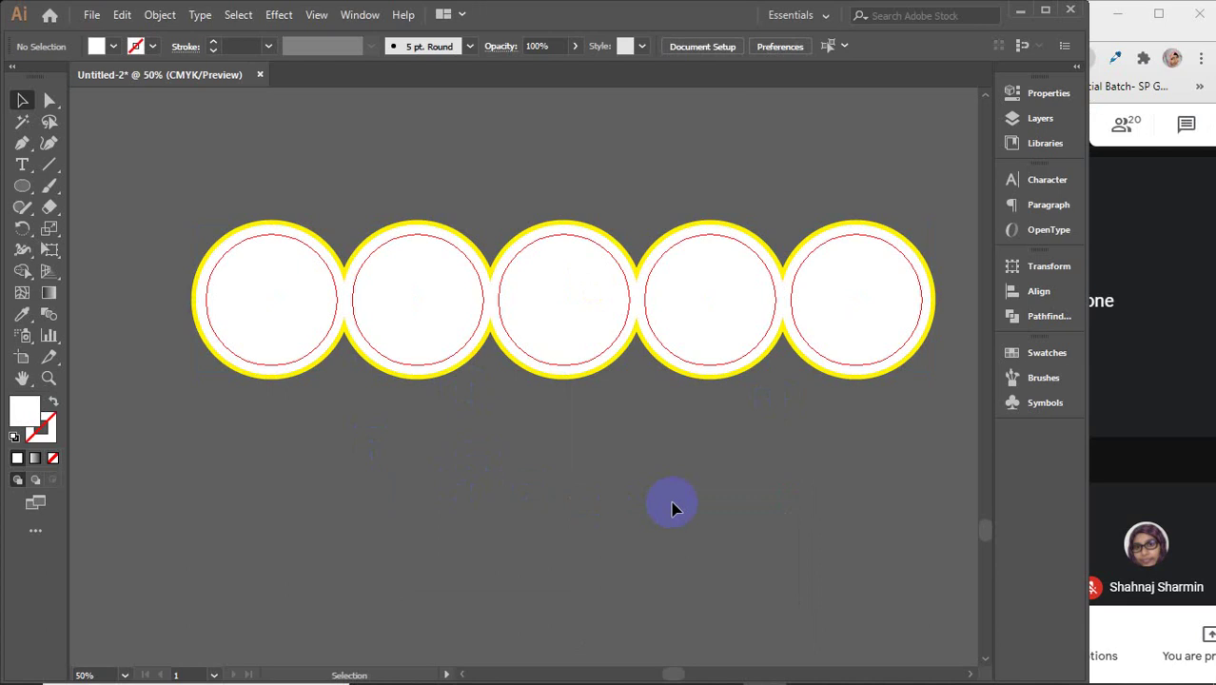
- Duplicate the first circle of the row, without its guide, straight down into the empty area below
click(291, 306)
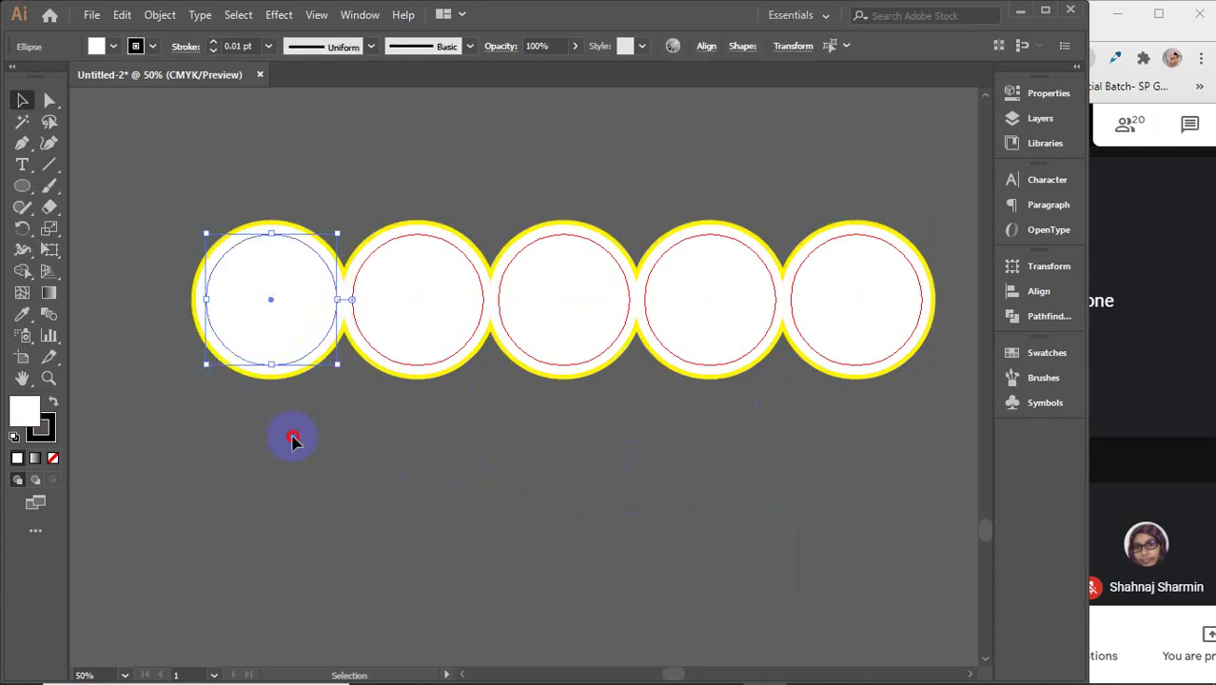
click(255, 373)
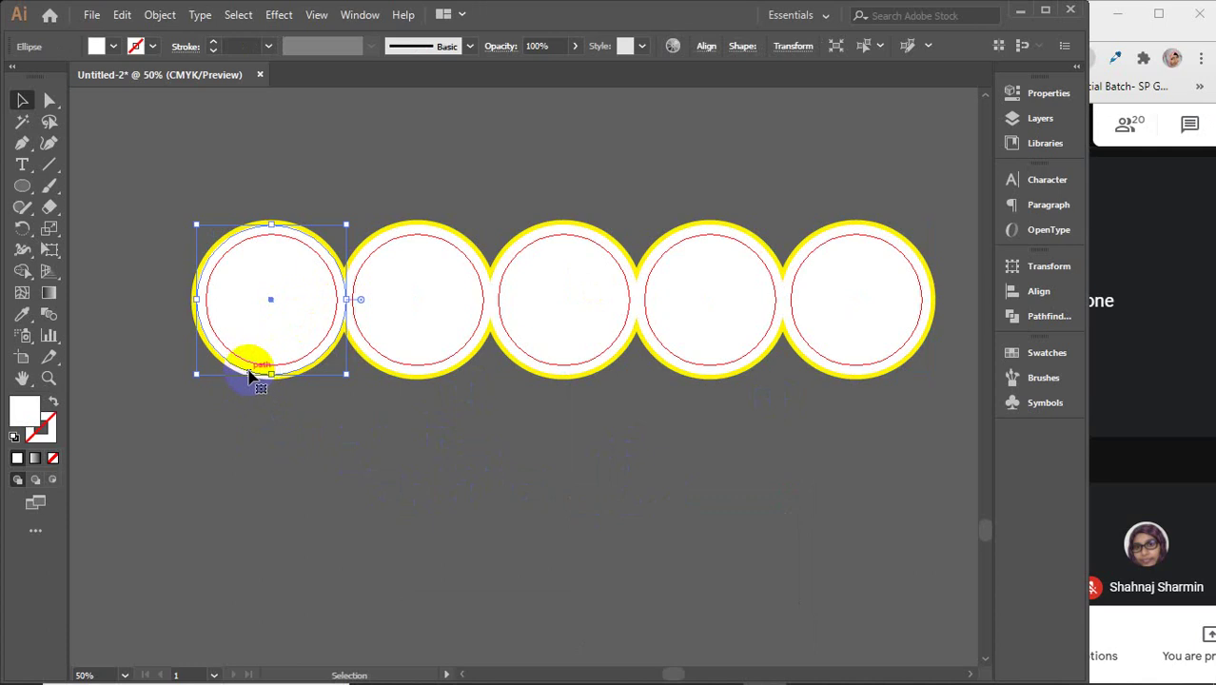
drag(245, 371, 246, 619)
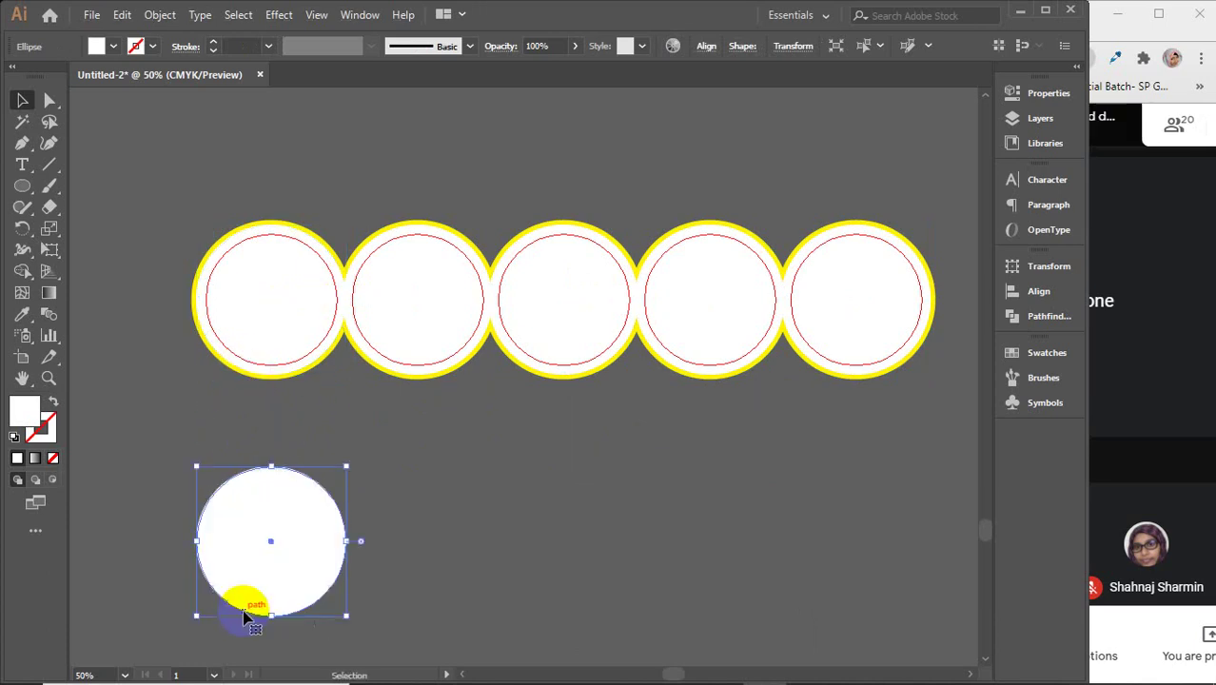
scroll(244, 617, down, 1)
scroll(245, 613, up, 1)
drag(362, 571, 407, 467)
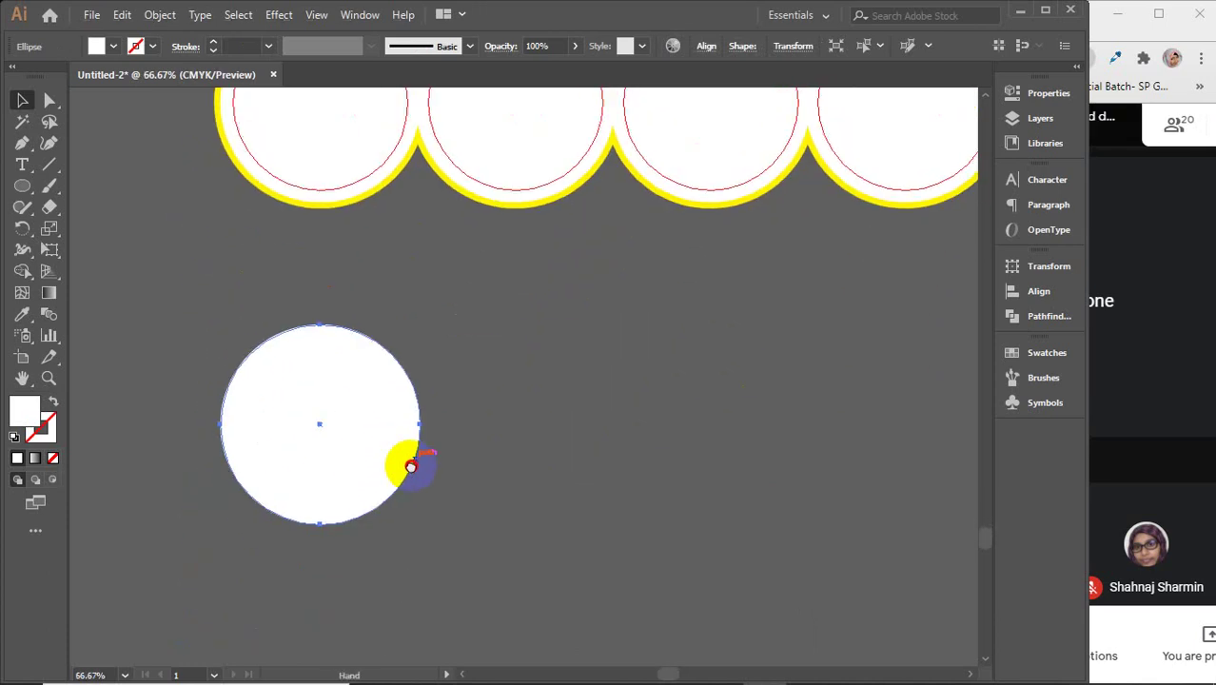
- Offset the single circle outward by 0.125 in and fill the offset circle with yellow as its bleed
click(159, 15)
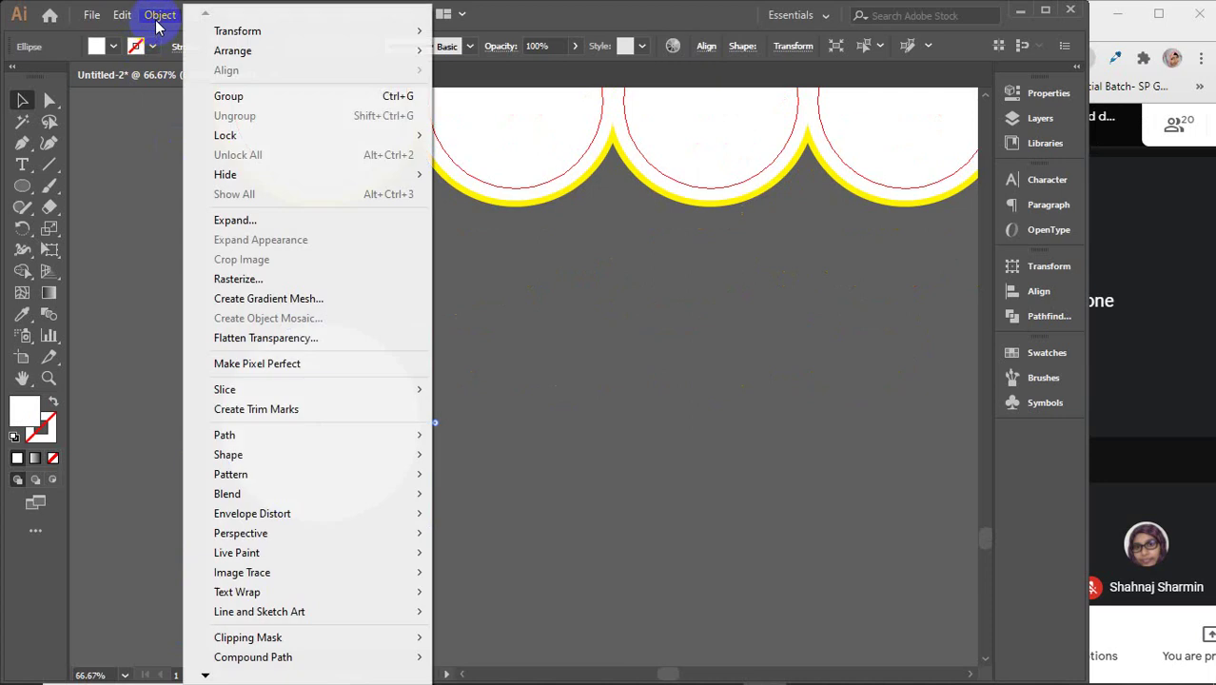
mouse_move(252, 434)
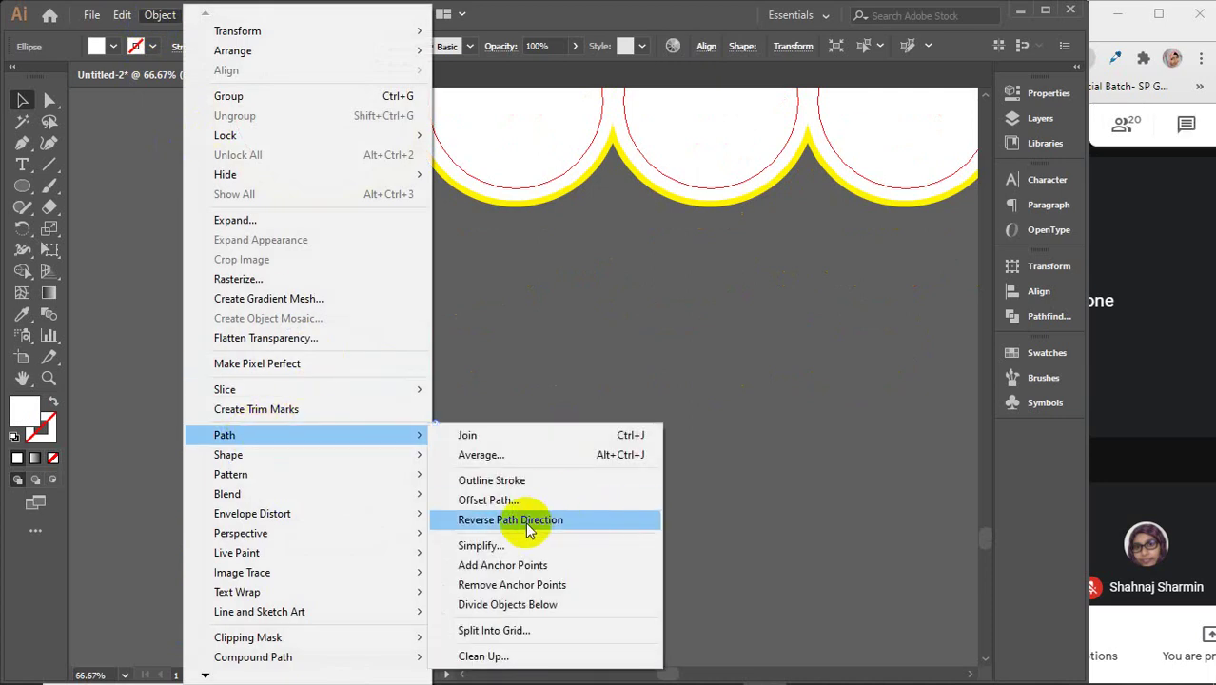
click(490, 502)
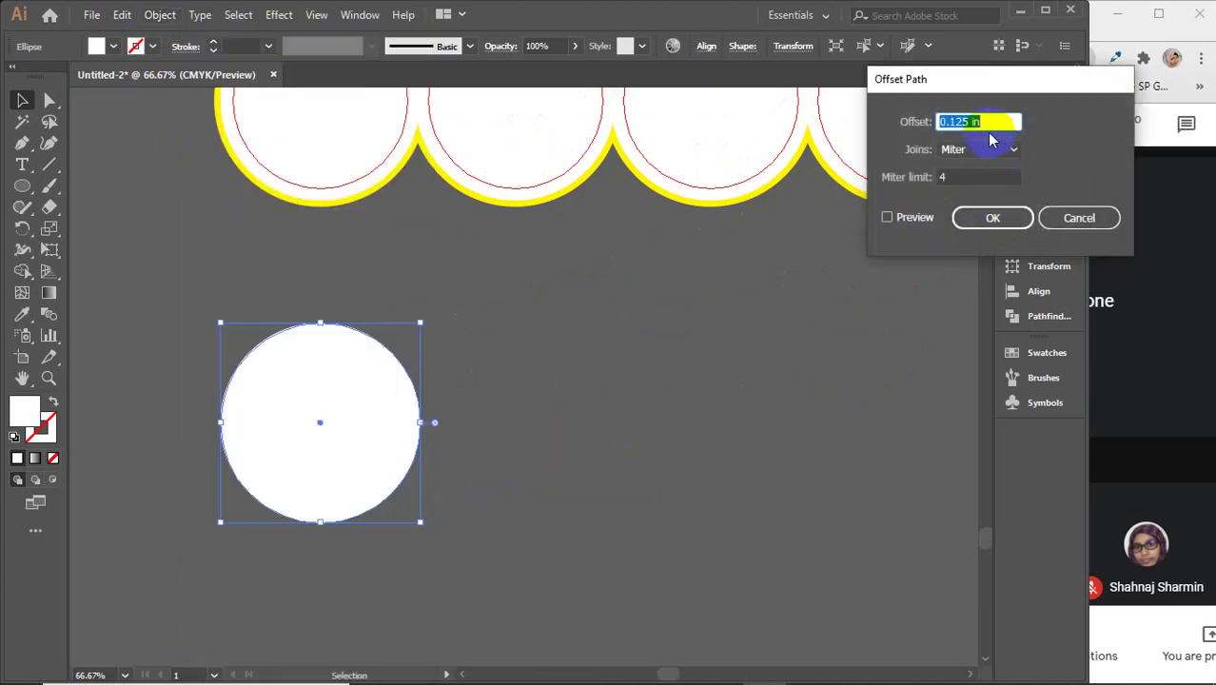
click(921, 226)
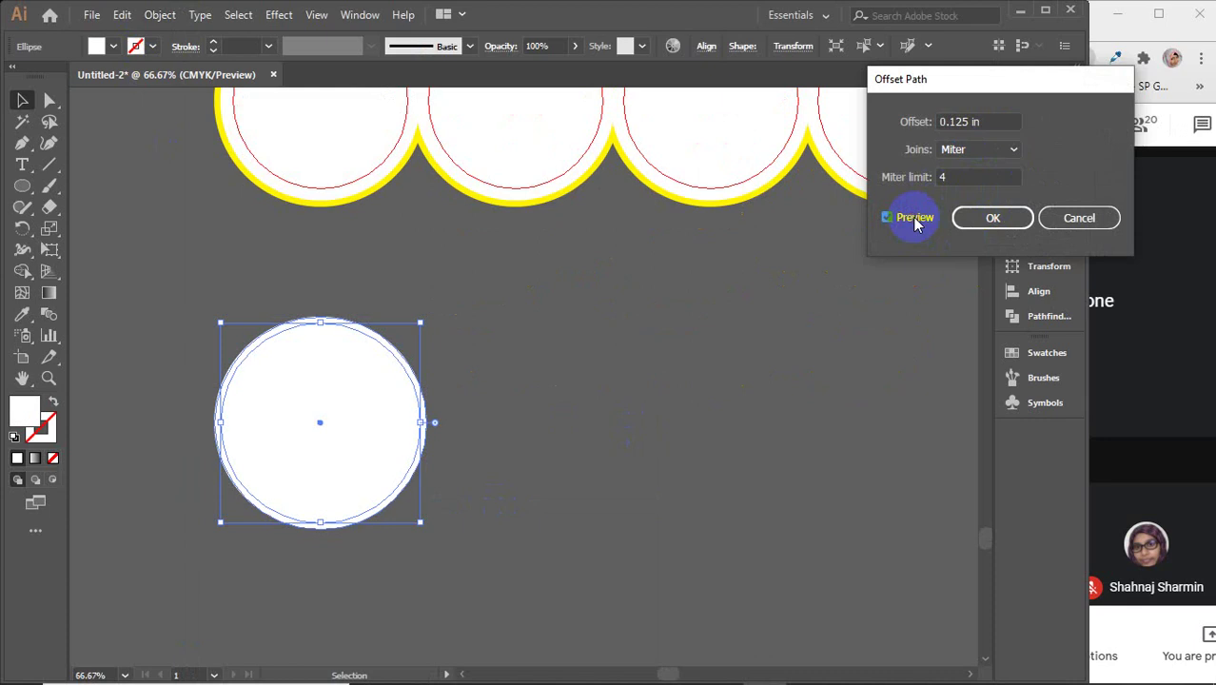
click(915, 220)
click(915, 221)
click(992, 218)
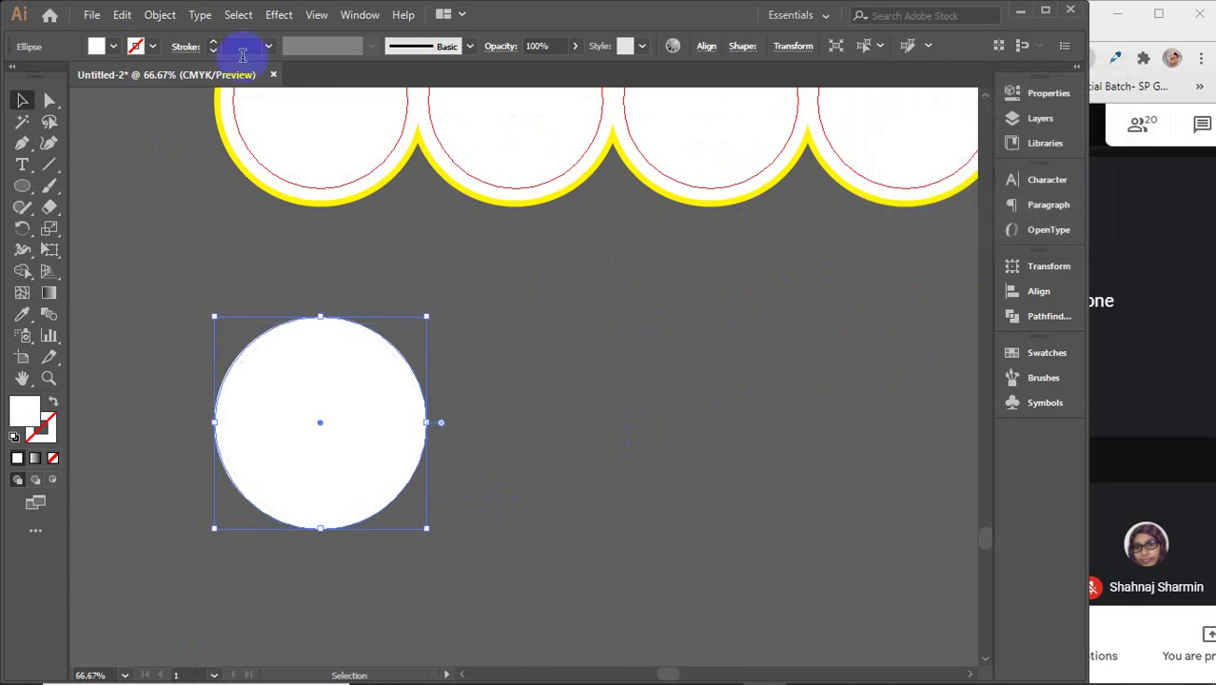
click(113, 45)
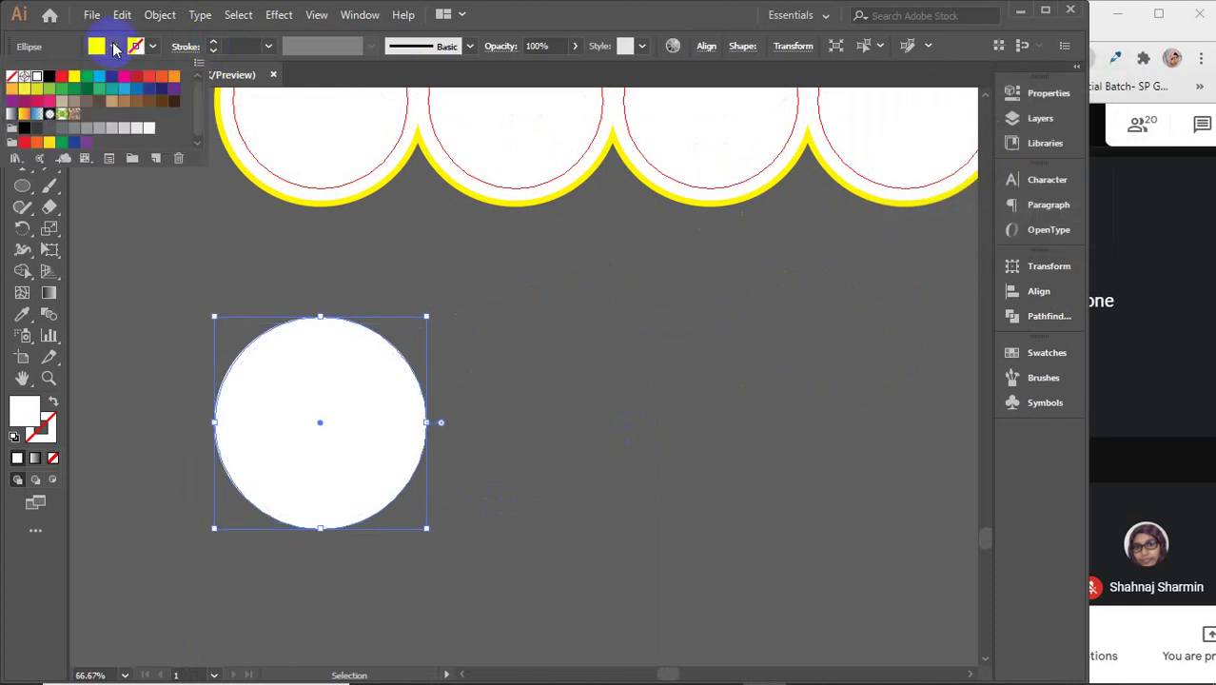
click(72, 78)
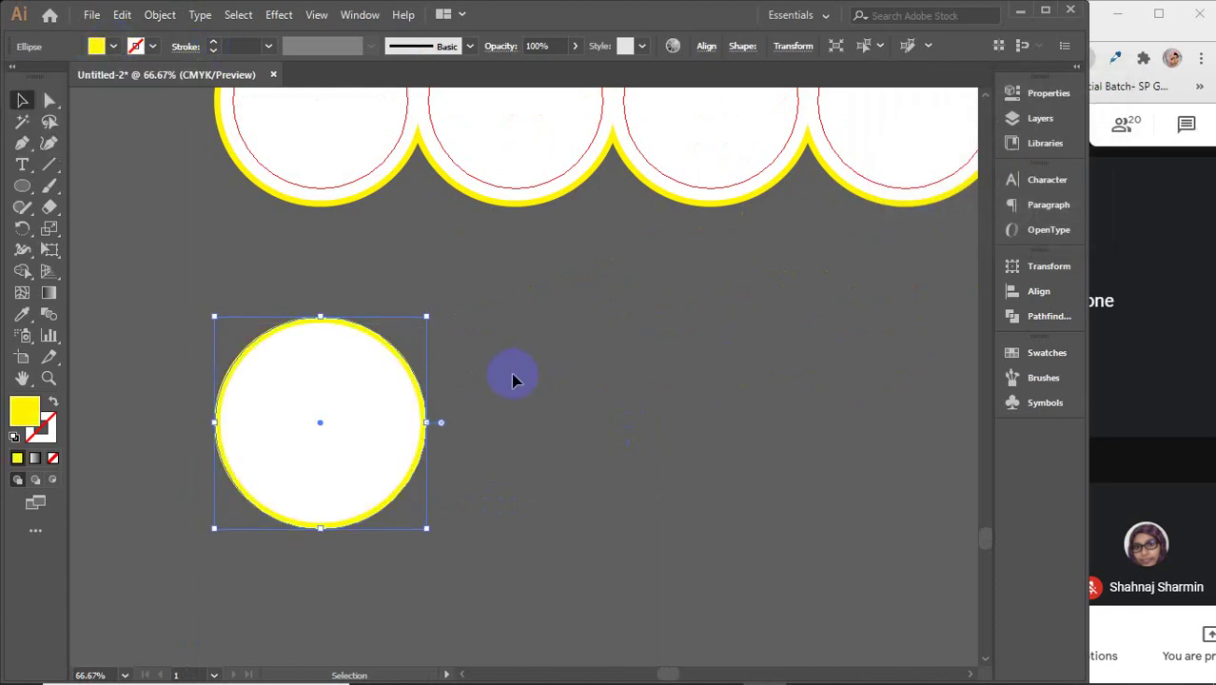
click(512, 380)
- Offset the single white circle inward by -0.25 in and convert the offset circle into a guide
click(300, 380)
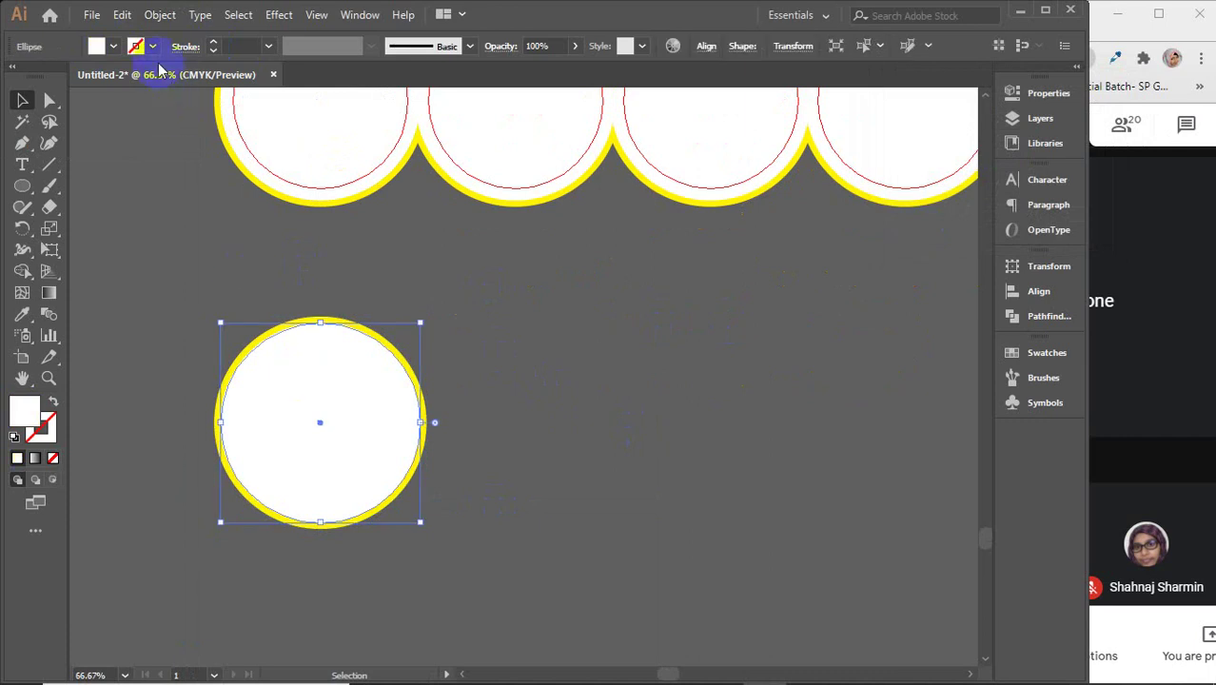
click(160, 15)
mouse_move(282, 435)
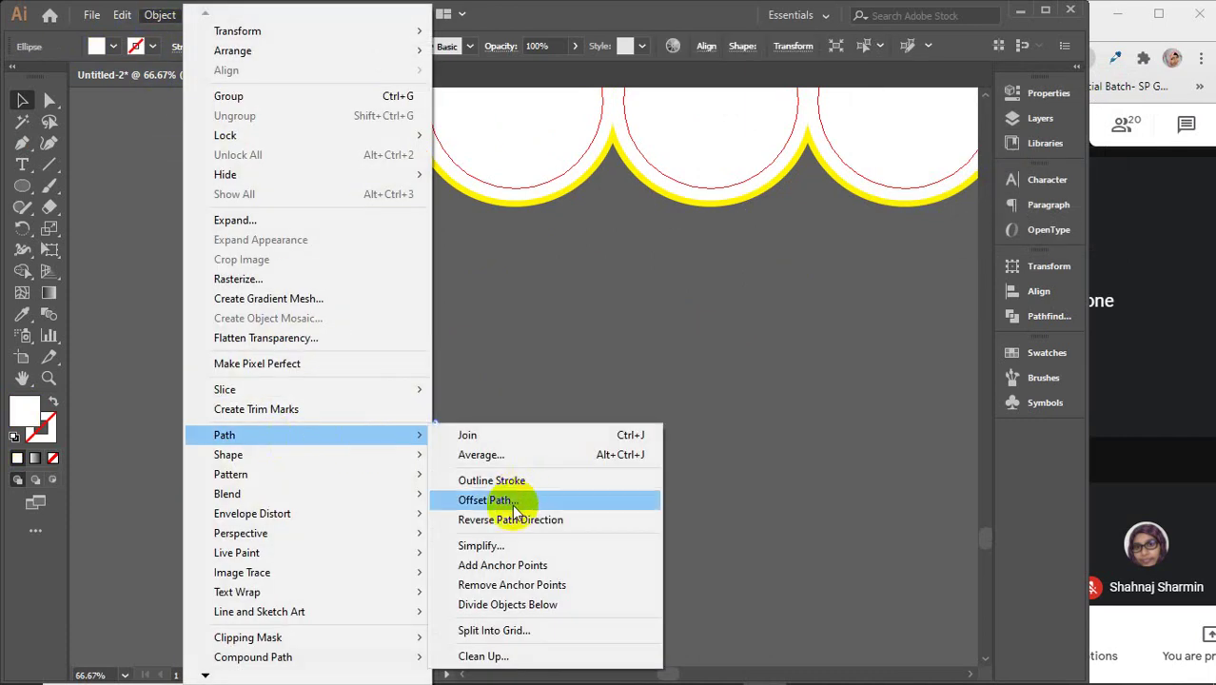
click(486, 500)
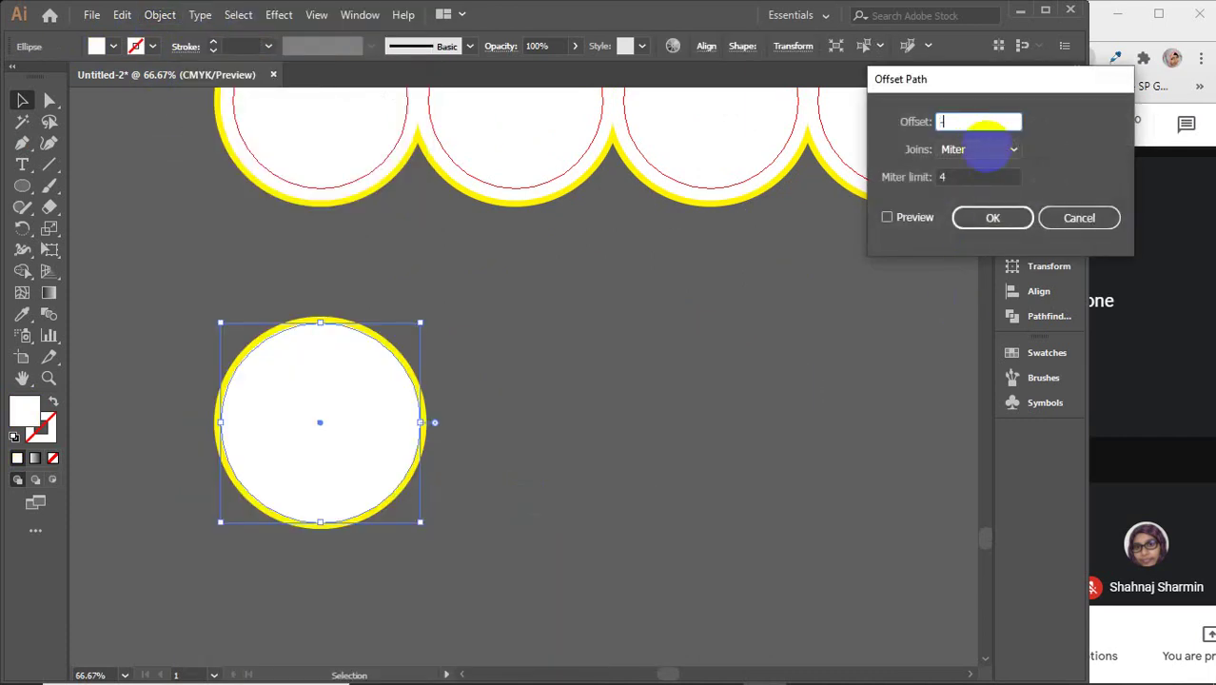
click(979, 217)
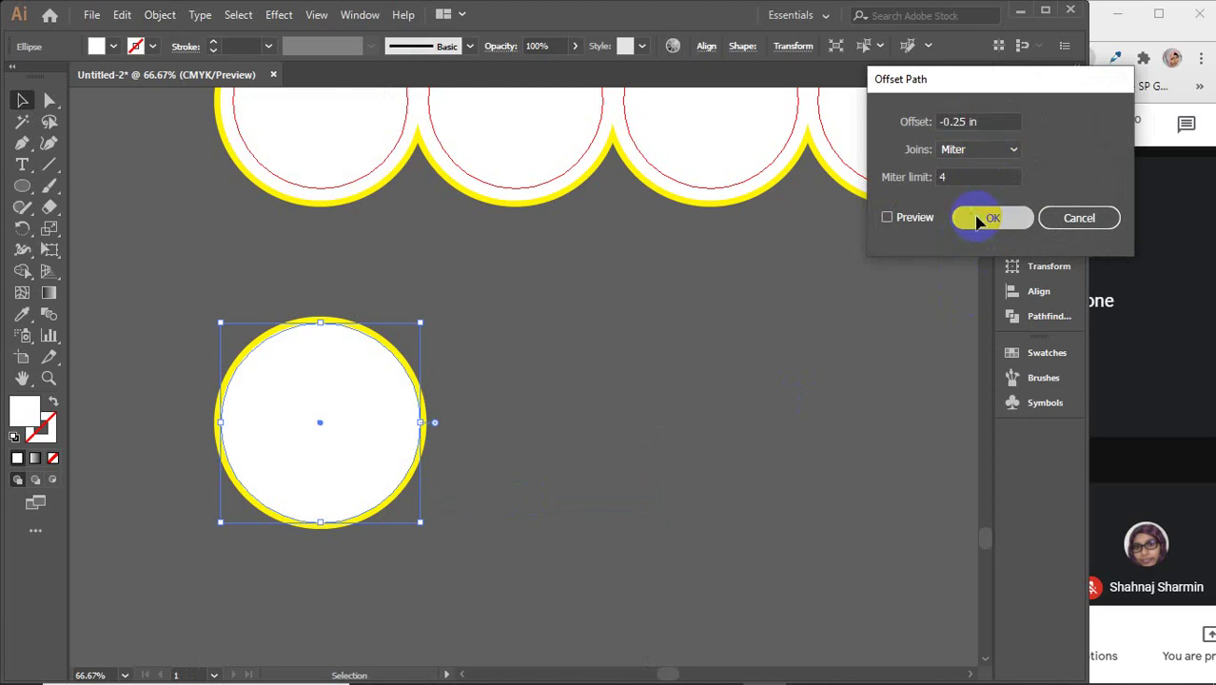
click(585, 384)
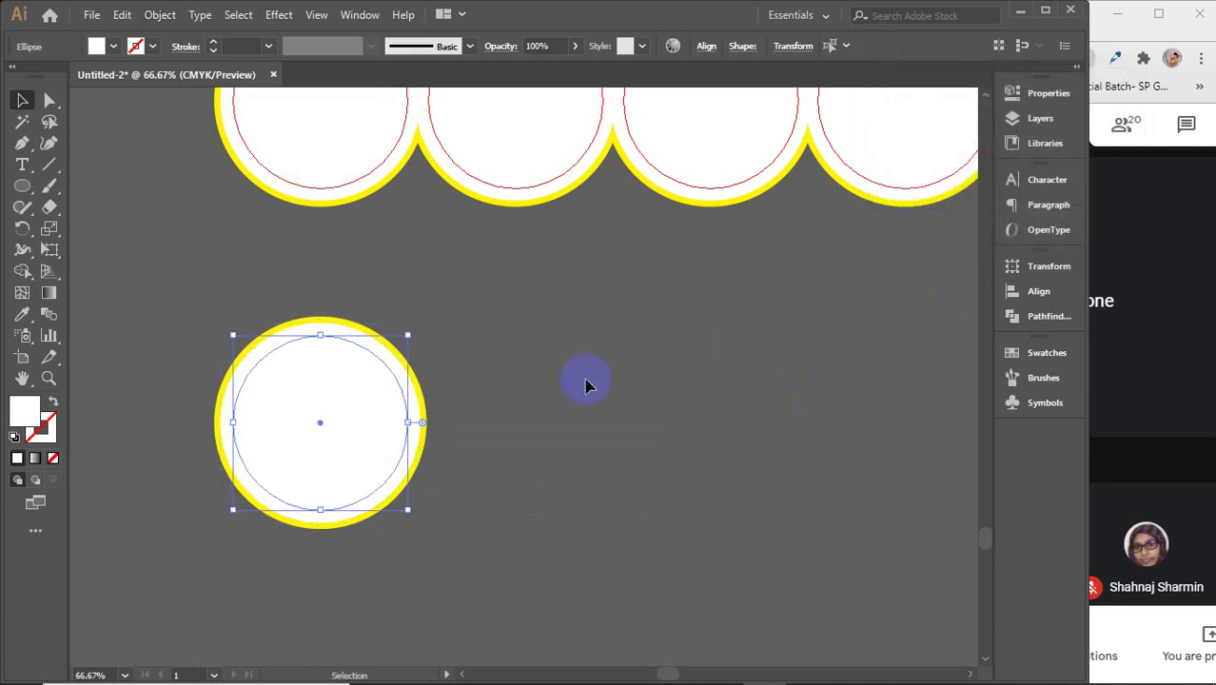
key(v)
- Try a copy of the single circle with its guide and bleed nearly edge to edge on its right, and delete that copy
drag(176, 320, 372, 555)
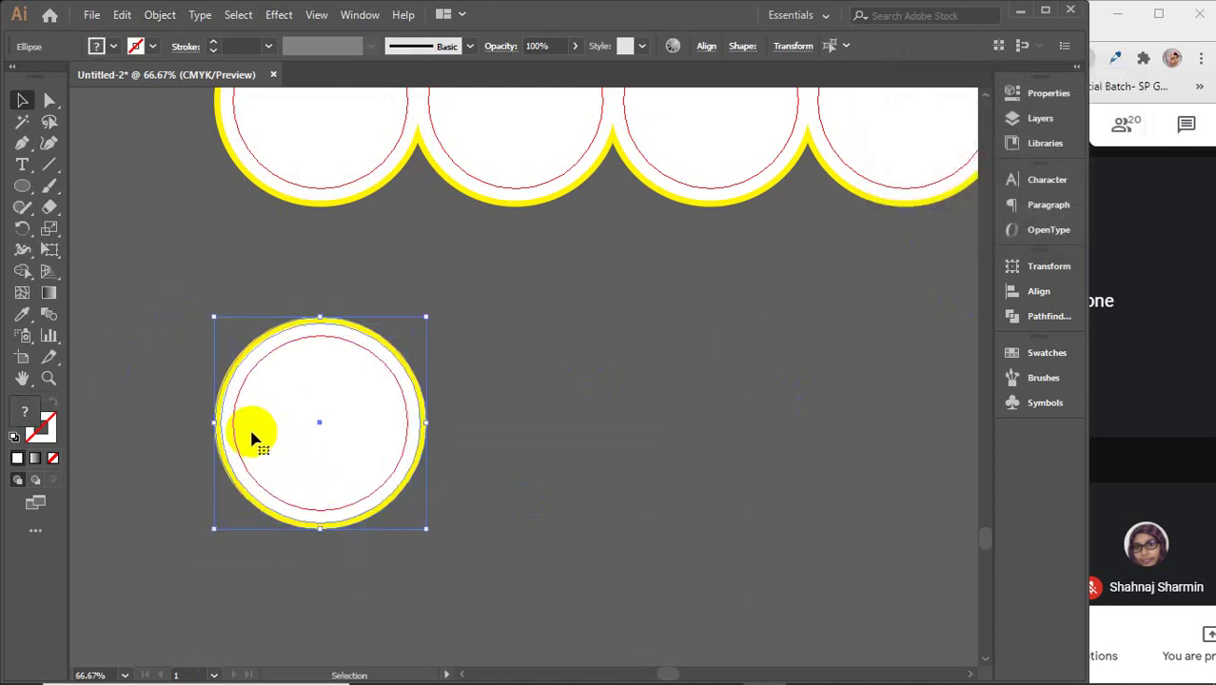
drag(249, 438, 453, 445)
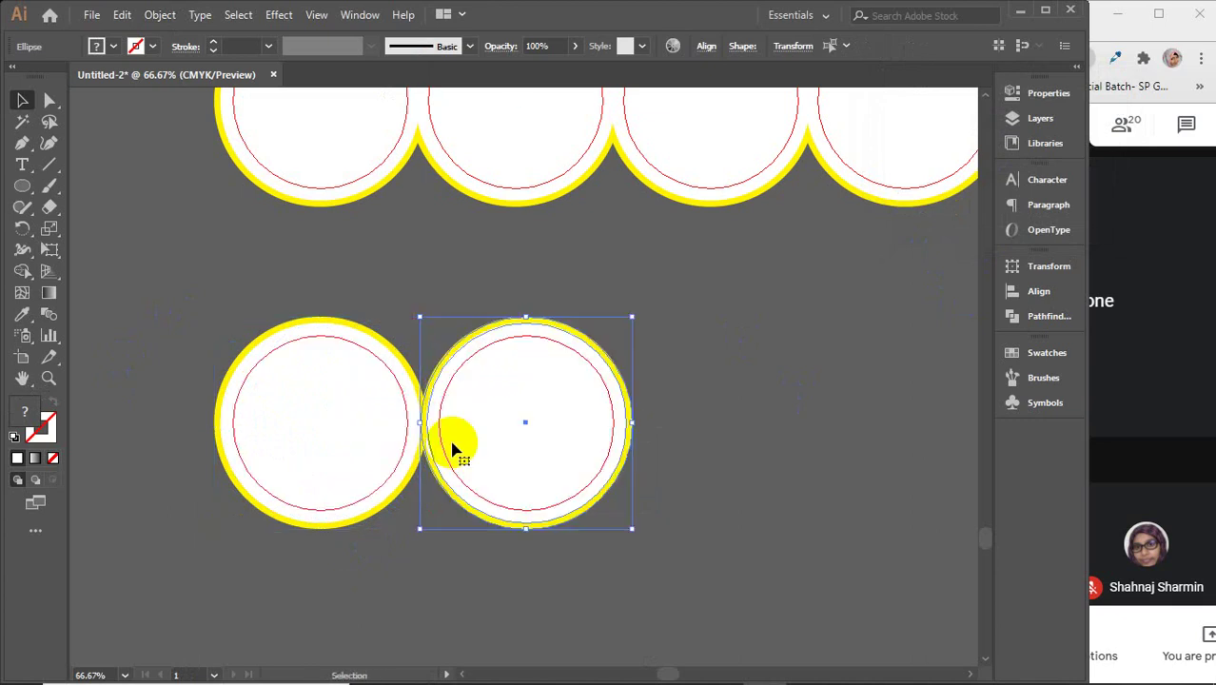
click(395, 287)
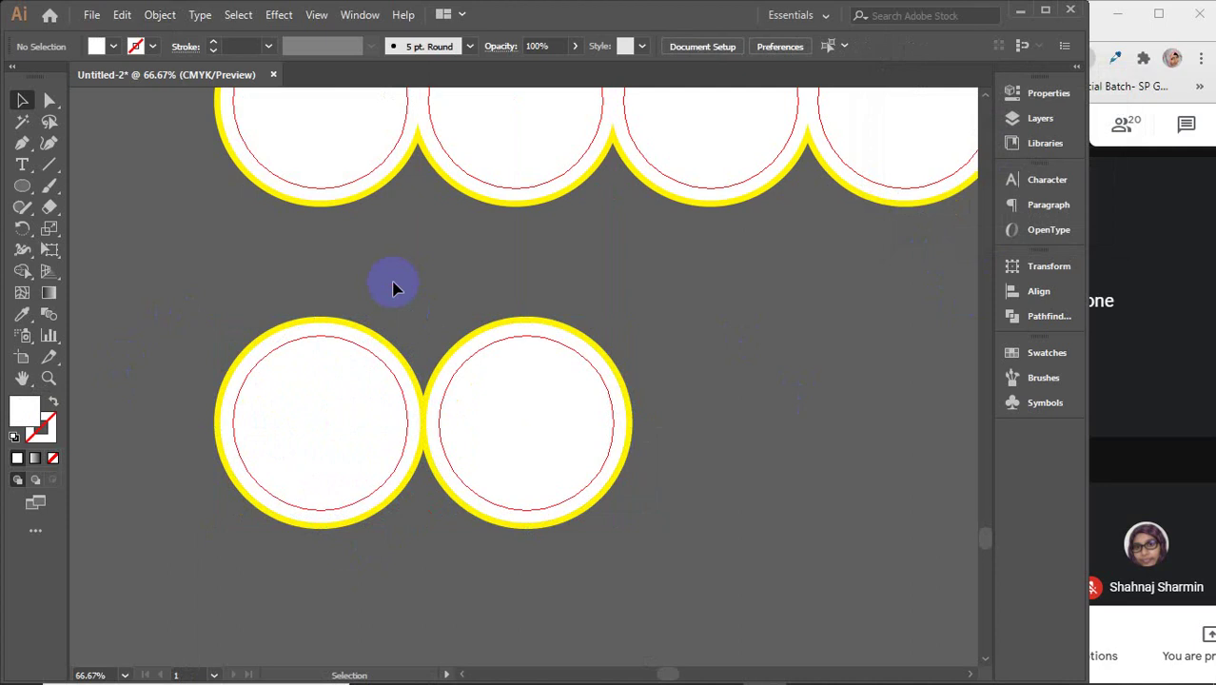
scroll(476, 323, up, 5)
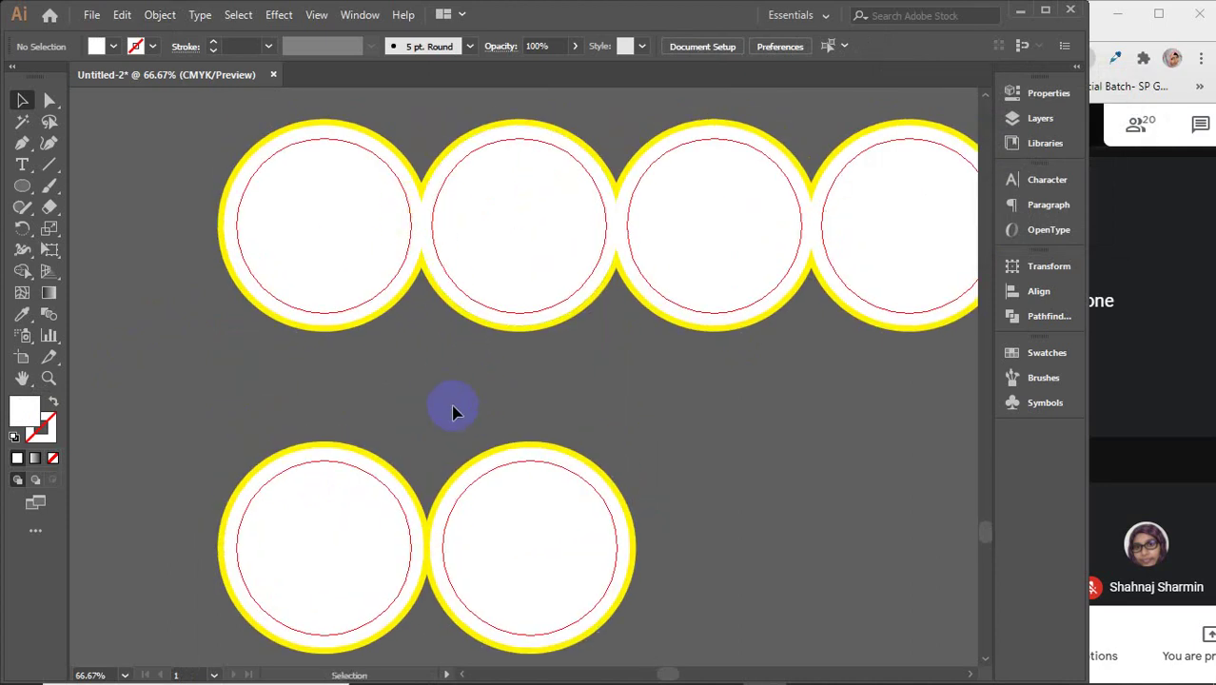
drag(557, 544, 560, 548)
key(Delete)
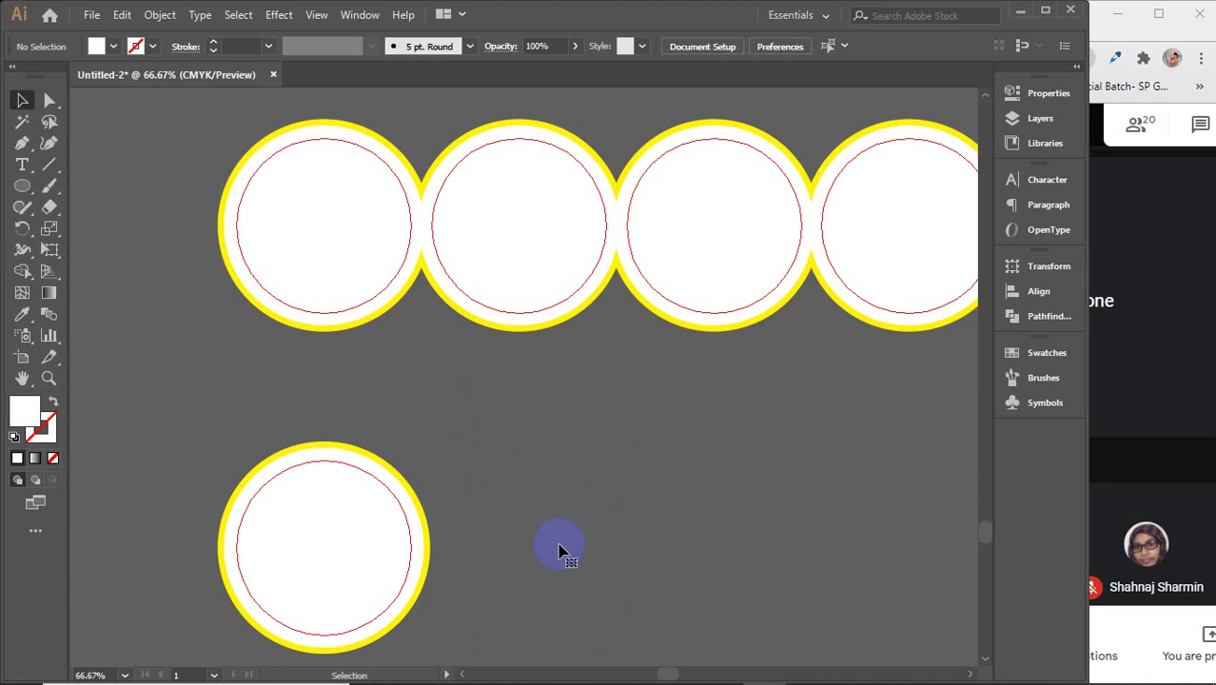
- Duplicate the single circle with its guide and bleed to the right, lining the copy up under the row's second circle
drag(409, 447, 318, 569)
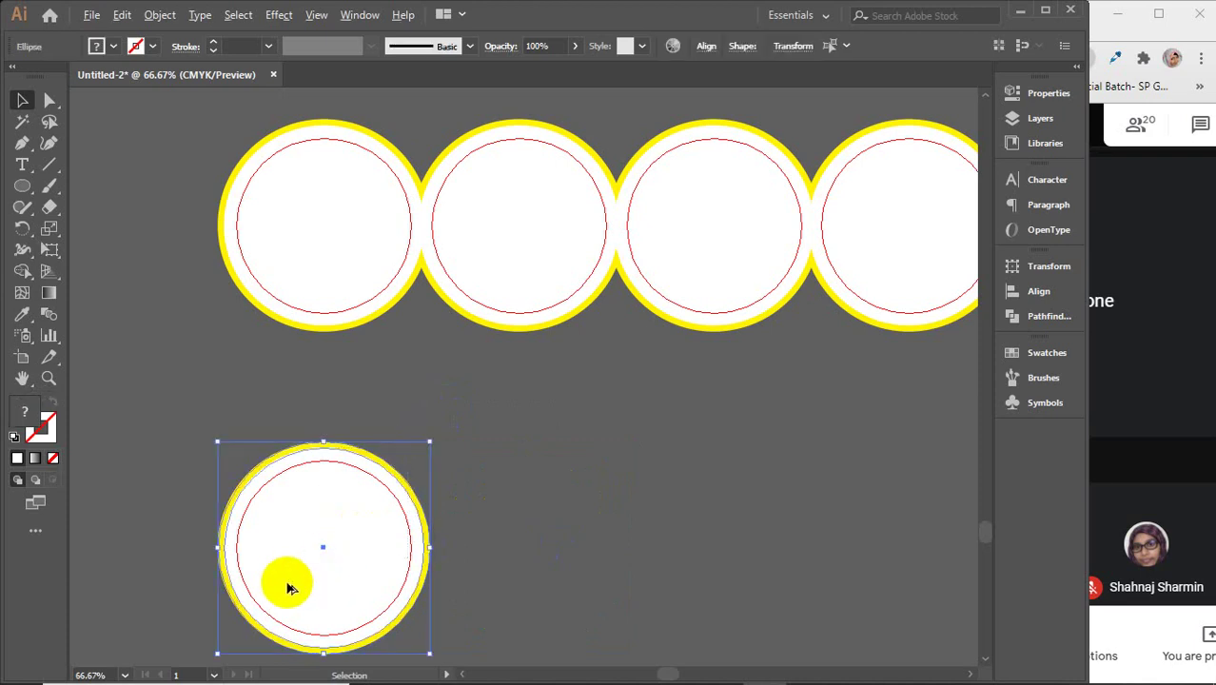
drag(244, 551, 441, 563)
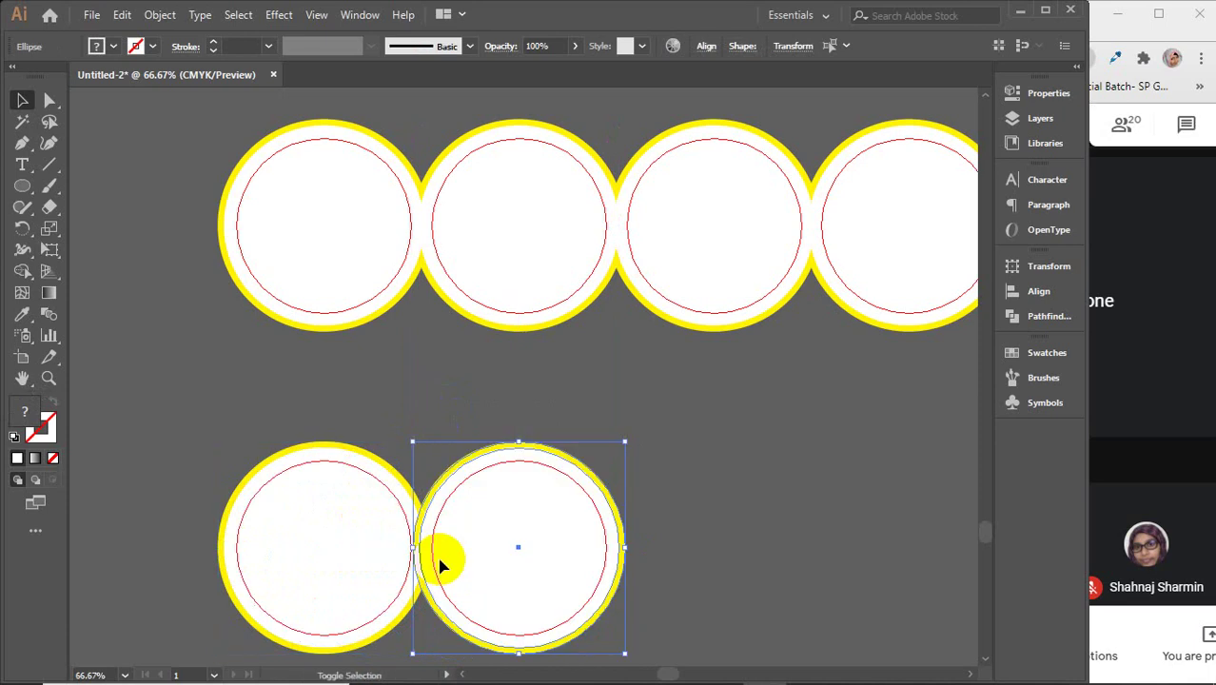
click(727, 492)
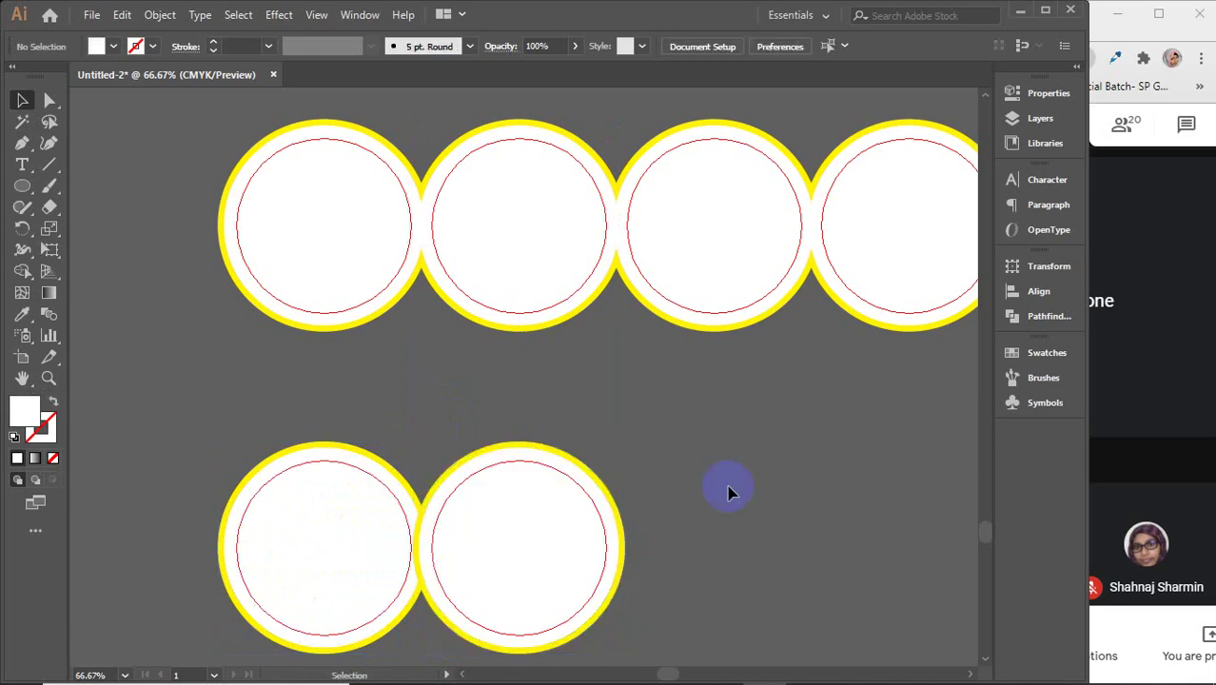
scroll(727, 491, down, 1)
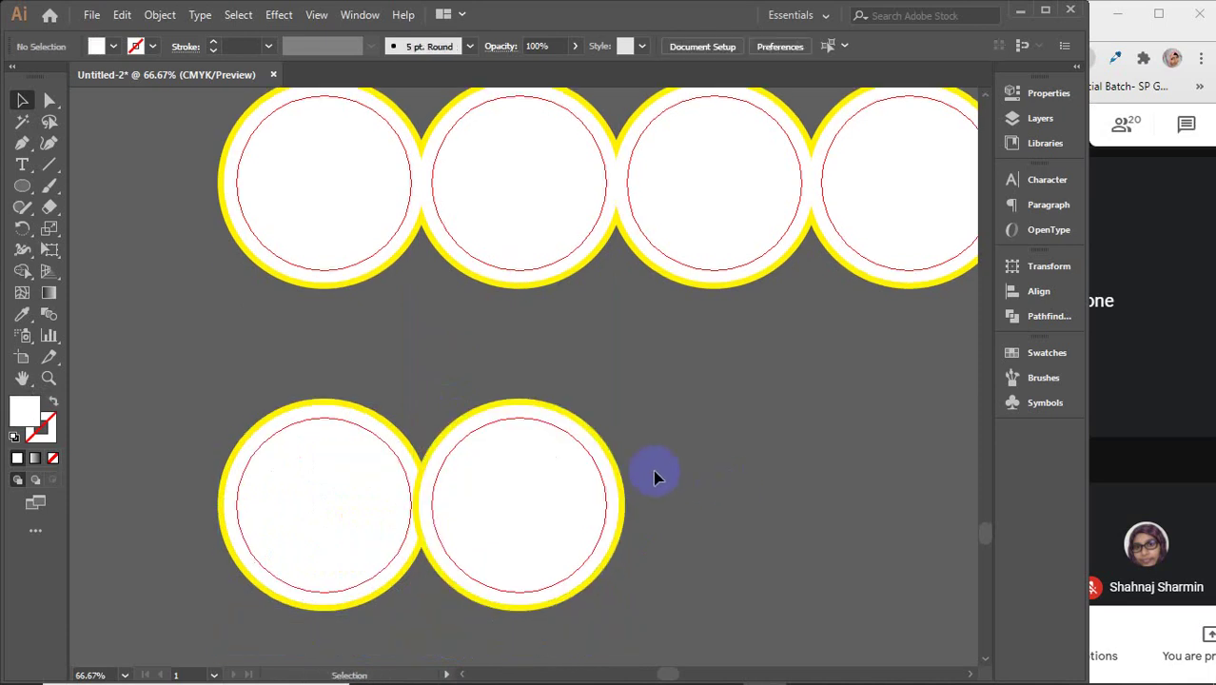
click(624, 482)
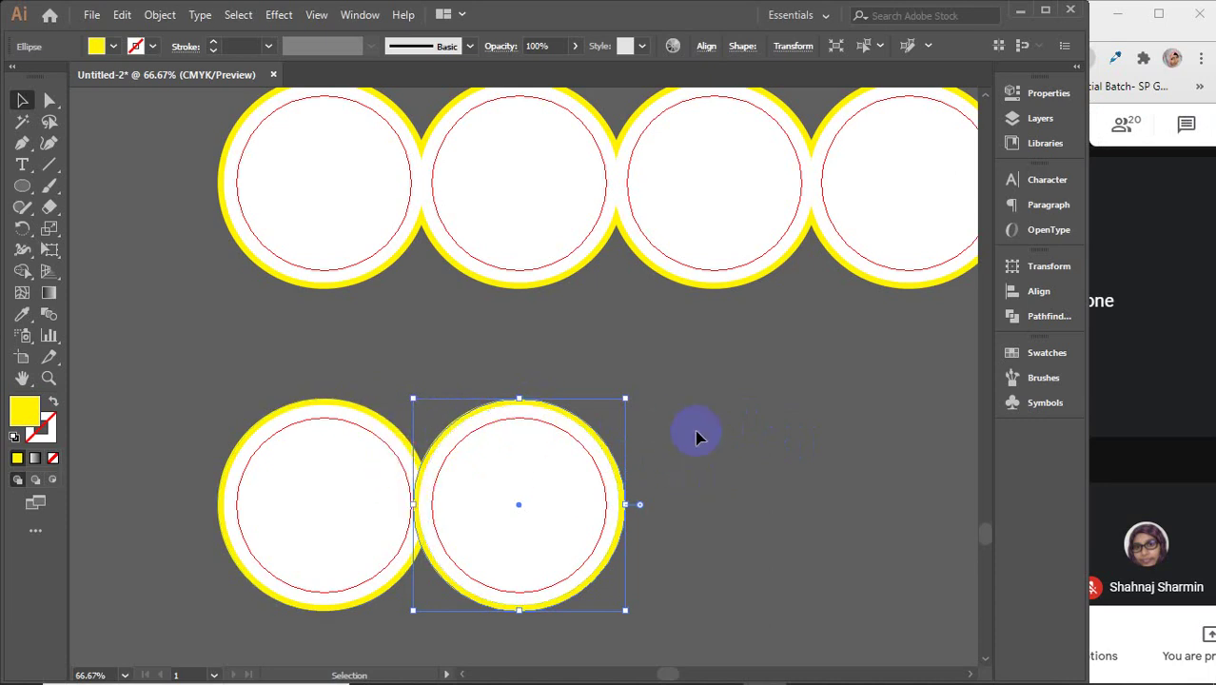
- Delete the overlapping copy and the single circle with its bleed and guide, keeping only the five-circle row
click(550, 473)
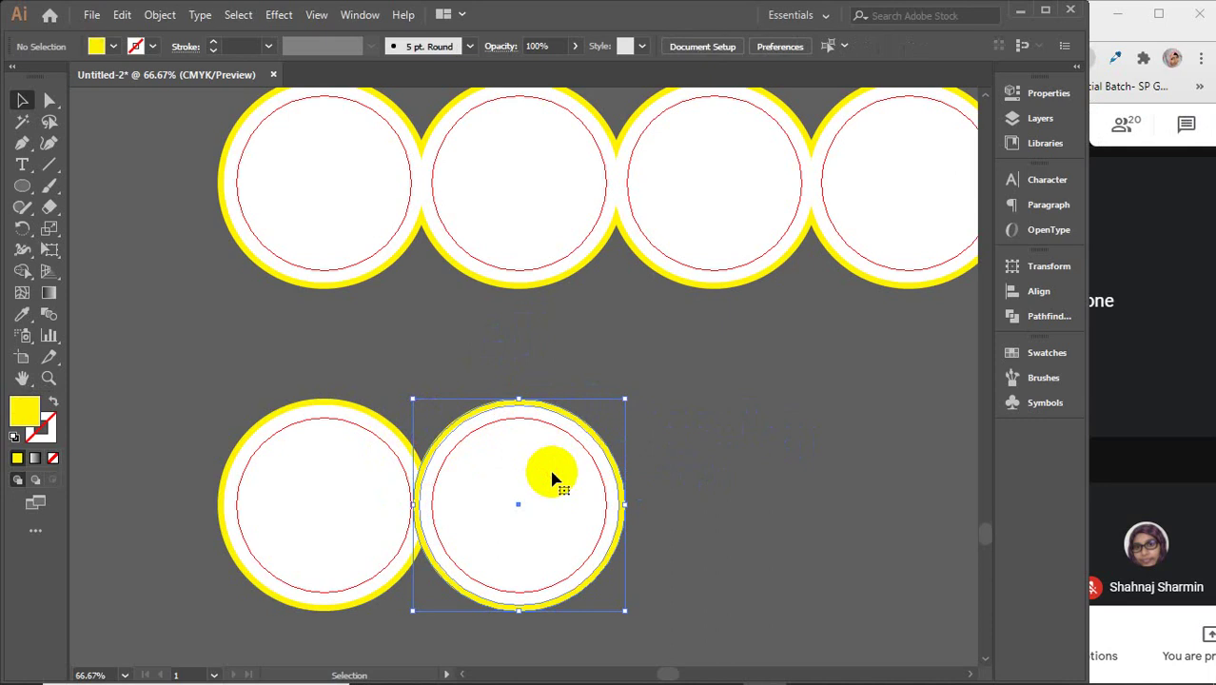
key(Delete)
scroll(551, 476, down, 2)
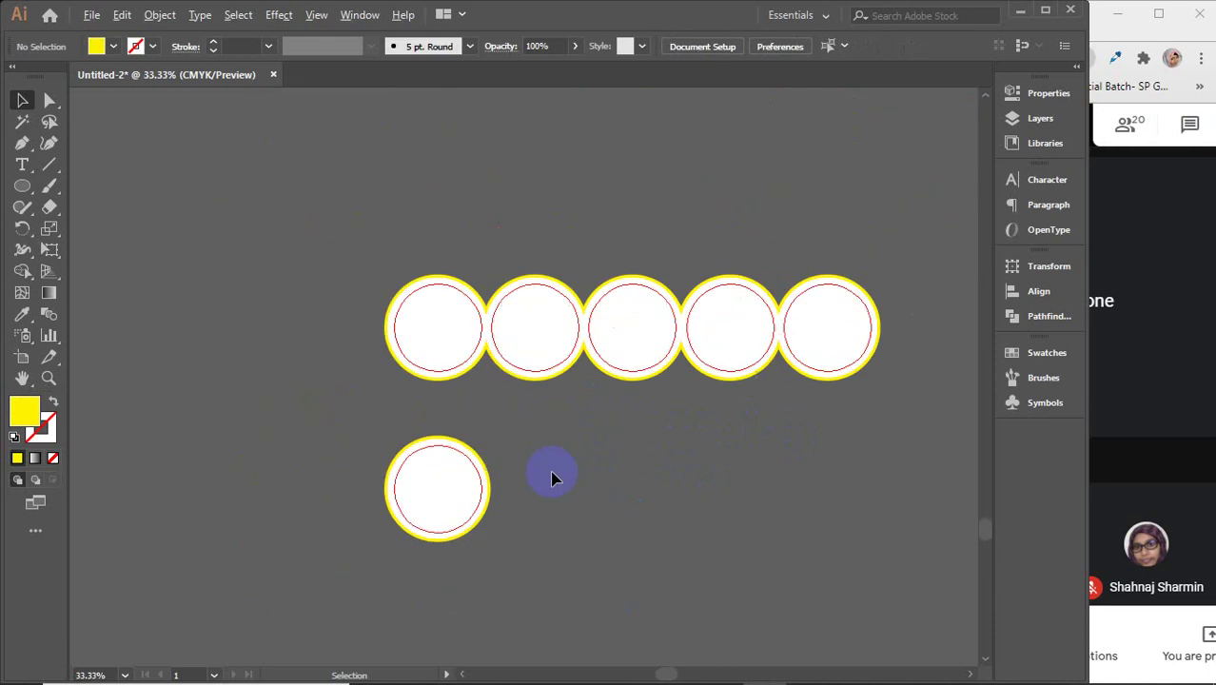
drag(550, 447, 340, 523)
key(Delete)
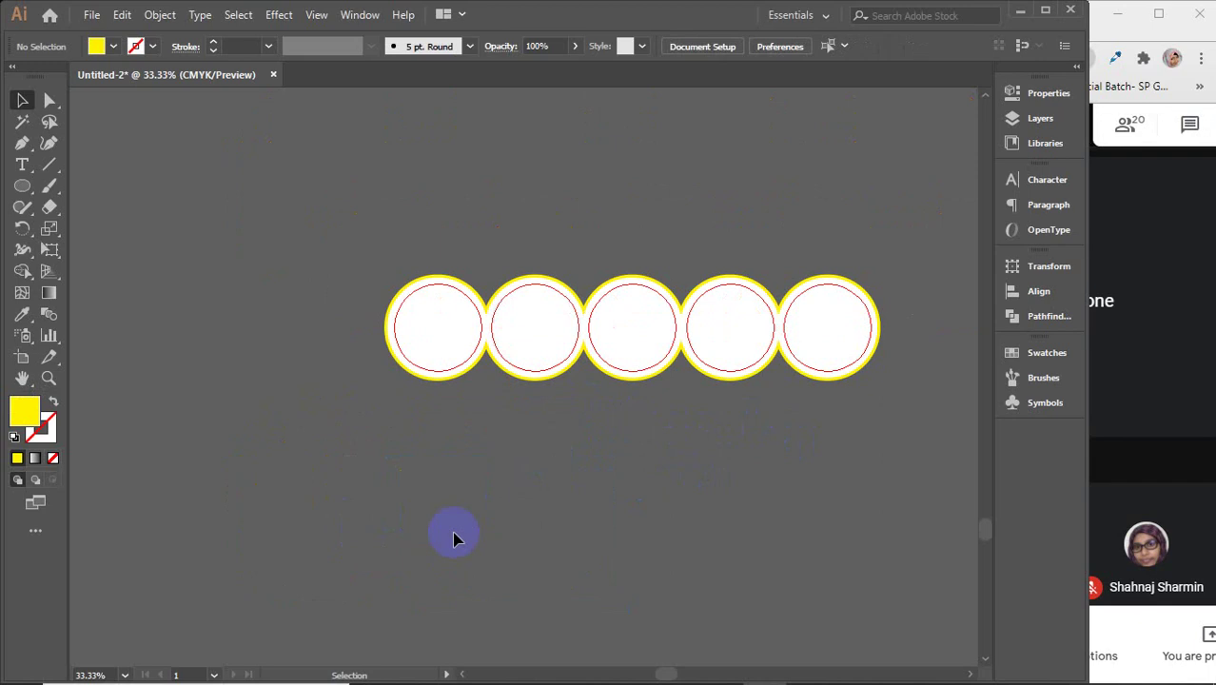
- Select the whole five-circle accordion brochure together with its guides and yellow bleed
key(space)
drag(562, 515, 448, 491)
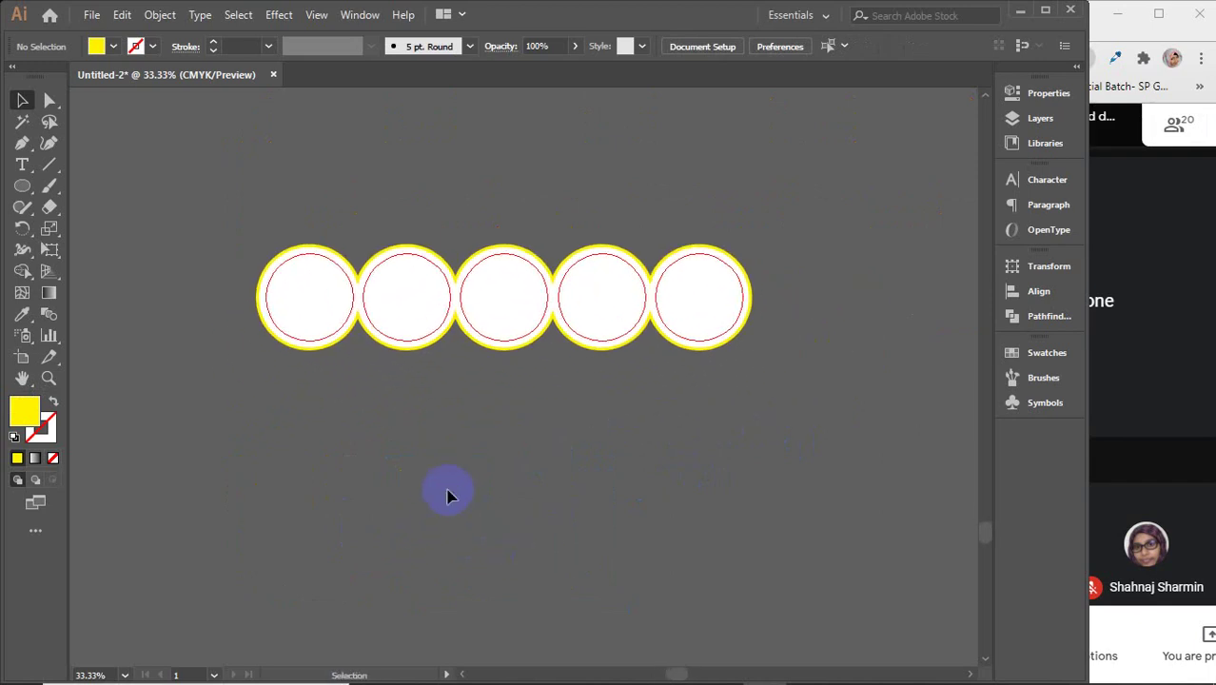
drag(197, 241, 795, 363)
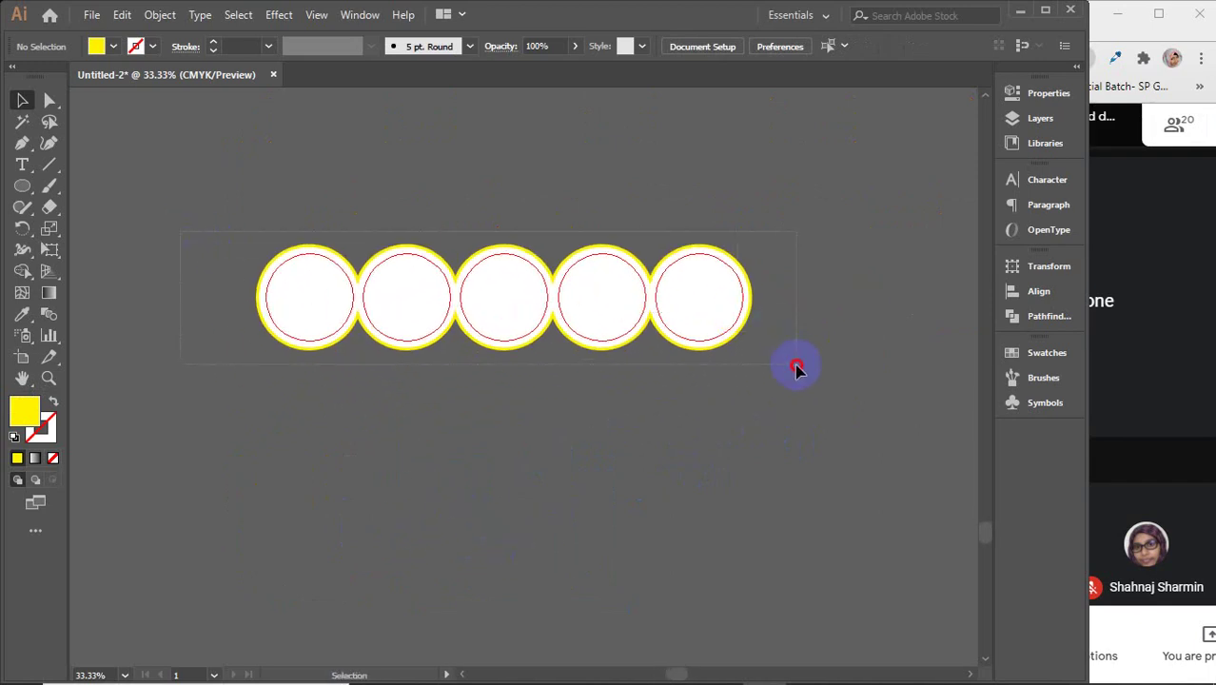
- Duplicate the selected row of five circles straight below the original row
drag(623, 303, 610, 428)
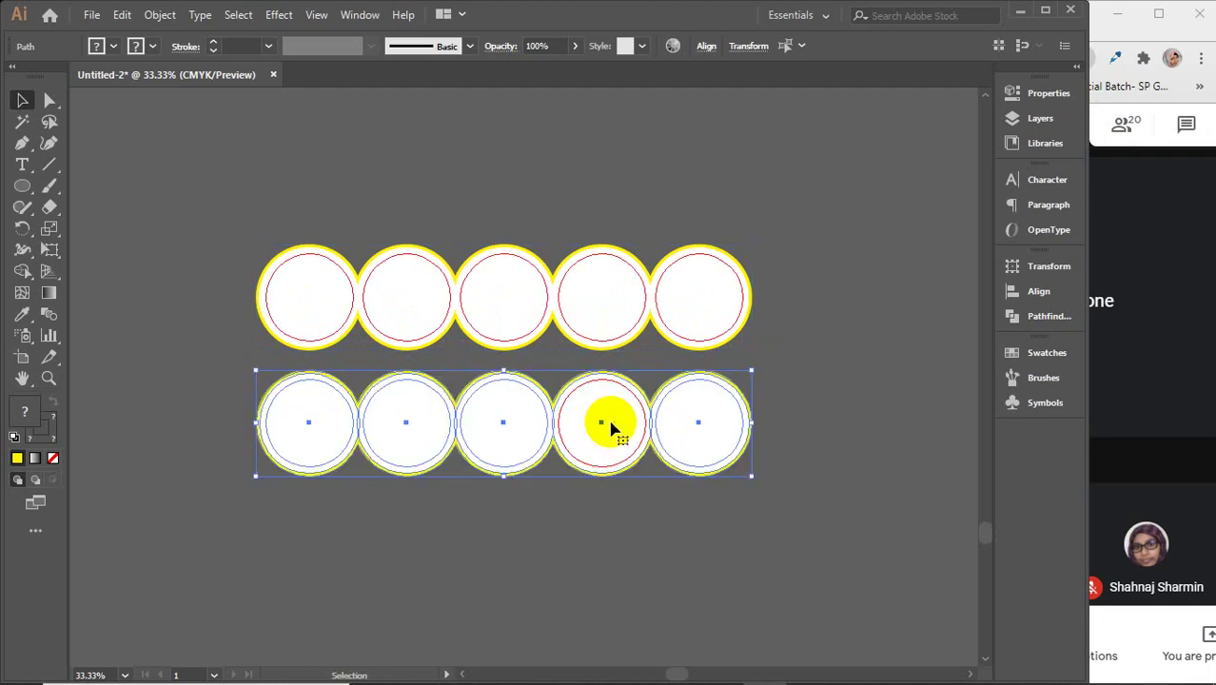
click(837, 297)
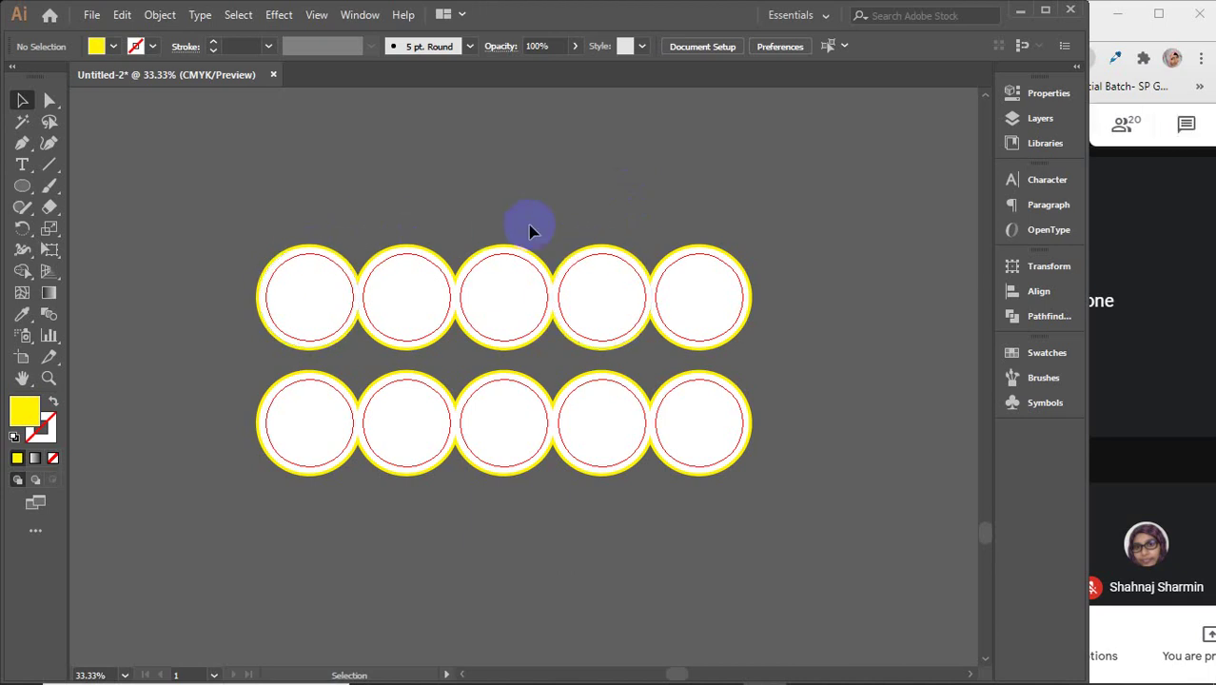
- Examine the two rows of circles and their outlines, along with the numbered cross-shaped layouts
scroll(528, 224, down, 2)
scroll(528, 224, down, 1)
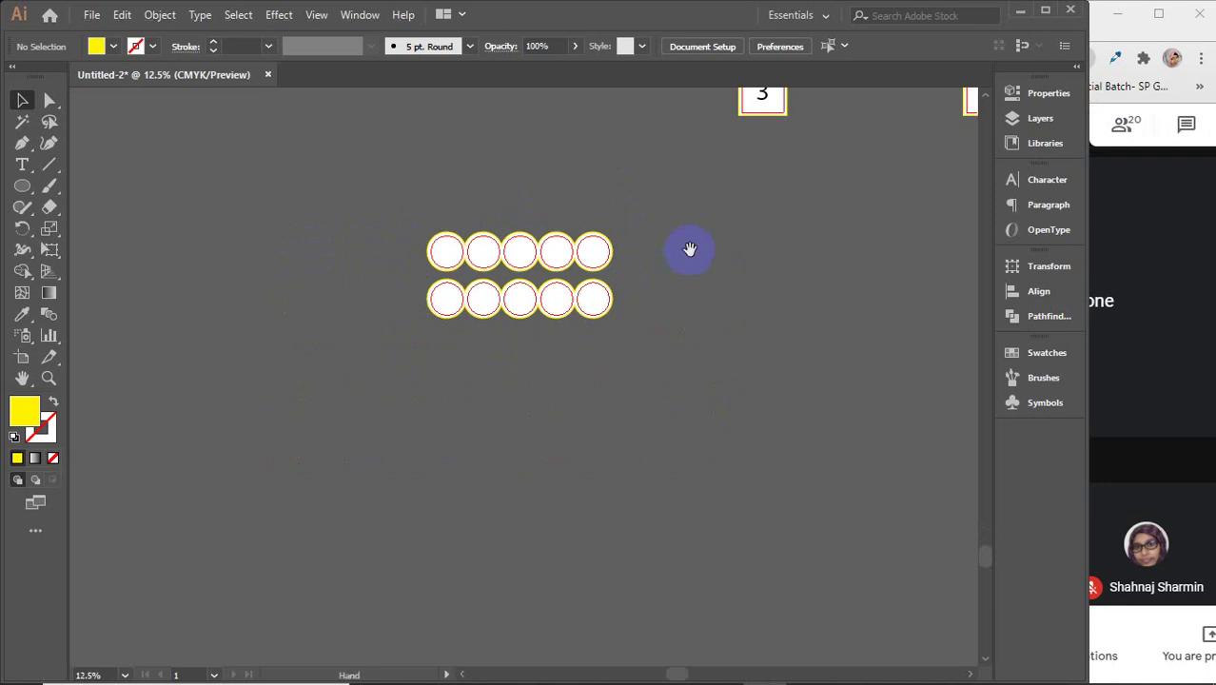
drag(690, 249, 486, 398)
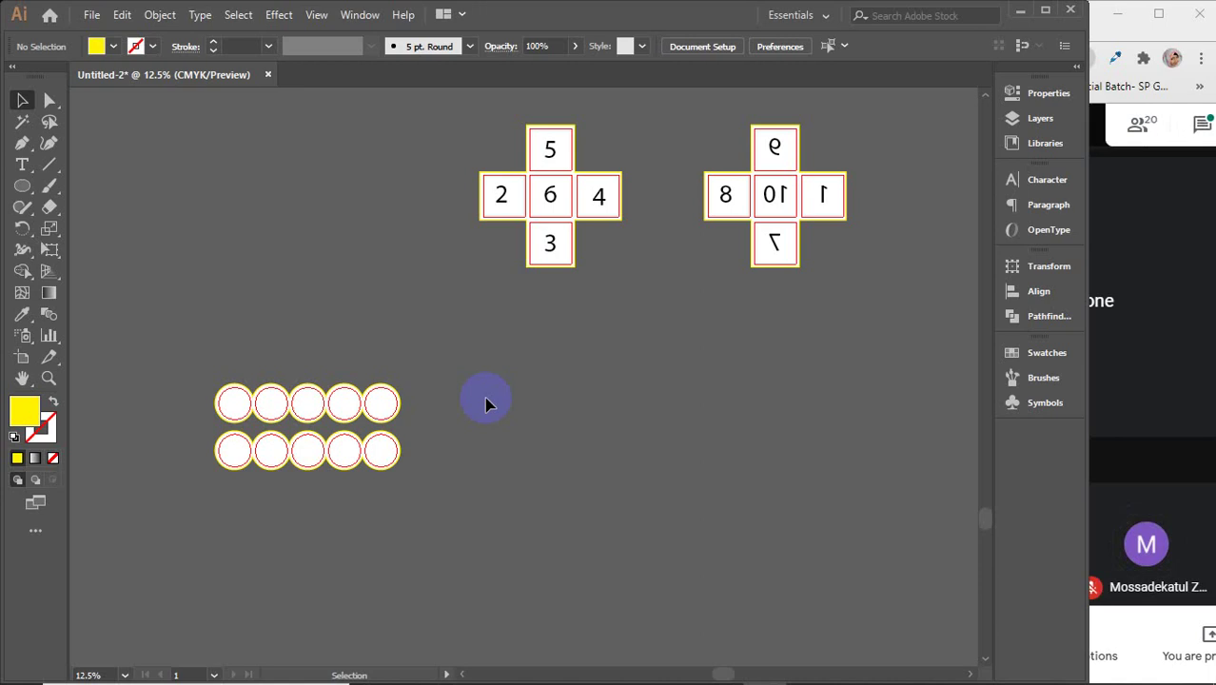
key(ctrl+equal)
key(ctrl+equal)
key(ctrl+equal)
key(ctrl+equal)
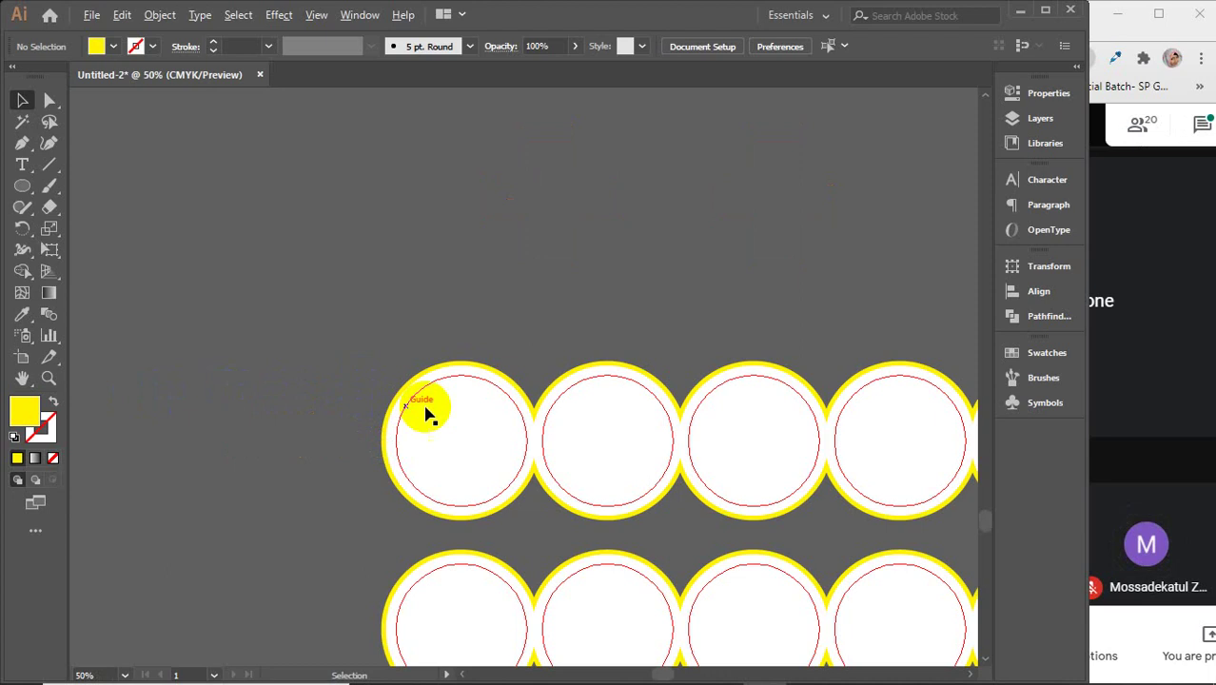
drag(526, 347, 297, 244)
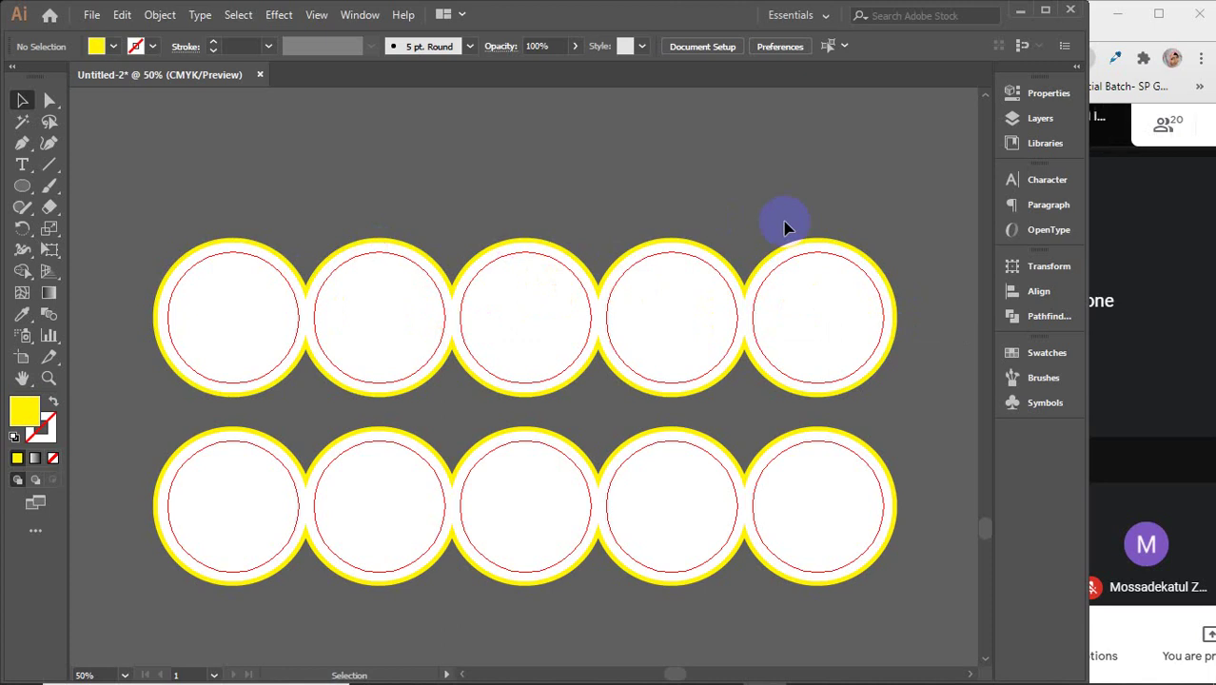
alt+scroll(786, 228, down, 2)
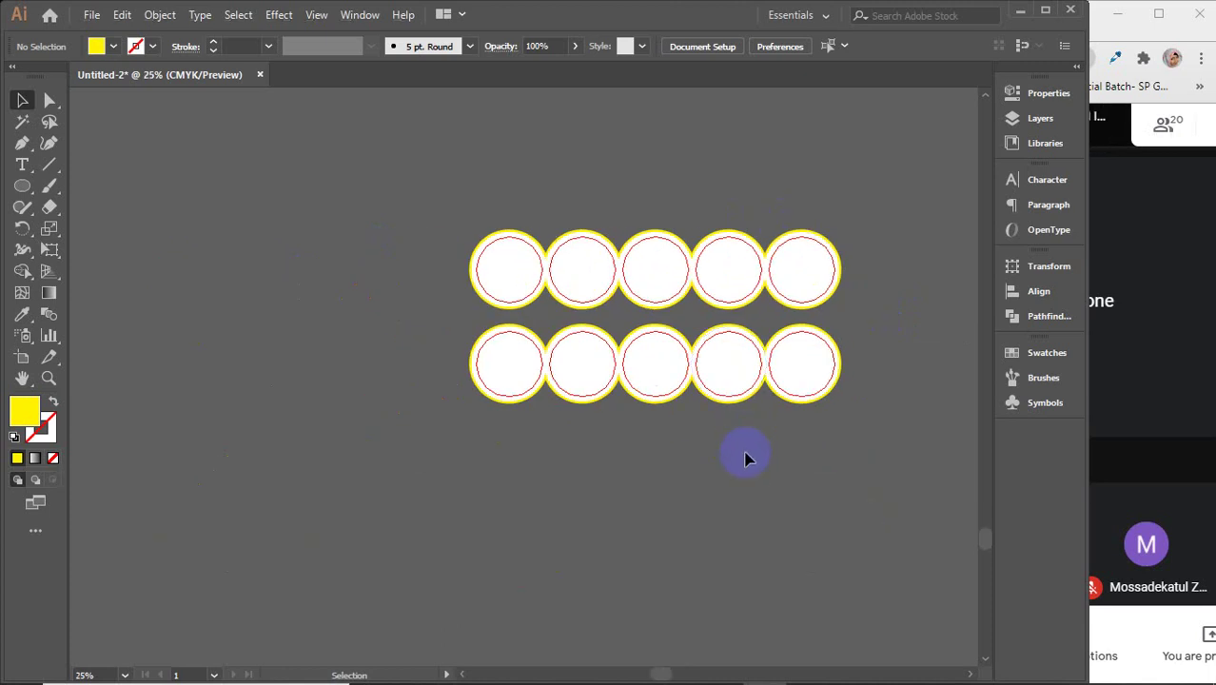
drag(744, 452, 605, 503)
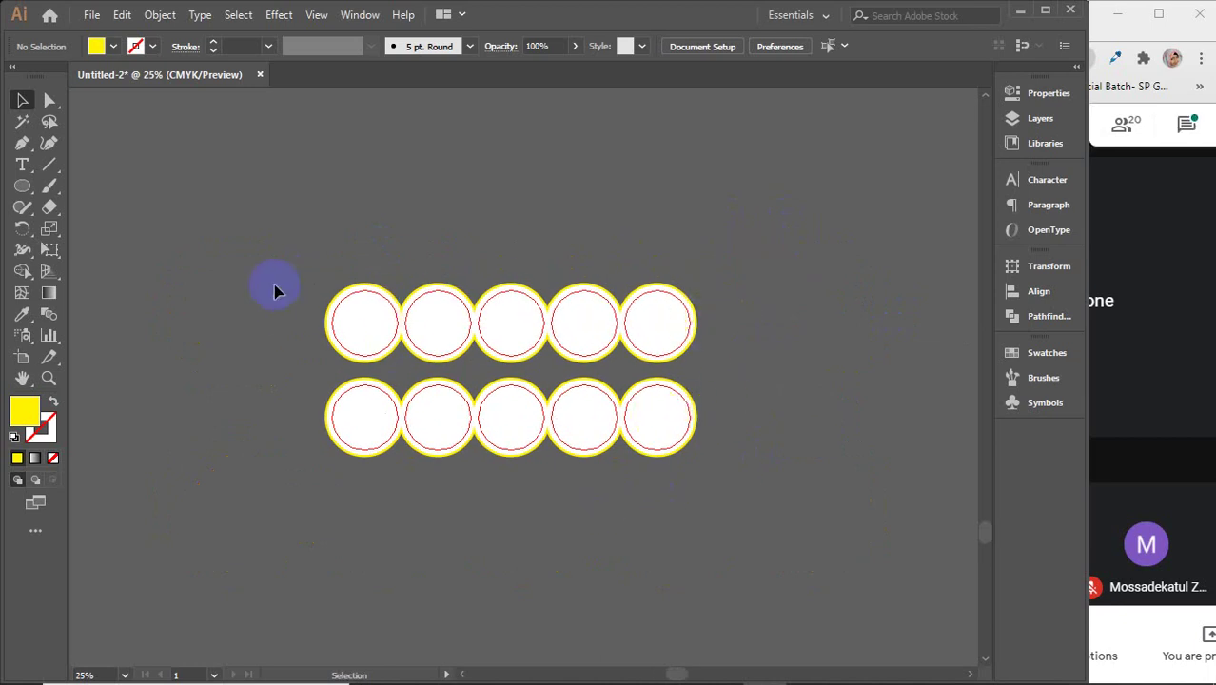
drag(272, 262, 791, 559)
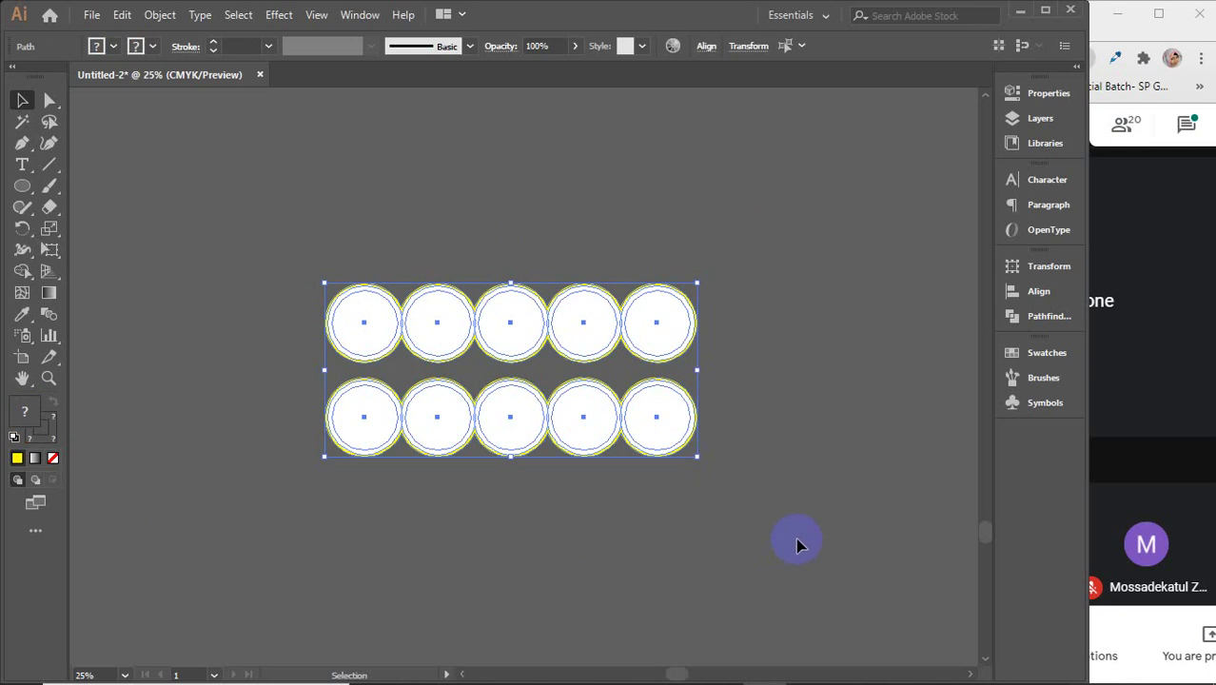
drag(294, 256, 829, 595)
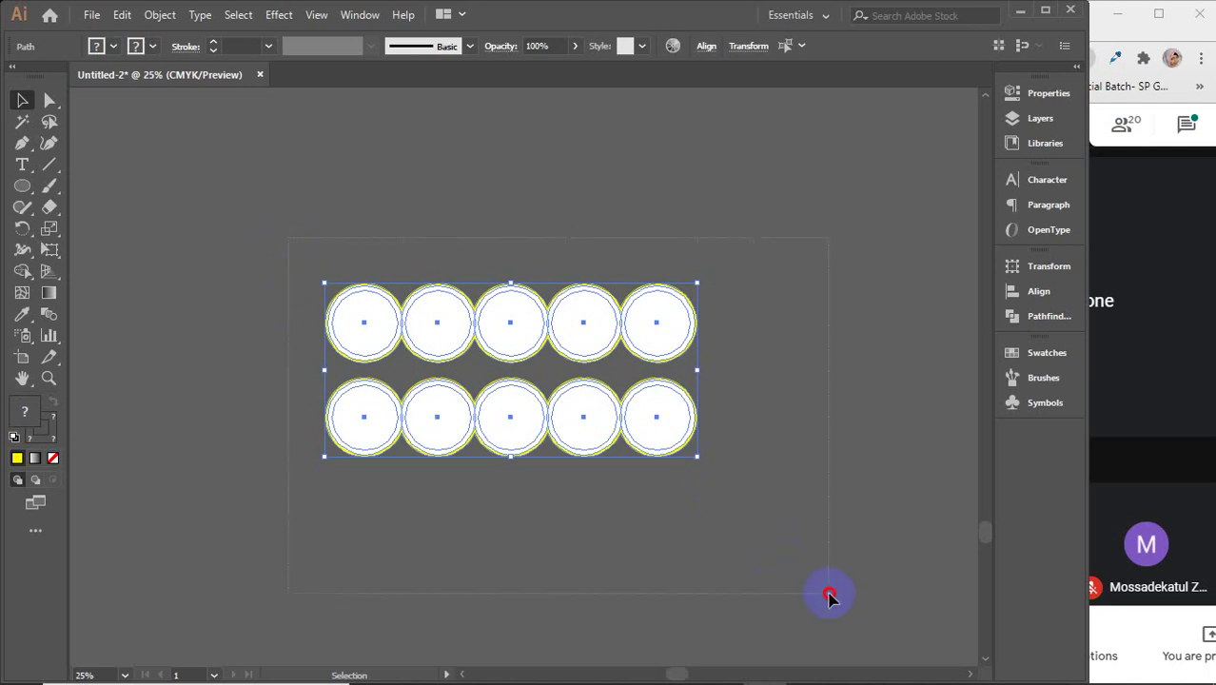
click(378, 329)
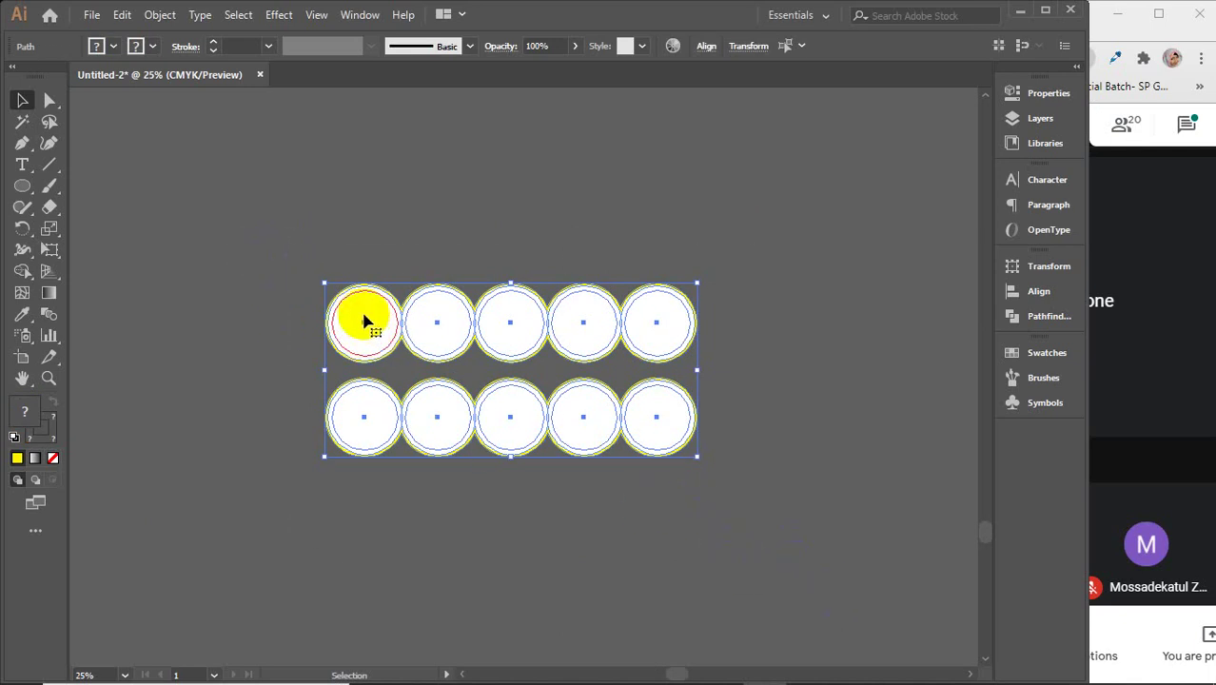
click(409, 443)
- Create a 5 in by 5 in square with the Rectangle tool in an empty area beyond the circle rows
drag(820, 521, 605, 505)
click(605, 505)
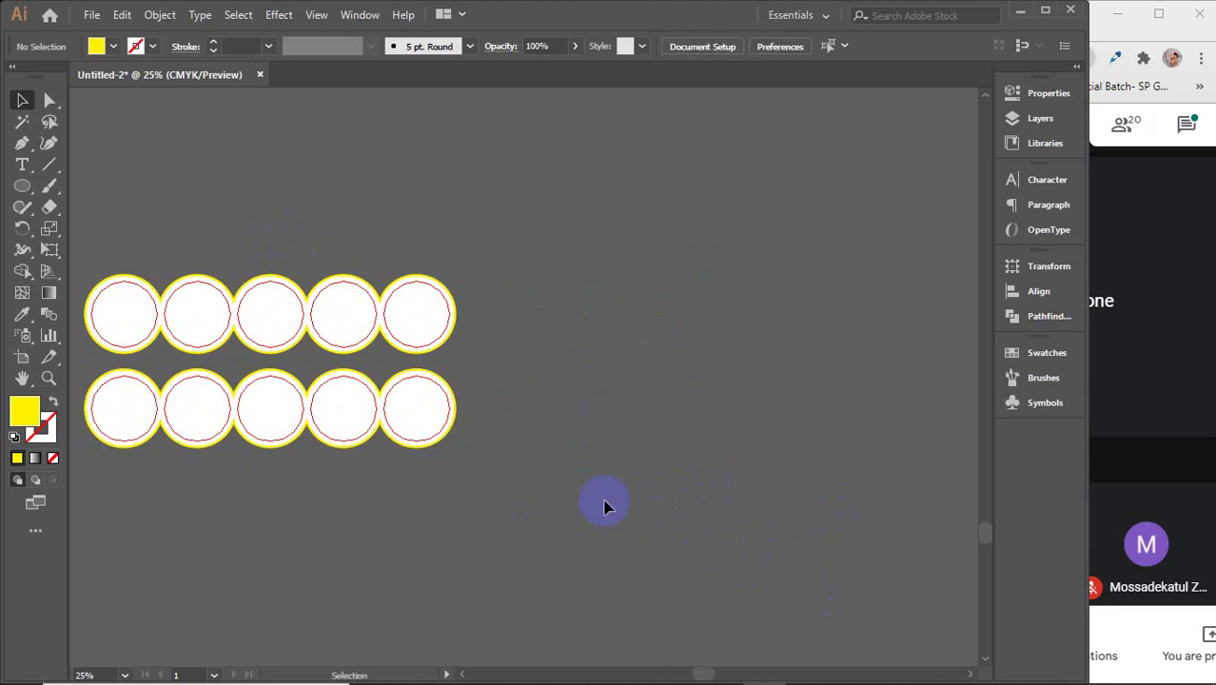
click(22, 186)
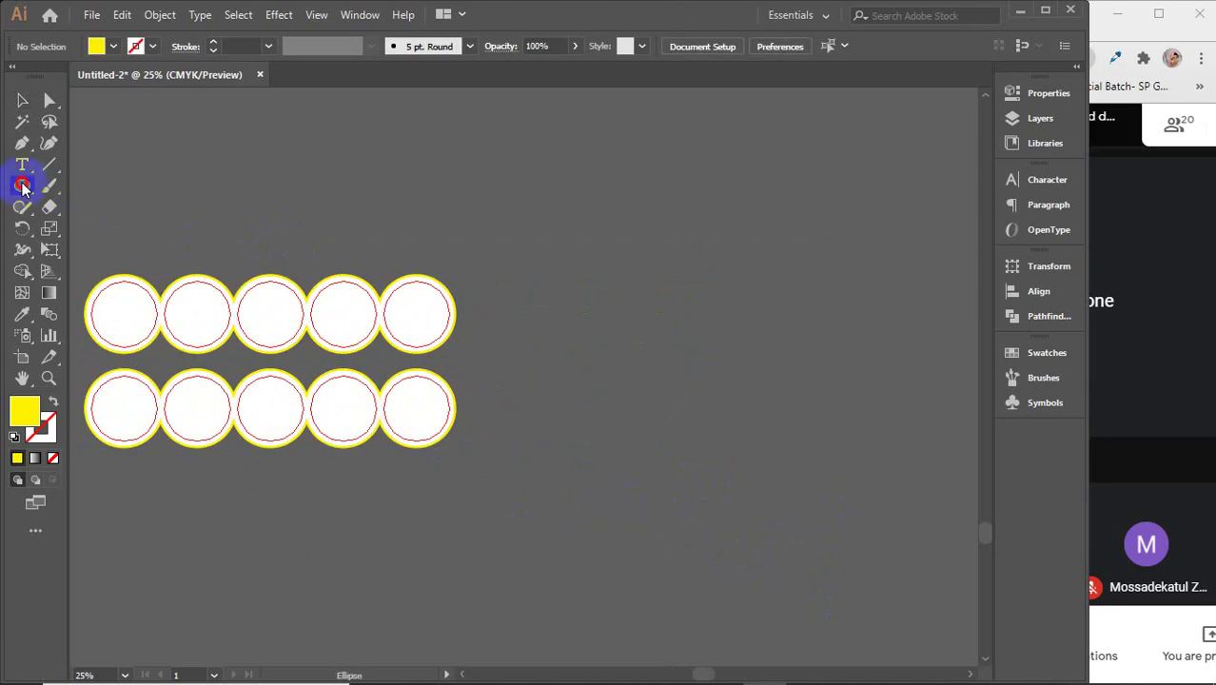
drag(22, 187, 104, 189)
key(ctrl+z)
key(ctrl+z)
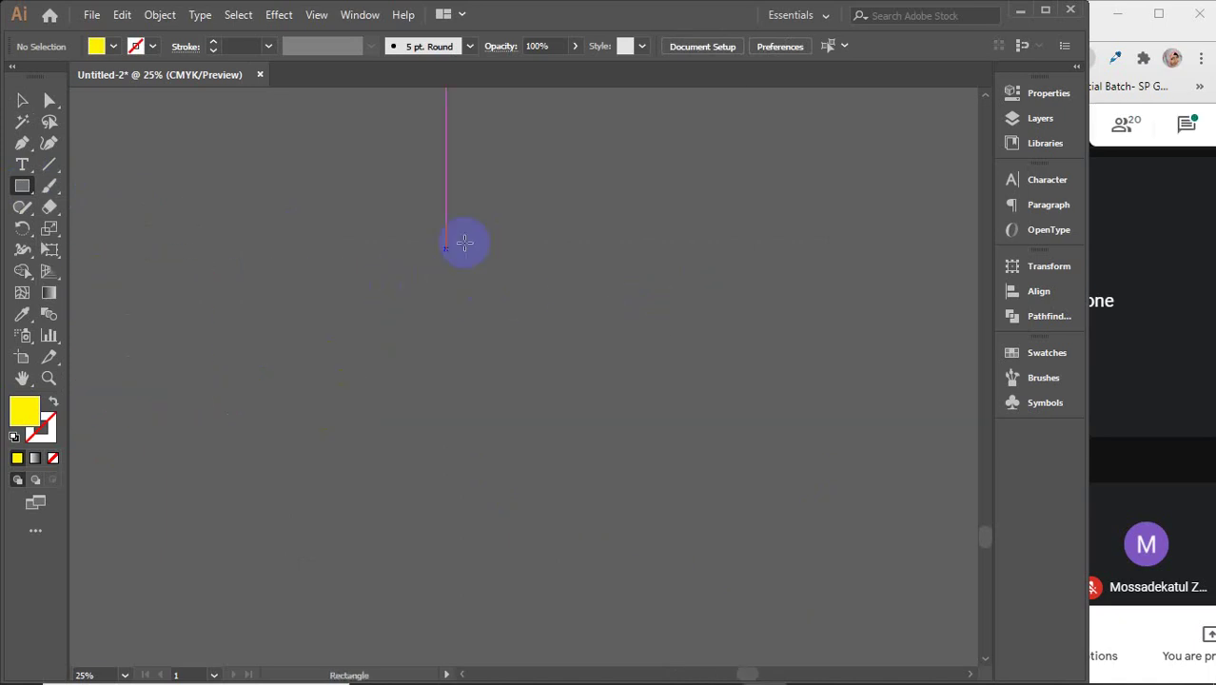
click(563, 278)
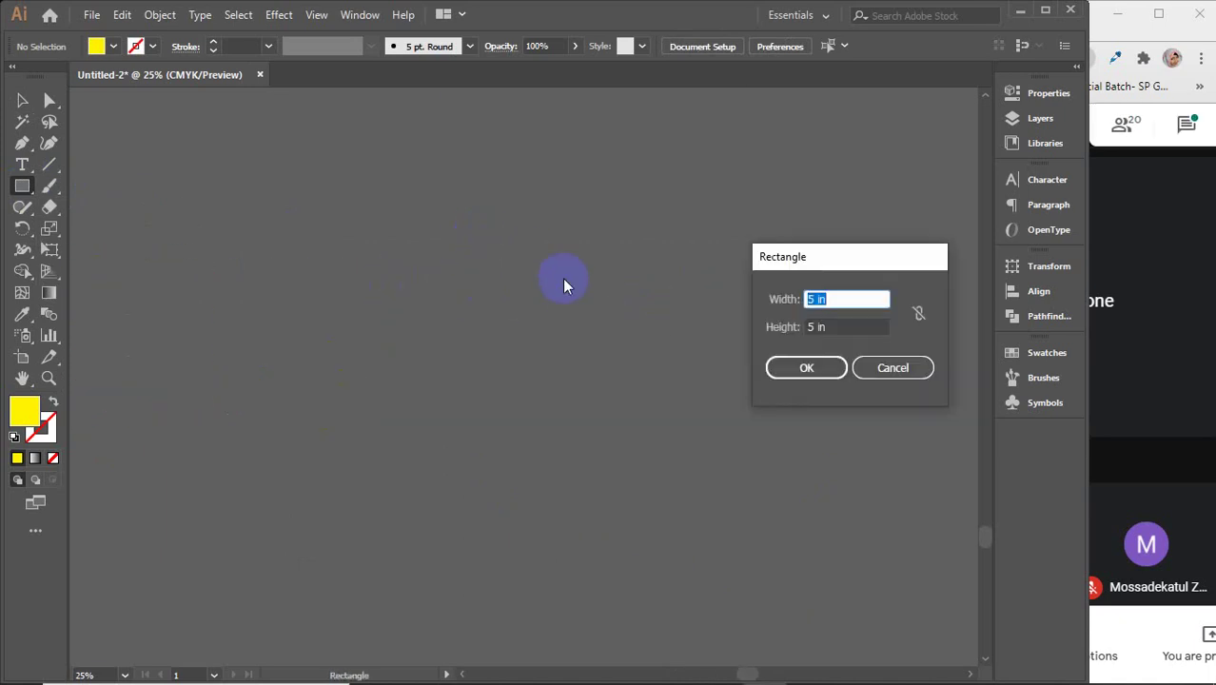
key(Return)
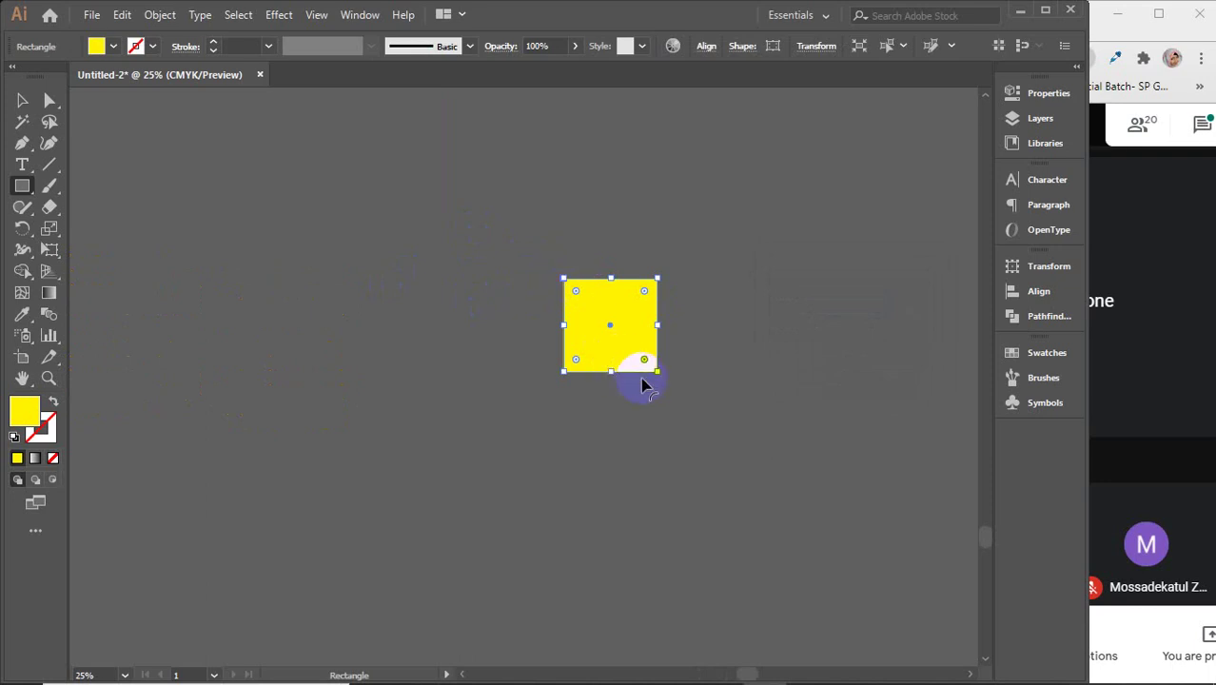
key(v)
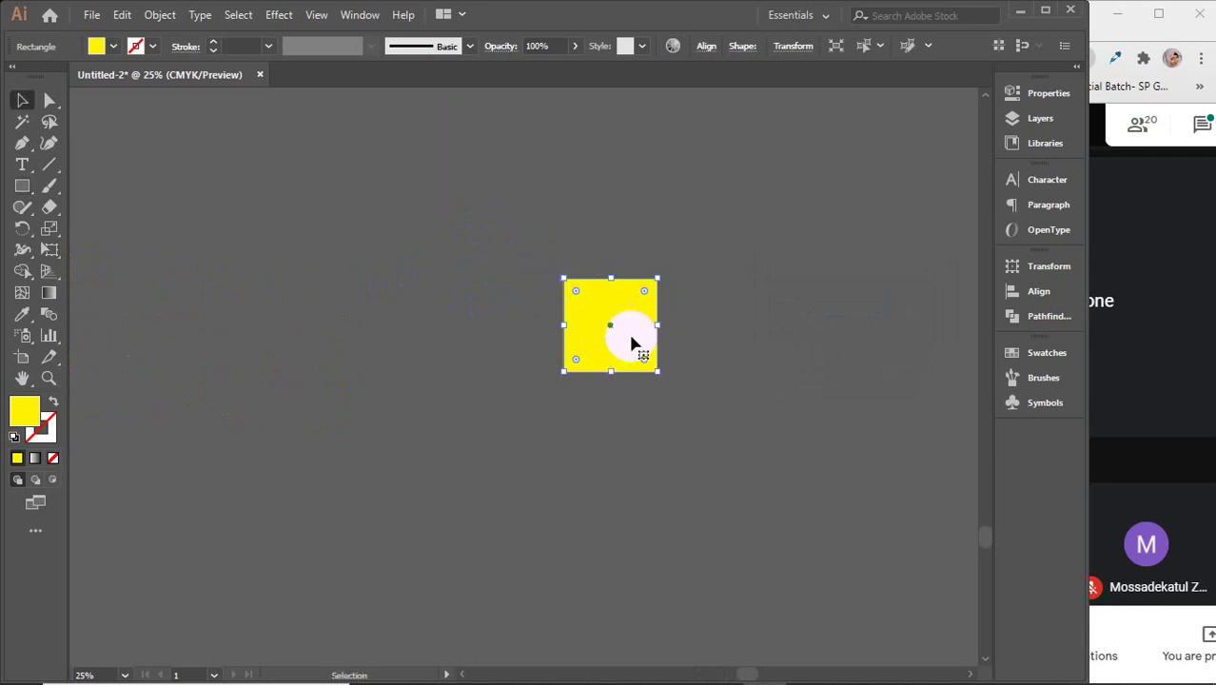
- Fill the new square with white and move it slightly lower
scroll(631, 342, up, 2)
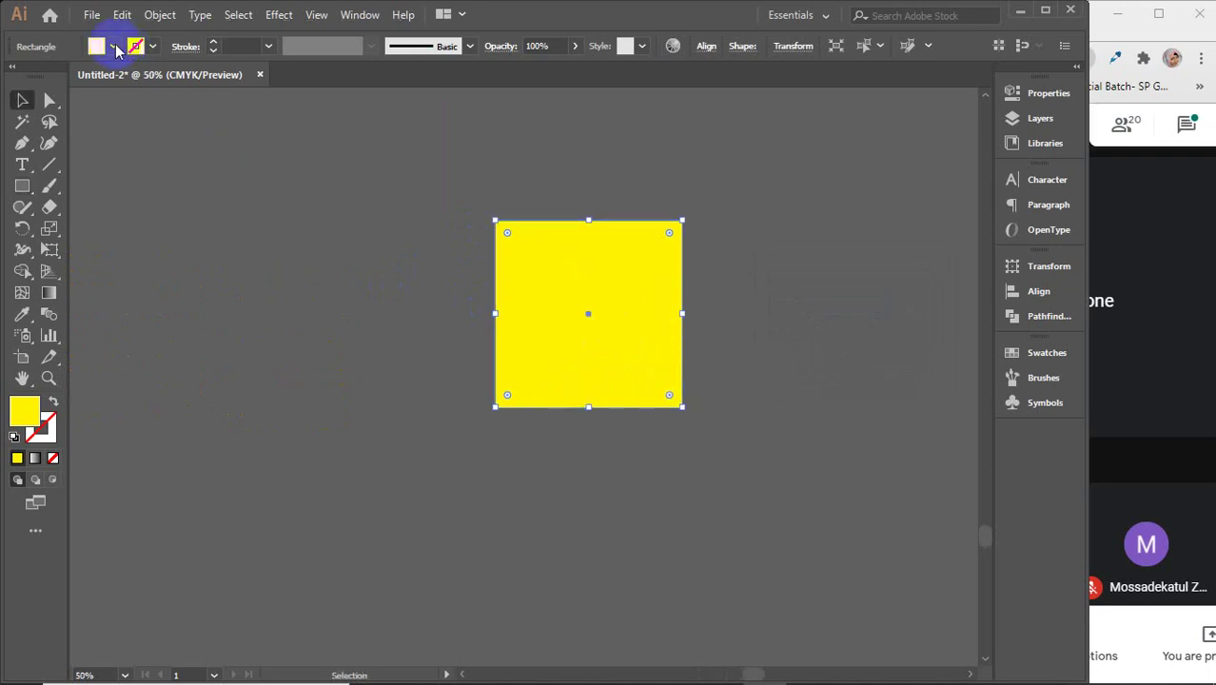
click(111, 46)
click(75, 76)
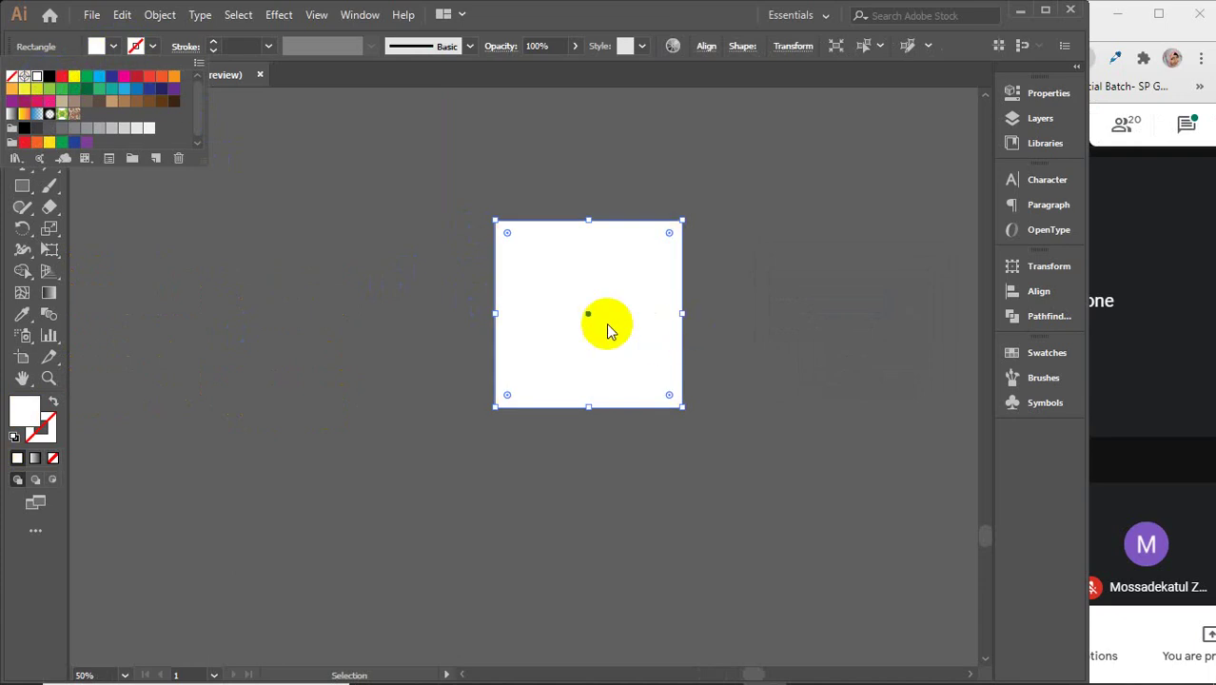
drag(635, 316, 632, 371)
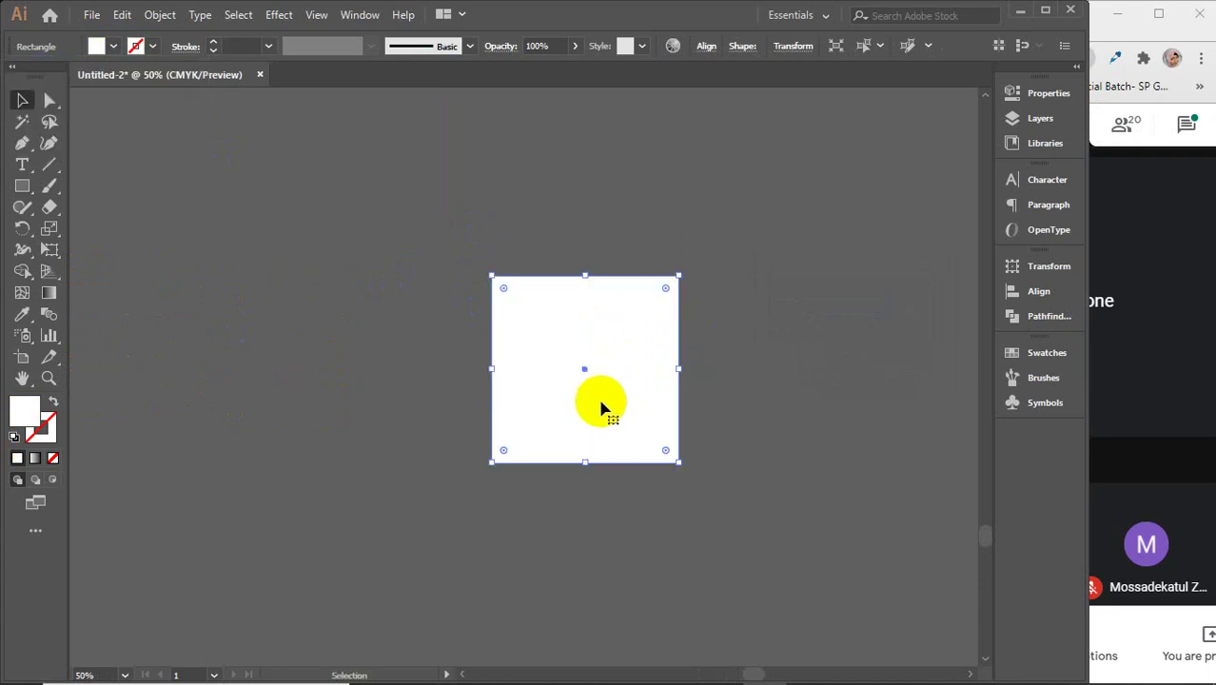
- Duplicate the white square twice, edge to edge, to form a horizontal row of three squares
drag(531, 404, 718, 399)
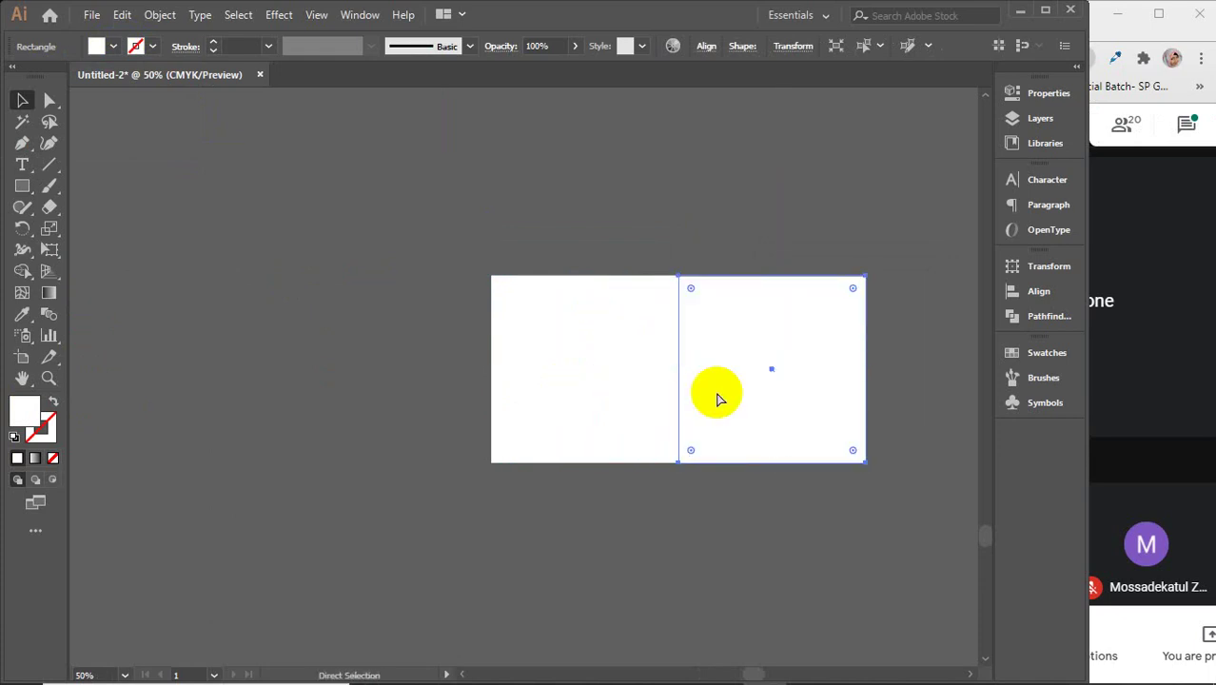
key(ctrl+d)
scroll(716, 467, right, 3)
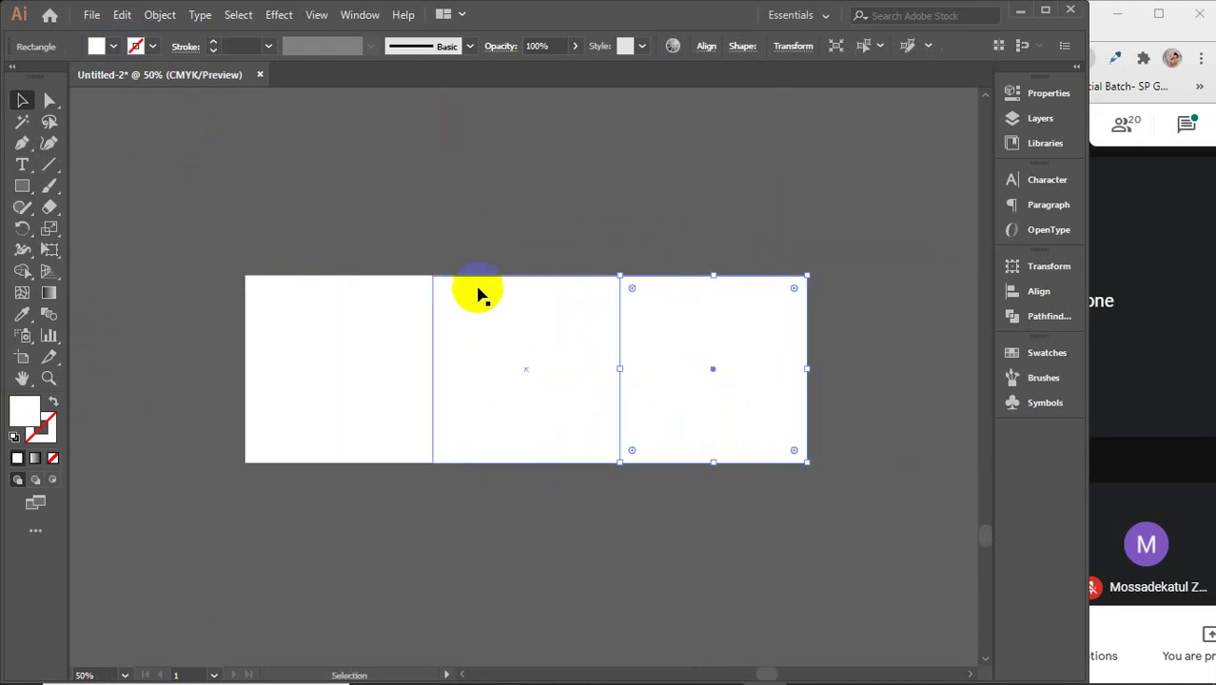
- Fully round the outer corners of the two end squares to give the row semicircular ends
click(439, 249)
click(442, 290)
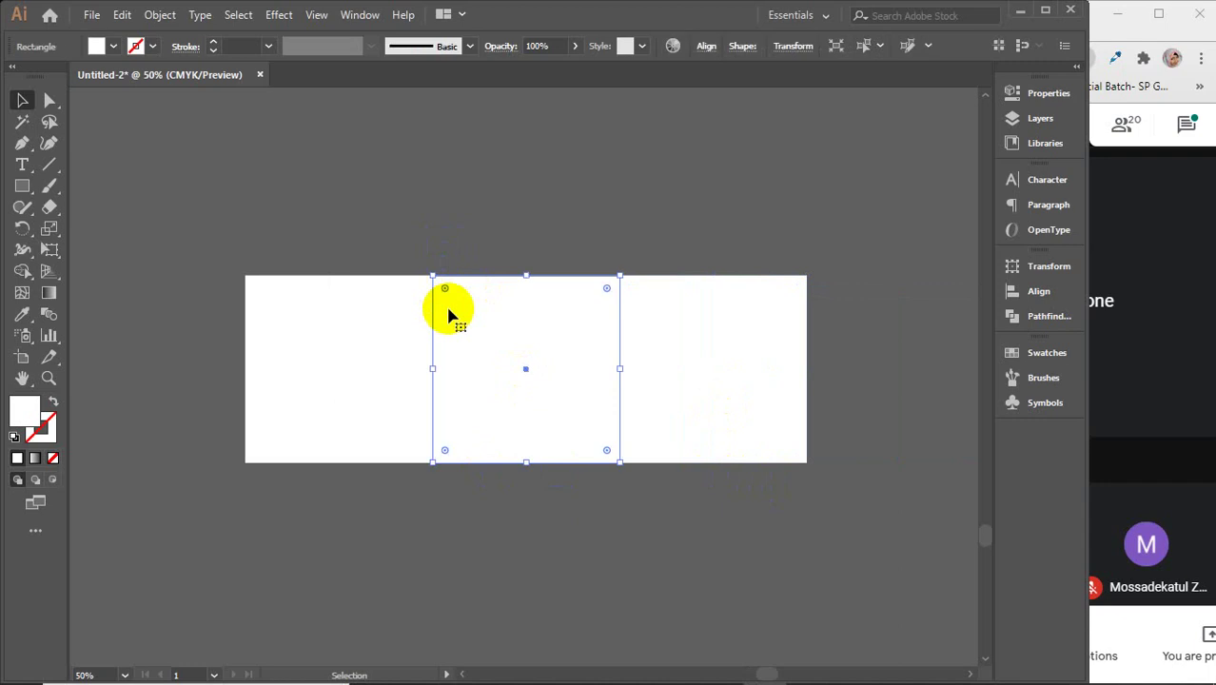
click(352, 314)
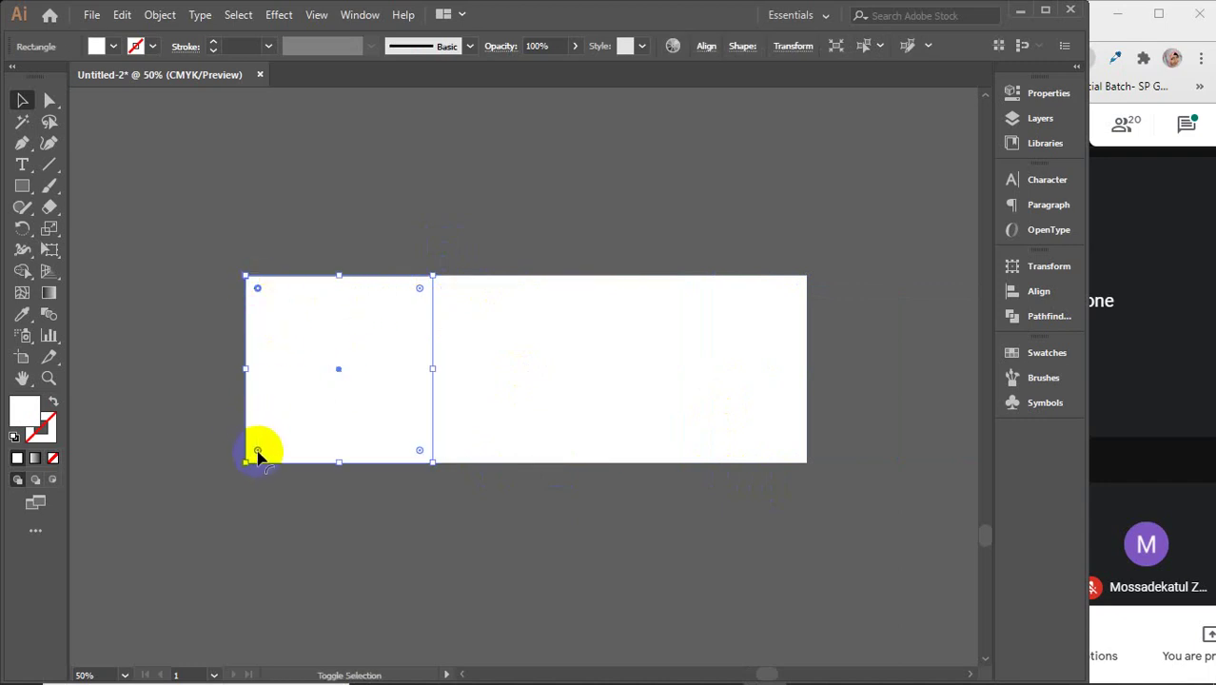
drag(257, 451, 561, 438)
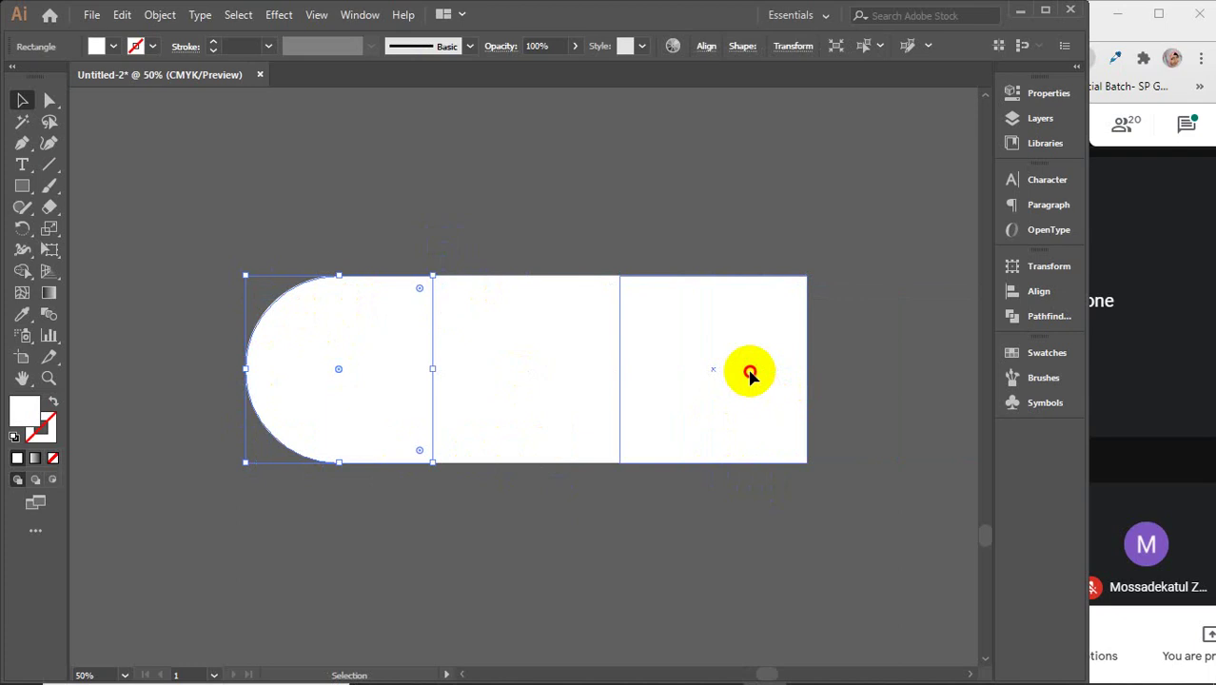
click(748, 370)
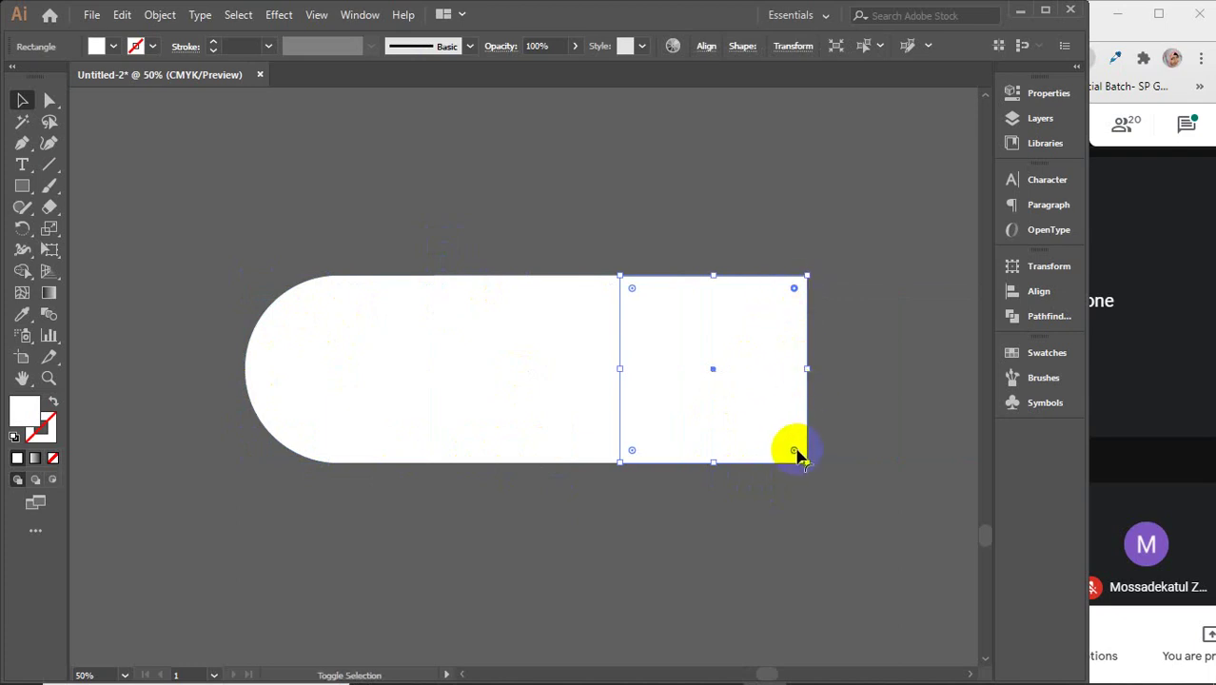
drag(795, 451, 619, 448)
click(452, 228)
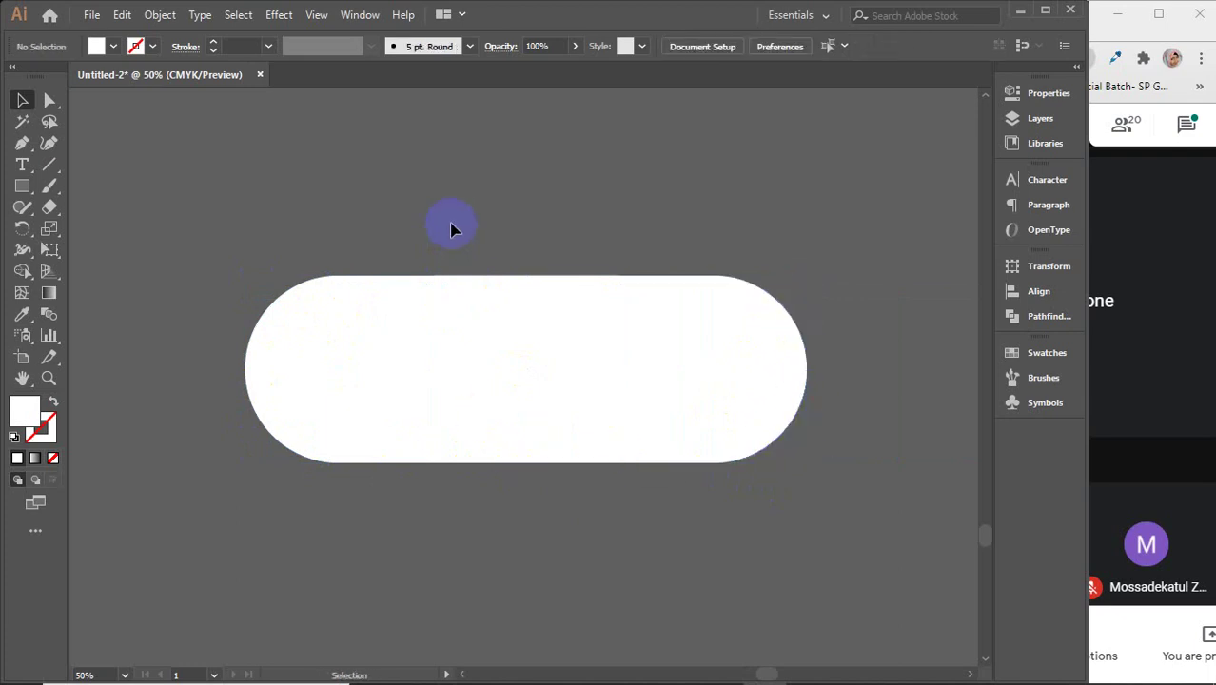
- Delete the two rounded end shapes, keeping only the middle square
click(381, 353)
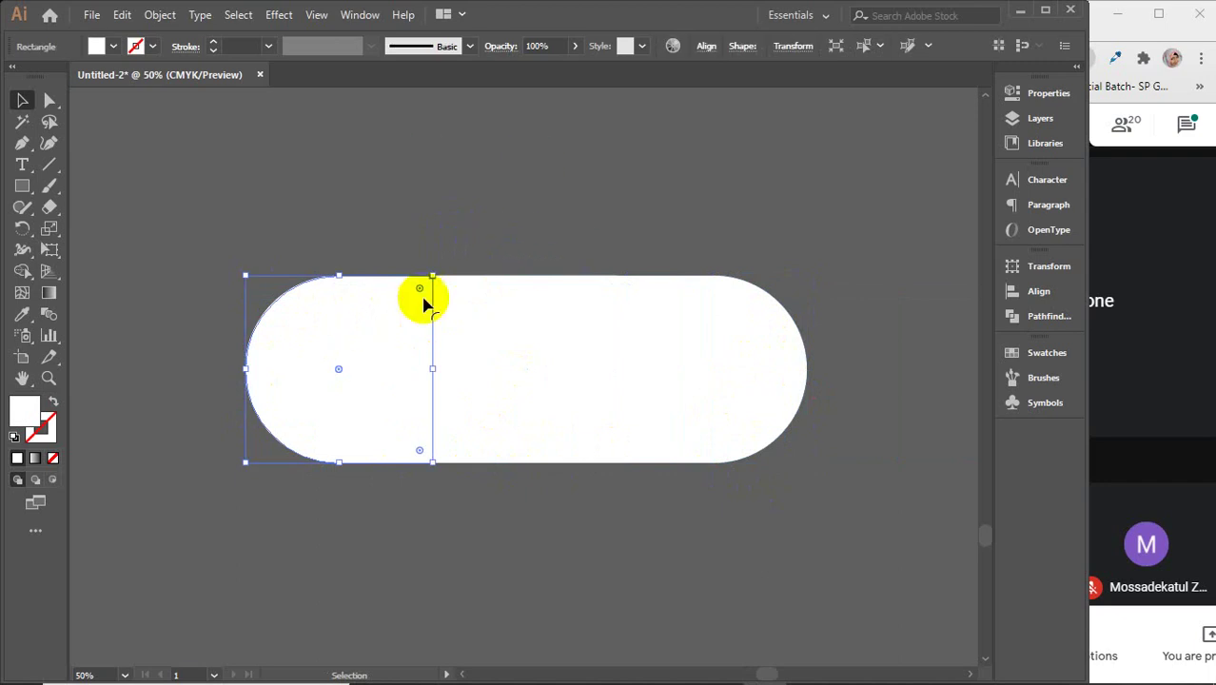
shift+click(728, 359)
key(Delete)
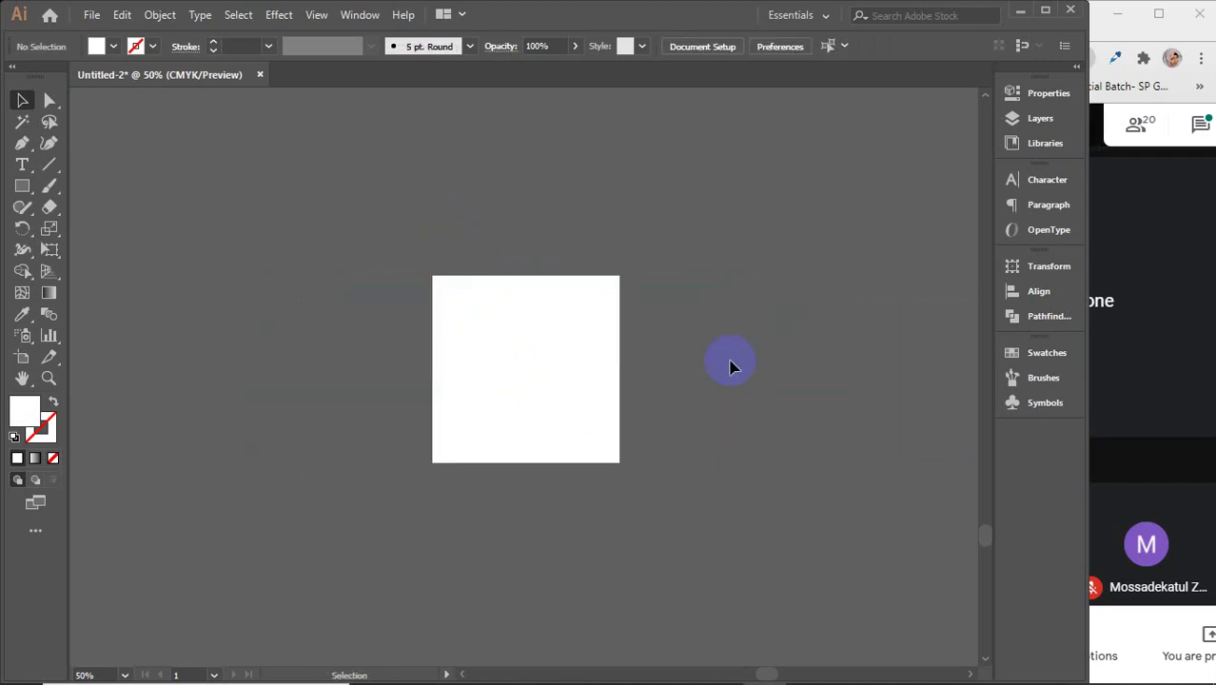
- Offset the white square's path outward by 0.125 in
click(582, 359)
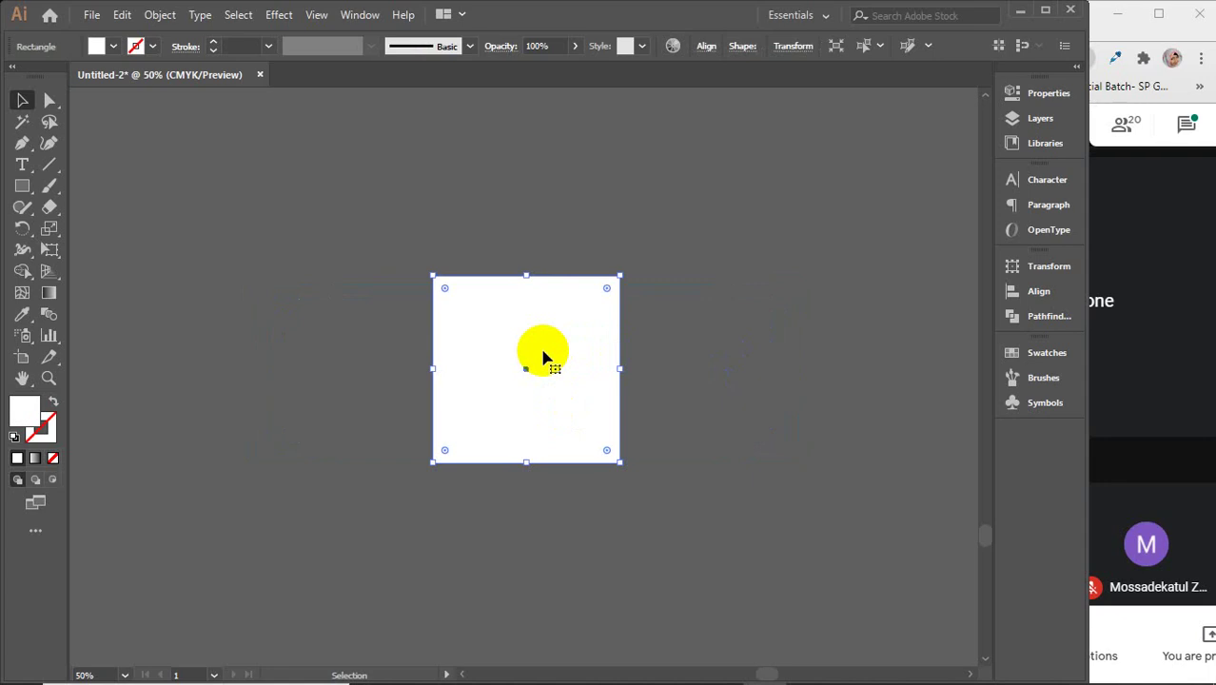
click(159, 16)
mouse_move(285, 435)
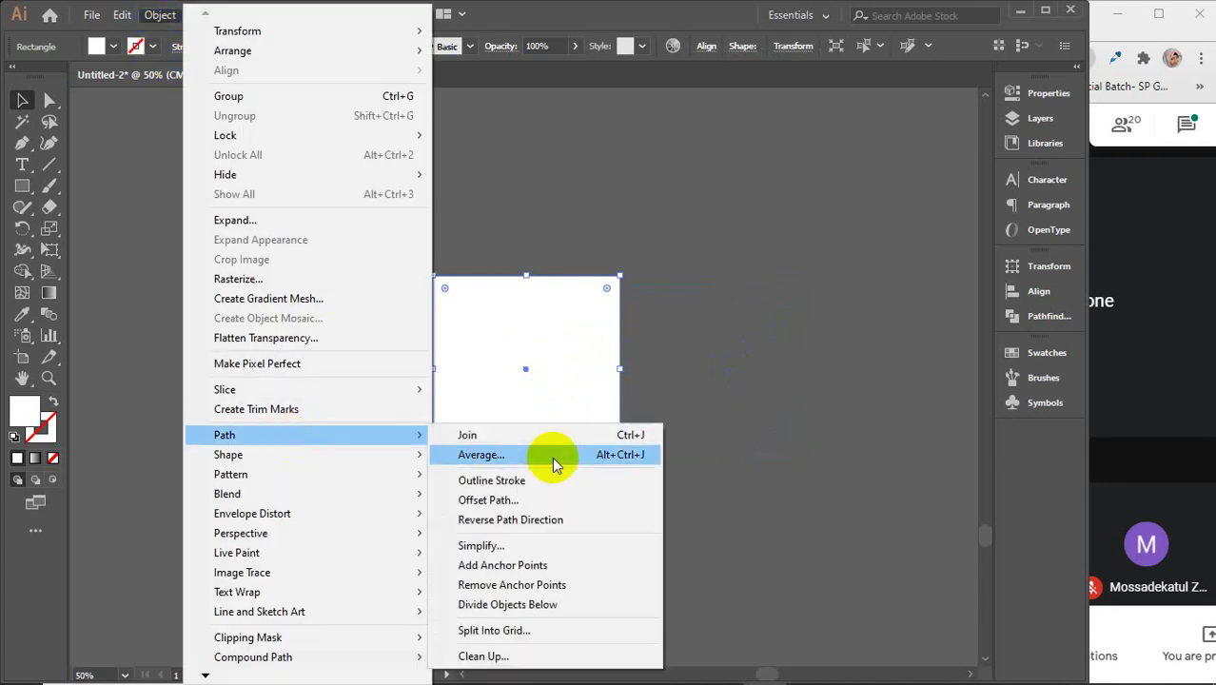
click(512, 504)
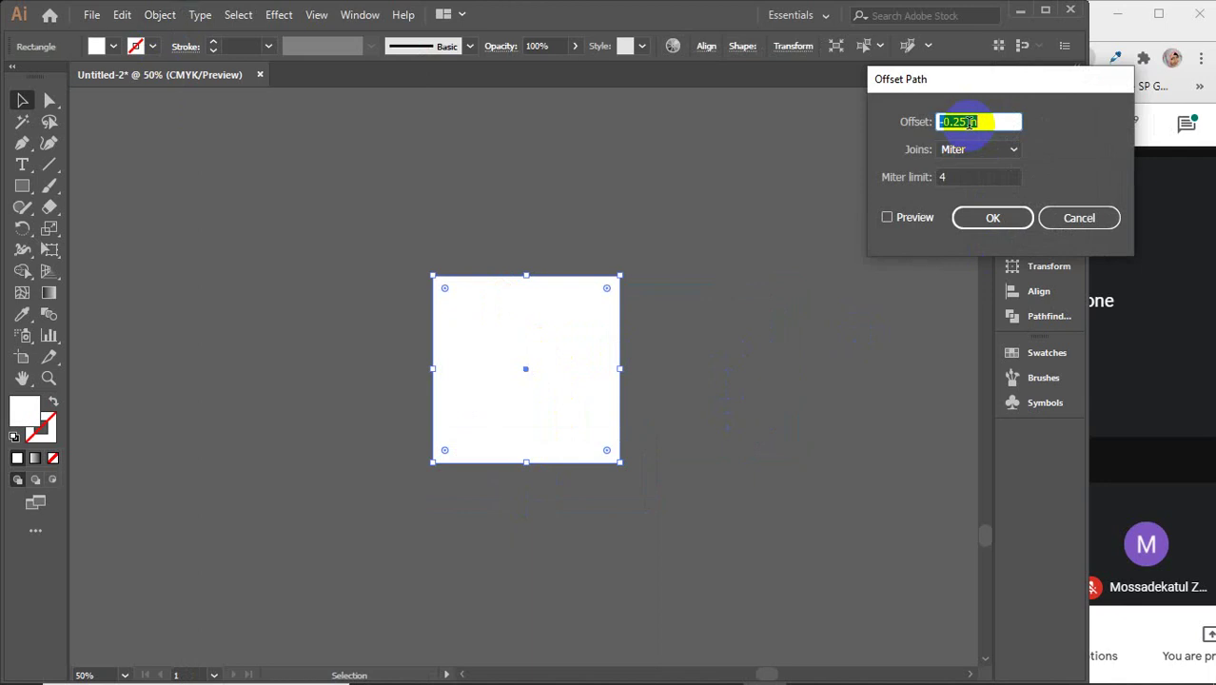
text(.125)
key(Return)
- Fill the larger offset square with yellow as a border around the white square
click(113, 46)
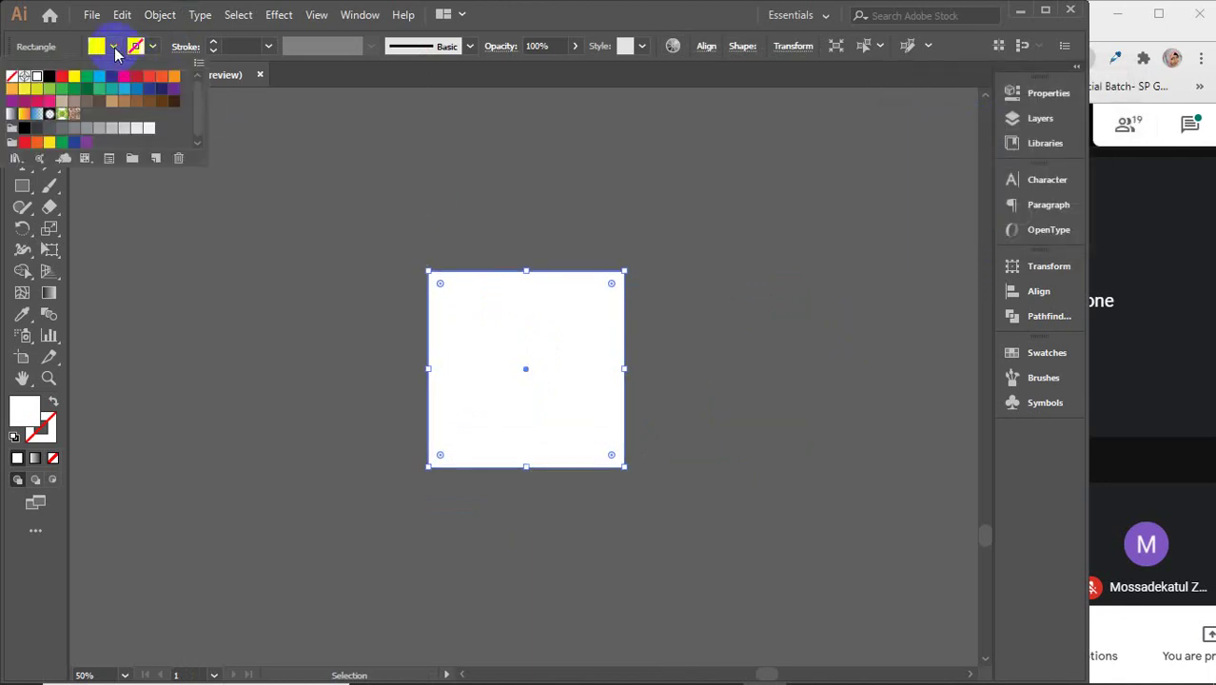
click(74, 76)
click(651, 306)
- Offset the white square's path inward by 0.25 in to form an inner safety outline
click(523, 340)
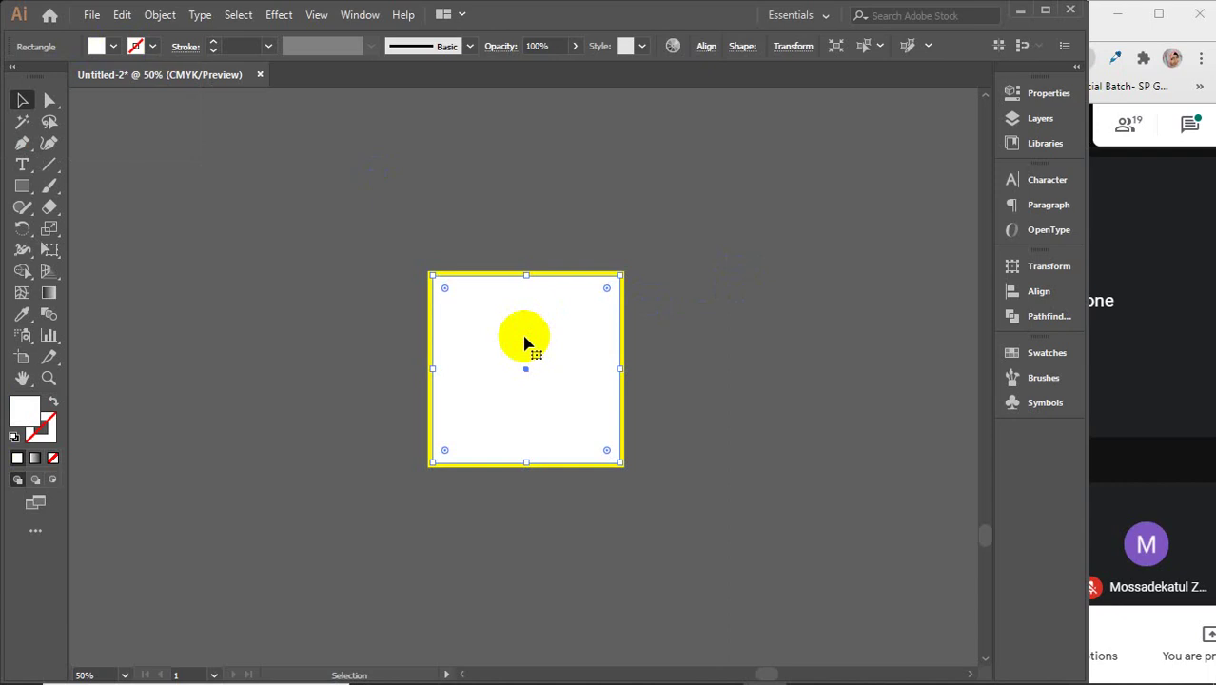
click(160, 15)
mouse_move(237, 441)
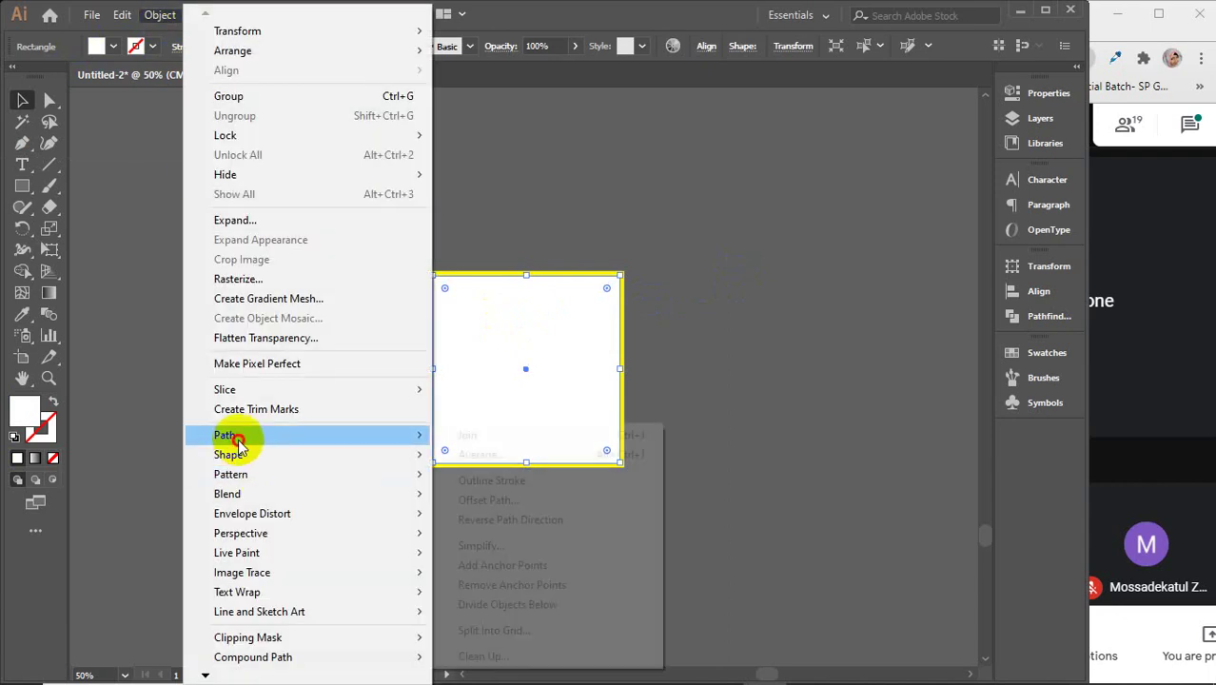
click(514, 499)
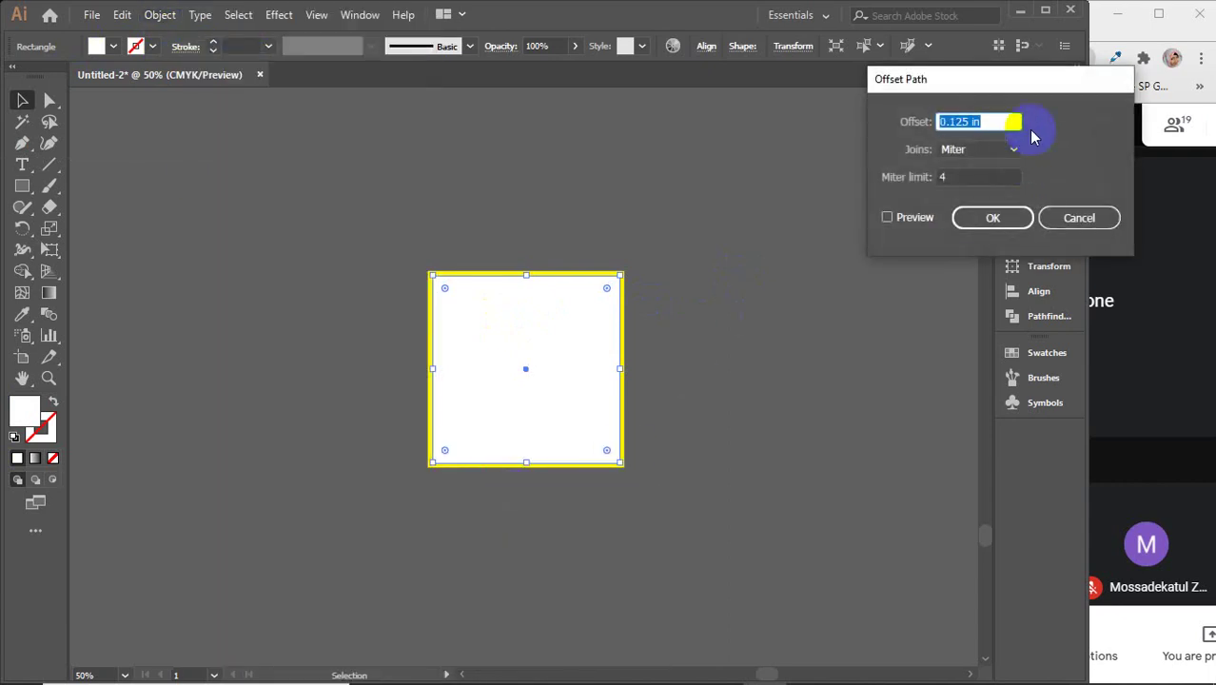
text(-.25)
click(886, 217)
click(887, 216)
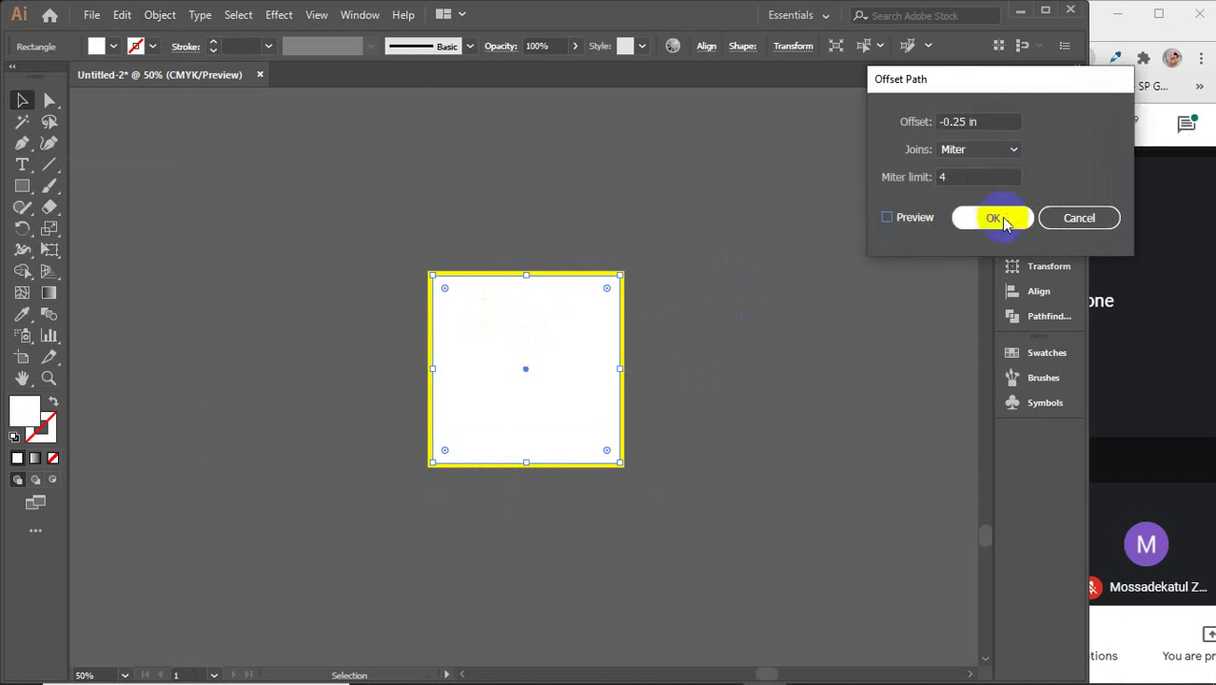
click(994, 218)
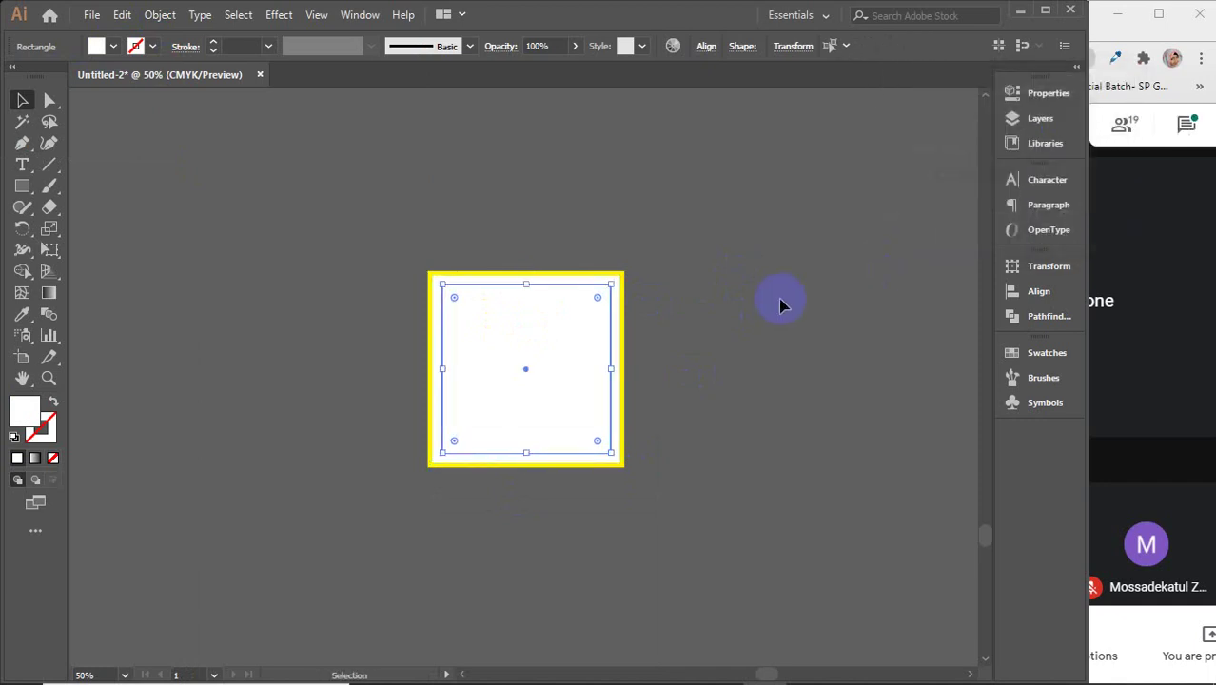
- Duplicate the bordered square with its safety outline to make a row of three adjoining squares
drag(406, 216, 618, 496)
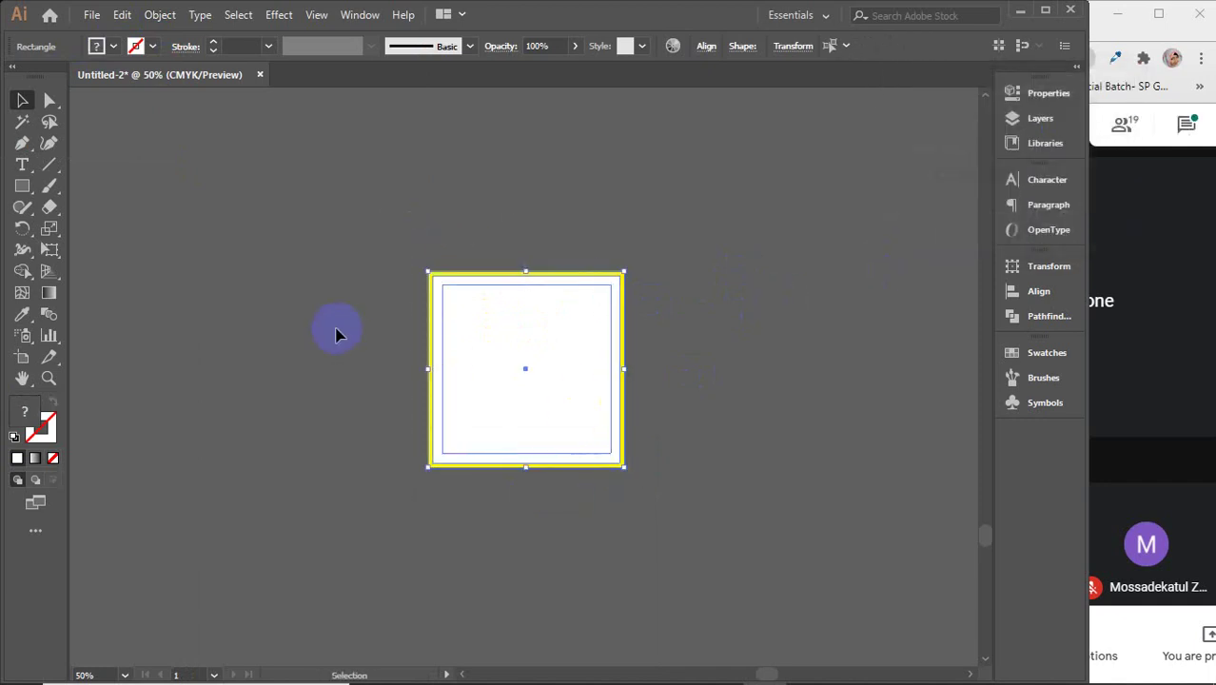
drag(602, 394, 530, 405)
key(ctrl+d)
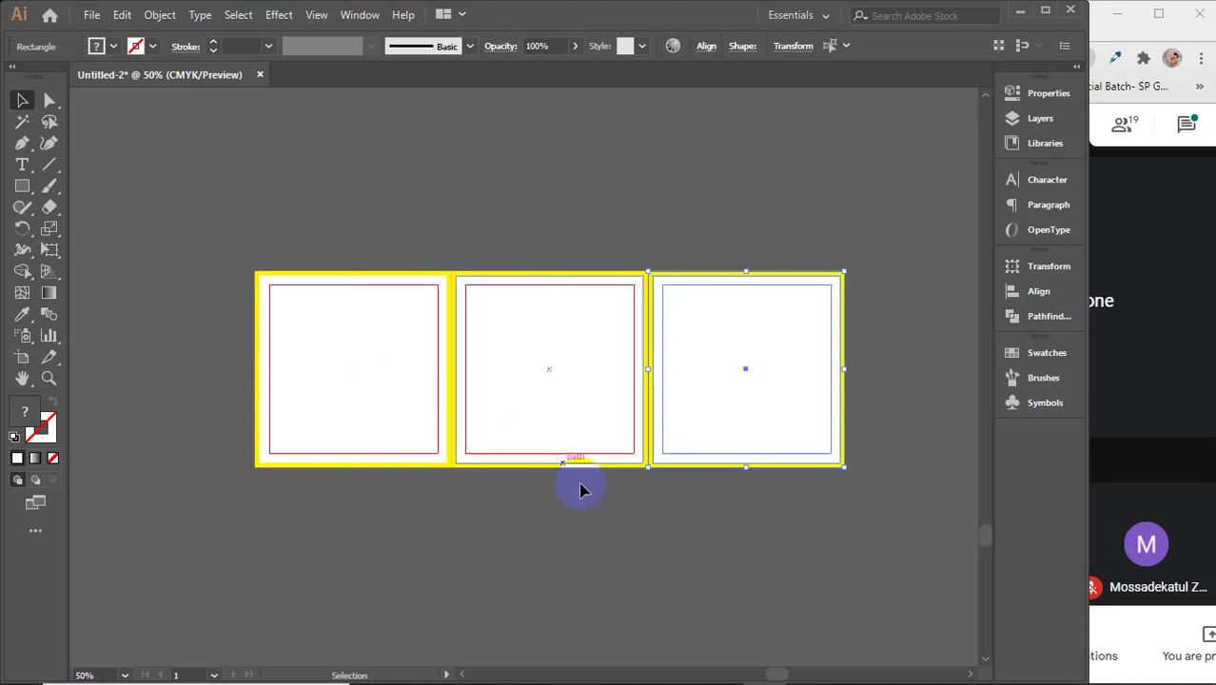
click(590, 521)
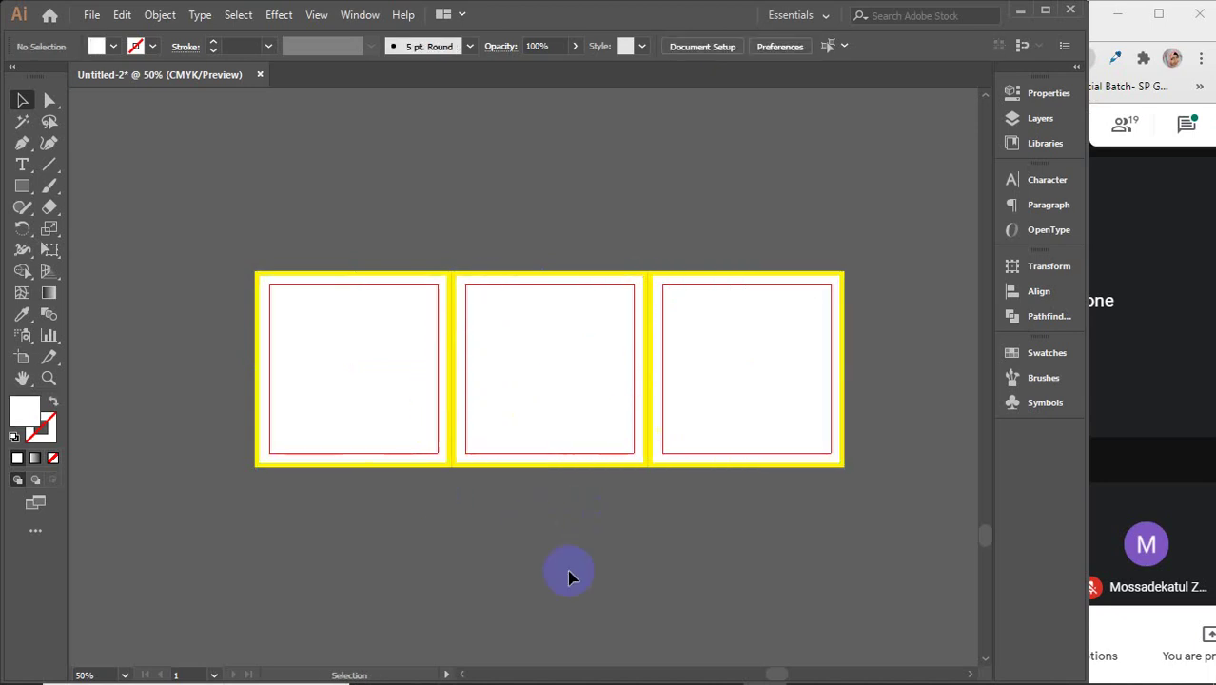
- Delete all three bordered squares together with their inner outlines
click(453, 309)
click(522, 554)
drag(823, 557, 309, 219)
key(Delete)
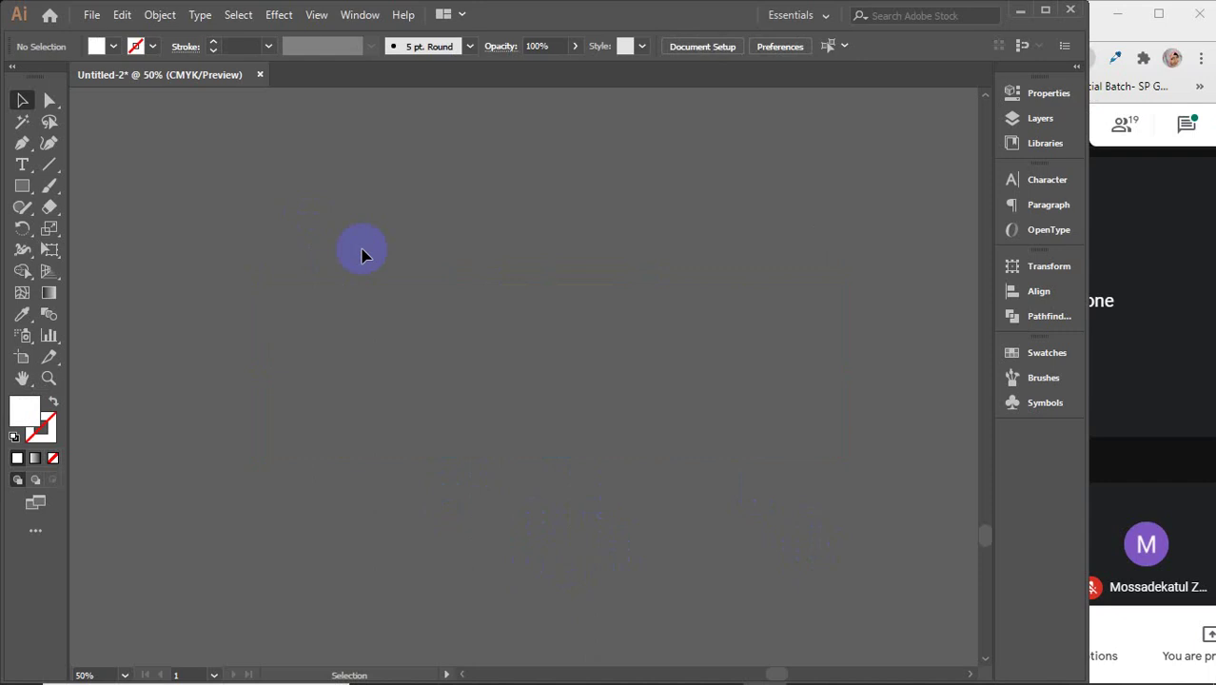
- Draw a 15 × 5 in white rectangle and move it to the middle of the view
drag(20, 193, 102, 194)
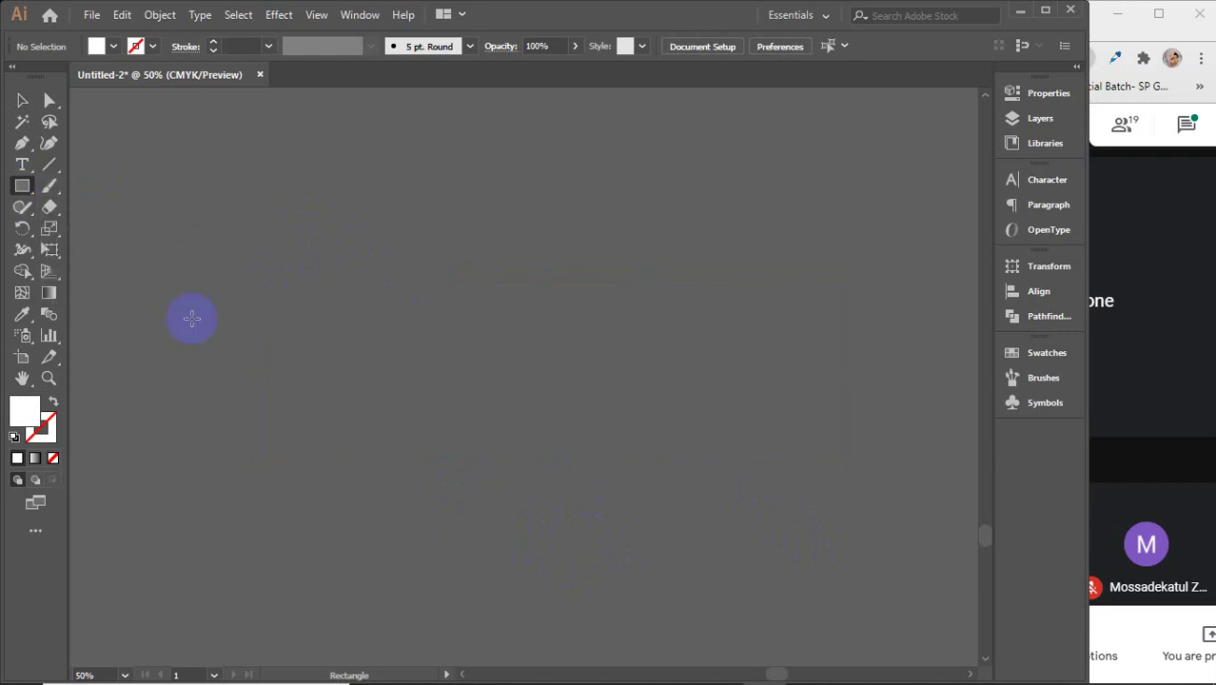
click(416, 349)
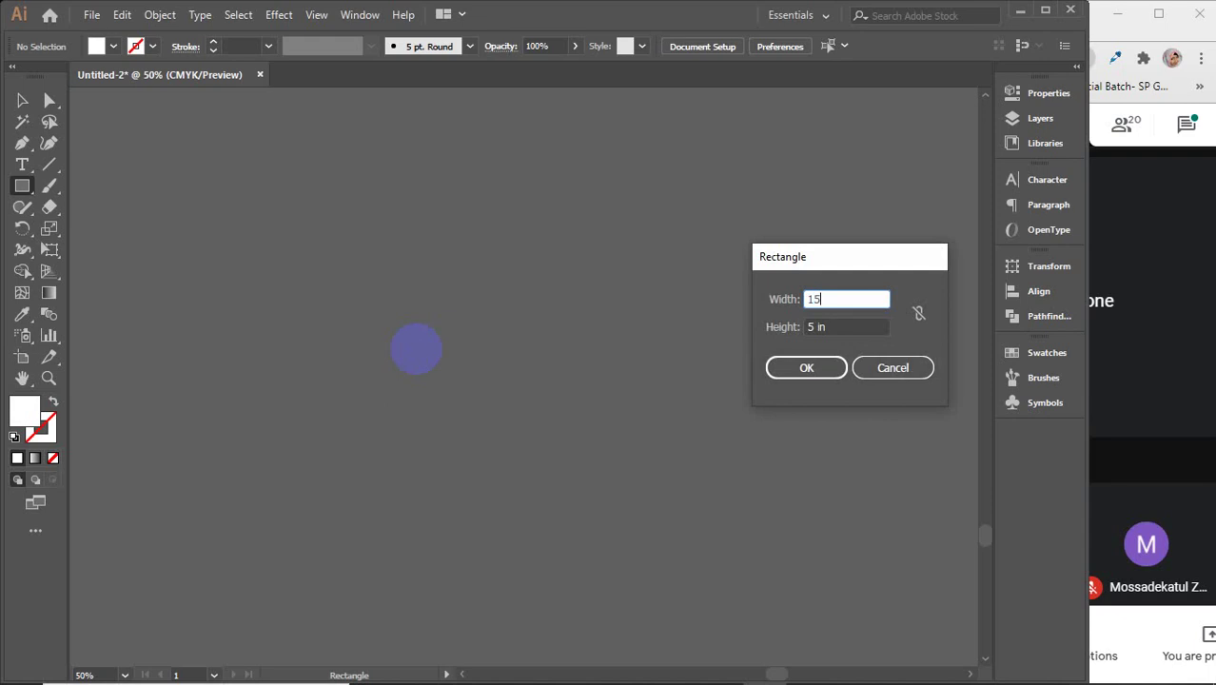
text(15)
click(804, 369)
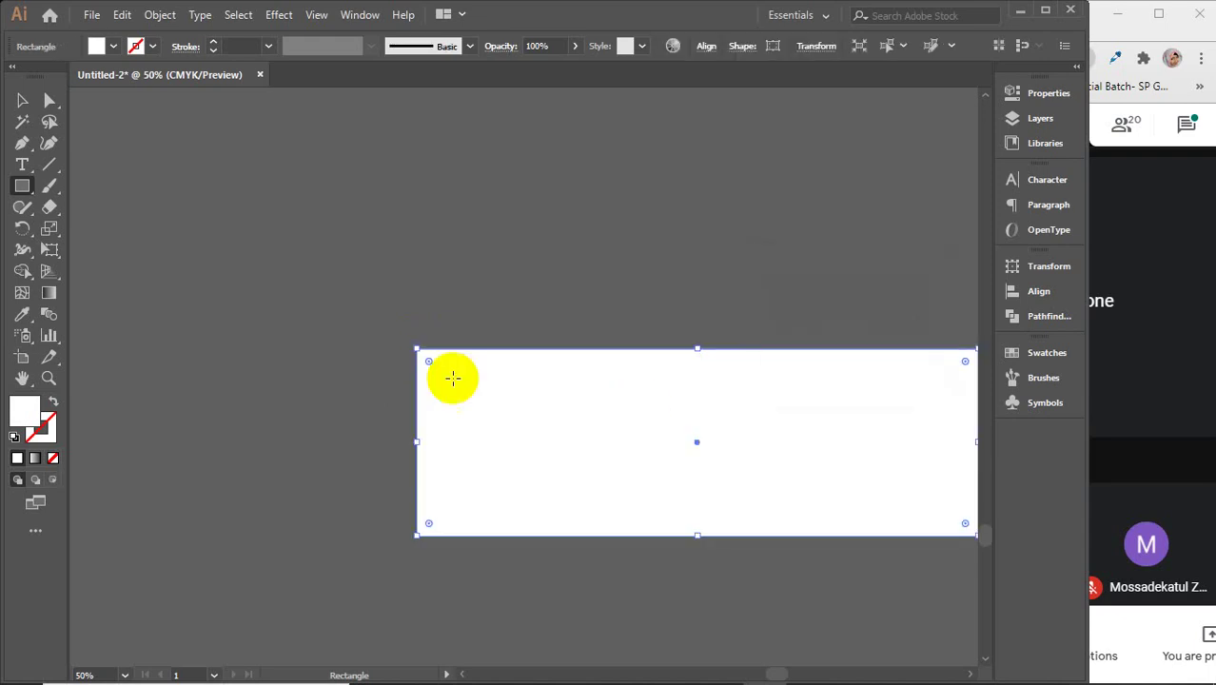
key(v)
drag(691, 435, 505, 325)
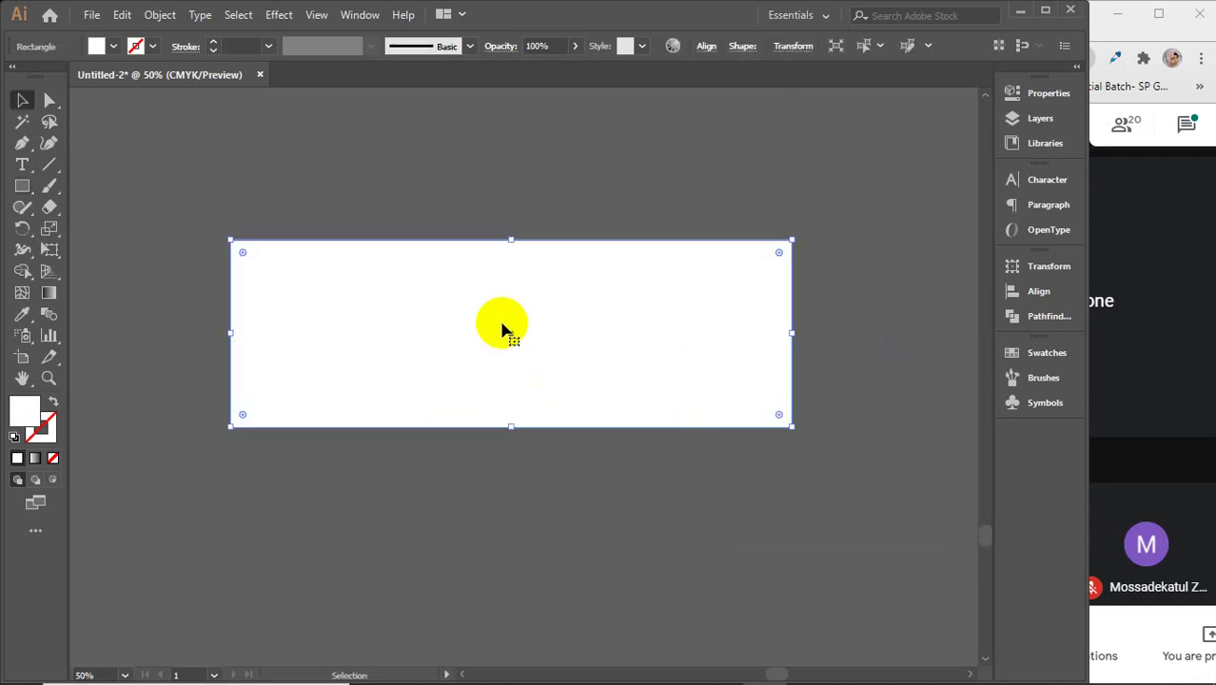
- Split the rectangle into a grid of one row and three columns
click(160, 15)
mouse_move(245, 435)
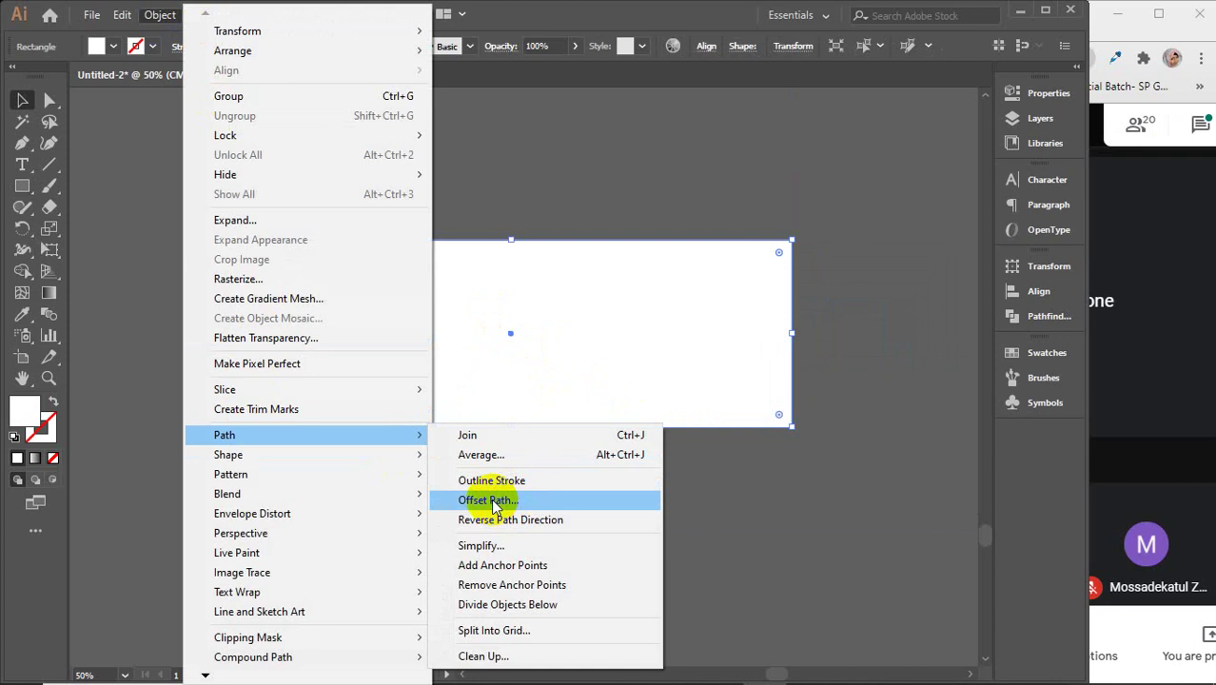
click(507, 630)
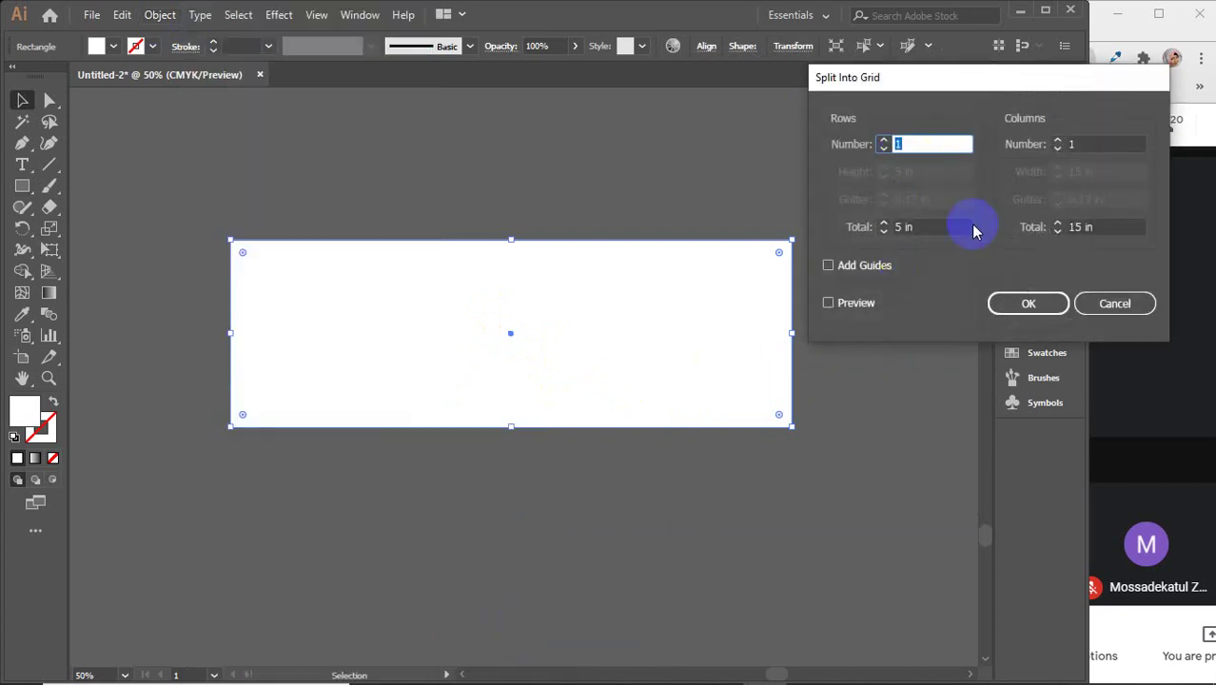
click(1084, 143)
text(3)
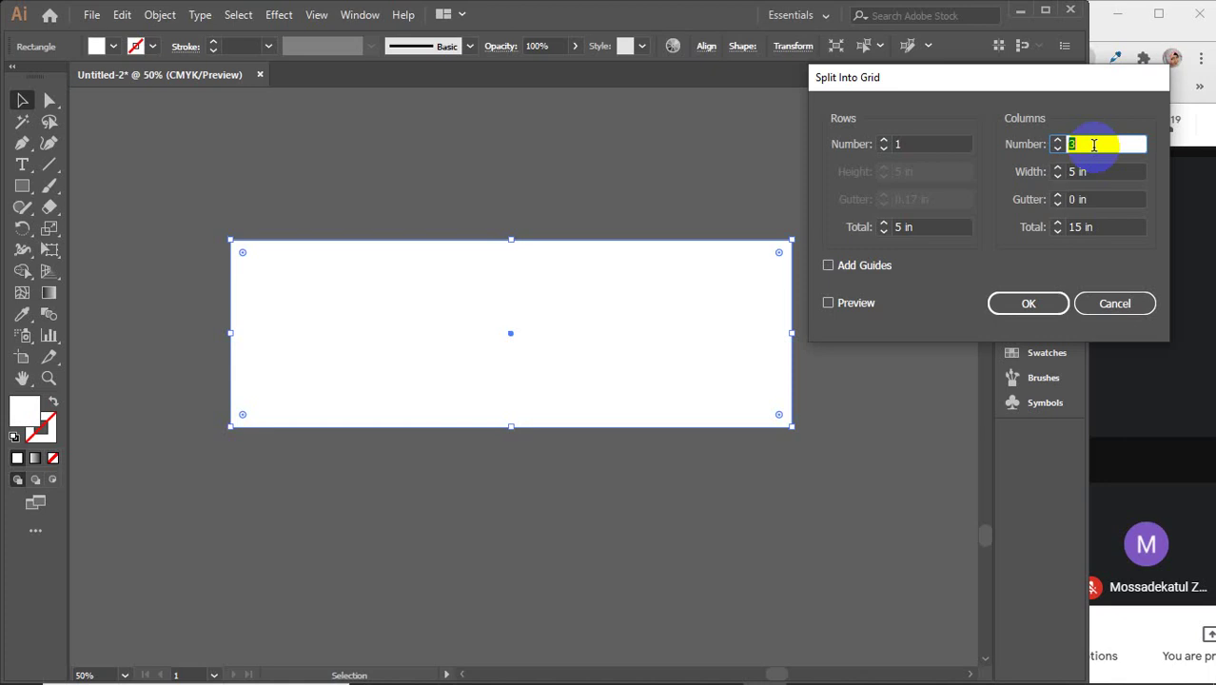
click(1020, 302)
click(467, 249)
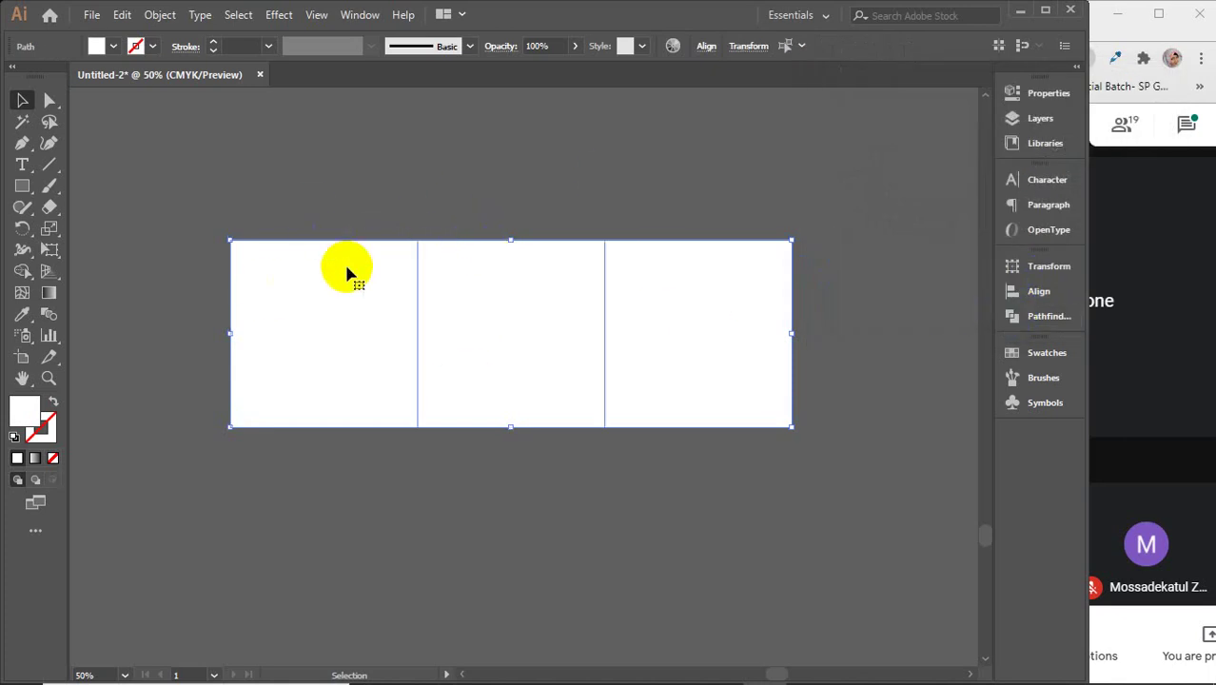
click(342, 197)
- Fully round the two outer corners of the left square into a semicircular end
click(324, 245)
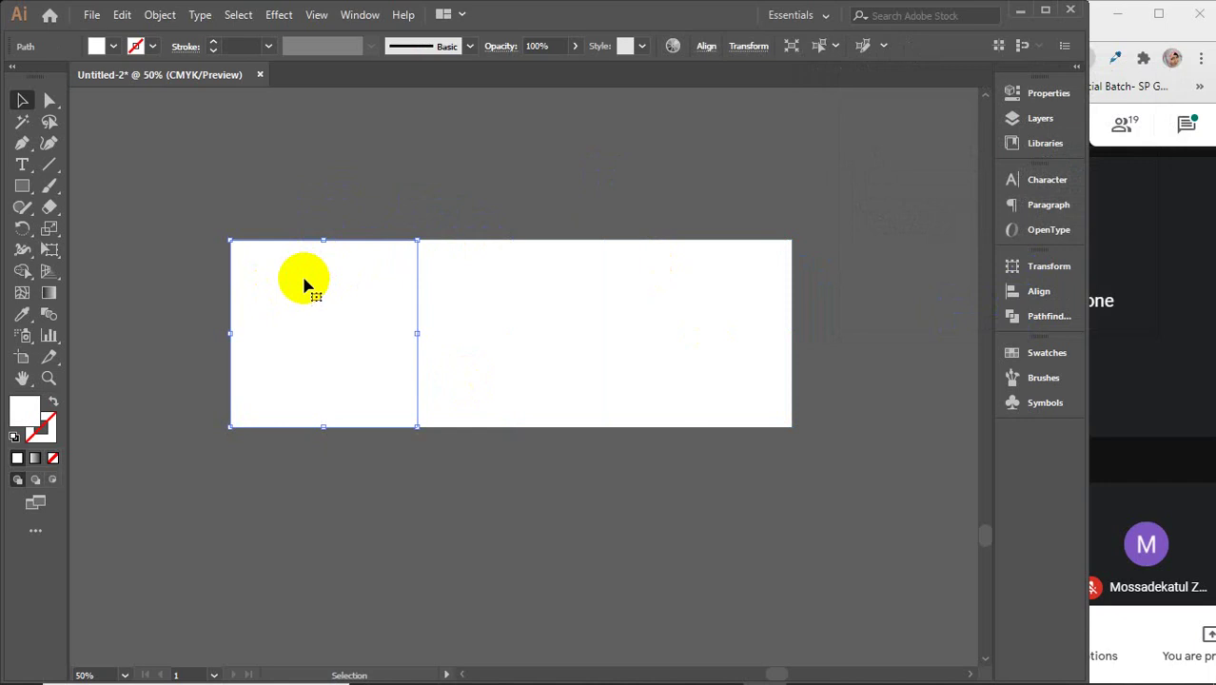
key(a)
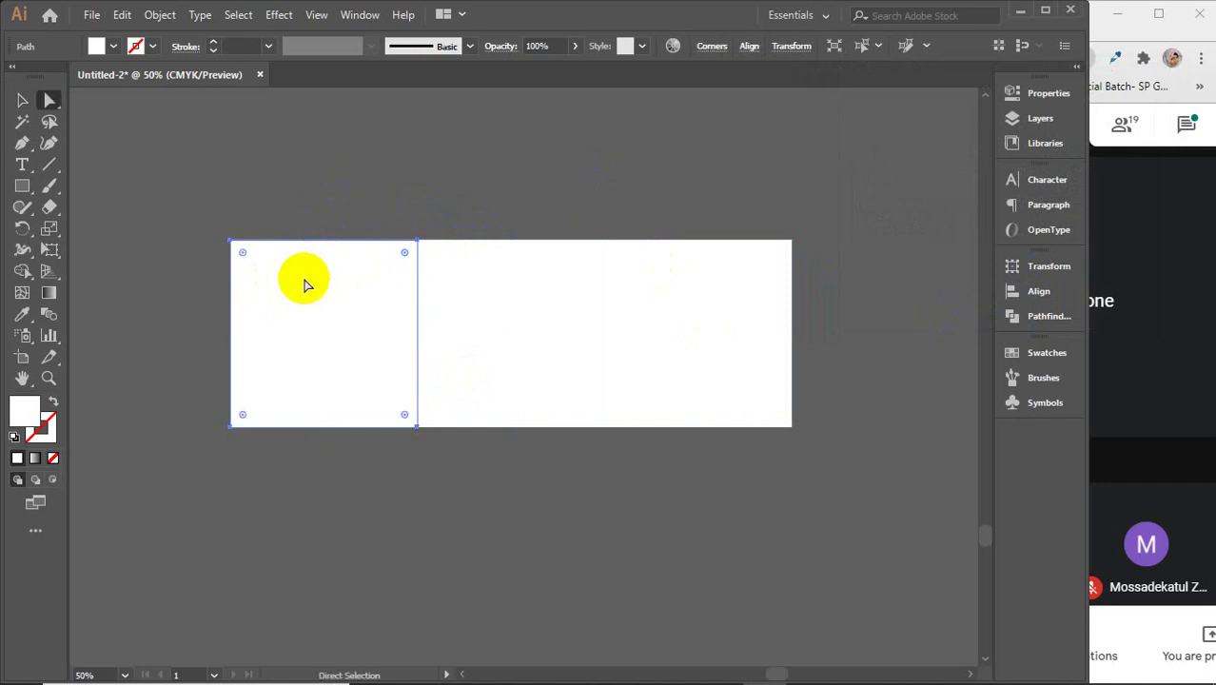
click(232, 242)
click(243, 418)
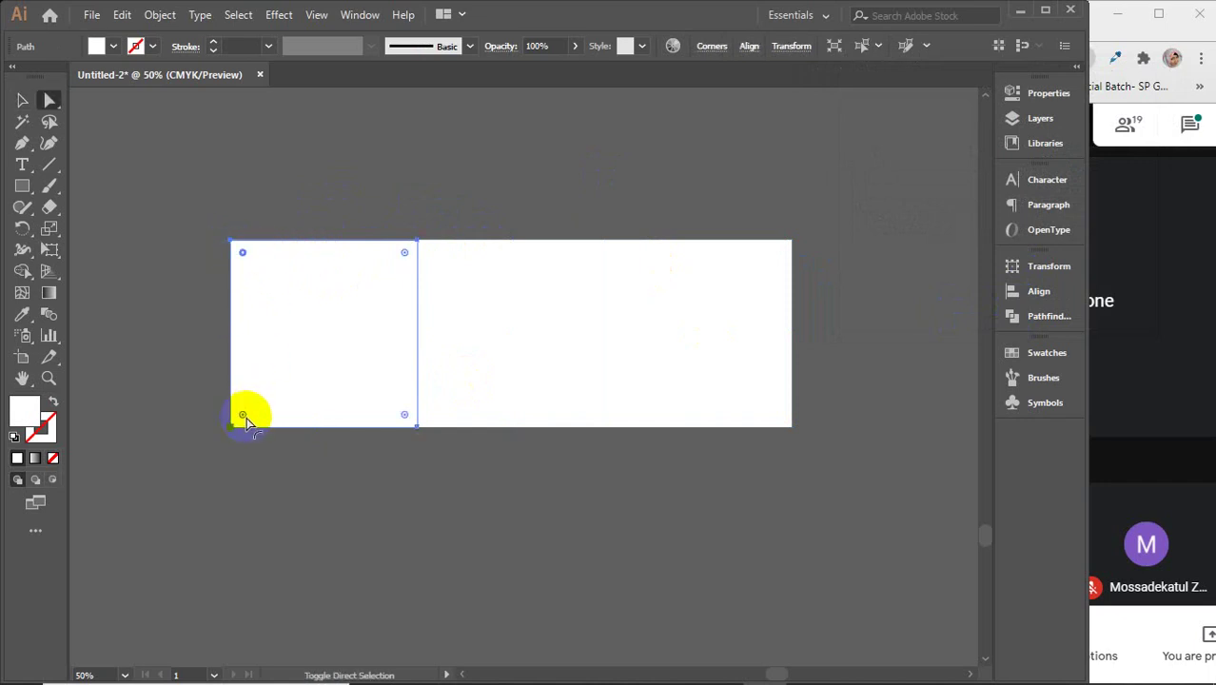
drag(244, 419, 498, 398)
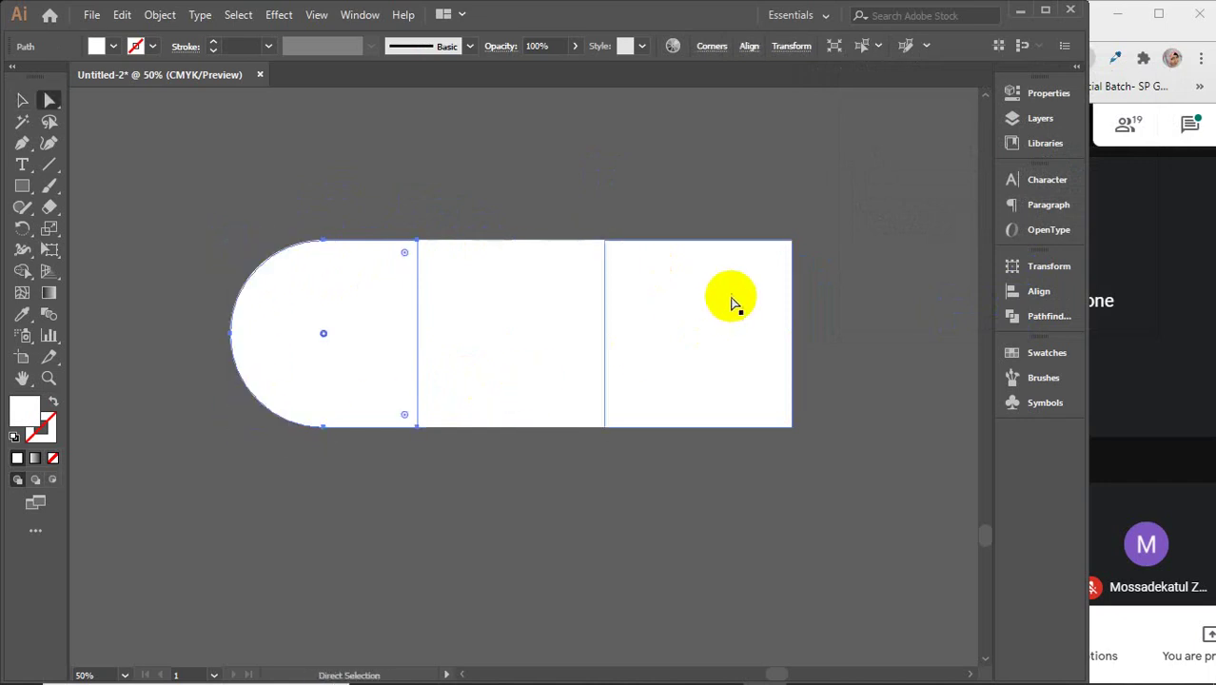
- Round the two outer corners of the right square to a 2.5 in radius
click(732, 303)
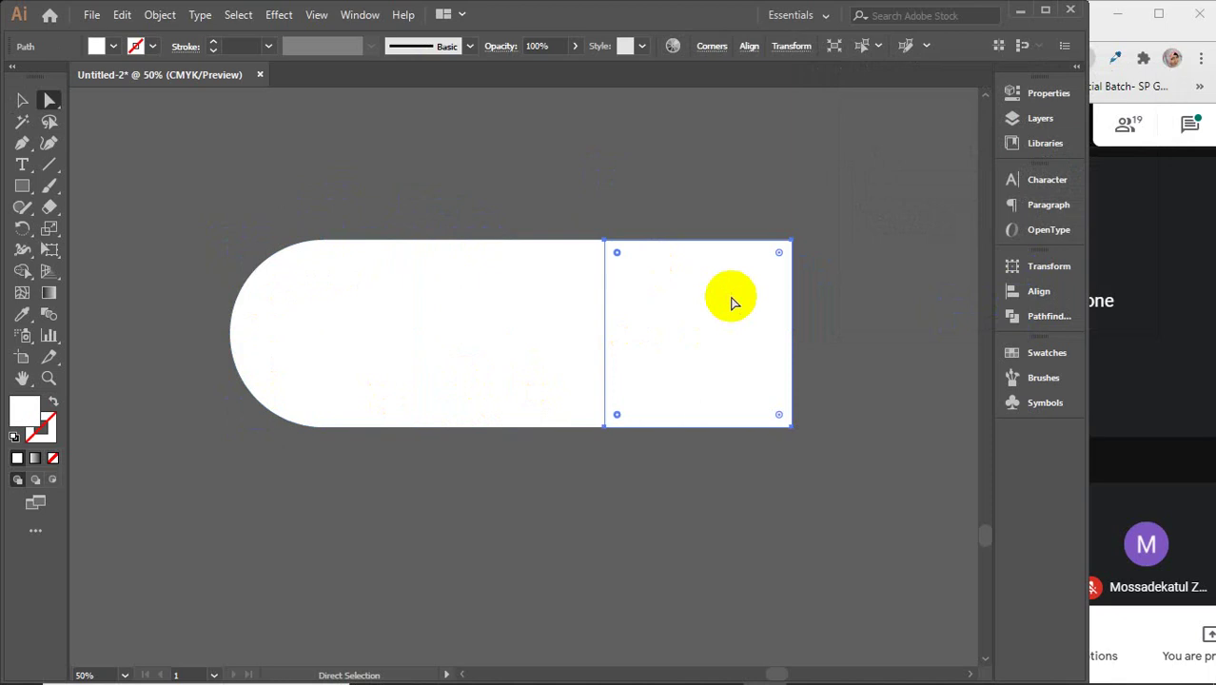
click(781, 416)
drag(782, 416, 515, 413)
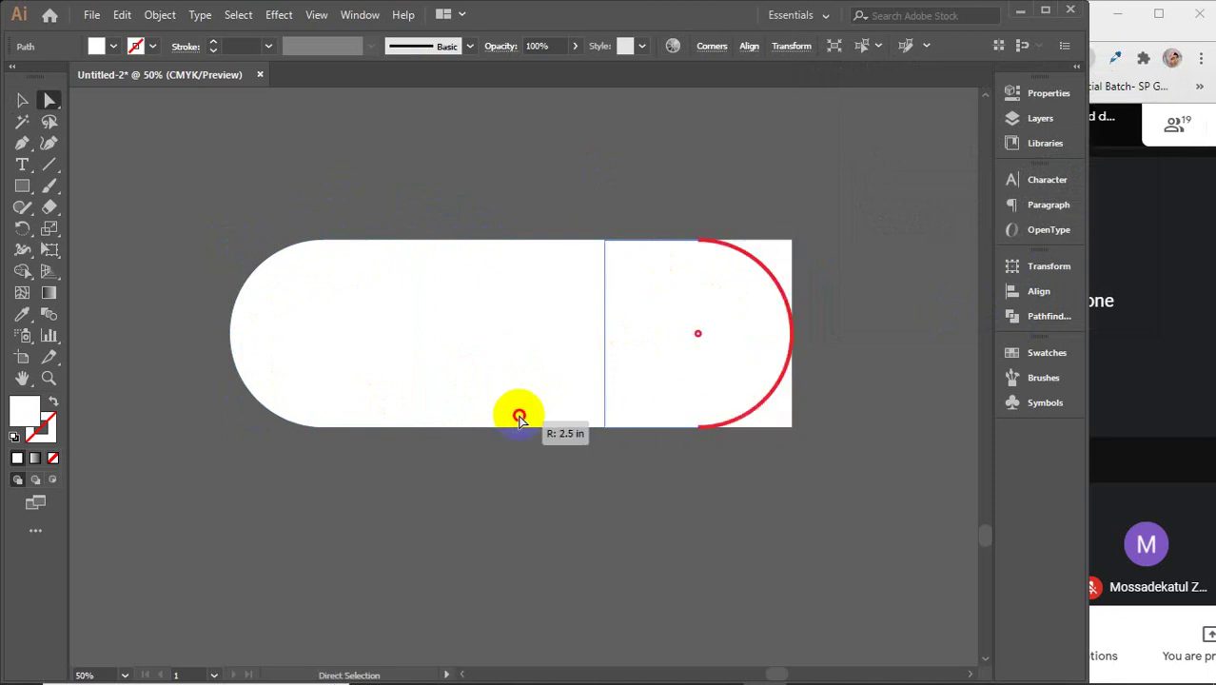
click(356, 174)
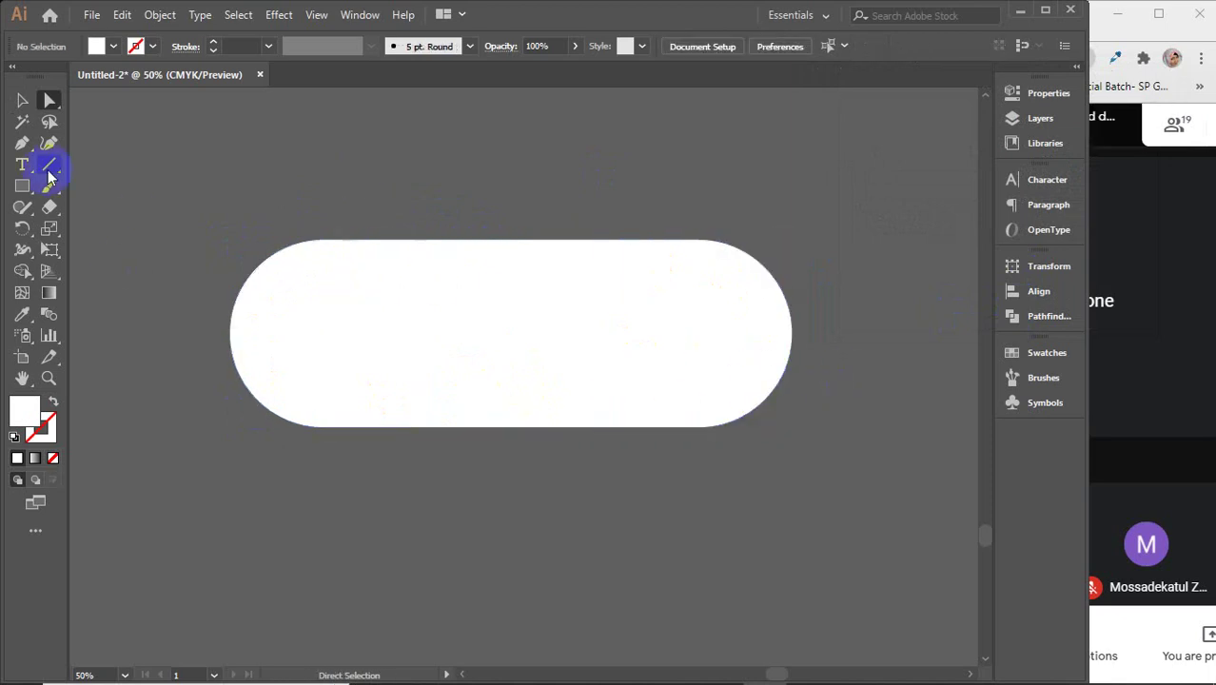
- Offset all three shapes inward by 0.25 in and turn the new inner shapes into red guide outlines
click(21, 101)
drag(295, 192, 695, 350)
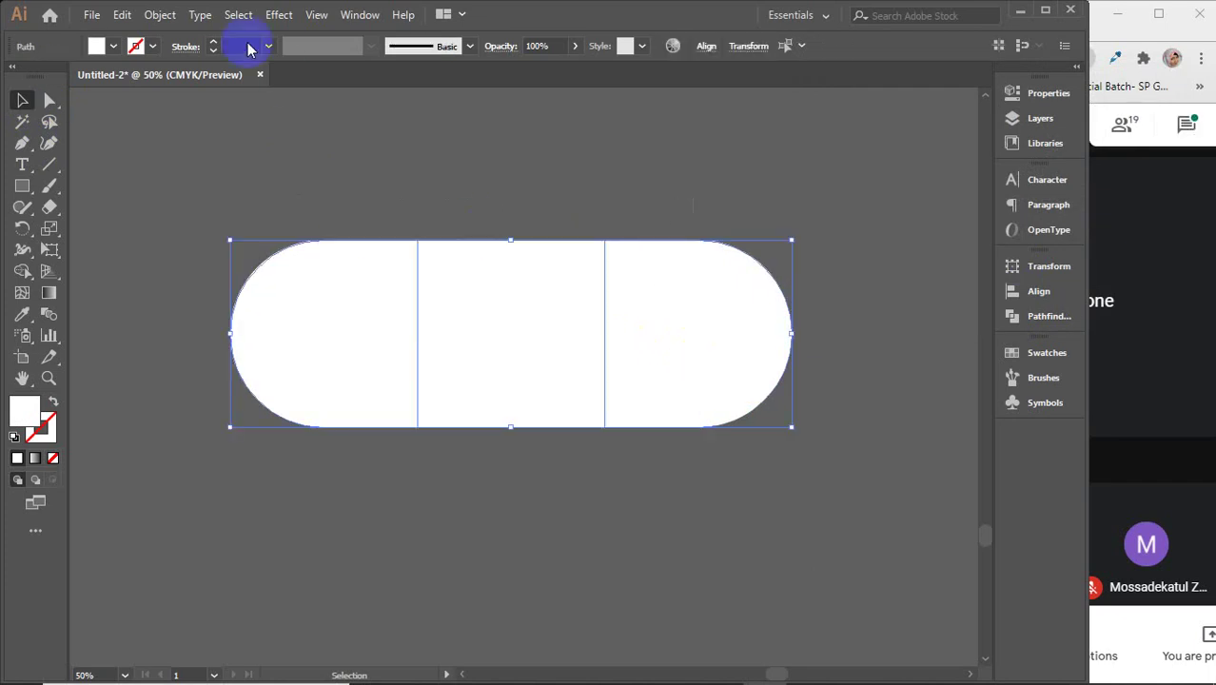
click(164, 16)
mouse_move(293, 434)
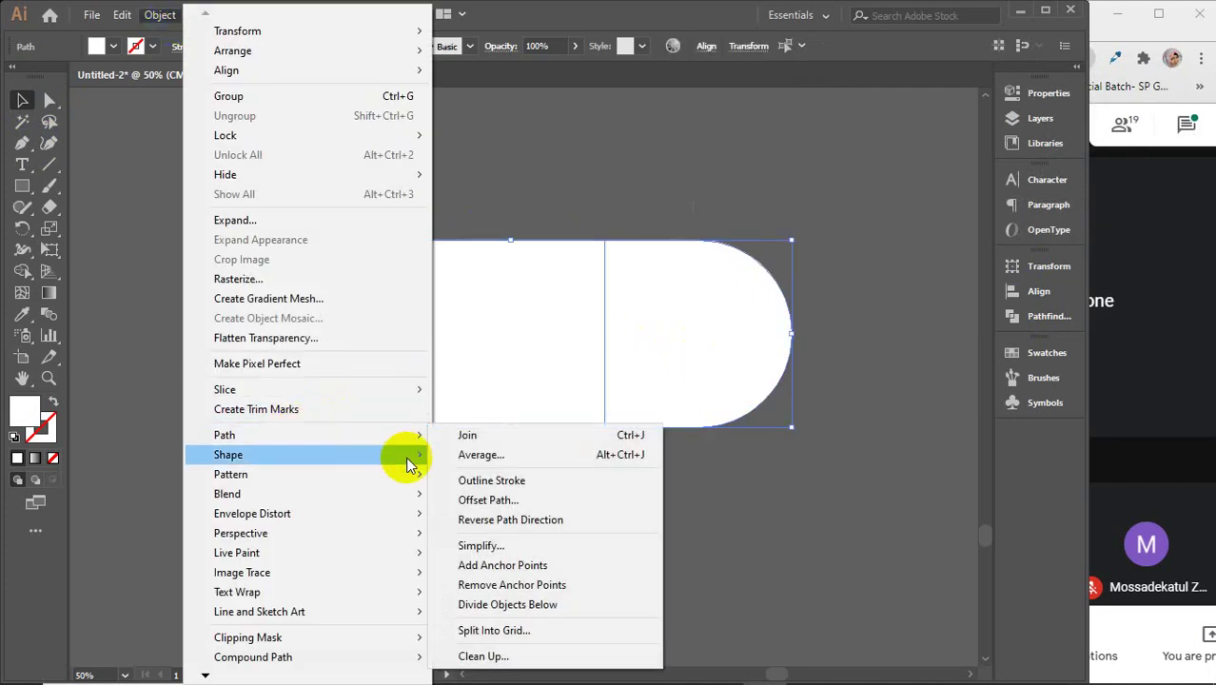
click(483, 496)
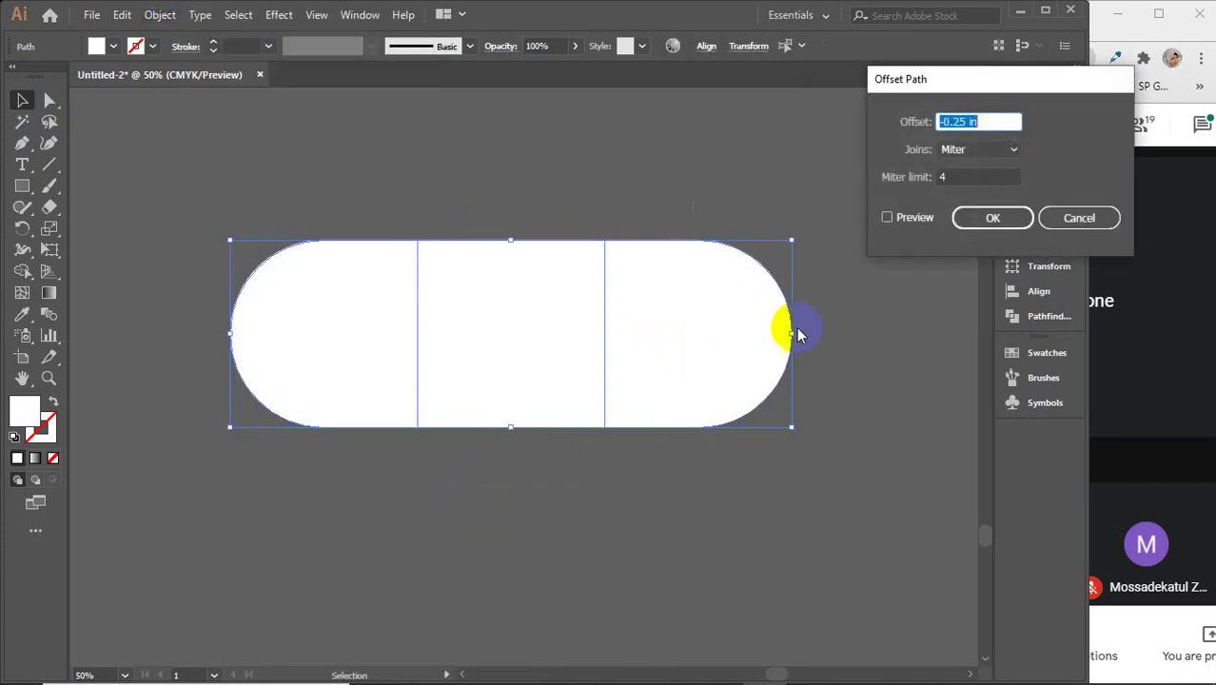
click(898, 217)
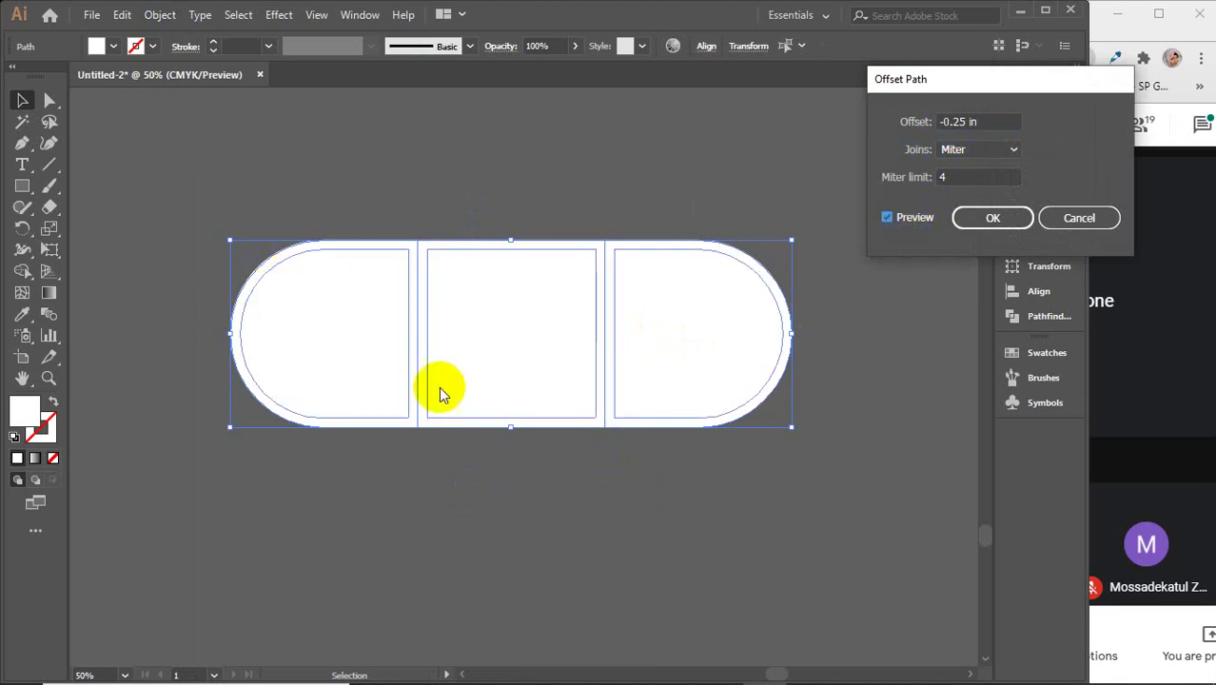
click(970, 218)
key(a)
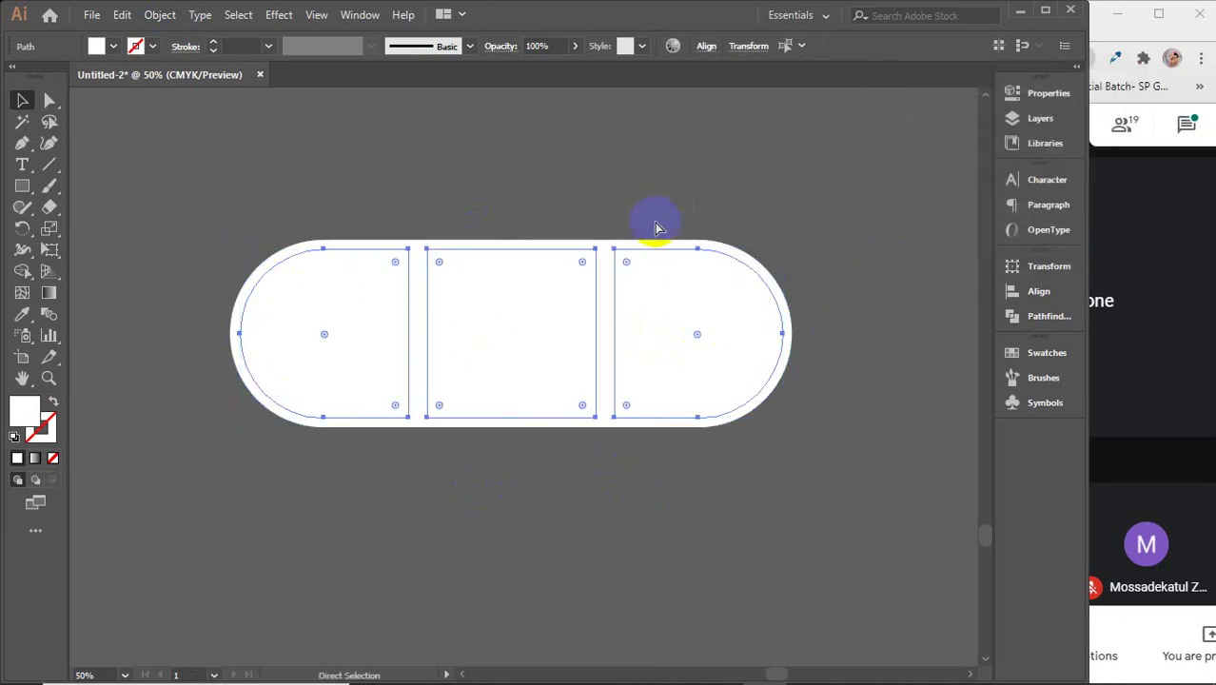
key(v)
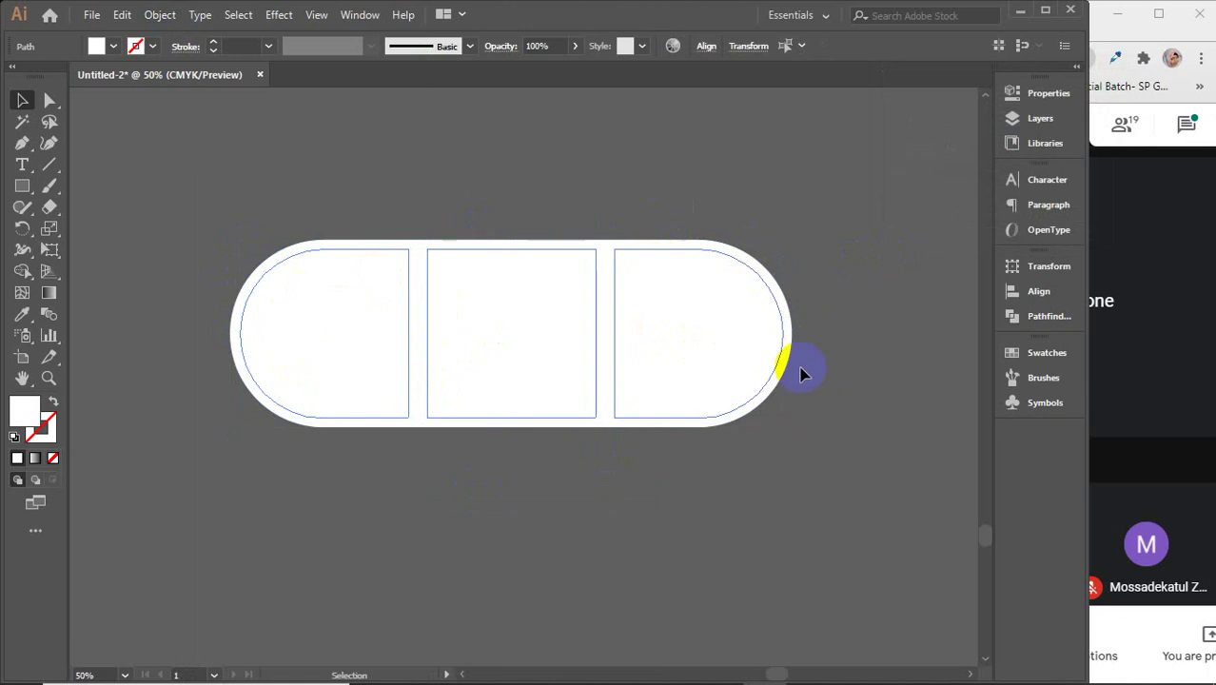
click(506, 441)
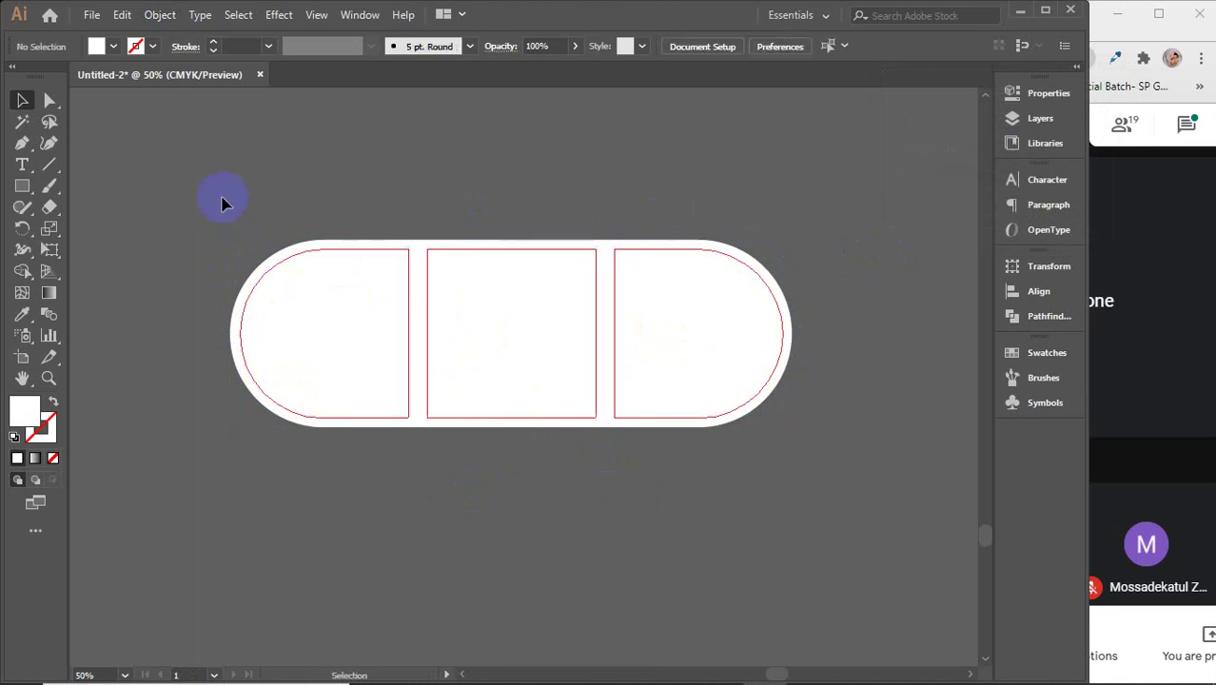
- Delete the three white shapes around the red inner outlines, and undo the deletion
drag(224, 201, 803, 407)
key(a)
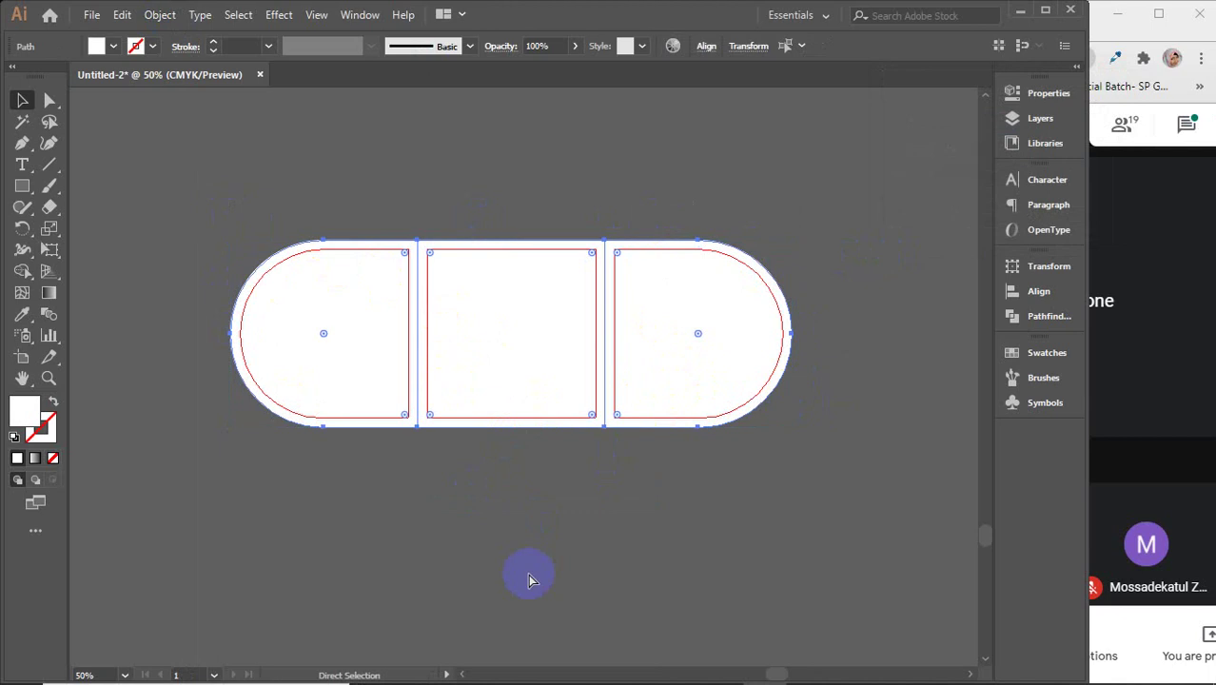
key(Delete)
key(v)
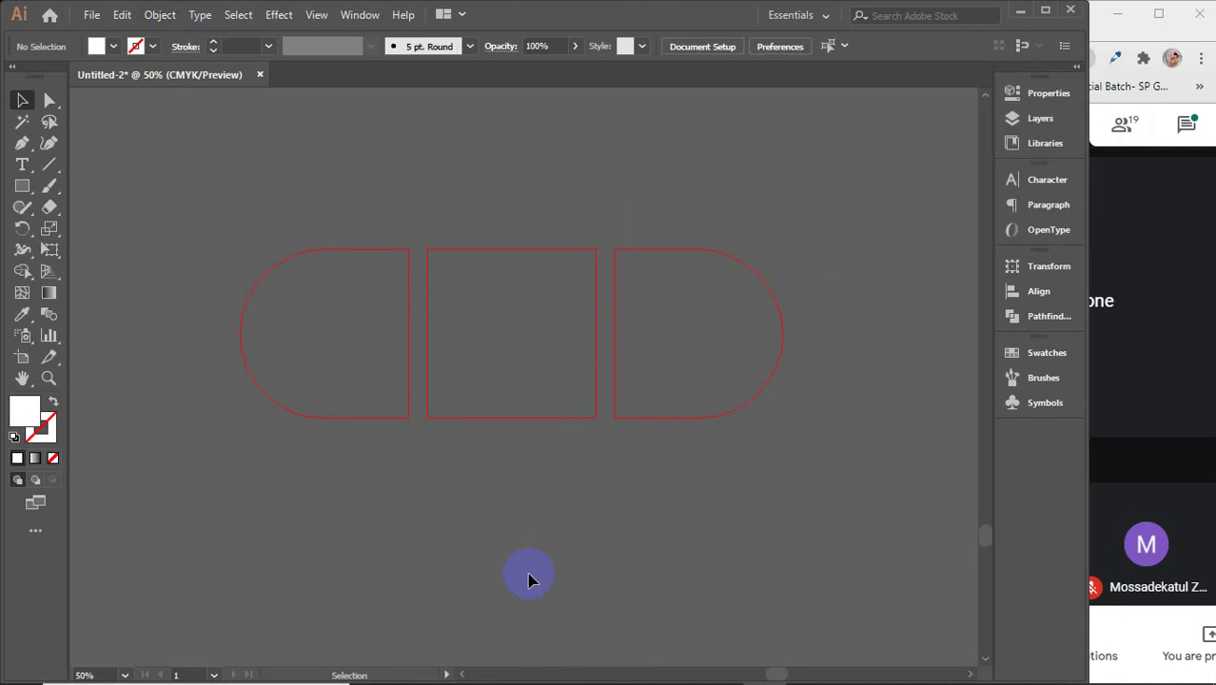
key(ctrl+z)
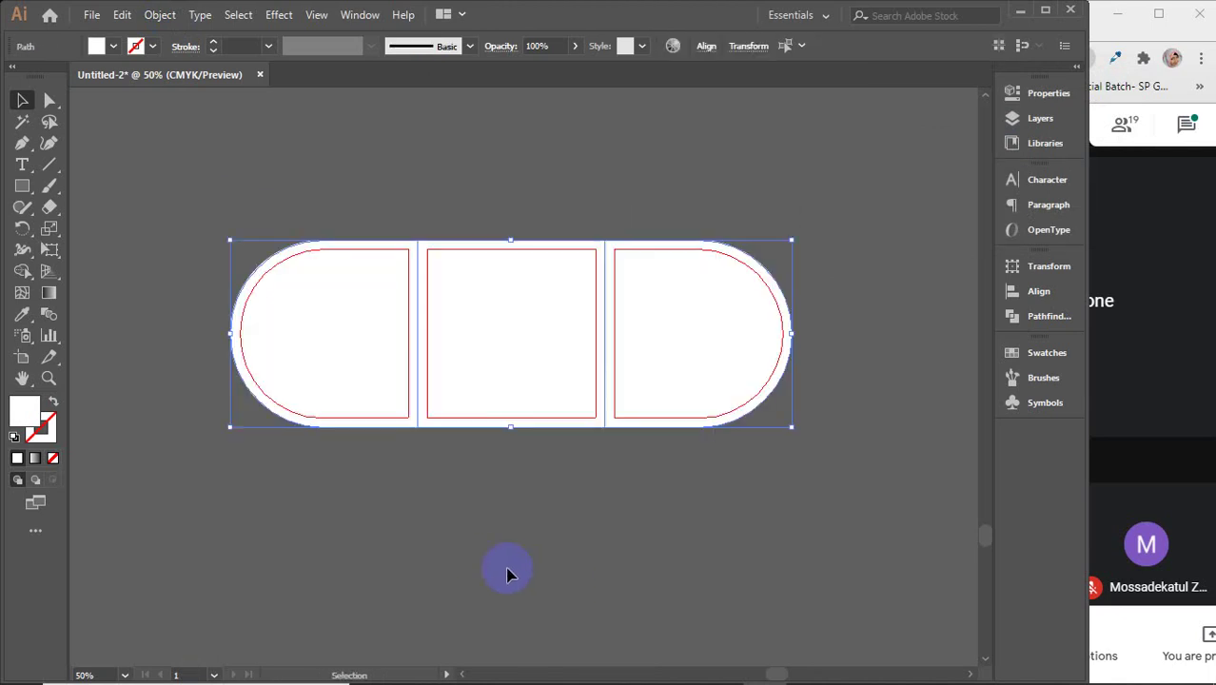
- Merge the three white shapes into one rounded shape with the Shape Builder tool
click(23, 271)
drag(328, 311, 645, 315)
key(v)
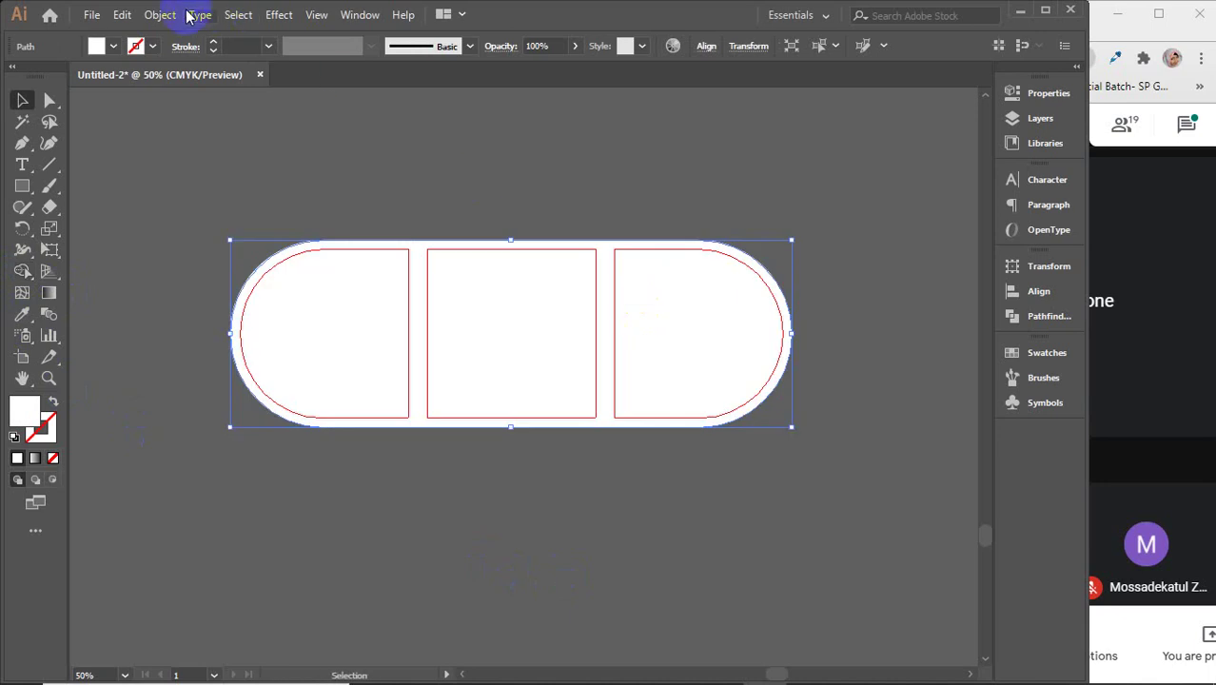
- Offset the merged rounded shape outward by 0.125 in and fill the new outer shape with magenta
click(158, 14)
mouse_move(228, 435)
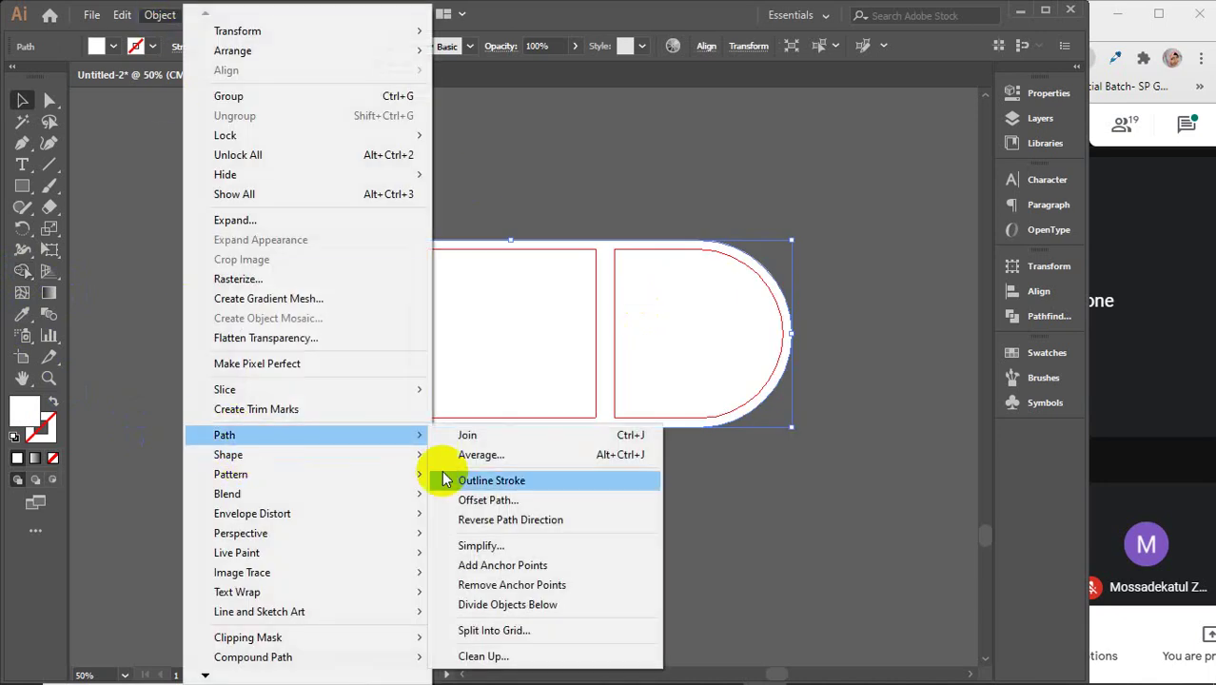
click(489, 502)
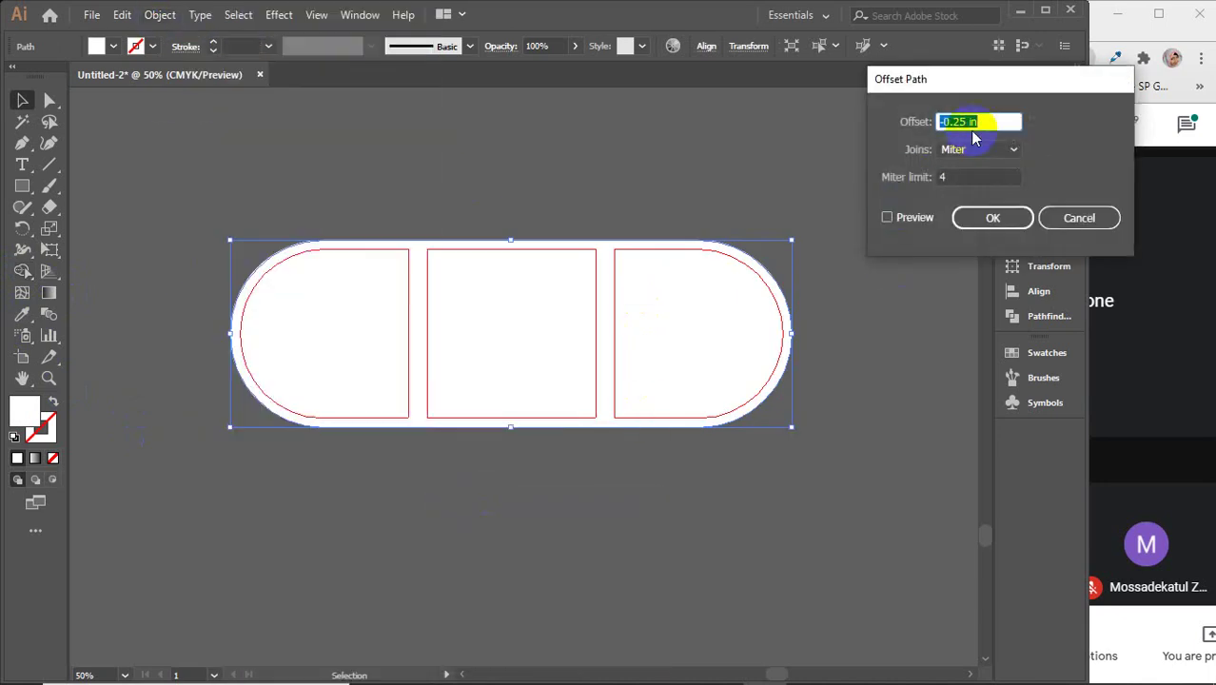
text(.125)
key(Return)
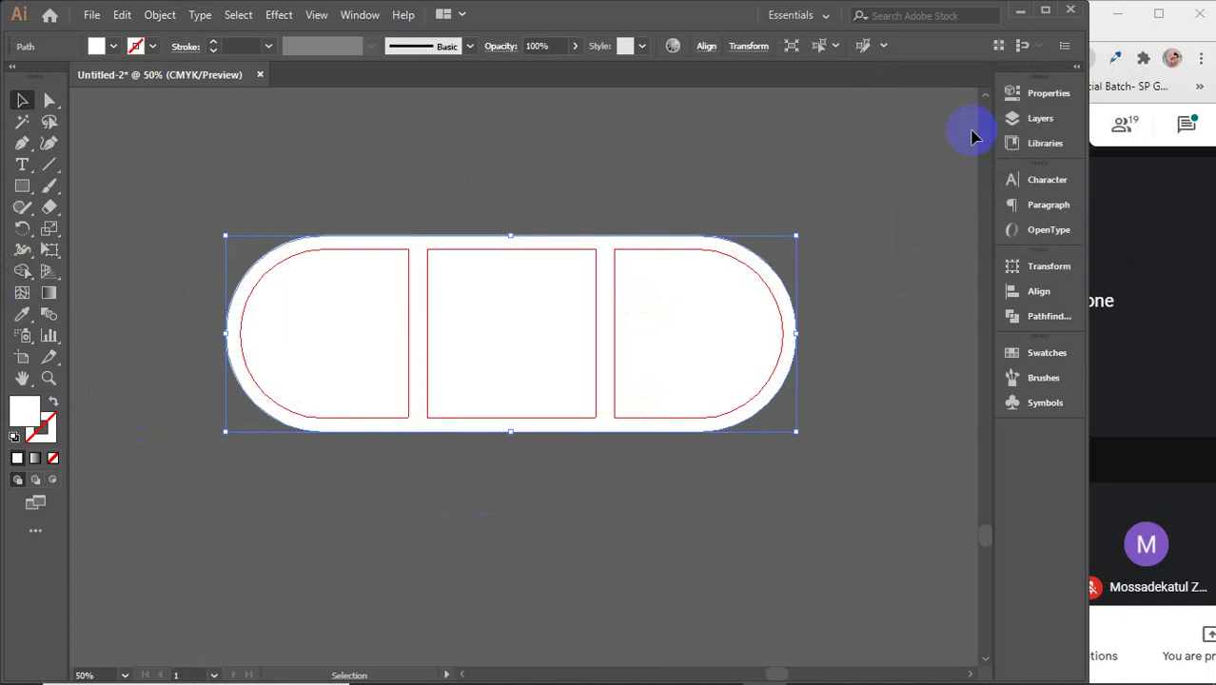
click(112, 48)
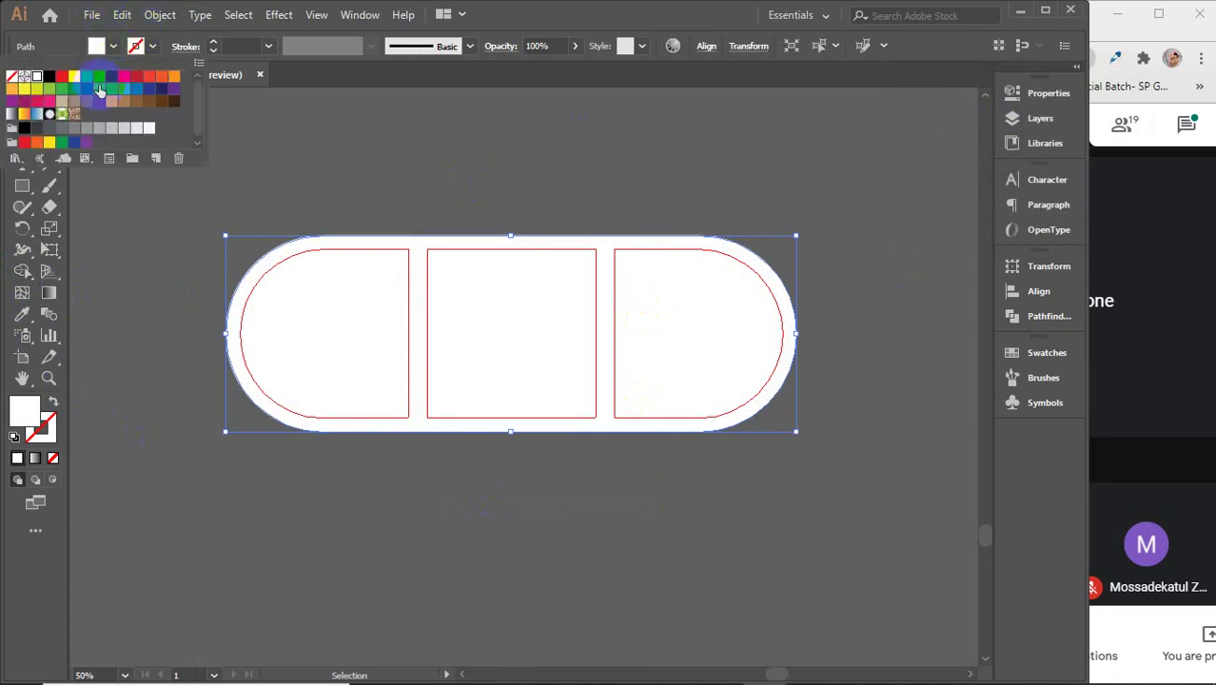
click(127, 74)
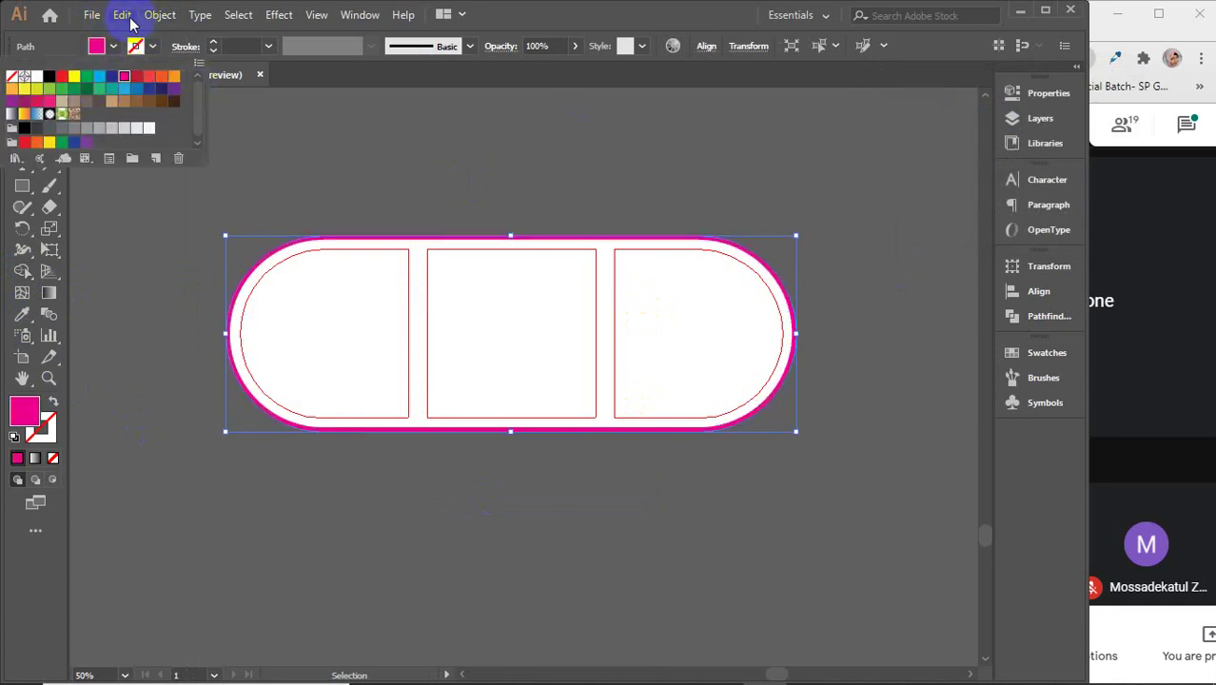
- Delete the merged white shape and bring the three separate white sections to the front of the magenta shape
click(377, 298)
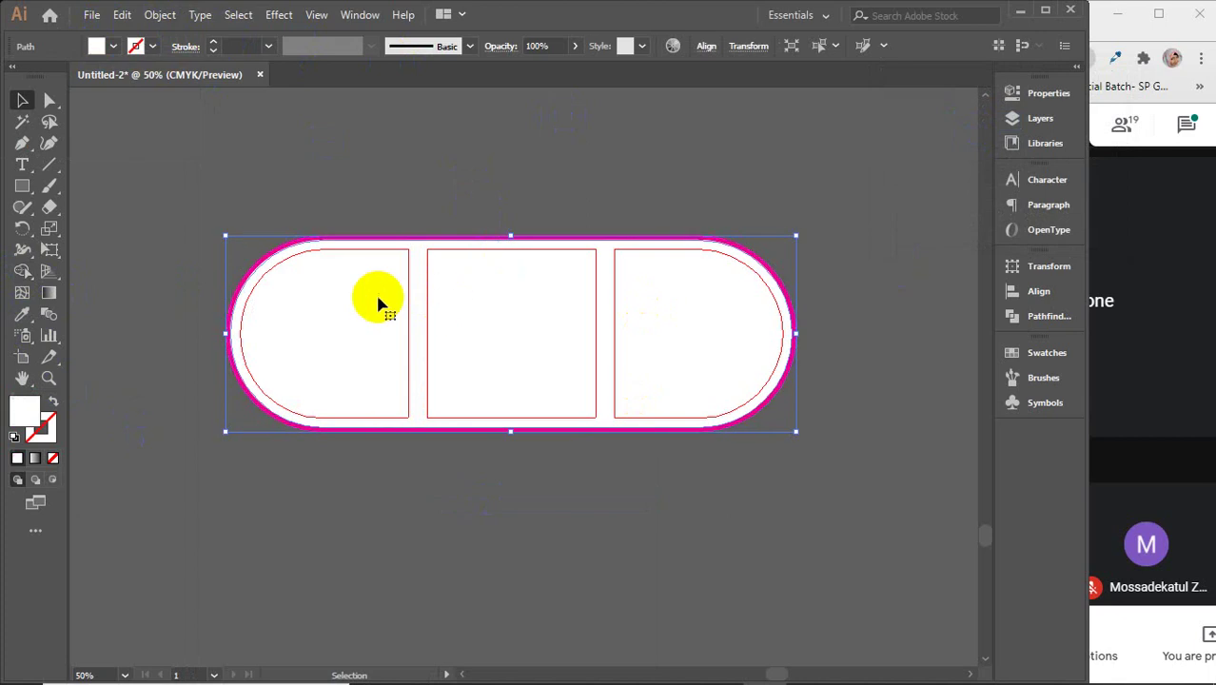
key(Delete)
key(a)
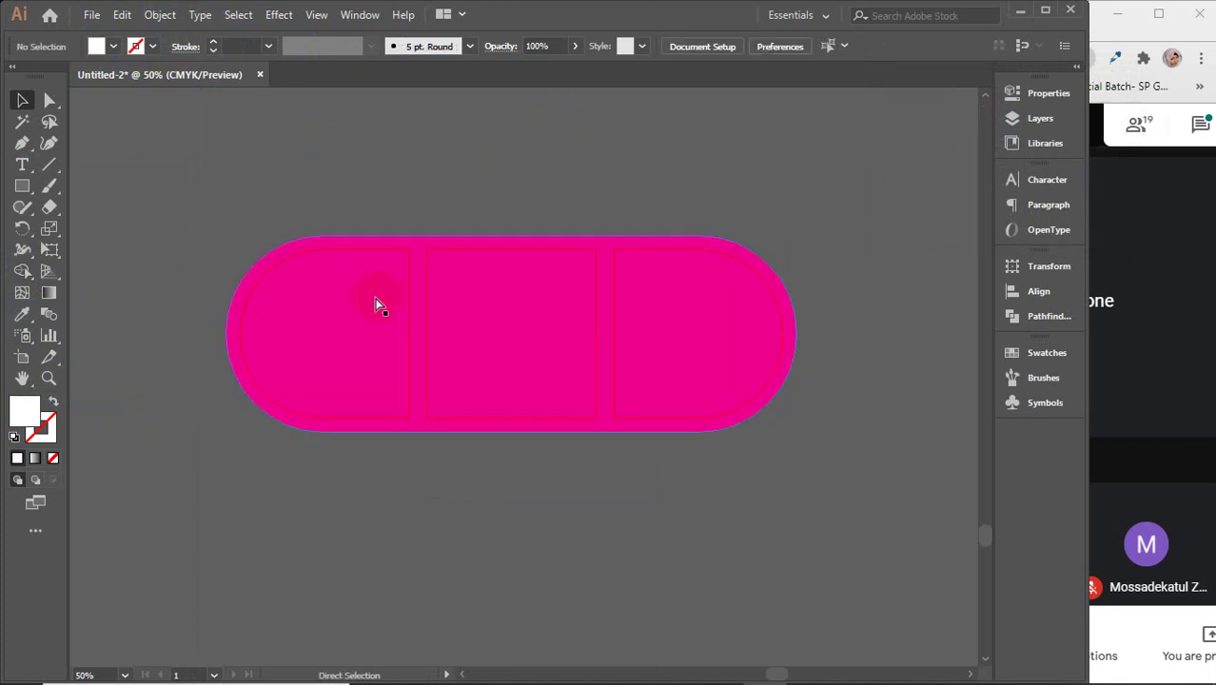
key(v)
click(377, 304)
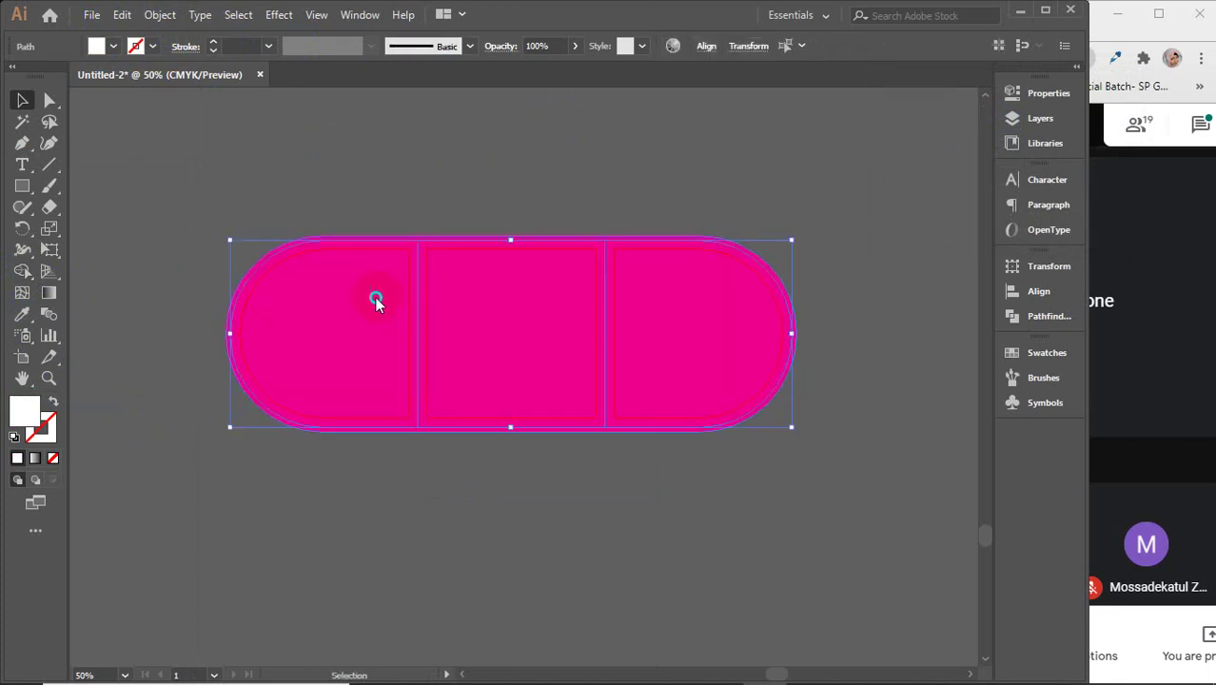
right_click(375, 301)
click(571, 579)
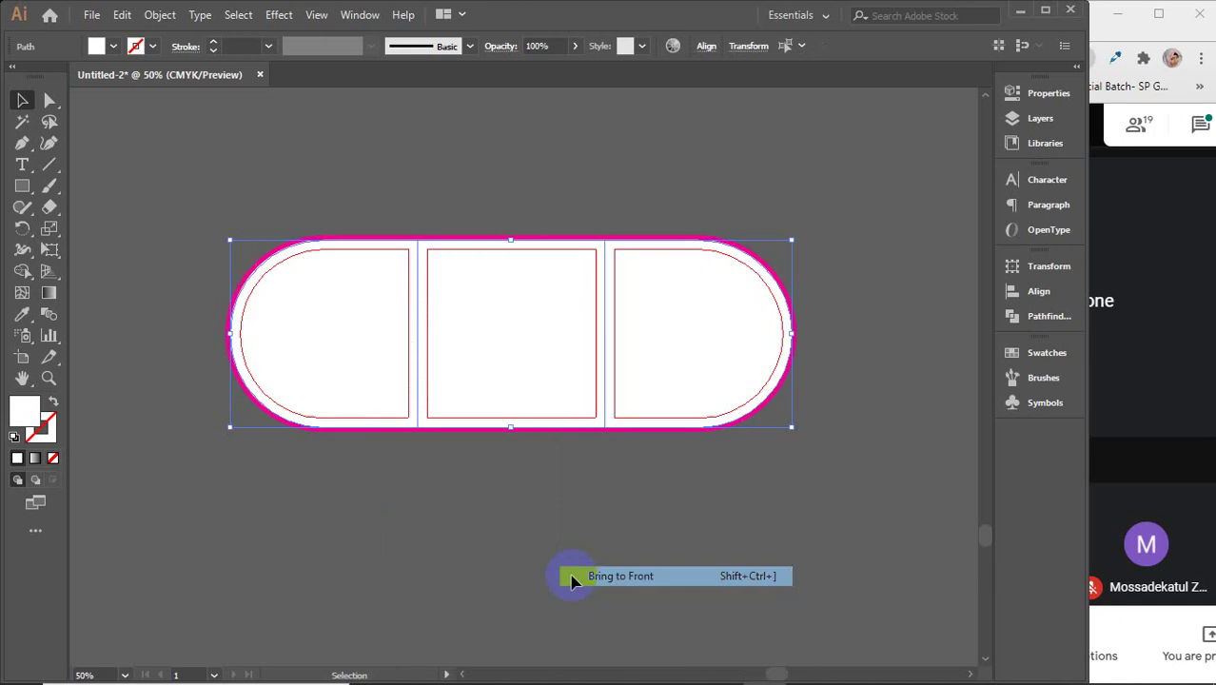
click(887, 376)
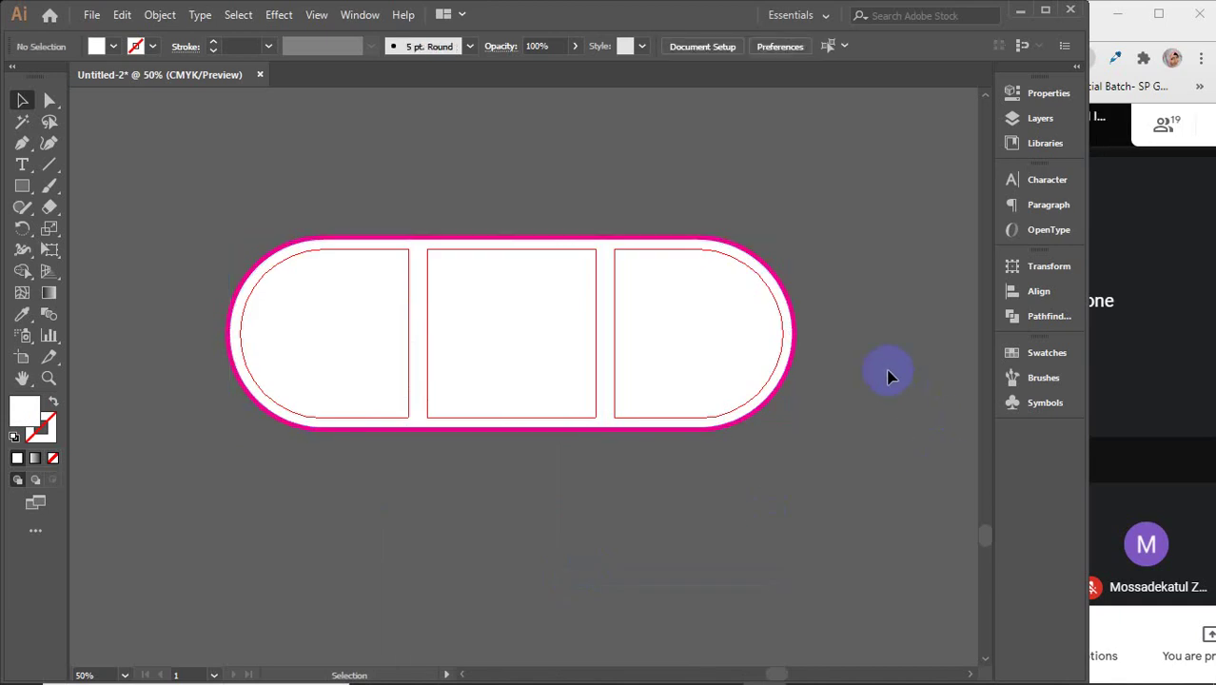
- Check that the white sections and the magenta bleed shape can be selected as separate objects
click(394, 269)
click(453, 277)
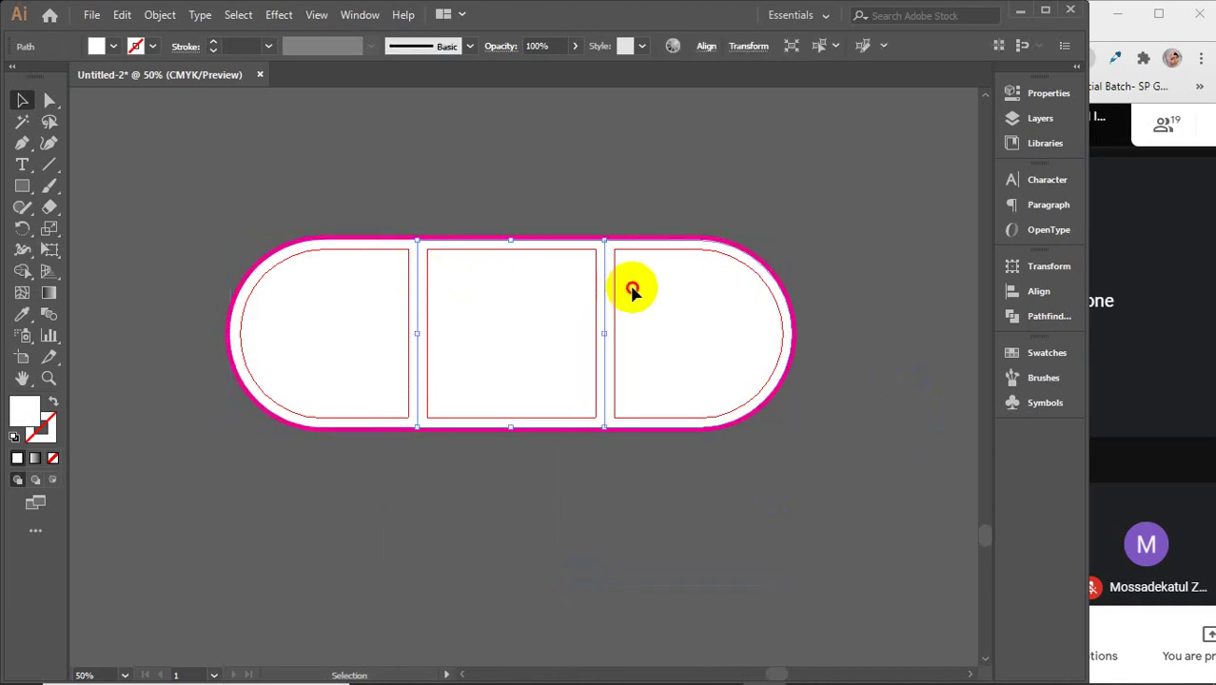
click(630, 285)
shift+click(496, 238)
click(548, 374)
click(320, 306)
click(394, 124)
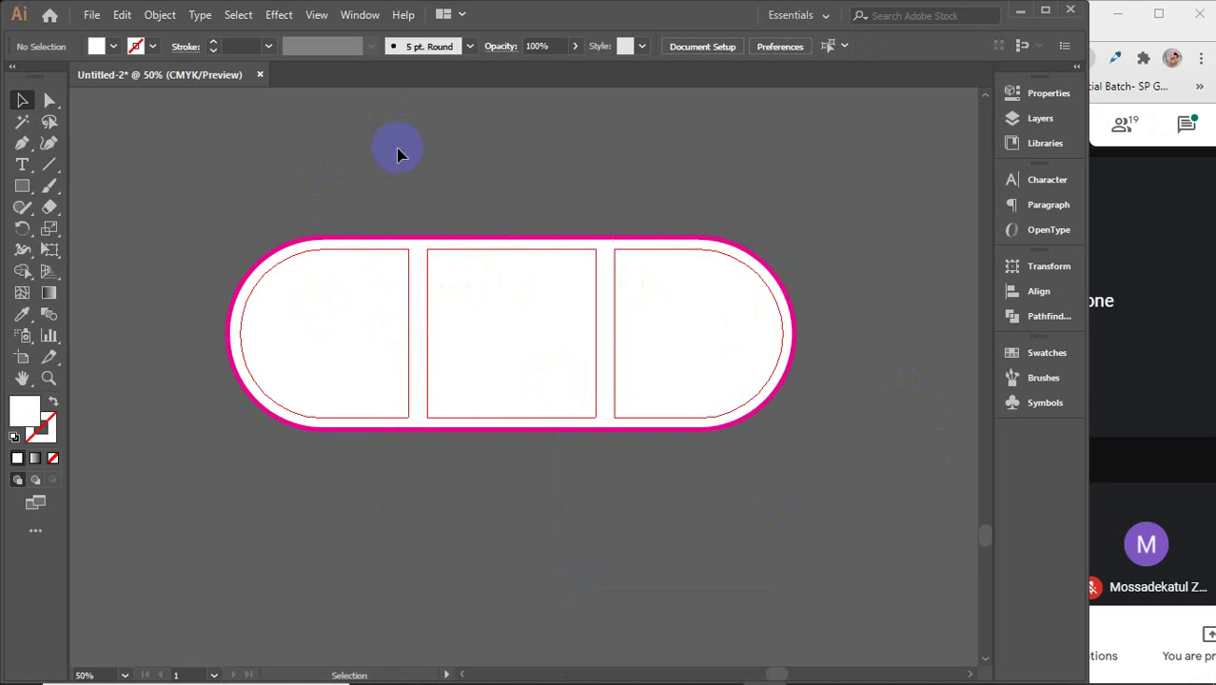
click(803, 335)
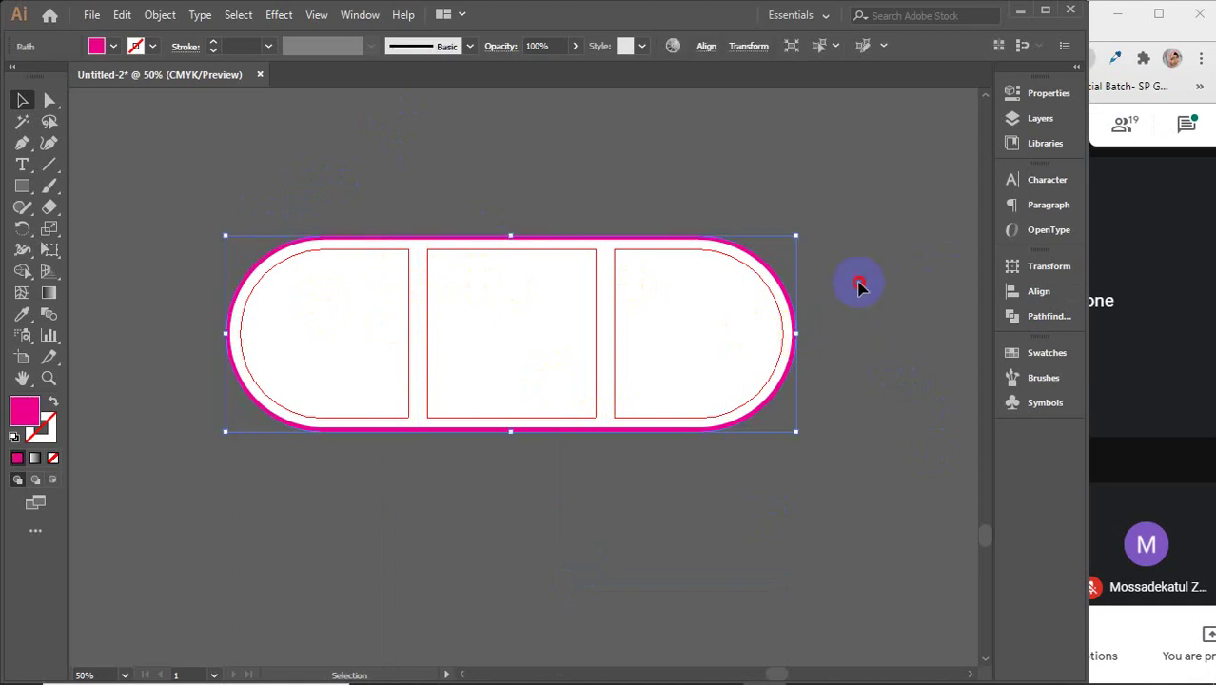
click(857, 283)
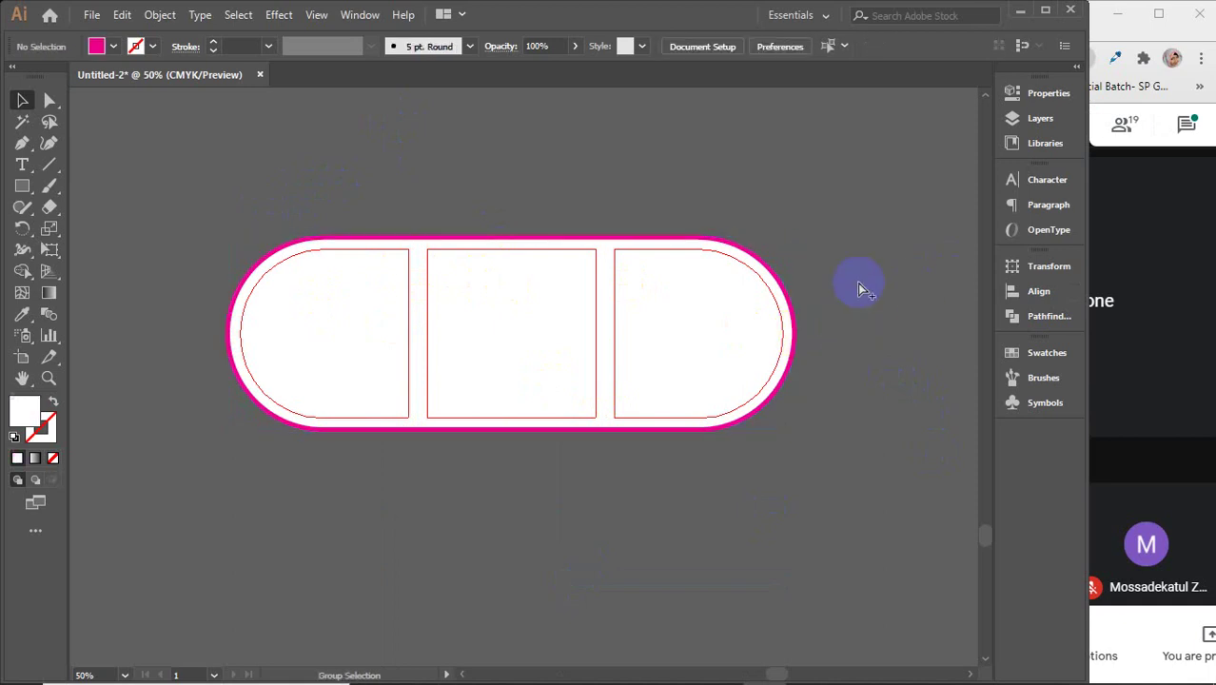
- Duplicate the complete rounded three-part layout directly below the original
drag(486, 231, 710, 390)
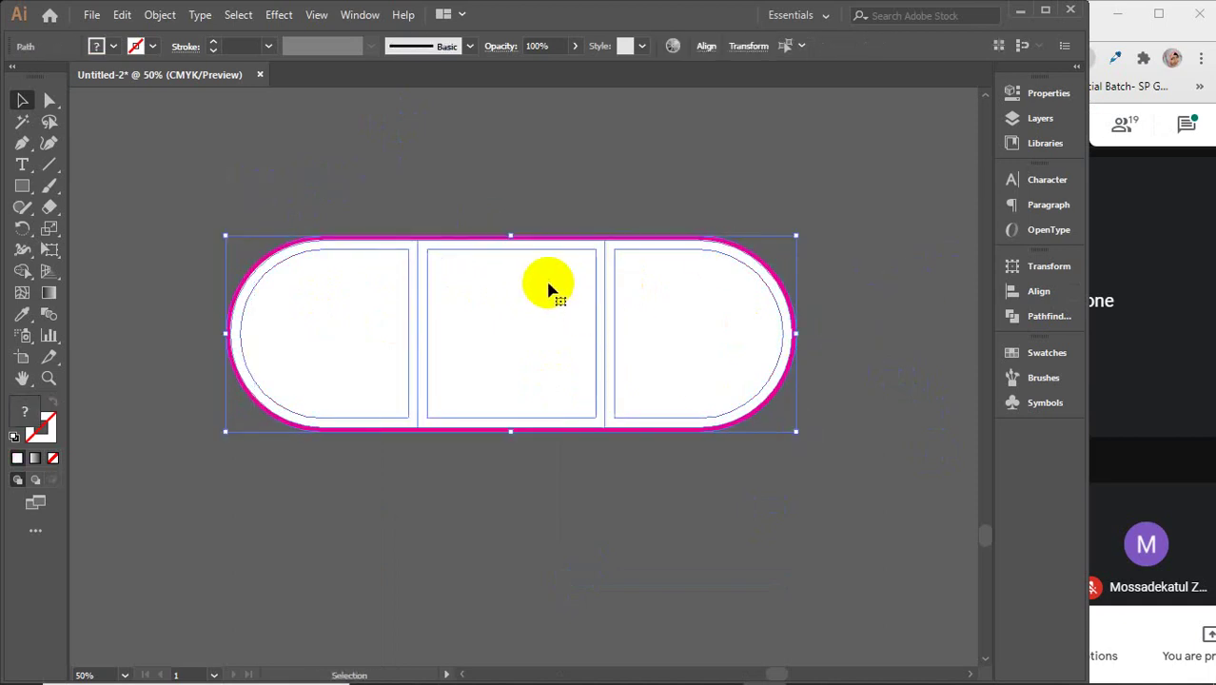
drag(547, 288, 541, 514)
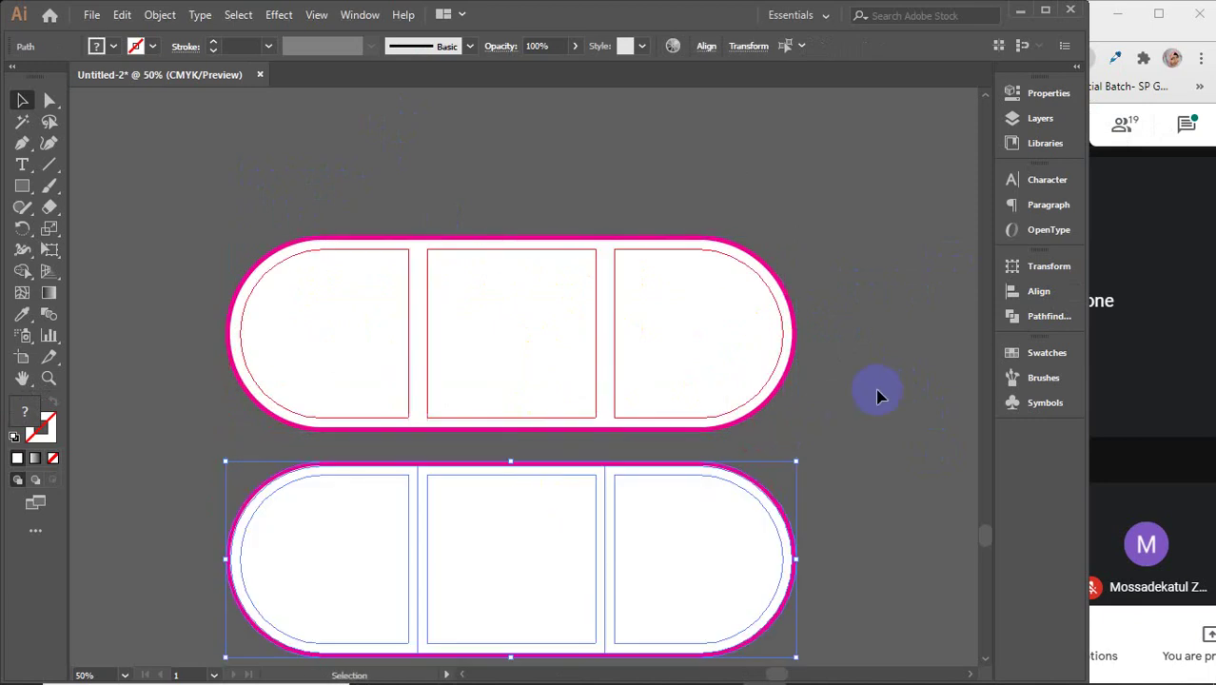
click(897, 408)
drag(862, 472, 870, 374)
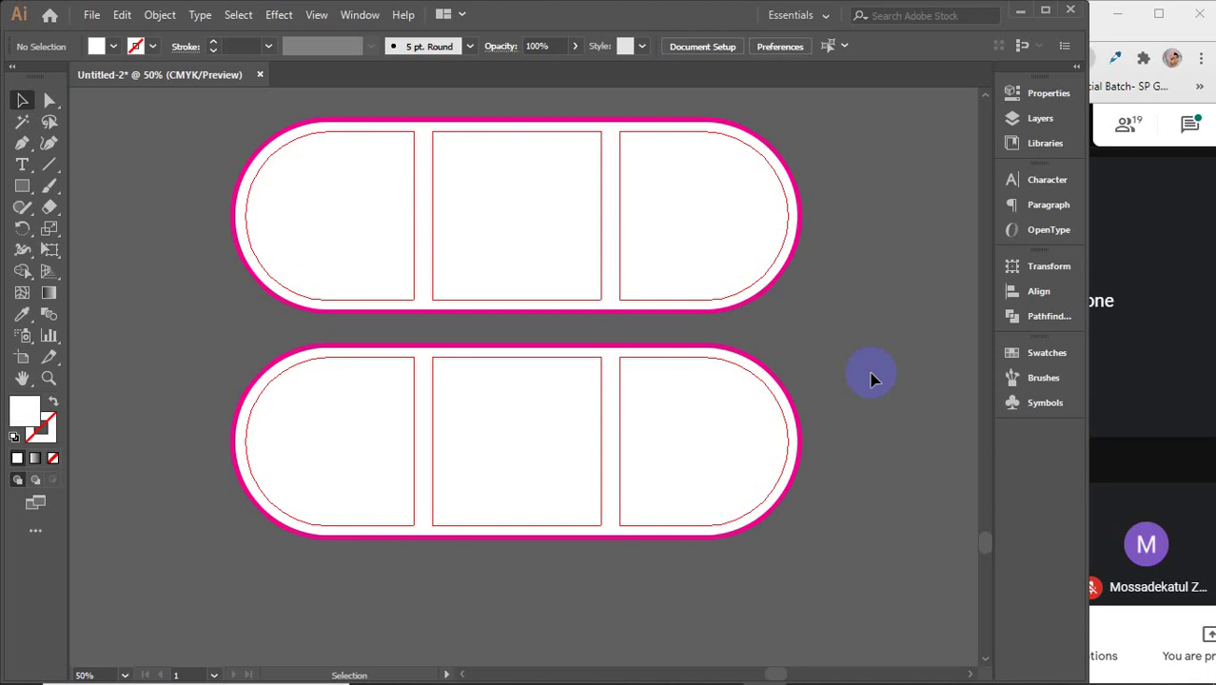
scroll(870, 379, down, 7)
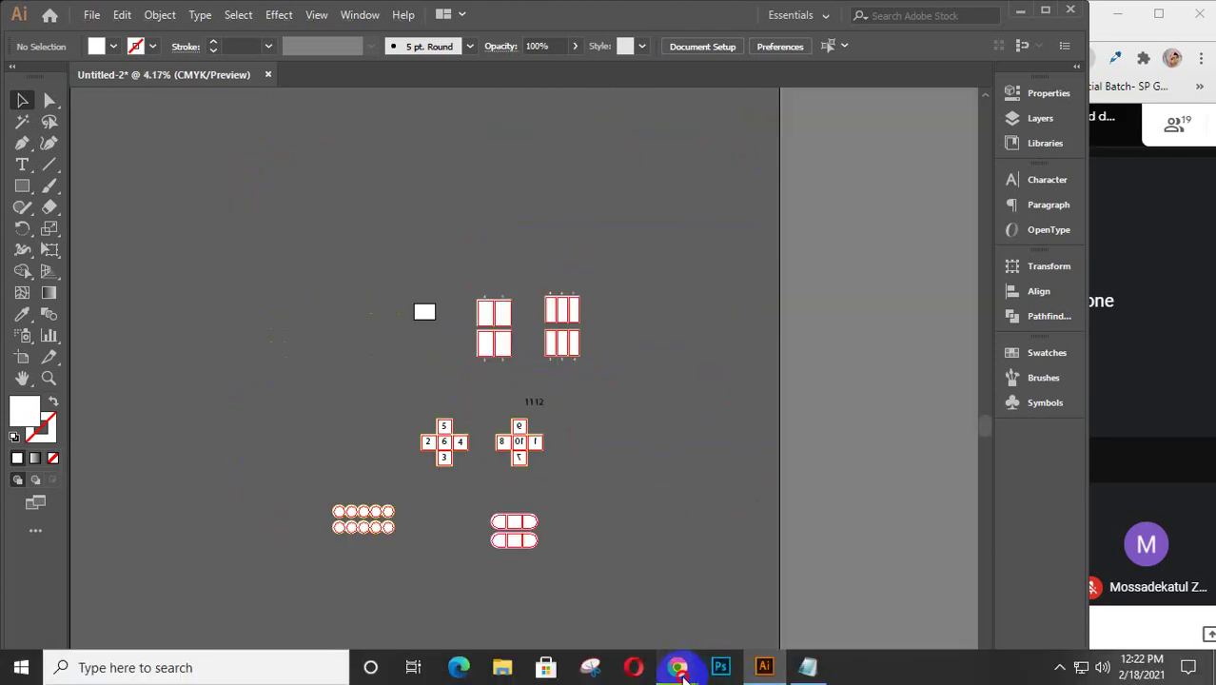
- Switch to Chrome and look through the round and customized brochure design image results for a reference shape
mouse_move(677, 667)
click(677, 630)
scroll(922, 481, down, 3)
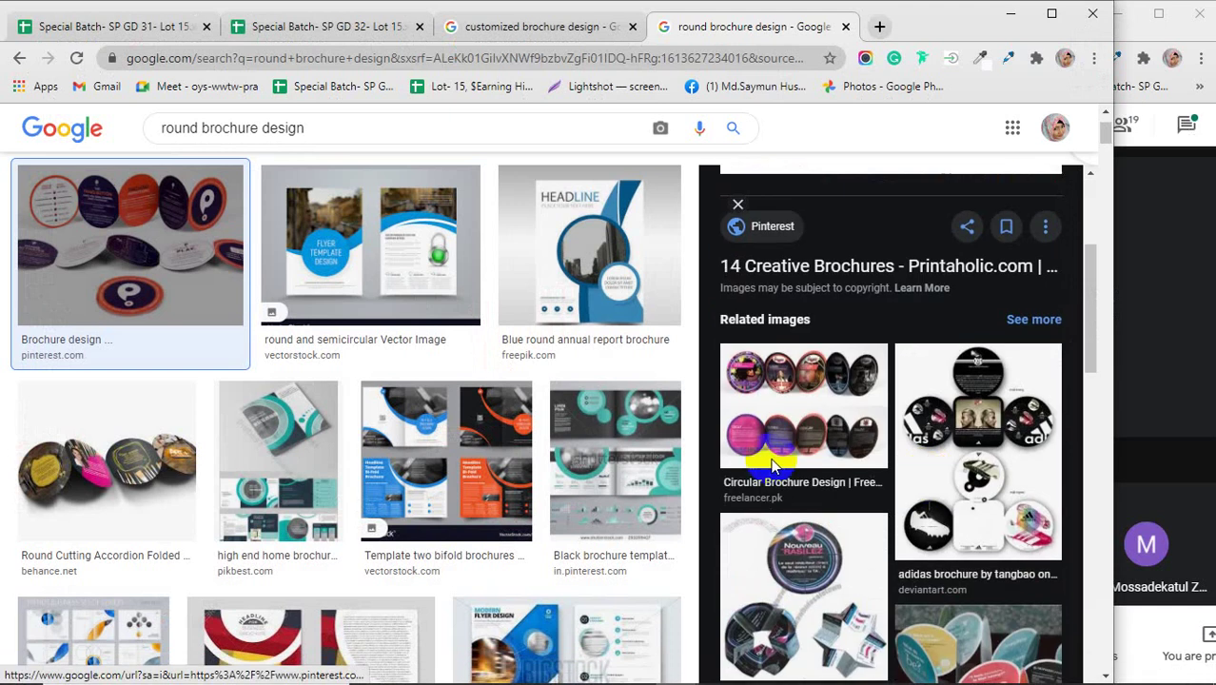
click(521, 35)
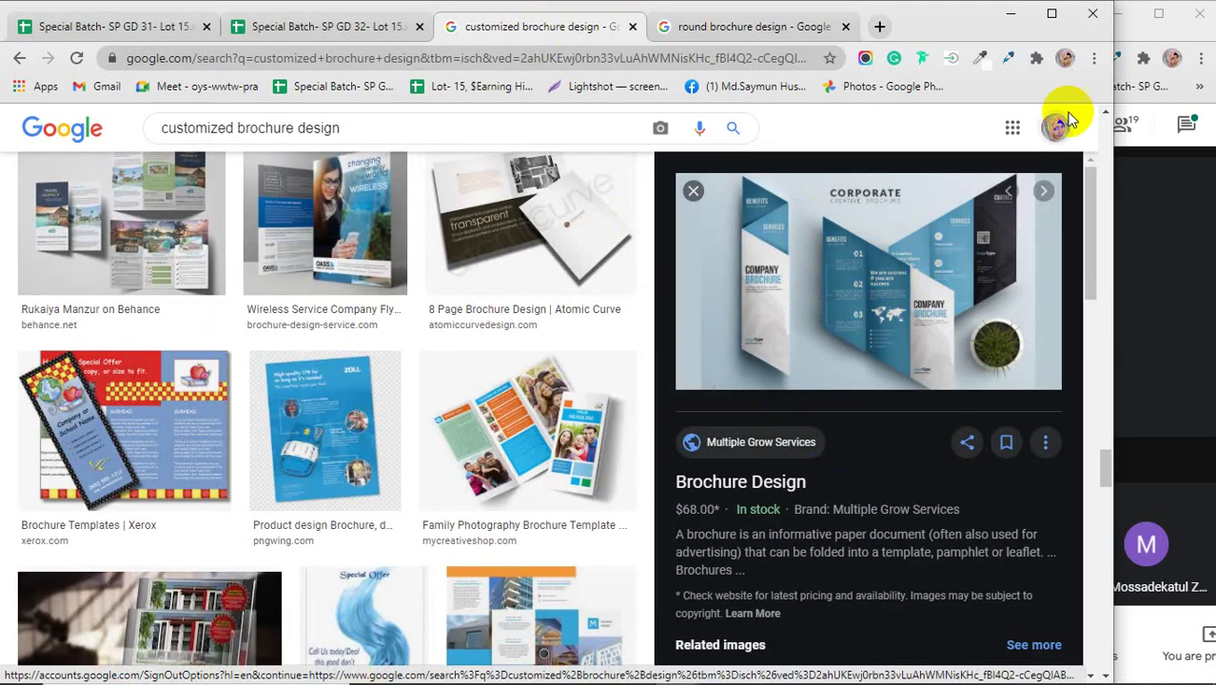
click(1014, 16)
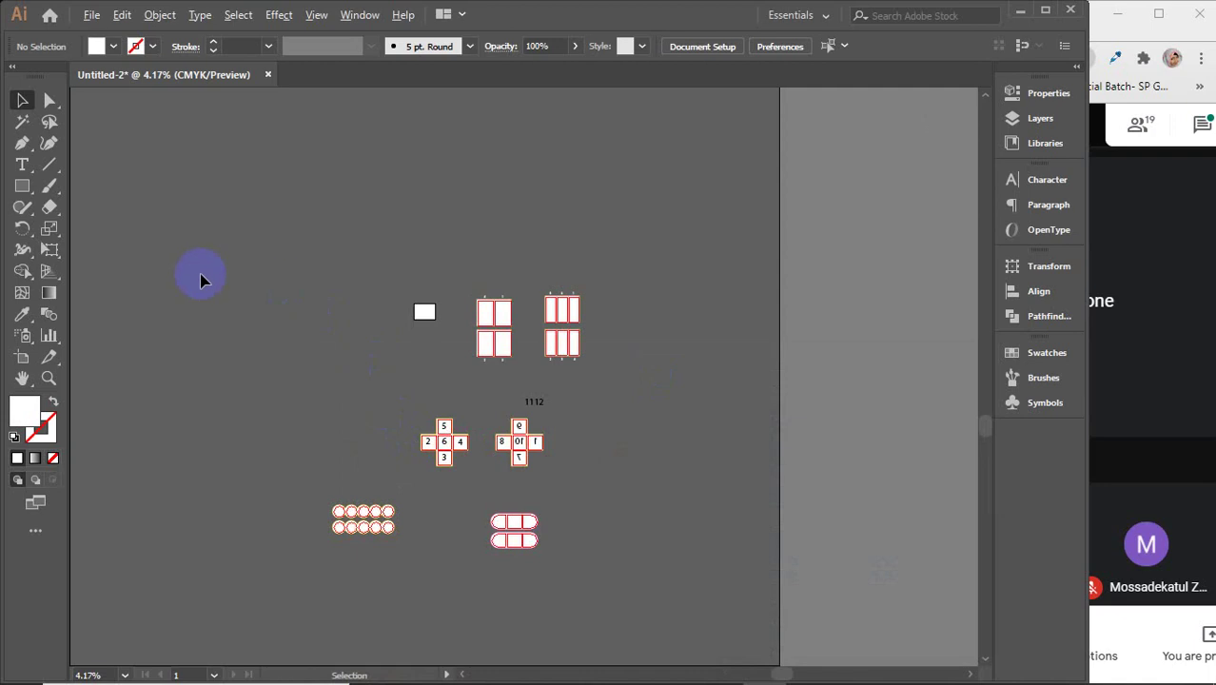
- Draw an 11 x 11 in white square in the empty area beside the small artboard
scroll(200, 277, up, 3)
drag(419, 332, 471, 394)
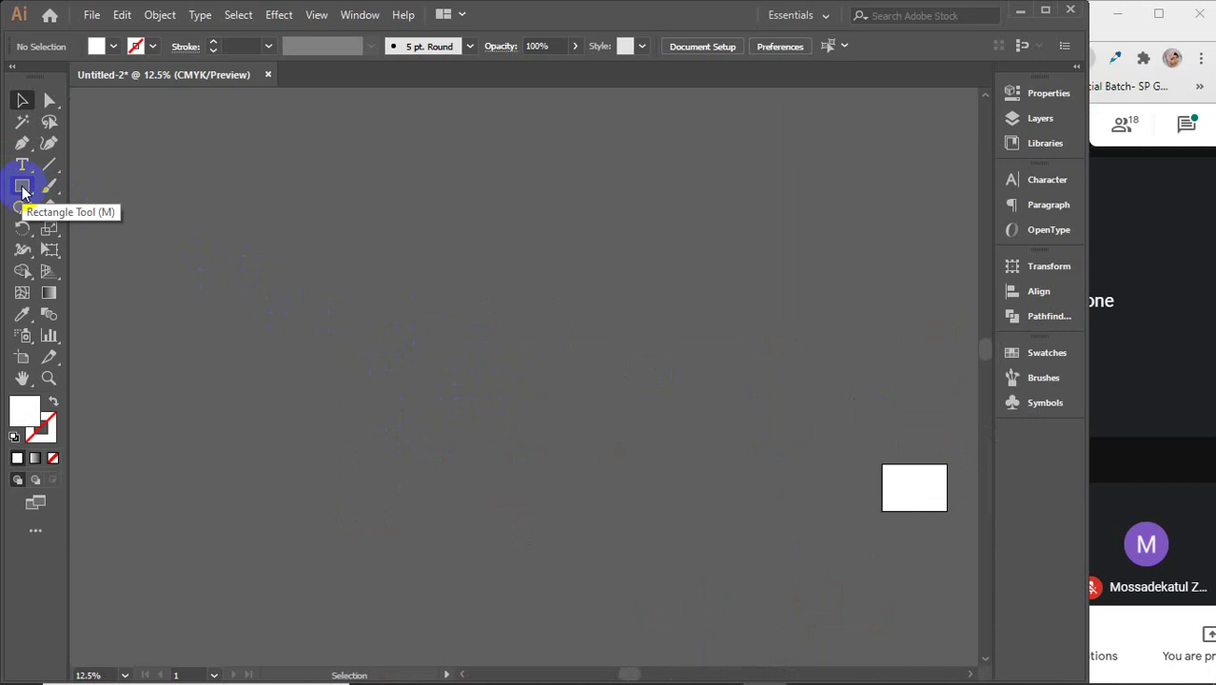
click(22, 187)
click(494, 274)
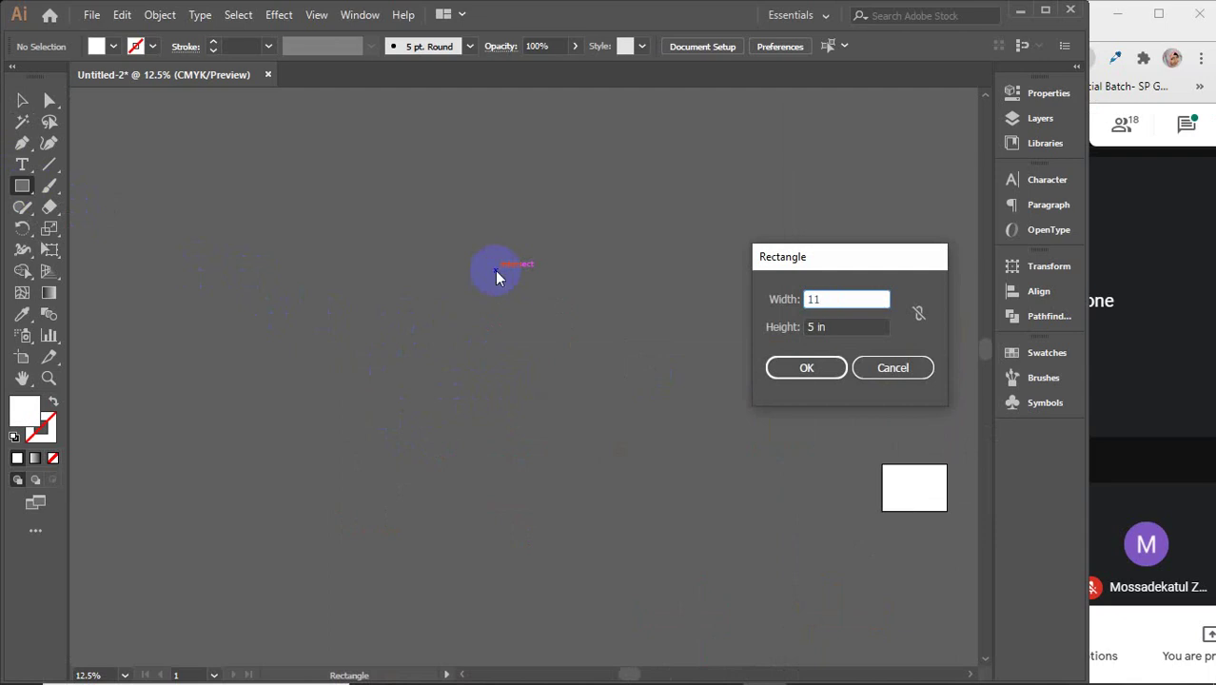
click(833, 326)
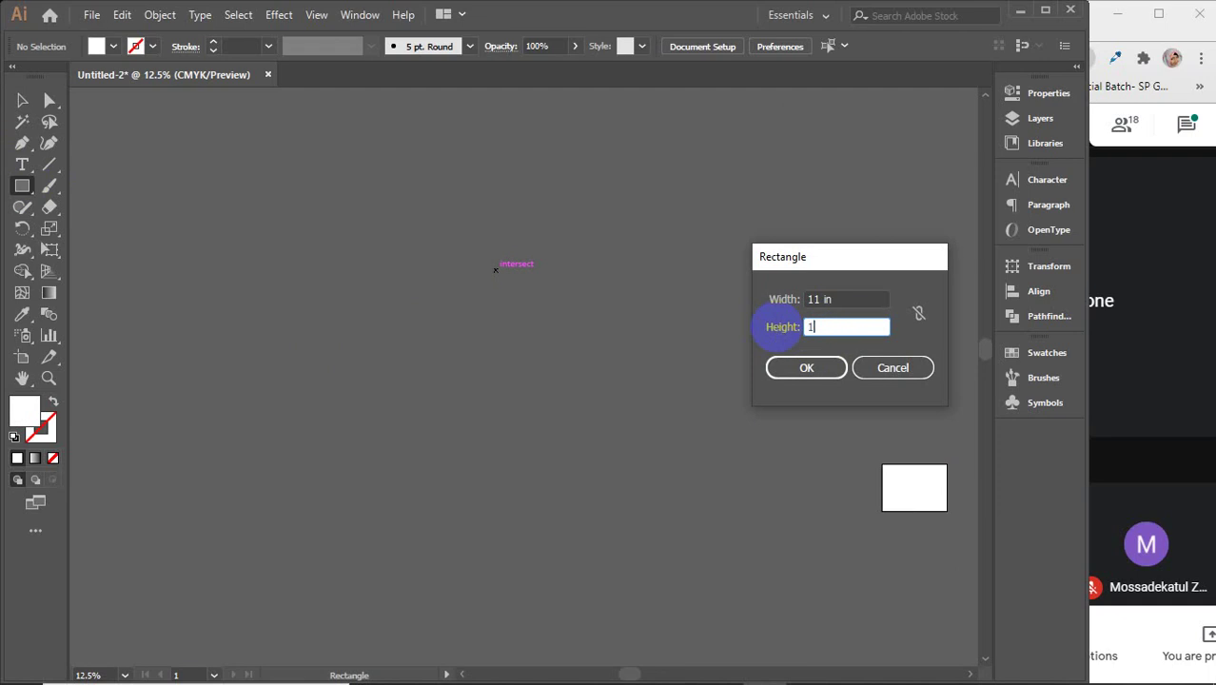
key(Return)
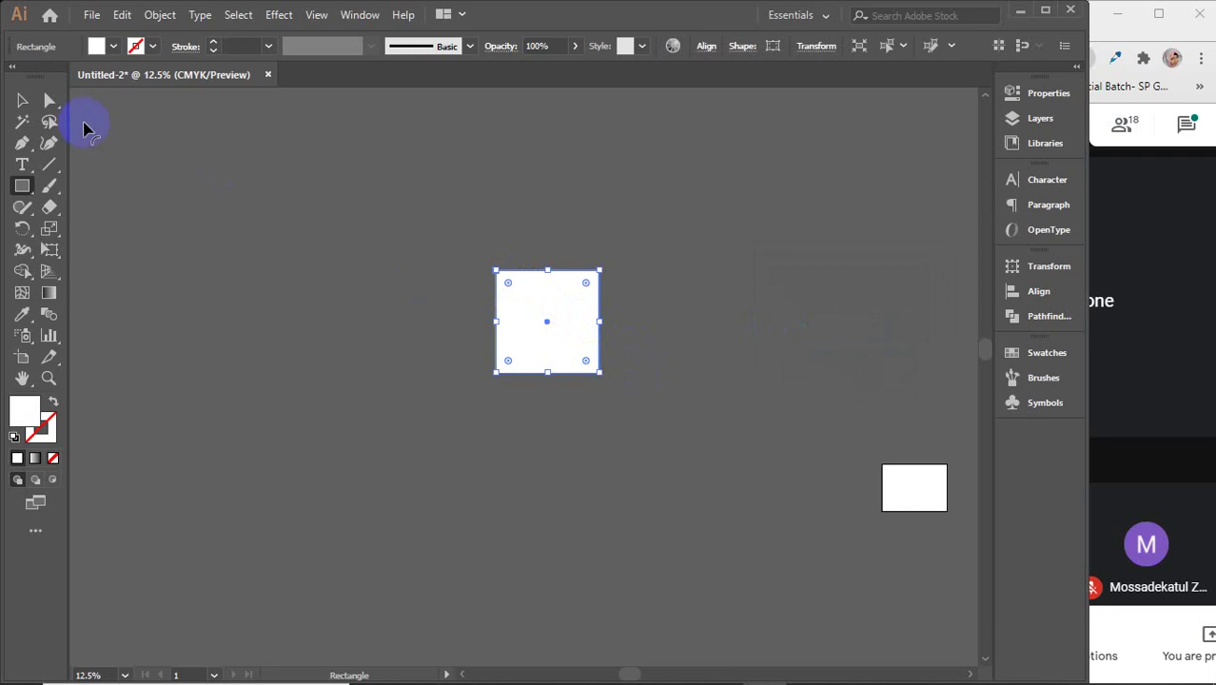
click(23, 102)
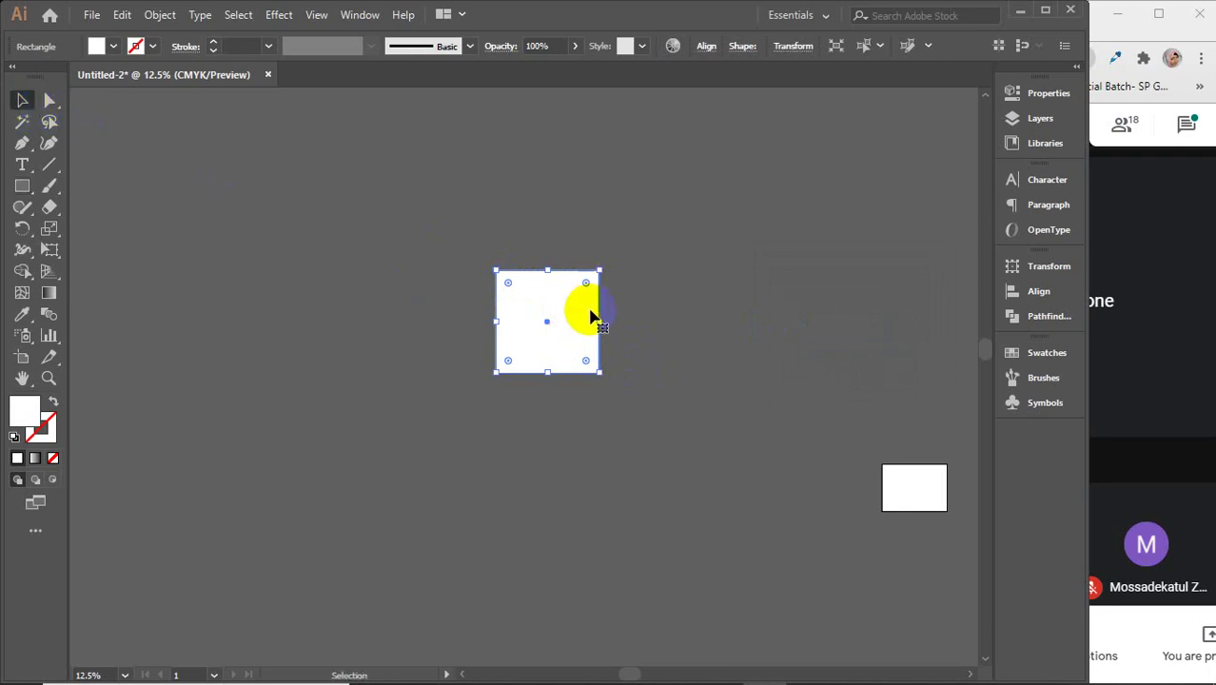
scroll(590, 316, up, 3)
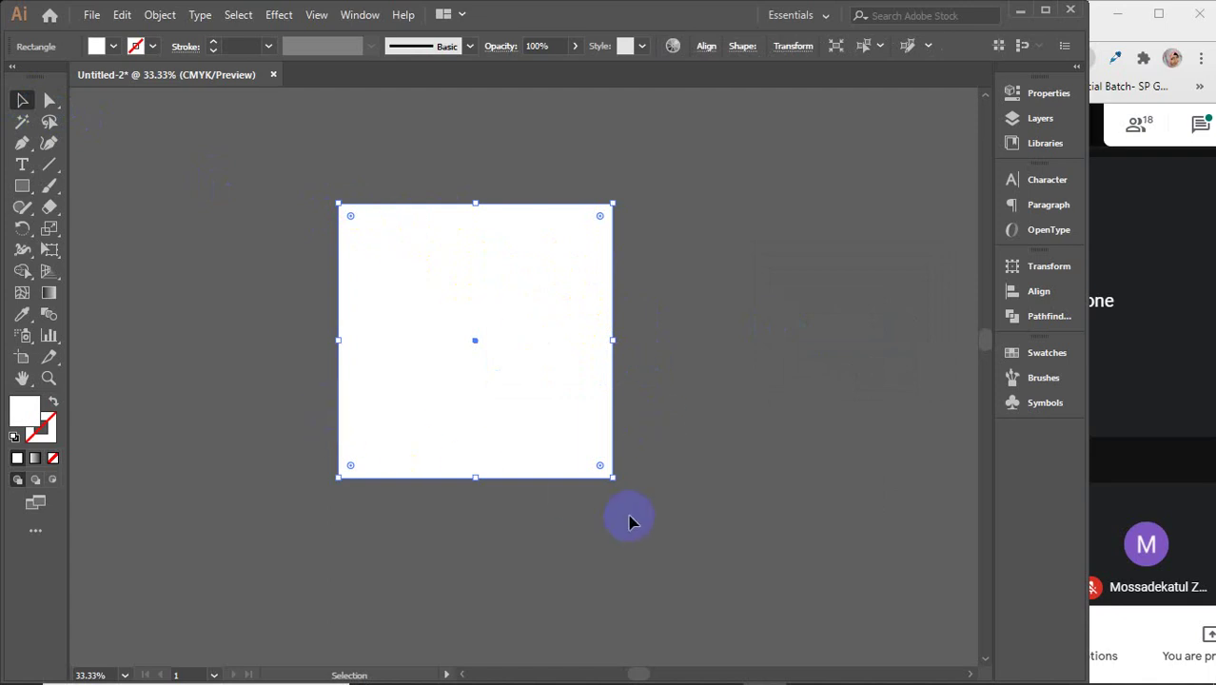
drag(543, 239, 403, 254)
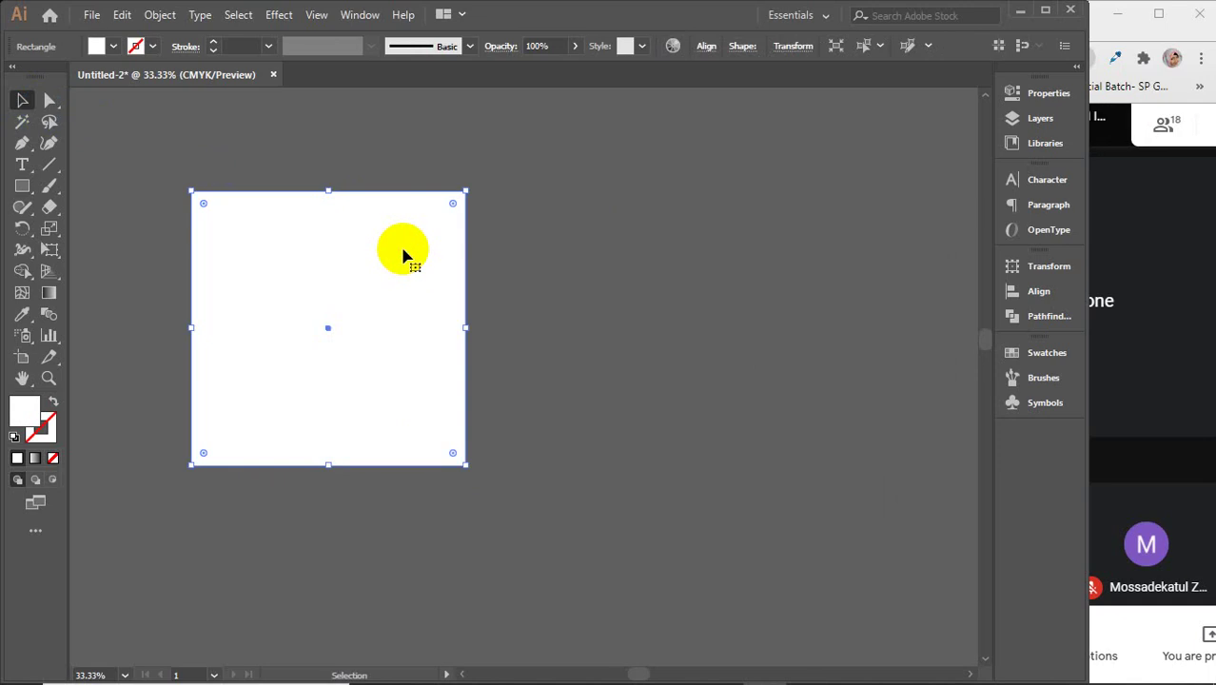
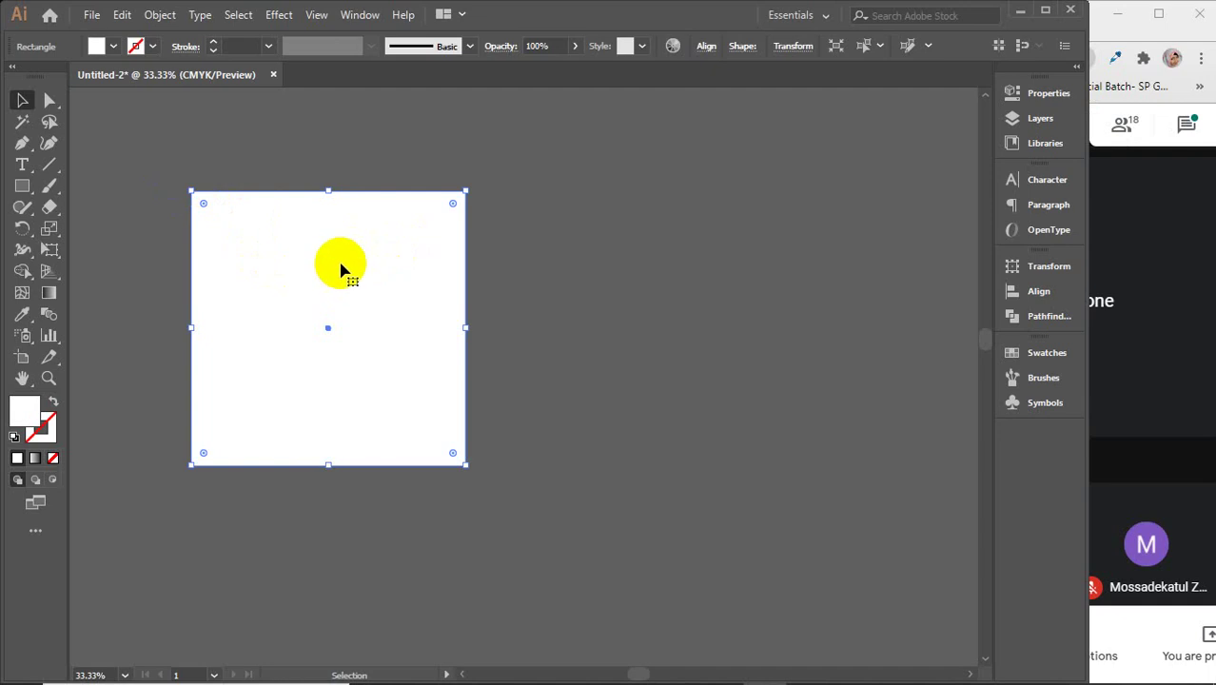
- Shift the square's two right-hand corner points straight down by about a quarter of its height to make a slanted parallelogram
click(50, 105)
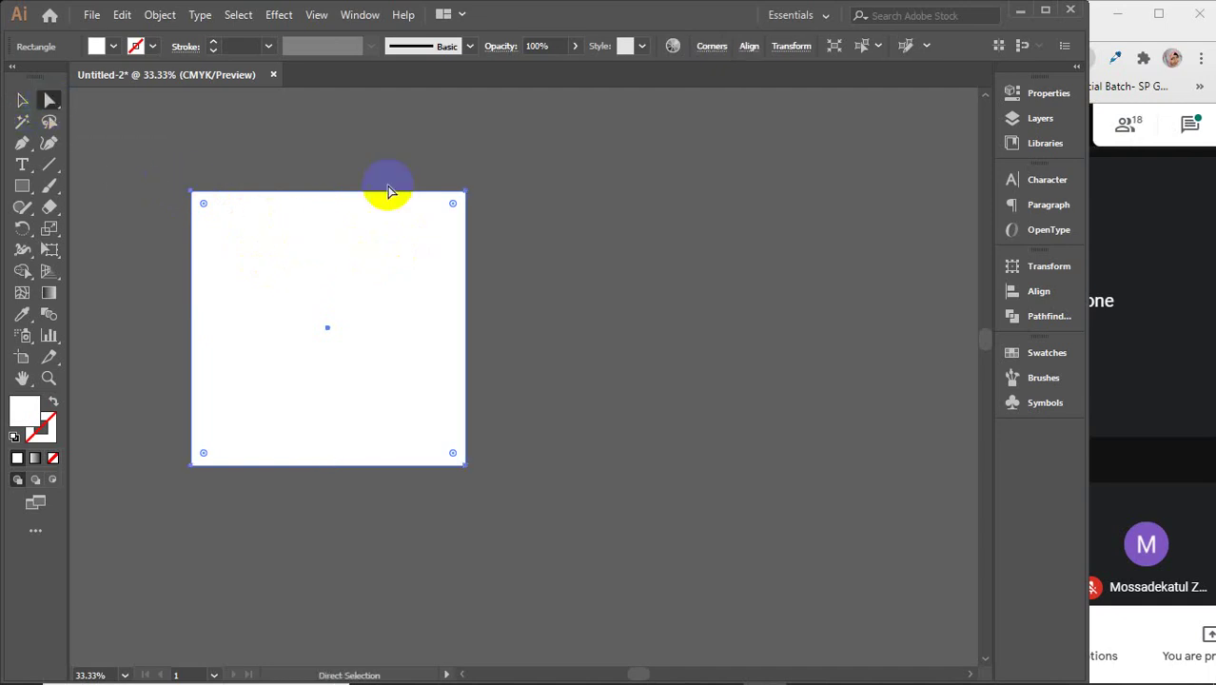
drag(428, 163, 609, 514)
key(Down)
key(Down)
key(Down)
key(Down)
key(Down)
key(Down)
key(Down)
key(Down)
key(Down)
key(Down)
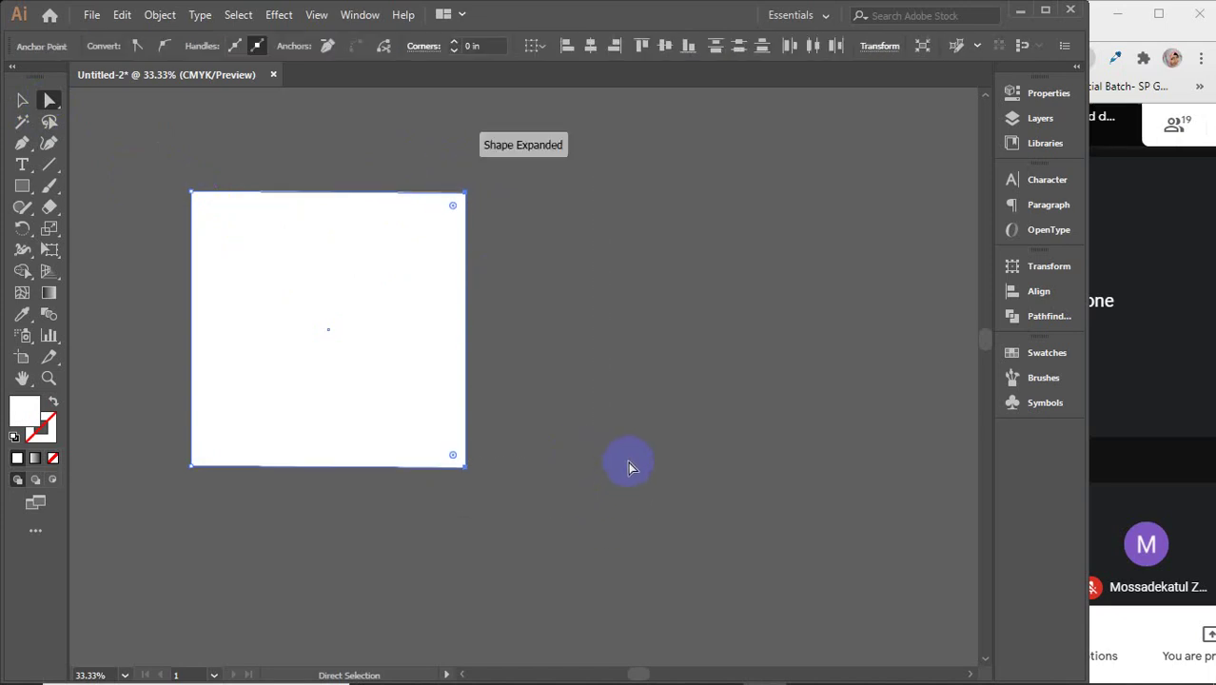
key(Down)
key(Down)
key(Down)
key(Down)
key(Down)
key(Down)
key(Down)
key(Down)
key(Down)
key(Down)
key(Down)
key(Down)
key(Down)
key(Down)
key(Down)
key(Down)
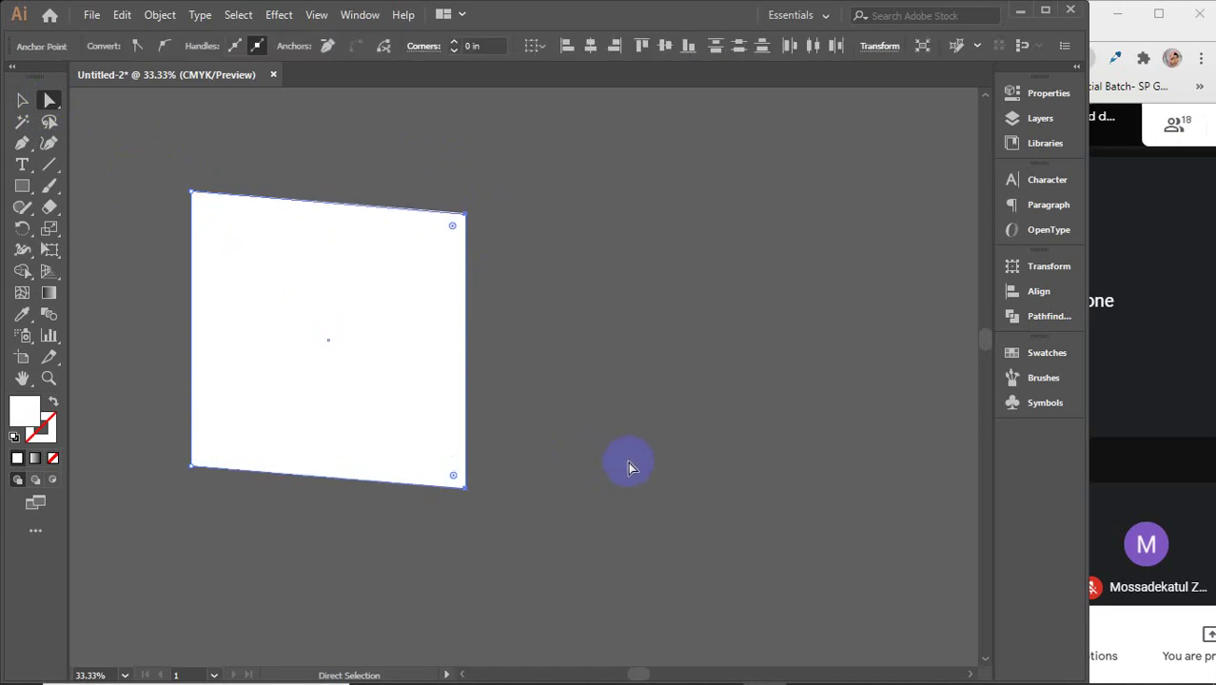
key(Down)
key(Down)
key(Down)
key(Down)
key(Down)
key(Down)
key(Down)
key(Down)
key(Down)
key(Down)
key(Down)
key(Down)
key(Down)
key(Down)
key(Down)
key(Down)
key(Down)
key(Down)
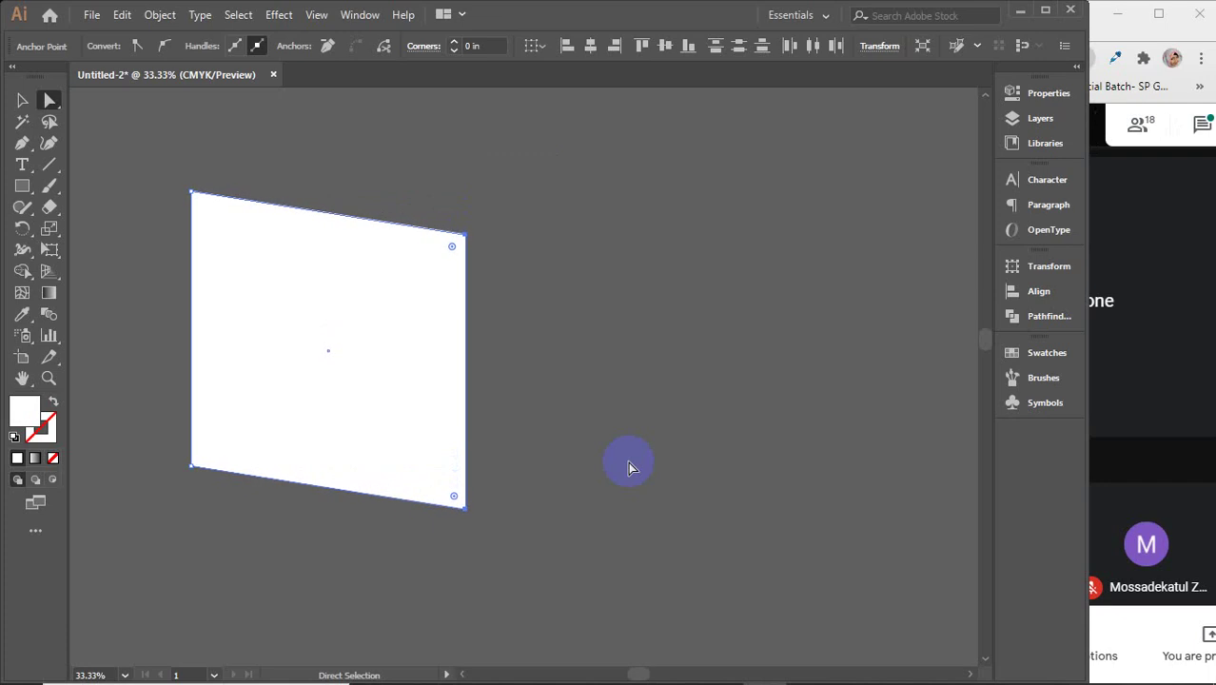
key(Down)
key(Down)
key(Down)
key(Down)
key(Down)
key(Down)
key(Down)
key(Down)
key(Down)
key(Down)
key(Down)
key(Down)
key(Down)
key(Down)
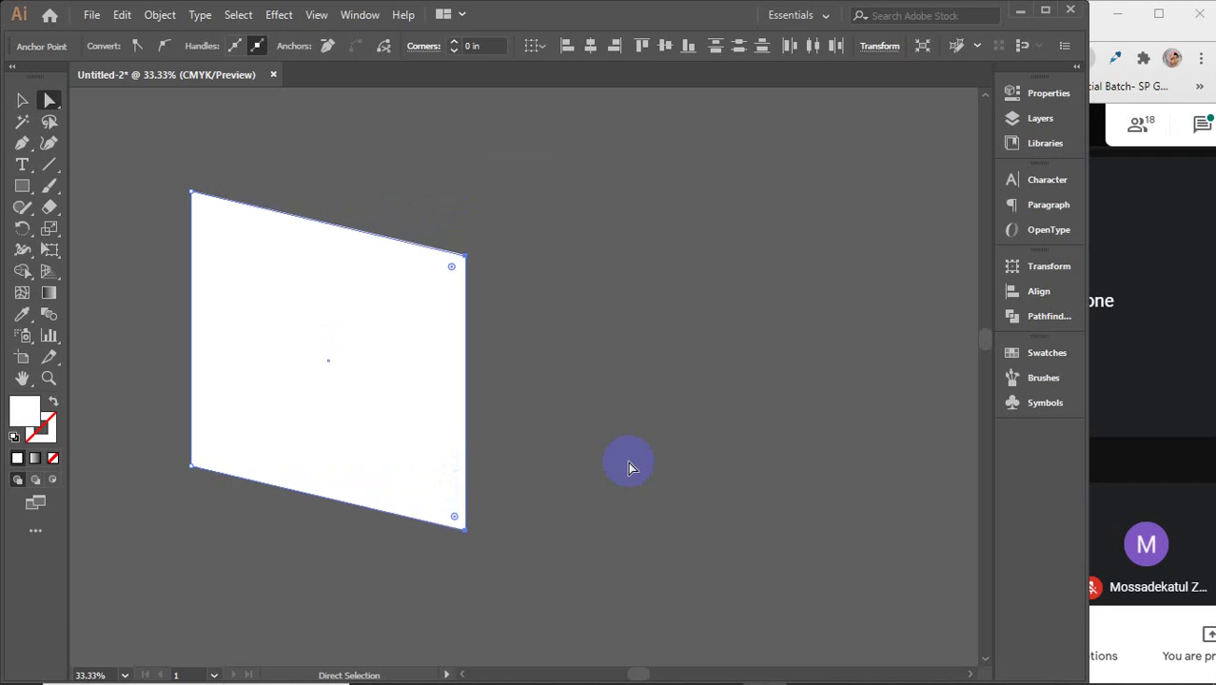
key(Down)
key(Down)
key(Down)
key(Down)
key(Down)
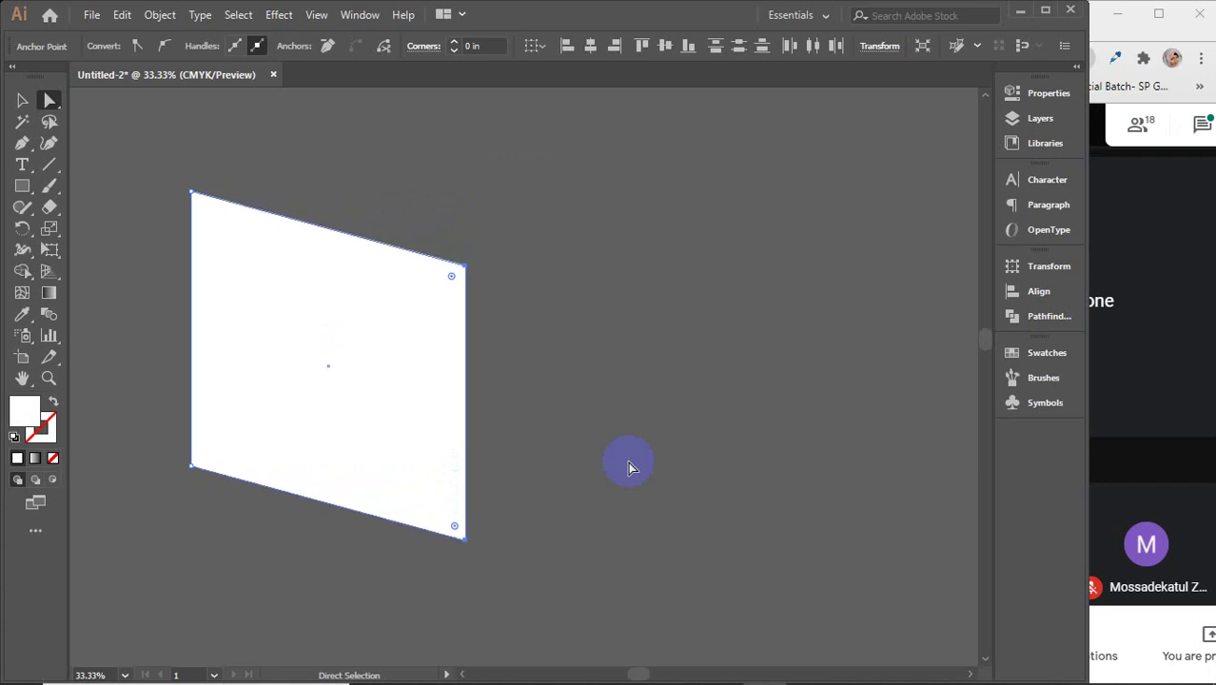
- Move the parallelogram's two right-hand corner points further straight down, to a drop of just over a third of its height
key(Down)
key(Down)
key(Down)
key(Down)
key(Down)
key(Down)
key(Down)
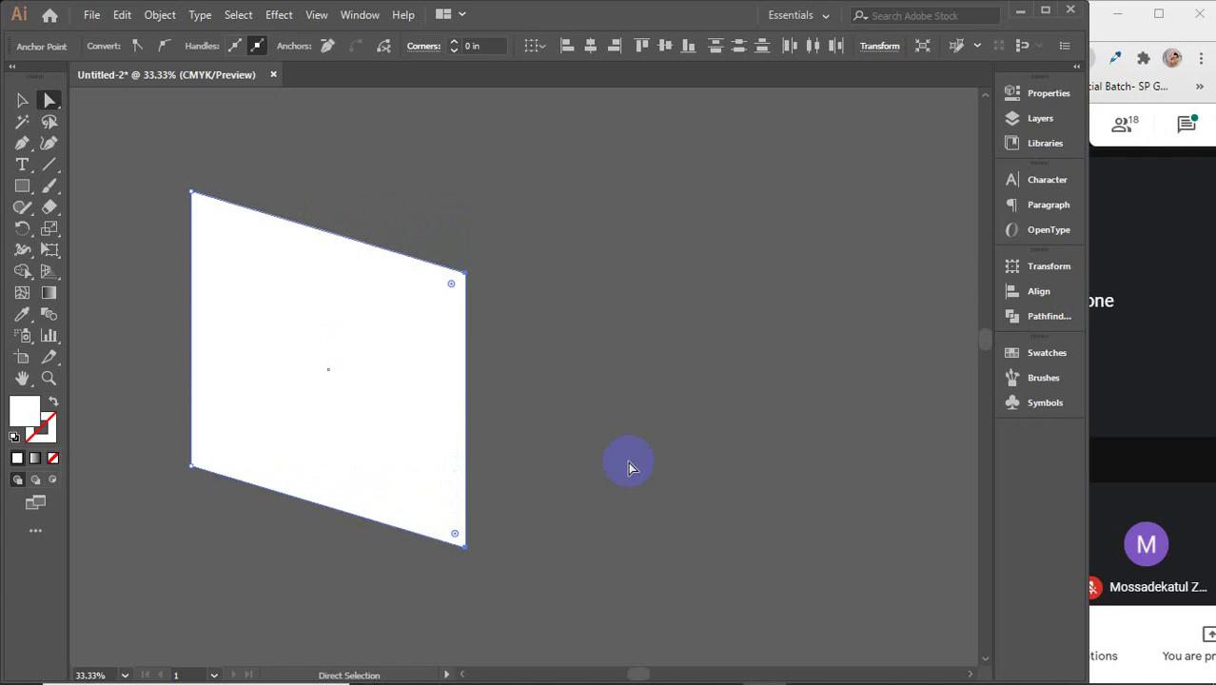
key(Down)
key(Down)
key(Down)
key(Down)
key(Down)
key(Down)
key(Down)
key(Down)
key(Down)
key(Down)
key(Down)
key(Down)
key(Down)
key(Down)
key(Down)
key(Down)
key(Down)
key(Down)
key(Down)
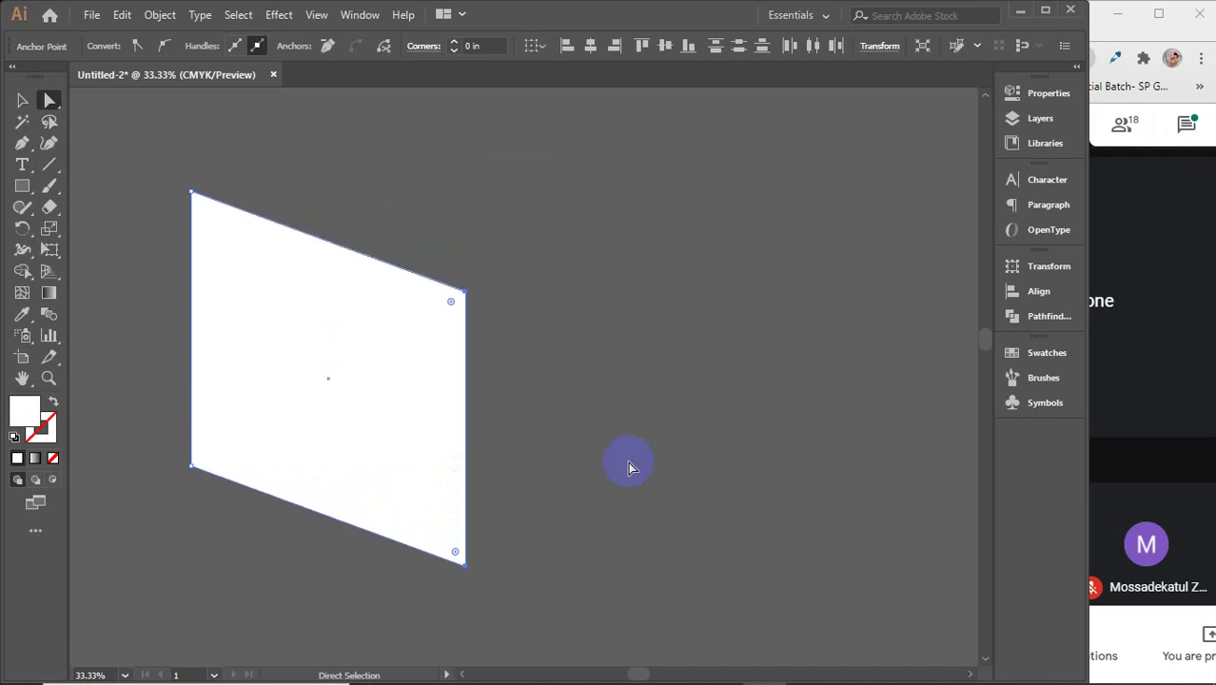
key(Down)
key(Down)
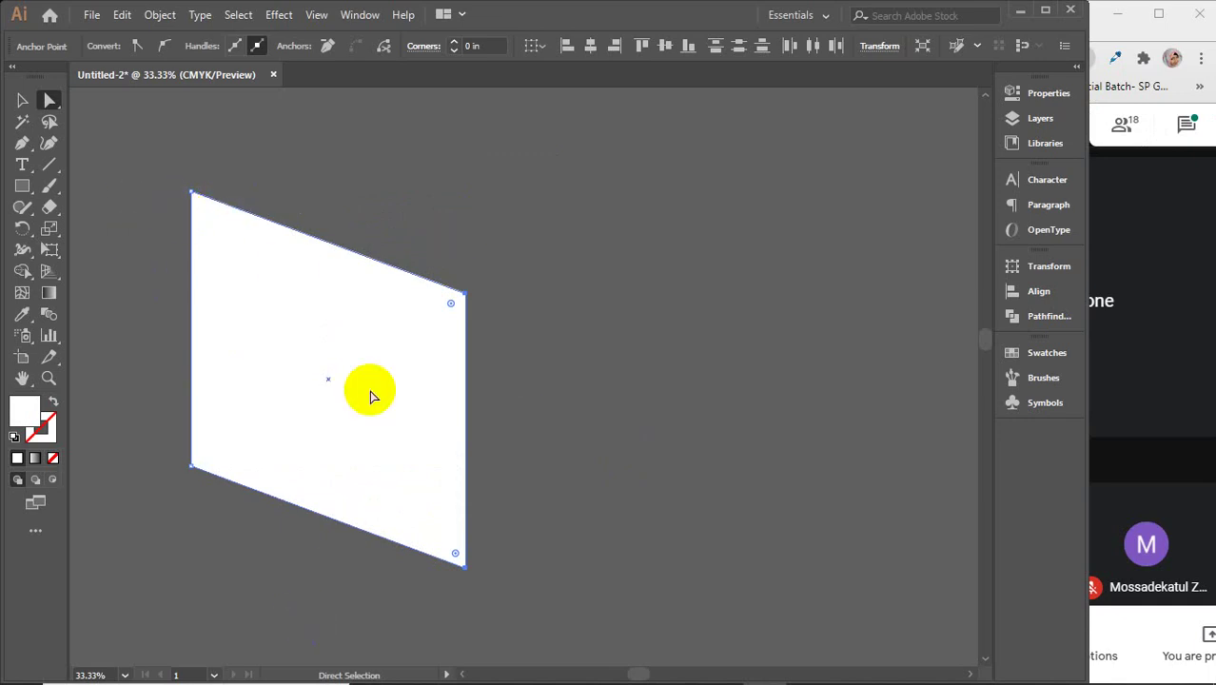
- Duplicate the slanted parallelogram horizontally to its right, leaving a small gap between the two shapes
click(21, 101)
click(445, 282)
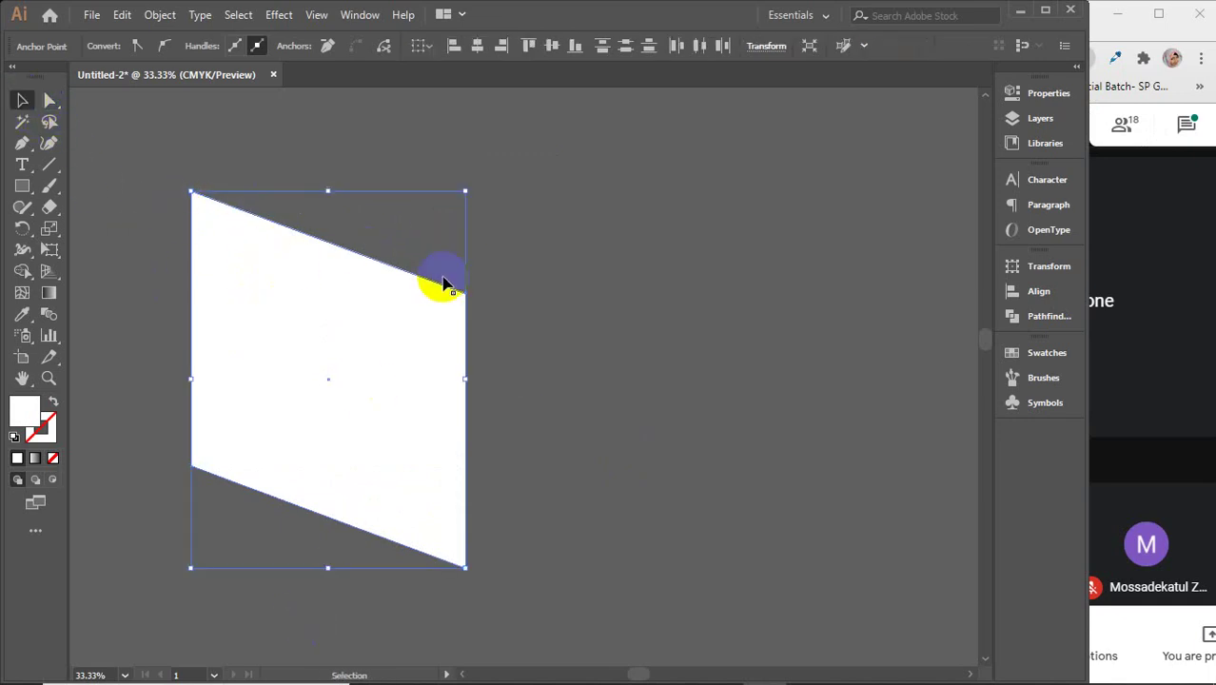
click(530, 328)
click(375, 372)
drag(270, 384, 619, 404)
- Steepen the copied parallelogram by moving its two right-hand corner points straight down, to a drop of about 60% of its height
click(49, 101)
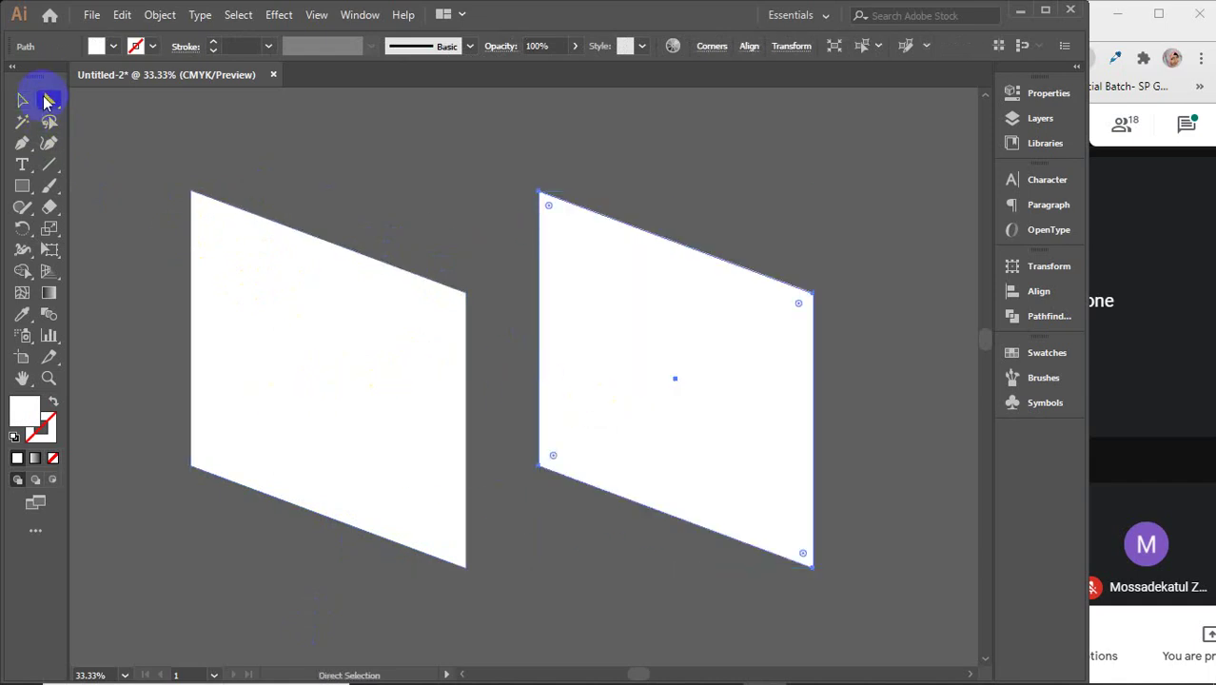
drag(733, 209, 905, 612)
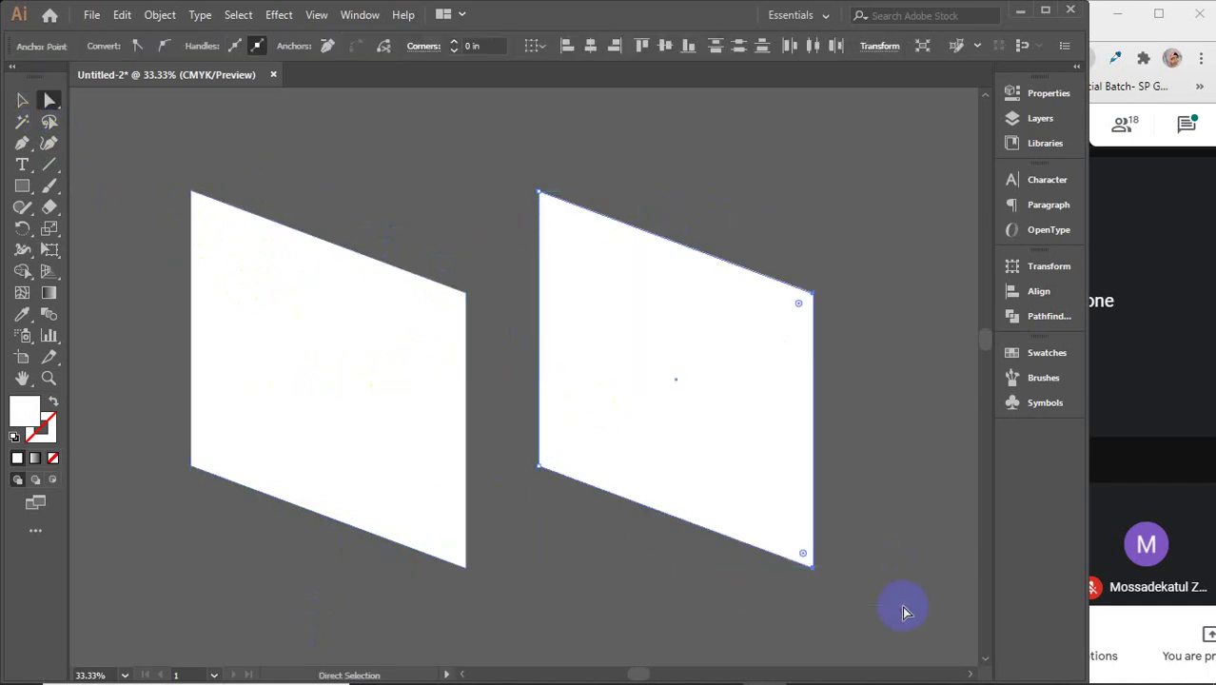
key(Down)
key(Down)
key(Down)
key(Down)
key(Down)
key(Down)
key(Down)
key(Down)
key(Down)
key(Down)
key(Down)
key(Down)
key(Down)
key(Down)
key(Down)
key(Down)
key(Down)
key(Down)
key(Down)
key(Down)
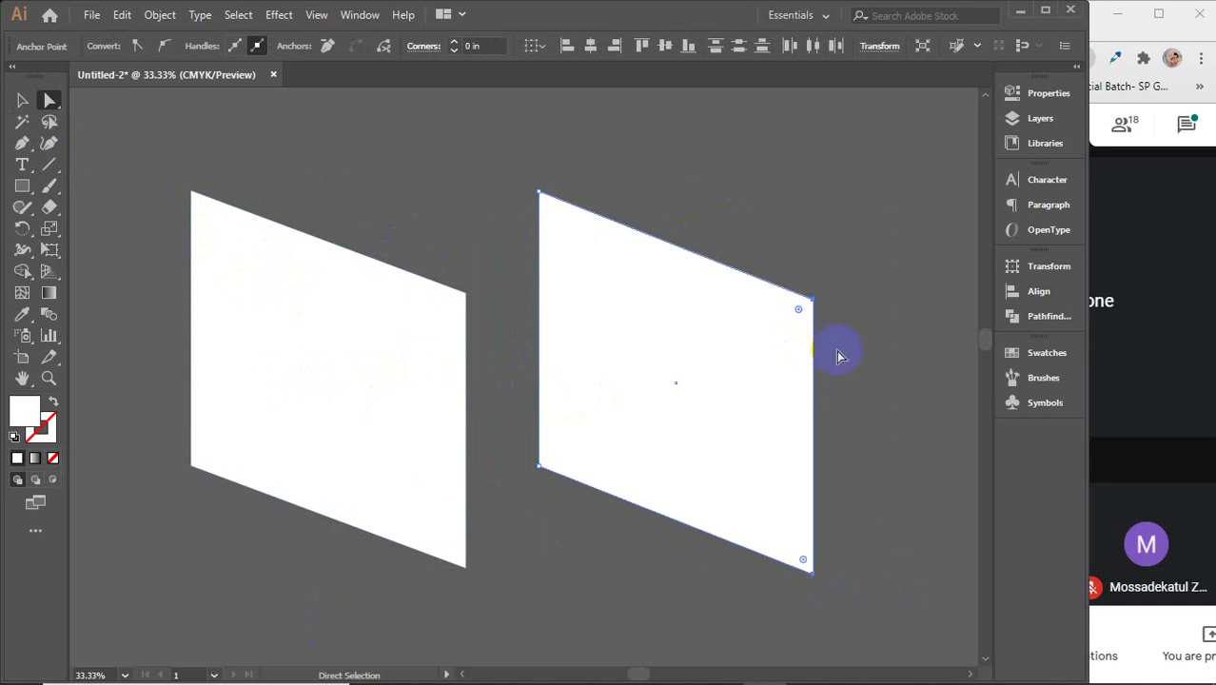
drag(818, 308, 817, 357)
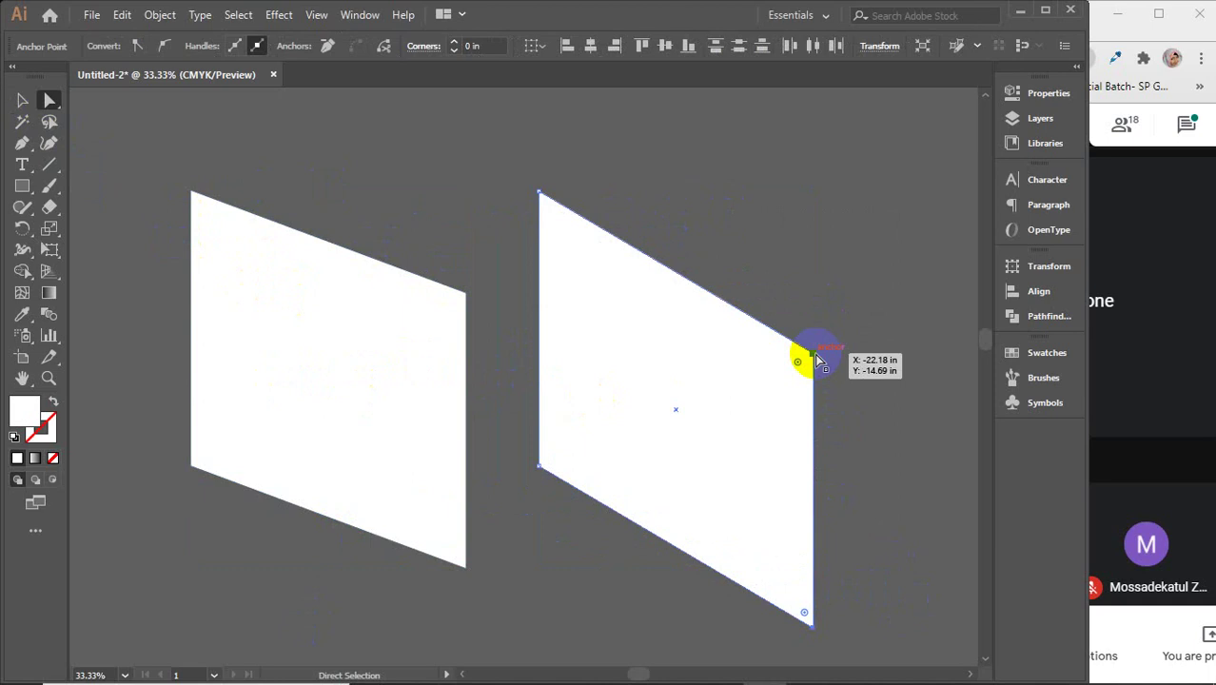
click(21, 100)
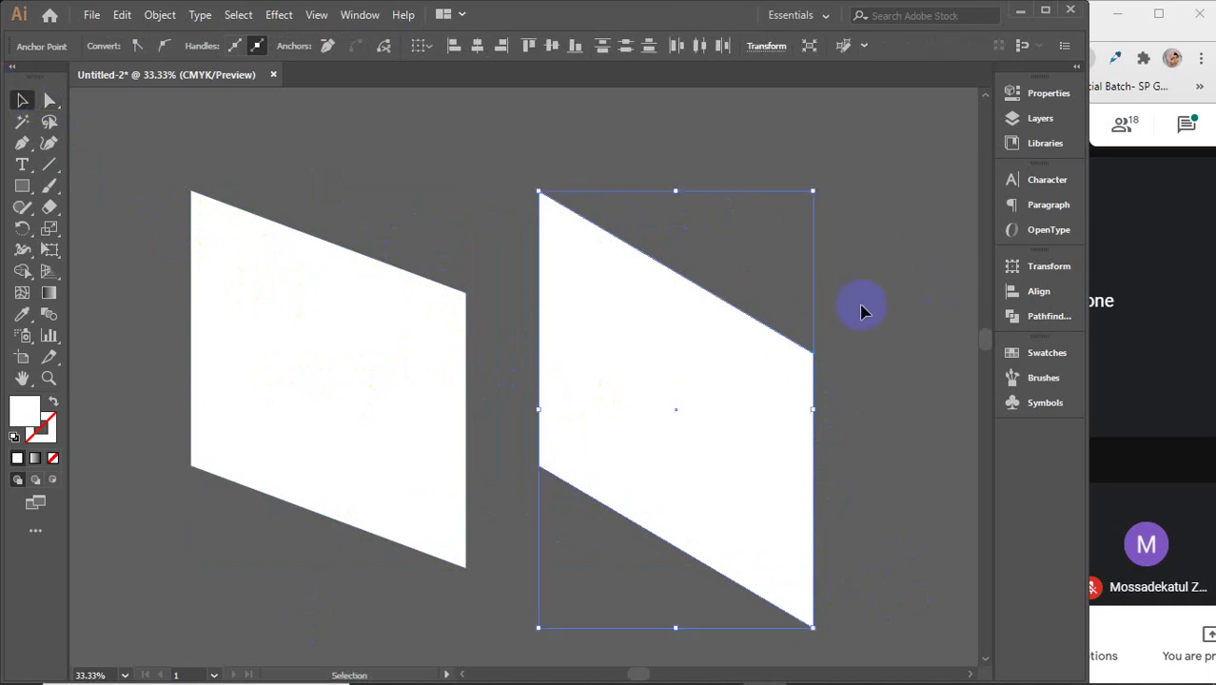
- Duplicate the steeper parallelogram horizontally to its right as a third shape
click(697, 426)
scroll(683, 418, right, 4)
scroll(684, 417, down, 1)
click(438, 409)
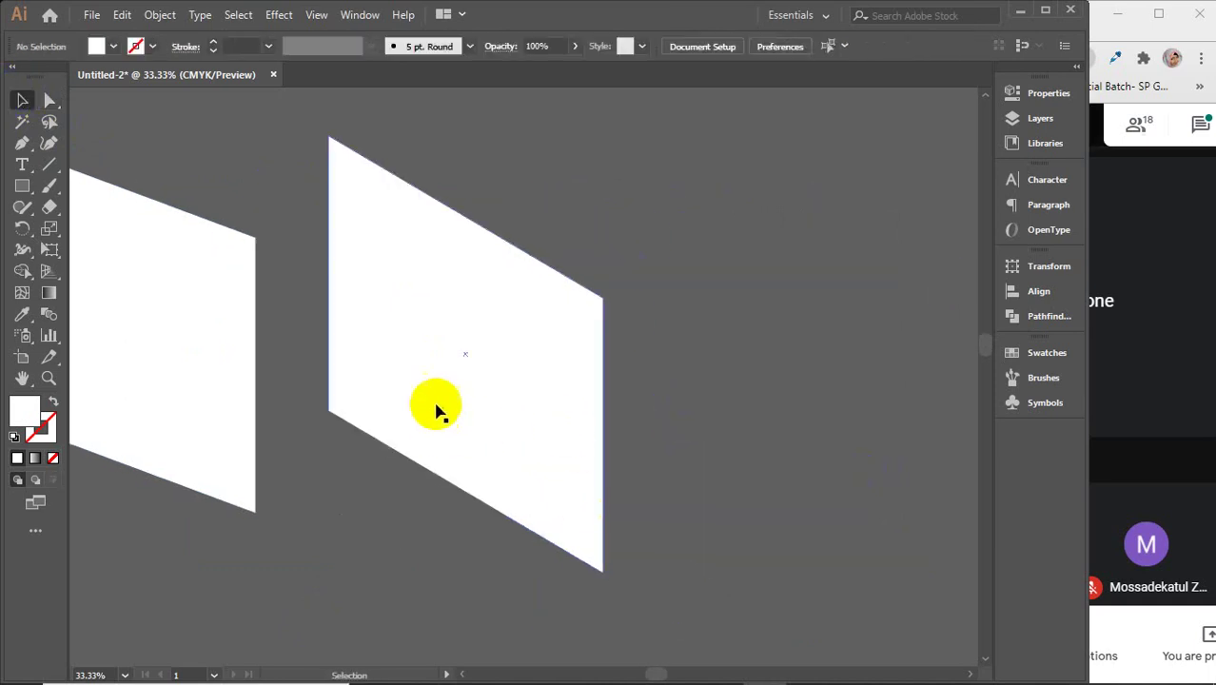
click(459, 298)
drag(406, 340, 787, 385)
key(space)
drag(814, 434, 530, 404)
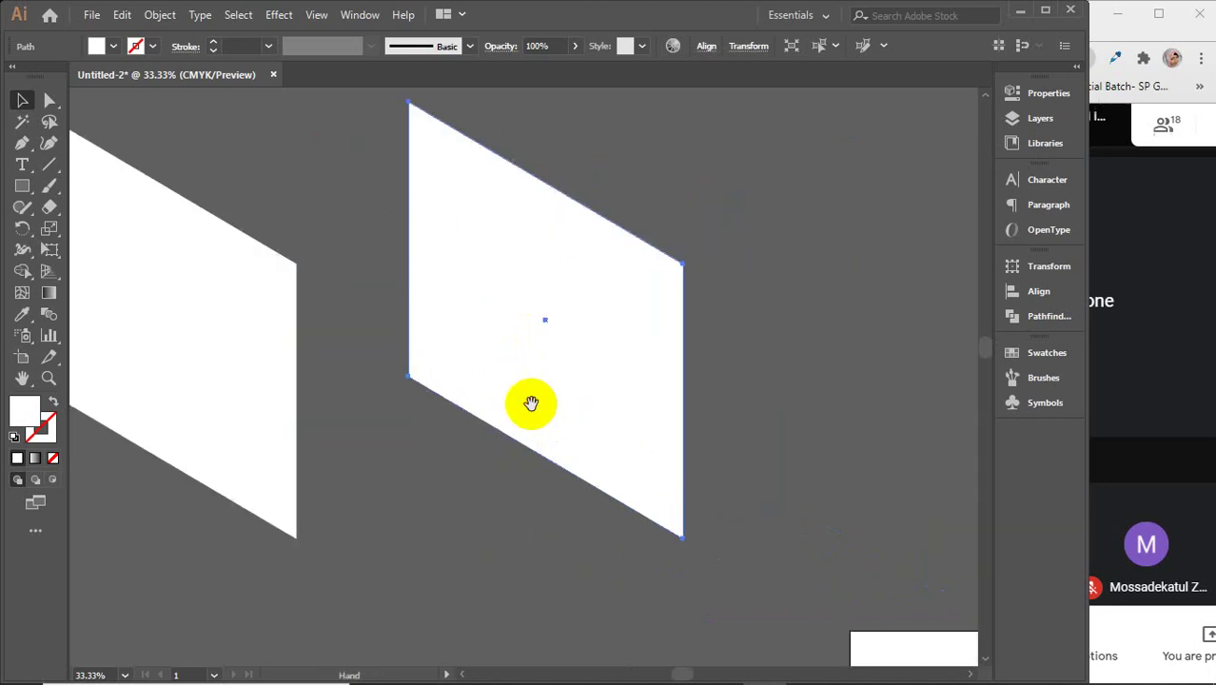
- Move the third parallelogram's two right-hand corner points straight down, to a drop of about 90% of its height
click(49, 100)
drag(641, 192, 743, 582)
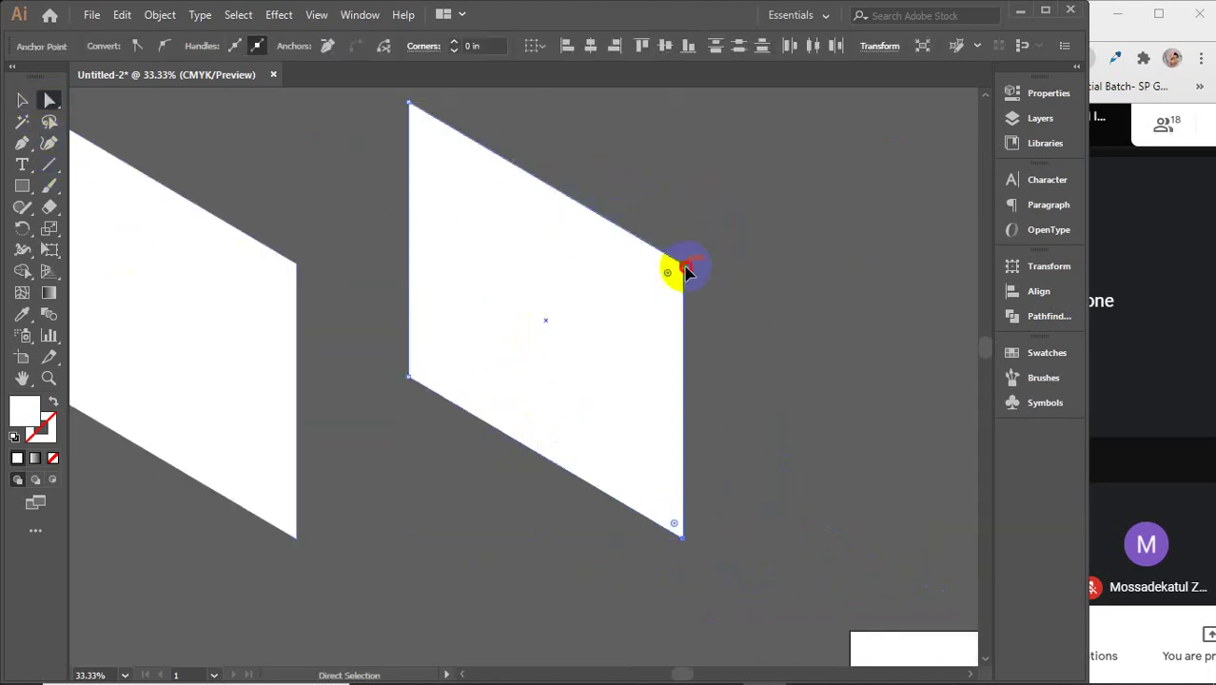
drag(686, 271, 678, 350)
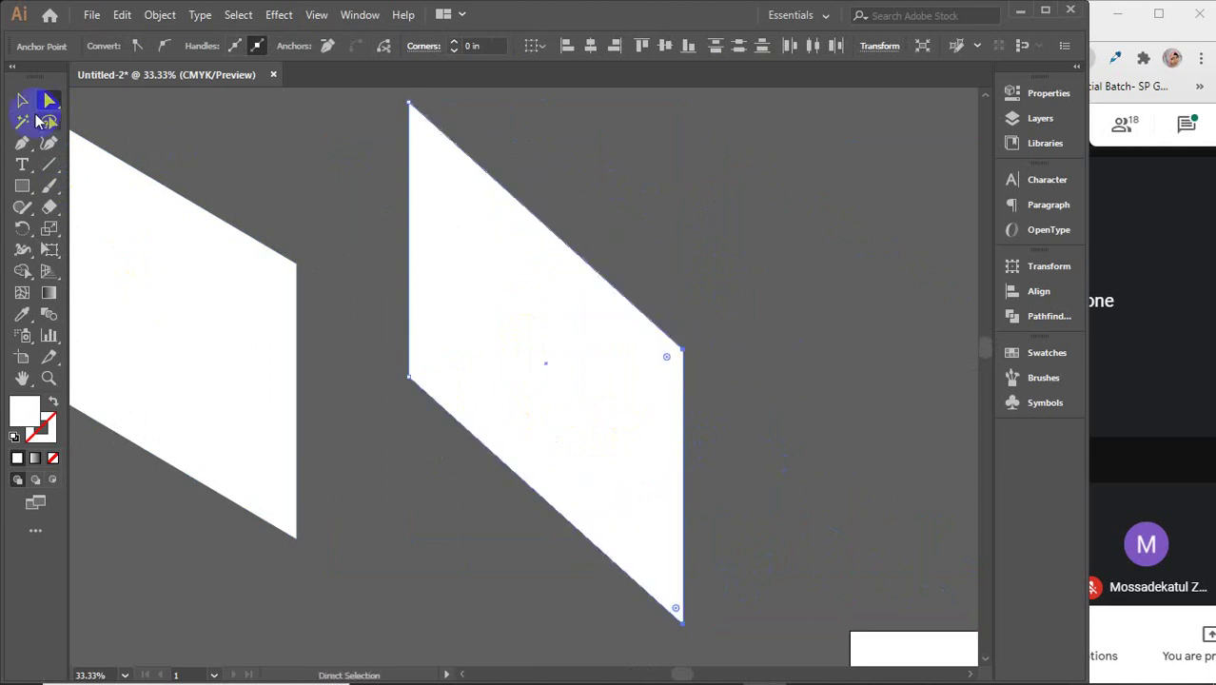
click(22, 100)
click(761, 309)
- Delete the first and third parallelograms, keeping only the middle one
scroll(773, 312, down, 2)
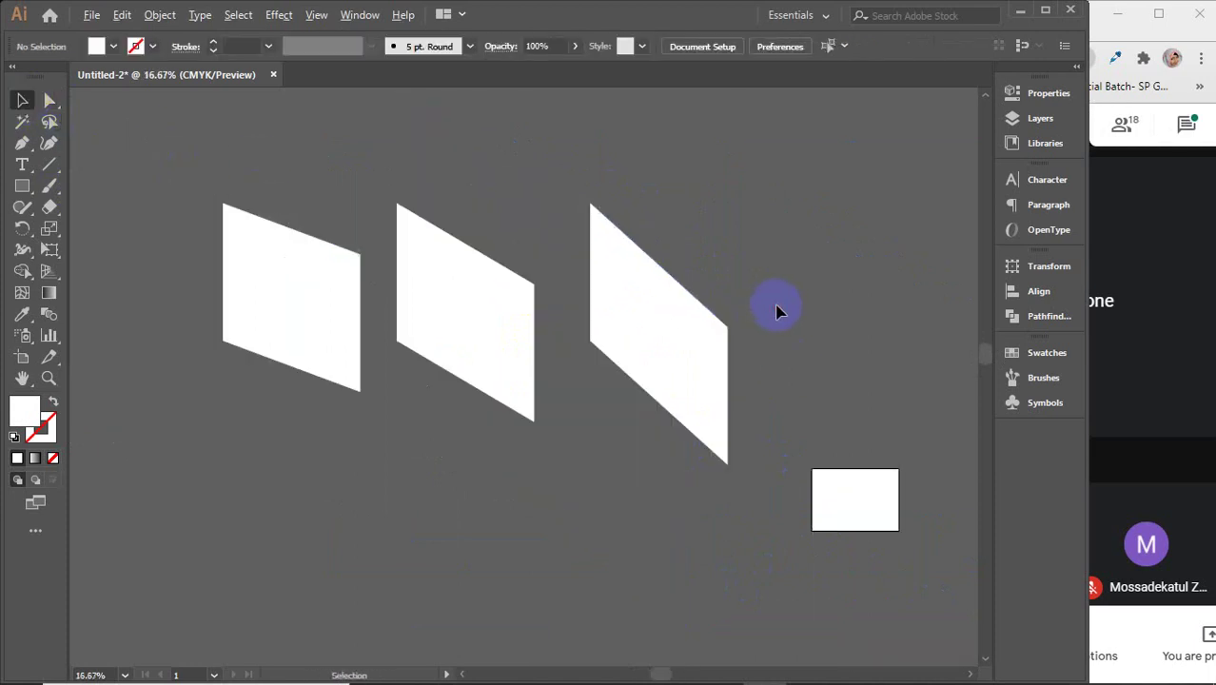
click(461, 239)
click(691, 392)
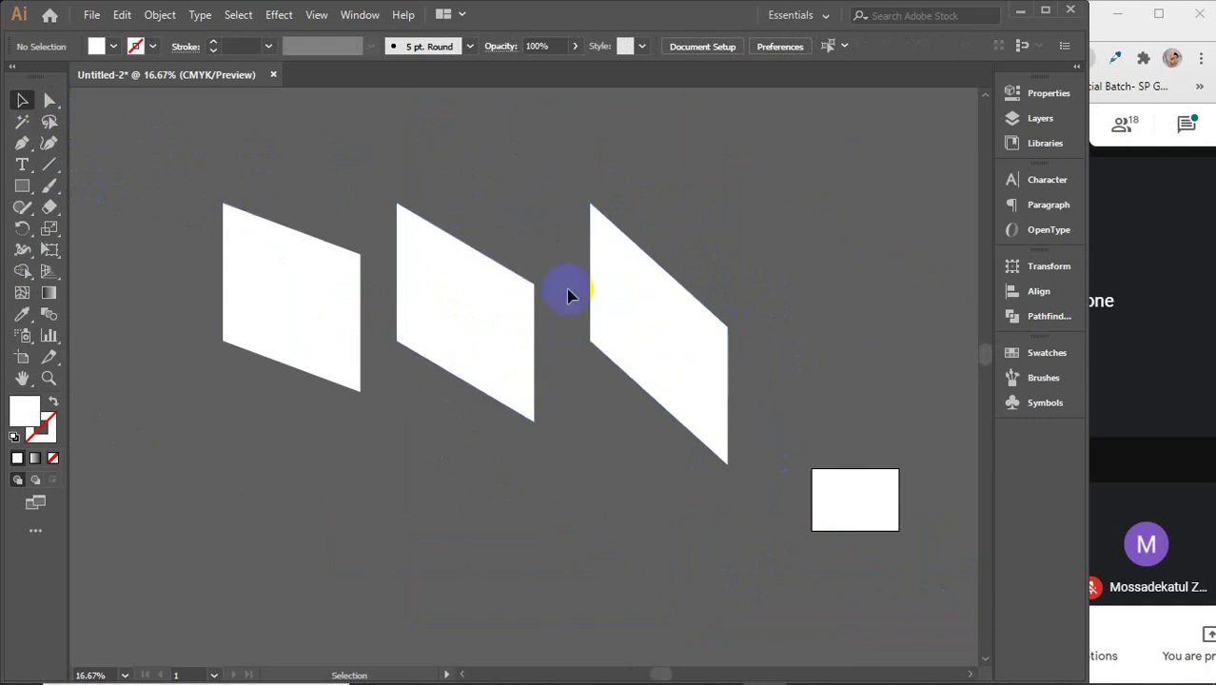
click(620, 280)
shift+click(271, 285)
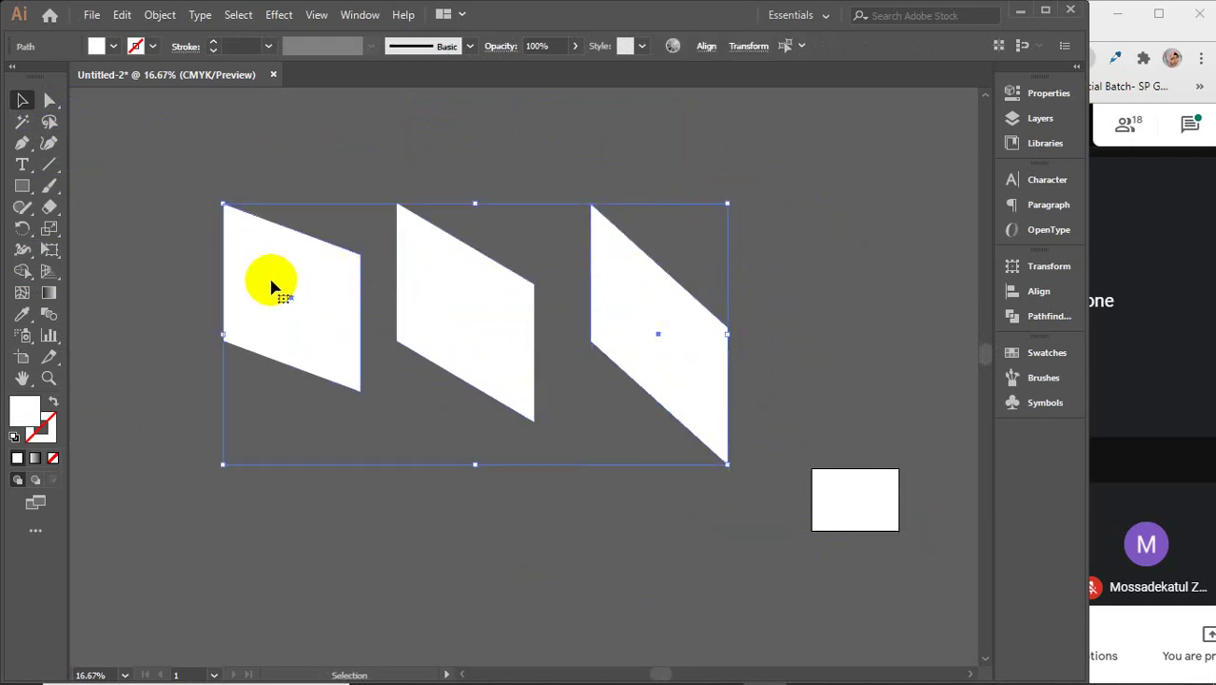
key(Delete)
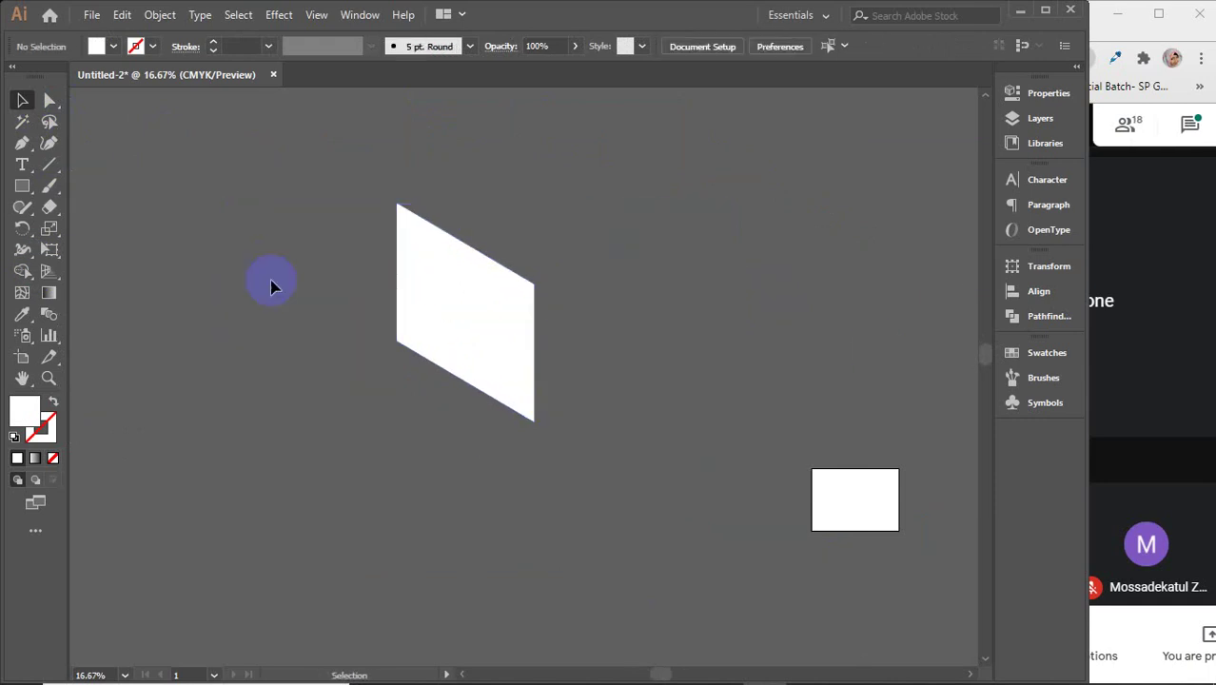
- Offset the remaining parallelogram's path outward by 0.125 in with Miter joins and a miter limit of 4
scroll(473, 307, up, 3)
scroll(475, 314, down, 2)
click(475, 319)
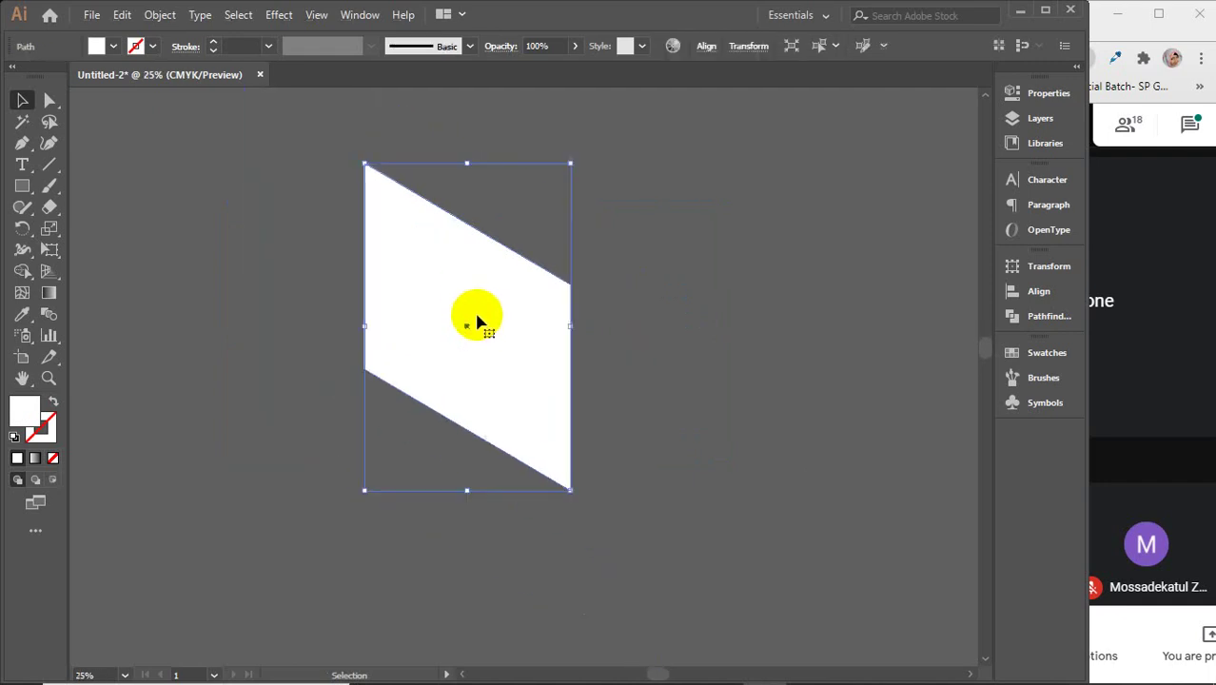
click(161, 15)
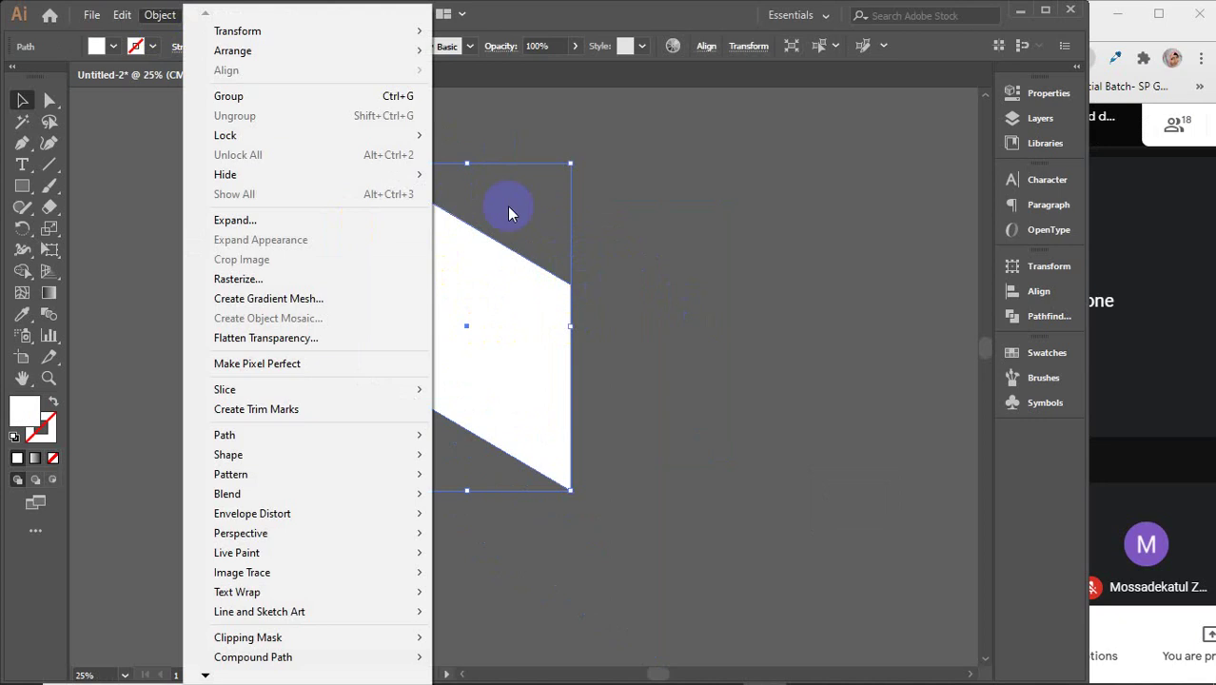
mouse_move(269, 431)
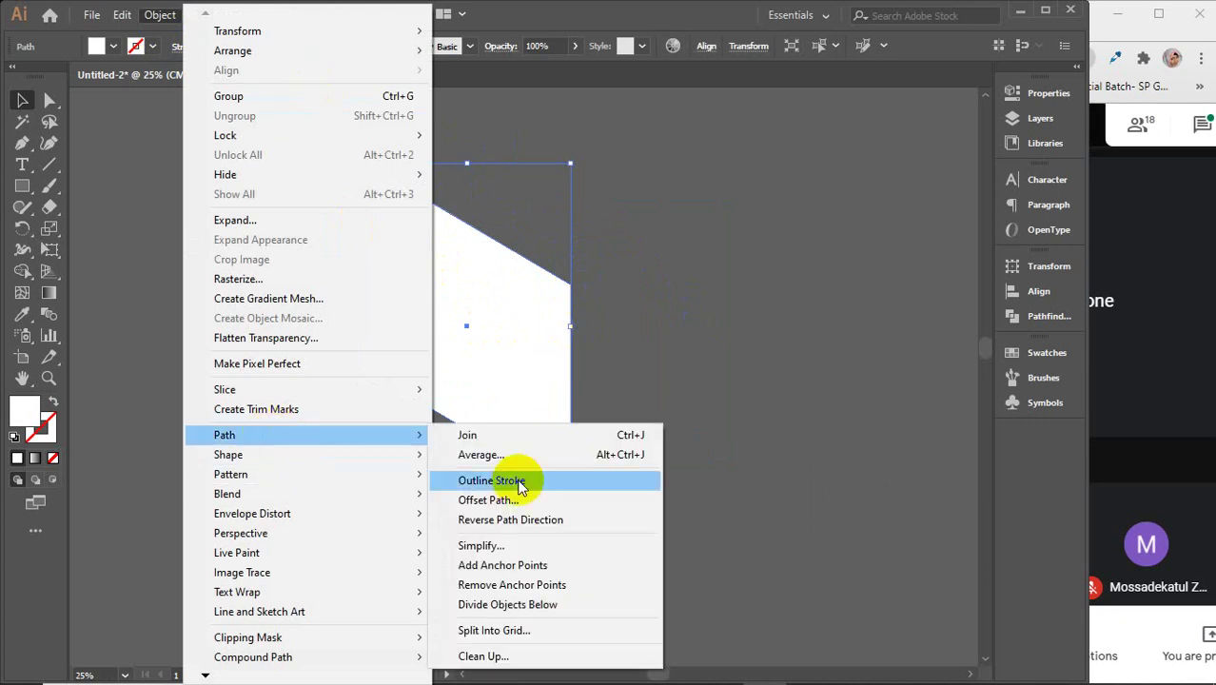
click(504, 500)
click(884, 221)
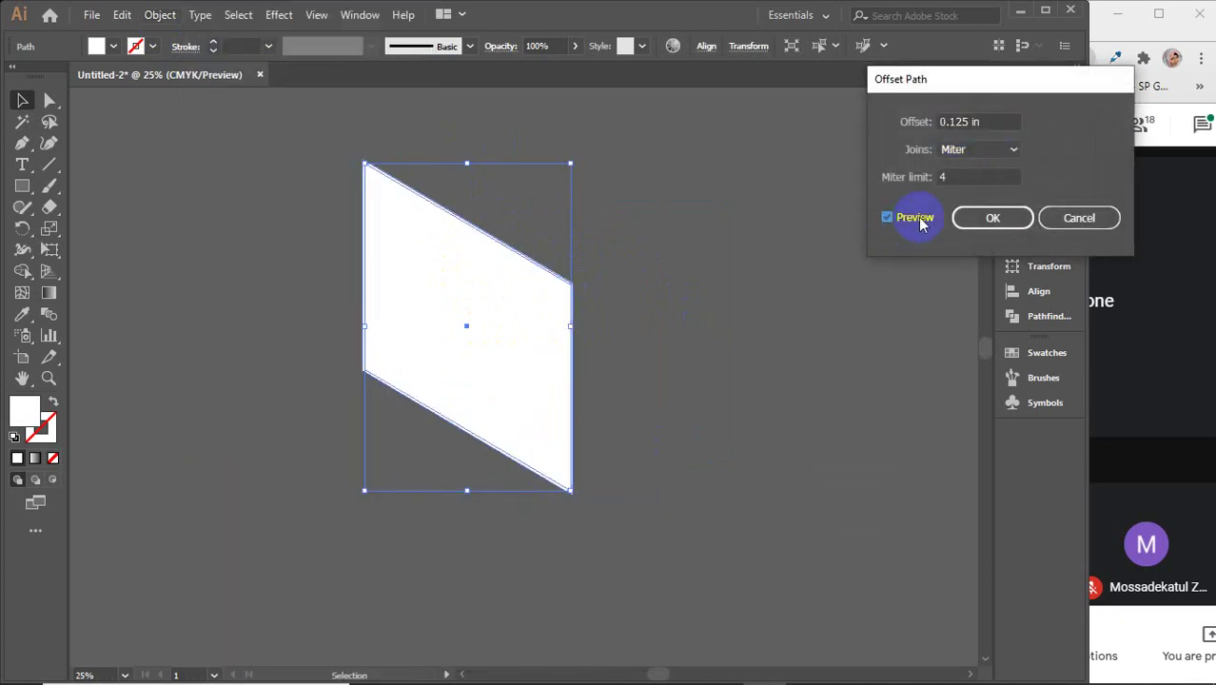
click(917, 219)
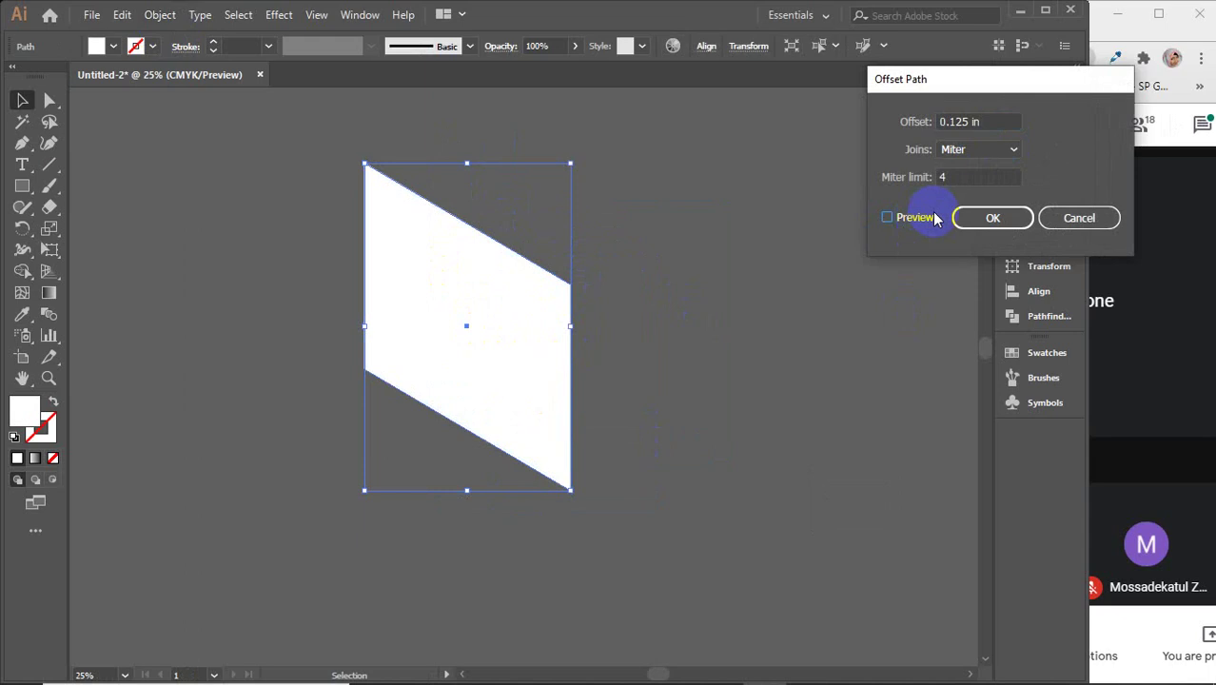
click(990, 217)
- Fill the offset shape behind the white parallelogram with red as a bleed border and lock it
click(113, 46)
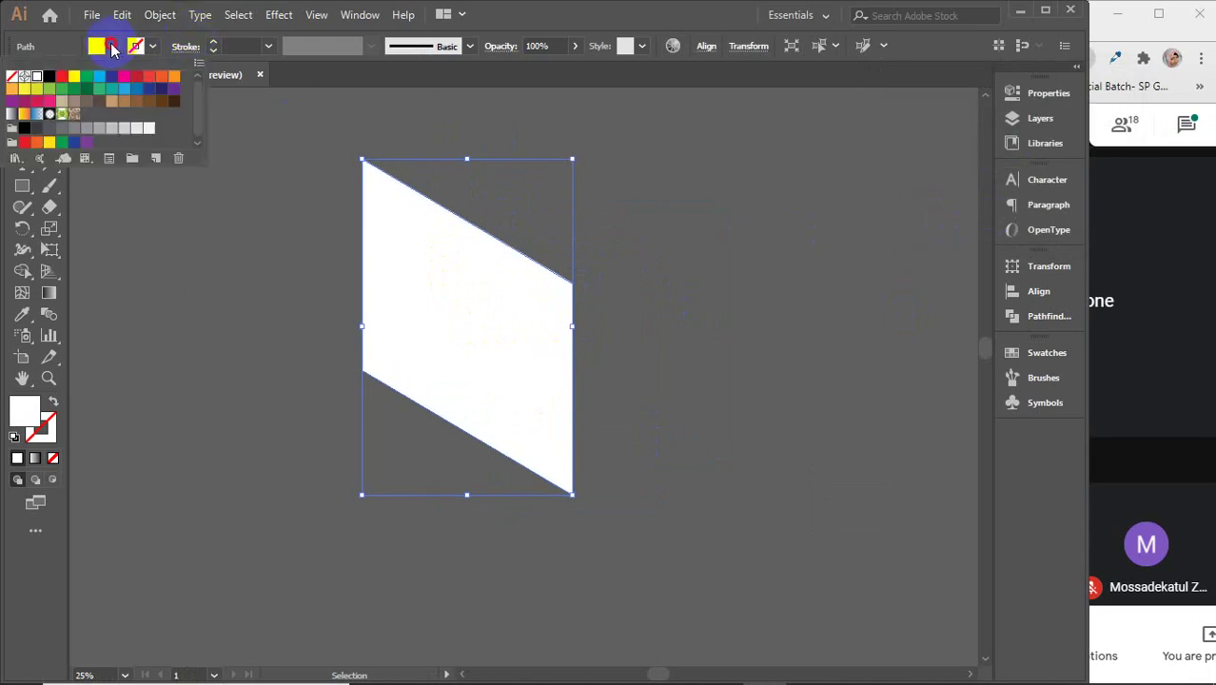
click(173, 76)
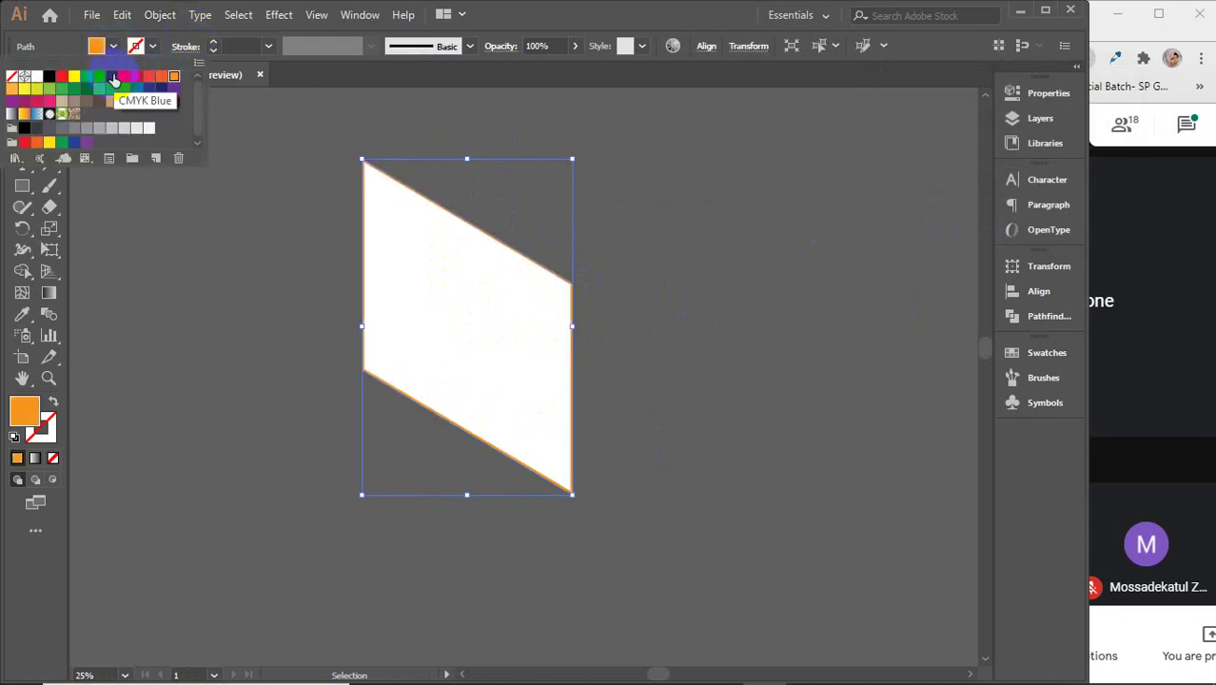
click(136, 76)
key(Escape)
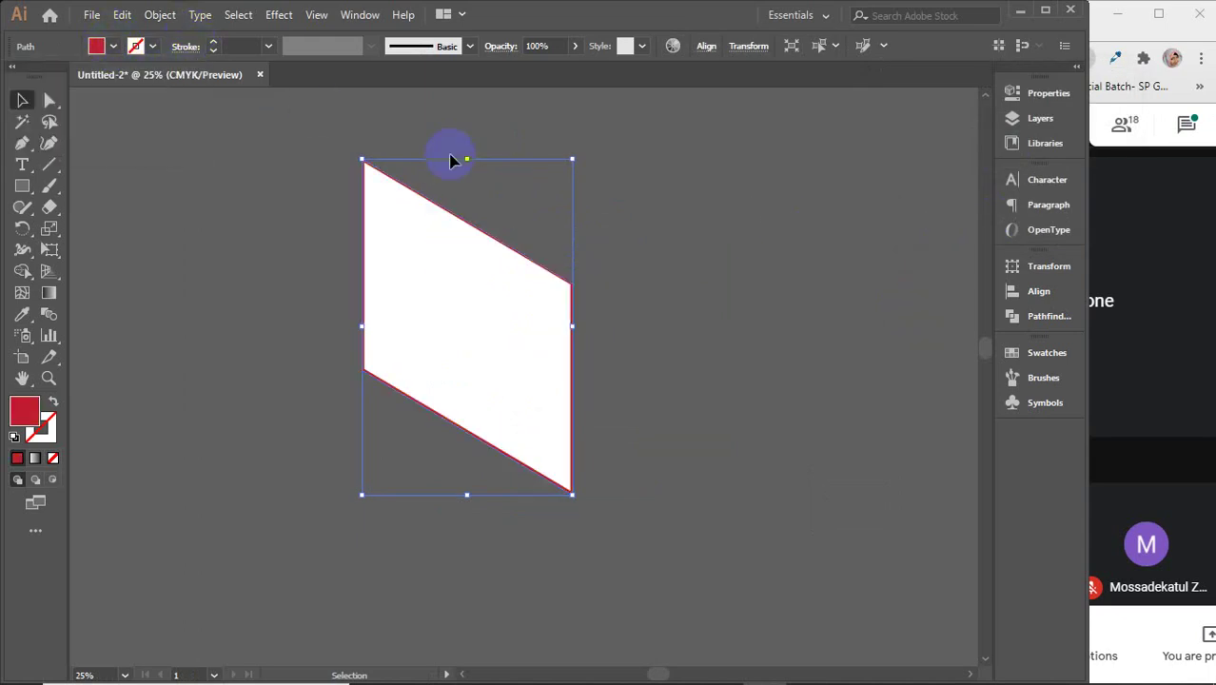
key(a)
click(679, 295)
key(v)
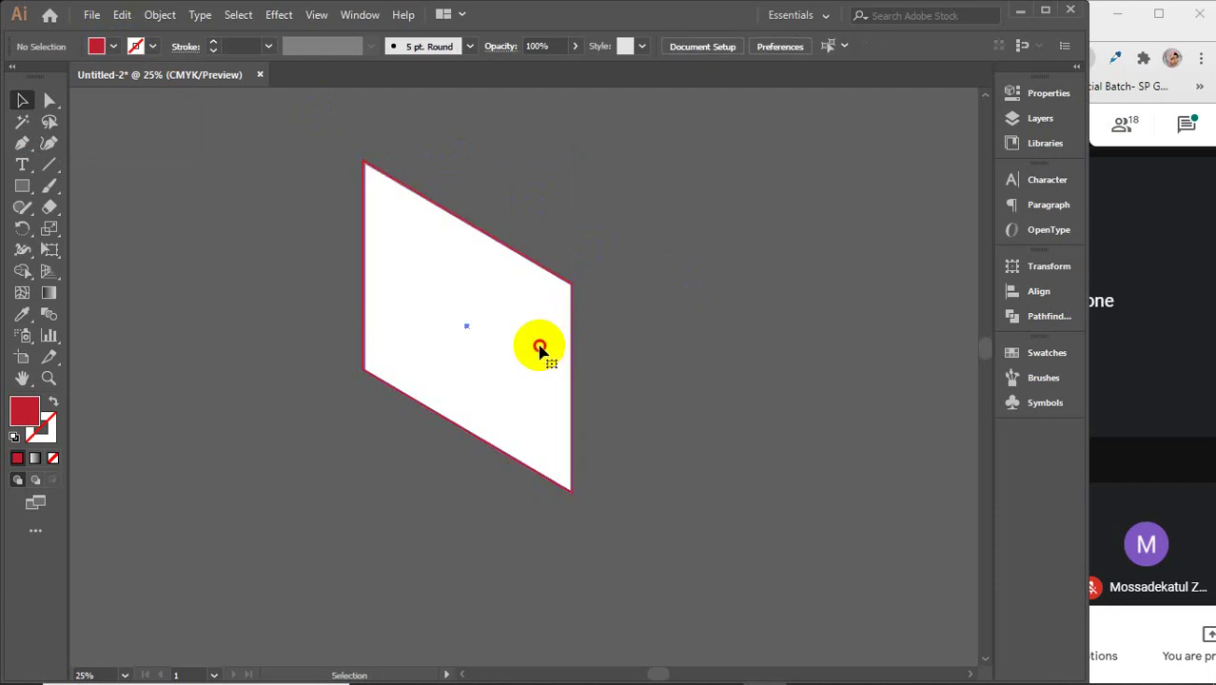
- Try splitting the white parallelogram into a grid of 1 row and 3 columns with a 0 in gutter, and undo the split
click(538, 345)
click(160, 14)
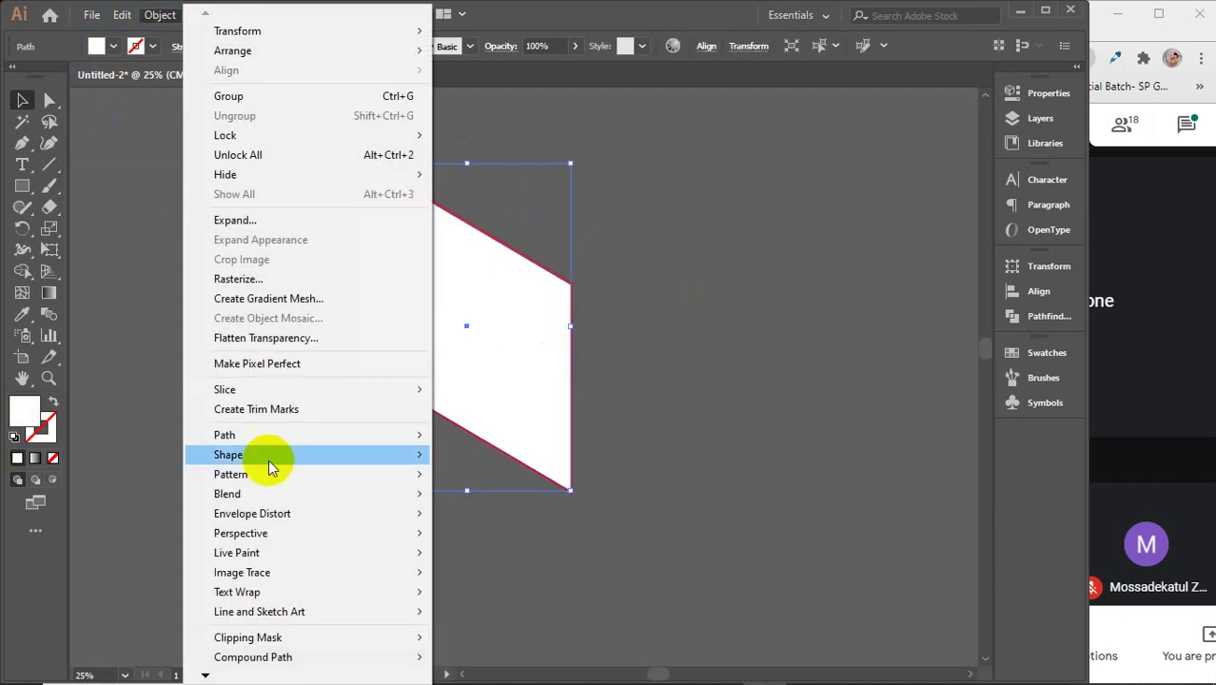
mouse_move(245, 435)
click(514, 630)
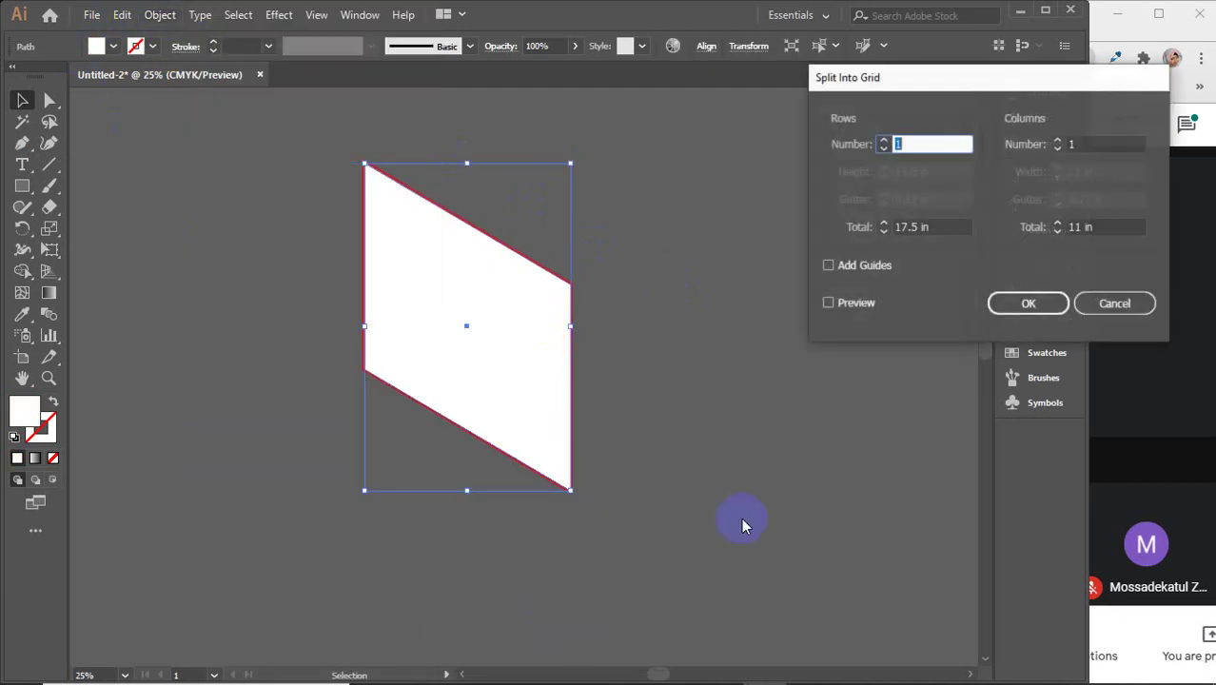
click(1090, 143)
text(2)
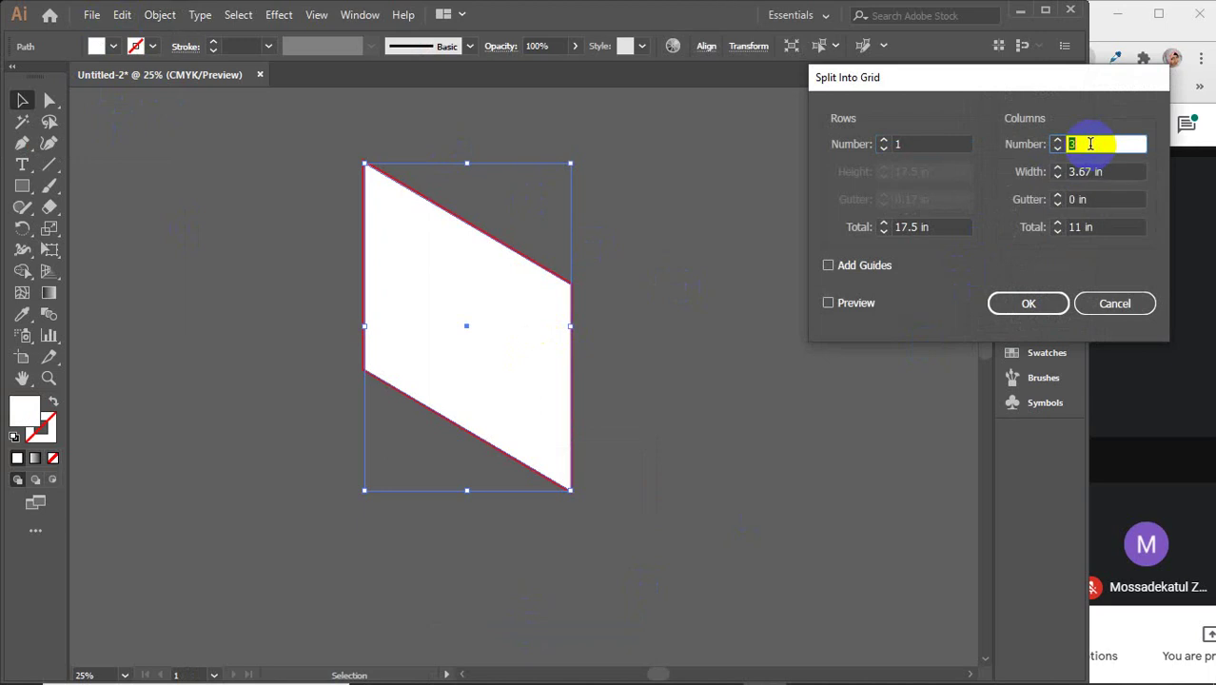
click(1046, 304)
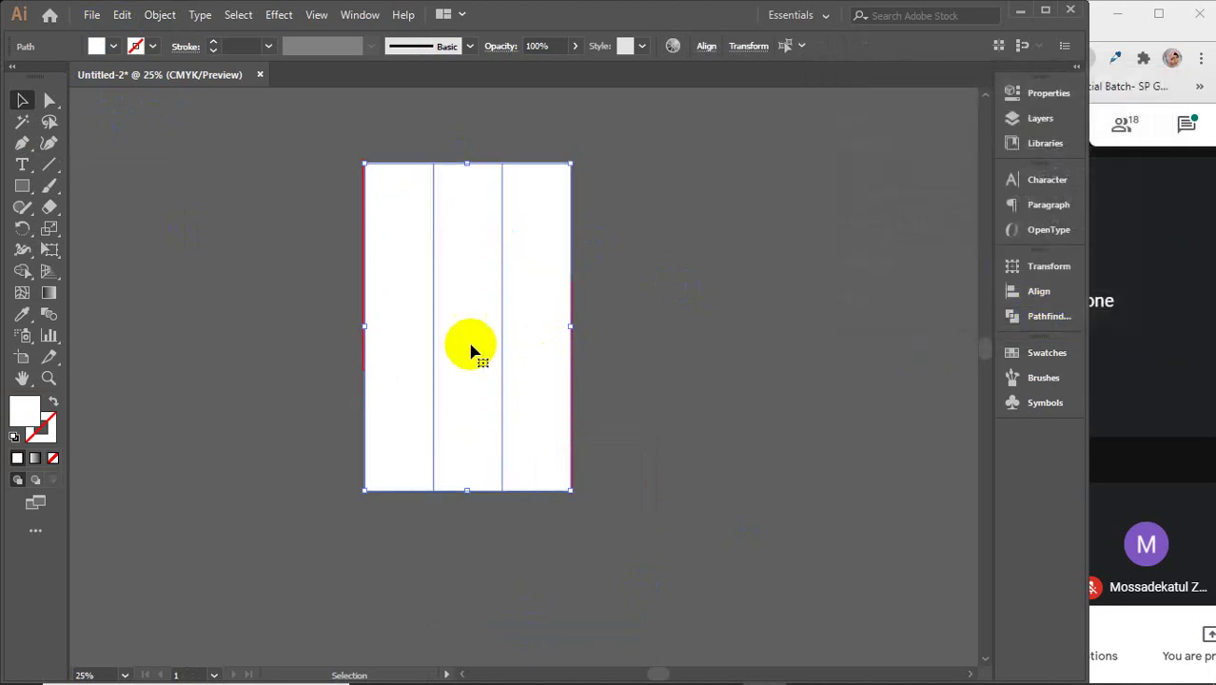
click(505, 194)
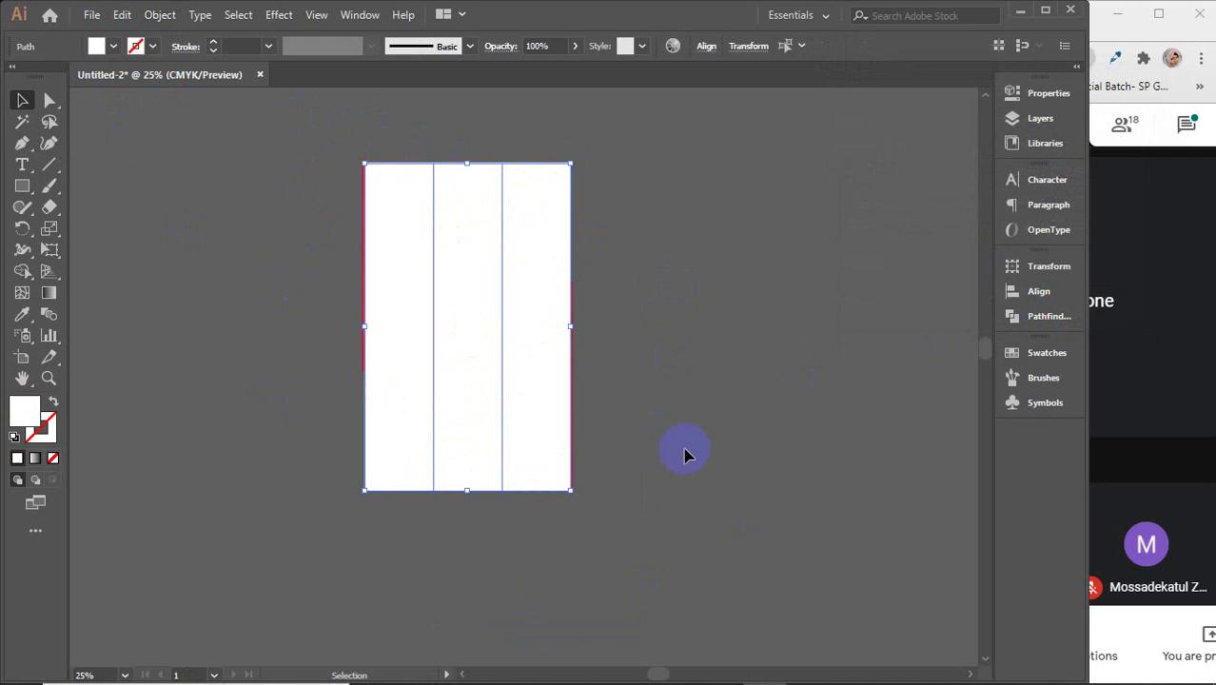
key(ctrl+z)
key(ctrl+z)
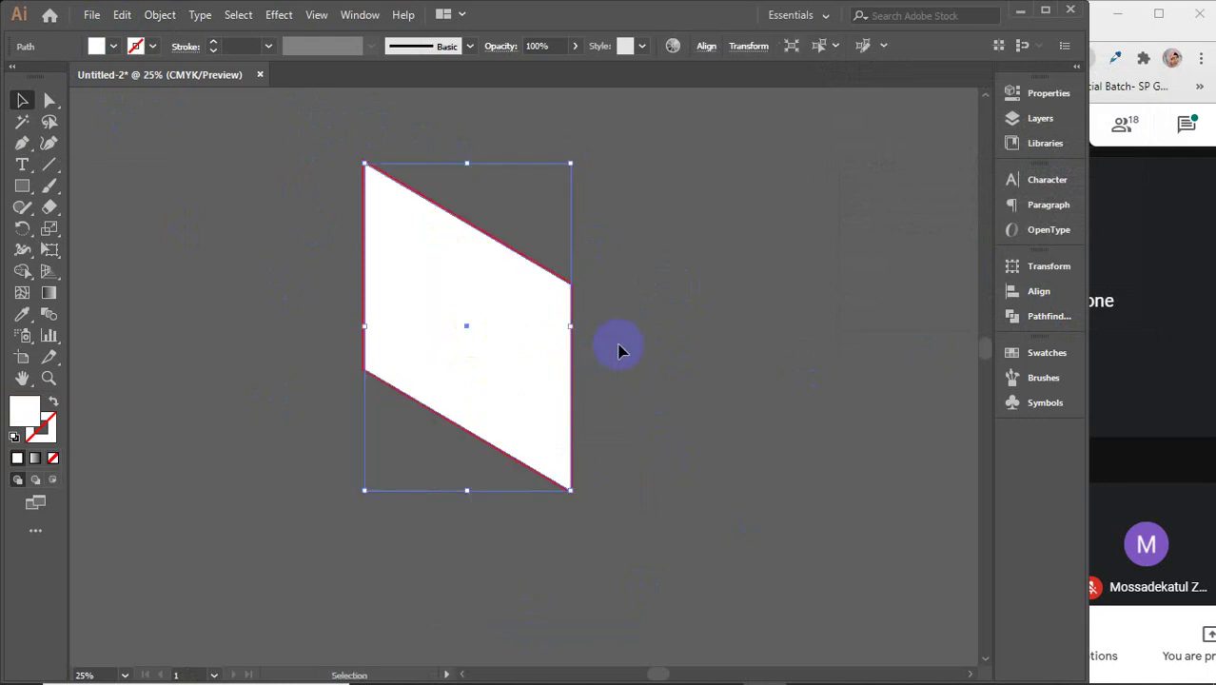
click(620, 303)
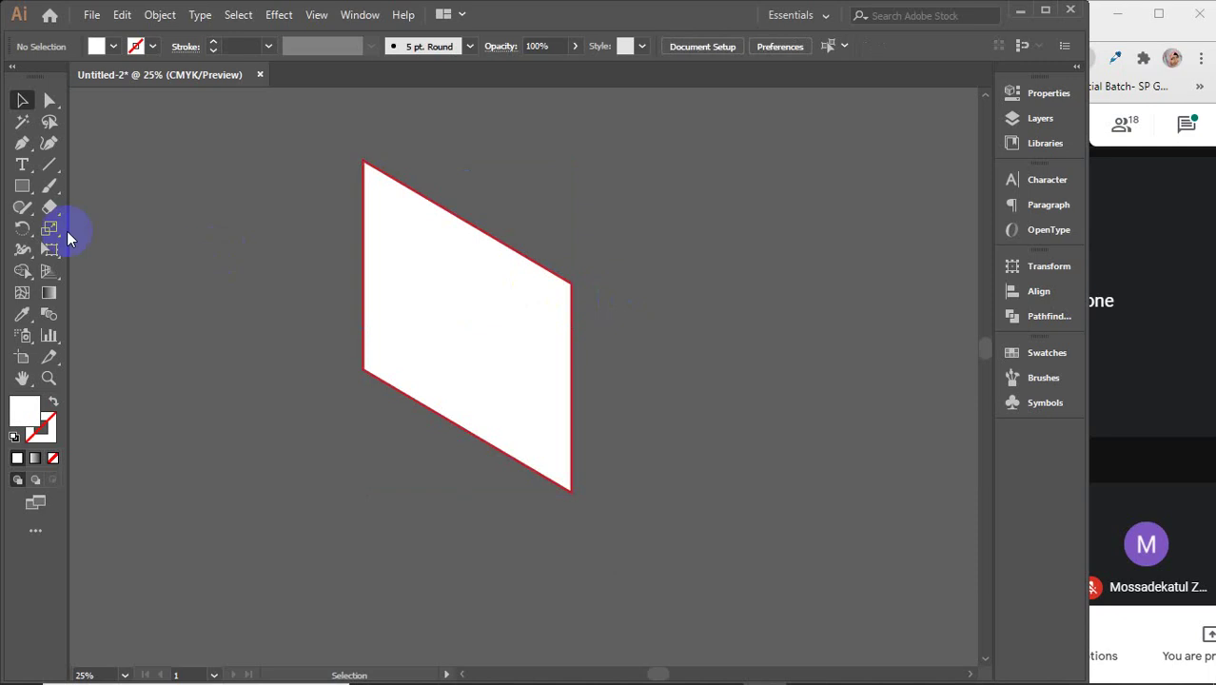
- Draw a vertical line along the parallelogram's left edge, extending slightly beyond its upper and lower corners
click(47, 167)
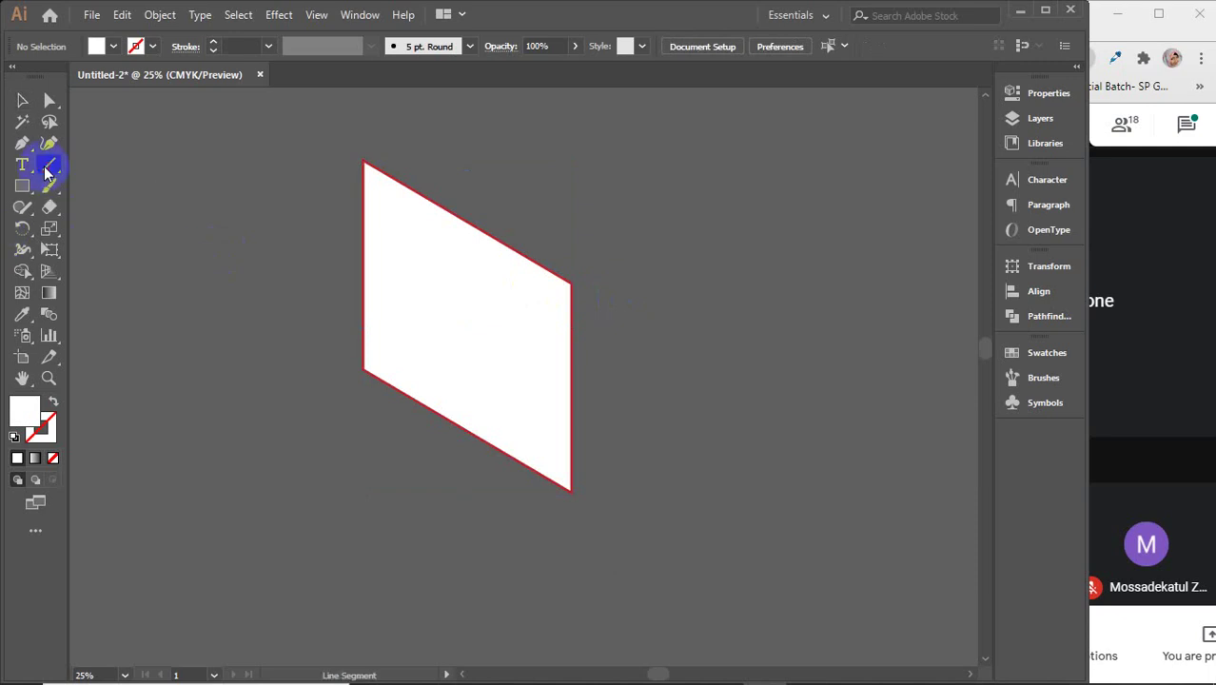
scroll(370, 155, up, 2)
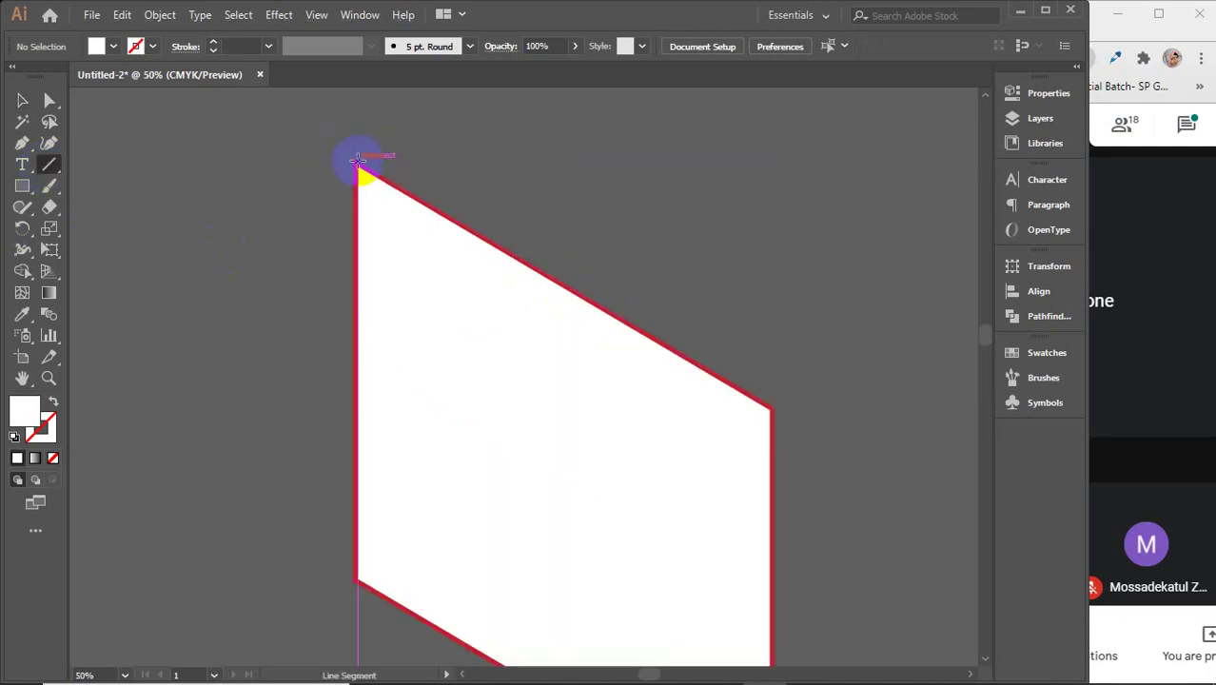
drag(359, 135, 348, 624)
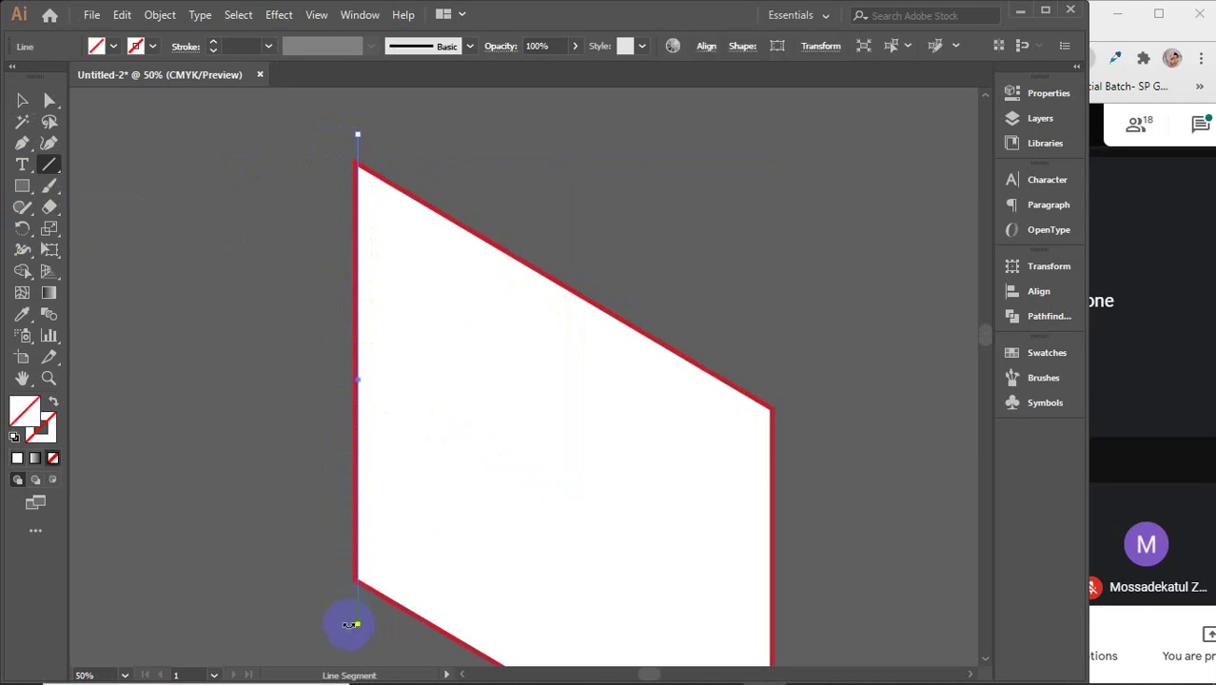
scroll(348, 624, down, 1)
drag(442, 526, 439, 407)
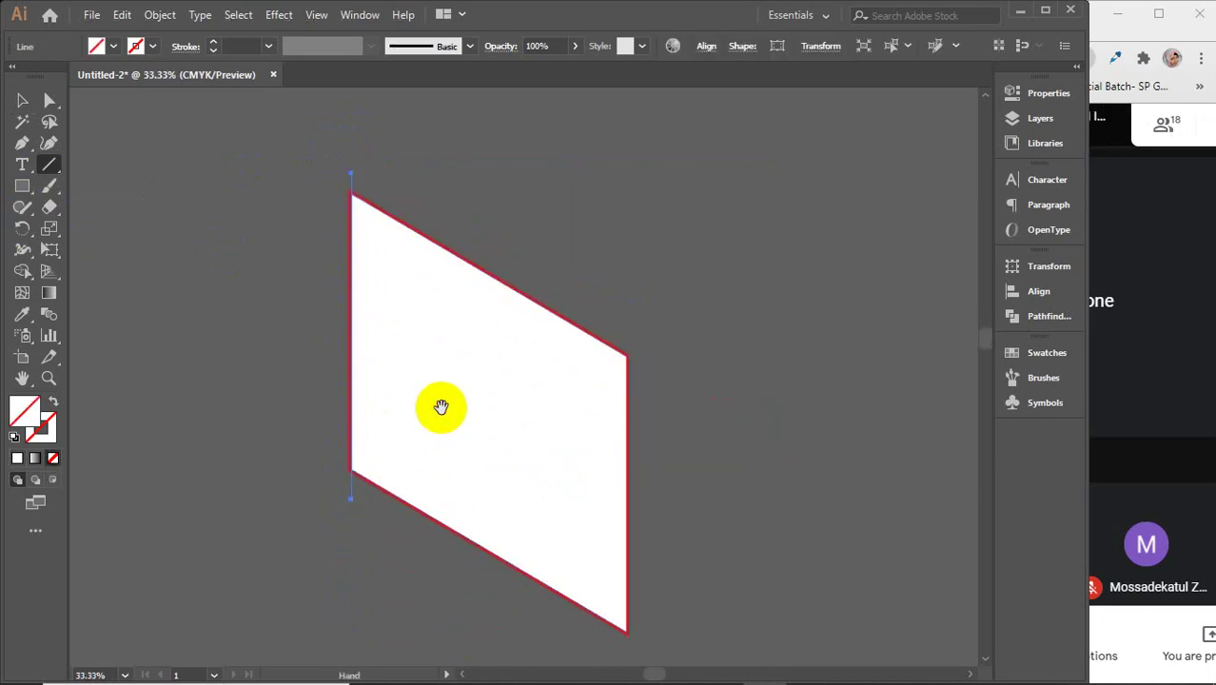
- Give the vertical line a black stroke of 0.25 pt
click(249, 44)
text(0.25)
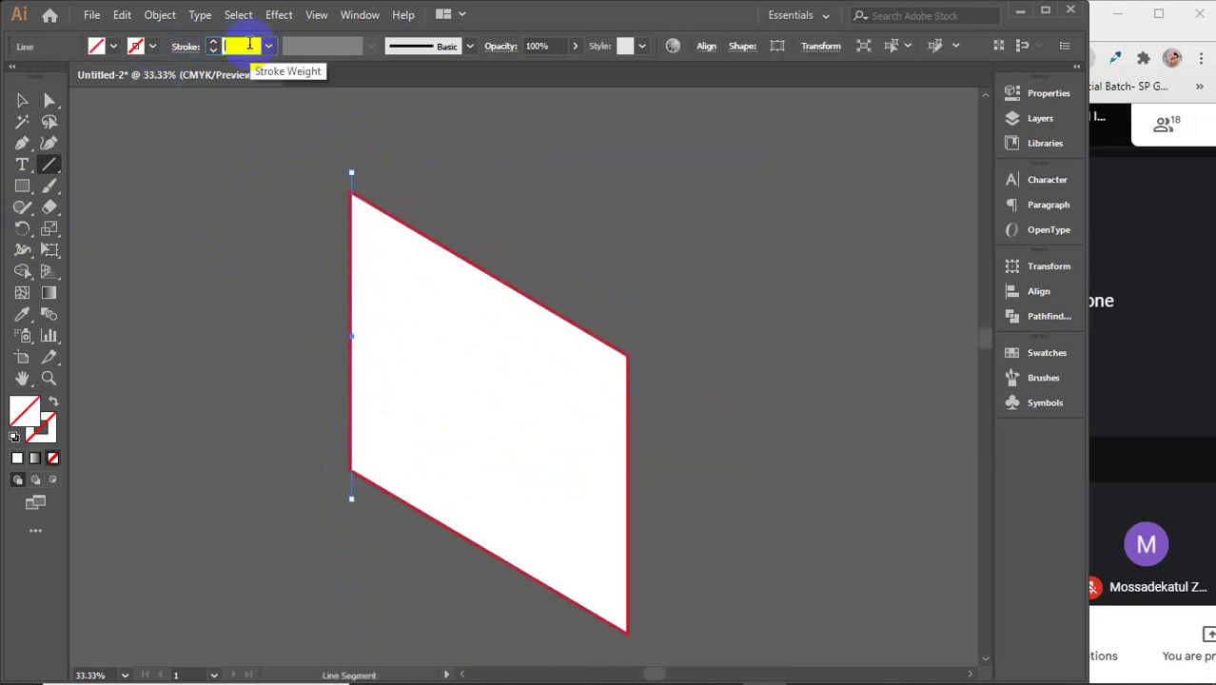
key(Return)
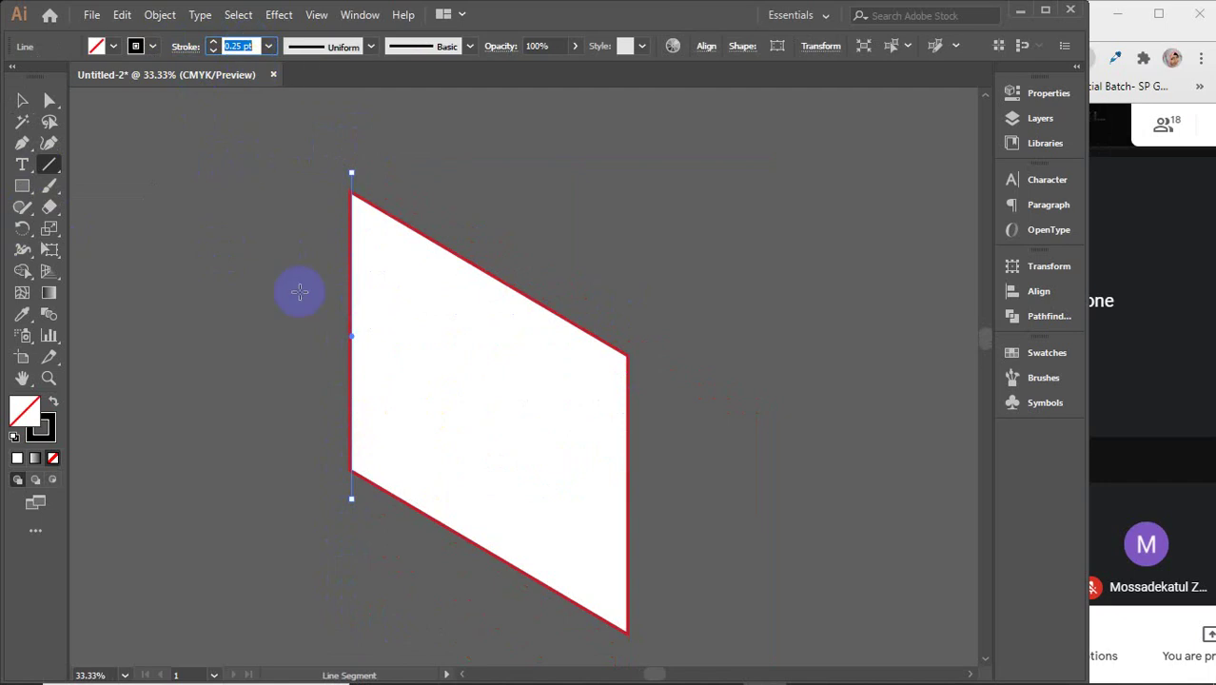
text(1)
click(269, 47)
click(277, 62)
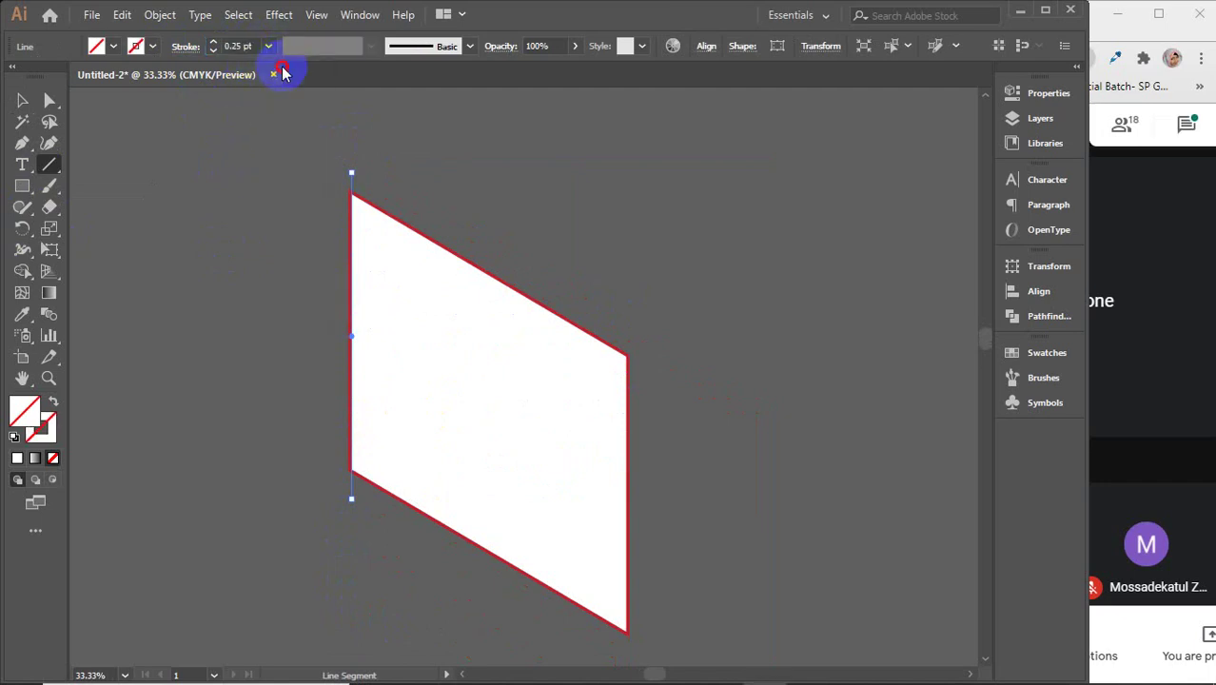
key(v)
click(371, 249)
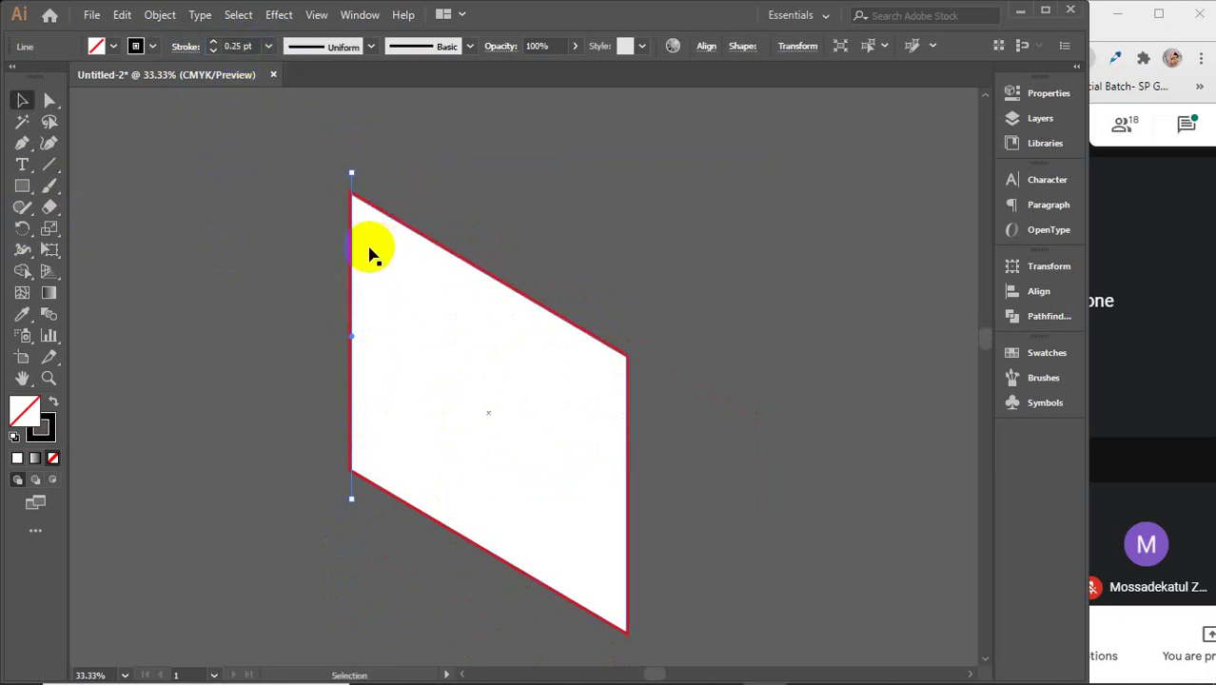
- Copy the line down the slanted edge at about 2.2 in horizontal spacing to get five lines, and move the last onto the parallelogram's right edge
drag(351, 193, 387, 195)
click(337, 174)
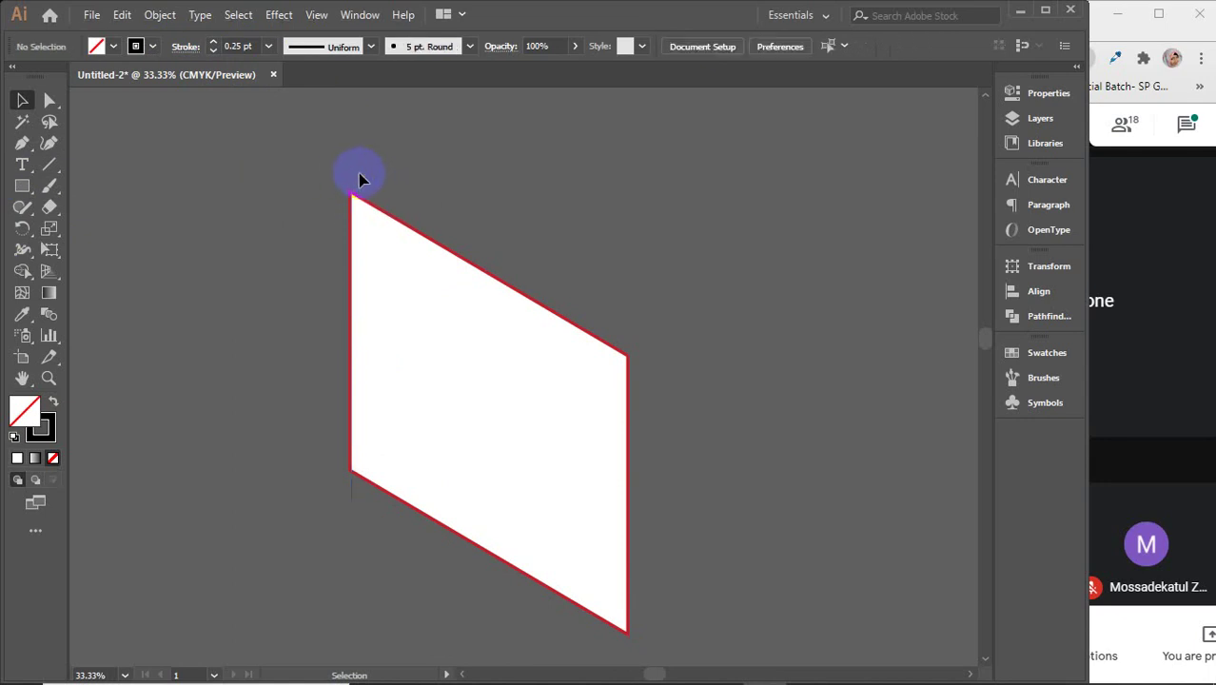
click(352, 180)
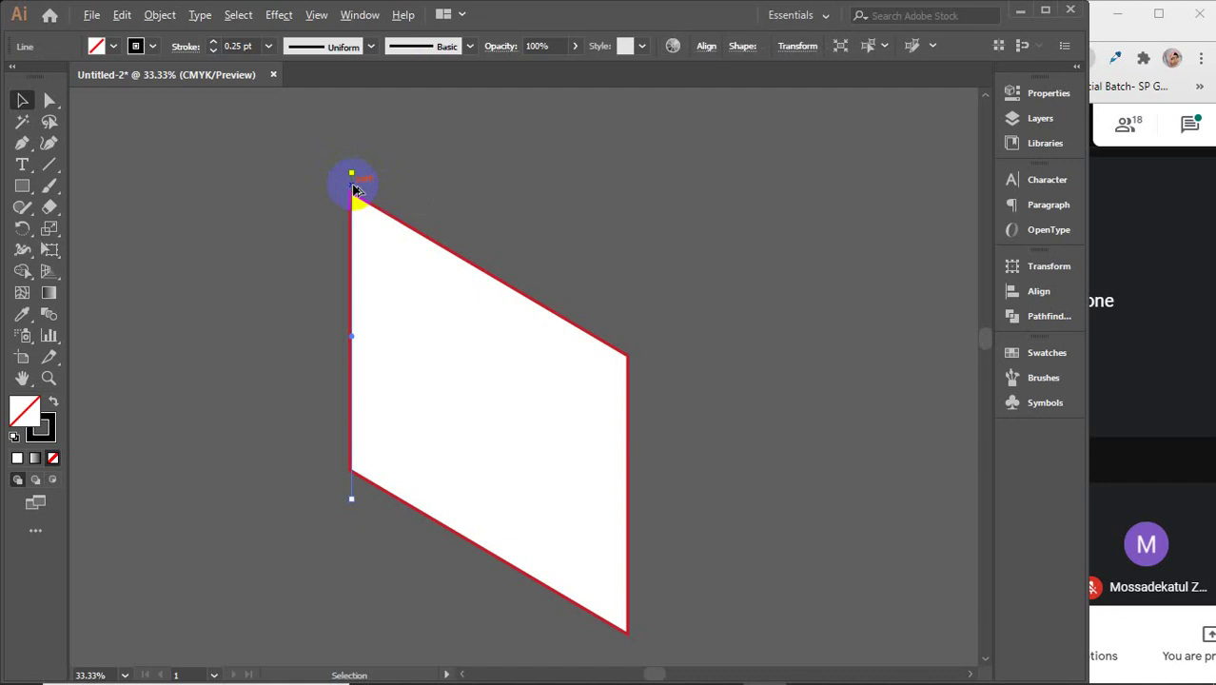
drag(352, 187, 407, 205)
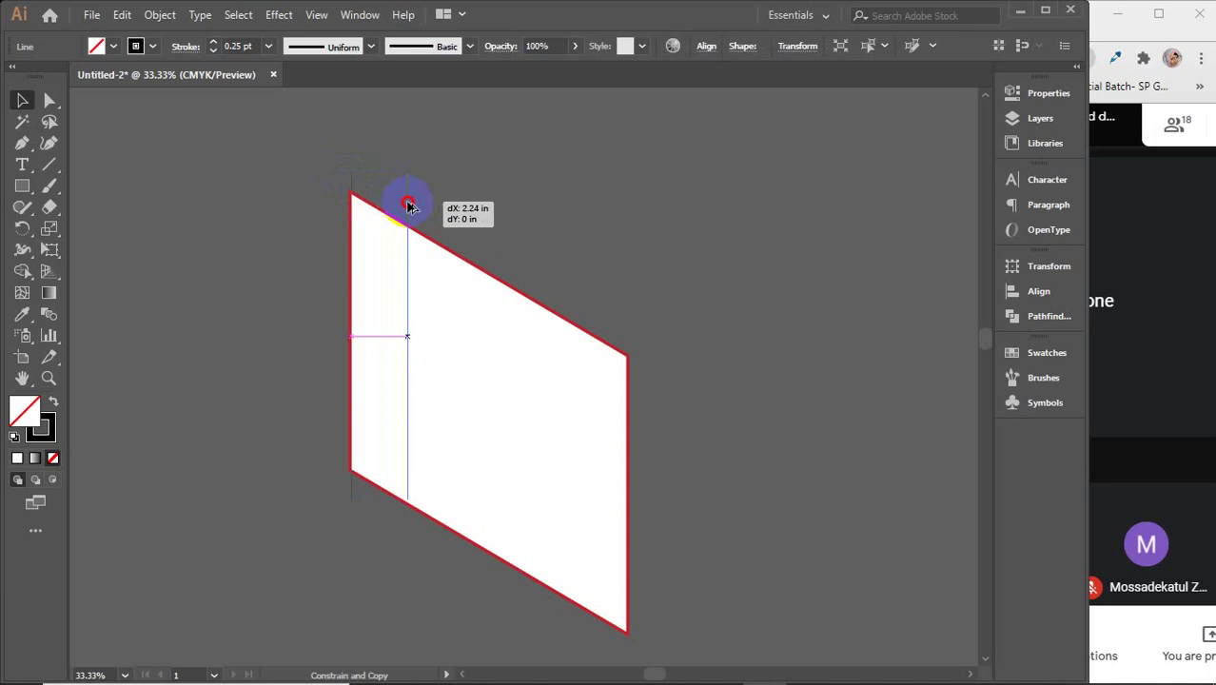
drag(407, 205, 407, 217)
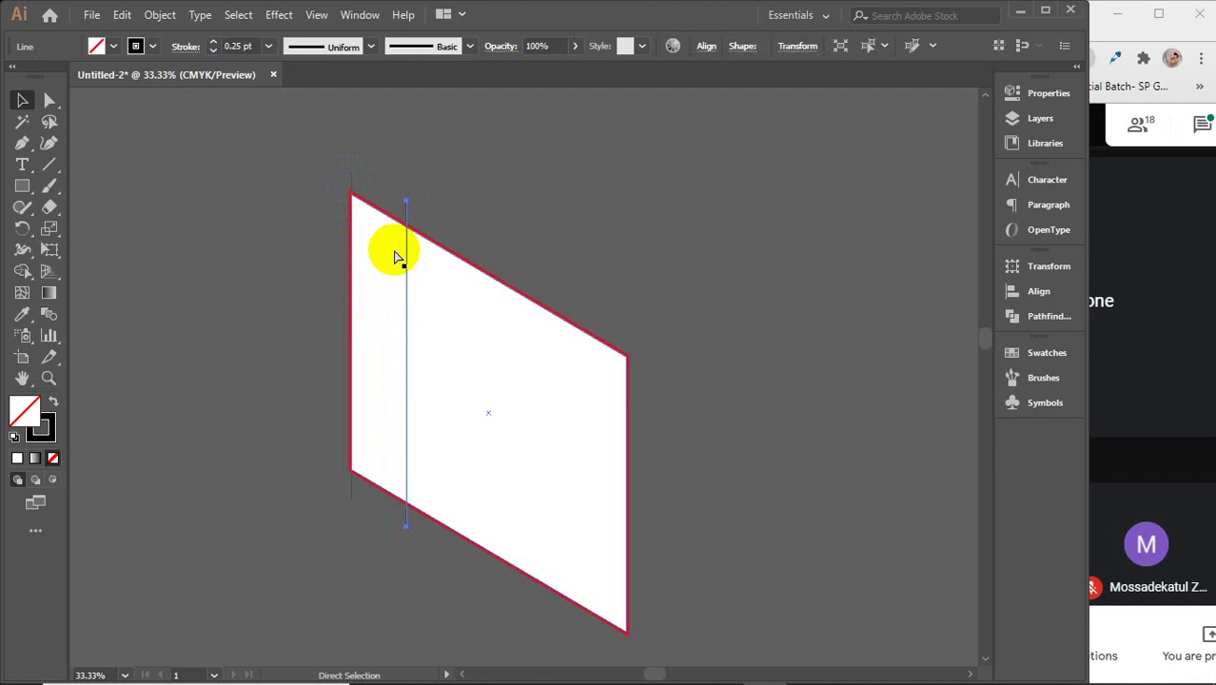
key(ctrl+d)
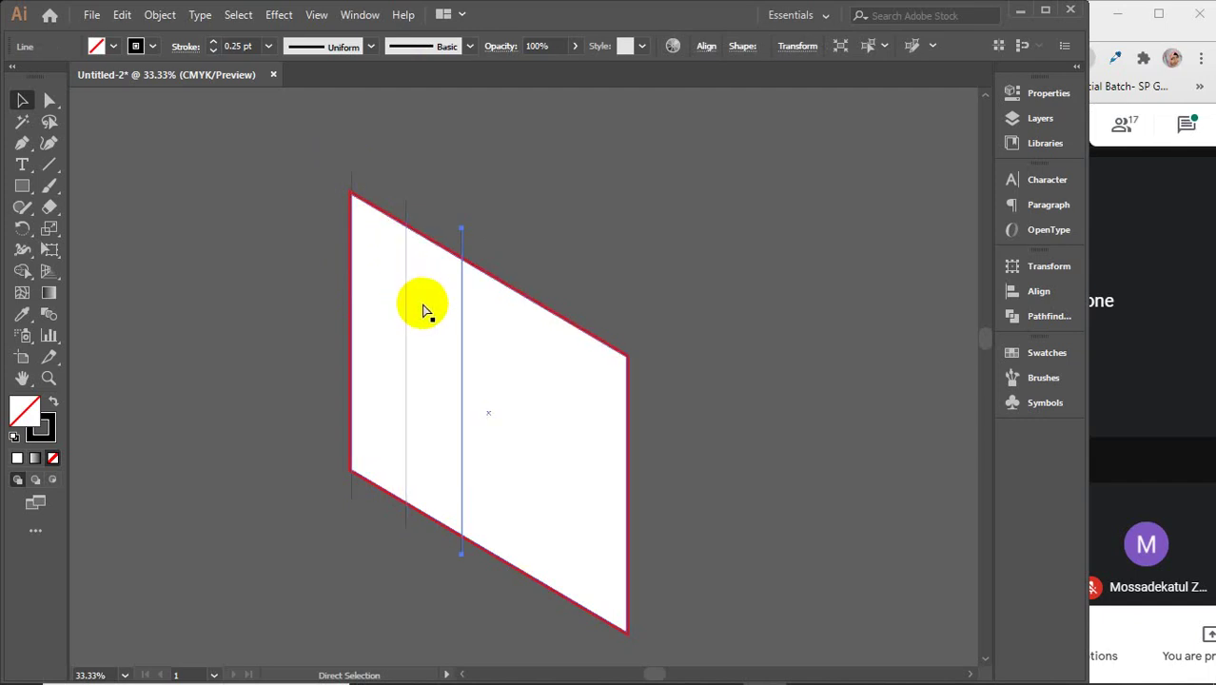
key(ctrl+d)
key(ctrl+d)
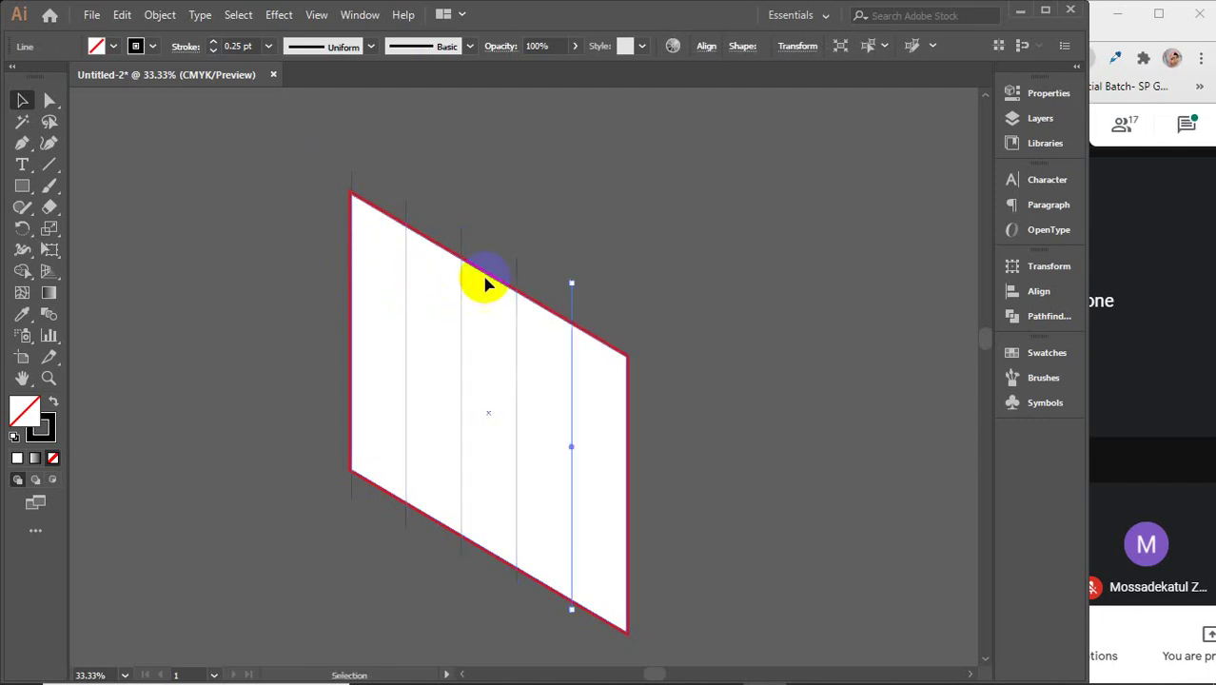
drag(572, 302, 625, 355)
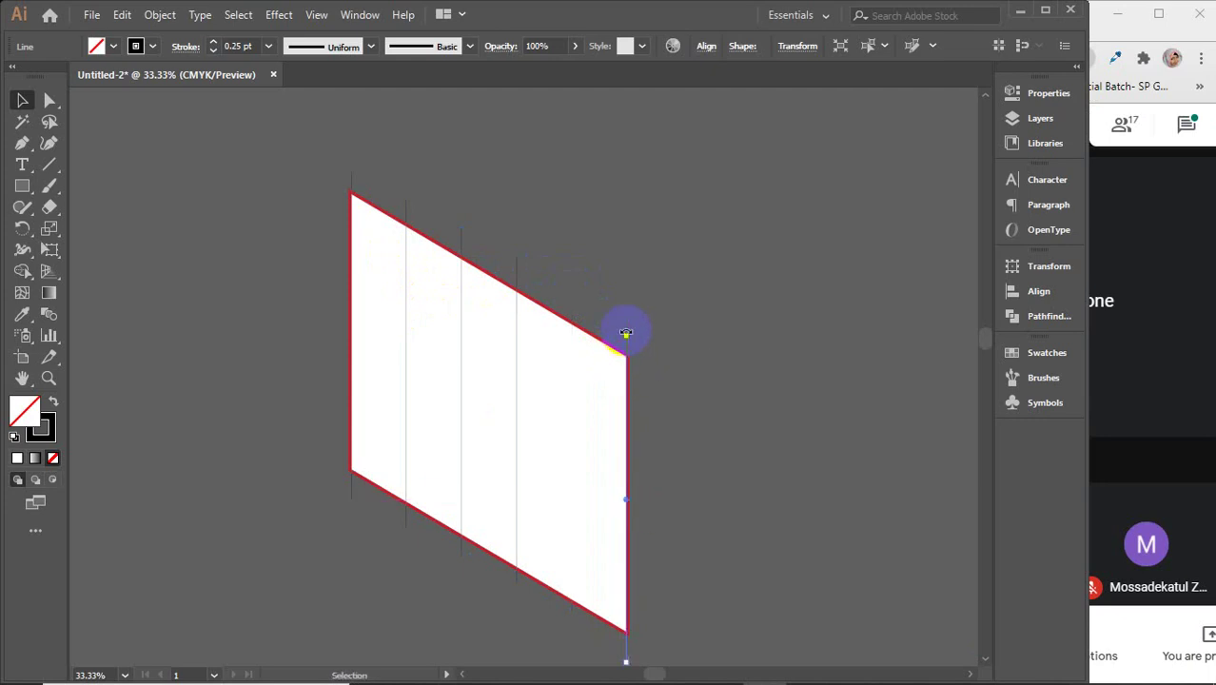
- Distribute all five lines evenly by their horizontal centers, and lower the third and fourth lines so they cross both slanted edges
shift+click(516, 264)
shift+click(462, 243)
shift+click(407, 203)
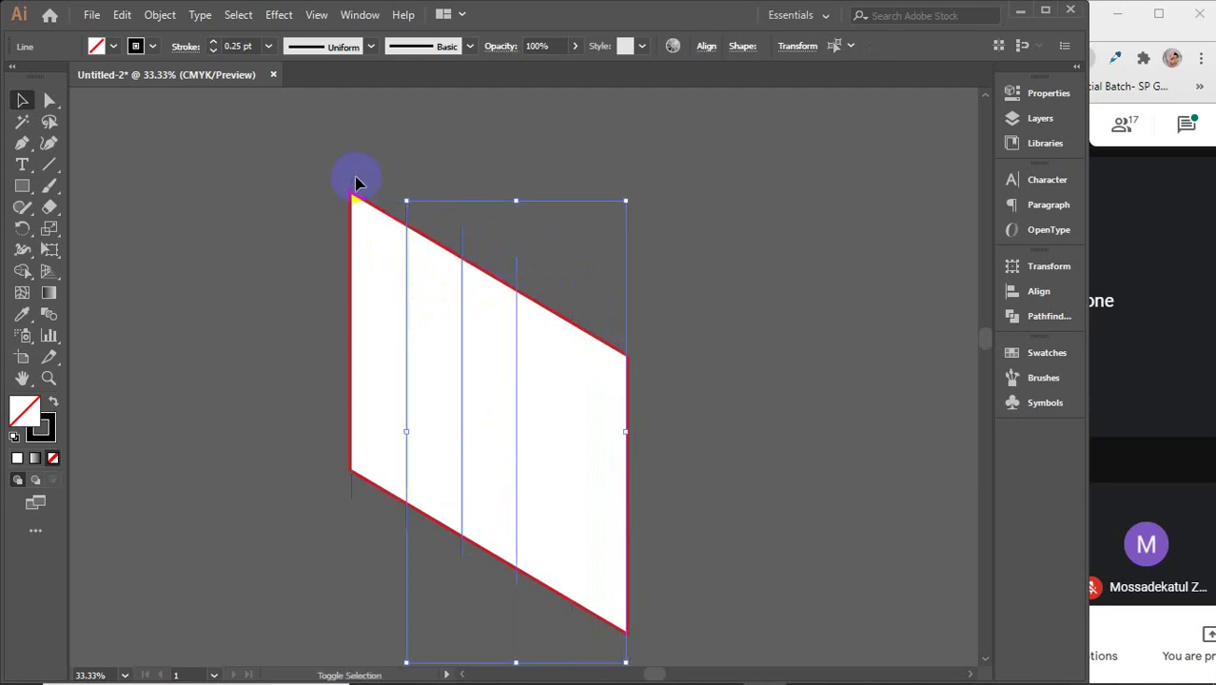
shift+click(353, 177)
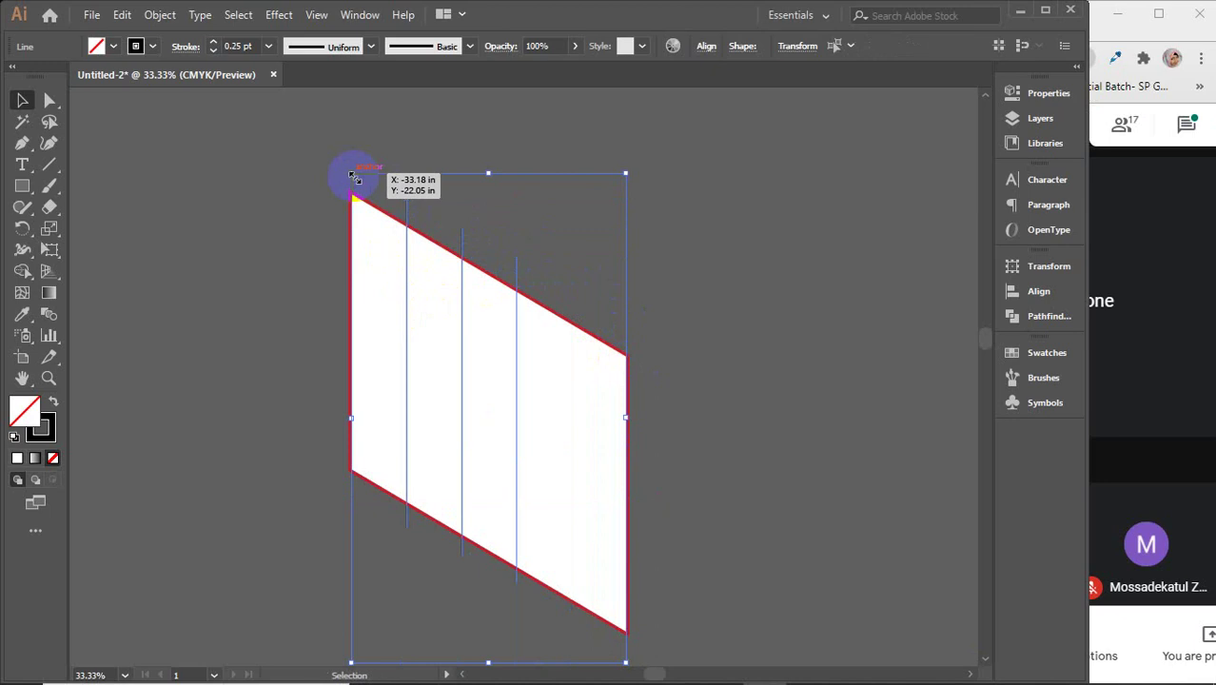
click(1061, 292)
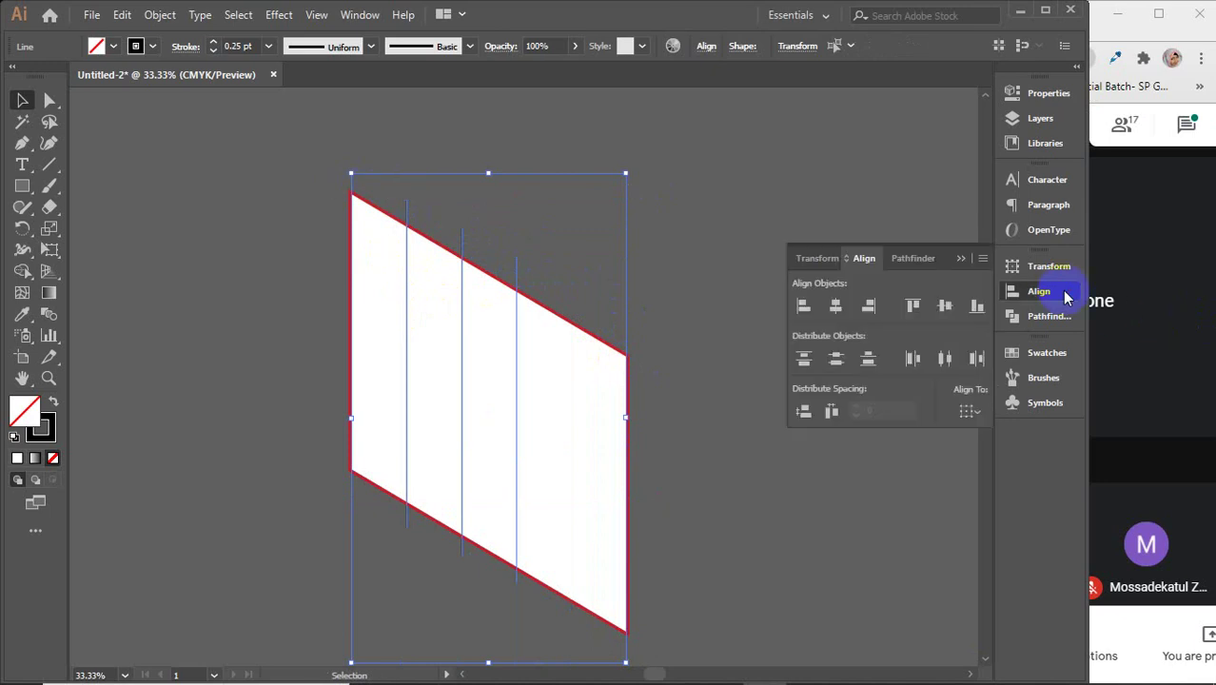
click(945, 359)
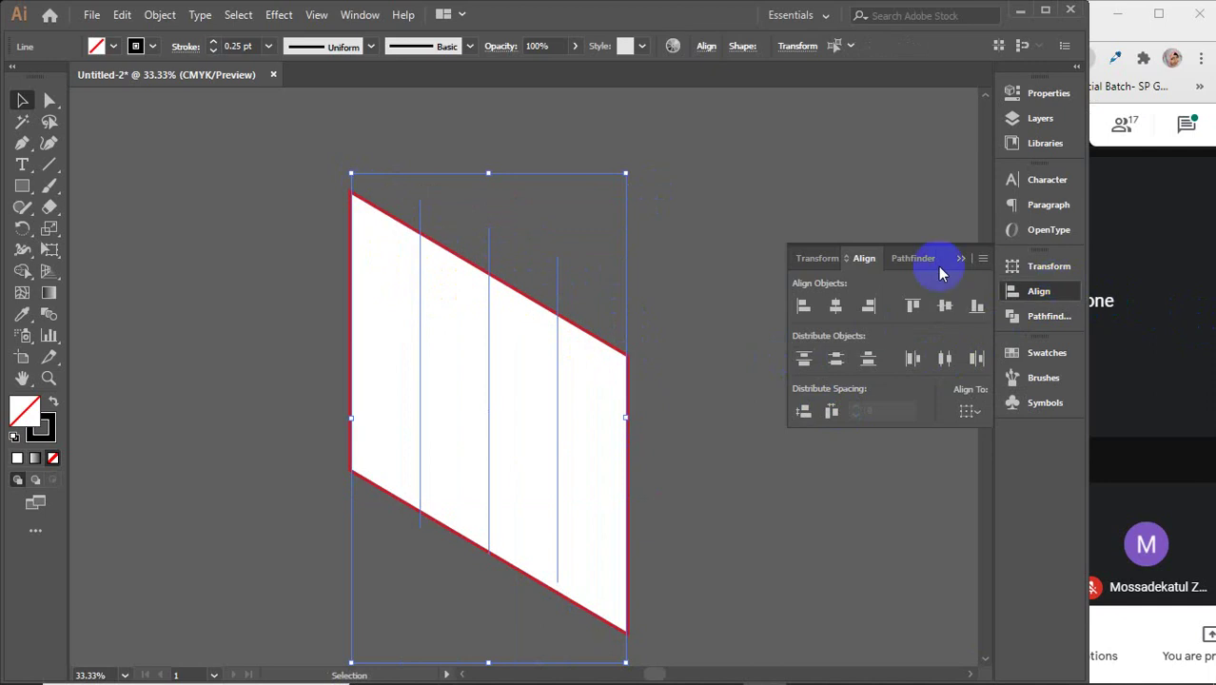
click(778, 255)
click(557, 268)
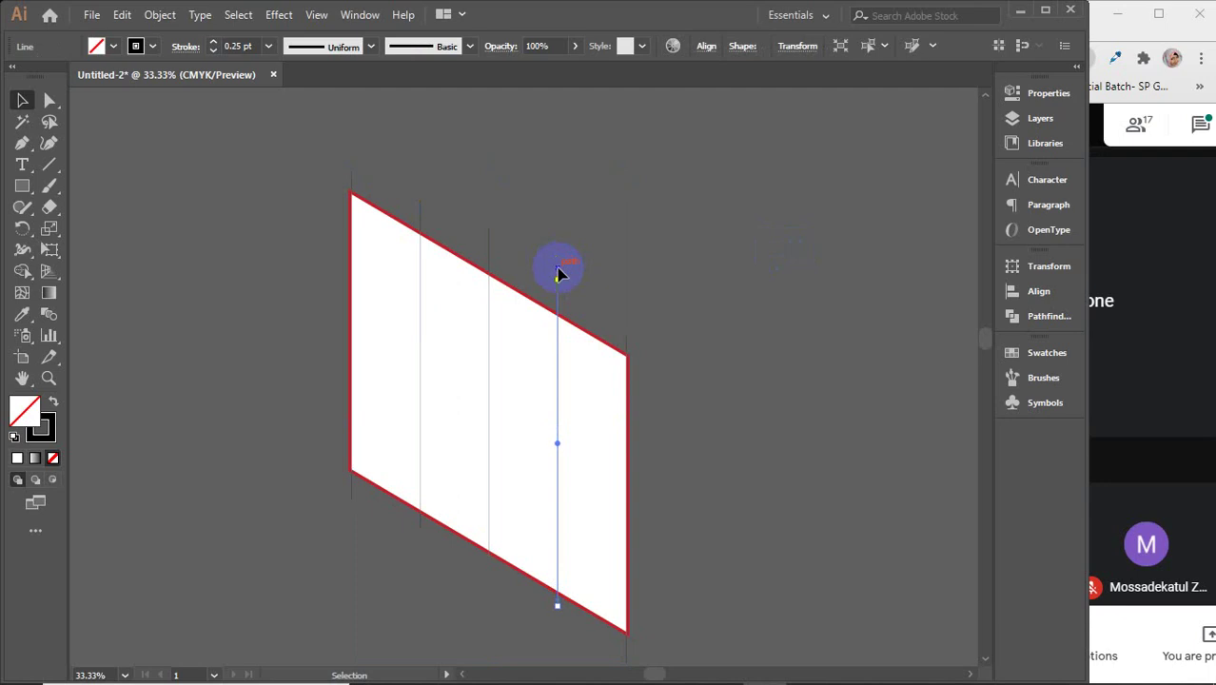
click(488, 253)
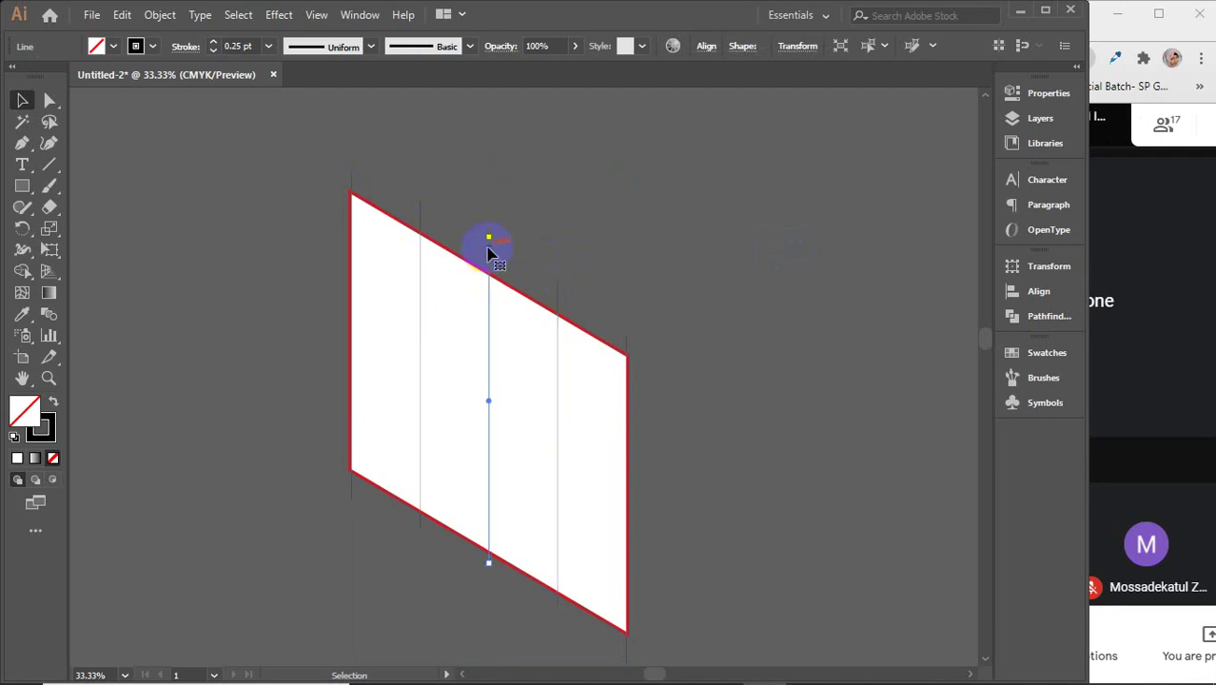
- Divide the white parallelogram along the vertical lines with Pathfinder Divide and ungroup the pieces
drag(331, 225, 715, 493)
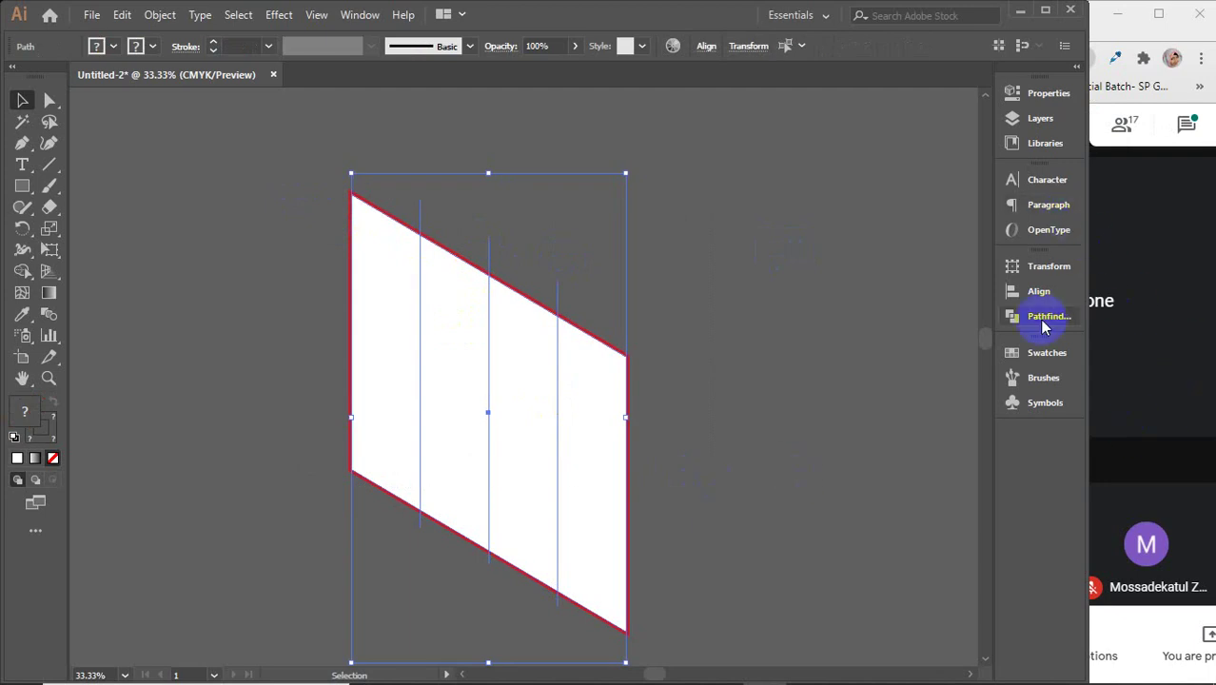
click(1038, 318)
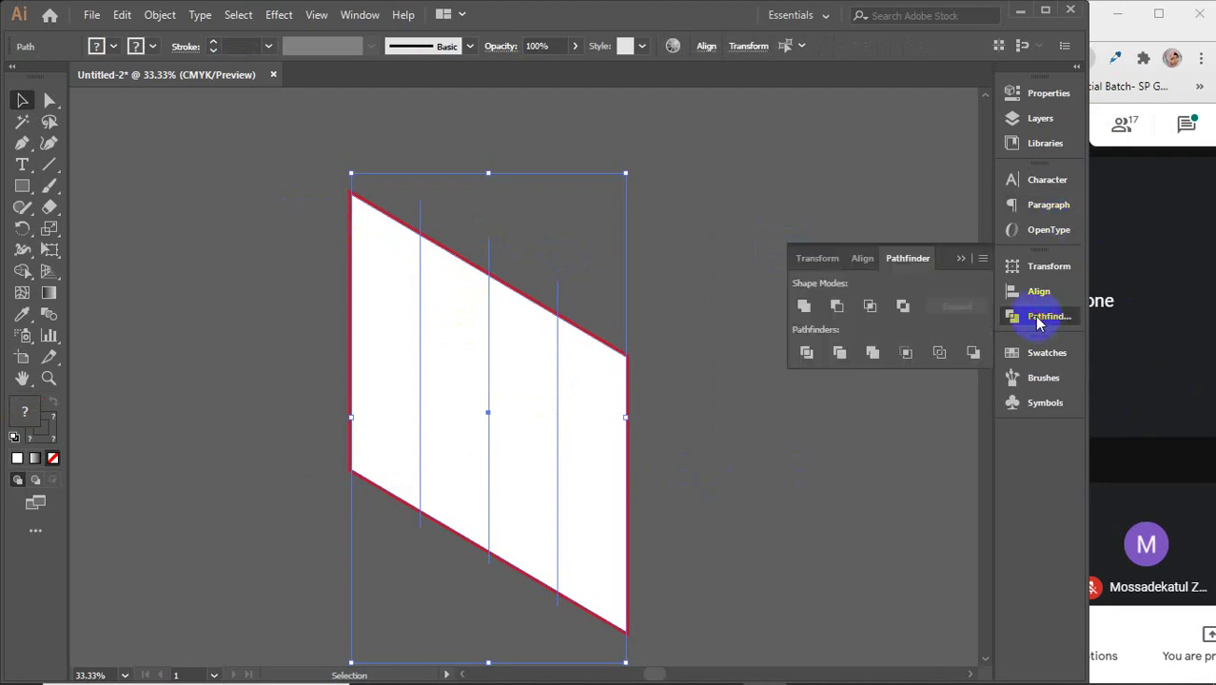
click(804, 354)
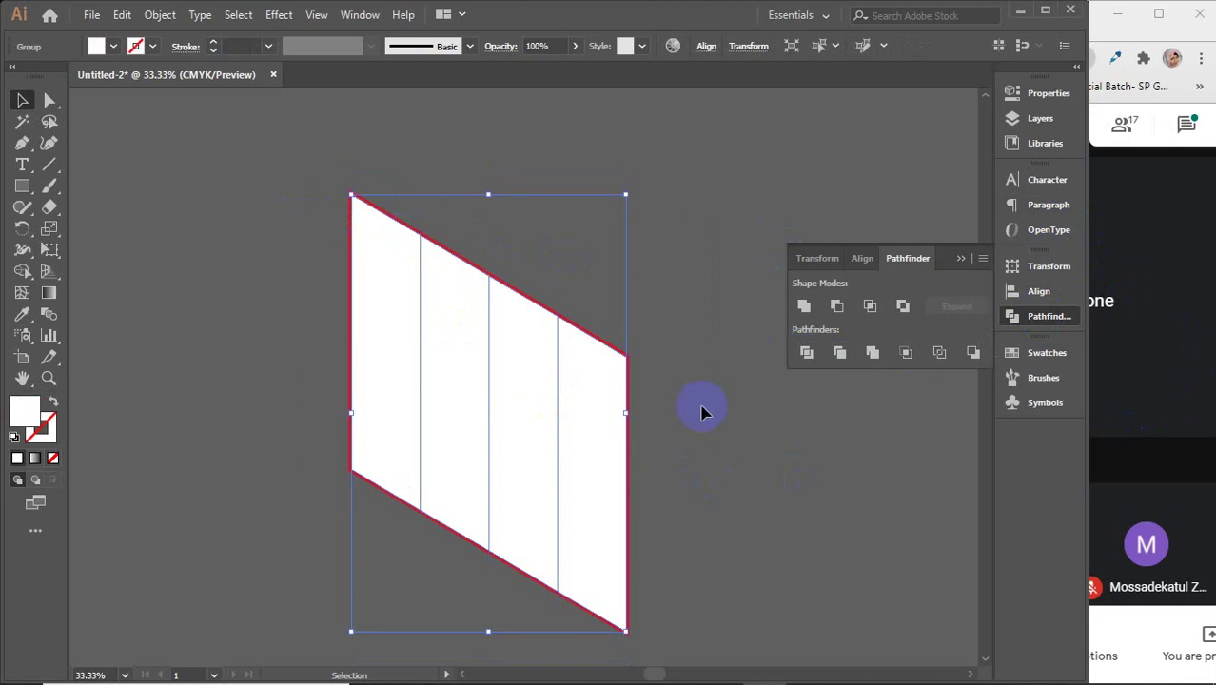
right_click(498, 324)
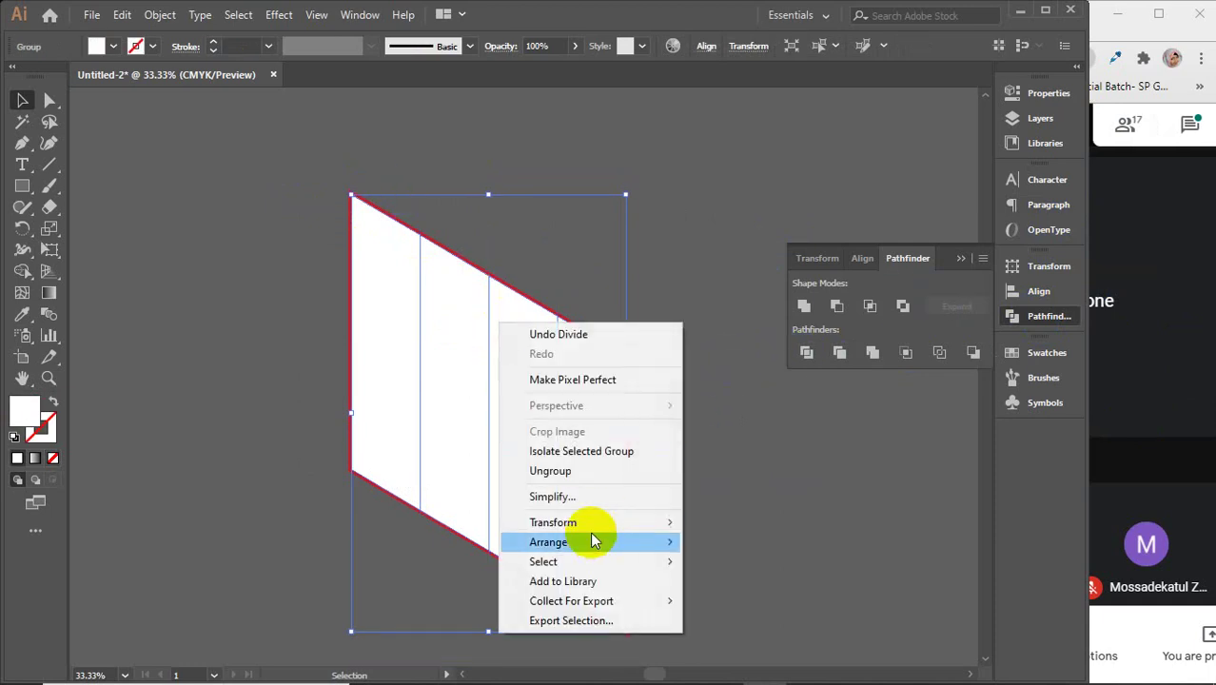
click(561, 475)
- Select the divided panels one by one to check them, and undo the ungrouping and division
click(619, 347)
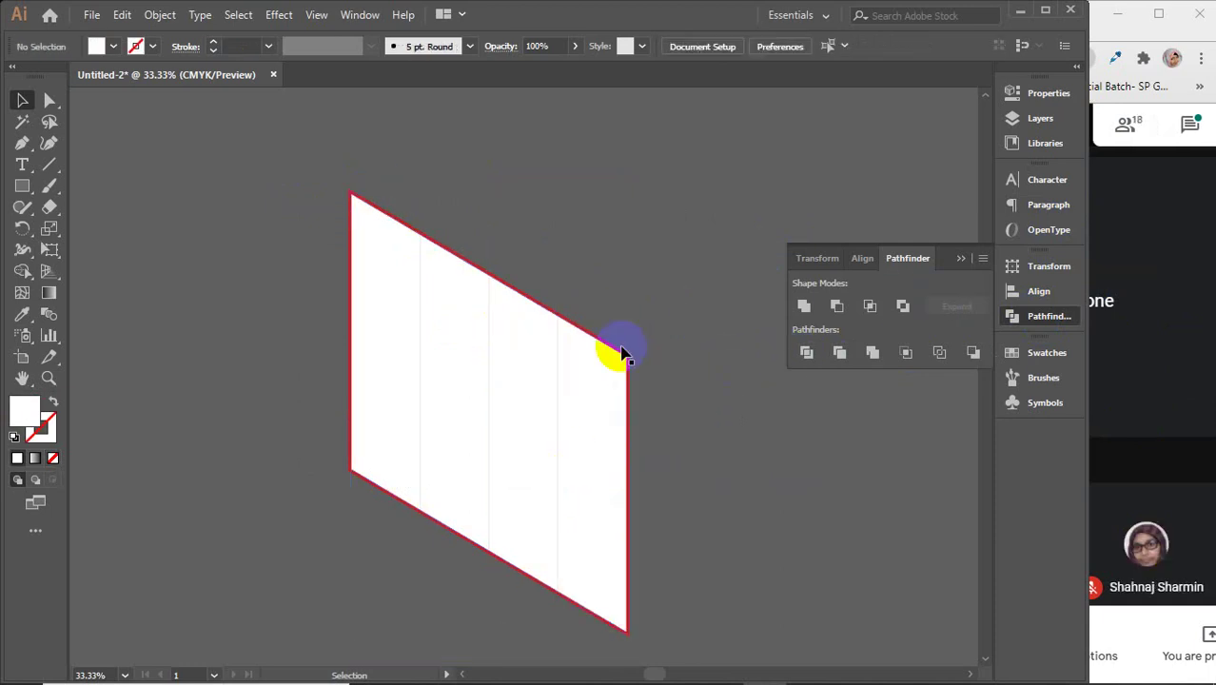
click(537, 372)
click(606, 386)
click(475, 360)
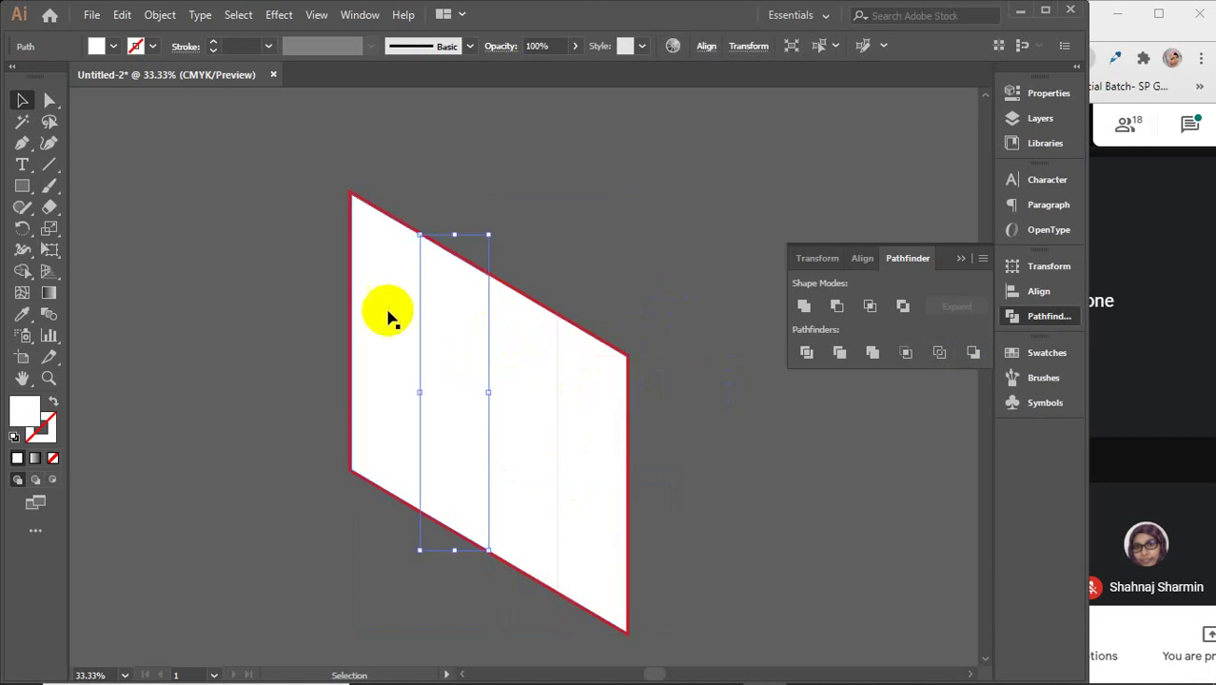
click(380, 309)
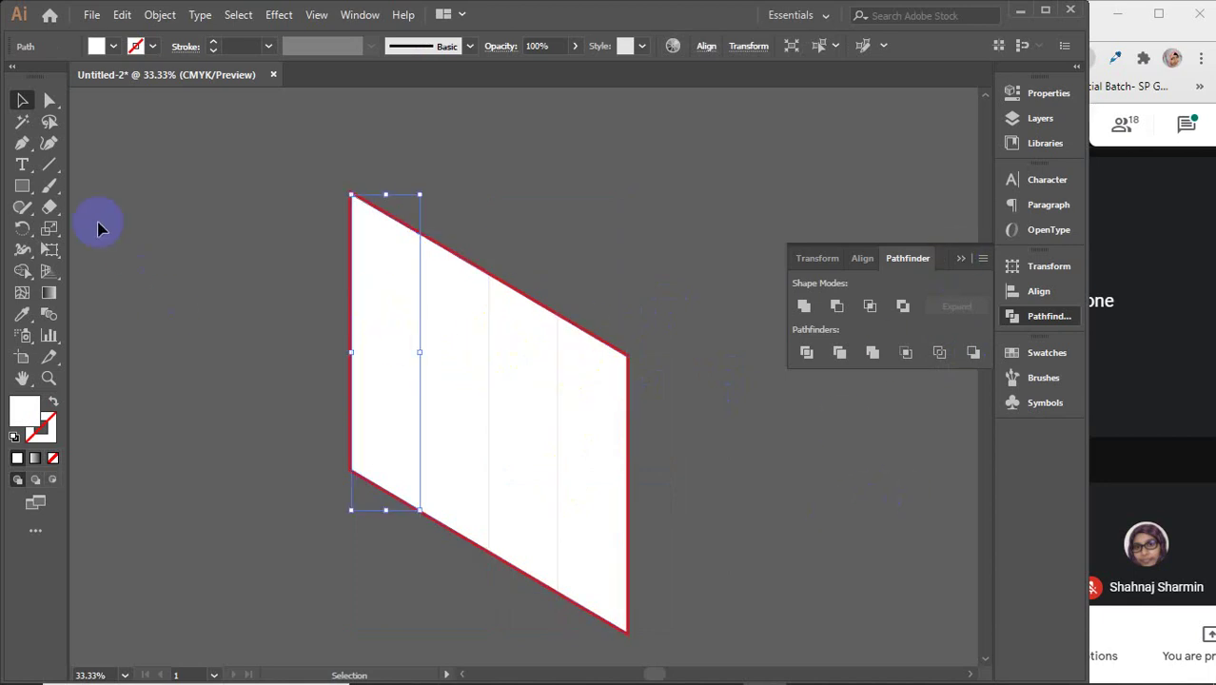
key(a)
key(ctrl+a)
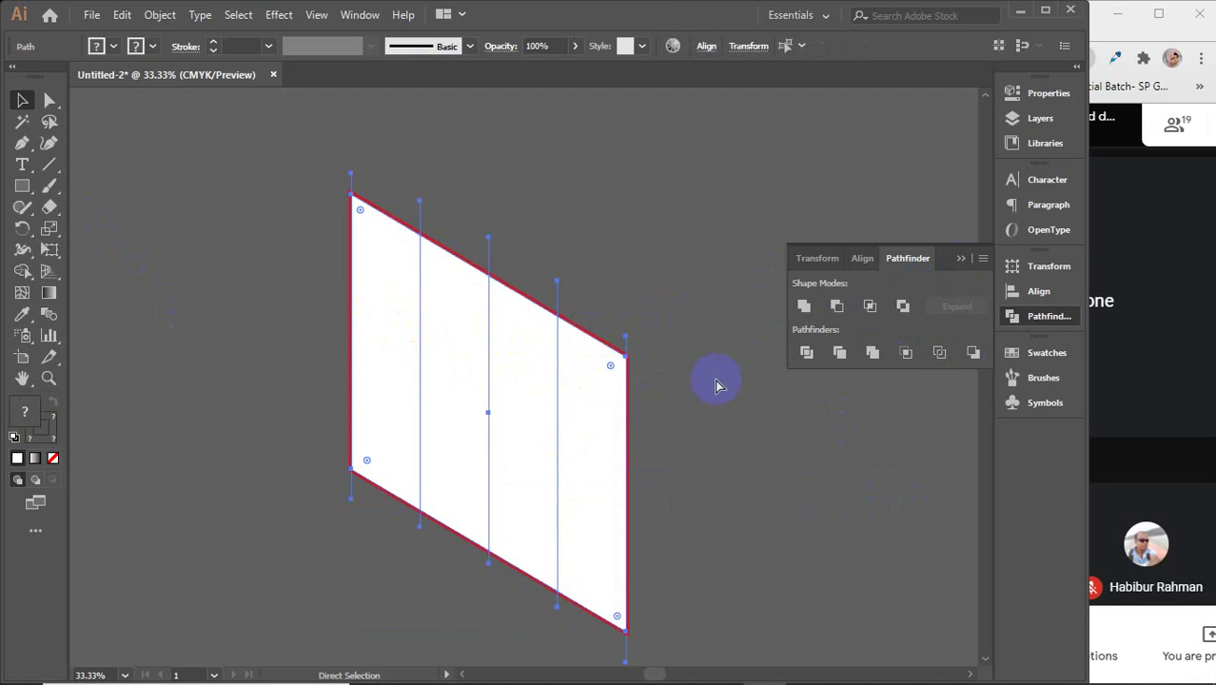
click(961, 258)
key(v)
click(590, 269)
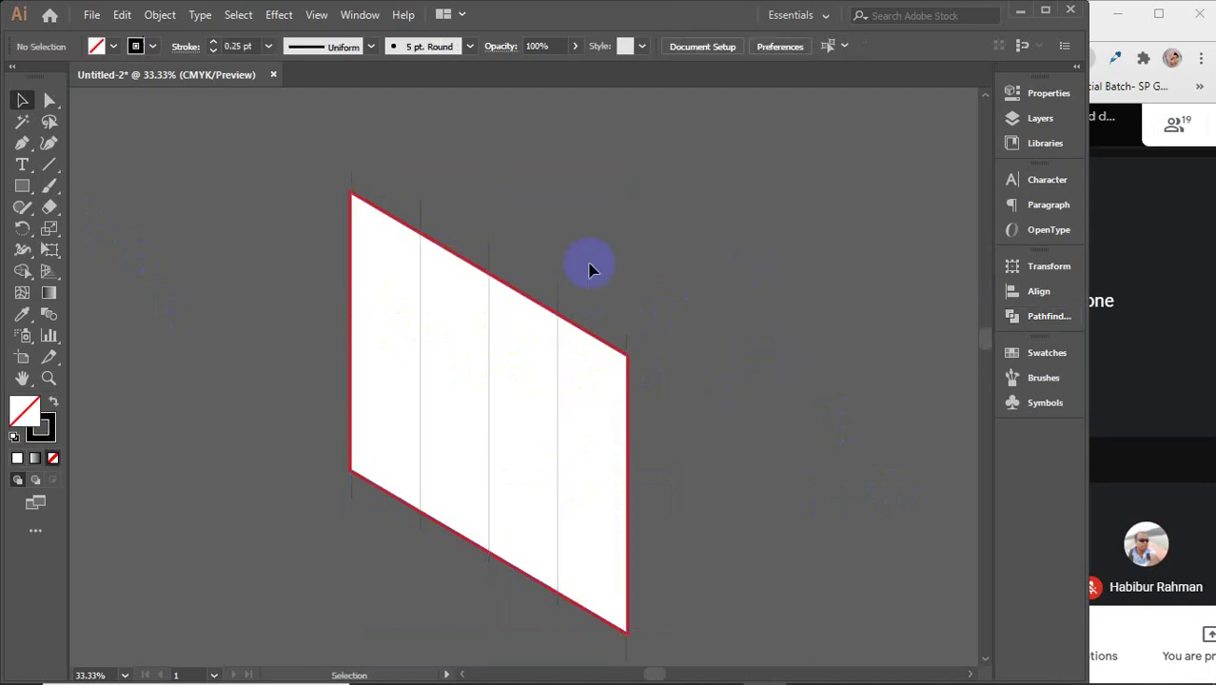
- Delete the middle dividing line and distribute the remaining four lines evenly by their horizontal centers, marking three panels
click(487, 258)
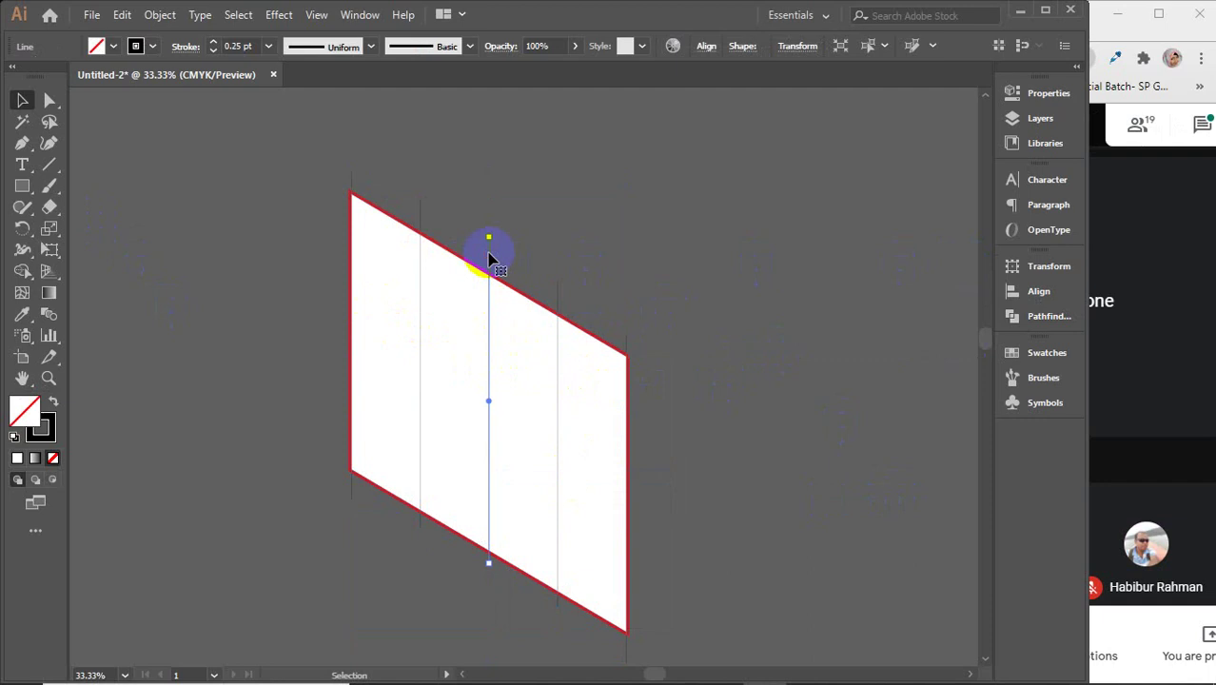
key(Delete)
click(350, 183)
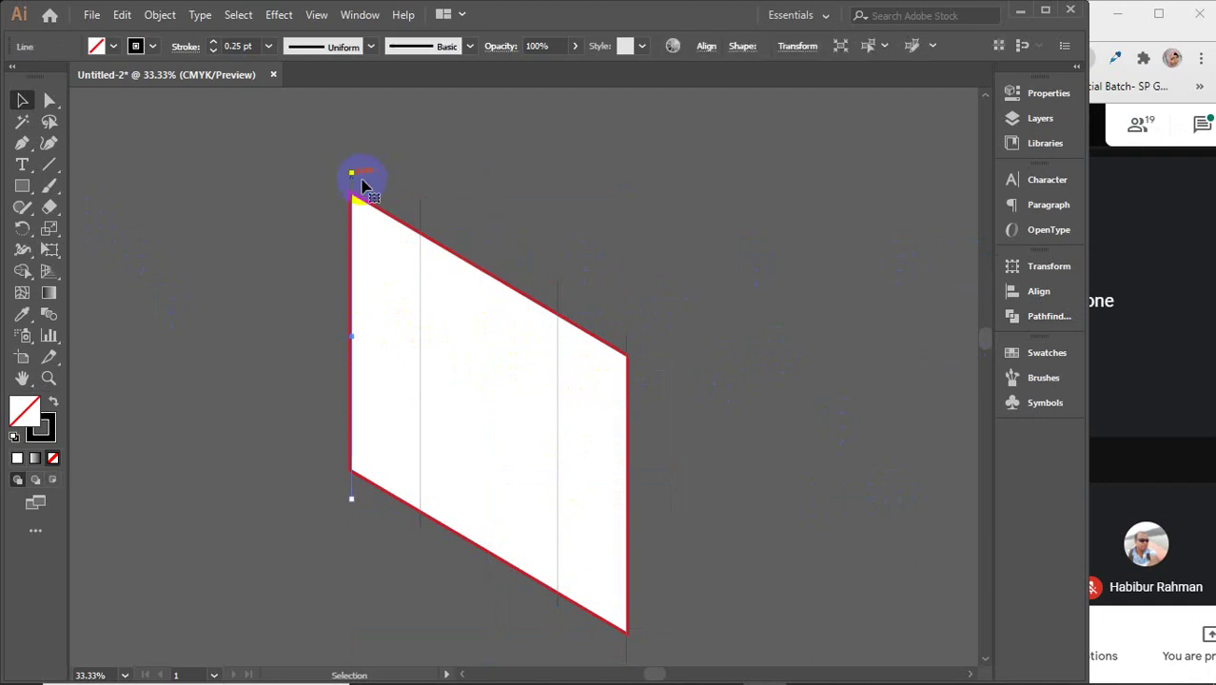
shift+click(420, 204)
shift+click(557, 298)
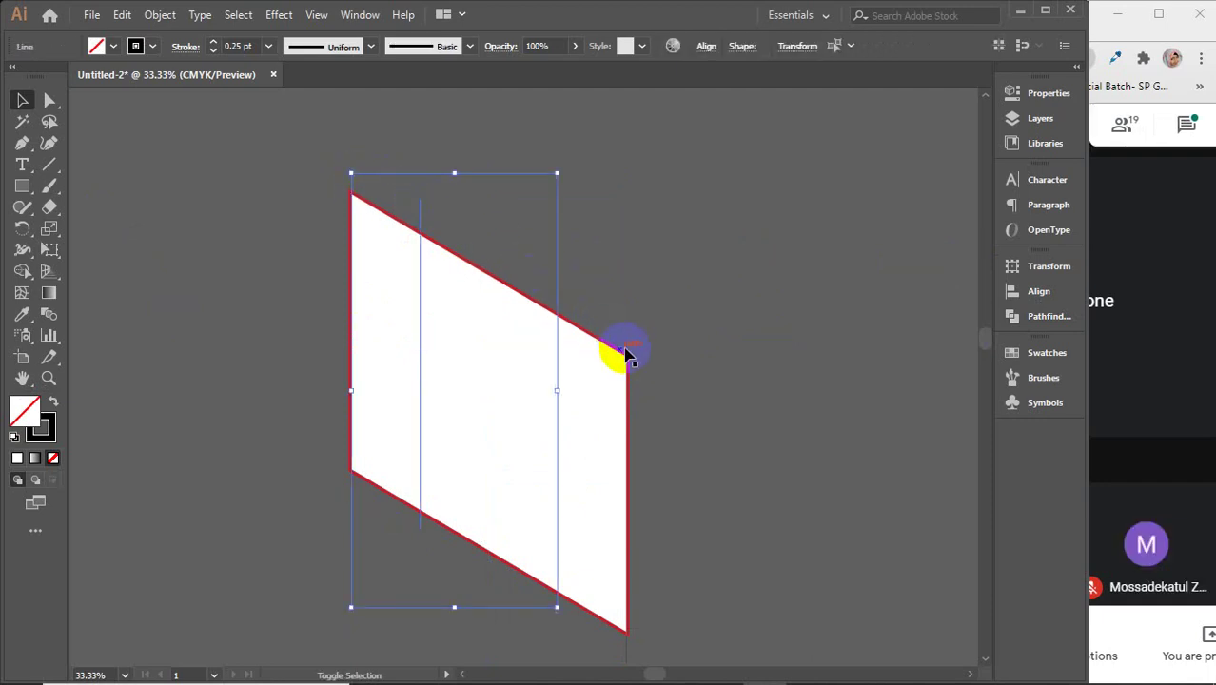
shift+click(626, 352)
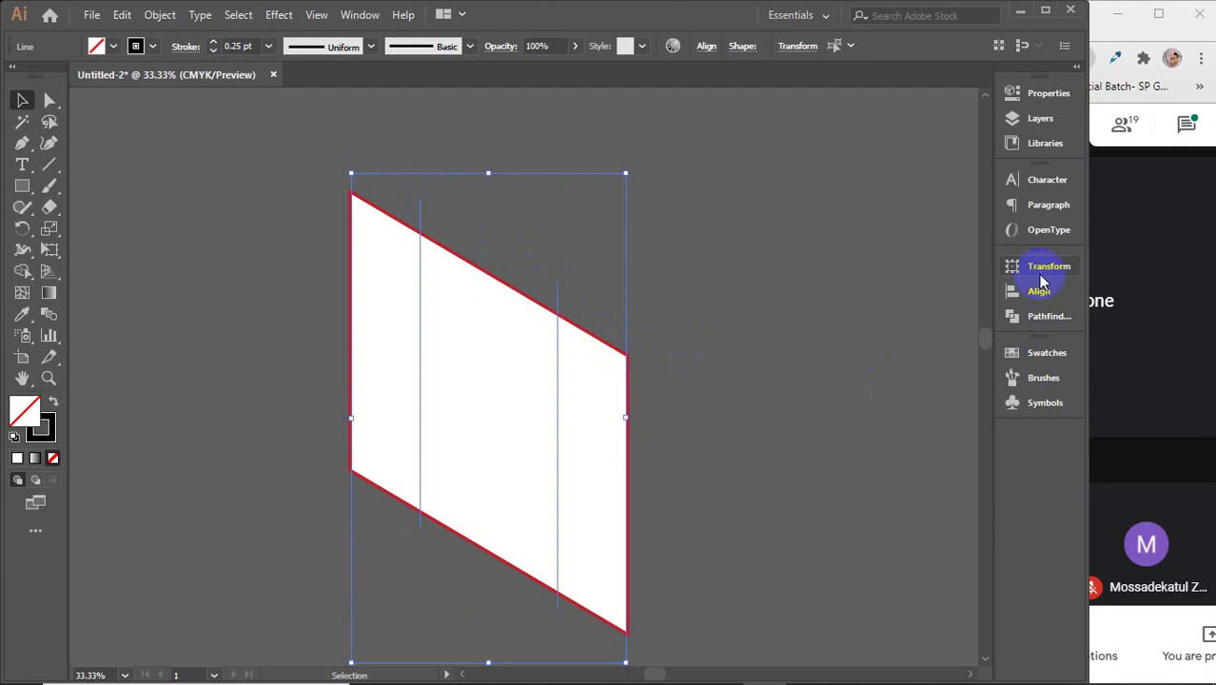
click(1034, 297)
click(943, 357)
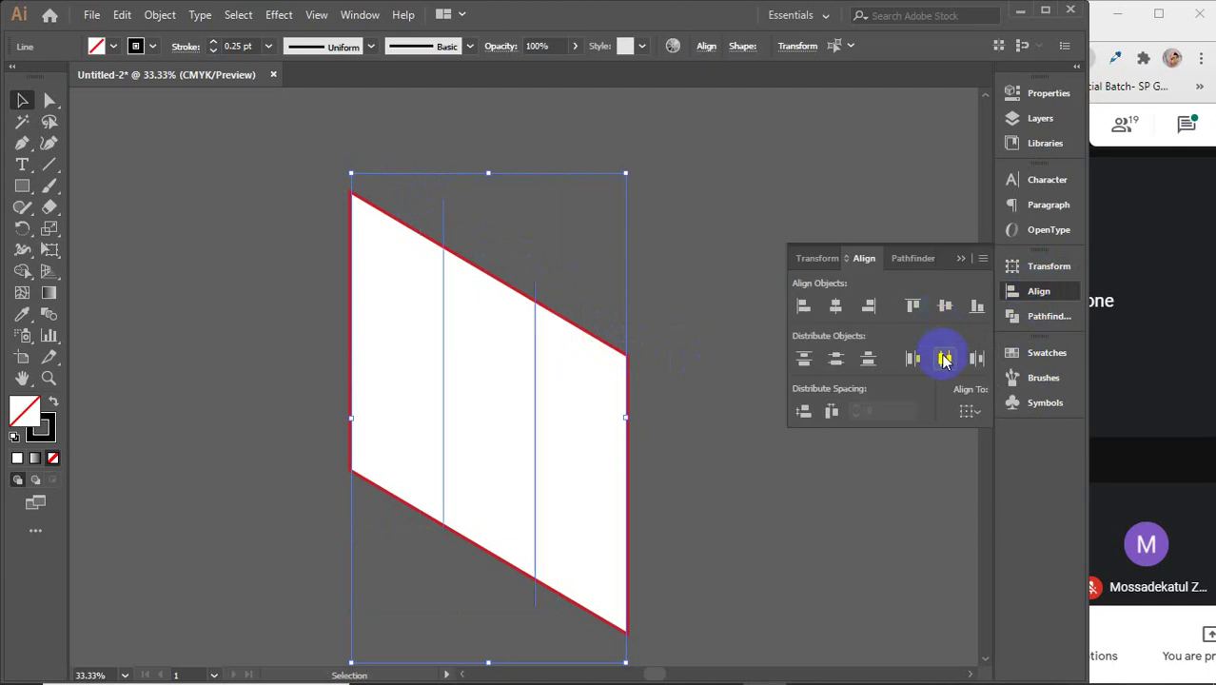
- Select the parallelogram together with its vertical dividing lines and activate the Shape Builder tool
click(960, 261)
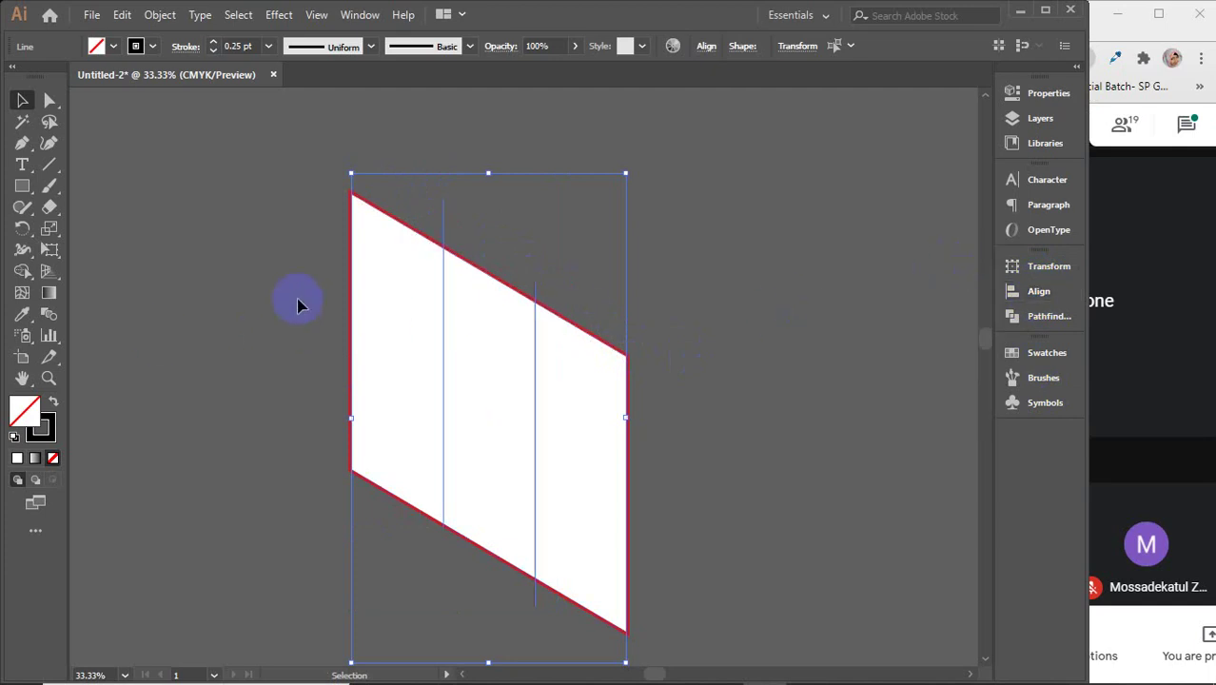
drag(260, 245, 663, 493)
click(22, 270)
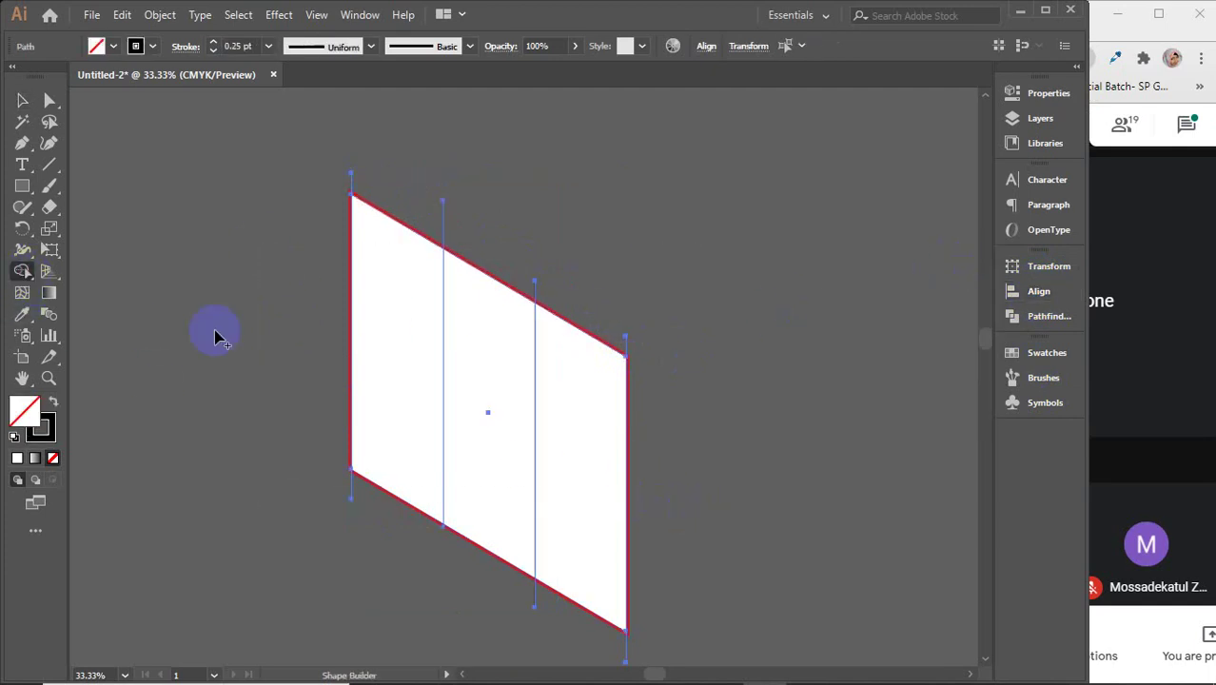
- Try splitting the parallelogram into three separate panels with Shape Builder, and undo the red-filled pieces
click(380, 286)
click(475, 328)
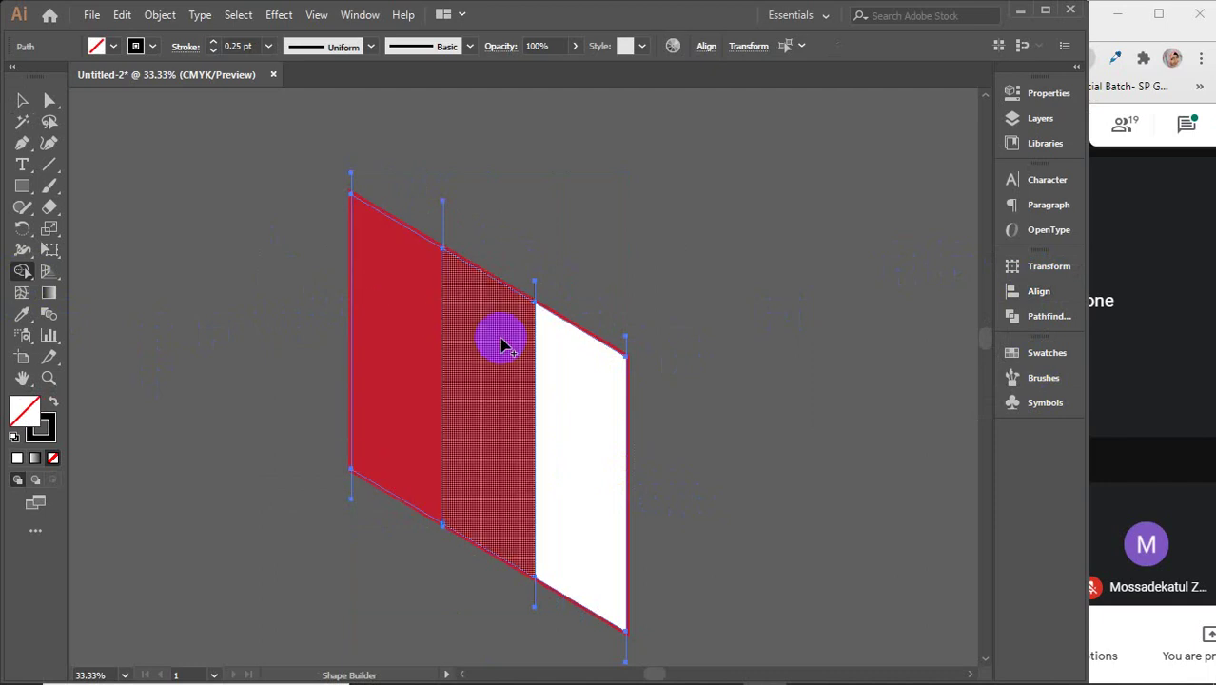
click(590, 382)
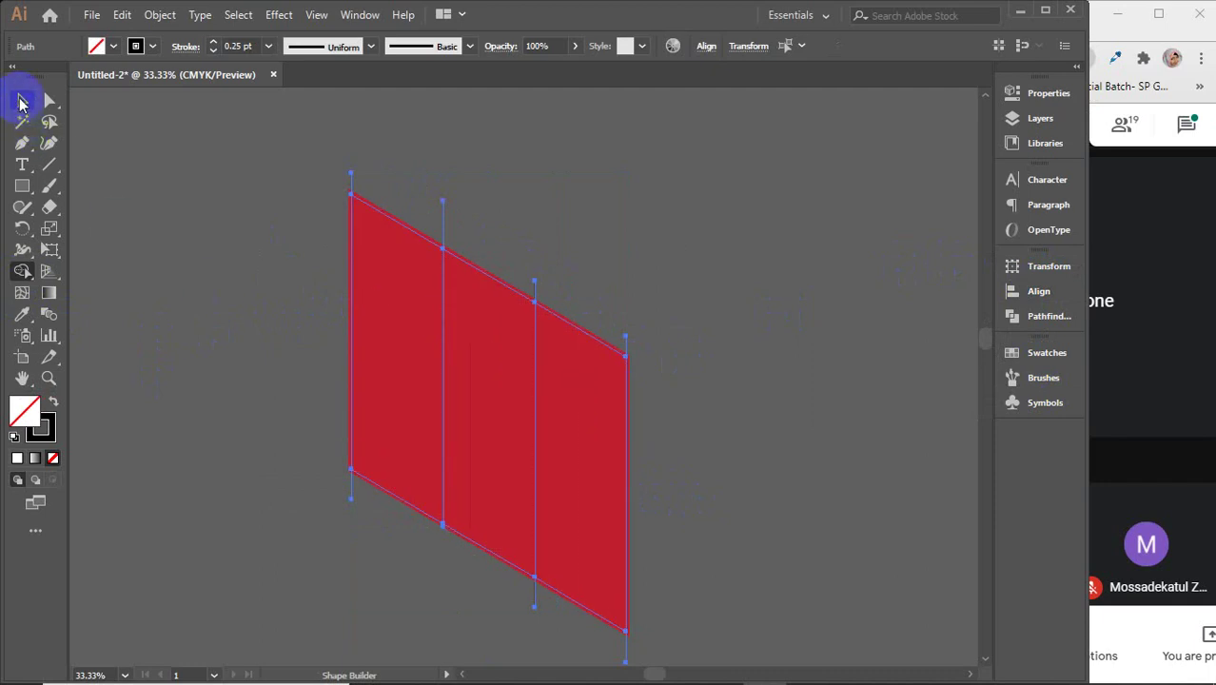
key(ctrl+z)
key(ctrl+z)
key(ctrl+z)
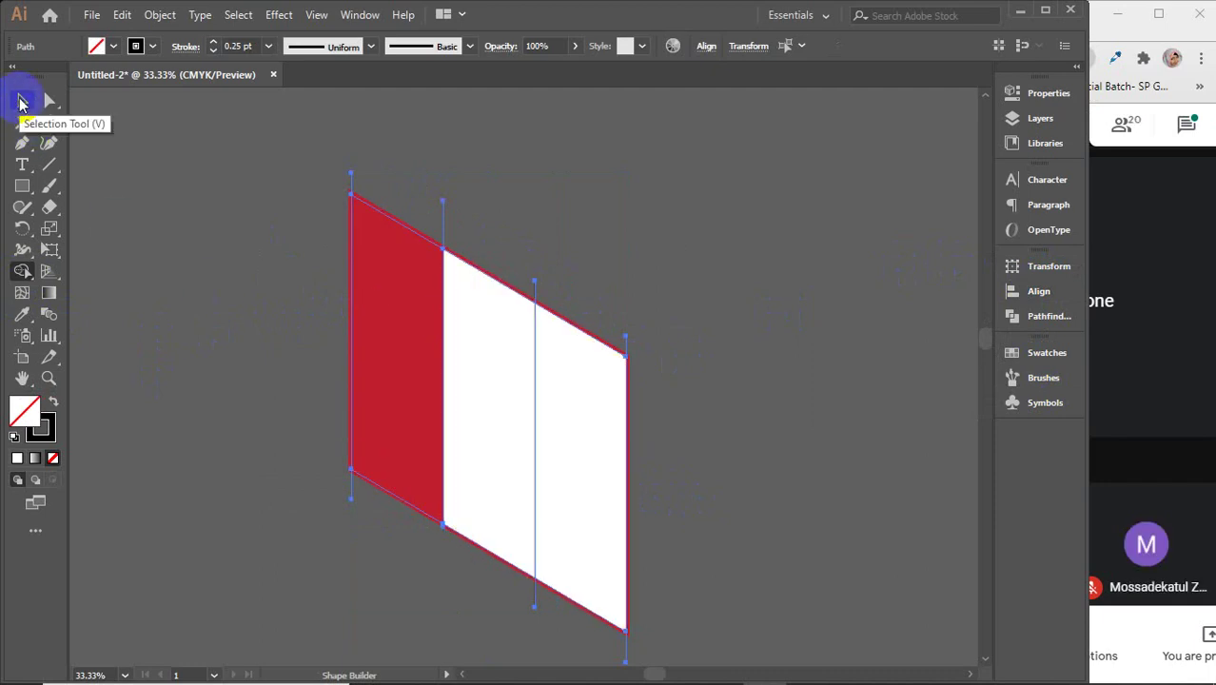
- Set the fill to white and split the parallelogram along the dividing lines into three white panels with Shape Builder
click(18, 457)
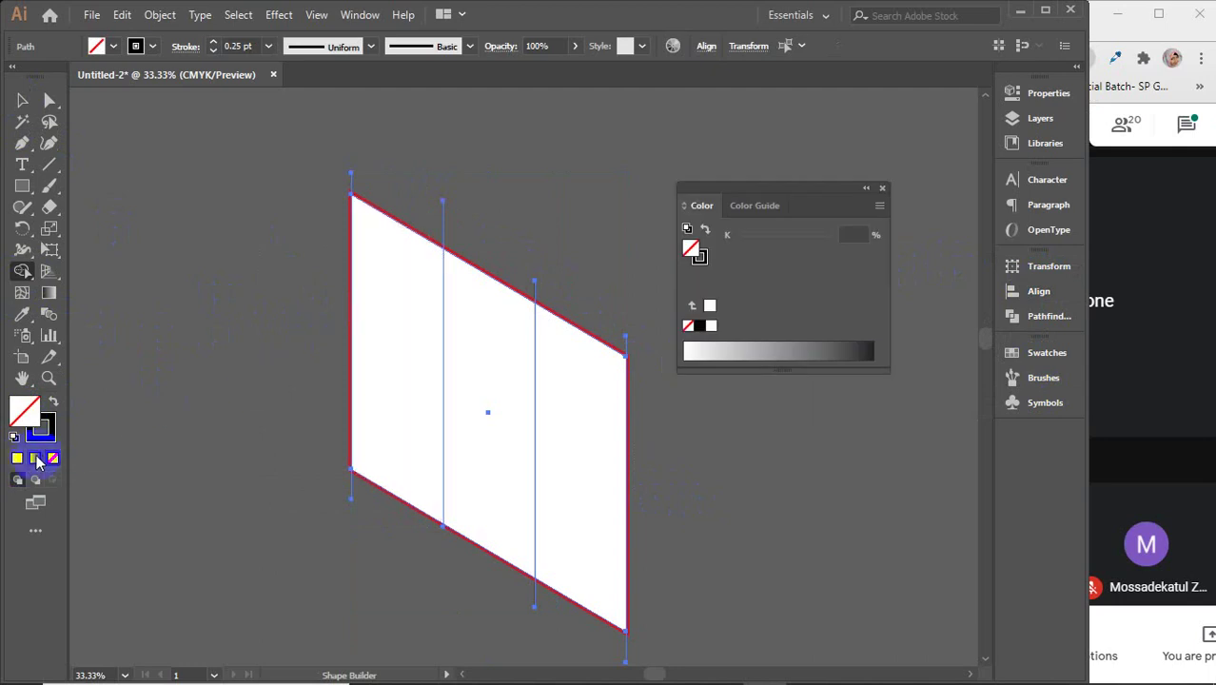
click(709, 326)
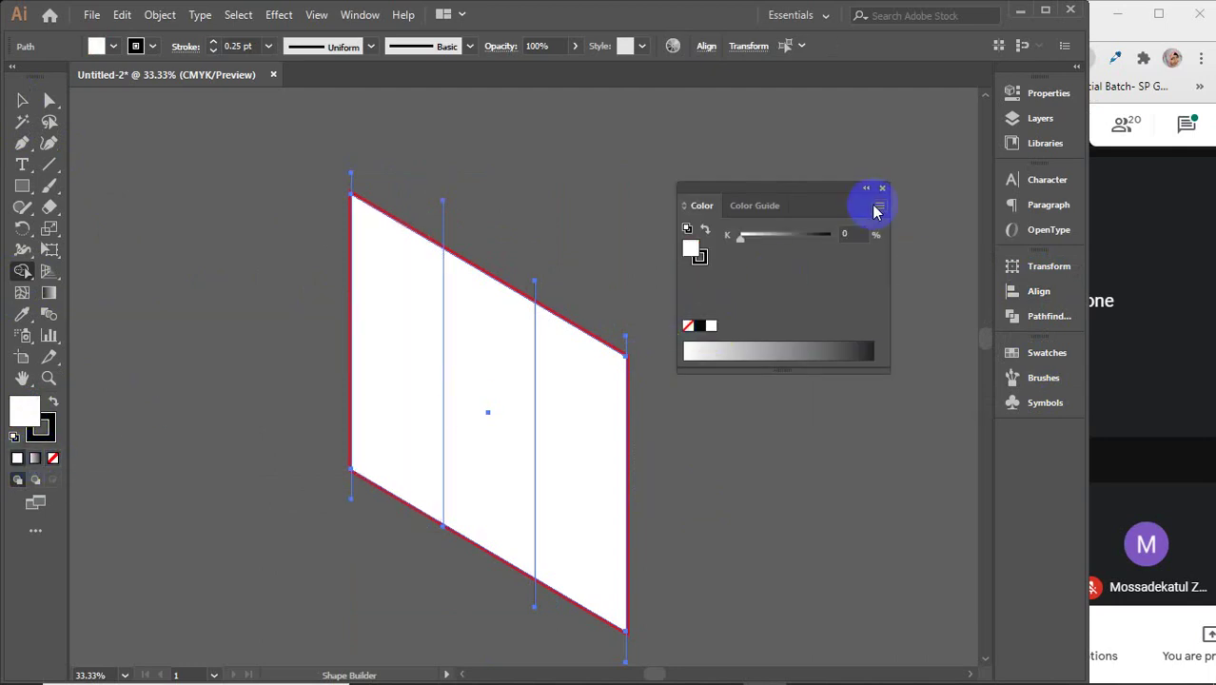
click(882, 189)
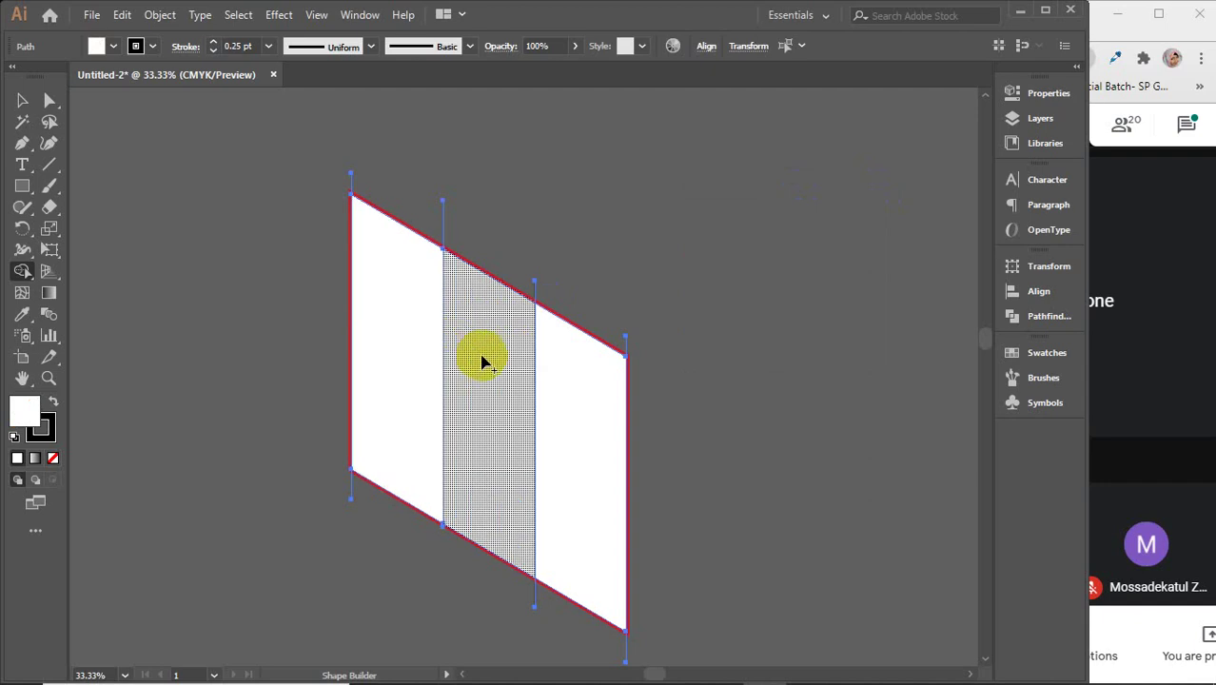
key(v)
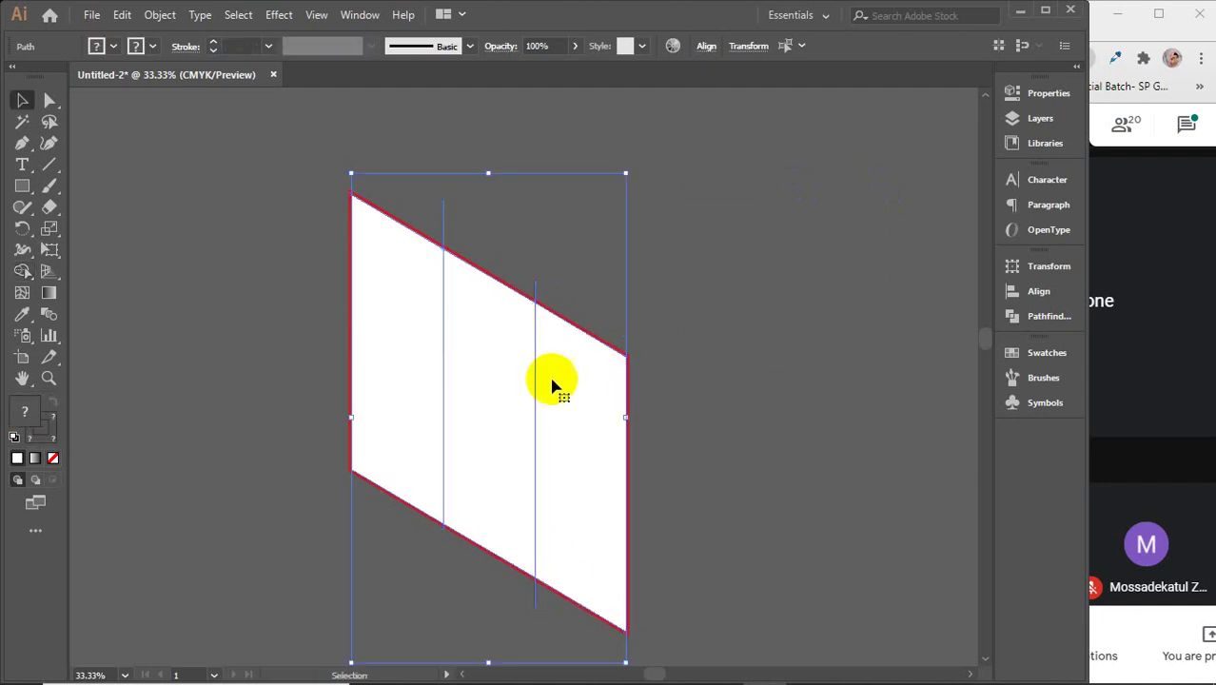
- Delete the leftover ends of the dividing lines that stick out above and below the parallelogram
click(373, 155)
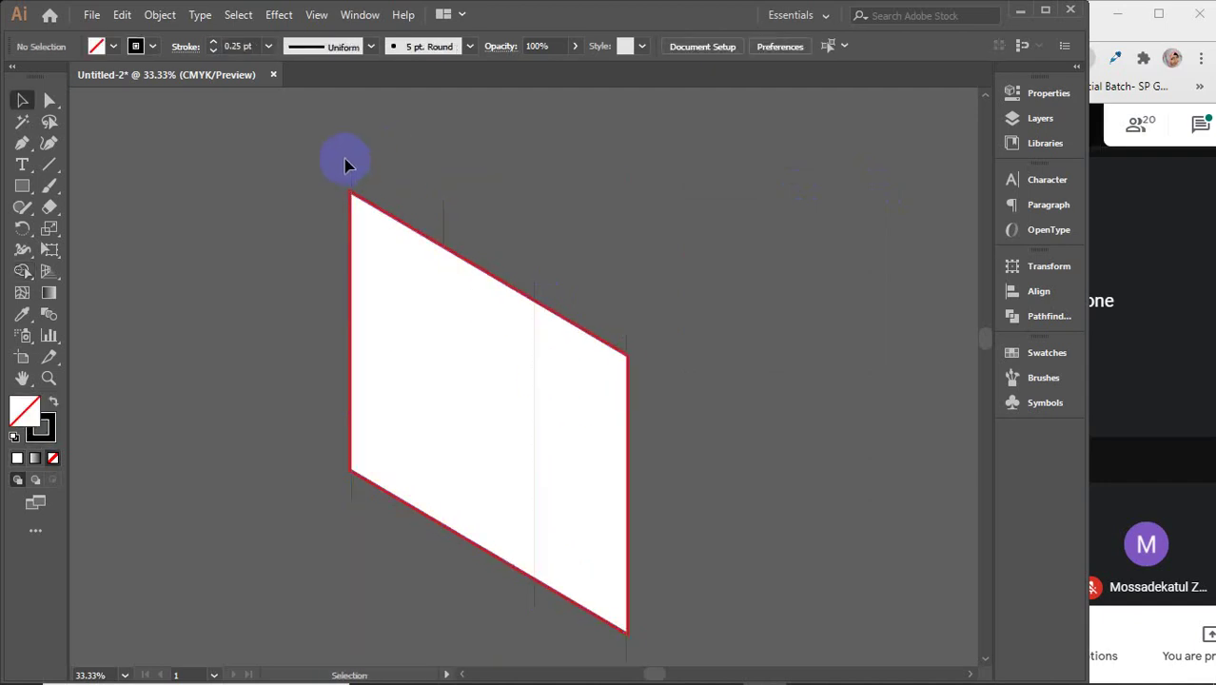
drag(345, 165, 363, 206)
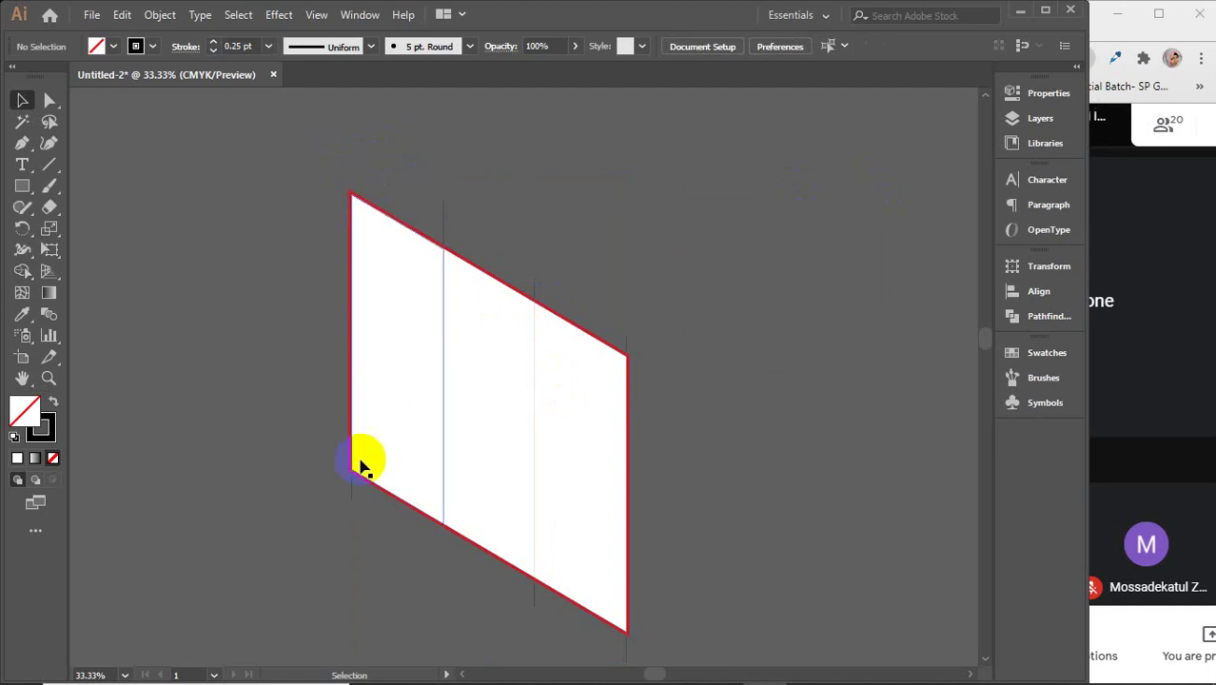
click(534, 590)
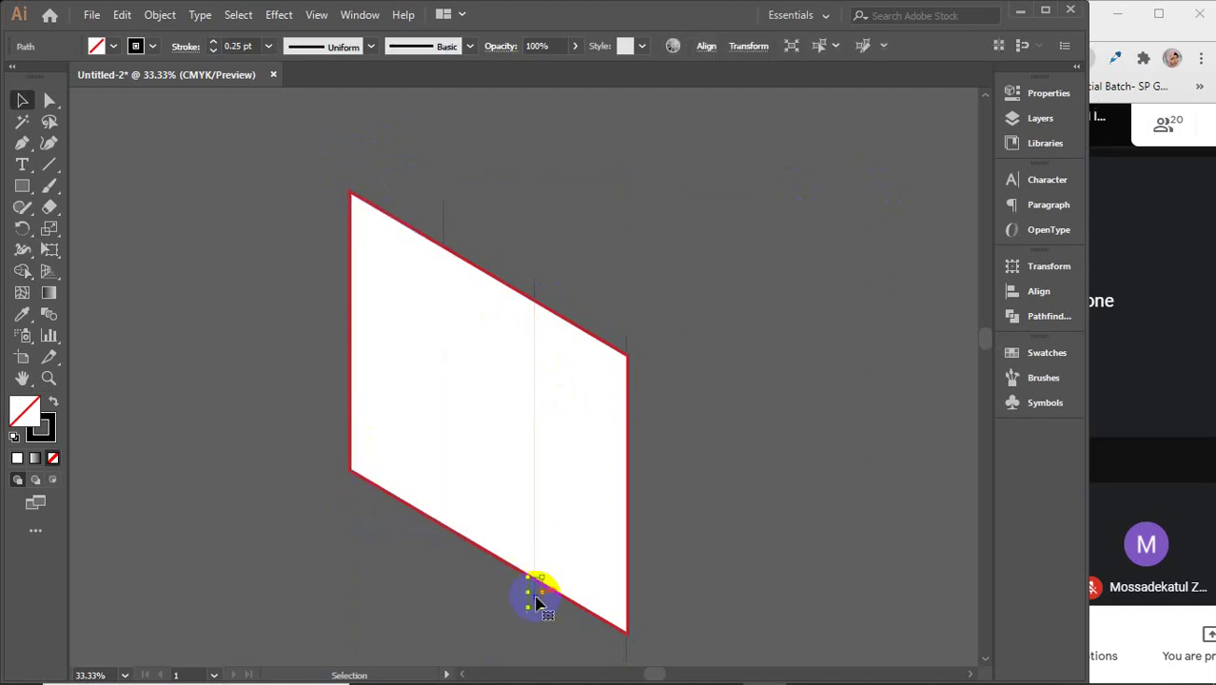
key(Delete)
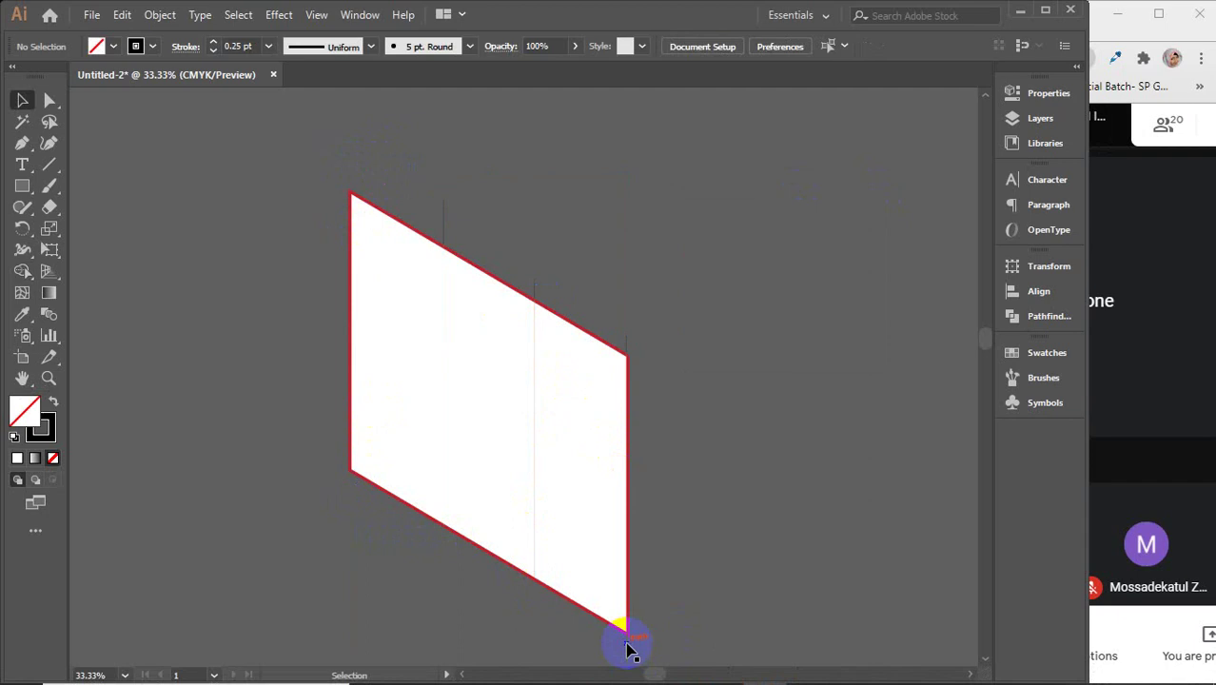
drag(624, 350, 443, 218)
key(ctrl+shift+a)
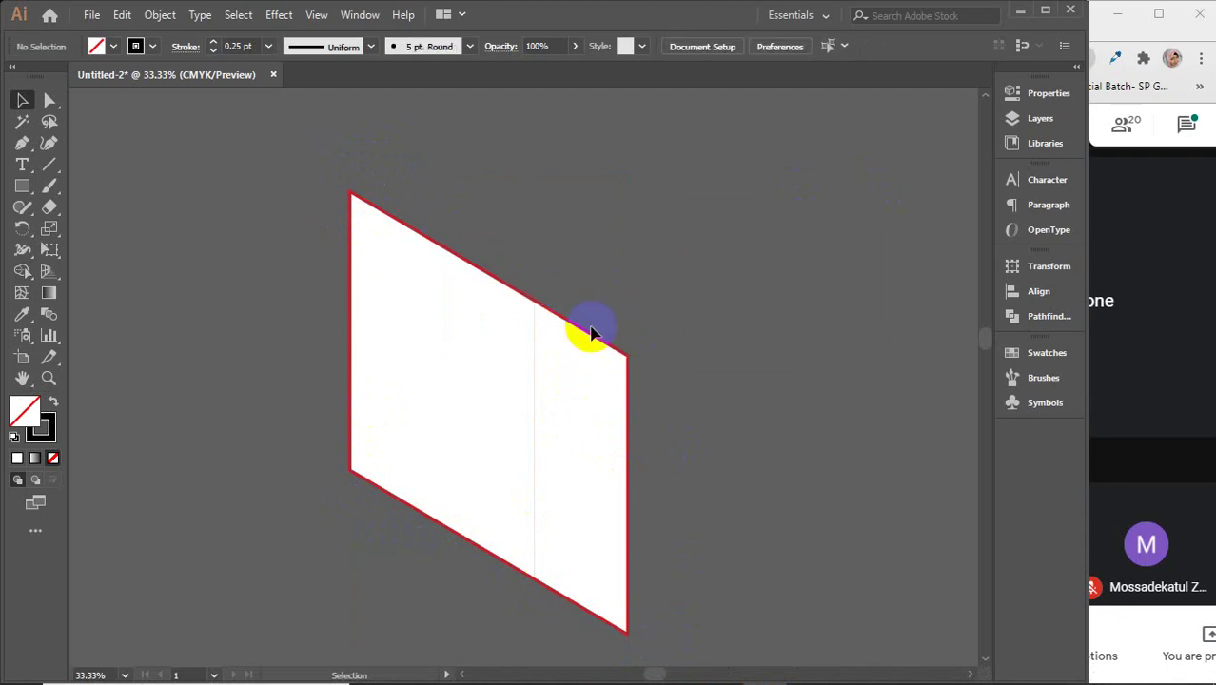
- Check the Shape Builder split by selecting individual white panels up close
alt+scroll(621, 510, up, 4)
scroll(627, 513, down, 3)
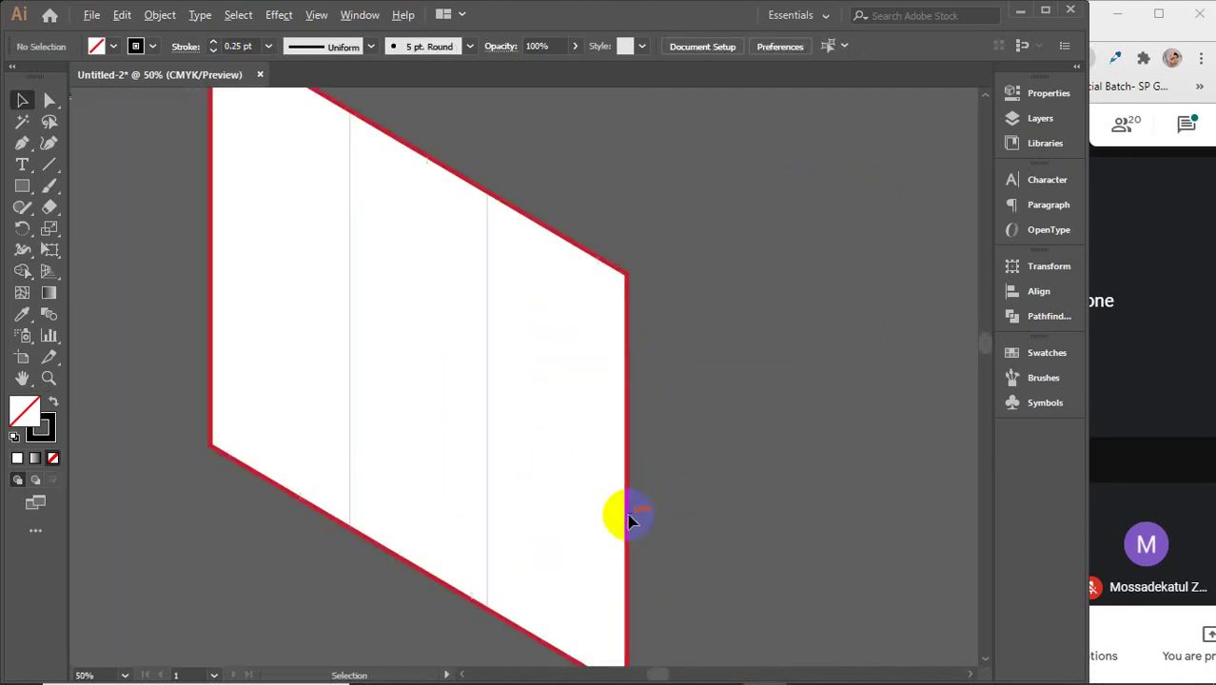
click(348, 355)
click(521, 378)
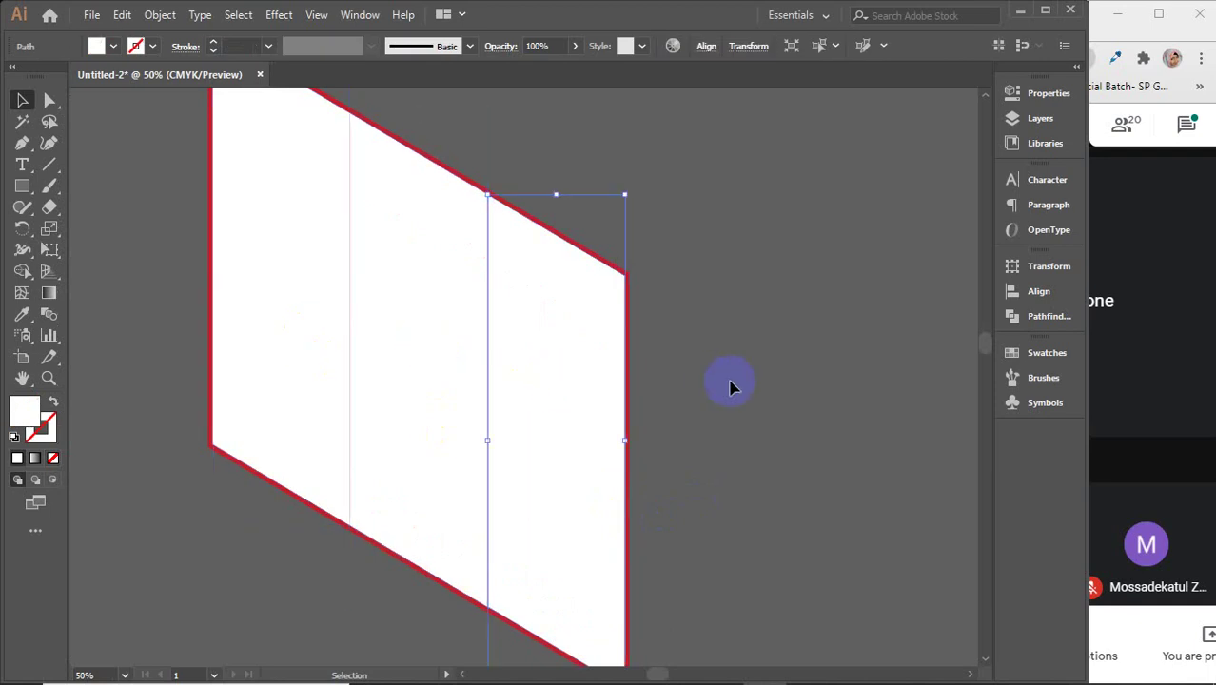
- Keep the red border shape locked and select the three white panels together
scroll(730, 385, down, 2)
key(a)
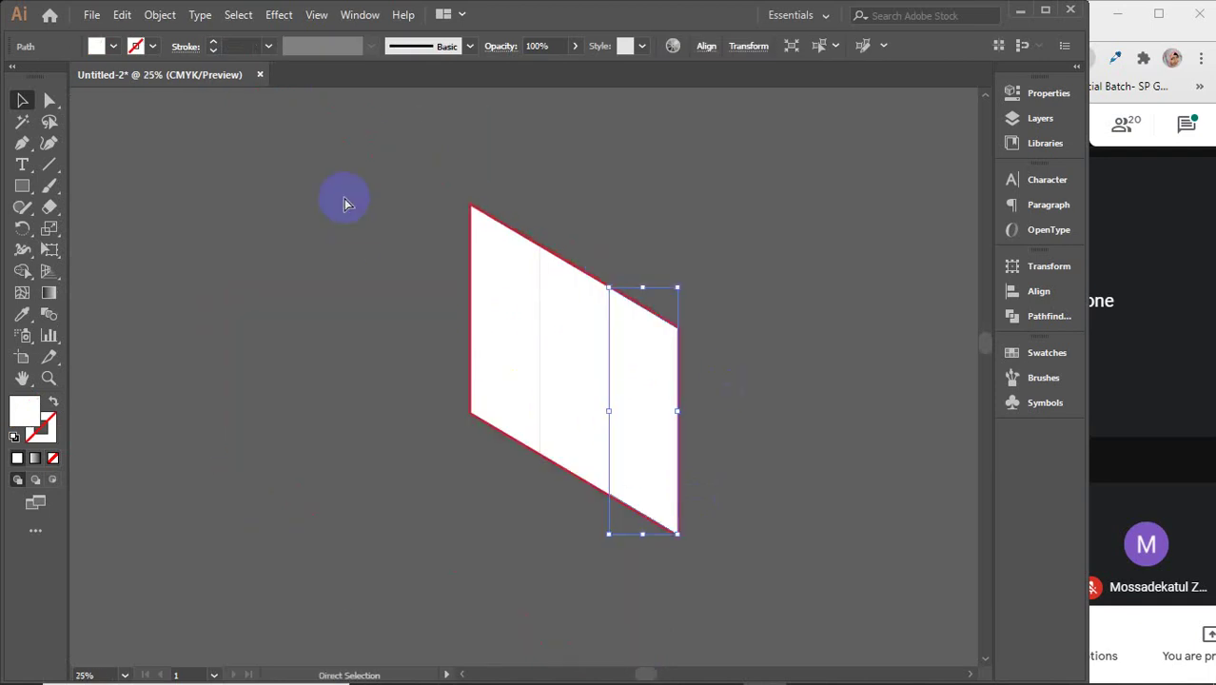
key(ctrl+alt+[)
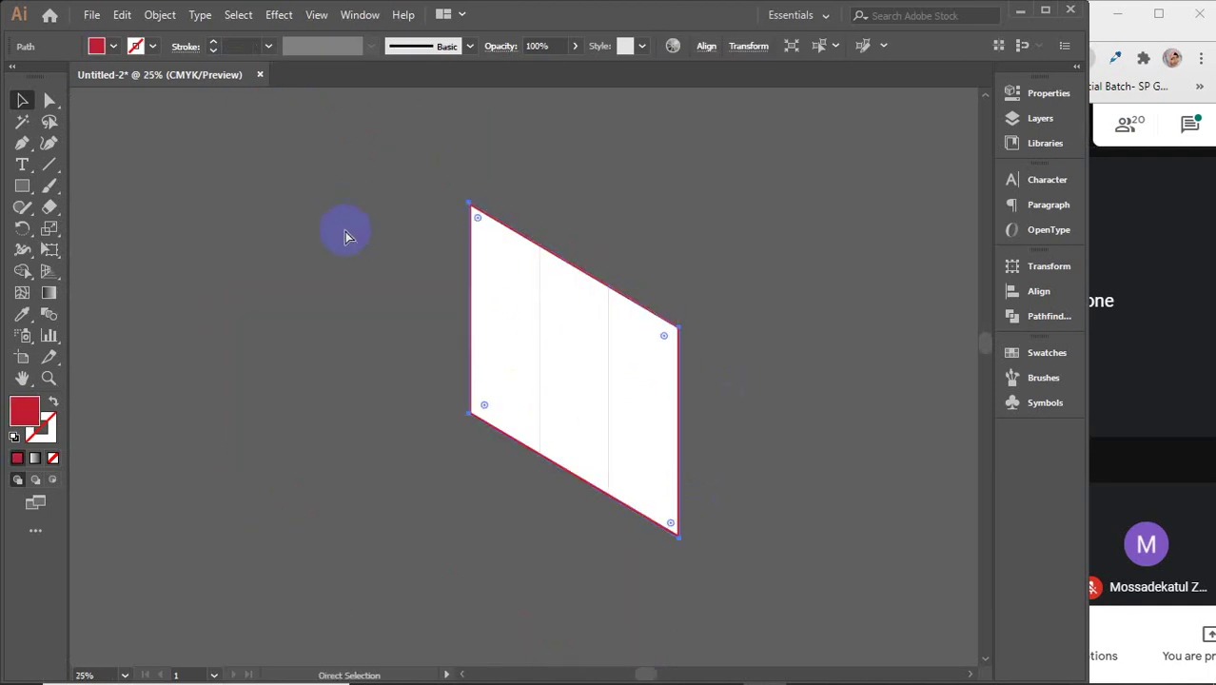
click(346, 236)
drag(351, 235, 711, 518)
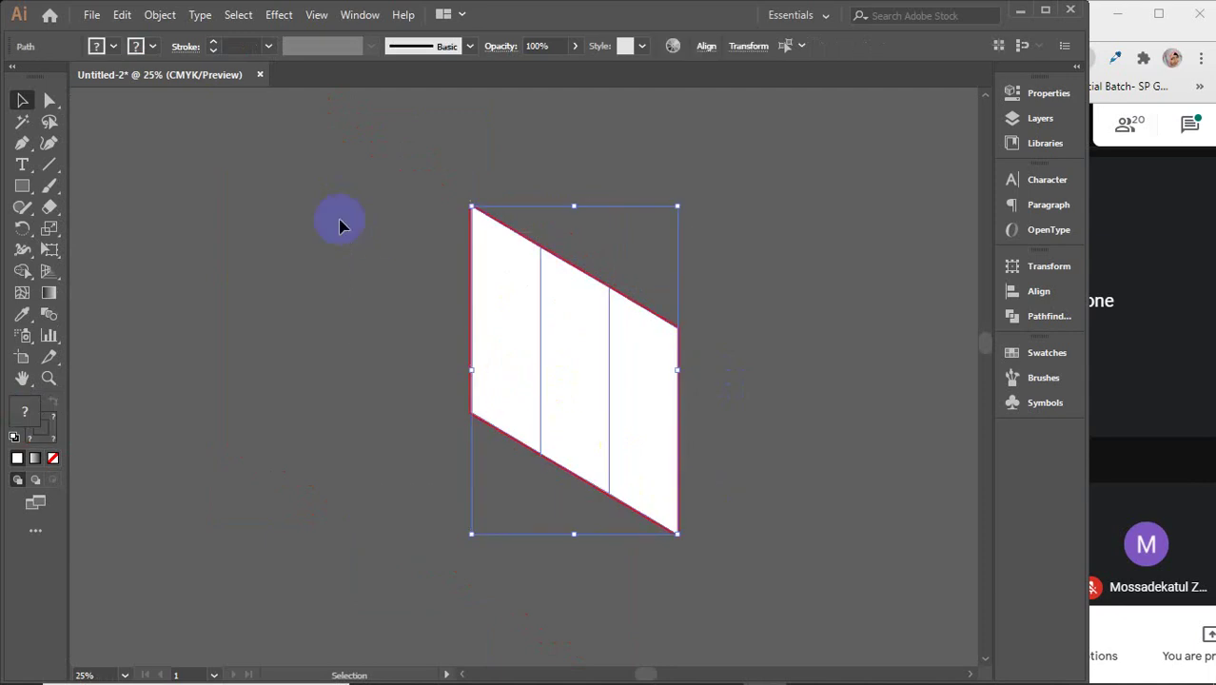
- Offset the three white panels by -0.25 in with miter joins and turn the inset outlines into safety guides
click(154, 16)
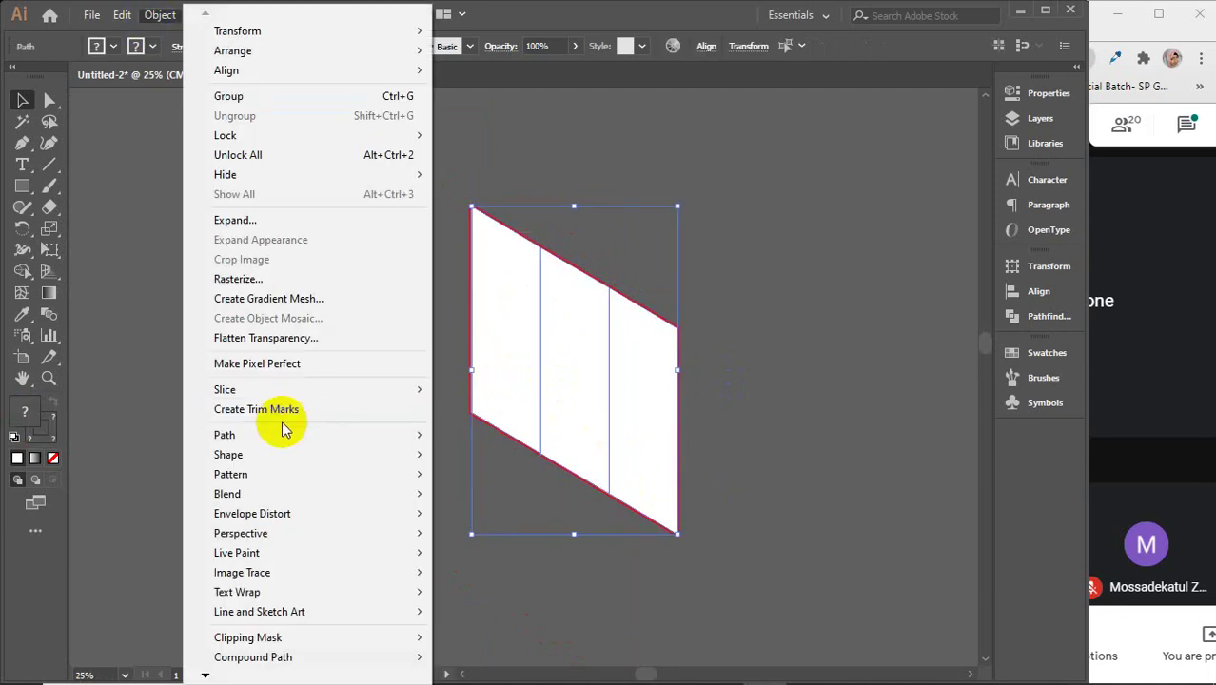
mouse_move(259, 434)
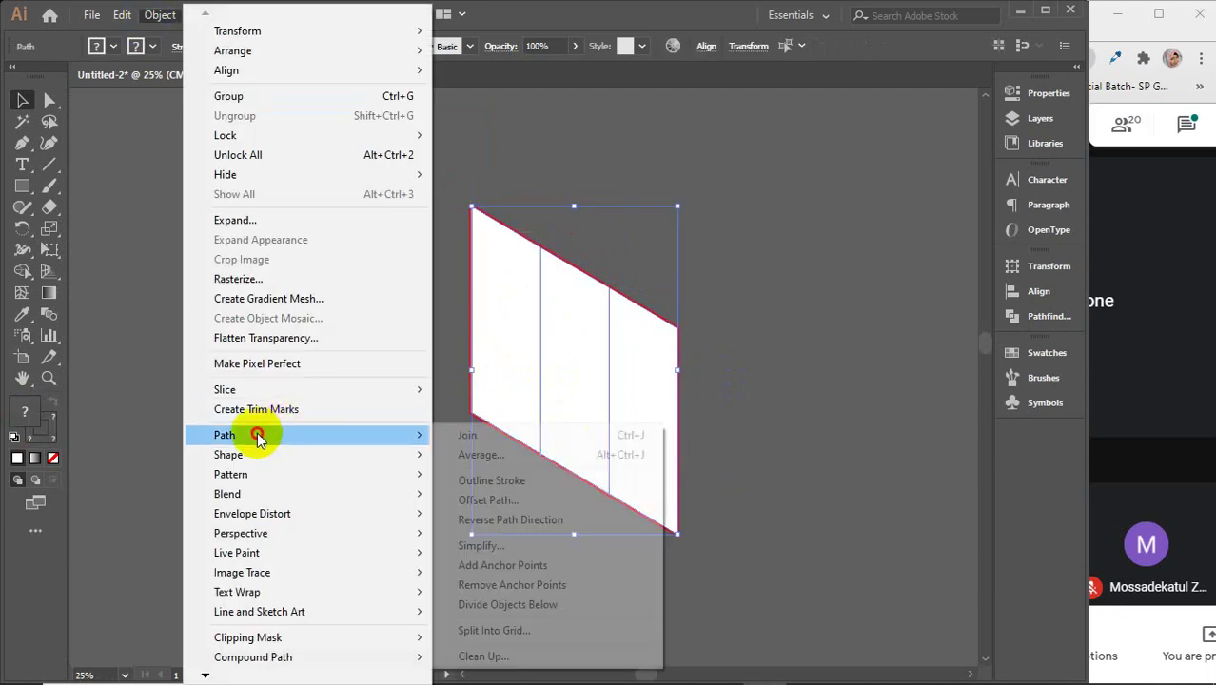
click(488, 500)
click(972, 122)
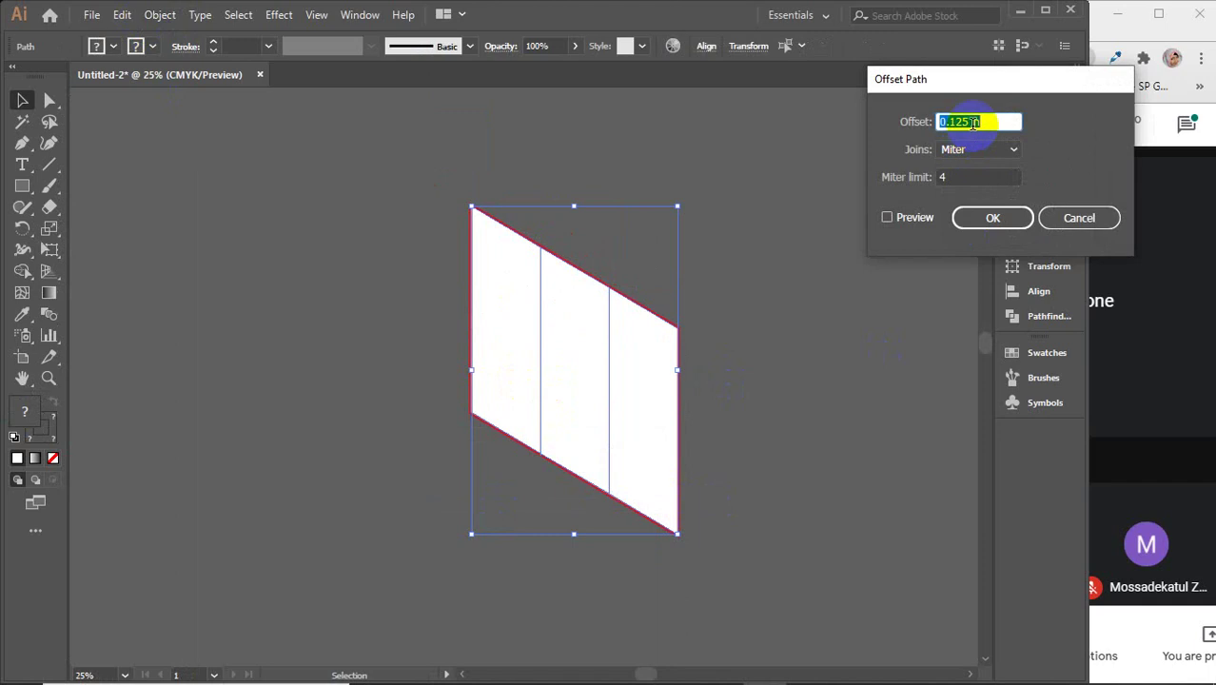
text(-.25)
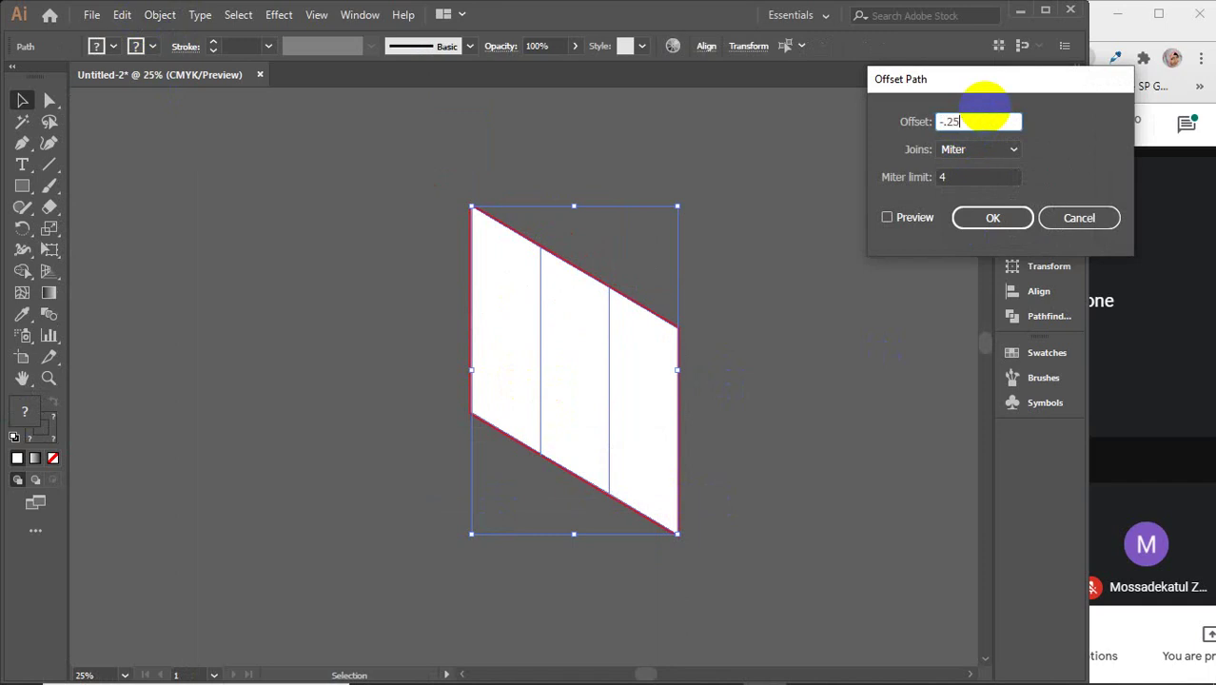
click(980, 218)
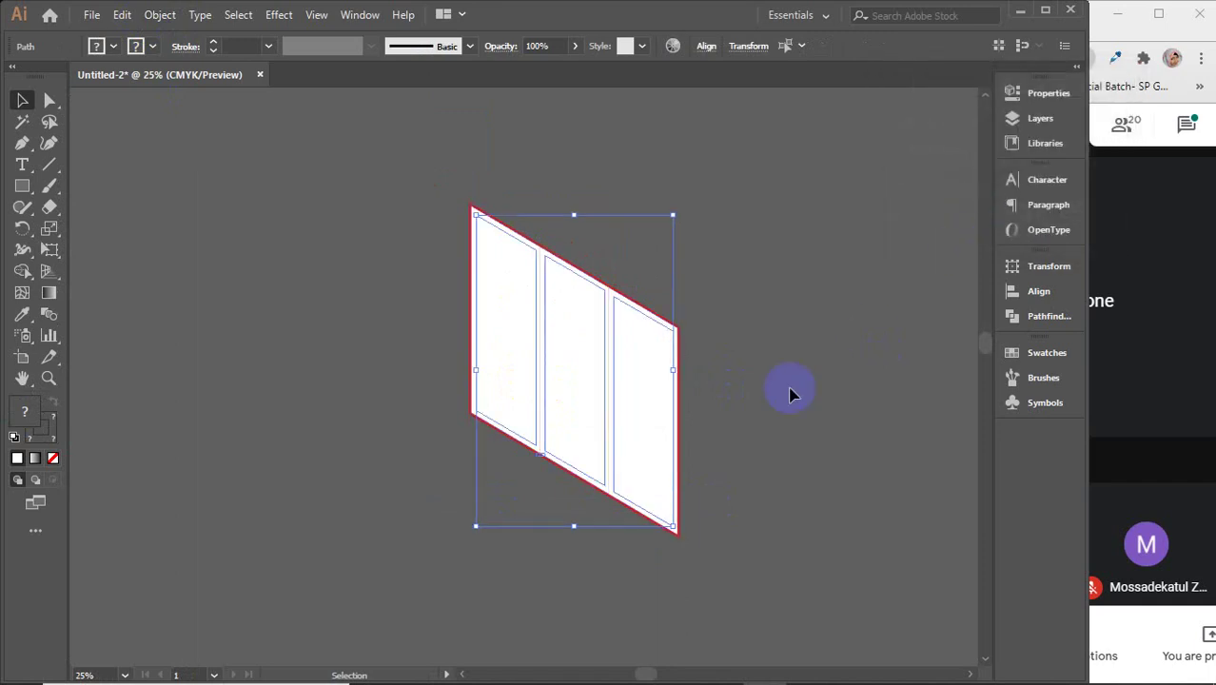
key(a)
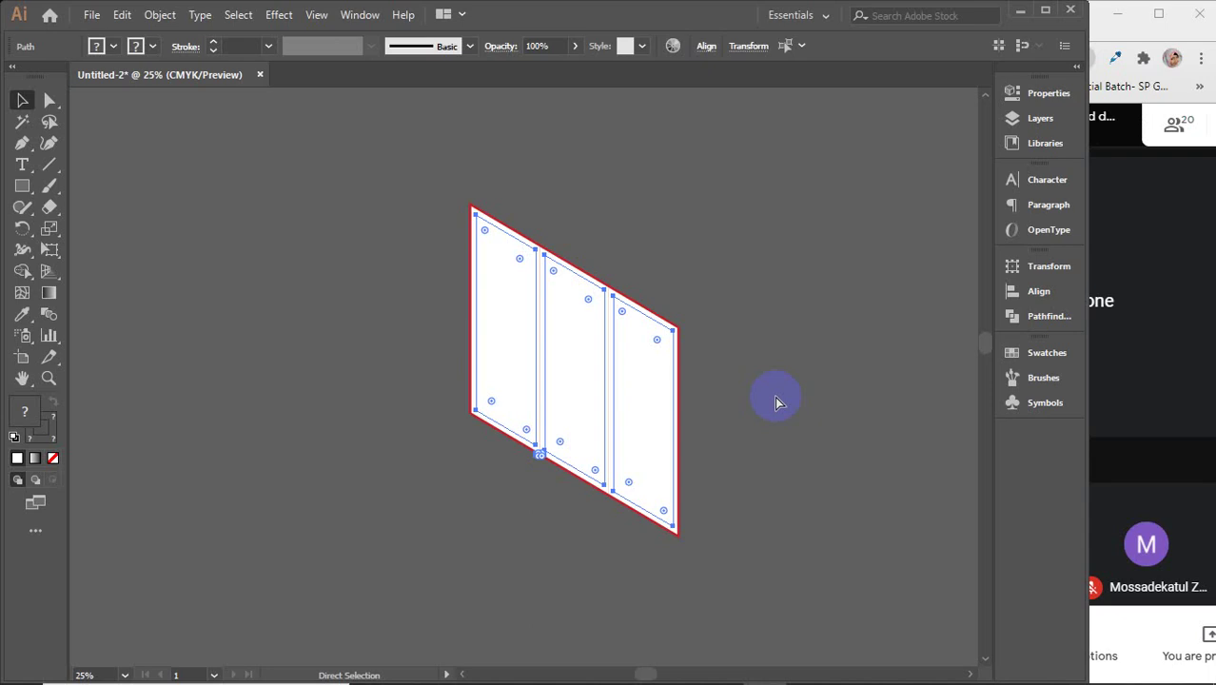
click(775, 402)
key(v)
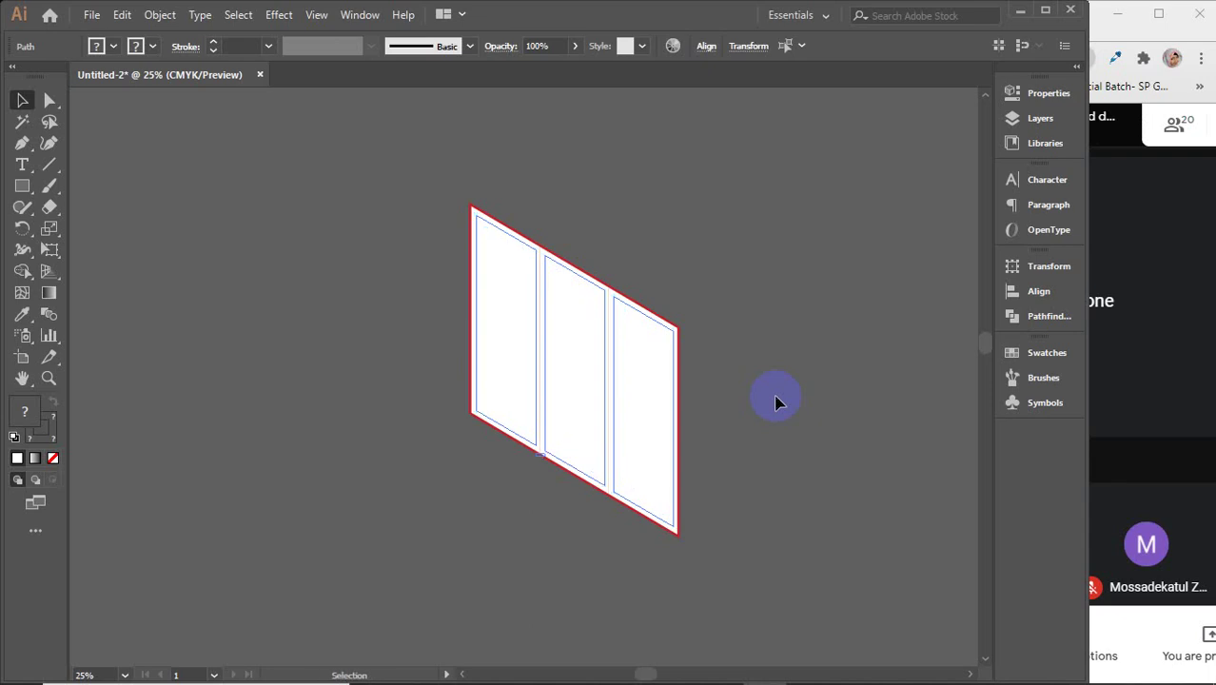
- Delete the small stray rectangular outline crossing the lower red border between the first and second panels
scroll(545, 463, up, 7)
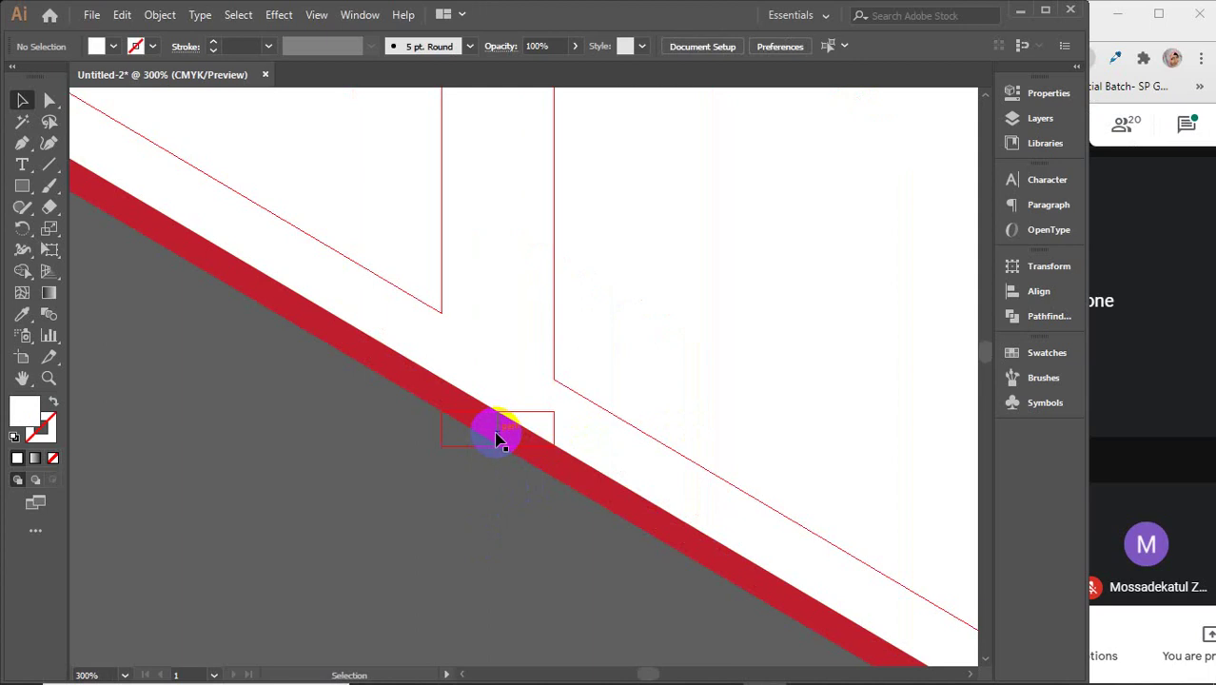
click(495, 437)
click(496, 436)
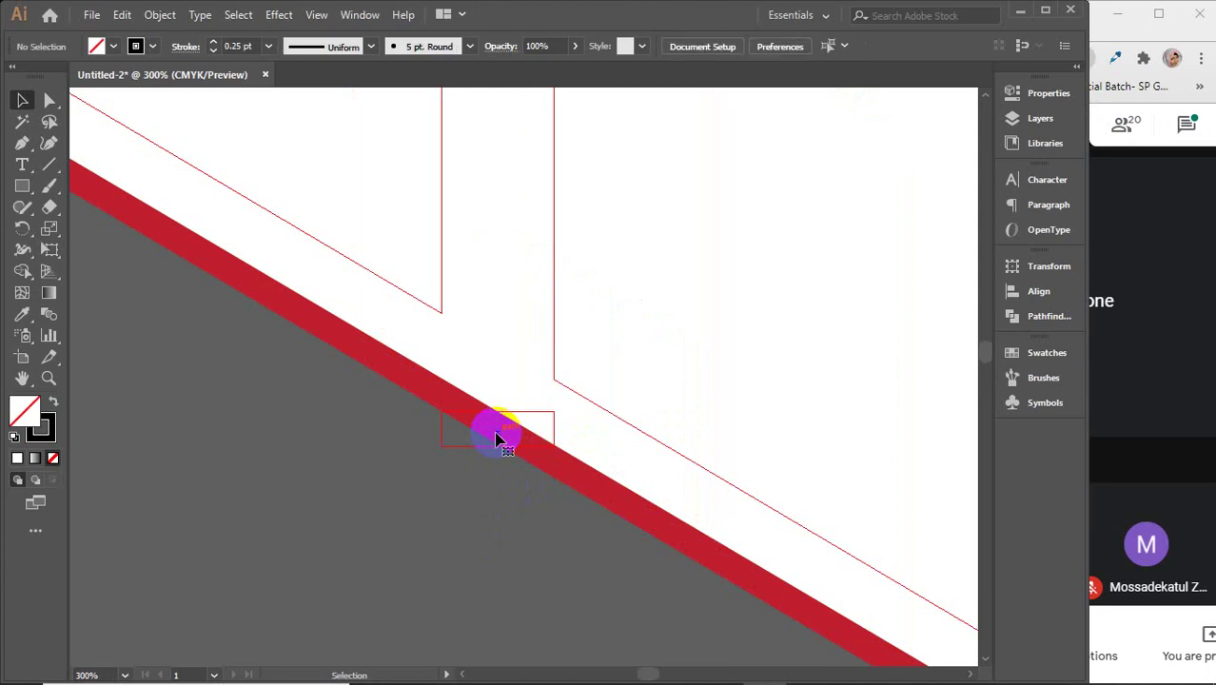
click(455, 459)
key(Delete)
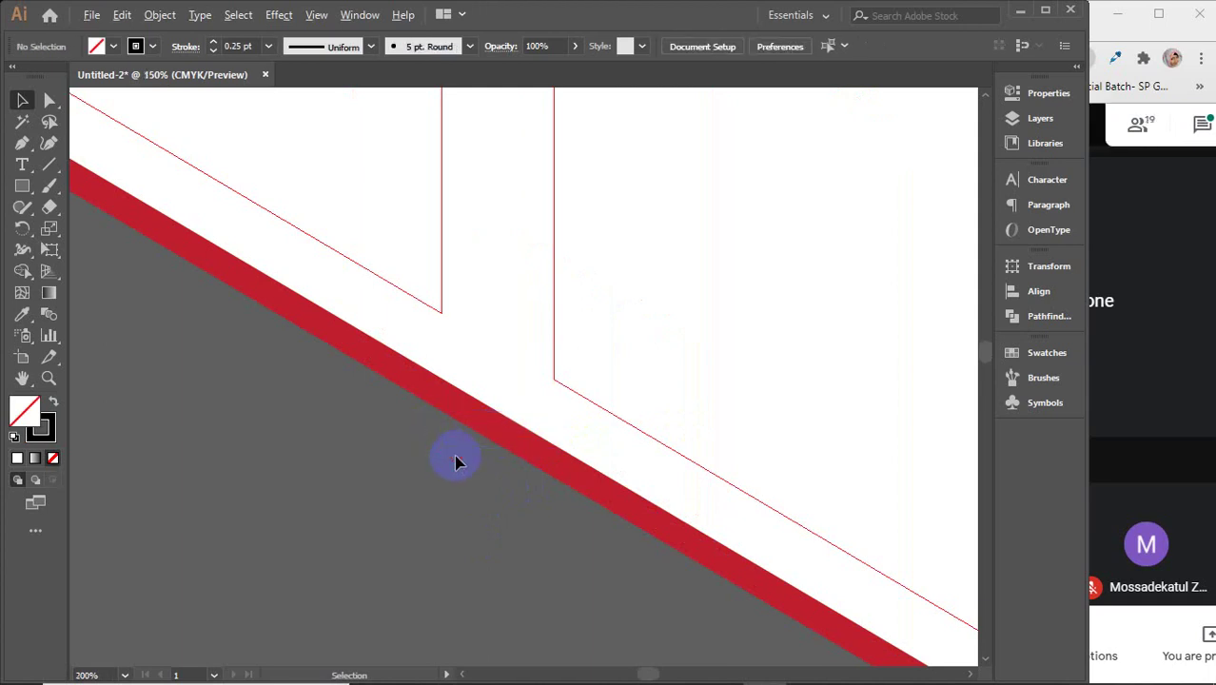
scroll(454, 461, down, 4)
scroll(455, 460, down, 1)
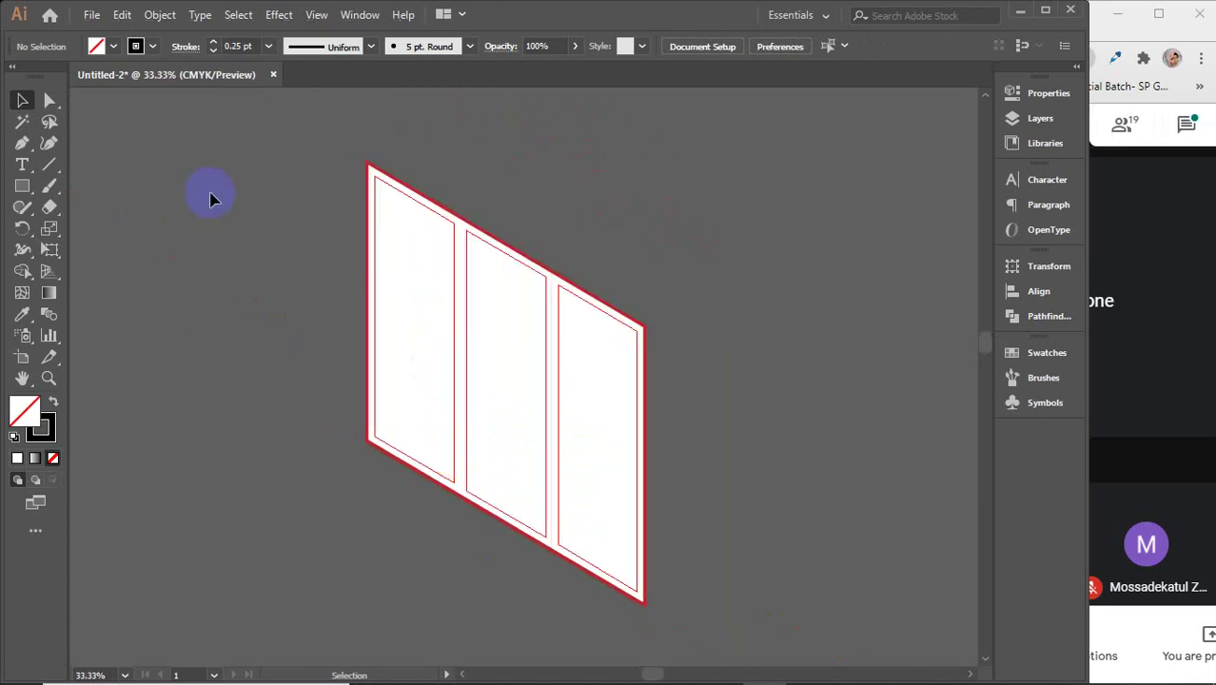
- Unlock the red border shape and duplicate the whole slanted template directly below the original
key(ctrl+a)
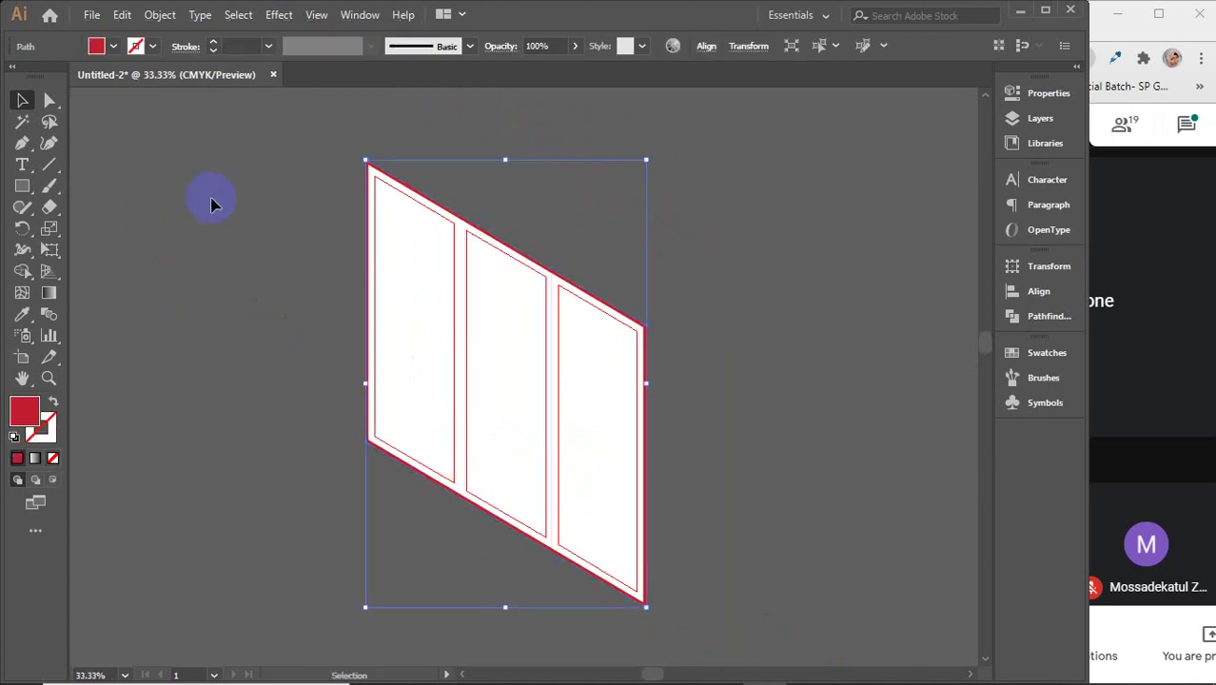
scroll(212, 203, down, 2)
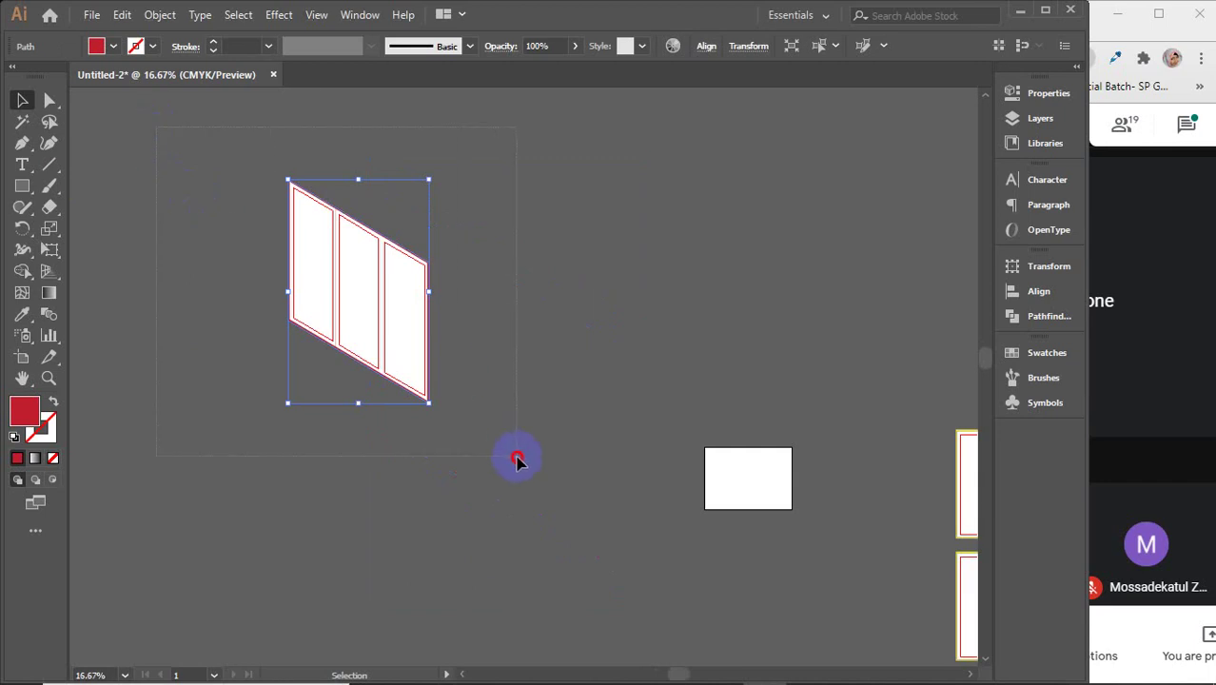
drag(353, 298, 359, 493)
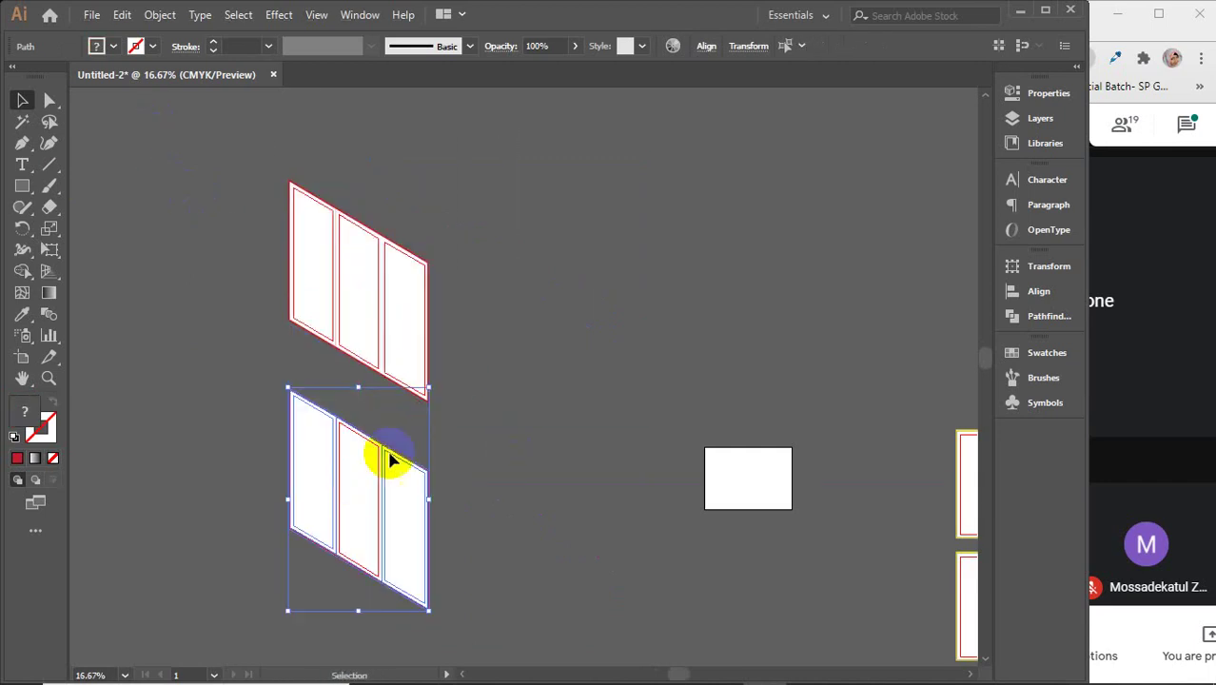
scroll(362, 324, up, 1)
scroll(361, 323, up, 1)
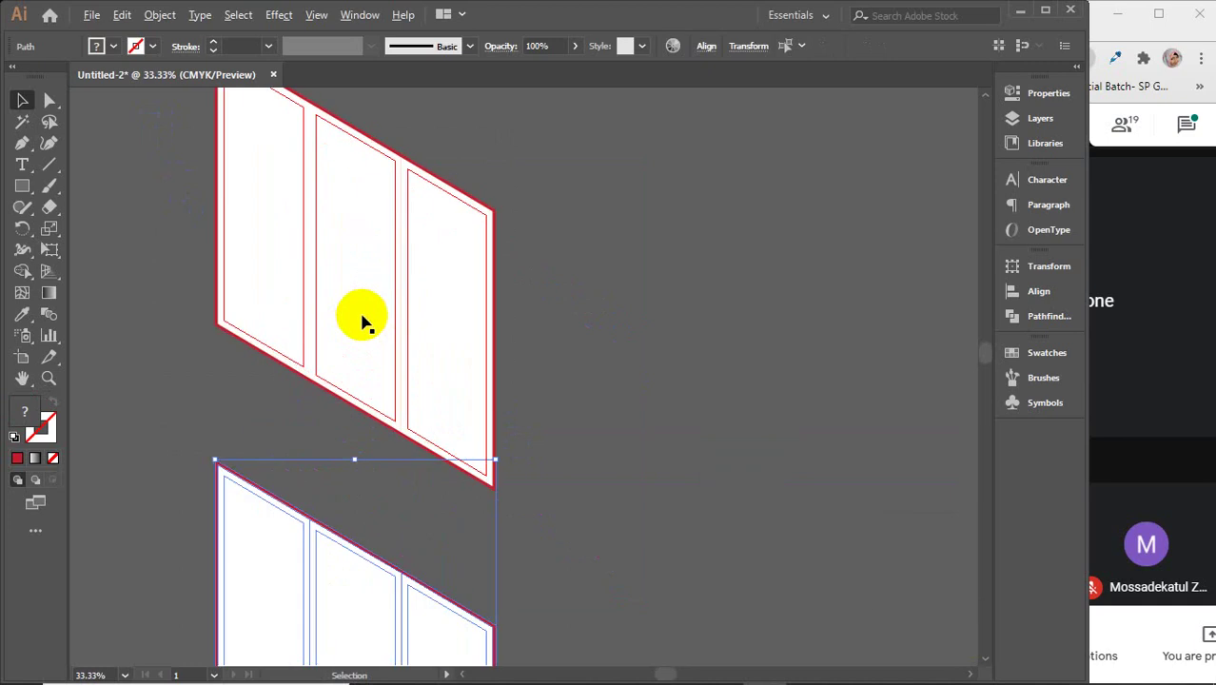
drag(608, 290, 702, 349)
click(699, 347)
click(555, 352)
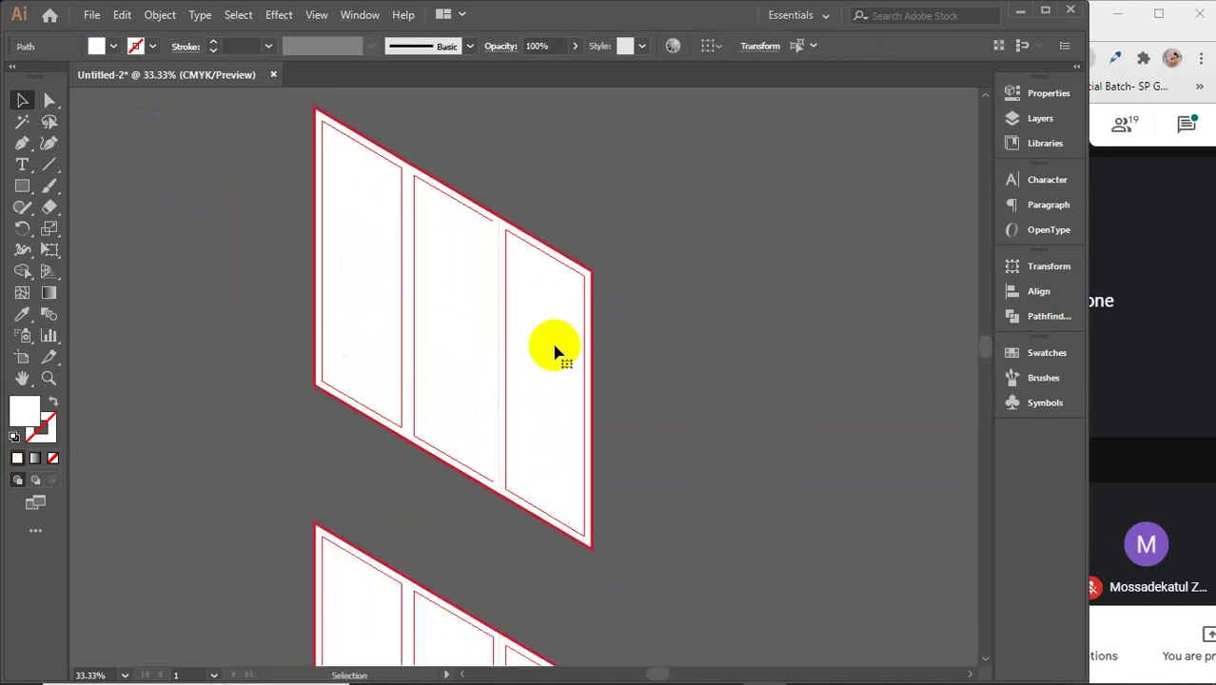
scroll(554, 352, down, 3)
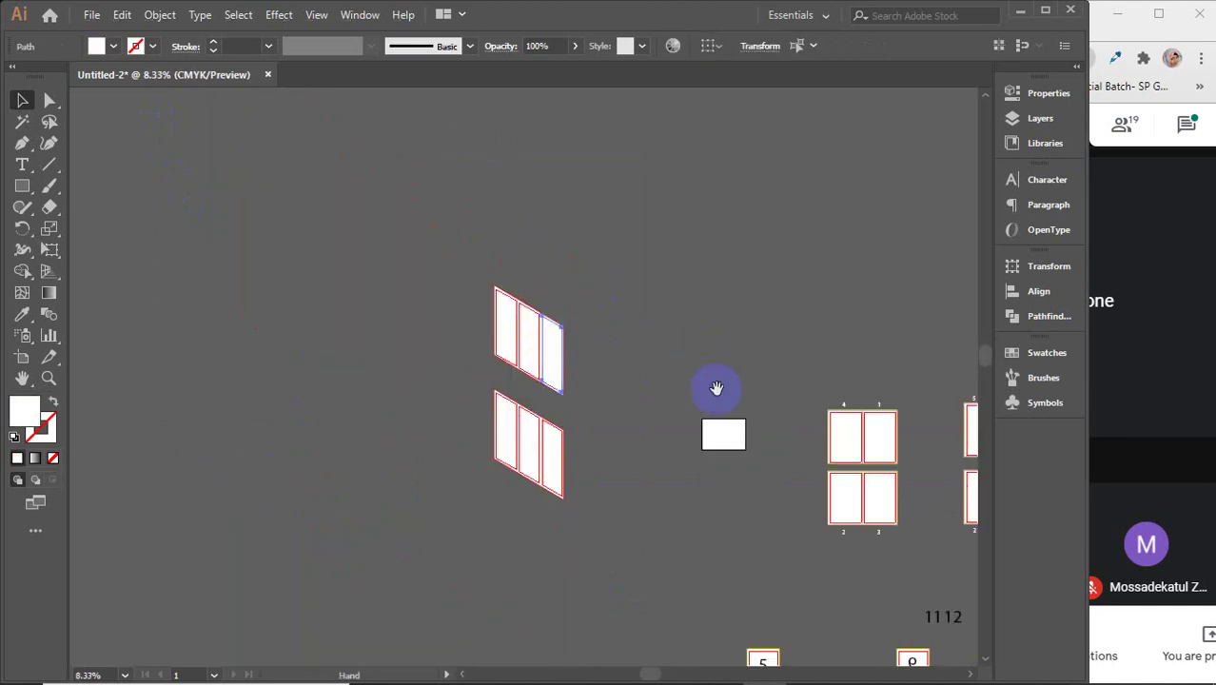
- Reflect the mirrored cross template with its numbers across the vertical axis so that the numbers read correctly
drag(714, 388, 564, 288)
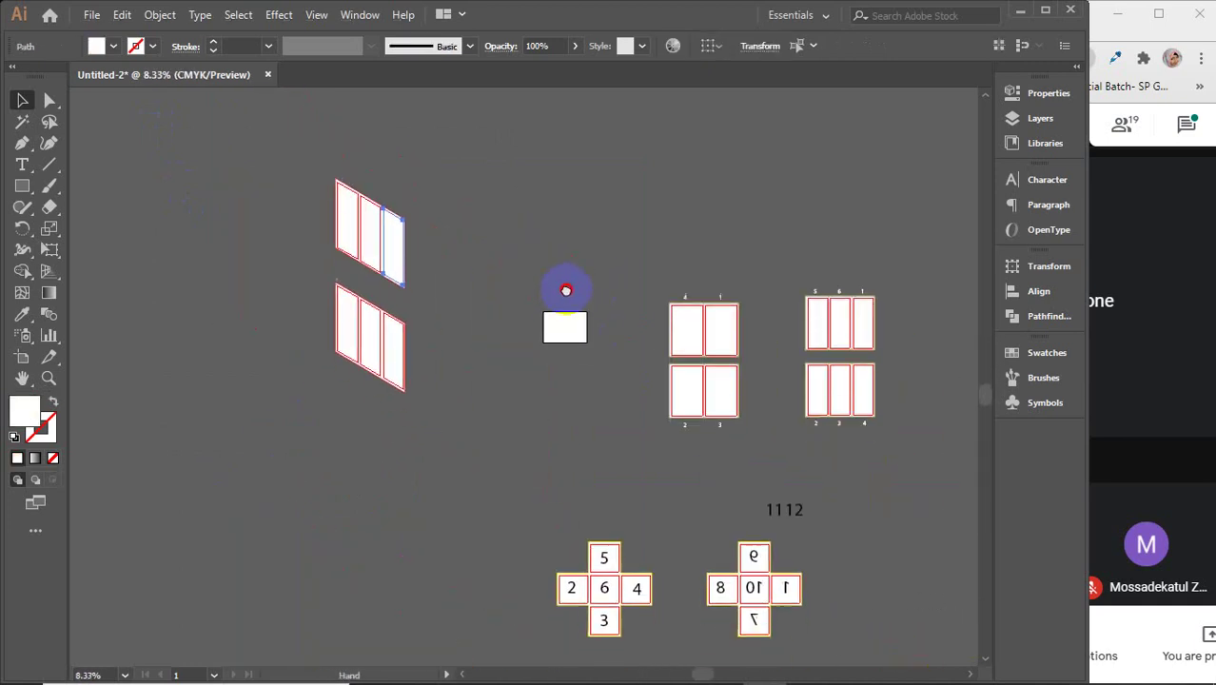
click(845, 582)
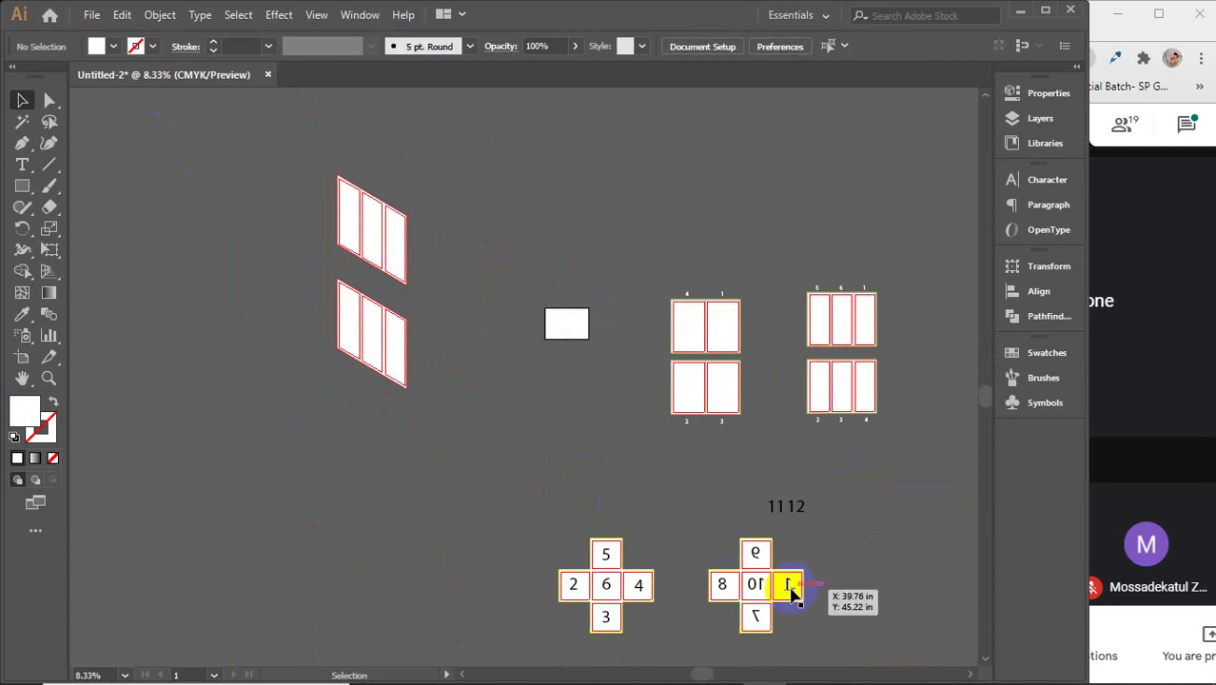
click(804, 632)
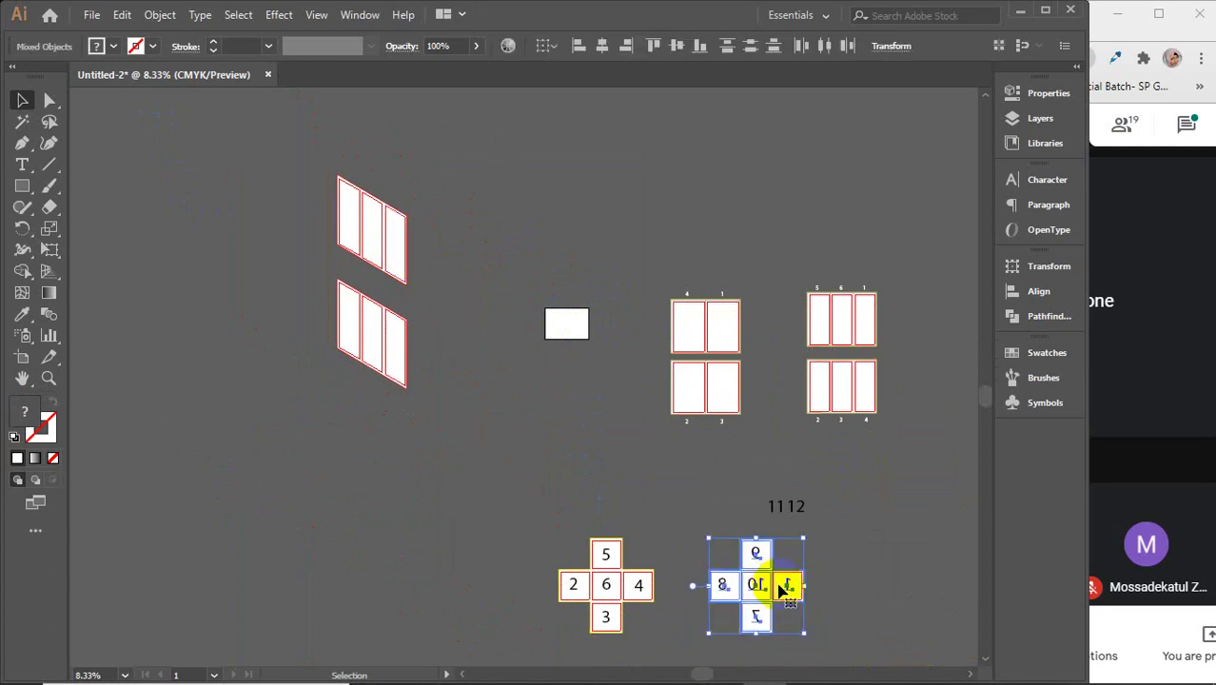
right_click(778, 582)
mouse_move(825, 467)
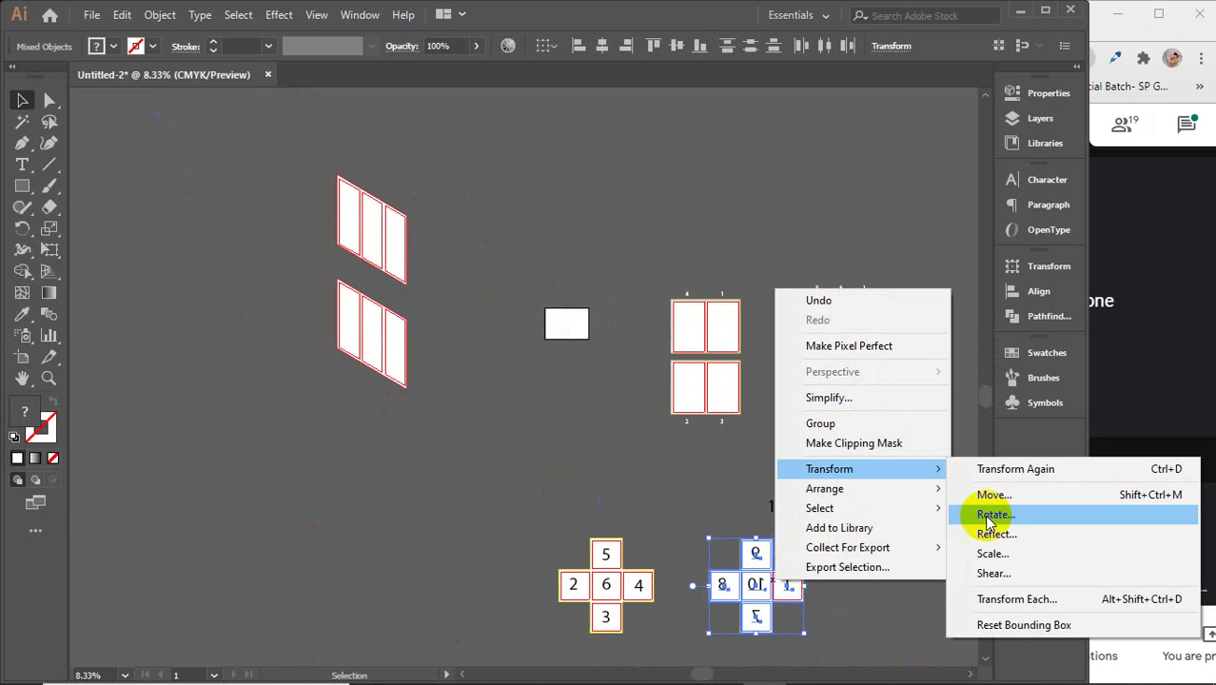
click(991, 534)
click(898, 411)
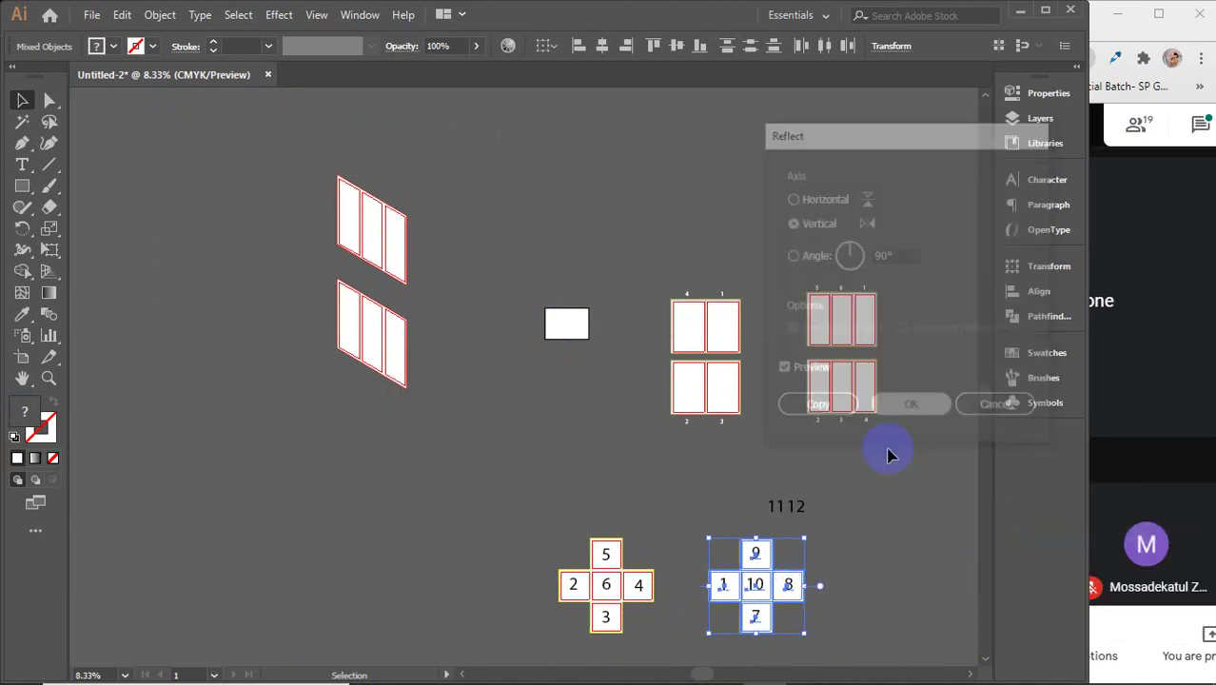
- Move the number 1 from the second cross onto the last panel of the upper slanted template and send that template to the back
drag(719, 580, 395, 243)
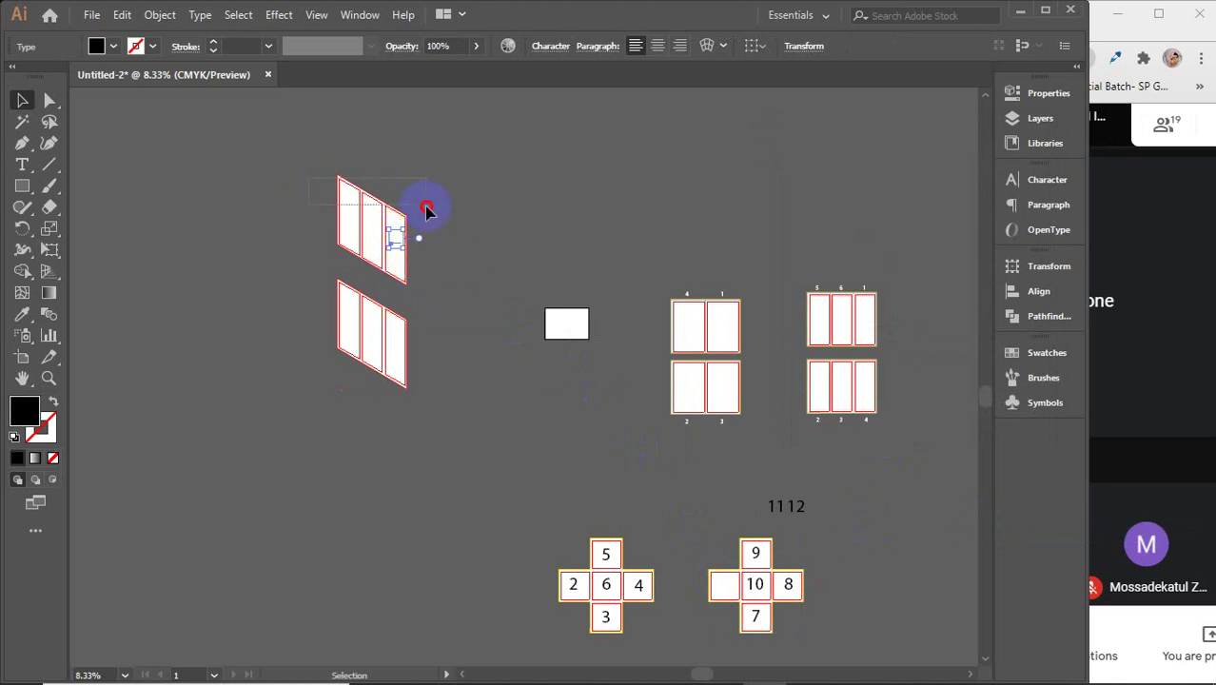
click(388, 211)
right_click(380, 206)
mouse_move(476, 407)
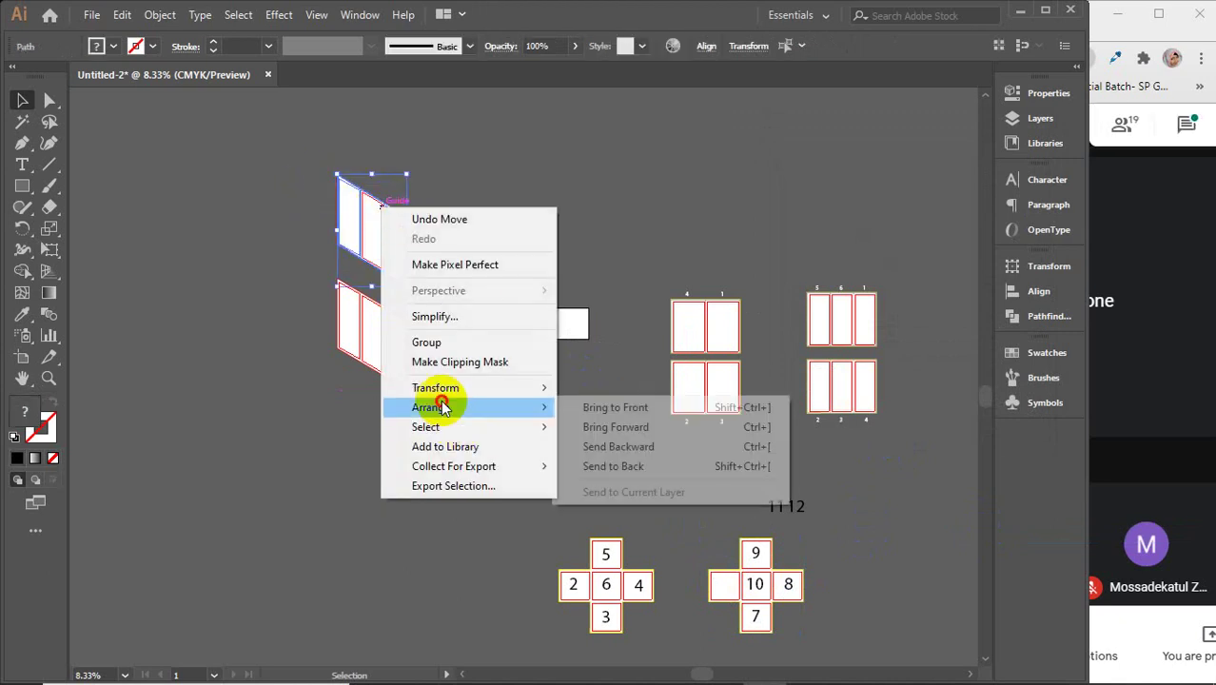
click(601, 466)
- Send the lower slanted template to the back and clear the selection
click(375, 347)
right_click(383, 344)
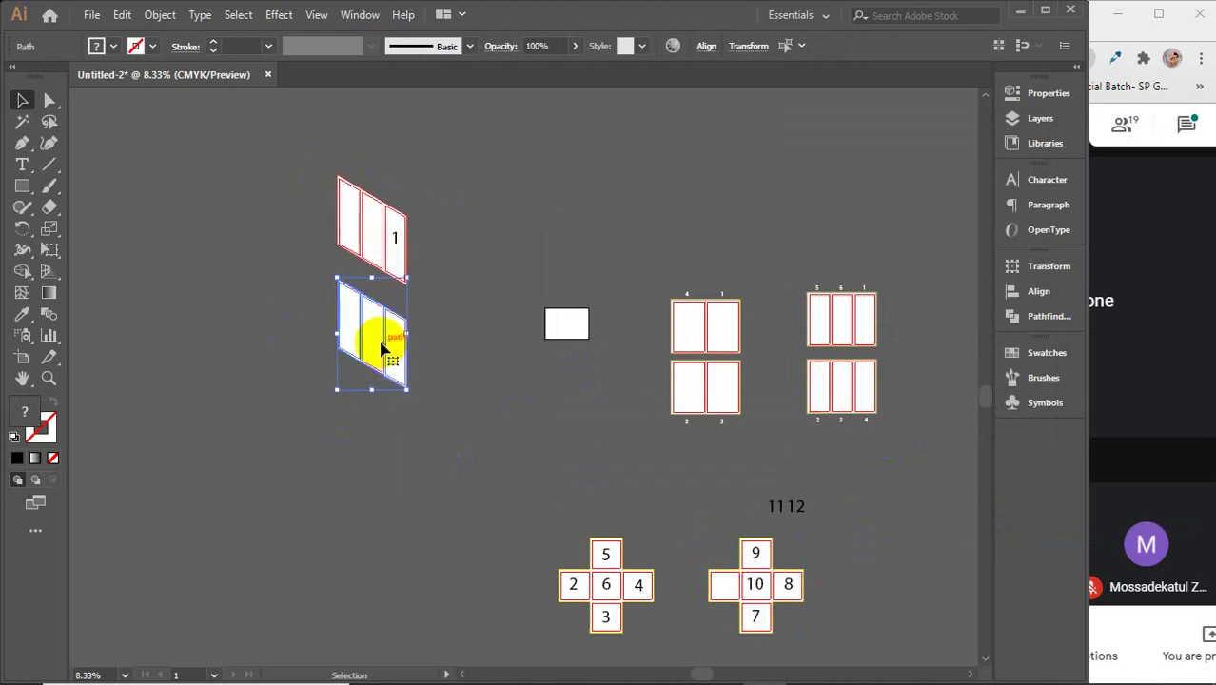
mouse_move(432, 542)
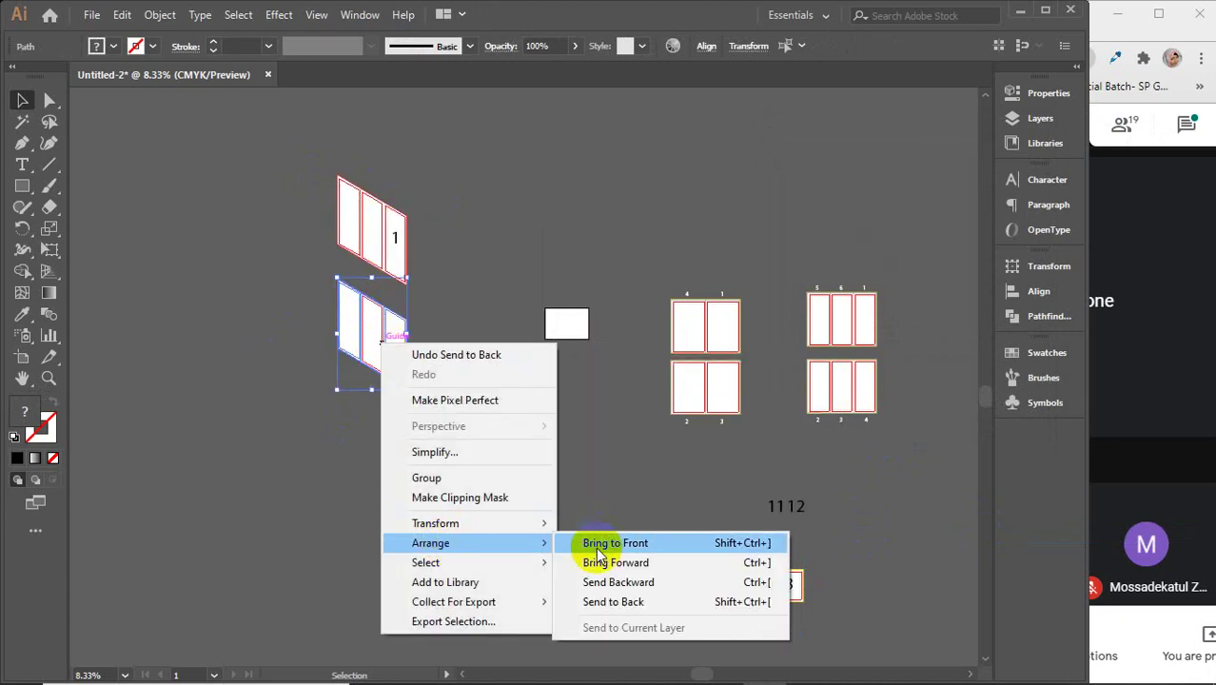
click(593, 602)
click(488, 250)
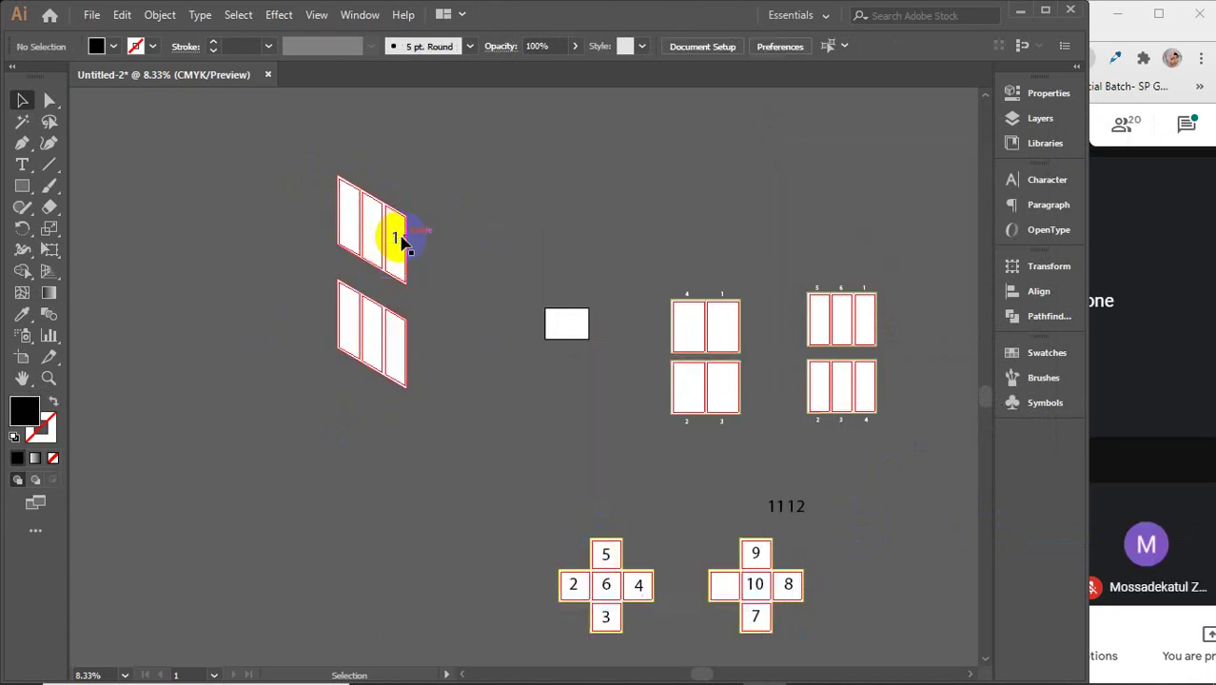
- Nudge the 1 slightly down and move 5 and 6 from the first cross into the upper template's first and middle panels
drag(397, 240, 397, 245)
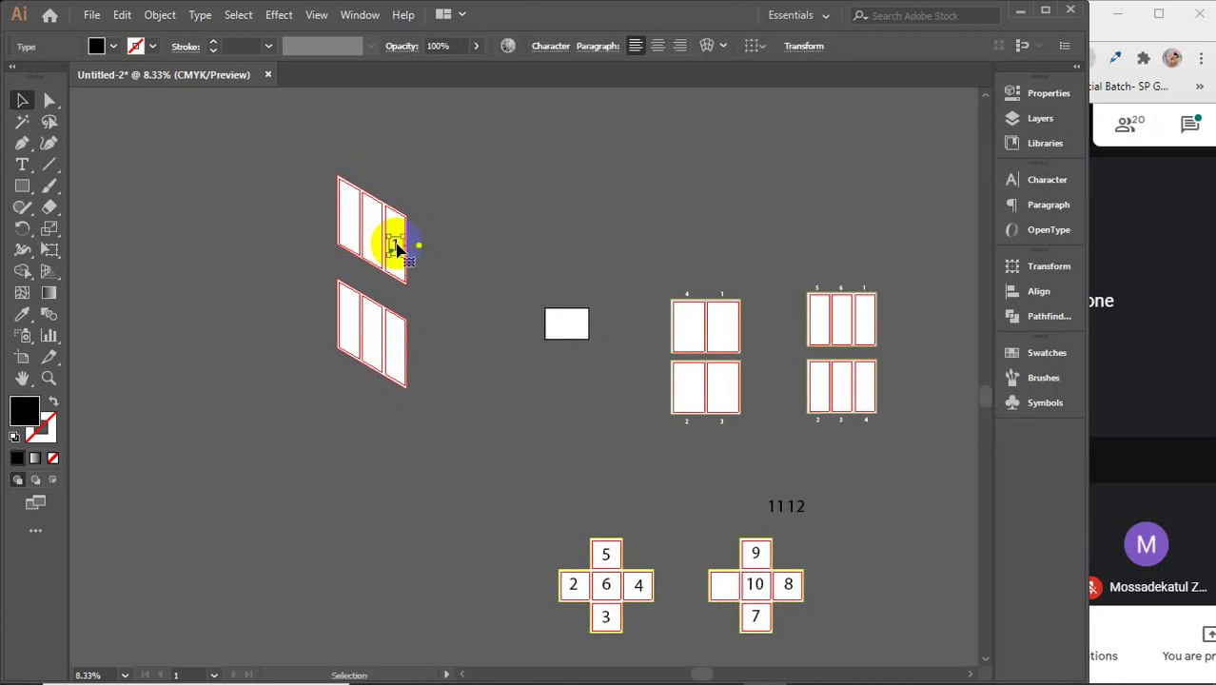
click(395, 247)
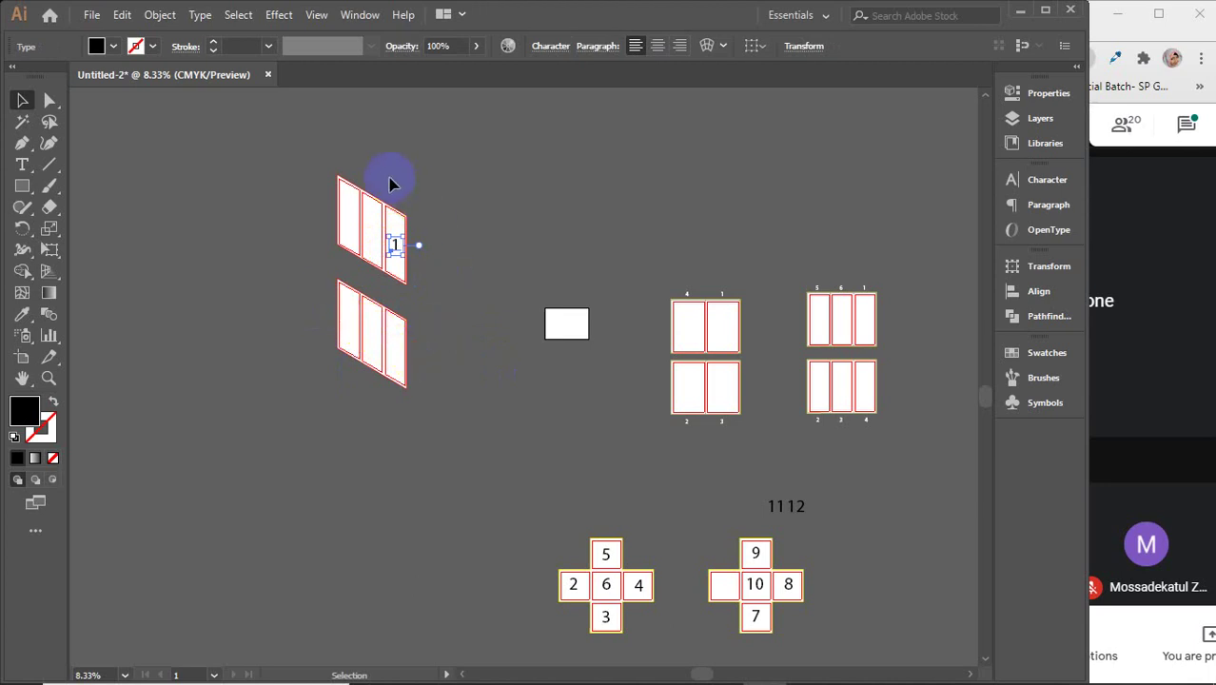
click(382, 231)
click(584, 547)
drag(606, 554, 348, 220)
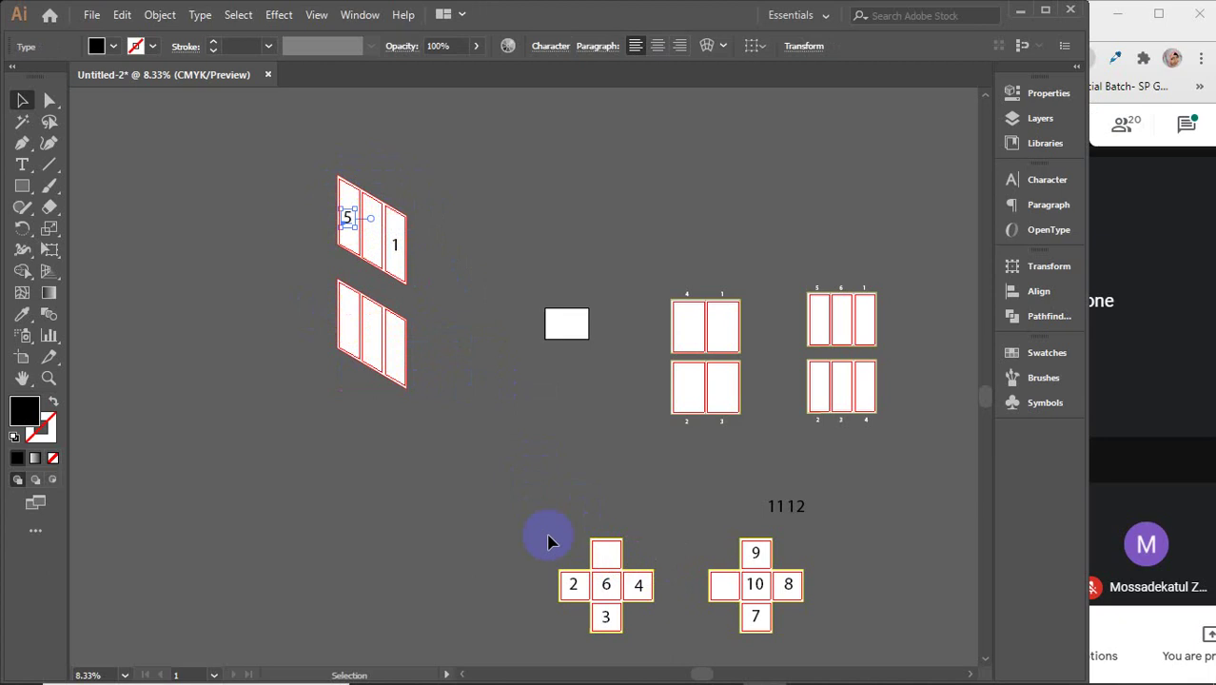
drag(609, 590, 371, 236)
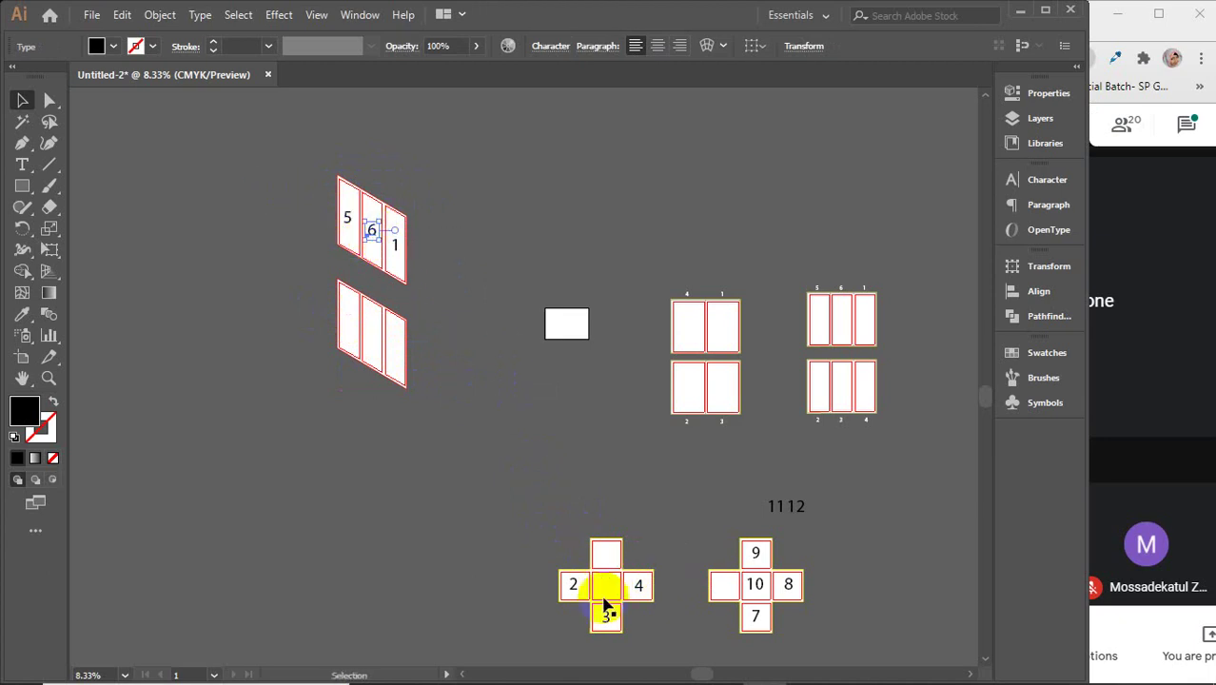
- Move the numbers 2, 3 and 4 out of the first cross into the empty area beside the lower slanted template
drag(576, 581, 449, 346)
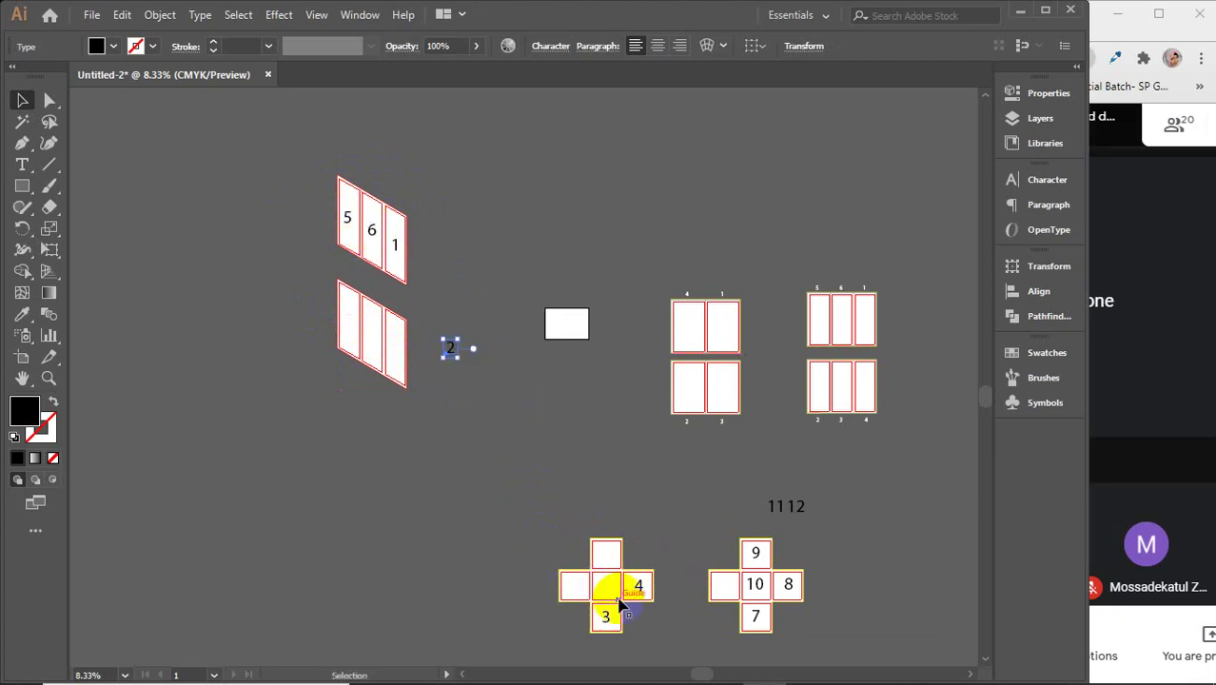
drag(609, 635, 455, 381)
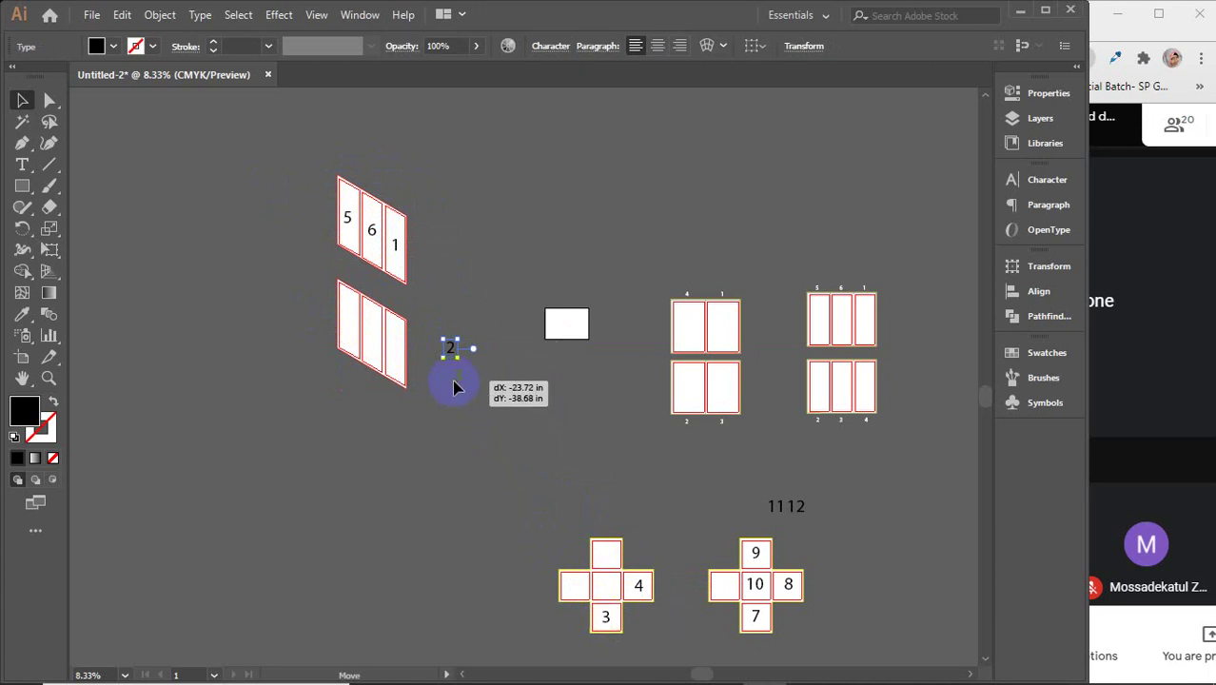
drag(655, 593, 479, 397)
- Try numbering the lower slanted template's panels 2, 3 and 4 from first to last
scroll(349, 288, up, 2)
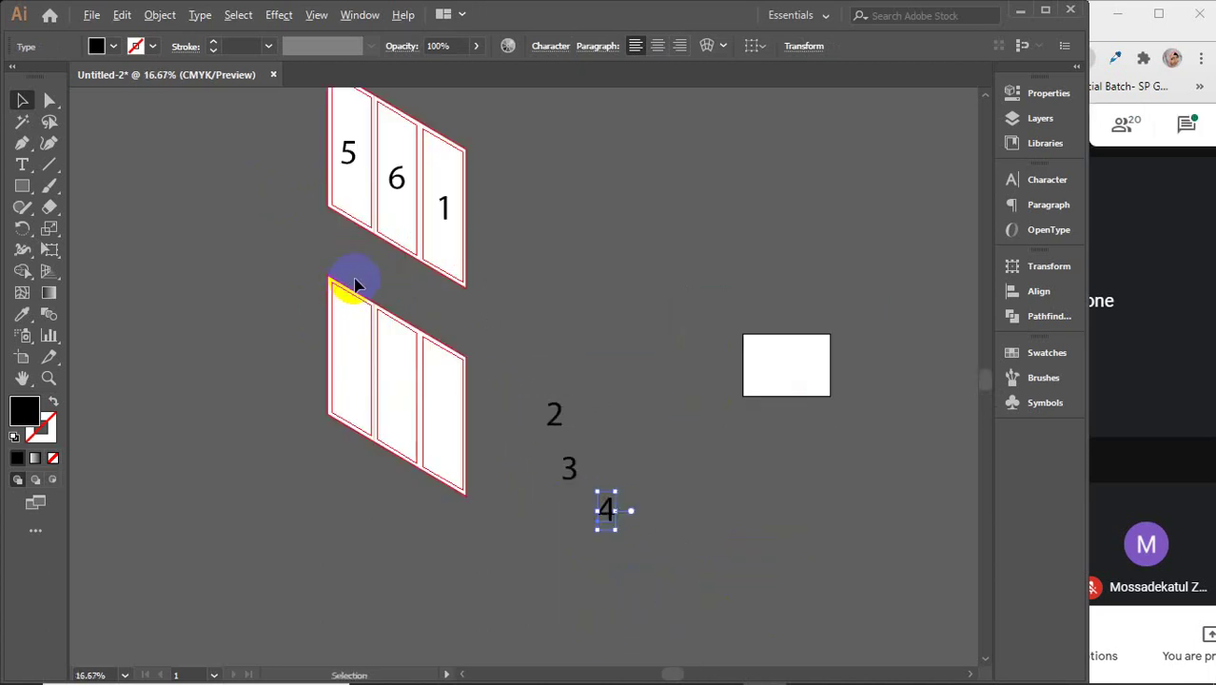
drag(354, 283, 534, 303)
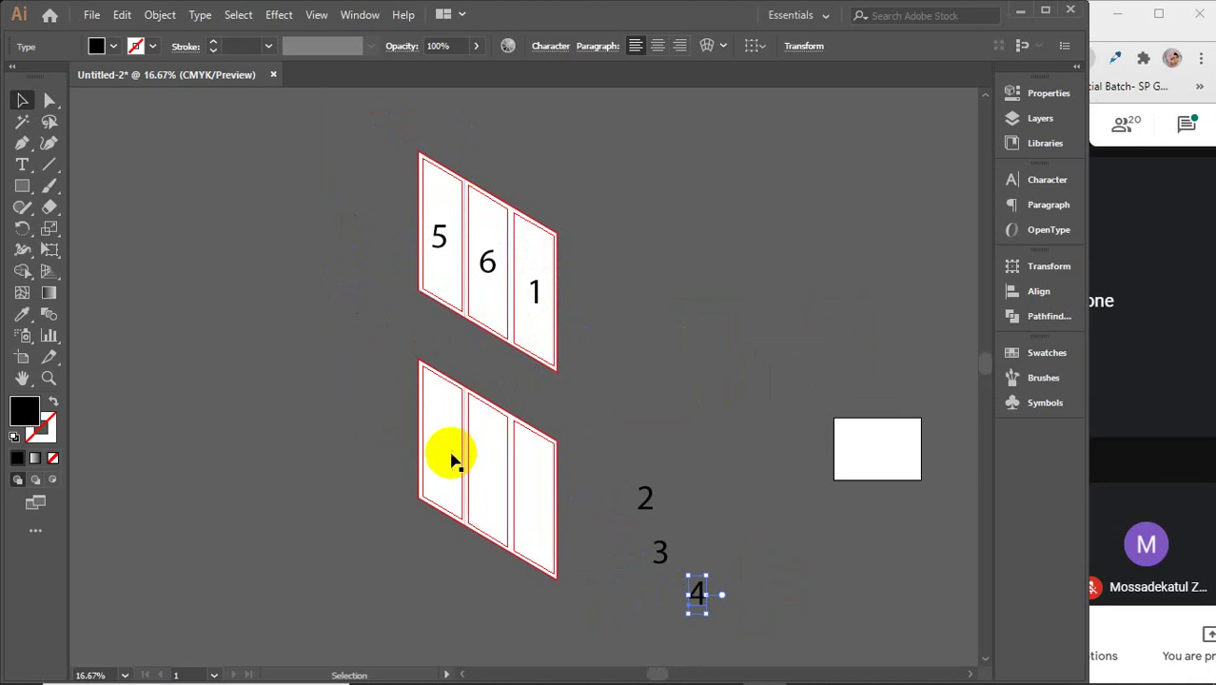
drag(646, 509, 444, 453)
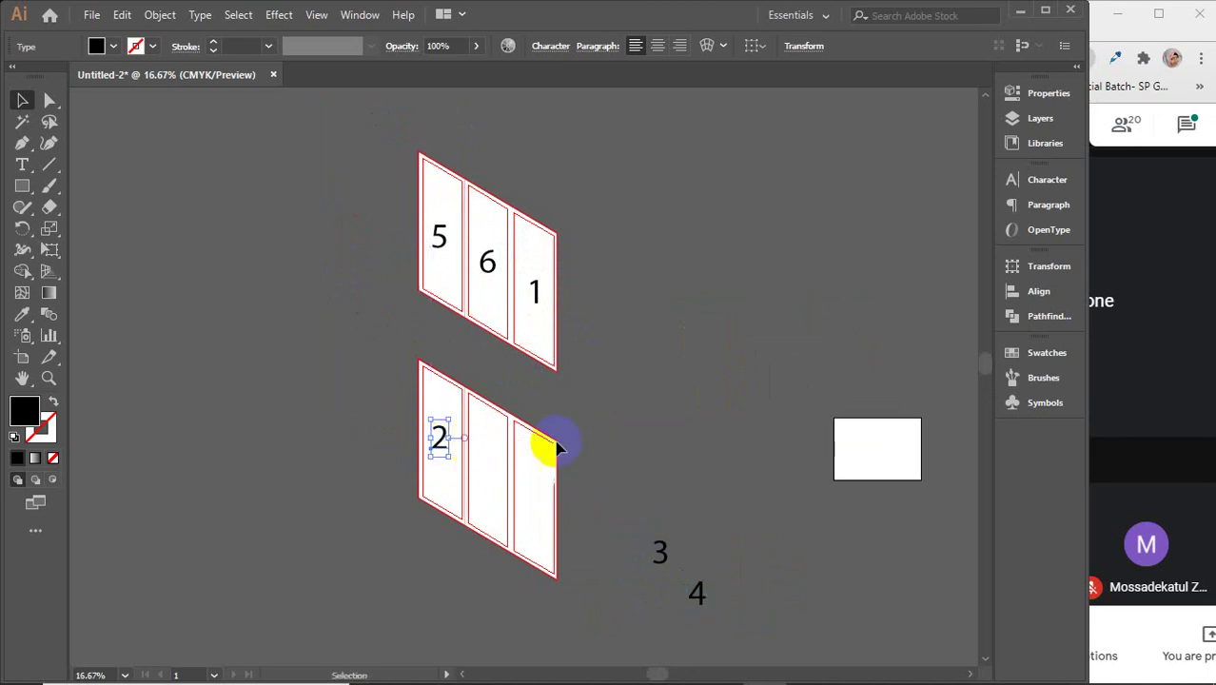
click(615, 439)
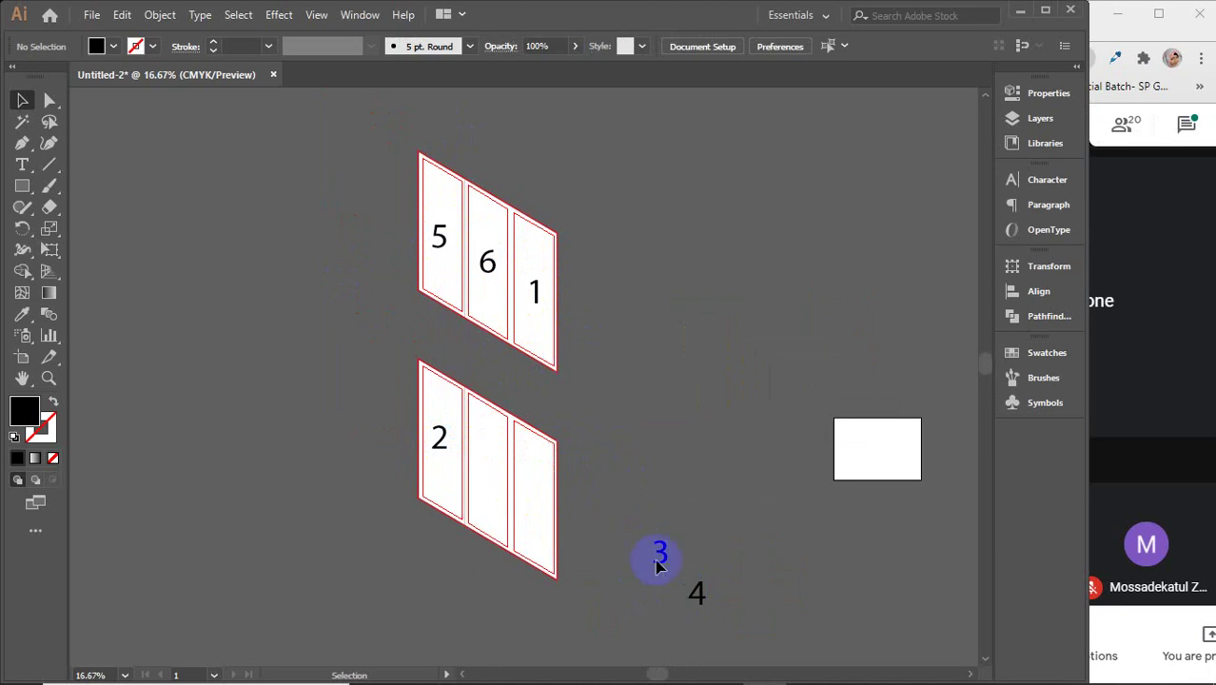
drag(657, 555, 485, 473)
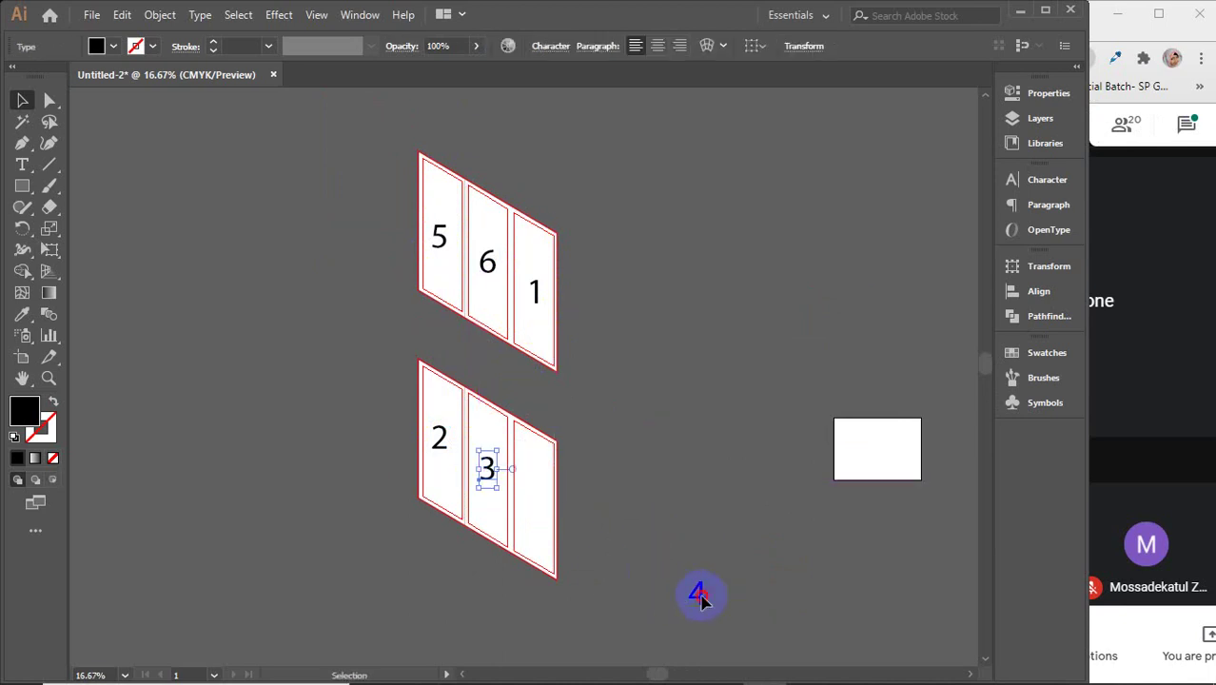
drag(699, 596, 532, 499)
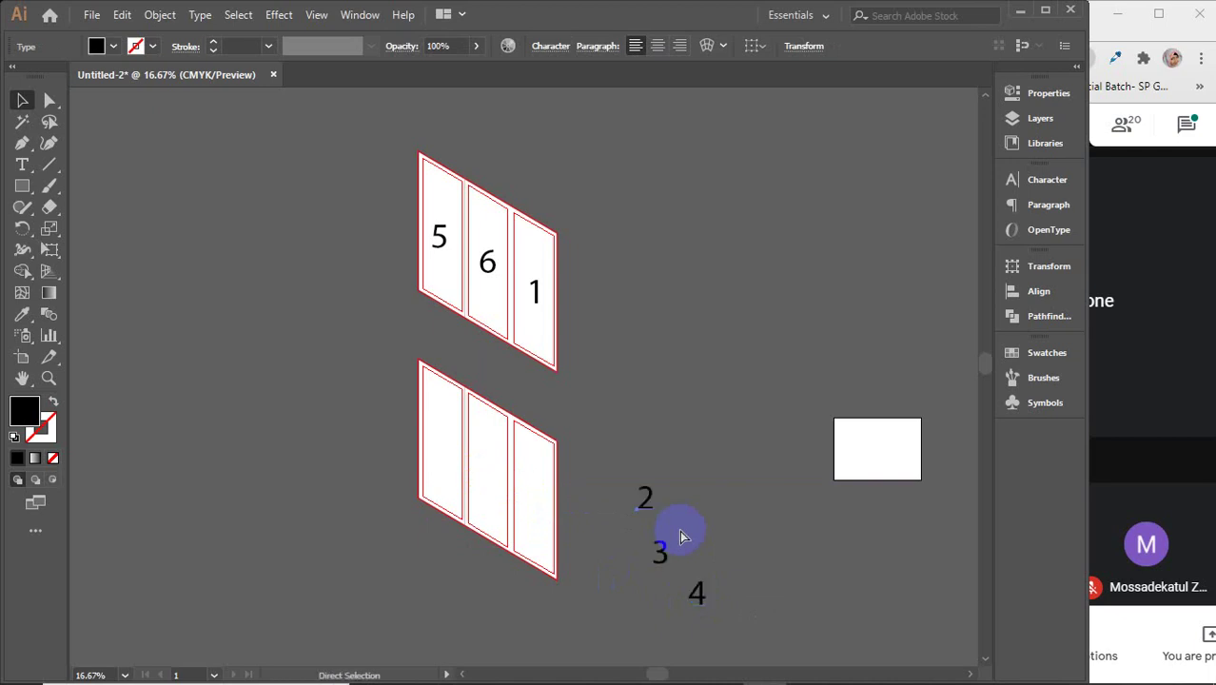
- Place 2 in the lower slanted template's last panel, 3 in the middle panel and 4 in the first panel
click(534, 364)
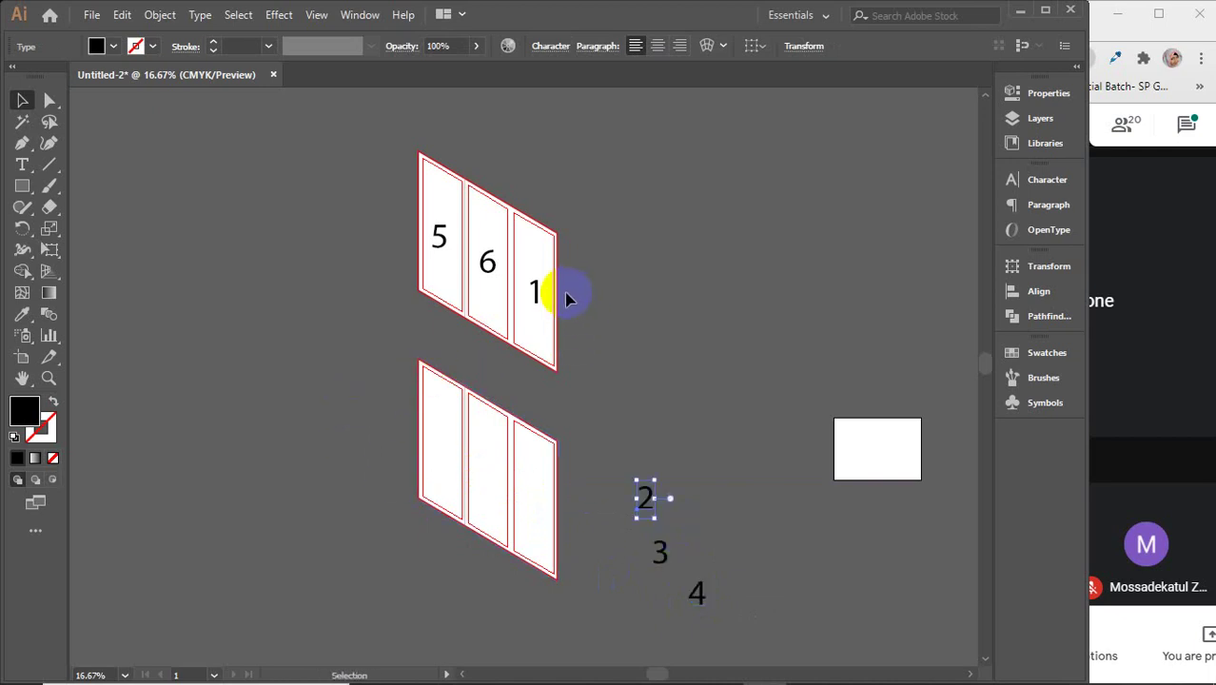
drag(644, 509, 534, 501)
drag(663, 562, 488, 475)
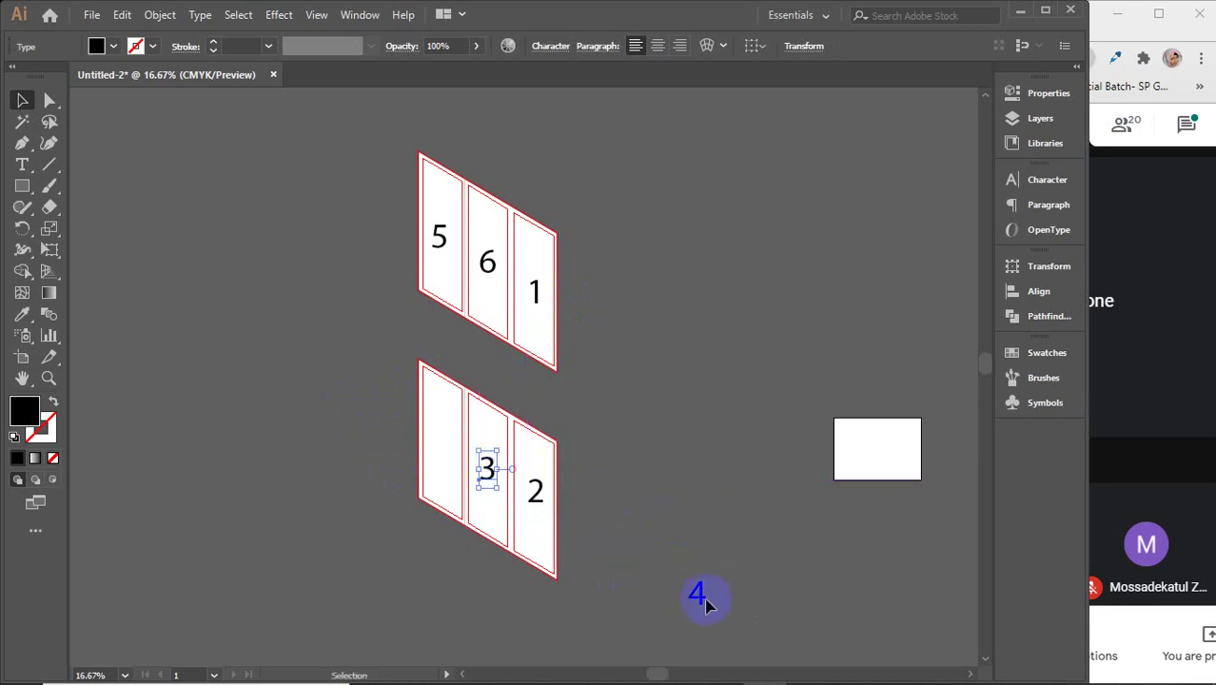
drag(697, 591, 440, 449)
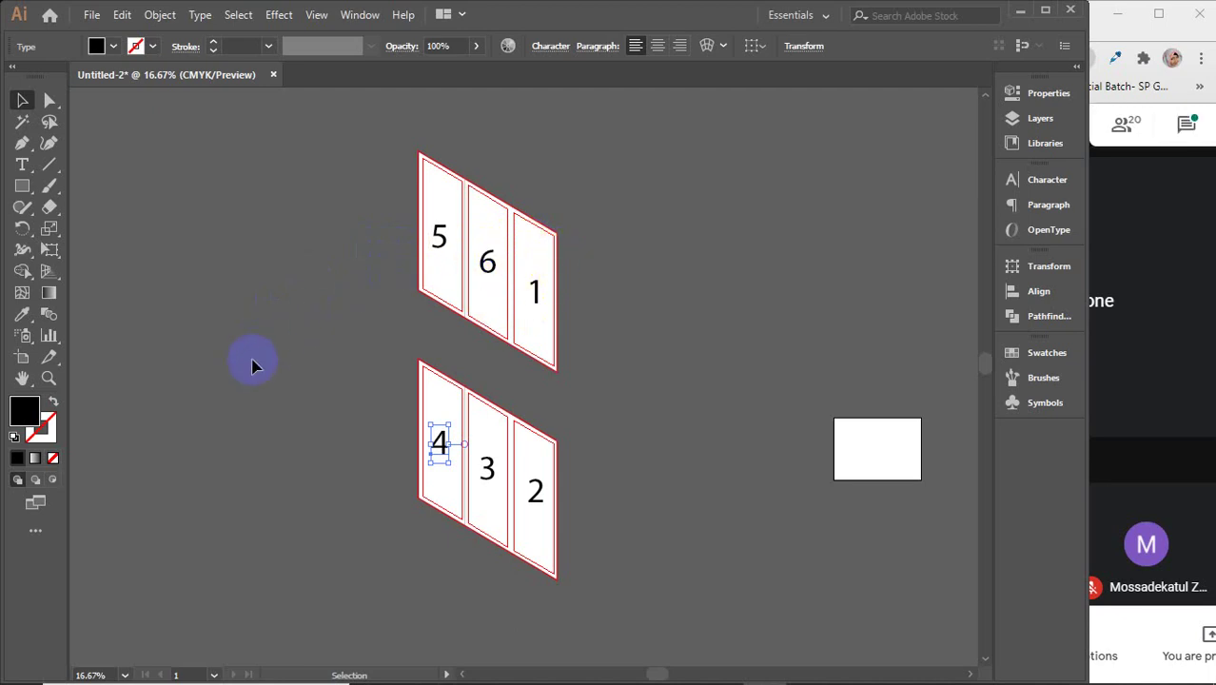
- Duplicate the numbered upper template beside the original, on the side of panel 5, and reflect the copy across the vertical axis
drag(593, 326, 369, 243)
right_click(369, 243)
mouse_move(448, 417)
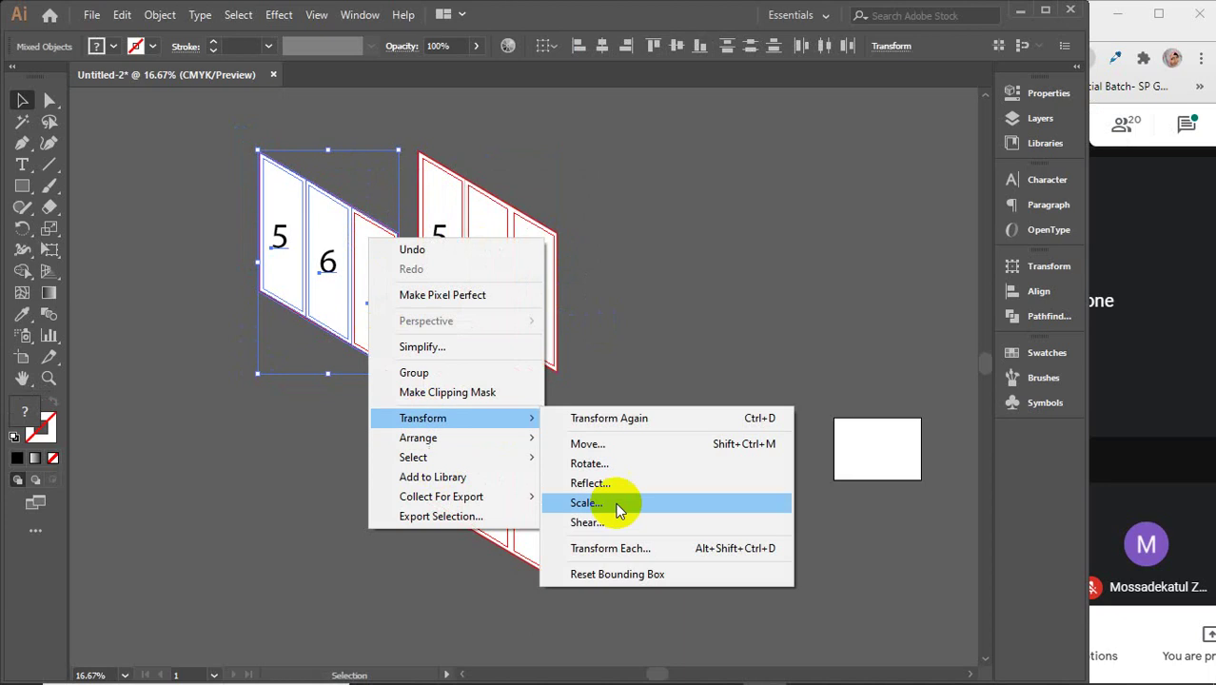
click(610, 482)
click(930, 409)
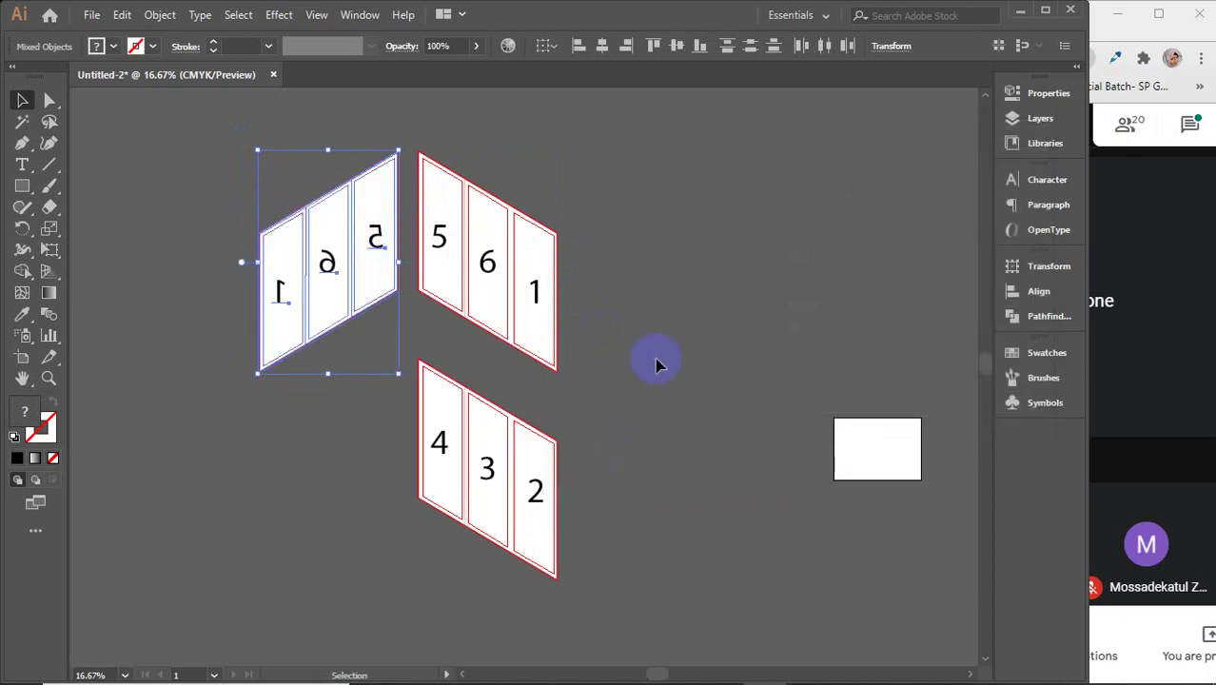
click(656, 364)
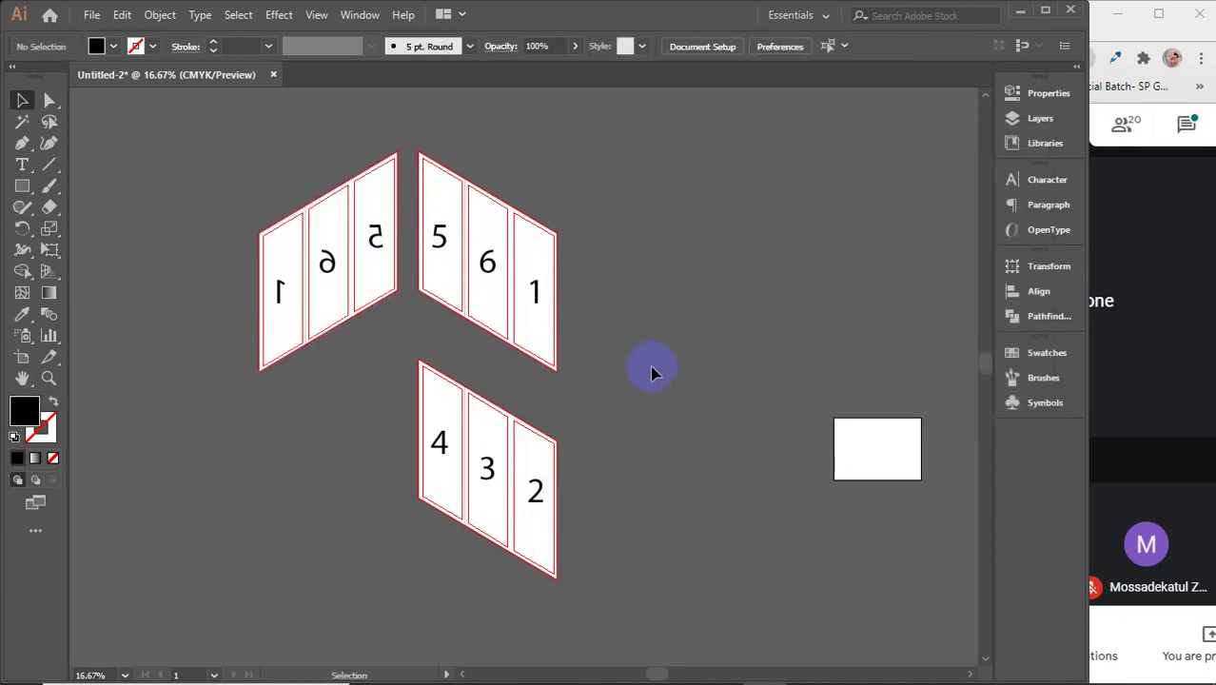
click(278, 290)
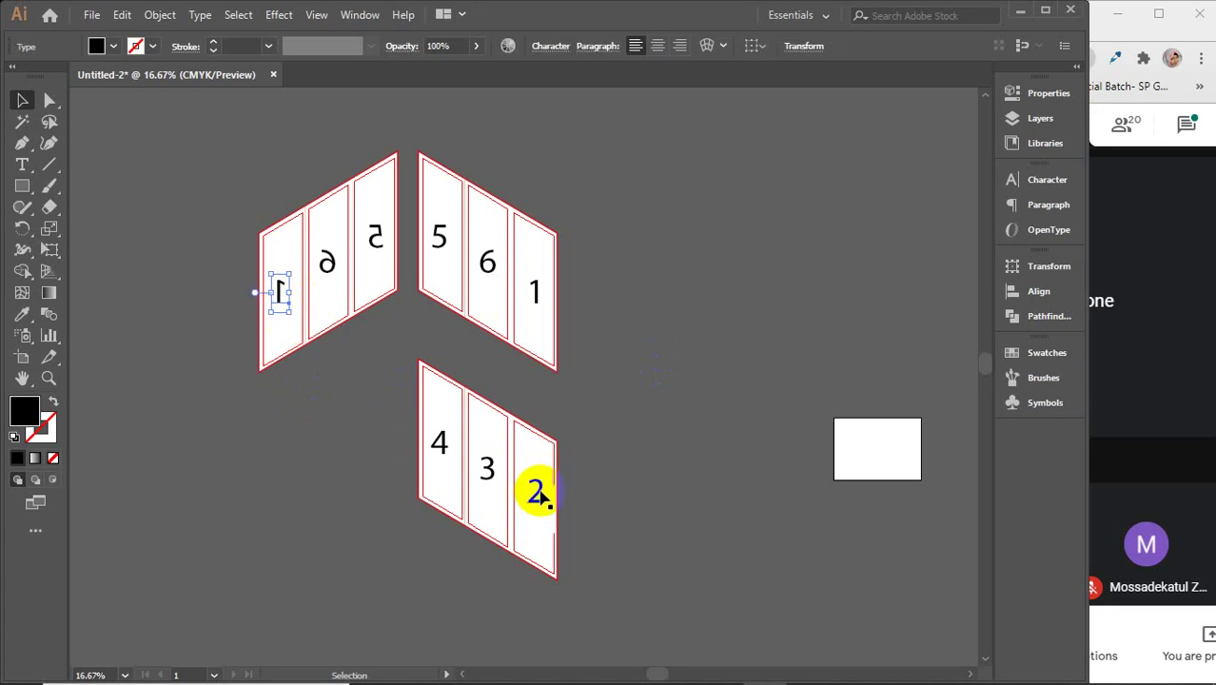
- Reflect the lower template across the vertical axis without its numbers and move it below the mirrored upper template
drag(575, 435, 455, 401)
right_click(455, 401)
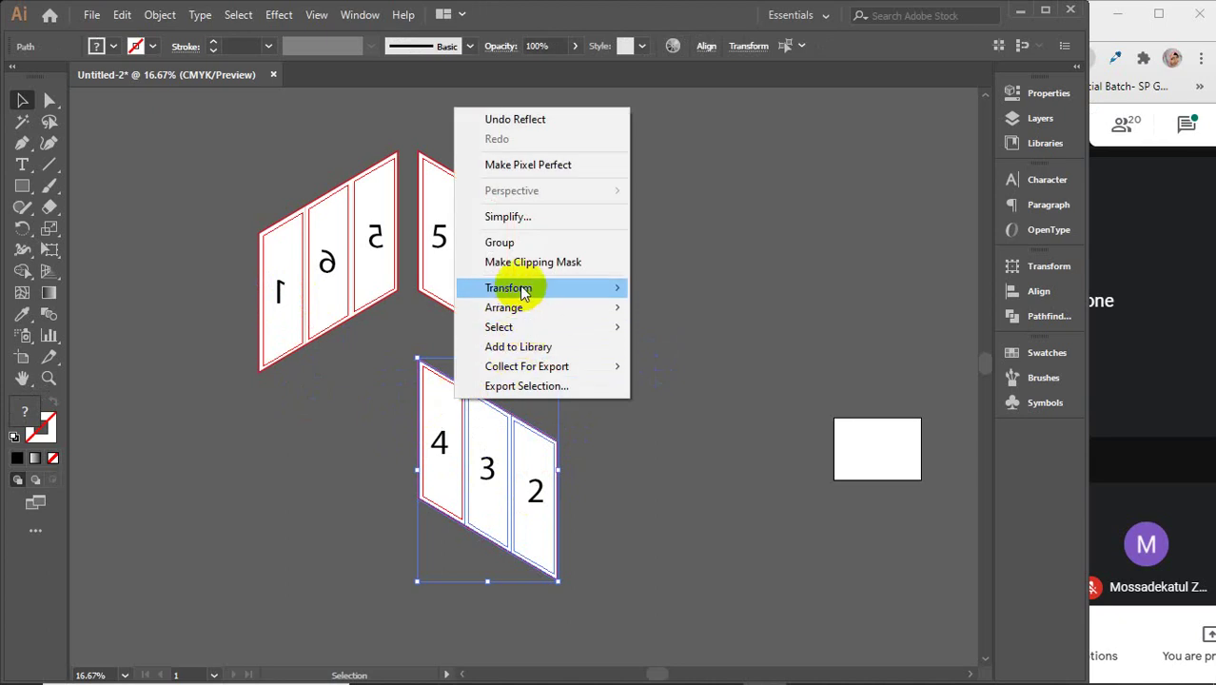
mouse_move(521, 290)
click(681, 352)
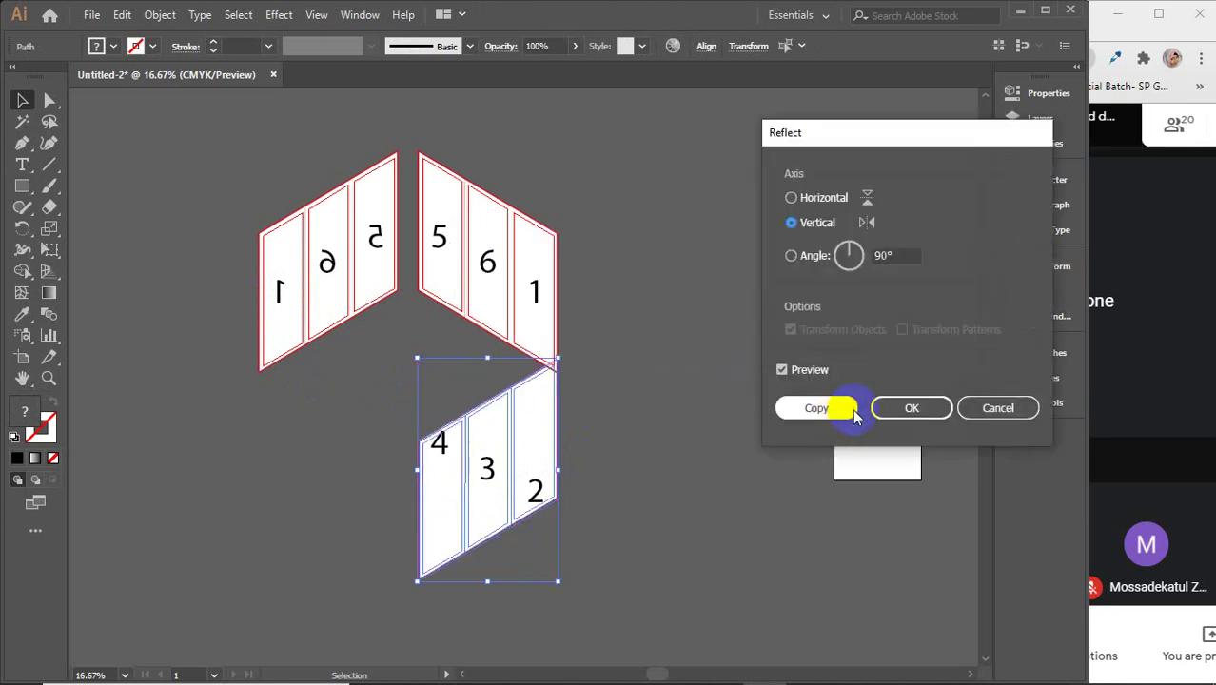
click(818, 408)
drag(544, 413, 375, 388)
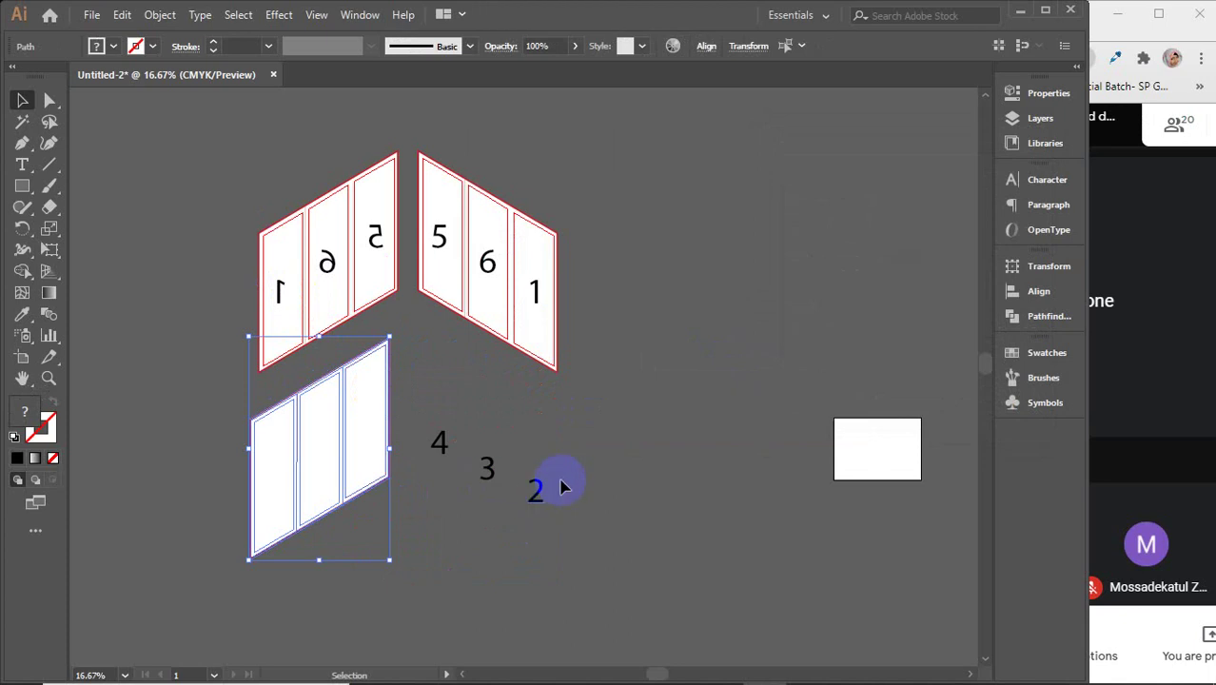
- Place the numbers 2, 3 and 4 in the mirrored lower slanted template's panels, with 2 in the lowest panel and 4 in the highest
drag(537, 491, 274, 476)
drag(487, 468, 319, 447)
drag(436, 443, 365, 412)
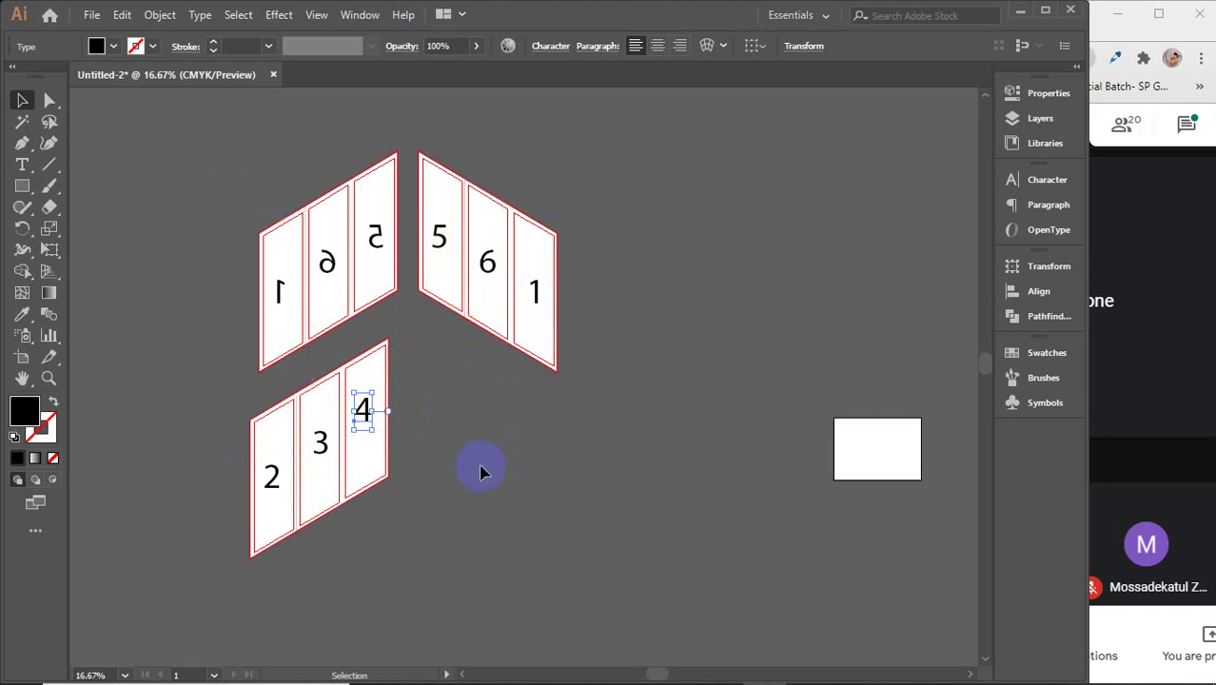
scroll(480, 473, down, 5)
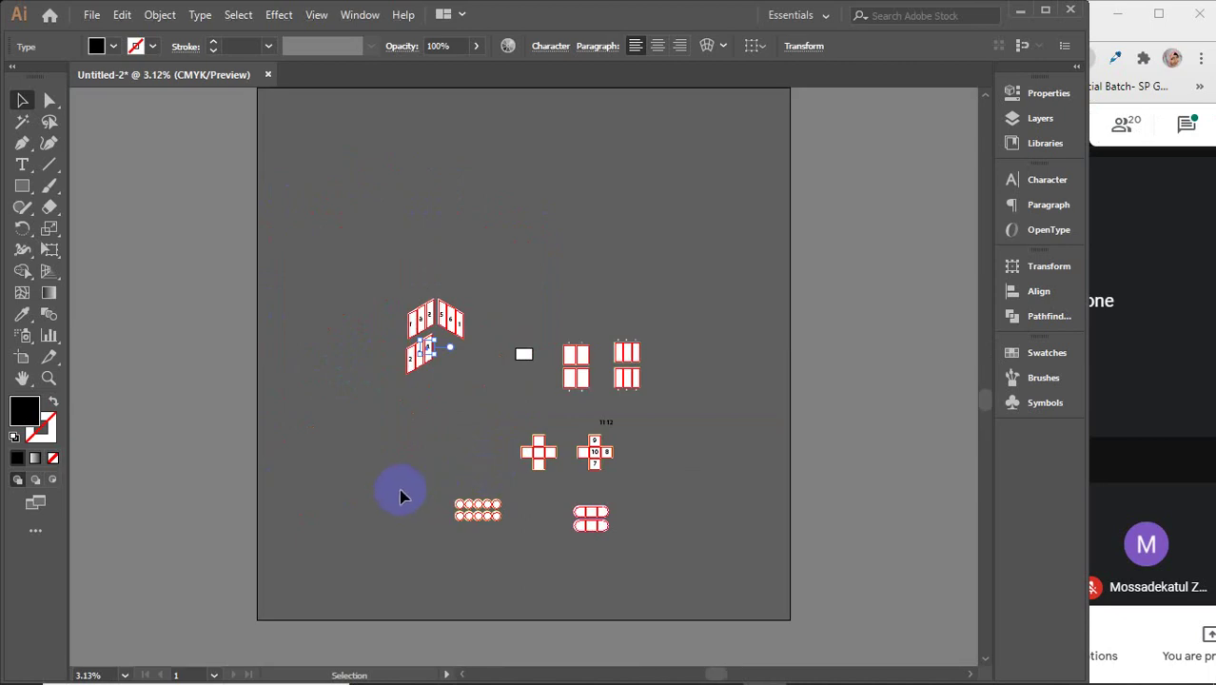
click(400, 495)
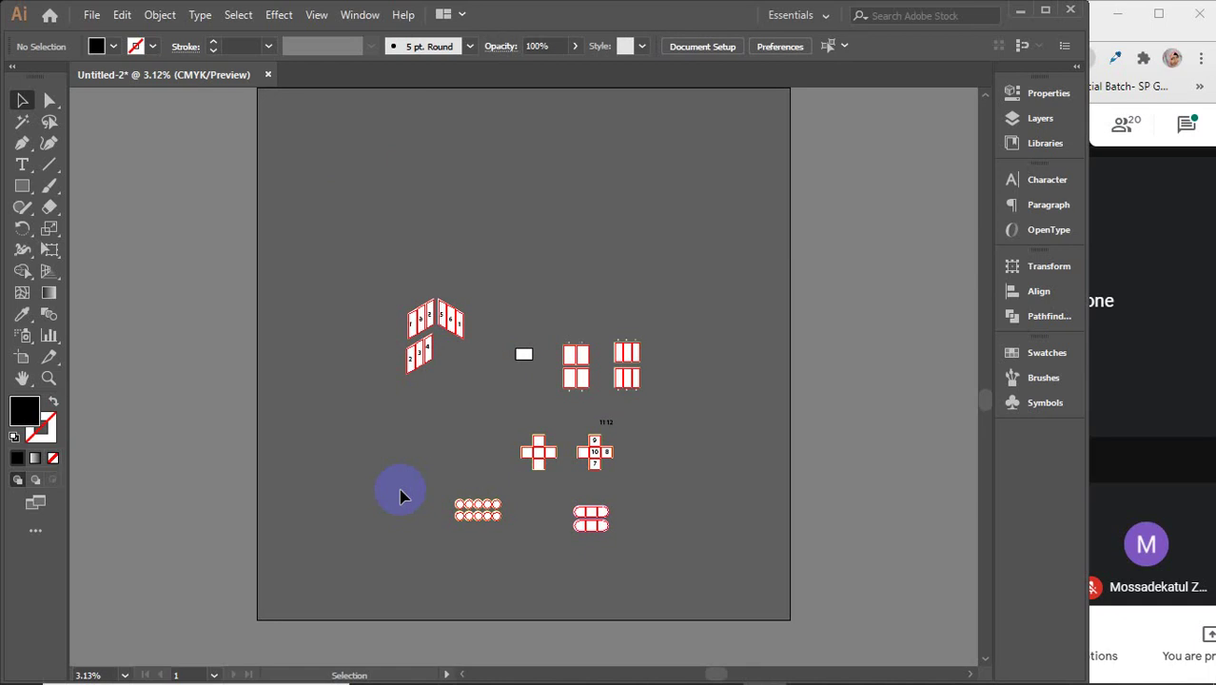
- Switch to Chrome, browse the "customized brochure design" image results for further brochure shapes, and return to Illustrator
mouse_move(511, 677)
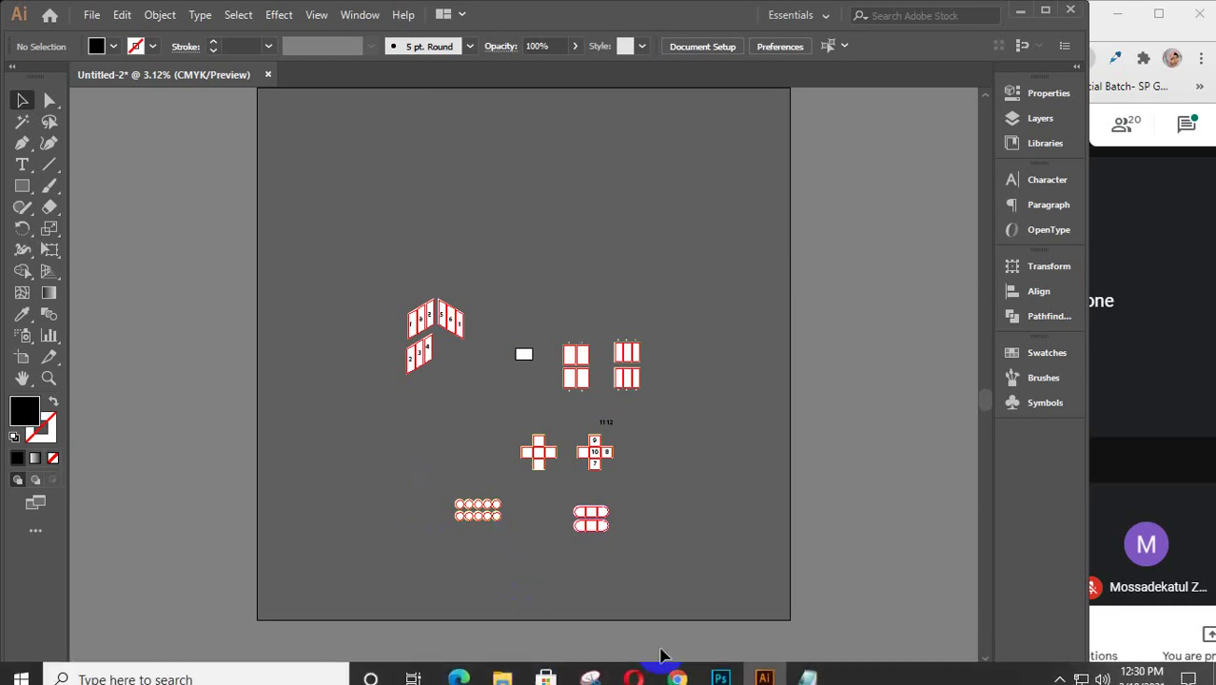
mouse_move(677, 666)
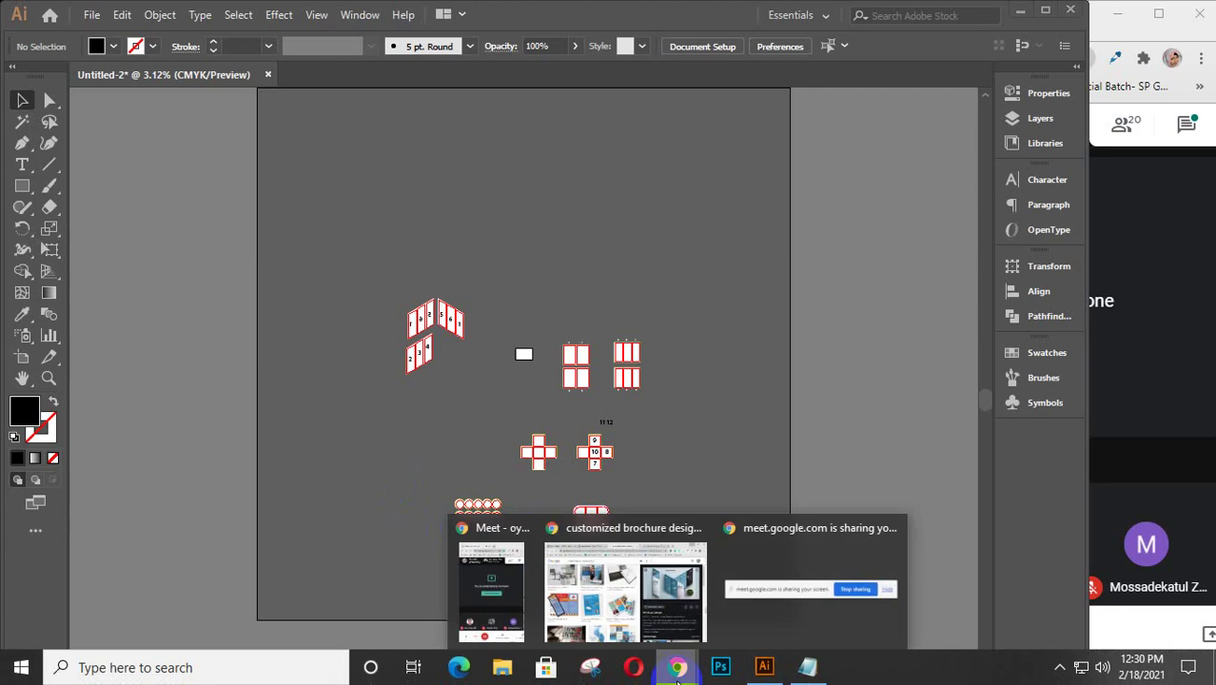
click(656, 609)
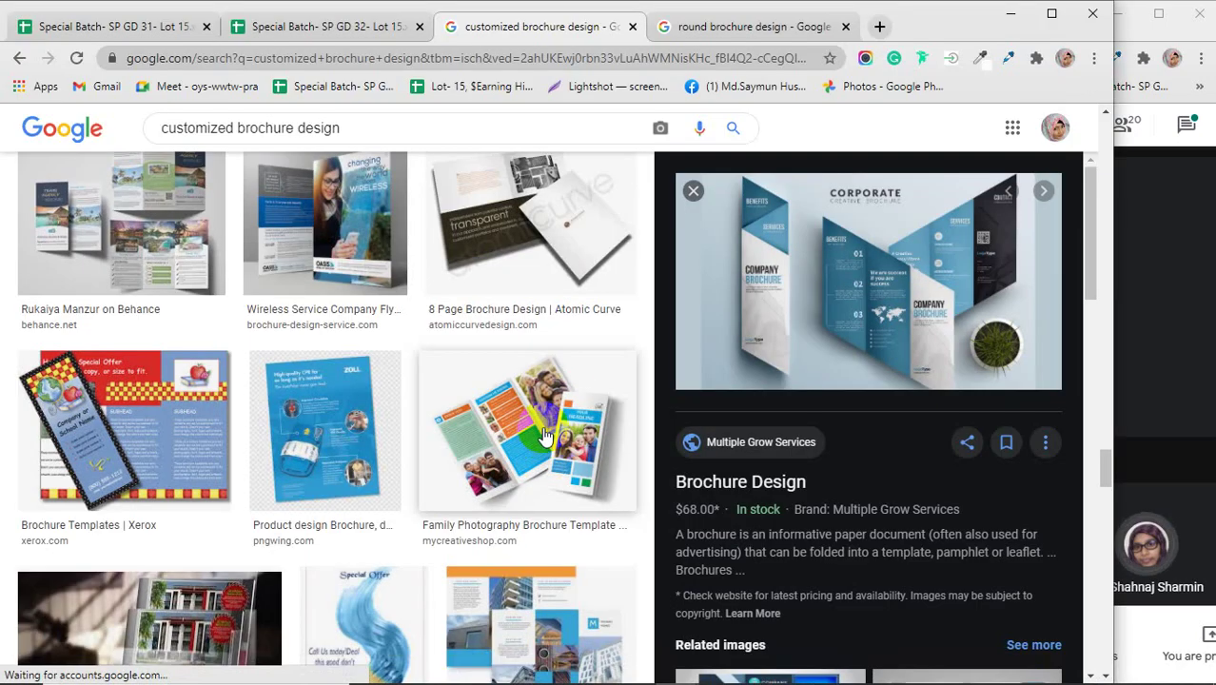
scroll(555, 390, up, 3)
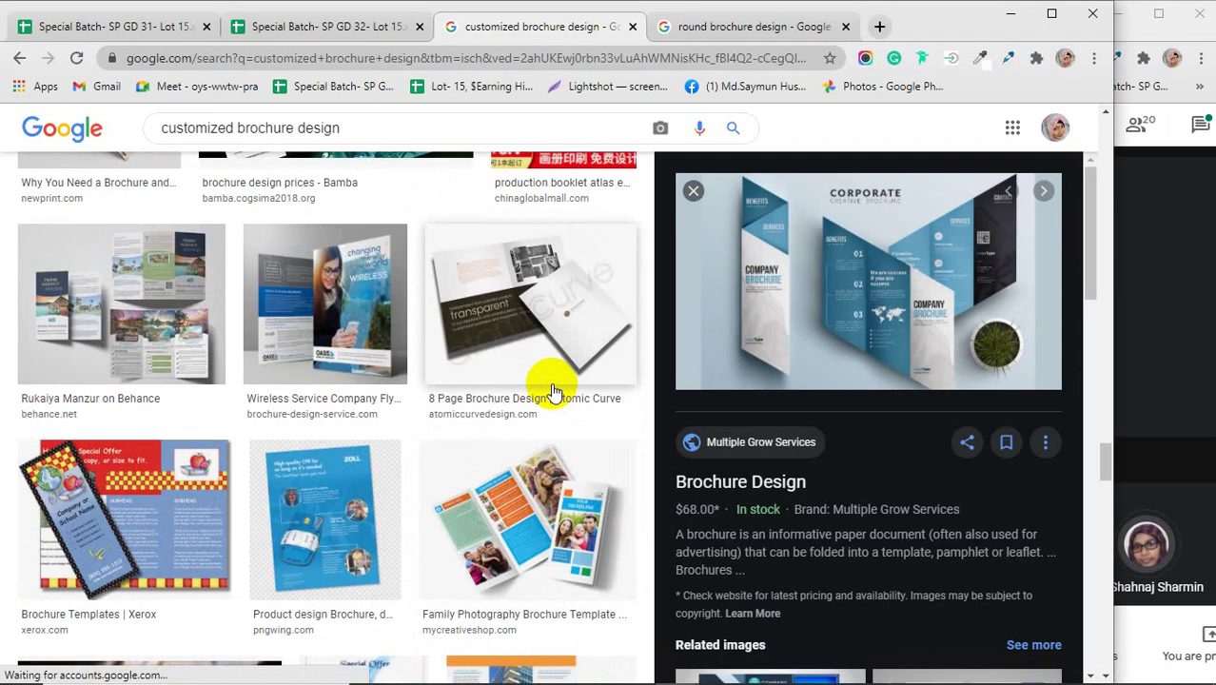
scroll(555, 390, up, 2)
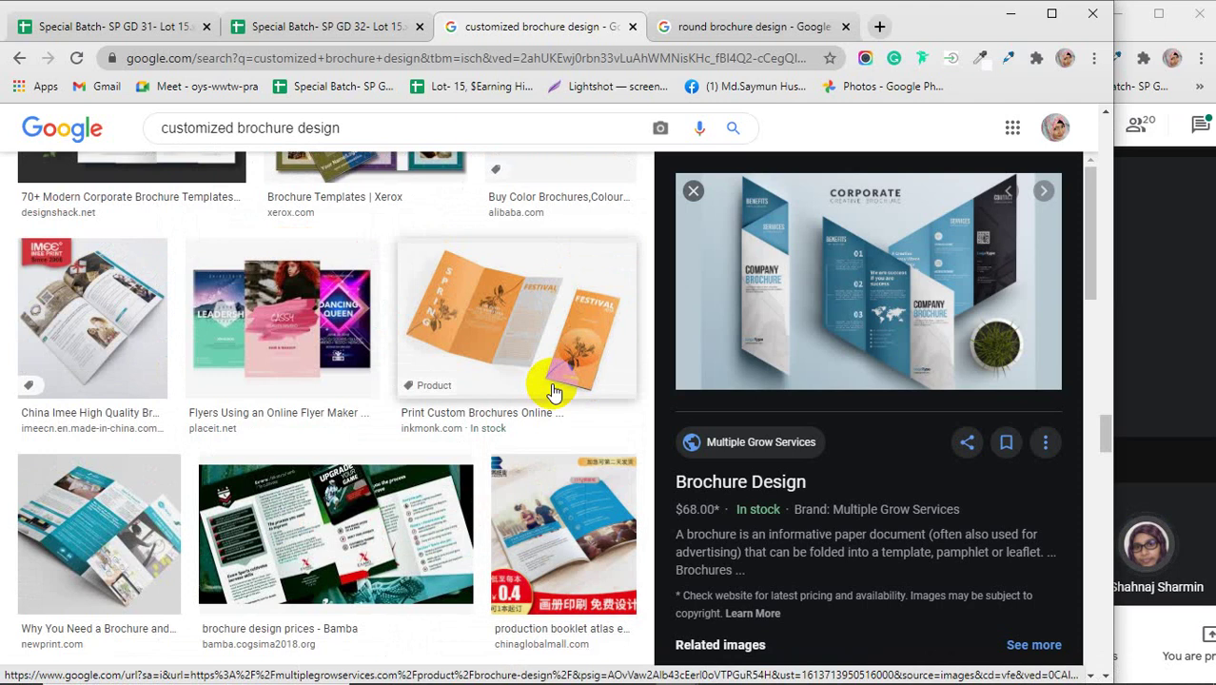
scroll(555, 390, up, 2)
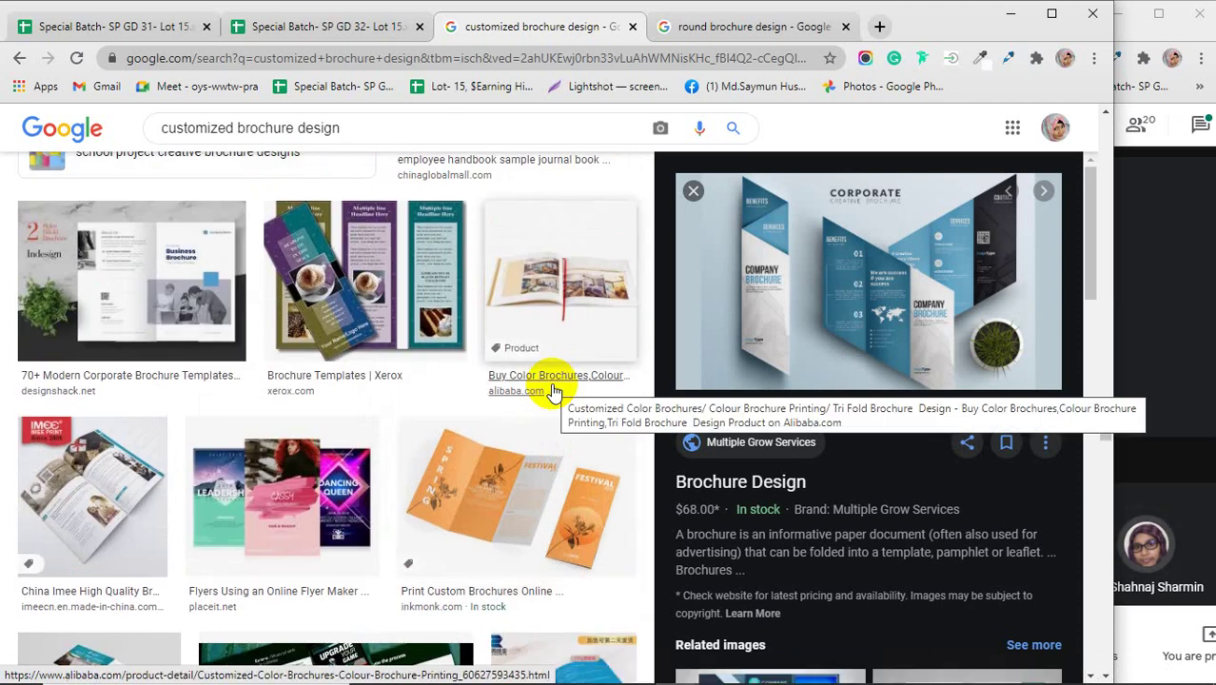
scroll(555, 390, down, 5)
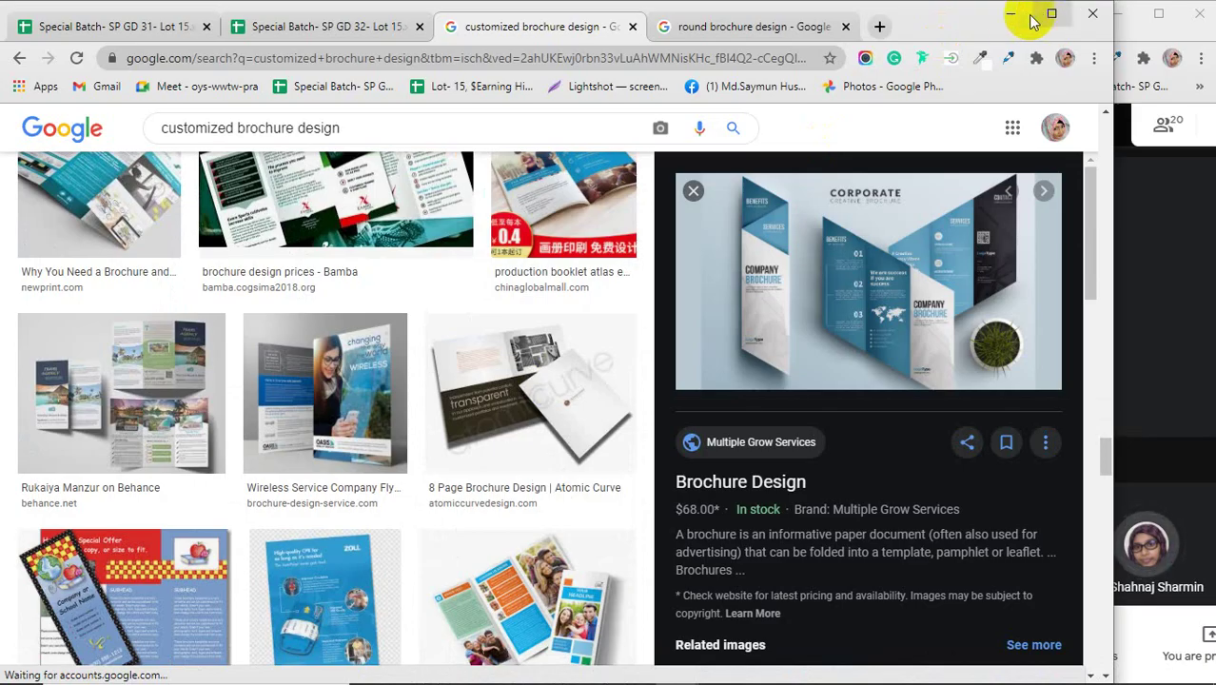
click(1016, 13)
click(578, 362)
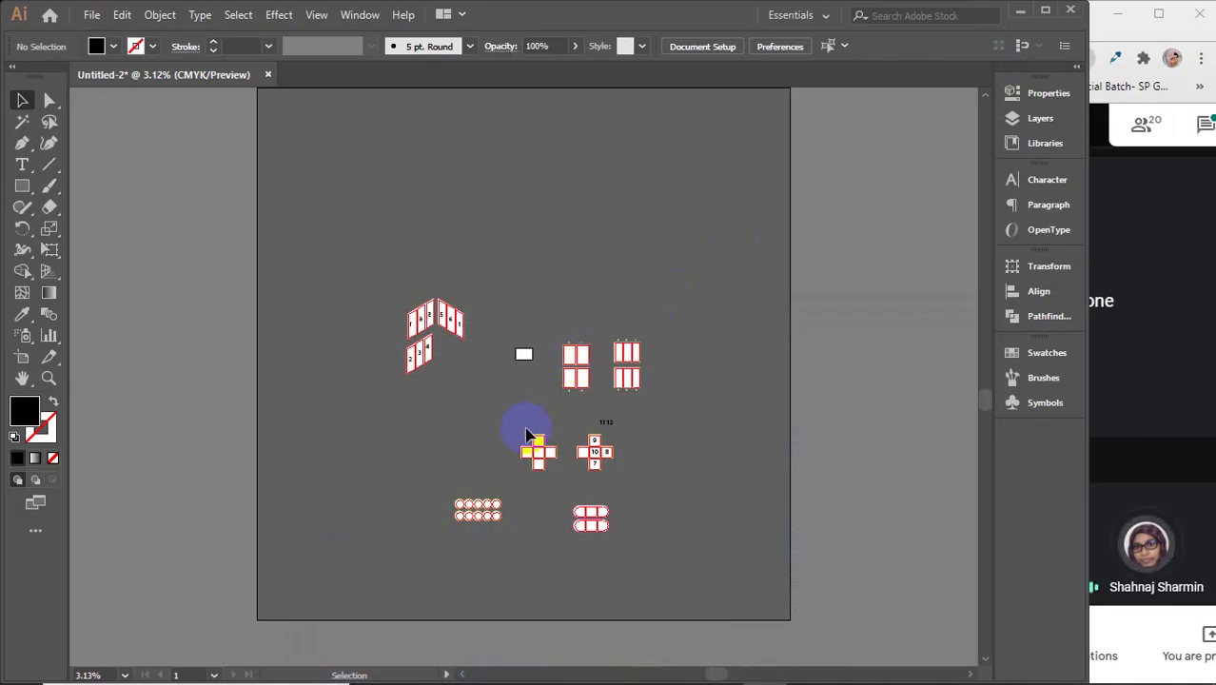
- Move the unnumbered cross-shaped template to the empty area beside the slanted templates, on the side away from the white artboard
scroll(544, 478, up, 6)
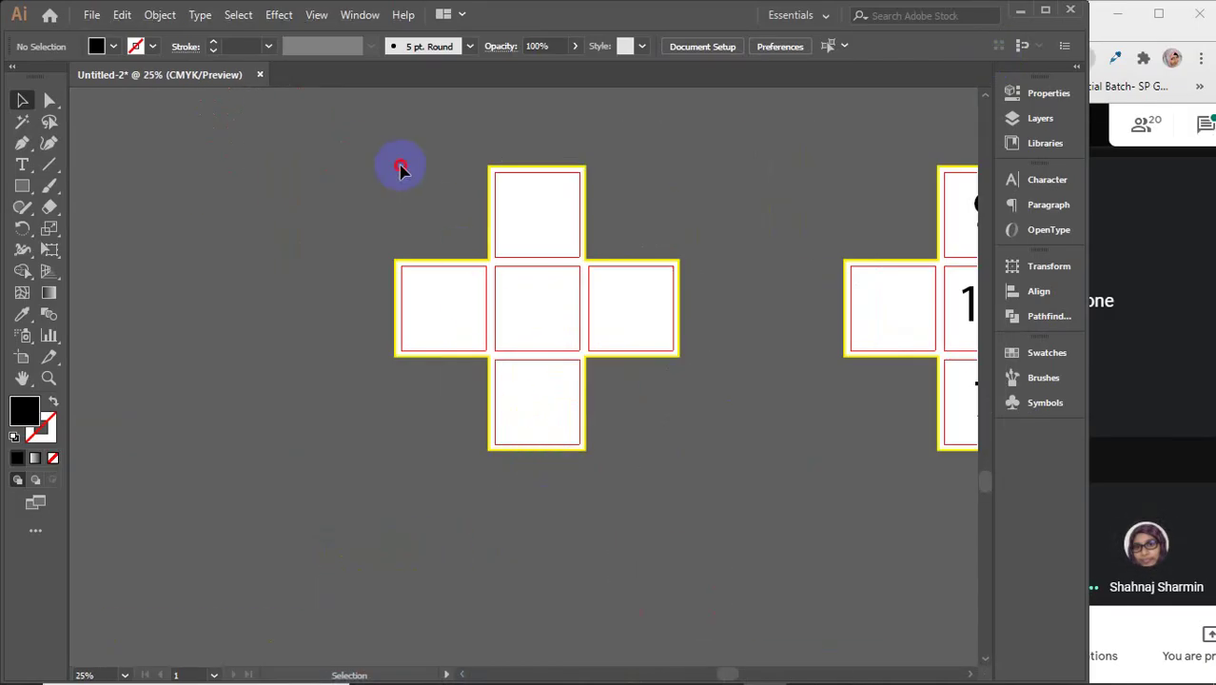
drag(401, 169, 672, 454)
scroll(670, 435, down, 4)
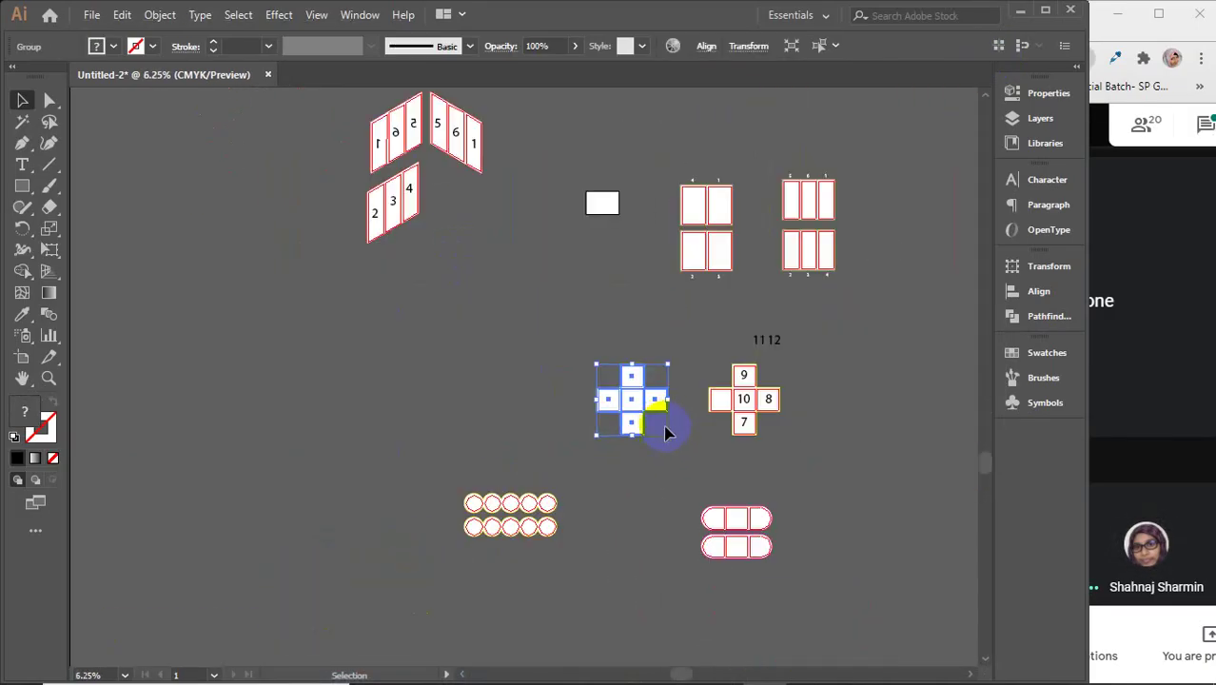
drag(640, 407, 518, 411)
scroll(577, 388, up, 3)
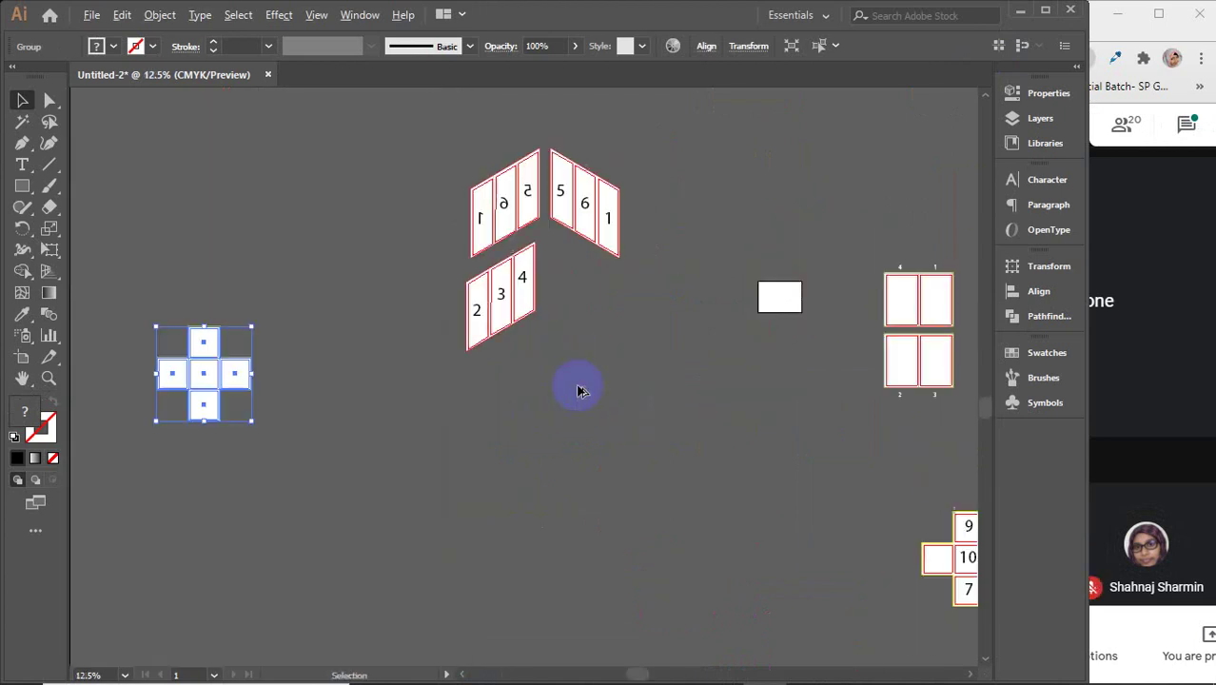
drag(349, 385, 553, 389)
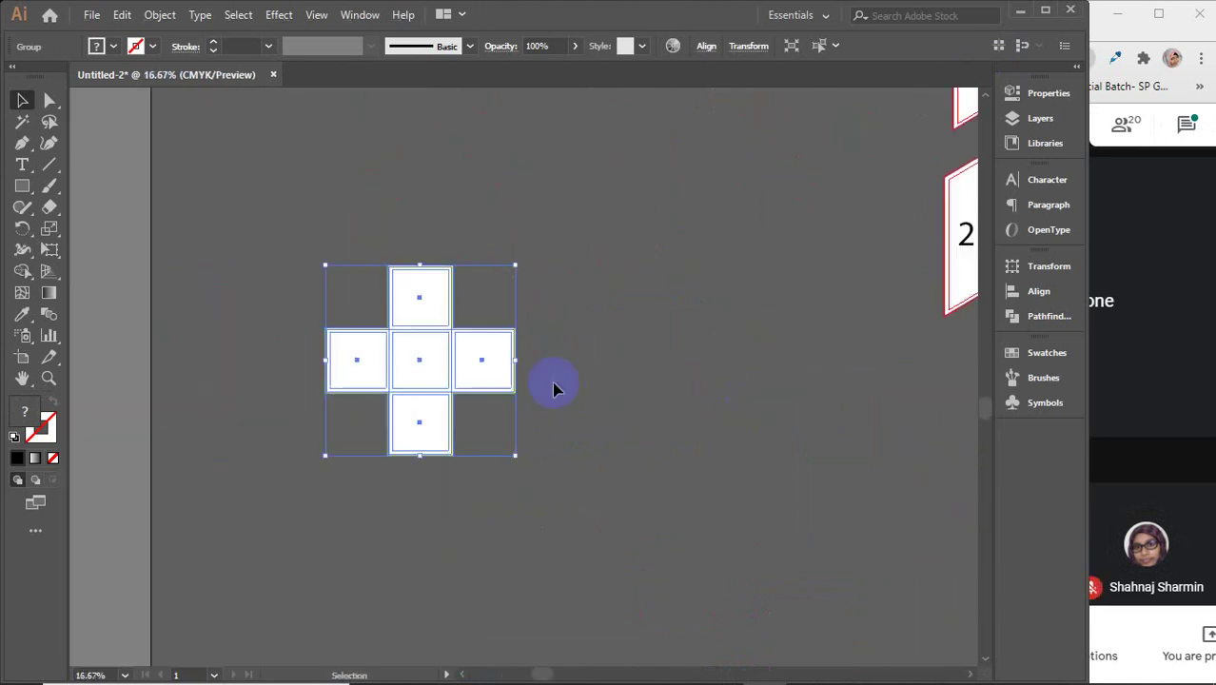
scroll(433, 371, up, 2)
- Ungroup the unnumbered cross-shaped template and delete its yellow bleed shape
right_click(400, 326)
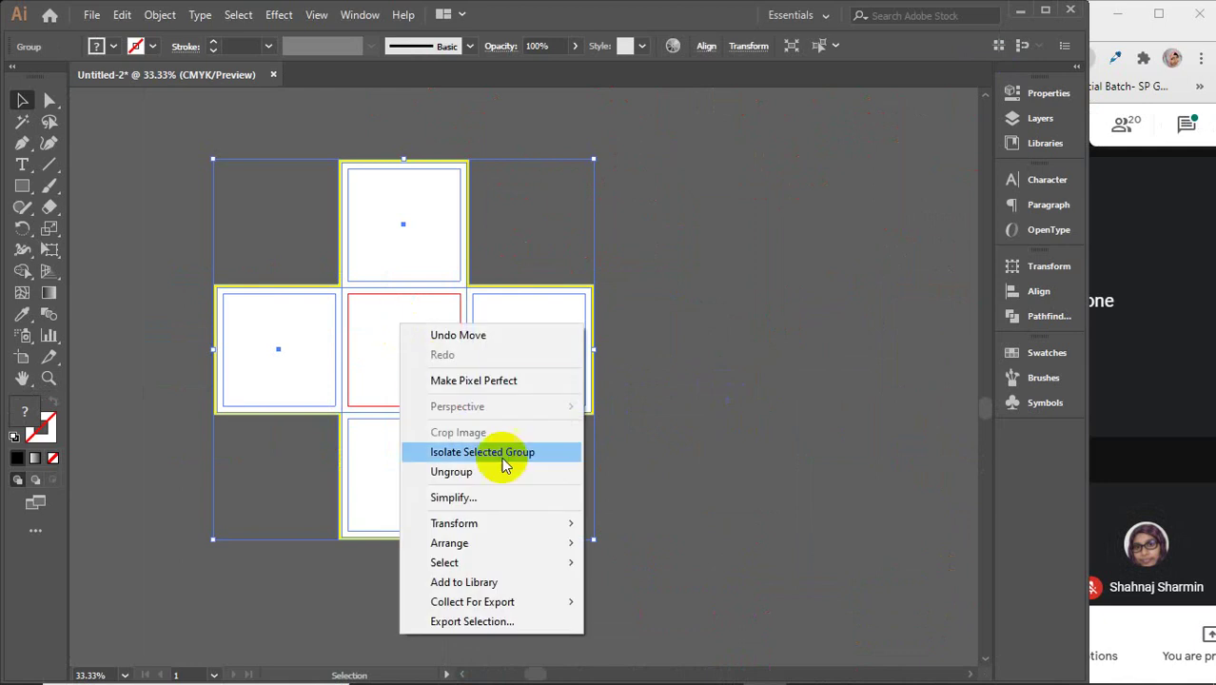
click(470, 475)
click(746, 333)
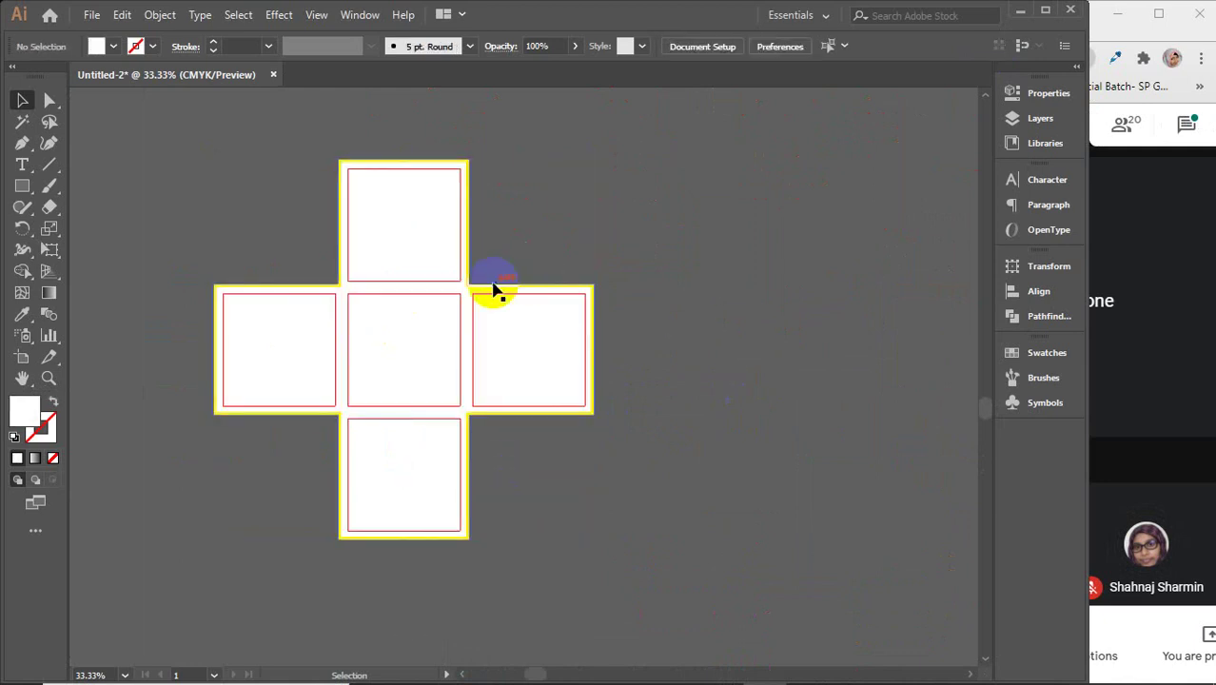
click(492, 288)
click(492, 287)
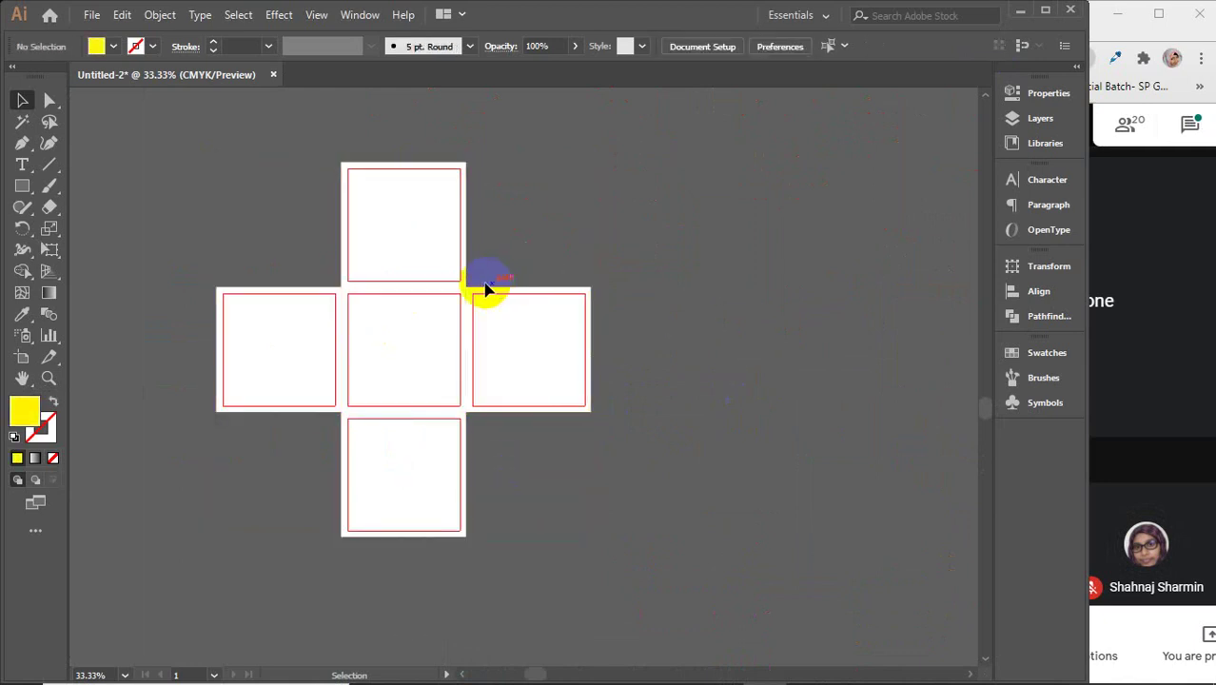
- Try moving the cross's upper panel away from the other panels, and undo the move
click(420, 253)
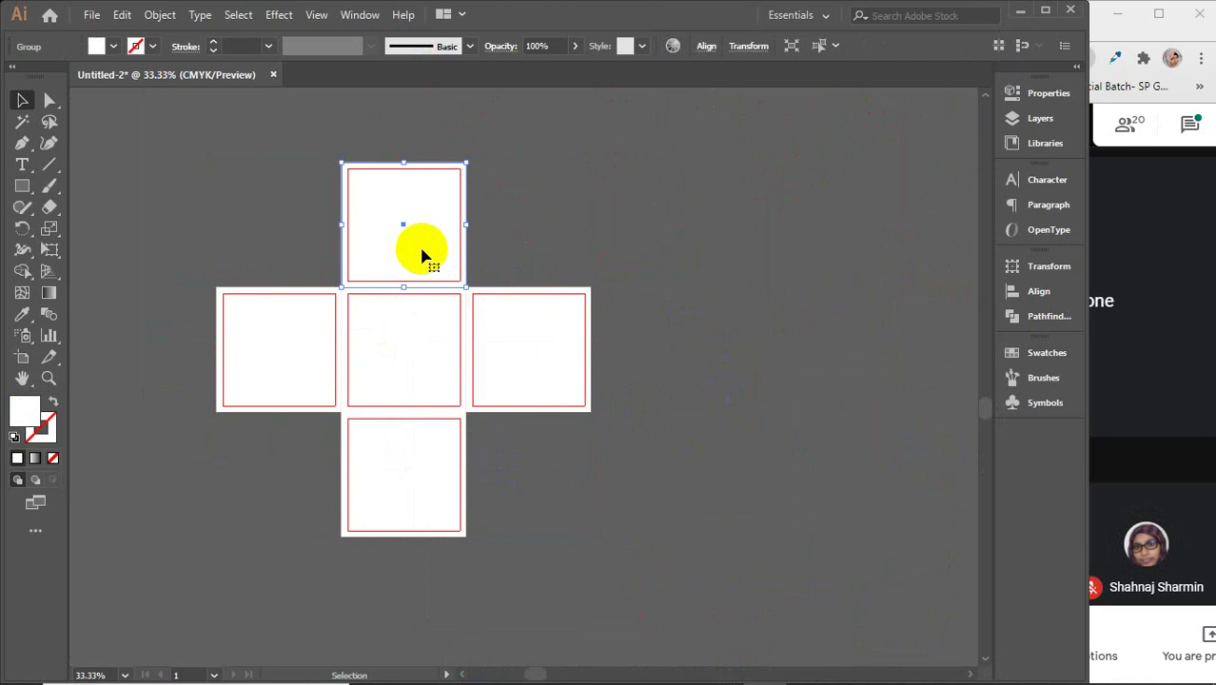
drag(421, 253, 713, 202)
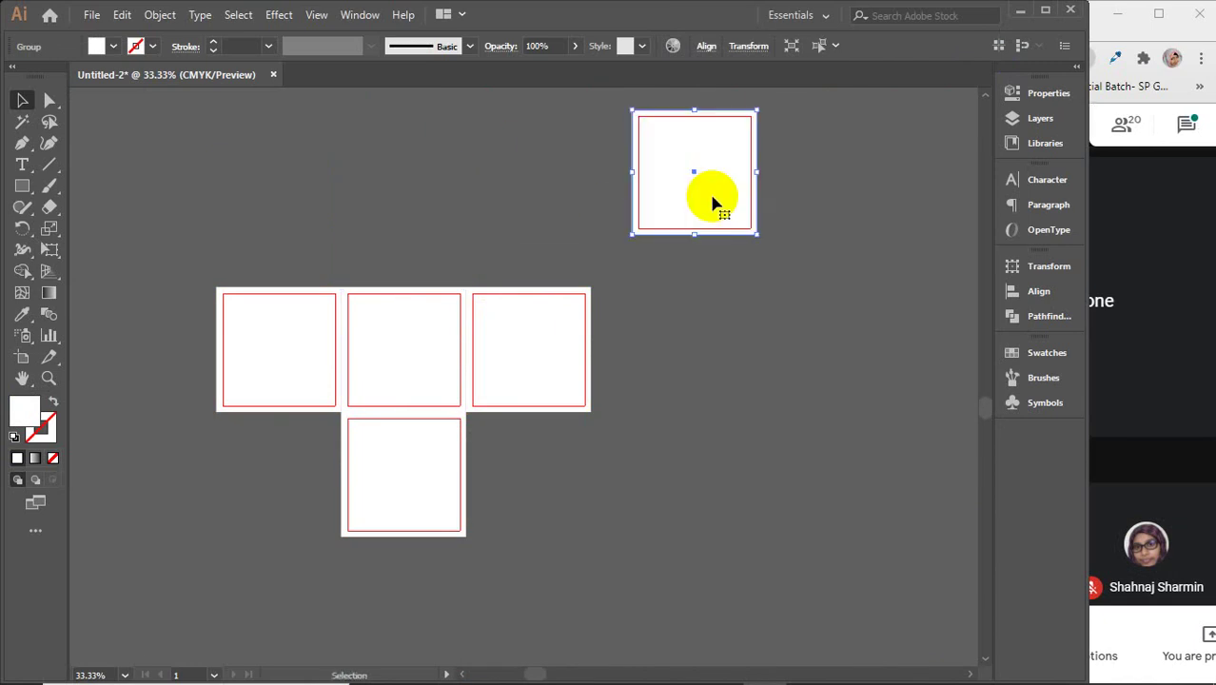
right_click(712, 196)
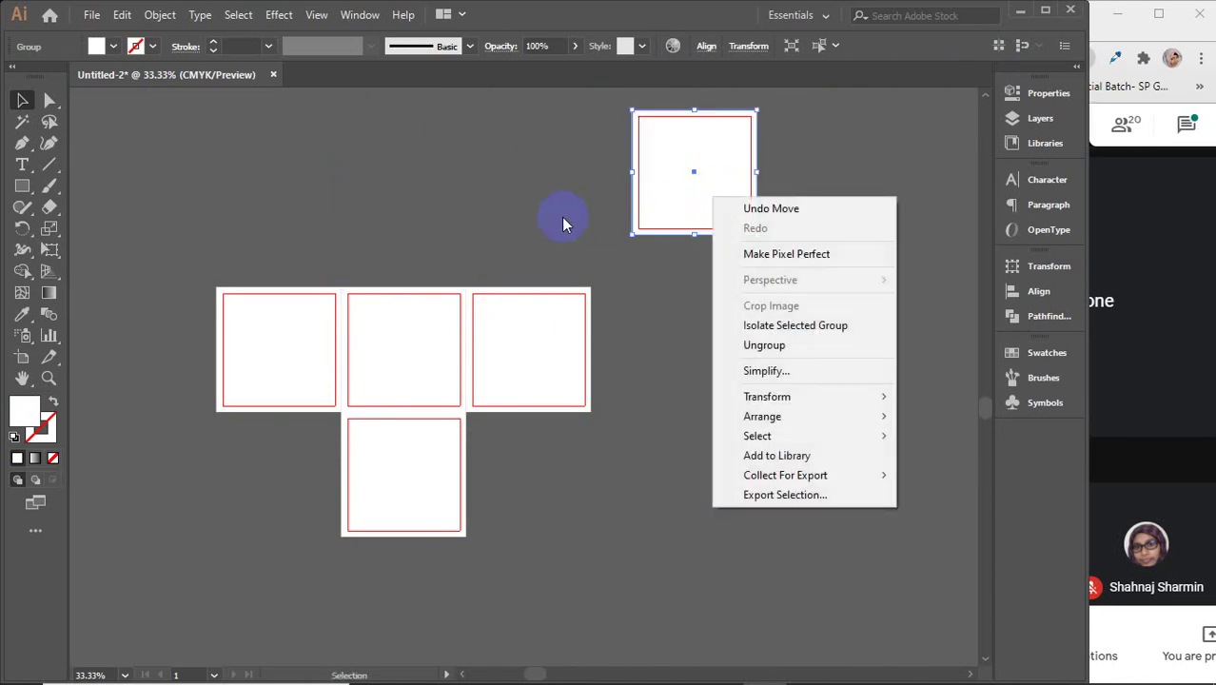
click(670, 298)
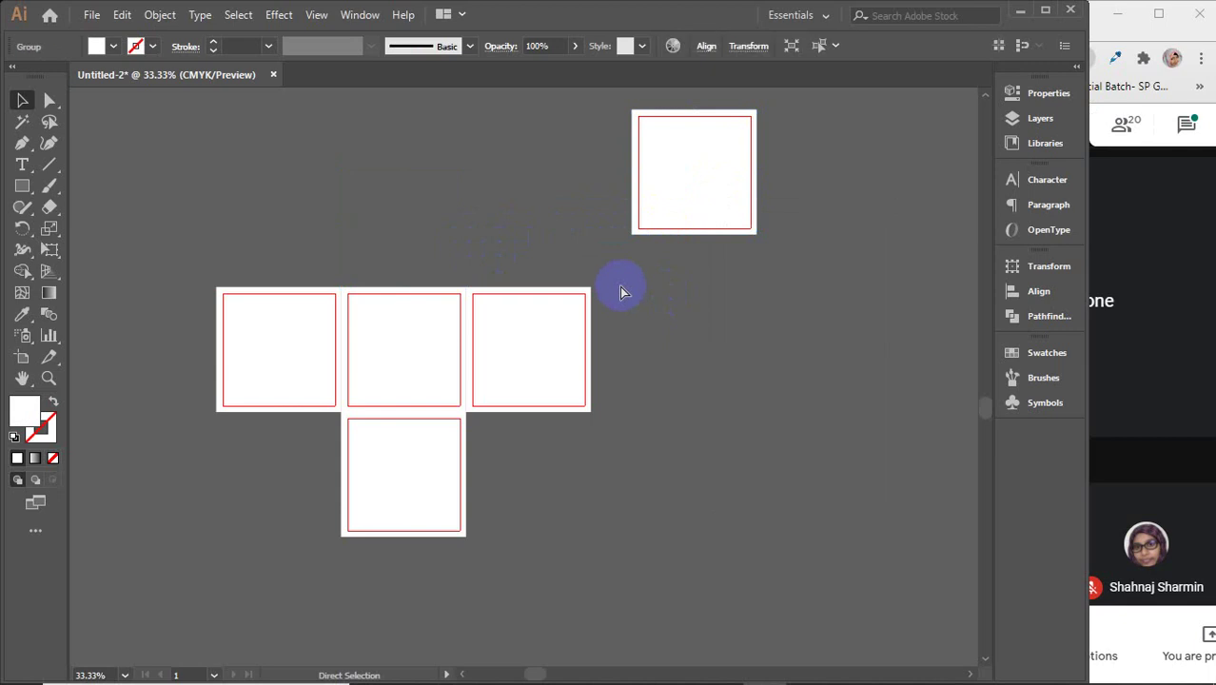
key(ctrl+z)
key(v)
- Ungroup all five panels of the cross into separate white squares and red safety outlines
drag(269, 236, 464, 409)
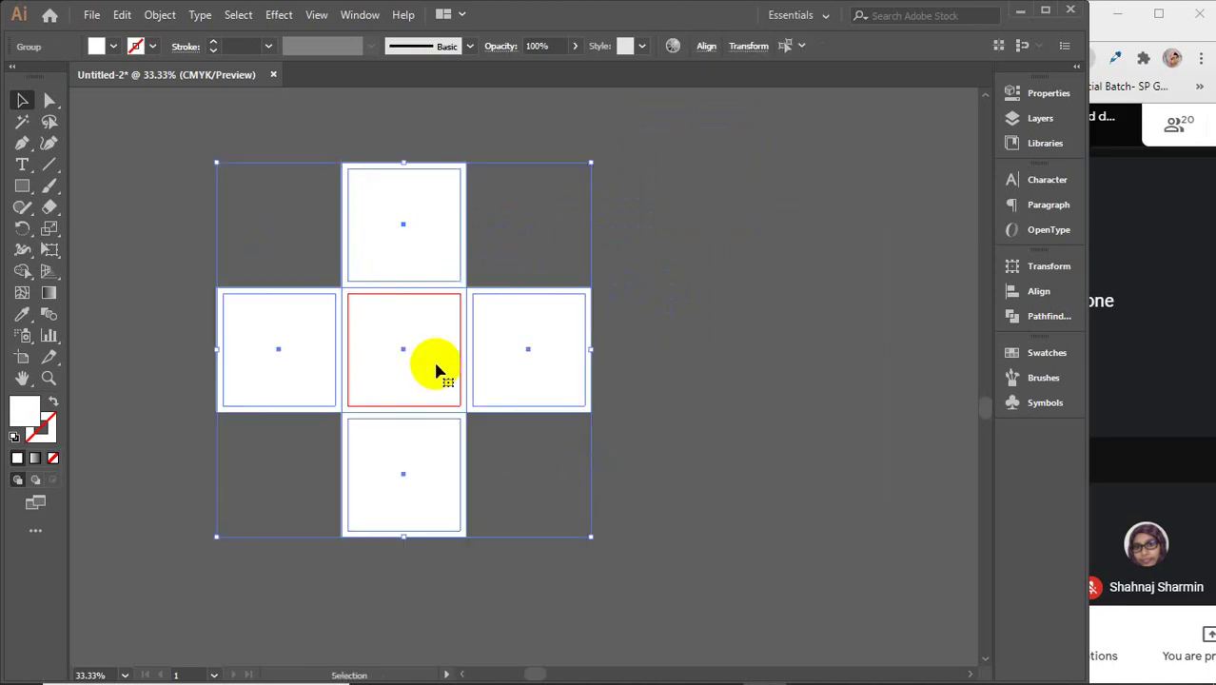
right_click(435, 365)
click(516, 518)
click(521, 476)
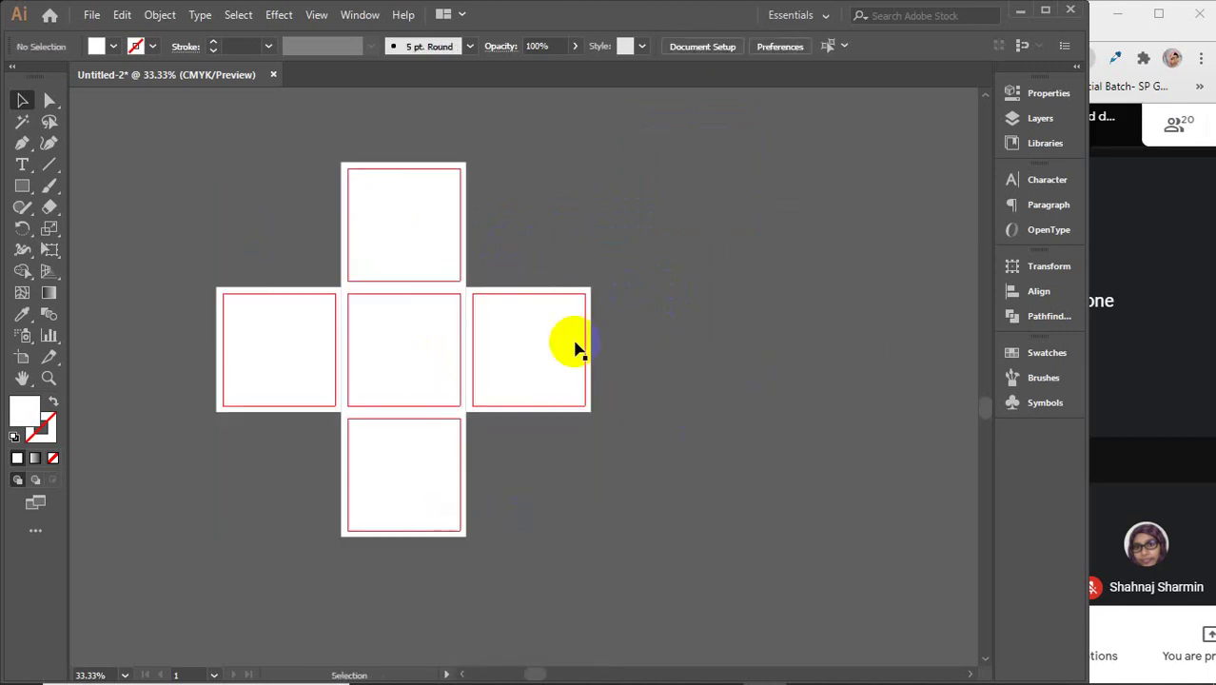
- Delete the red safety outlines from all five panels and remove the cross's lowest white square
click(429, 249)
key(Delete)
click(434, 326)
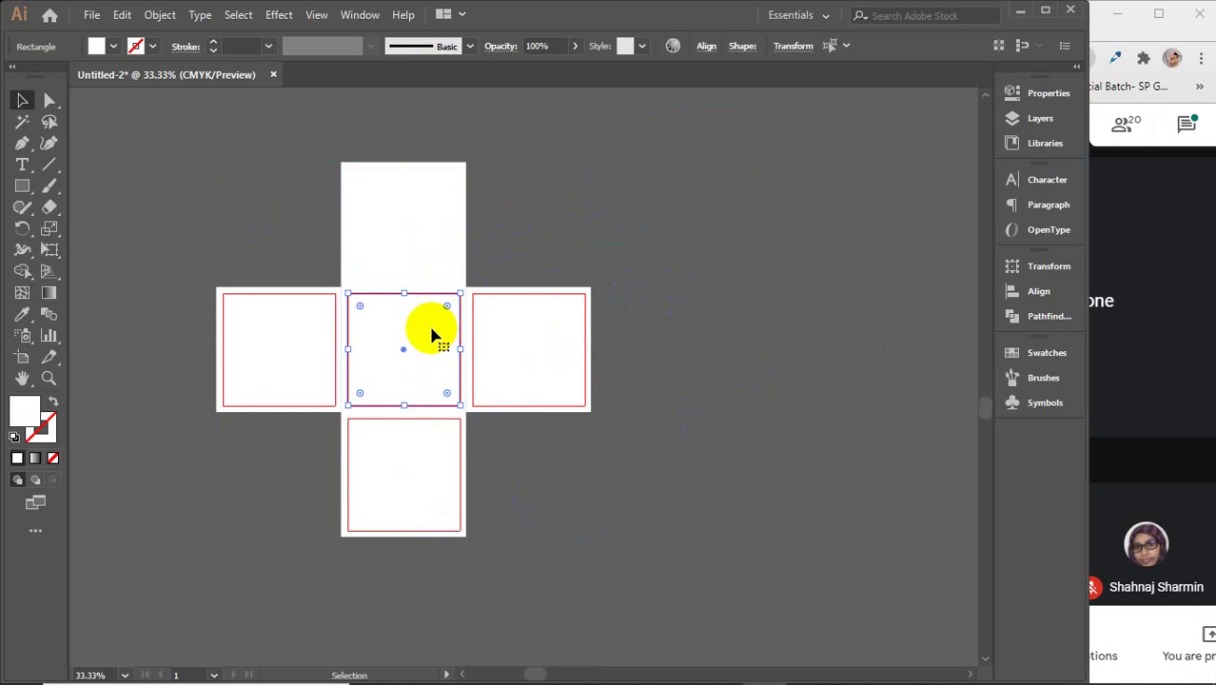
key(Delete)
click(550, 369)
key(Delete)
click(314, 343)
key(Delete)
click(400, 483)
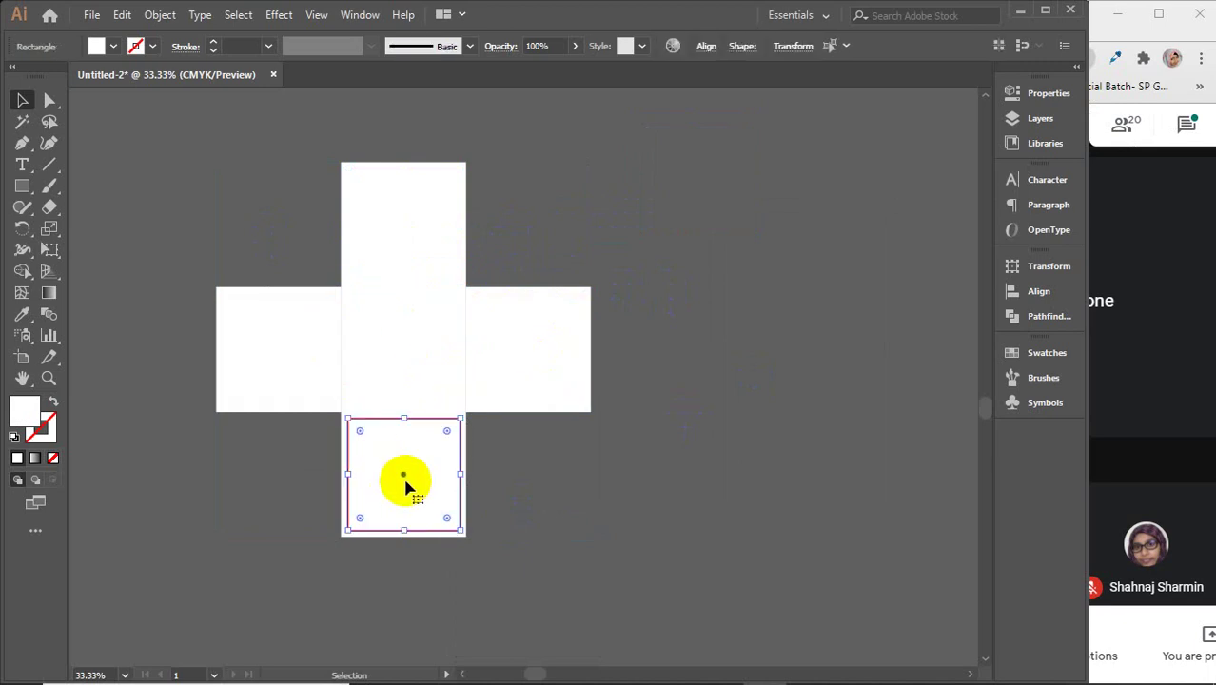
key(Delete)
drag(509, 493, 315, 521)
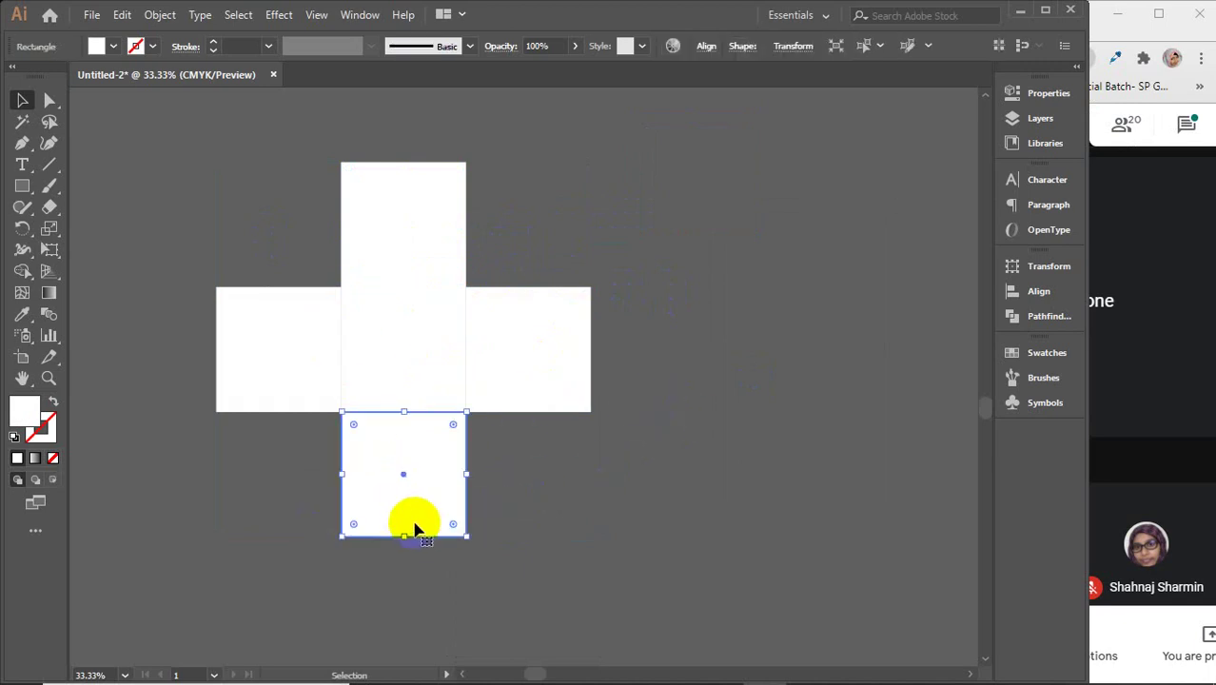
key(Delete)
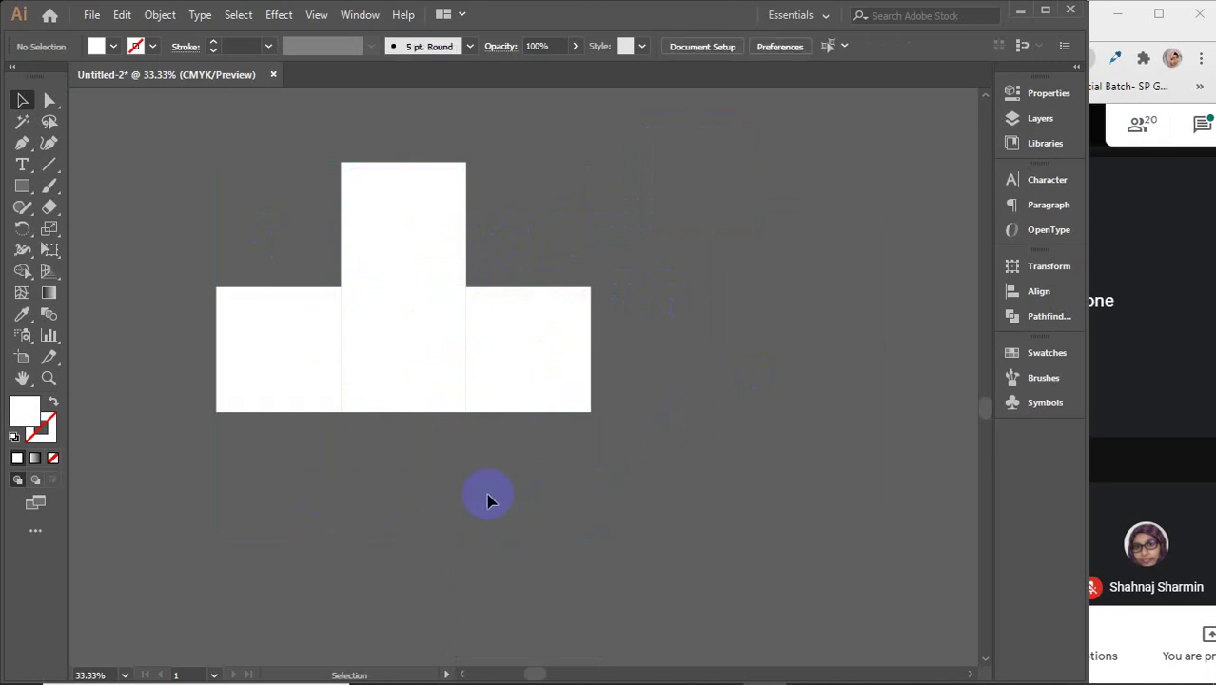
- Round the centre square's corners moderately and fully round the three surrounding squares into circles
click(402, 352)
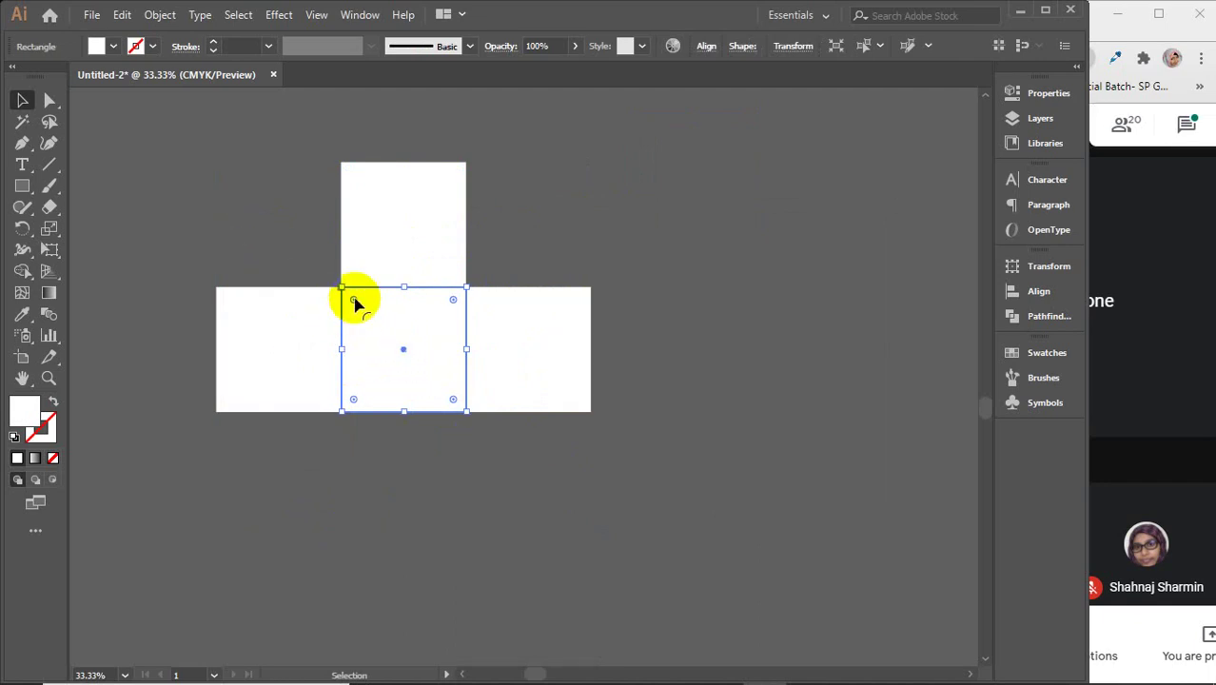
drag(352, 300, 217, 407)
click(274, 337)
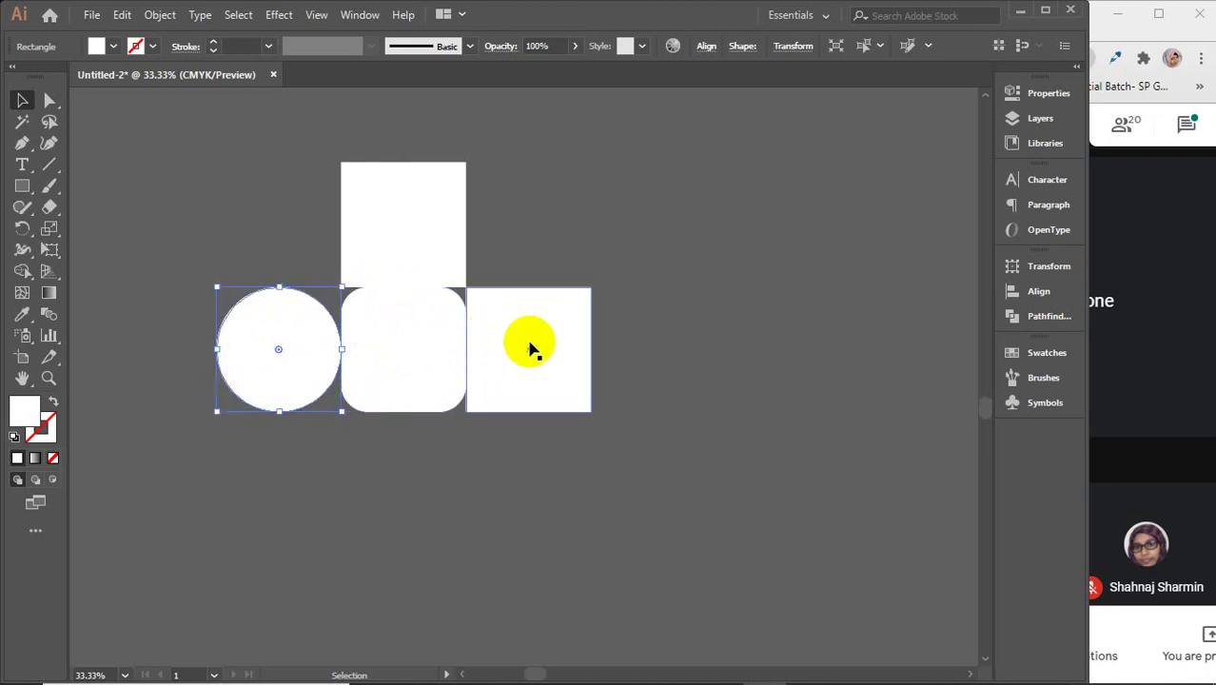
click(480, 323)
drag(478, 303, 567, 390)
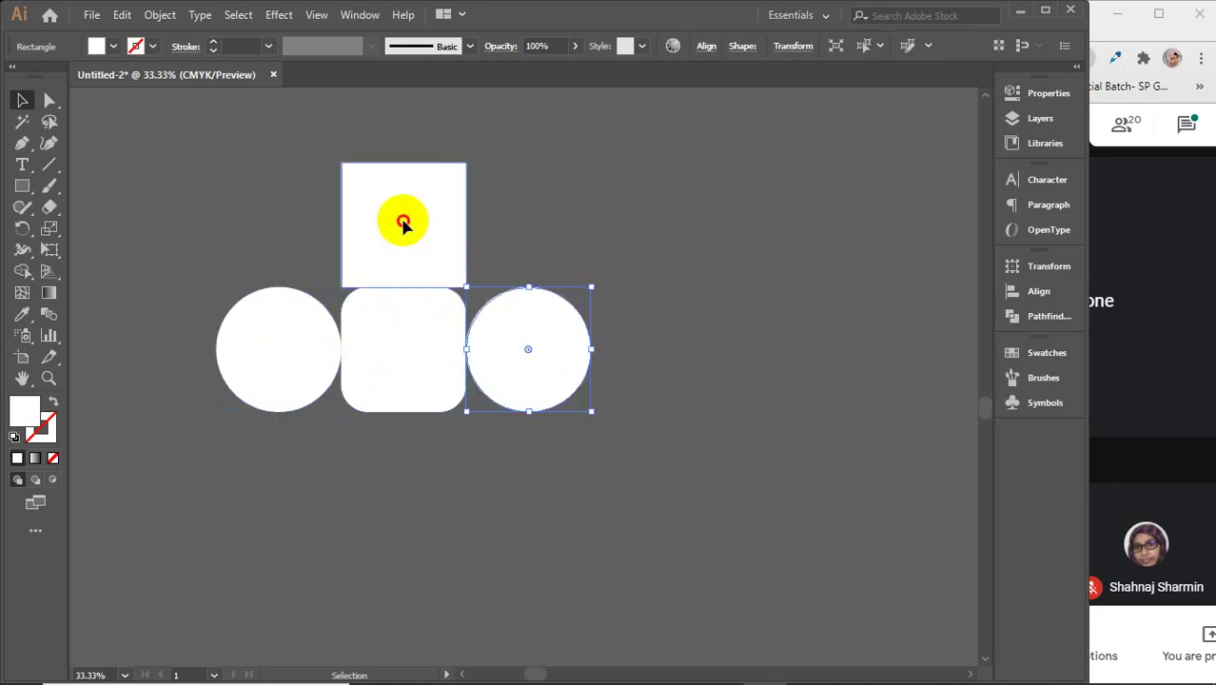
click(401, 223)
drag(353, 177, 537, 347)
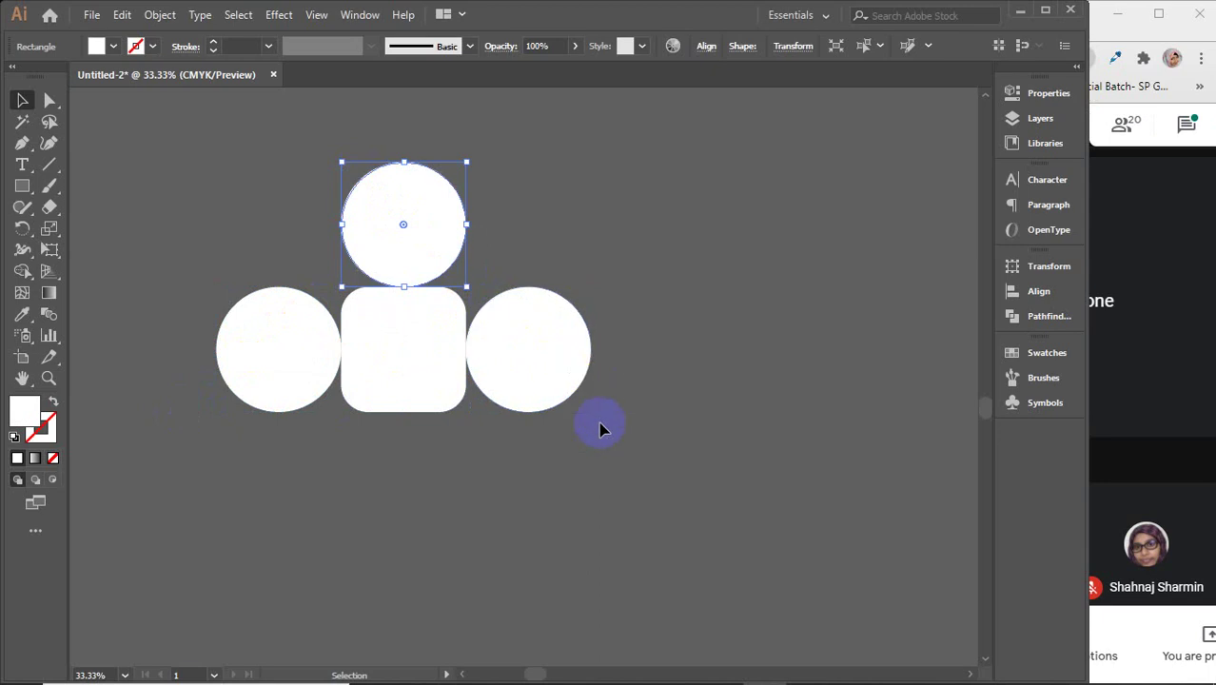
click(585, 467)
- Examine how the three circles meet the rounded centre square
scroll(372, 300, up, 3)
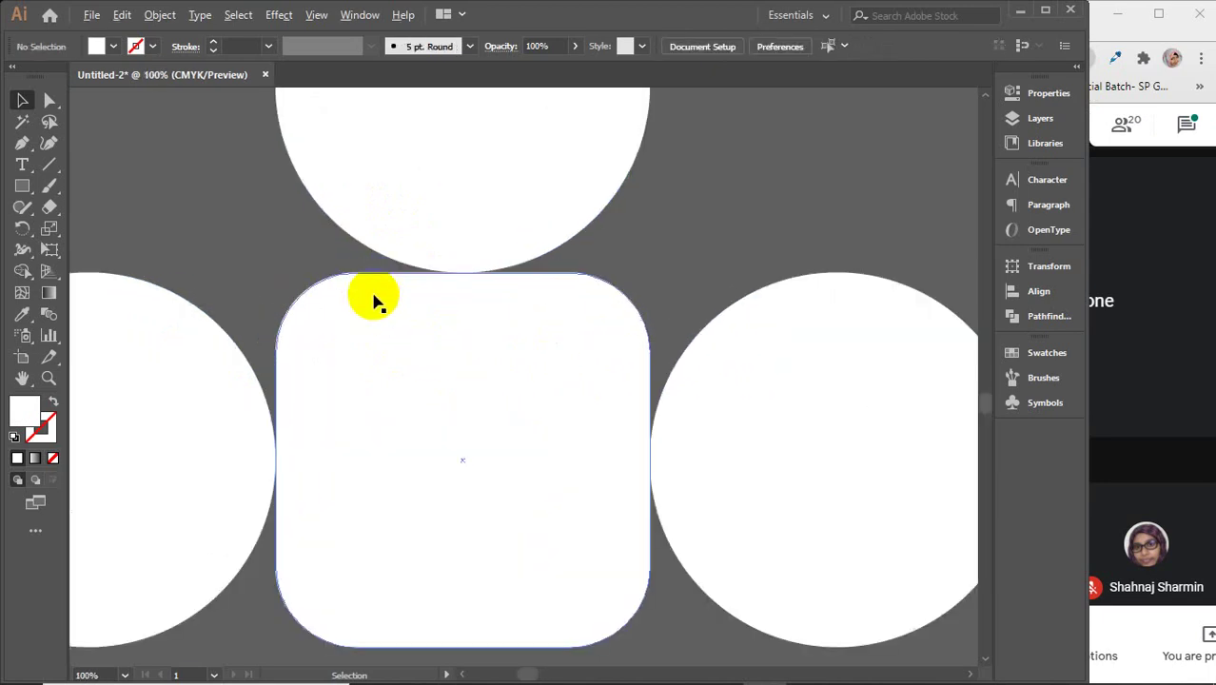
click(491, 237)
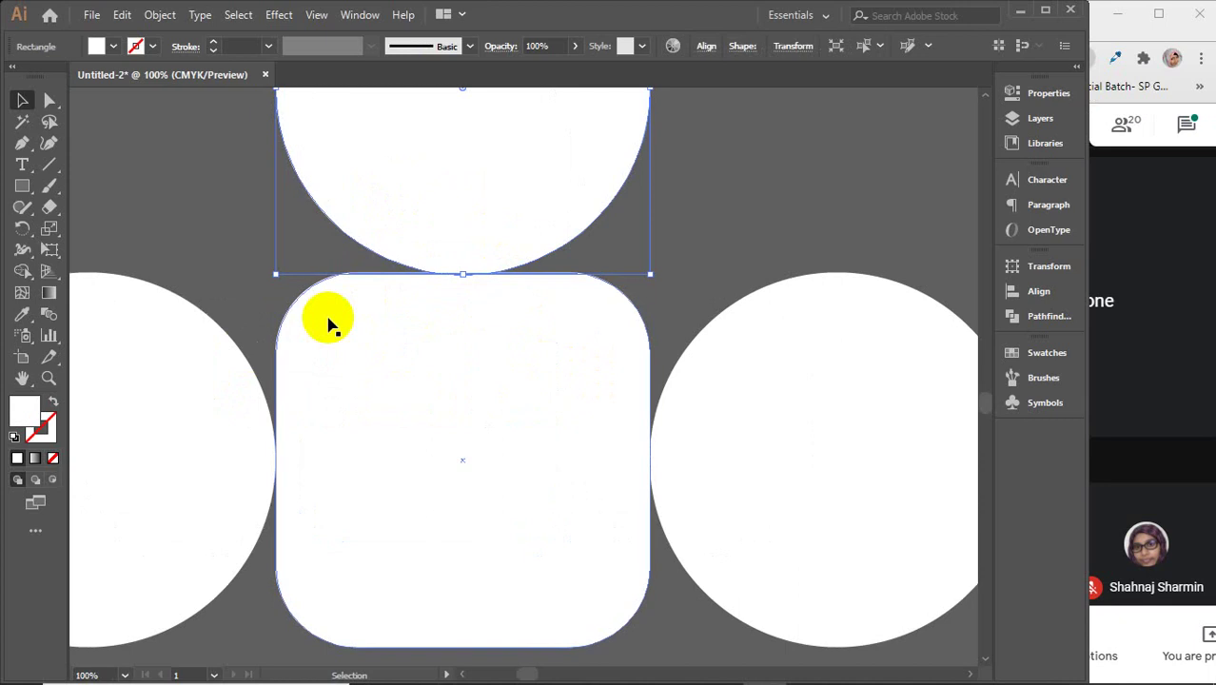
click(169, 436)
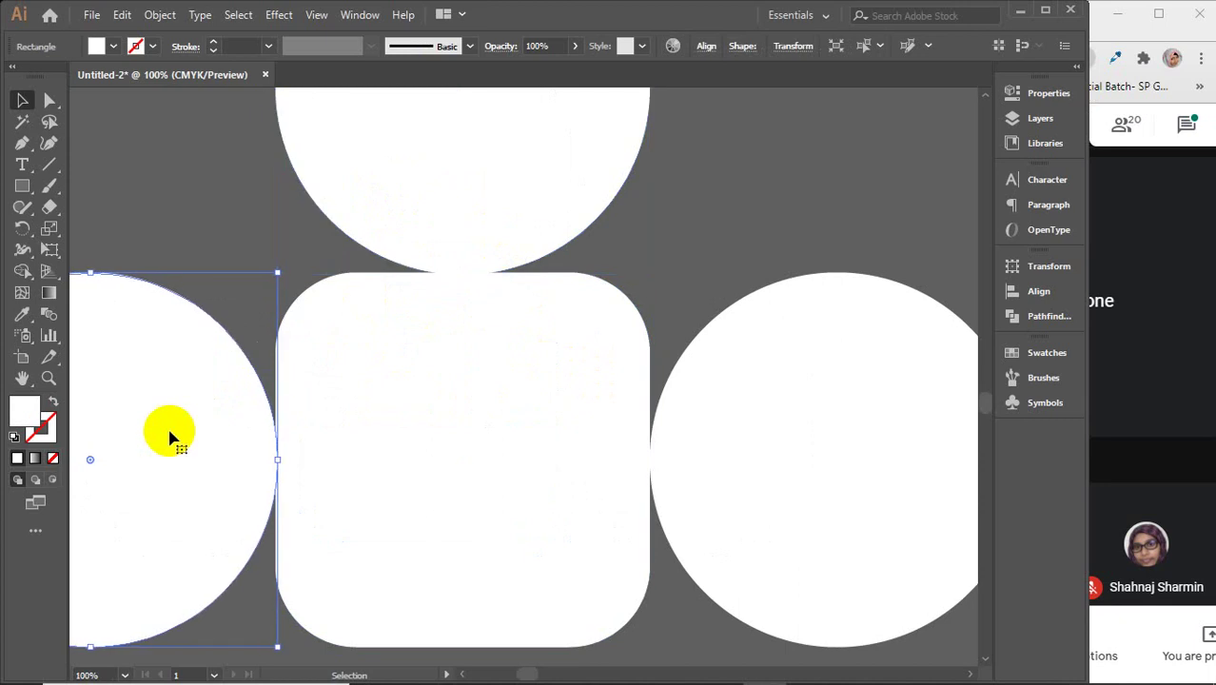
click(828, 463)
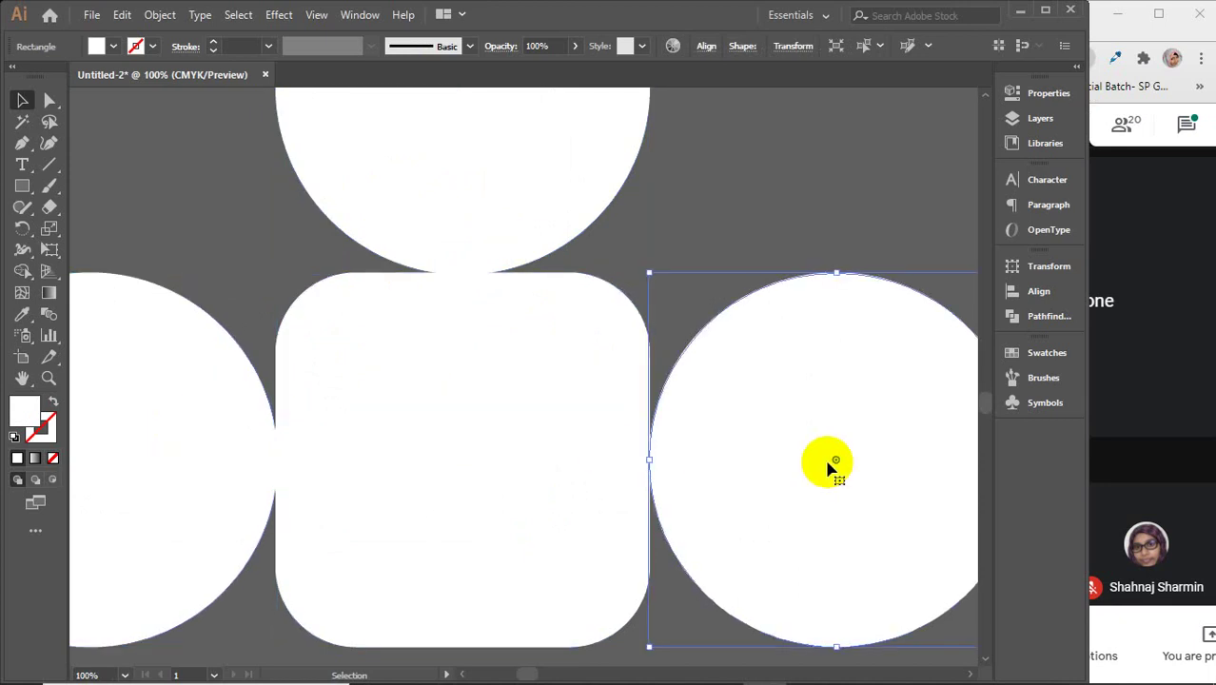
scroll(808, 447, down, 3)
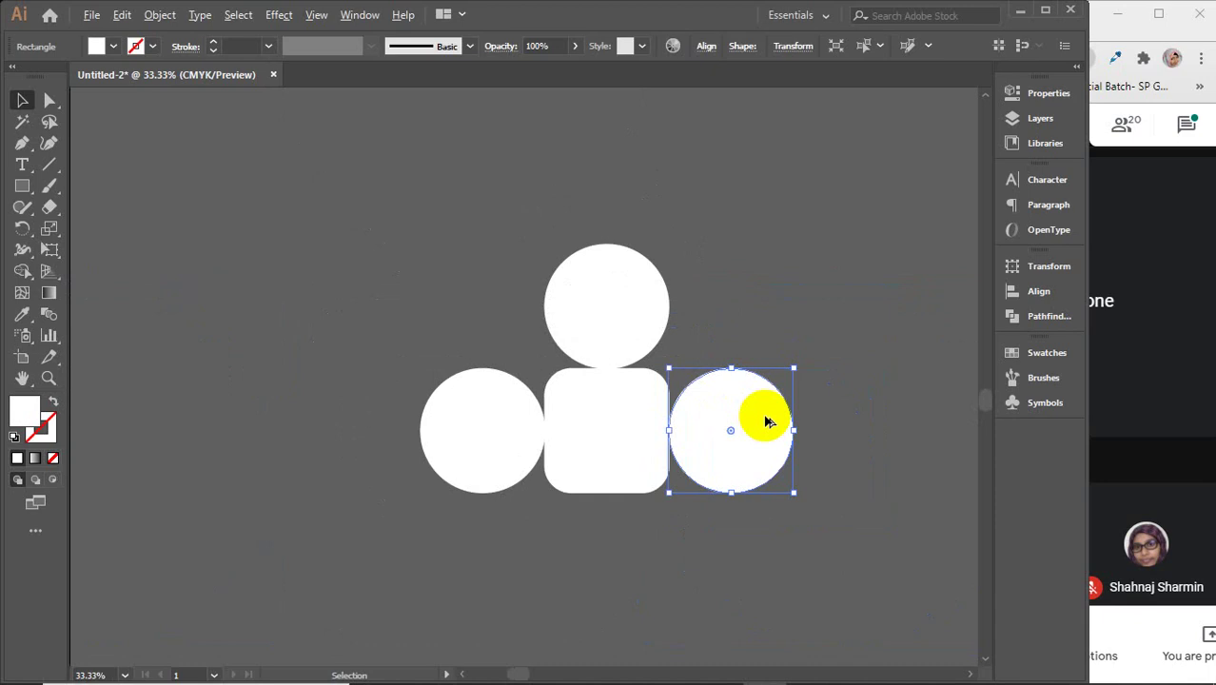
drag(706, 562, 601, 488)
click(637, 488)
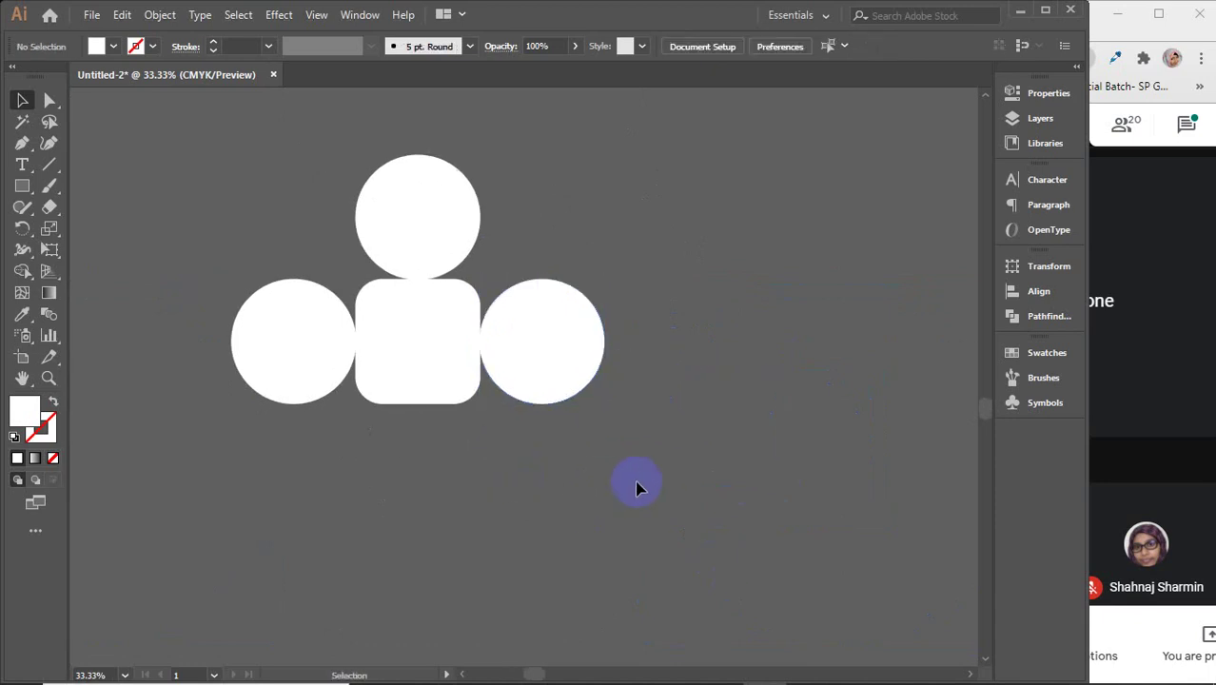
- Offset the paths of all three circles and the rounded square by -0.25 in with miter joins
click(538, 415)
drag(214, 192, 620, 485)
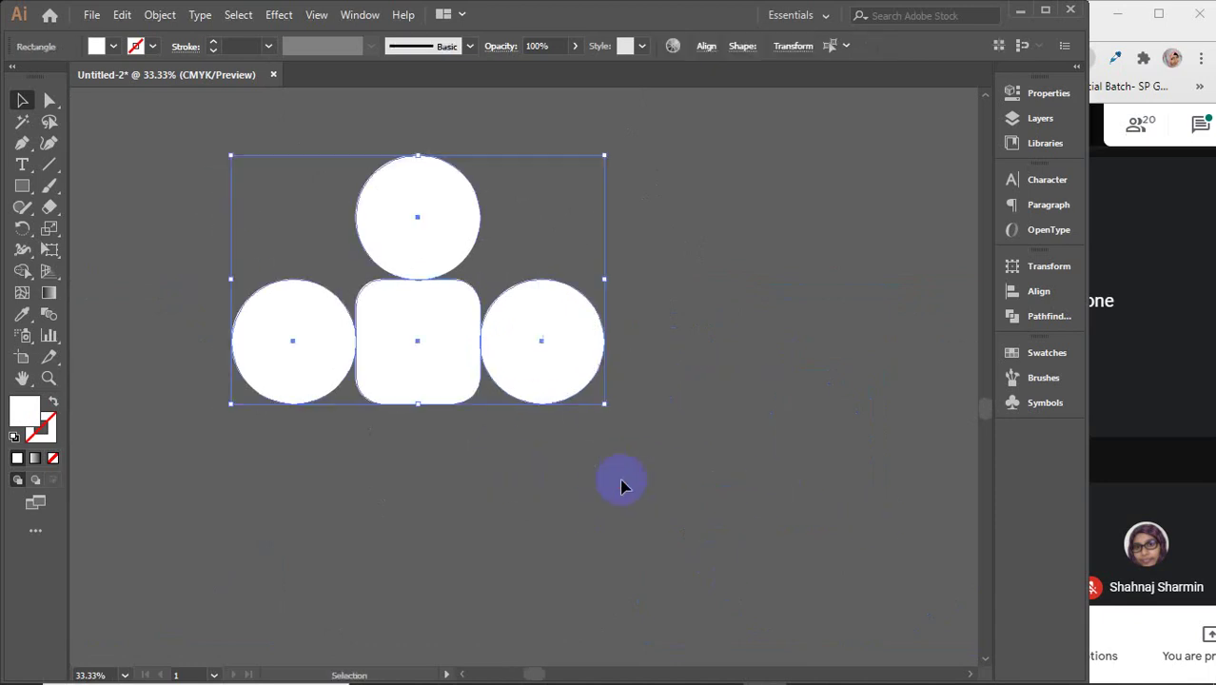
click(158, 15)
click(272, 440)
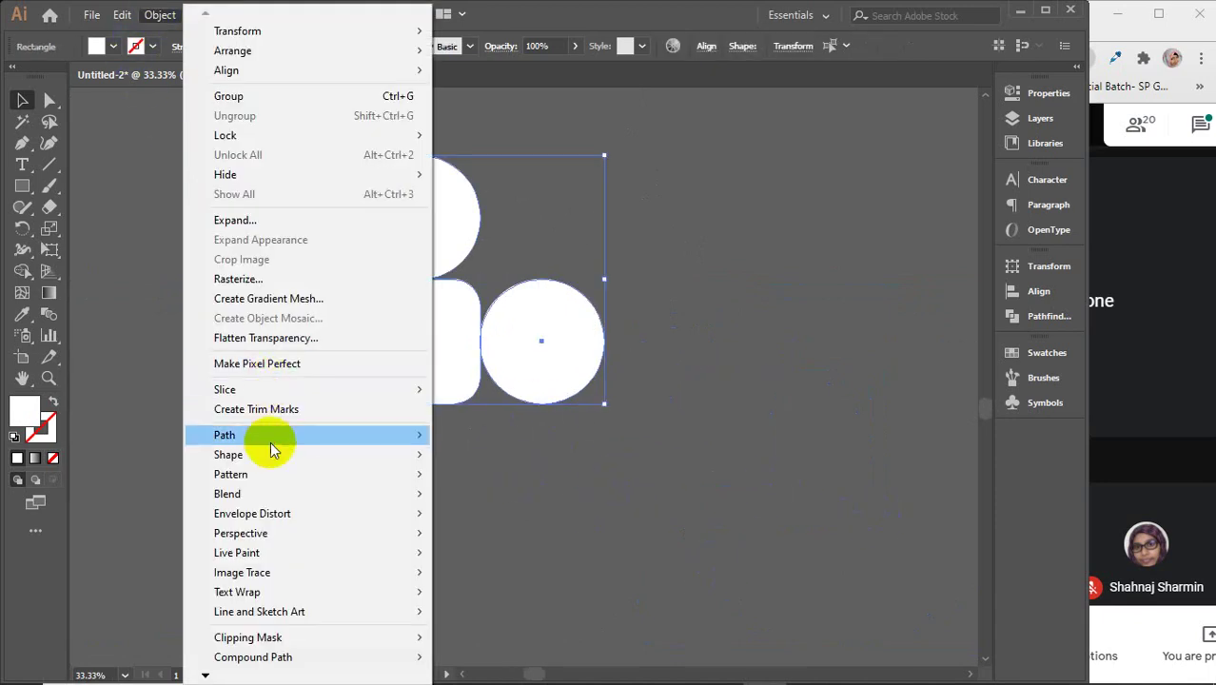
click(490, 499)
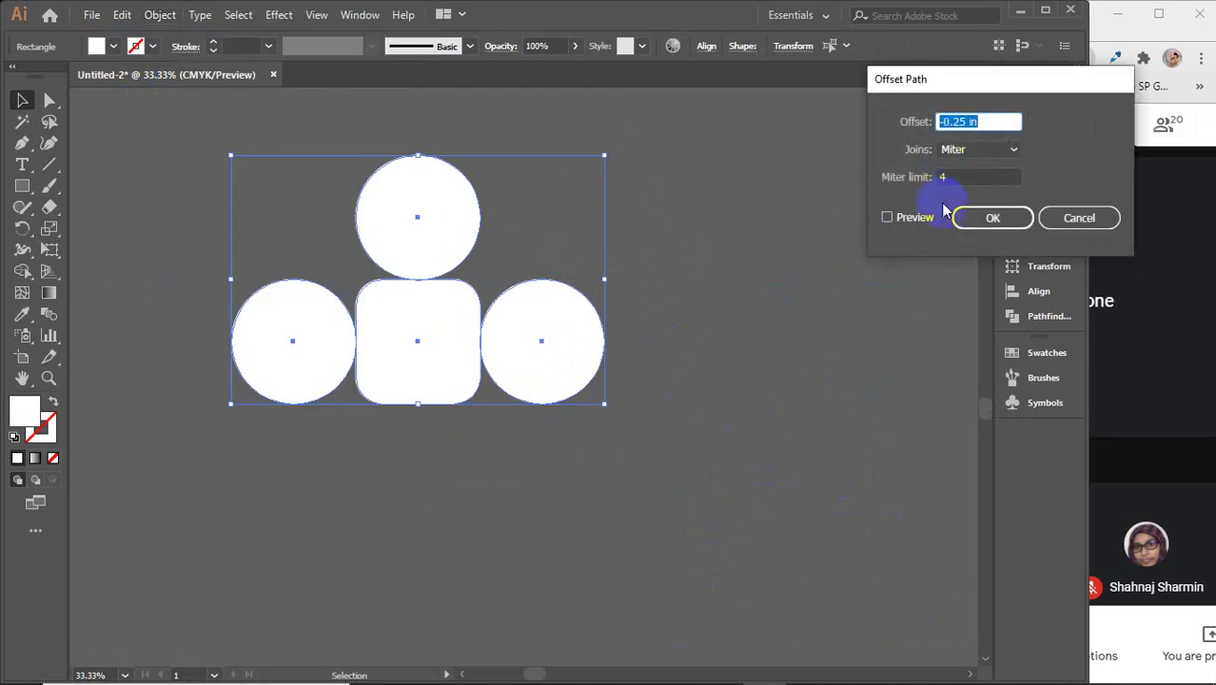
click(914, 218)
click(992, 219)
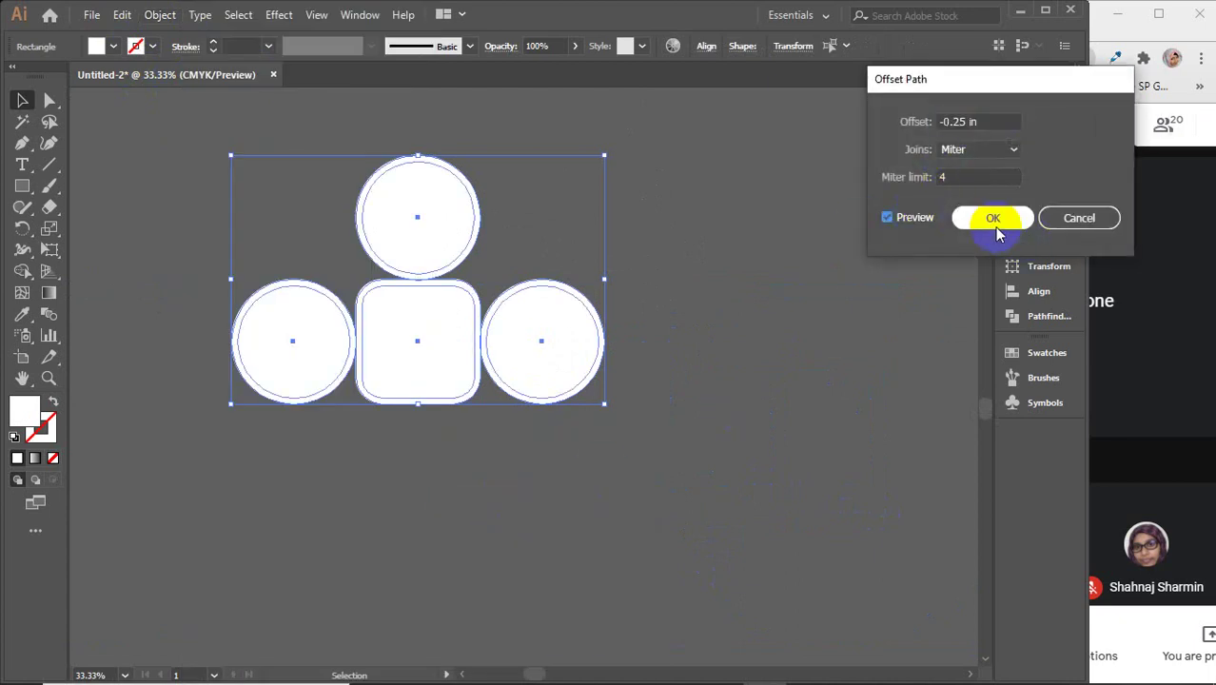
- Give the four inset safety outlines a red stroke with no fill and lock them
click(718, 276)
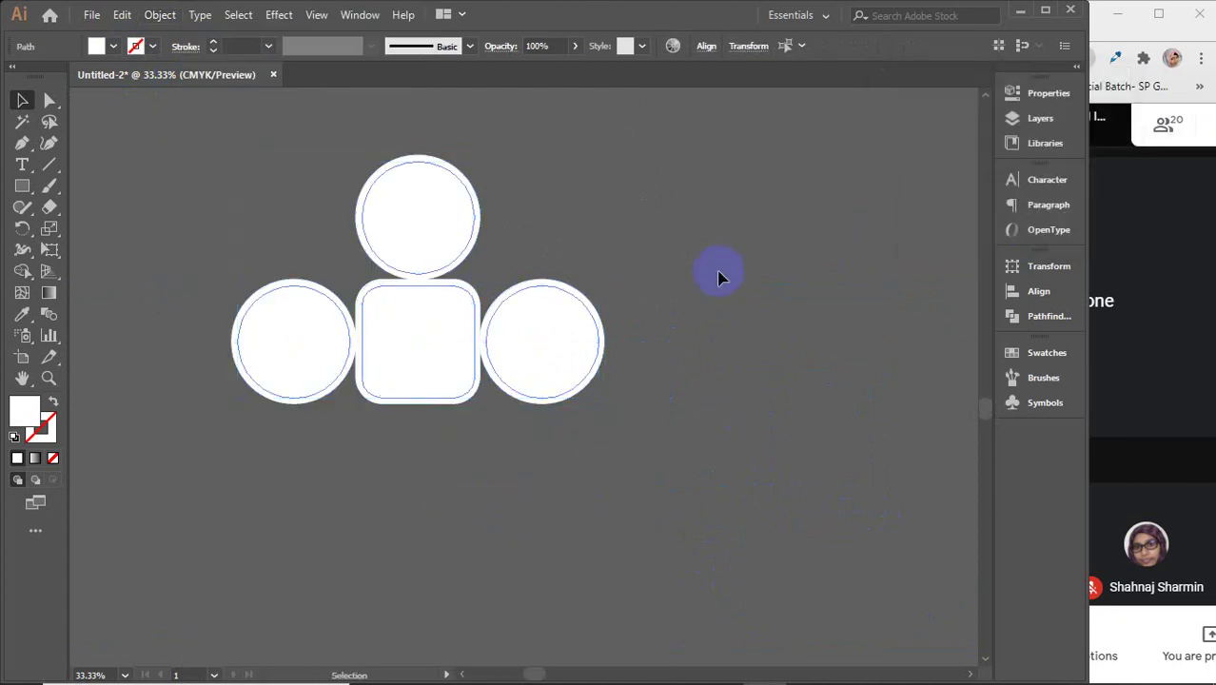
key(ctrl+a)
click(434, 239)
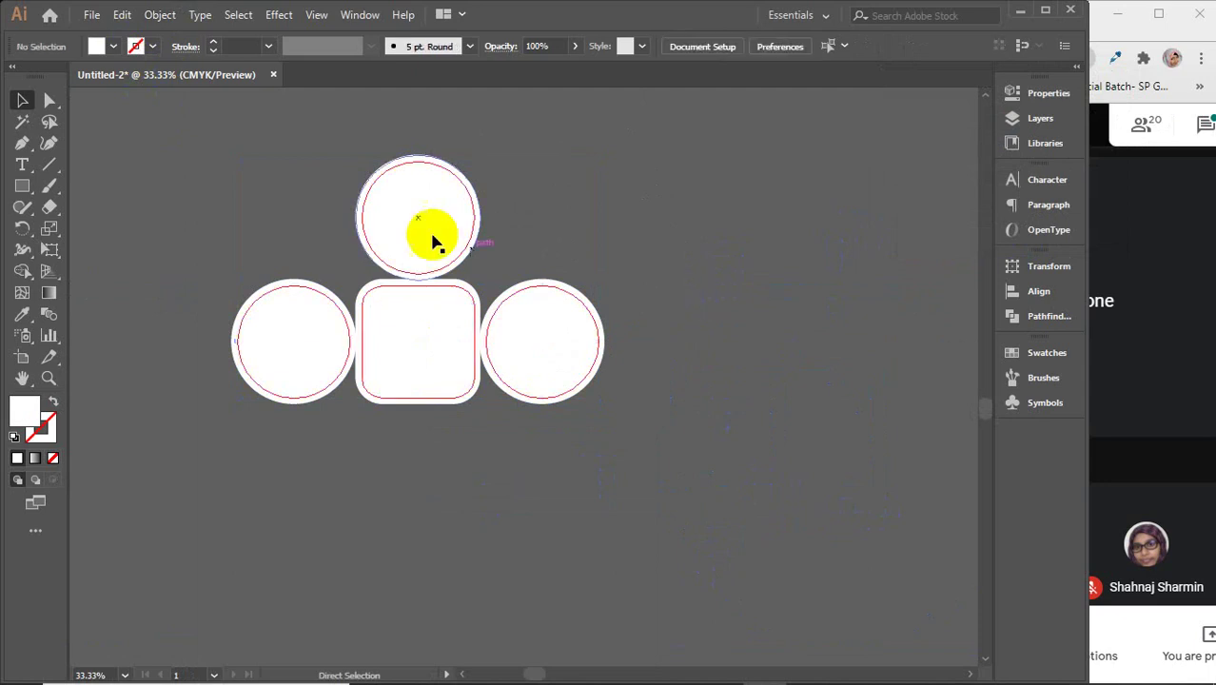
- Copy the four white shapes, hide the originals, and paste the copies in the same place
drag(287, 174, 585, 421)
key(a)
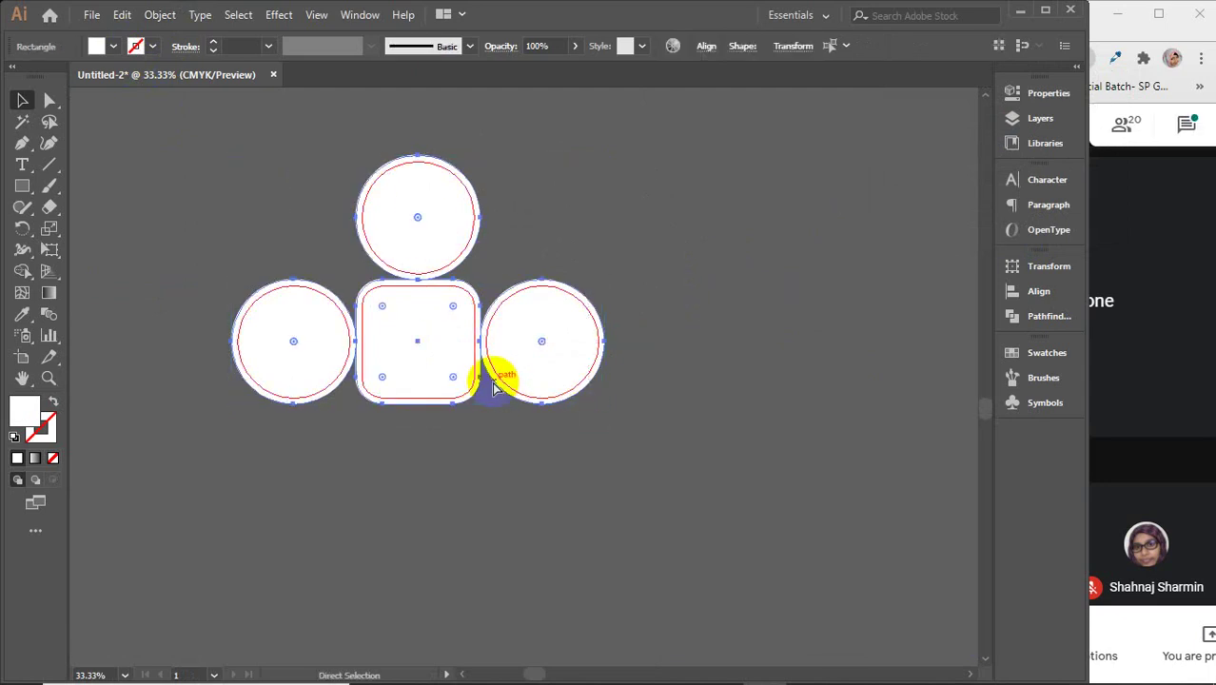
click(493, 387)
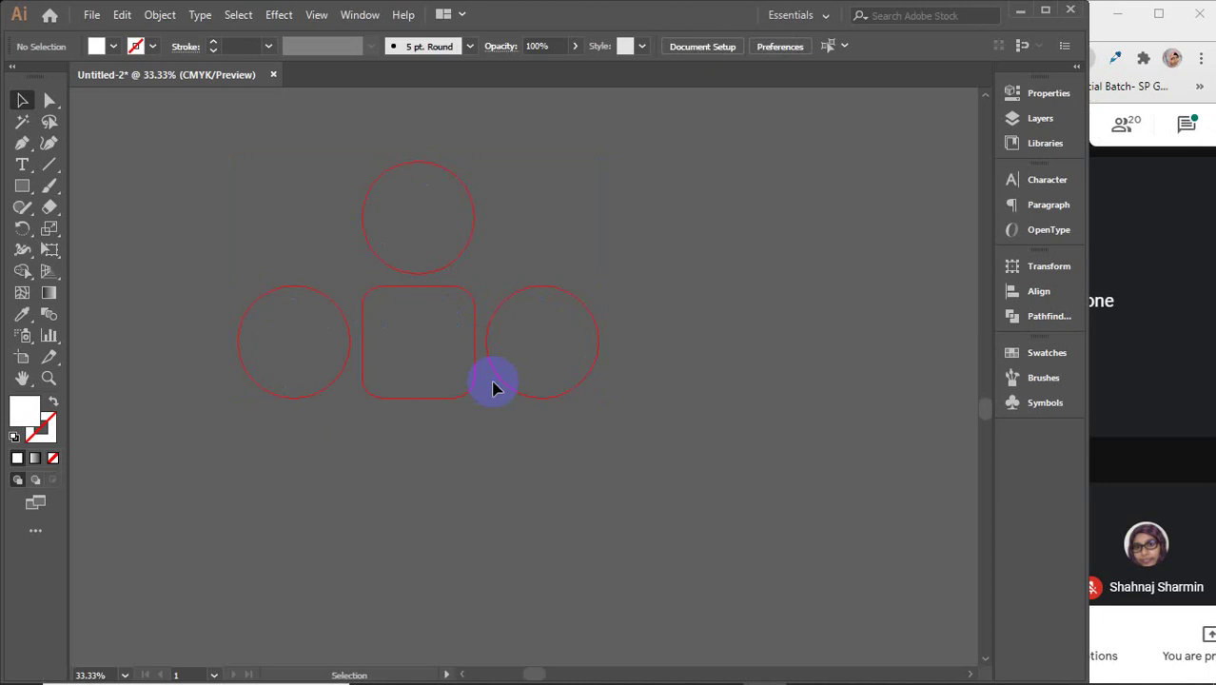
key(ctrl+a)
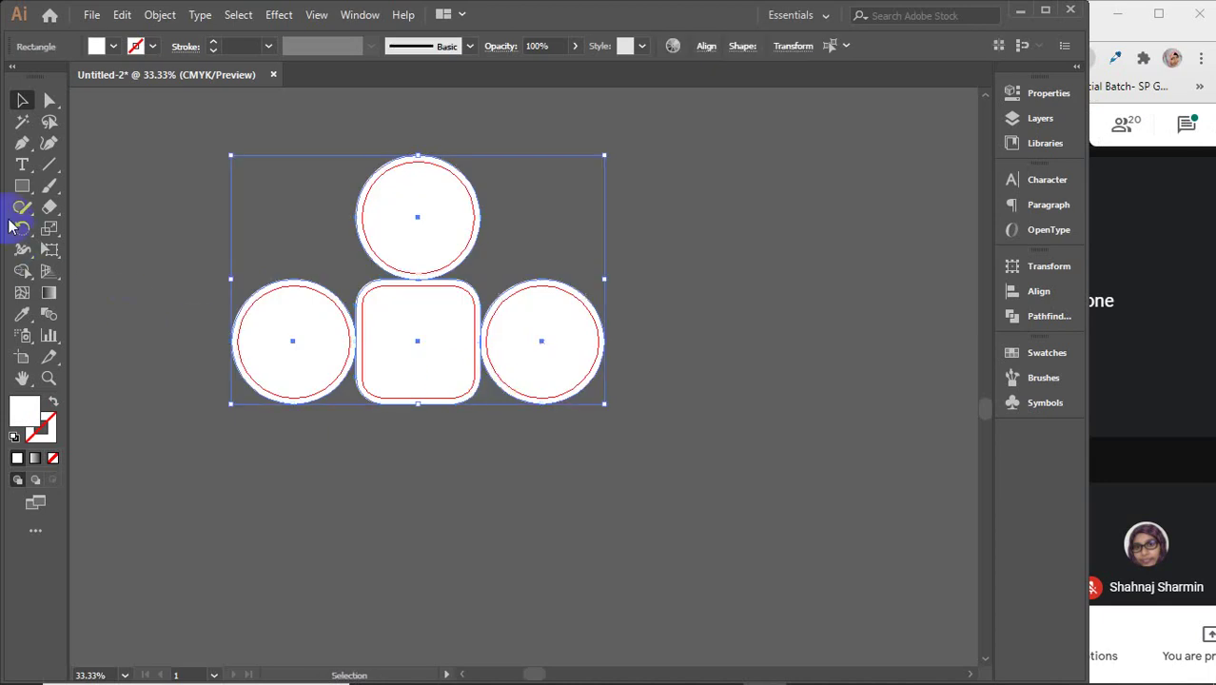
- Merge the four copied white shapes into one continuous shape with the Shape Builder tool
click(23, 272)
mouse_move(323, 338)
mouse_down()
mouse_move(380, 342)
mouse_move(420, 285)
mouse_move(408, 255)
mouse_move(449, 361)
mouse_move(533, 344)
mouse_up()
key(v)
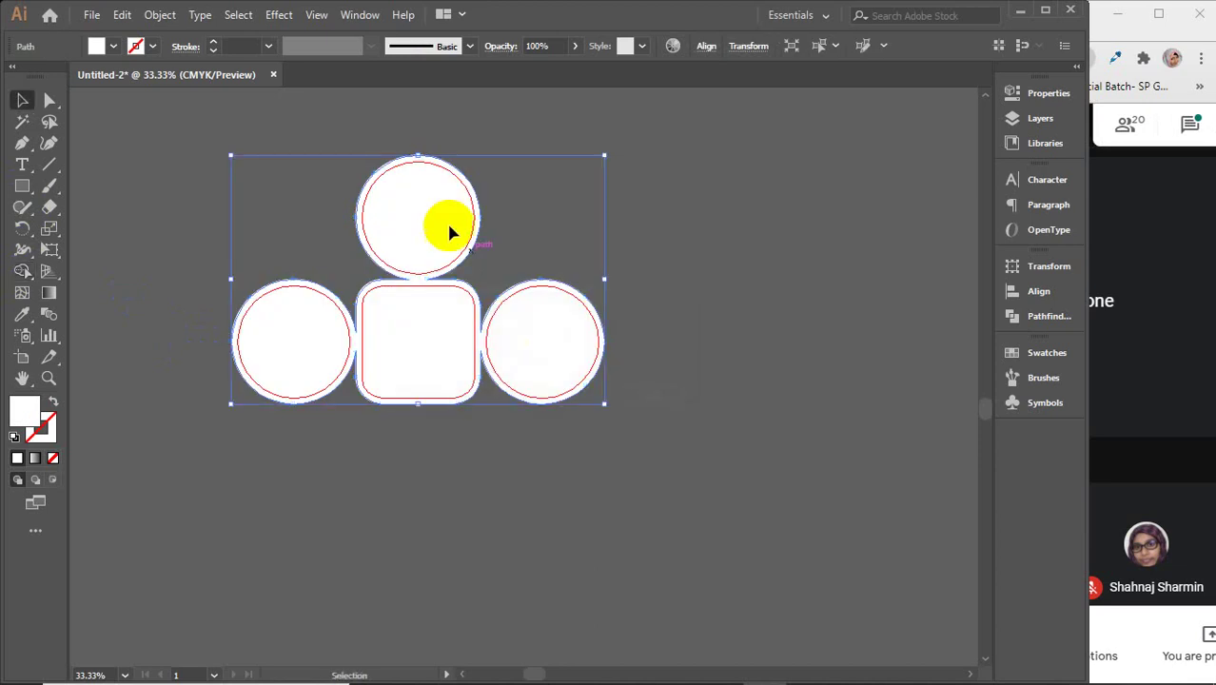
- Offset the merged white shape outward by 0.125 in to create the bleed area
click(162, 15)
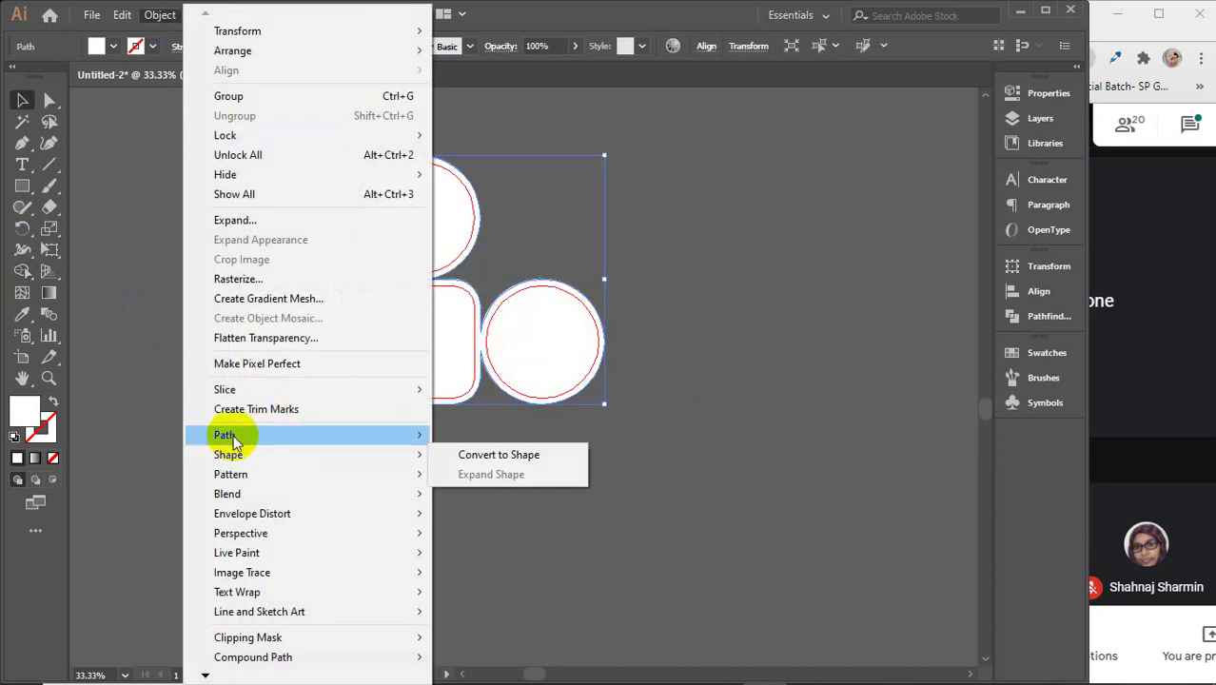
mouse_move(233, 435)
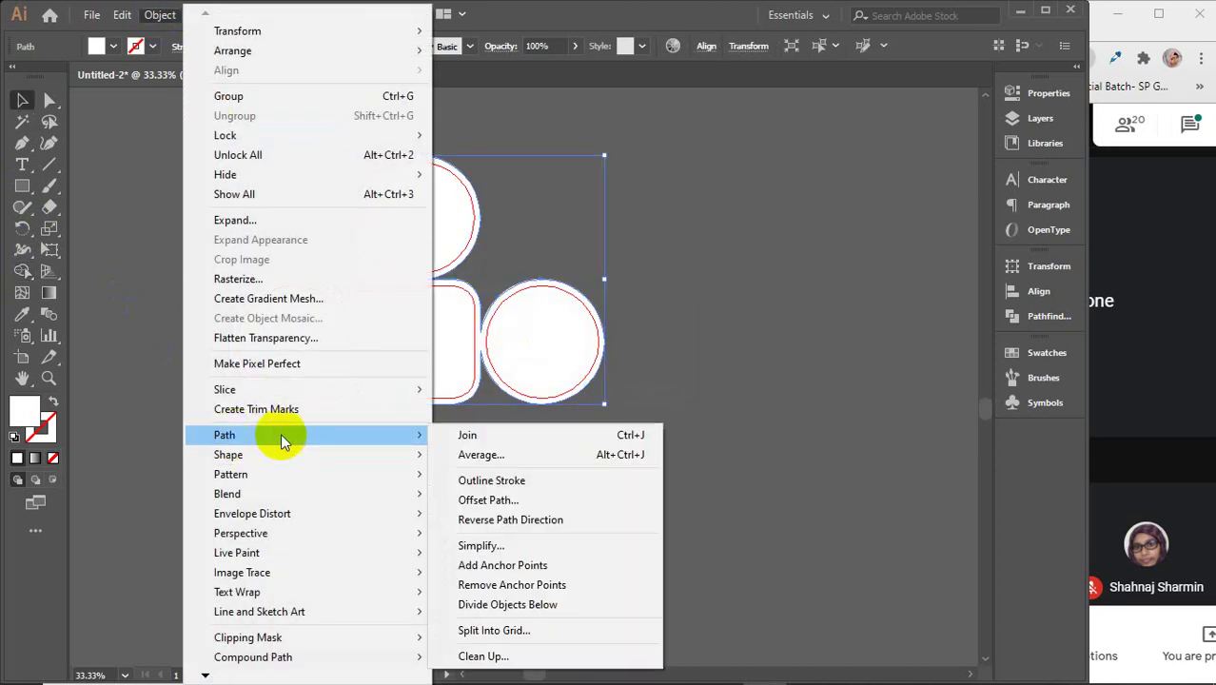
click(489, 500)
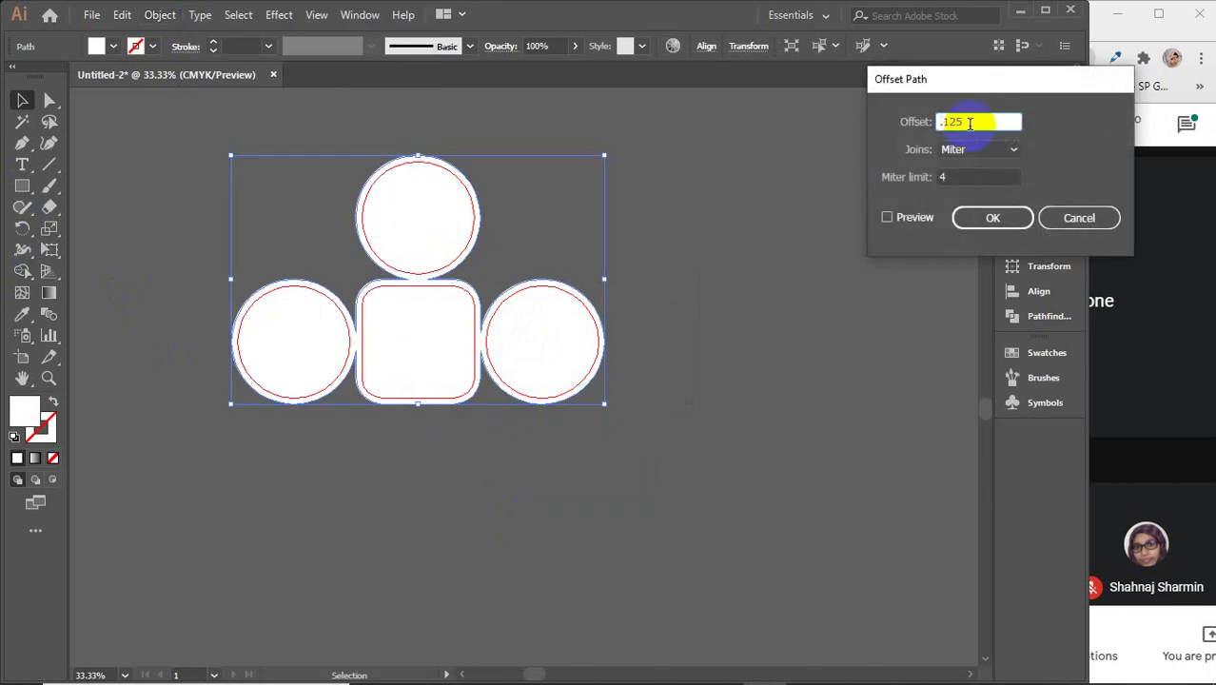
text(.125)
key(Return)
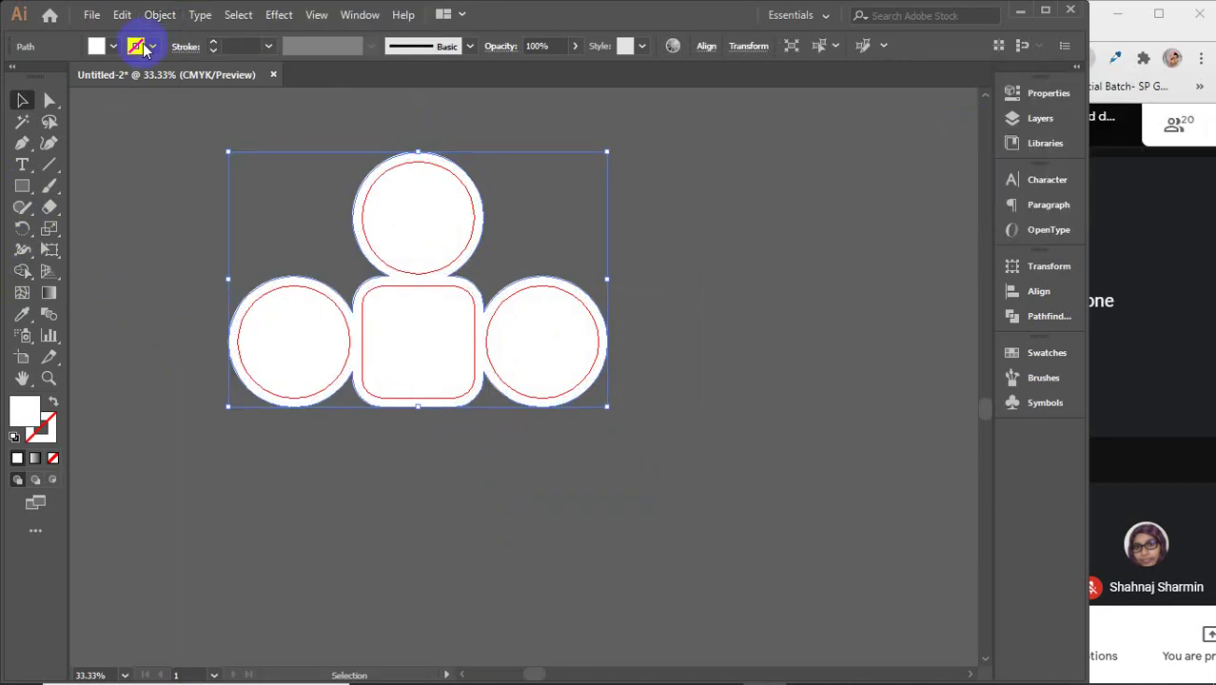
- Fill the enlarged bleed shape with red after trying cyan and blue
click(114, 46)
click(101, 77)
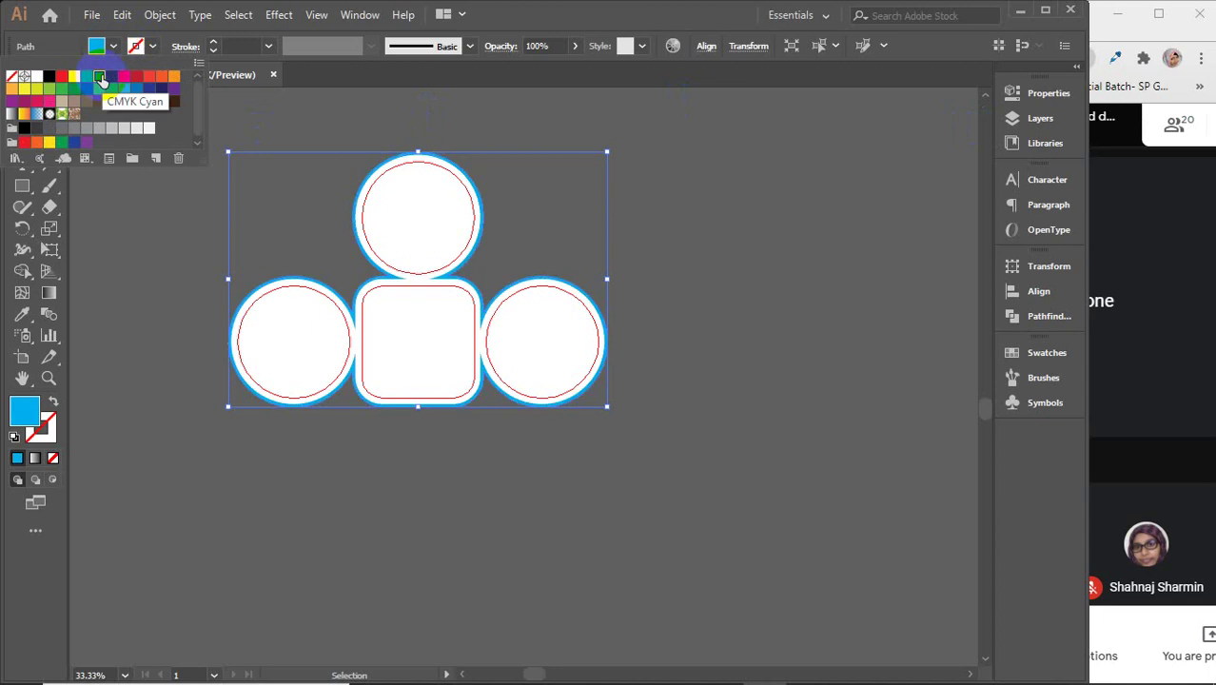
click(111, 77)
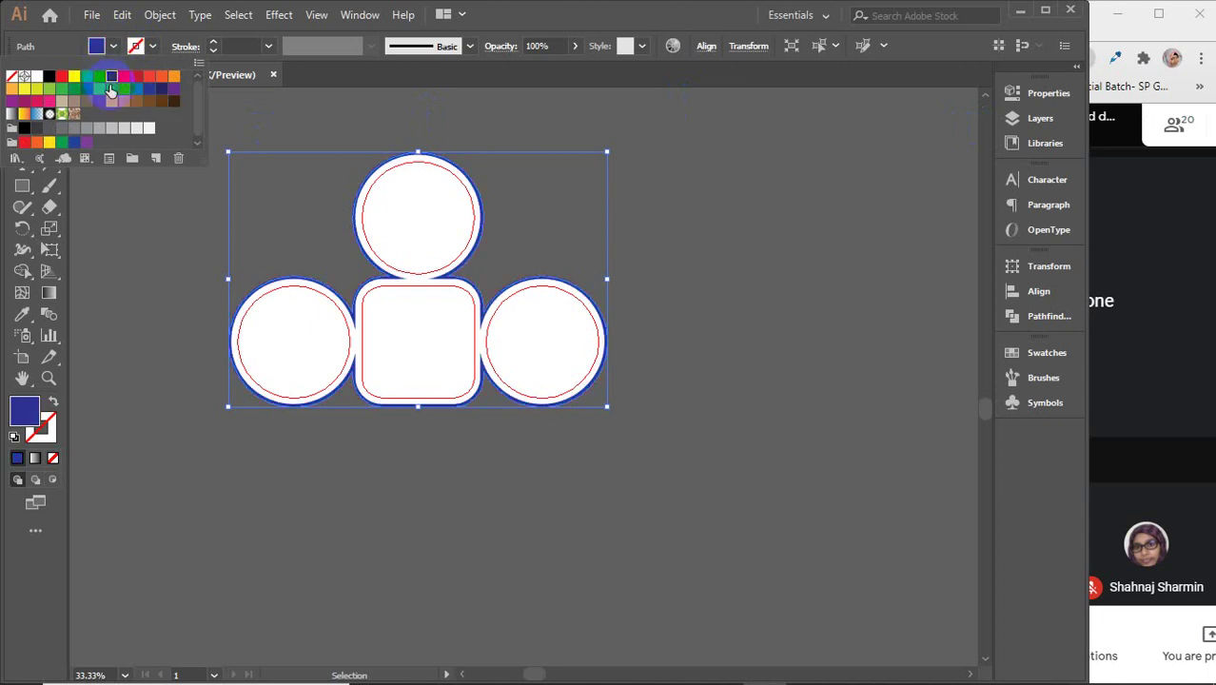
click(149, 77)
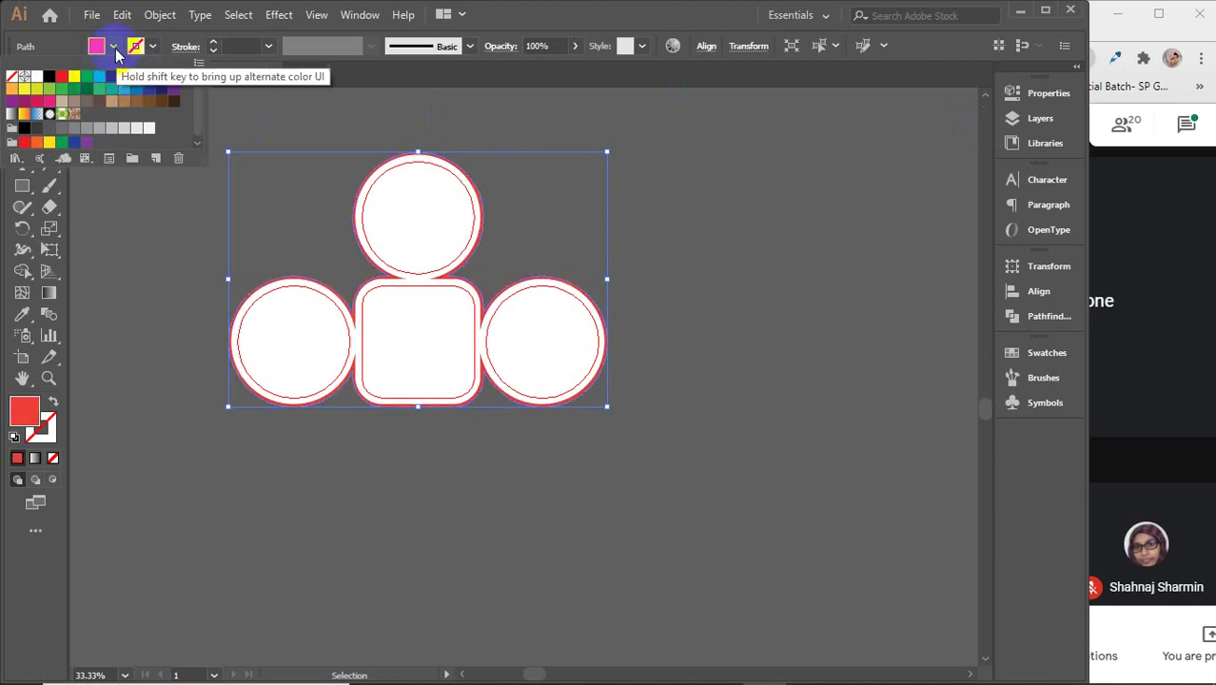
click(864, 354)
- Delete the merged white shape and show the hidden original circles and rounded square again
click(455, 340)
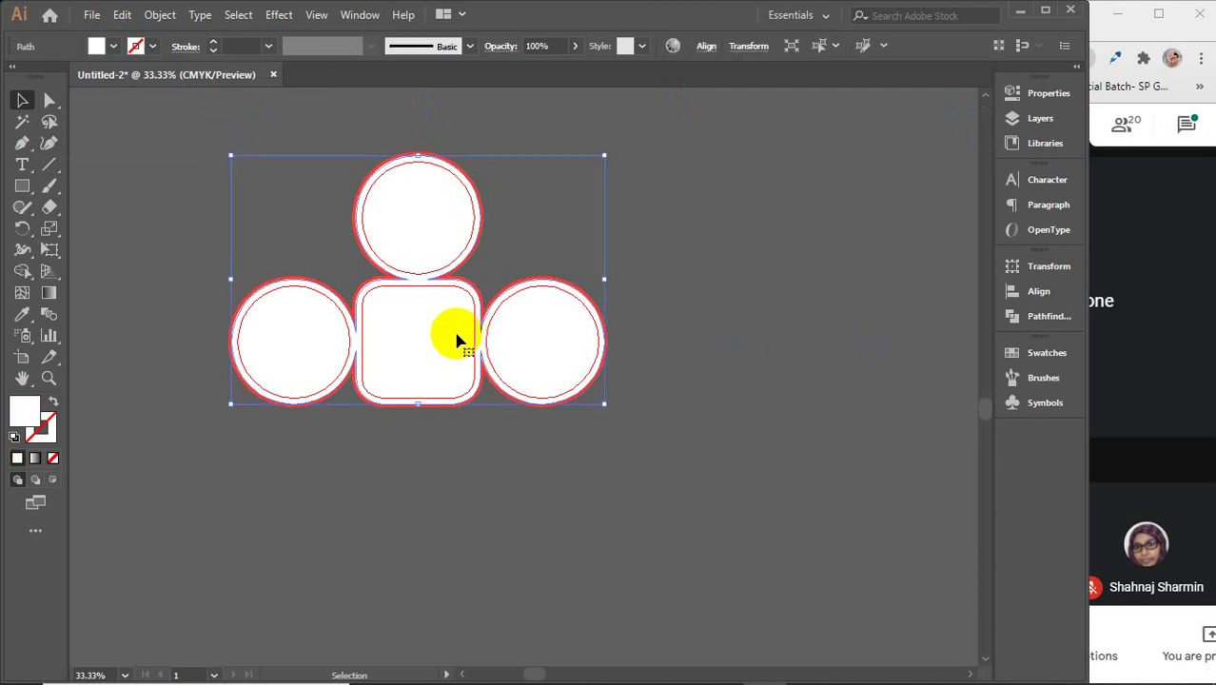
key(Delete)
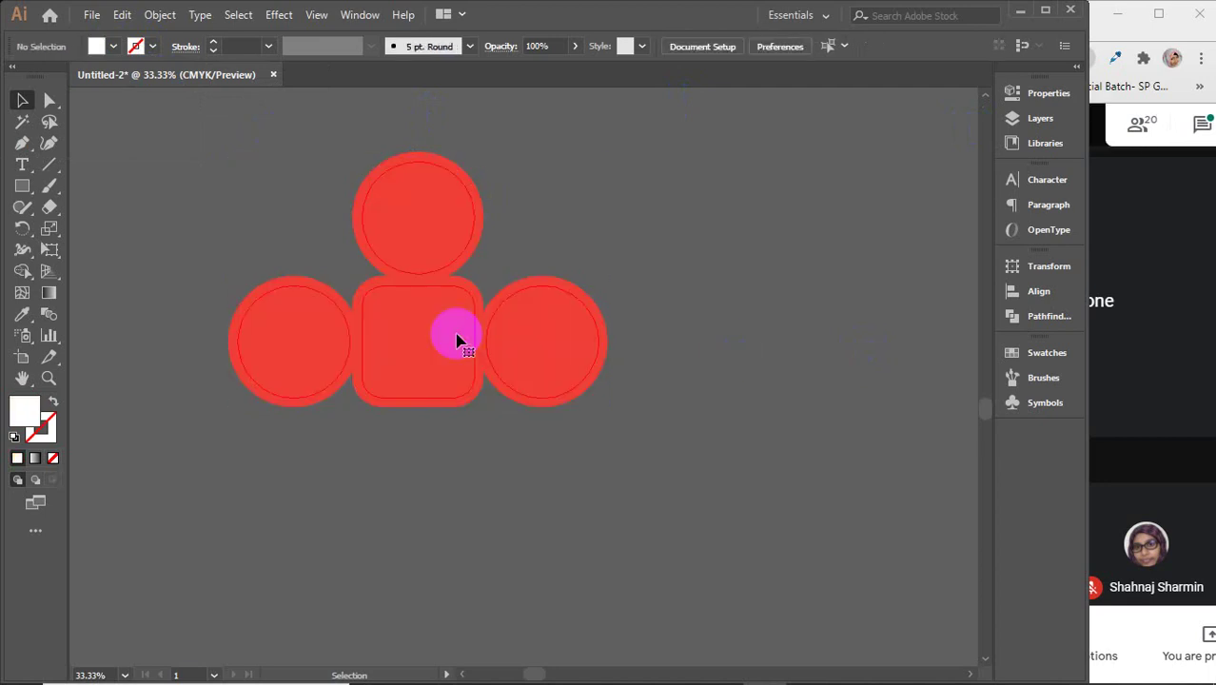
click(456, 341)
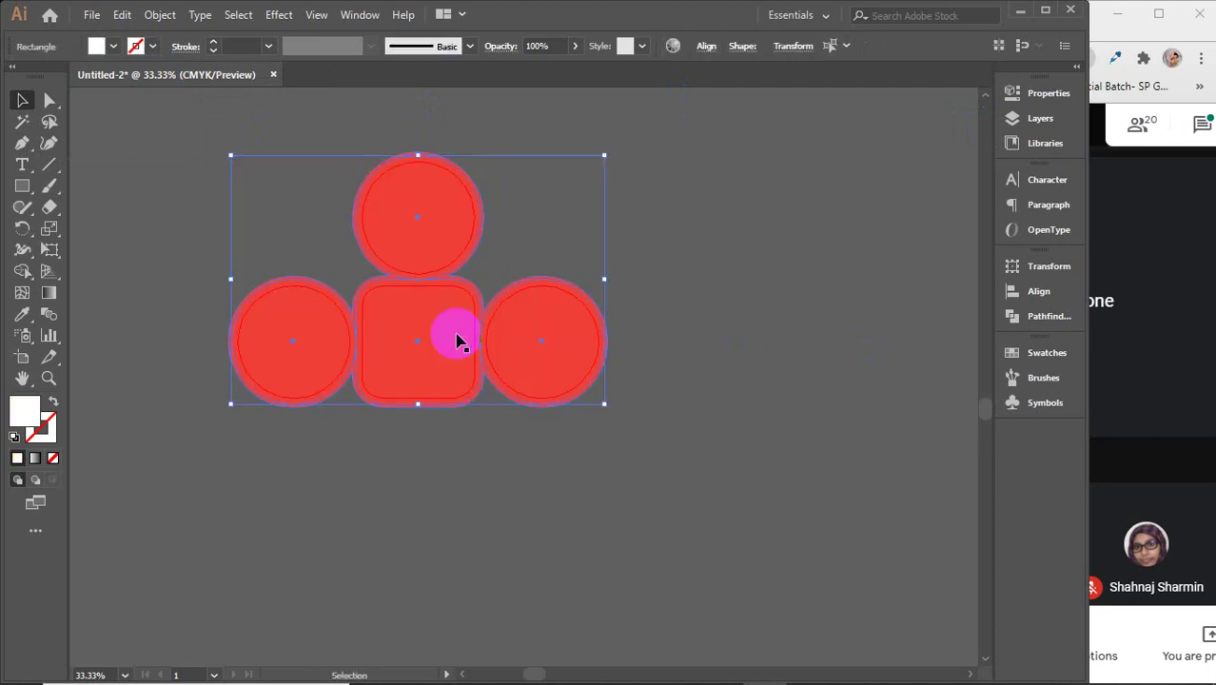
- Arrange the four white shapes above the red bleed shape, keeping them beneath the safety outlines
right_click(457, 341)
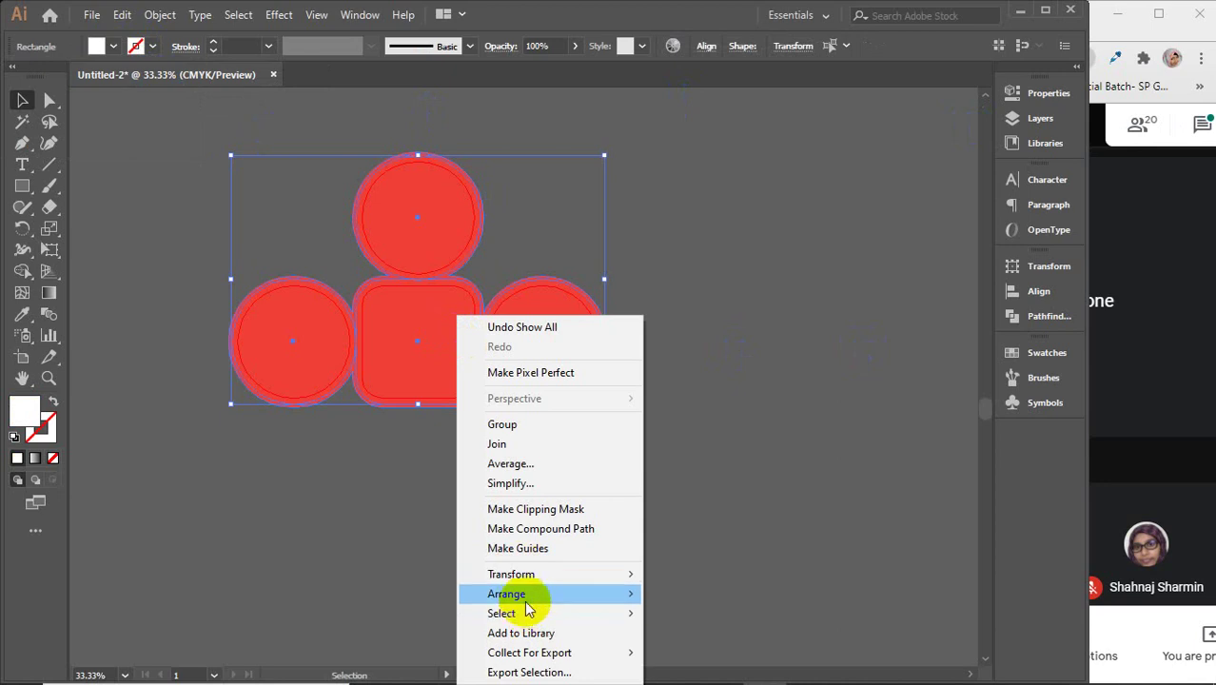
mouse_move(530, 592)
click(688, 506)
click(686, 338)
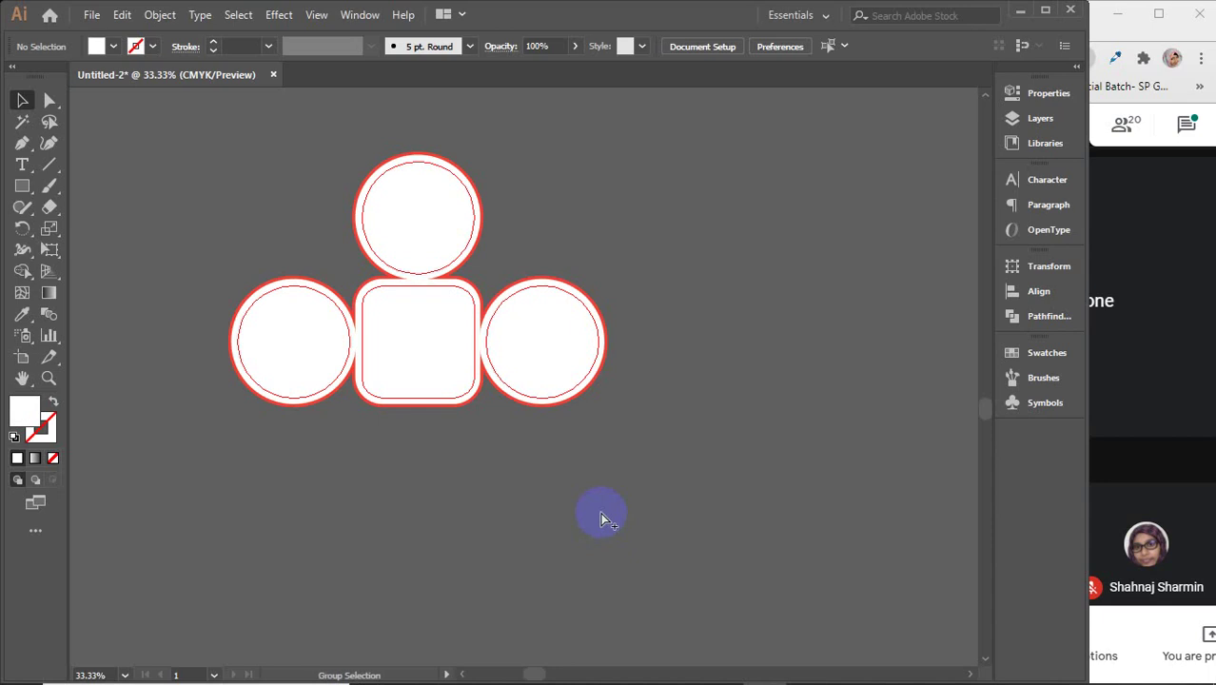
- Unlock the safety outlines and duplicate the complete rounded template to the right of the original
key(v)
drag(633, 463, 261, 195)
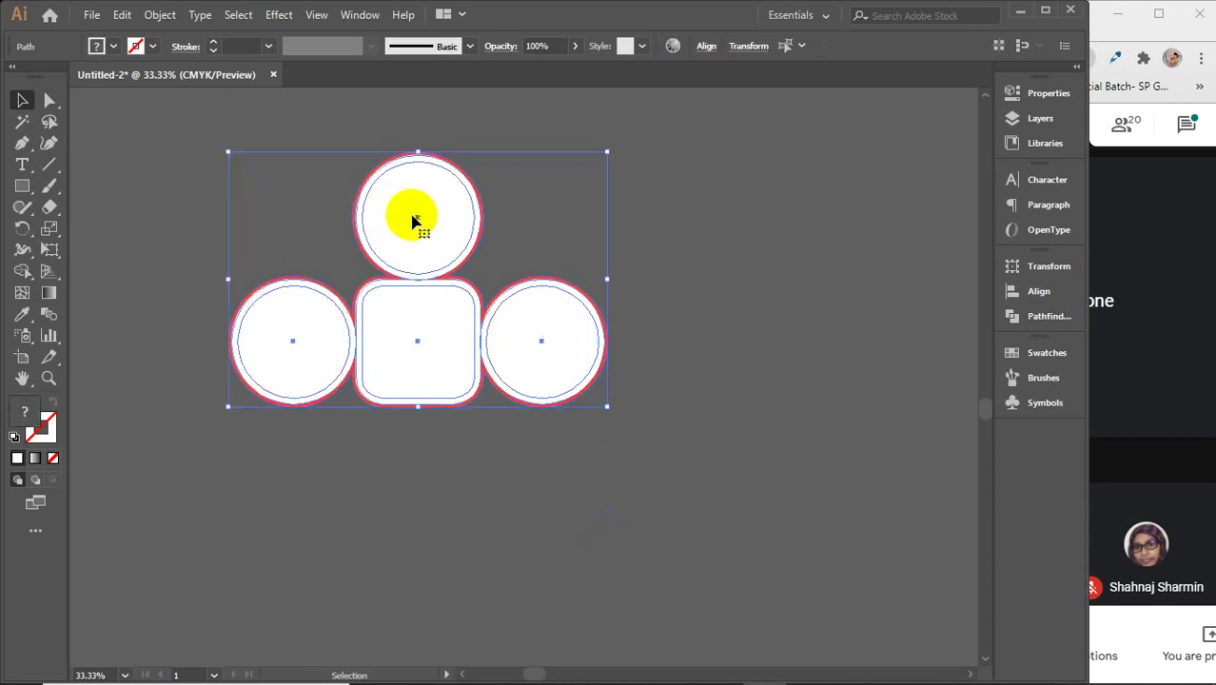
drag(304, 350, 705, 362)
scroll(706, 481, right, 3)
click(493, 442)
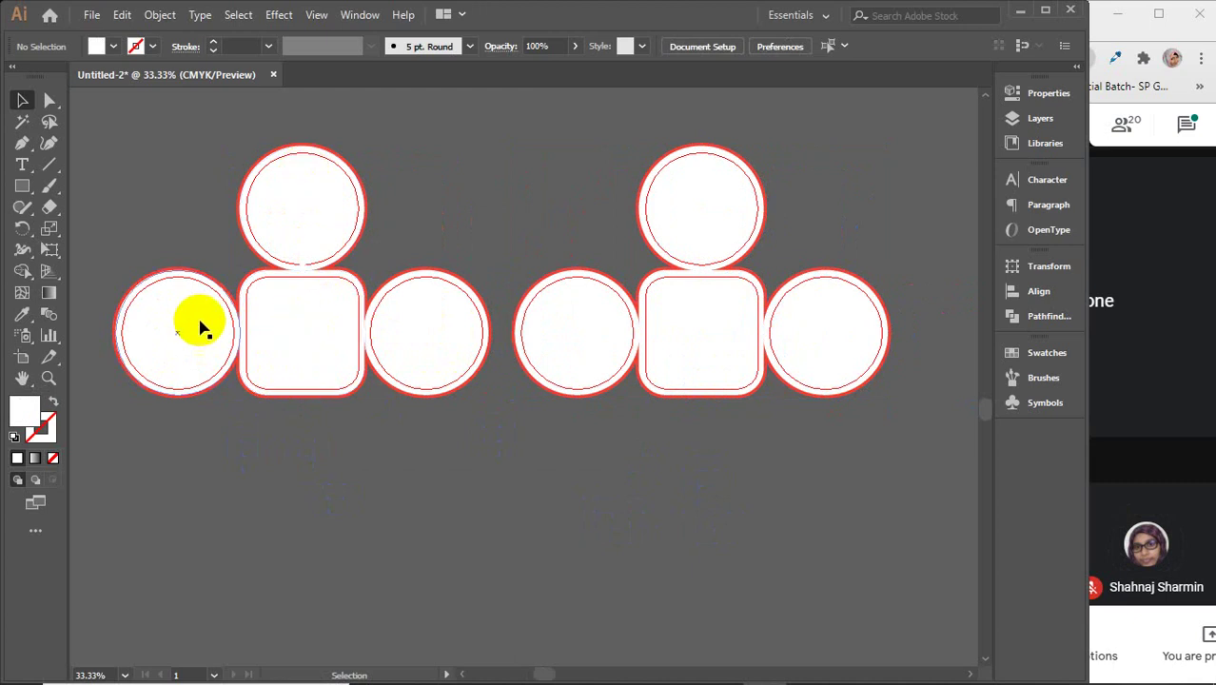
click(360, 444)
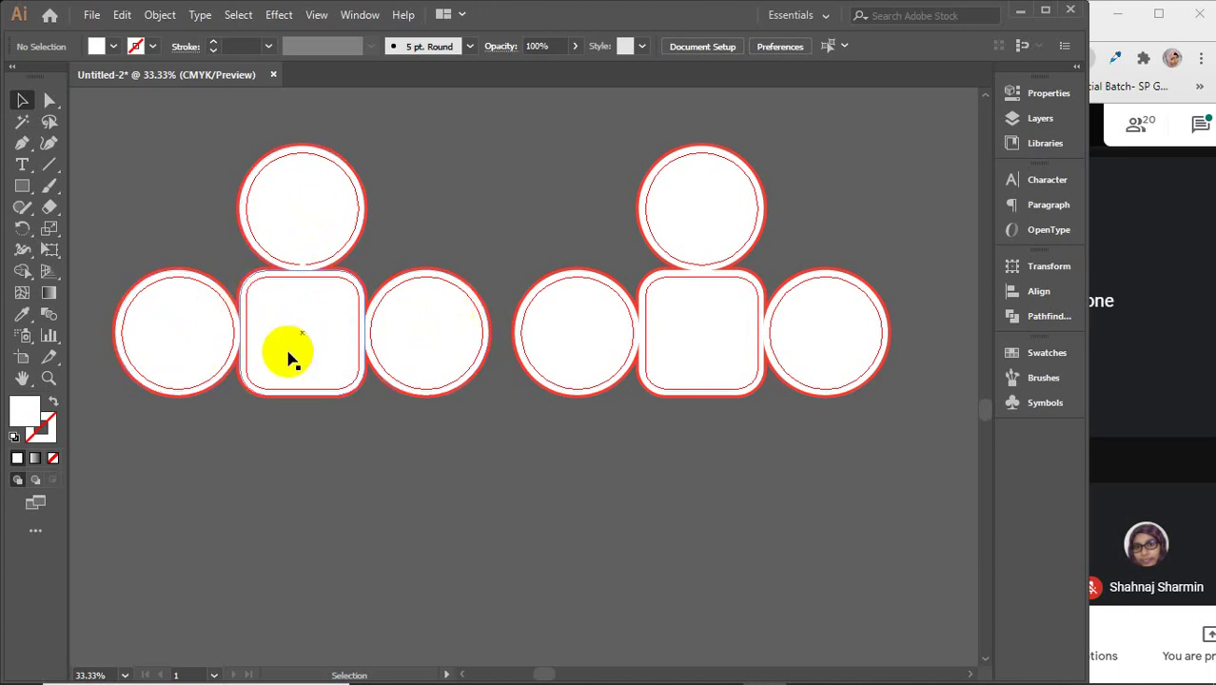
click(397, 511)
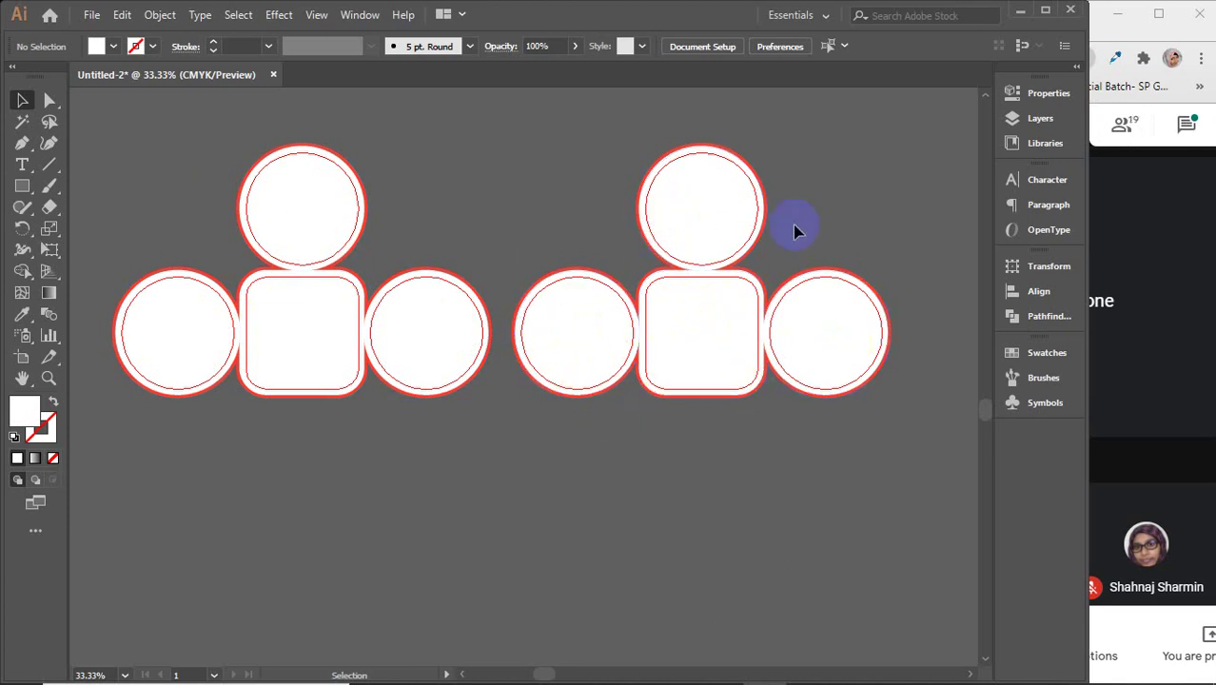
click(823, 338)
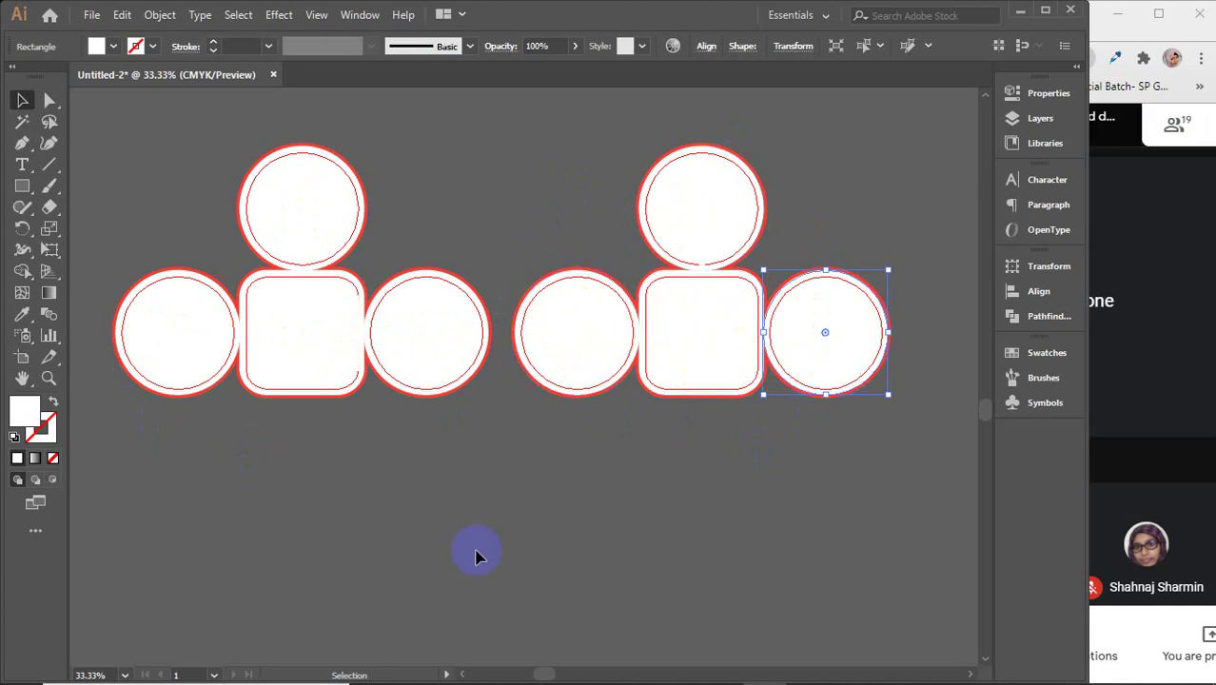
scroll(476, 556, down, 2)
scroll(412, 366, down, 3)
scroll(412, 366, right, 2)
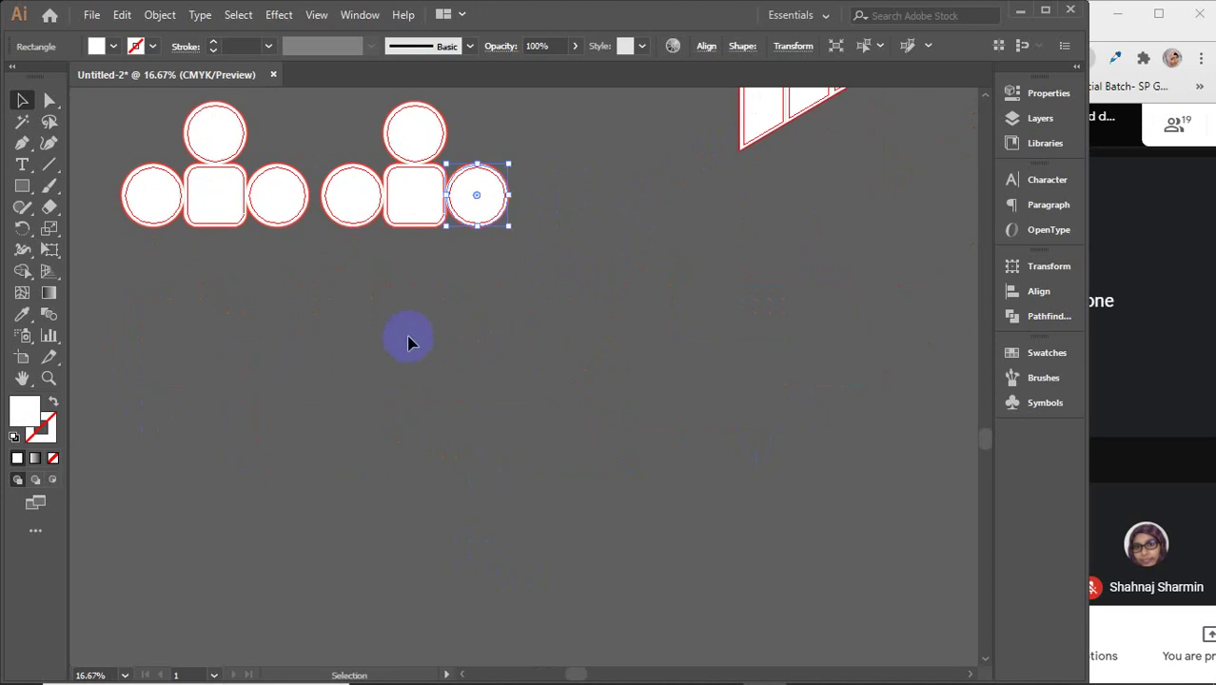
click(408, 340)
click(405, 209)
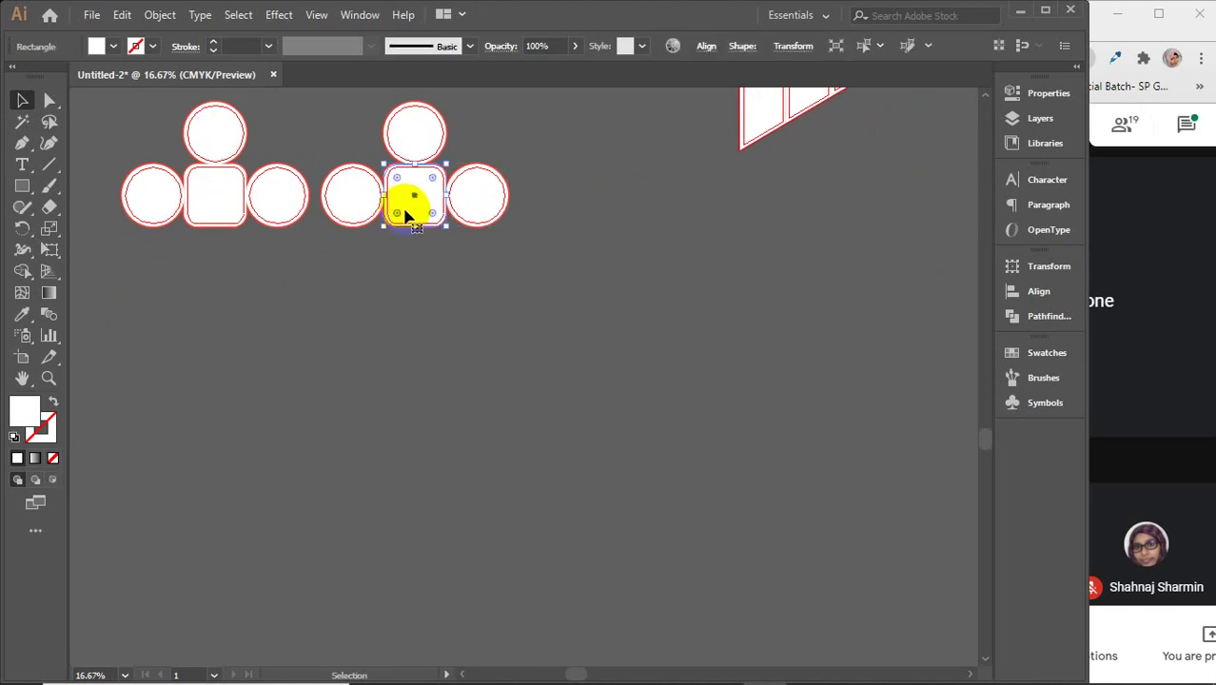
click(1119, 376)
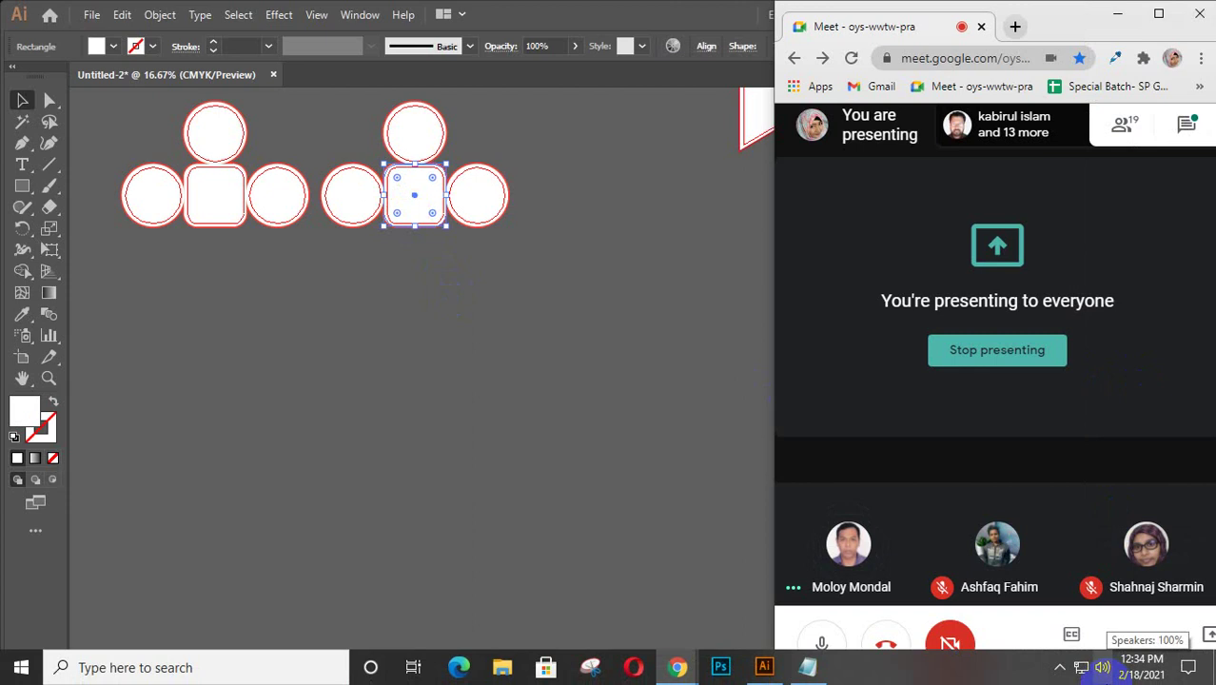
click(1058, 666)
click(391, 460)
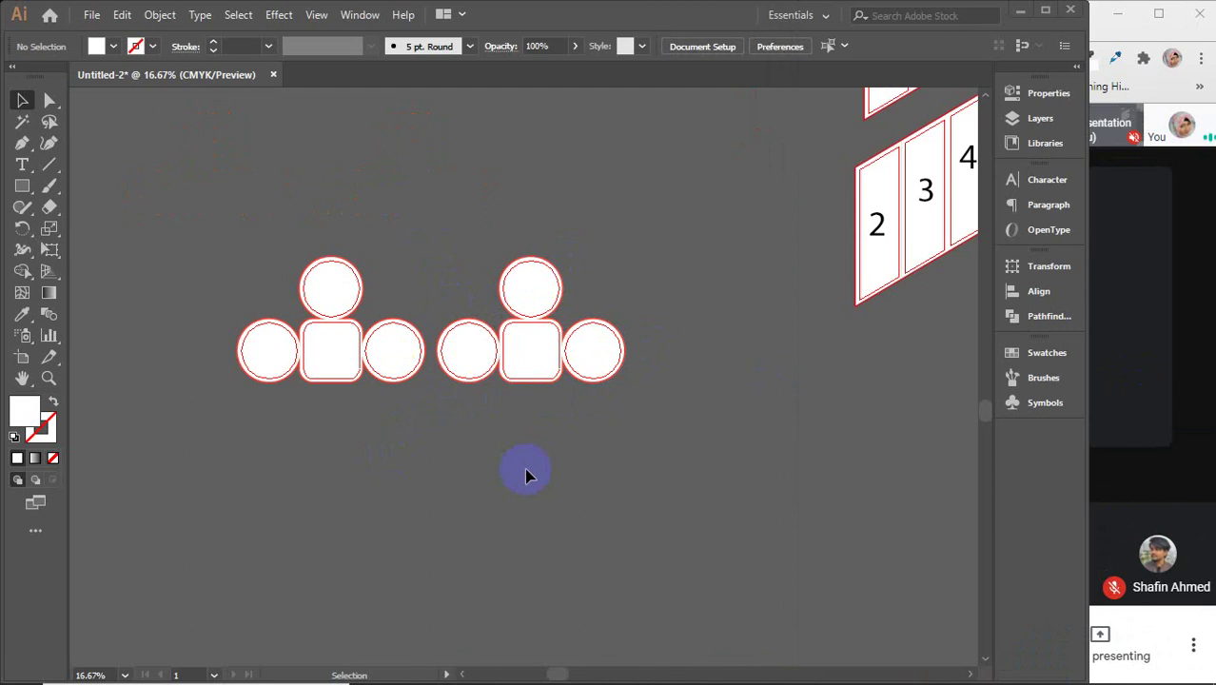
- Delete all the brochure templates and page numbers around the artboard
key(ctrl+minus)
key(ctrl+minus)
key(ctrl+minus)
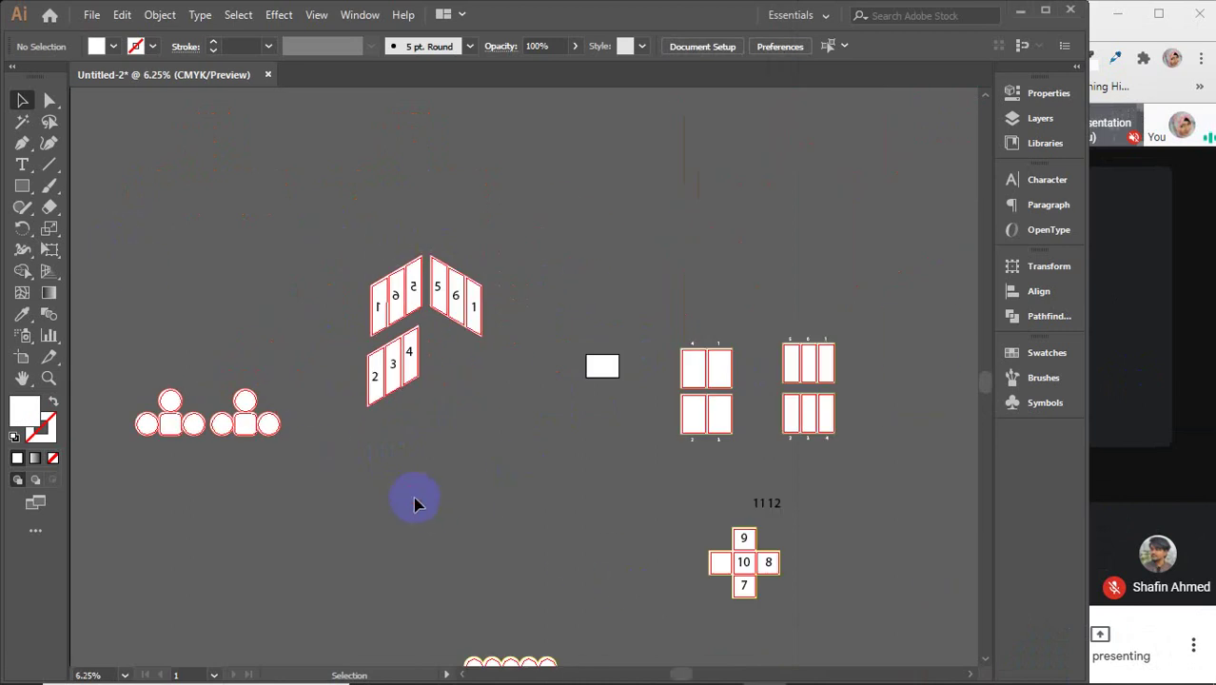
key(ctrl+minus)
key(ctrl+minus)
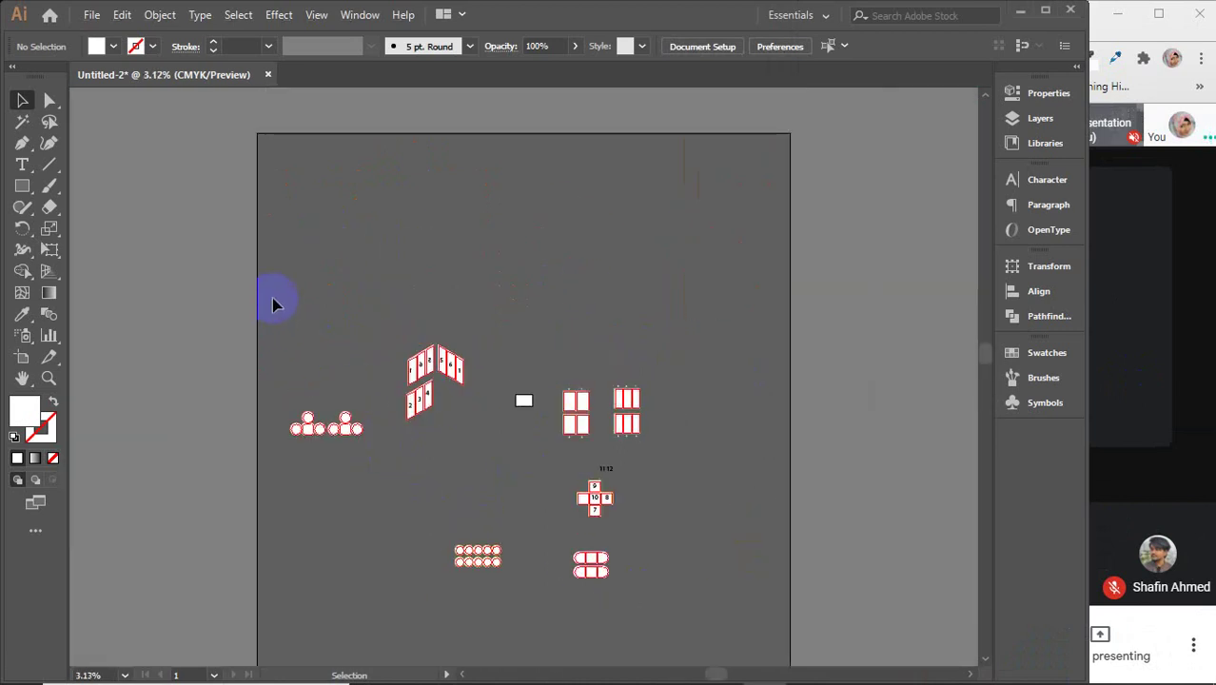
key(ctrl+a)
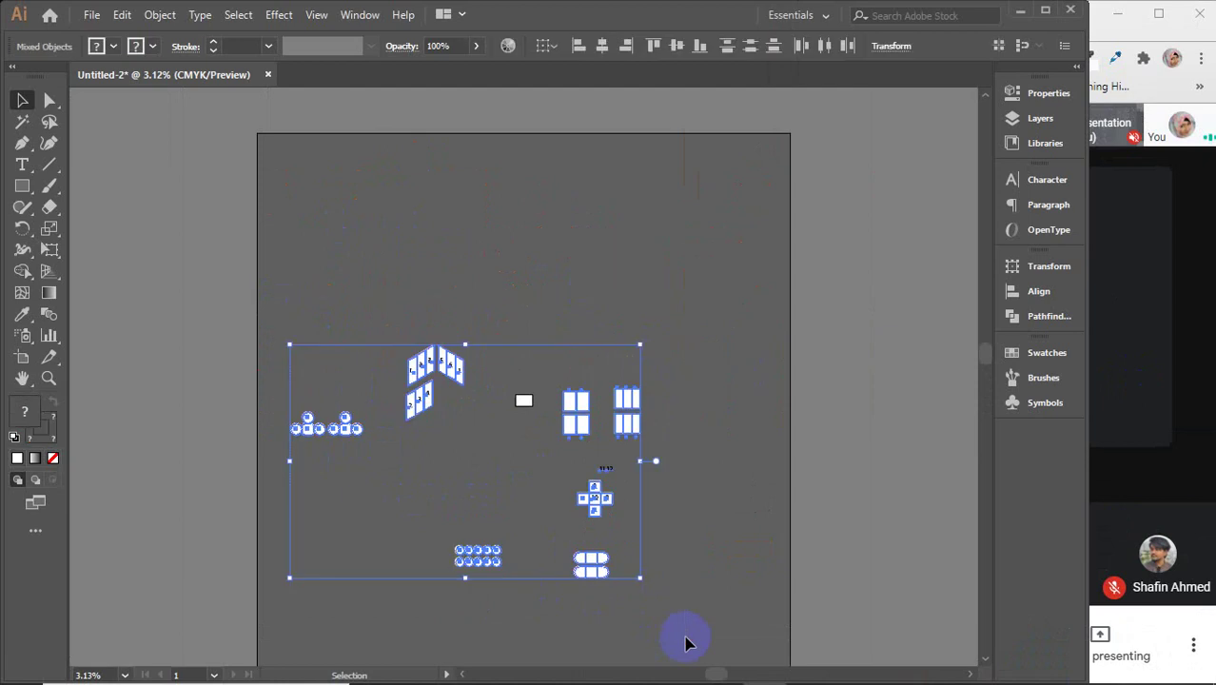
key(Delete)
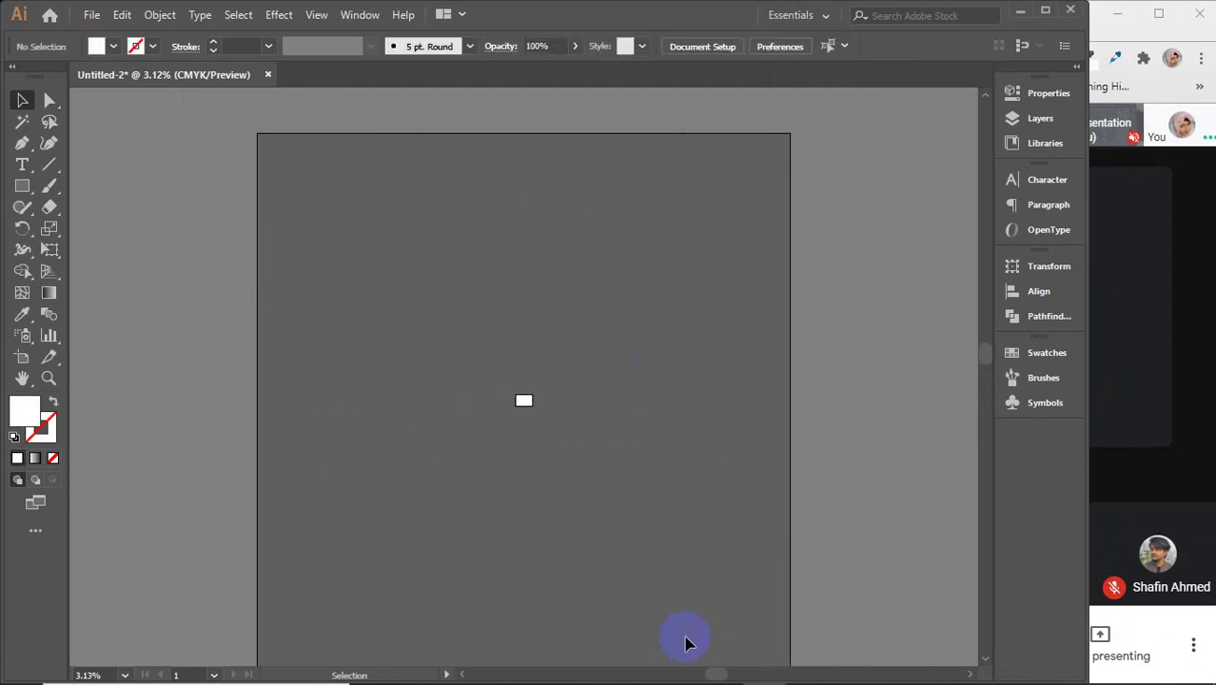
scroll(532, 403, up, 7)
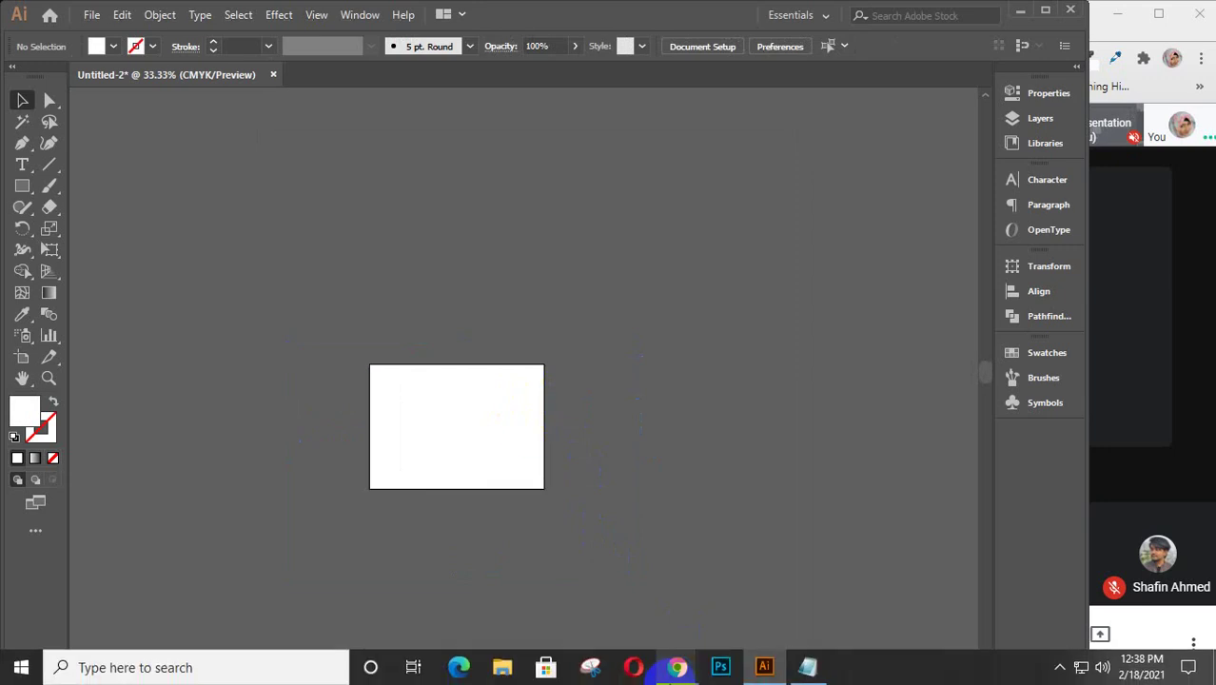
- Switch to Chrome and preview the orange Spring Festival brochure in the customized brochure design image results
mouse_move(677, 666)
click(633, 594)
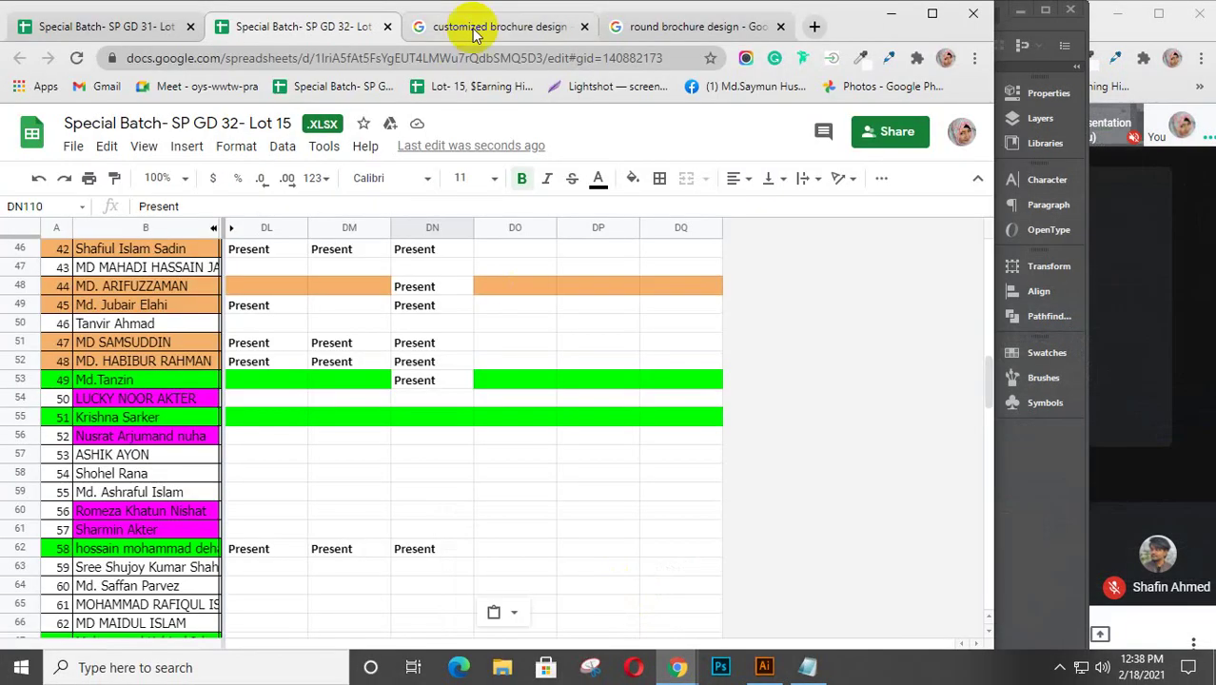
click(494, 26)
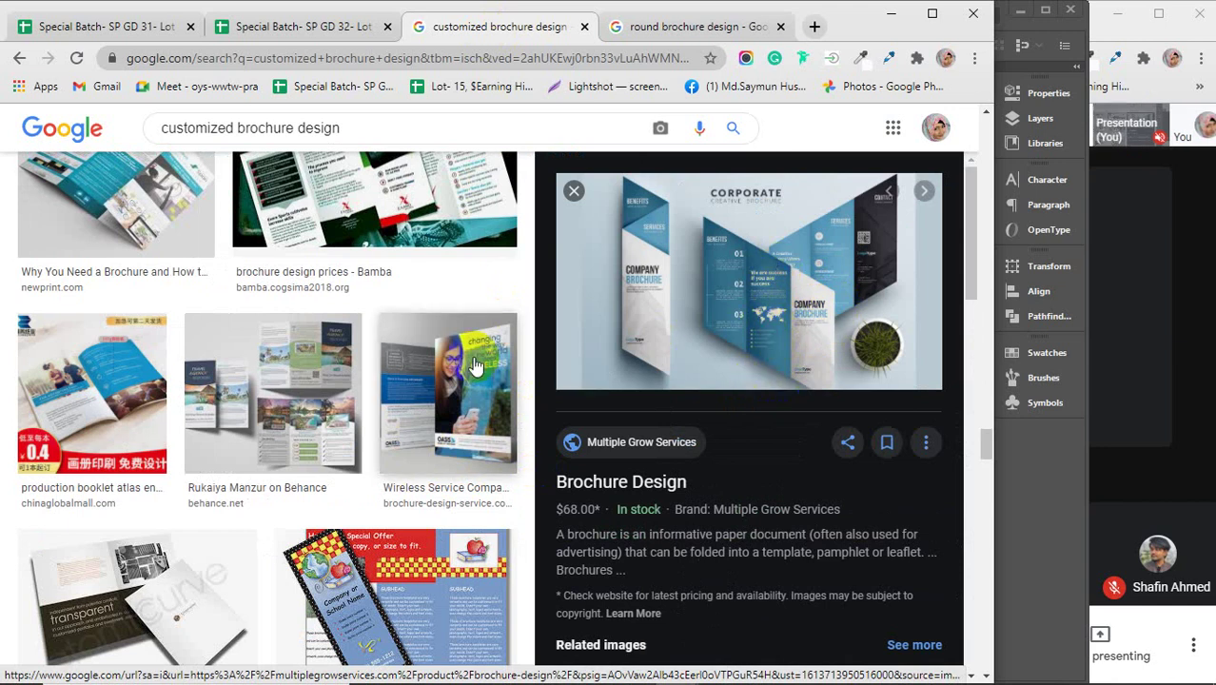
scroll(473, 366, up, 3)
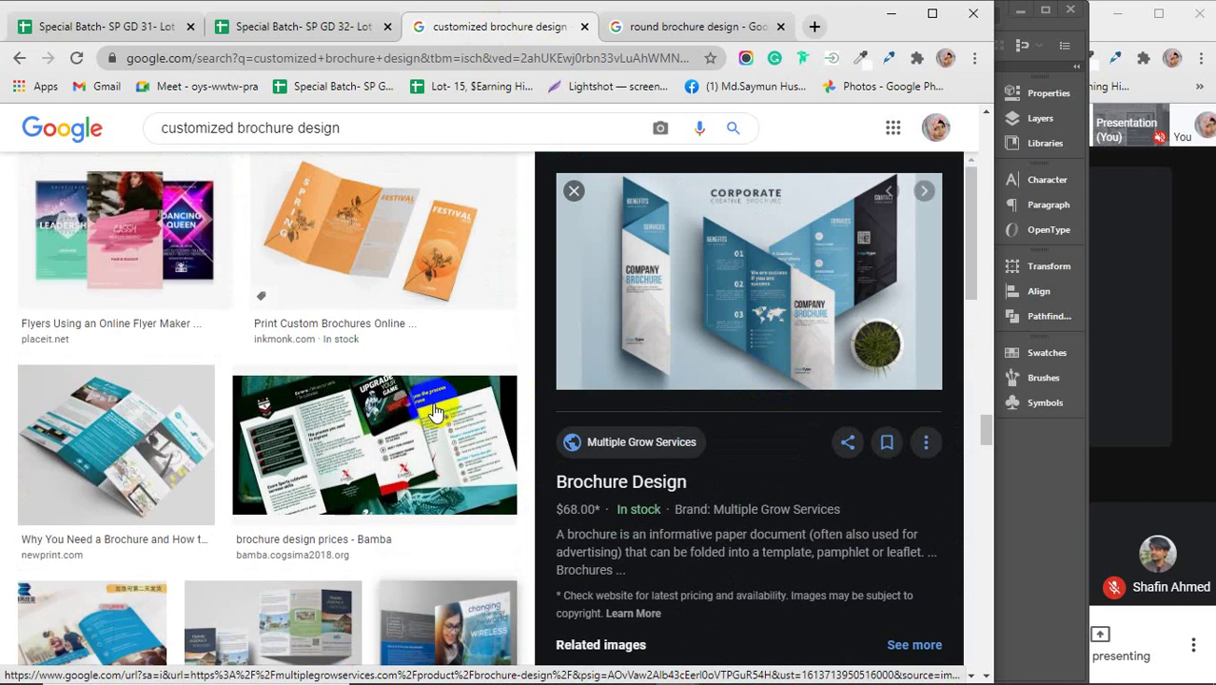
click(414, 238)
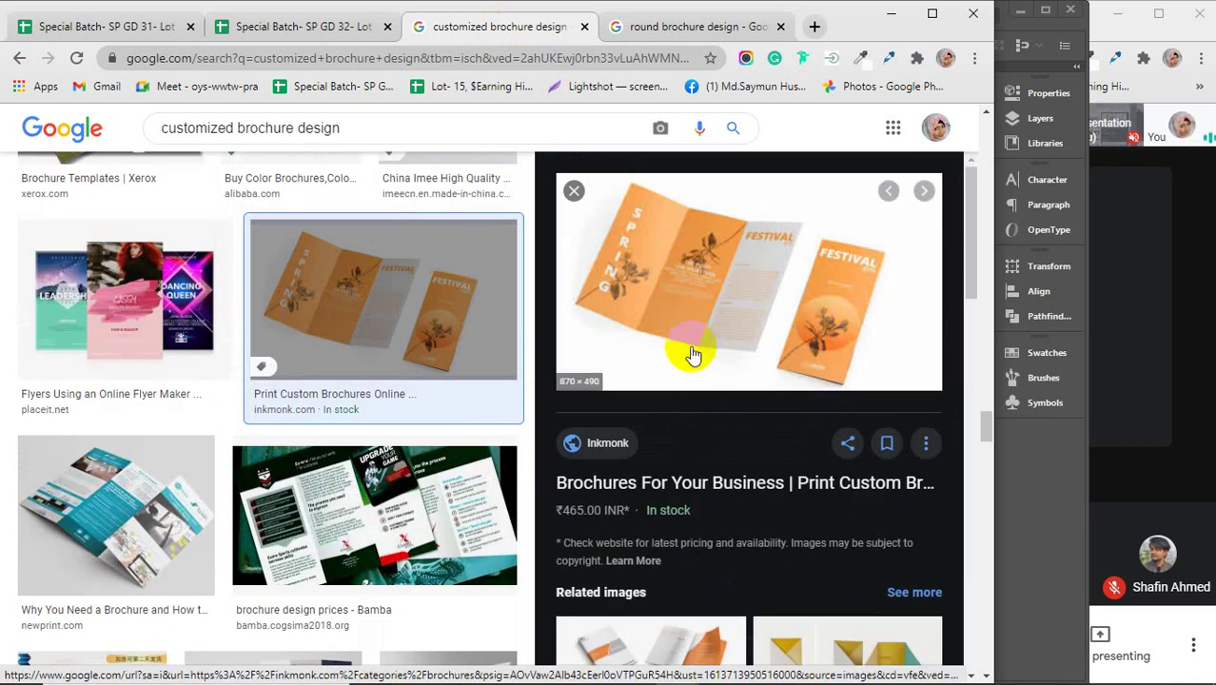
- Examine the fold styles and layouts in the rest of the customized brochure design image results
scroll(347, 418, up, 3)
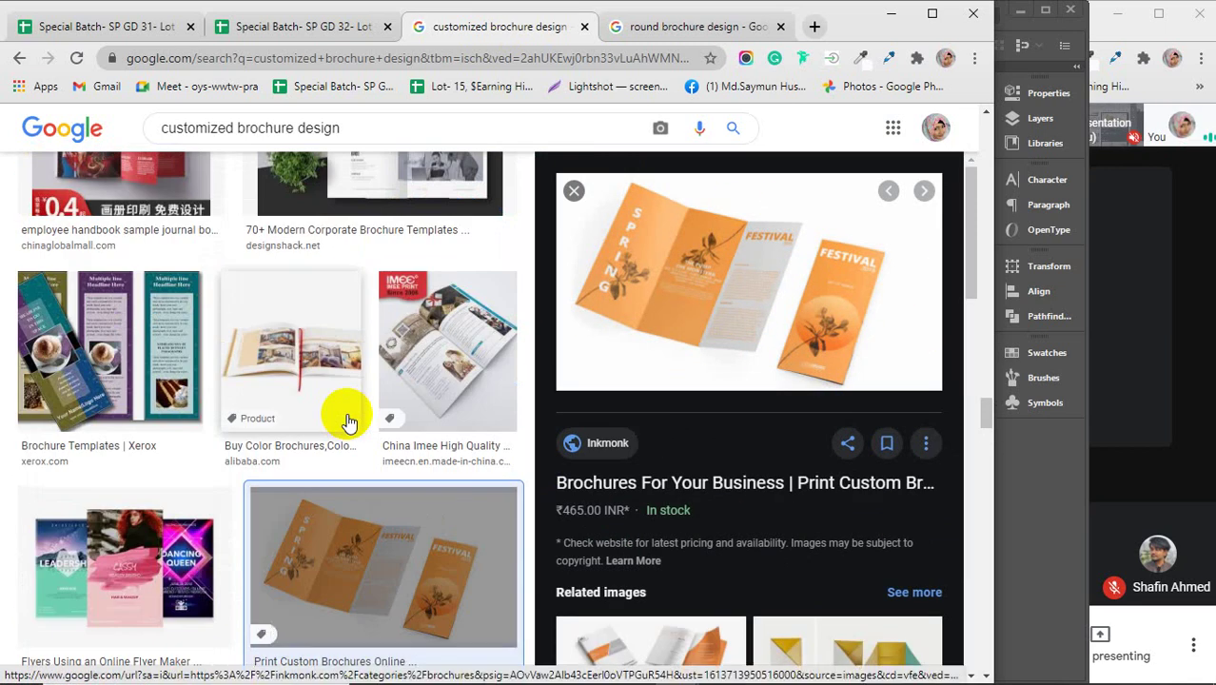
scroll(347, 421, up, 2)
scroll(304, 495, up, 2)
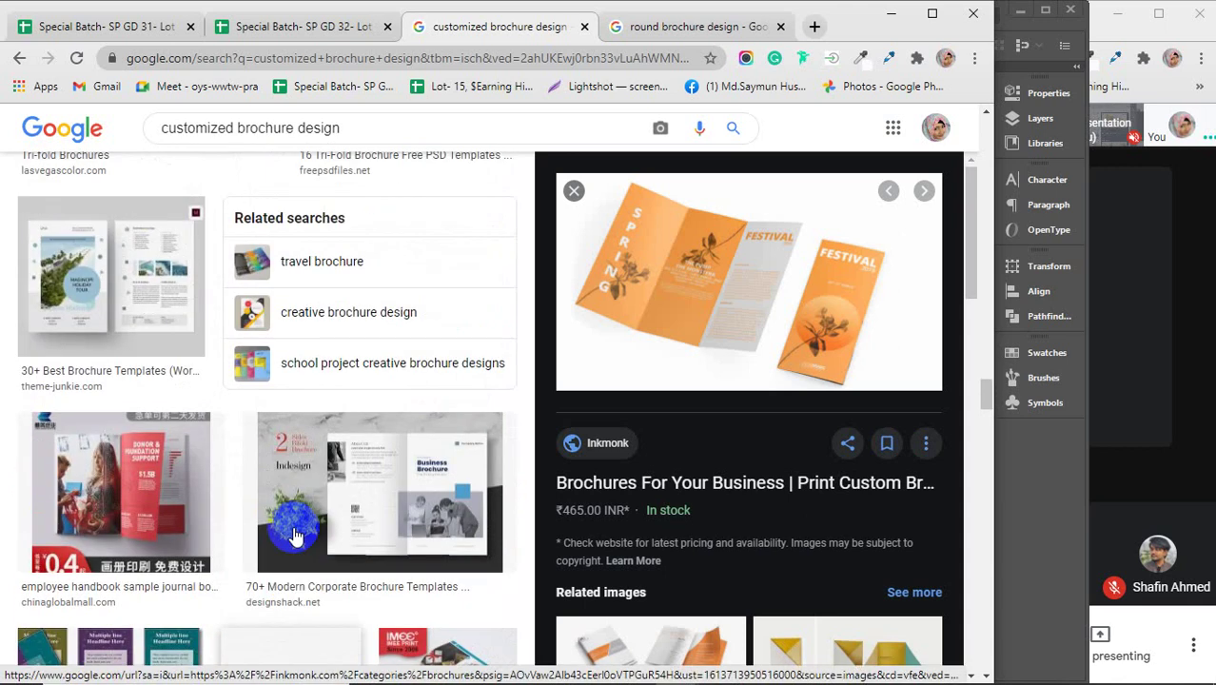
scroll(295, 533, down, 1)
scroll(294, 533, up, 4)
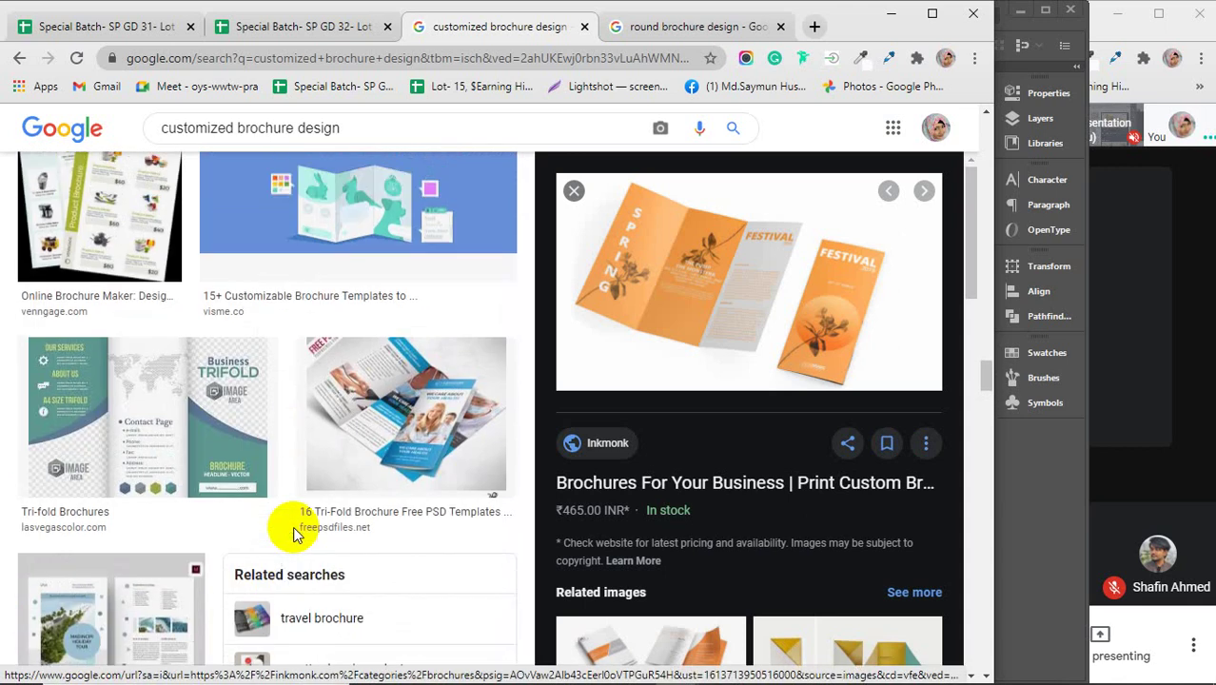
scroll(293, 533, up, 8)
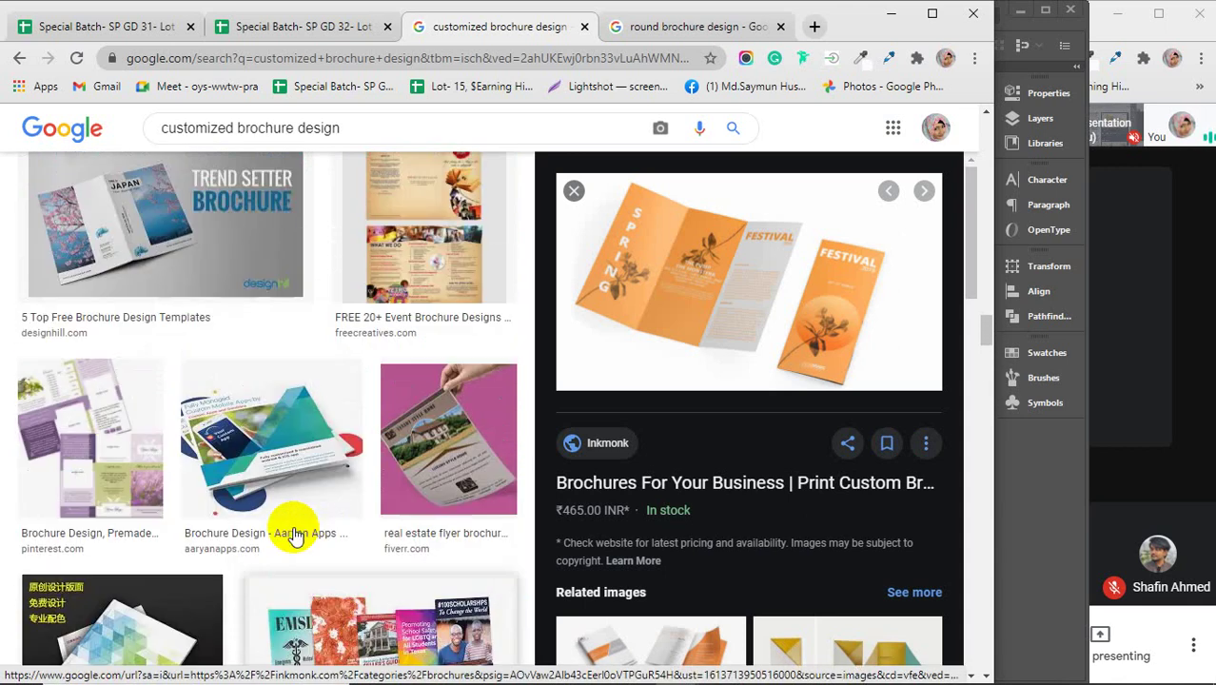
scroll(293, 534, up, 8)
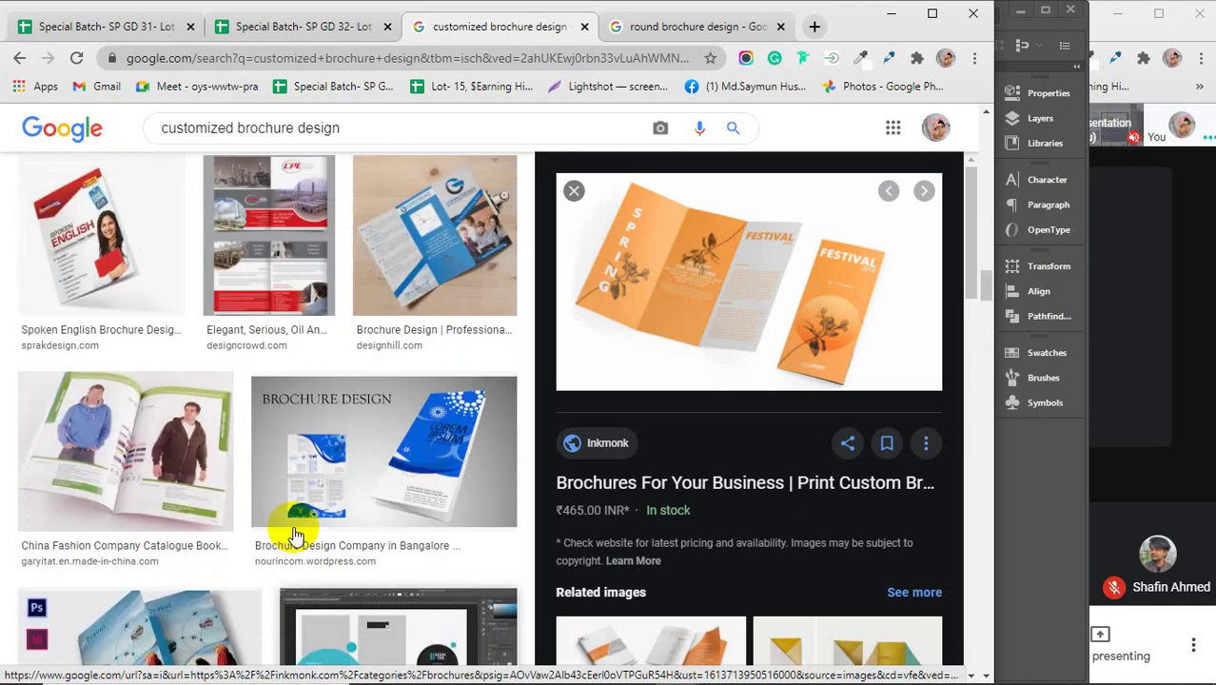
scroll(295, 536, up, 8)
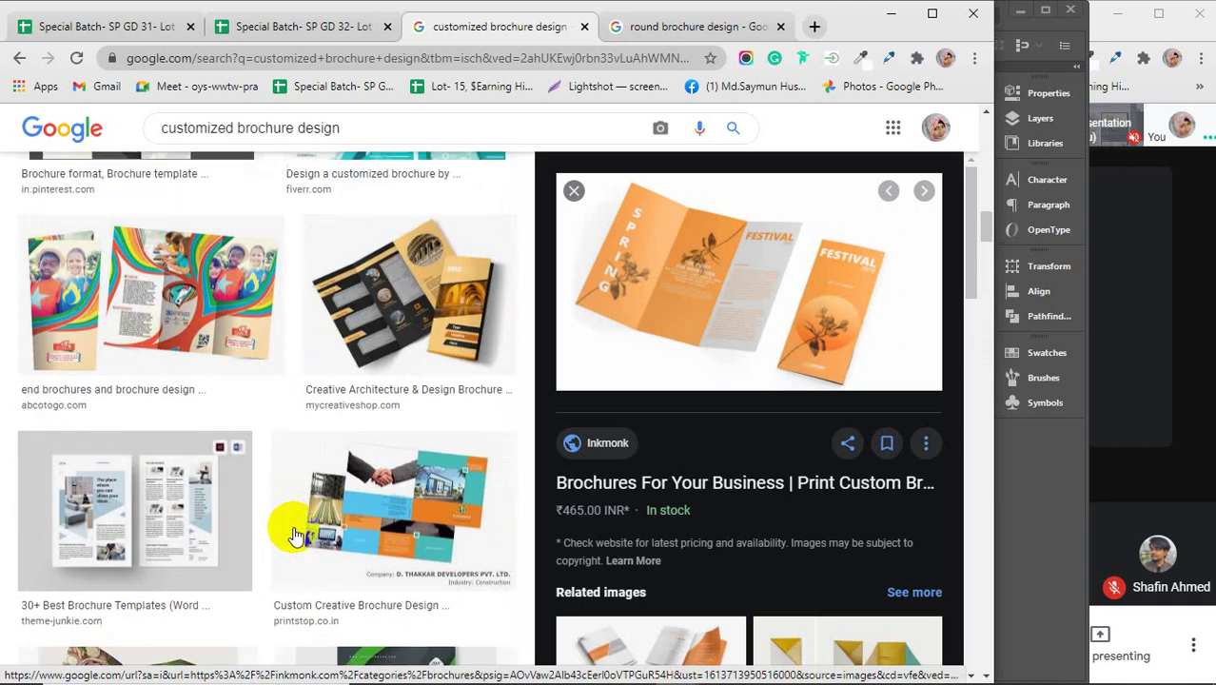
scroll(295, 536, up, 8)
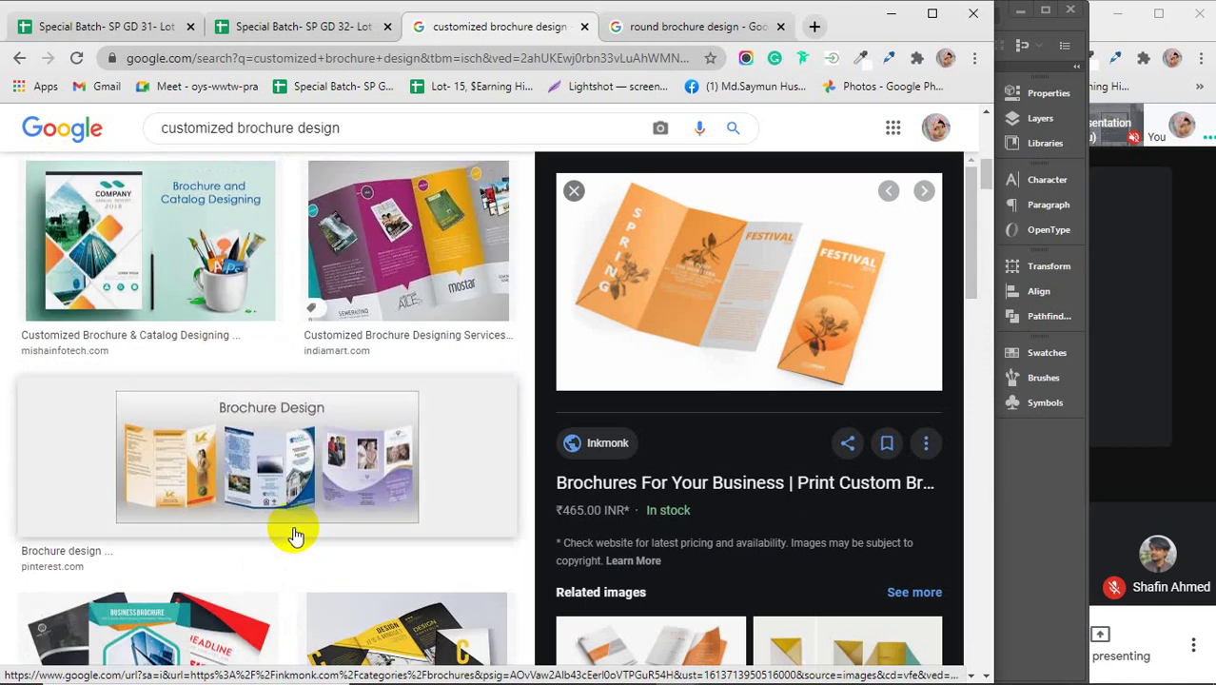
scroll(295, 536, up, 5)
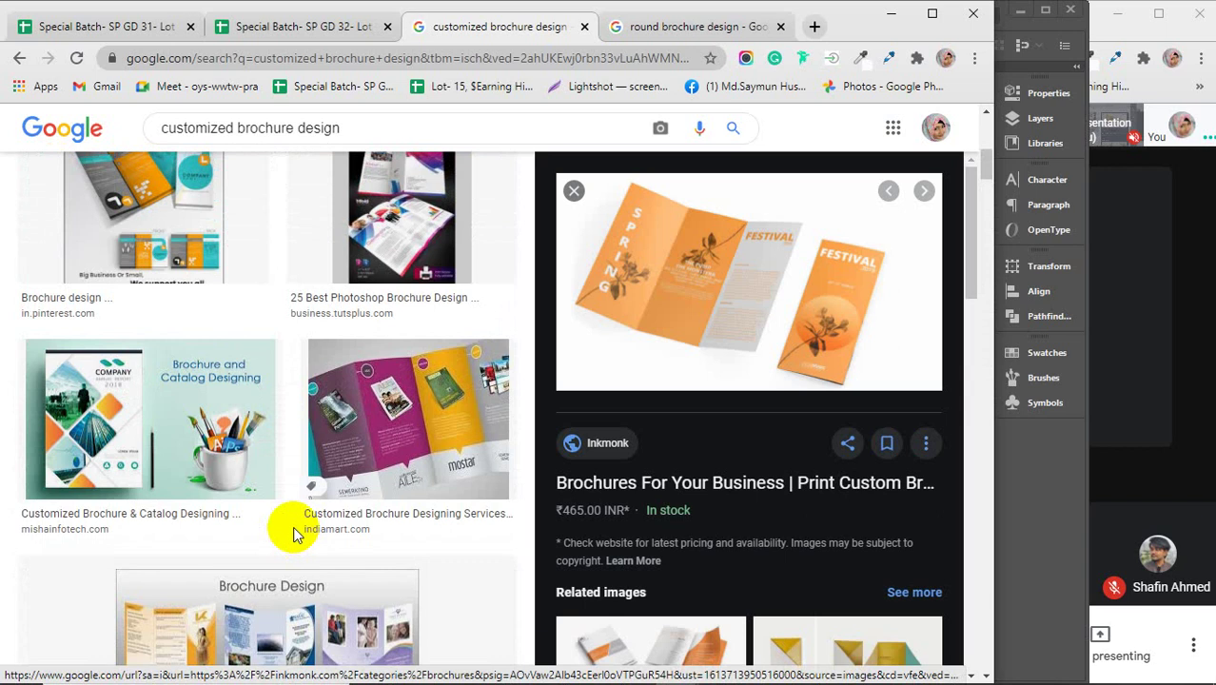
scroll(294, 536, up, 8)
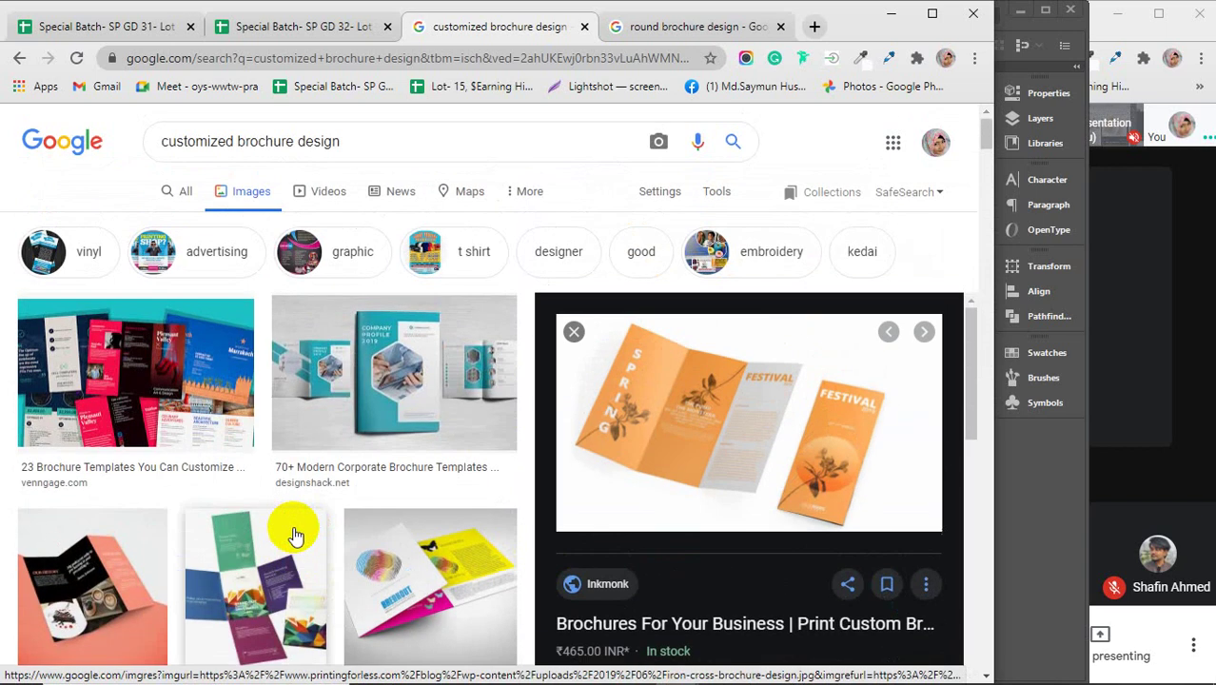
- Examine the round brochure design image results and return to the Google Meet call
click(659, 27)
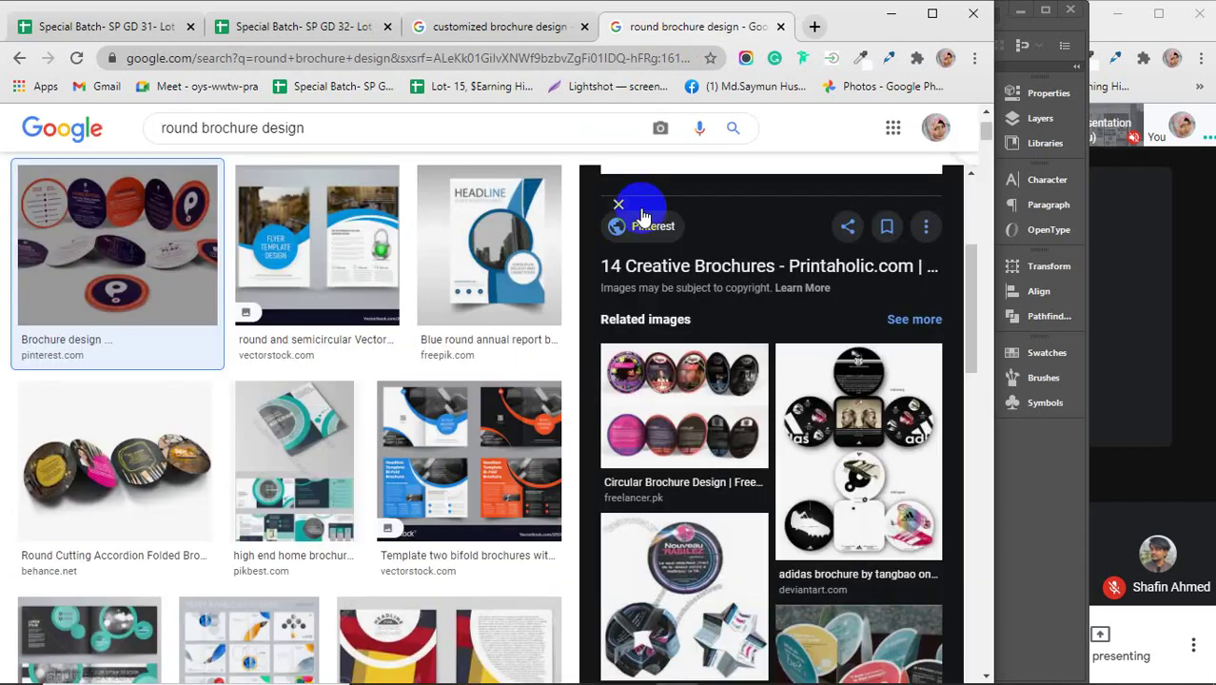
scroll(328, 484, down, 7)
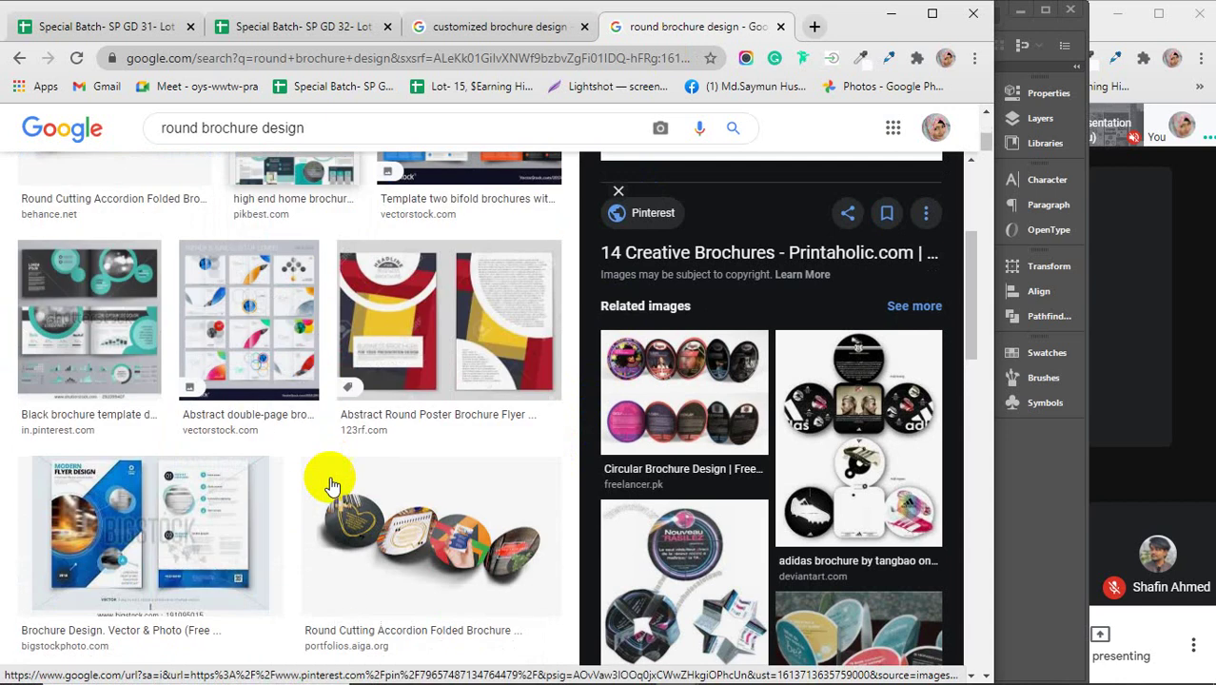
click(1024, 525)
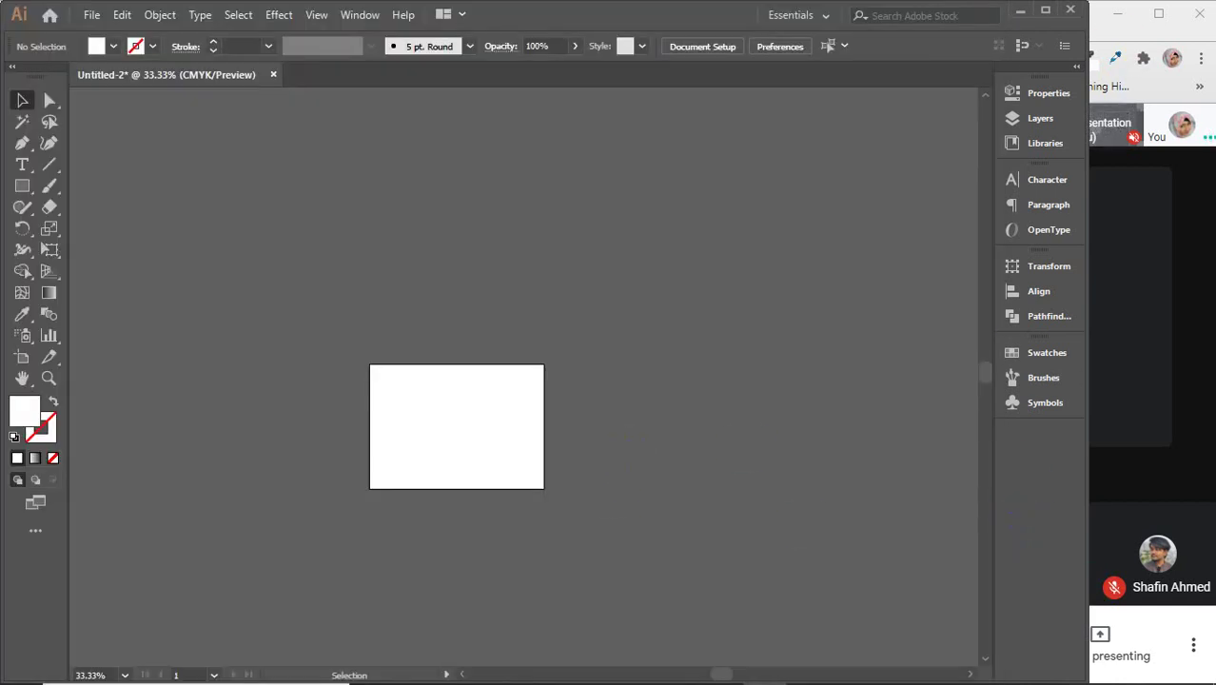
click(1133, 365)
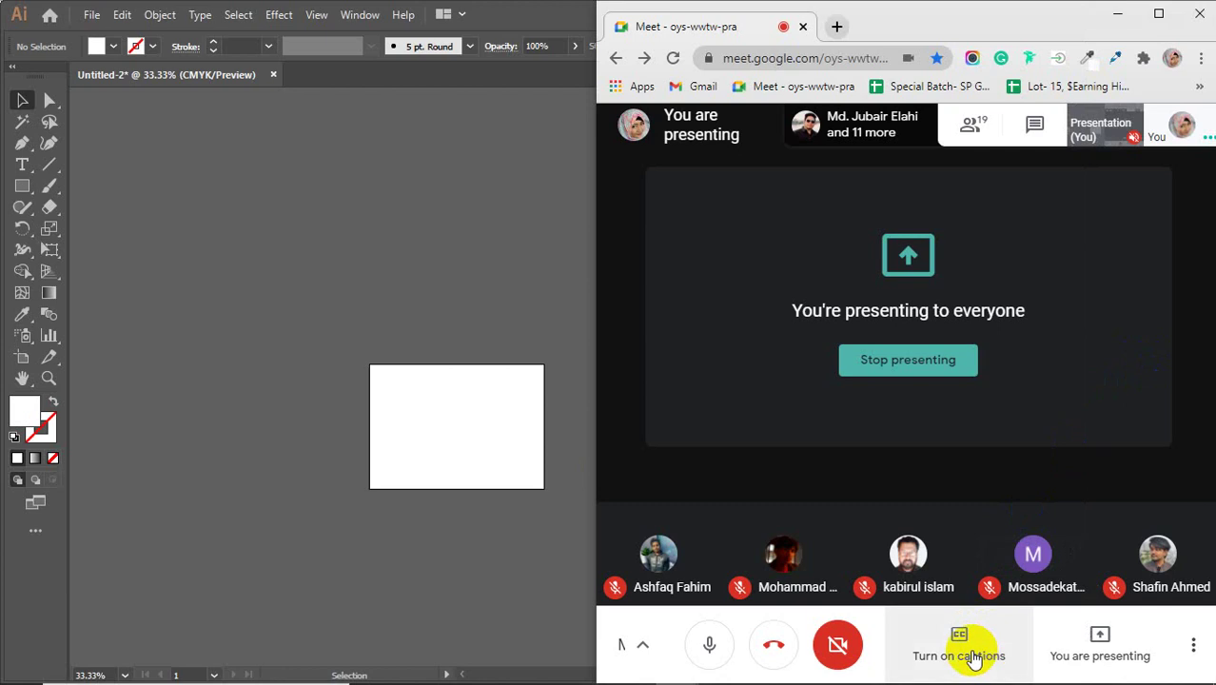